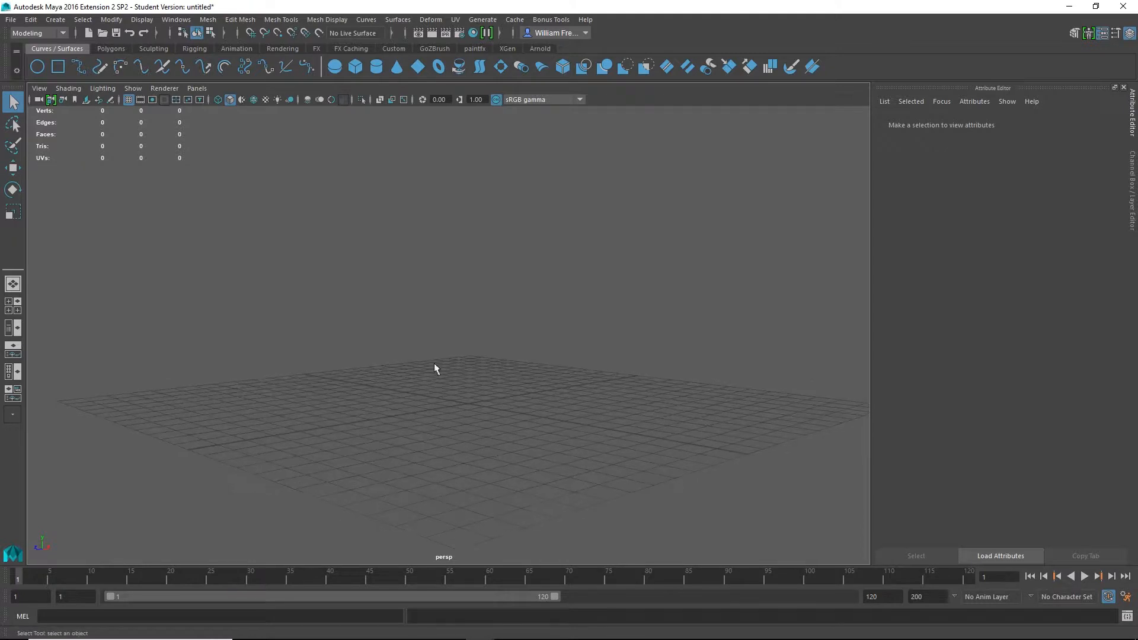
# Create a polygon cube at the origin and scale it down along X into a thin plate.
pyautogui.click(55, 20)
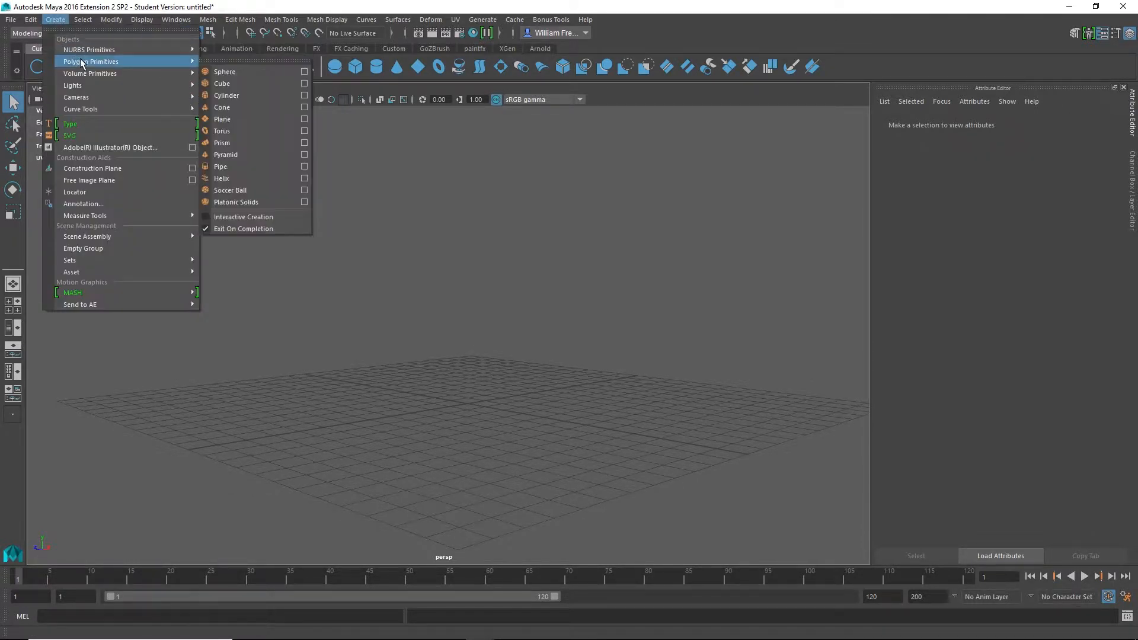
pyautogui.click(237, 94)
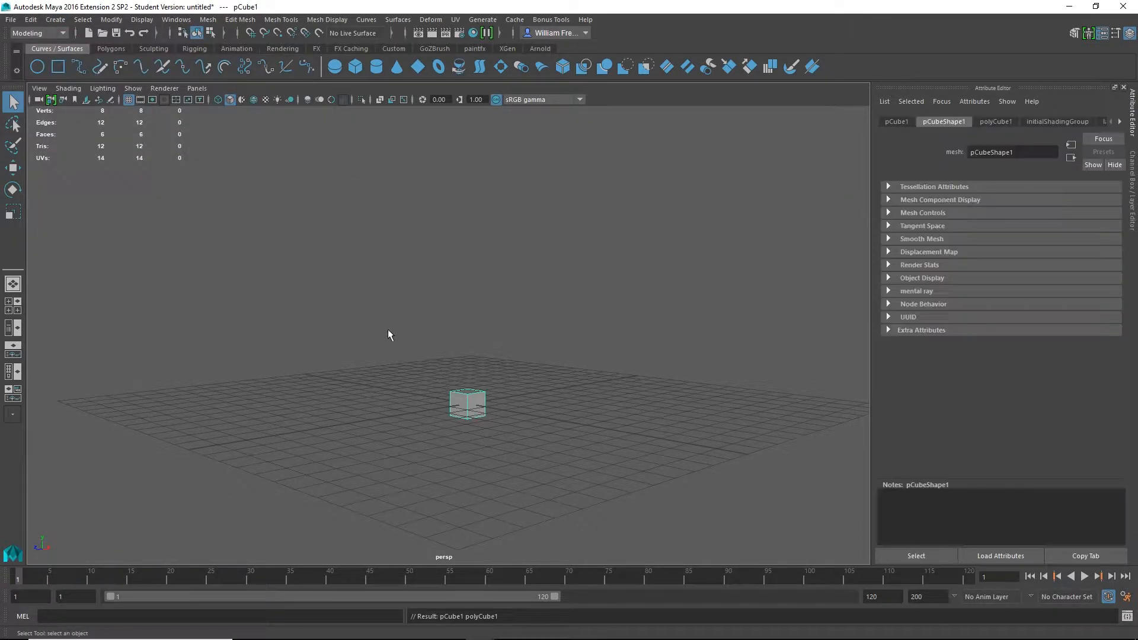
pyautogui.keyDown('alt'); pyautogui.moveTo(388, 329); pyautogui.dragTo(576, 377, button='right'); pyautogui.keyUp('alt')
pyautogui.keyDown('alt'); pyautogui.moveTo(576, 377); pyautogui.dragTo(604, 454); pyautogui.keyUp('alt')
pyautogui.keyDown('alt'); pyautogui.moveTo(548, 383); pyautogui.dragTo(511, 290, button='middle'); pyautogui.keyUp('alt')
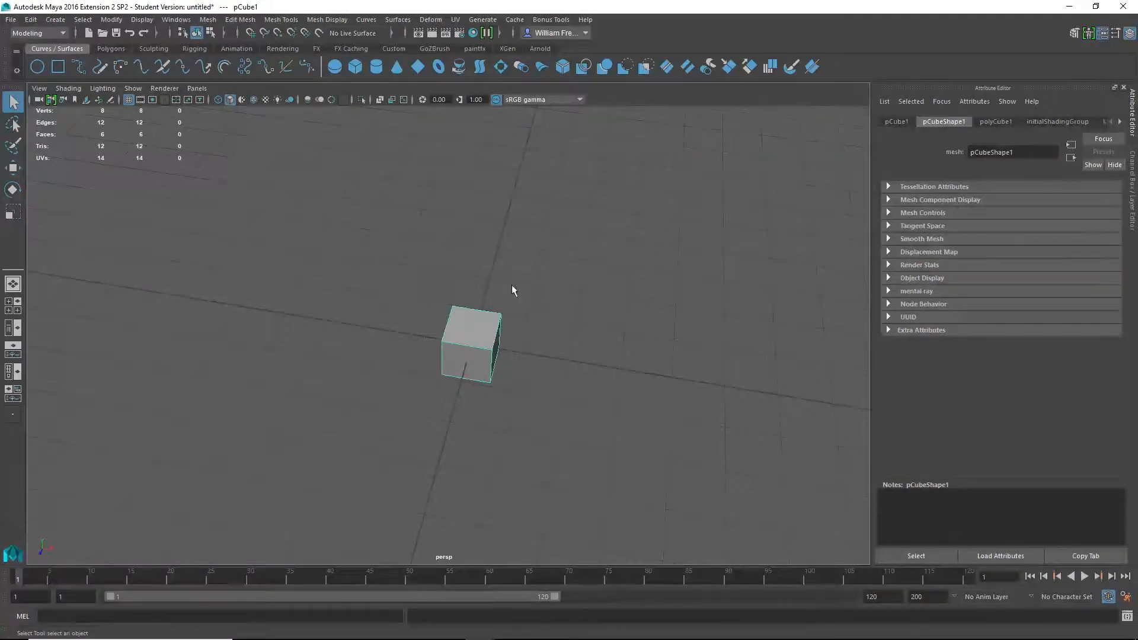
pyautogui.keyDown('alt'); pyautogui.moveTo(511, 289); pyautogui.dragTo(715, 422, button='right'); pyautogui.keyUp('alt')
pyautogui.press('r')
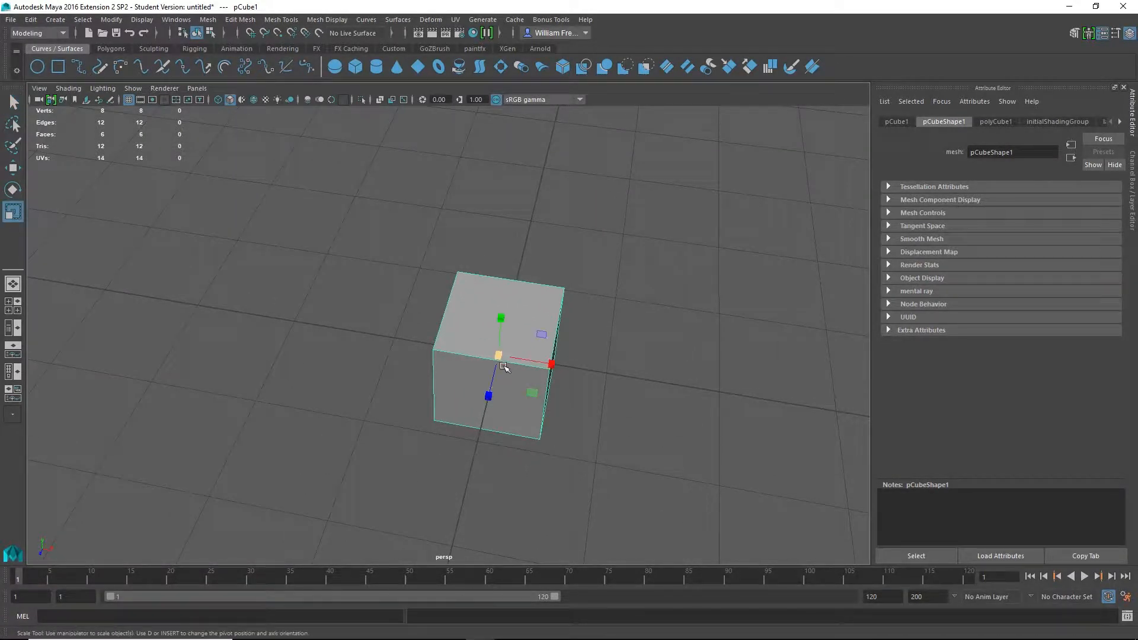
pyautogui.moveTo(552, 364); pyautogui.dragTo(498, 362)
# Scale the thin plate along its vertical axis into a very tall, narrow fin.
pyautogui.keyDown('alt'); pyautogui.moveTo(544, 405); pyautogui.dragTo(607, 161); pyautogui.keyUp('alt')
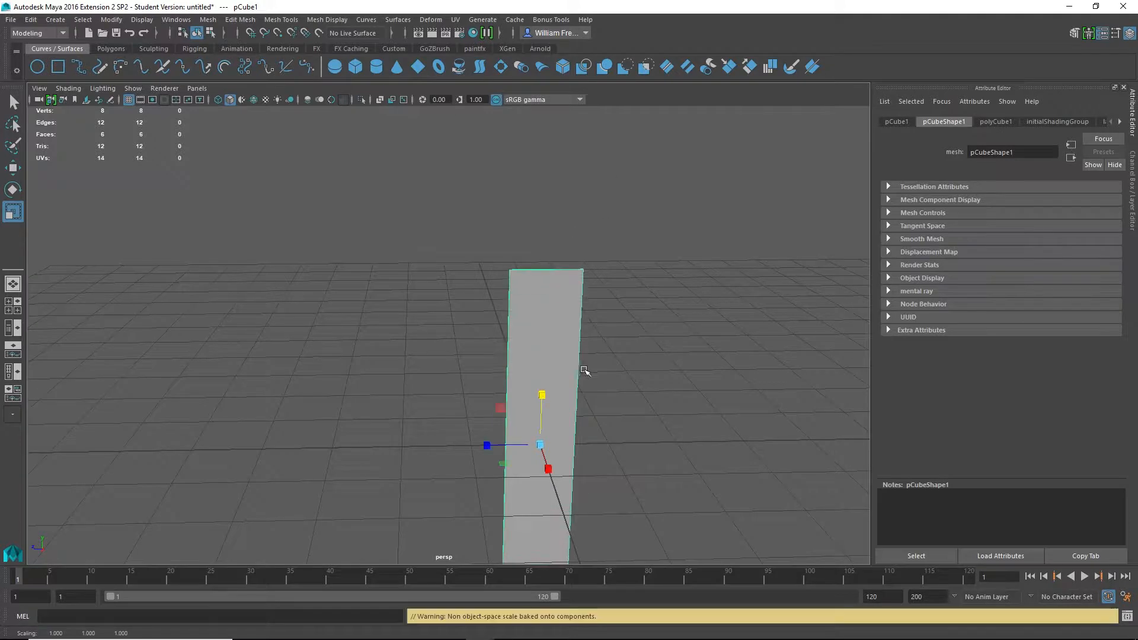
pyautogui.keyDown('alt'); pyautogui.moveTo(627, 394); pyautogui.dragTo(463, 376, button='right'); pyautogui.keyUp('alt')
pyautogui.moveTo(506, 351); pyautogui.dragTo(463, 358)
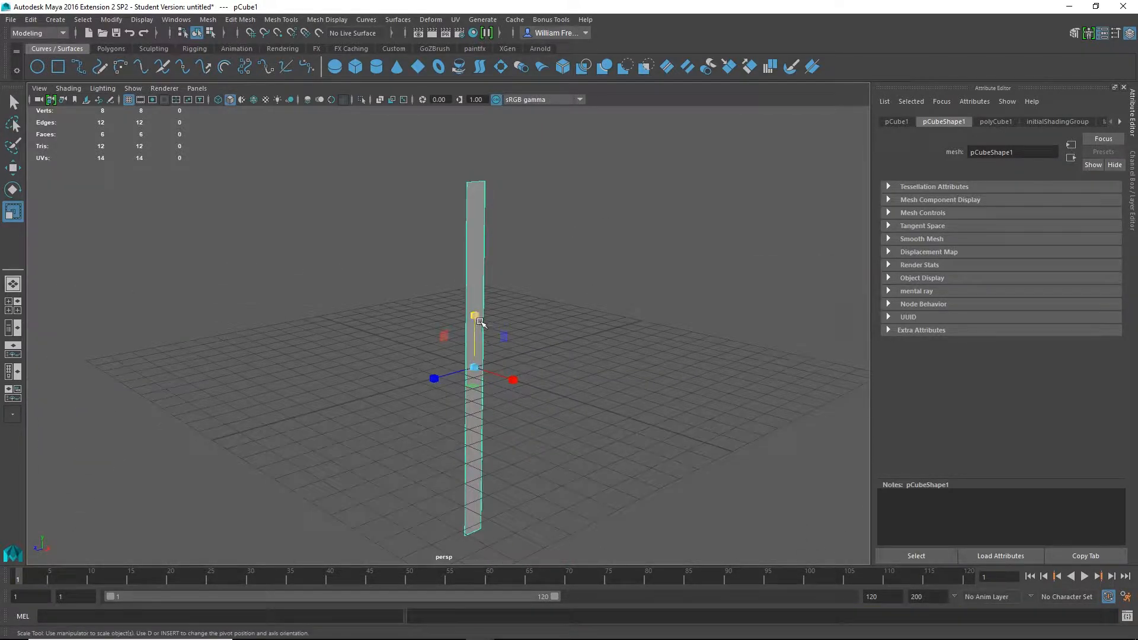
pyautogui.moveTo(478, 317); pyautogui.dragTo(474, 89)
# Move the fin up to about 11.2 on Y so its base rests on the grid.
pyautogui.press('w')
pyautogui.keyDown('alt'); pyautogui.moveTo(584, 351); pyautogui.dragTo(556, 296, button='right'); pyautogui.keyUp('alt')
pyautogui.keyDown('alt'); pyautogui.moveTo(556, 296); pyautogui.dragTo(560, 398, button='middle'); pyautogui.keyUp('alt')
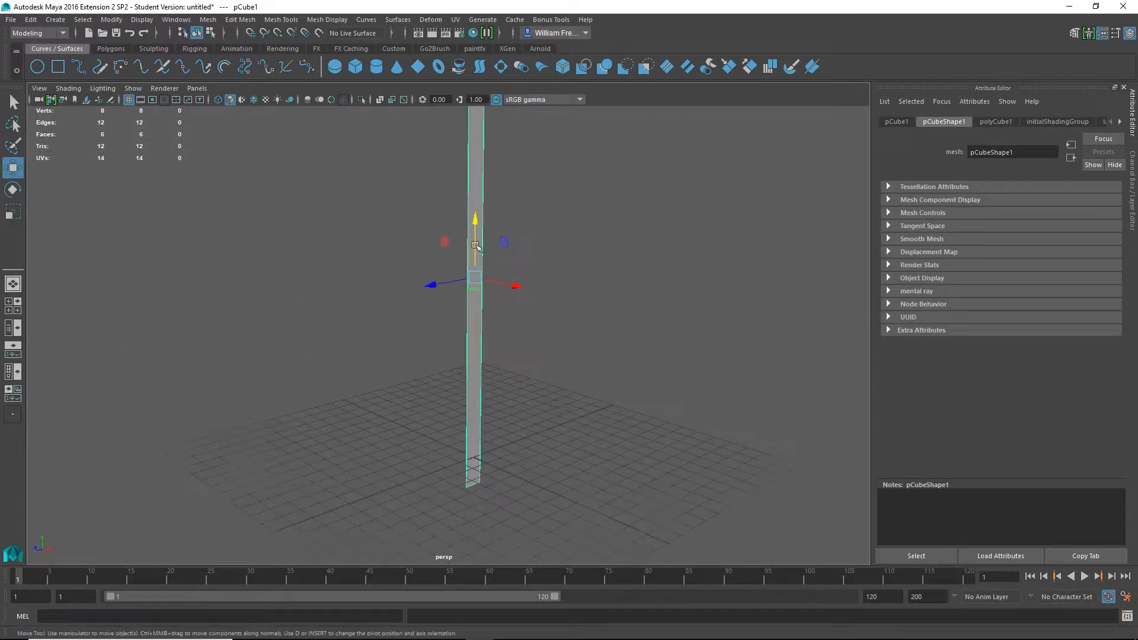
pyautogui.moveTo(475, 226); pyautogui.dragTo(483, 192)
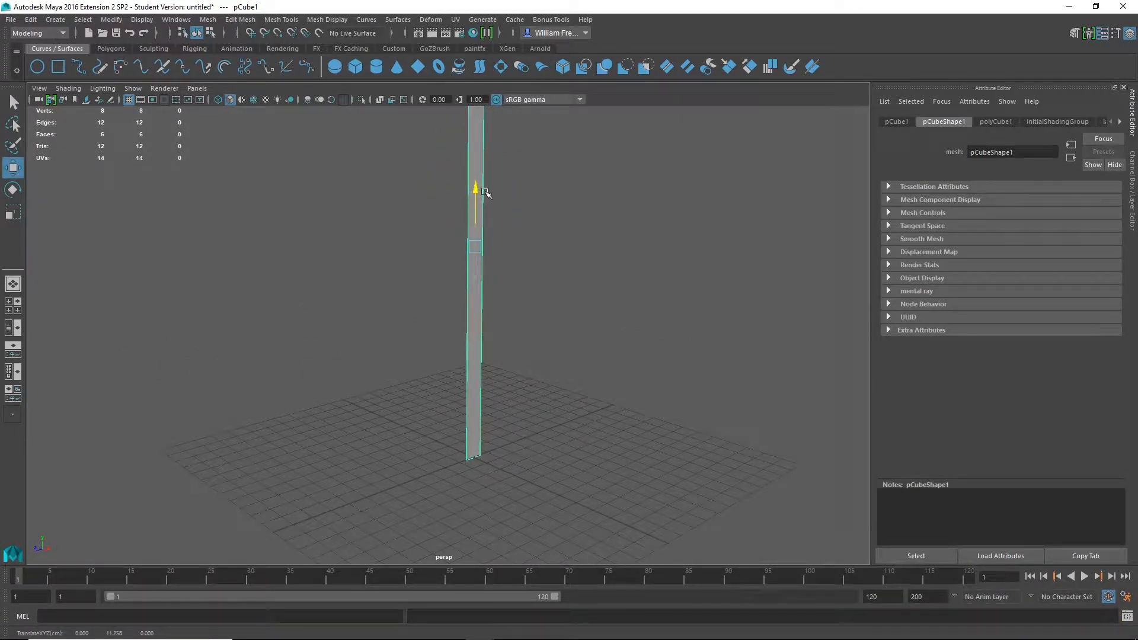
# Rotate the fin freehand about its vertical axis to about -53 degrees.
pyautogui.keyDown('alt'); pyautogui.moveTo(504, 254); pyautogui.dragTo(521, 319); pyautogui.keyUp('alt')
pyautogui.keyDown('alt'); pyautogui.moveTo(519, 317); pyautogui.dragTo(622, 368, button='right'); pyautogui.keyUp('alt')
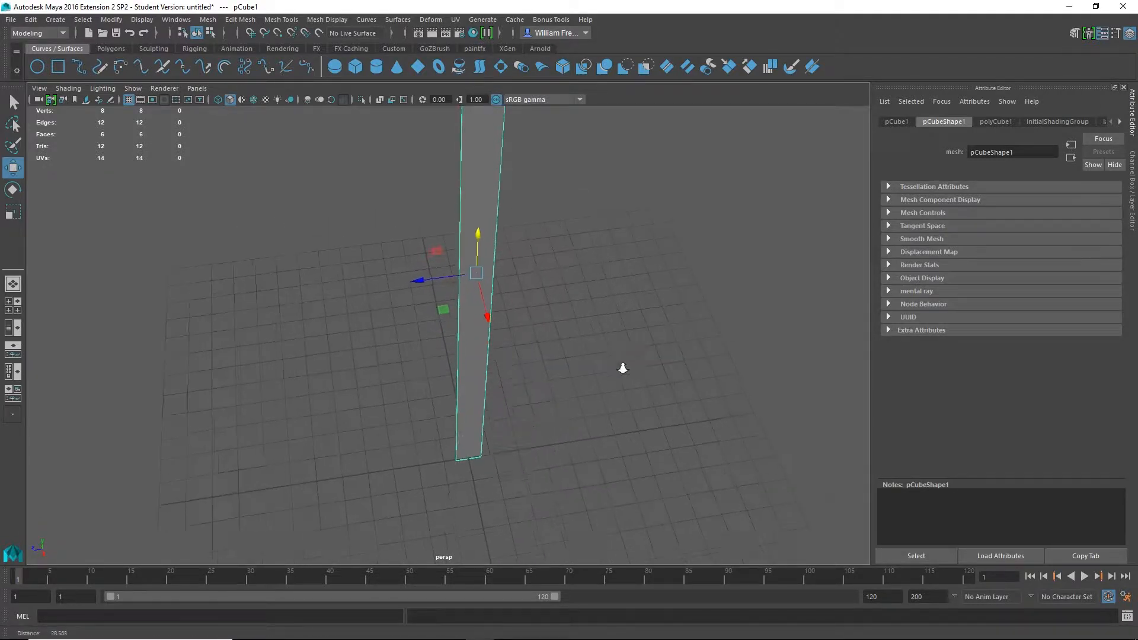
pyautogui.keyDown('alt'); pyautogui.moveTo(592, 302); pyautogui.dragTo(603, 363, button='middle'); pyautogui.keyUp('alt')
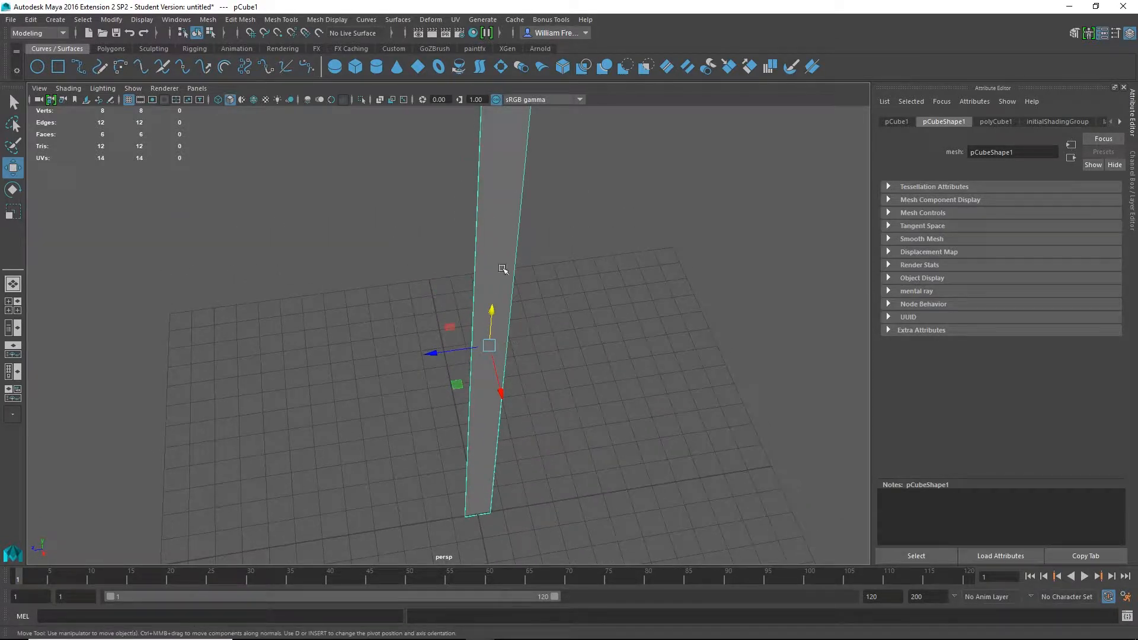
pyautogui.keyDown('alt'); pyautogui.moveTo(563, 335); pyautogui.dragTo(502, 267); pyautogui.keyUp('alt')
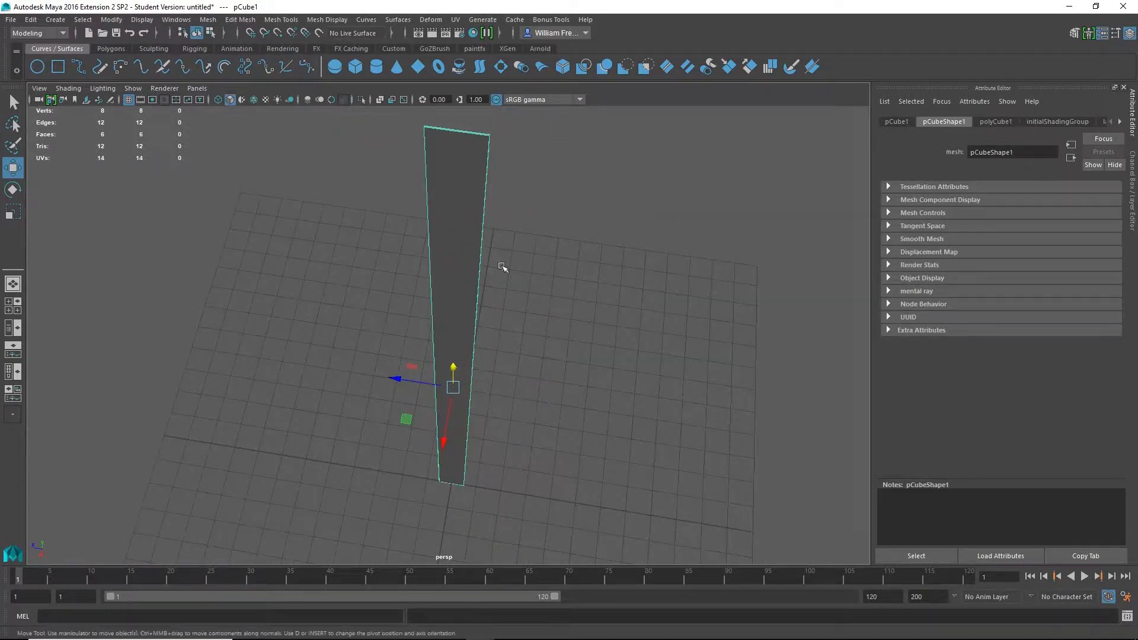
pyautogui.moveTo(480, 311)
pyautogui.keyDown('alt'); pyautogui.mouseDown()
pyautogui.moveTo(419, 326)
pyautogui.moveTo(489, 319)
pyautogui.mouseUp(); pyautogui.keyUp('alt')
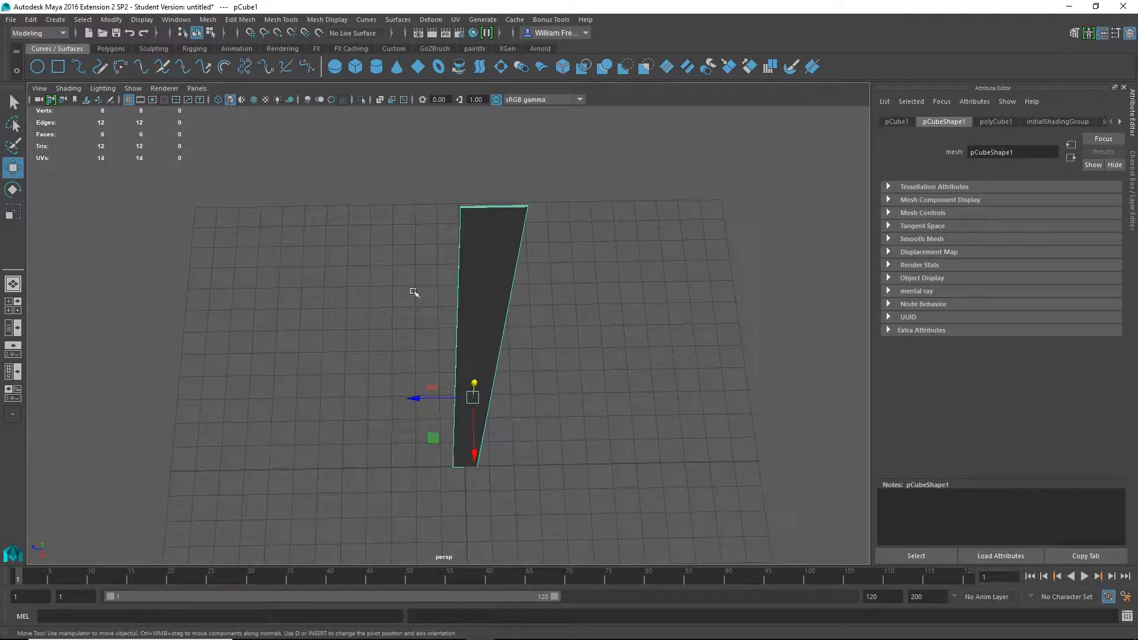
pyautogui.press('e')
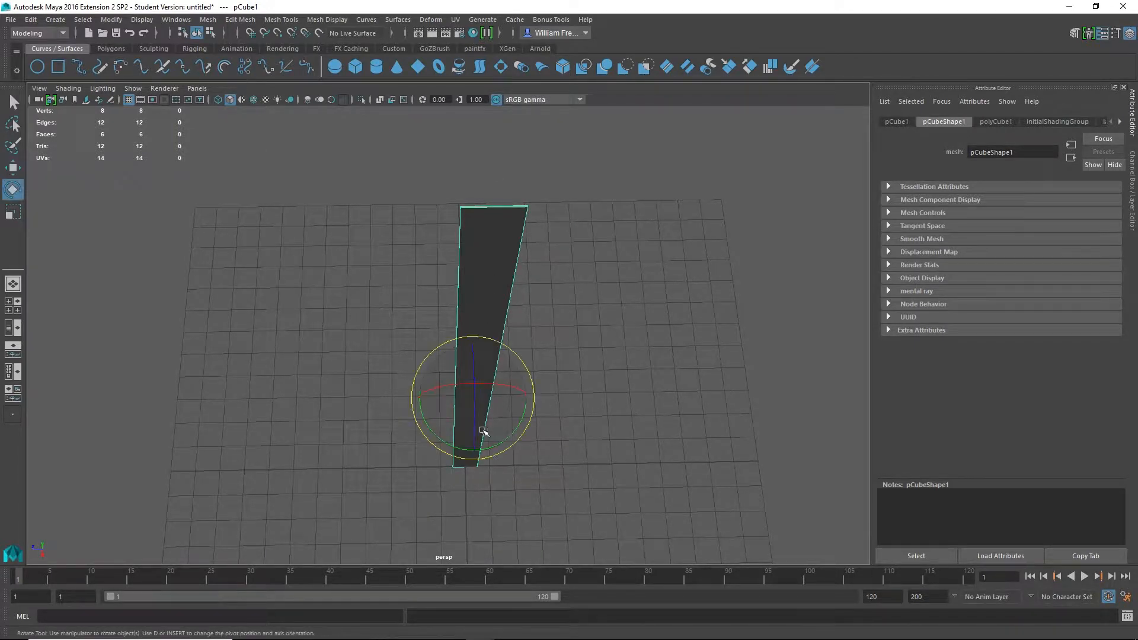
pyautogui.moveTo(513, 444); pyautogui.dragTo(466, 457)
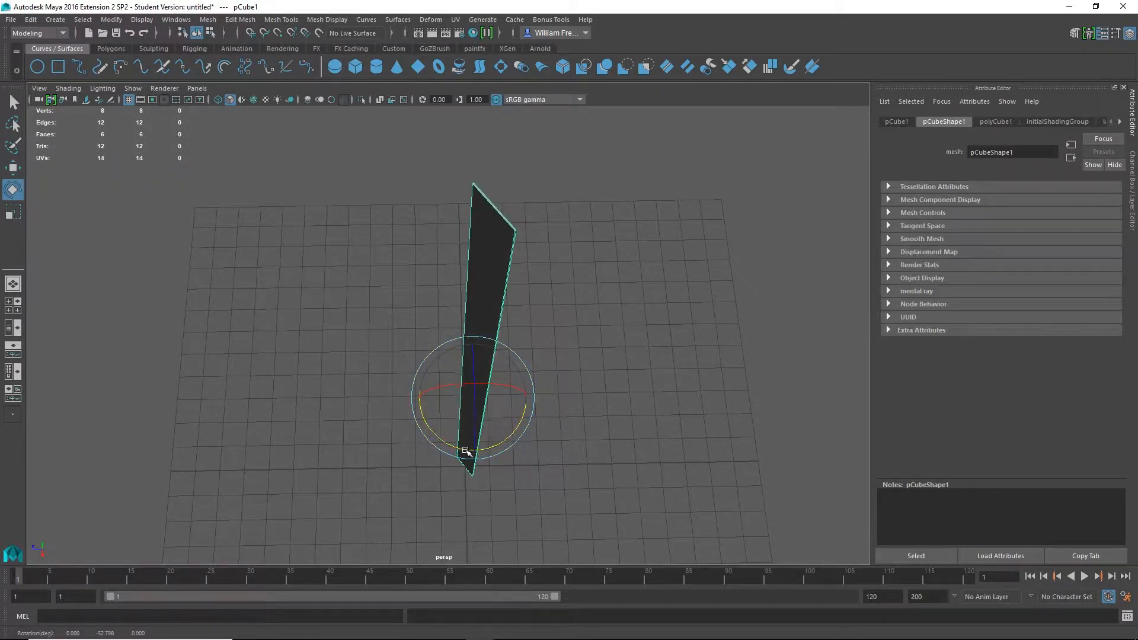
# Check the fin from the top view and set its Rotate Y value to -60.
pyautogui.press('space')
pyautogui.press('space')
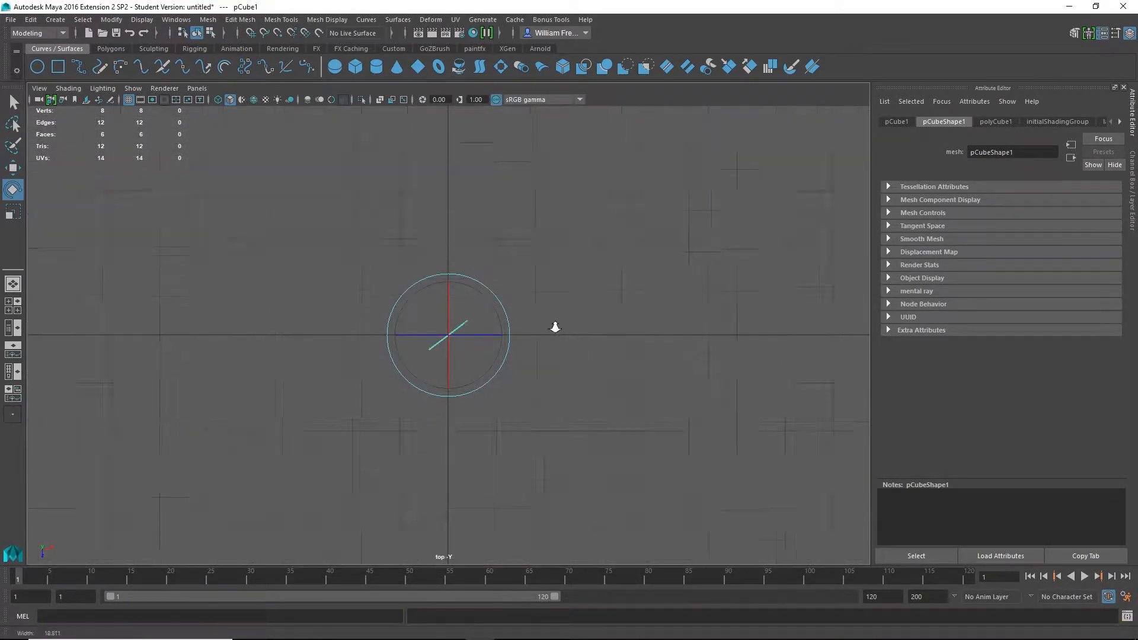
pyautogui.click(1131, 123)
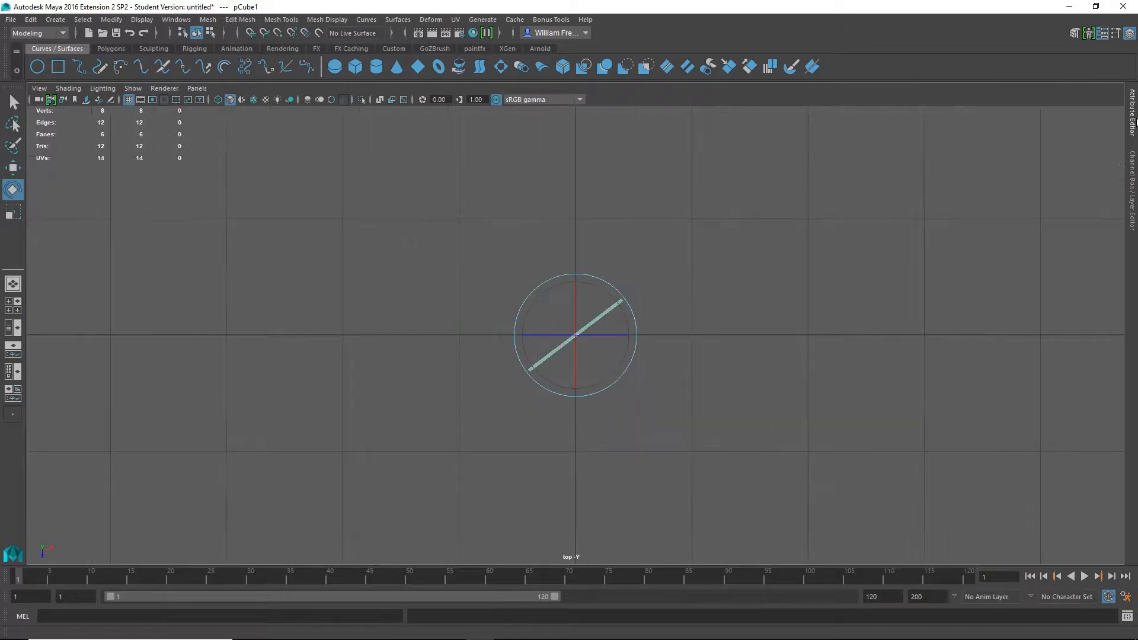
pyautogui.click(1131, 125)
pyautogui.click(1133, 181)
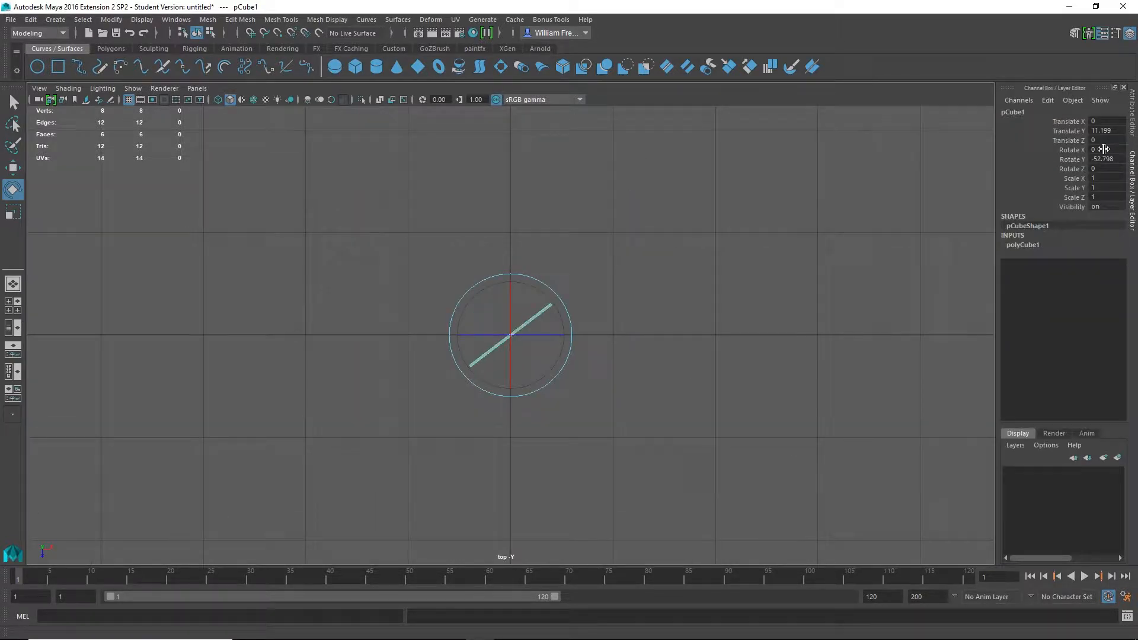
pyautogui.click(1122, 159)
pyautogui.write('-60')
pyautogui.press('Return')
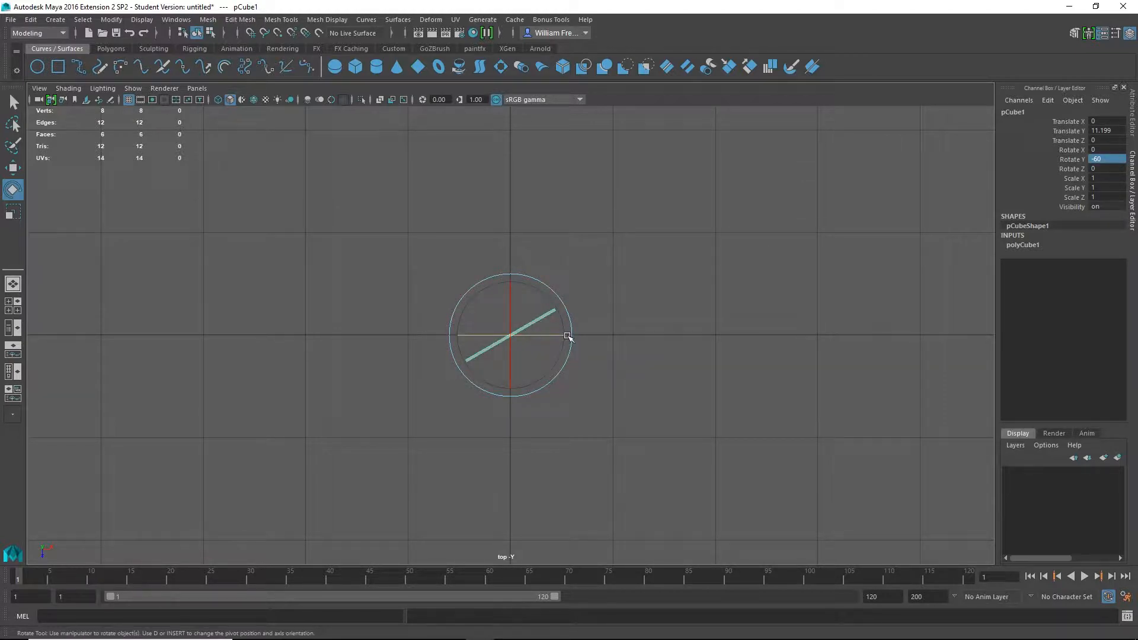
# Return to the perspective view and rename the fin's polyCube node as reflectiveFin.
pyautogui.press('space')
pyautogui.press('space')
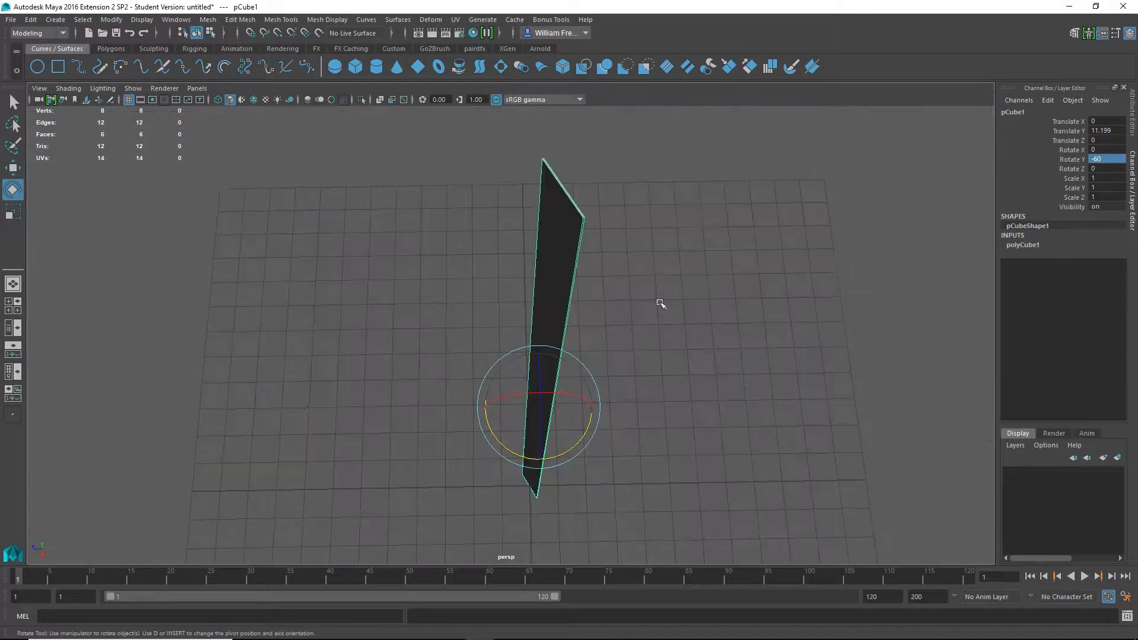
pyautogui.rightClick(564, 287)
pyautogui.click(1133, 107)
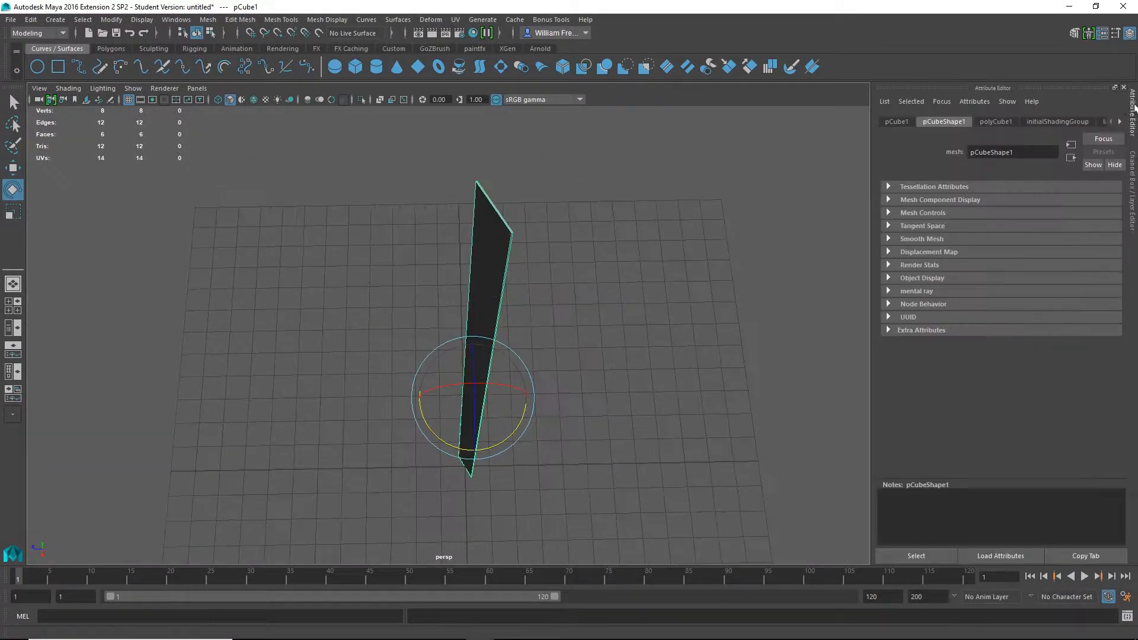
pyautogui.click(994, 122)
pyautogui.moveTo(1009, 151); pyautogui.dragTo(891, 148)
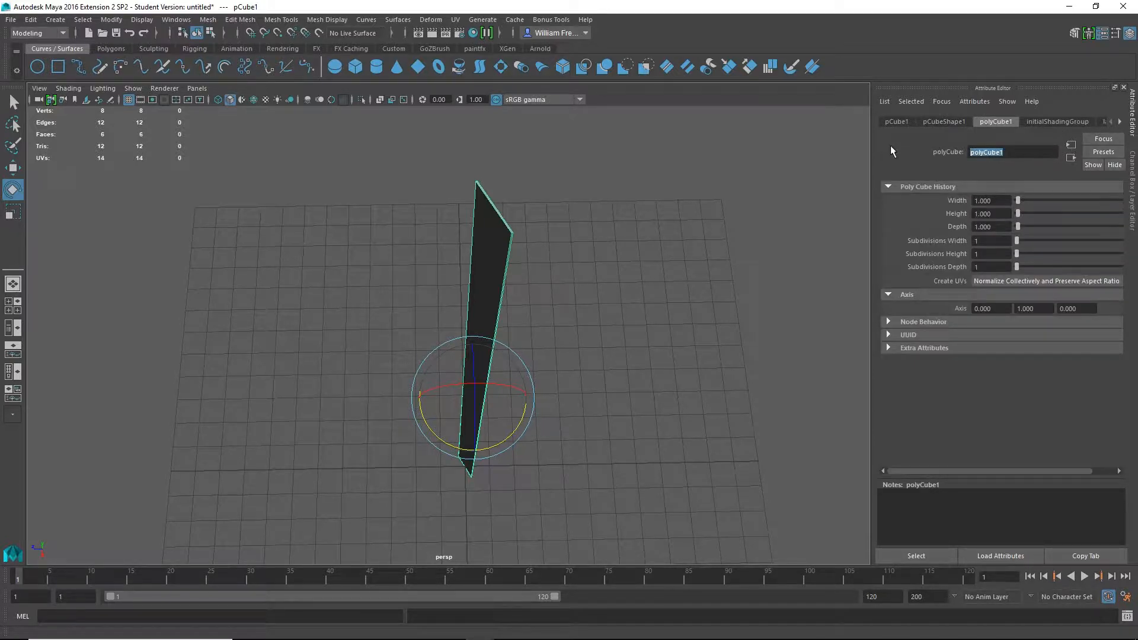
pyautogui.write('reflectiveFin')
pyautogui.press('Return')
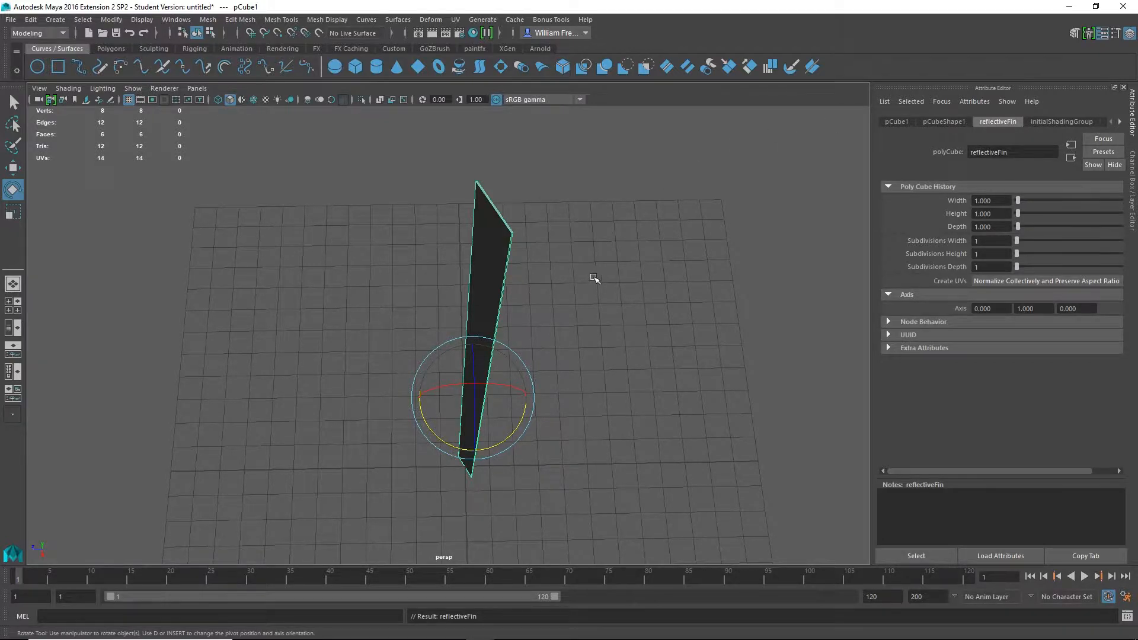
# Assign a new Blinn material to the fin and name the material FinReflection.
pyautogui.keyDown('alt'); pyautogui.moveTo(504, 306); pyautogui.dragTo(581, 227); pyautogui.keyUp('alt')
pyautogui.keyDown('alt'); pyautogui.moveTo(582, 227); pyautogui.dragTo(584, 259, button='middle'); pyautogui.keyUp('alt')
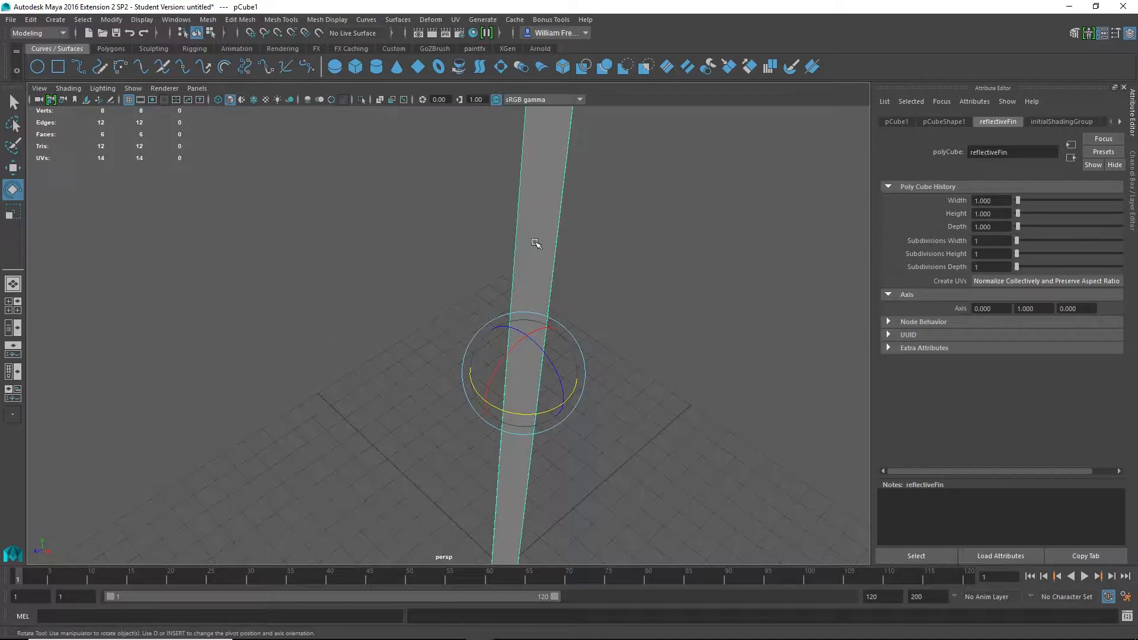
pyautogui.moveTo(535, 243); pyautogui.dragTo(557, 536, button='right')
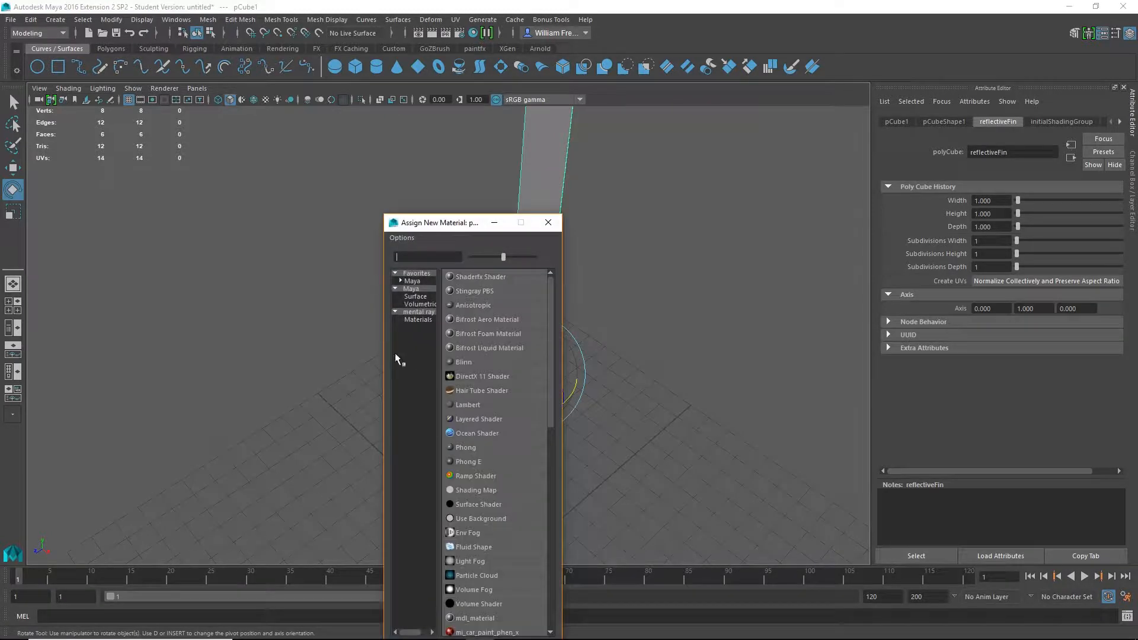
pyautogui.click(475, 359)
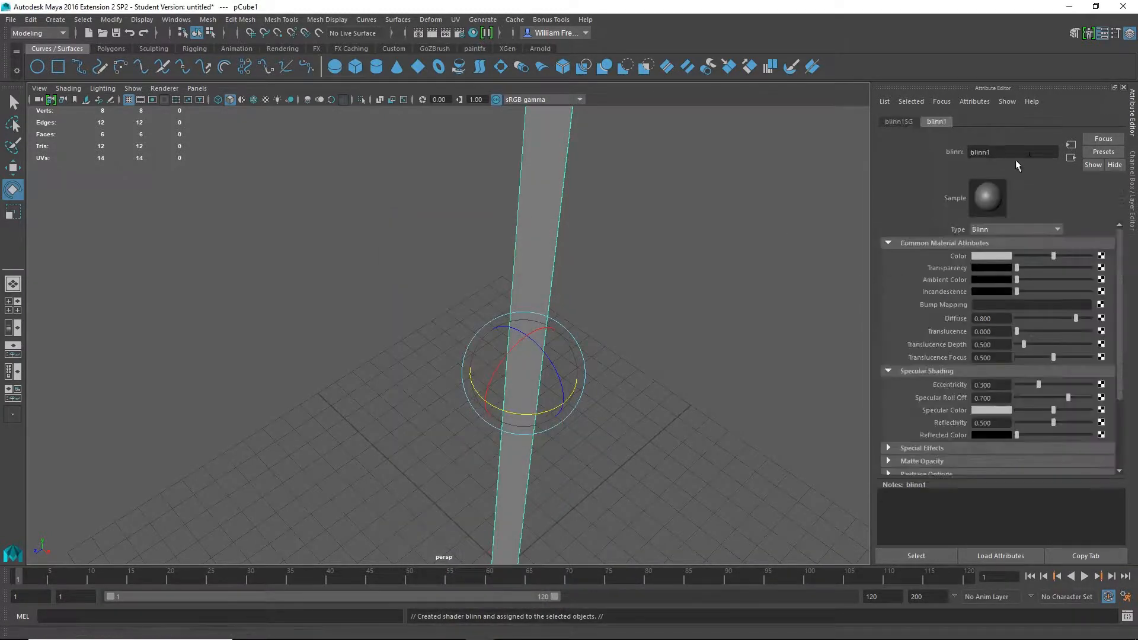
pyautogui.doubleClick(1010, 153)
pyautogui.write('FinReflection')
pyautogui.press('Return')
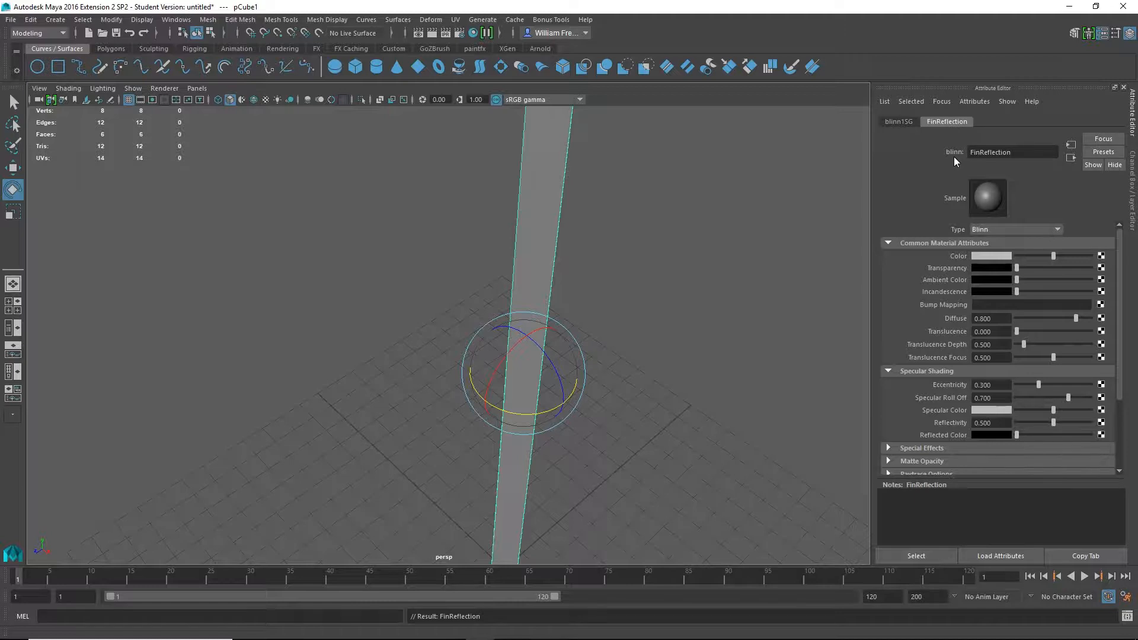
# Set the FinReflection material's color to a dark teal with hue 180, saturation 0.647 and value 0.222.
pyautogui.keyDown('alt'); pyautogui.moveTo(640, 423); pyautogui.dragTo(617, 439); pyautogui.keyUp('alt')
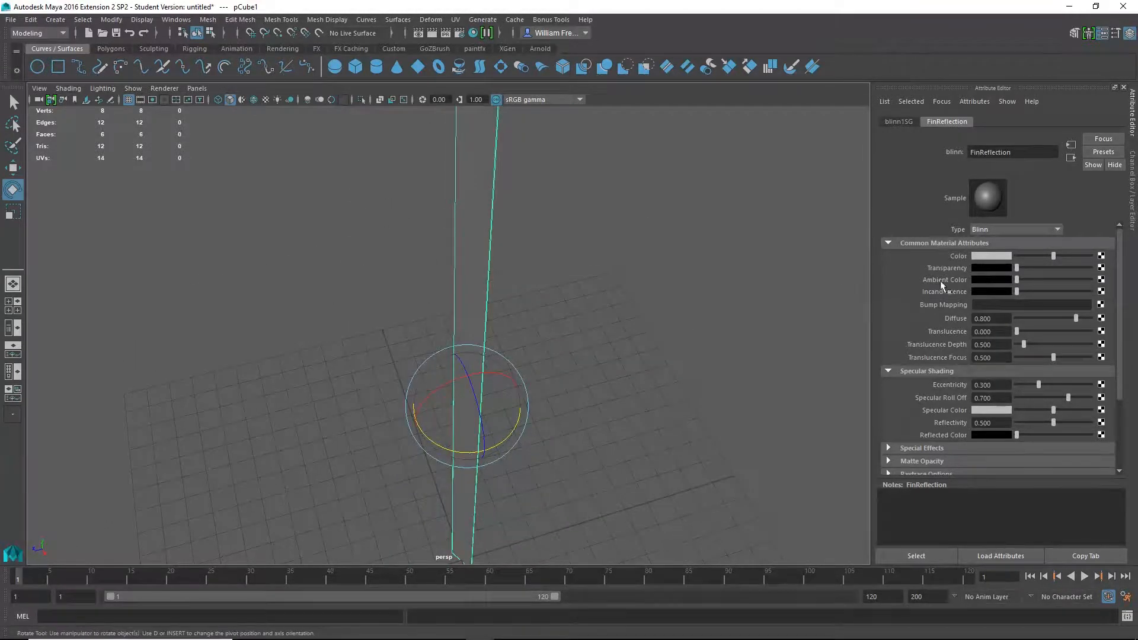
pyautogui.click(1002, 256)
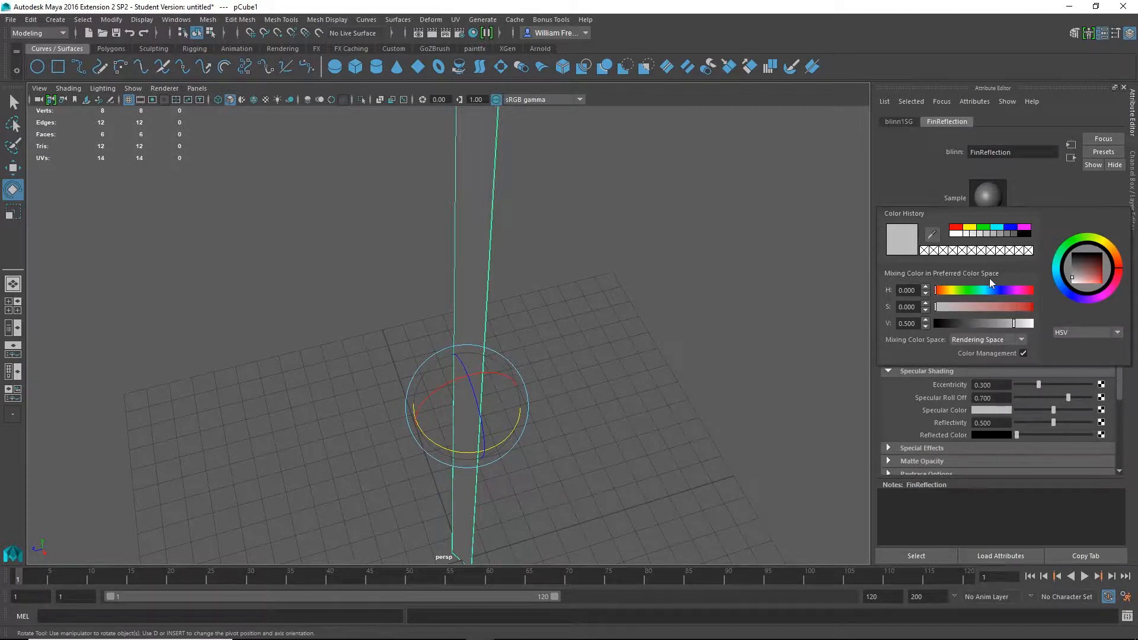
pyautogui.click(997, 227)
pyautogui.moveTo(1095, 283)
pyautogui.mouseDown()
pyautogui.moveTo(1080, 271)
pyautogui.moveTo(1090, 269)
pyautogui.mouseUp()
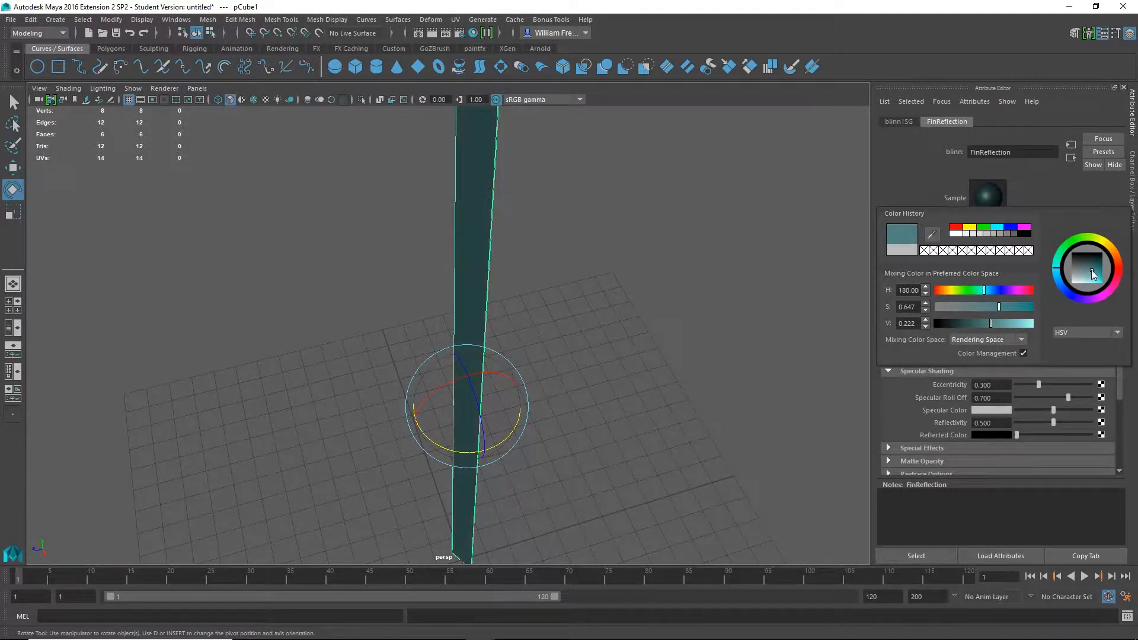
# Activate the Move tool for the fin, show its tool settings and inspect the Axis Orientation options.
pyautogui.keyDown('alt'); pyautogui.moveTo(666, 354); pyautogui.dragTo(564, 389); pyautogui.keyUp('alt')
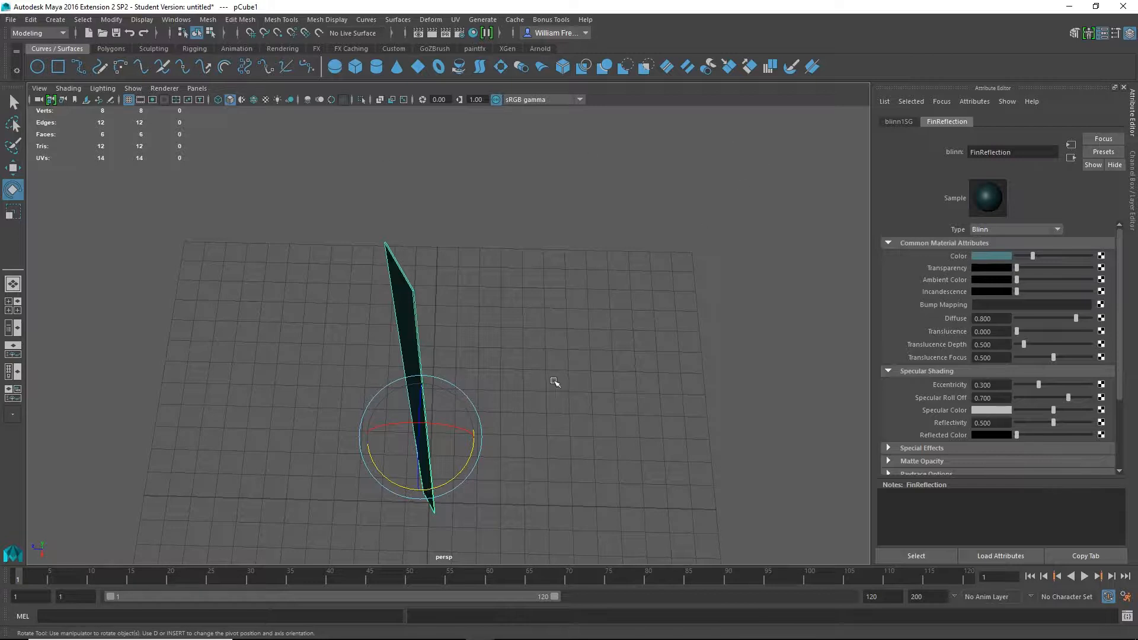
pyautogui.press('w')
pyautogui.keyDown('alt'); pyautogui.moveTo(520, 361); pyautogui.dragTo(560, 363); pyautogui.keyUp('alt')
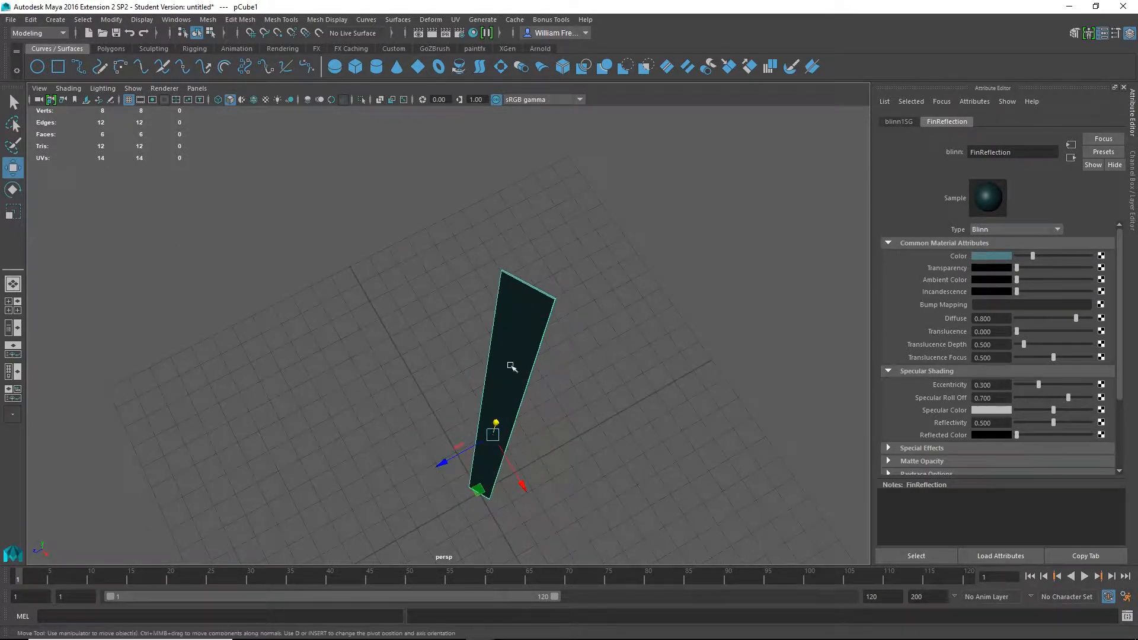
pyautogui.moveTo(571, 477)
pyautogui.keyDown('alt'); pyautogui.mouseDown()
pyautogui.moveTo(551, 373)
pyautogui.moveTo(554, 480)
pyautogui.moveTo(555, 462)
pyautogui.mouseUp(); pyautogui.keyUp('alt')
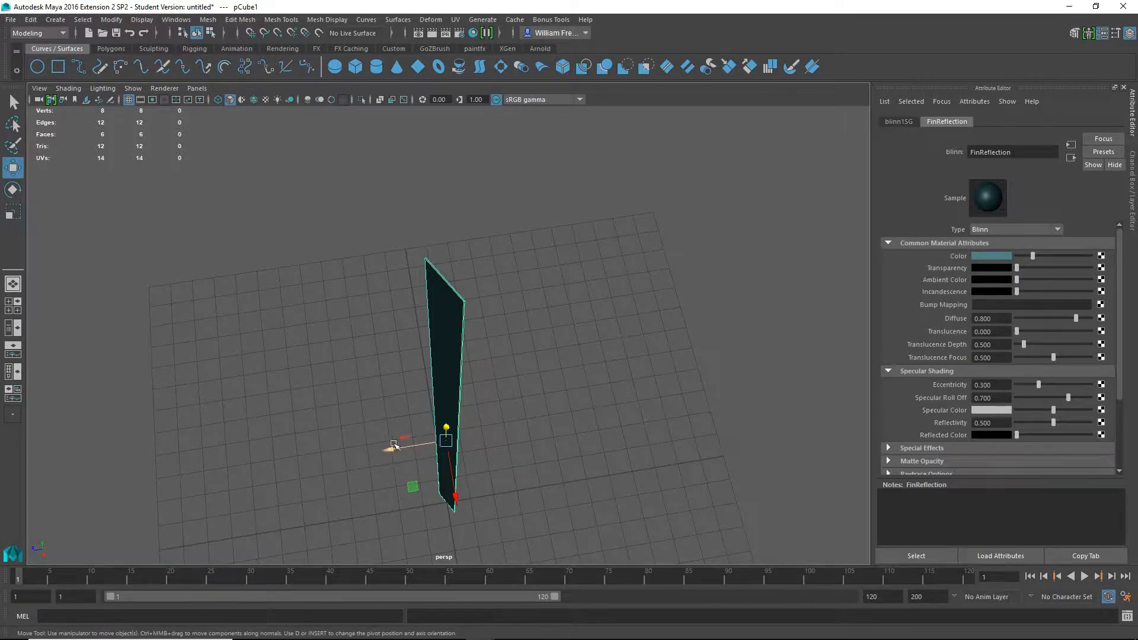
pyautogui.click(1115, 33)
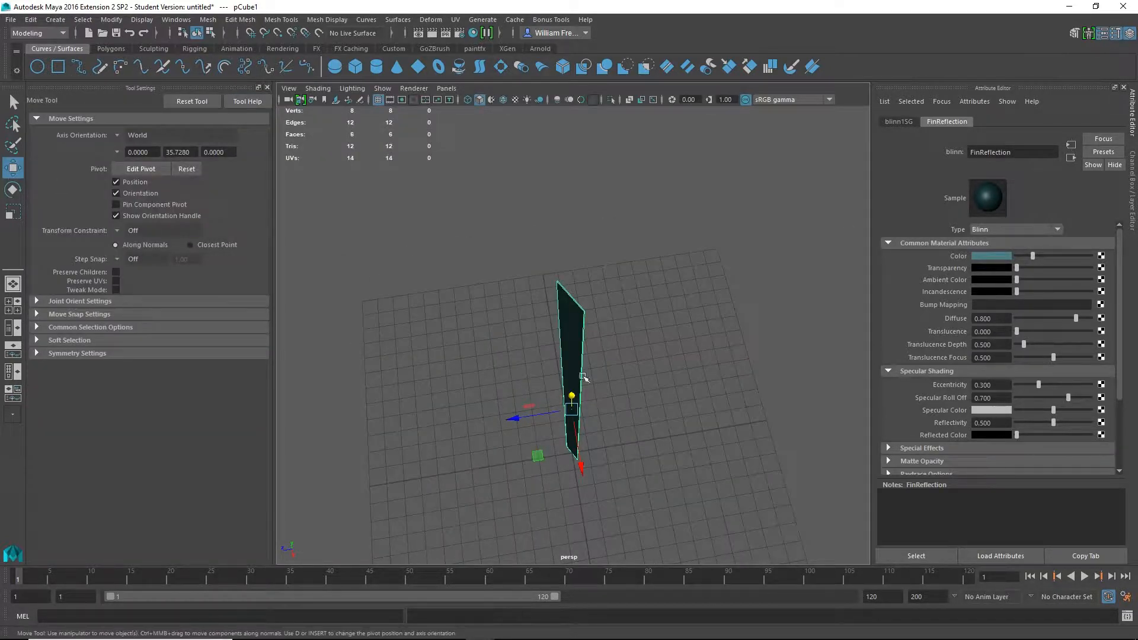
pyautogui.click(118, 136)
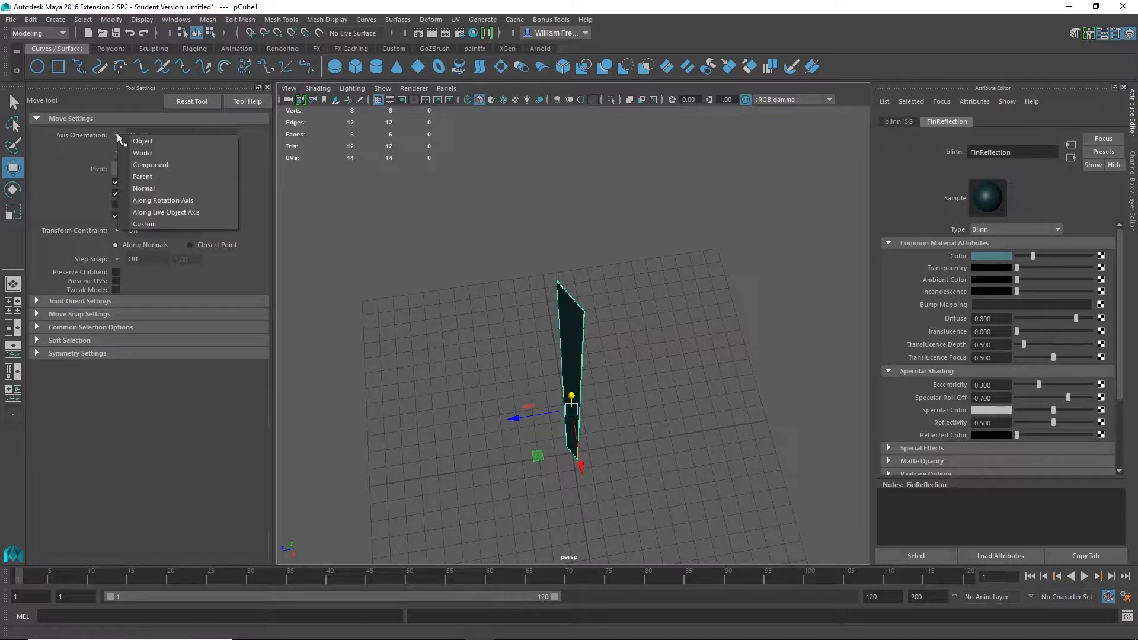
pyautogui.click(1117, 42)
pyautogui.click(1116, 37)
pyautogui.click(1116, 36)
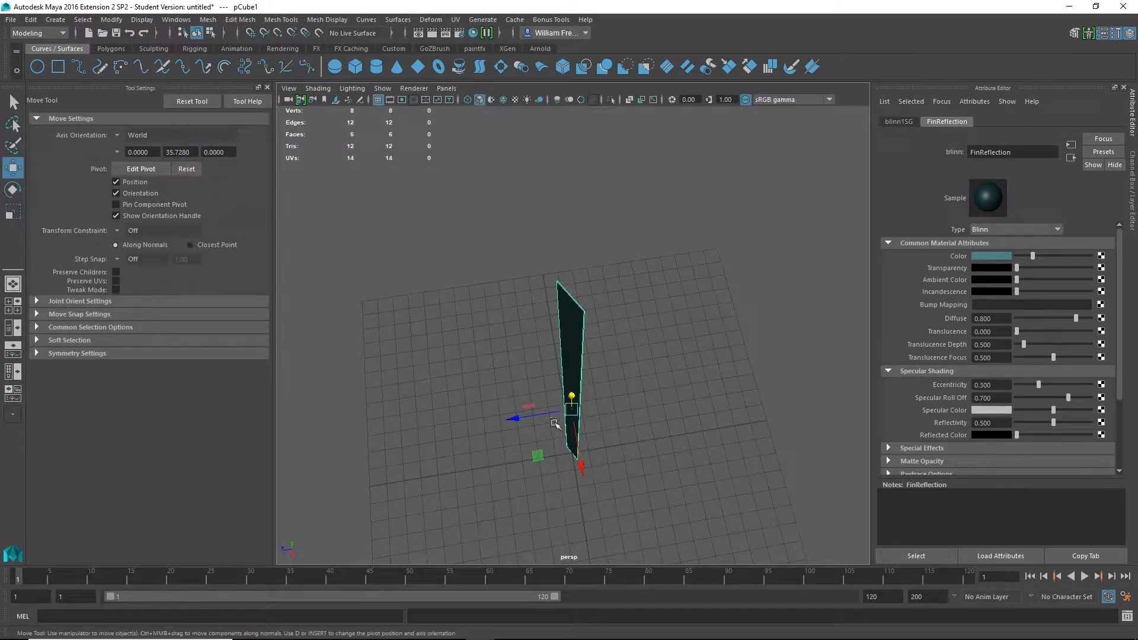
# Set the Move tool's axis orientation to Object and switch to the top view of the fin.
pyautogui.click(117, 136)
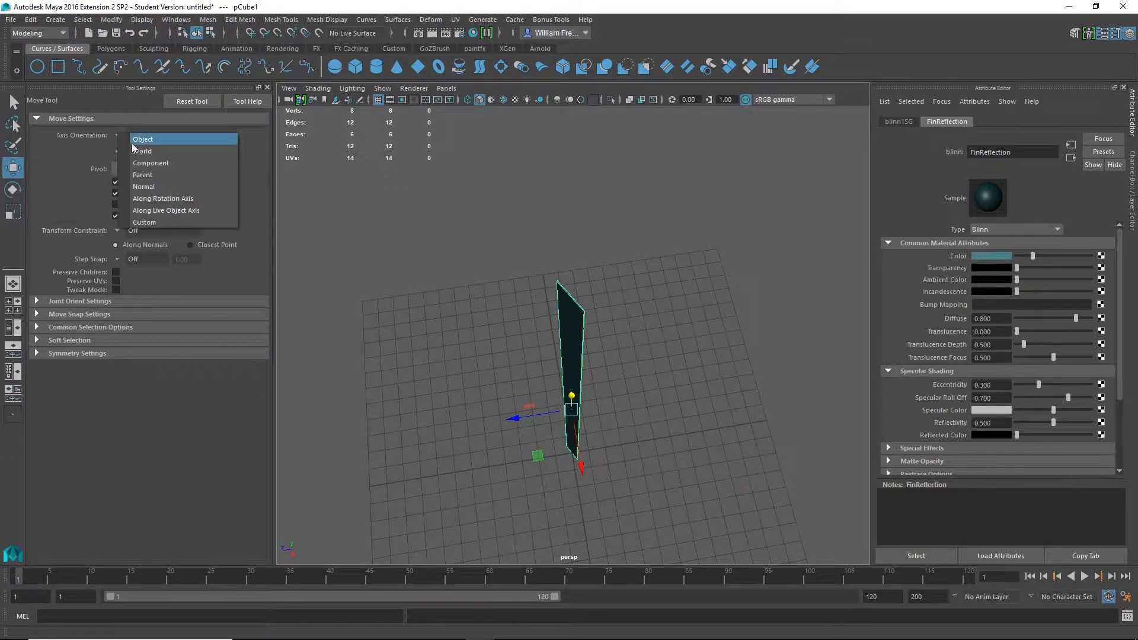
pyautogui.click(139, 147)
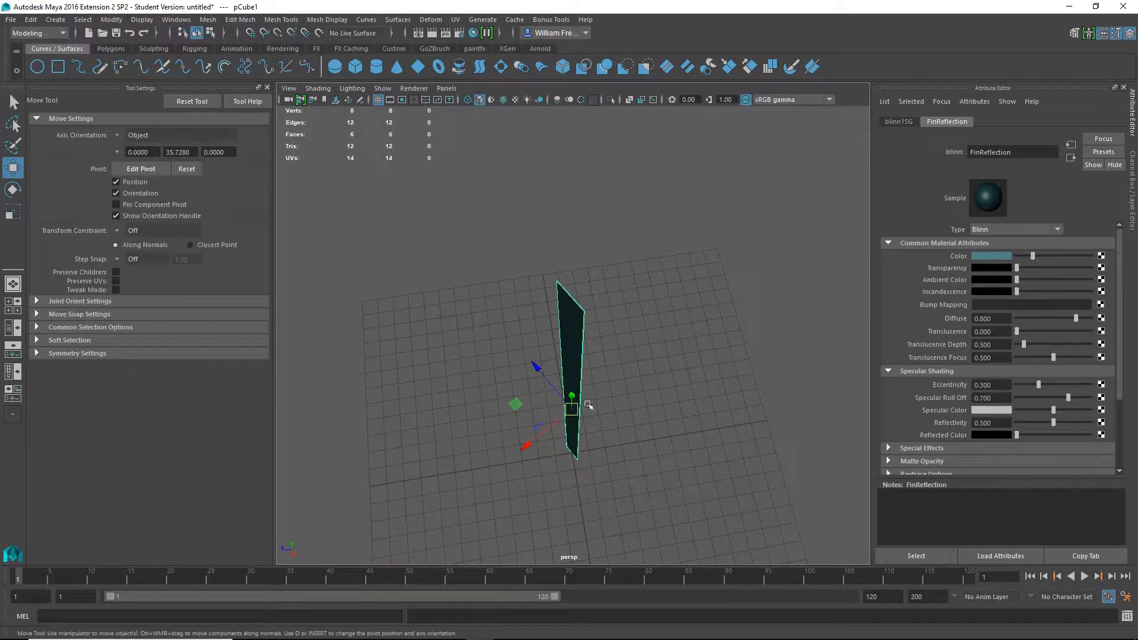
pyautogui.press('space')
pyautogui.press('space')
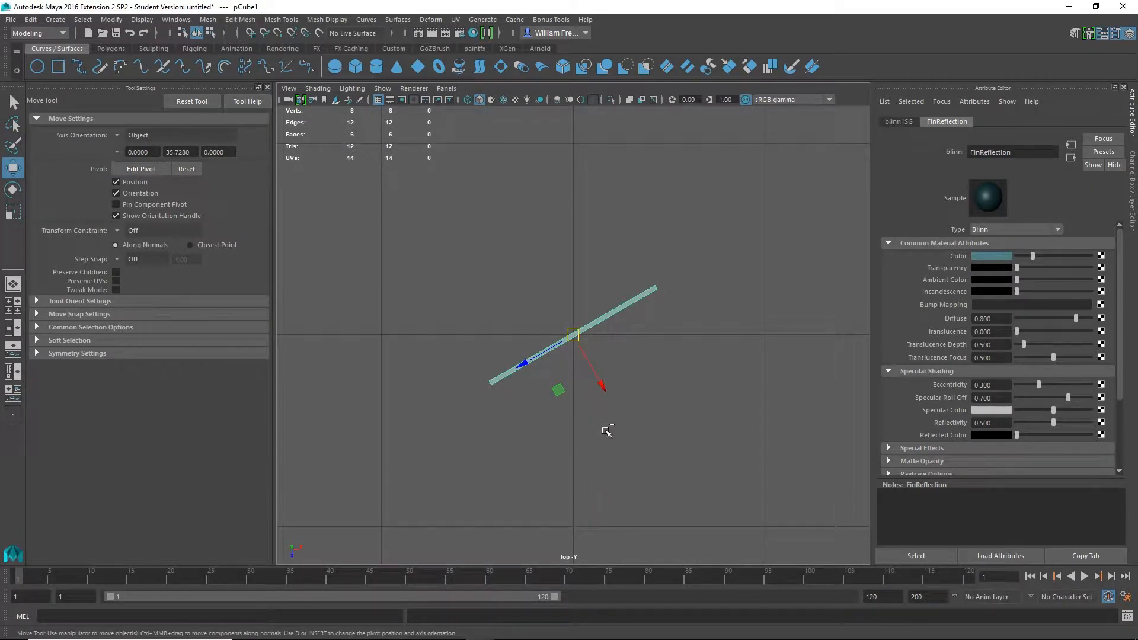
# Duplicate the fin with a slight offset across its thickness and rename the copy's shape node as OpaqueFin.
pyautogui.hotkey('ctrl', 'd')
pyautogui.moveTo(602, 389); pyautogui.dragTo(607, 385)
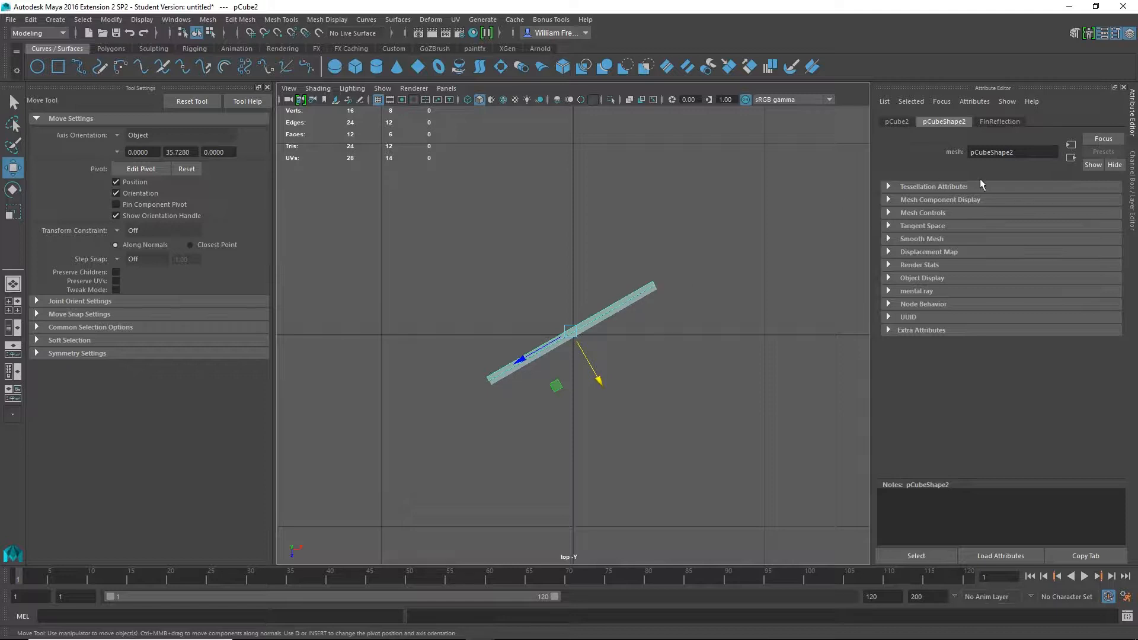
pyautogui.moveTo(1032, 155); pyautogui.dragTo(913, 151)
pyautogui.write('OpaqueFin')
pyautogui.press('Return')
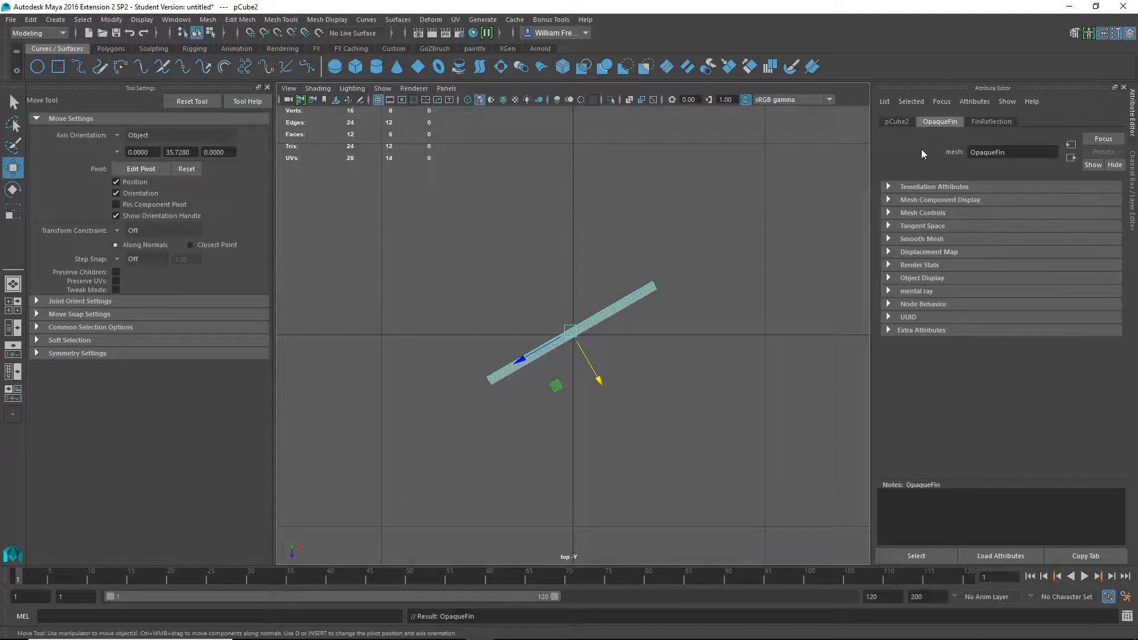
# Assign a new Blinn material to the OpaqueFin copy.
pyautogui.press('space')
pyautogui.keyDown('alt'); pyautogui.moveTo(792, 261); pyautogui.dragTo(623, 244); pyautogui.keyUp('alt')
pyautogui.keyDown('alt'); pyautogui.moveTo(656, 187); pyautogui.dragTo(684, 261, button='middle'); pyautogui.keyUp('alt')
pyautogui.moveTo(684, 261)
pyautogui.keyDown('alt'); pyautogui.mouseDown(button='right')
pyautogui.moveTo(805, 282)
pyautogui.moveTo(808, 269)
pyautogui.moveTo(681, 260)
pyautogui.mouseUp(button='right'); pyautogui.keyUp('alt')
pyautogui.rightClick(670, 215)
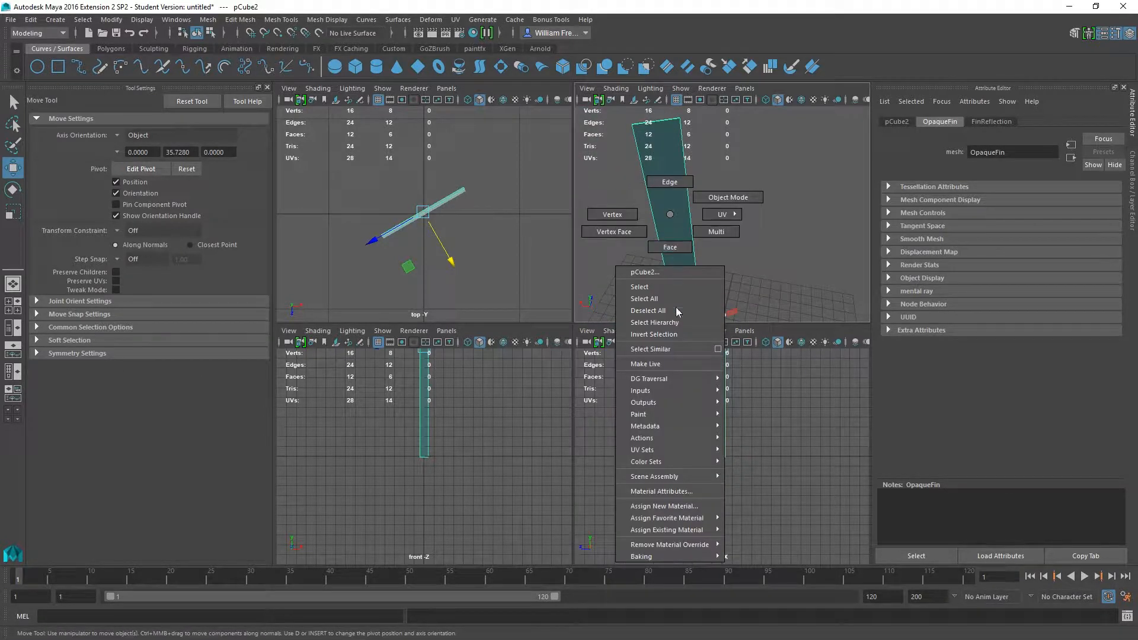
pyautogui.click(676, 506)
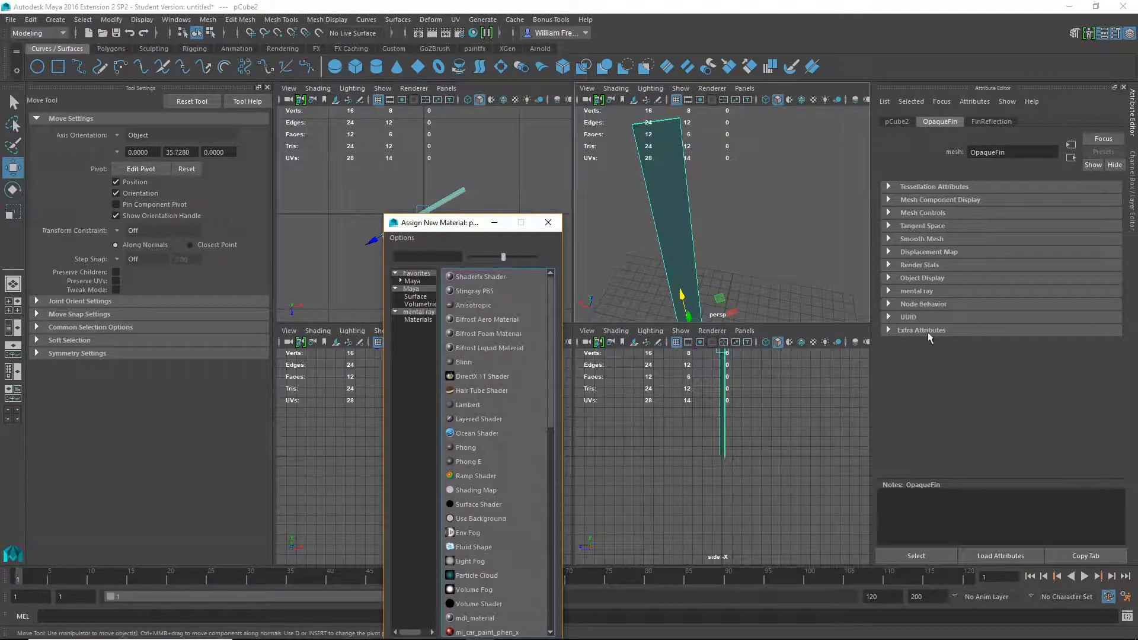
pyautogui.click(463, 362)
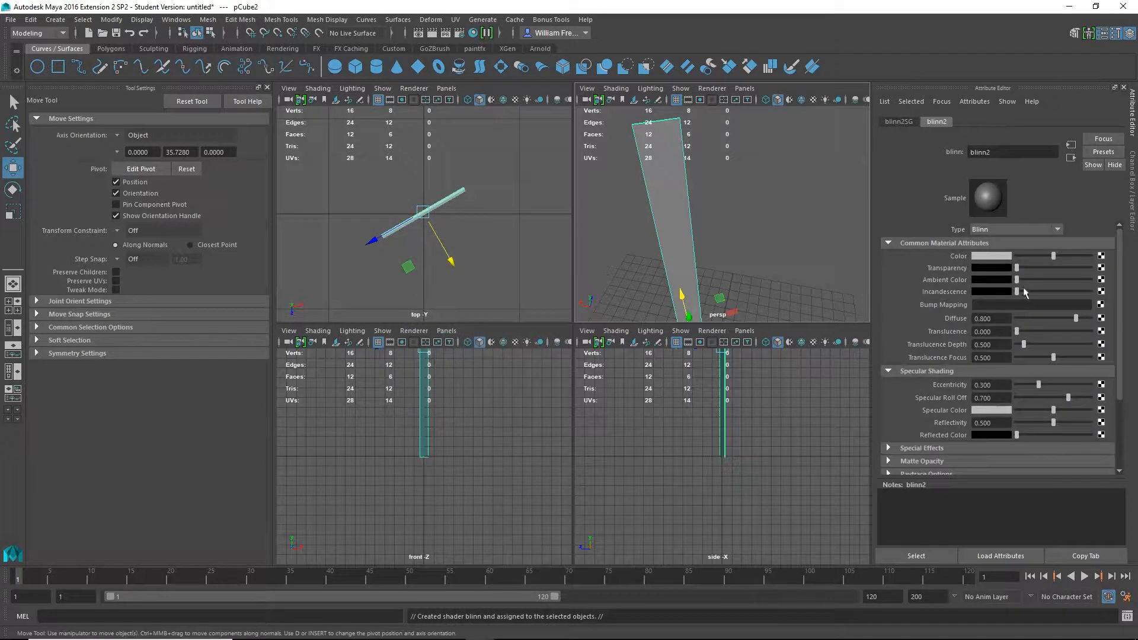
# Brighten the new Blinn material's color to near white and name the material FinOpaque.
pyautogui.moveTo(1055, 257); pyautogui.dragTo(1084, 262)
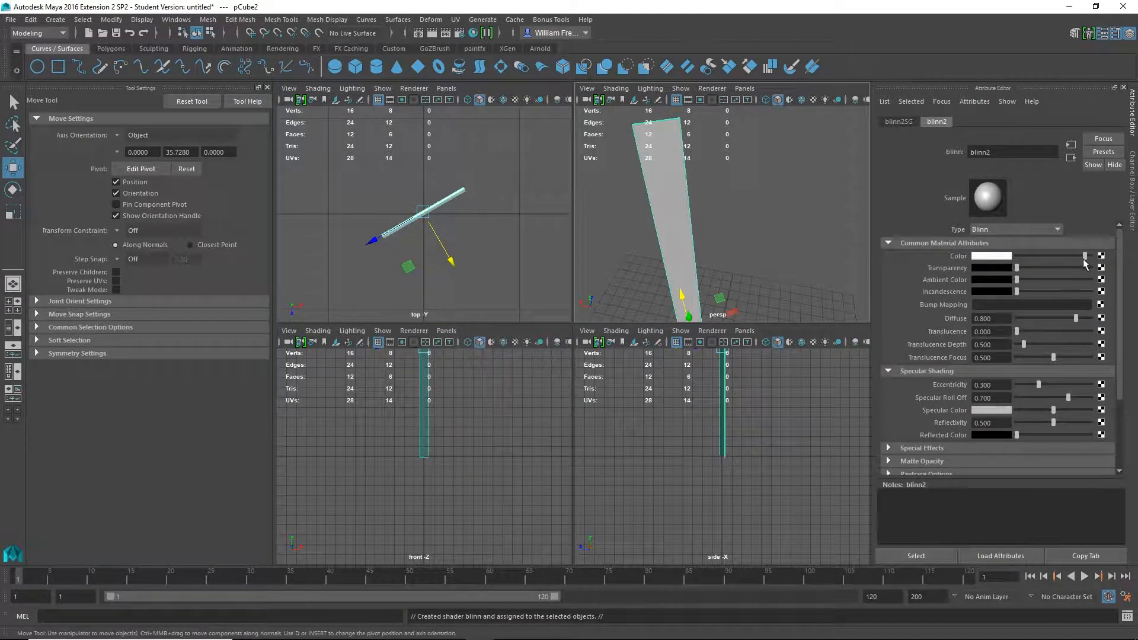
pyautogui.doubleClick(1013, 151)
pyautogui.write('Fi')
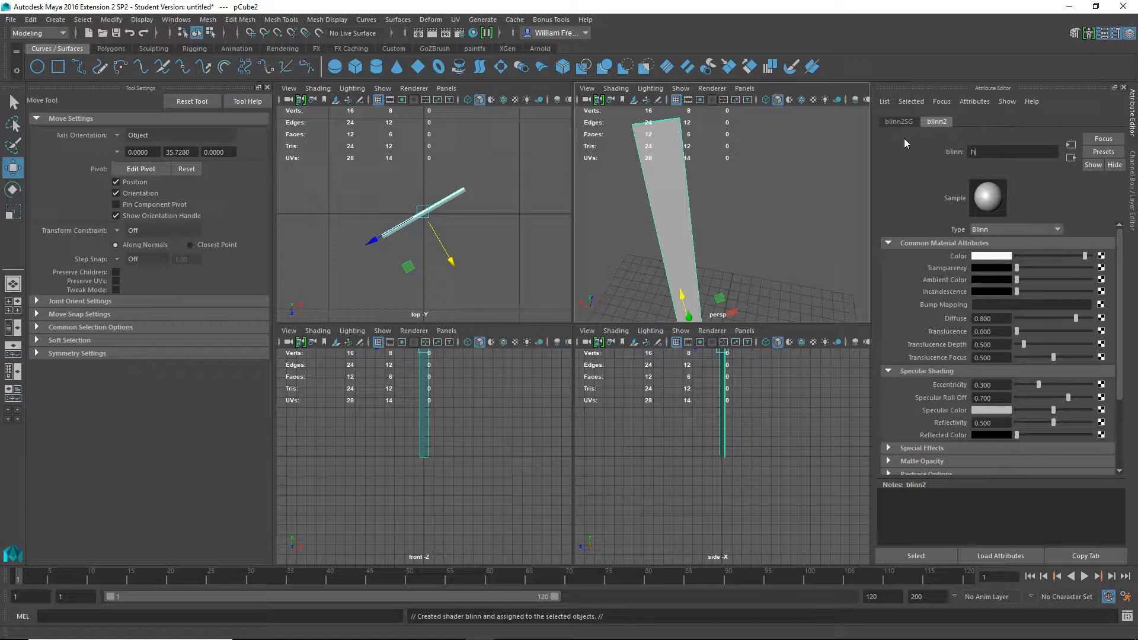
pyautogui.write('nOpaque')
pyautogui.press('Return')
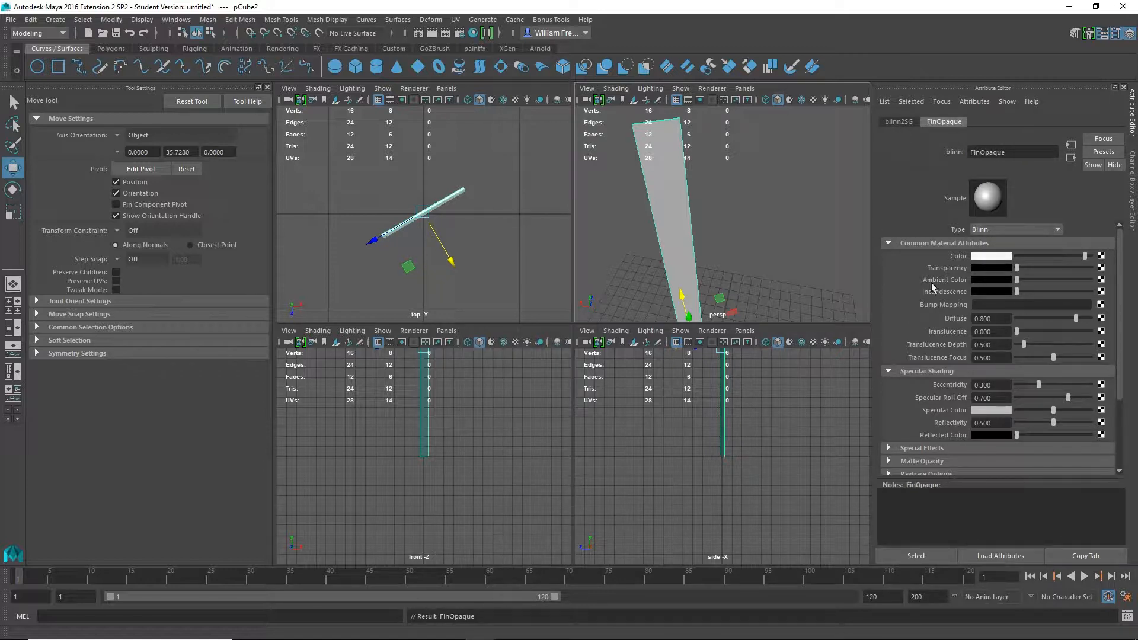
# Duplicate the opaque fin in the top view and move the copy well clear of the original across its thickness.
pyautogui.keyDown('alt'); pyautogui.moveTo(710, 265); pyautogui.dragTo(794, 255); pyautogui.keyUp('alt')
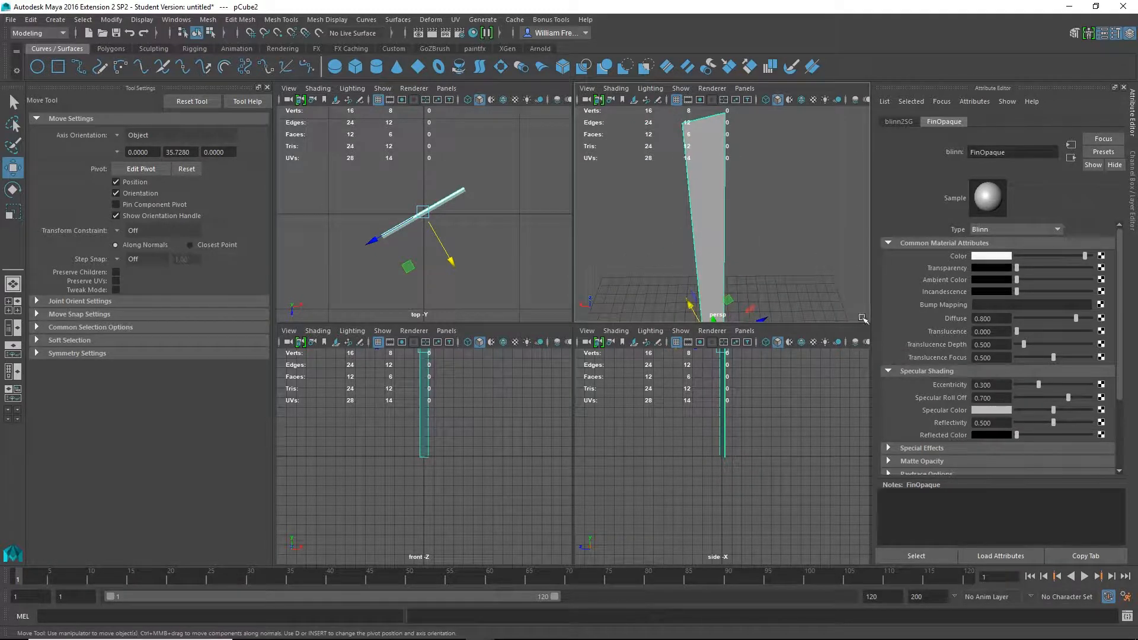
pyautogui.keyDown('alt'); pyautogui.moveTo(655, 267); pyautogui.dragTo(771, 260); pyautogui.keyUp('alt')
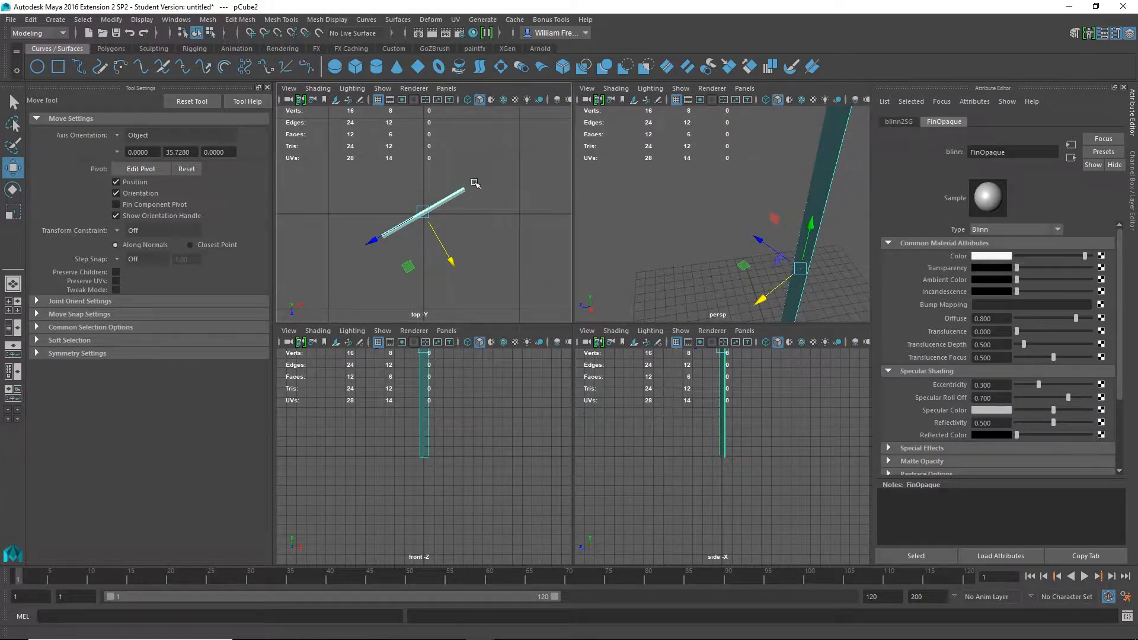
pyautogui.keyDown('alt'); pyautogui.moveTo(474, 185); pyautogui.dragTo(462, 215); pyautogui.keyUp('alt')
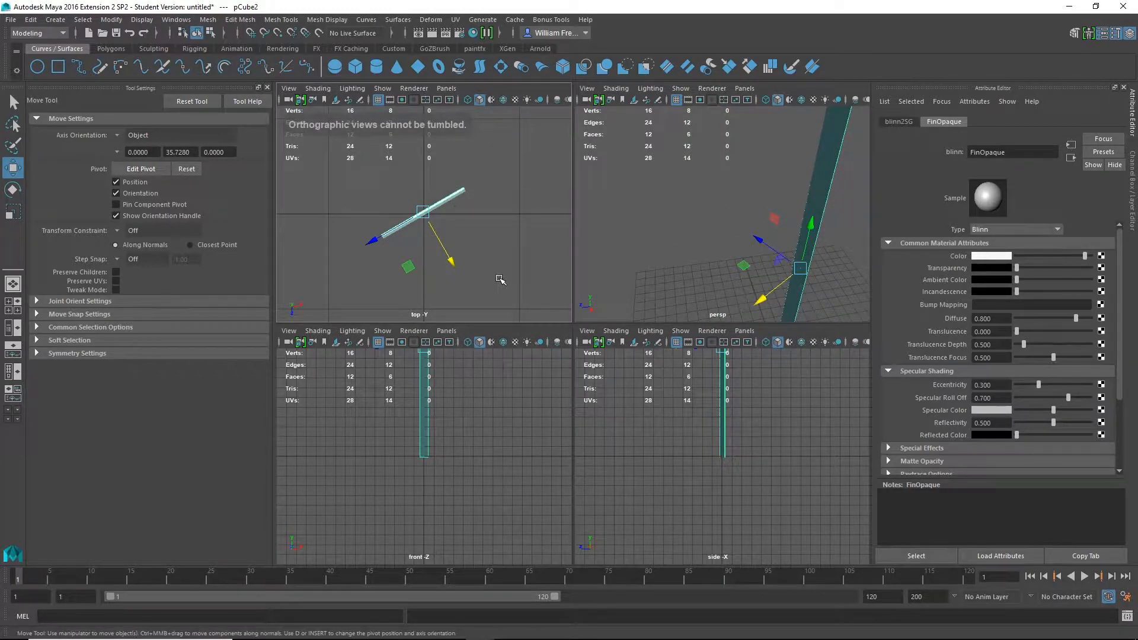
pyautogui.press('space')
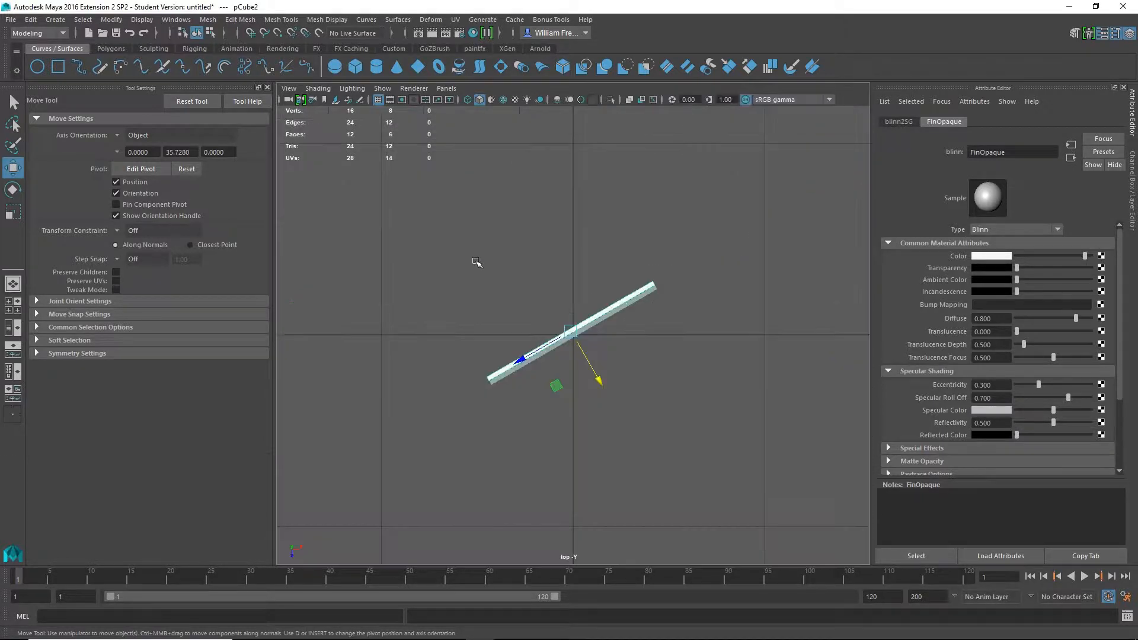
pyautogui.keyDown('alt'); pyautogui.moveTo(477, 262); pyautogui.dragTo(615, 301, button='right'); pyautogui.keyUp('alt')
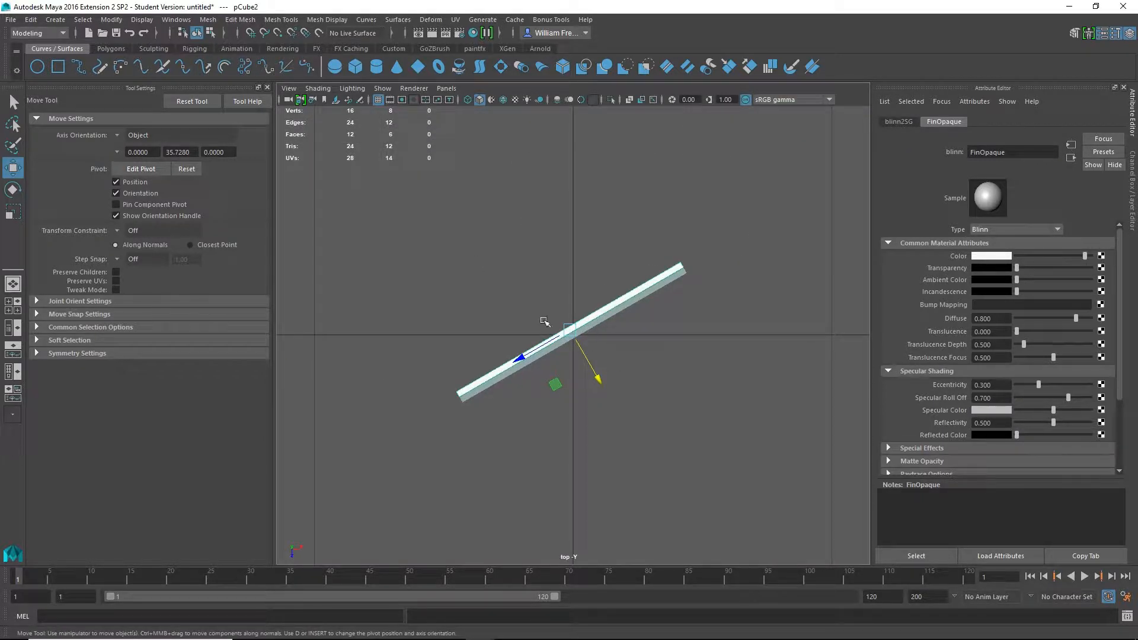
pyautogui.hotkey('ctrl', 'd')
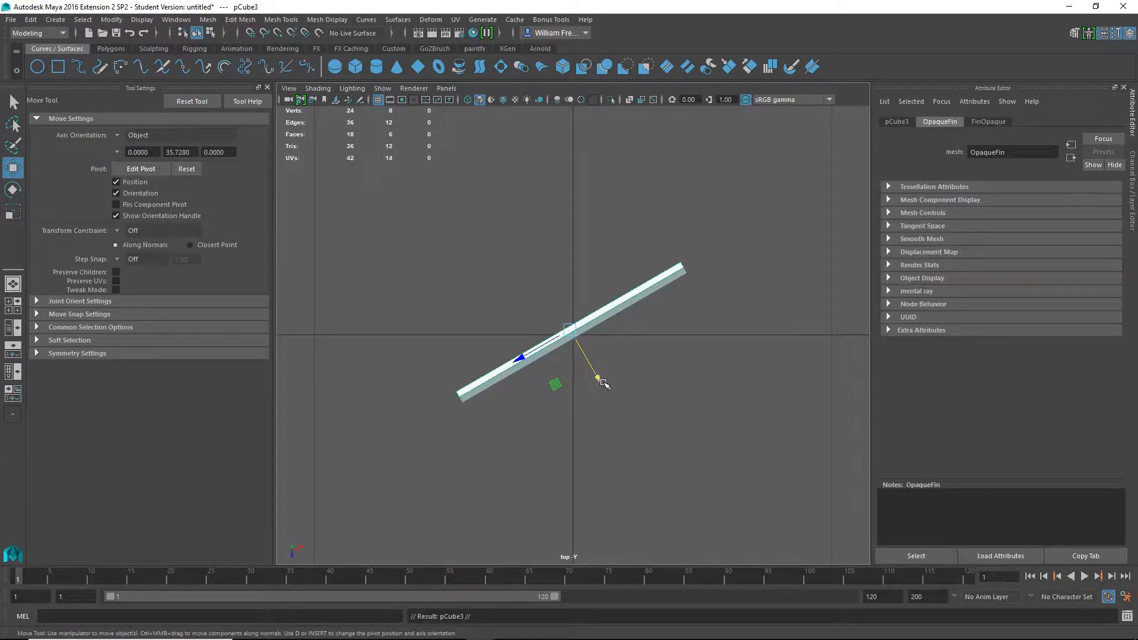
pyautogui.moveTo(599, 381); pyautogui.dragTo(525, 273)
# Rotate the third fin perpendicular to the other two and move its end onto one end of the opaque fin to form an L.
pyautogui.press('e')
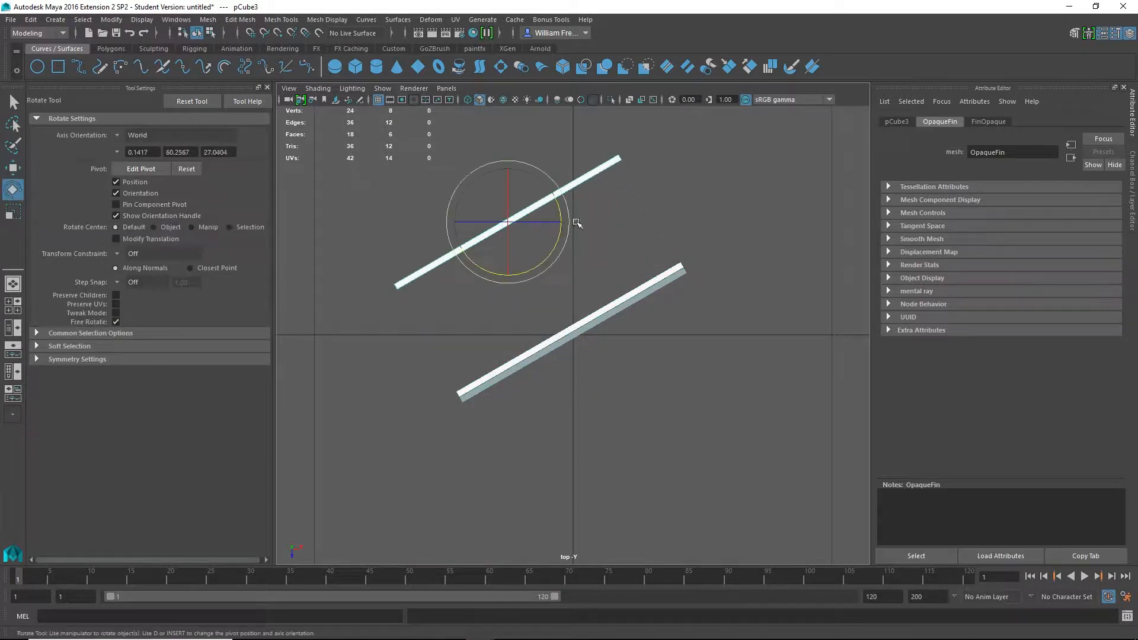
pyautogui.moveTo(559, 208); pyautogui.dragTo(530, 296)
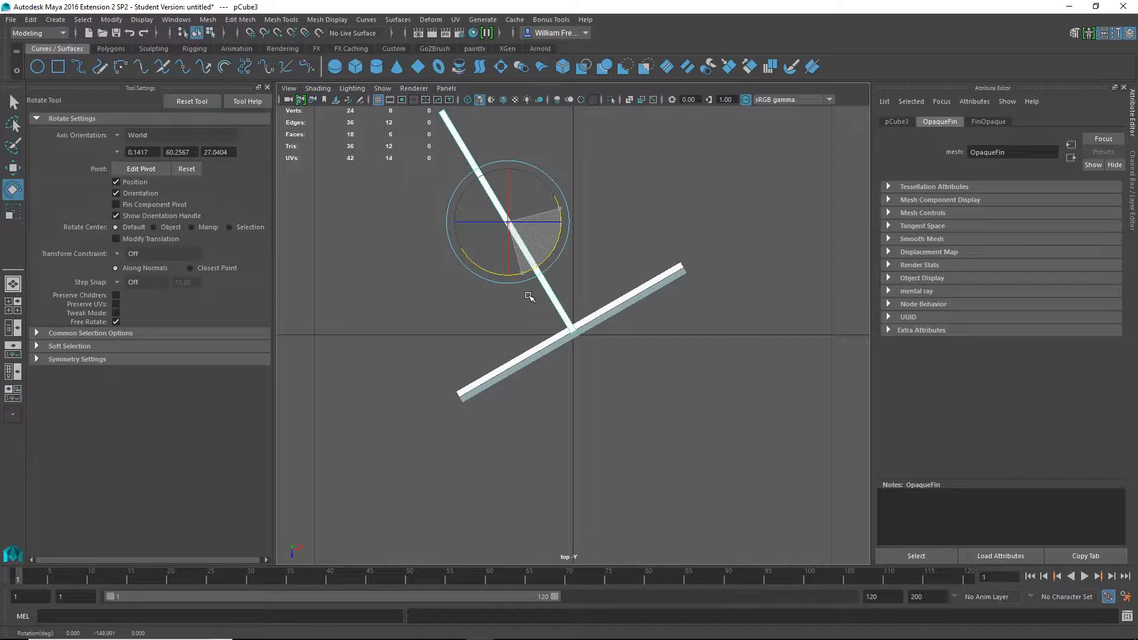
pyautogui.press('w')
pyautogui.moveTo(461, 251); pyautogui.dragTo(584, 208)
pyautogui.keyDown('alt'); pyautogui.moveTo(585, 208); pyautogui.dragTo(568, 273, button='middle'); pyautogui.keyUp('alt')
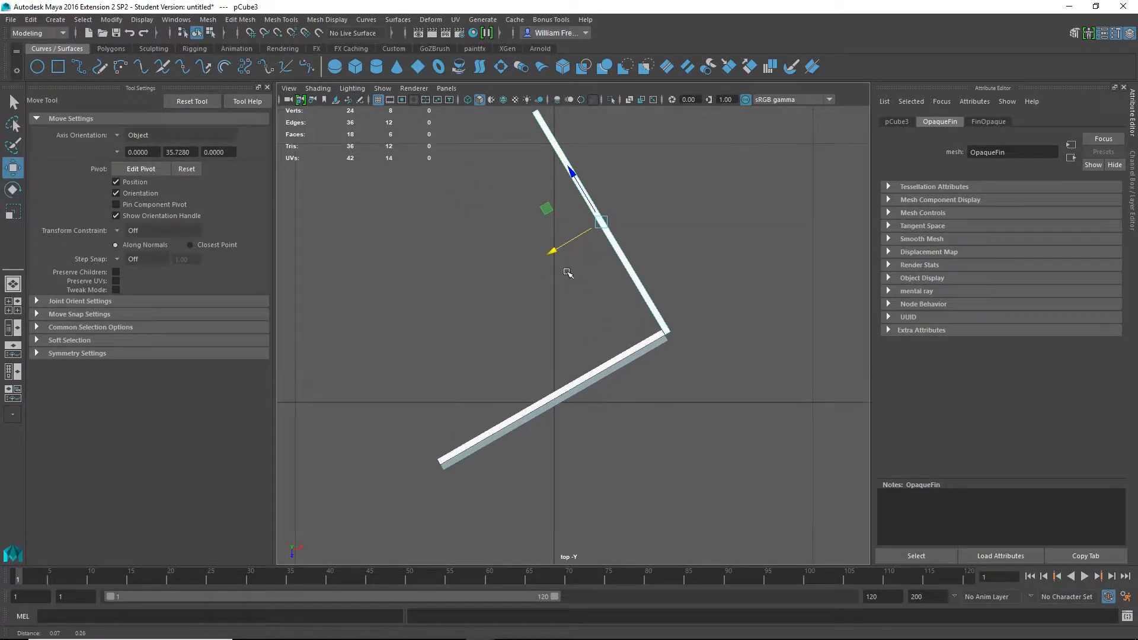
pyautogui.moveTo(573, 174); pyautogui.dragTo(578, 178)
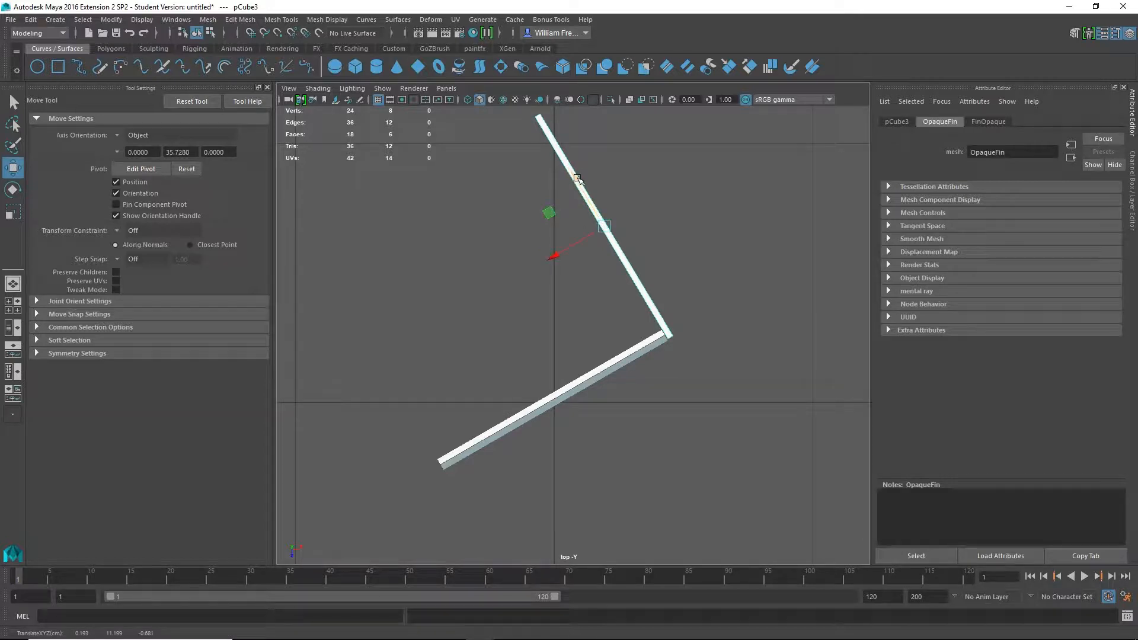
# Fine-tune the third fin's rotation about the vertical axis, keeping it perpendicular to the other fins.
pyautogui.press('e')
pyautogui.moveTo(654, 248); pyautogui.dragTo(977, 491)
pyautogui.moveTo(1054, 543); pyautogui.dragTo(1135, 467)
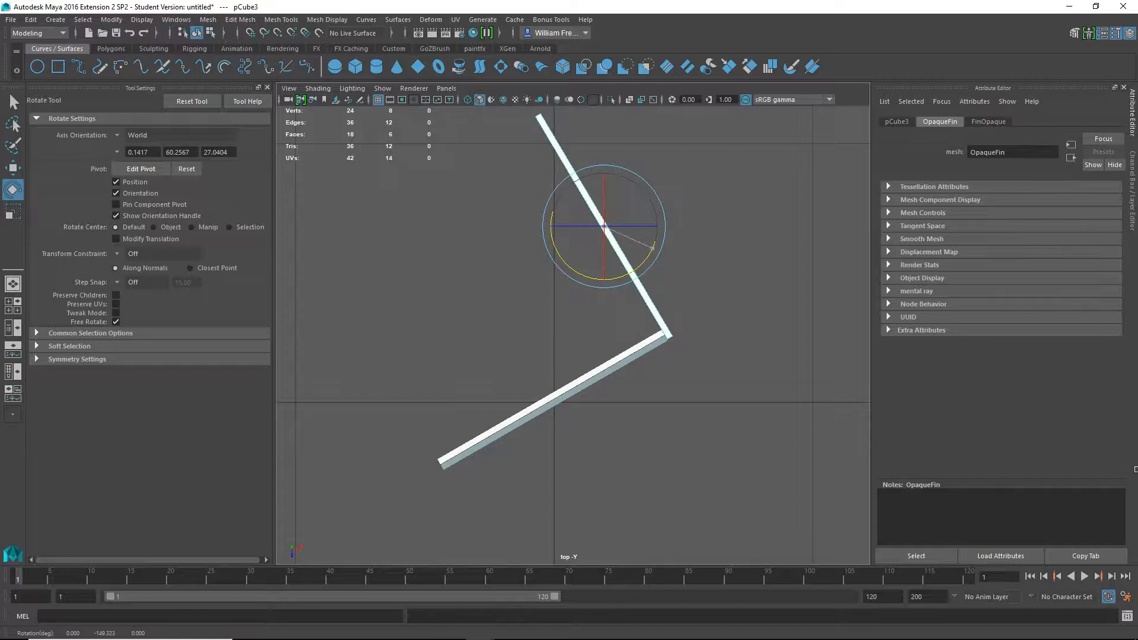
pyautogui.moveTo(1135, 469)
pyautogui.mouseDown()
pyautogui.moveTo(1132, 487)
pyautogui.moveTo(1135, 470)
pyautogui.mouseUp()
pyautogui.moveTo(1135, 469); pyautogui.dragTo(1135, 469)
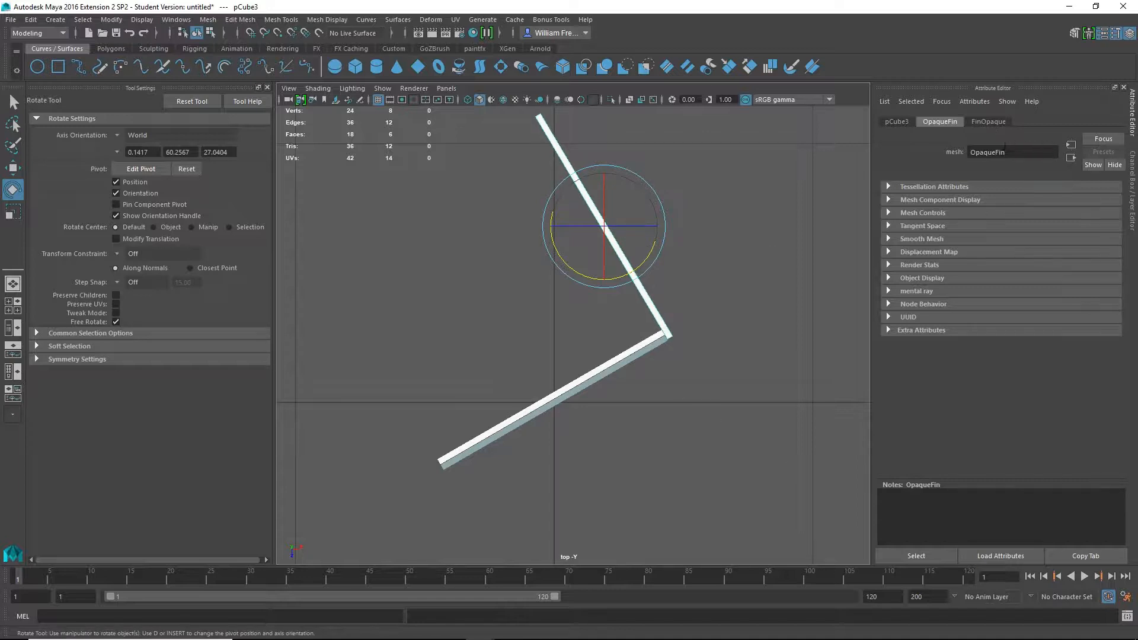
# Rename the third fin's shape node as TransparentFin and nudge the fin along its length to align the corner.
pyautogui.doubleClick(1022, 153)
pyautogui.write('TransparentFin')
pyautogui.press('Return')
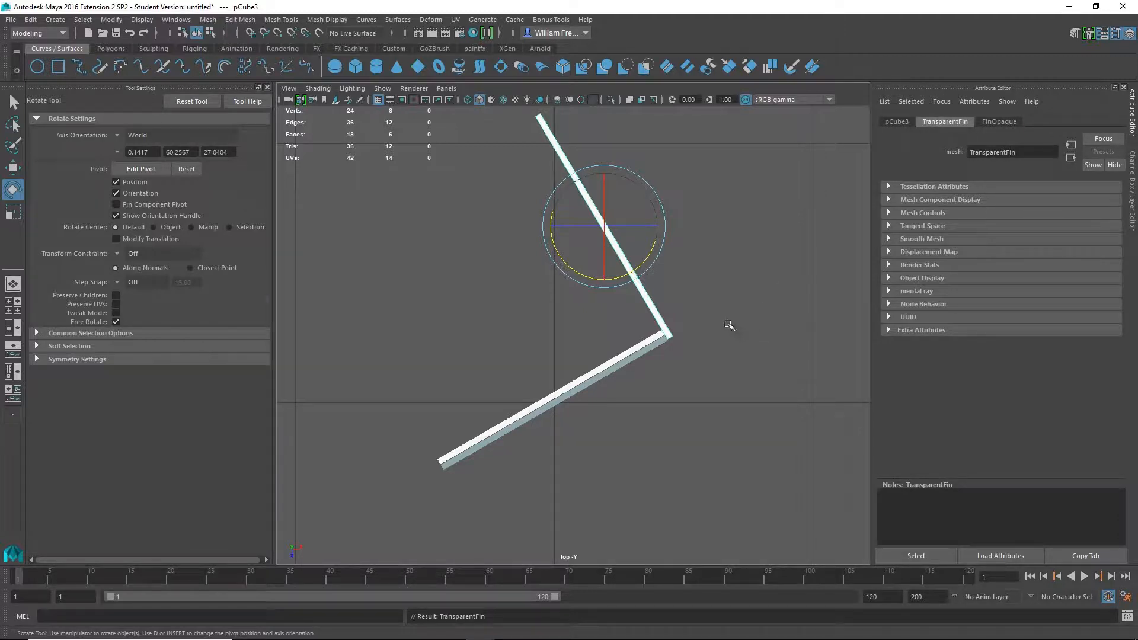
pyautogui.press('w')
pyautogui.moveTo(573, 172); pyautogui.dragTo(578, 169)
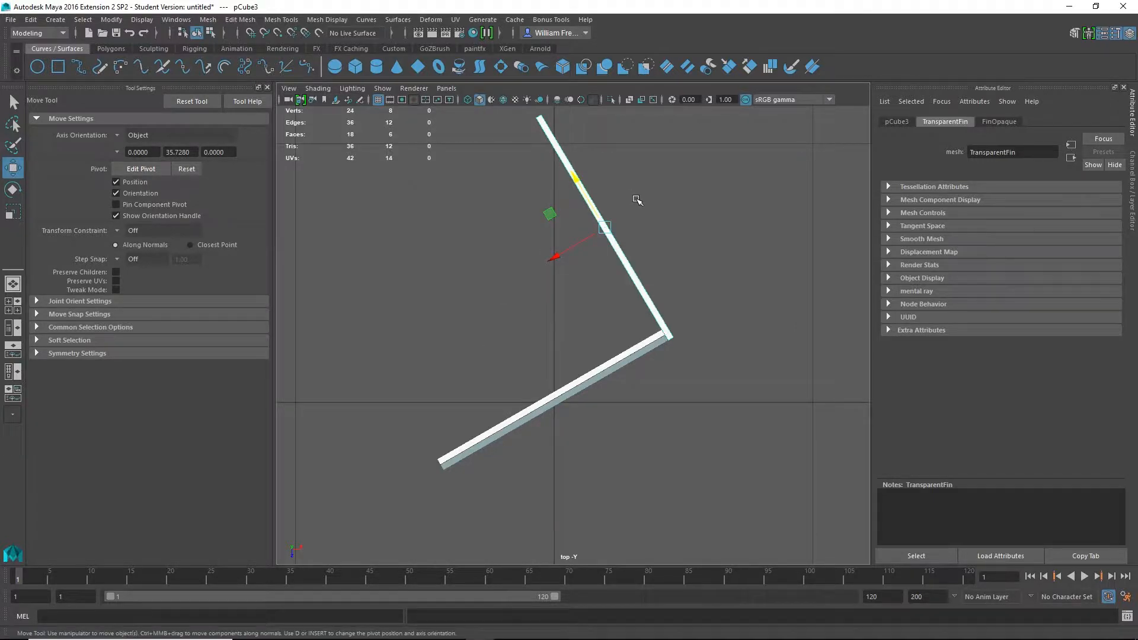
# Assign a new Blinn material to the transparent fin and name the material FinGlass.
pyautogui.press('space')
pyautogui.scroll(5, 728, 255)
pyautogui.keyDown('alt'); pyautogui.moveTo(724, 253); pyautogui.dragTo(750, 272); pyautogui.keyUp('alt')
pyautogui.moveTo(828, 211); pyautogui.dragTo(831, 499, button='right')
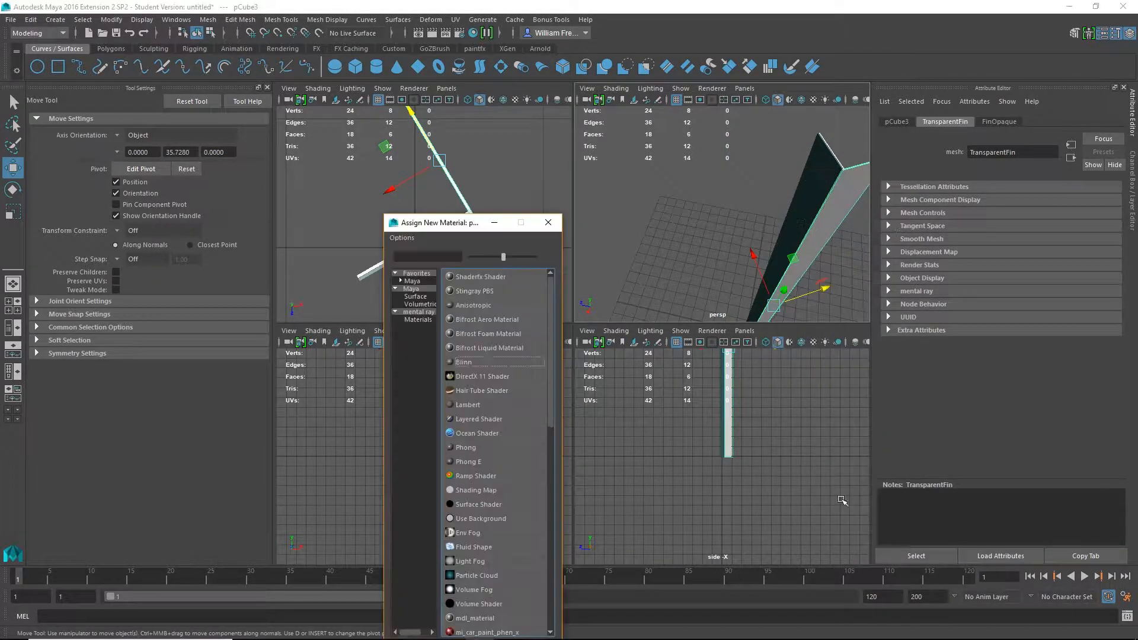
pyautogui.click(467, 360)
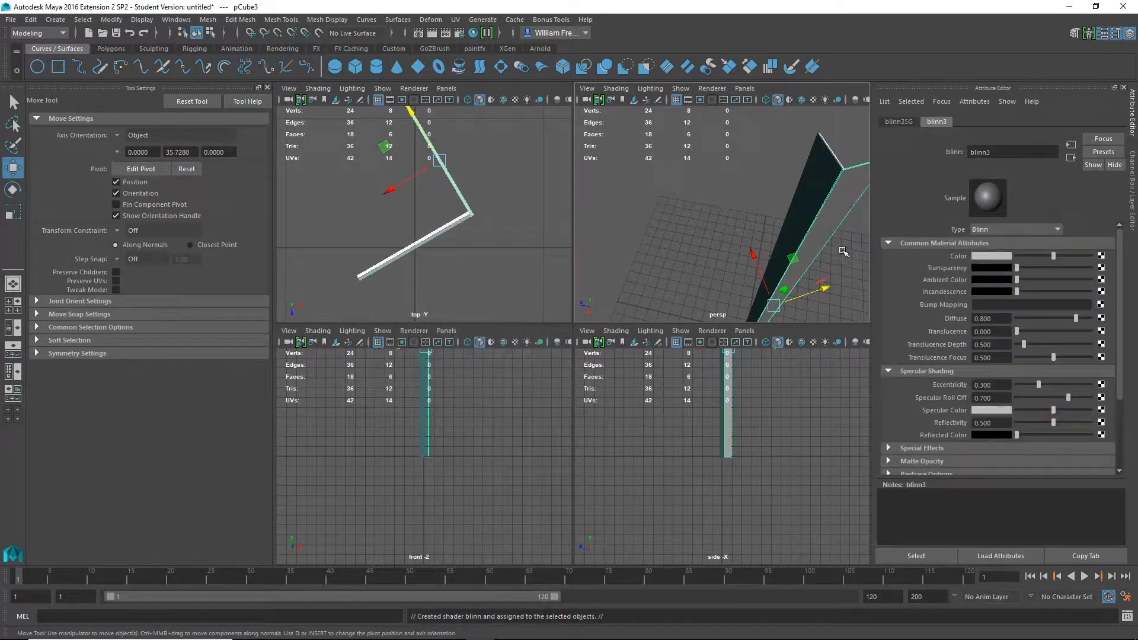
pyautogui.moveTo(1002, 150); pyautogui.dragTo(932, 147)
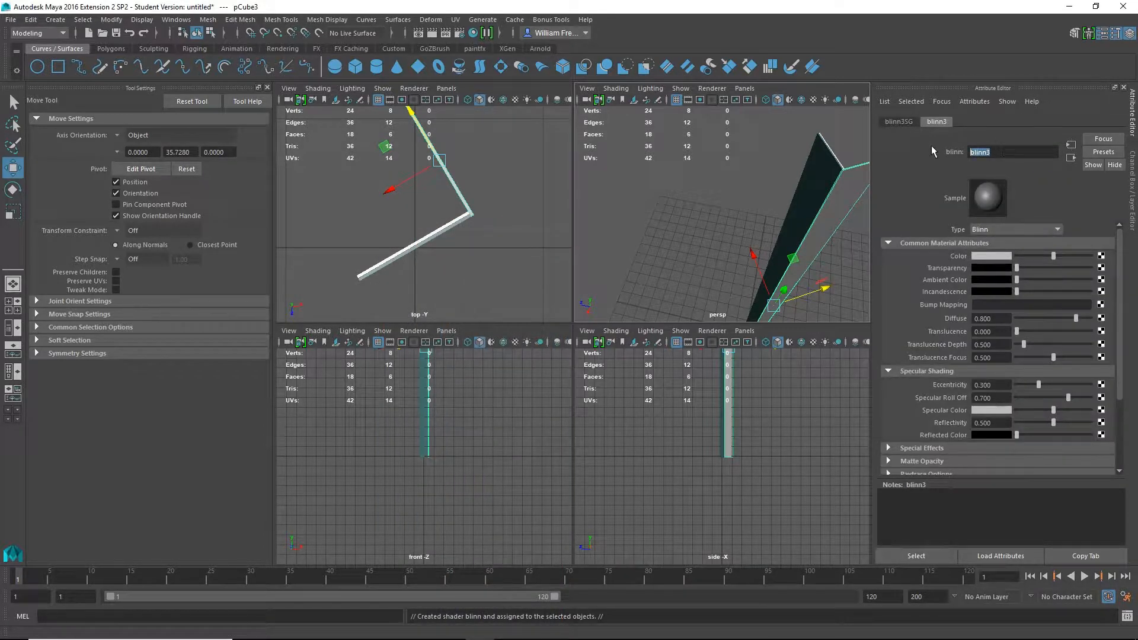
pyautogui.write('FinGlass')
pyautogui.press('Return')
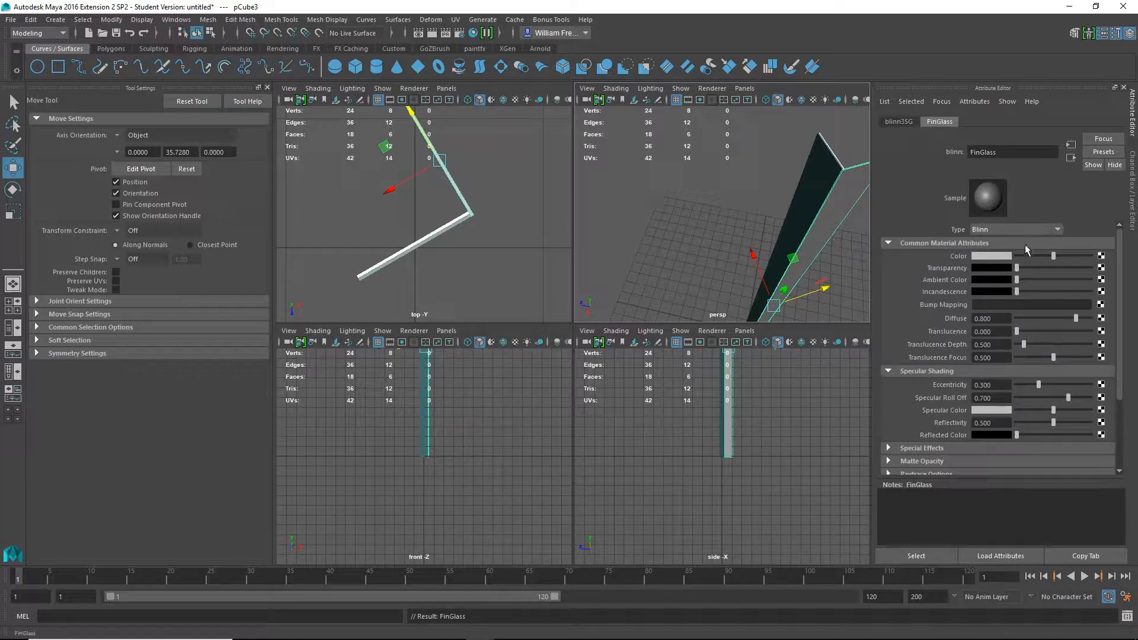
# Make the FinGlass material semi-transparent and set its color to pale teal with hue 169.96, saturation 0.294 and value 0.504.
pyautogui.moveTo(1018, 268); pyautogui.dragTo(1046, 268)
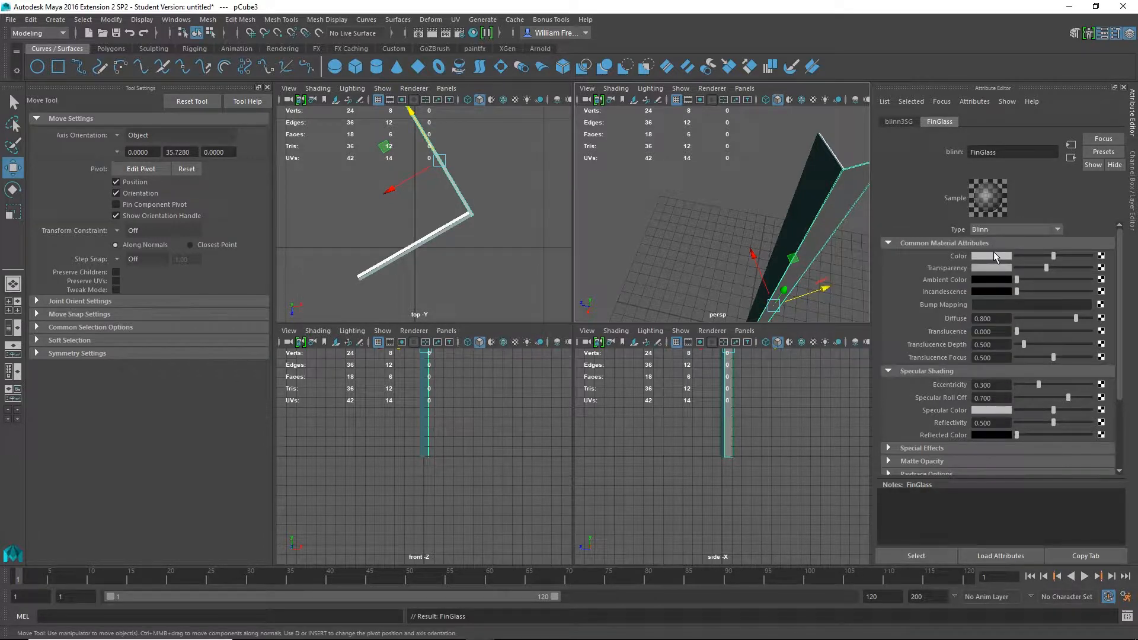
pyautogui.click(996, 256)
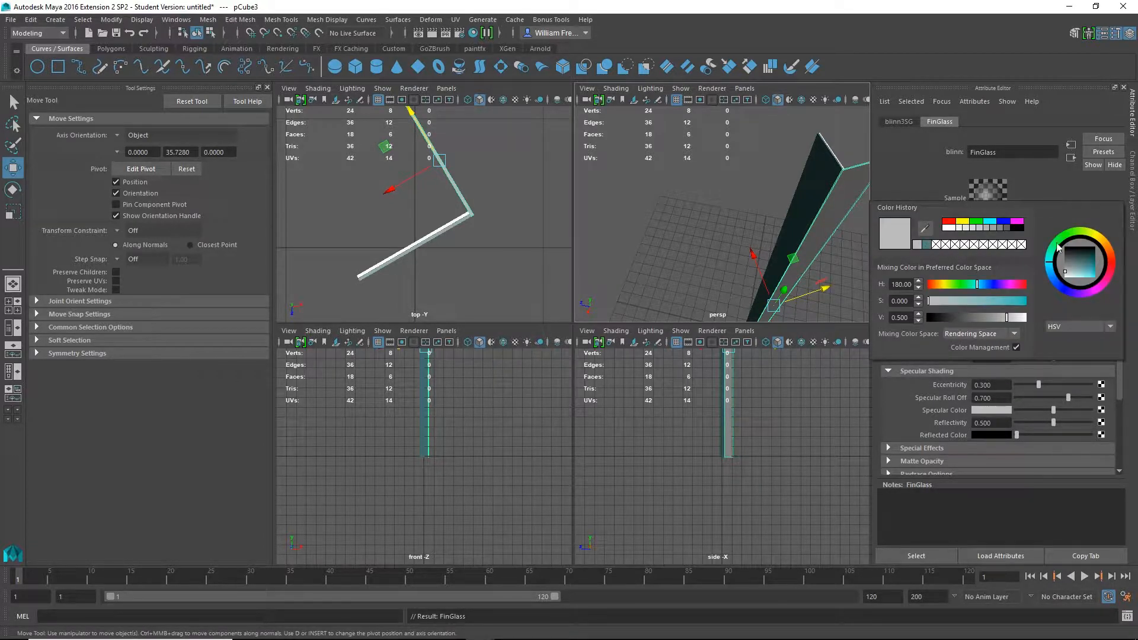
pyautogui.click(1074, 272)
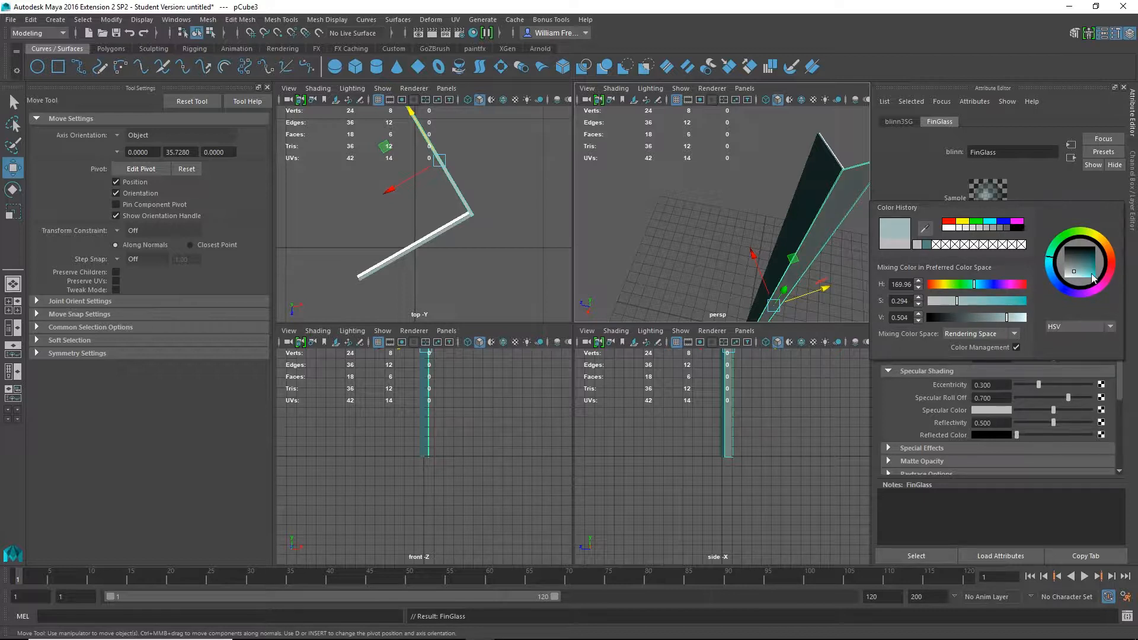
pyautogui.click(719, 259)
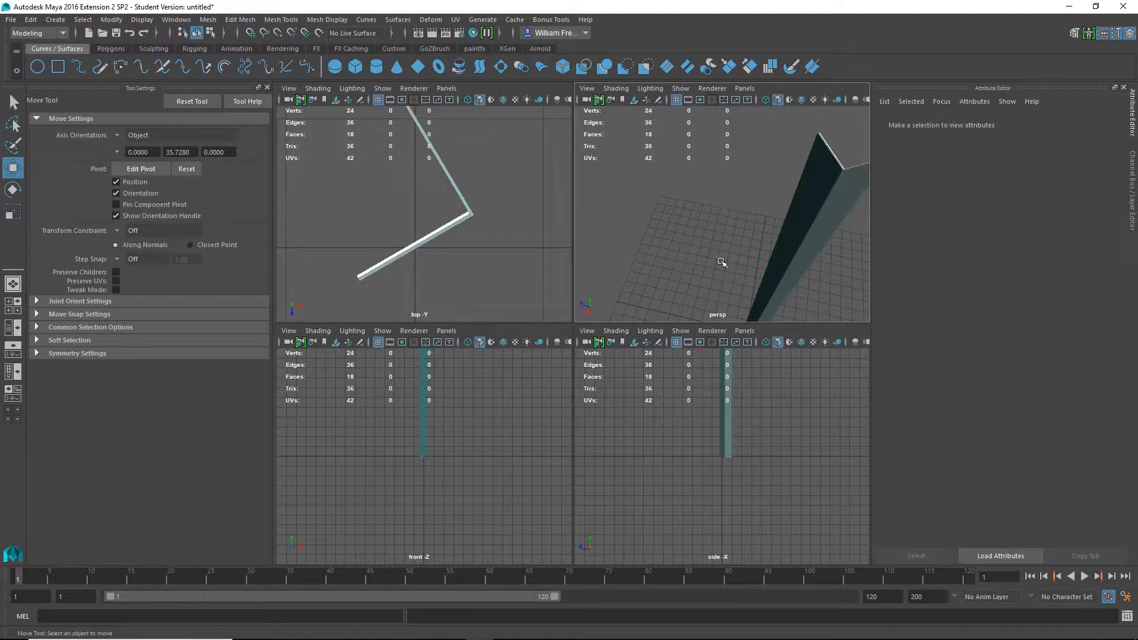
# Enlarge the perspective view and examine the joined fins from several angles.
pyautogui.keyDown('alt'); pyautogui.moveTo(721, 261); pyautogui.dragTo(612, 349); pyautogui.keyUp('alt')
pyautogui.press('space')
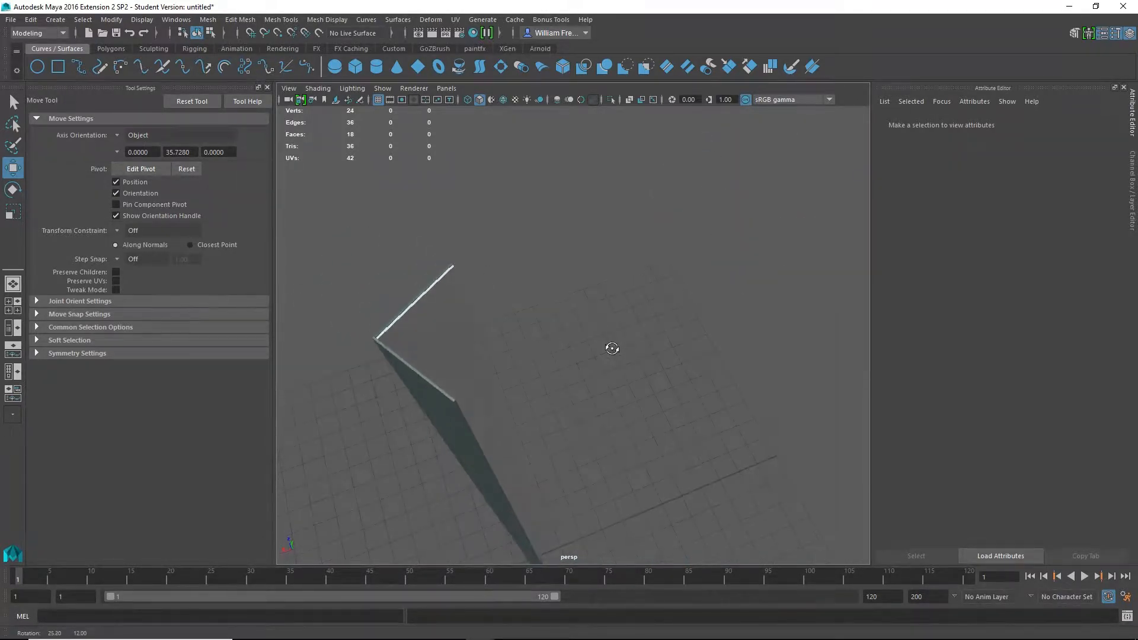
pyautogui.keyDown('alt'); pyautogui.moveTo(410, 326); pyautogui.dragTo(478, 302); pyautogui.keyUp('alt')
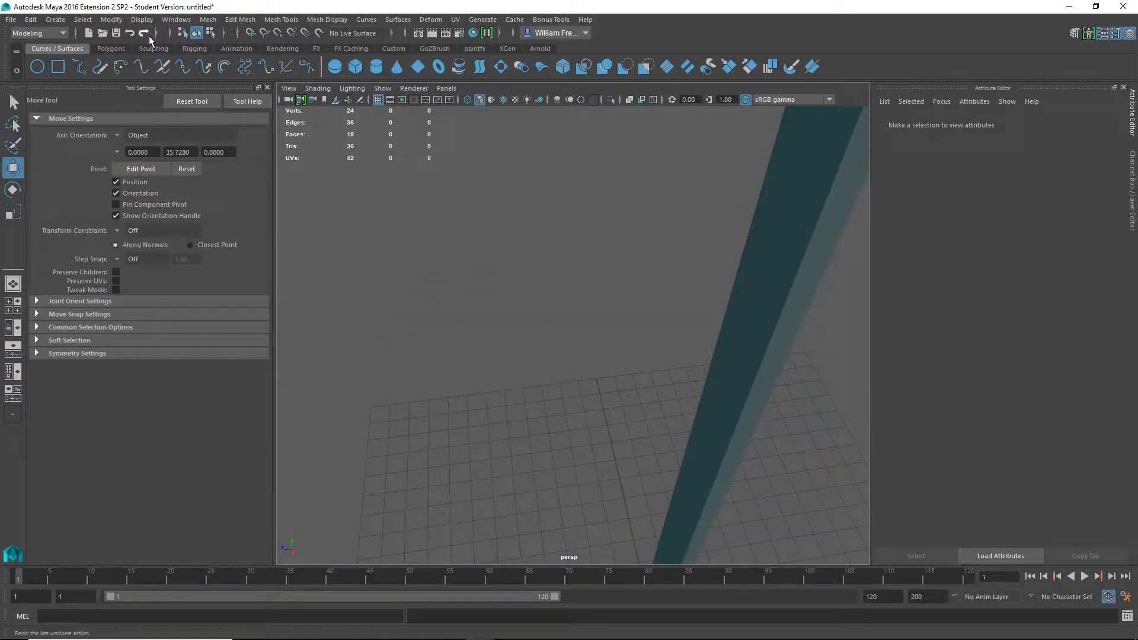
# Open the Hypergraph hierarchy and rename the pCube1 transform node as MettalicFin.
pyautogui.click(208, 19)
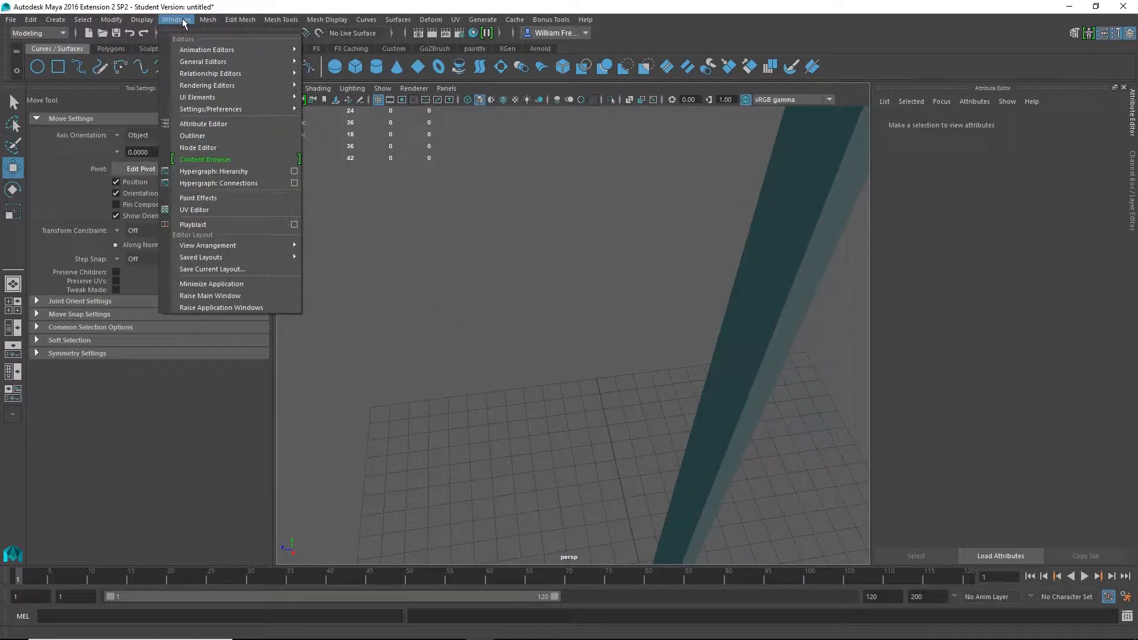
pyautogui.moveTo(208, 19)
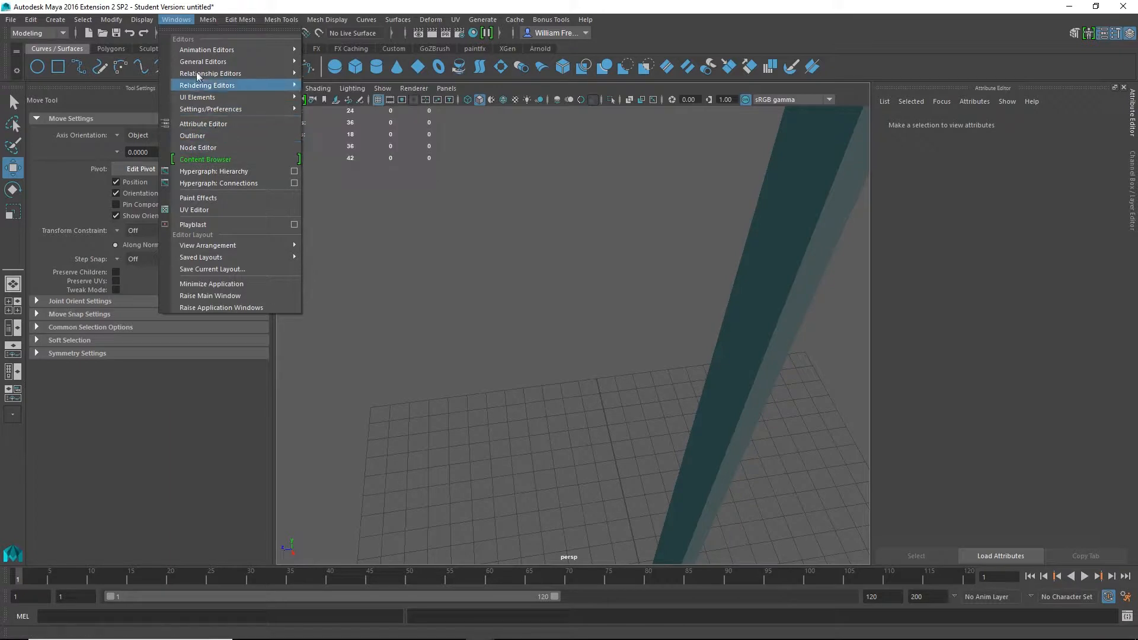
pyautogui.click(207, 174)
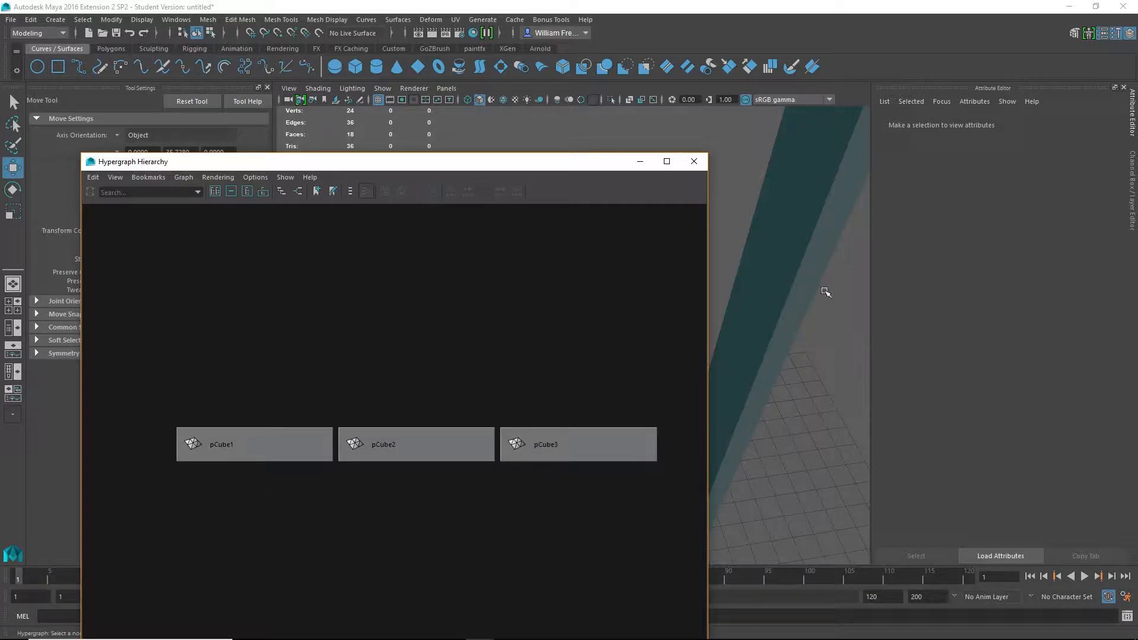
pyautogui.click(812, 208)
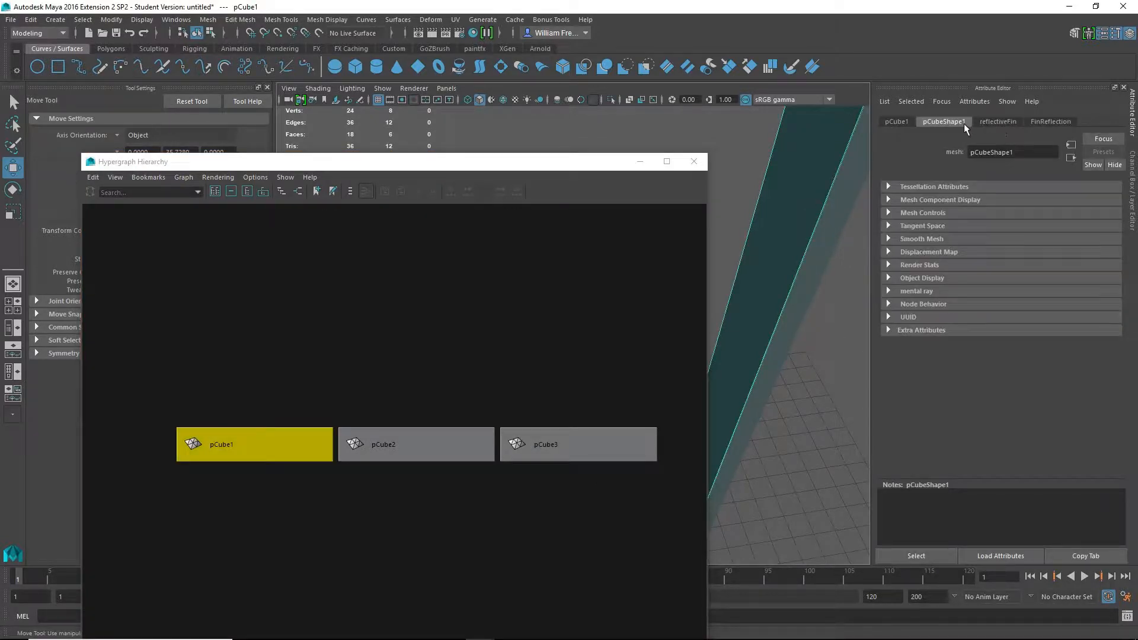
pyautogui.click(900, 122)
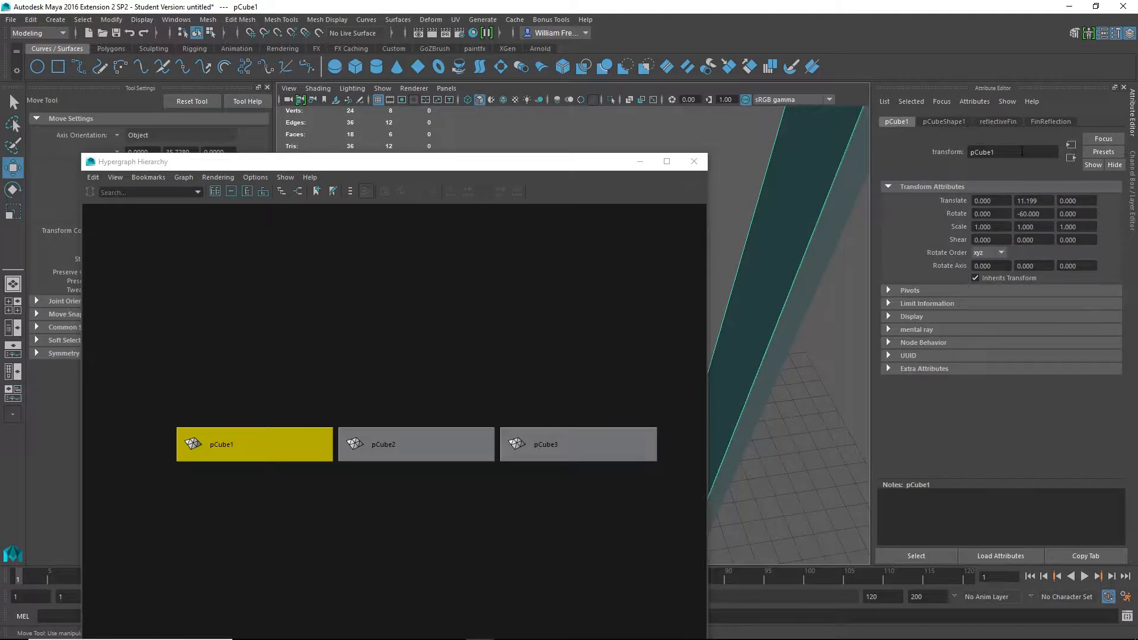
pyautogui.moveTo(1022, 152); pyautogui.dragTo(927, 147)
pyautogui.write('MettalicFin')
pyautogui.press('Return')
# Rename the pCube2 node in the hierarchy as OaqueFin.
pyautogui.click(394, 445)
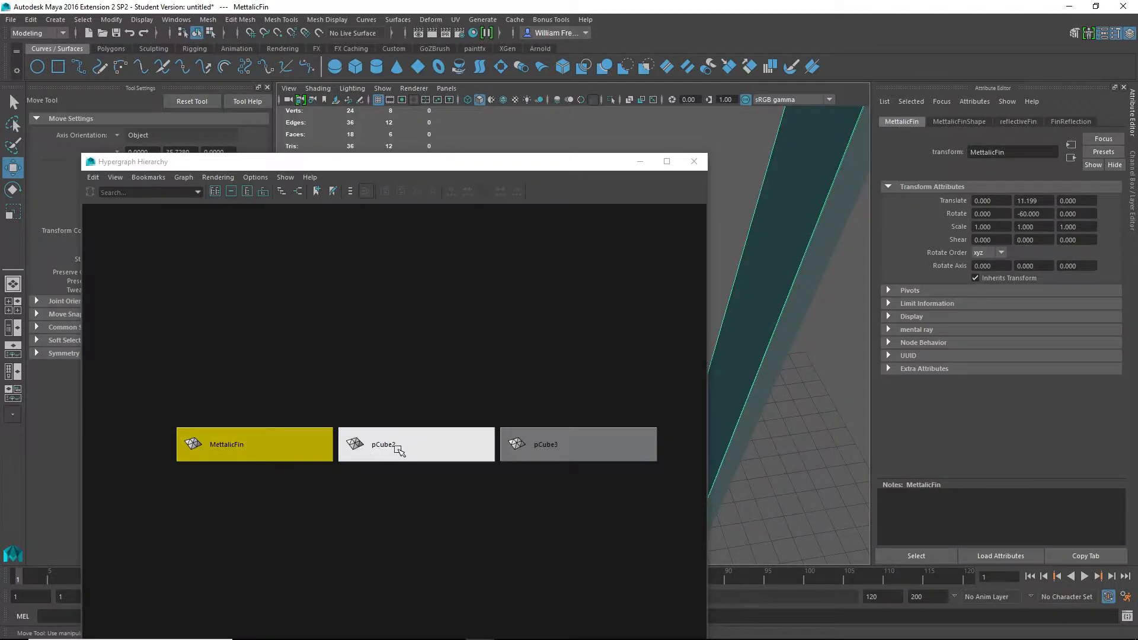
pyautogui.rightClick(449, 440)
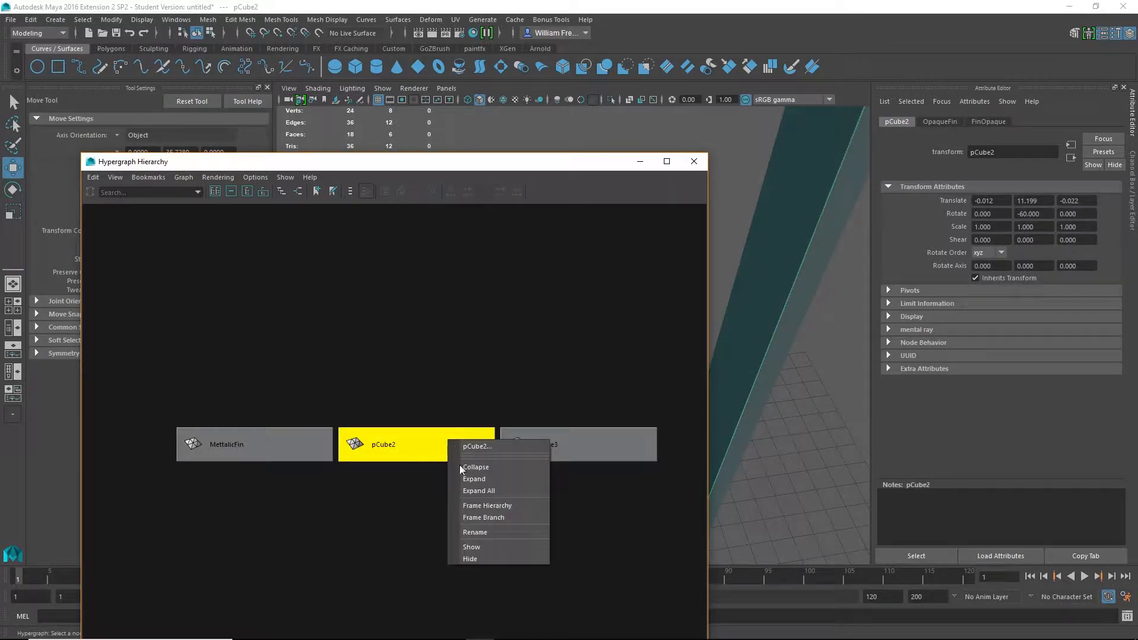
pyautogui.click(497, 533)
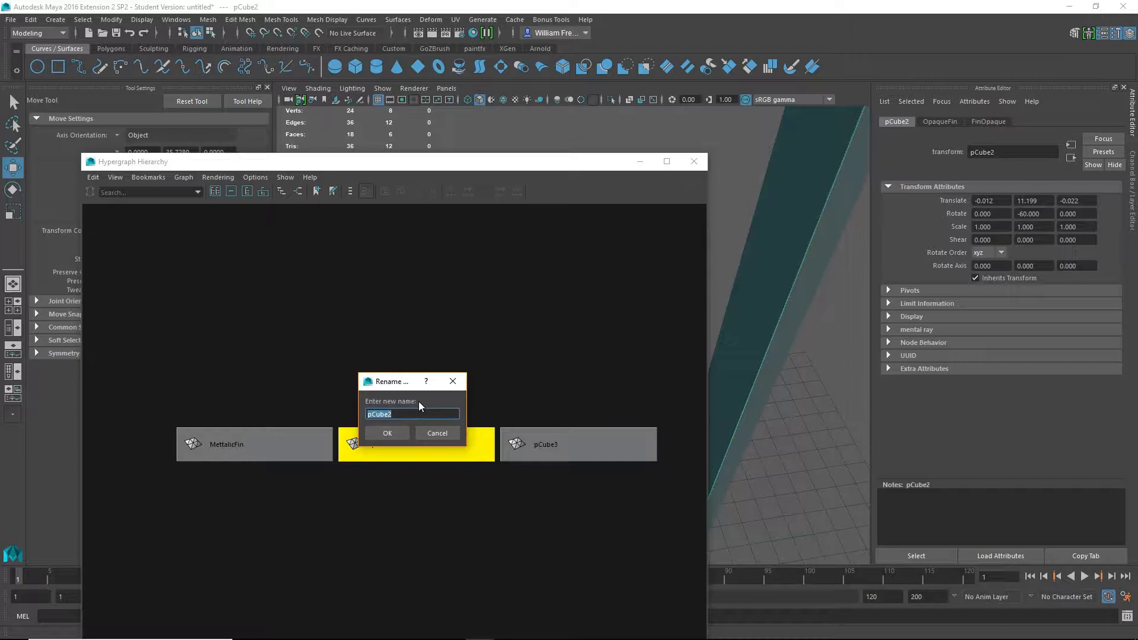
pyautogui.write('OaqueFin')
pyautogui.press('Return')
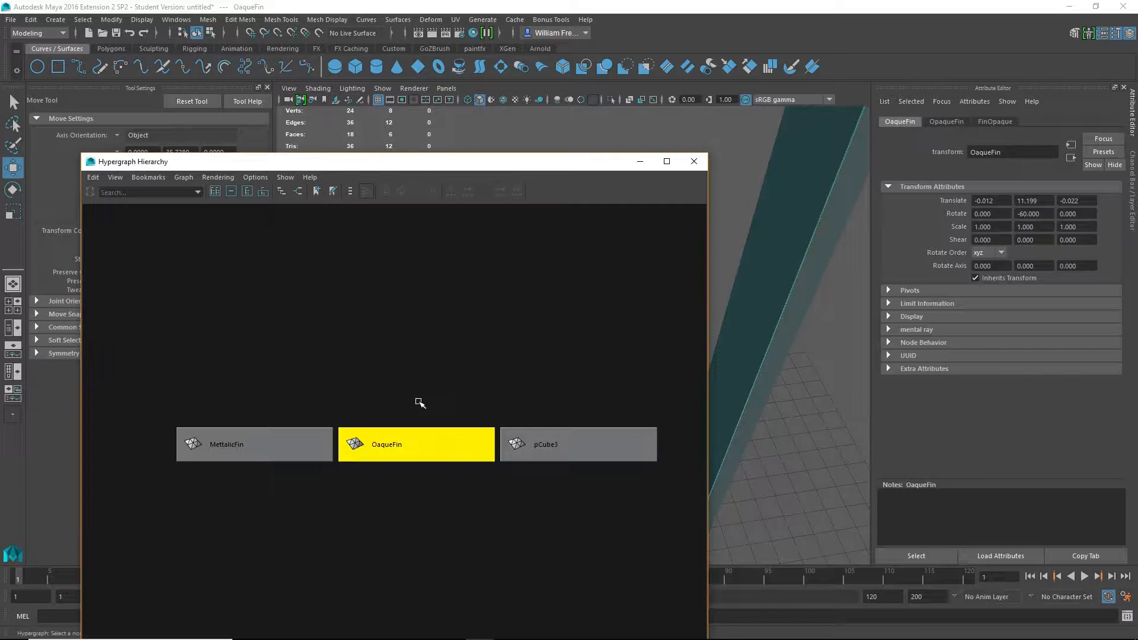
# Rename the pCube3 node in the hierarchy as GlassFin.
pyautogui.click(557, 432)
pyautogui.rightClick(558, 433)
pyautogui.click(599, 527)
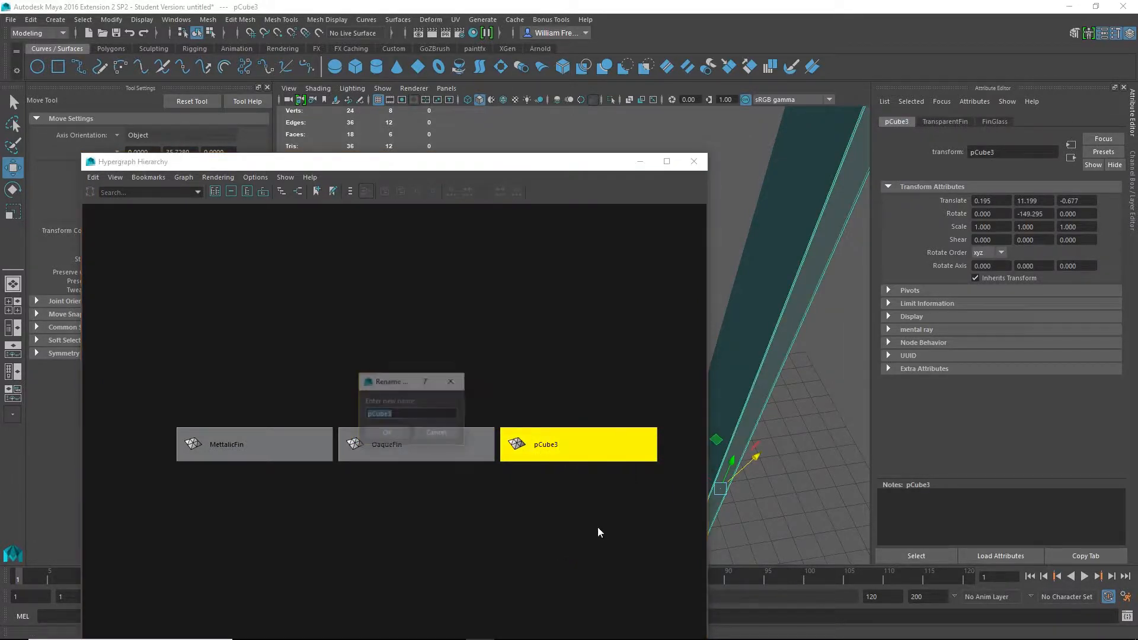
pyautogui.write('GlassFin')
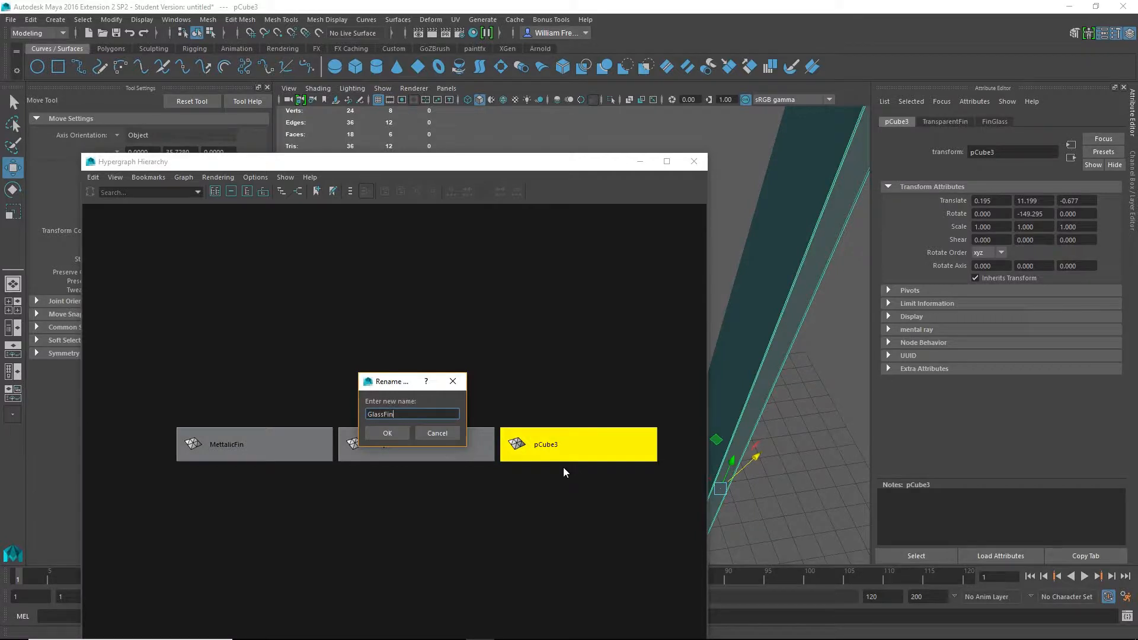
pyautogui.press('Return')
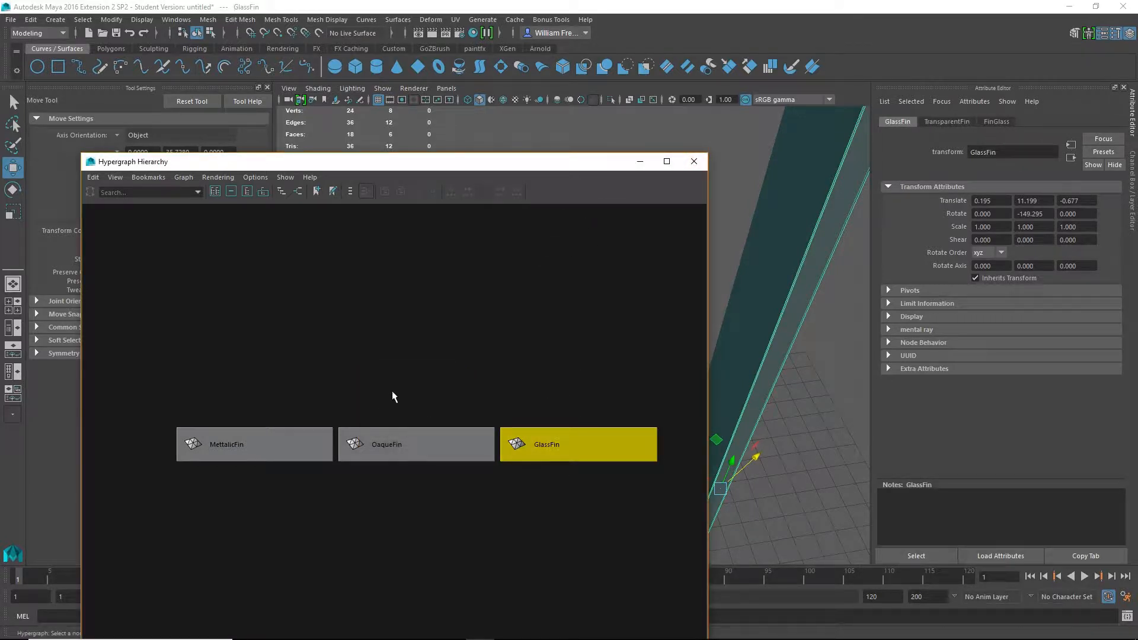
pyautogui.moveTo(397, 390); pyautogui.dragTo(569, 501)
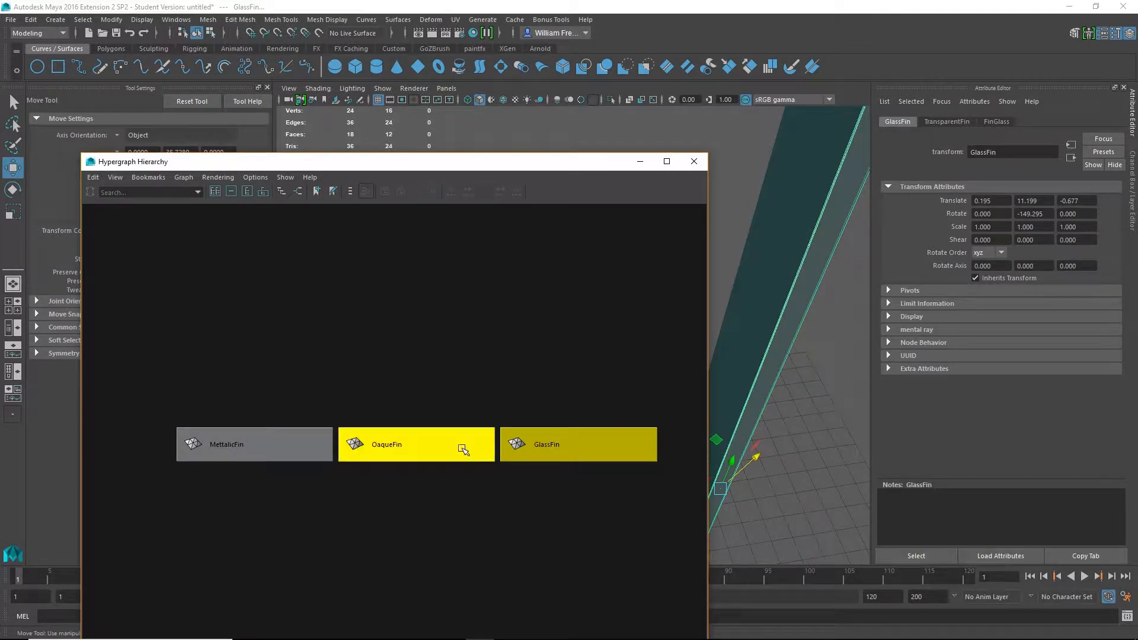
pyautogui.moveTo(369, 452); pyautogui.dragTo(407, 447, button='middle')
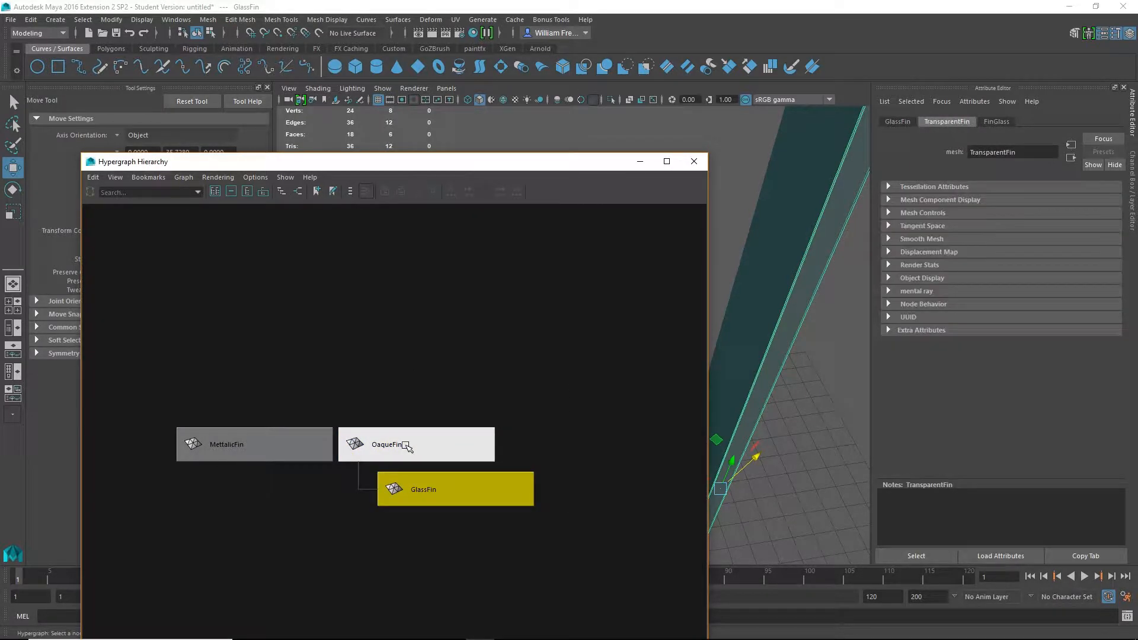
pyautogui.click(464, 498)
pyautogui.moveTo(464, 498); pyautogui.dragTo(547, 443, button='middle')
# Parent the OaqueFin and GlassFin nodes under MettalicFin, select the MettalicFin parent and close the hierarchy window.
pyautogui.moveTo(408, 373); pyautogui.dragTo(655, 522)
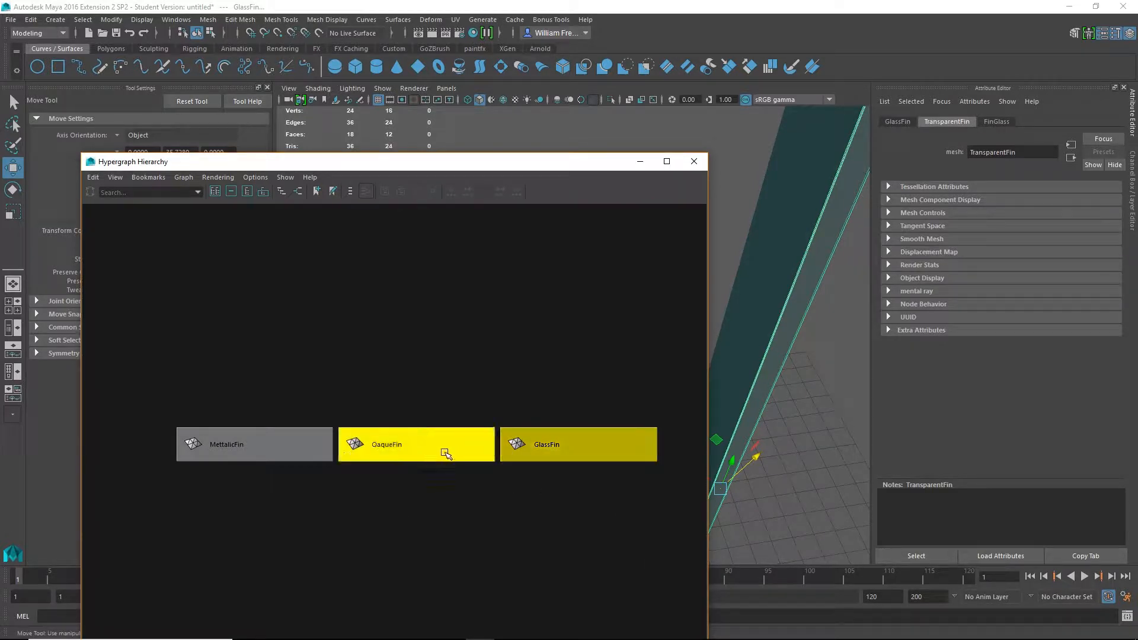
pyautogui.moveTo(446, 442); pyautogui.dragTo(298, 446, button='middle')
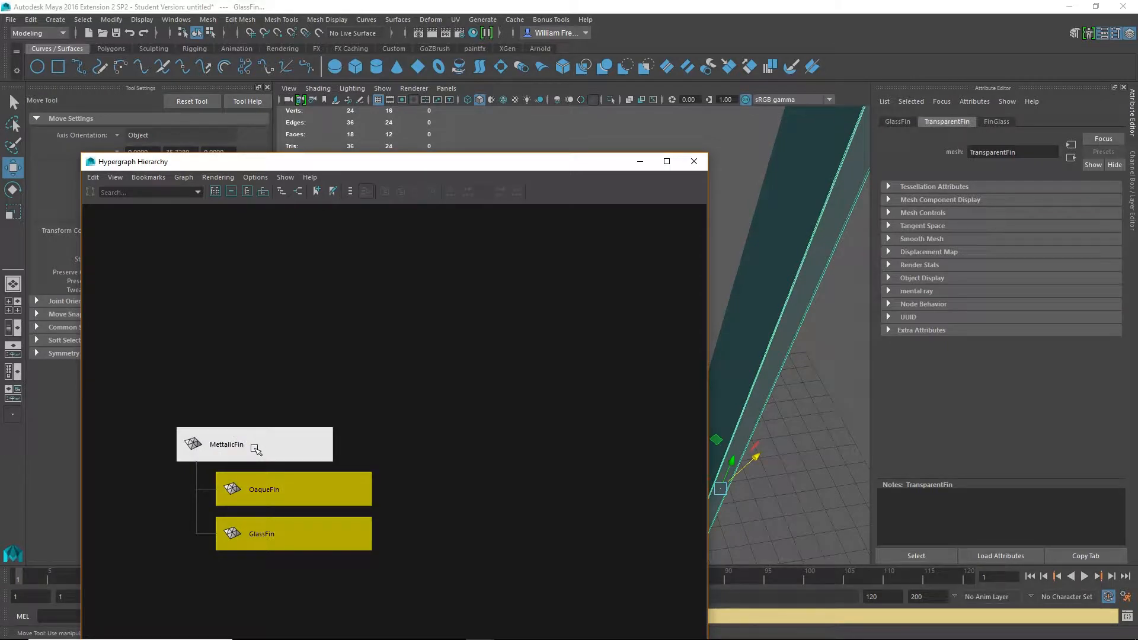
pyautogui.click(327, 455)
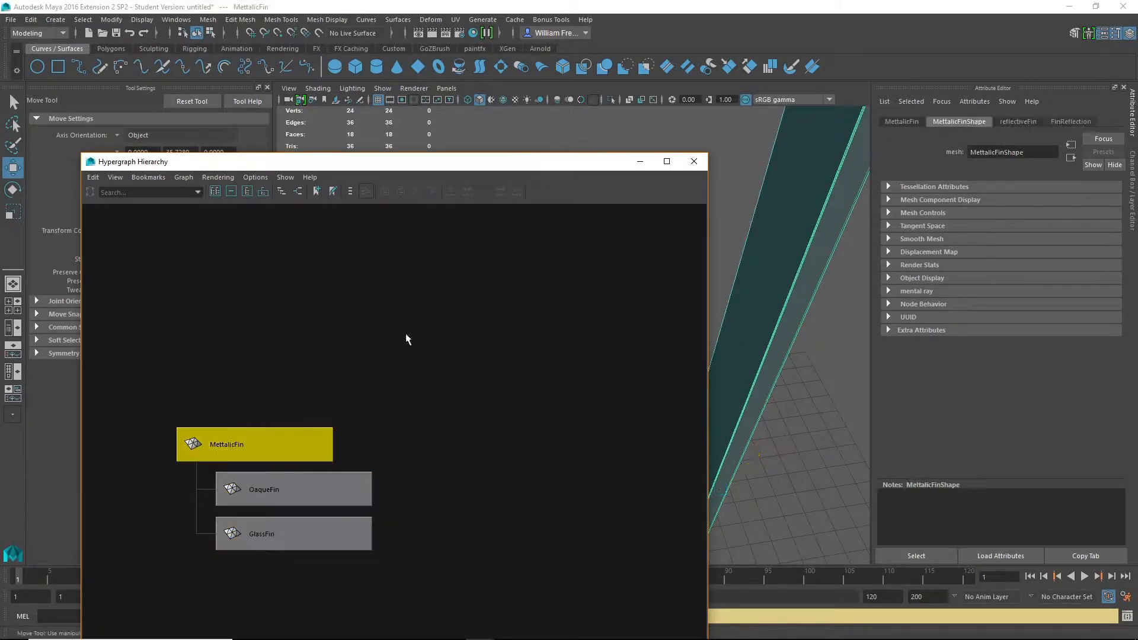
pyautogui.click(694, 162)
# Enlarge the top view, close the Tool Settings and frame the fin assembly close up.
pyautogui.scroll(3, 616, 342)
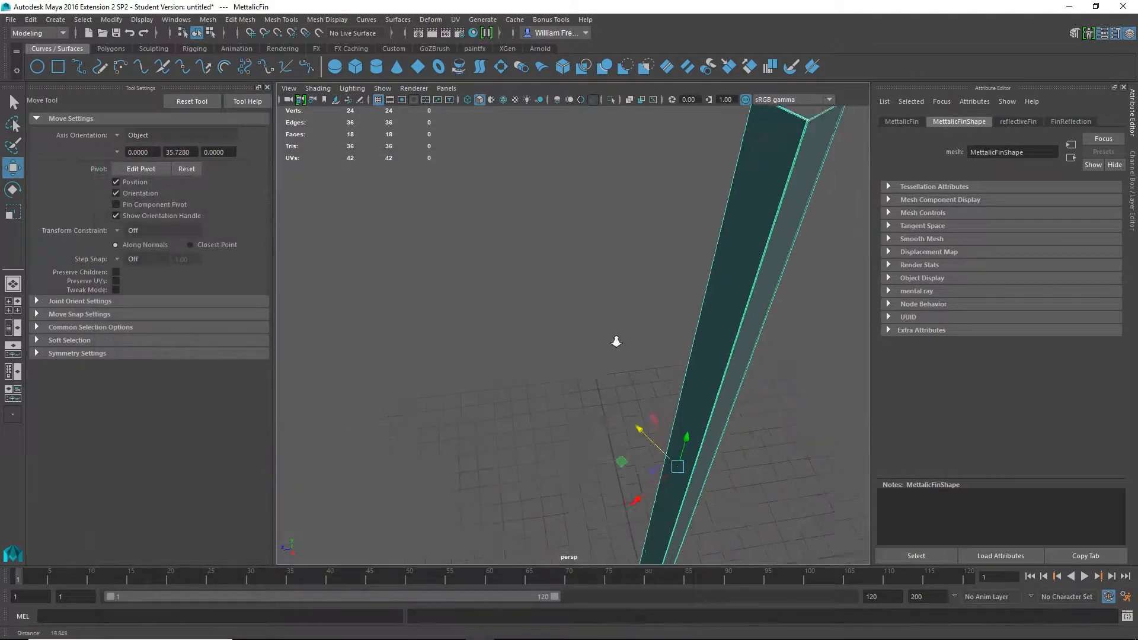
pyautogui.keyDown('alt'); pyautogui.moveTo(616, 341); pyautogui.dragTo(666, 356); pyautogui.keyUp('alt')
pyautogui.scroll(-3, 665, 356)
pyautogui.press('space')
pyautogui.press('space')
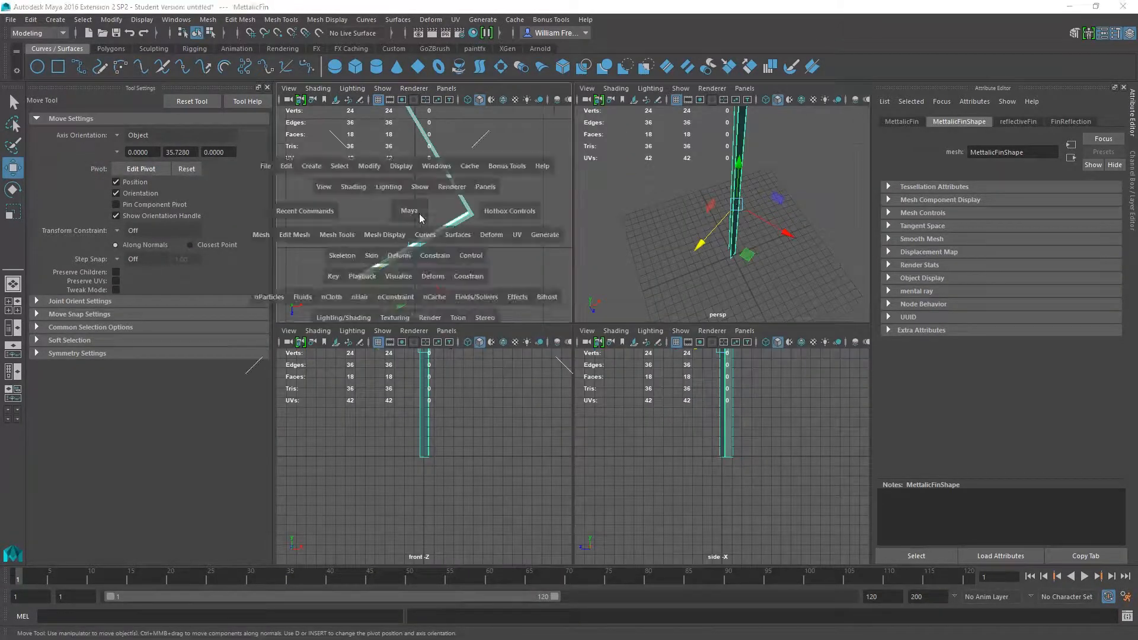
pyautogui.keyDown('alt'); pyautogui.moveTo(420, 218); pyautogui.dragTo(389, 297, button='right'); pyautogui.keyUp('alt')
pyautogui.keyDown('alt'); pyautogui.moveTo(506, 280); pyautogui.dragTo(460, 211, button='middle'); pyautogui.keyUp('alt')
pyautogui.keyDown('alt'); pyautogui.moveTo(503, 249); pyautogui.dragTo(636, 367, button='right'); pyautogui.keyUp('alt')
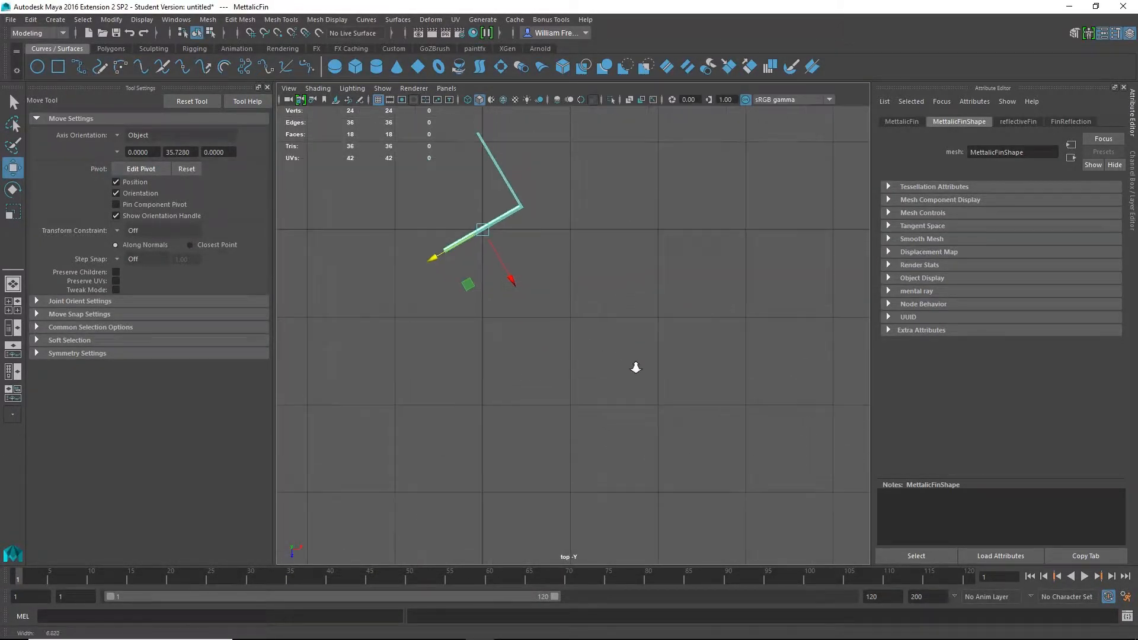
pyautogui.keyDown('alt'); pyautogui.moveTo(579, 289); pyautogui.dragTo(661, 327, button='middle'); pyautogui.keyUp('alt')
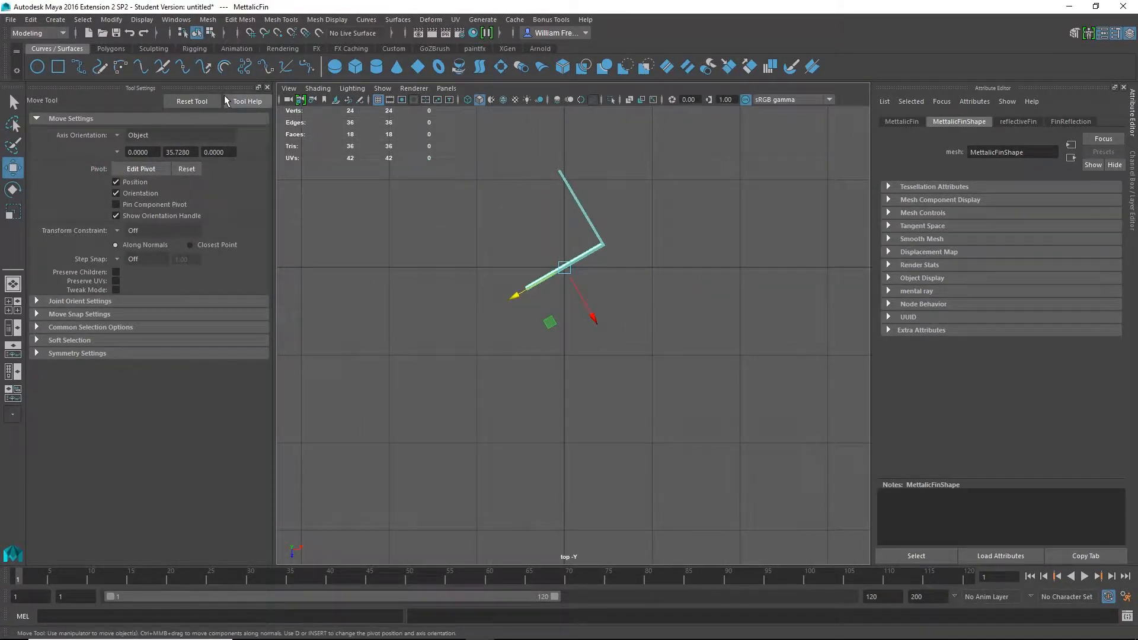
pyautogui.click(267, 87)
pyautogui.keyDown('alt'); pyautogui.moveTo(373, 239); pyautogui.dragTo(449, 287, button='right'); pyautogui.keyUp('alt')
pyautogui.keyDown('alt'); pyautogui.moveTo(506, 249); pyautogui.dragTo(590, 332, button='middle'); pyautogui.keyUp('alt')
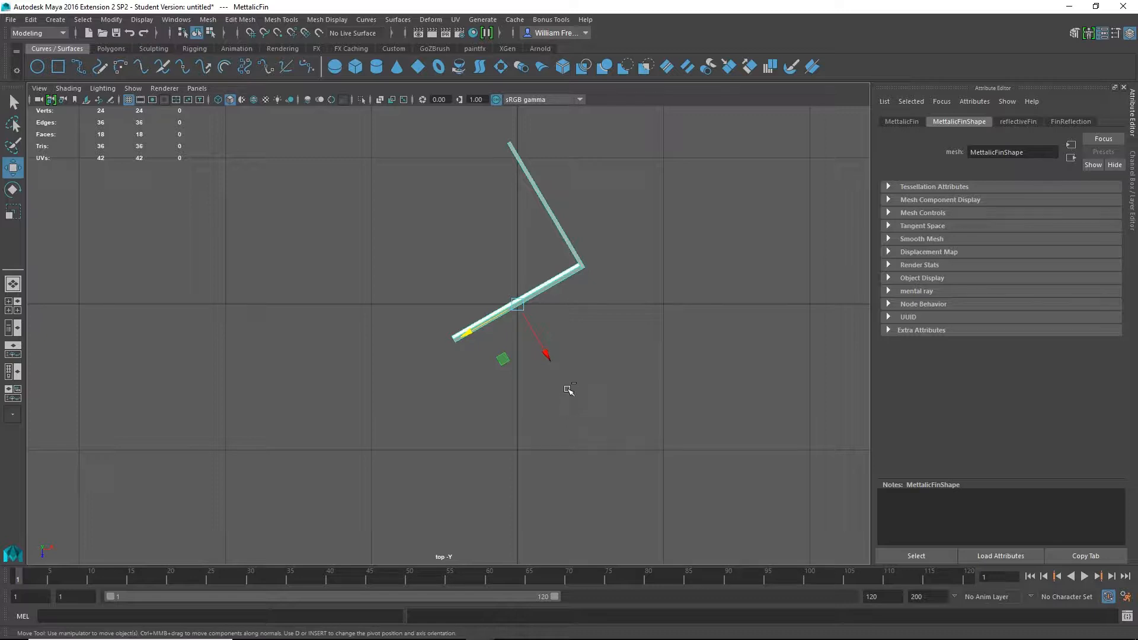
# Duplicate the MettalicFin assembly and move the copy along its local X axis until its glass fin meets the original's free end.
pyautogui.hotkey('ctrl', 'd')
pyautogui.moveTo(546, 356); pyautogui.dragTo(483, 555)
pyautogui.moveTo(482, 550); pyautogui.dragTo(485, 551)
# Duplicate both fin assemblies together and undo the trial move of the copies along the local X axis.
pyautogui.scroll(-5, 680, 294)
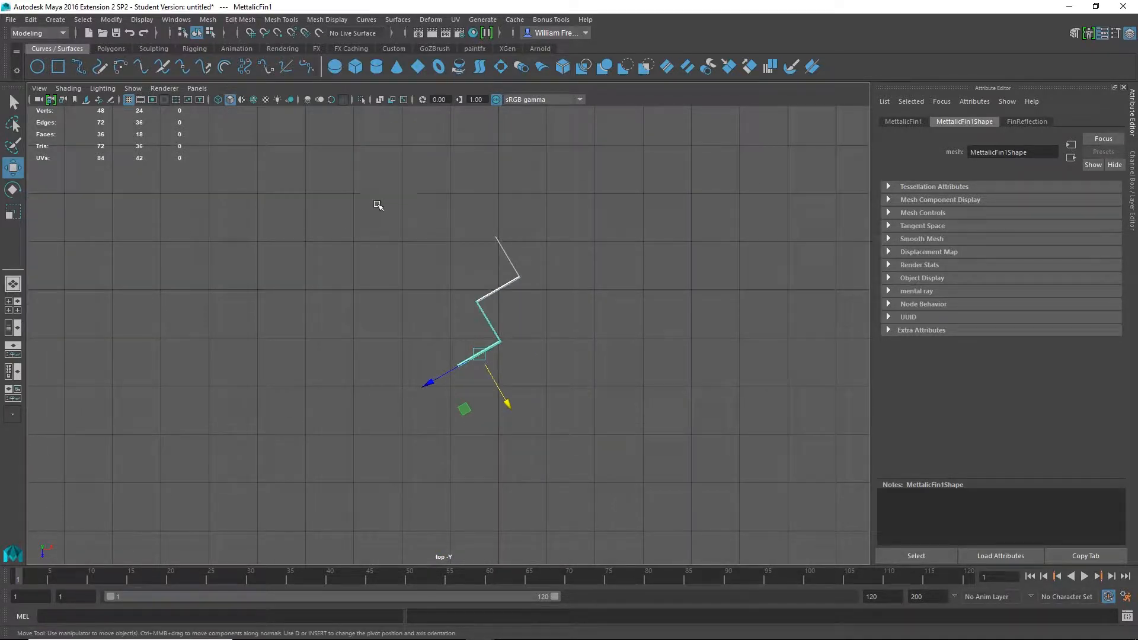
pyautogui.moveTo(392, 195); pyautogui.dragTo(579, 444)
pyautogui.hotkey('ctrl', 'd')
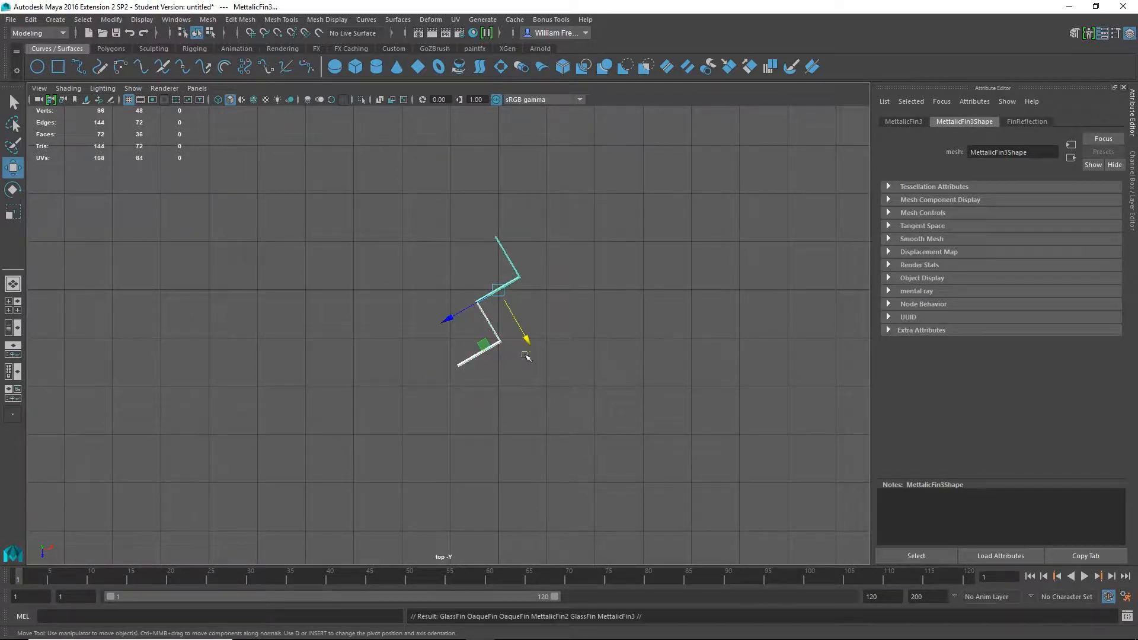
pyautogui.moveTo(527, 339); pyautogui.dragTo(557, 383)
pyautogui.hotkey('ctrl', 'z')
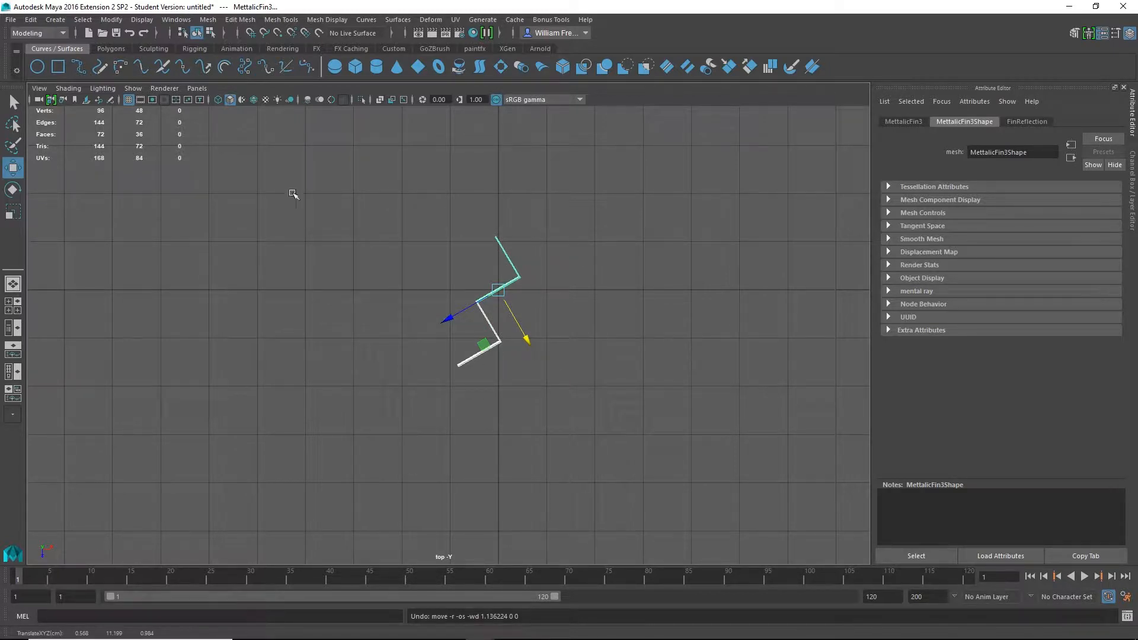
# Select only the MettalicFin2 and MettalicFin3 parent nodes in the Hypergraph hierarchy and move both assemblies along their local X axis.
pyautogui.press('space')
pyautogui.keyDown('alt'); pyautogui.moveTo(729, 240); pyautogui.dragTo(697, 250); pyautogui.keyUp('alt')
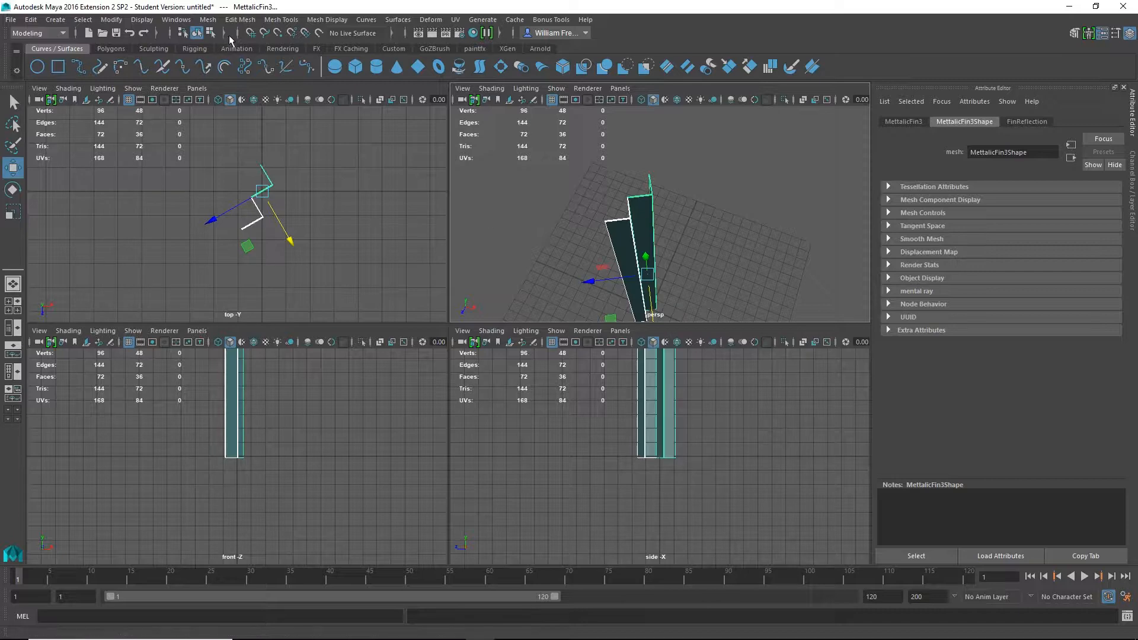
pyautogui.click(176, 20)
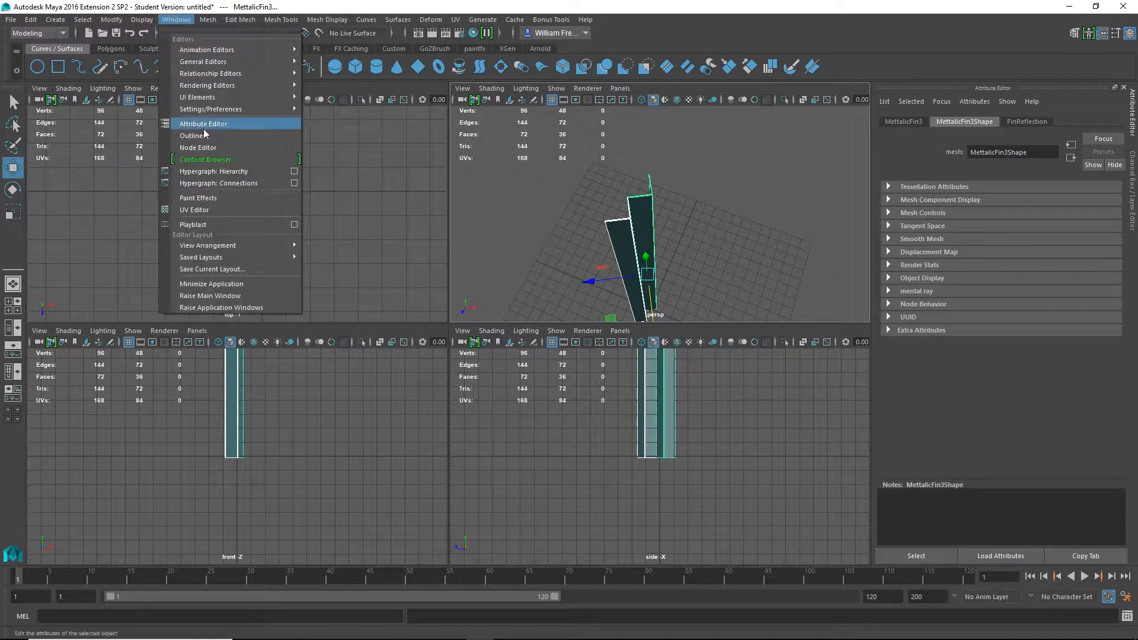
pyautogui.click(195, 167)
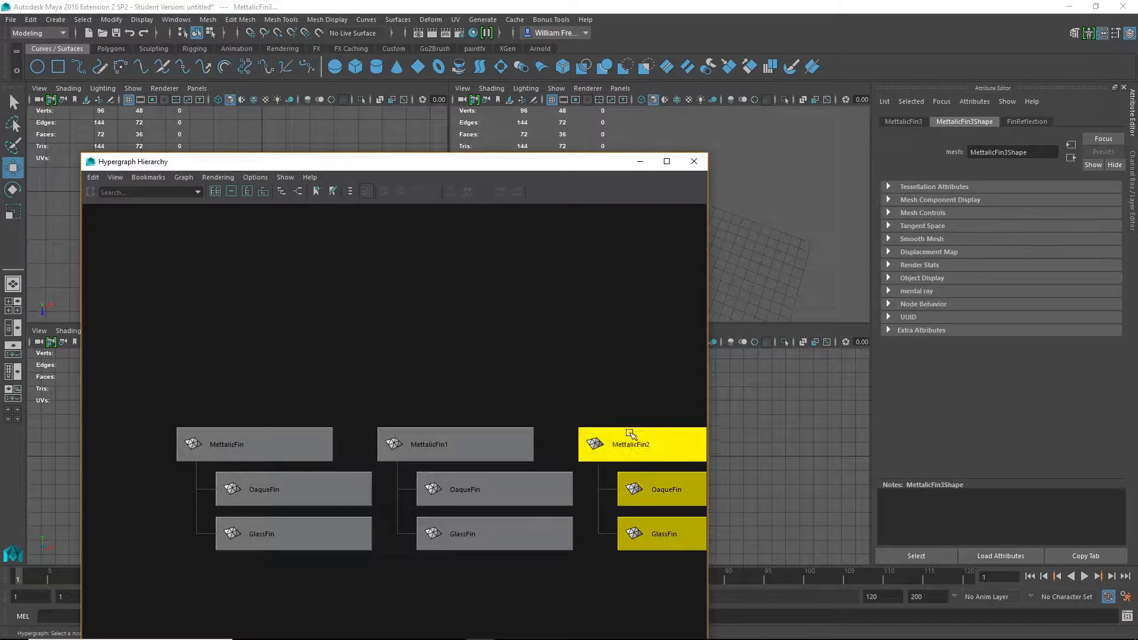
pyautogui.keyDown('alt'); pyautogui.moveTo(622, 330); pyautogui.dragTo(243, 314, button='middle'); pyautogui.keyUp('alt')
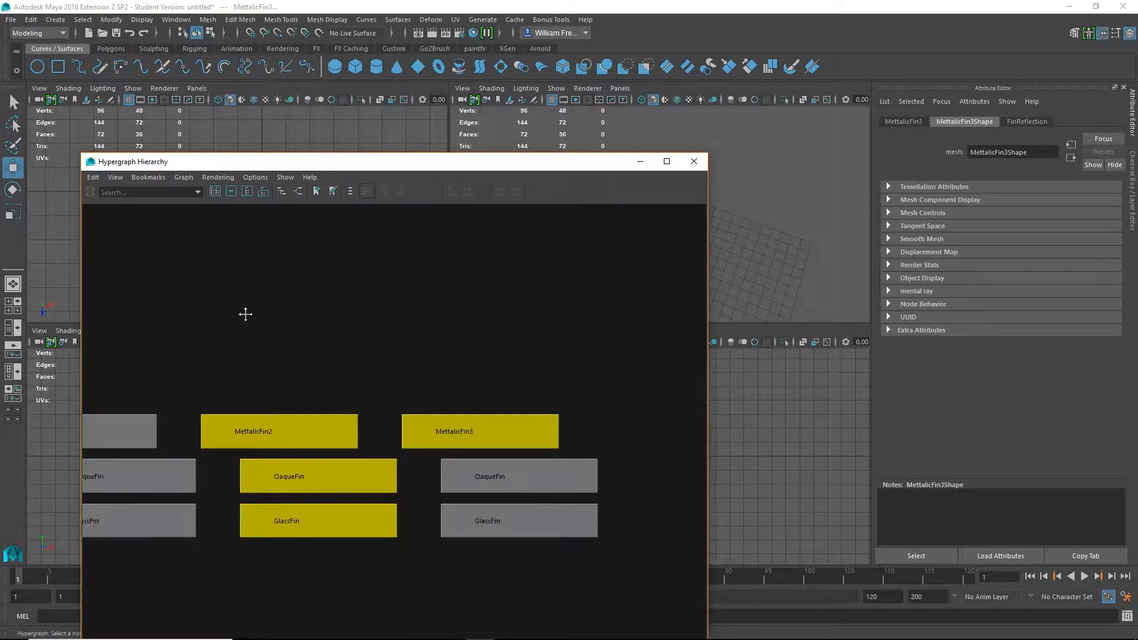
pyautogui.moveTo(616, 419); pyautogui.dragTo(250, 435)
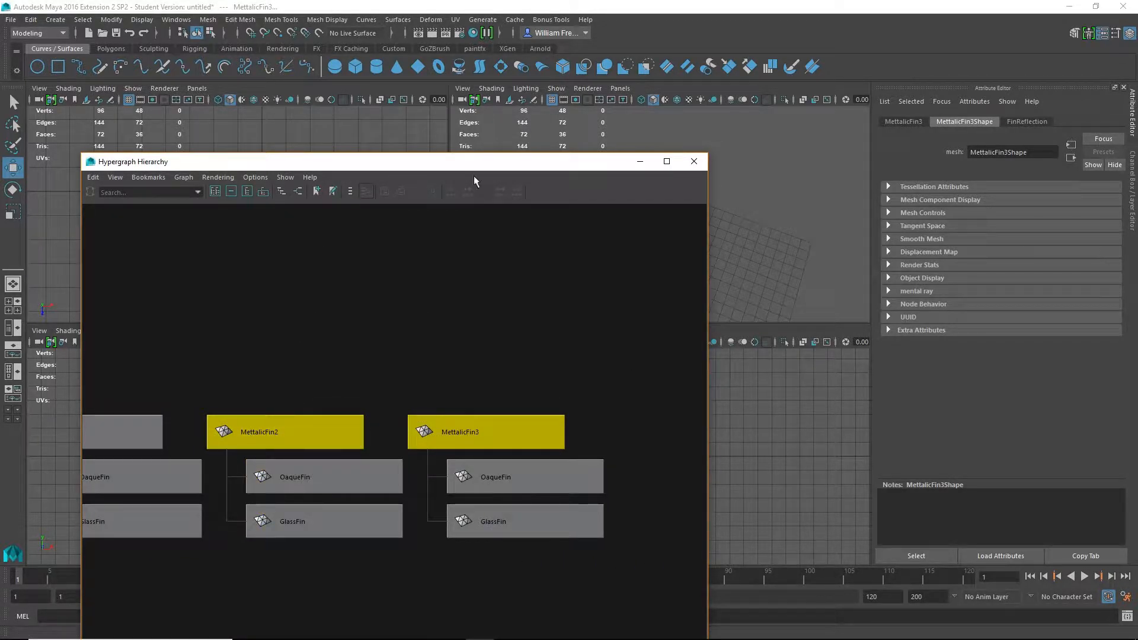
pyautogui.moveTo(388, 169); pyautogui.dragTo(1052, 199)
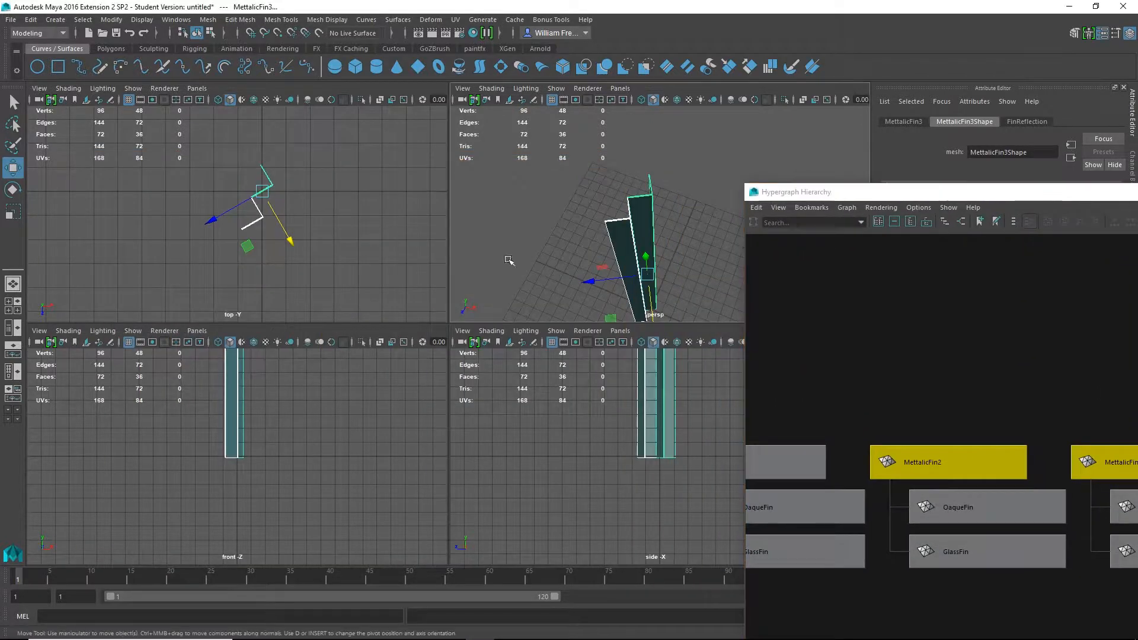
pyautogui.scroll(1, 434, 252)
pyautogui.moveTo(295, 233); pyautogui.dragTo(331, 267)
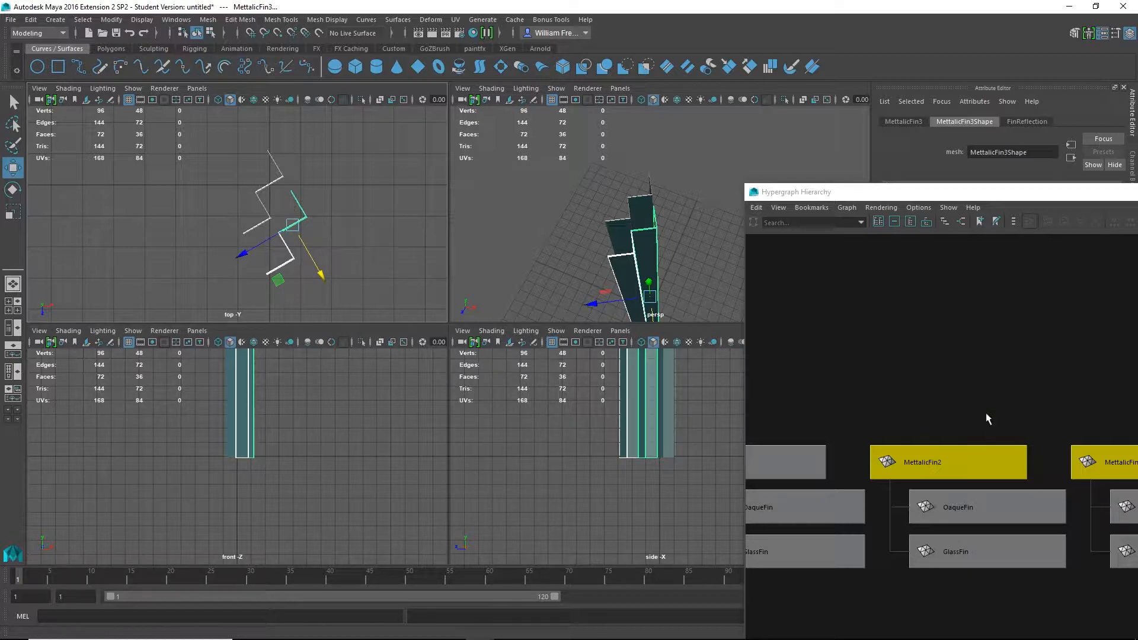
# Try moving MettalicFin2 along the local X axis with its OaqueFin and GlassFin children also selected, and undo the move.
pyautogui.click(911, 393)
pyautogui.moveTo(934, 409); pyautogui.dragTo(1029, 606)
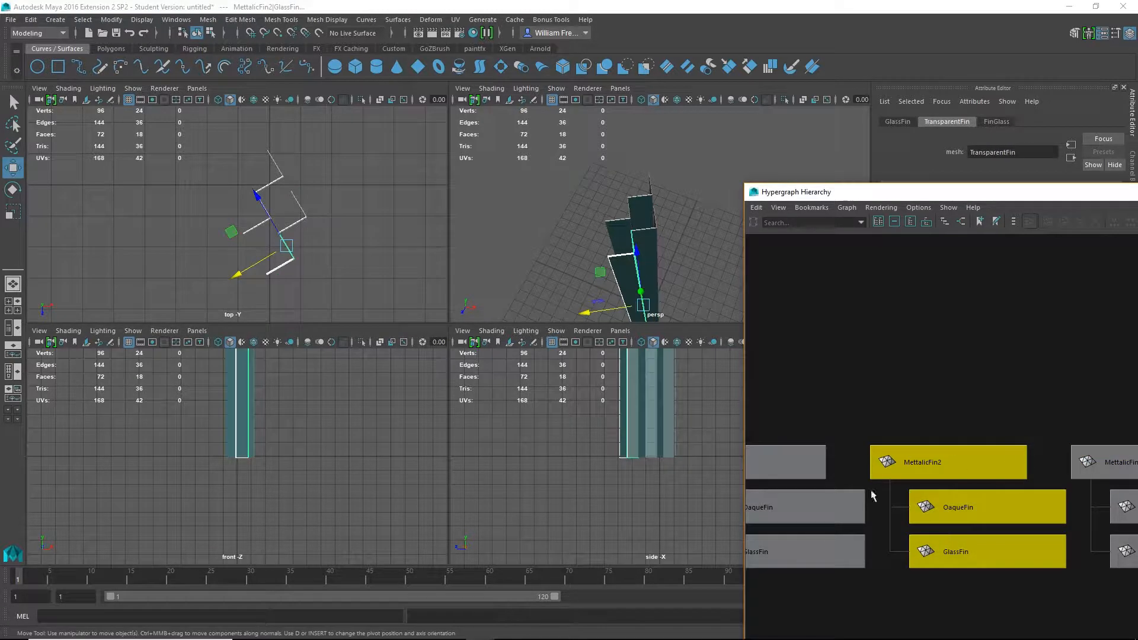
pyautogui.moveTo(245, 272); pyautogui.dragTo(209, 296)
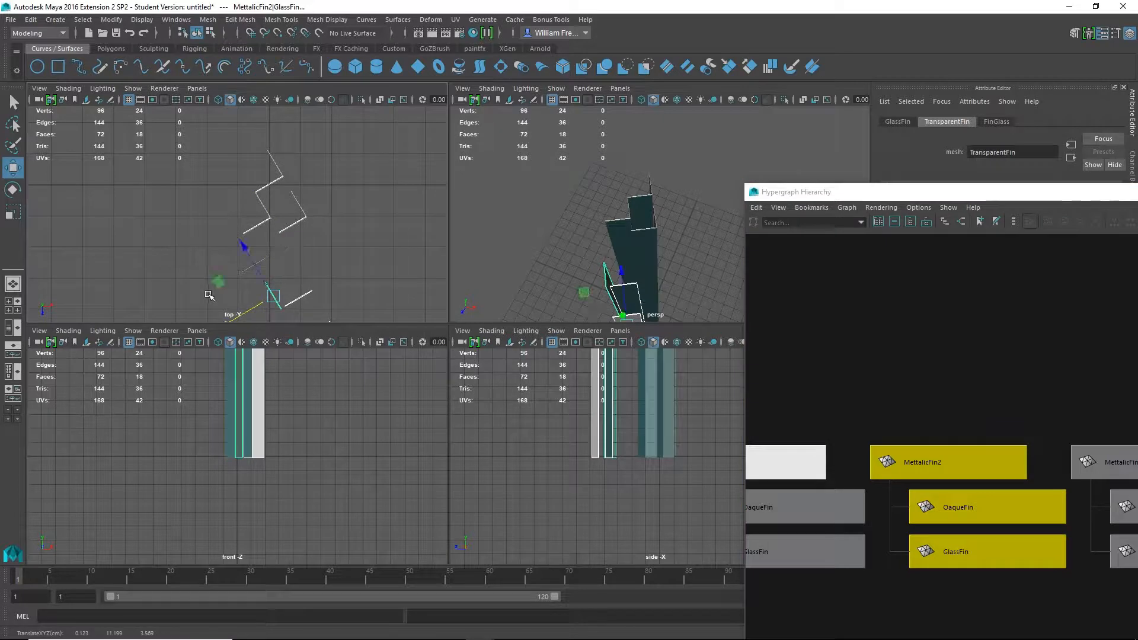
pyautogui.hotkey('ctrl', 'z')
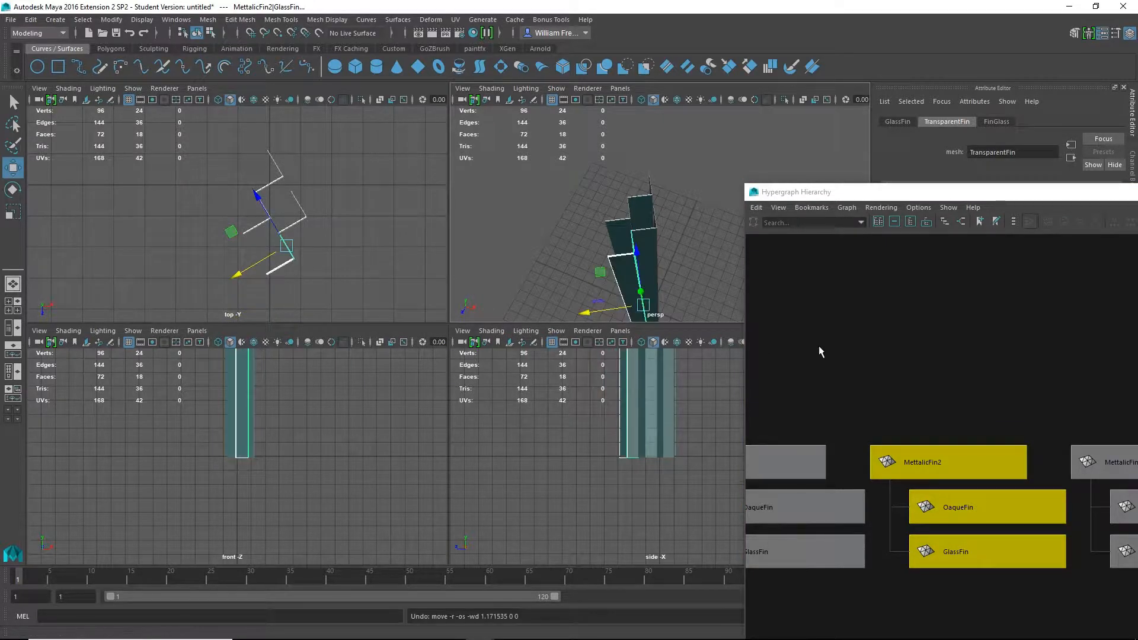
# Select only the MettalicFin2 and MettalicFin3 parent nodes and move both assemblies along their local Z axis towards the original pair's free end.
pyautogui.moveTo(913, 356); pyautogui.dragTo(1132, 467)
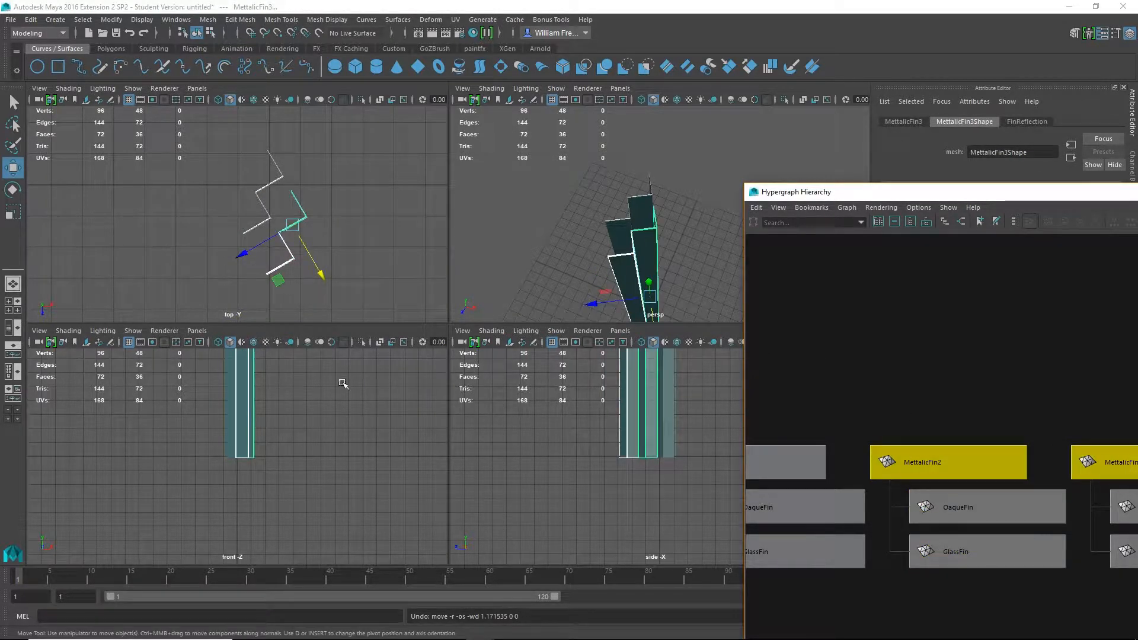
pyautogui.moveTo(243, 261); pyautogui.dragTo(197, 297)
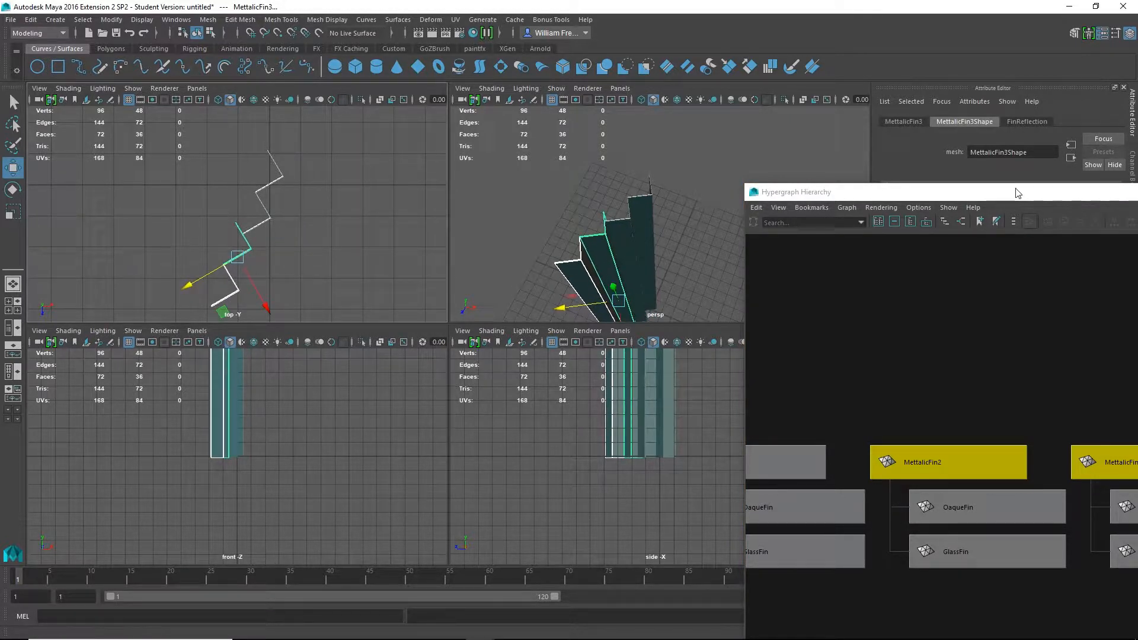
pyautogui.moveTo(1017, 190); pyautogui.dragTo(494, 523)
# Shift the two duplicated assemblies to Translate X -1.004 so their glass fin touches the opaque fin's end in the top view.
pyautogui.keyDown('alt'); pyautogui.moveTo(150, 211); pyautogui.dragTo(334, 238, button='right'); pyautogui.keyUp('alt')
pyautogui.press('space')
pyautogui.keyDown('alt'); pyautogui.moveTo(429, 328); pyautogui.dragTo(394, 116, button='middle'); pyautogui.keyUp('alt')
pyautogui.keyDown('alt'); pyautogui.moveTo(435, 107); pyautogui.dragTo(916, 237, button='right'); pyautogui.keyUp('alt')
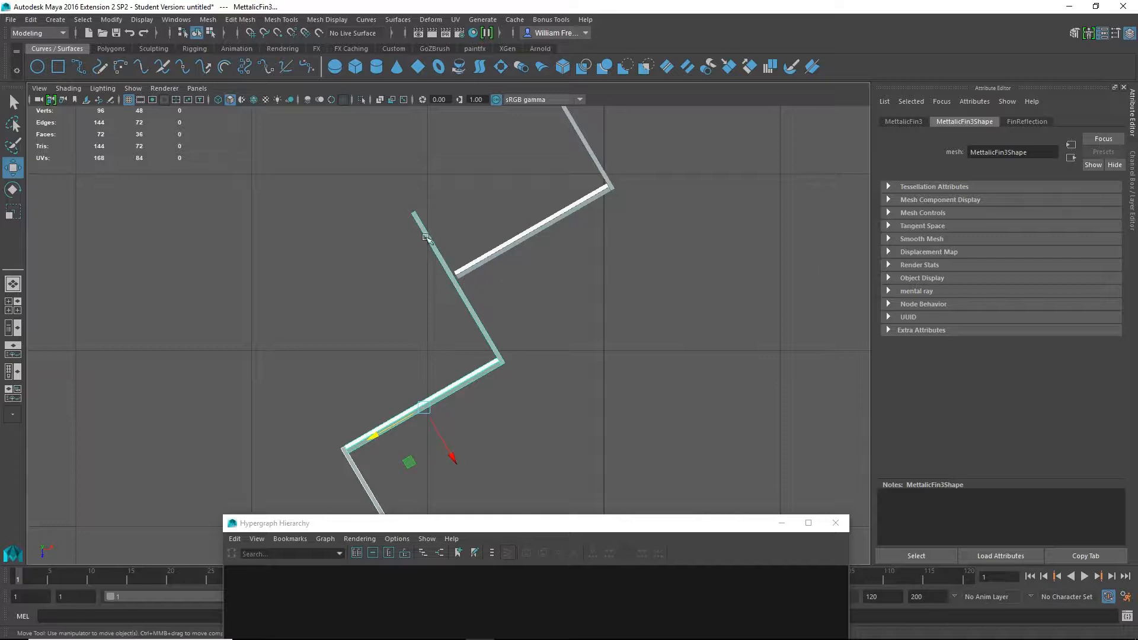
pyautogui.keyDown('alt'); pyautogui.moveTo(577, 259); pyautogui.dragTo(1046, 490, button='right'); pyautogui.keyUp('alt')
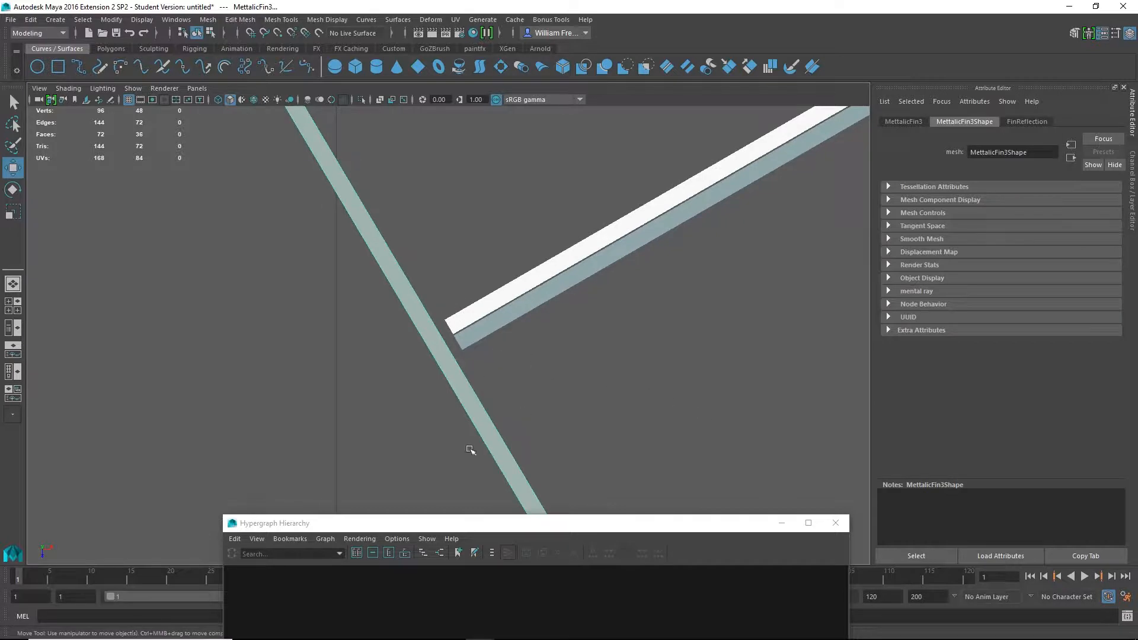
pyautogui.moveTo(507, 530); pyautogui.dragTo(423, 520)
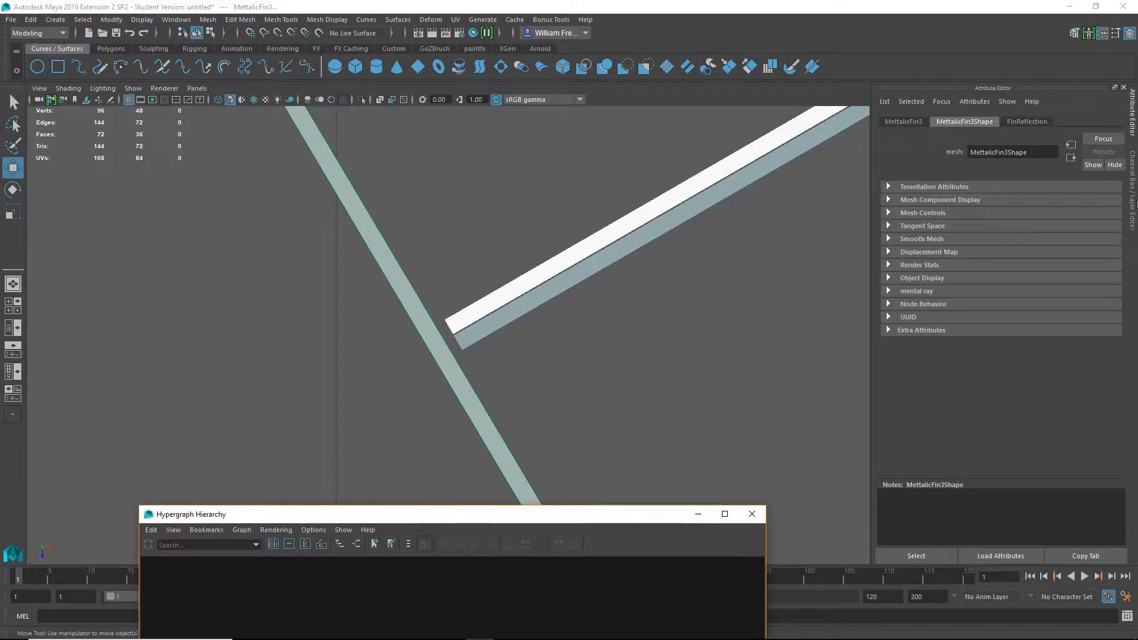
pyautogui.click(1133, 170)
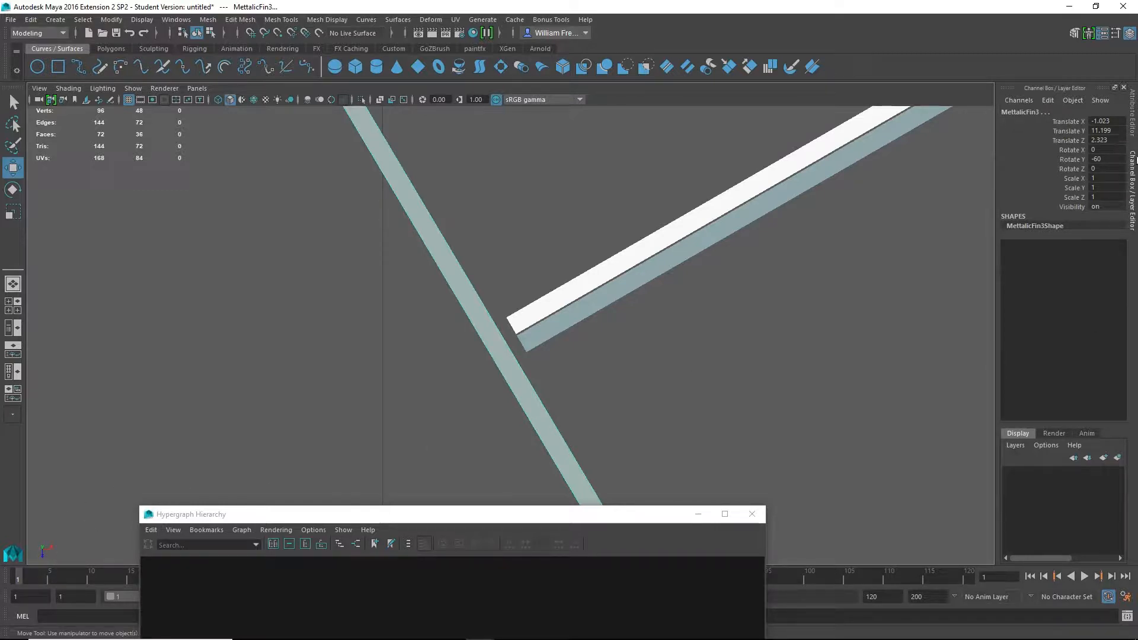
pyautogui.click(1070, 121)
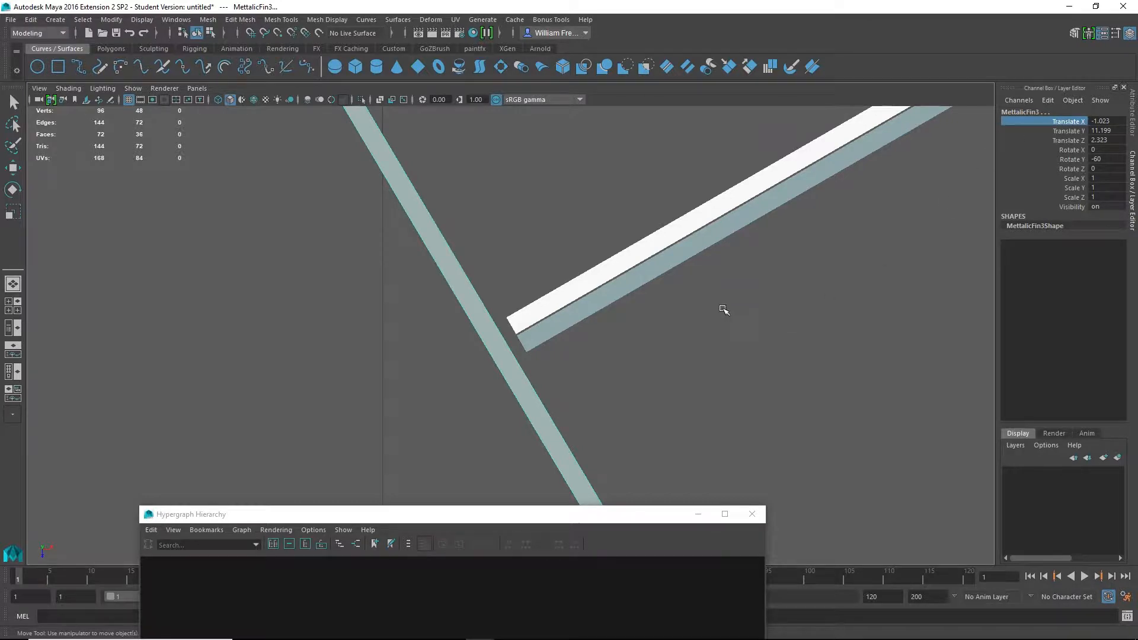
pyautogui.moveTo(739, 312)
pyautogui.mouseDown(button='middle')
pyautogui.moveTo(749, 313)
pyautogui.moveTo(647, 325)
pyautogui.moveTo(754, 312)
pyautogui.mouseUp(button='middle')
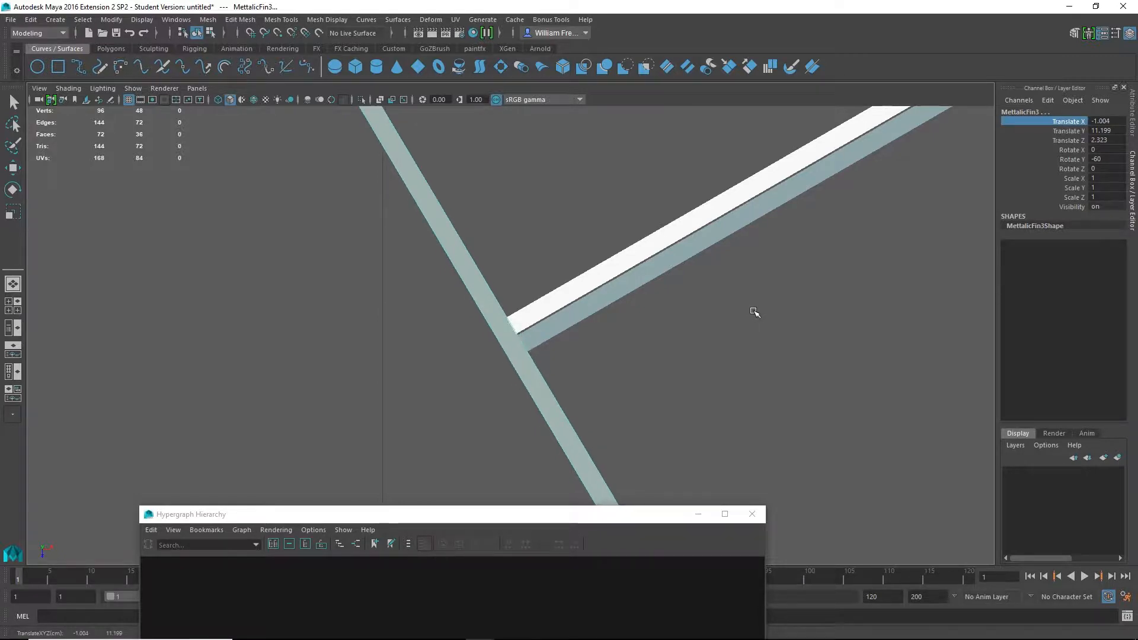
pyautogui.click(1083, 140)
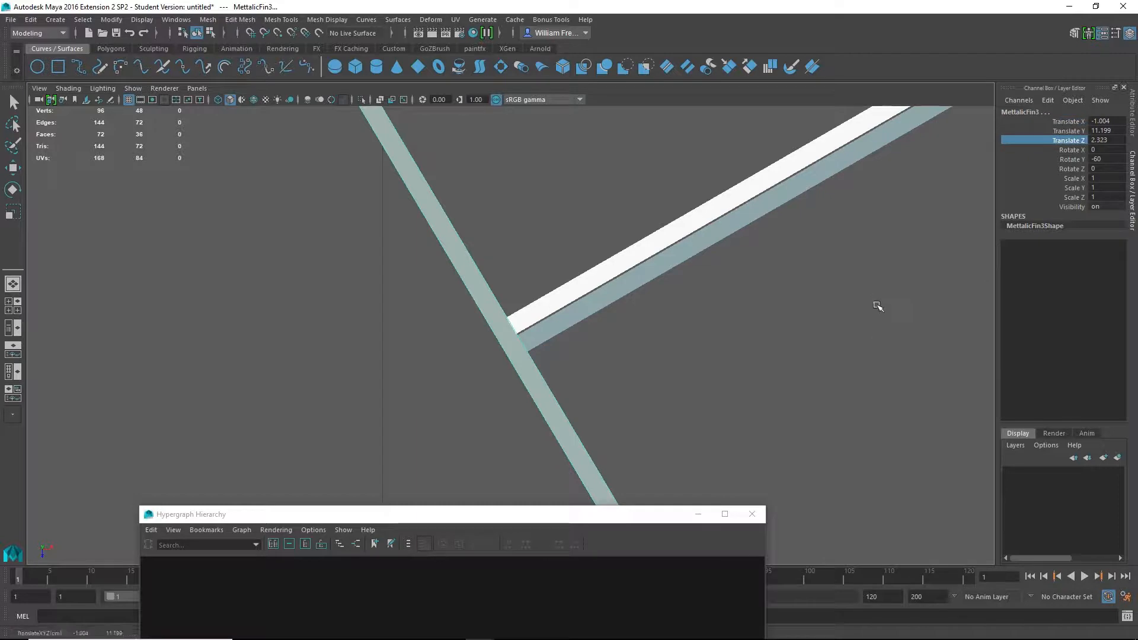
pyautogui.moveTo(876, 308); pyautogui.dragTo(943, 301, button='middle')
pyautogui.click(1072, 130)
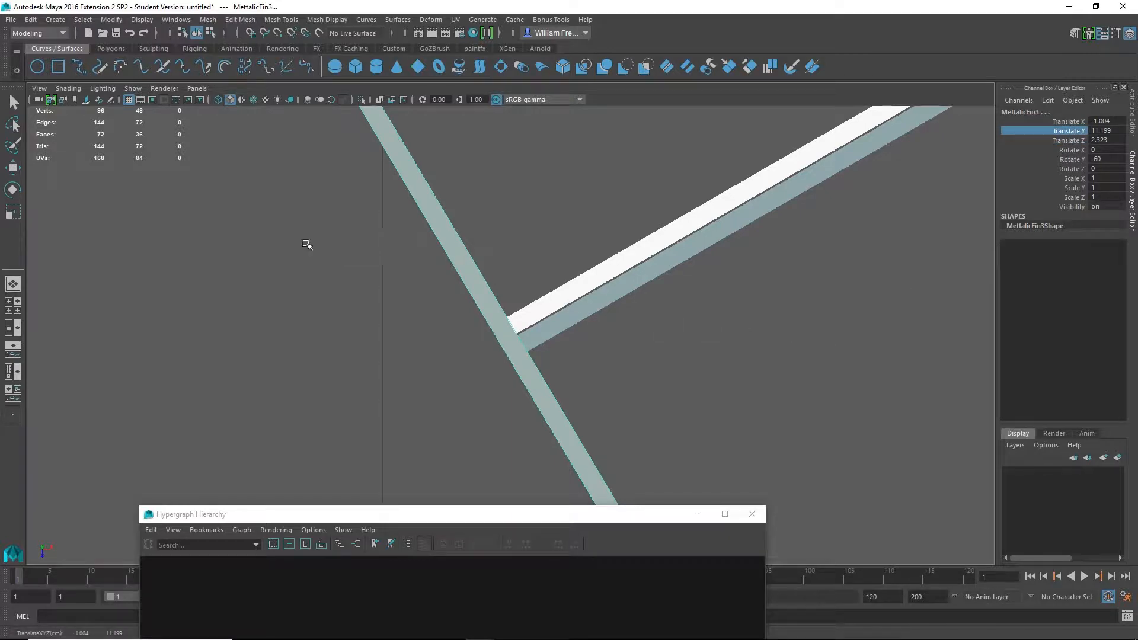
# Move the duplicated pair along world Z, then bring it to Translate Z 2.738 and Translate X -0.799 near the original's free end.
pyautogui.keyDown('alt'); pyautogui.moveTo(841, 368); pyautogui.dragTo(615, 320, button='right'); pyautogui.keyUp('alt')
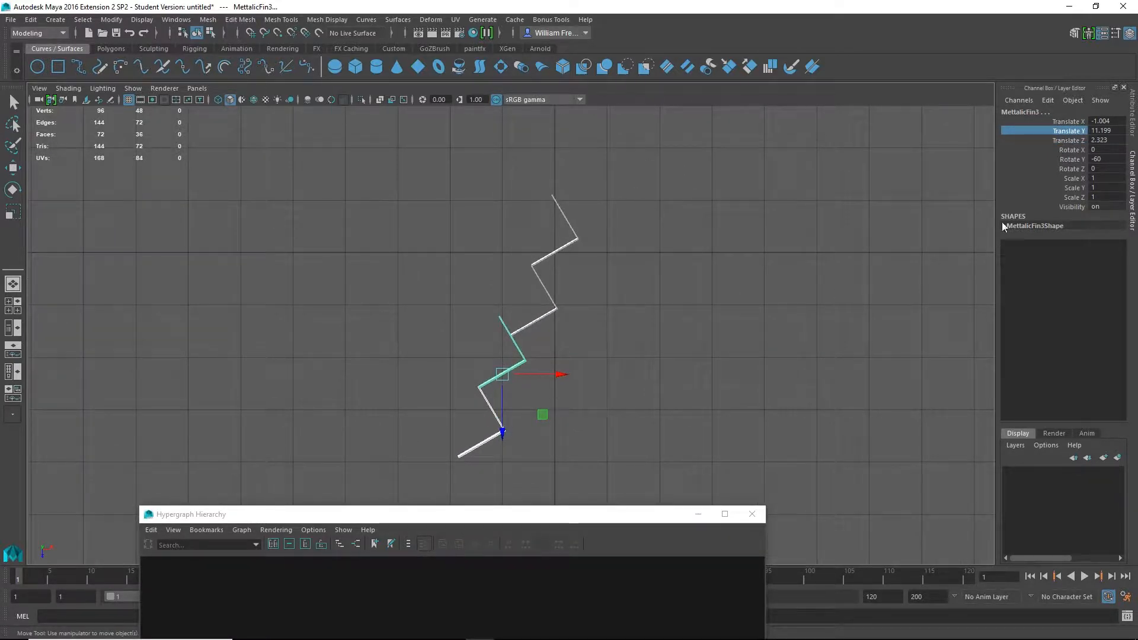
pyautogui.click(1074, 141)
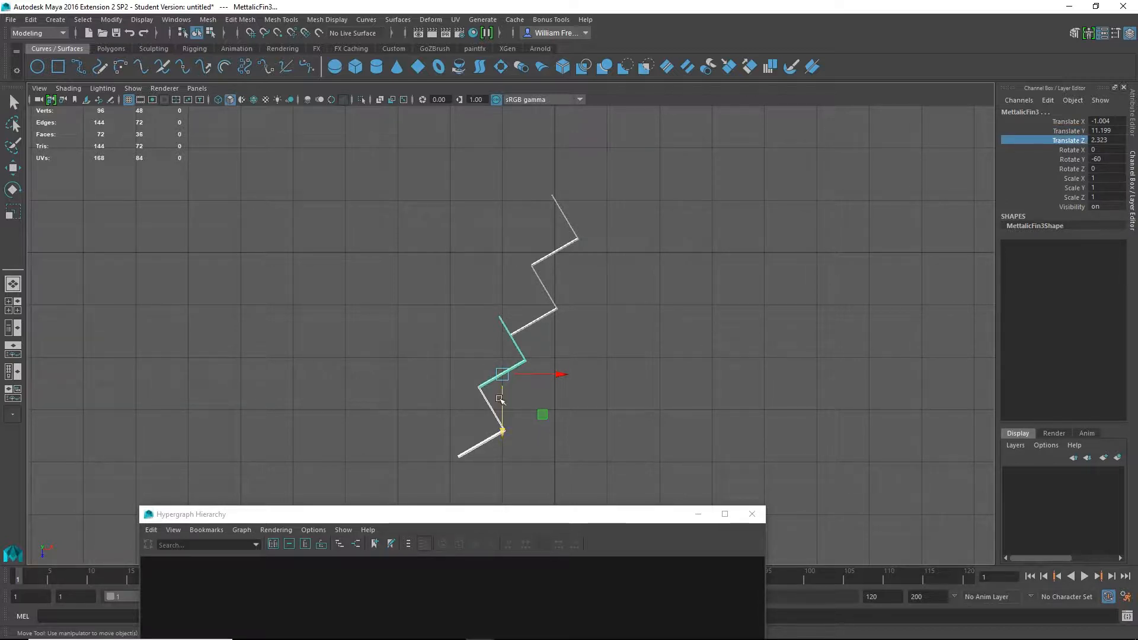
pyautogui.moveTo(505, 431); pyautogui.dragTo(507, 457)
pyautogui.keyDown('alt'); pyautogui.moveTo(452, 306); pyautogui.dragTo(828, 434, button='right'); pyautogui.keyUp('alt')
pyautogui.keyDown('alt'); pyautogui.moveTo(648, 386); pyautogui.dragTo(646, 277, button='middle'); pyautogui.keyUp('alt')
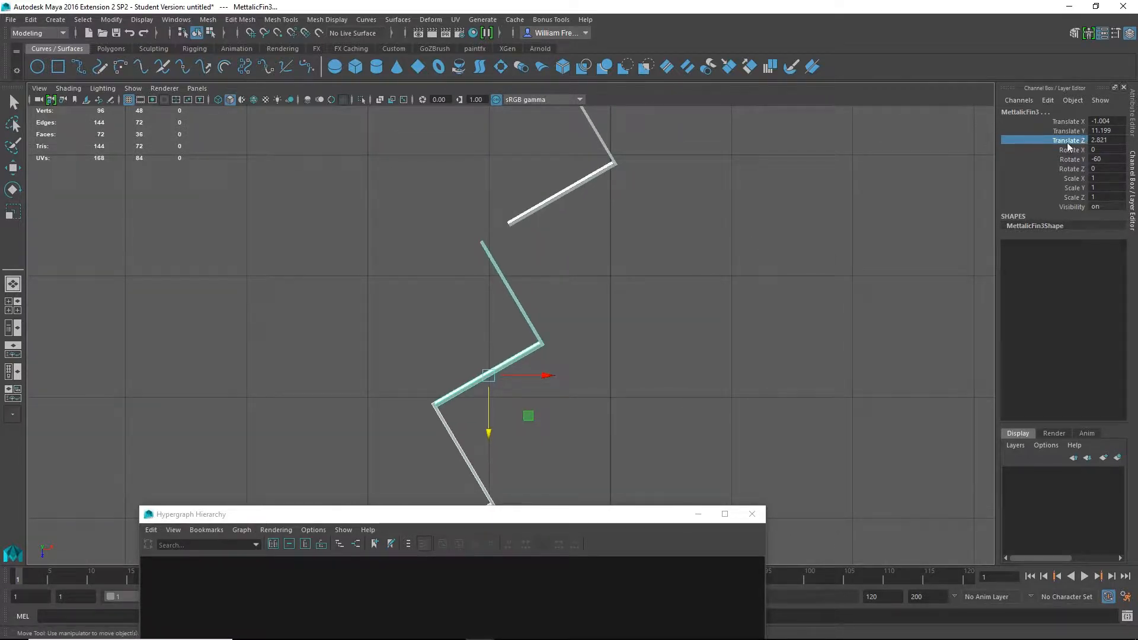
pyautogui.moveTo(709, 360); pyautogui.dragTo(757, 336, button='middle')
pyautogui.click(1070, 121)
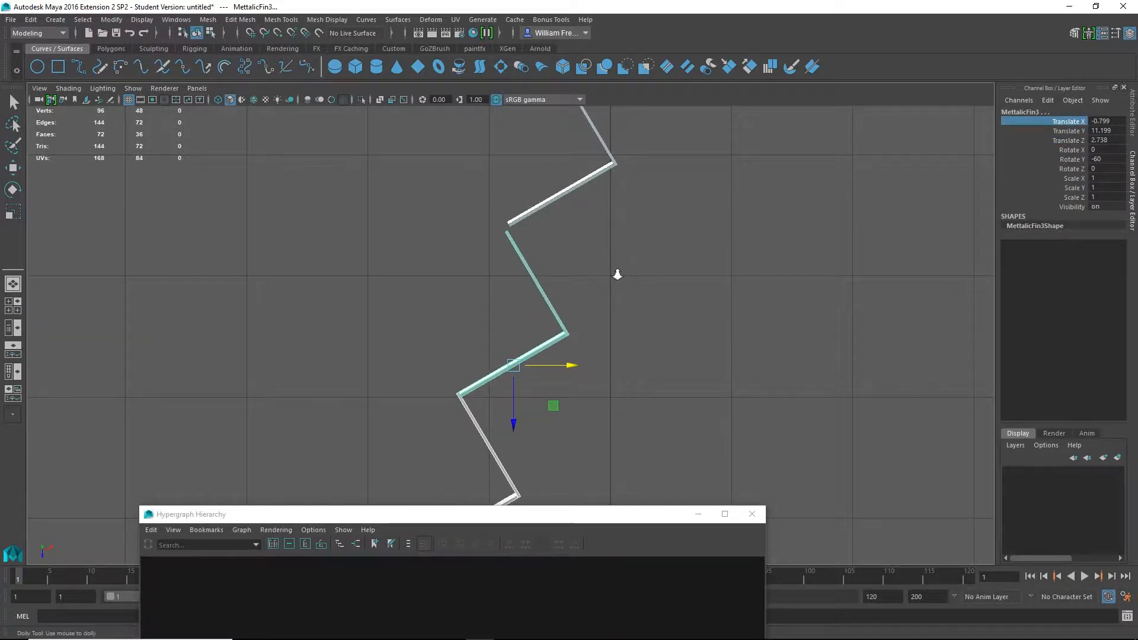
# Adjust the duplicated pair to Translate Z 2.667 so its glass fin meets the original pair's end.
pyautogui.keyDown('alt'); pyautogui.moveTo(617, 274); pyautogui.dragTo(801, 257, button='right'); pyautogui.keyUp('alt')
pyautogui.keyDown('alt'); pyautogui.moveTo(659, 110); pyautogui.dragTo(652, 298, button='middle'); pyautogui.keyUp('alt')
pyautogui.keyDown('alt'); pyautogui.moveTo(652, 298); pyautogui.dragTo(770, 294, button='right'); pyautogui.keyUp('alt')
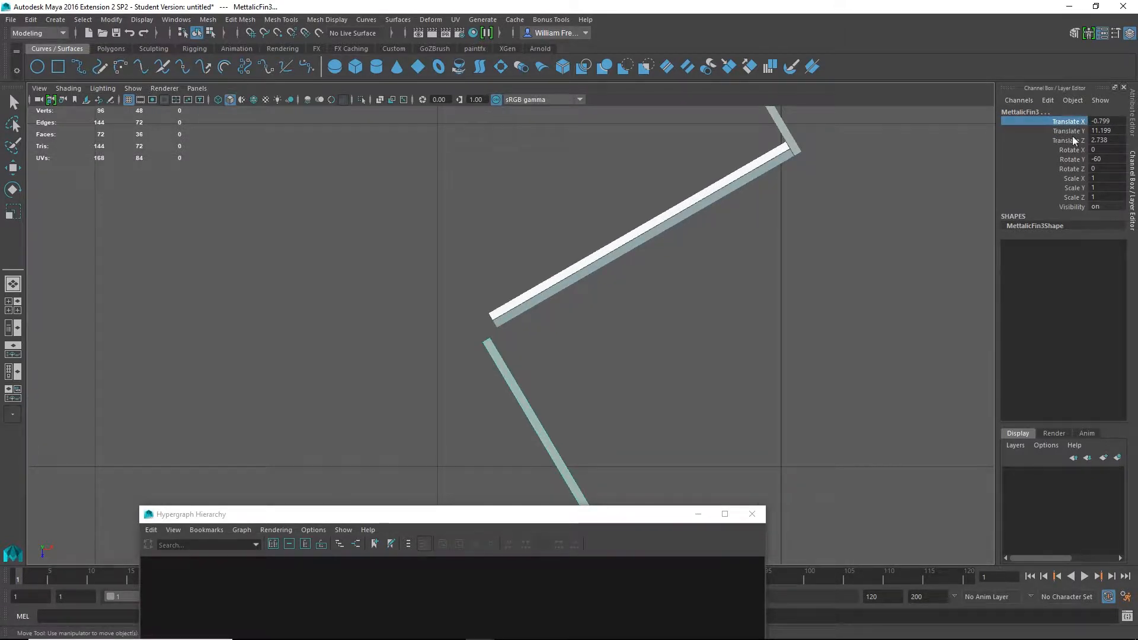
pyautogui.click(12, 168)
pyautogui.click(1073, 141)
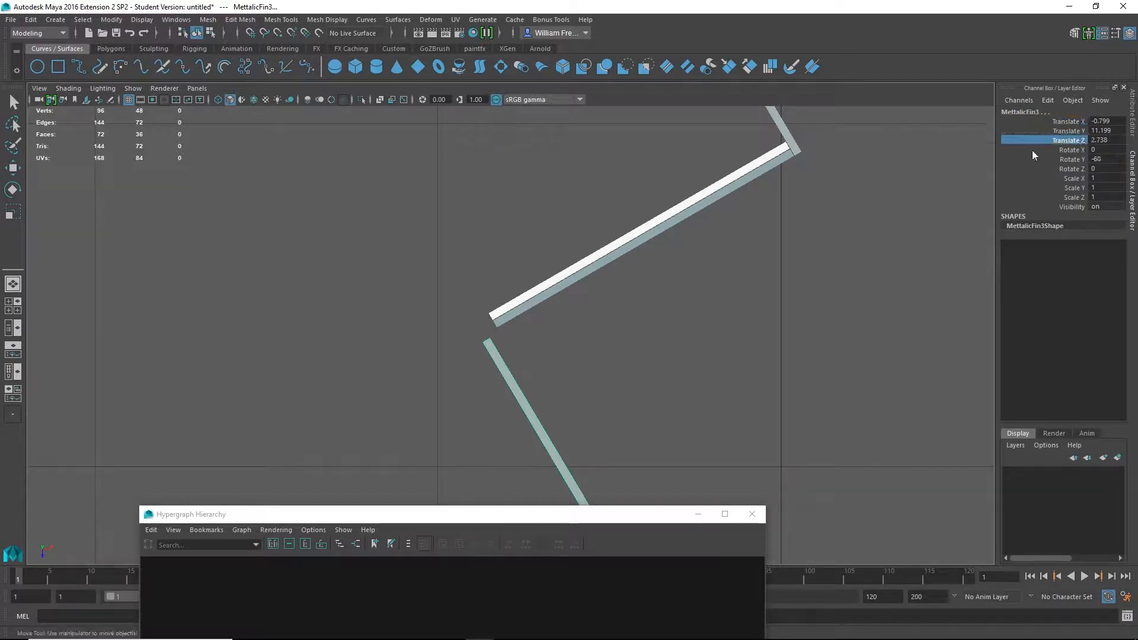
pyautogui.moveTo(836, 254); pyautogui.dragTo(685, 230, button='middle')
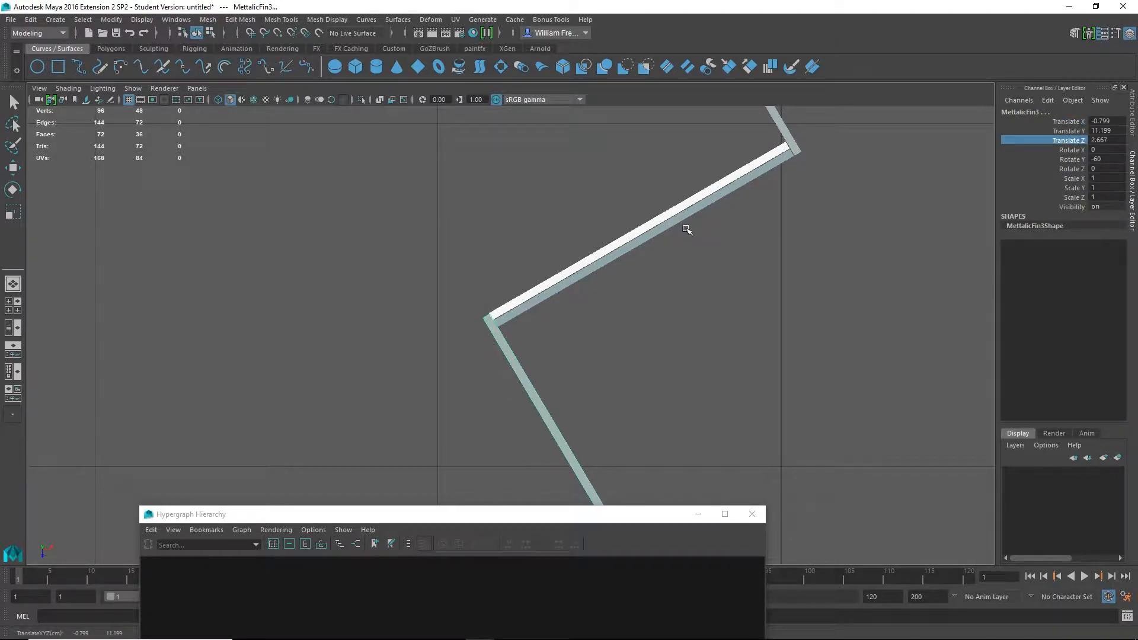
# Fine-tune the pair's joint with the original to Translate X -0.802 and Translate Z 2.665.
pyautogui.click(1070, 122)
pyautogui.moveTo(972, 208); pyautogui.dragTo(970, 206, button='middle')
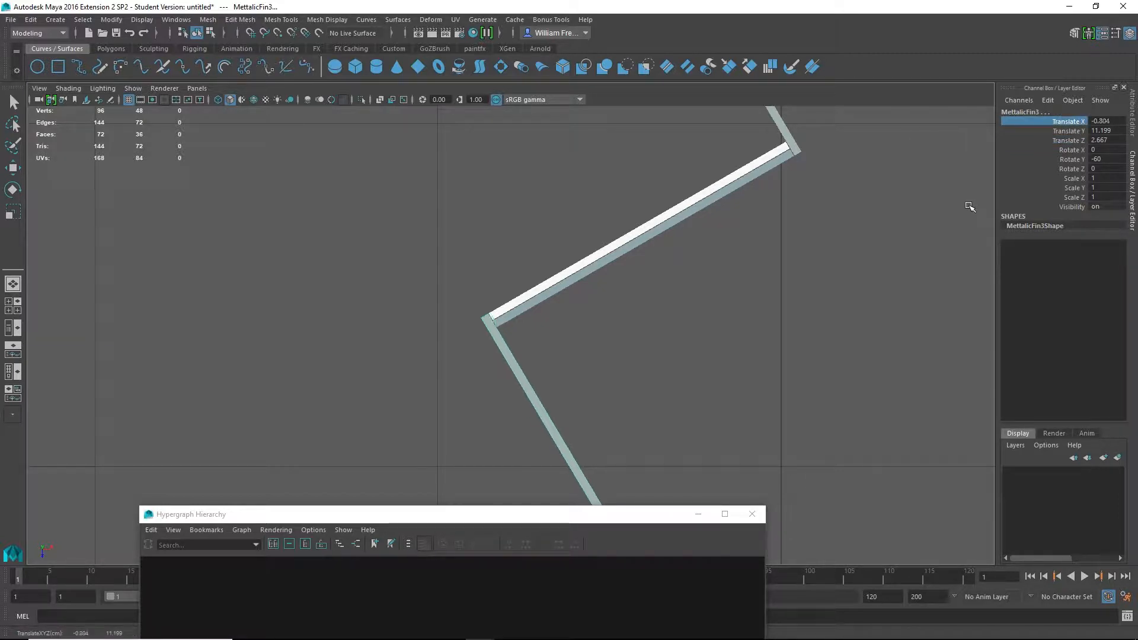
pyautogui.click(1070, 140)
pyautogui.moveTo(894, 294); pyautogui.dragTo(895, 294, button='middle')
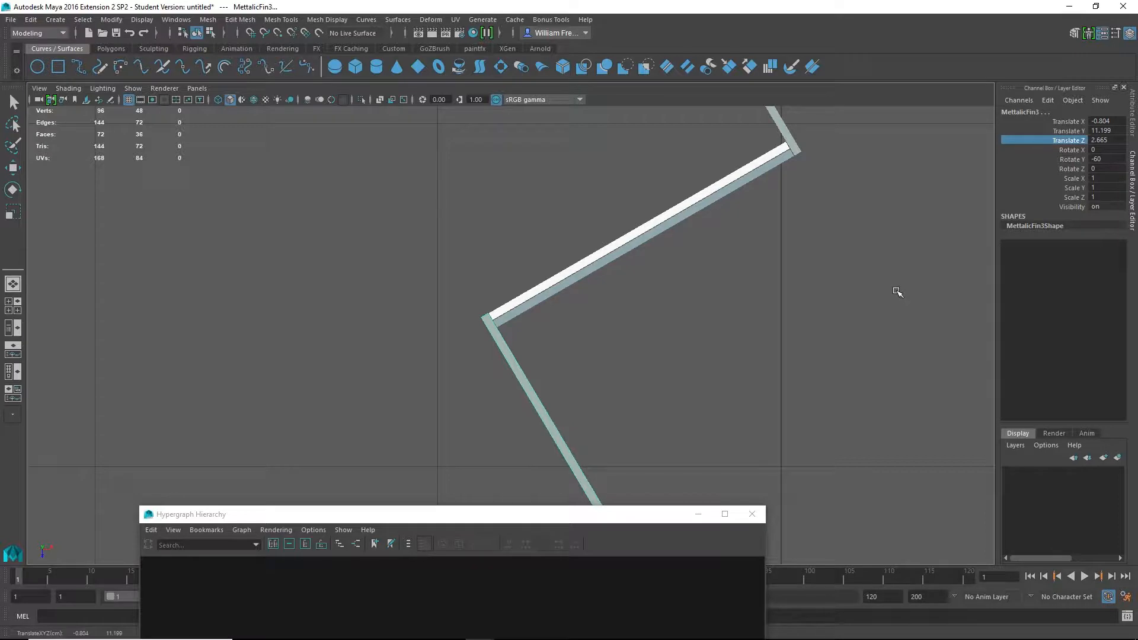
pyautogui.click(1070, 122)
pyautogui.moveTo(917, 231); pyautogui.dragTo(916, 232, button='middle')
# Try moving all four assemblies along Z with their child fins also selected, and undo the move.
pyautogui.keyDown('alt'); pyautogui.moveTo(924, 343); pyautogui.dragTo(621, 312, button='right'); pyautogui.keyUp('alt')
pyautogui.moveTo(629, 216); pyautogui.dragTo(404, 472)
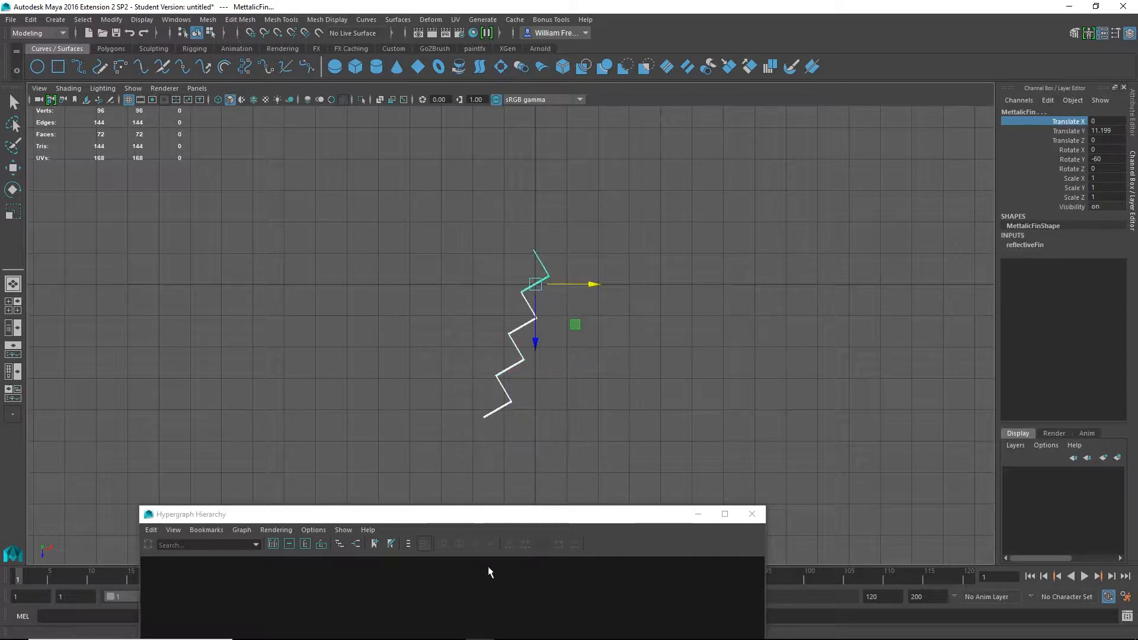
pyautogui.moveTo(510, 506); pyautogui.dragTo(515, 477)
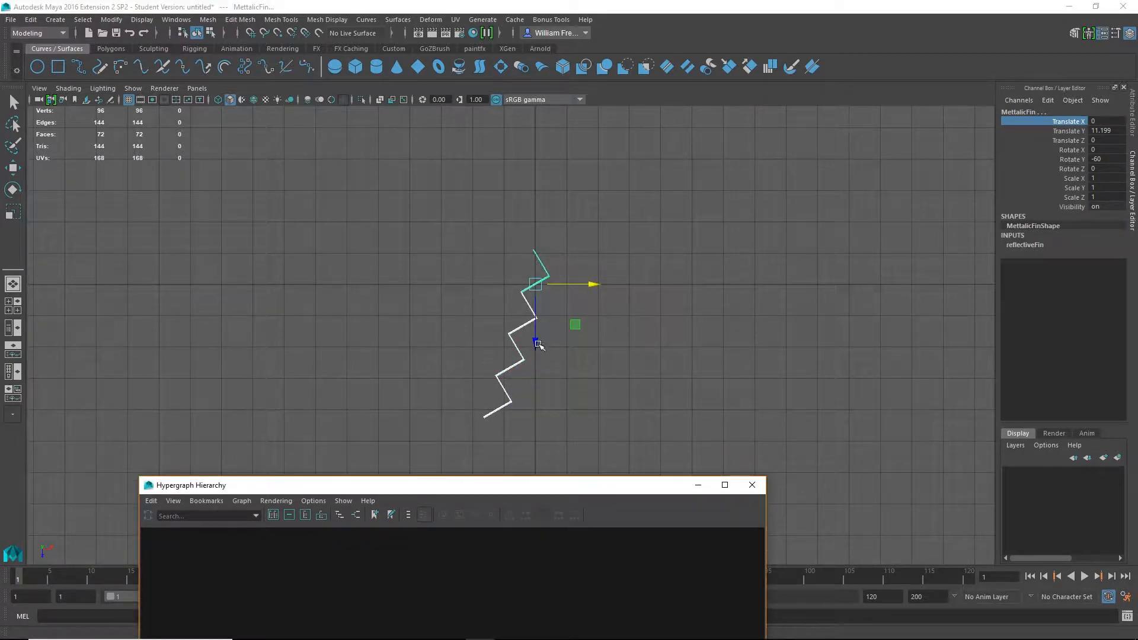
pyautogui.moveTo(538, 345); pyautogui.dragTo(538, 375)
pyautogui.hotkey('ctrl', 'z')
# Select only the four parent nodes, MettalicFin to MettalicFin3, in the Hypergraph hierarchy.
pyautogui.moveTo(526, 485); pyautogui.dragTo(990, 162)
pyautogui.scroll(-5, 1000, 294)
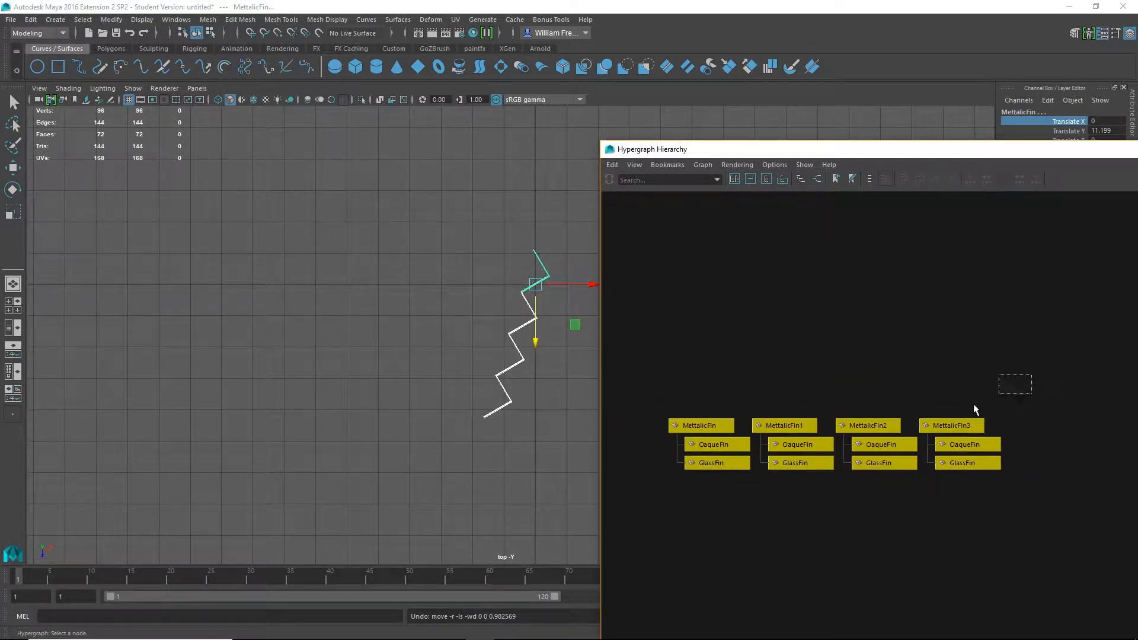
pyautogui.moveTo(973, 404); pyautogui.dragTo(657, 432)
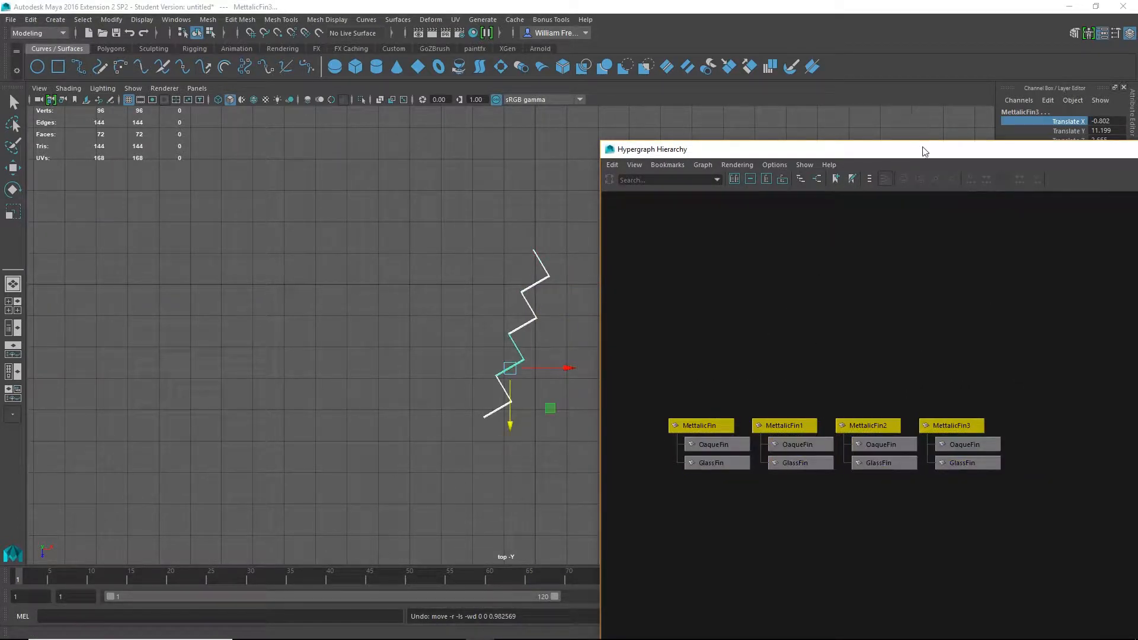
pyautogui.moveTo(922, 151); pyautogui.dragTo(418, 503)
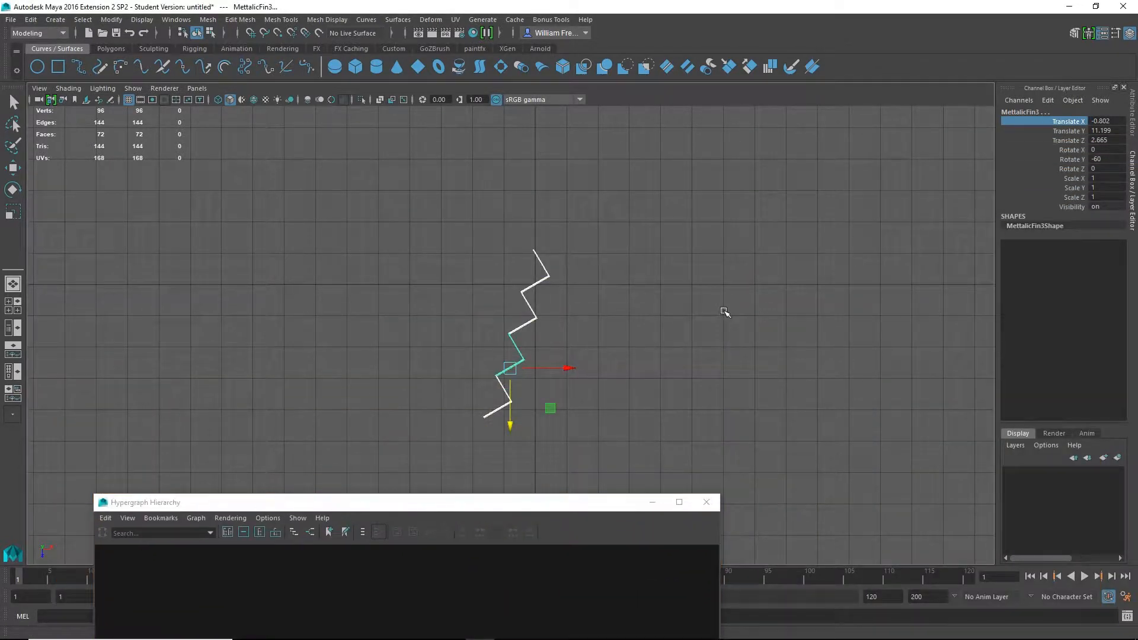
# Duplicate the four assemblies and move the copies to Translate X -2.408 and Translate Z 7.994, continuing the zigzag from its free end.
pyautogui.hotkey('ctrl', 'd')
pyautogui.keyDown('alt'); pyautogui.moveTo(692, 359); pyautogui.dragTo(781, 204, button='middle'); pyautogui.keyUp('alt')
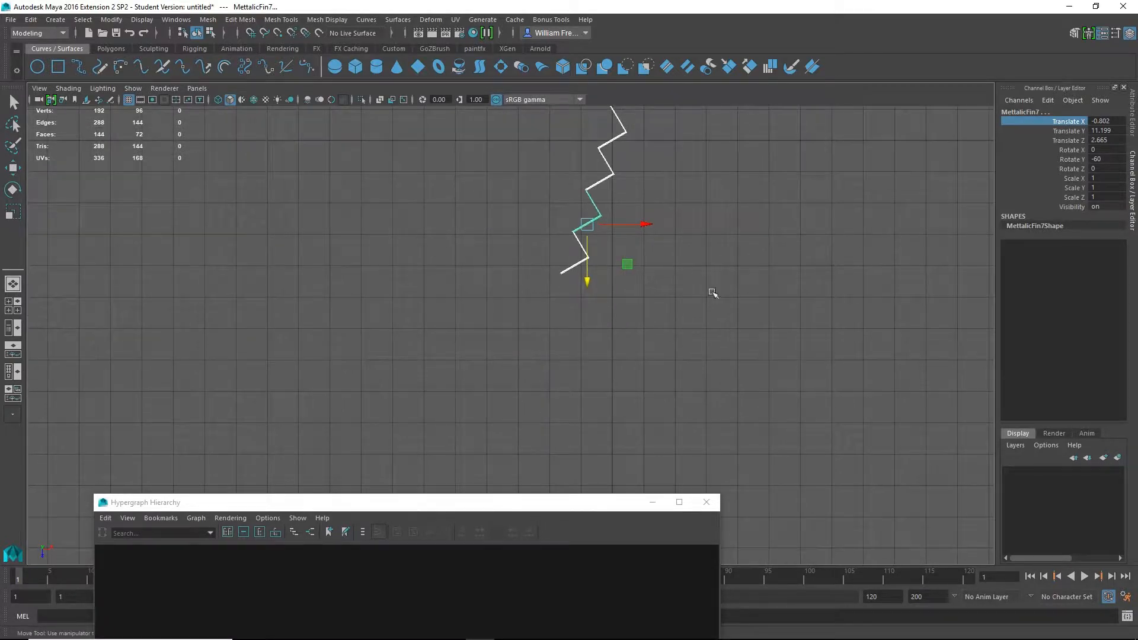
pyautogui.moveTo(587, 282); pyautogui.dragTo(555, 433)
pyautogui.moveTo(652, 389); pyautogui.dragTo(601, 390)
pyautogui.scroll(10, 765, 317)
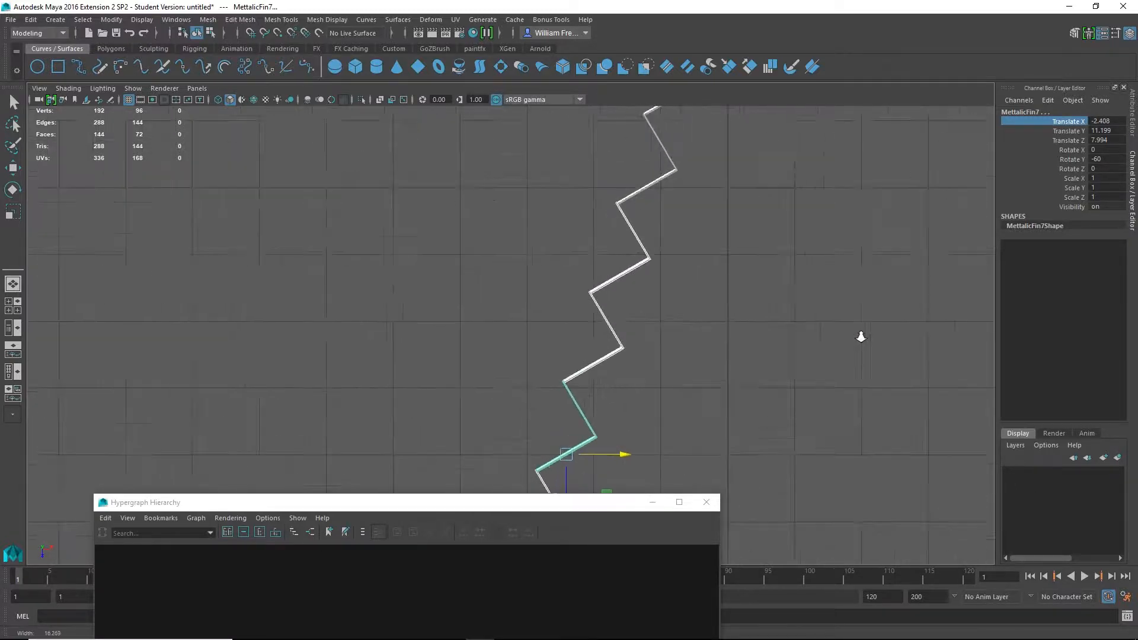
pyautogui.scroll(8, 861, 307)
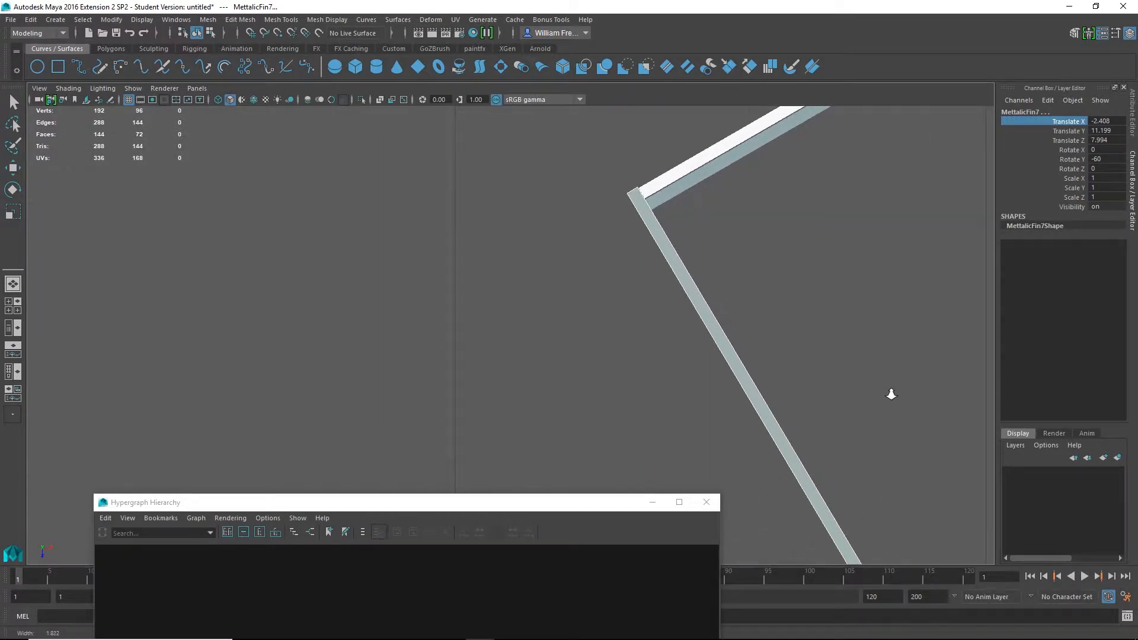
pyautogui.scroll(-15, 478, 255)
# Select only the parent nodes of all eight fin assemblies in the Hypergraph hierarchy.
pyautogui.moveTo(571, 510); pyautogui.dragTo(975, 170)
pyautogui.scroll(-5, 638, 365)
pyautogui.moveTo(669, 402); pyautogui.dragTo(980, 442)
pyautogui.moveTo(836, 165); pyautogui.dragTo(700, 514)
pyautogui.scroll(10, 432, 267)
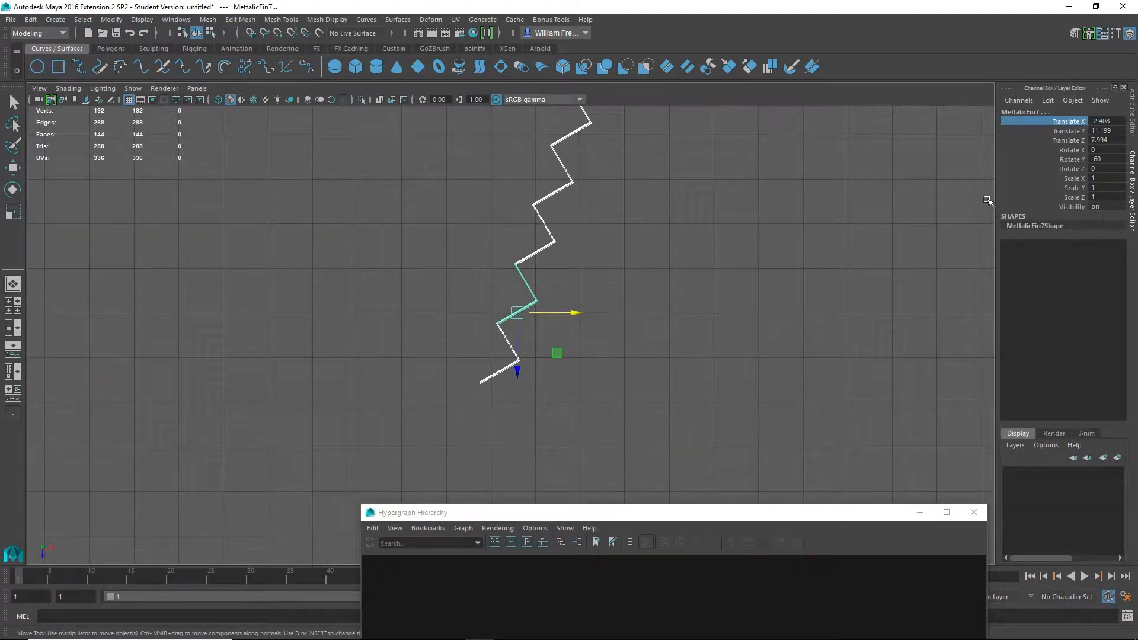
# Duplicate the eight assemblies and move the copies to about Translate X -5.6 and Translate Z 18.77, below the existing row.
pyautogui.hotkey('ctrl', 'd')
pyautogui.moveTo(517, 368); pyautogui.dragTo(498, 545)
pyautogui.keyDown('alt'); pyautogui.moveTo(604, 335); pyautogui.dragTo(527, 450, button='right'); pyautogui.keyUp('alt')
pyautogui.keyDown('alt'); pyautogui.moveTo(630, 436); pyautogui.dragTo(421, 399, button='right'); pyautogui.keyUp('alt')
pyautogui.scroll(-3, 421, 399)
pyautogui.keyDown('alt'); pyautogui.moveTo(656, 379); pyautogui.dragTo(685, 281, button='middle'); pyautogui.keyUp('alt')
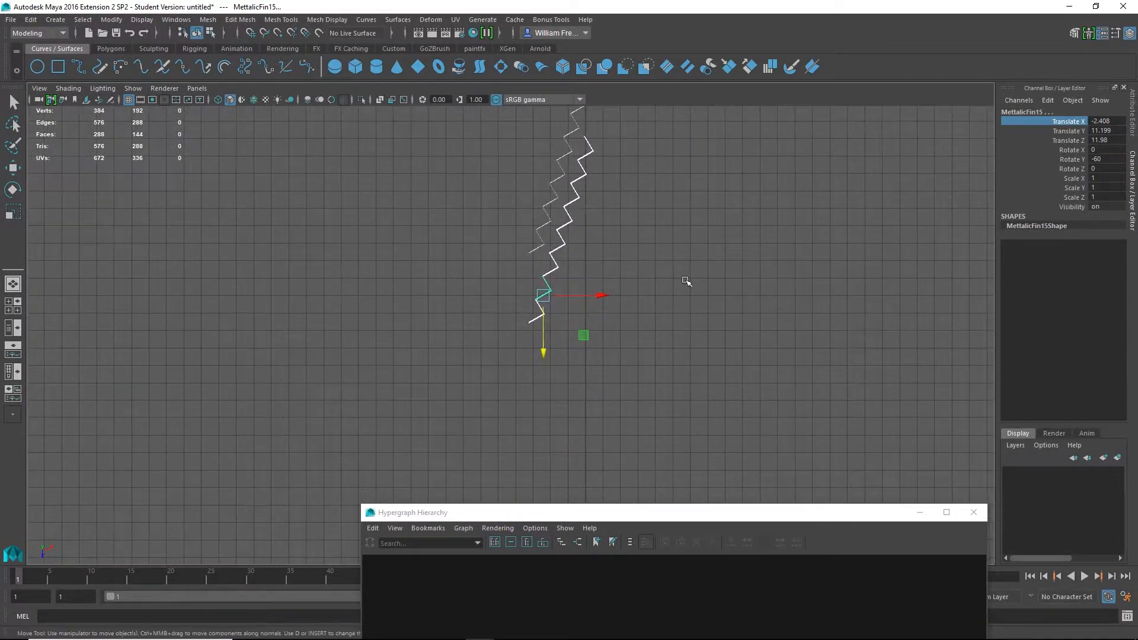
pyautogui.moveTo(545, 352); pyautogui.dragTo(546, 411)
# Close the gap between the two rows of eight by adjusting the copies to Translate Z 18.653 and Translate X -5.618.
pyautogui.keyDown('alt'); pyautogui.moveTo(434, 288); pyautogui.dragTo(1064, 504, button='right'); pyautogui.keyUp('alt')
pyautogui.keyDown('alt'); pyautogui.moveTo(745, 393); pyautogui.dragTo(800, 304, button='middle'); pyautogui.keyUp('alt')
pyautogui.keyDown('alt'); pyautogui.moveTo(651, 338); pyautogui.dragTo(780, 297, button='right'); pyautogui.keyUp('alt')
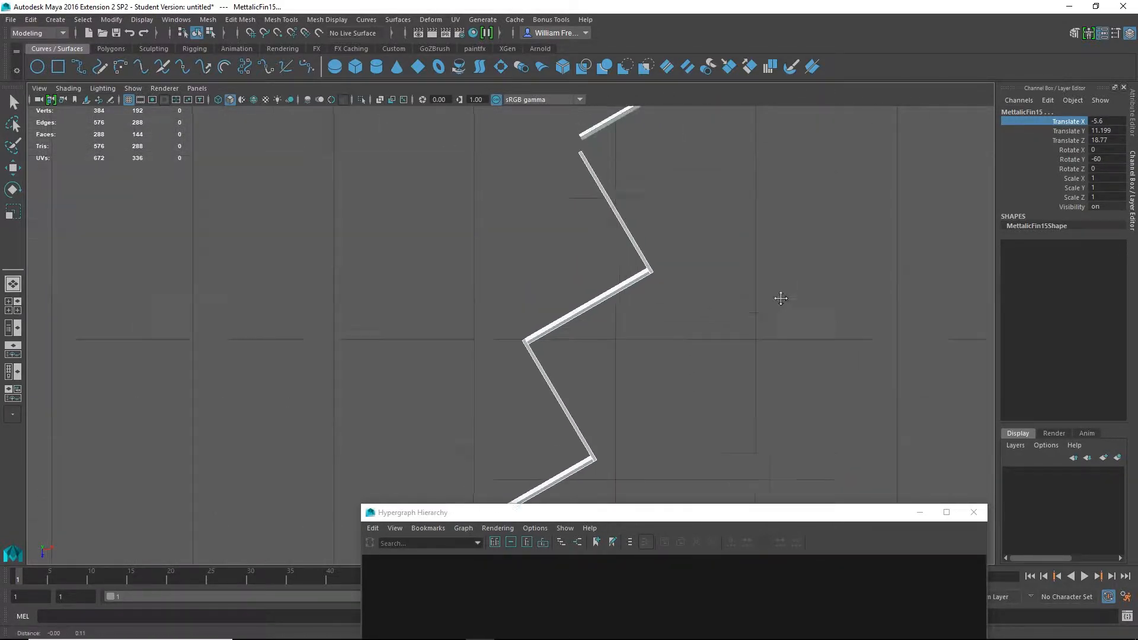
pyautogui.keyDown('alt'); pyautogui.moveTo(700, 142); pyautogui.dragTo(680, 282, button='middle'); pyautogui.keyUp('alt')
pyautogui.keyDown('alt'); pyautogui.moveTo(681, 282); pyautogui.dragTo(879, 310, button='right'); pyautogui.keyUp('alt')
pyautogui.keyDown('alt'); pyautogui.moveTo(977, 222); pyautogui.dragTo(919, 310, button='middle'); pyautogui.keyUp('alt')
pyautogui.click(1078, 140)
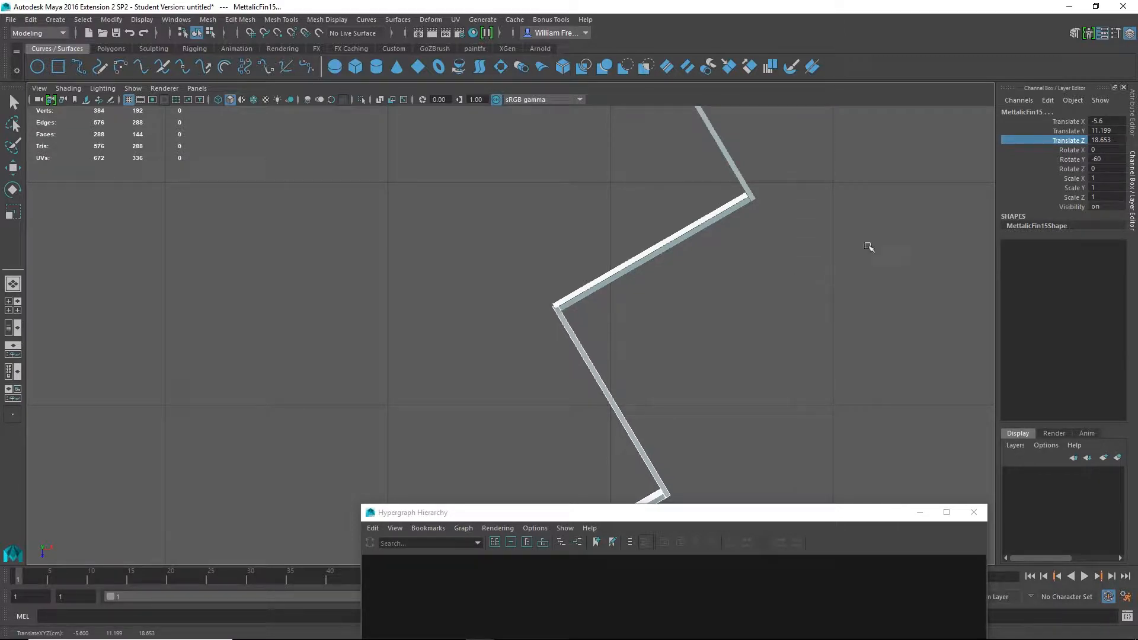
pyautogui.click(1068, 121)
pyautogui.moveTo(725, 334); pyautogui.dragTo(719, 315, button='middle')
# Examine the extended zigzag facade in the perspective view and bring the Hypergraph hierarchy back into view.
pyautogui.keyDown('alt'); pyautogui.moveTo(794, 377); pyautogui.dragTo(392, 324, button='right'); pyautogui.keyUp('alt')
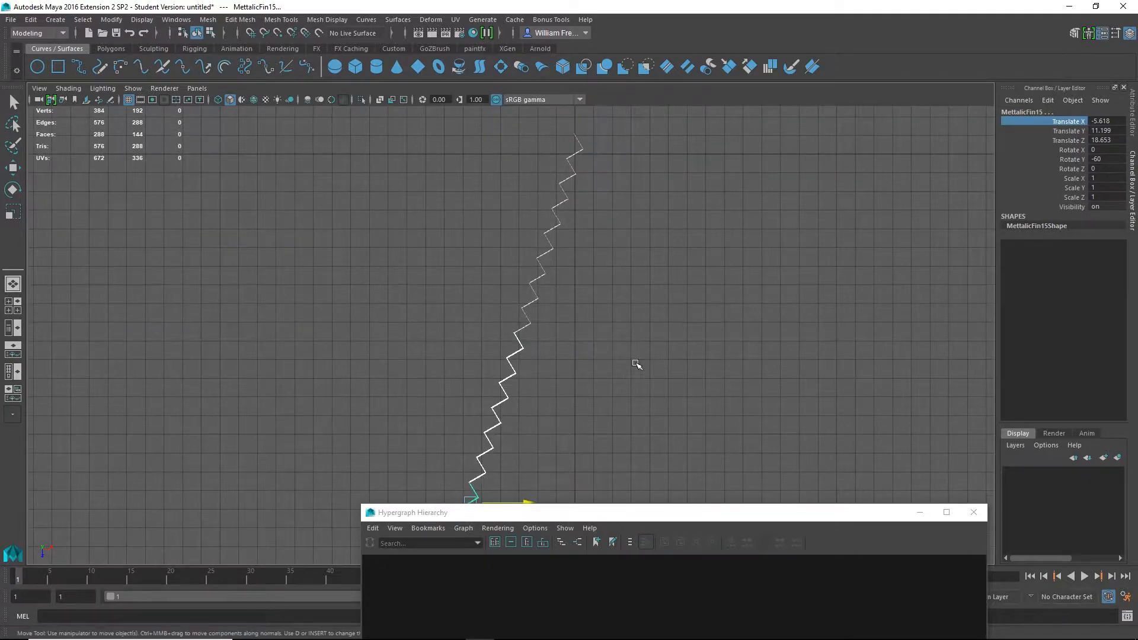
pyautogui.keyDown('alt'); pyautogui.moveTo(772, 419); pyautogui.dragTo(851, 296, button='middle'); pyautogui.keyUp('alt')
pyautogui.keyDown('alt'); pyautogui.moveTo(851, 296); pyautogui.dragTo(616, 168, button='right'); pyautogui.keyUp('alt')
pyautogui.press('space')
pyautogui.press('space')
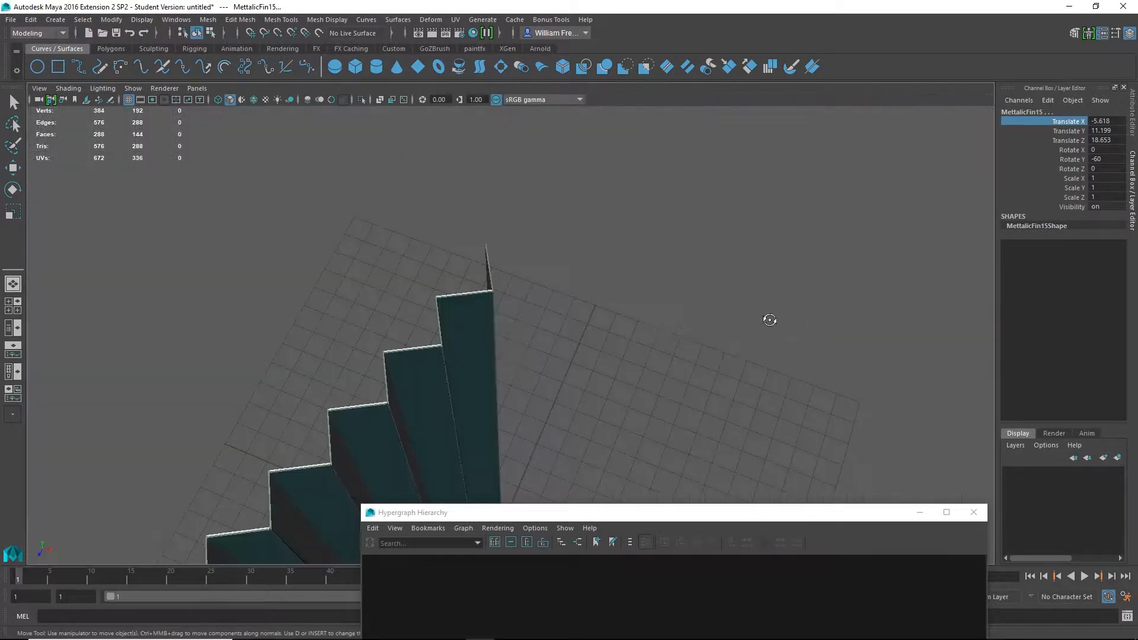
pyautogui.keyDown('alt'); pyautogui.moveTo(764, 318); pyautogui.dragTo(806, 323); pyautogui.keyUp('alt')
pyautogui.keyDown('alt'); pyautogui.moveTo(749, 246); pyautogui.dragTo(726, 409); pyautogui.keyUp('alt')
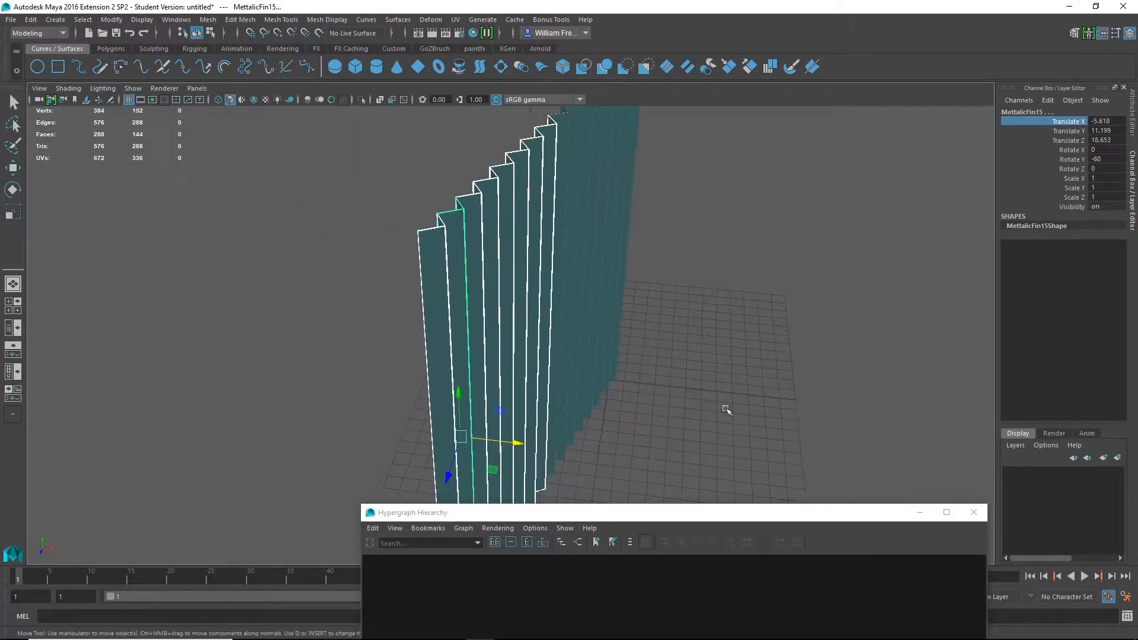
pyautogui.moveTo(734, 515); pyautogui.dragTo(741, 173)
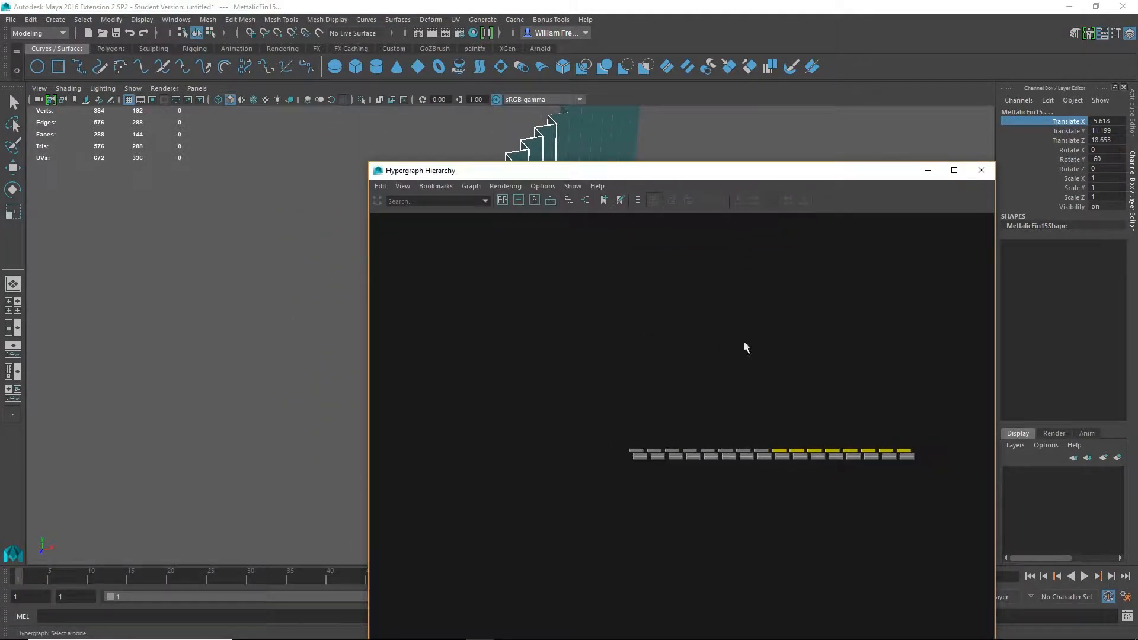
# Select the parent nodes of all sixteen fin assemblies in the Hypergraph and move its window clear of the facade.
pyautogui.moveTo(471, 345); pyautogui.dragTo(812, 372)
pyautogui.moveTo(716, 173); pyautogui.dragTo(811, 453)
pyautogui.press('f')
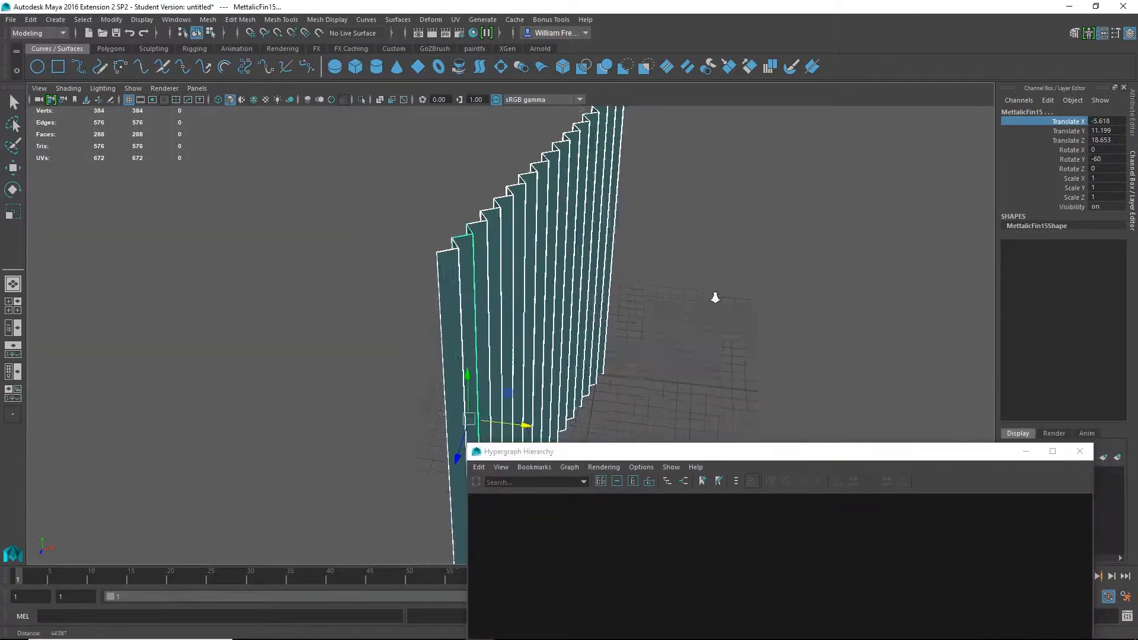
# Duplicate the sixteen assemblies in the top view and move the copies to about Translate X -12.077 and Translate Z 39.982.
pyautogui.keyDown('alt'); pyautogui.moveTo(757, 251); pyautogui.dragTo(670, 247); pyautogui.keyUp('alt')
pyautogui.press('space')
pyautogui.press('space')
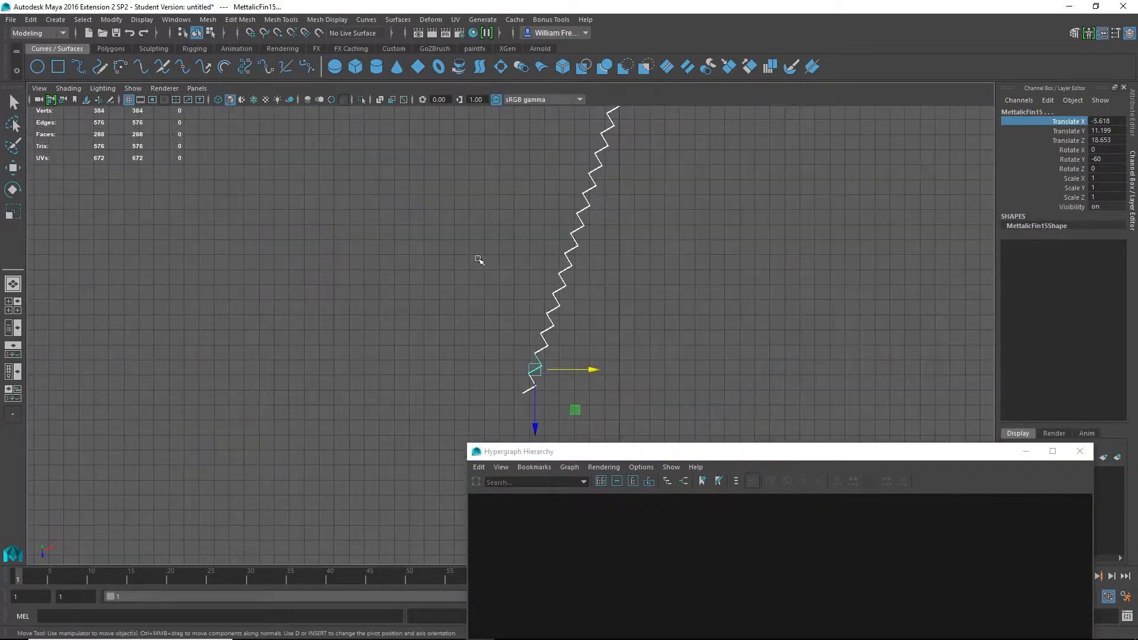
pyautogui.keyDown('alt'); pyautogui.moveTo(480, 259); pyautogui.dragTo(239, 249, button='right'); pyautogui.keyUp('alt')
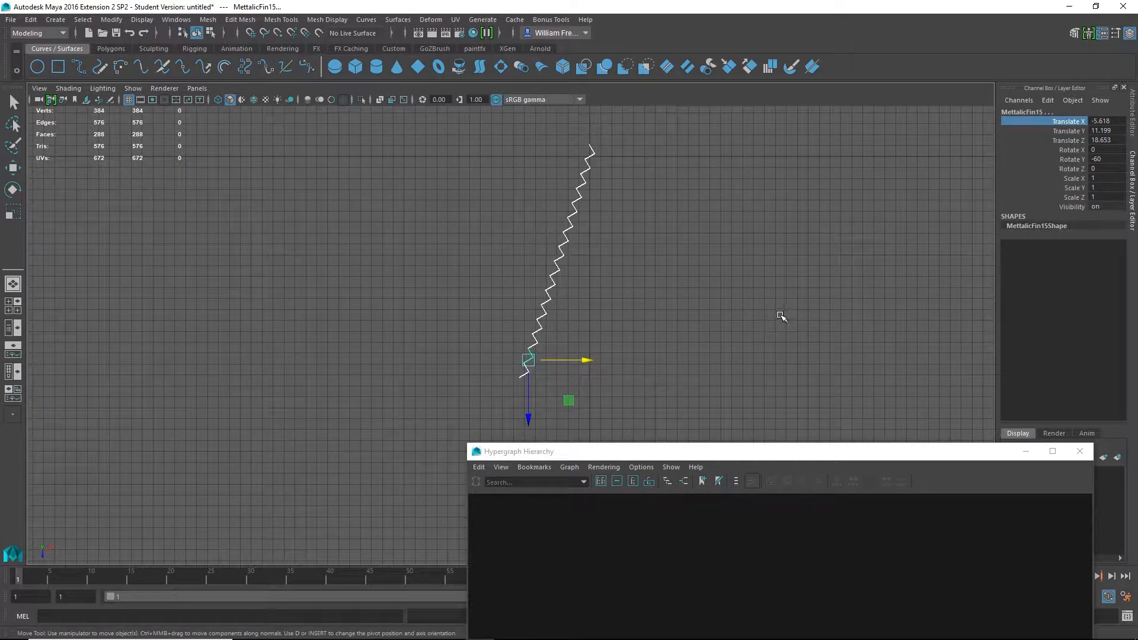
pyautogui.keyDown('alt'); pyautogui.moveTo(749, 356); pyautogui.dragTo(745, 234, button='middle'); pyautogui.keyUp('alt')
pyautogui.hotkey('ctrl', 'd')
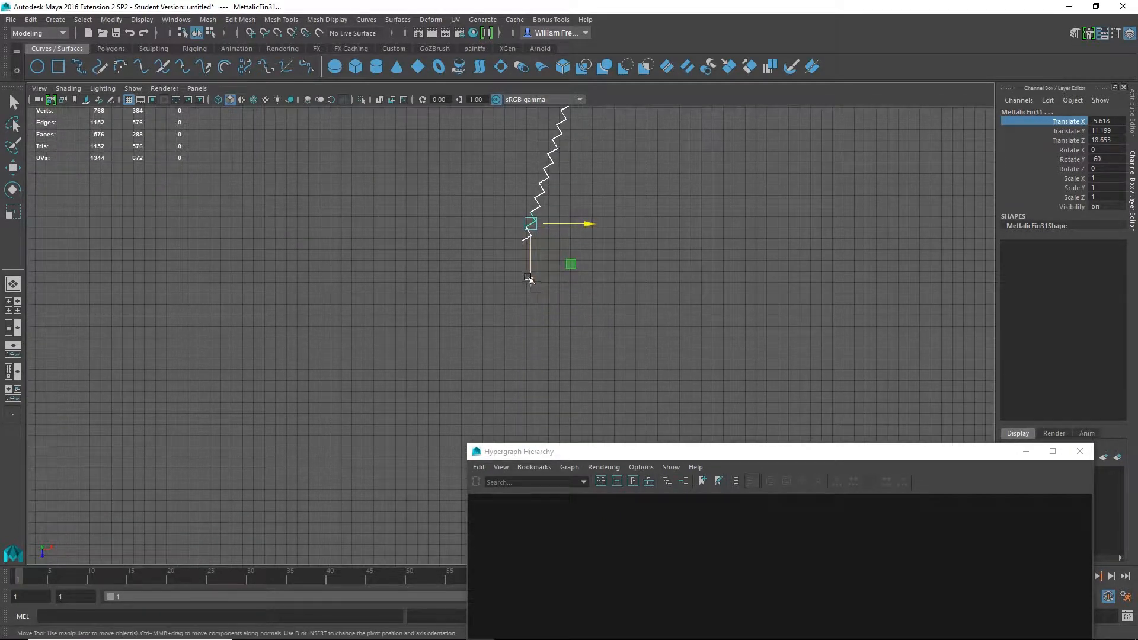
pyautogui.moveTo(527, 276); pyautogui.dragTo(513, 453)
pyautogui.keyDown('alt'); pyautogui.moveTo(656, 259); pyautogui.dragTo(689, 161, button='middle'); pyautogui.keyUp('alt')
pyautogui.moveTo(546, 369); pyautogui.dragTo(546, 412)
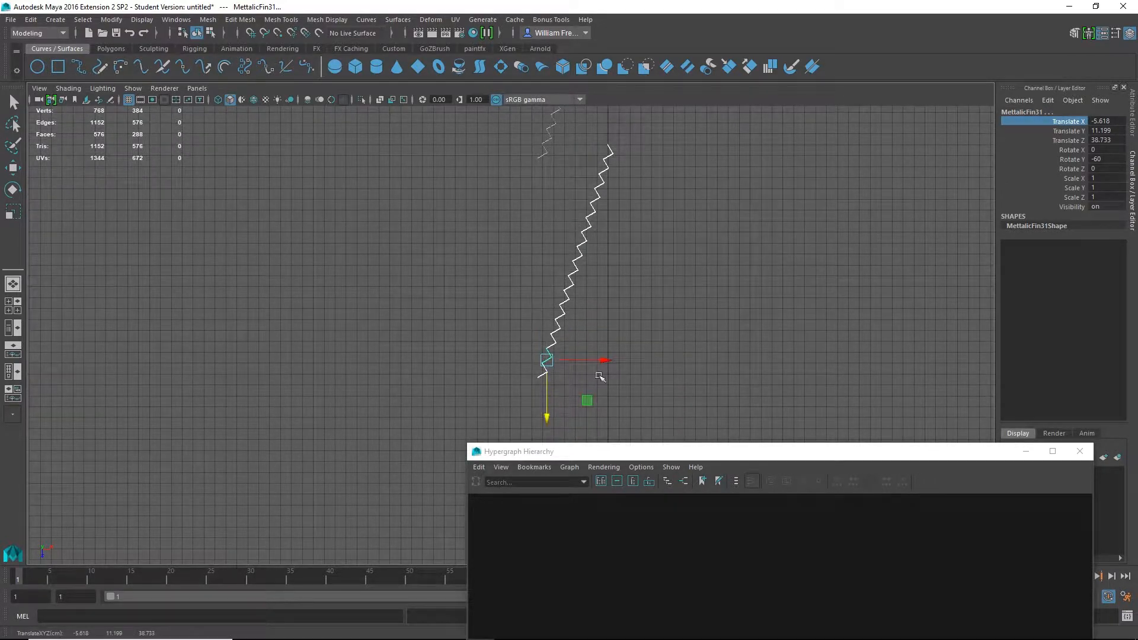
pyautogui.moveTo(604, 373); pyautogui.dragTo(542, 371)
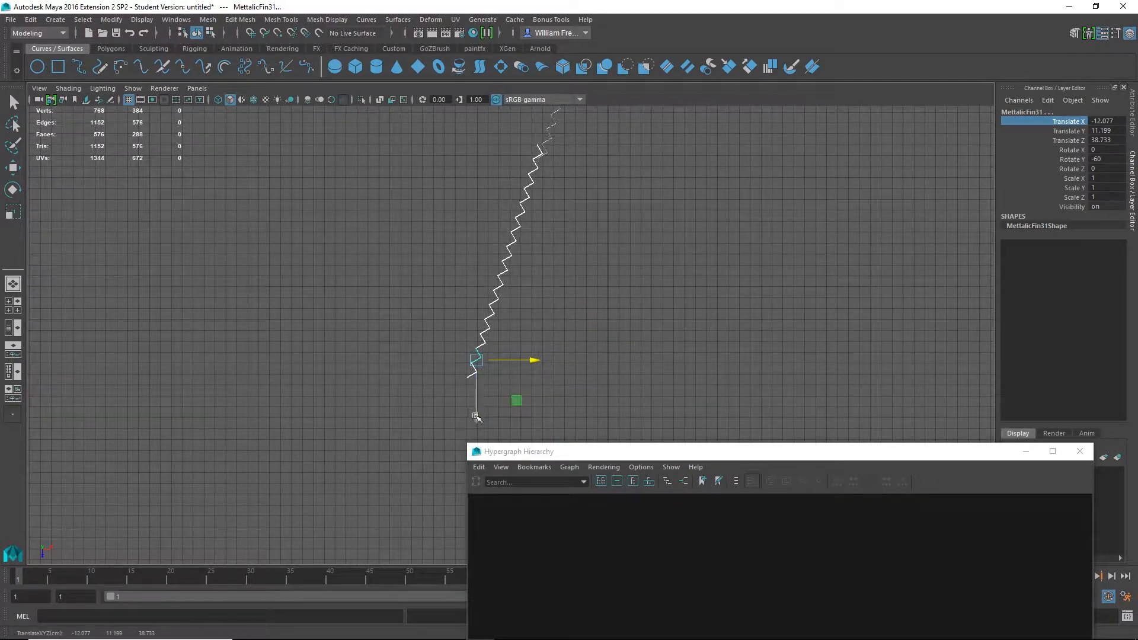
pyautogui.moveTo(477, 417); pyautogui.dragTo(479, 431)
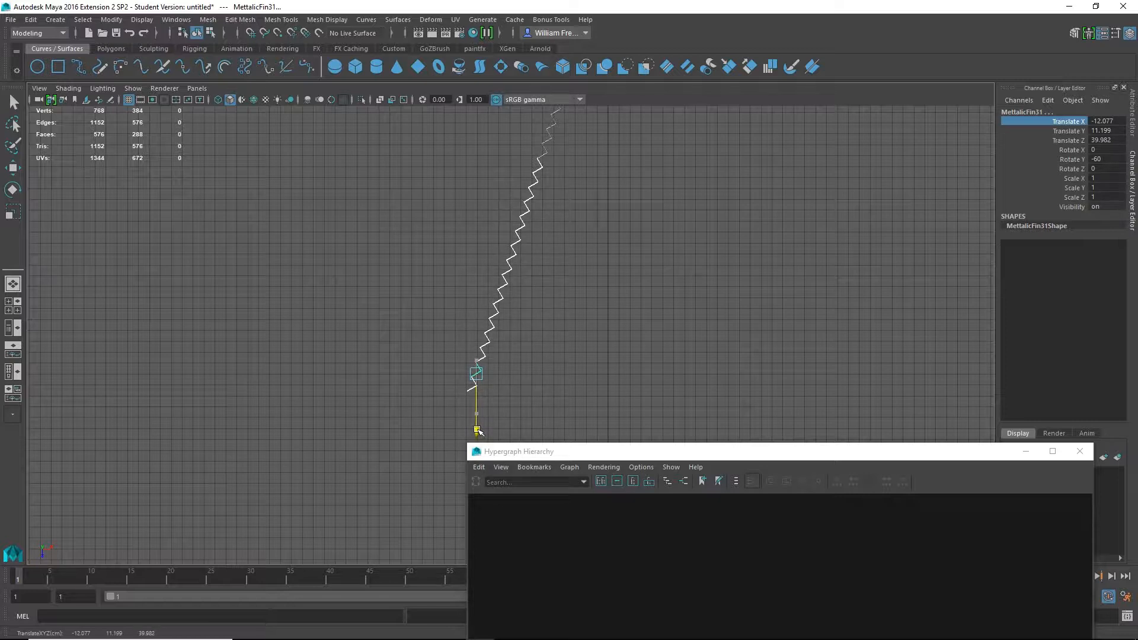
# Close the gap between the two rows of sixteen by adjusting the copies to Translate X -12.038 and Translate Z 39.972.
pyautogui.keyDown('alt'); pyautogui.moveTo(459, 133); pyautogui.dragTo(678, 293, button='right'); pyautogui.keyUp('alt')
pyautogui.keyDown('alt'); pyautogui.moveTo(700, 194); pyautogui.dragTo(688, 447, button='middle'); pyautogui.keyUp('alt')
pyautogui.keyDown('alt'); pyautogui.moveTo(440, 153); pyautogui.dragTo(706, 277, button='right'); pyautogui.keyUp('alt')
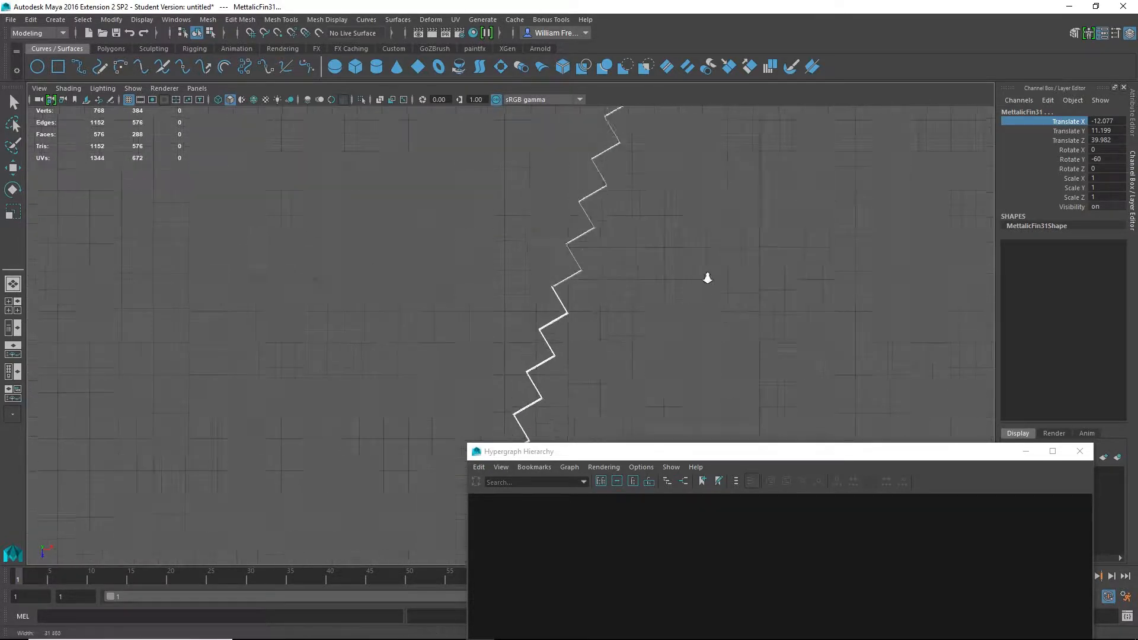
pyautogui.keyDown('alt'); pyautogui.moveTo(617, 148); pyautogui.dragTo(457, 223, button='middle'); pyautogui.keyUp('alt')
pyautogui.keyDown('alt'); pyautogui.moveTo(457, 224); pyautogui.dragTo(842, 356, button='right'); pyautogui.keyUp('alt')
pyautogui.keyDown('alt'); pyautogui.moveTo(528, 294); pyautogui.dragTo(765, 301, button='middle'); pyautogui.keyUp('alt')
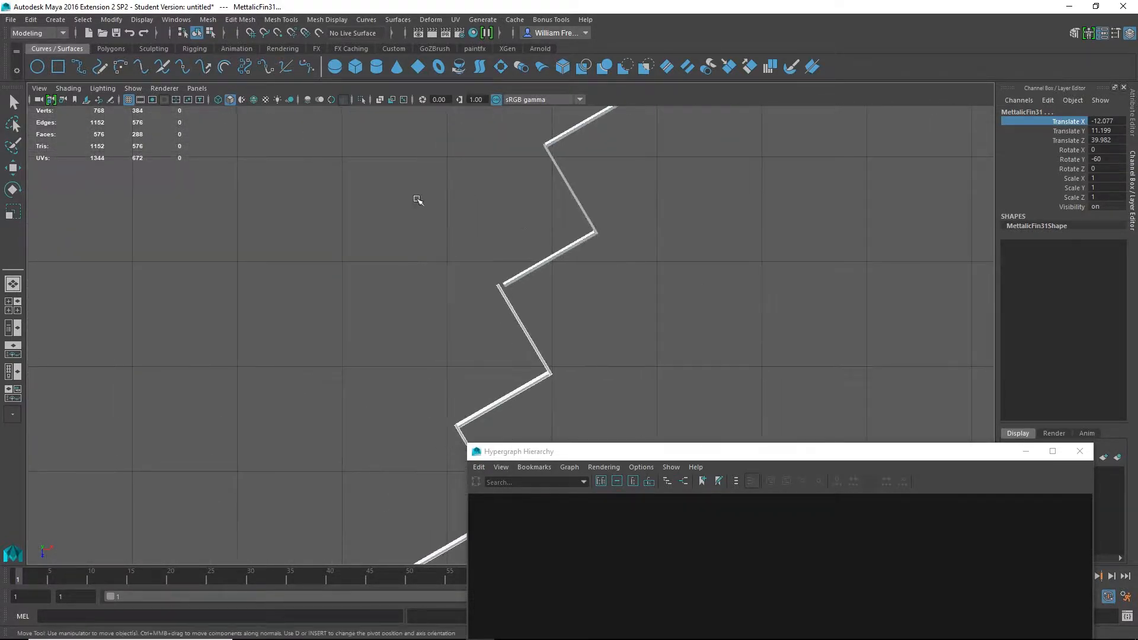
pyautogui.keyDown('alt'); pyautogui.moveTo(416, 198); pyautogui.dragTo(717, 293, button='right'); pyautogui.keyUp('alt')
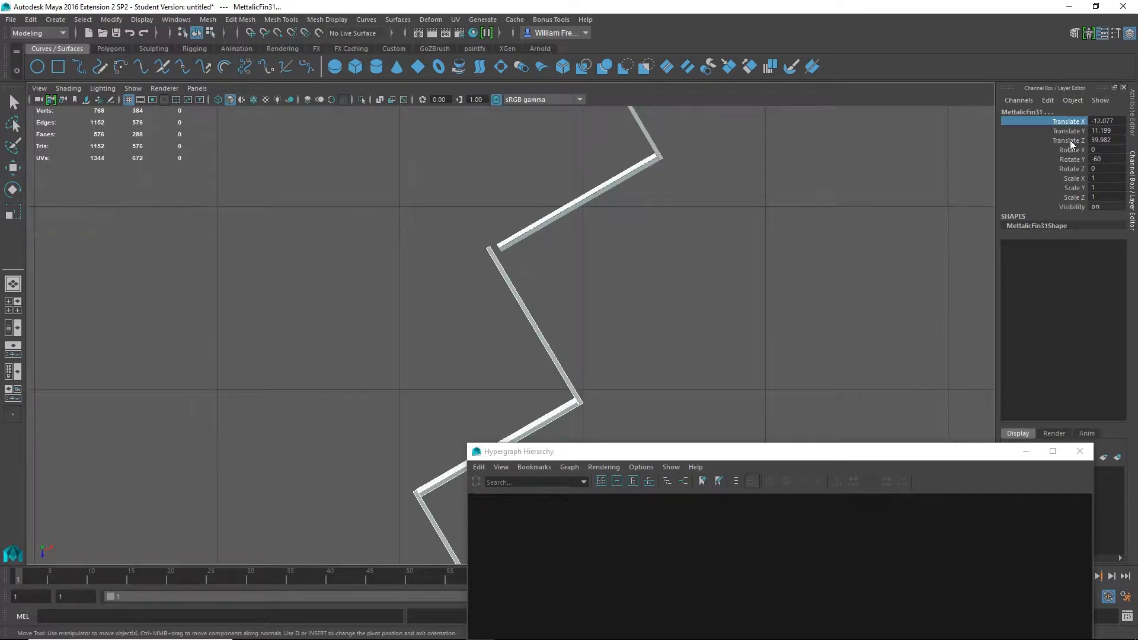
pyautogui.moveTo(701, 278); pyautogui.dragTo(709, 279, button='middle')
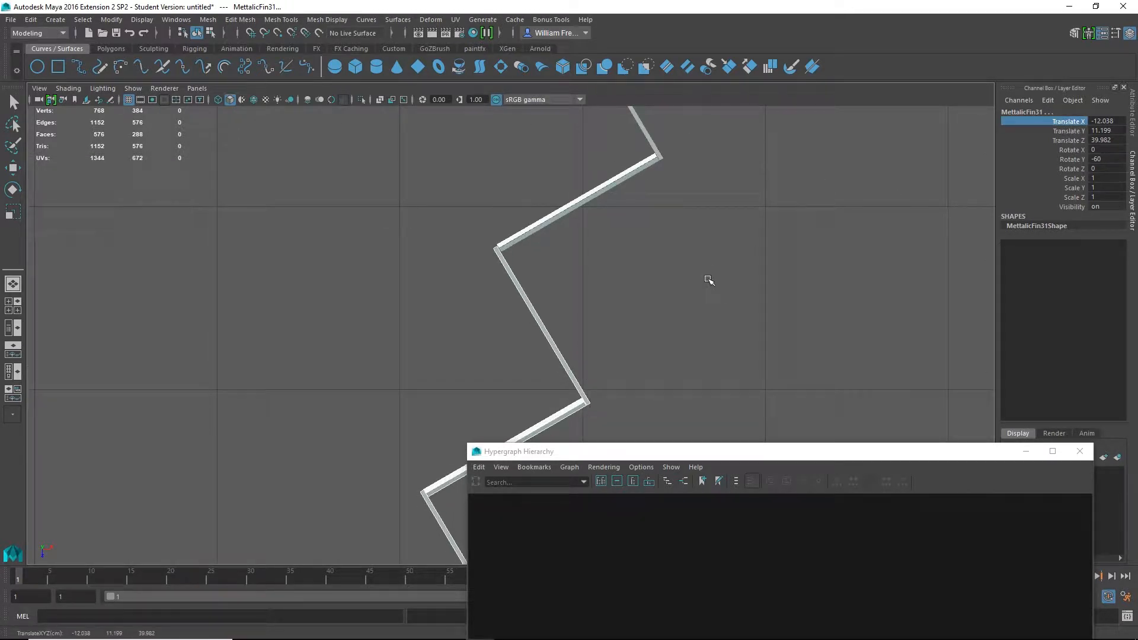
pyautogui.click(1060, 141)
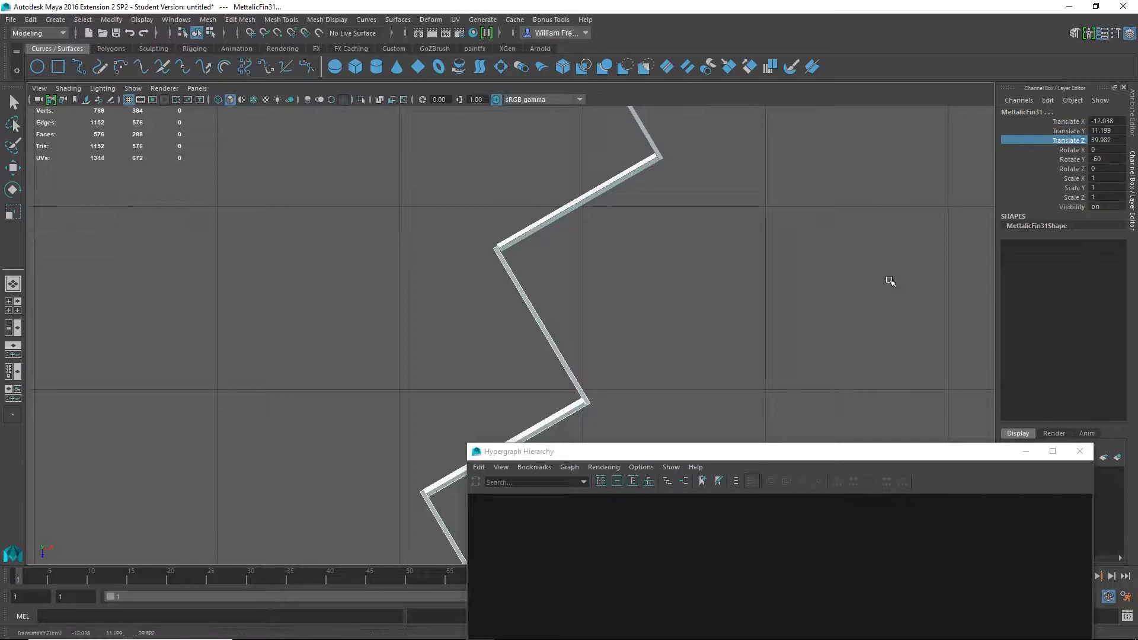
pyautogui.moveTo(883, 281); pyautogui.dragTo(852, 279, button='middle')
pyautogui.scroll(-8, 640, 315)
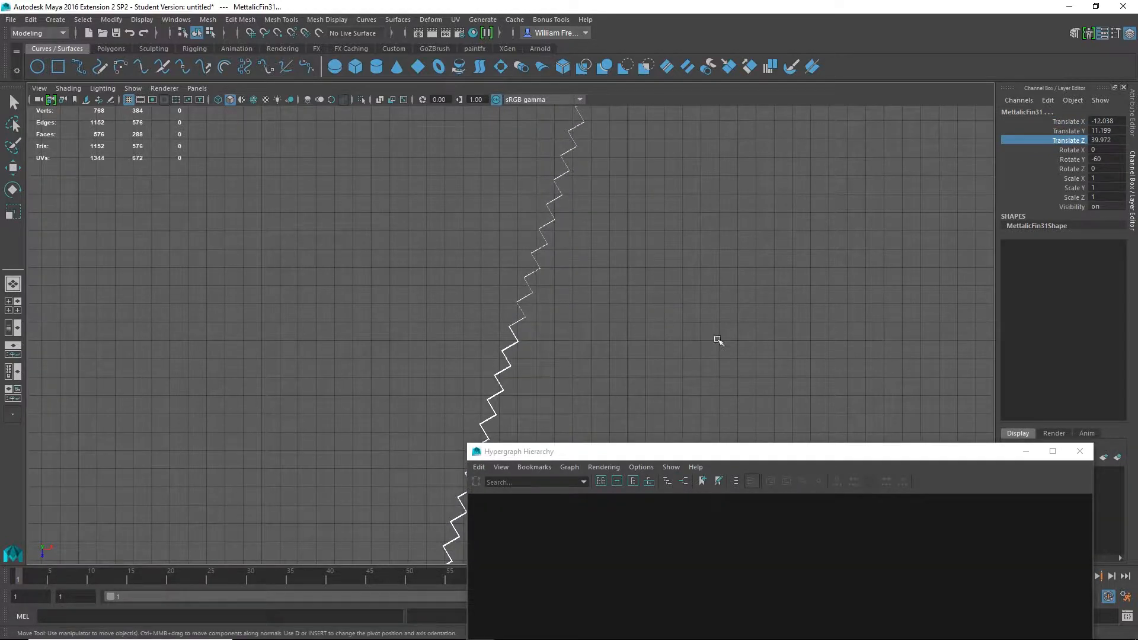
# Select the parent nodes of all thirty-two fin assemblies in the Hypergraph and group them.
pyautogui.moveTo(720, 460); pyautogui.dragTo(884, 188)
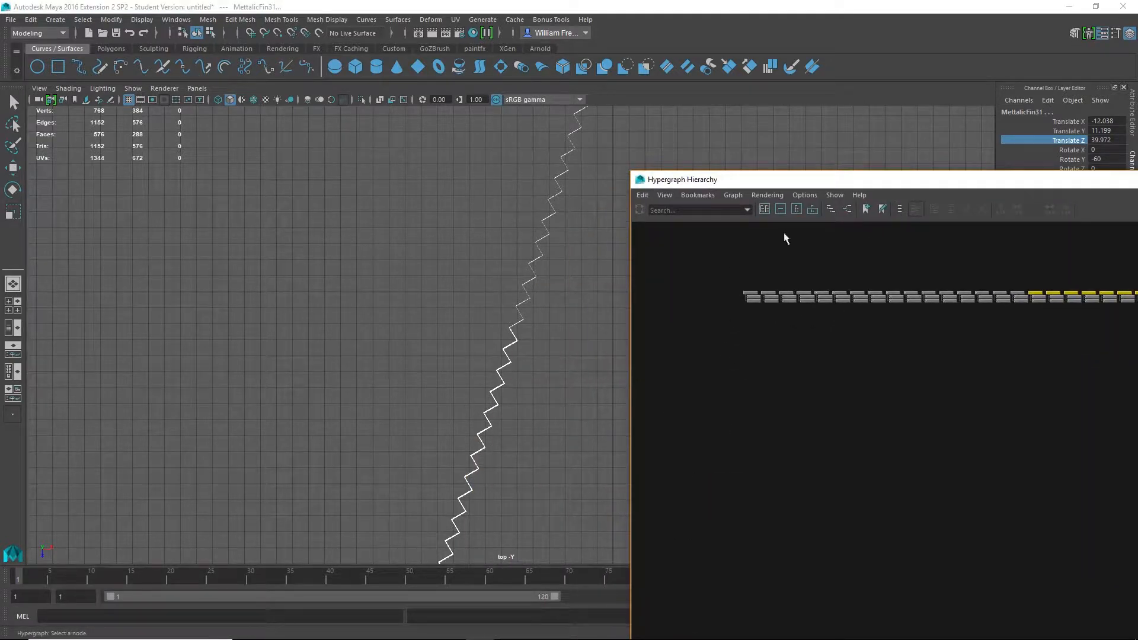
pyautogui.keyDown('alt'); pyautogui.moveTo(785, 235); pyautogui.dragTo(695, 319, button='middle'); pyautogui.keyUp('alt')
pyautogui.moveTo(645, 344); pyautogui.dragTo(1137, 376)
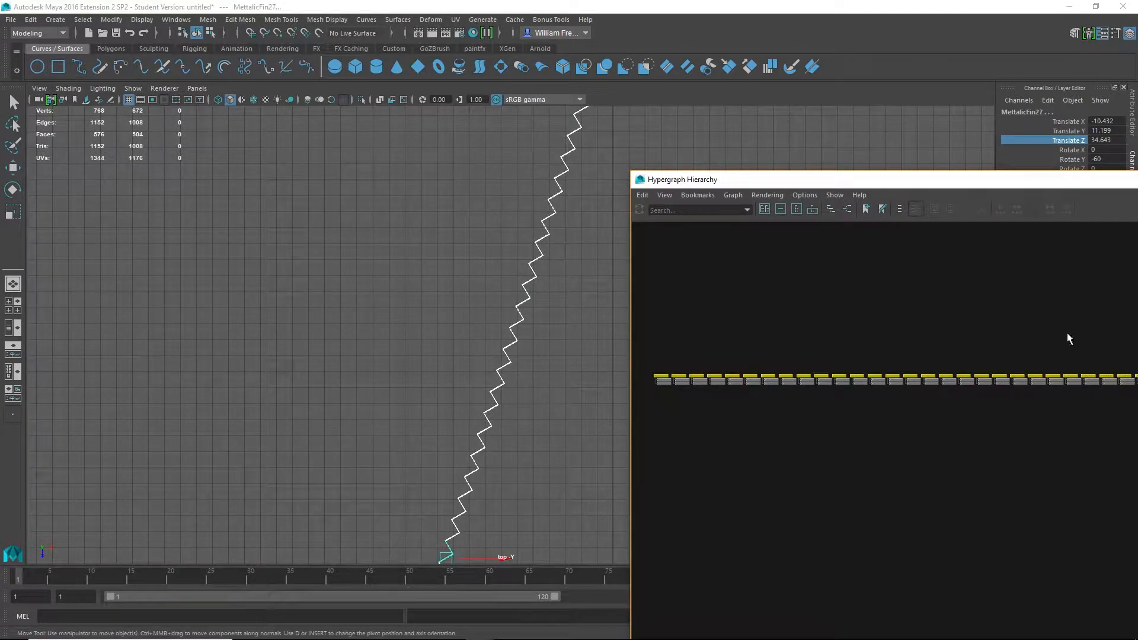
pyautogui.keyDown('alt'); pyautogui.moveTo(1068, 334); pyautogui.dragTo(946, 333, button='middle'); pyautogui.keyUp('alt')
pyautogui.keyDown('alt'); pyautogui.moveTo(1029, 333); pyautogui.dragTo(921, 337, button='right'); pyautogui.keyUp('alt')
pyautogui.moveTo(1065, 384); pyautogui.dragTo(689, 409)
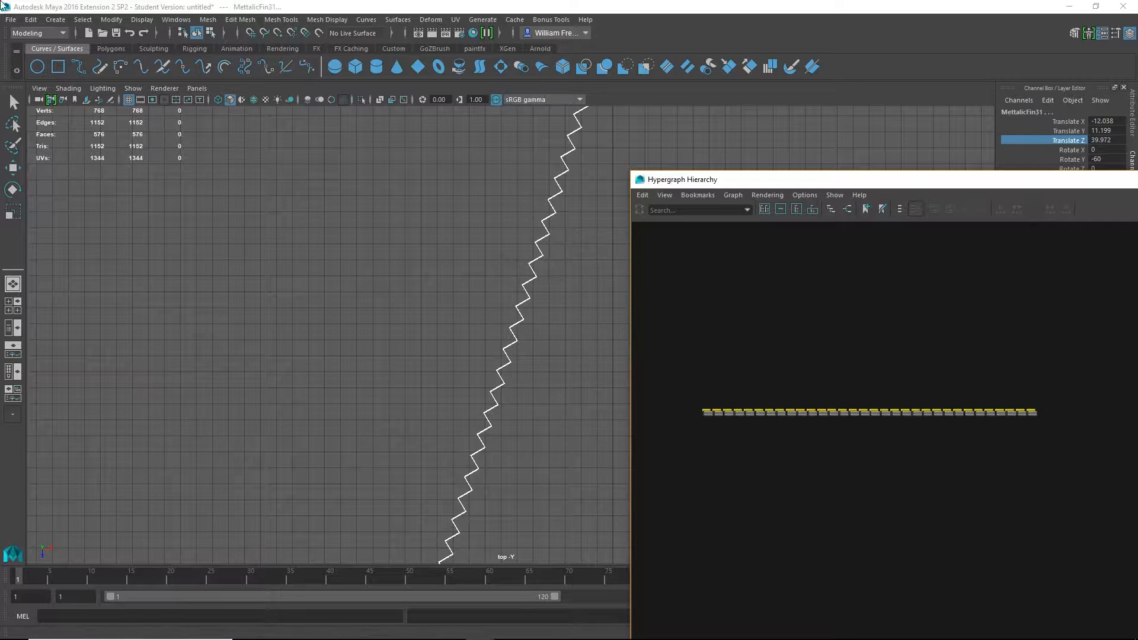
pyautogui.click(30, 19)
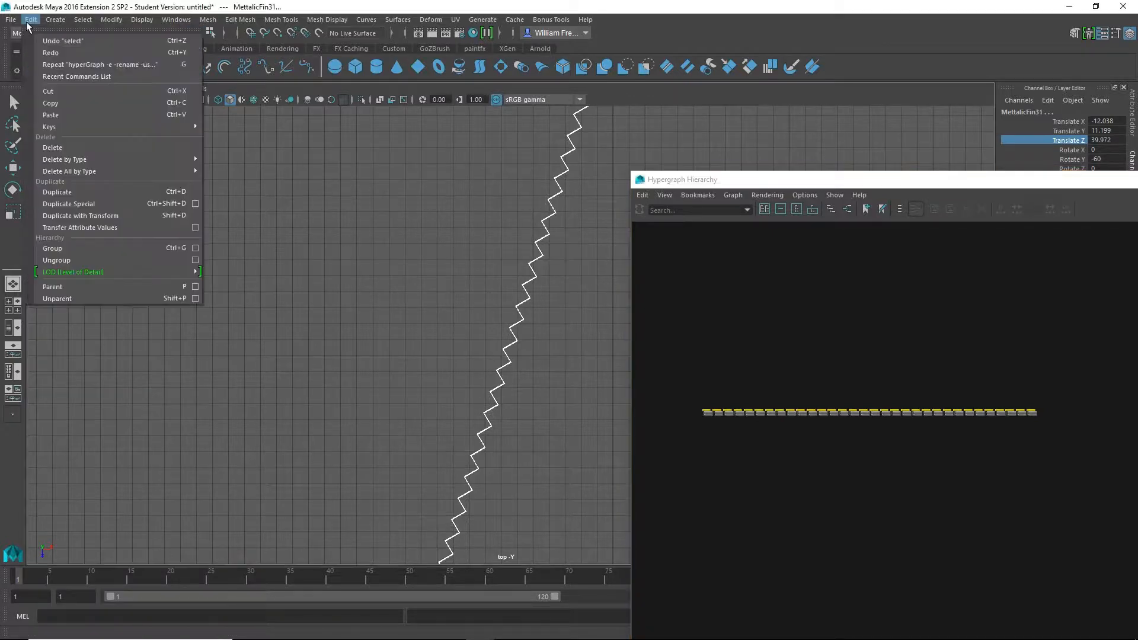
pyautogui.click(60, 249)
# Rename the new group node as finWall in the Hypergraph.
pyautogui.keyDown('alt'); pyautogui.moveTo(762, 388); pyautogui.dragTo(921, 426, button='right'); pyautogui.keyUp('alt')
pyautogui.keyDown('alt'); pyautogui.moveTo(870, 387); pyautogui.dragTo(1095, 392, button='middle'); pyautogui.keyUp('alt')
pyautogui.keyDown('alt'); pyautogui.moveTo(815, 317); pyautogui.dragTo(1051, 391, button='right'); pyautogui.keyUp('alt')
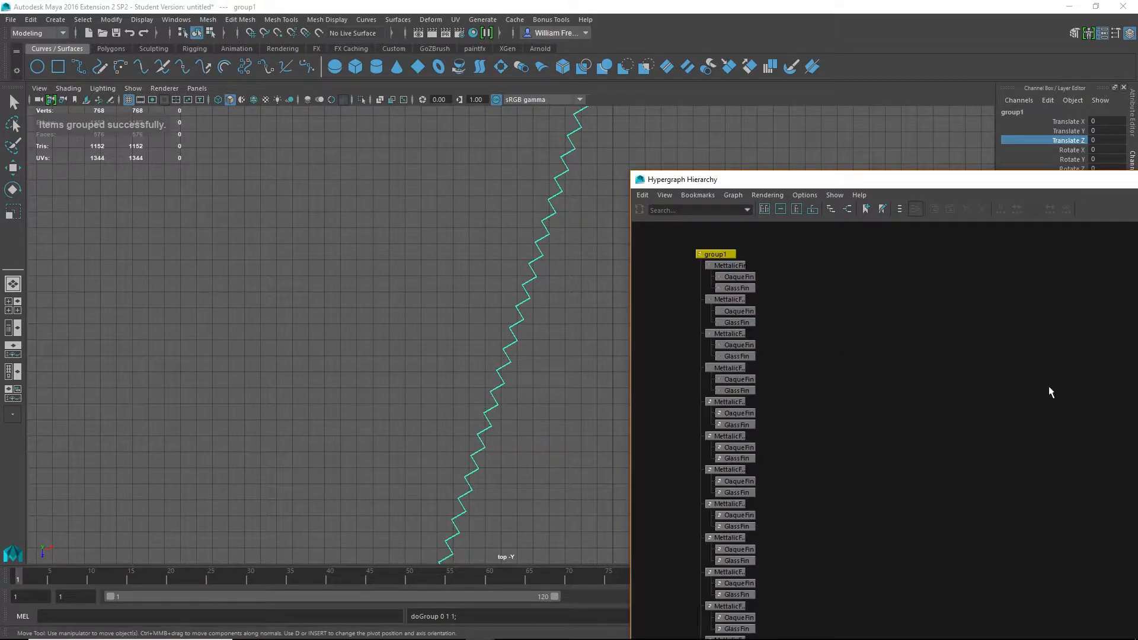
pyautogui.keyDown('alt'); pyautogui.moveTo(879, 288); pyautogui.dragTo(940, 432, button='middle'); pyautogui.keyUp('alt')
pyautogui.keyDown('alt'); pyautogui.moveTo(663, 308); pyautogui.dragTo(794, 372, button='right'); pyautogui.keyUp('alt')
pyautogui.rightClick(697, 364)
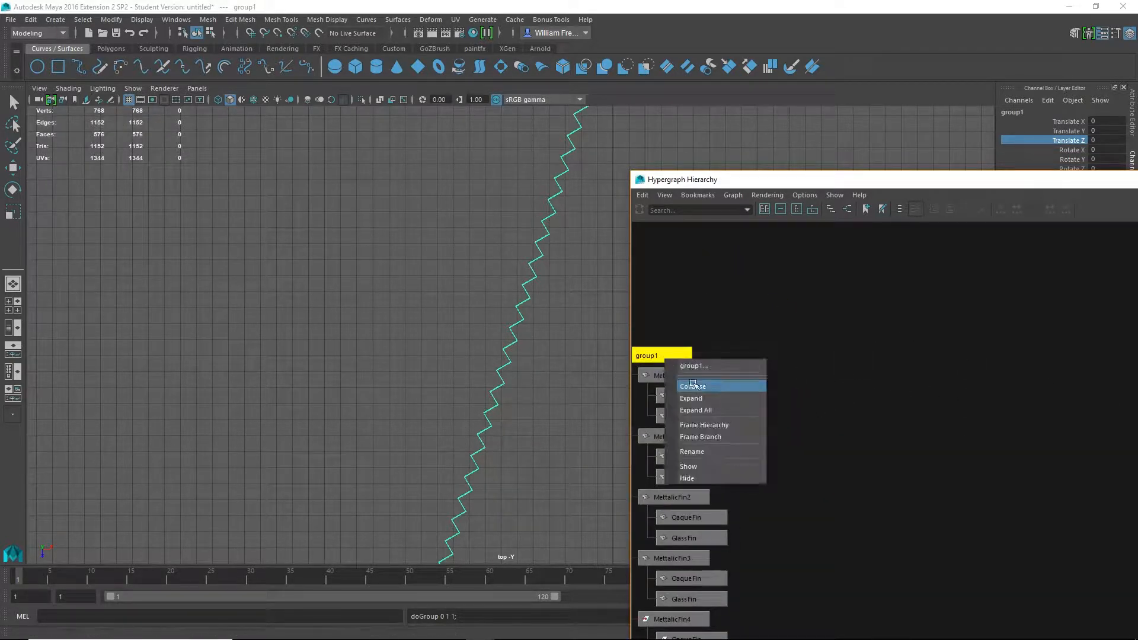
pyautogui.click(708, 452)
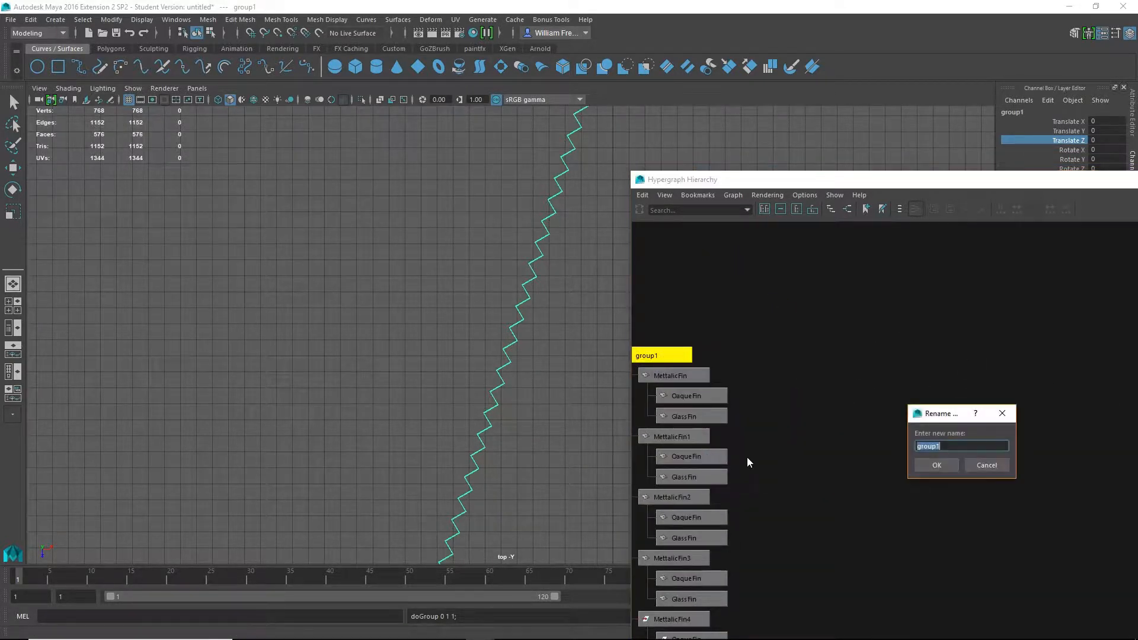
pyautogui.write('finn')
pyautogui.write('all')
pyautogui.press('Return')
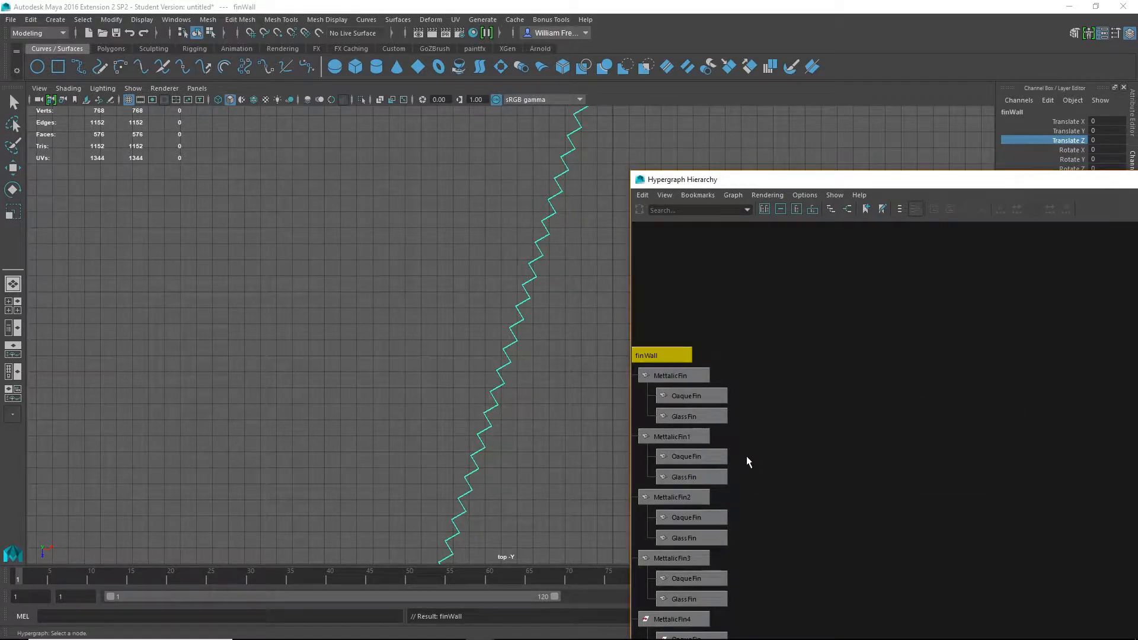
# Close the Hypergraph and return to the perspective view of the complete wall.
pyautogui.moveTo(1053, 176); pyautogui.dragTo(830, 217)
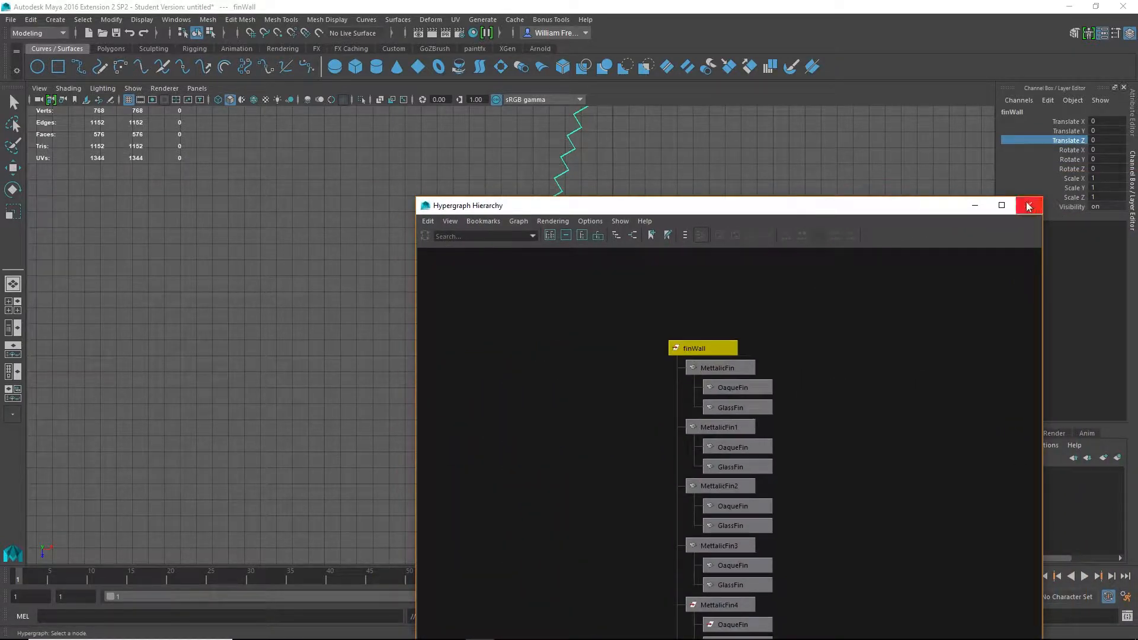
pyautogui.click(1029, 205)
pyautogui.press('space')
pyautogui.press('space')
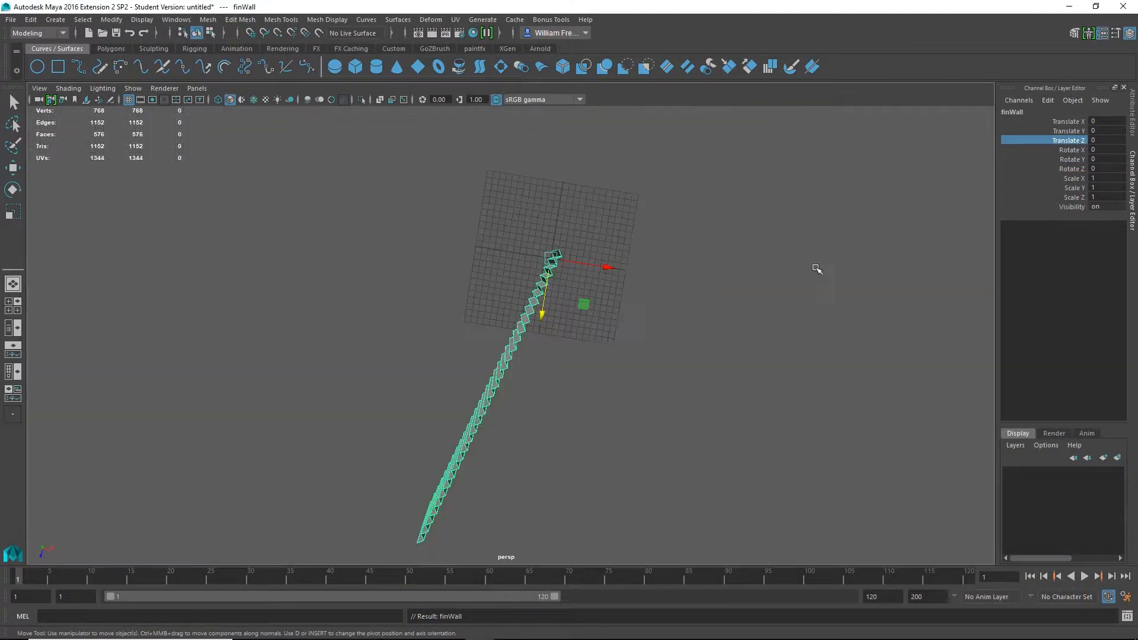
# Center the pivot of the finWall group.
pyautogui.keyDown('alt'); pyautogui.moveTo(818, 269); pyautogui.dragTo(866, 237); pyautogui.keyUp('alt')
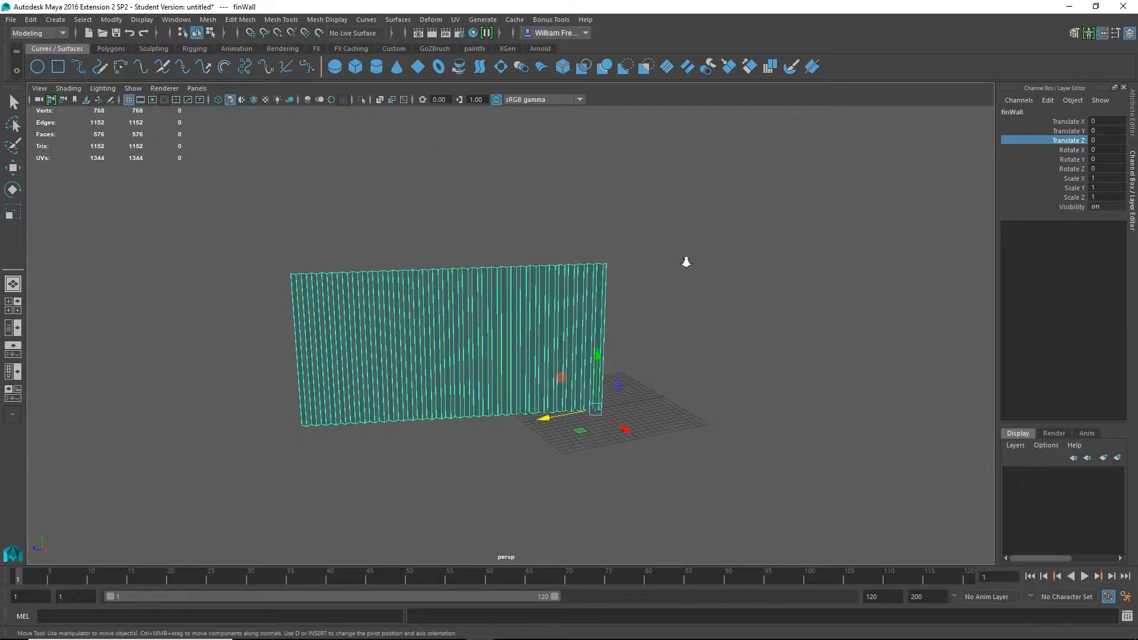
pyautogui.keyDown('alt'); pyautogui.moveTo(686, 259); pyautogui.dragTo(584, 255); pyautogui.keyUp('alt')
pyautogui.keyDown('alt'); pyautogui.moveTo(585, 255); pyautogui.dragTo(847, 362, button='right'); pyautogui.keyUp('alt')
pyautogui.keyDown('alt'); pyautogui.moveTo(703, 335); pyautogui.dragTo(696, 476); pyautogui.keyUp('alt')
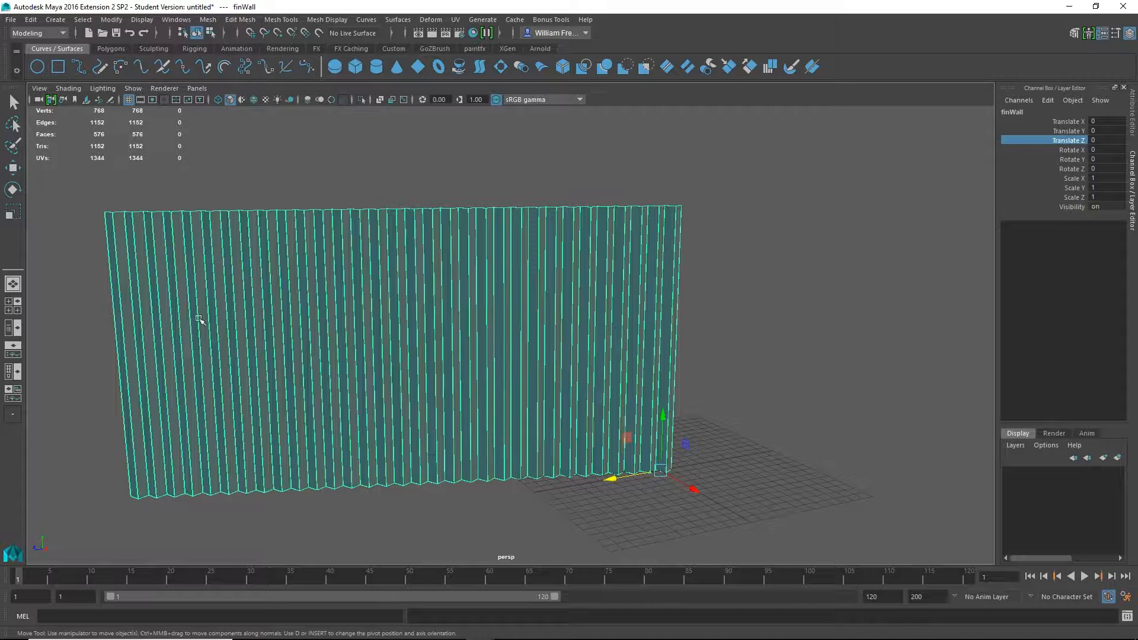
pyautogui.click(111, 20)
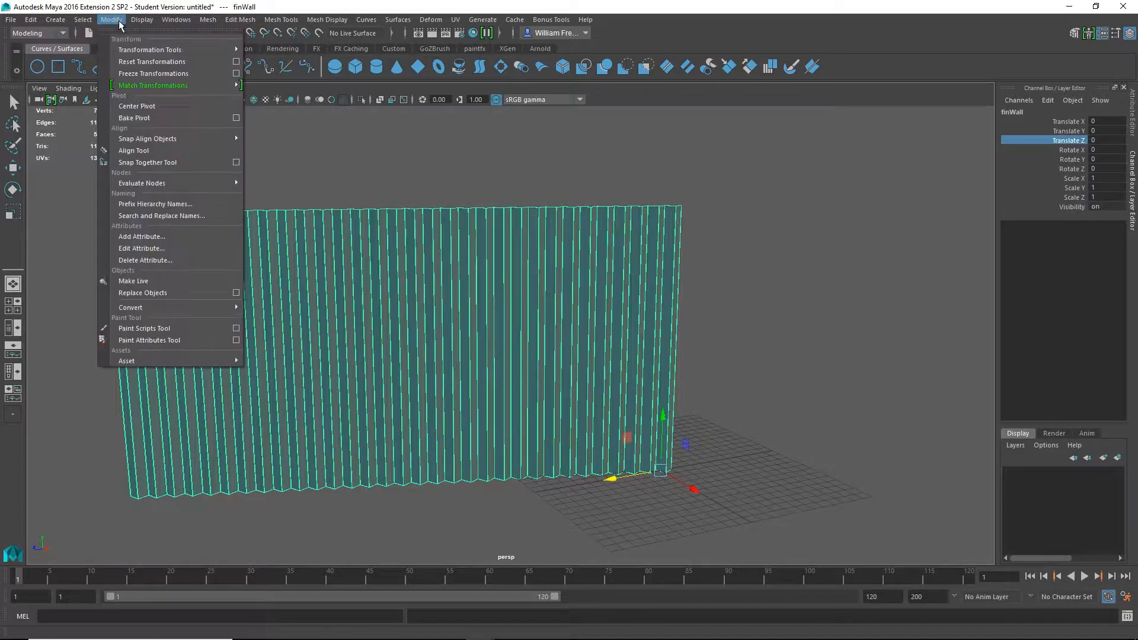
pyautogui.click(138, 107)
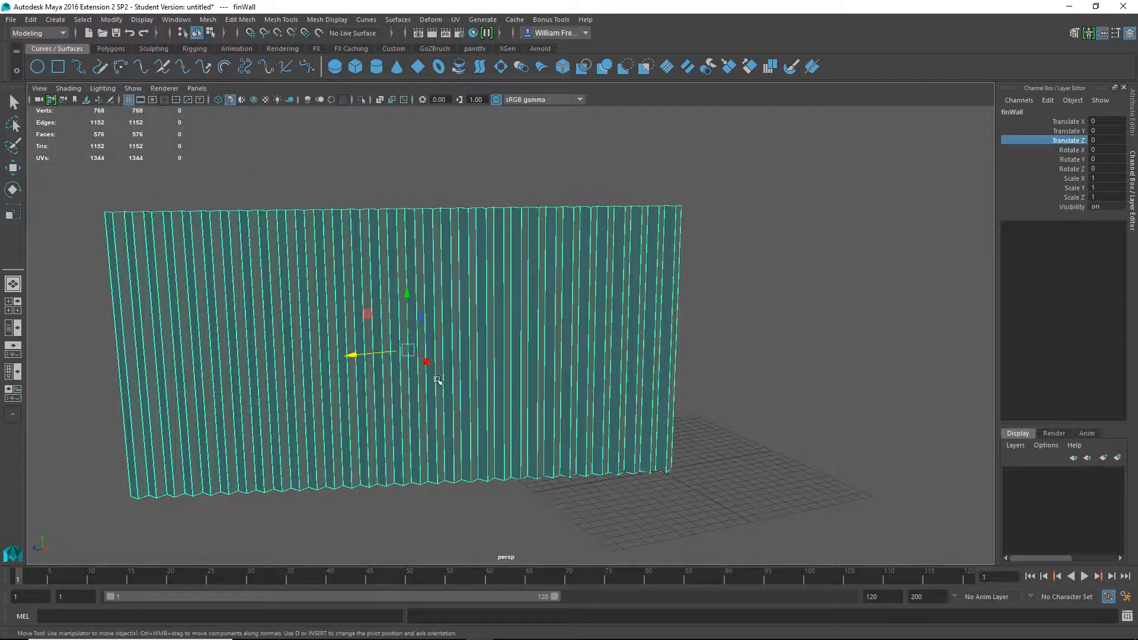
# Enable pivot editing and point snapping, and snap the finWall pivot to the top outer corner of the fin nearest the grid.
pyautogui.keyDown('alt'); pyautogui.moveTo(529, 295); pyautogui.dragTo(562, 282); pyautogui.keyUp('alt')
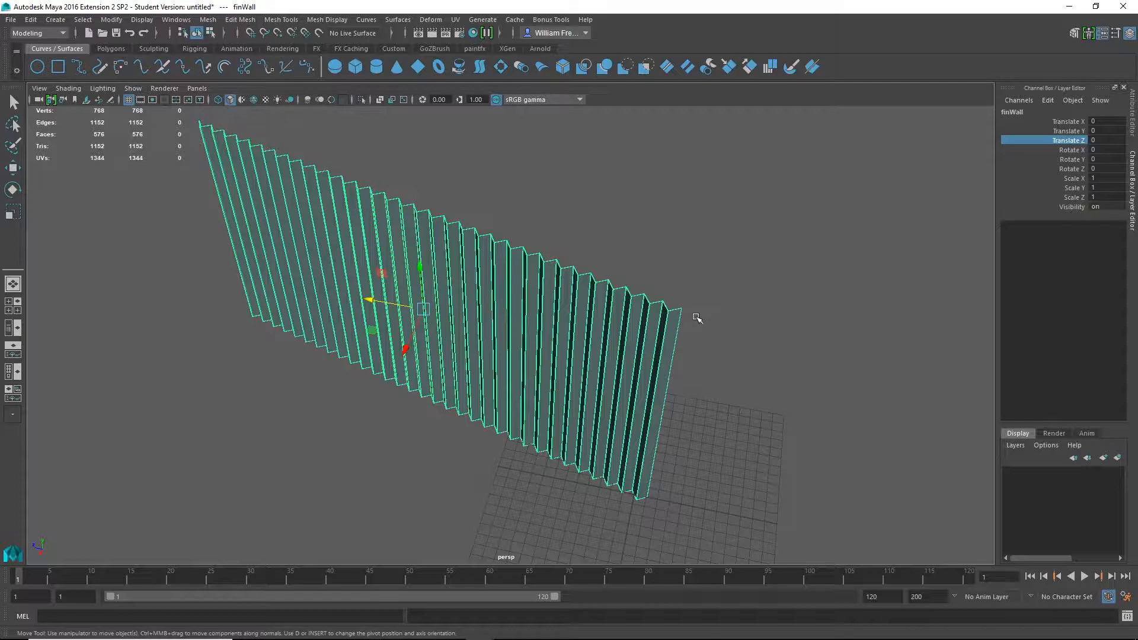
pyautogui.keyDown('alt'); pyautogui.moveTo(504, 335); pyautogui.dragTo(367, 311); pyautogui.keyUp('alt')
pyautogui.keyDown('alt'); pyautogui.moveTo(367, 311); pyautogui.dragTo(569, 373, button='right'); pyautogui.keyUp('alt')
pyautogui.keyDown('alt'); pyautogui.moveTo(560, 291); pyautogui.dragTo(543, 329); pyautogui.keyUp('alt')
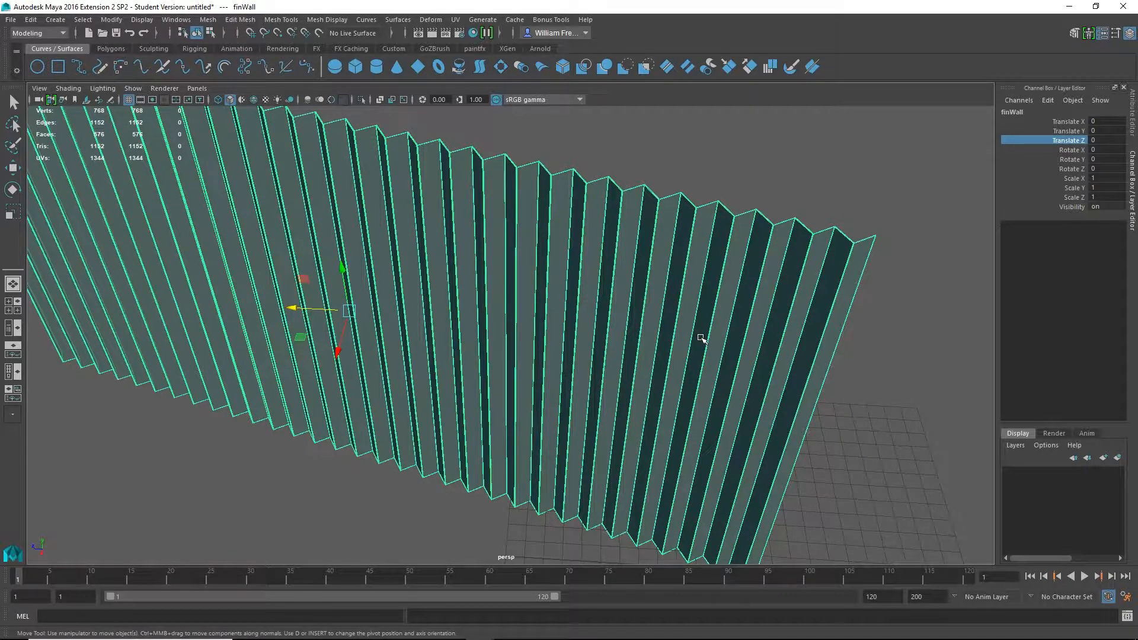
pyautogui.press('d')
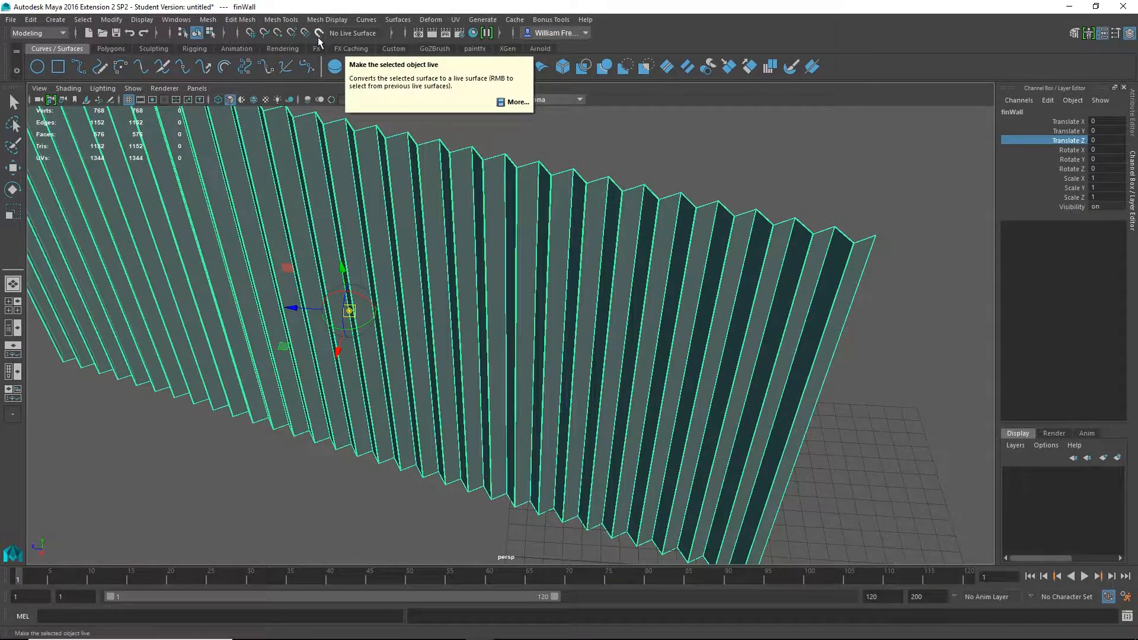
pyautogui.click(278, 33)
pyautogui.moveTo(349, 311); pyautogui.dragTo(879, 249)
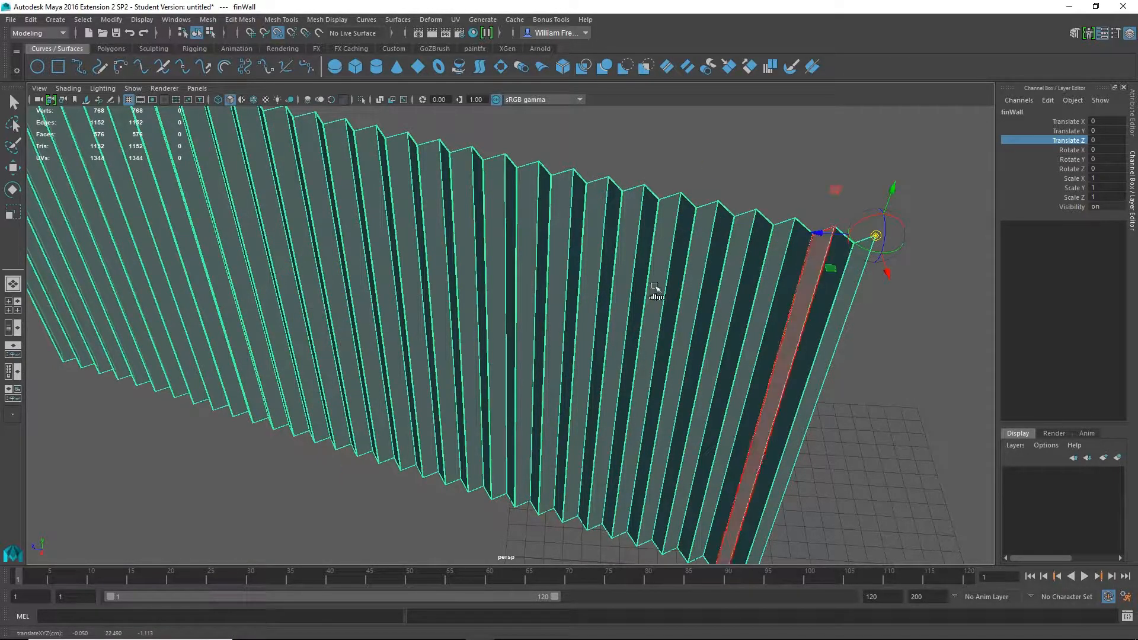
# Snap the finWall pivot to the top outer corner at the wall's far end from the grid and leave pivot editing.
pyautogui.keyDown('alt'); pyautogui.moveTo(655, 292); pyautogui.dragTo(211, 497); pyautogui.keyUp('alt')
pyautogui.keyDown('alt'); pyautogui.moveTo(295, 414); pyautogui.dragTo(326, 371, button='right'); pyautogui.keyUp('alt')
pyautogui.keyDown('alt'); pyautogui.moveTo(178, 362); pyautogui.dragTo(373, 185, button='middle'); pyautogui.keyUp('alt')
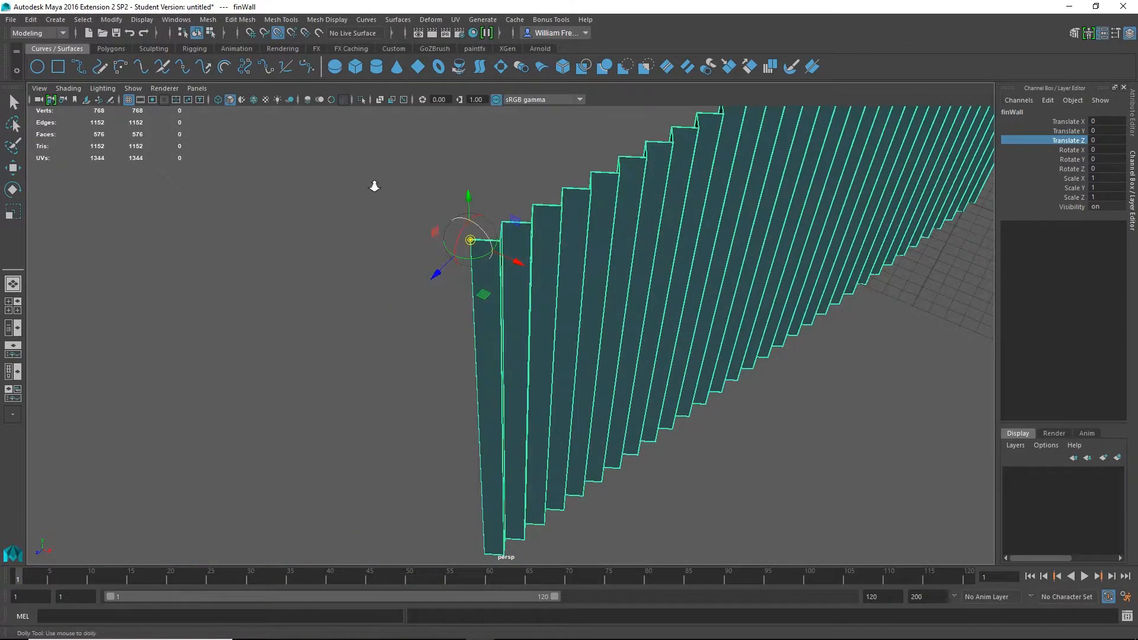
pyautogui.keyDown('alt'); pyautogui.moveTo(373, 185); pyautogui.dragTo(511, 260, button='right'); pyautogui.keyUp('alt')
pyautogui.moveTo(511, 261)
pyautogui.keyDown('alt'); pyautogui.mouseDown()
pyautogui.moveTo(528, 277)
pyautogui.moveTo(513, 269)
pyautogui.mouseUp(); pyautogui.keyUp('alt')
pyautogui.keyDown('alt'); pyautogui.moveTo(375, 253); pyautogui.dragTo(422, 279, button='right'); pyautogui.keyUp('alt')
pyautogui.keyDown('alt'); pyautogui.moveTo(368, 301); pyautogui.dragTo(393, 300, button='middle'); pyautogui.keyUp('alt')
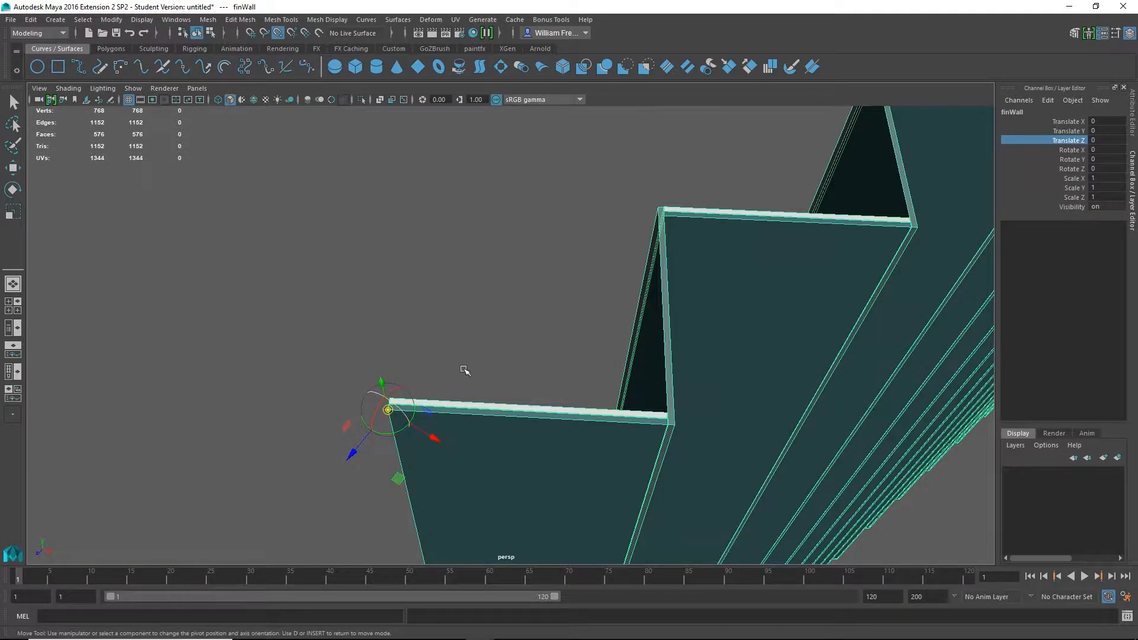
pyautogui.keyDown('alt'); pyautogui.moveTo(465, 371); pyautogui.dragTo(440, 373); pyautogui.keyUp('alt')
pyautogui.moveTo(336, 480); pyautogui.dragTo(344, 469)
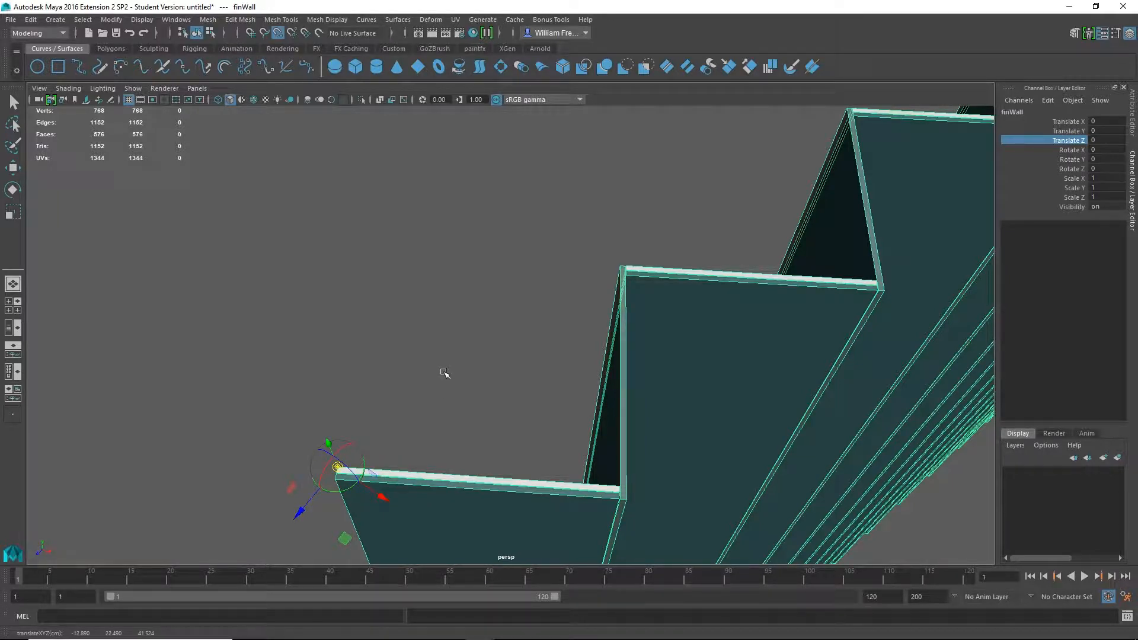
pyautogui.press('Insert')
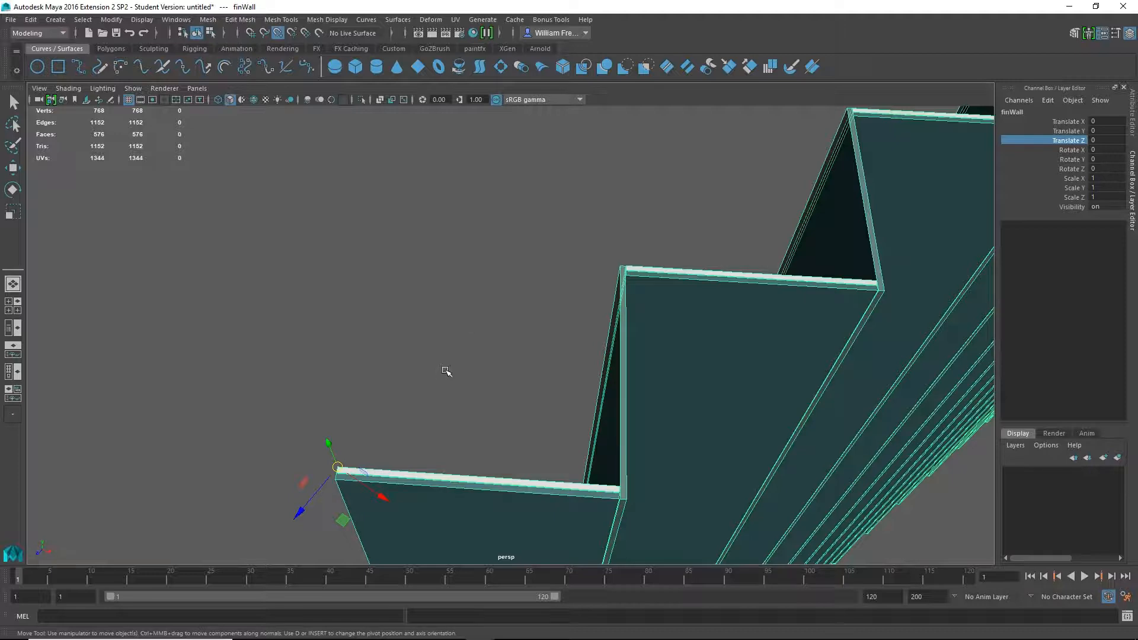
# Turn off point snapping, duplicate the finWall group and move the copy along Z to about -35.
pyautogui.click(276, 33)
pyautogui.keyDown('alt'); pyautogui.moveTo(527, 298); pyautogui.dragTo(470, 274, button='right'); pyautogui.keyUp('alt')
pyautogui.keyDown('alt'); pyautogui.moveTo(470, 275); pyautogui.dragTo(492, 262); pyautogui.keyUp('alt')
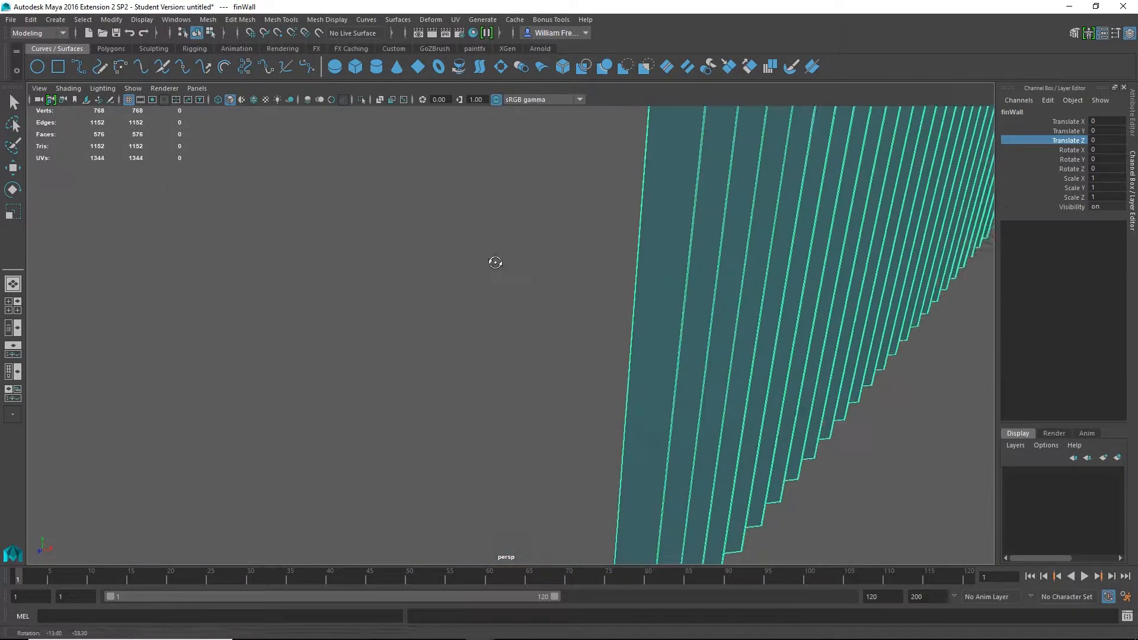
pyautogui.keyDown('alt'); pyautogui.moveTo(493, 261); pyautogui.dragTo(514, 304, button='right'); pyautogui.keyUp('alt')
pyautogui.keyDown('alt'); pyautogui.moveTo(514, 304); pyautogui.dragTo(511, 332); pyautogui.keyUp('alt')
pyautogui.keyDown('alt'); pyautogui.moveTo(580, 262); pyautogui.dragTo(543, 338, button='middle'); pyautogui.keyUp('alt')
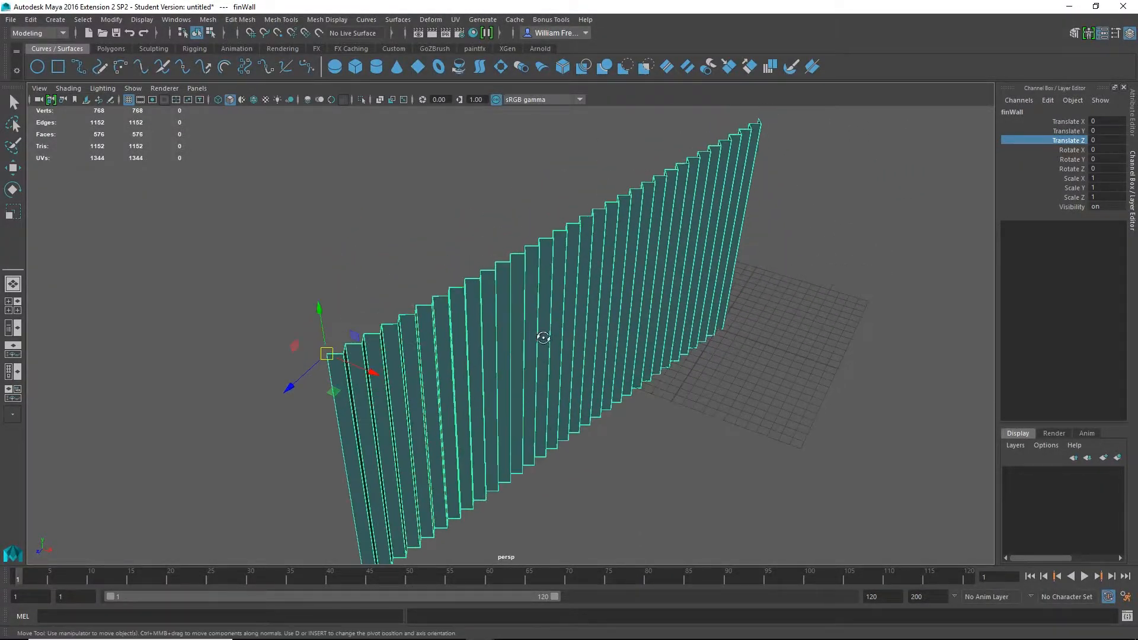
pyautogui.keyDown('alt'); pyautogui.moveTo(543, 338); pyautogui.dragTo(523, 343); pyautogui.keyUp('alt')
pyautogui.hotkey('ctrl', 'd')
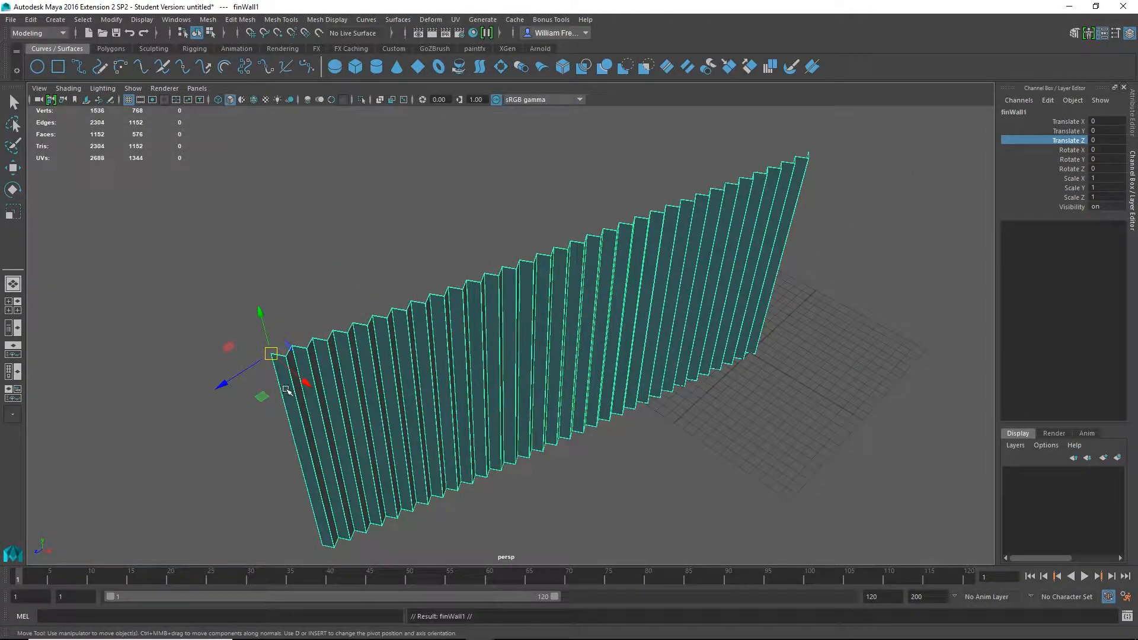
pyautogui.moveTo(219, 387); pyautogui.dragTo(590, 145)
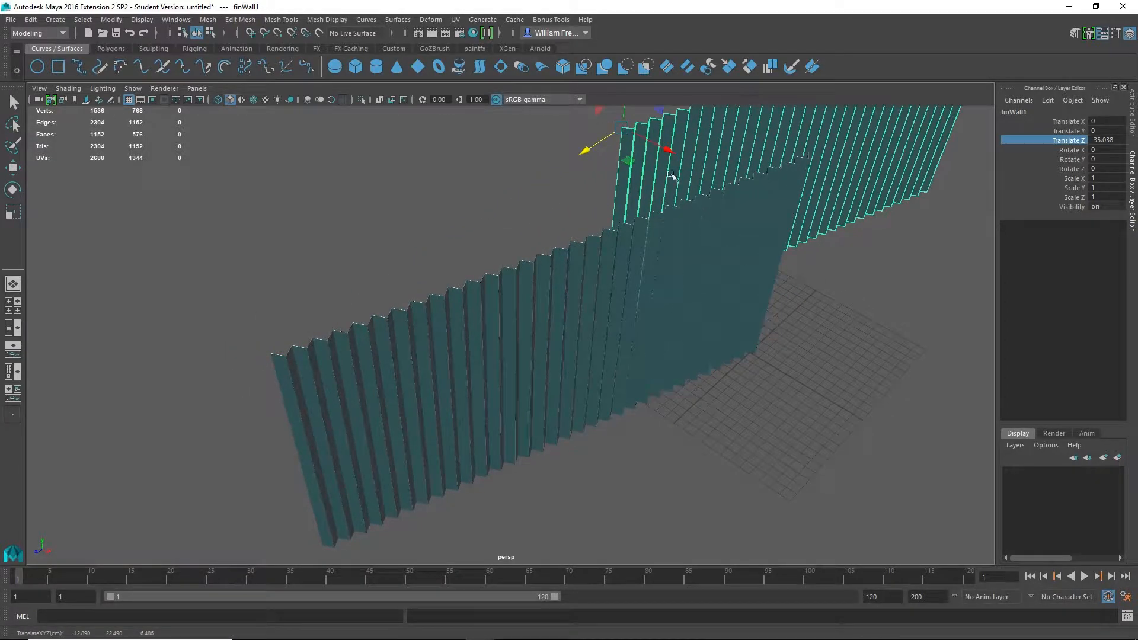
# Rotate the wall copy about Y to about 106.3 degrees, lining it up with the horizontal grid lines in the top view.
pyautogui.scroll(3, 593, 258)
pyautogui.keyDown('alt'); pyautogui.moveTo(592, 258); pyautogui.dragTo(575, 287); pyautogui.keyUp('alt')
pyautogui.press('e')
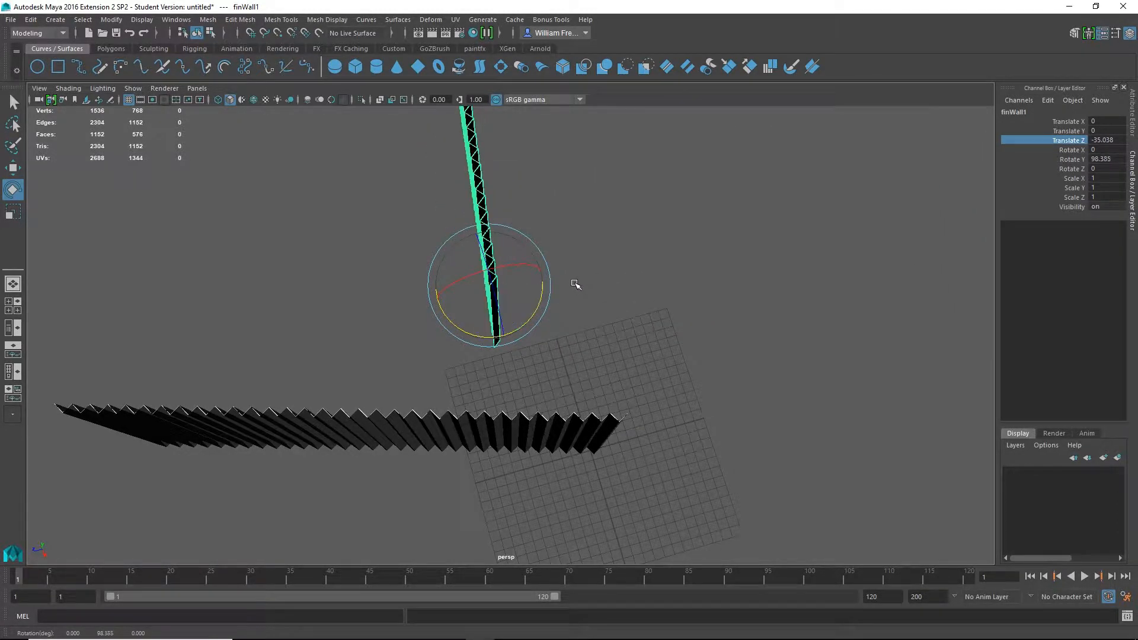
pyautogui.press('space')
pyautogui.press('f')
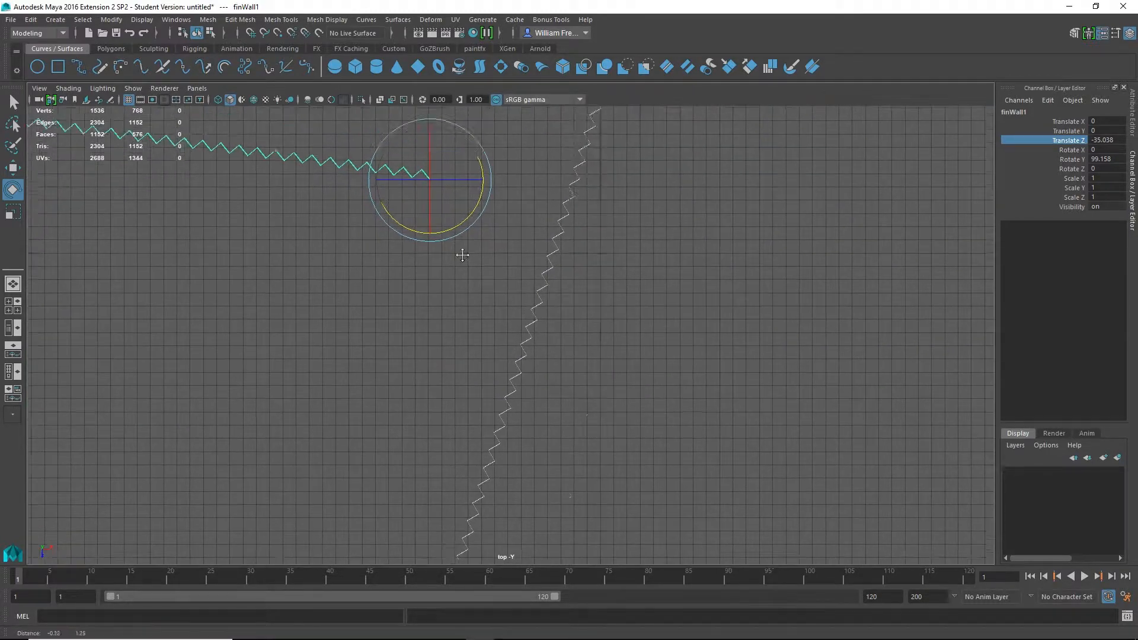
pyautogui.moveTo(516, 305); pyautogui.dragTo(870, 9)
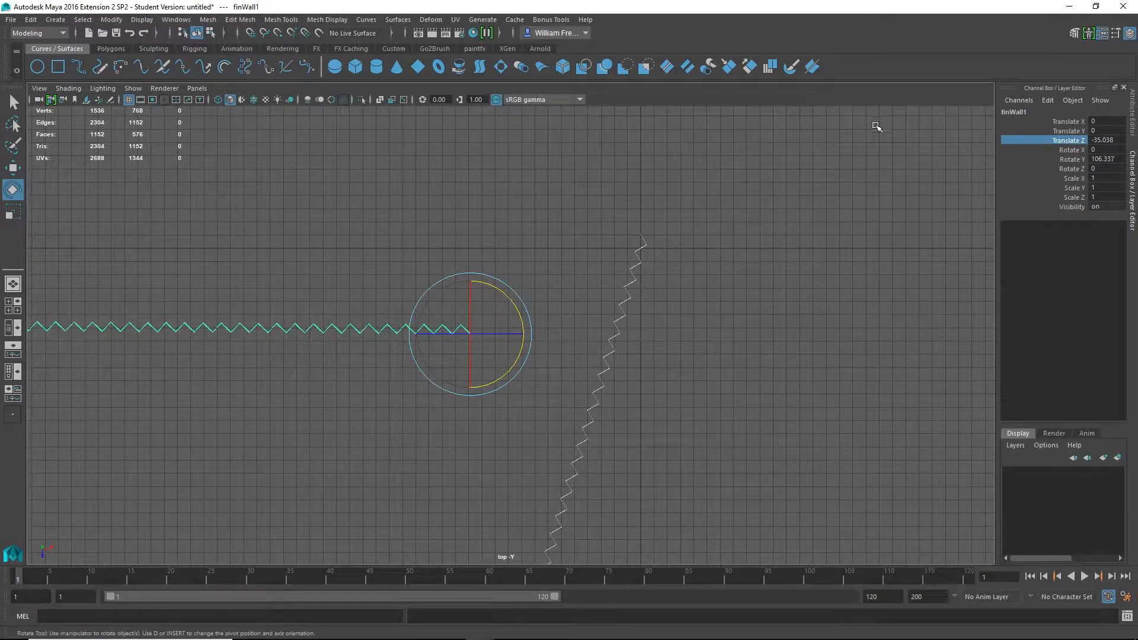
# Nudge the wall copy to about X -0.14, Z -35.5 and fine-tune its Y rotation to about 106.8 degrees against the grid.
pyautogui.press('w')
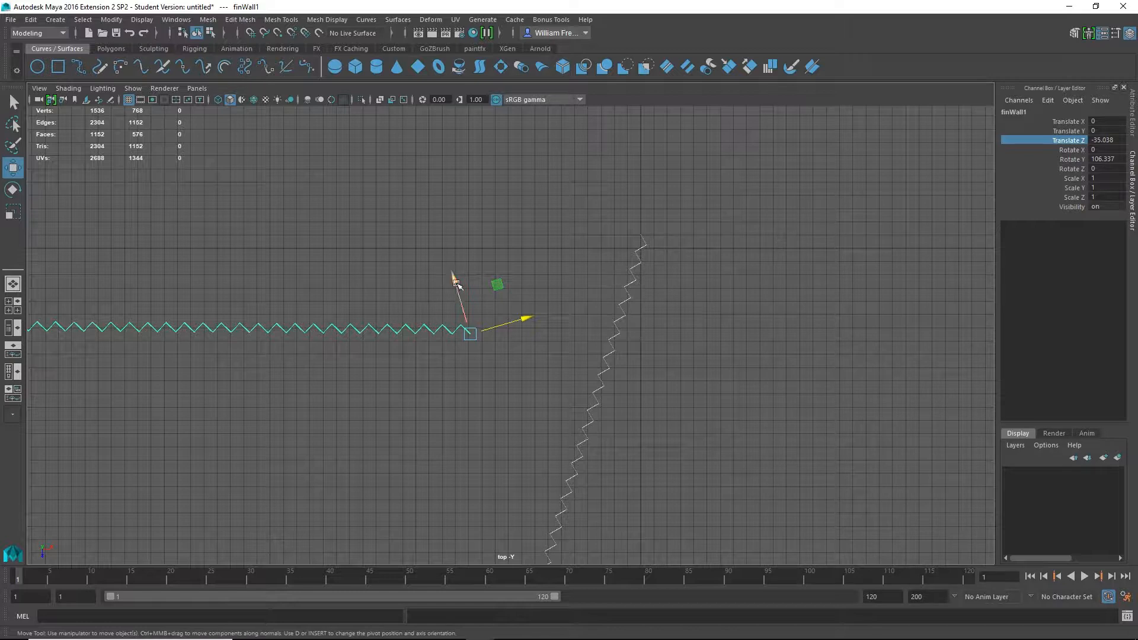
pyautogui.moveTo(454, 281); pyautogui.dragTo(460, 271)
pyautogui.keyDown('alt'); pyautogui.moveTo(309, 268); pyautogui.dragTo(601, 244, button='middle'); pyautogui.keyUp('alt')
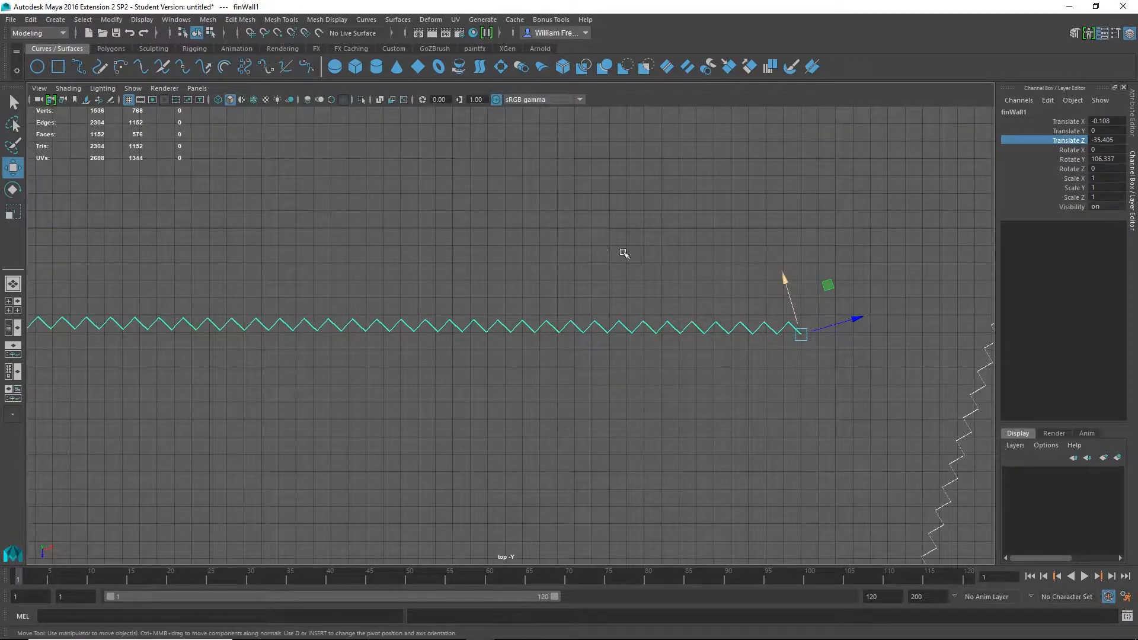
pyautogui.moveTo(787, 278); pyautogui.dragTo(786, 270)
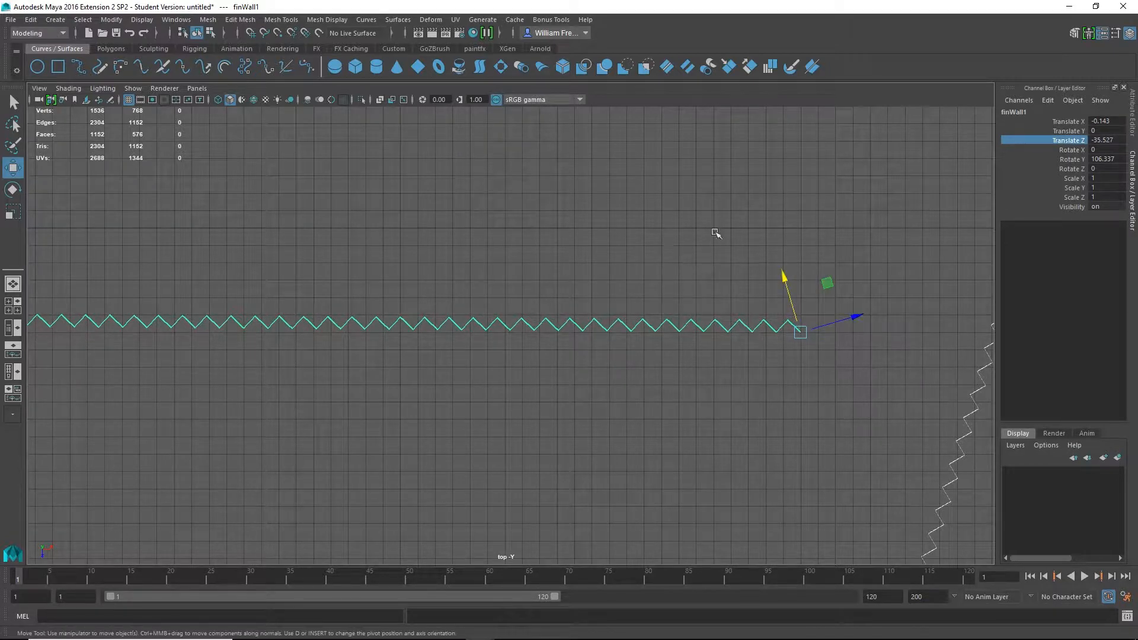
pyautogui.press('e')
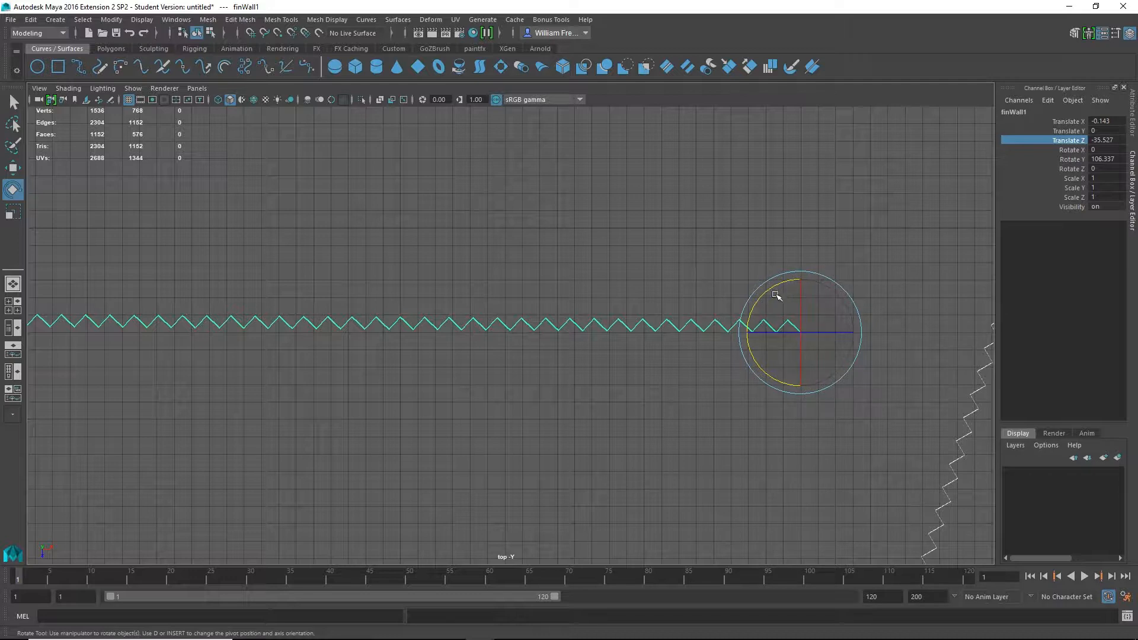
pyautogui.moveTo(769, 291); pyautogui.dragTo(541, 4)
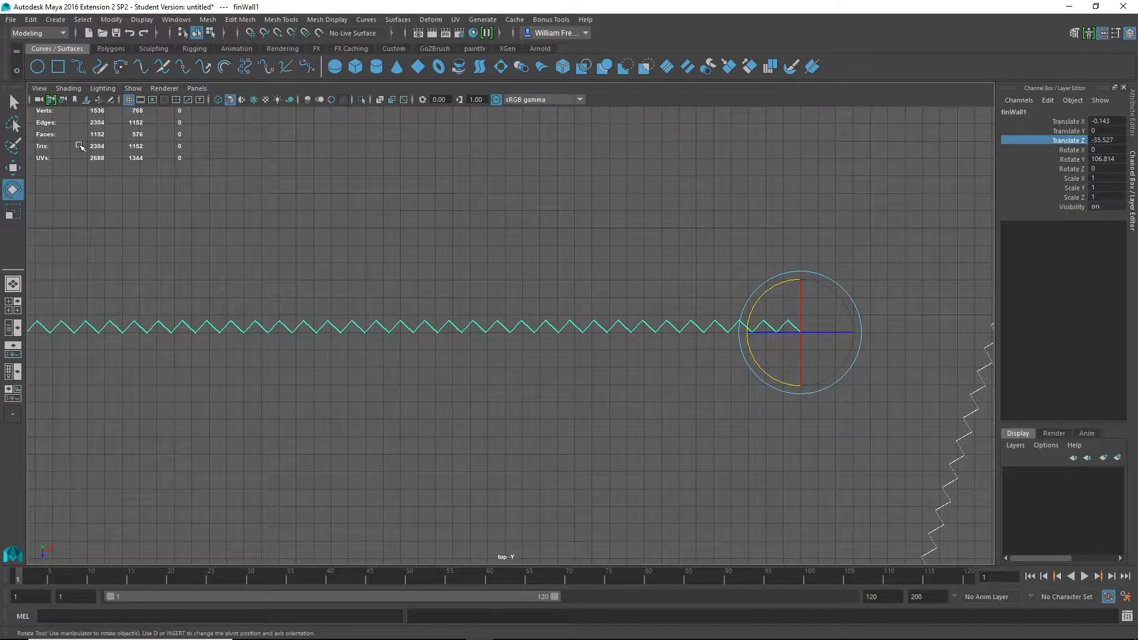
pyautogui.press('q')
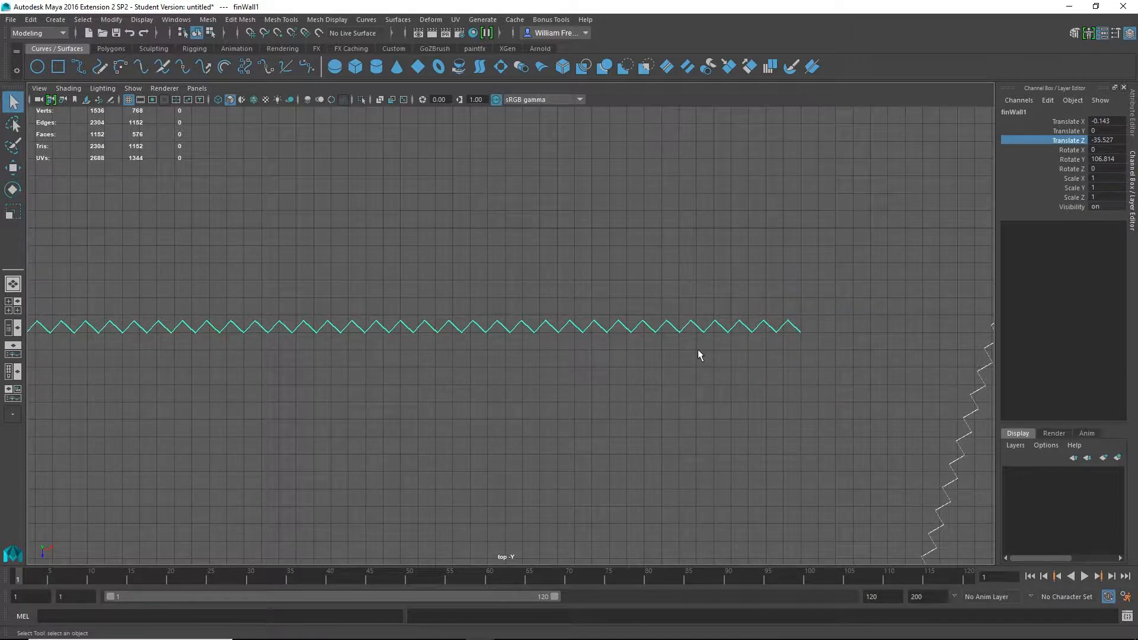
# Move the wall copy close to the original wall's end in the top view, to about X 12.6, Z -42.9.
pyautogui.keyDown('alt'); pyautogui.moveTo(815, 357); pyautogui.dragTo(665, 435, button='middle'); pyautogui.keyUp('alt')
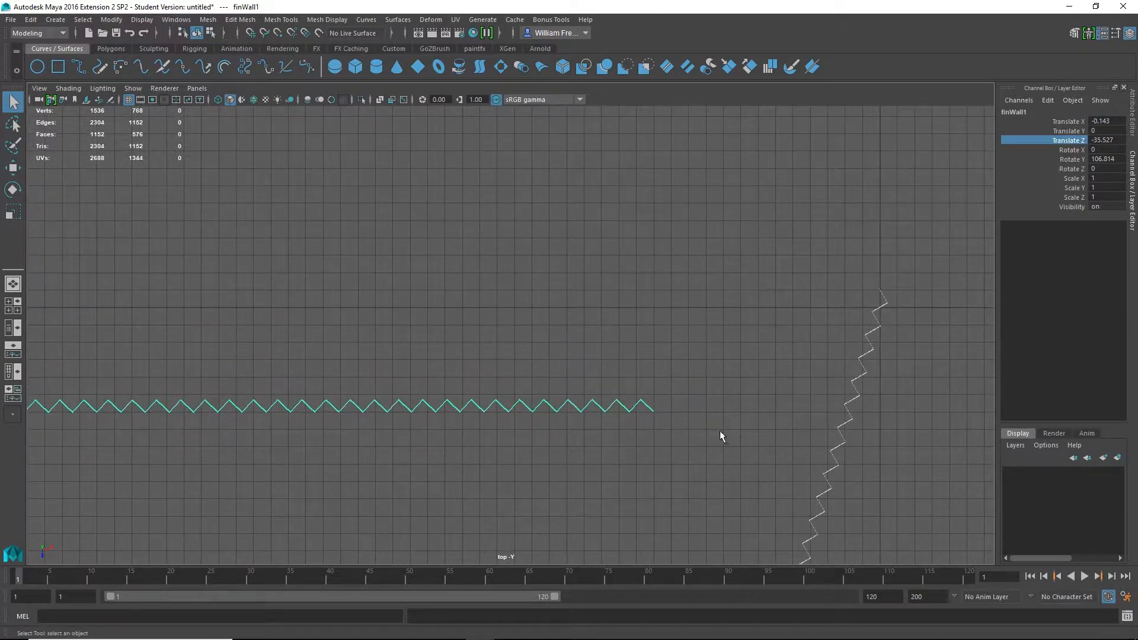
pyautogui.keyDown('alt'); pyautogui.moveTo(719, 430); pyautogui.dragTo(219, 384, button='right'); pyautogui.keyUp('alt')
pyautogui.press('w')
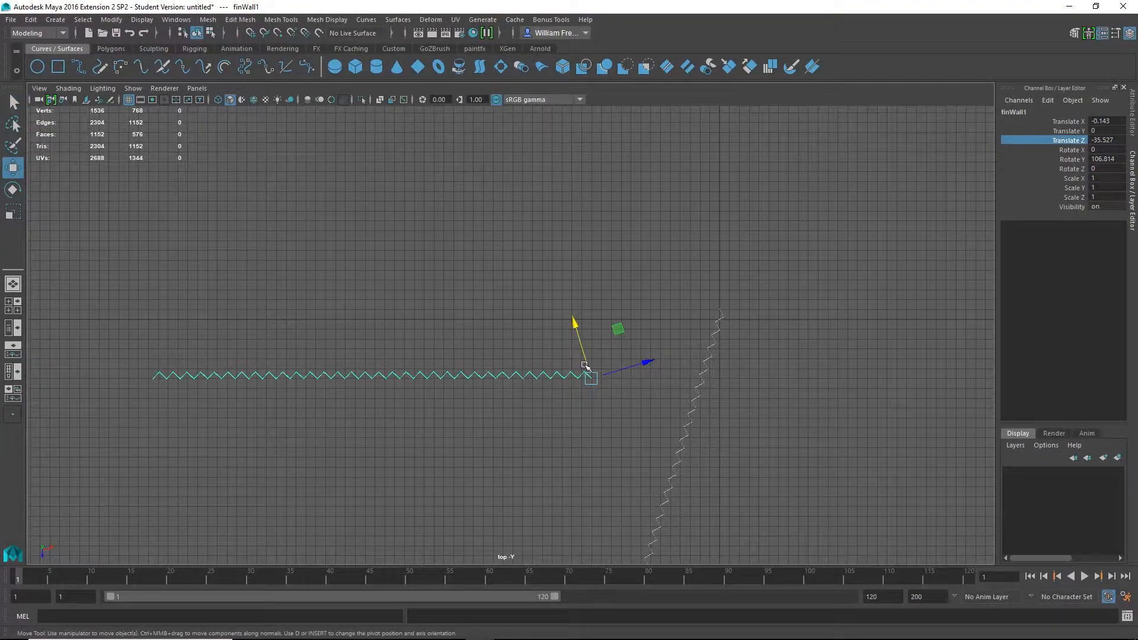
pyautogui.moveTo(648, 363); pyautogui.dragTo(700, 253)
pyautogui.keyDown('alt'); pyautogui.moveTo(699, 254); pyautogui.dragTo(990, 432, button='right'); pyautogui.keyUp('alt')
pyautogui.keyDown('alt'); pyautogui.moveTo(800, 413); pyautogui.dragTo(700, 335, button='middle'); pyautogui.keyUp('alt')
pyautogui.keyDown('alt'); pyautogui.moveTo(492, 281); pyautogui.dragTo(694, 371, button='right'); pyautogui.keyUp('alt')
pyautogui.keyDown('alt'); pyautogui.moveTo(694, 371); pyautogui.dragTo(600, 369, button='middle'); pyautogui.keyUp('alt')
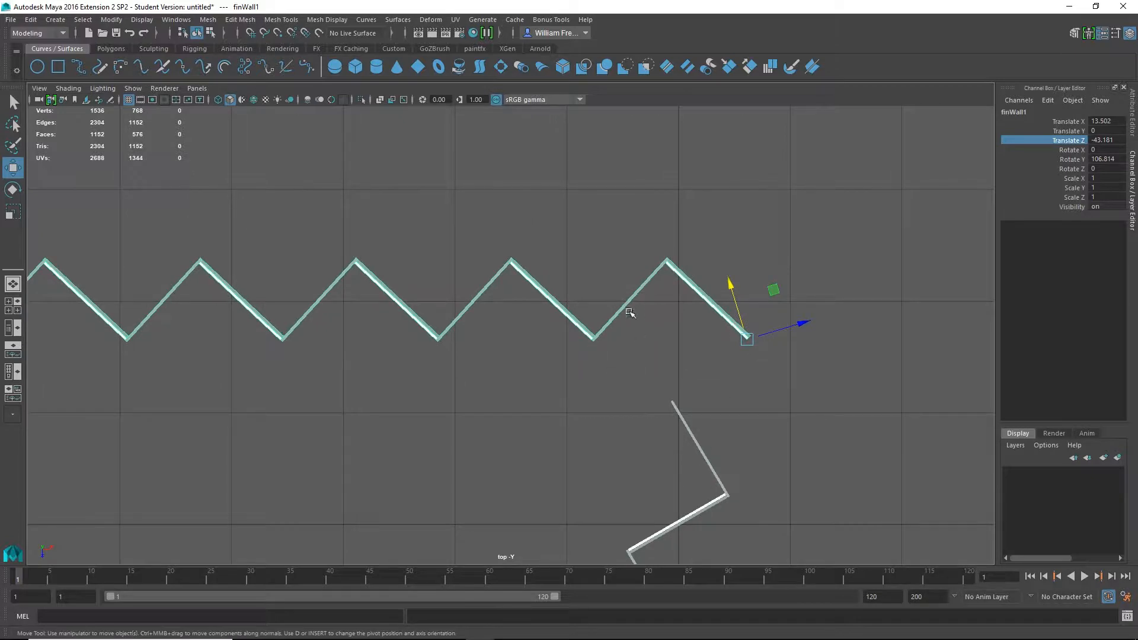
pyautogui.moveTo(806, 322); pyautogui.dragTo(702, 399)
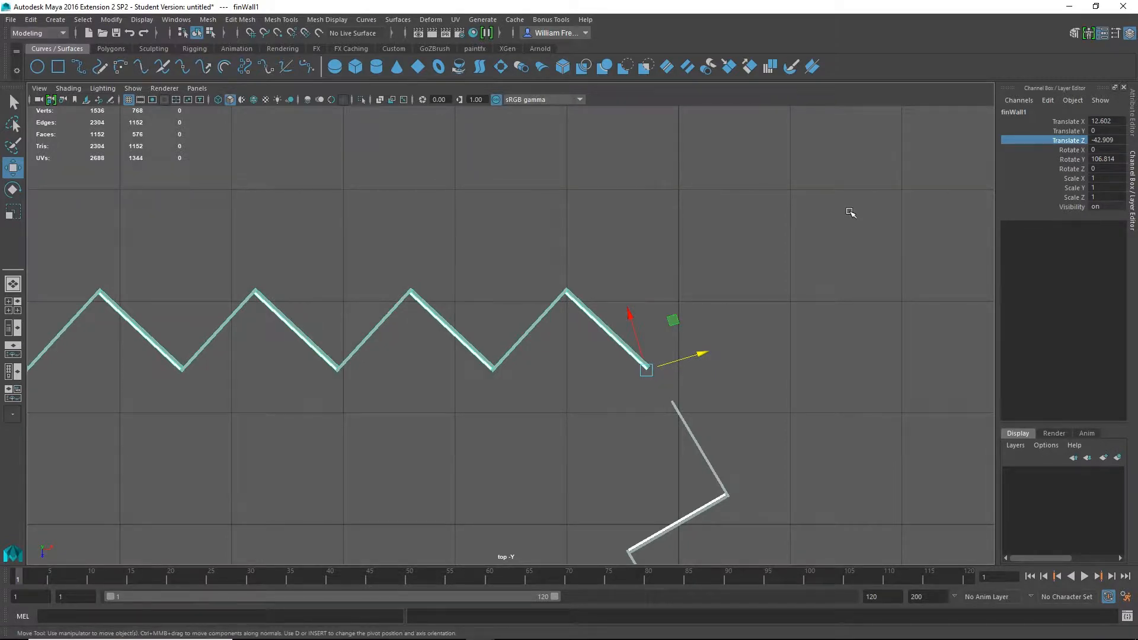
# Enable point snapping and snap the wall copy's pivot corner onto the end corner of the original wall.
pyautogui.click(278, 34)
pyautogui.moveTo(646, 371)
pyautogui.mouseDown()
pyautogui.moveTo(666, 384)
pyautogui.moveTo(657, 390)
pyautogui.mouseUp()
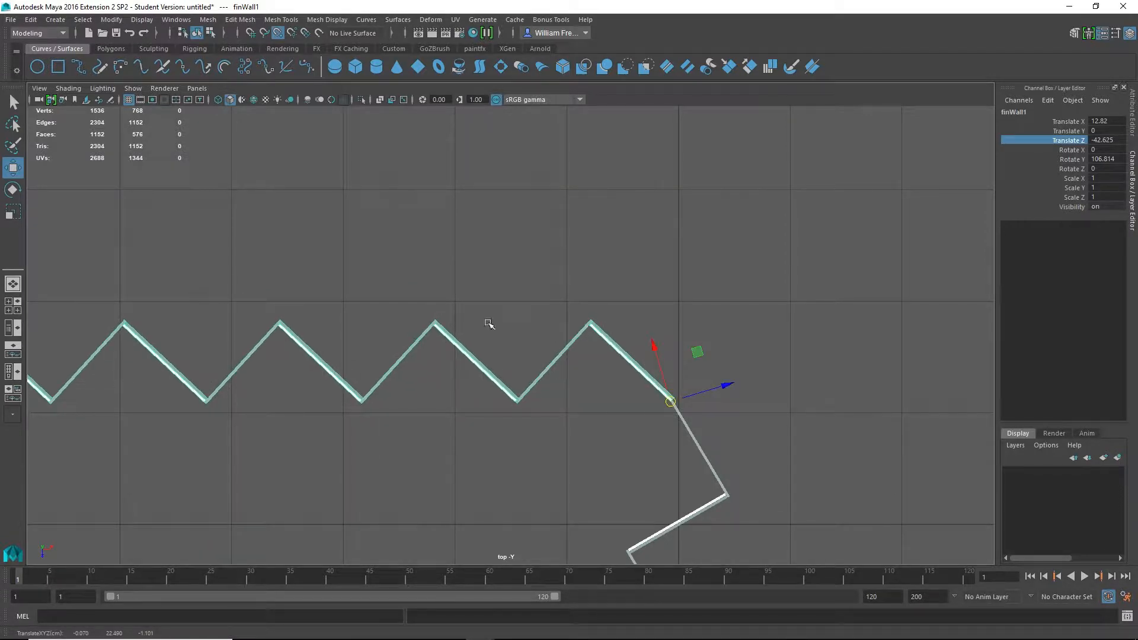
pyautogui.keyDown('alt'); pyautogui.moveTo(429, 273); pyautogui.dragTo(698, 404, button='right'); pyautogui.keyUp('alt')
pyautogui.keyDown('alt'); pyautogui.moveTo(699, 404); pyautogui.dragTo(543, 220, button='middle'); pyautogui.keyUp('alt')
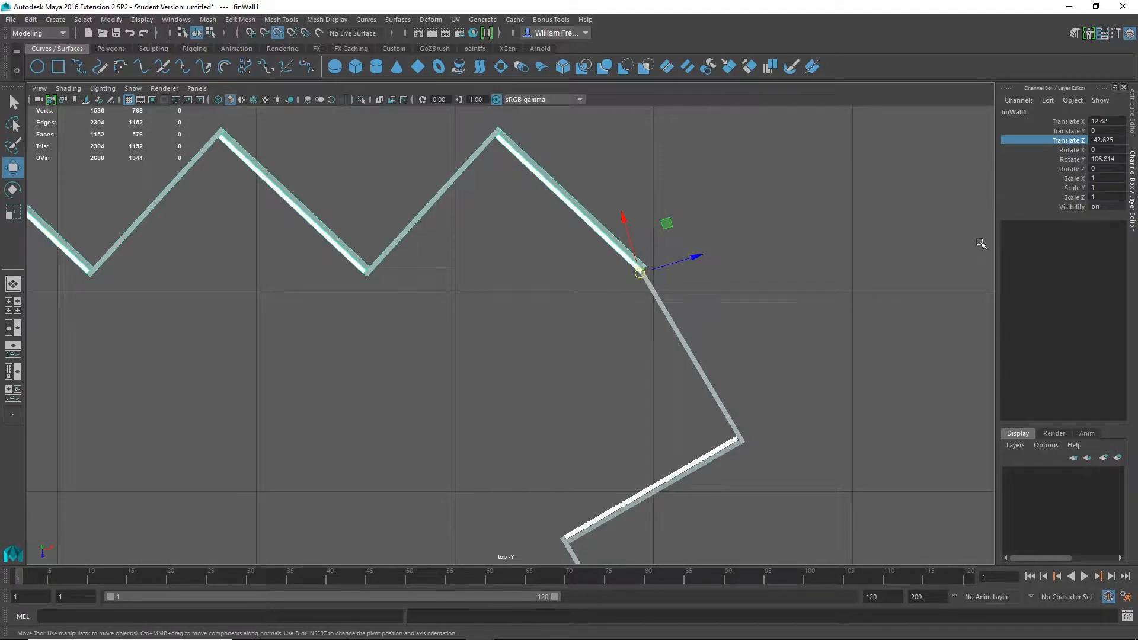
# Edit the wall copy's pivot in the perspective view, snapping it to the opposite top corner across the end fin's thickness.
pyautogui.press('d')
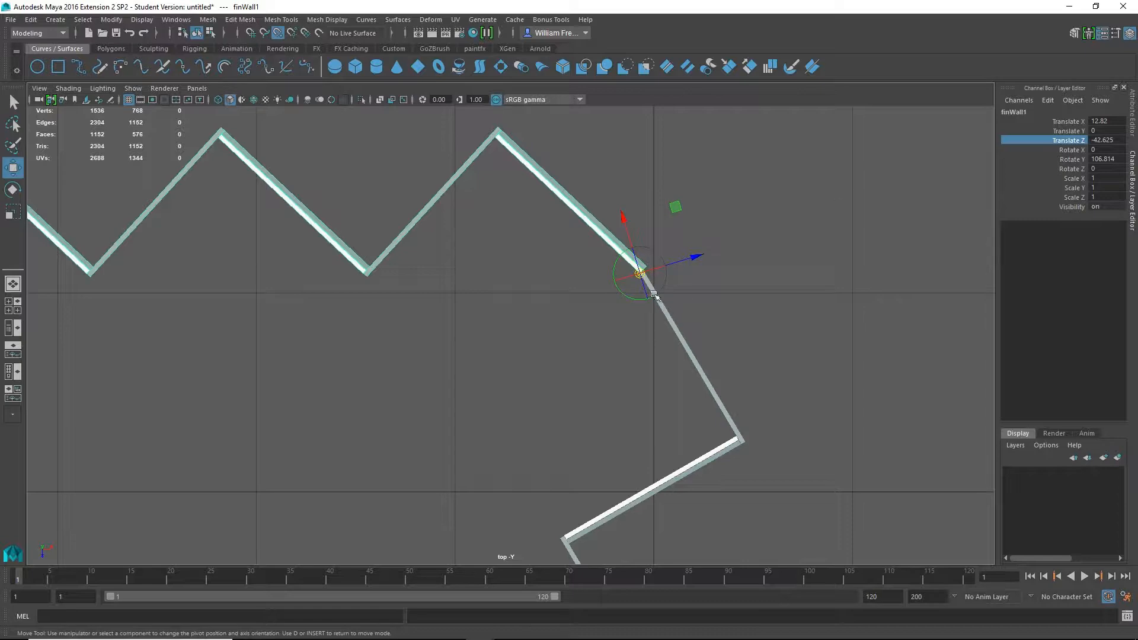
pyautogui.press('space')
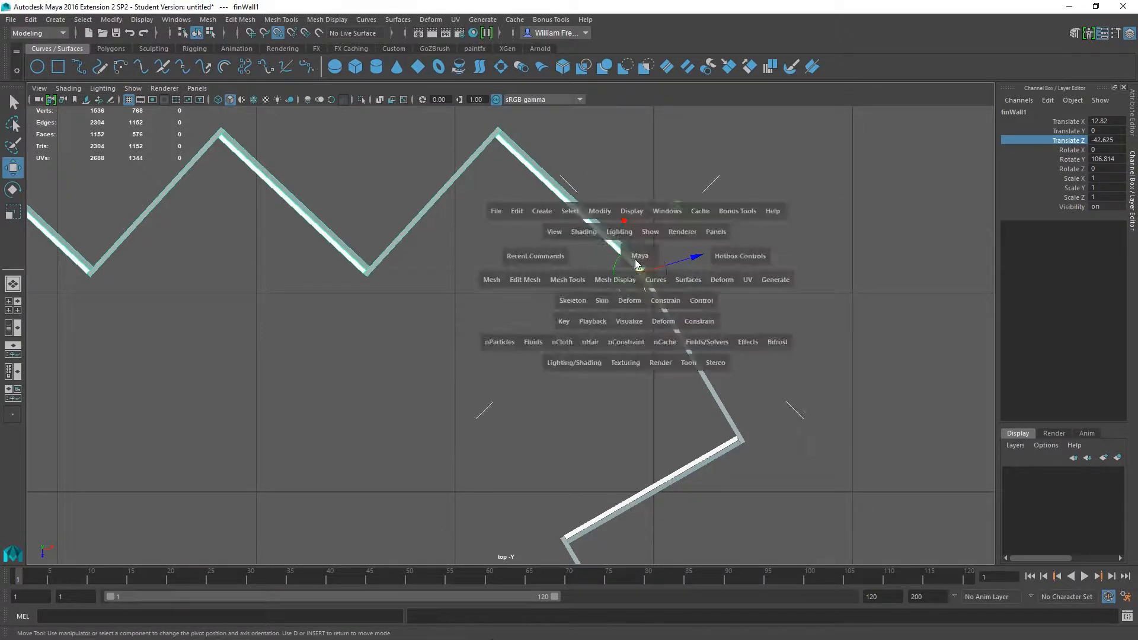
pyautogui.press('space')
pyautogui.keyDown('alt'); pyautogui.moveTo(703, 265); pyautogui.dragTo(800, 341, button='right'); pyautogui.keyUp('alt')
pyautogui.keyDown('alt'); pyautogui.moveTo(800, 385); pyautogui.dragTo(756, 336); pyautogui.keyUp('alt')
pyautogui.keyDown('alt'); pyautogui.moveTo(621, 251); pyautogui.dragTo(576, 208, button='middle'); pyautogui.keyUp('alt')
pyautogui.keyDown('alt'); pyautogui.moveTo(577, 208); pyautogui.dragTo(749, 285, button='right'); pyautogui.keyUp('alt')
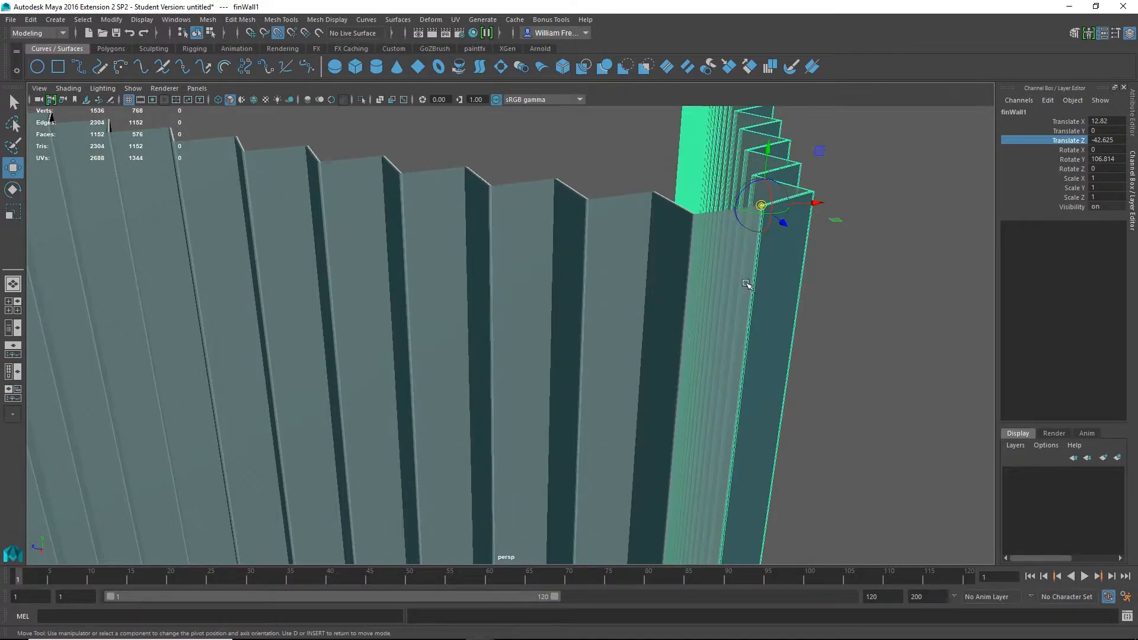
pyautogui.keyDown('alt'); pyautogui.moveTo(750, 284); pyautogui.dragTo(542, 409, button='middle'); pyautogui.keyUp('alt')
pyautogui.keyDown('alt'); pyautogui.moveTo(541, 325); pyautogui.dragTo(693, 406, button='right'); pyautogui.keyUp('alt')
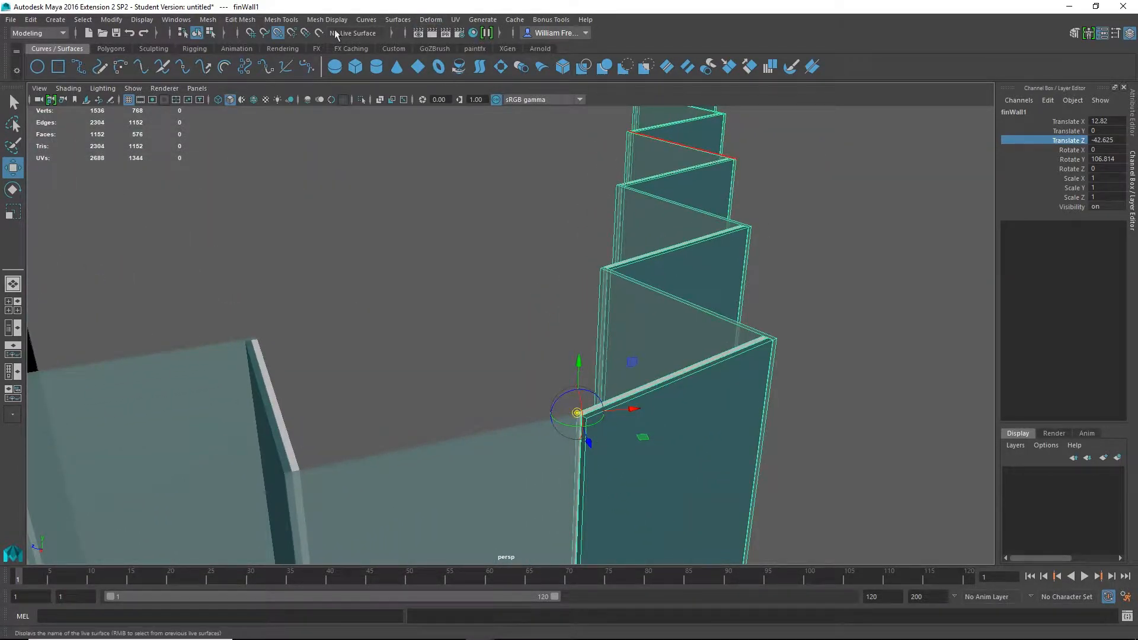
pyautogui.click(278, 34)
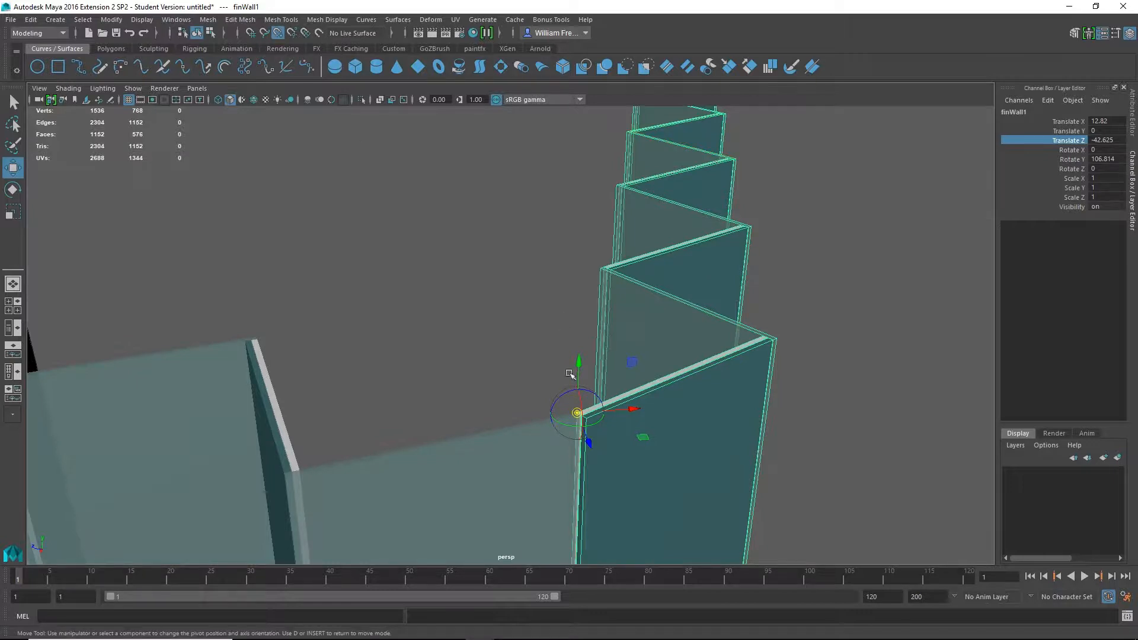
pyautogui.moveTo(576, 415); pyautogui.dragTo(587, 418)
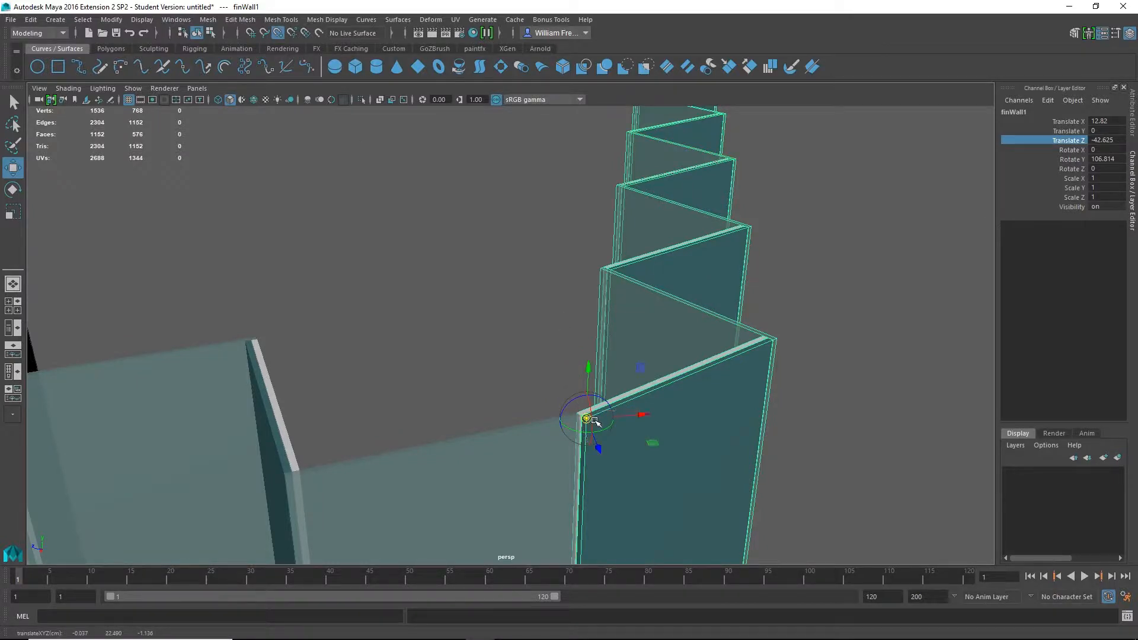
pyautogui.press('Insert')
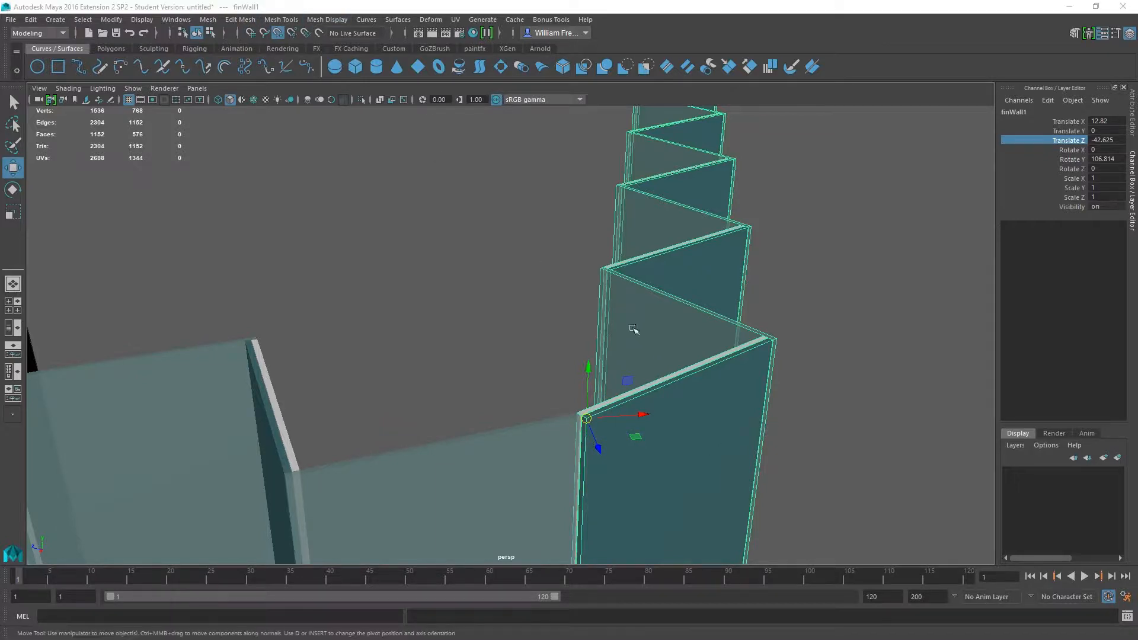
# Snap the wall copy by its new pivot onto the original wall's end corner in the top view, at about X 12.81, Z -42.6.
pyautogui.press('space')
pyautogui.press('space')
pyautogui.keyDown('alt'); pyautogui.moveTo(450, 249); pyautogui.dragTo(625, 294, button='right'); pyautogui.keyUp('alt')
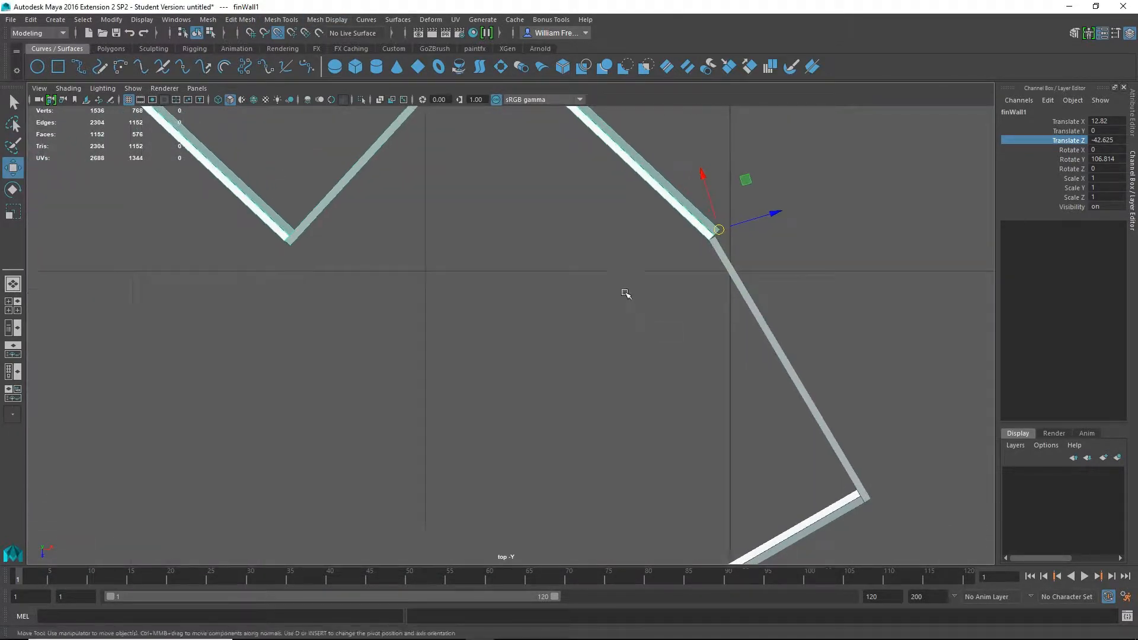
pyautogui.keyDown('alt'); pyautogui.moveTo(625, 295); pyautogui.dragTo(544, 399, button='middle'); pyautogui.keyUp('alt')
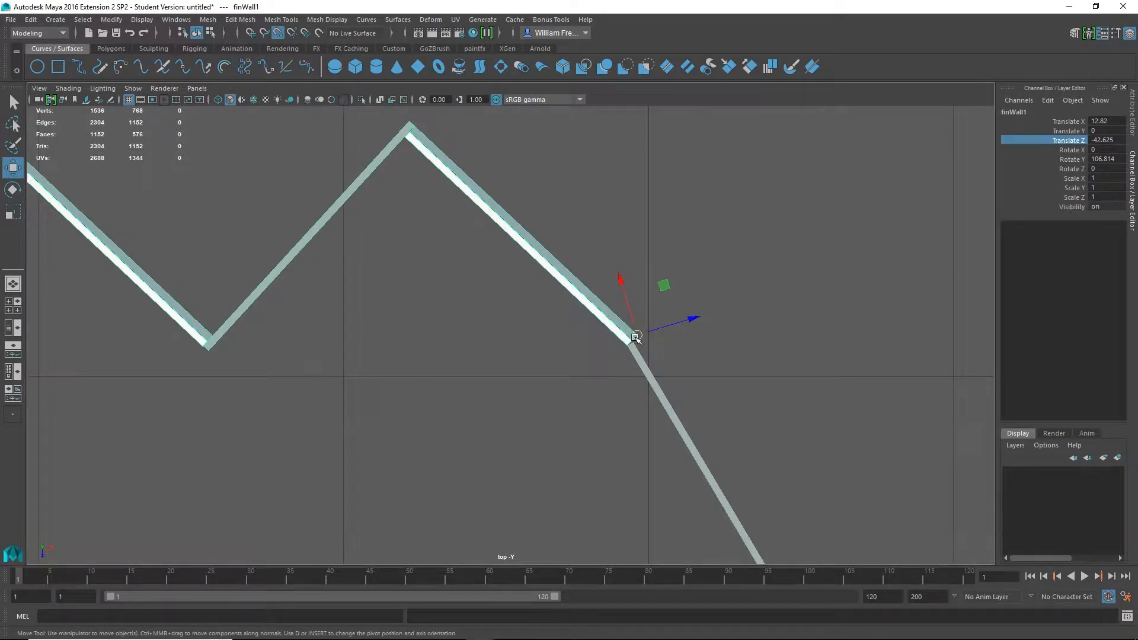
pyautogui.moveTo(636, 337); pyautogui.dragTo(633, 342)
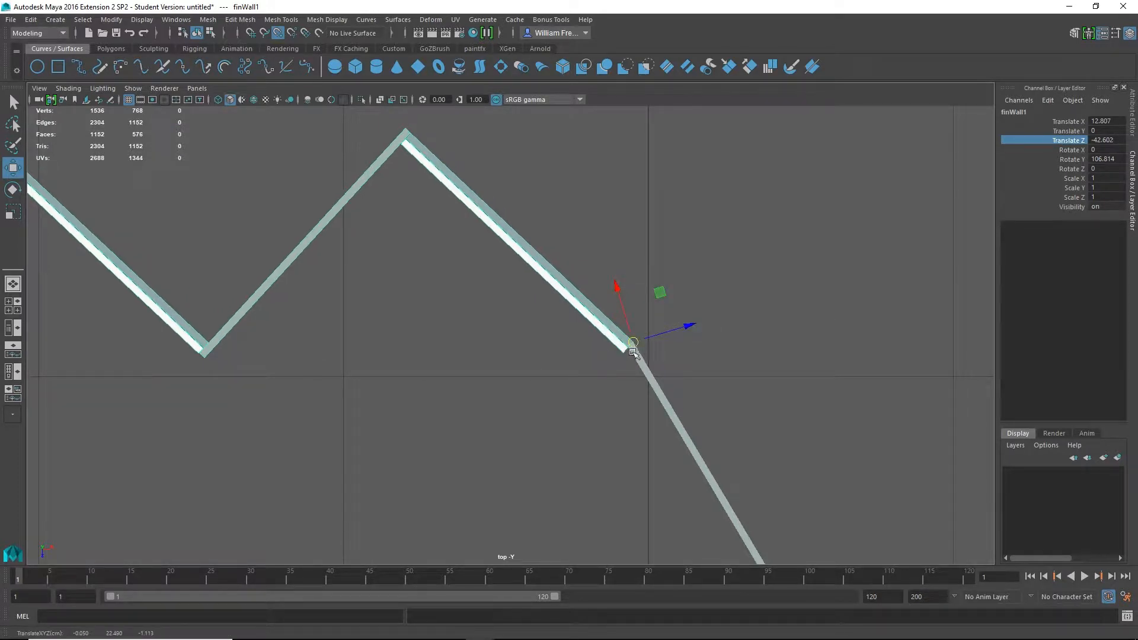
# Return to the perspective view and examine the joint between the two walls and the overall corner from several angles.
pyautogui.press('space')
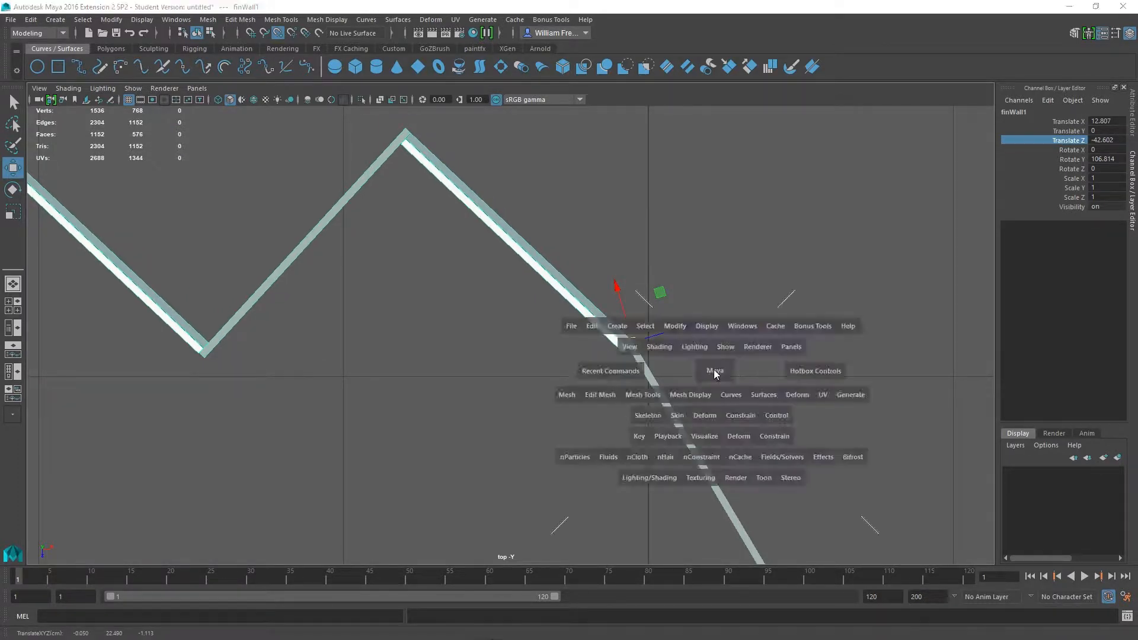
pyautogui.press('space')
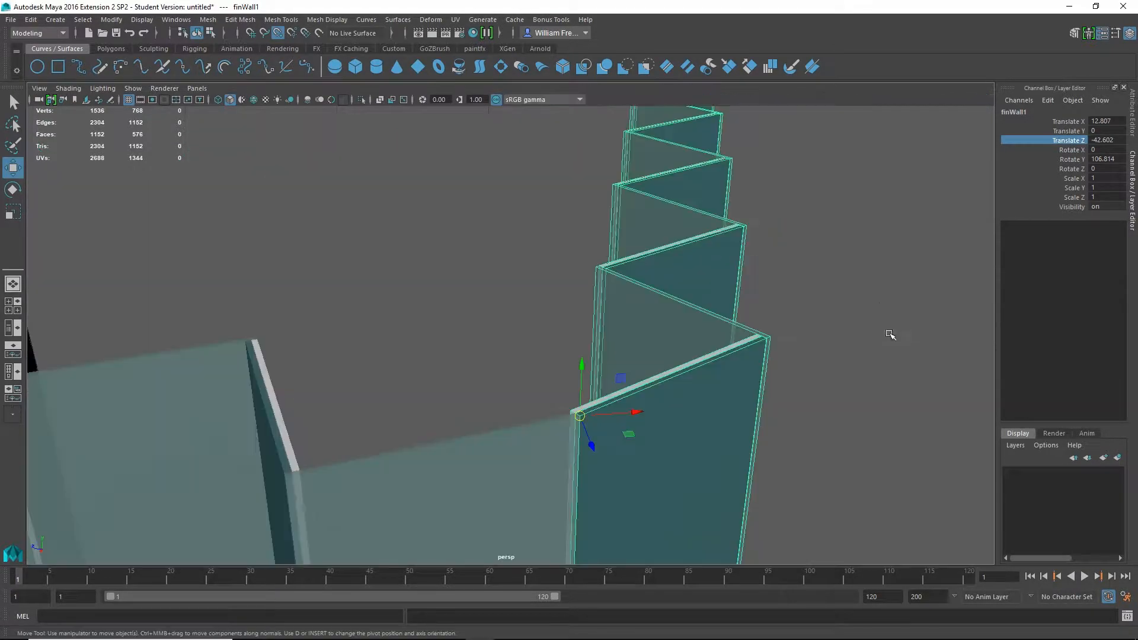
pyautogui.keyDown('alt'); pyautogui.moveTo(889, 330); pyautogui.dragTo(577, 485); pyautogui.keyUp('alt')
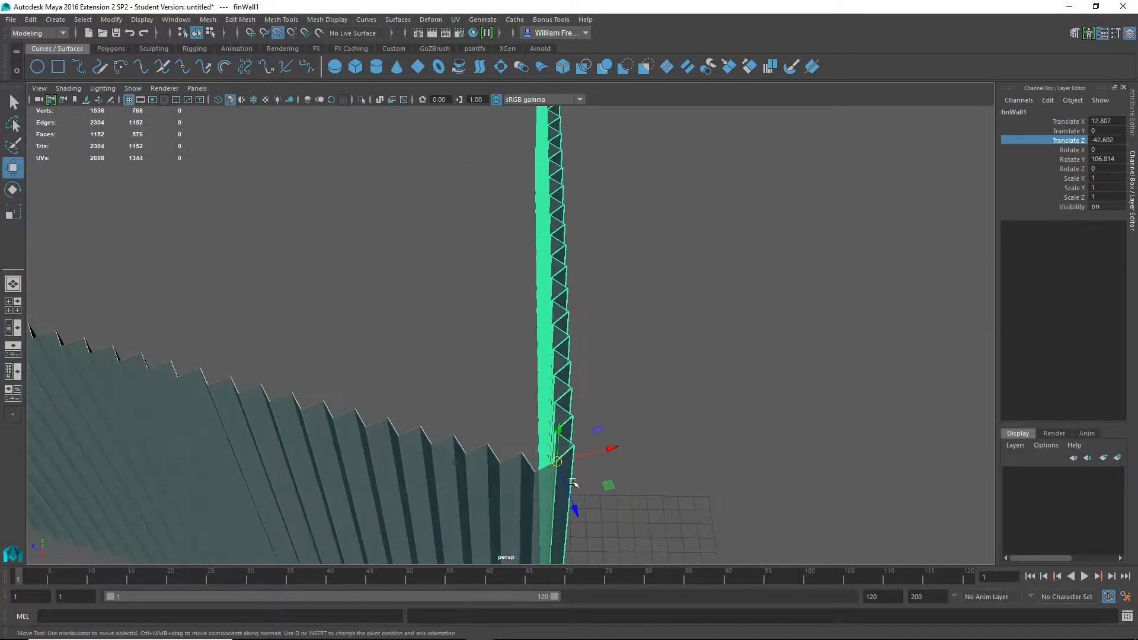
pyautogui.keyDown('alt'); pyautogui.moveTo(577, 484); pyautogui.dragTo(569, 300, button='middle'); pyautogui.keyUp('alt')
pyautogui.keyDown('alt'); pyautogui.moveTo(622, 362); pyautogui.dragTo(726, 417, button='right'); pyautogui.keyUp('alt')
pyautogui.keyDown('alt'); pyautogui.moveTo(726, 418); pyautogui.dragTo(720, 469); pyautogui.keyUp('alt')
pyautogui.keyDown('alt'); pyautogui.moveTo(667, 502); pyautogui.dragTo(556, 466, button='middle'); pyautogui.keyUp('alt')
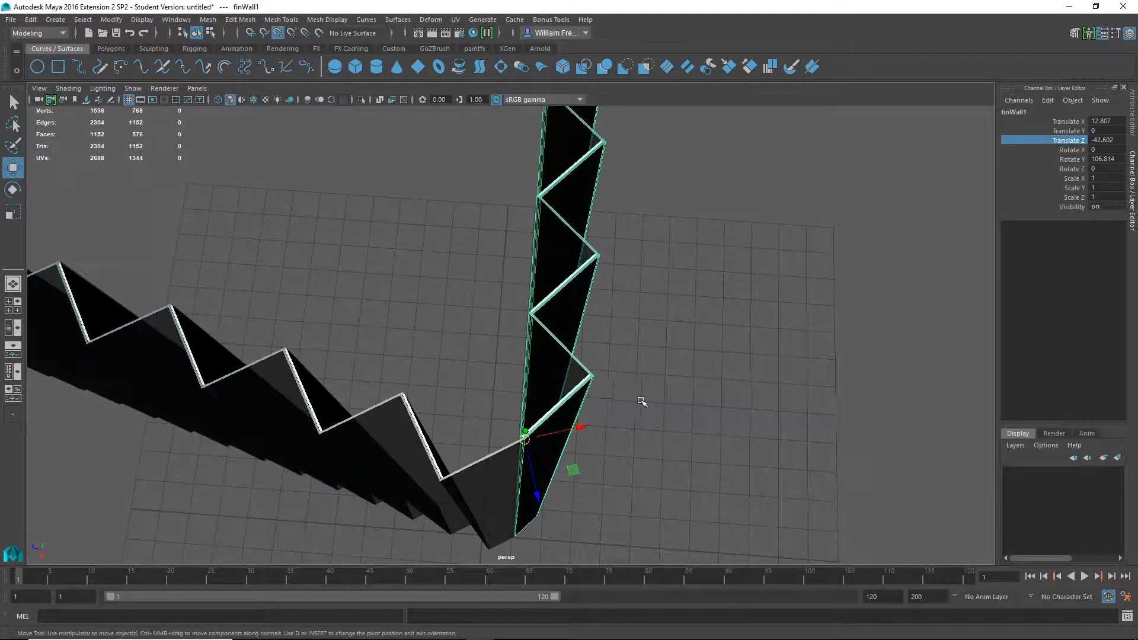
pyautogui.keyDown('alt'); pyautogui.moveTo(635, 393); pyautogui.dragTo(569, 344); pyautogui.keyUp('alt')
pyautogui.keyDown('alt'); pyautogui.moveTo(780, 384); pyautogui.dragTo(598, 413); pyautogui.keyUp('alt')
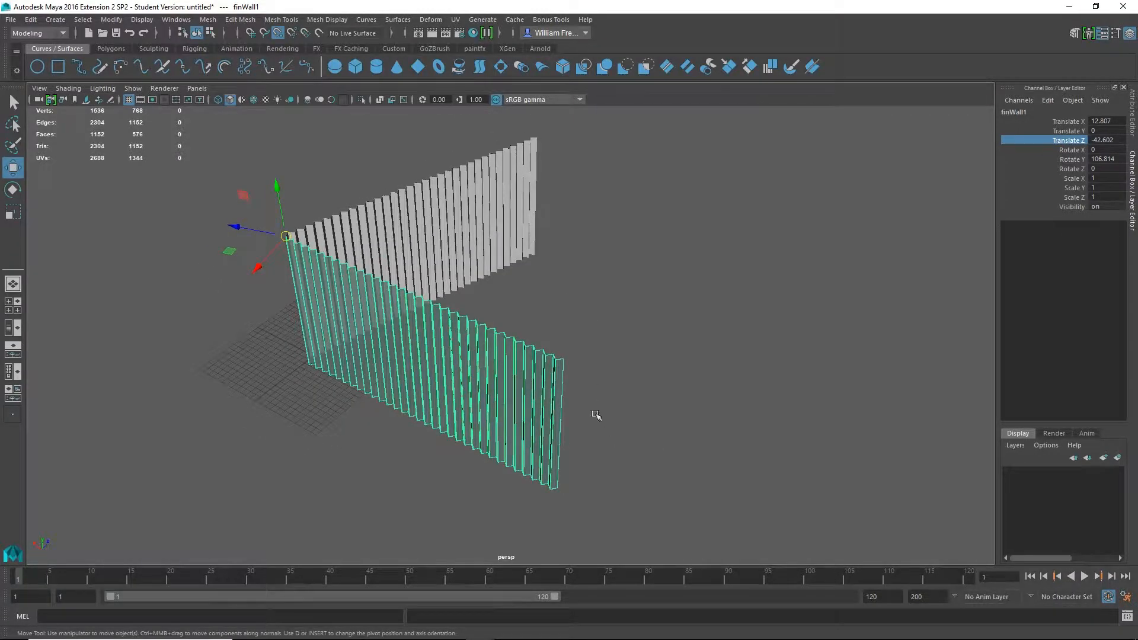
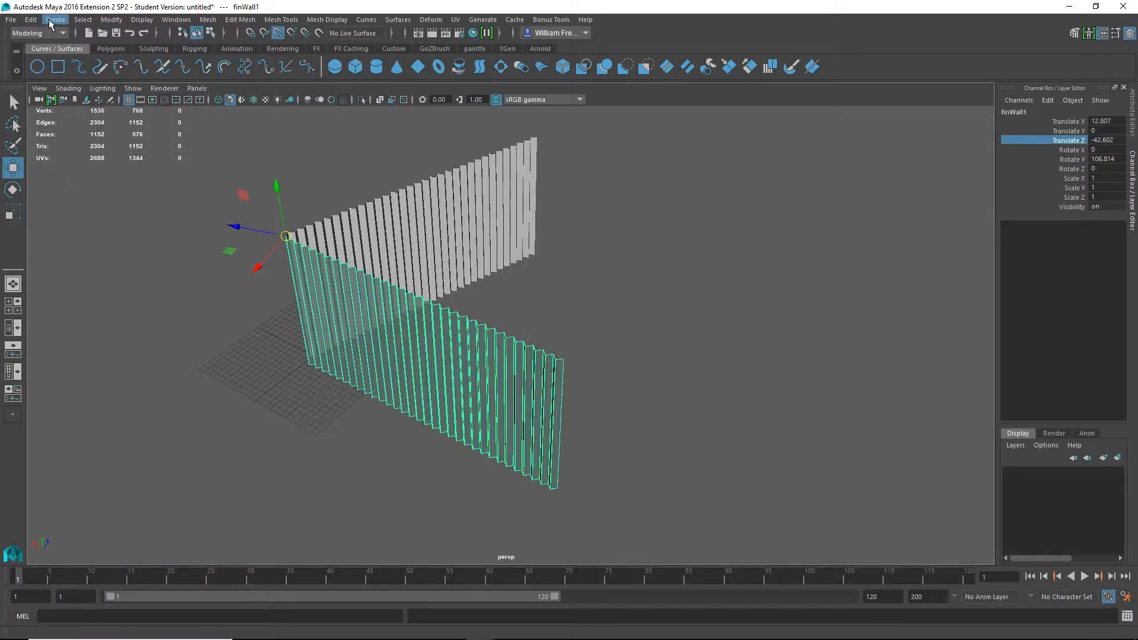
# Create a polygon cube and, with point snapping off, move it to about X -46.1 at the free end of the fin wall along X.
pyautogui.click(55, 19)
pyautogui.moveTo(95, 61)
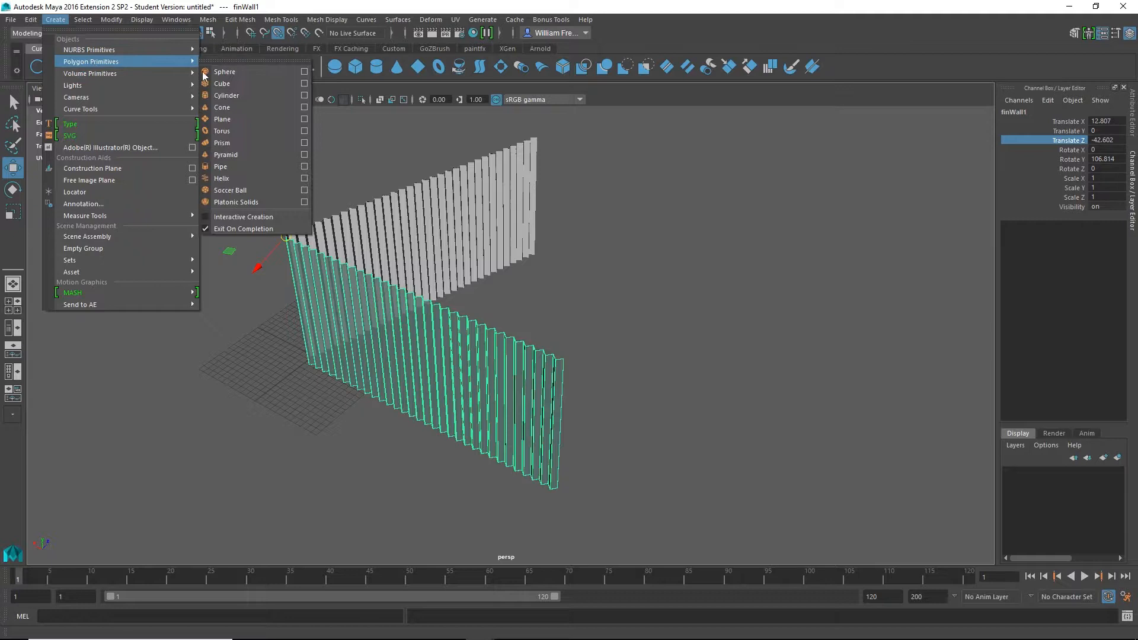
pyautogui.click(236, 82)
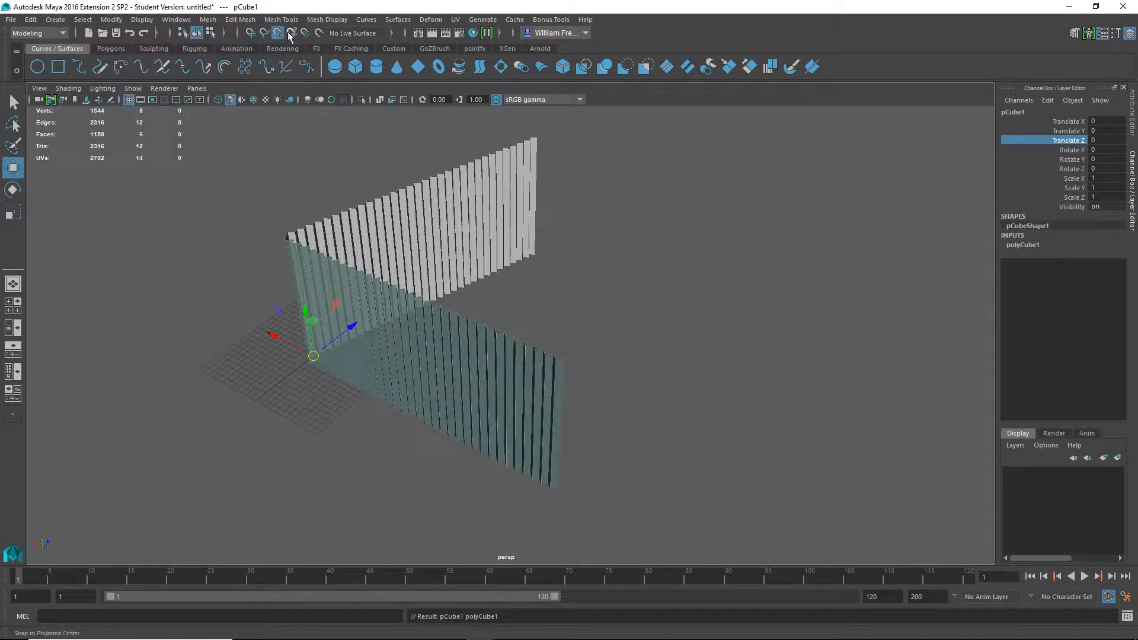
pyautogui.moveTo(272, 338); pyautogui.dragTo(530, 464)
pyautogui.scroll(3, 541, 384)
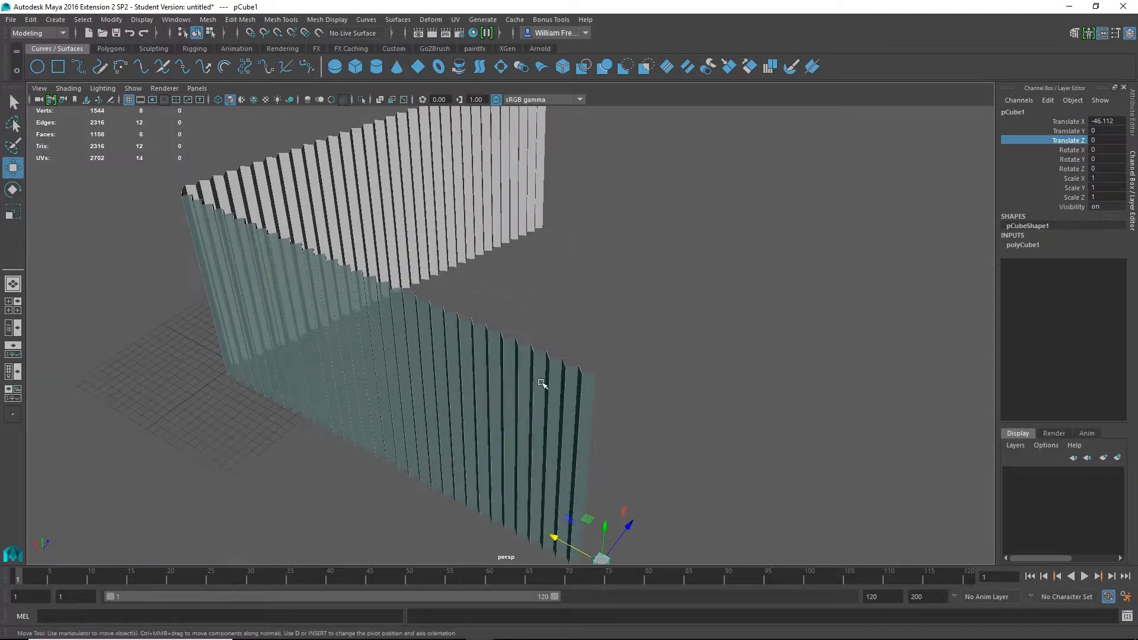
pyautogui.keyDown('alt'); pyautogui.moveTo(541, 384); pyautogui.dragTo(476, 244, button='middle'); pyautogui.keyUp('alt')
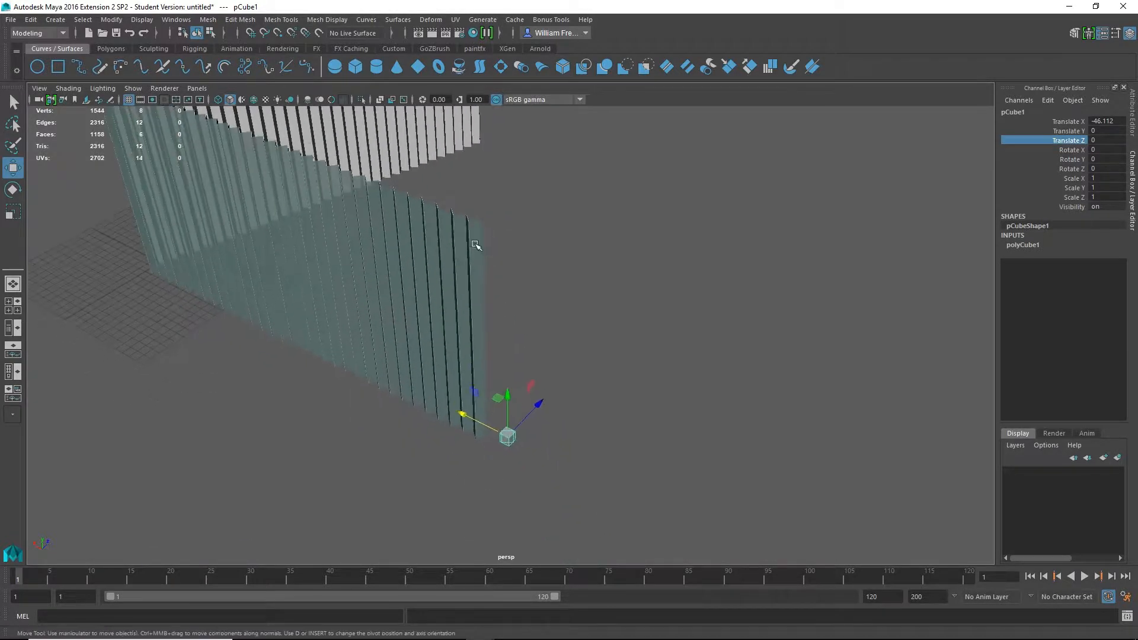
# Scale the cube into a thin upright panel running along Z and assign it a Blinn material.
pyautogui.press('r')
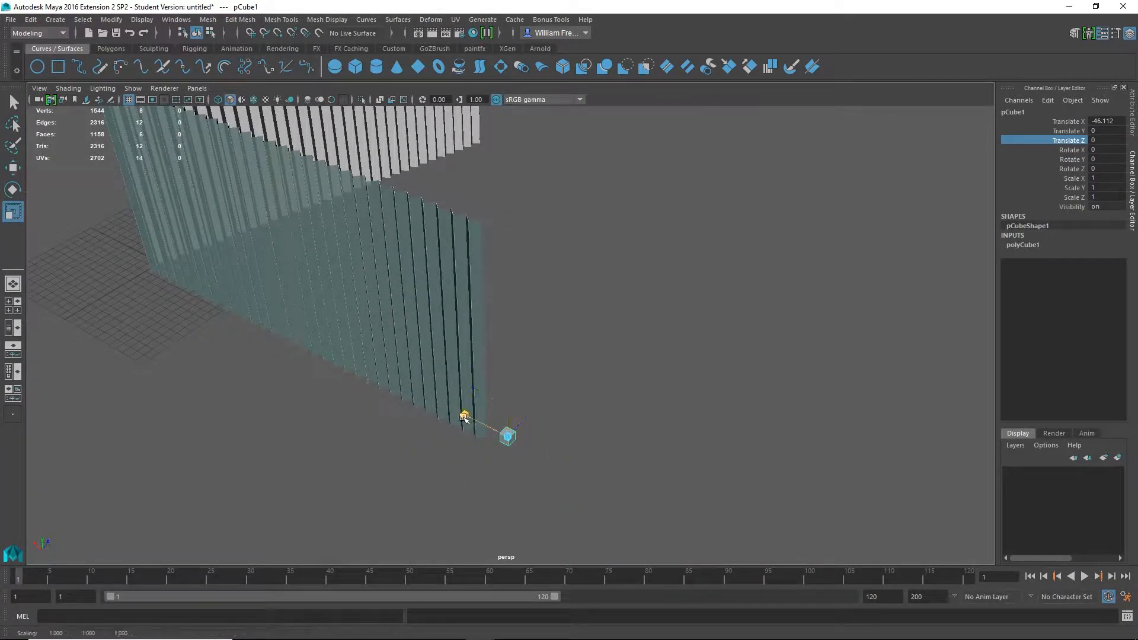
pyautogui.moveTo(490, 432); pyautogui.dragTo(526, 200)
pyautogui.moveTo(537, 406); pyautogui.dragTo(729, 213)
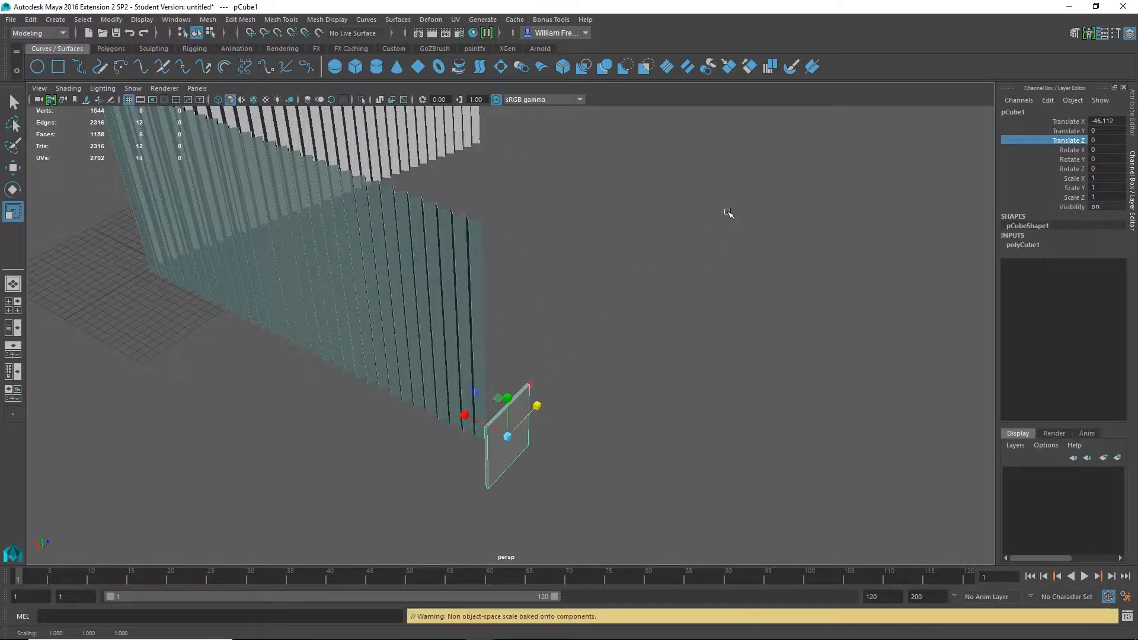
pyautogui.moveTo(516, 455); pyautogui.dragTo(594, 590, button='right')
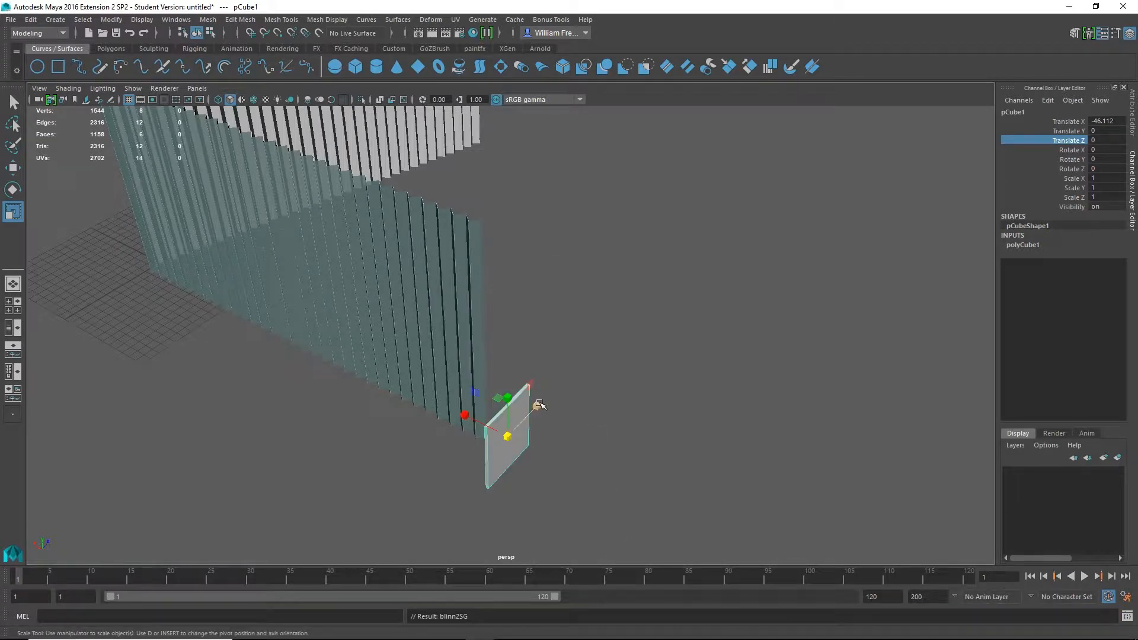
# Enlarge the panel along Z and in height, and move it to about X -43.63, Z 8.96.
pyautogui.moveTo(539, 404); pyautogui.dragTo(599, 354)
pyautogui.moveTo(508, 400); pyautogui.dragTo(521, 356)
pyautogui.press('w')
pyautogui.moveTo(542, 408); pyautogui.dragTo(592, 348)
pyautogui.moveTo(514, 364)
pyautogui.mouseDown()
pyautogui.moveTo(477, 341)
pyautogui.moveTo(501, 349)
pyautogui.mouseUp()
# Align the panel with the fin wall's end corner in the top view, at about X -44.73, Z 7.57.
pyautogui.press('space')
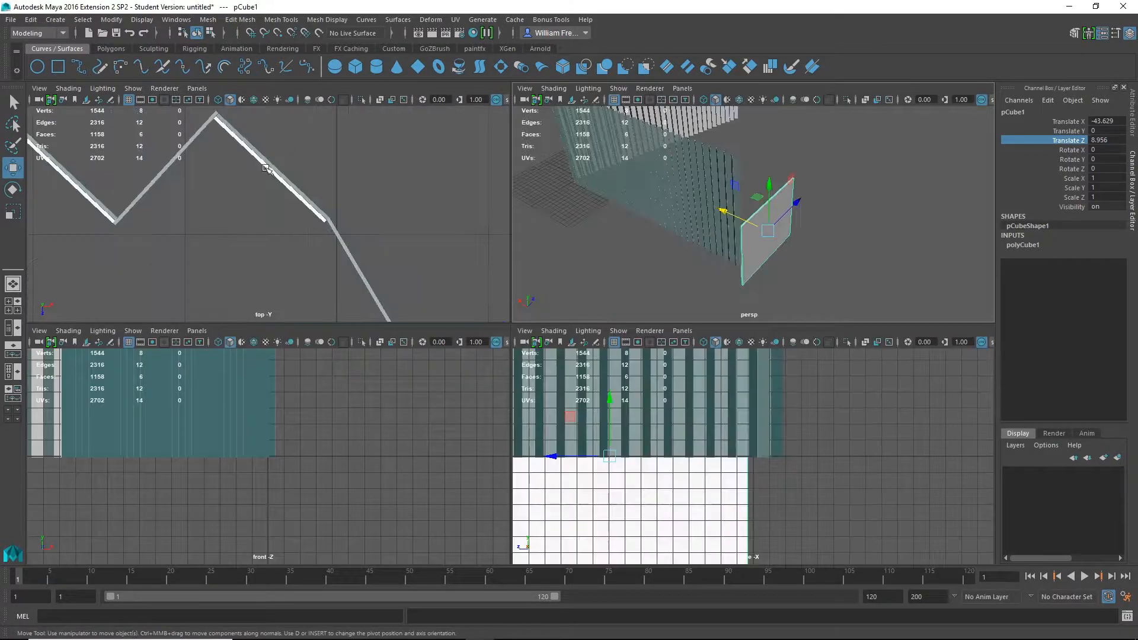
pyautogui.press('space')
pyautogui.keyDown('alt'); pyautogui.moveTo(480, 234); pyautogui.dragTo(162, 257, button='right'); pyautogui.keyUp('alt')
pyautogui.keyDown('alt'); pyautogui.moveTo(163, 257); pyautogui.dragTo(389, 255, button='middle'); pyautogui.keyUp('alt')
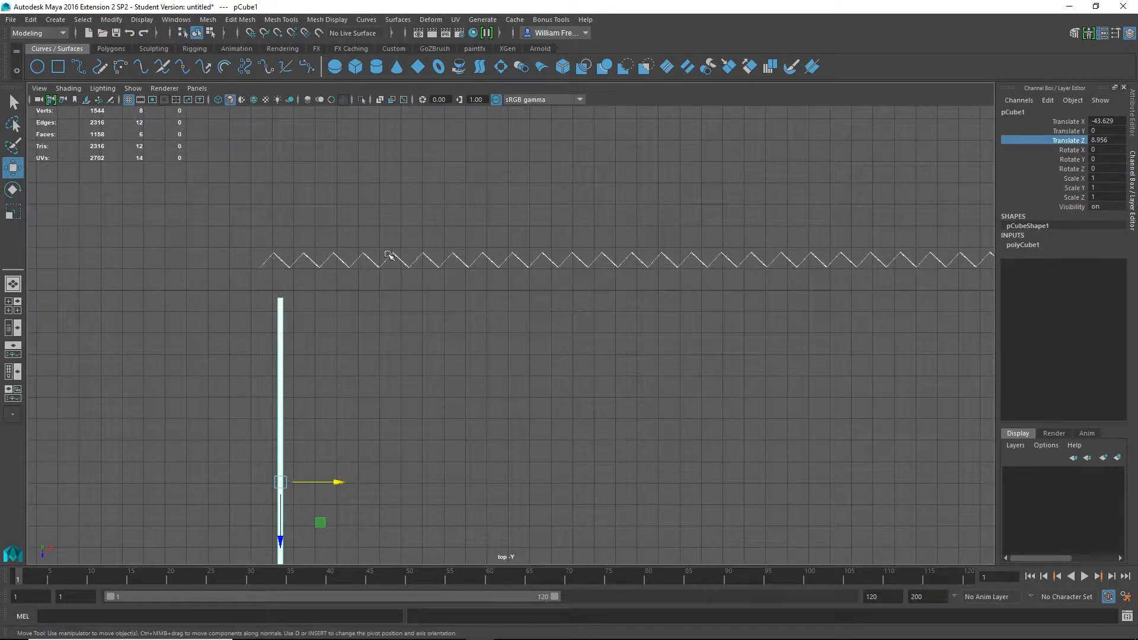
pyautogui.moveTo(285, 534); pyautogui.dragTo(297, 508)
pyautogui.moveTo(336, 453); pyautogui.dragTo(313, 450)
pyautogui.scroll(4, 330, 364)
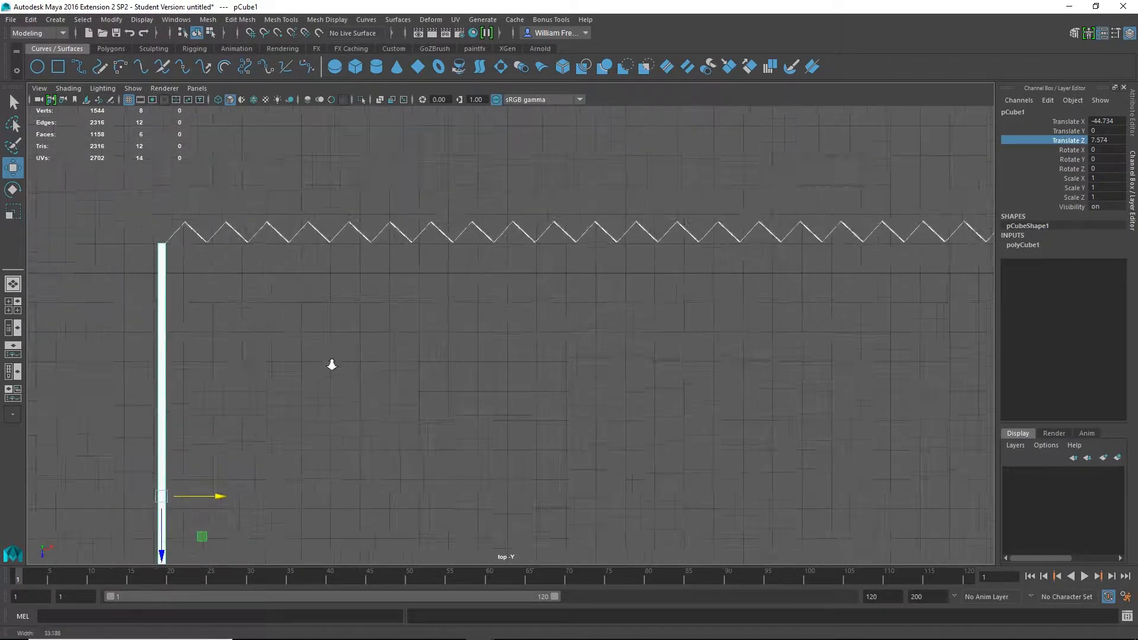
pyautogui.keyDown('alt'); pyautogui.moveTo(242, 303); pyautogui.dragTo(417, 197, button='middle'); pyautogui.keyUp('alt')
# Raise the panel vertically so its base sits level with the base of the fin wall.
pyautogui.press('space')
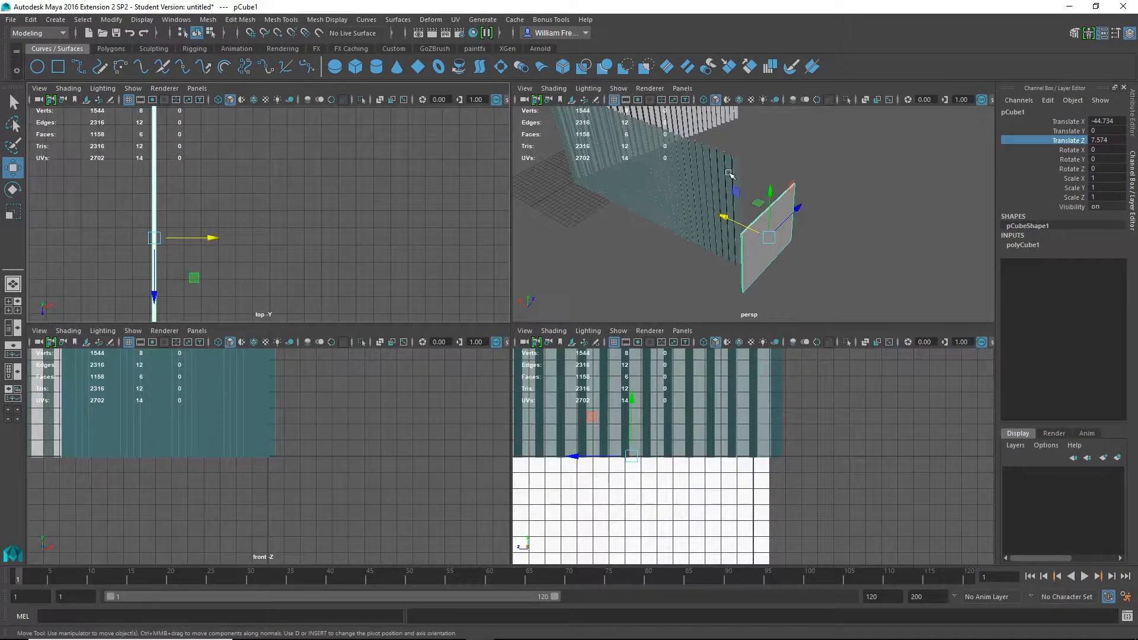
pyautogui.press('space')
pyautogui.keyDown('alt'); pyautogui.moveTo(674, 300); pyautogui.dragTo(675, 257); pyautogui.keyUp('alt')
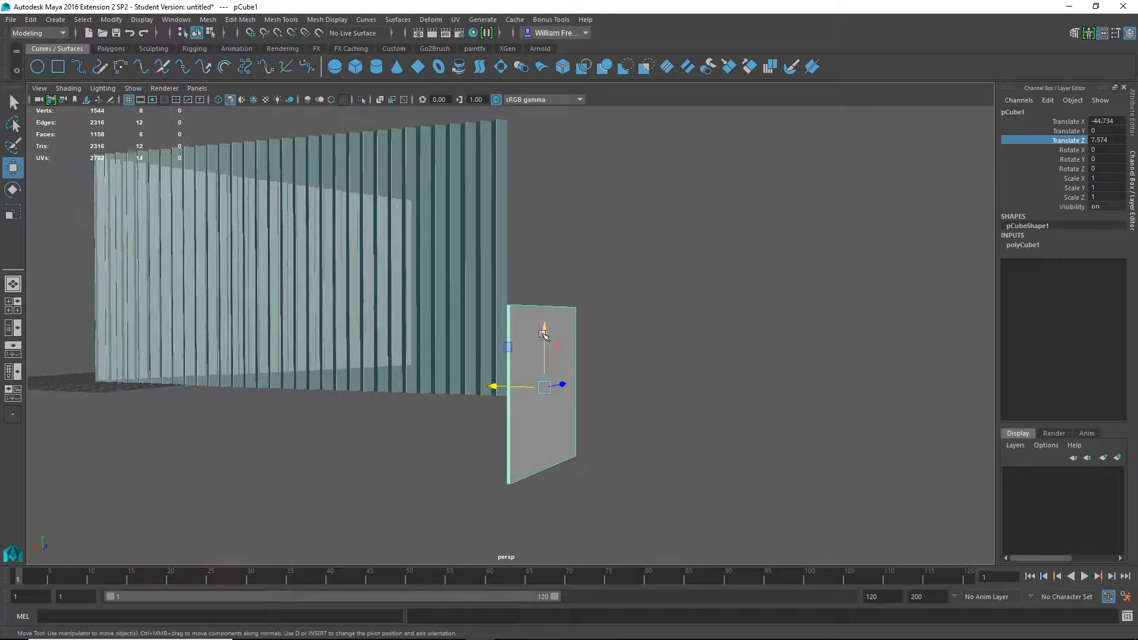
pyautogui.moveTo(544, 335); pyautogui.dragTo(507, 284)
pyautogui.keyDown('alt'); pyautogui.moveTo(508, 284); pyautogui.dragTo(788, 296, button='right'); pyautogui.keyUp('alt')
# Pull the panel's top face up to the fin walls' height and check the alignment in the side view.
pyautogui.moveTo(477, 255); pyautogui.dragTo(480, 285, button='right')
pyautogui.click(483, 248)
pyautogui.keyDown('alt'); pyautogui.moveTo(652, 199); pyautogui.dragTo(705, 323, button='middle'); pyautogui.keyUp('alt')
pyautogui.moveTo(610, 272); pyautogui.dragTo(634, 44)
pyautogui.keyDown('alt'); pyautogui.moveTo(745, 233); pyautogui.dragTo(584, 208); pyautogui.keyUp('alt')
pyautogui.press('space')
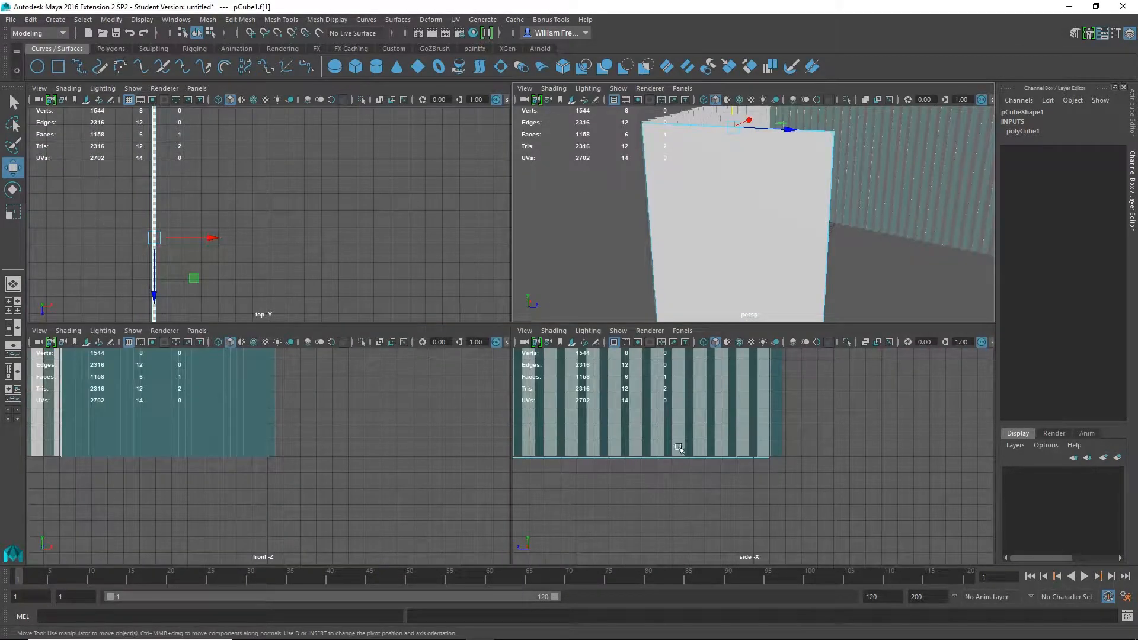
pyautogui.press('space')
pyautogui.keyDown('alt'); pyautogui.moveTo(864, 396); pyautogui.dragTo(148, 379, button='right'); pyautogui.keyUp('alt')
pyautogui.keyDown('alt'); pyautogui.moveTo(359, 322); pyautogui.dragTo(800, 434, button='middle'); pyautogui.keyUp('alt')
pyautogui.keyDown('alt'); pyautogui.moveTo(747, 426); pyautogui.dragTo(323, 375, button='right'); pyautogui.keyUp('alt')
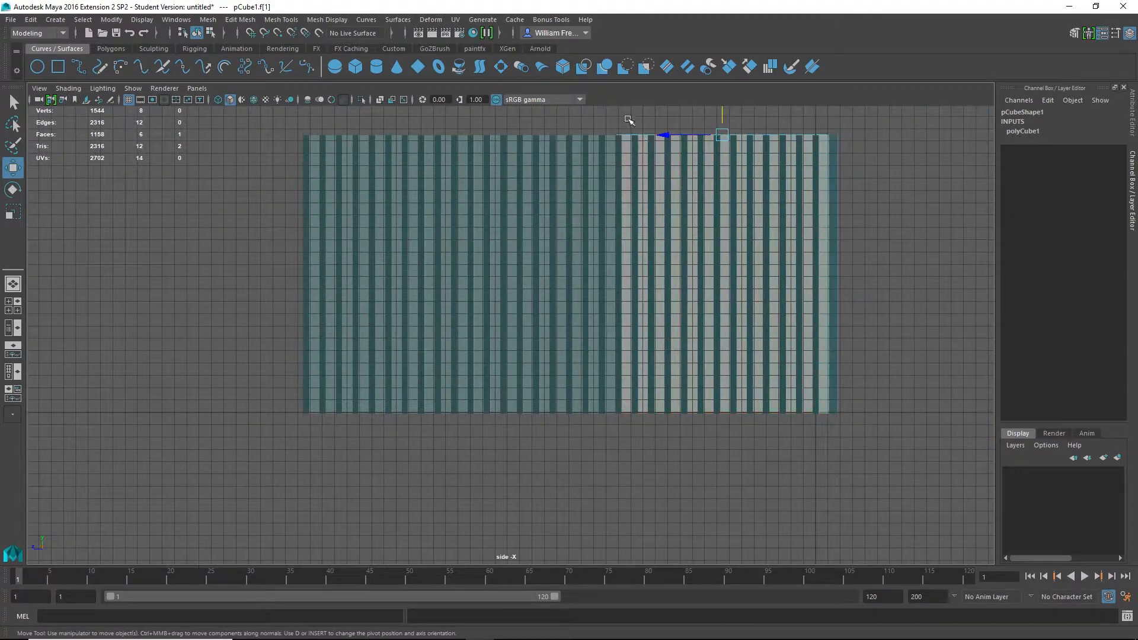
# Select the panel's outer end face and pull it along Z in the side view to the slanted fin wall's far end.
pyautogui.press('space')
pyautogui.keyDown('alt'); pyautogui.moveTo(794, 254); pyautogui.dragTo(711, 266); pyautogui.keyUp('alt')
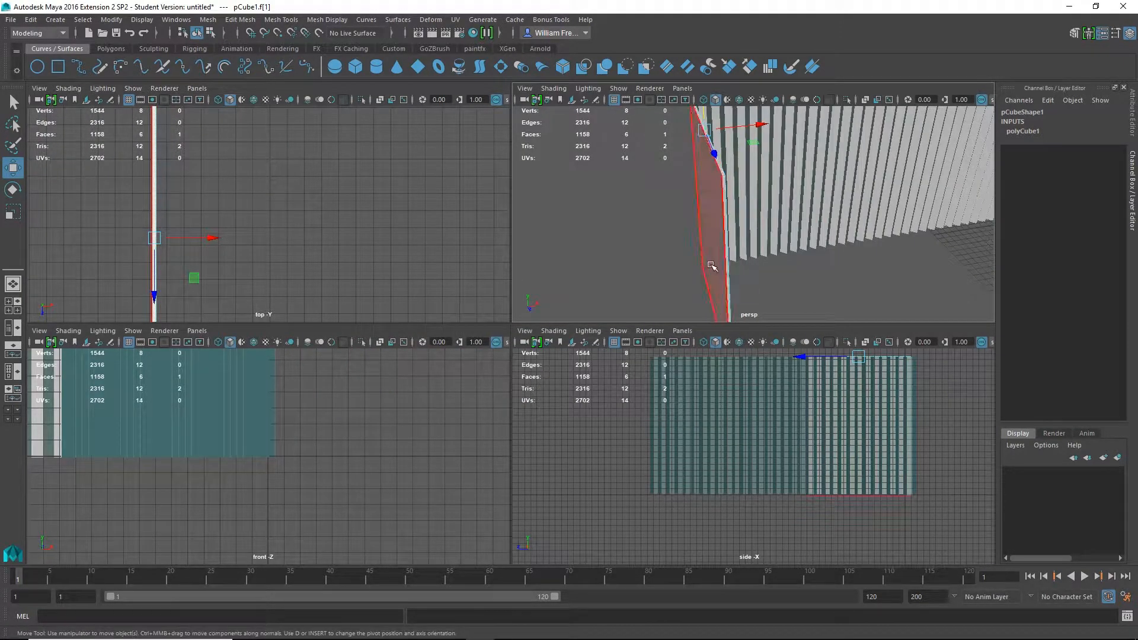
pyautogui.click(731, 270)
pyautogui.press('space')
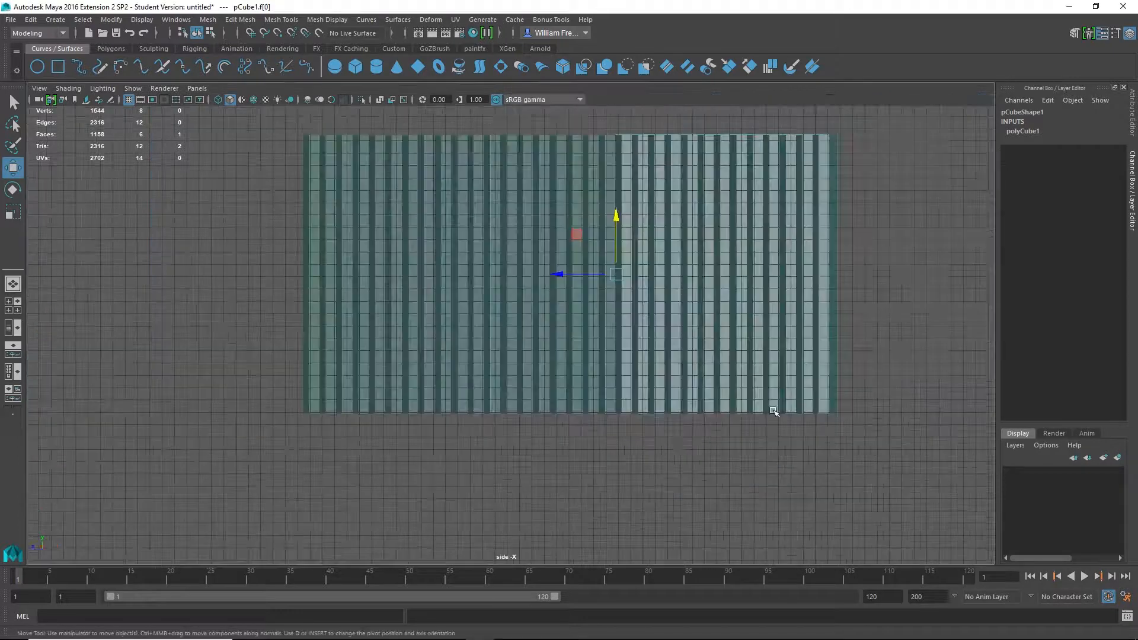
pyautogui.moveTo(559, 275); pyautogui.dragTo(247, 274)
# Fine-tune the panel's end face along Z so it lines up with the slanted wall's outermost fin edge.
pyautogui.press('space')
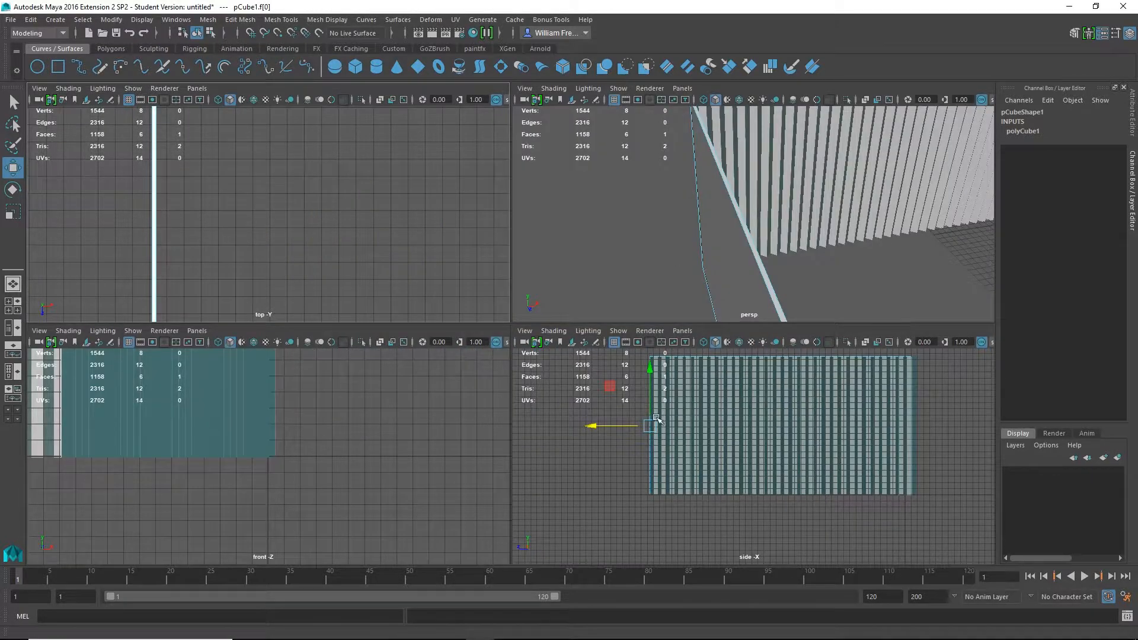
pyautogui.press('space')
pyautogui.keyDown('alt'); pyautogui.moveTo(429, 244); pyautogui.dragTo(552, 317, button='right'); pyautogui.keyUp('alt')
pyautogui.keyDown('alt'); pyautogui.moveTo(298, 282); pyautogui.dragTo(601, 452, button='middle'); pyautogui.keyUp('alt')
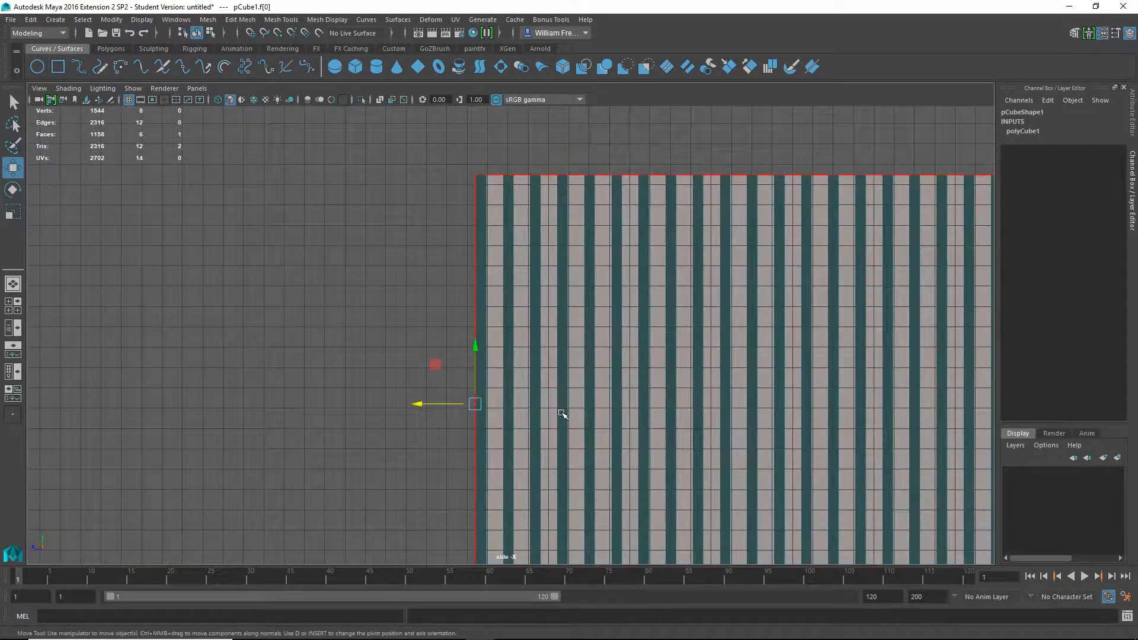
pyautogui.press('f')
pyautogui.keyDown('alt'); pyautogui.moveTo(407, 379); pyautogui.dragTo(842, 403, button='right'); pyautogui.keyUp('alt')
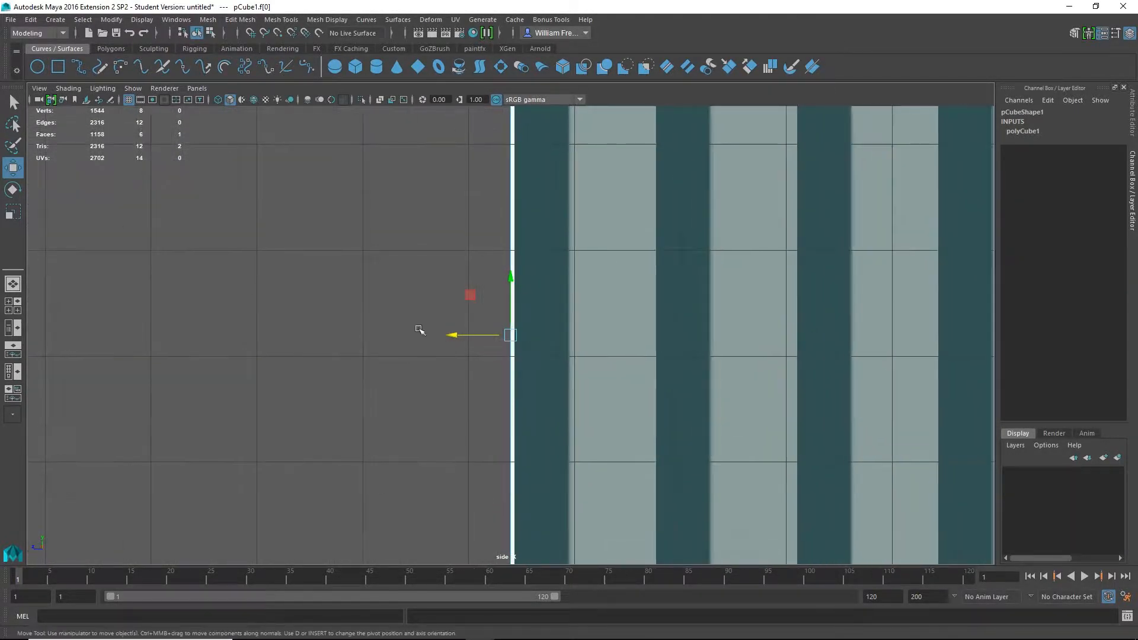
pyautogui.keyDown('alt'); pyautogui.moveTo(419, 330); pyautogui.dragTo(676, 420, button='right'); pyautogui.keyUp('alt')
pyautogui.moveTo(452, 332); pyautogui.dragTo(468, 333)
pyautogui.press('space')
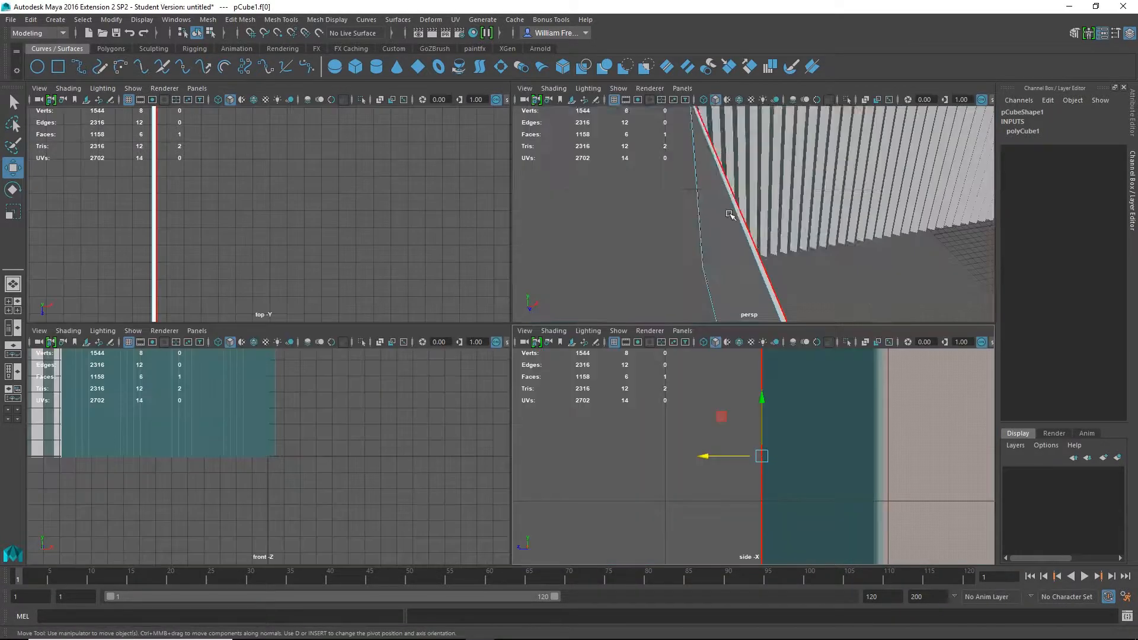
# Shift the panel's end face outward in the top view to about X -54, angling the panel away from the slanted fin wall.
pyautogui.press('space')
pyautogui.keyDown('alt'); pyautogui.moveTo(659, 299); pyautogui.dragTo(704, 338); pyautogui.keyUp('alt')
pyautogui.keyDown('alt'); pyautogui.moveTo(704, 338); pyautogui.dragTo(486, 344, button='right'); pyautogui.keyUp('alt')
pyautogui.moveTo(622, 368)
pyautogui.keyDown('alt'); pyautogui.mouseDown()
pyautogui.moveTo(696, 425)
pyautogui.moveTo(697, 452)
pyautogui.moveTo(742, 409)
pyautogui.moveTo(727, 414)
pyautogui.moveTo(745, 445)
pyautogui.moveTo(671, 394)
pyautogui.moveTo(620, 388)
pyautogui.mouseUp(); pyautogui.keyUp('alt')
pyautogui.press('space')
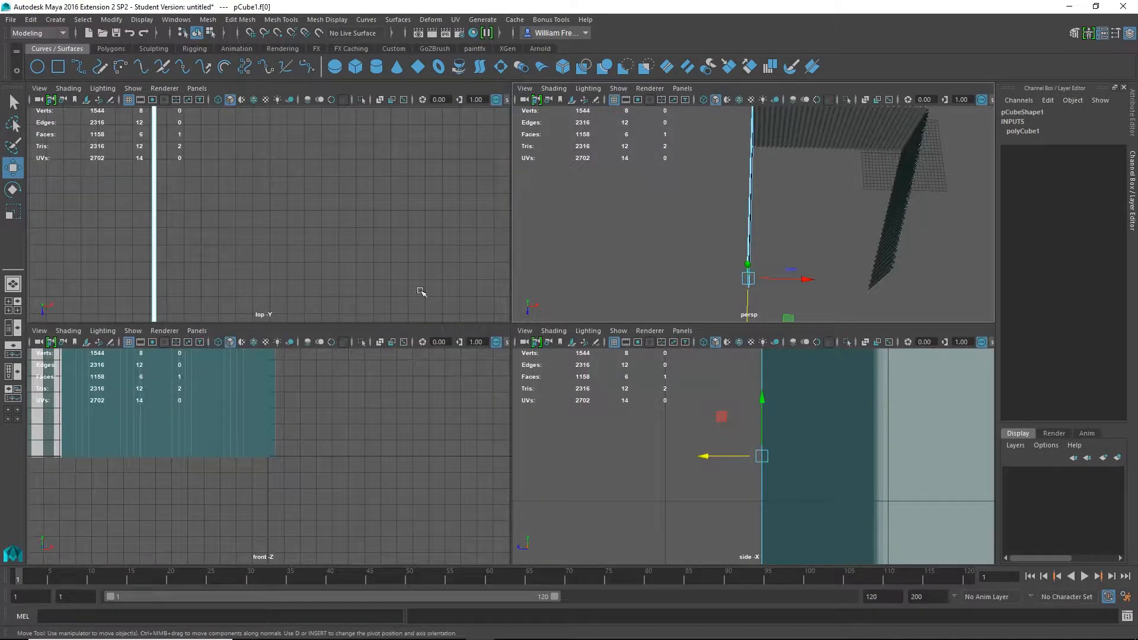
pyautogui.press('space')
pyautogui.scroll(-6, 465, 254)
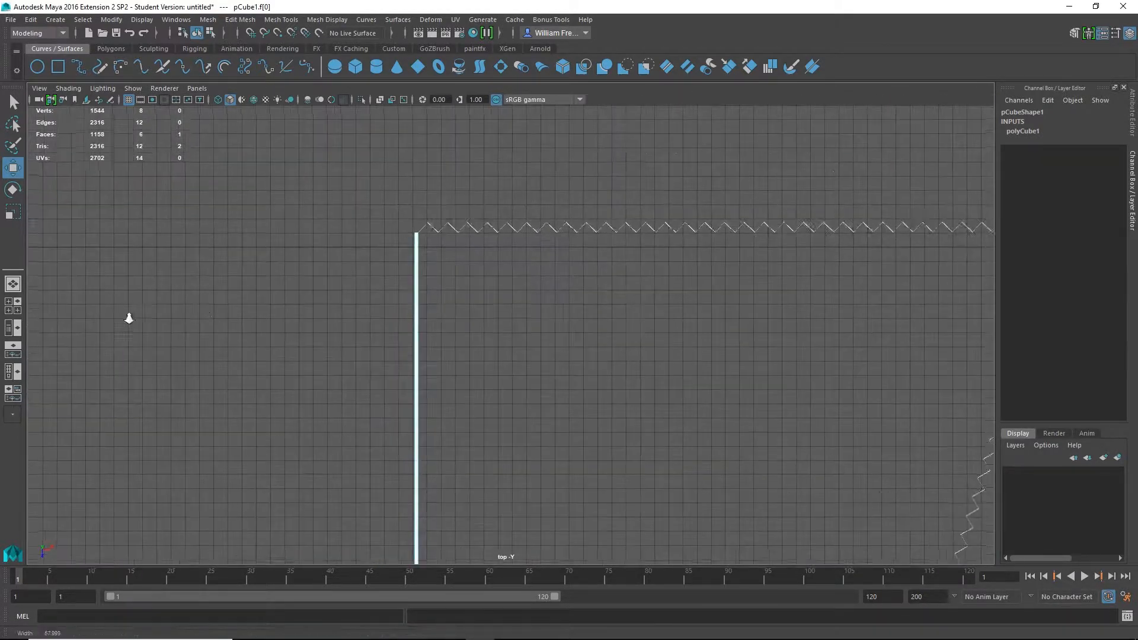
pyautogui.keyDown('alt'); pyautogui.moveTo(698, 403); pyautogui.dragTo(625, 264, button='middle'); pyautogui.keyUp('alt')
pyautogui.scroll(-3, 656, 256)
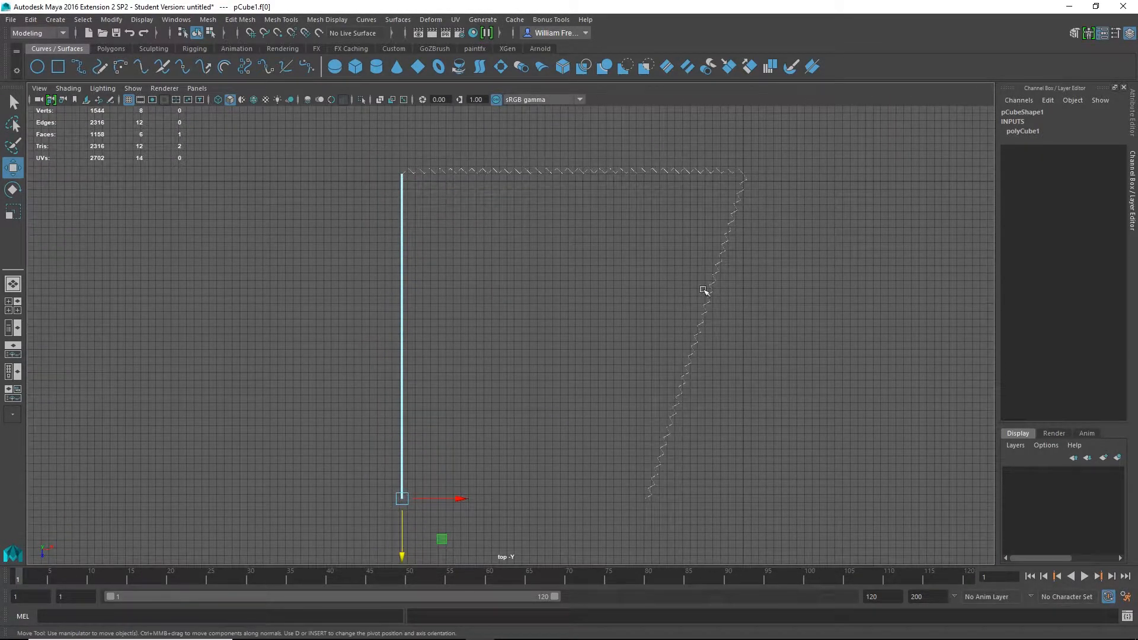
pyautogui.moveTo(466, 502); pyautogui.dragTo(392, 513)
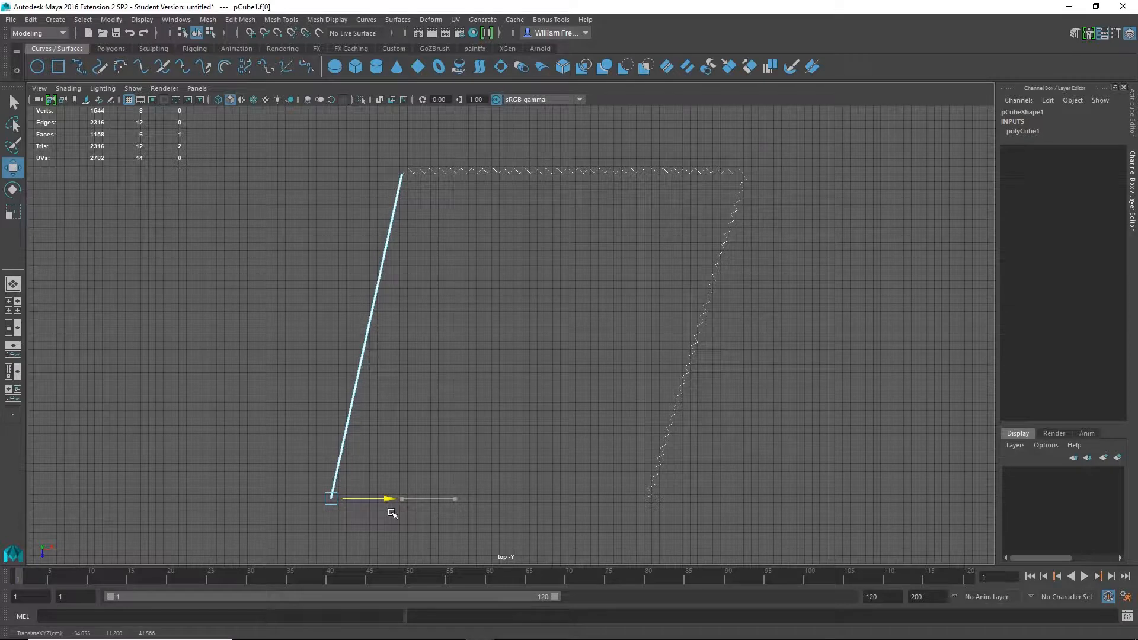
# Insert a vertical edge loop in the panel close to its outer end.
pyautogui.press('space')
pyautogui.press('space')
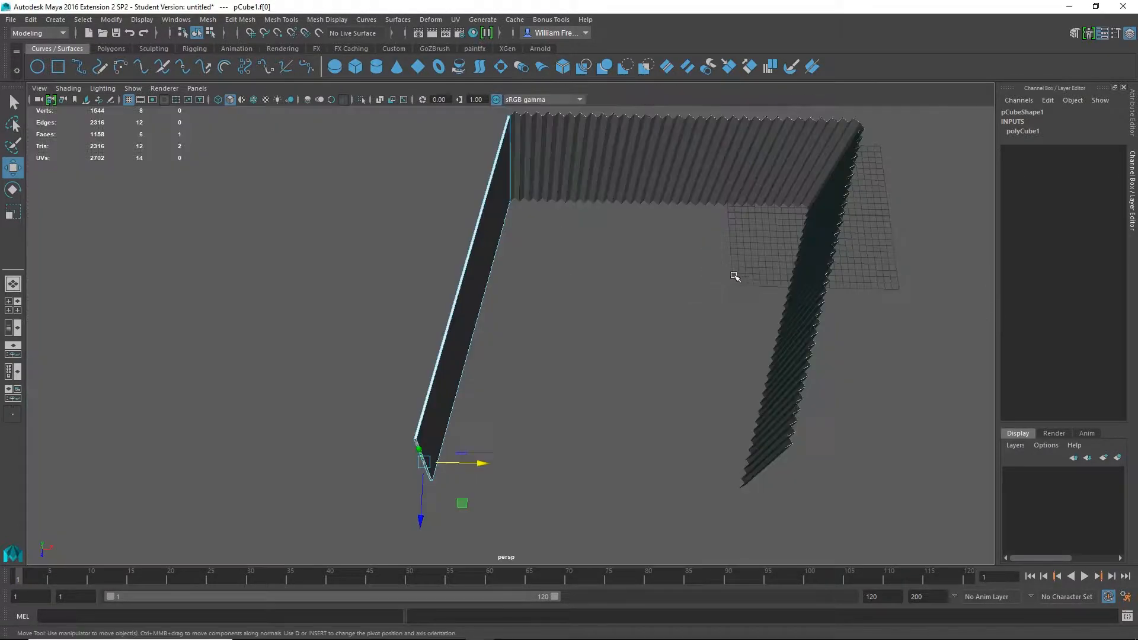
pyautogui.keyDown('alt'); pyautogui.moveTo(734, 271); pyautogui.dragTo(838, 302); pyautogui.keyUp('alt')
pyautogui.keyDown('alt'); pyautogui.moveTo(672, 177); pyautogui.dragTo(663, 376, button='right'); pyautogui.keyUp('alt')
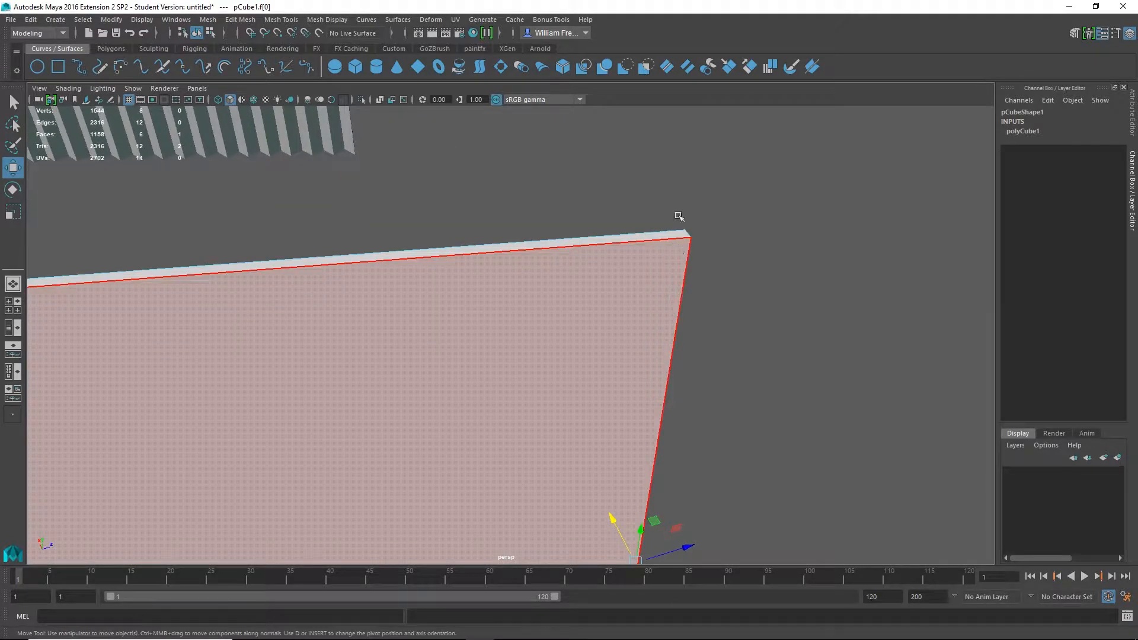
pyautogui.click(282, 19)
pyautogui.click(302, 111)
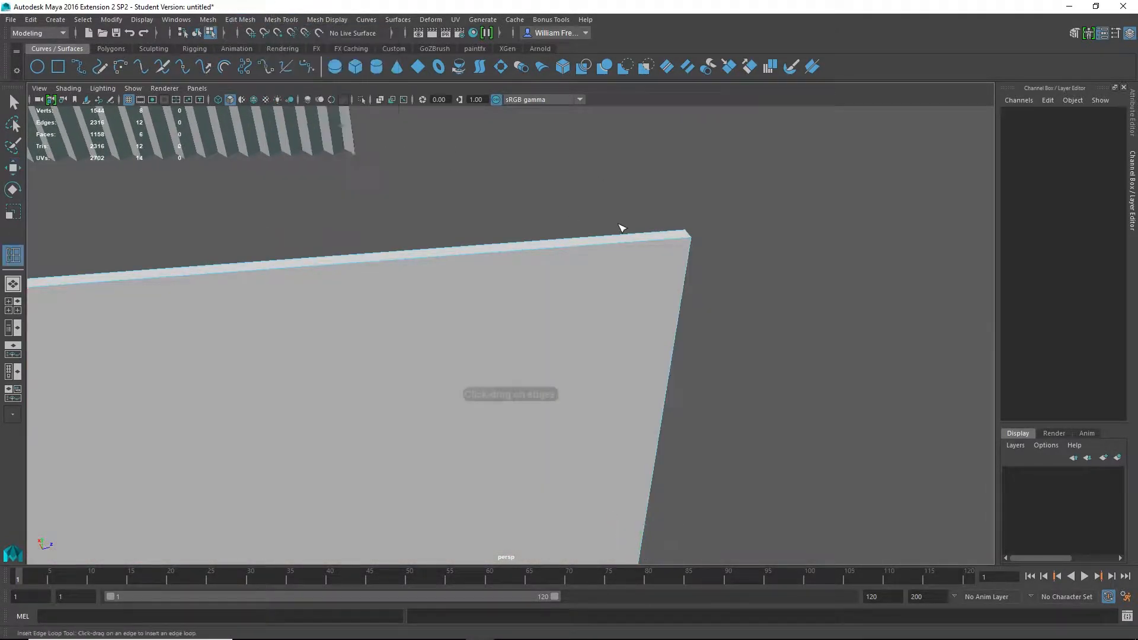
pyautogui.click(684, 242)
pyautogui.click(684, 241)
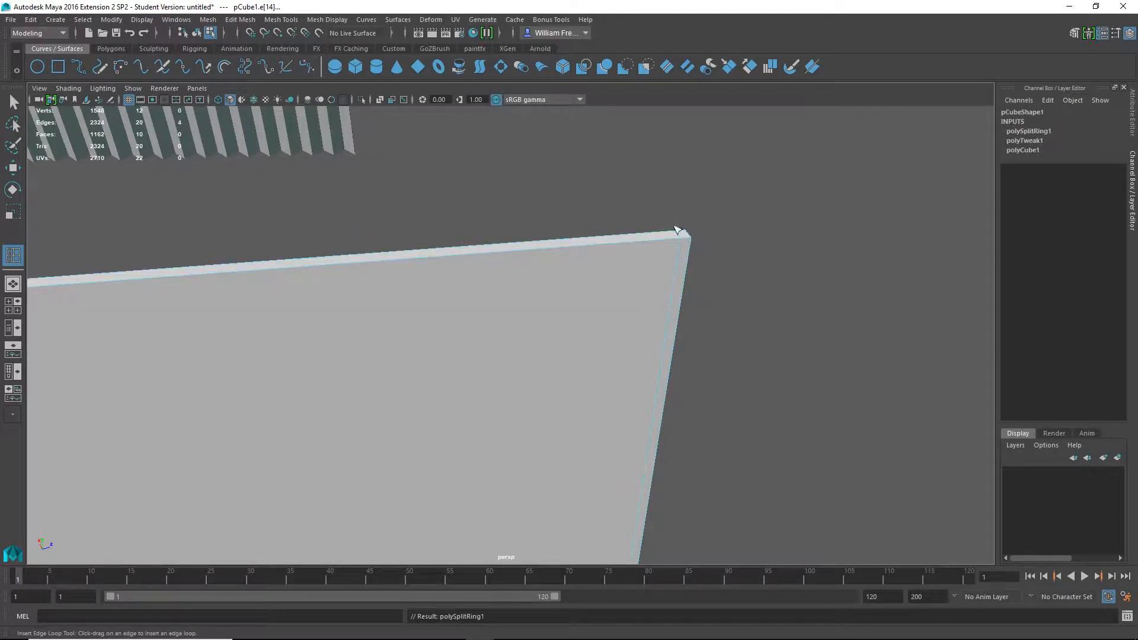
# Select the narrow inner face between the new edge loop and the panel's outer end.
pyautogui.click(18, 107)
pyautogui.keyDown('alt'); pyautogui.moveTo(741, 280); pyautogui.dragTo(293, 224); pyautogui.keyUp('alt')
pyautogui.rightClick(235, 238)
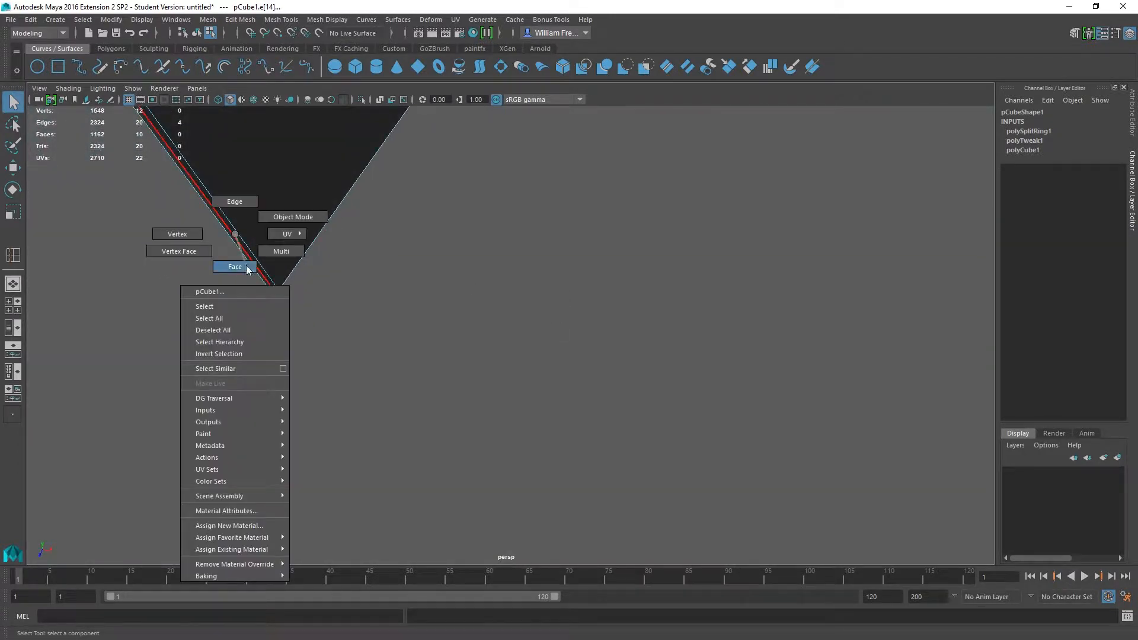
pyautogui.moveTo(247, 268); pyautogui.dragTo(247, 267, button='right')
pyautogui.click(250, 254)
pyautogui.keyDown('alt'); pyautogui.moveTo(526, 293); pyautogui.dragTo(374, 308); pyautogui.keyUp('alt')
pyautogui.keyDown('alt'); pyautogui.moveTo(529, 287); pyautogui.dragTo(465, 347, button='middle'); pyautogui.keyUp('alt')
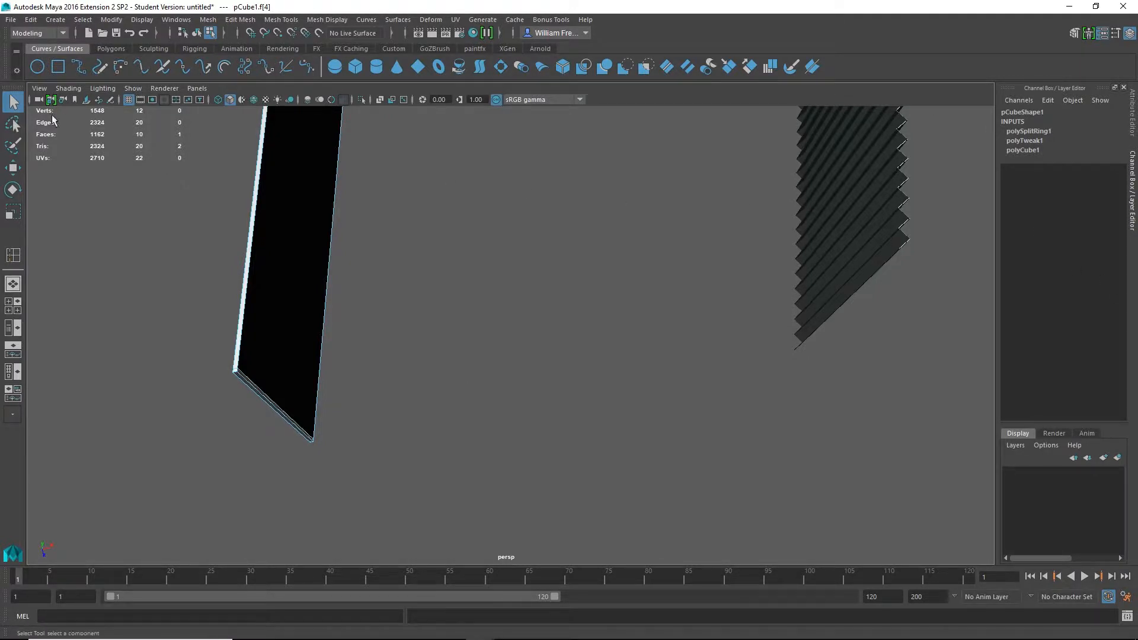
# Extrude the narrow face and pull it along X across to the slanted fin wall's free end.
pyautogui.click(1074, 33)
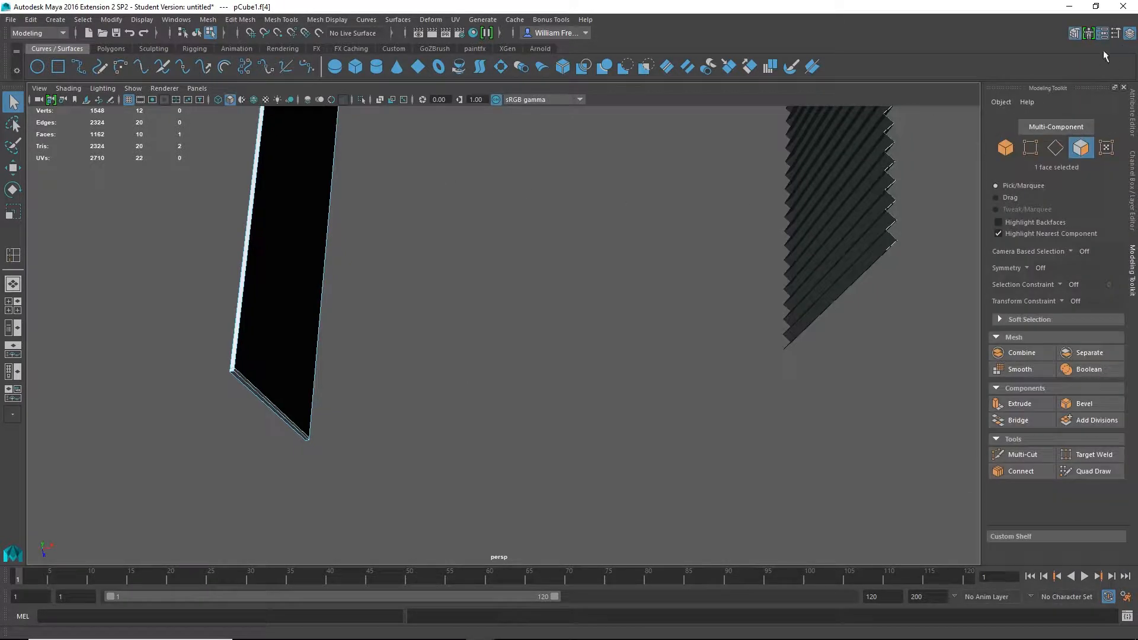
pyautogui.click(1033, 407)
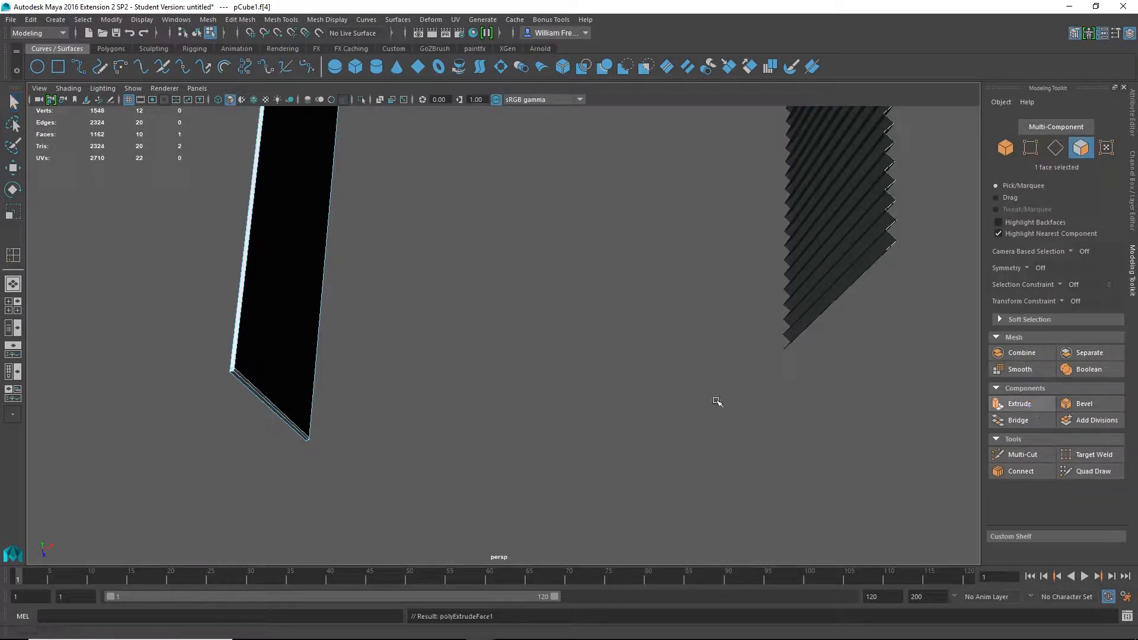
pyautogui.press('w')
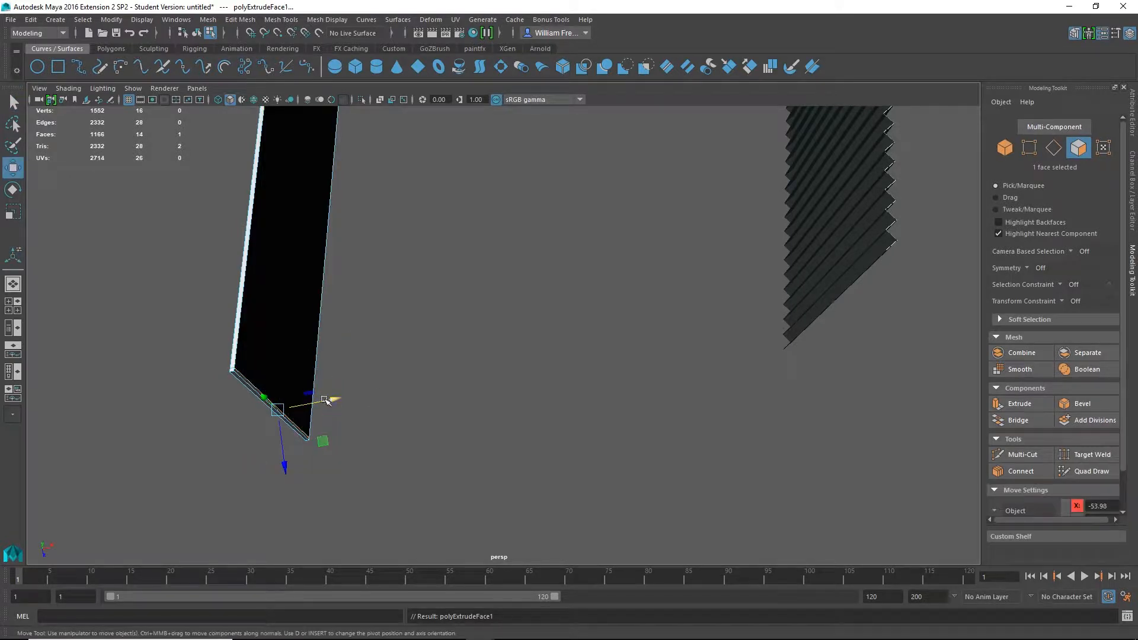
pyautogui.moveTo(334, 403); pyautogui.dragTo(888, 342)
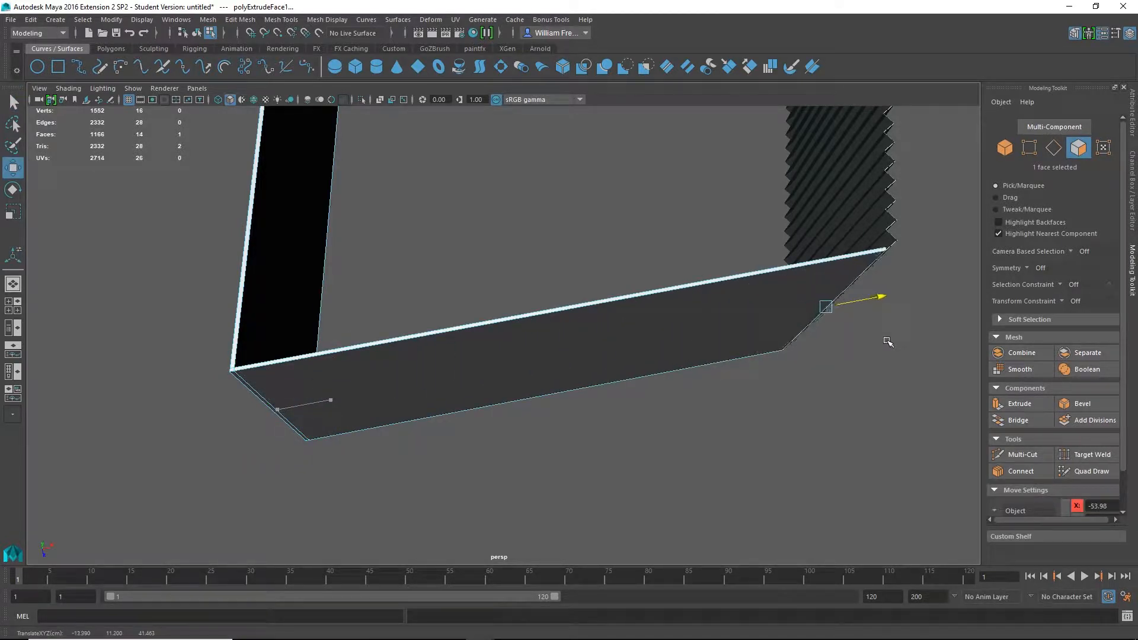
# Pull the long panel's end face back along X to about -12.84 so it meets the slanted fin wall's free end.
pyautogui.press('space')
pyautogui.press('space')
pyautogui.keyDown('alt'); pyautogui.moveTo(401, 254); pyautogui.dragTo(673, 345, button='right'); pyautogui.keyUp('alt')
pyautogui.keyDown('alt'); pyautogui.moveTo(585, 304); pyautogui.dragTo(419, 121, button='middle'); pyautogui.keyUp('alt')
pyautogui.keyDown('alt'); pyautogui.moveTo(560, 195); pyautogui.dragTo(907, 438, button='right'); pyautogui.keyUp('alt')
pyautogui.keyDown('alt'); pyautogui.moveTo(684, 414); pyautogui.dragTo(568, 215, button='middle'); pyautogui.keyUp('alt')
pyautogui.keyDown('alt'); pyautogui.moveTo(568, 214); pyautogui.dragTo(902, 451, button='right'); pyautogui.keyUp('alt')
pyautogui.keyDown('alt'); pyautogui.moveTo(455, 322); pyautogui.dragTo(594, 381, button='middle'); pyautogui.keyUp('alt')
pyautogui.keyDown('alt'); pyautogui.moveTo(478, 325); pyautogui.dragTo(674, 378, button='right'); pyautogui.keyUp('alt')
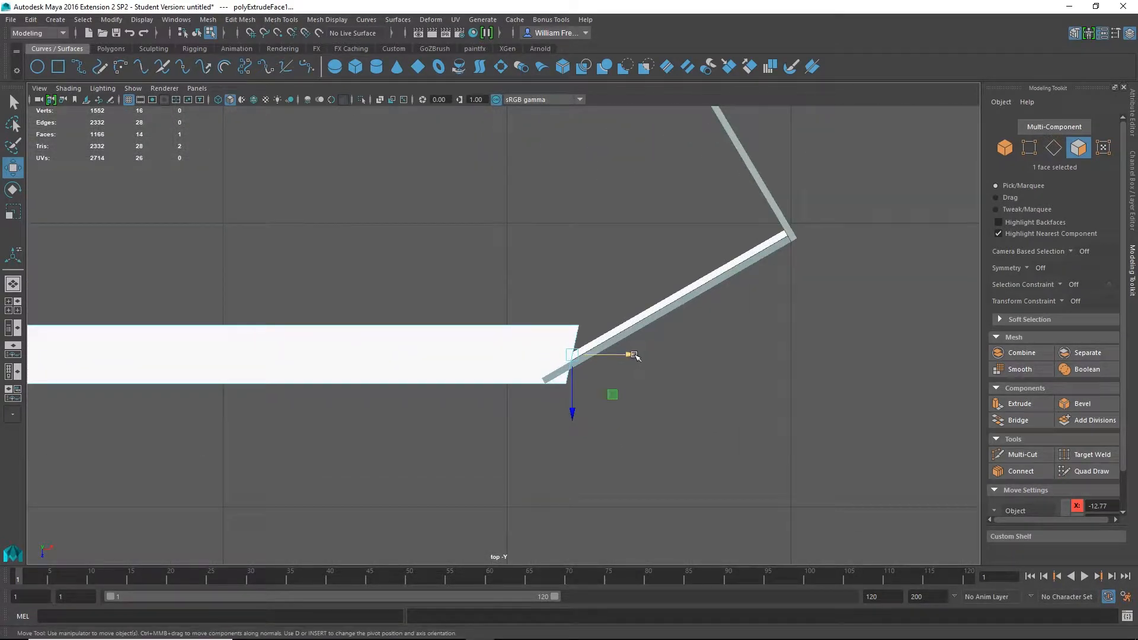
pyautogui.moveTo(635, 356); pyautogui.dragTo(608, 355)
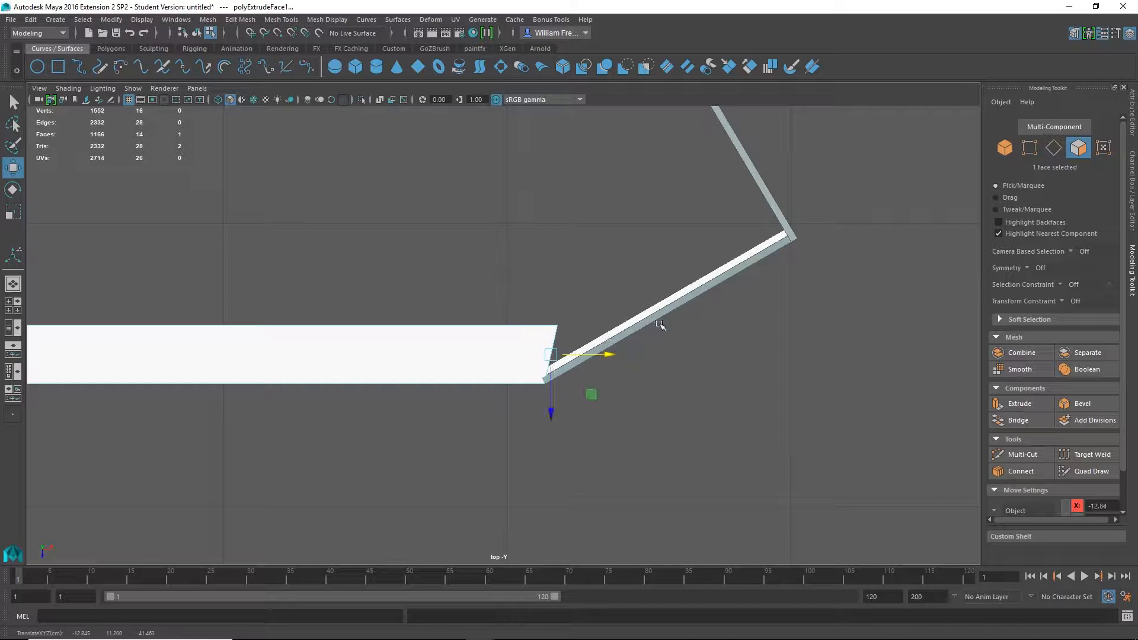
# Select the two inner corner vertices of the panel's end and move them along X to about -12.98, mitring the end.
pyautogui.rightClick(552, 328)
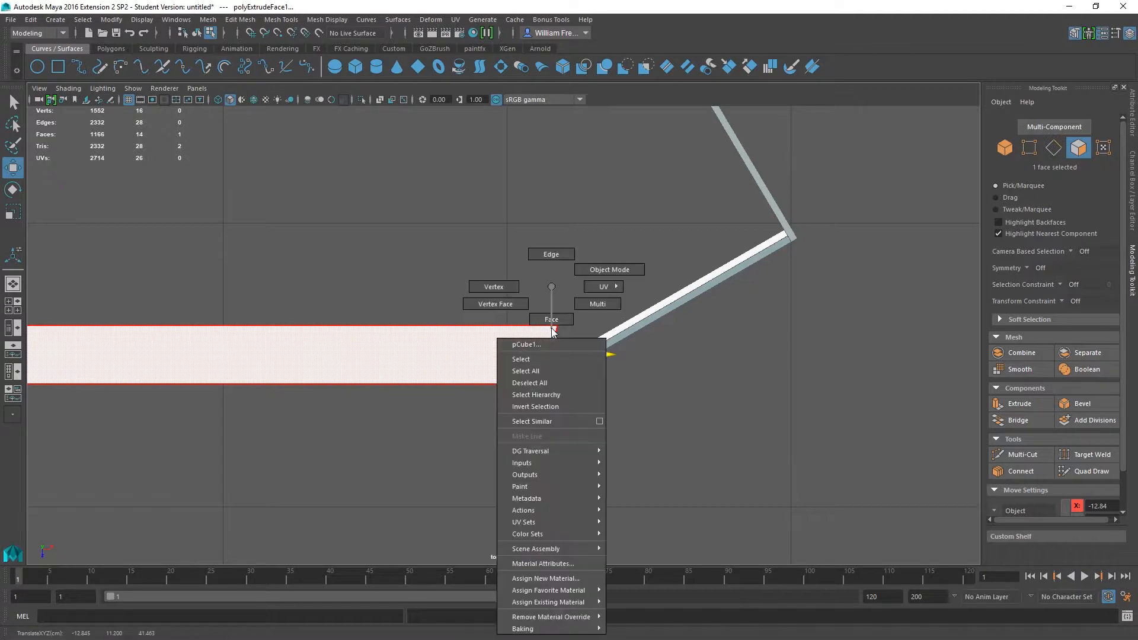
pyautogui.click(493, 288)
pyautogui.moveTo(581, 297); pyautogui.dragTo(515, 348)
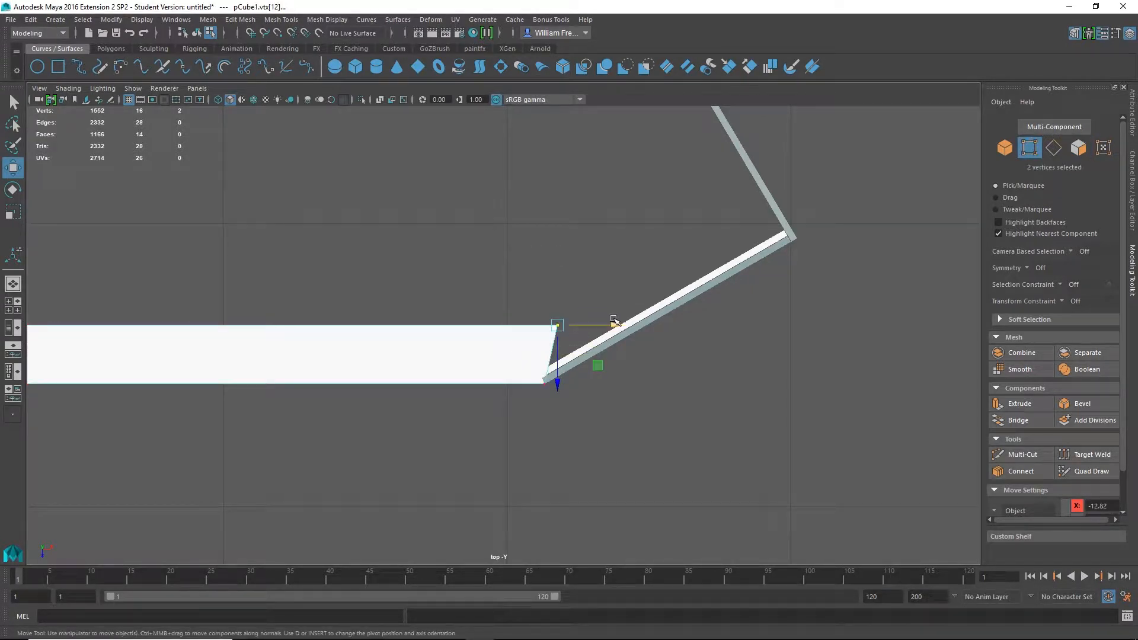
pyautogui.moveTo(614, 320); pyautogui.dragTo(612, 325)
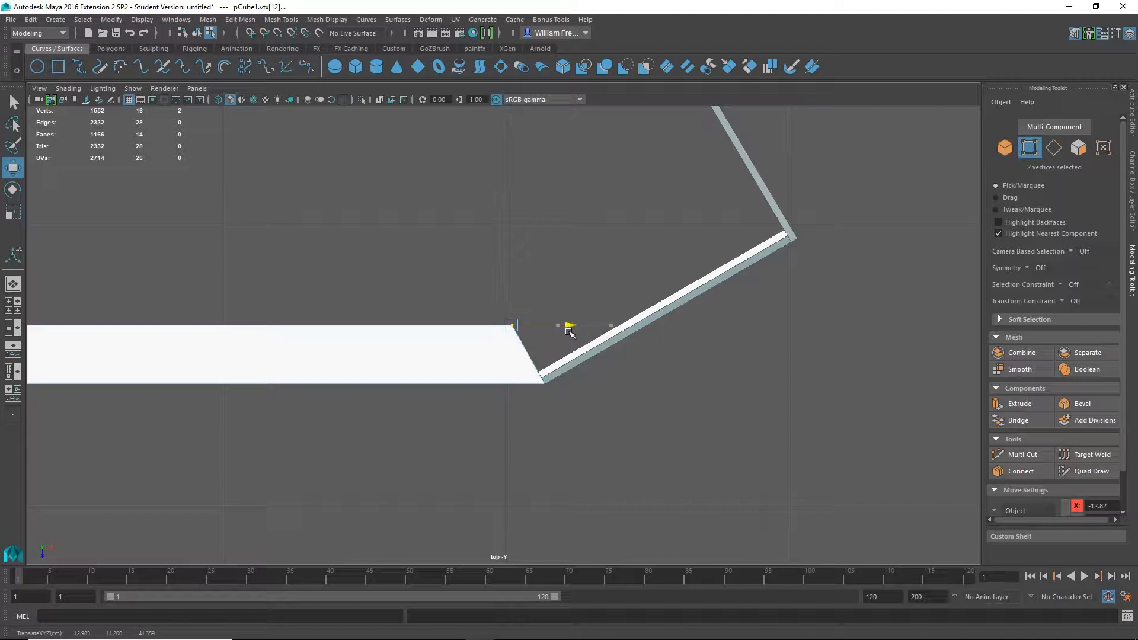
# Select the vertices at the corner where the two plain panels meet and shift them outward along X to about -56.03.
pyautogui.keyDown('alt'); pyautogui.moveTo(870, 409); pyautogui.dragTo(624, 341, button='right'); pyautogui.keyUp('alt')
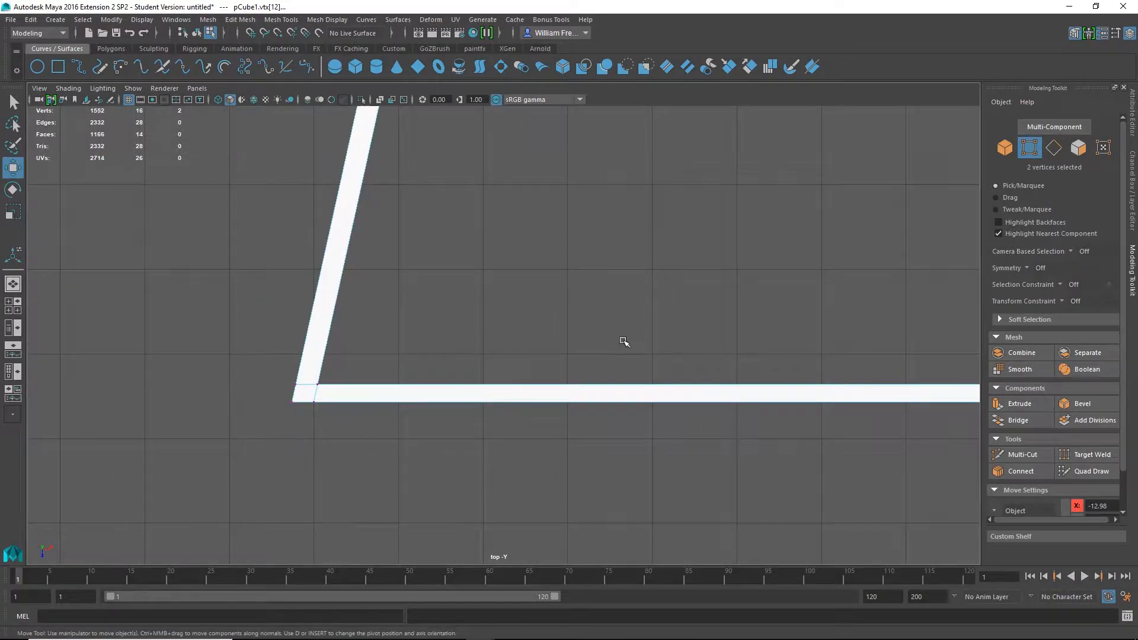
pyautogui.press('space')
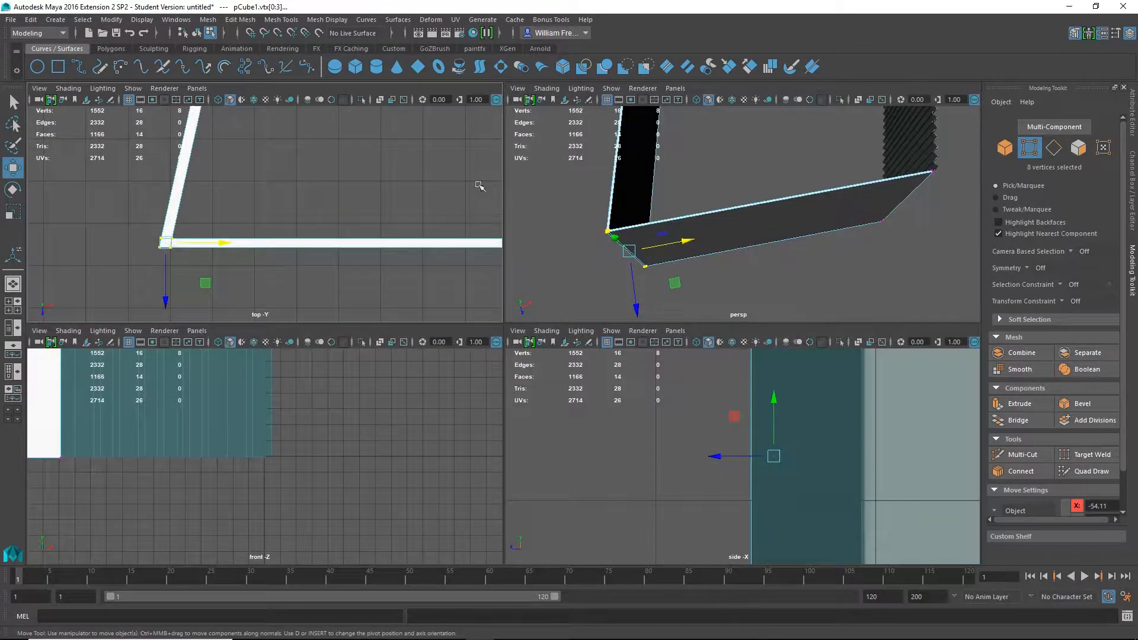
pyautogui.press('space')
pyautogui.scroll(-3, 386, 331)
pyautogui.scroll(-2, 766, 315)
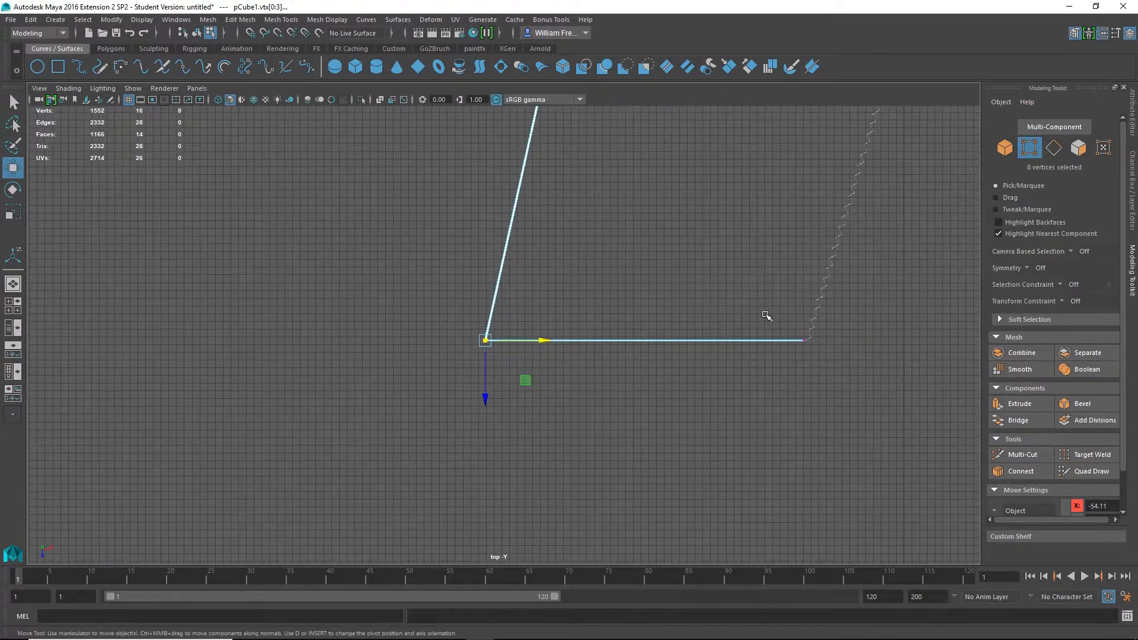
pyautogui.keyDown('alt'); pyautogui.moveTo(849, 313); pyautogui.dragTo(773, 421, button='middle'); pyautogui.keyUp('alt')
pyautogui.scroll(-2, 586, 421)
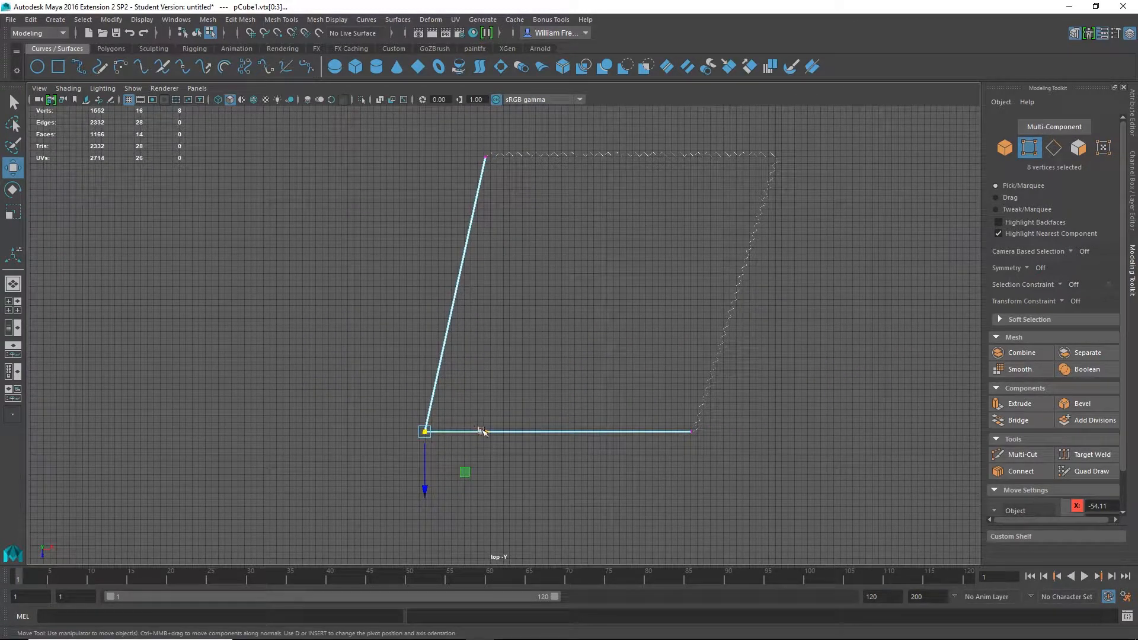
pyautogui.moveTo(482, 431); pyautogui.dragTo(471, 433)
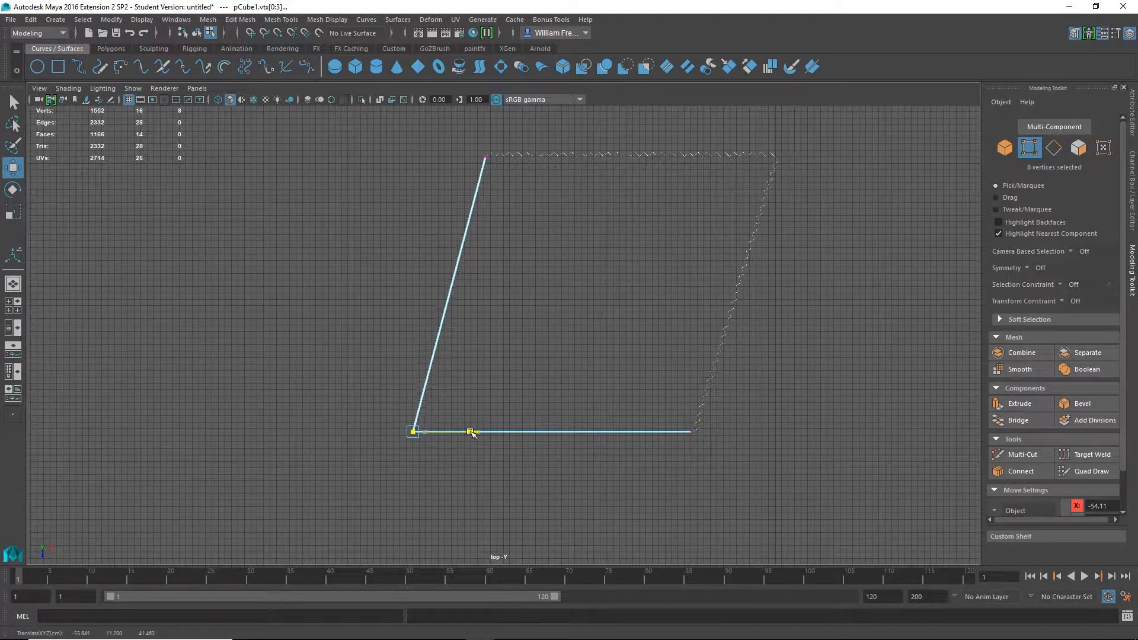
# Create a new polygon cube and raise it vertically above the corner where the two fin walls meet.
pyautogui.press('space')
pyautogui.press('space')
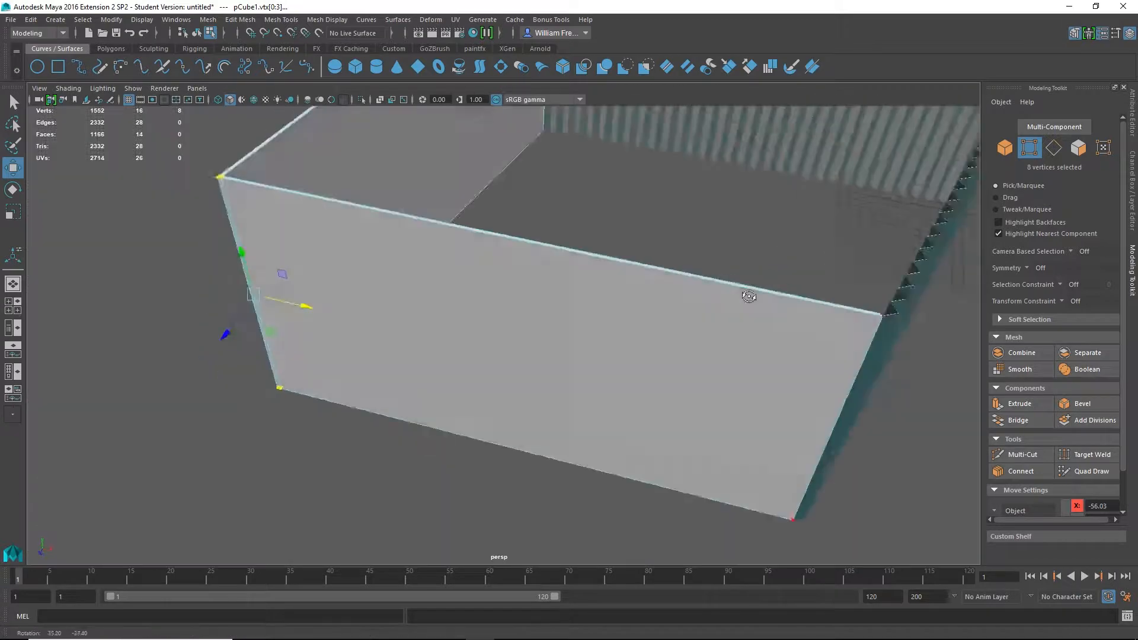
pyautogui.keyDown('alt'); pyautogui.moveTo(719, 272); pyautogui.dragTo(793, 297); pyautogui.keyUp('alt')
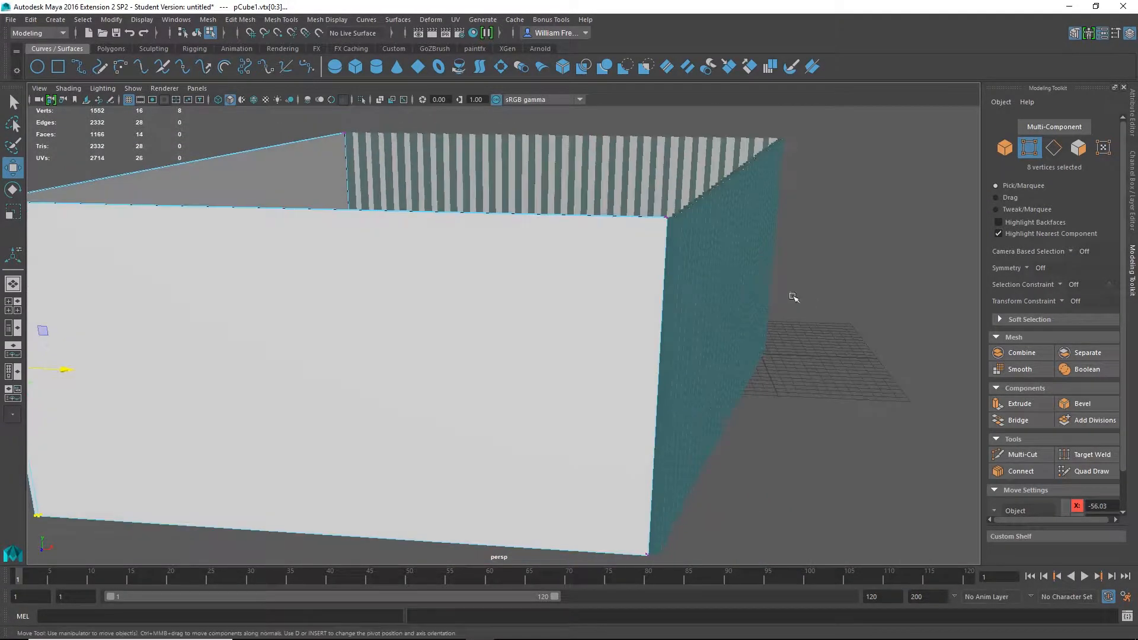
pyautogui.keyDown('alt'); pyautogui.moveTo(485, 269); pyautogui.dragTo(559, 297); pyautogui.keyUp('alt')
pyautogui.keyDown('alt'); pyautogui.moveTo(689, 308); pyautogui.dragTo(446, 351, button='right'); pyautogui.keyUp('alt')
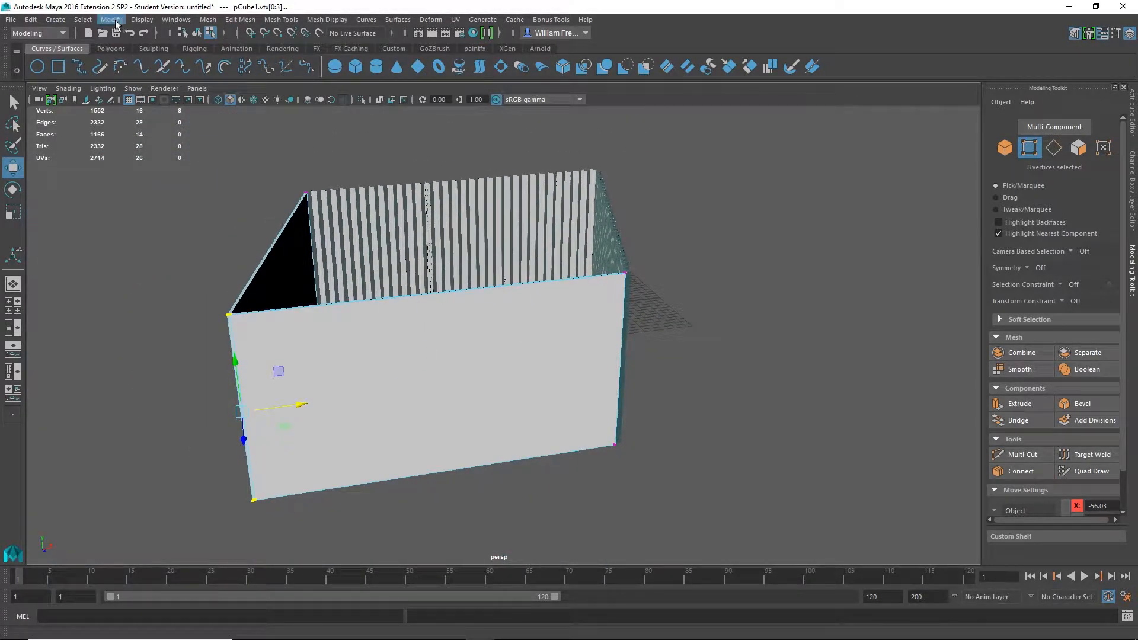
pyautogui.click(55, 19)
pyautogui.moveTo(89, 64)
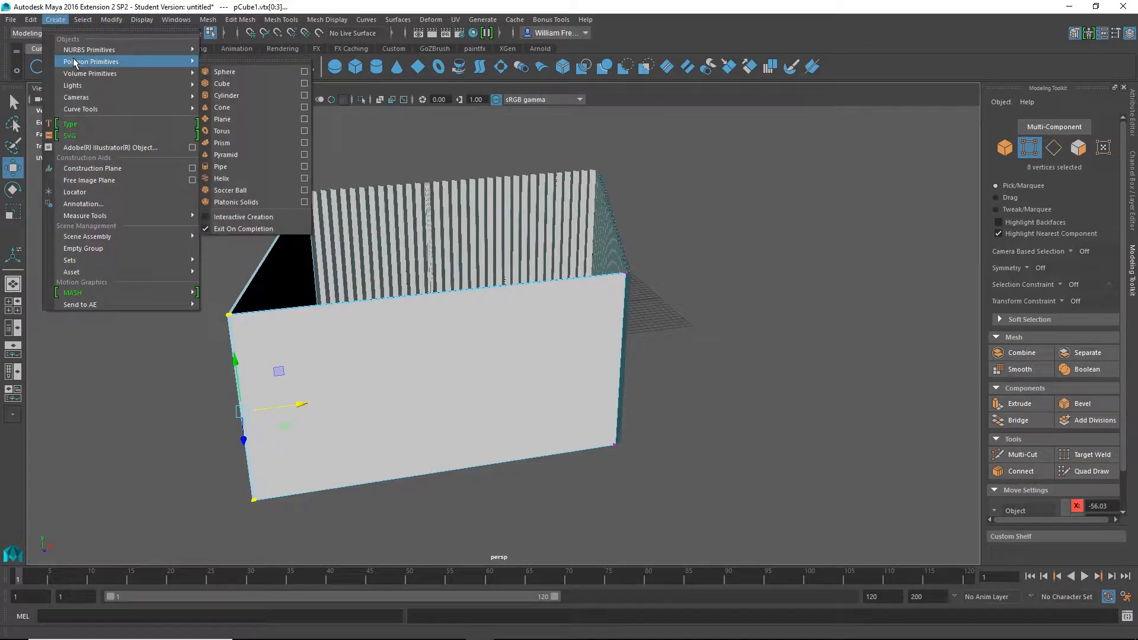
pyautogui.click(279, 80)
pyautogui.keyDown('alt'); pyautogui.moveTo(354, 196); pyautogui.dragTo(663, 326); pyautogui.keyUp('alt')
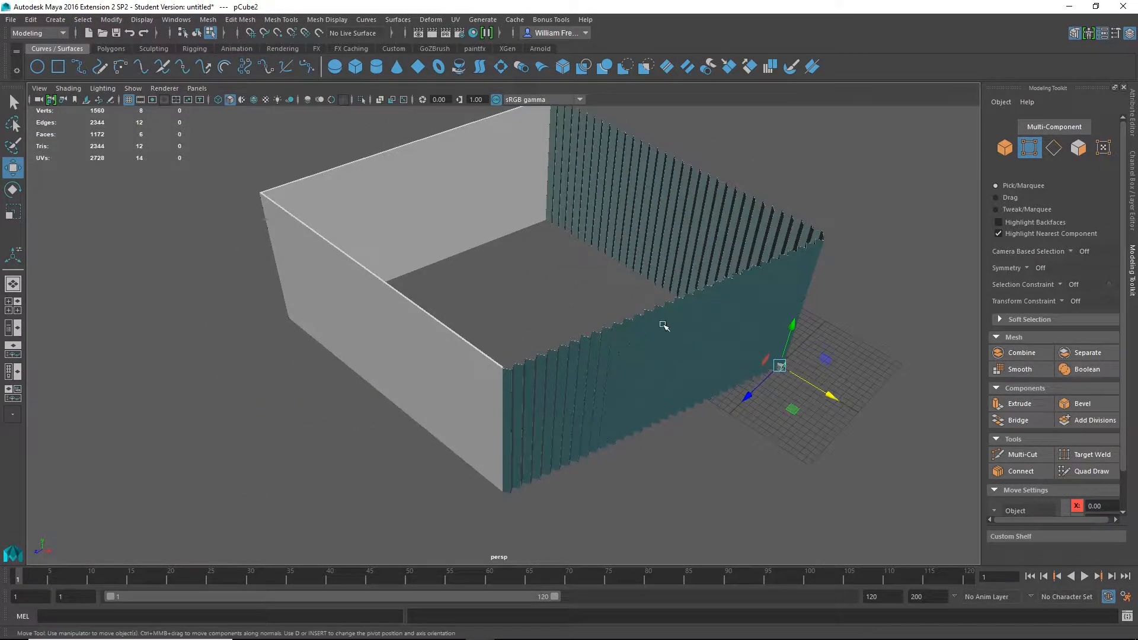
pyautogui.moveTo(793, 334); pyautogui.dragTo(566, 206)
pyautogui.keyDown('alt'); pyautogui.moveTo(567, 205); pyautogui.dragTo(772, 255, button='right'); pyautogui.keyUp('alt')
pyautogui.keyDown('alt'); pyautogui.moveTo(773, 254); pyautogui.dragTo(612, 255, button='middle'); pyautogui.keyUp('alt')
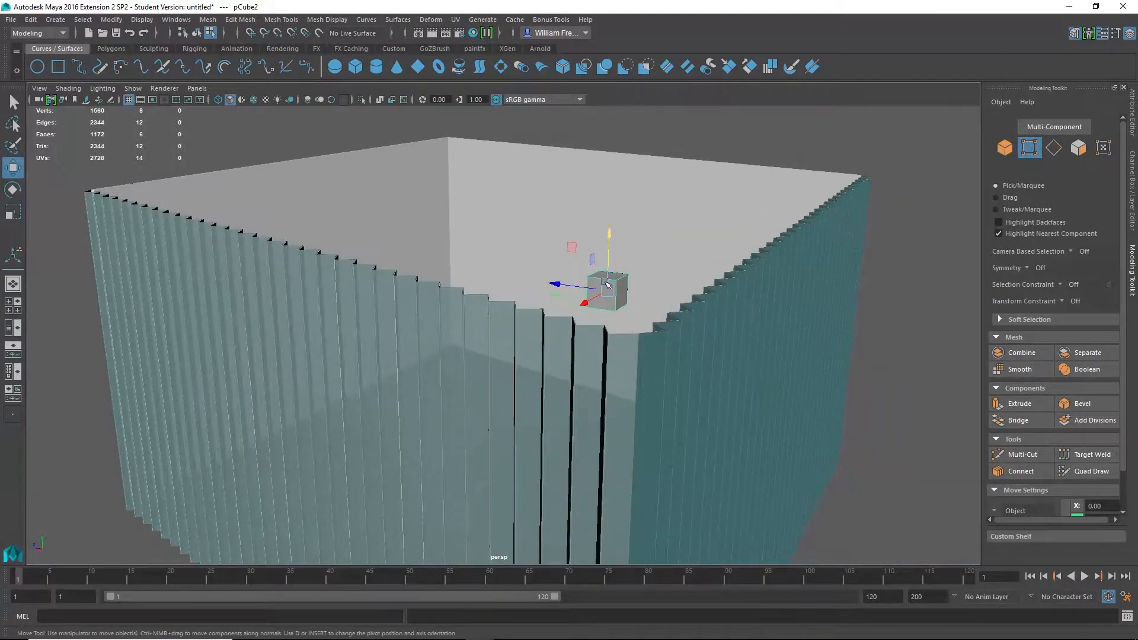
# Scale the new cube down vertically into a thin slab and assign it the blinn2 material.
pyautogui.press('r')
pyautogui.moveTo(617, 278); pyautogui.dragTo(598, 292)
pyautogui.keyDown('alt'); pyautogui.moveTo(396, 248); pyautogui.dragTo(332, 279); pyautogui.keyUp('alt')
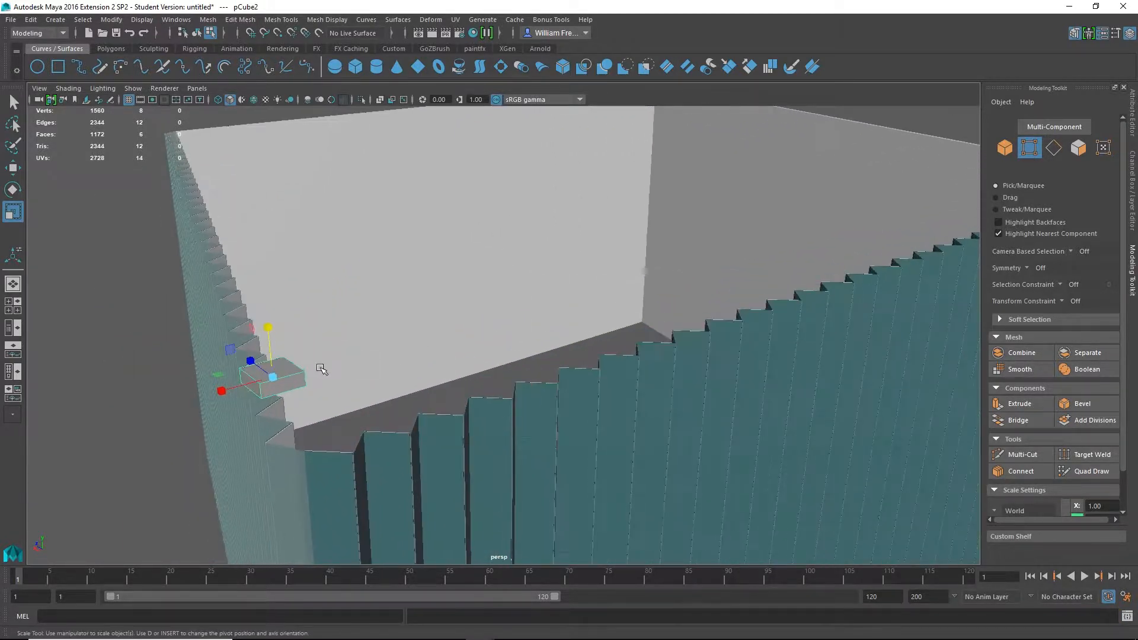
pyautogui.moveTo(293, 286); pyautogui.dragTo(373, 590, button='right')
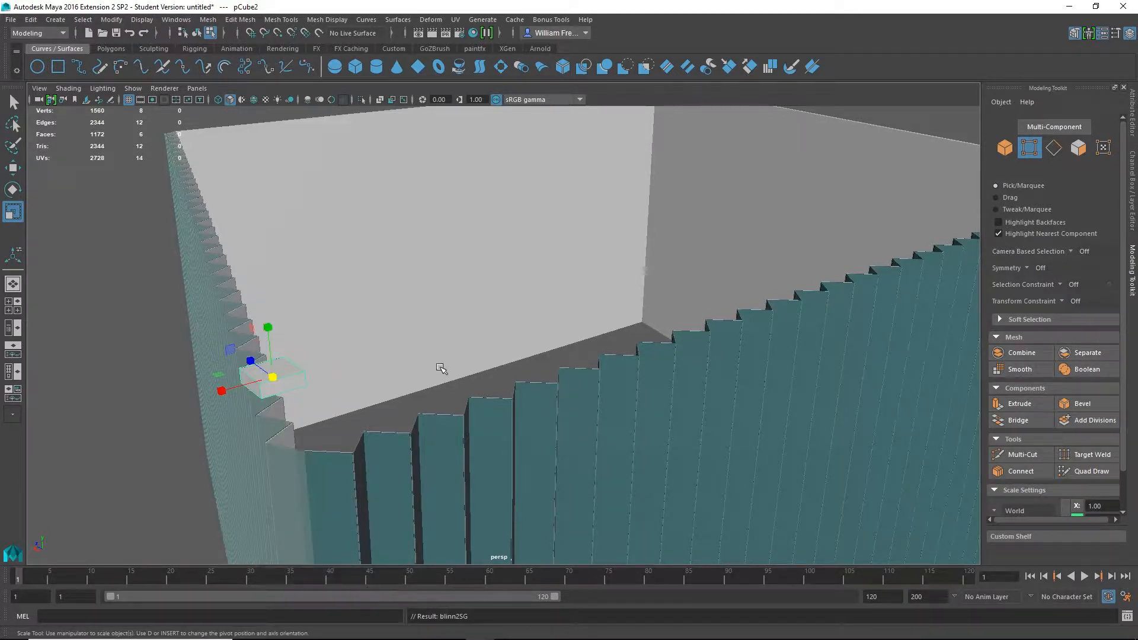
pyautogui.keyDown('alt'); pyautogui.moveTo(441, 368); pyautogui.dragTo(459, 347); pyautogui.keyUp('alt')
pyautogui.keyDown('alt'); pyautogui.moveTo(573, 263); pyautogui.dragTo(609, 309); pyautogui.keyUp('alt')
# Move the slab to about X 0.87 and Y 22.5 so it sits on the top edge of the fin wall corner.
pyautogui.press('w')
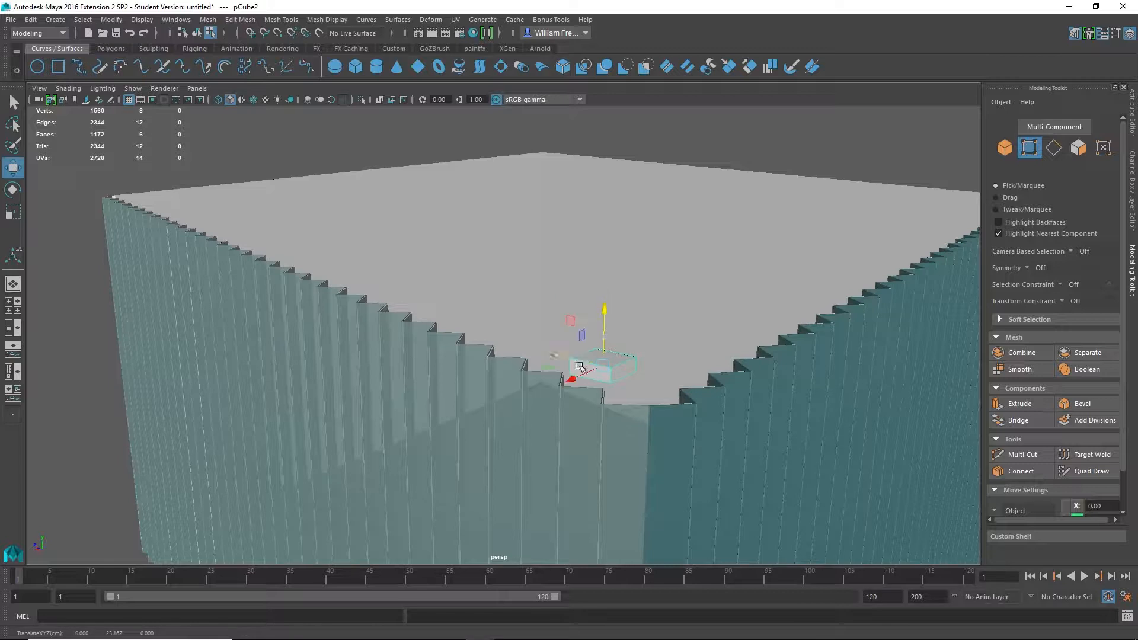
pyautogui.moveTo(564, 384); pyautogui.dragTo(607, 240)
pyautogui.moveTo(595, 157); pyautogui.dragTo(600, 188)
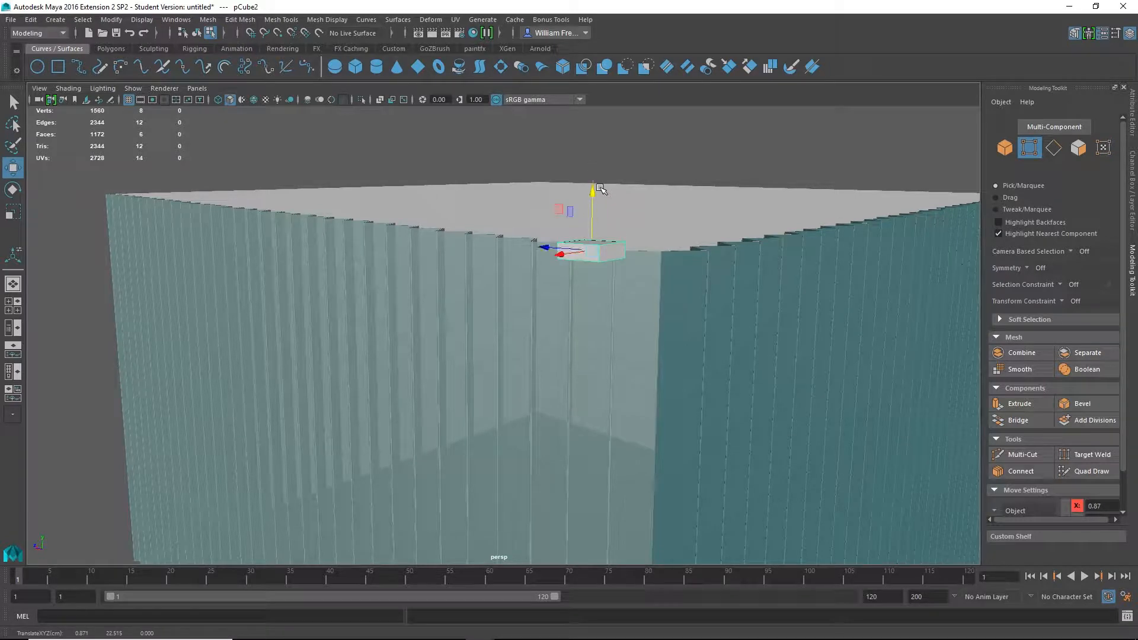
# Select a side face of the slab and pull it outward past the fin wall corner.
pyautogui.keyDown('alt'); pyautogui.moveTo(602, 240); pyautogui.dragTo(590, 283); pyautogui.keyUp('alt')
pyautogui.moveTo(504, 529); pyautogui.dragTo(502, 517, button='right')
pyautogui.keyDown('alt'); pyautogui.moveTo(498, 534); pyautogui.dragTo(538, 381); pyautogui.keyUp('alt')
pyautogui.click(521, 235)
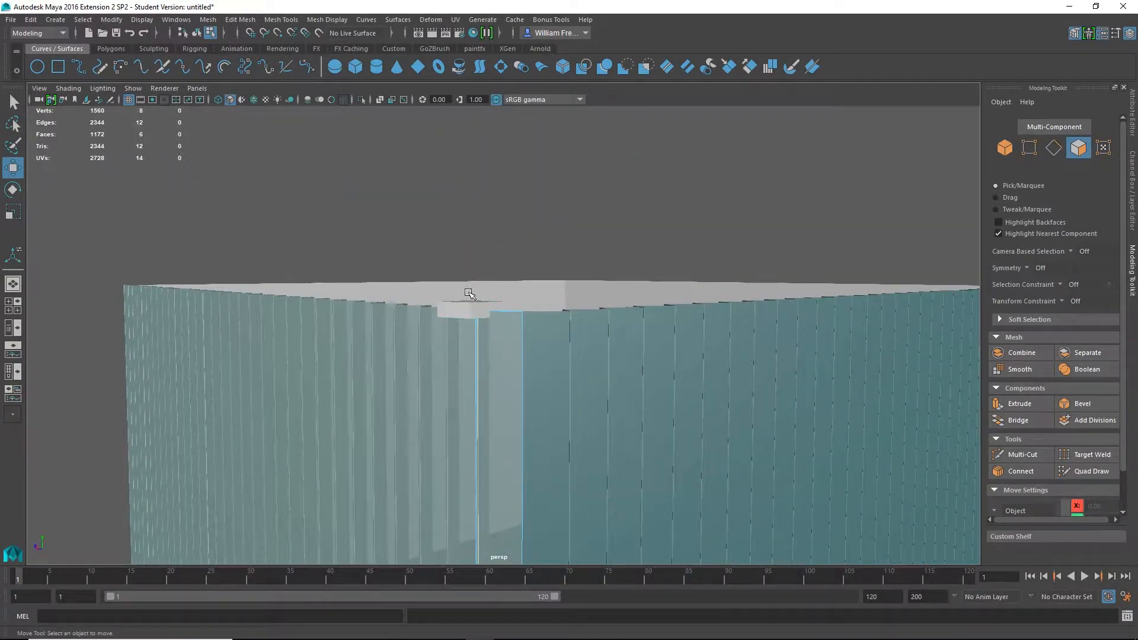
pyautogui.moveTo(495, 286); pyautogui.dragTo(486, 320, button='right')
pyautogui.click(480, 309)
pyautogui.click(486, 310)
pyautogui.keyDown('alt'); pyautogui.moveTo(486, 309); pyautogui.dragTo(613, 356); pyautogui.keyUp('alt')
pyautogui.moveTo(795, 406); pyautogui.dragTo(923, 394)
# Pull the slab's front end face along the slanted fin wall to its far end, at about X -13.06 and Z 43.05.
pyautogui.click(936, 389)
pyautogui.keyDown('alt'); pyautogui.moveTo(935, 389); pyautogui.dragTo(736, 405, button='right'); pyautogui.keyUp('alt')
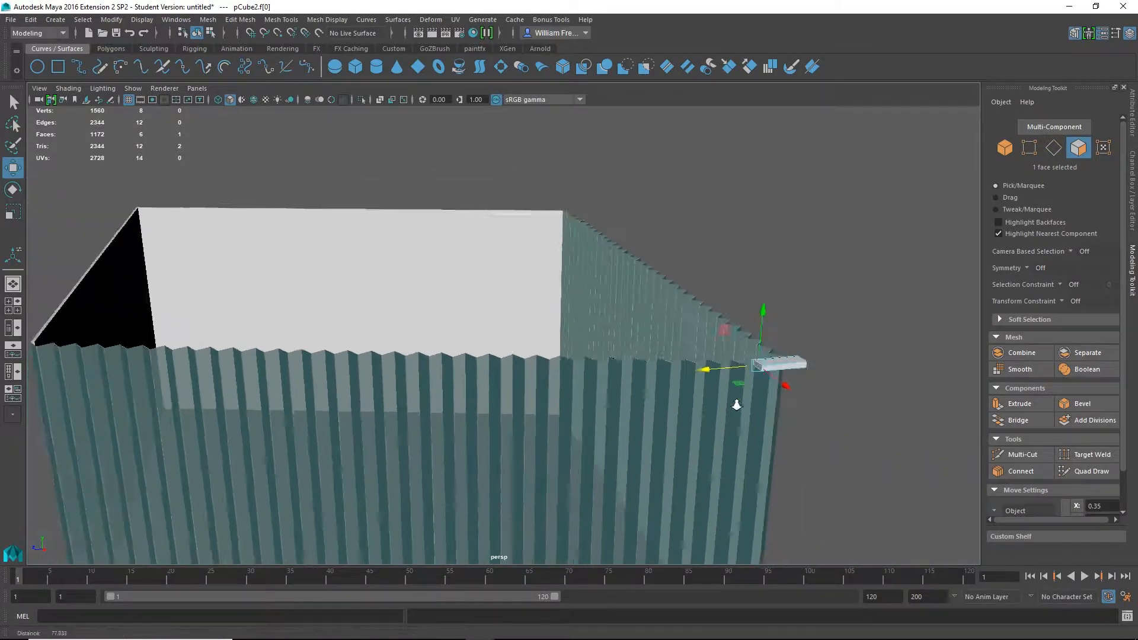
pyautogui.keyDown('alt'); pyautogui.moveTo(736, 405); pyautogui.dragTo(671, 432); pyautogui.keyUp('alt')
pyautogui.moveTo(723, 407); pyautogui.dragTo(361, 510)
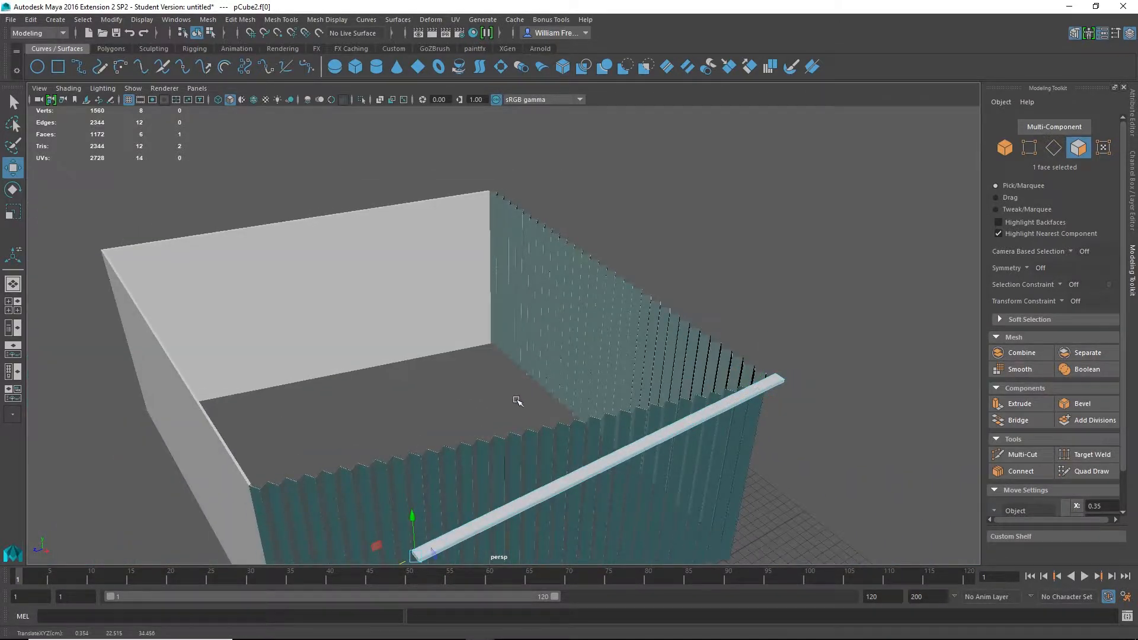
pyautogui.keyDown('alt'); pyautogui.moveTo(517, 401); pyautogui.dragTo(547, 354, button='middle'); pyautogui.keyUp('alt')
pyautogui.moveTo(526, 371); pyautogui.dragTo(644, 349)
pyautogui.moveTo(825, 396); pyautogui.dragTo(669, 403)
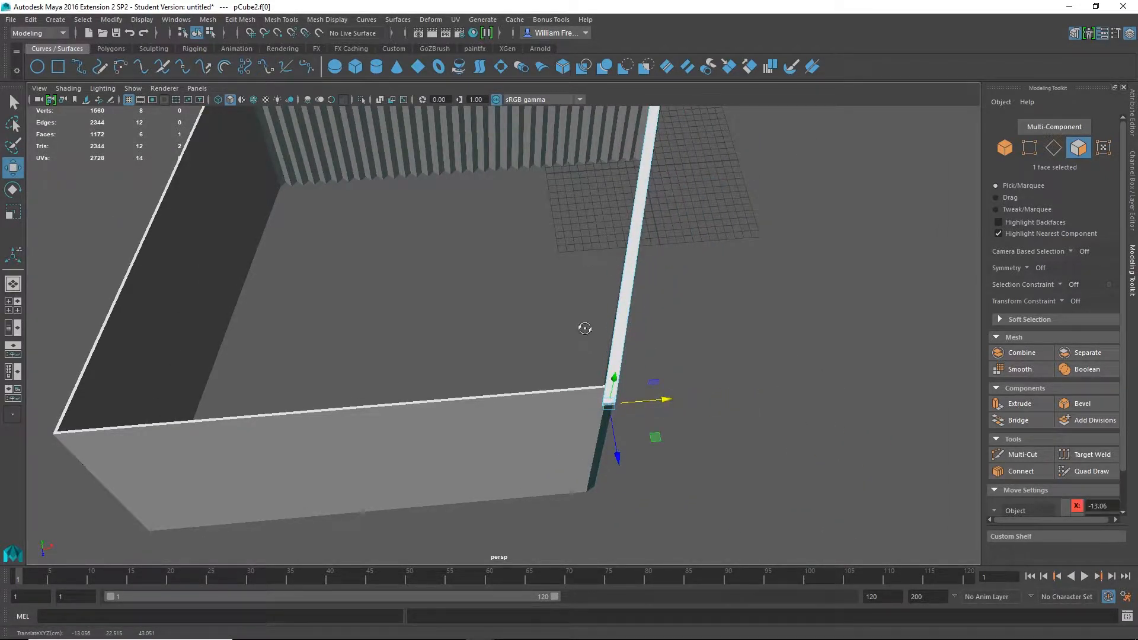
# Pull the slab's end face back along Z to about 42.4 in the top view, reducing its overhang past the panel wall.
pyautogui.keyDown('alt'); pyautogui.moveTo(585, 328); pyautogui.dragTo(541, 315); pyautogui.keyUp('alt')
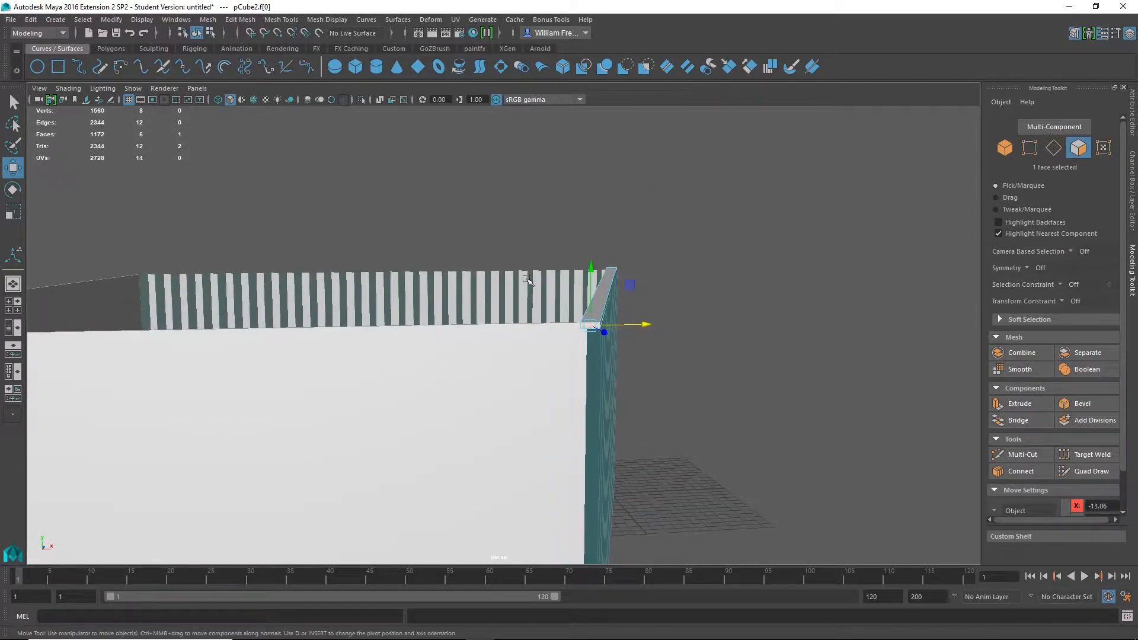
pyautogui.press('space')
pyautogui.press('space')
pyautogui.scroll(5, 620, 300)
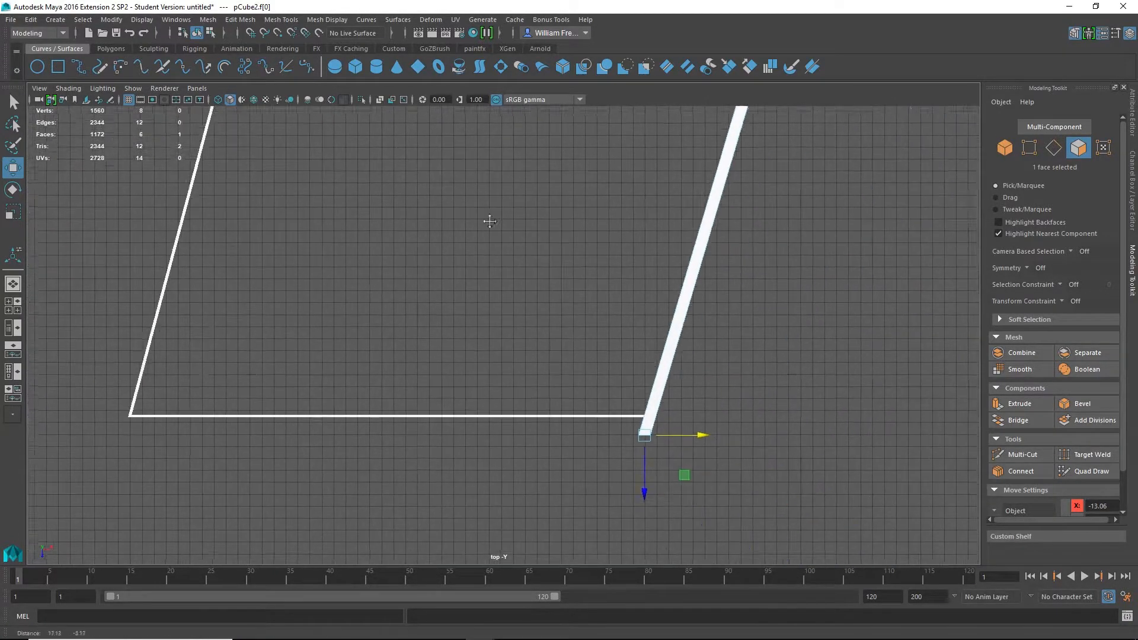
pyautogui.keyDown('alt'); pyautogui.moveTo(490, 221); pyautogui.dragTo(436, 189, button='middle'); pyautogui.keyUp('alt')
pyautogui.keyDown('alt'); pyautogui.moveTo(436, 190); pyautogui.dragTo(741, 399, button='right'); pyautogui.keyUp('alt')
pyautogui.keyDown('alt'); pyautogui.moveTo(715, 405); pyautogui.dragTo(551, 273, button='middle'); pyautogui.keyUp('alt')
pyautogui.moveTo(549, 431); pyautogui.dragTo(549, 411)
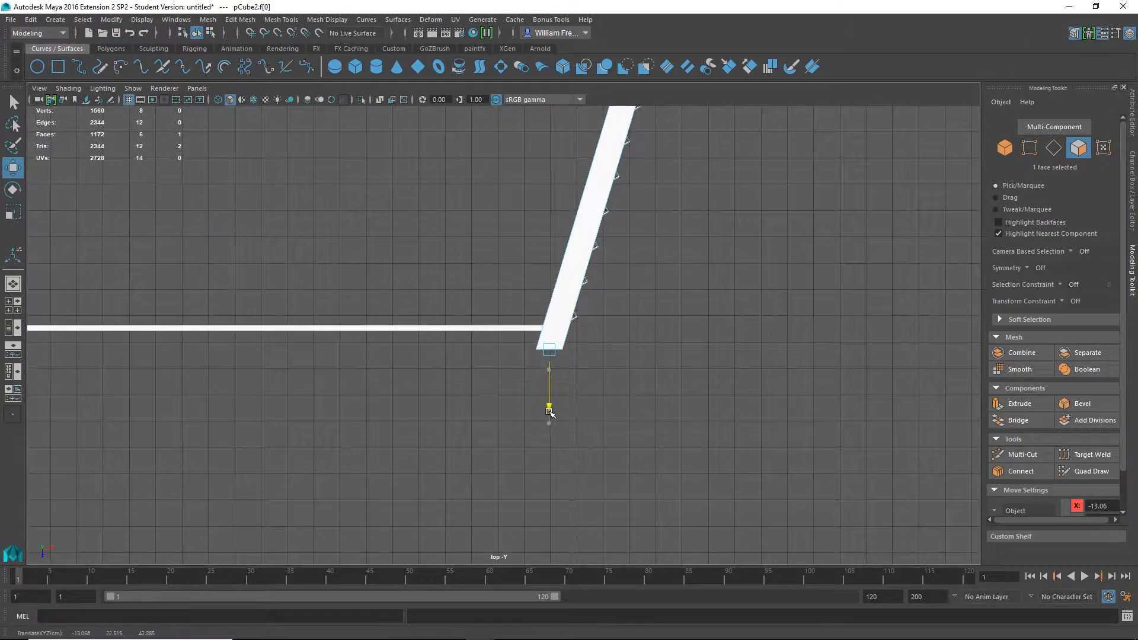
# Move the slab's long outer face outward along X to about -4.89 so it covers the slanted fin wall.
pyautogui.keyDown('alt'); pyautogui.moveTo(654, 309); pyautogui.dragTo(558, 505, button='middle'); pyautogui.keyUp('alt')
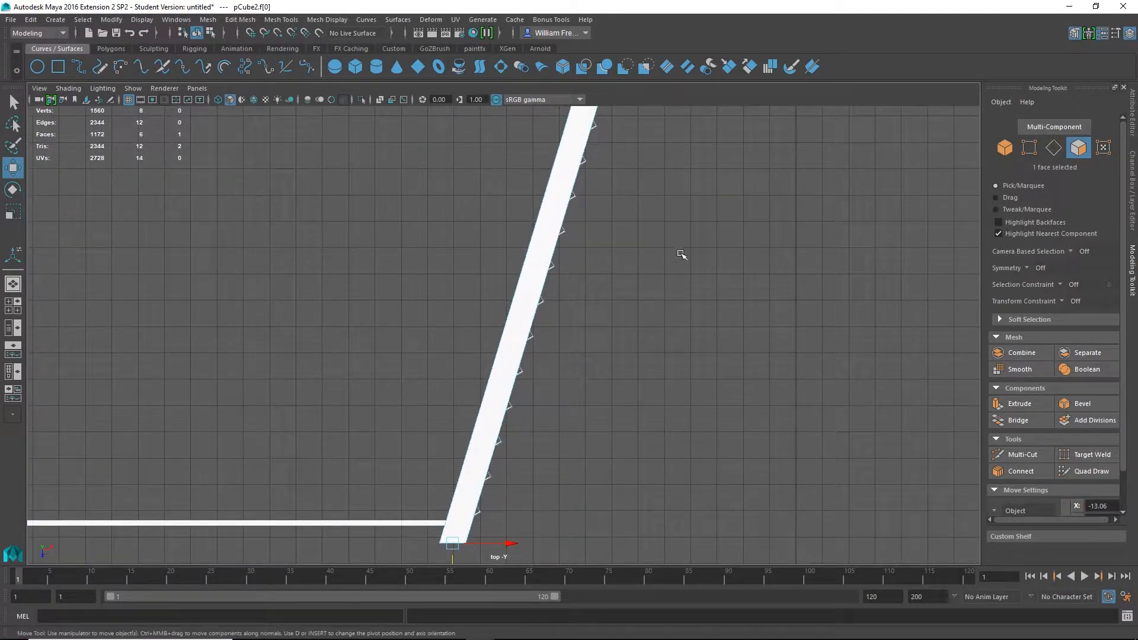
pyautogui.keyDown('alt'); pyautogui.moveTo(684, 254); pyautogui.dragTo(604, 462, button='middle'); pyautogui.keyUp('alt')
pyautogui.keyDown('alt'); pyautogui.moveTo(650, 292); pyautogui.dragTo(786, 133, button='middle'); pyautogui.keyUp('alt')
pyautogui.keyDown('alt'); pyautogui.moveTo(707, 163); pyautogui.dragTo(645, 351, button='middle'); pyautogui.keyUp('alt')
pyautogui.press('space')
pyautogui.press('space')
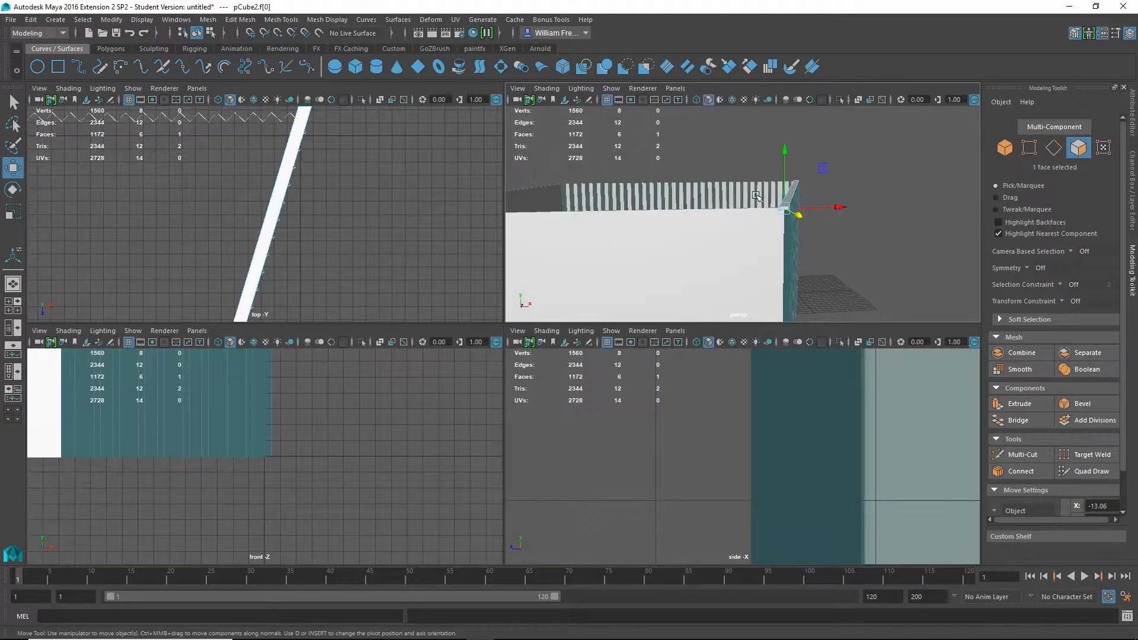
pyautogui.keyDown('alt'); pyautogui.moveTo(677, 204); pyautogui.dragTo(590, 260); pyautogui.keyUp('alt')
pyautogui.click(589, 292)
pyautogui.moveTo(718, 273); pyautogui.dragTo(737, 273)
# Pull the slab's long inner face across the building along X to about -52.95, forming a flat roof.
pyautogui.keyDown('alt'); pyautogui.moveTo(657, 288); pyautogui.dragTo(718, 287); pyautogui.keyUp('alt')
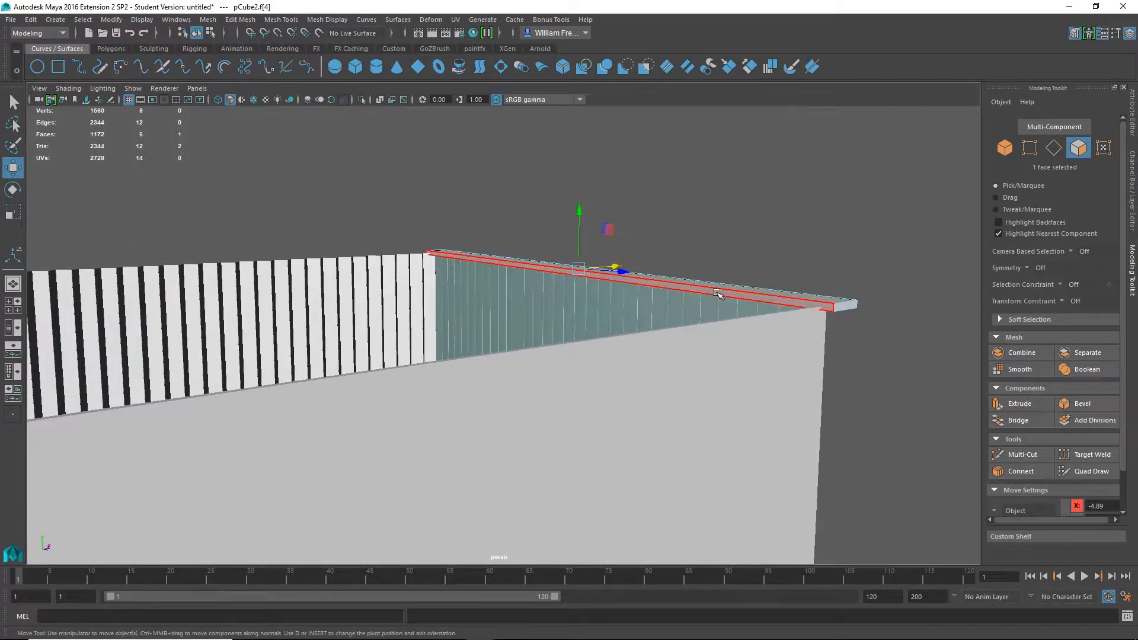
pyautogui.click(719, 294)
pyautogui.keyDown('alt'); pyautogui.moveTo(845, 292); pyautogui.dragTo(582, 292, button='right'); pyautogui.keyUp('alt')
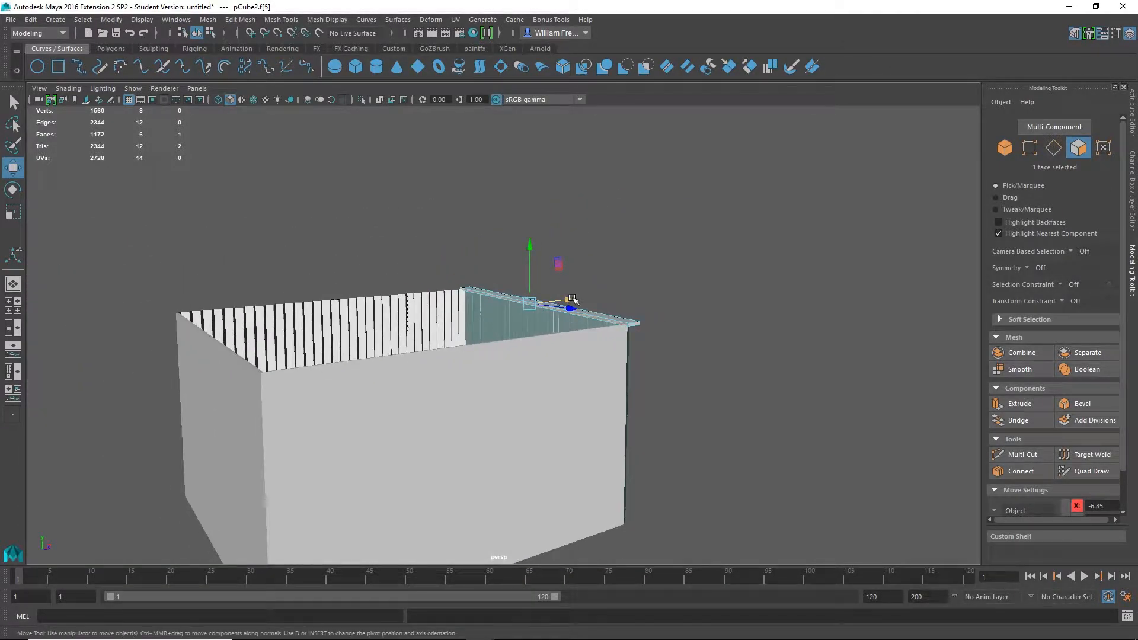
pyautogui.moveTo(572, 299); pyautogui.dragTo(264, 364)
# Examine the roof slab's outline and its coverage of the building footprint in the top view.
pyautogui.press('space')
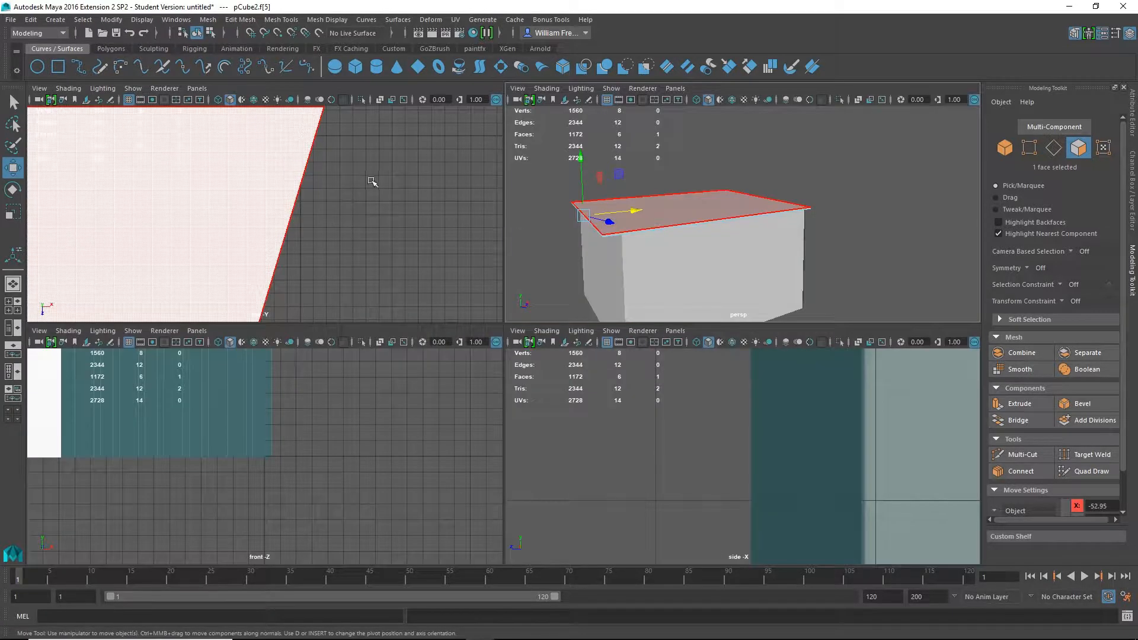
pyautogui.press('space')
pyautogui.keyDown('alt'); pyautogui.moveTo(429, 249); pyautogui.dragTo(82, 251, button='right'); pyautogui.keyUp('alt')
pyautogui.keyDown('alt'); pyautogui.moveTo(89, 373); pyautogui.dragTo(271, 243, button='middle'); pyautogui.keyUp('alt')
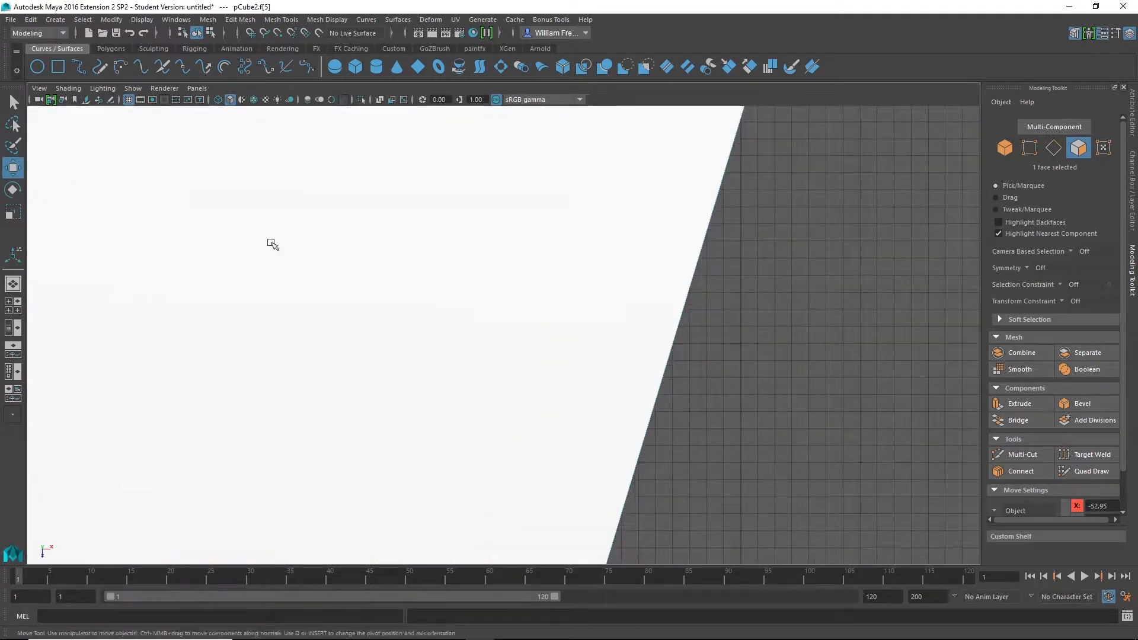
pyautogui.keyDown('alt'); pyautogui.moveTo(459, 261); pyautogui.dragTo(716, 279, button='middle'); pyautogui.keyUp('alt')
pyautogui.keyDown('alt'); pyautogui.moveTo(717, 279); pyautogui.dragTo(163, 303, button='right'); pyautogui.keyUp('alt')
pyautogui.keyDown('alt'); pyautogui.moveTo(311, 351); pyautogui.dragTo(475, 244, button='middle'); pyautogui.keyUp('alt')
pyautogui.keyDown('alt'); pyautogui.moveTo(841, 239); pyautogui.dragTo(634, 240, button='right'); pyautogui.keyUp('alt')
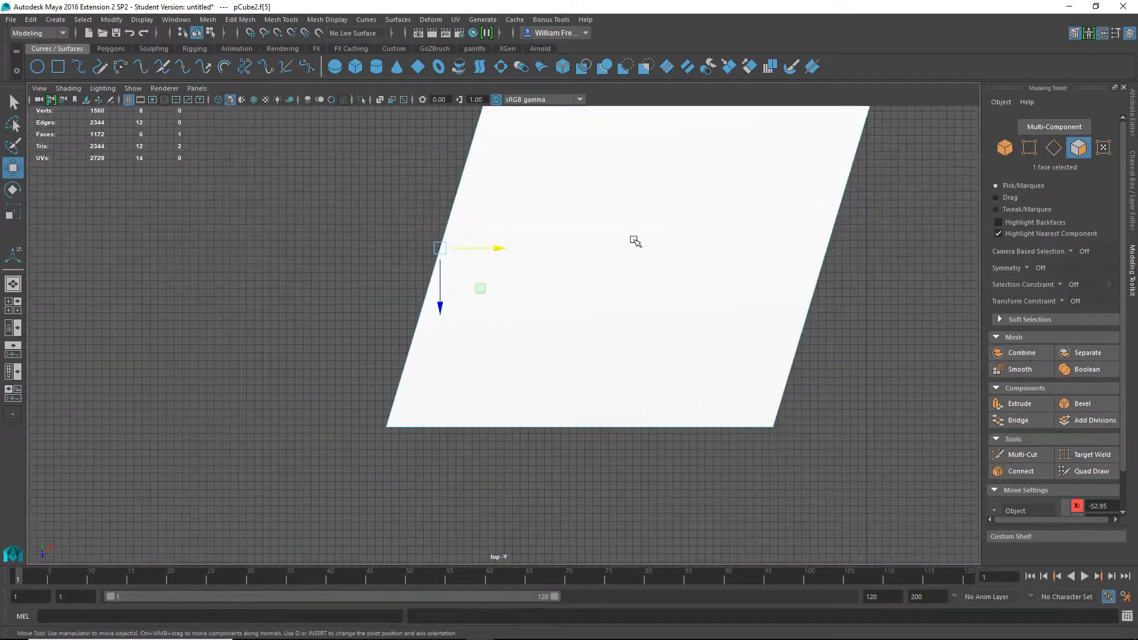
pyautogui.keyDown('alt'); pyautogui.moveTo(635, 242); pyautogui.dragTo(459, 394, button='middle'); pyautogui.keyUp('alt')
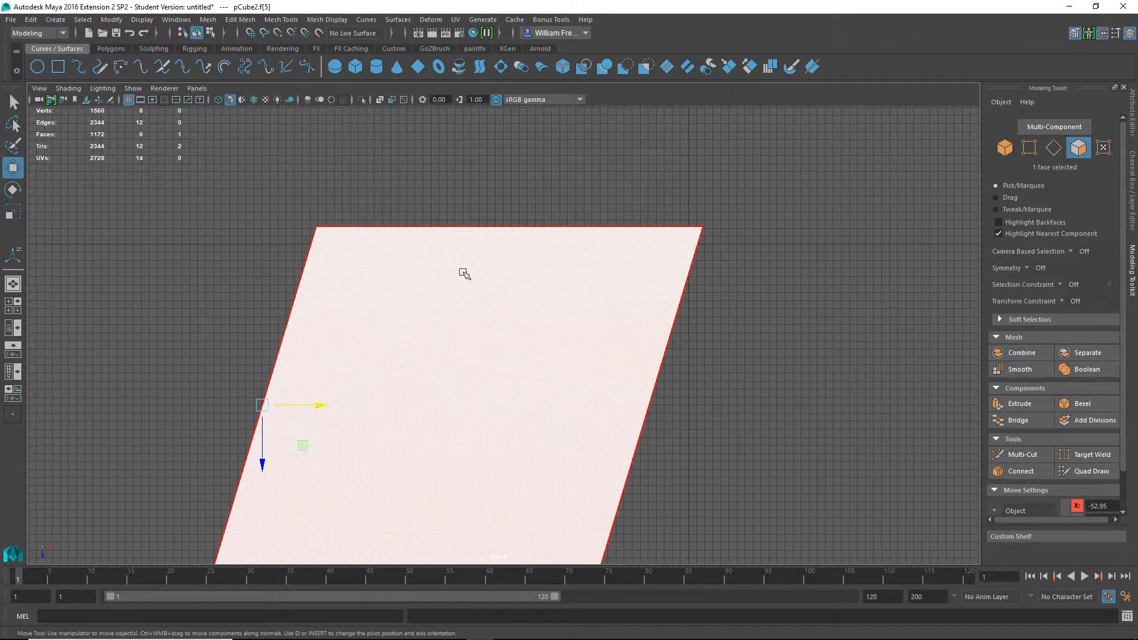
# Display the top view in wireframe and frame the whole roof slab with the walls beneath it.
pyautogui.press('4')
pyautogui.keyDown('alt'); pyautogui.moveTo(505, 386); pyautogui.dragTo(586, 284, button='middle'); pyautogui.keyUp('alt')
pyautogui.keyDown('alt'); pyautogui.moveTo(539, 411); pyautogui.dragTo(426, 332, button='right'); pyautogui.keyUp('alt')
pyautogui.keyDown('alt'); pyautogui.moveTo(584, 270); pyautogui.dragTo(575, 333, button='middle'); pyautogui.keyUp('alt')
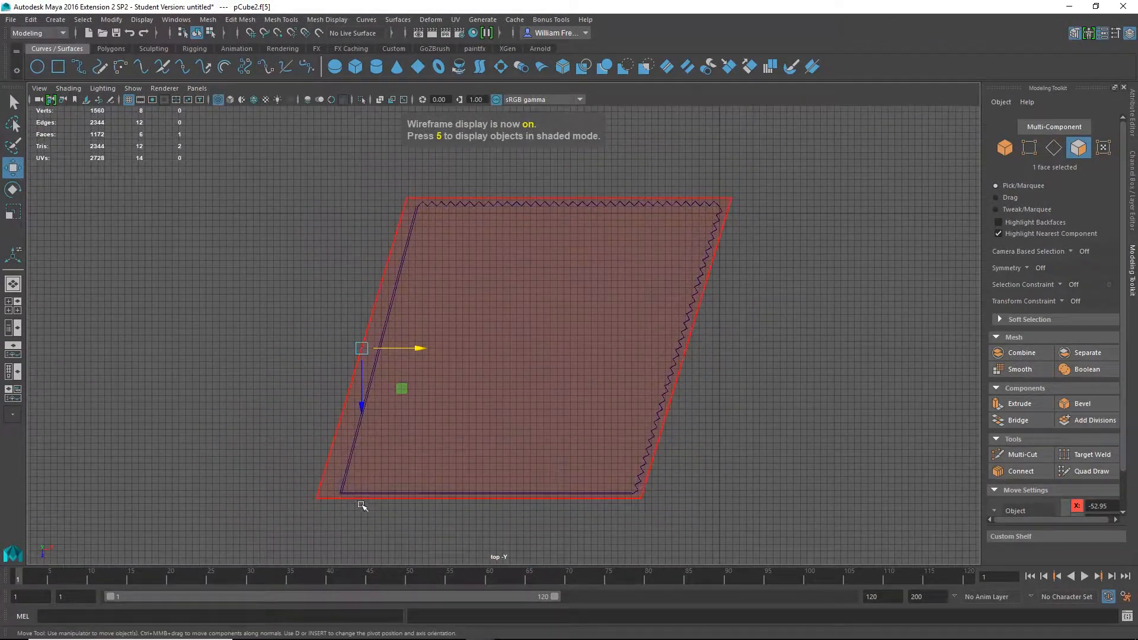
# Move the vertices at the two panel walls' shared corner outward along X to about -58.22 in the top view.
pyautogui.press('space')
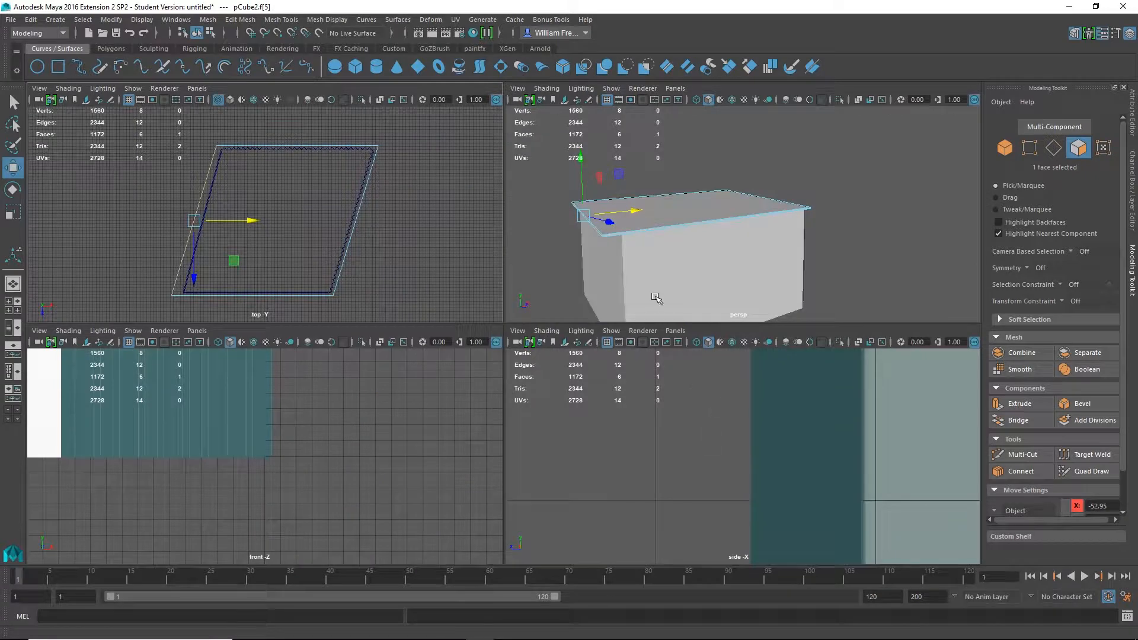
pyautogui.moveTo(658, 279); pyautogui.dragTo(614, 284, button='right')
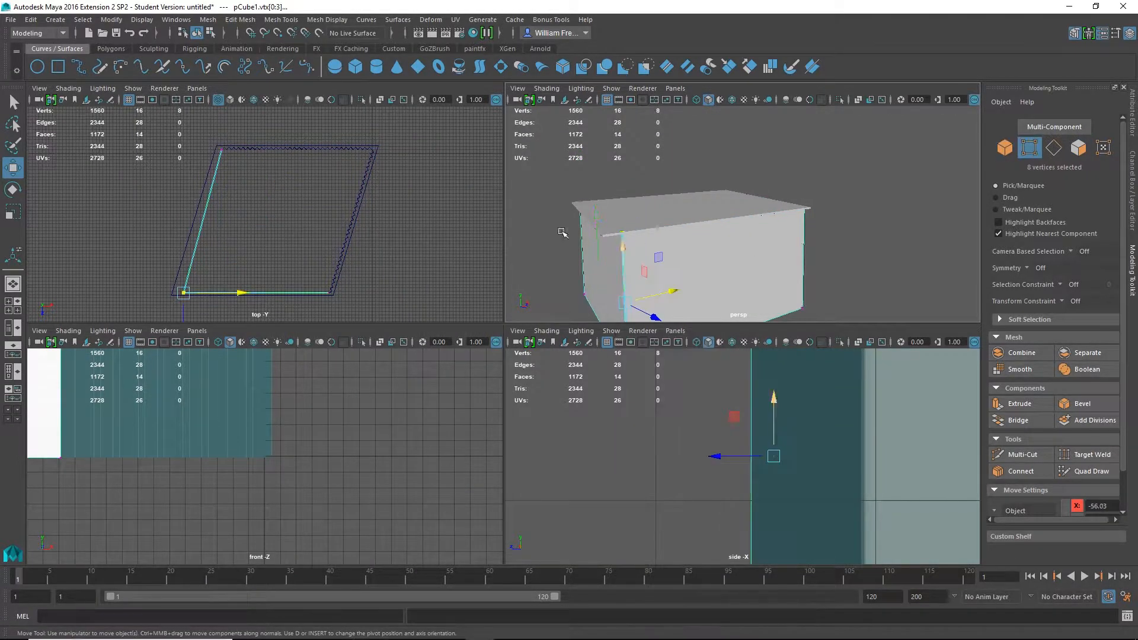
pyautogui.press('space')
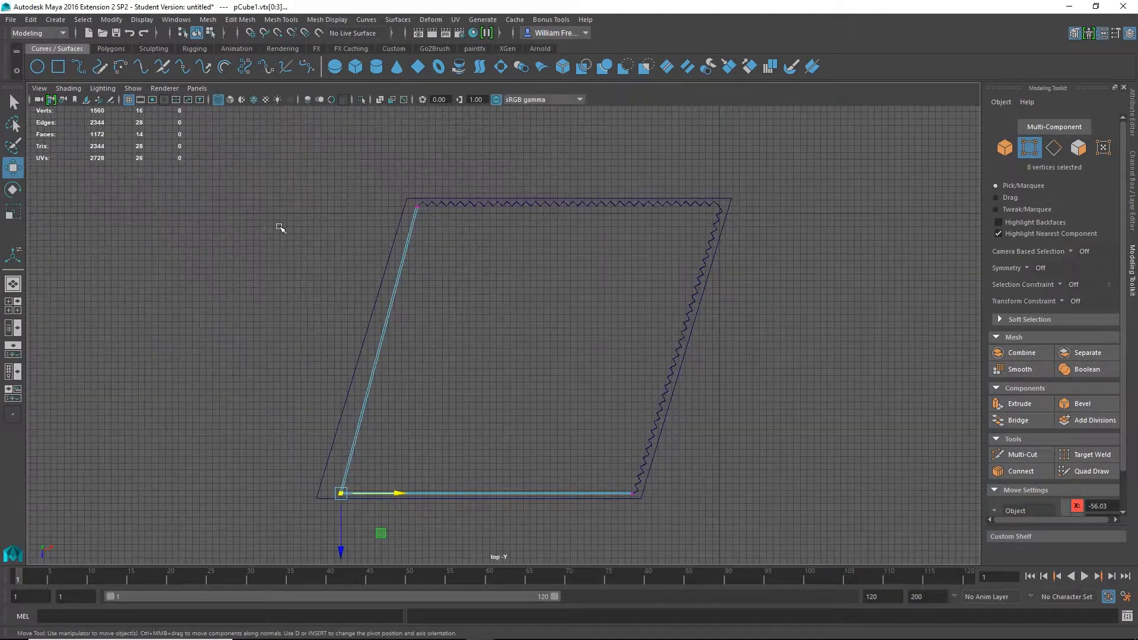
pyautogui.keyDown('alt'); pyautogui.moveTo(243, 214); pyautogui.dragTo(503, 303, button='right'); pyautogui.keyUp('alt')
pyautogui.keyDown('alt'); pyautogui.moveTo(535, 497); pyautogui.dragTo(731, 275, button='middle'); pyautogui.keyUp('alt')
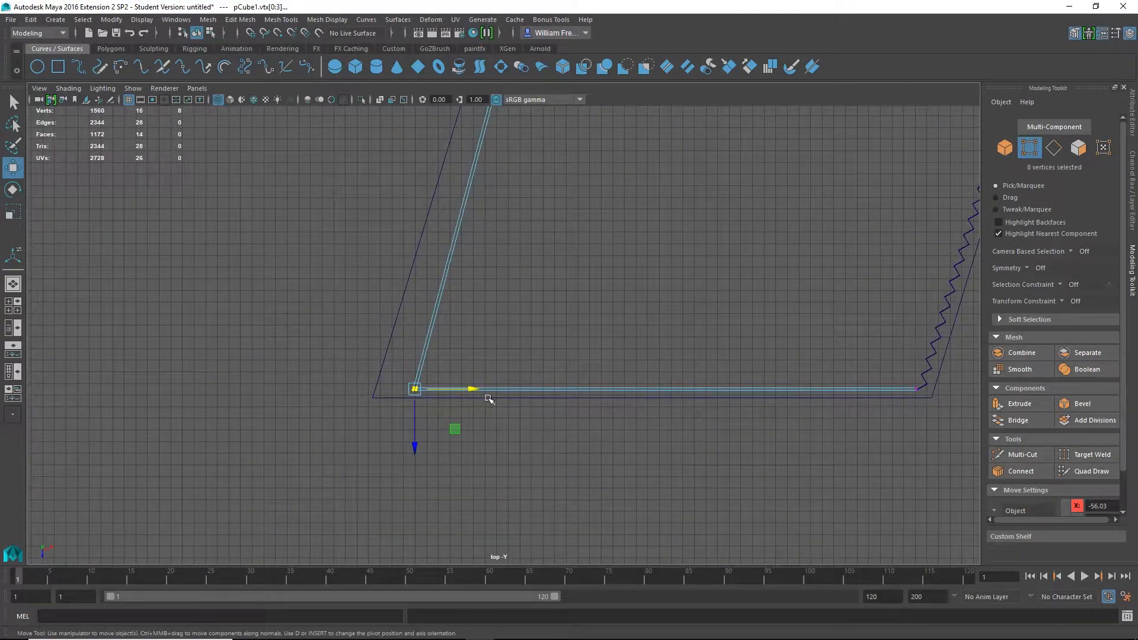
pyautogui.moveTo(477, 392); pyautogui.dragTo(451, 397)
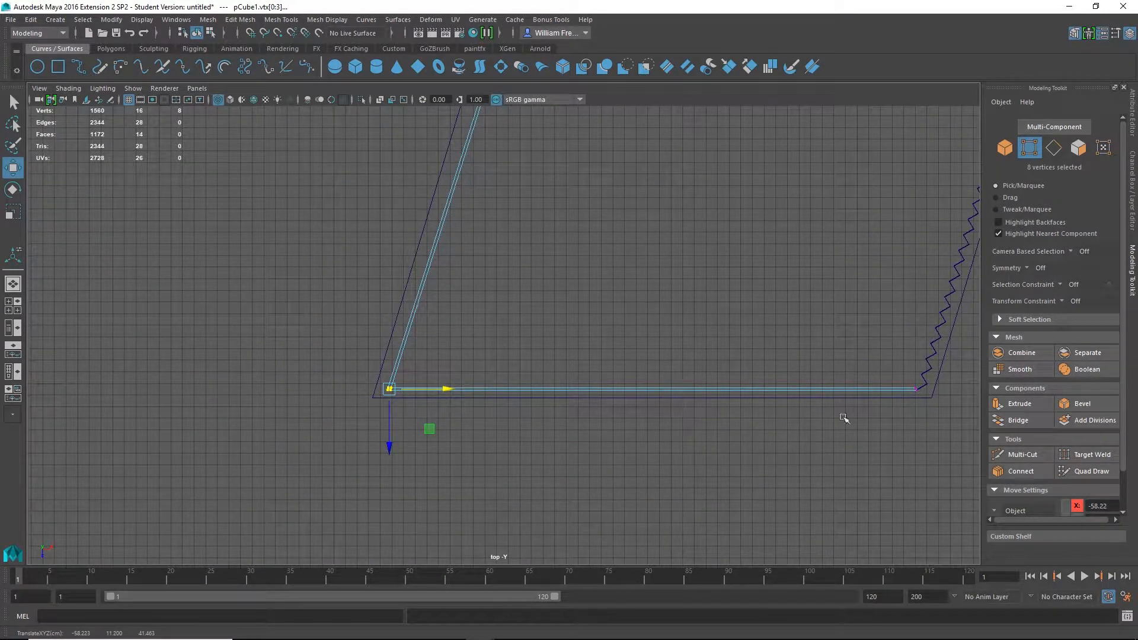
# Move the roof slab's four end vertices beside the straight panel wall to about X -35.78 and Z 42.5, widening the overhang.
pyautogui.press('F8')
pyautogui.moveTo(930, 404); pyautogui.dragTo(890, 290, button='right')
pyautogui.moveTo(331, 431); pyautogui.dragTo(948, 393)
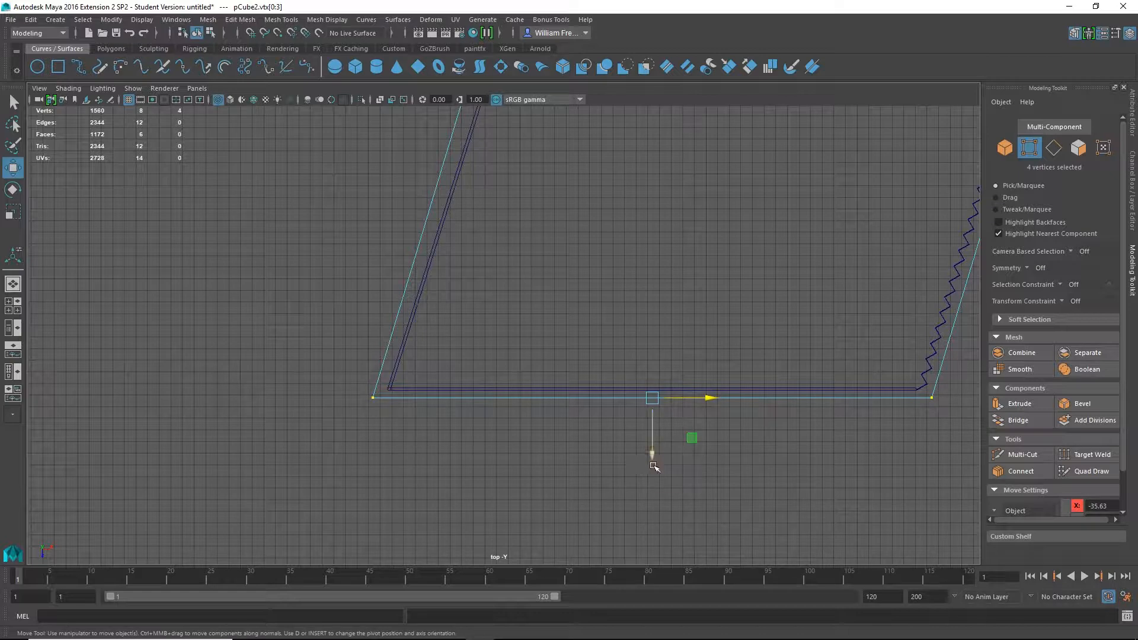
pyautogui.moveTo(650, 464); pyautogui.dragTo(649, 470)
pyautogui.moveTo(710, 402); pyautogui.dragTo(707, 402)
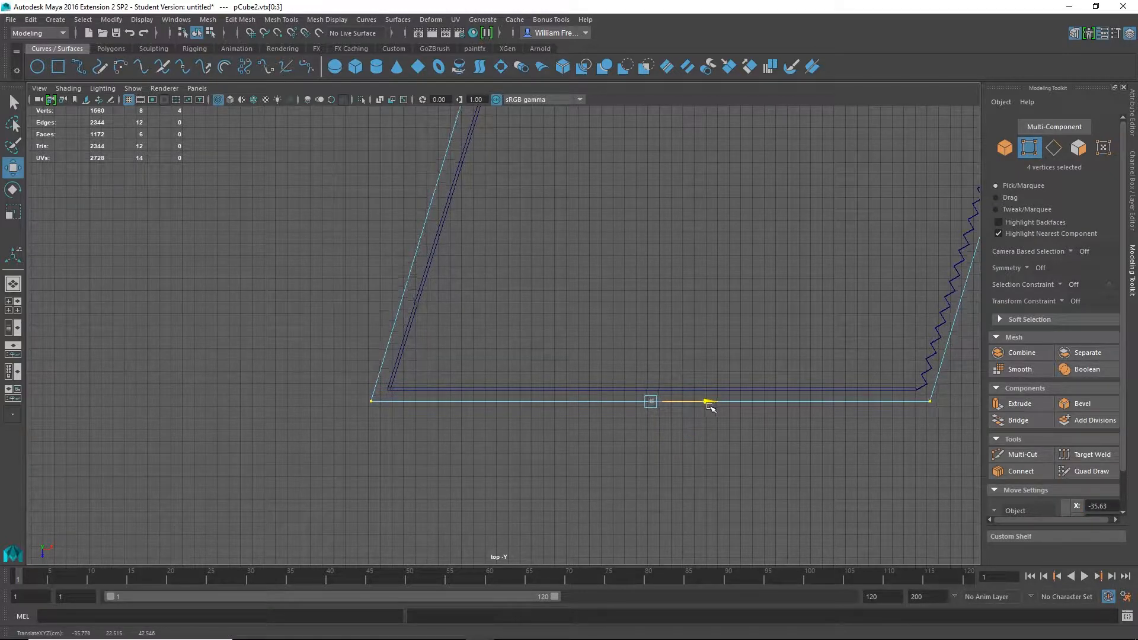
# Move the roof slab's four end vertices beside the straight fin wall to about X -21.73 and Z -2.6.
pyautogui.keyDown('alt'); pyautogui.moveTo(816, 310); pyautogui.dragTo(680, 474, button='middle'); pyautogui.keyUp('alt')
pyautogui.keyDown('alt'); pyautogui.moveTo(803, 363); pyautogui.dragTo(480, 361, button='right'); pyautogui.keyUp('alt')
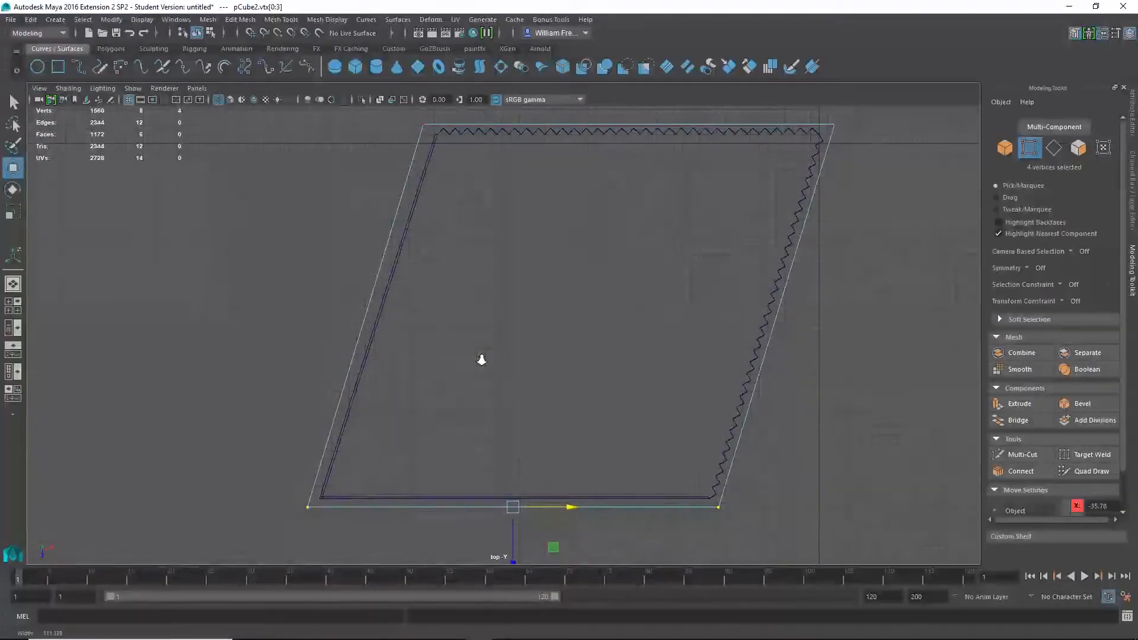
pyautogui.keyDown('alt'); pyautogui.moveTo(549, 268); pyautogui.dragTo(553, 342, button='middle'); pyautogui.keyUp('alt')
pyautogui.moveTo(352, 198); pyautogui.dragTo(889, 246)
pyautogui.moveTo(621, 295); pyautogui.dragTo(630, 302)
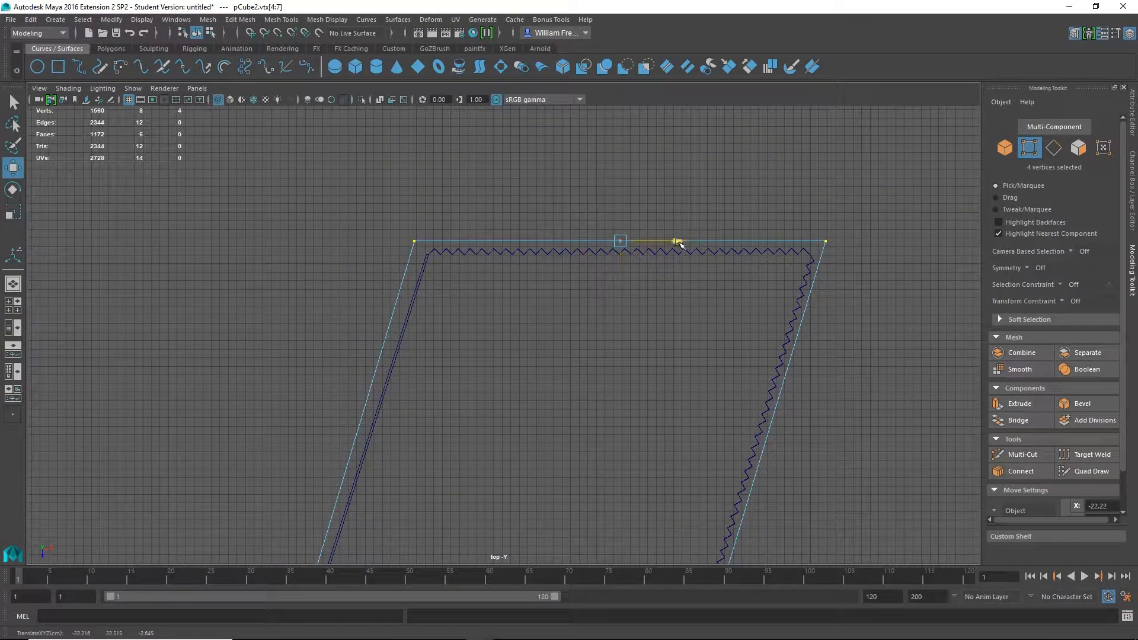
pyautogui.moveTo(681, 244); pyautogui.dragTo(685, 244)
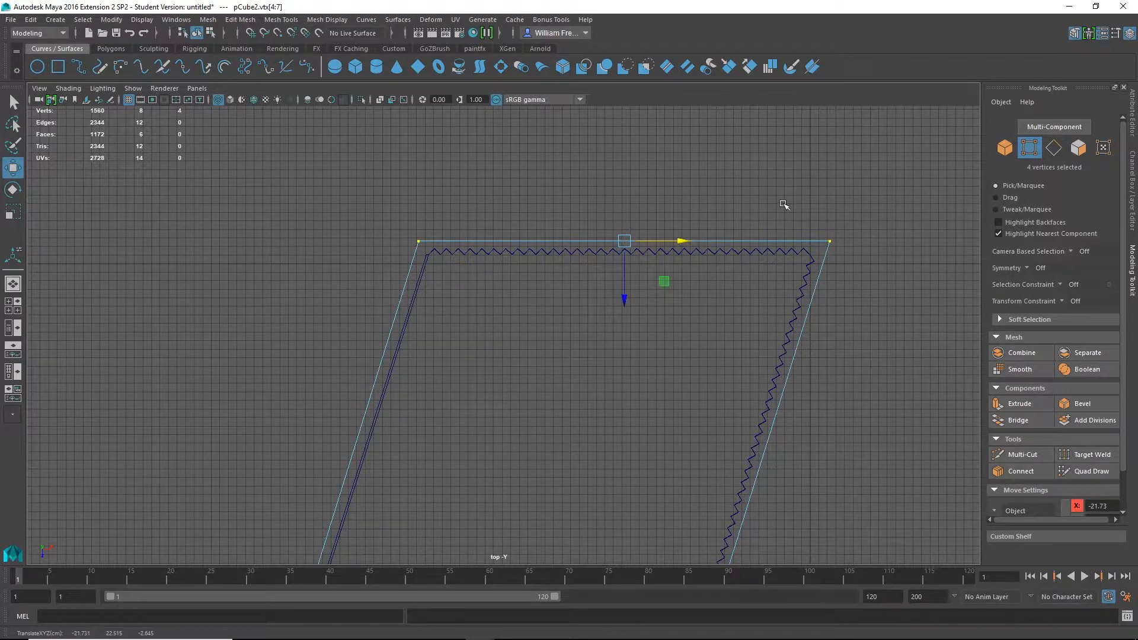
# Duplicate the roof slab in the perspective view and lower the copy to about Y 0.08 as the building's floor.
pyautogui.press('space')
pyautogui.press('space')
pyautogui.moveTo(460, 340); pyautogui.dragTo(501, 274, button='right')
pyautogui.keyDown('alt'); pyautogui.moveTo(686, 279); pyautogui.dragTo(682, 304); pyautogui.keyUp('alt')
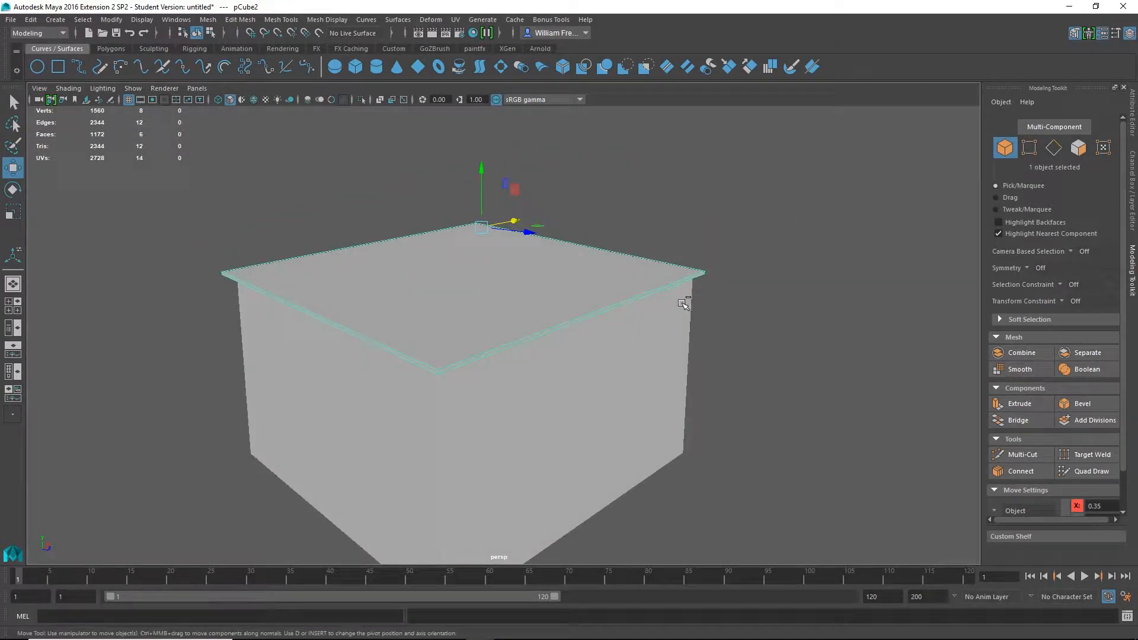
pyautogui.hotkey('ctrl', 'd')
pyautogui.moveTo(482, 172); pyautogui.dragTo(480, 313)
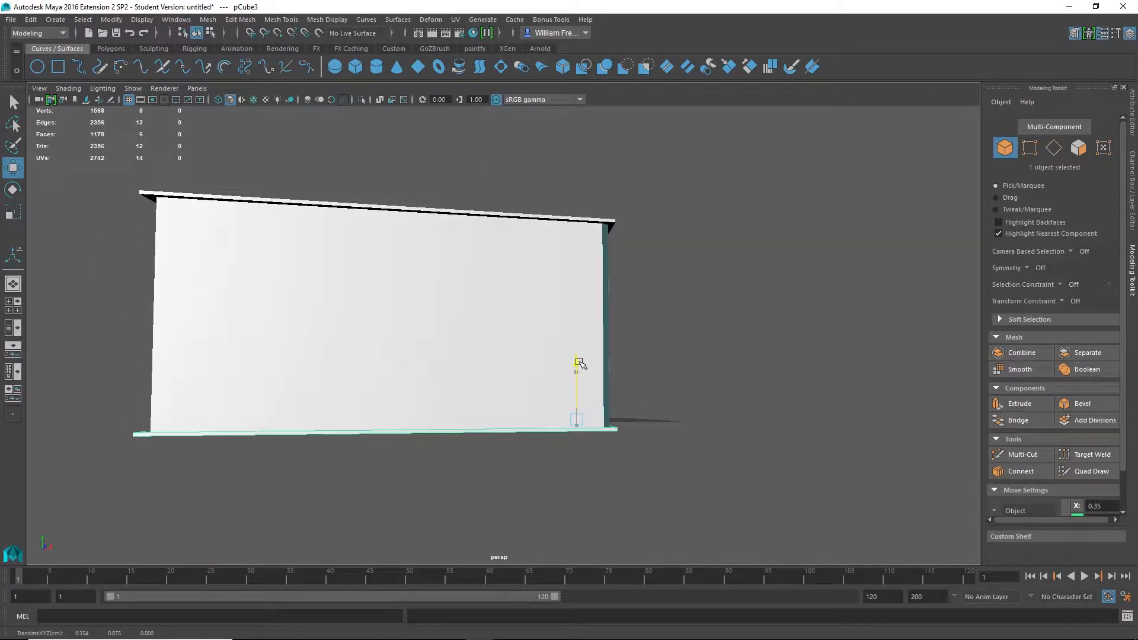
pyautogui.keyDown('alt'); pyautogui.moveTo(581, 367); pyautogui.dragTo(470, 367); pyautogui.keyUp('alt')
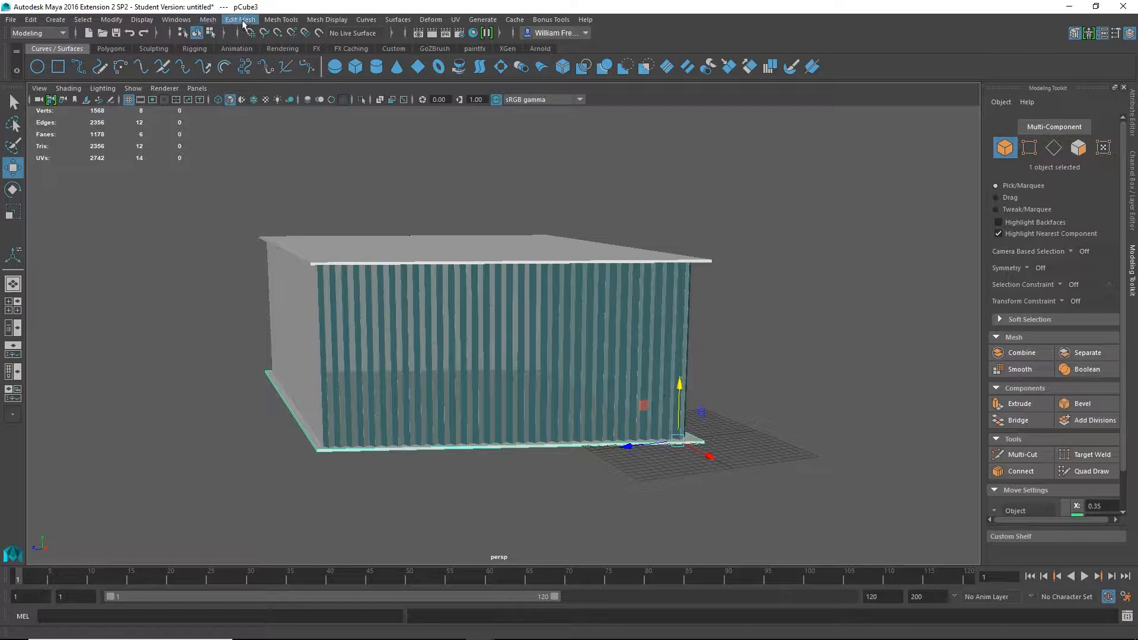
# Select both fin walls, the panel walls and the two slabs in the Hypergraph Hierarchy and group them.
pyautogui.click(176, 19)
pyautogui.moveTo(220, 251)
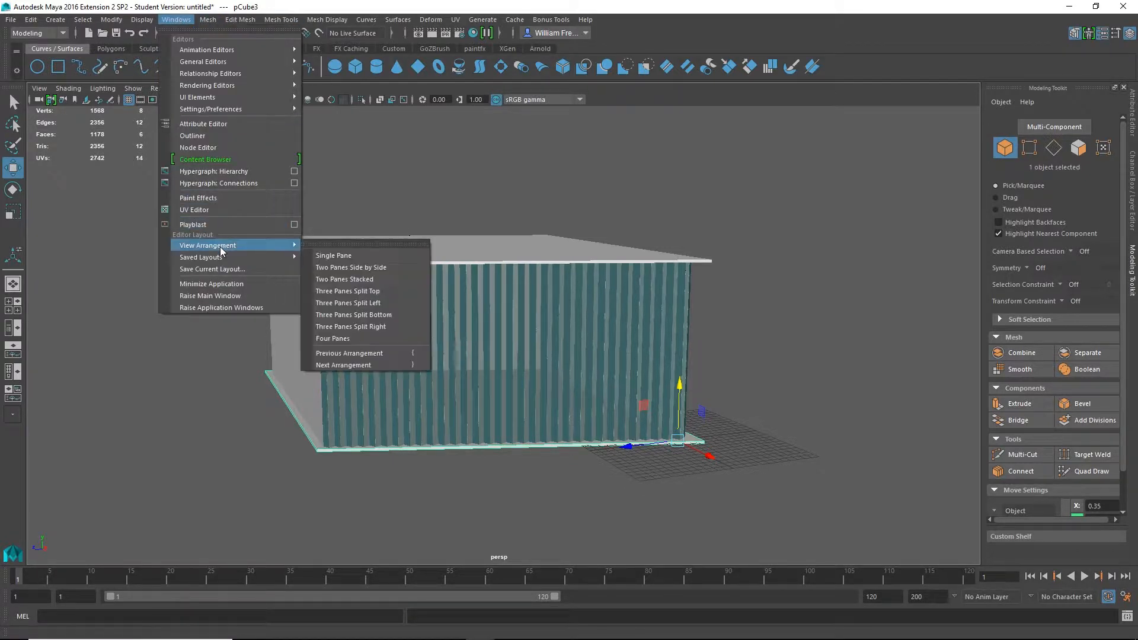
pyautogui.click(223, 173)
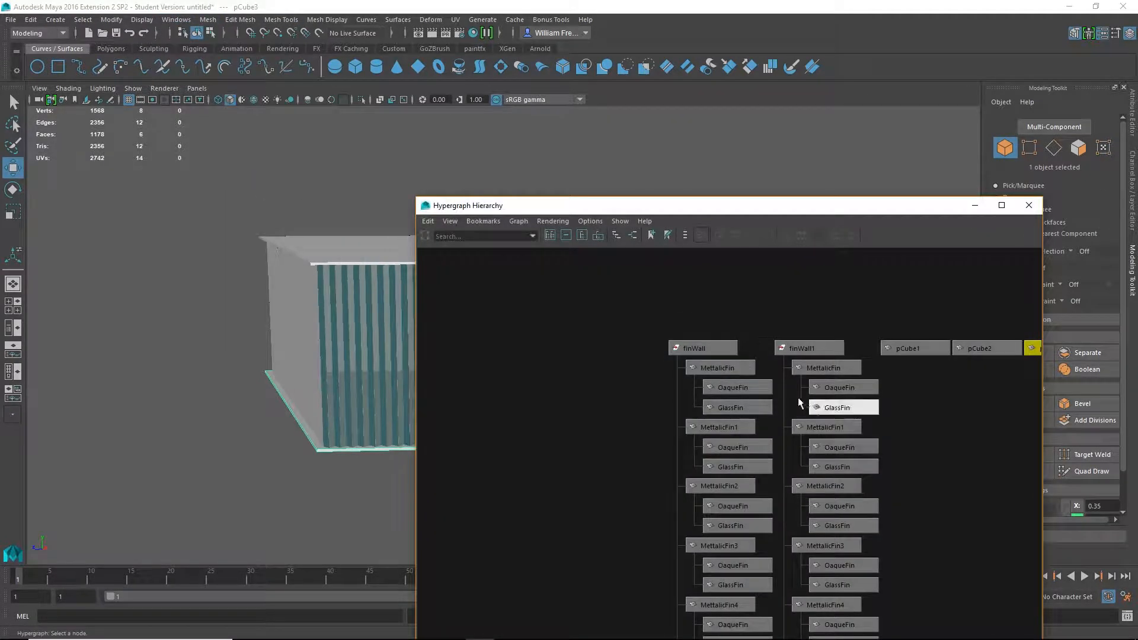
pyautogui.scroll(-5, 794, 322)
pyautogui.moveTo(602, 390); pyautogui.dragTo(865, 450)
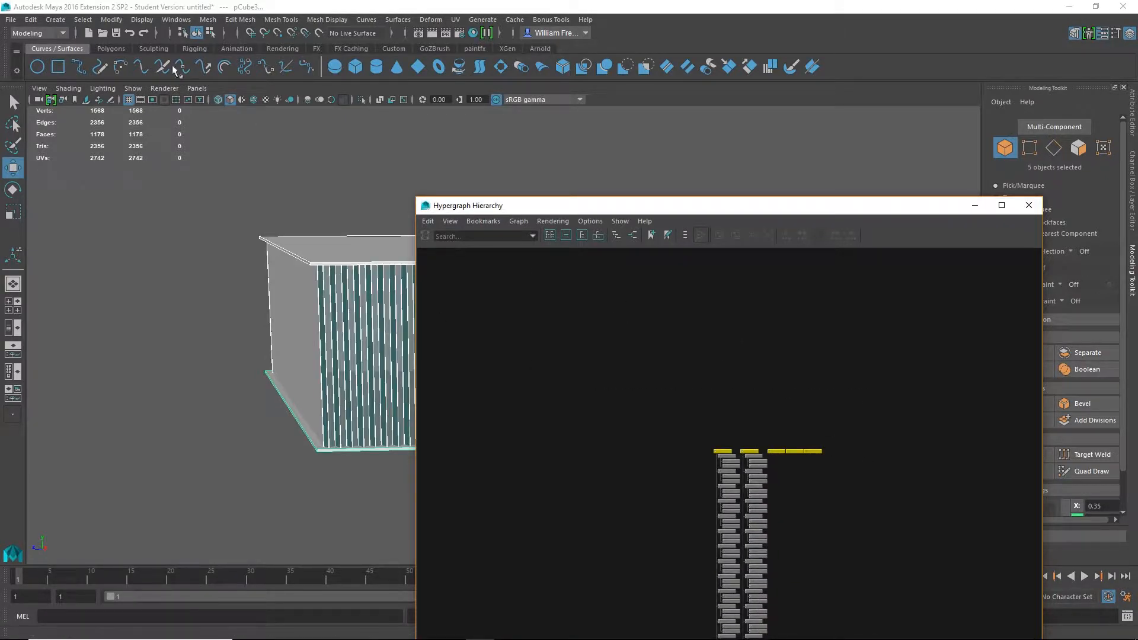
pyautogui.click(31, 19)
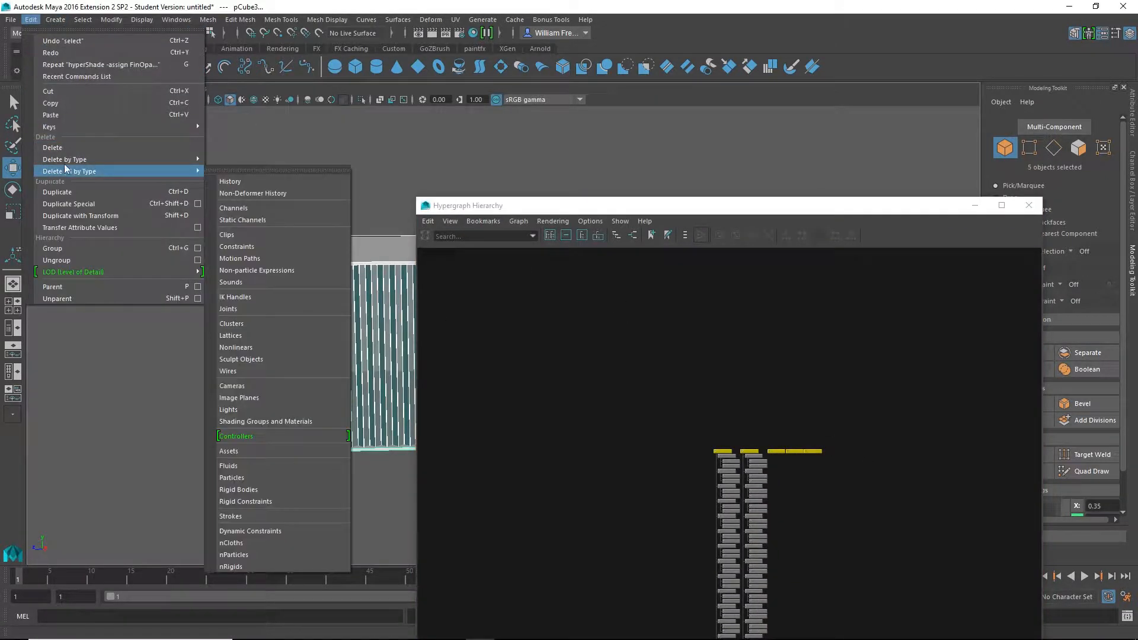
pyautogui.click(69, 248)
# Rename the new group as Building and close the Hypergraph Hierarchy.
pyautogui.scroll(4, 620, 375)
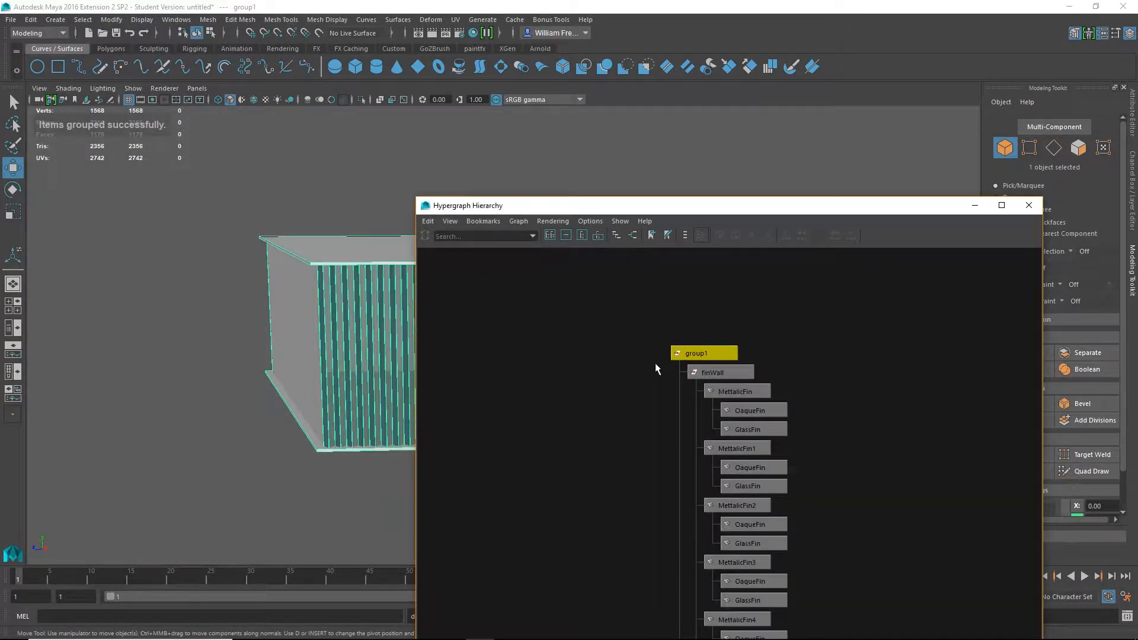
pyautogui.rightClick(721, 354)
pyautogui.click(752, 444)
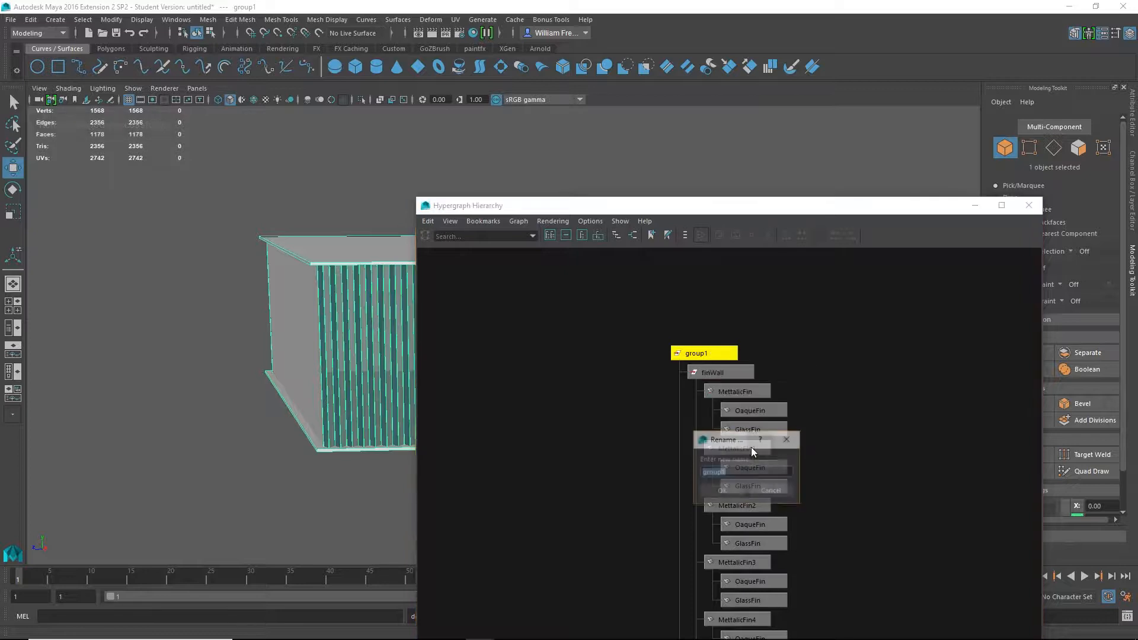
pyautogui.write('Bu')
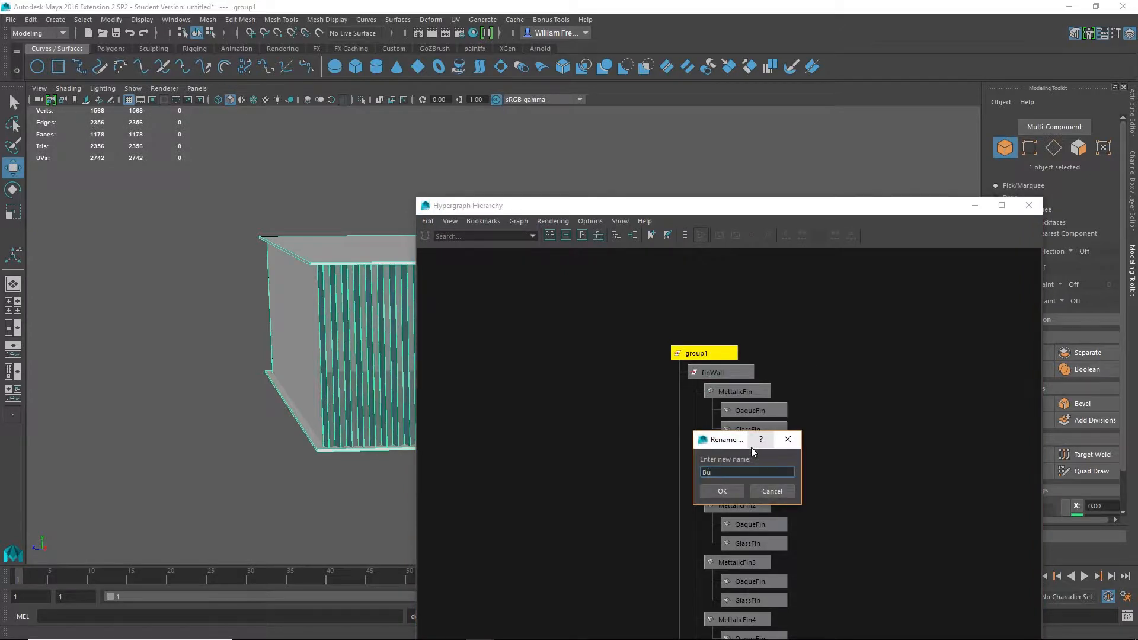
pyautogui.write('ilding')
pyautogui.press('Return')
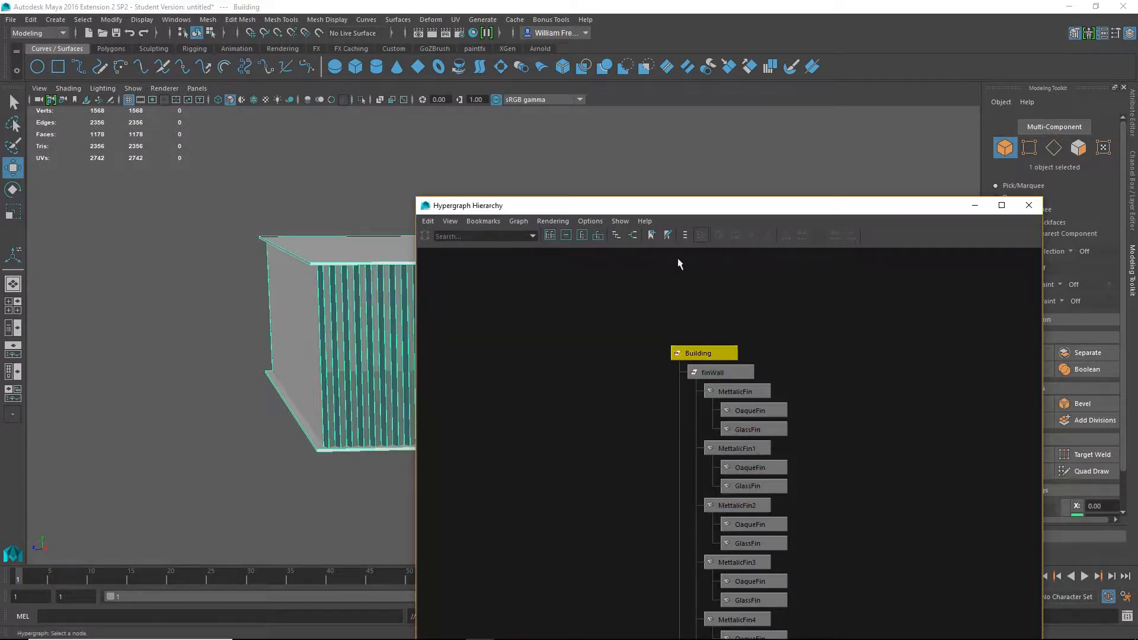
pyautogui.click(1029, 206)
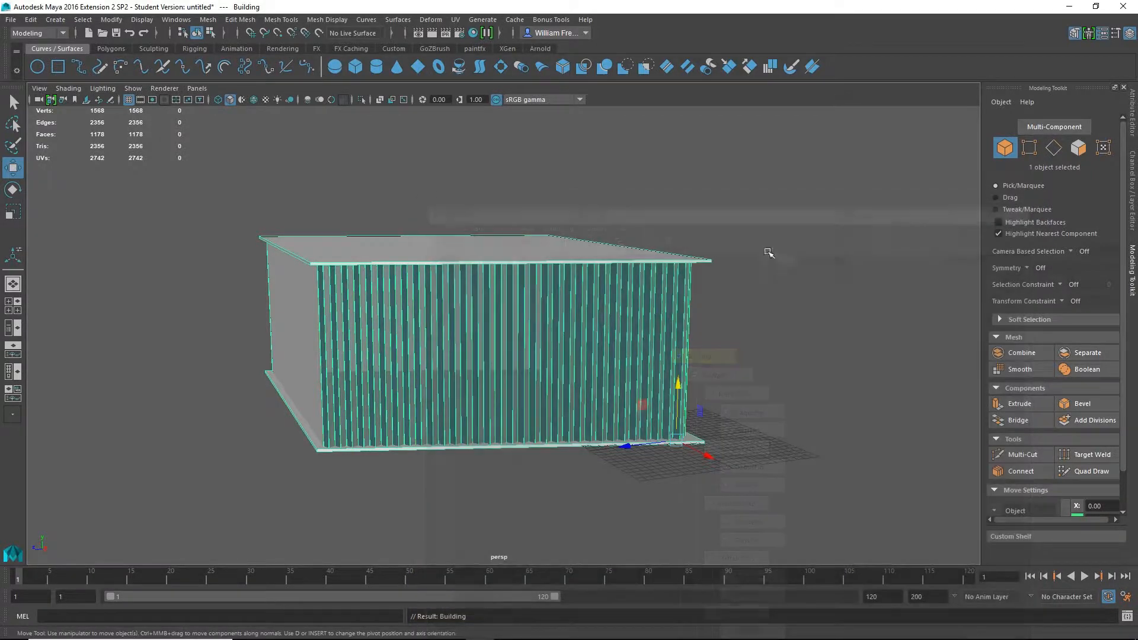
# Open the dialog for saving the scene.
pyautogui.click(13, 20)
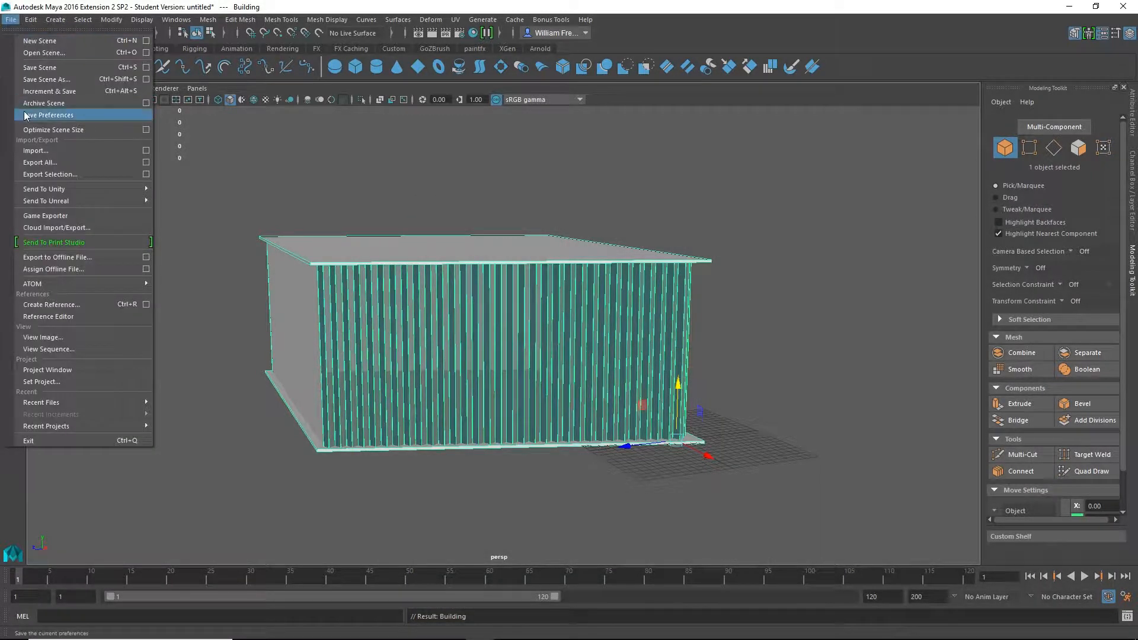
pyautogui.click(37, 71)
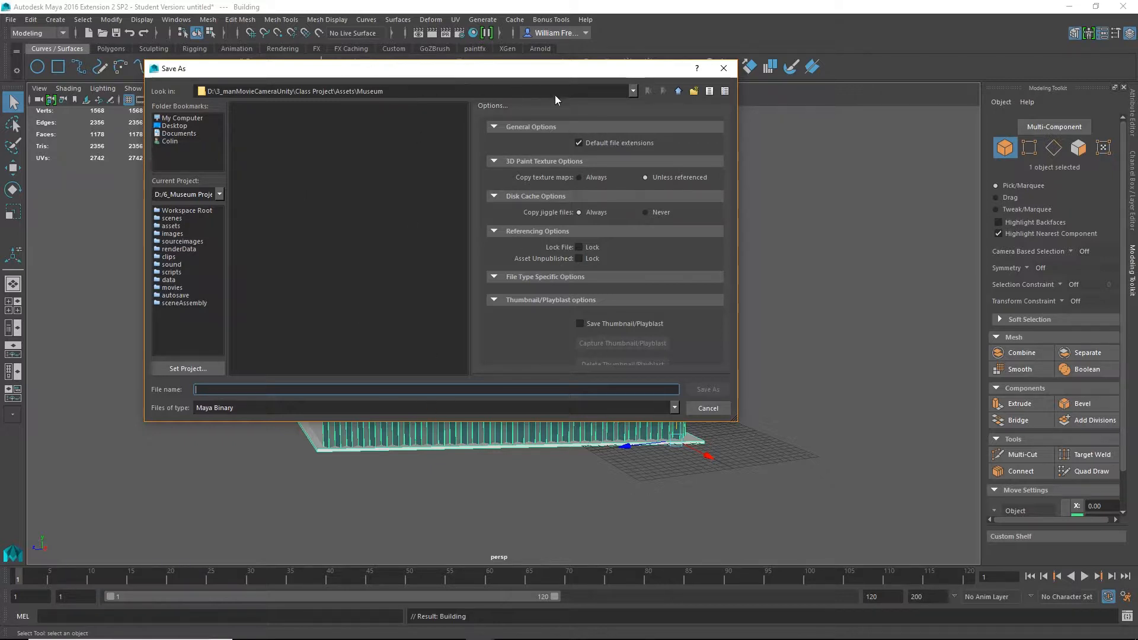
# Switch to Unity and examine the building scene and the assets in the Museum folder.
pyautogui.moveTo(481, 638)
pyautogui.moveTo(395, 631)
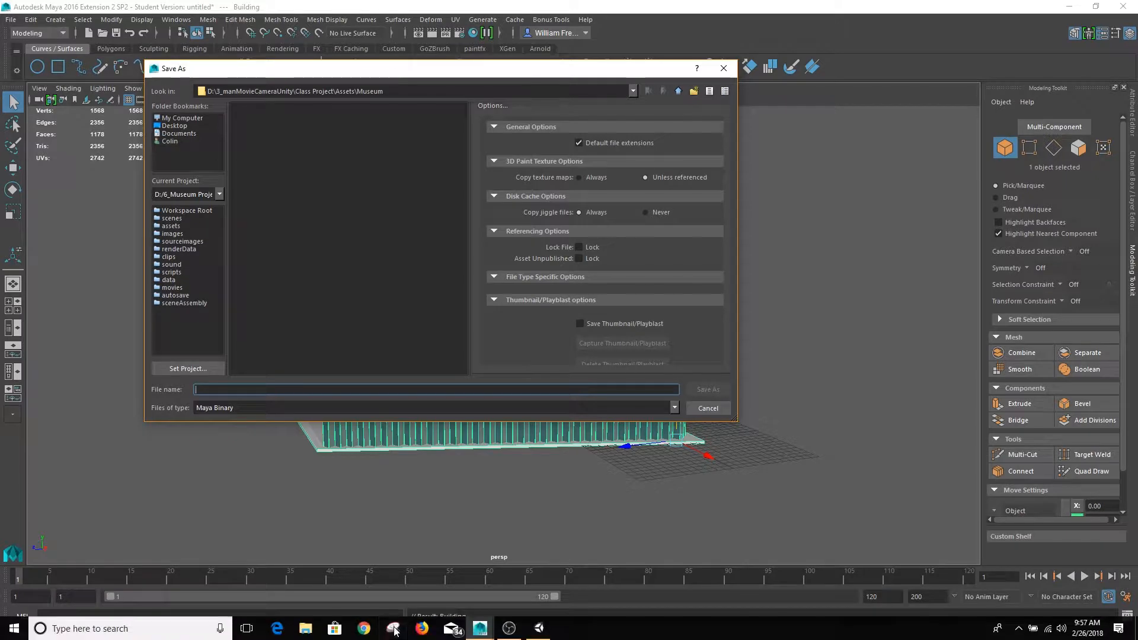
pyautogui.click(540, 629)
pyautogui.keyDown('alt'); pyautogui.moveTo(561, 301); pyautogui.dragTo(612, 303); pyautogui.keyUp('alt')
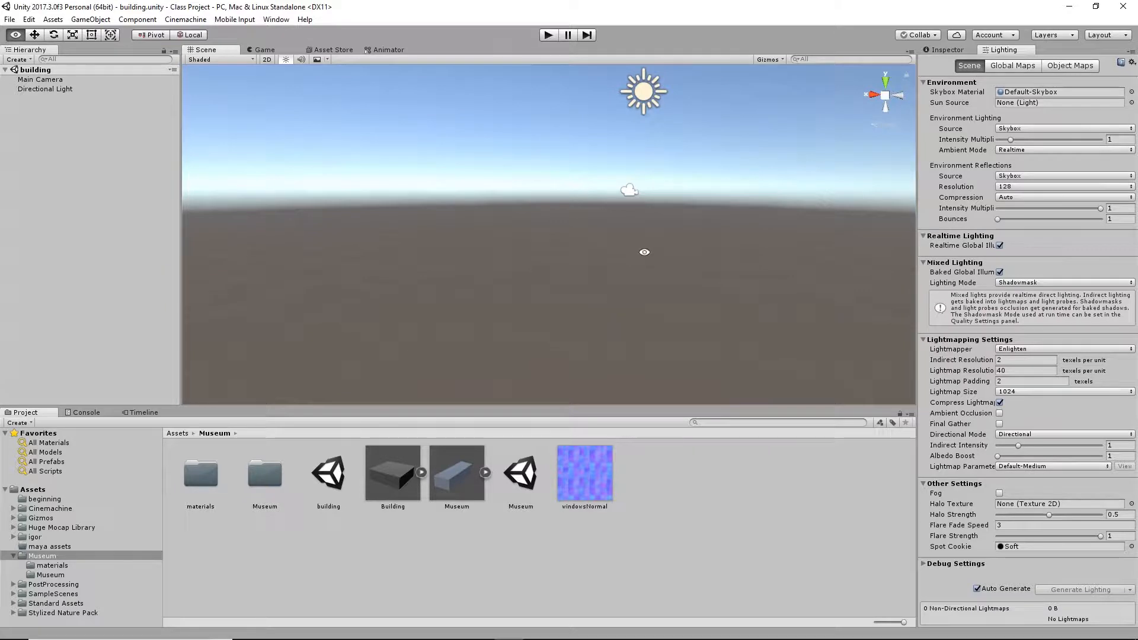
pyautogui.keyDown('alt'); pyautogui.moveTo(519, 307); pyautogui.dragTo(563, 318); pyautogui.keyUp('alt')
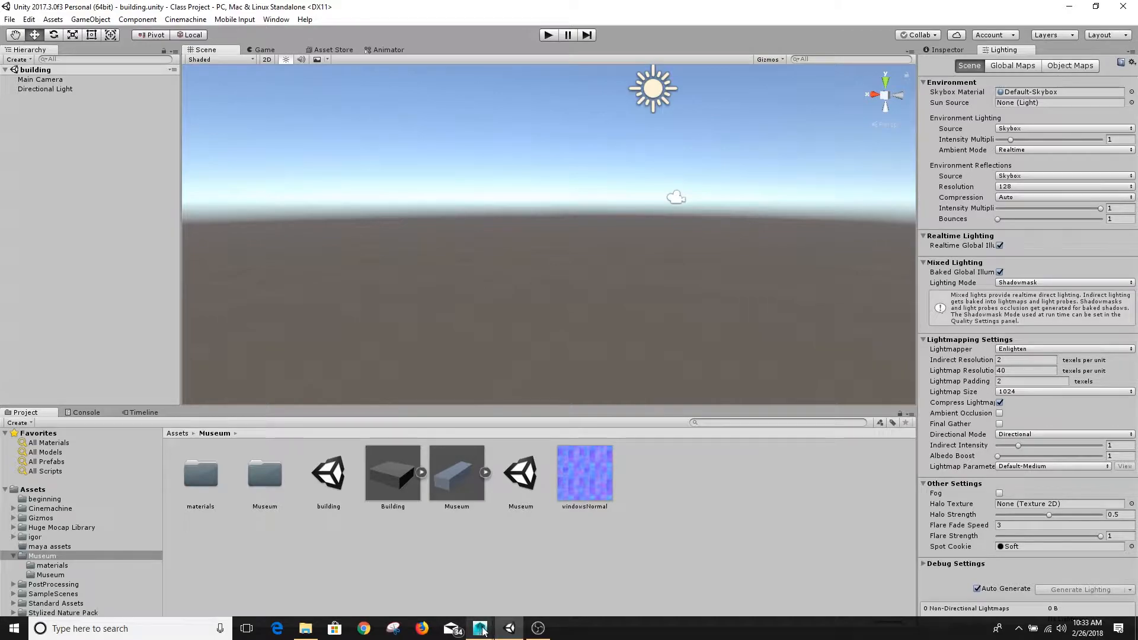
# Switch back to Maya and send the selected Building group to Unity, overwriting Building.fbx in the project's Assets\Museum folder.
pyautogui.click(531, 576)
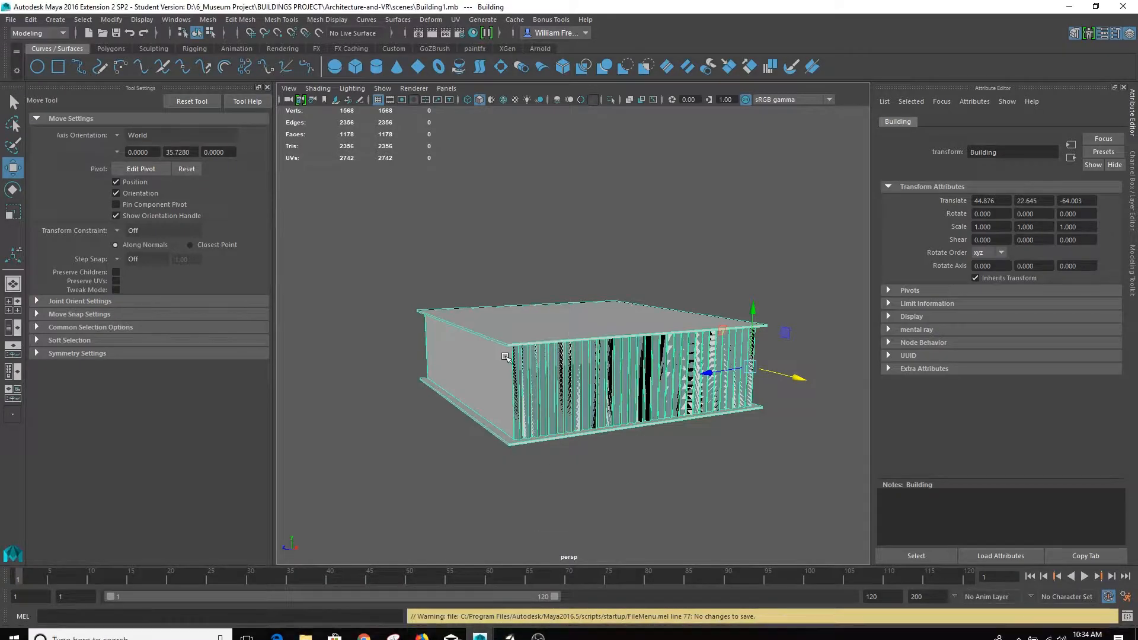
pyautogui.click(11, 19)
pyautogui.moveTo(58, 192)
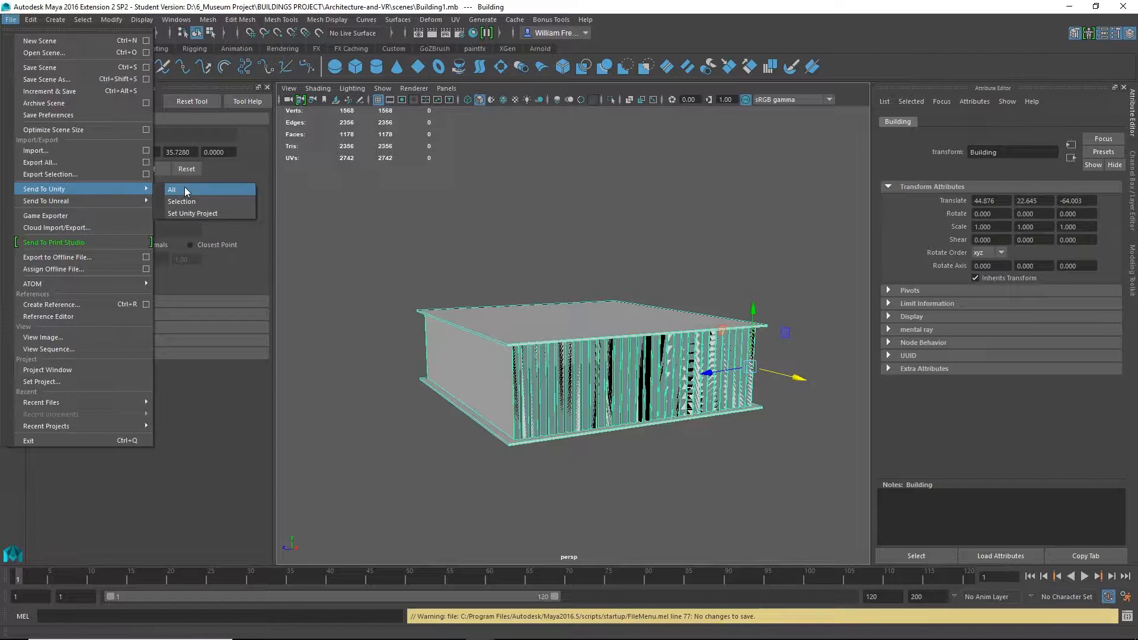
pyautogui.click(201, 202)
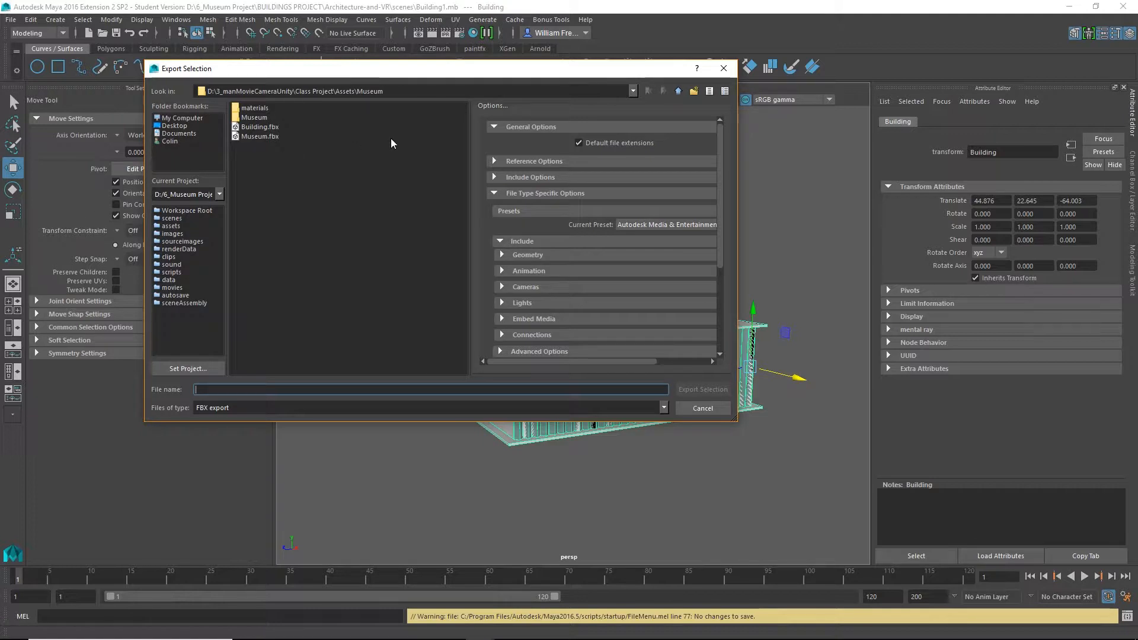
pyautogui.click(260, 127)
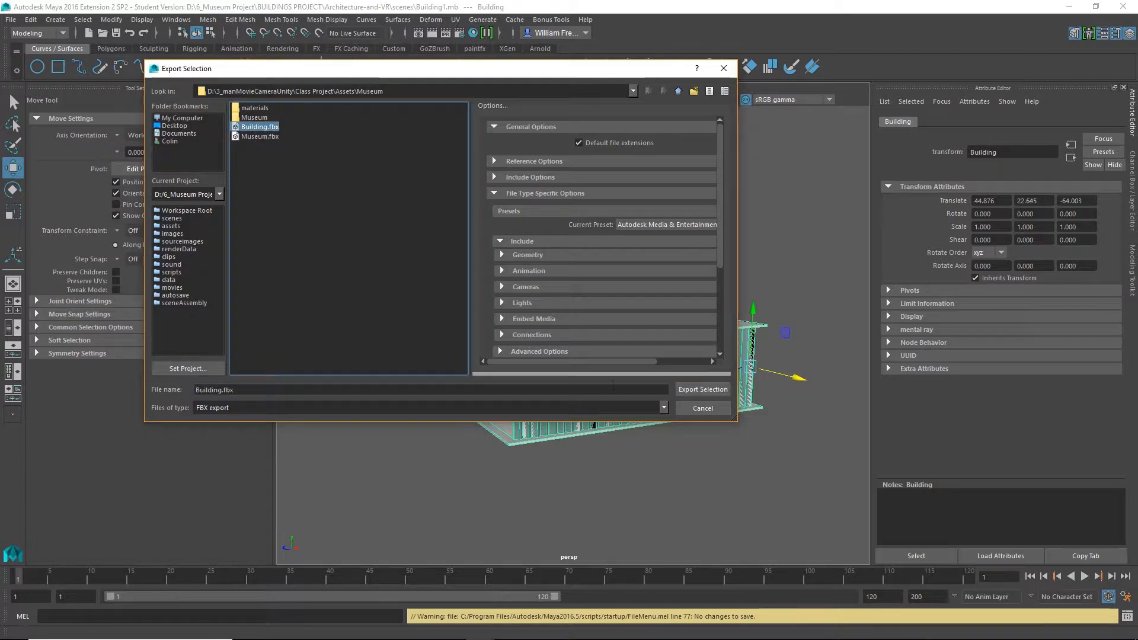
pyautogui.click(707, 391)
pyautogui.click(414, 259)
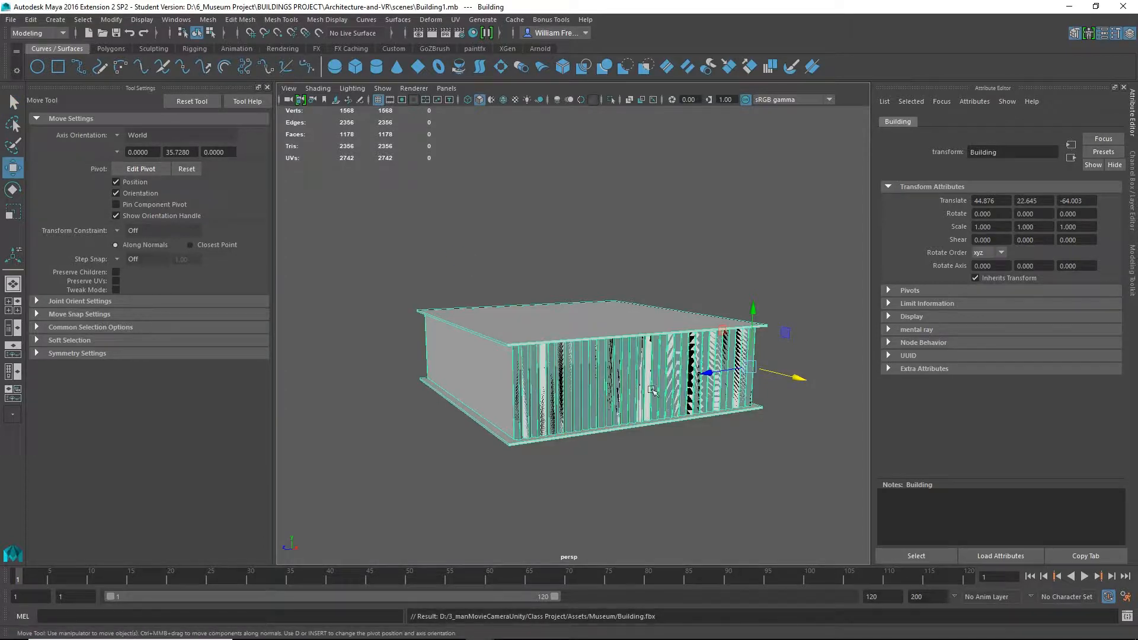
# Look over the exported building and switch to Unity to view the updated Building asset in the Museum folder.
pyautogui.keyDown('alt'); pyautogui.moveTo(504, 297); pyautogui.dragTo(457, 294); pyautogui.keyUp('alt')
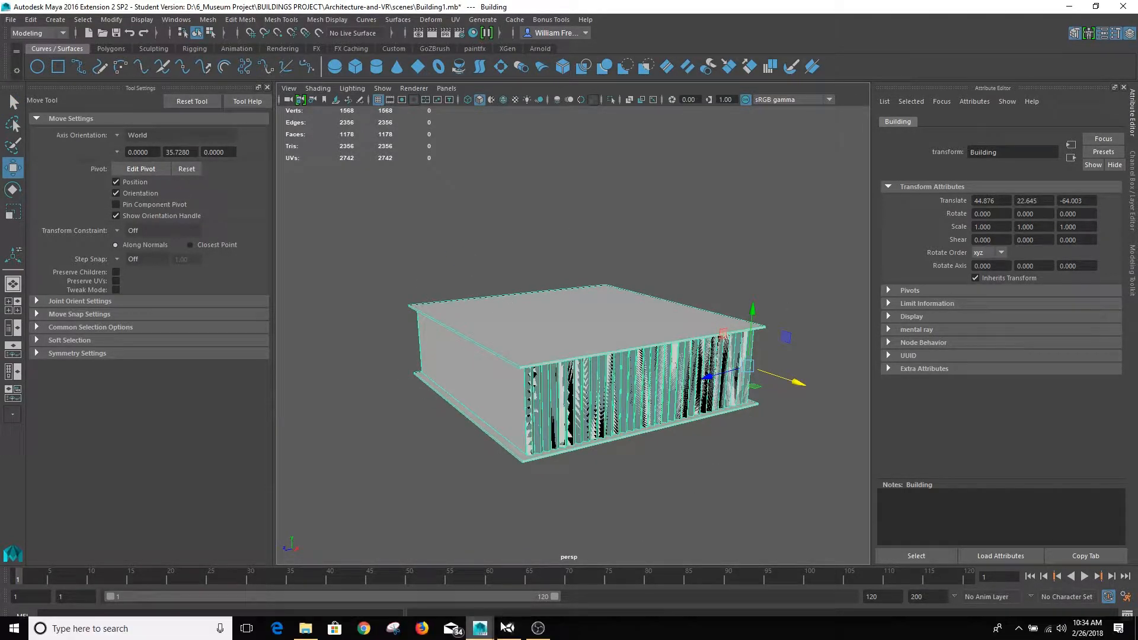
pyautogui.click(506, 627)
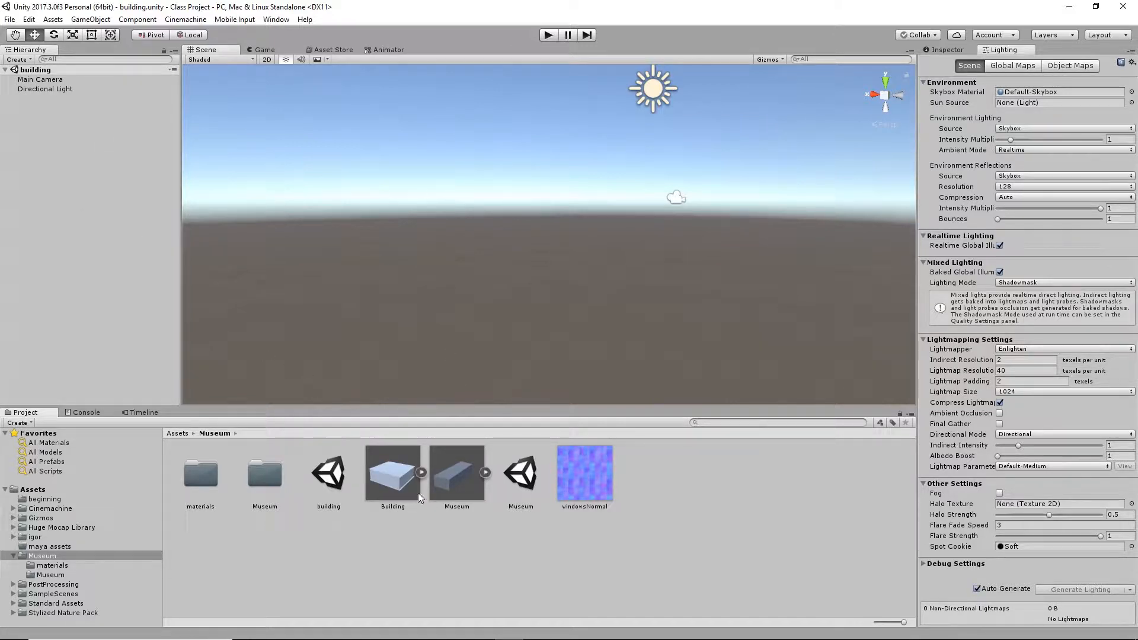
# Place the Building model from the Museum folder into the scene and view its fin wall from the front.
pyautogui.moveTo(93, 207); pyautogui.dragTo(75, 157)
pyautogui.keyDown('alt'); pyautogui.moveTo(500, 241); pyautogui.dragTo(95, 265); pyautogui.keyUp('alt')
pyautogui.keyDown('alt'); pyautogui.moveTo(459, 217); pyautogui.dragTo(519, 217, button='right'); pyautogui.keyUp('alt')
pyautogui.keyDown('alt'); pyautogui.moveTo(519, 217); pyautogui.dragTo(368, 222); pyautogui.keyUp('alt')
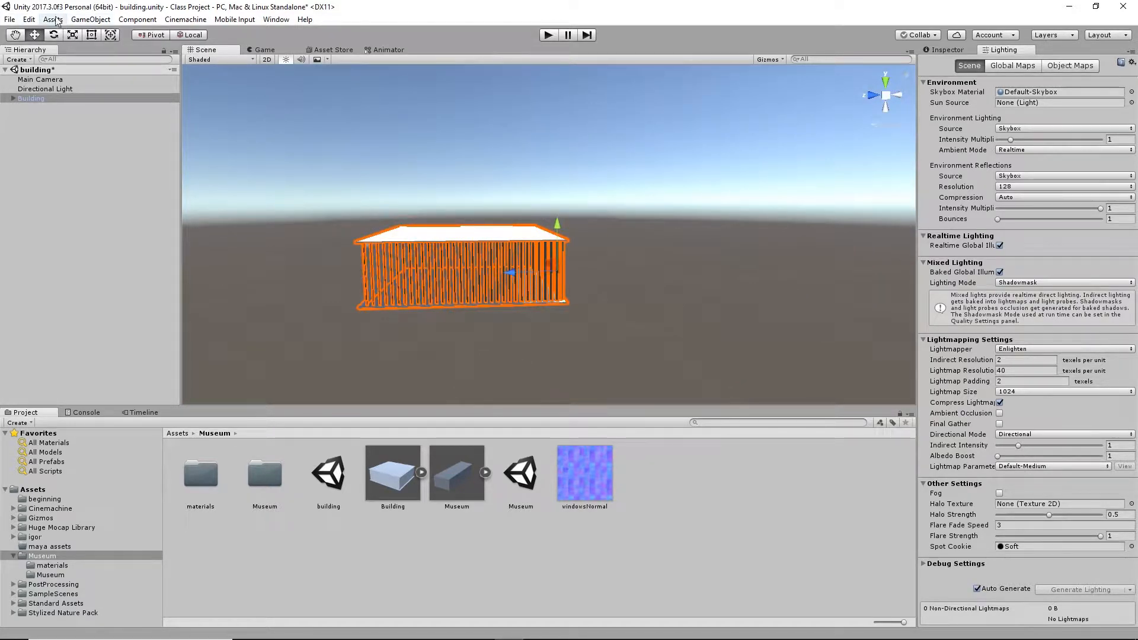
# Add a 3D plane to the scene and set its position to 0, 0, 0.
pyautogui.click(90, 19)
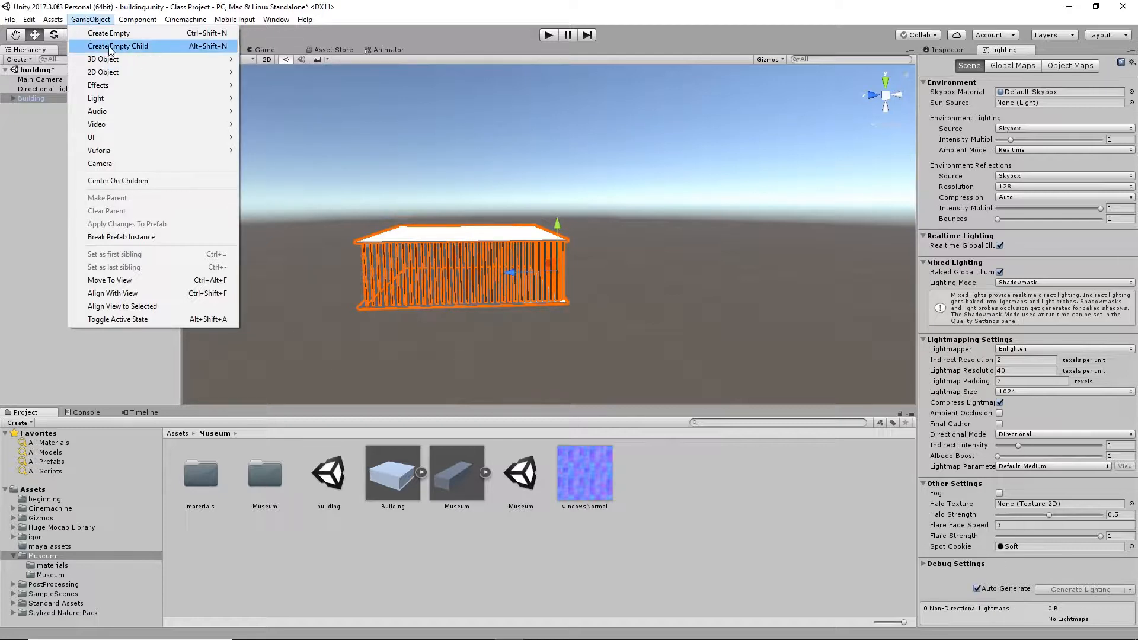
pyautogui.moveTo(132, 59)
pyautogui.click(279, 110)
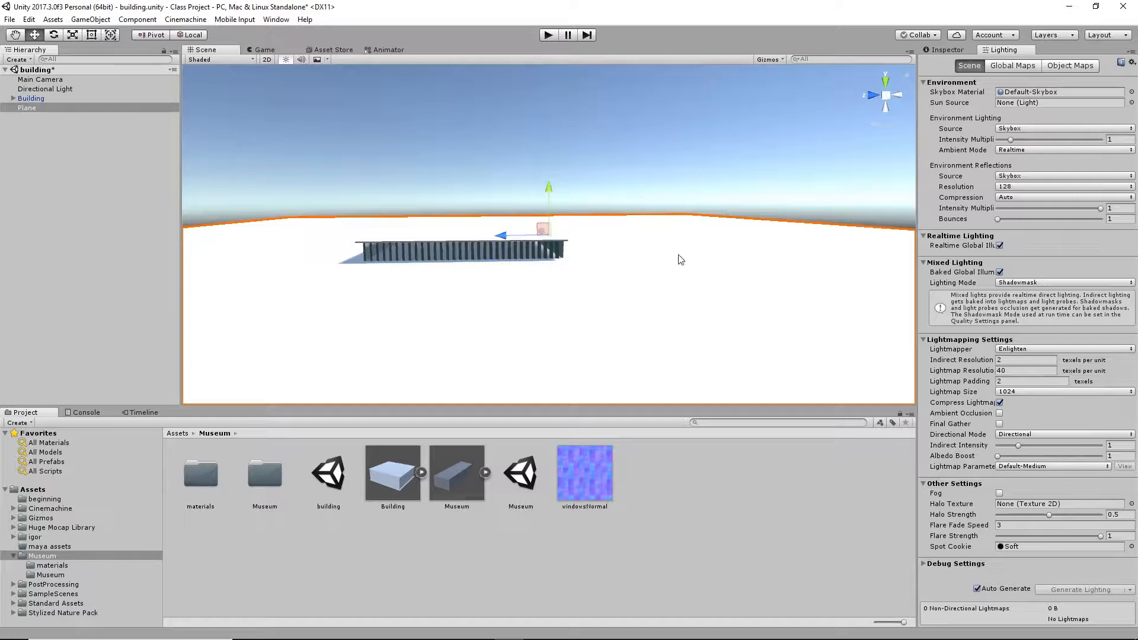
pyautogui.click(948, 48)
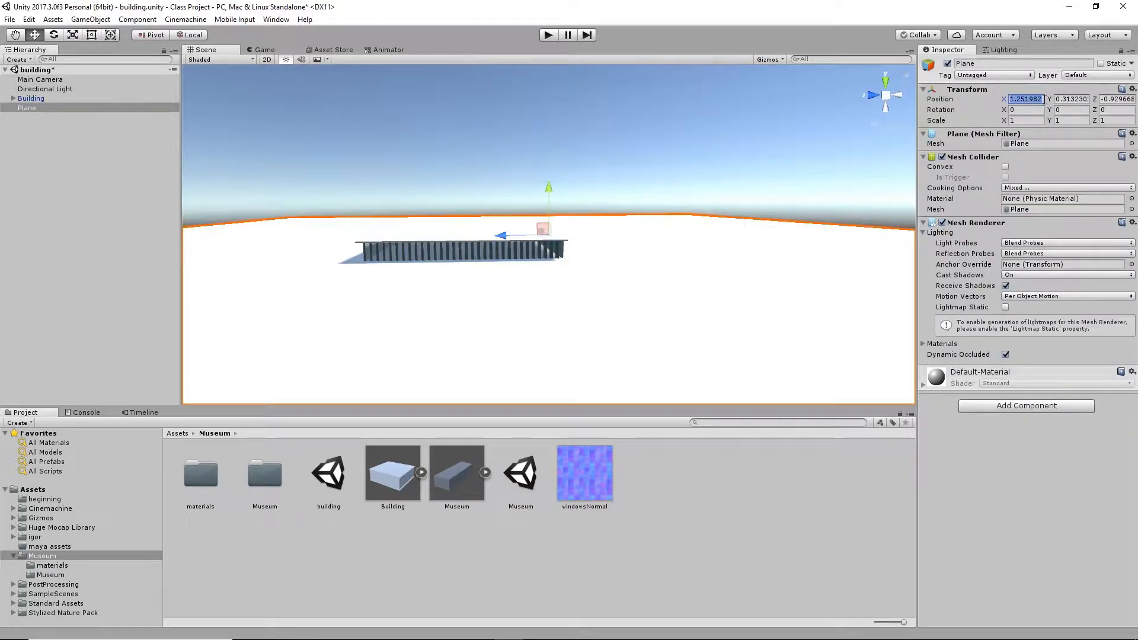
pyautogui.write('0')
pyautogui.click(1079, 101)
pyautogui.write('0')
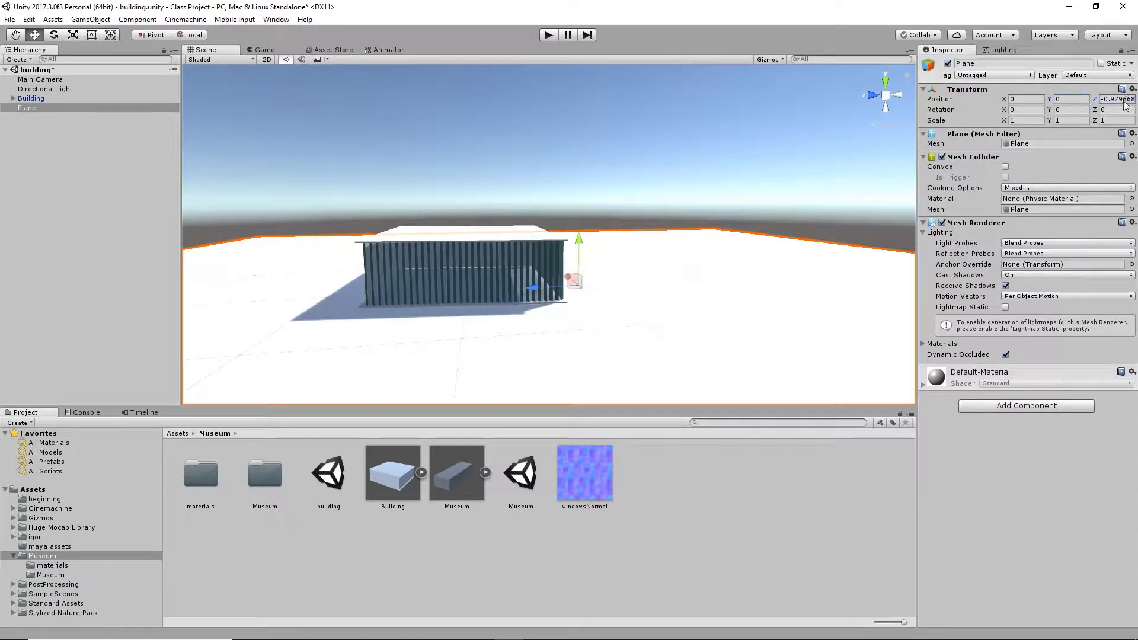
pyautogui.write('0')
# Examine the building and its shadows on the plane from several angles, and inspect the directional light.
pyautogui.scroll(8, 762, 250)
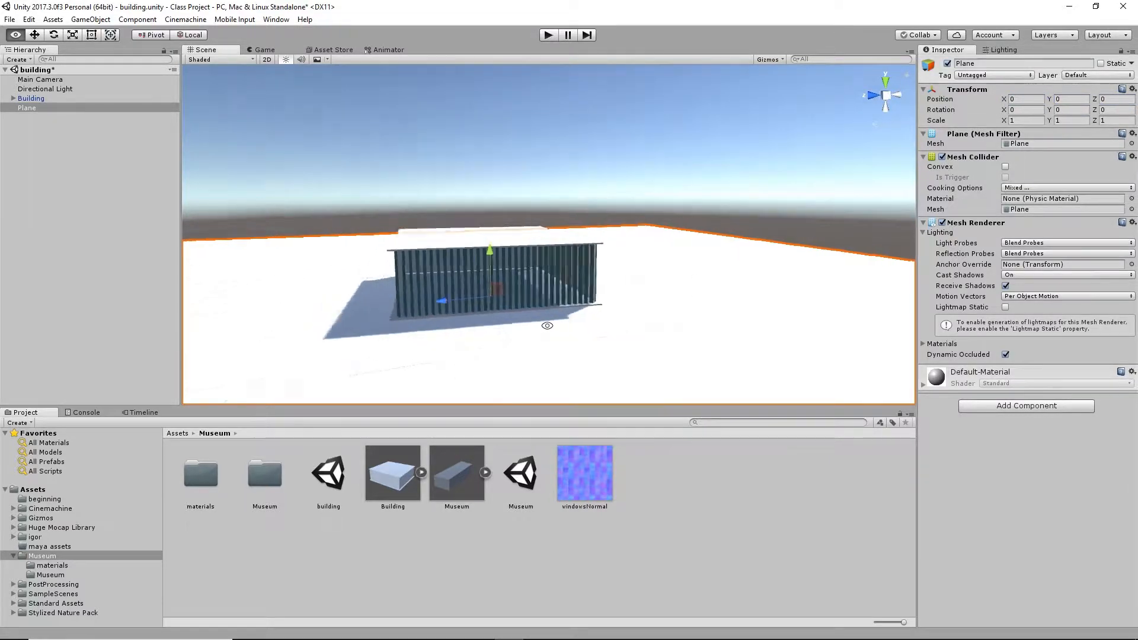
pyautogui.scroll(3, 675, 331)
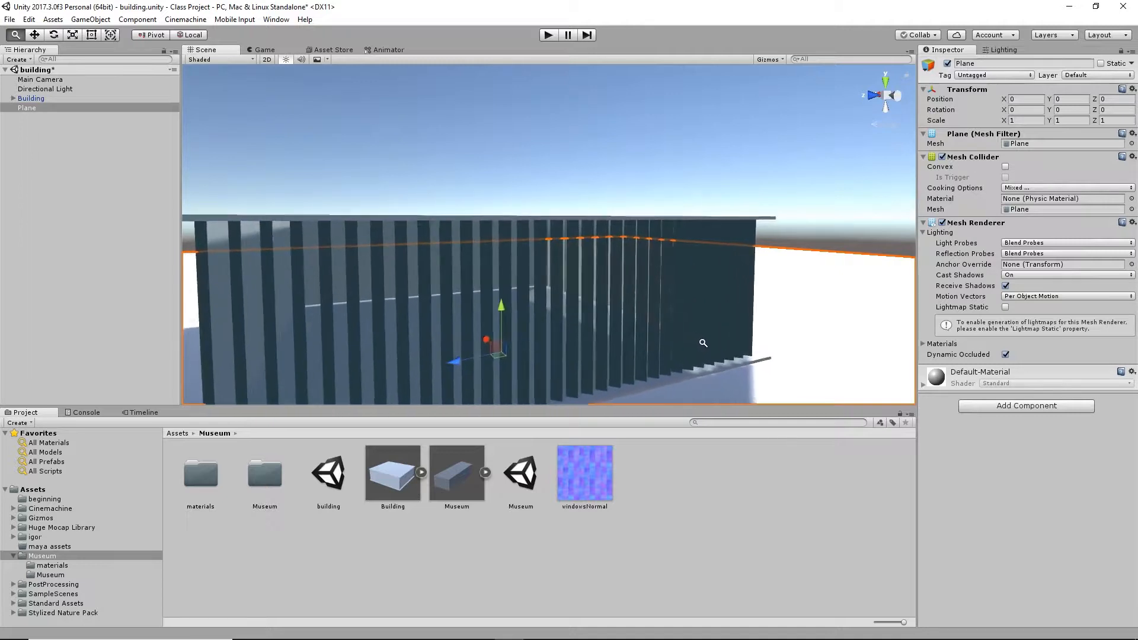
pyautogui.moveTo(700, 304); pyautogui.dragTo(702, 237, button='middle')
pyautogui.keyDown('alt'); pyautogui.moveTo(729, 241); pyautogui.dragTo(625, 229, button='right'); pyautogui.keyUp('alt')
pyautogui.keyDown('alt'); pyautogui.moveTo(625, 229); pyautogui.dragTo(579, 300); pyautogui.keyUp('alt')
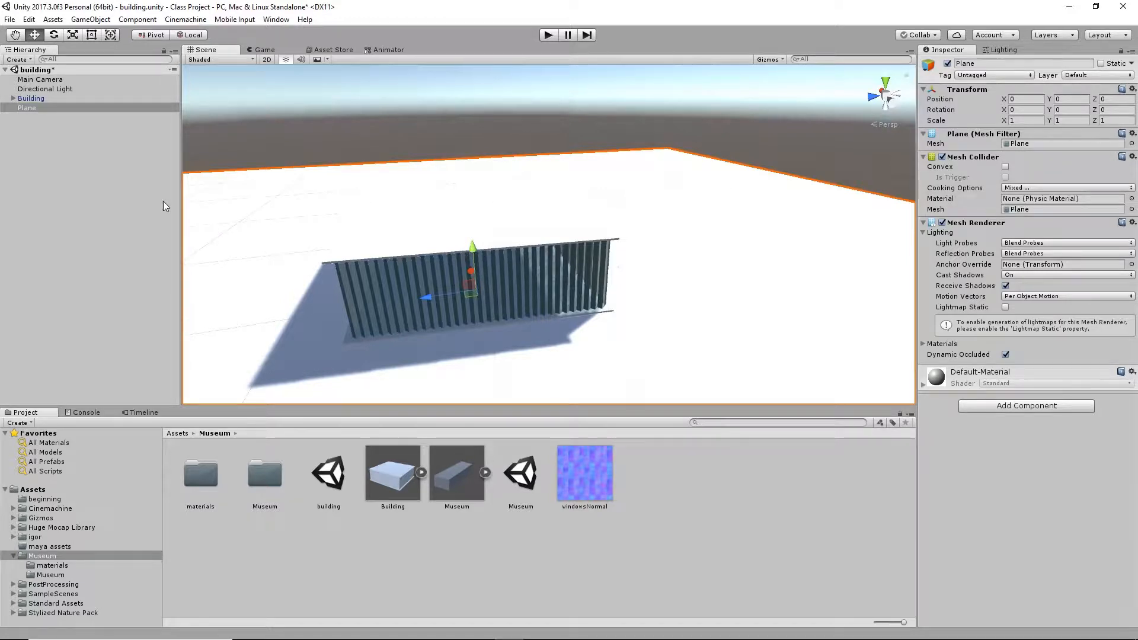
pyautogui.keyDown('alt'); pyautogui.moveTo(386, 254); pyautogui.dragTo(544, 271); pyautogui.keyUp('alt')
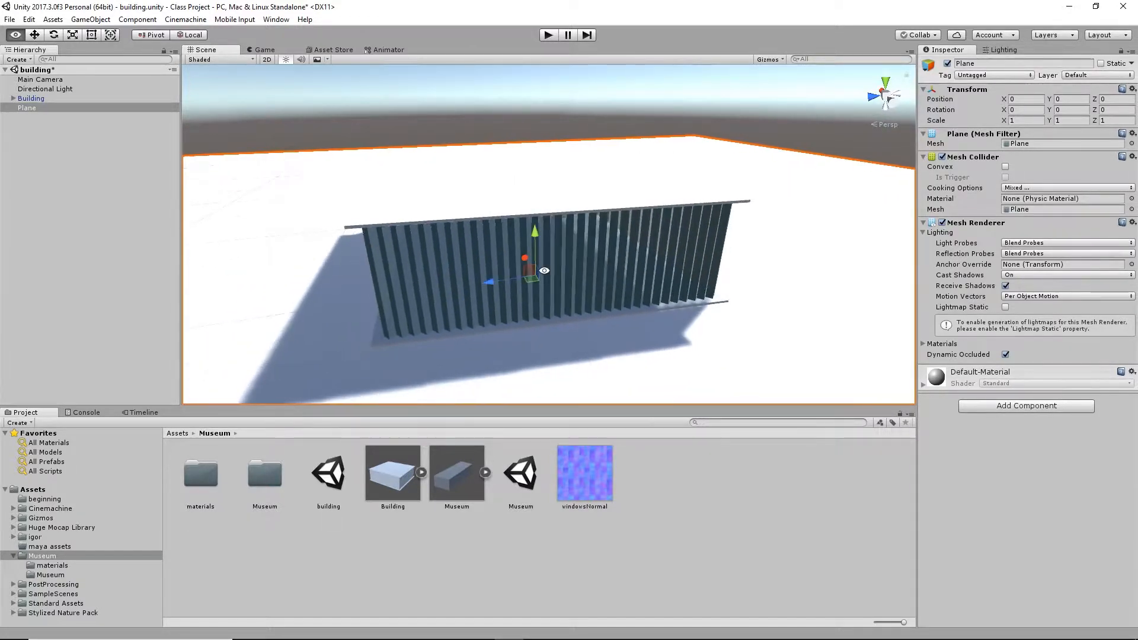
pyautogui.keyDown('alt'); pyautogui.moveTo(584, 214); pyautogui.dragTo(610, 200); pyautogui.keyUp('alt')
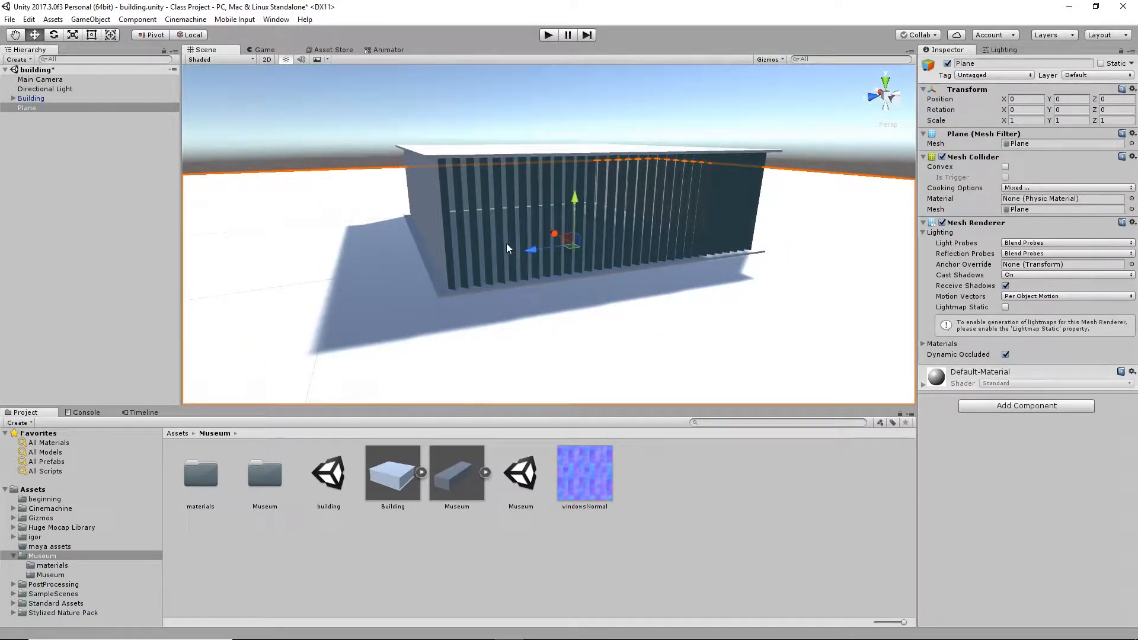
pyautogui.click(42, 89)
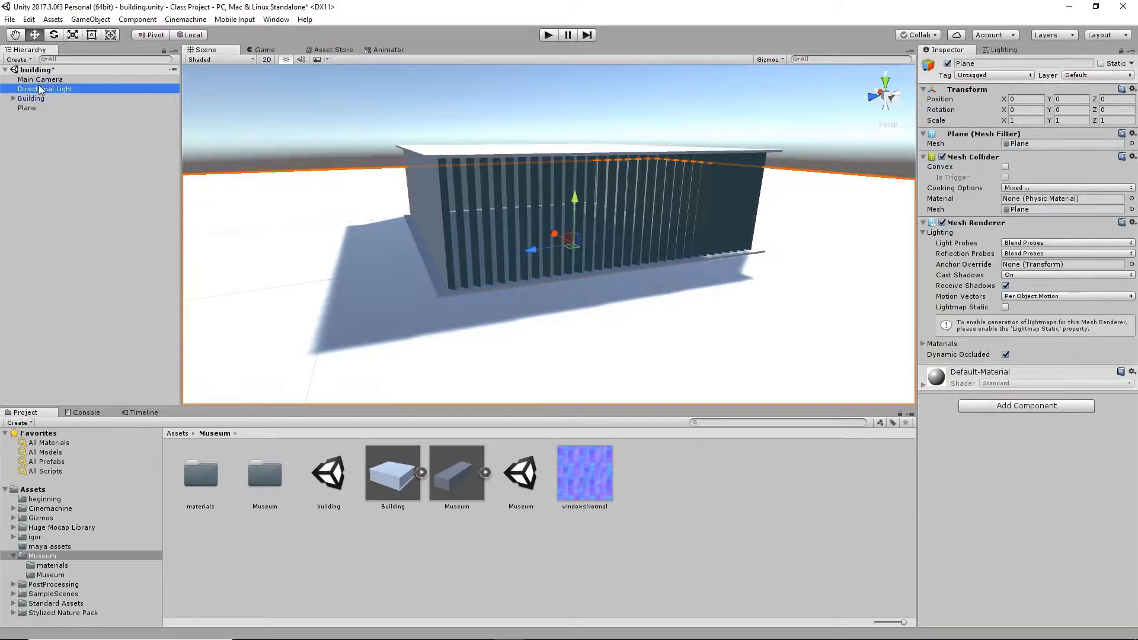
pyautogui.keyDown('alt'); pyautogui.moveTo(671, 154); pyautogui.dragTo(654, 214); pyautogui.keyUp('alt')
pyautogui.press('f')
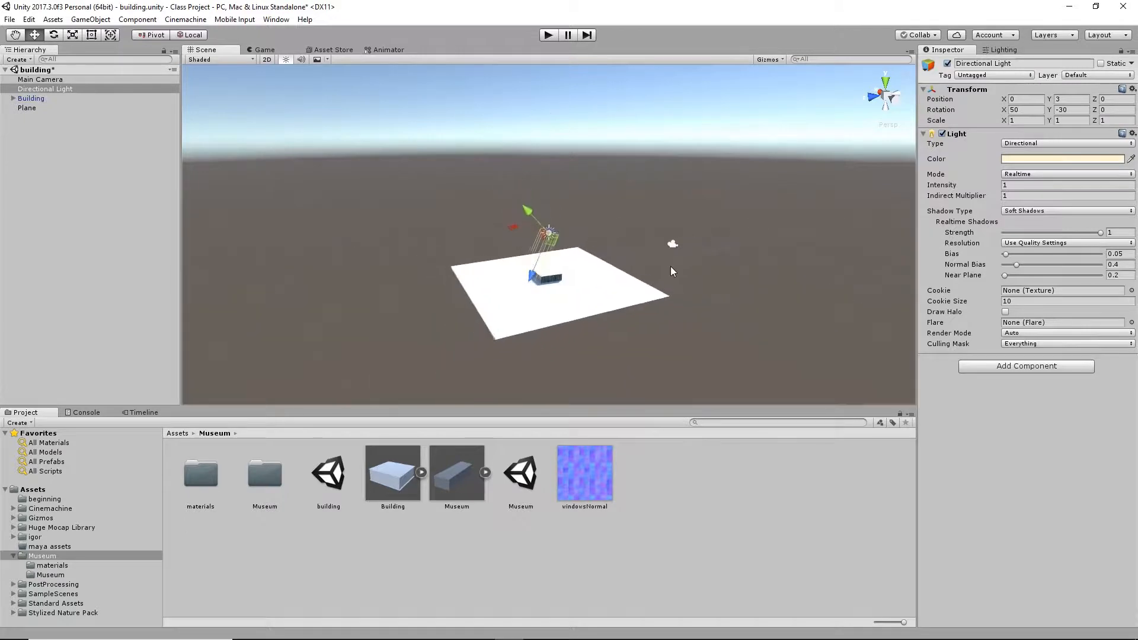
pyautogui.keyDown('alt'); pyautogui.moveTo(670, 265); pyautogui.dragTo(423, 230); pyautogui.keyUp('alt')
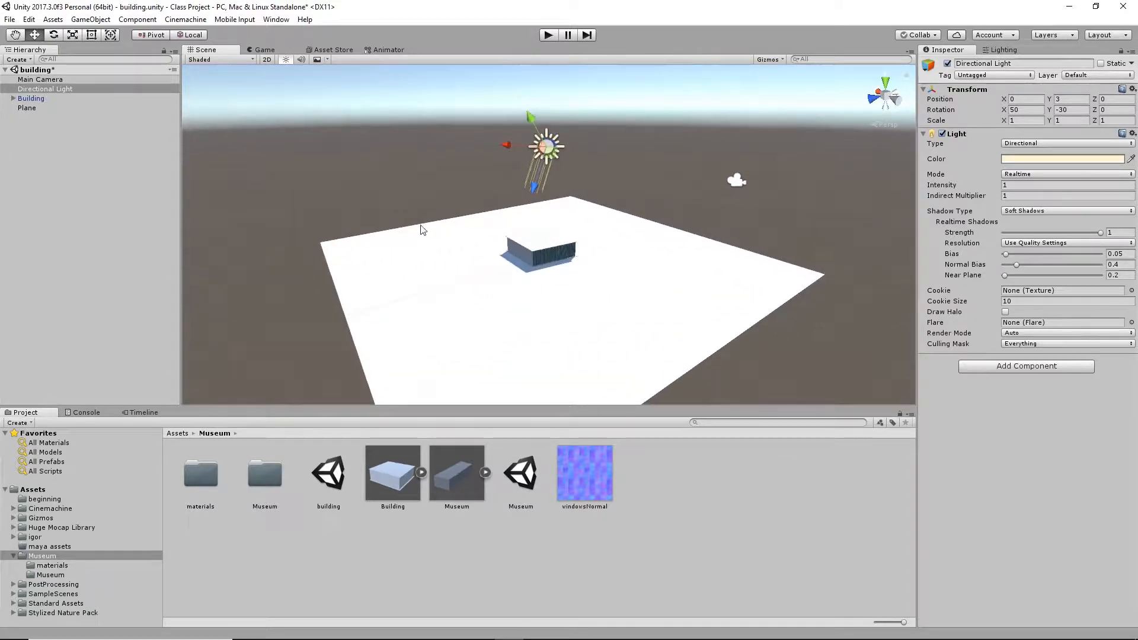
# Scale the Building model up uniformly to about 29.85.
pyautogui.click(540, 248)
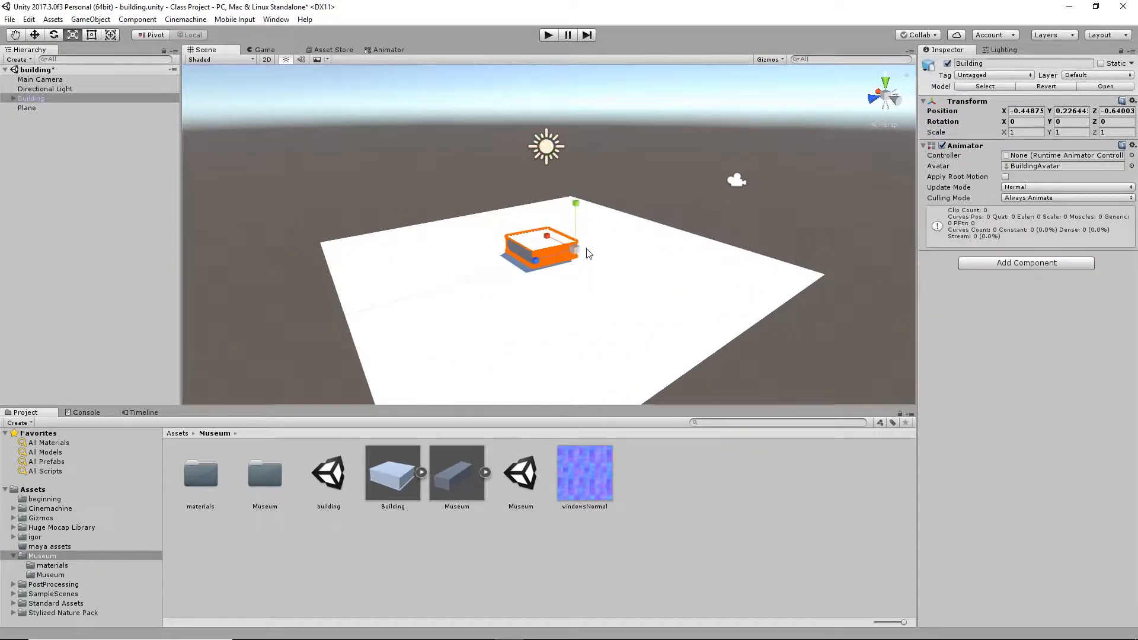
pyautogui.press('f')
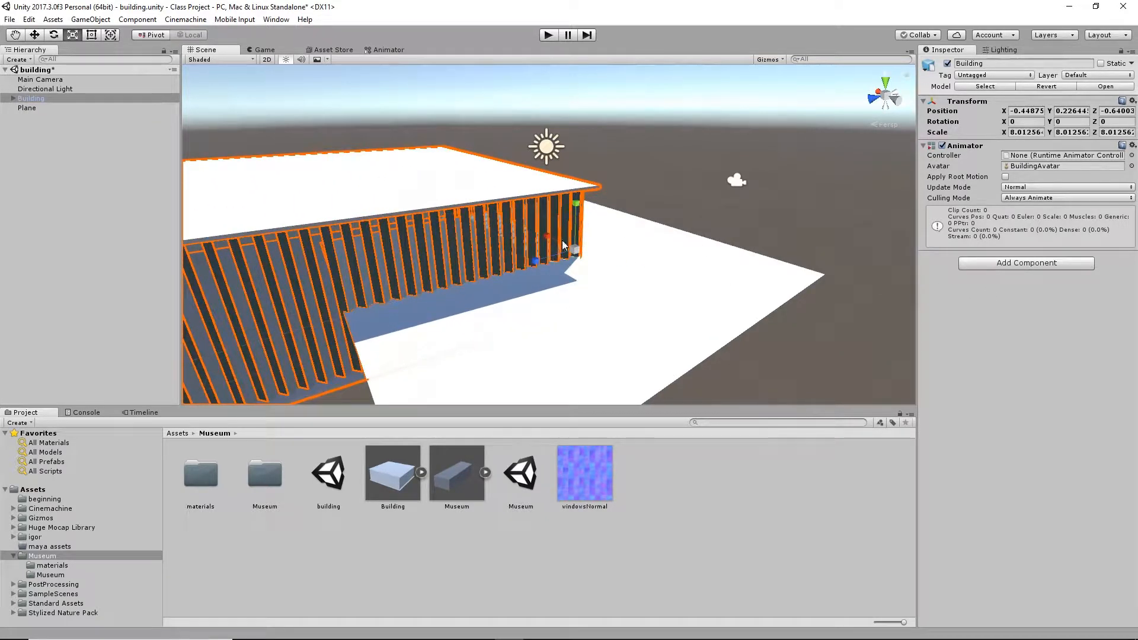
pyautogui.click(631, 255)
pyautogui.scroll(-5, 673, 270)
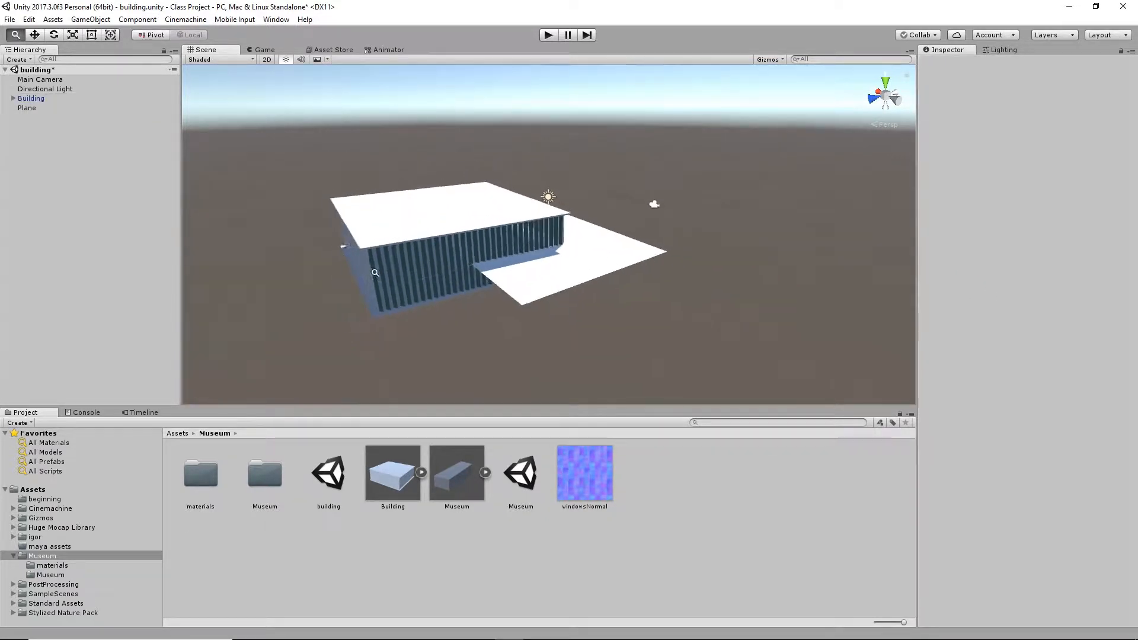
pyautogui.click(533, 249)
pyautogui.scroll(3, 608, 253)
pyautogui.moveTo(560, 241); pyautogui.dragTo(716, 268)
# Raise the enlarged building vertically so its floor slab sits at the level of the ground plane.
pyautogui.press('w')
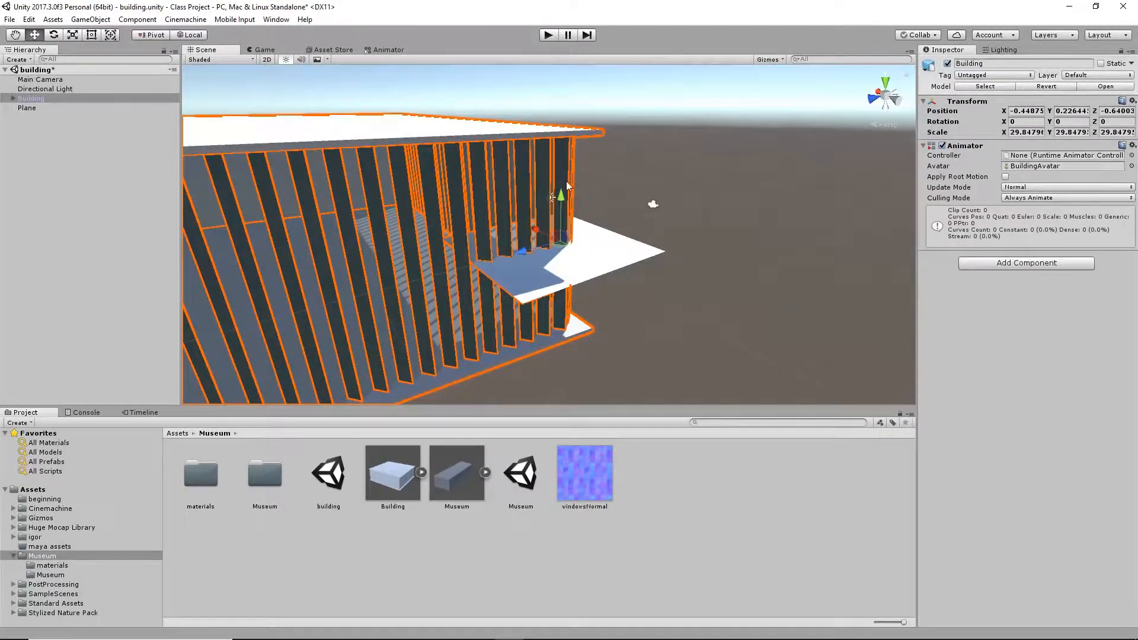
pyautogui.moveTo(567, 180); pyautogui.dragTo(565, 98)
pyautogui.scroll(-7, 608, 224)
pyautogui.keyDown('alt'); pyautogui.moveTo(600, 219); pyautogui.dragTo(596, 147); pyautogui.keyUp('alt')
# Scale the ground plane uniformly to about 41.5 so it extends well beyond the building.
pyautogui.click(556, 247)
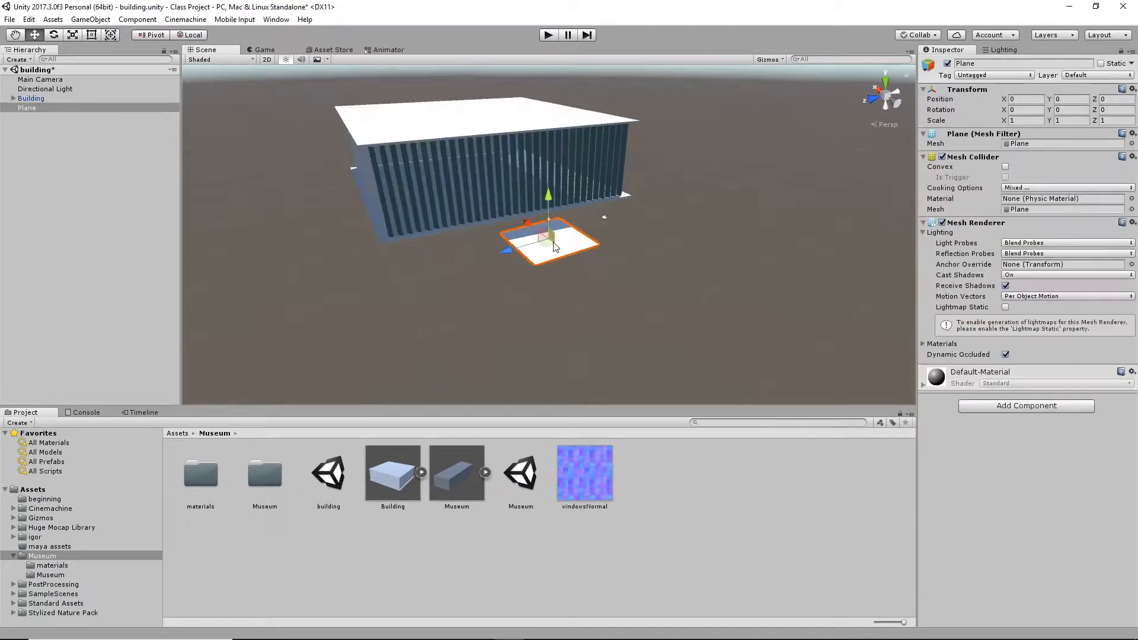
pyautogui.moveTo(552, 240); pyautogui.dragTo(671, 254)
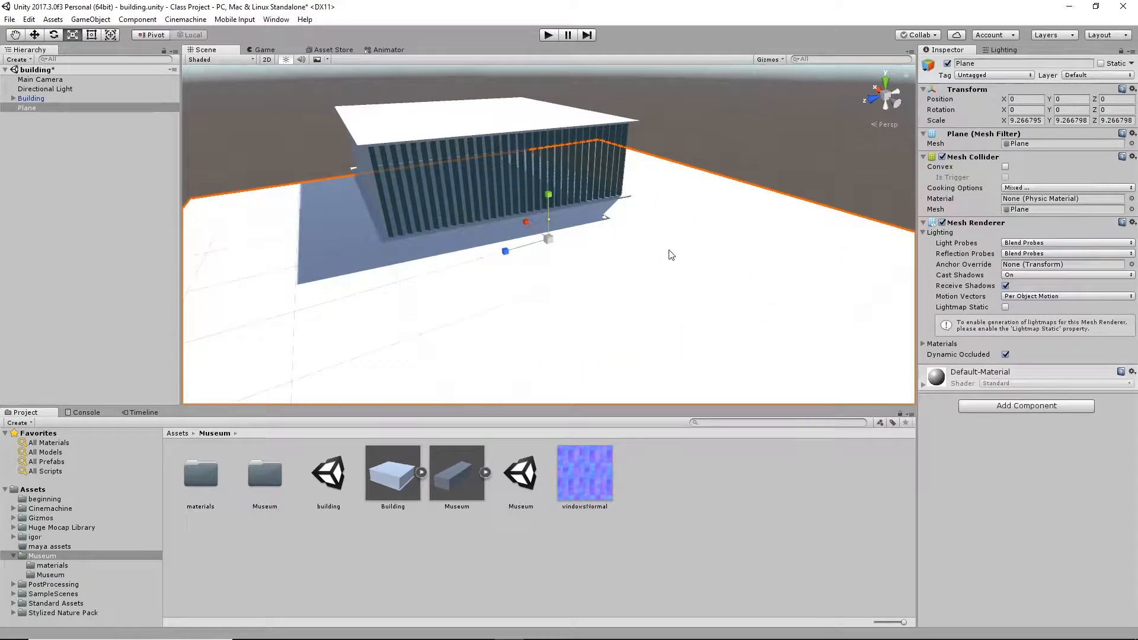
pyautogui.moveTo(551, 248); pyautogui.dragTo(759, 236)
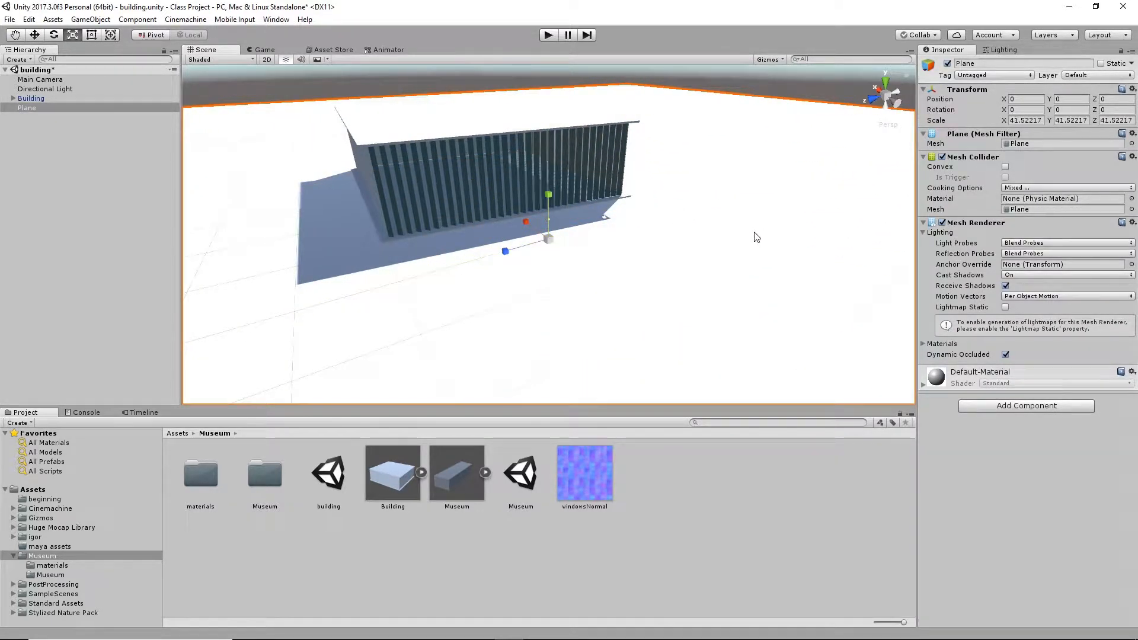
# Rotate the directional light to about X 114, Y -30, Z 51 so it shines onto the fin wall.
pyautogui.keyDown('alt'); pyautogui.moveTo(548, 259); pyautogui.dragTo(581, 217); pyautogui.keyUp('alt')
pyautogui.keyDown('alt'); pyautogui.moveTo(465, 193); pyautogui.dragTo(557, 275, button='right'); pyautogui.keyUp('alt')
pyautogui.keyDown('alt'); pyautogui.moveTo(557, 275); pyautogui.dragTo(685, 225); pyautogui.keyUp('alt')
pyautogui.click(603, 137)
pyautogui.click(547, 196)
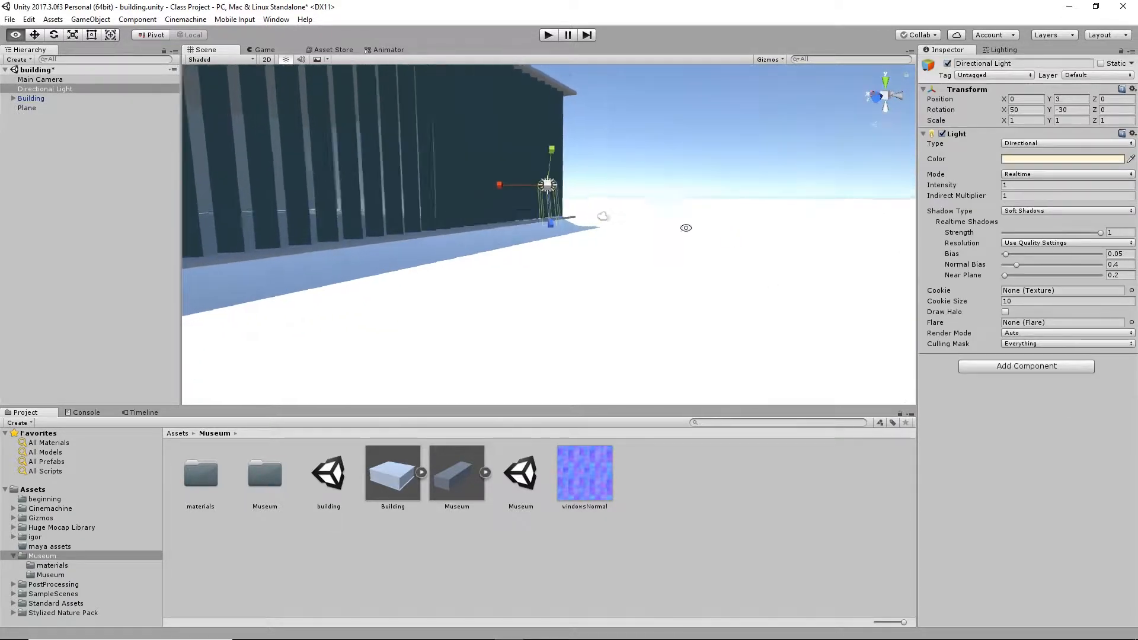
pyautogui.moveTo(686, 226); pyautogui.dragTo(694, 302, button='middle')
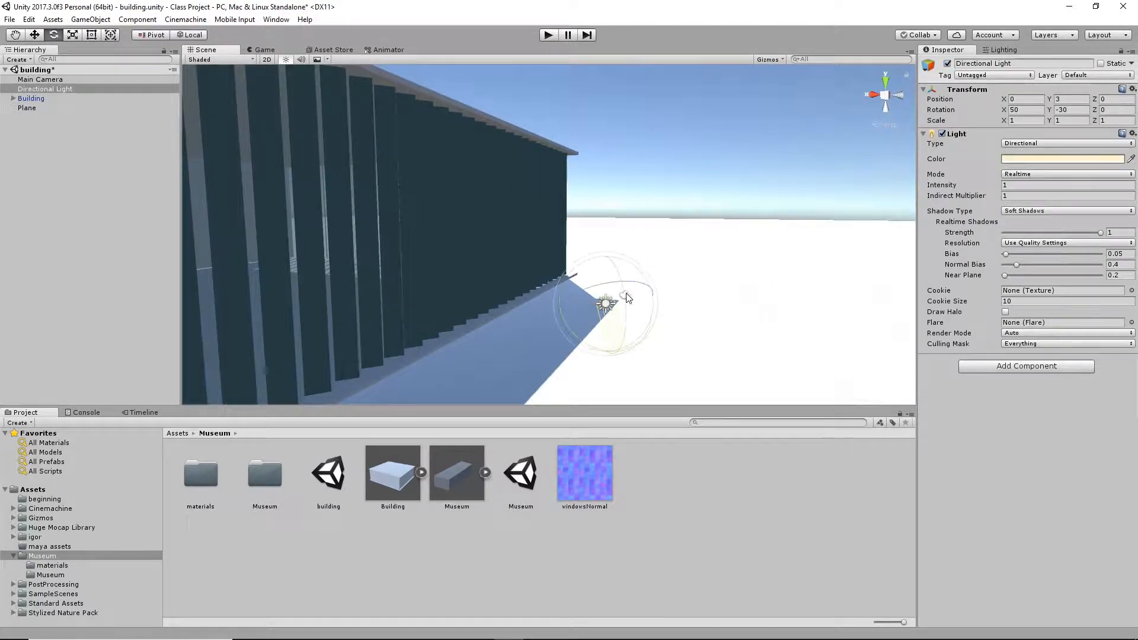
pyautogui.moveTo(624, 290)
pyautogui.mouseDown()
pyautogui.moveTo(631, 432)
pyautogui.moveTo(635, 323)
pyautogui.moveTo(640, 338)
pyautogui.moveTo(627, 289)
pyautogui.moveTo(624, 298)
pyautogui.mouseUp()
pyautogui.keyDown('alt'); pyautogui.moveTo(715, 267); pyautogui.dragTo(415, 258); pyautogui.keyUp('alt')
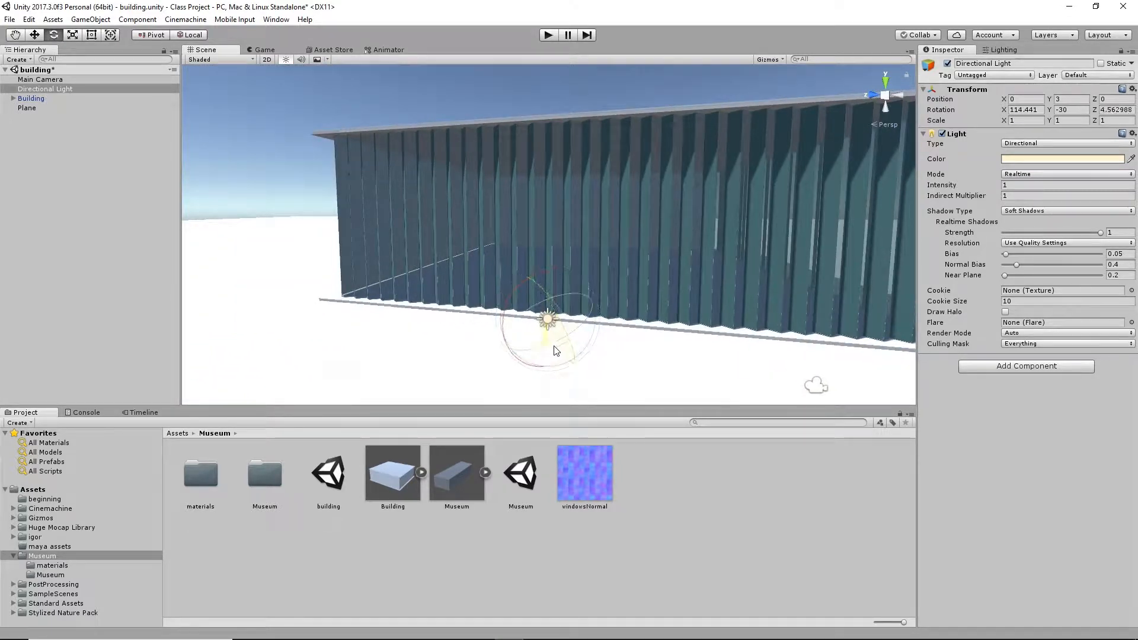
pyautogui.keyDown('alt'); pyautogui.moveTo(641, 319); pyautogui.dragTo(612, 269); pyautogui.keyUp('alt')
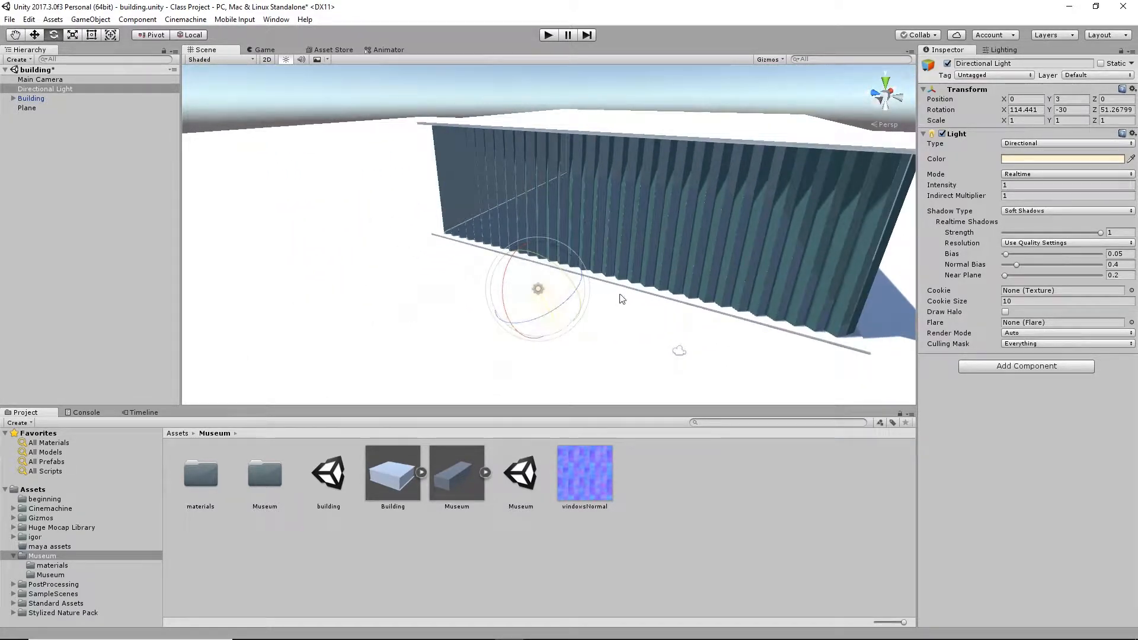
# Rotate the directional light to about X 176, Y -85, Z 17, placing the sun low behind the building.
pyautogui.scroll(-6, 620, 297)
pyautogui.keyDown('alt'); pyautogui.moveTo(818, 309); pyautogui.dragTo(575, 267); pyautogui.keyUp('alt')
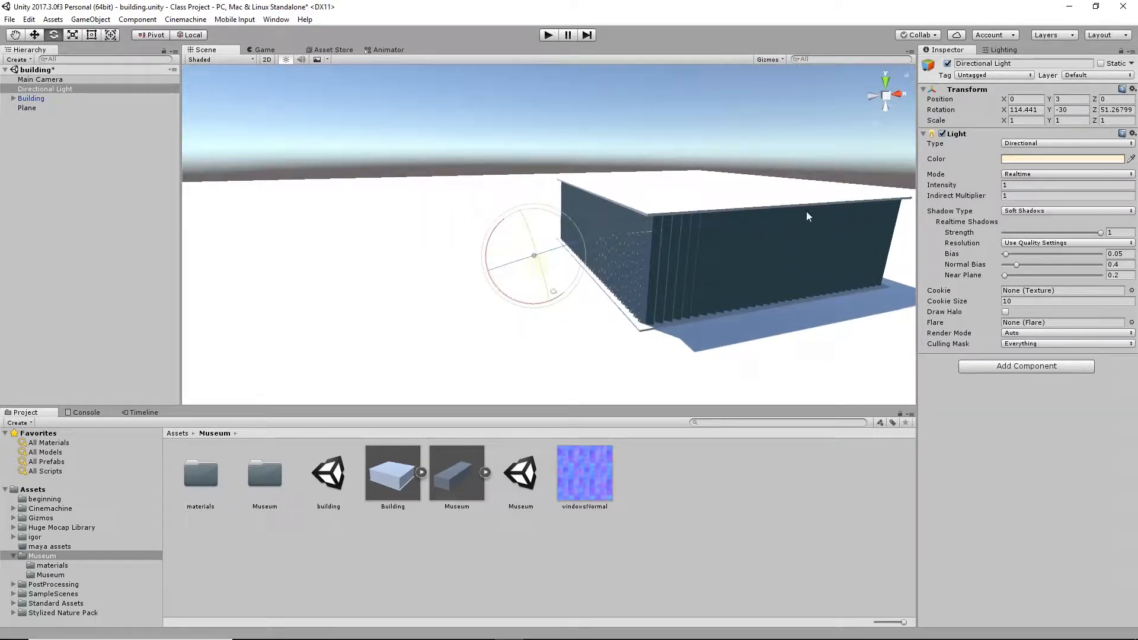
pyautogui.keyDown('alt'); pyautogui.moveTo(659, 250); pyautogui.dragTo(652, 209); pyautogui.keyUp('alt')
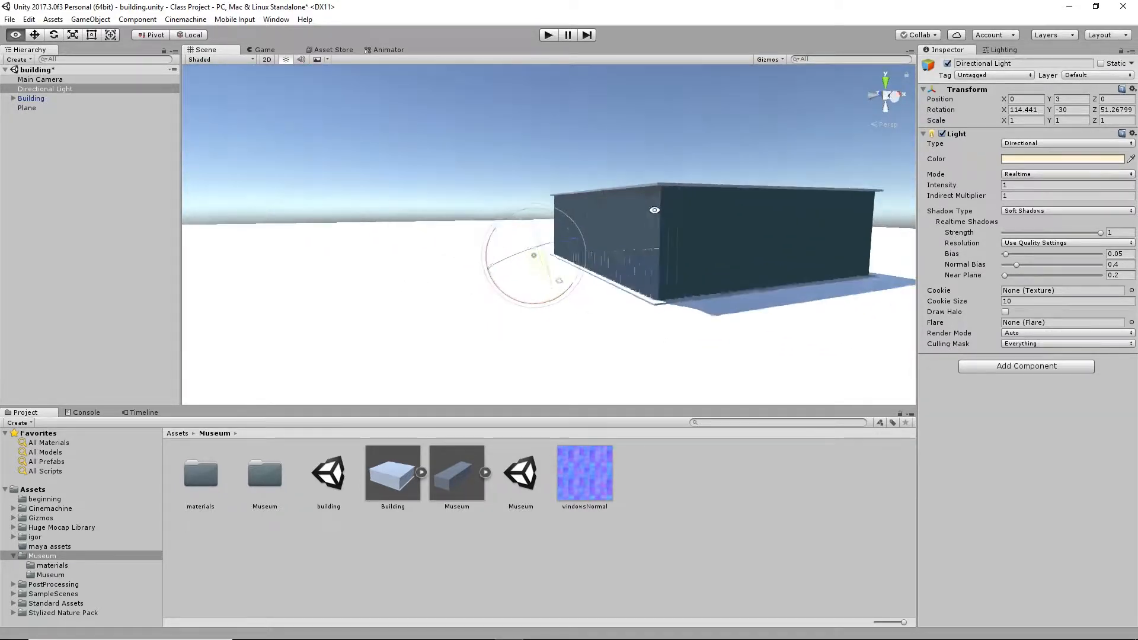
pyautogui.keyDown('alt'); pyautogui.moveTo(653, 209); pyautogui.dragTo(694, 266, button='right'); pyautogui.keyUp('alt')
pyautogui.keyDown('alt'); pyautogui.moveTo(694, 266); pyautogui.dragTo(637, 323); pyautogui.keyUp('alt')
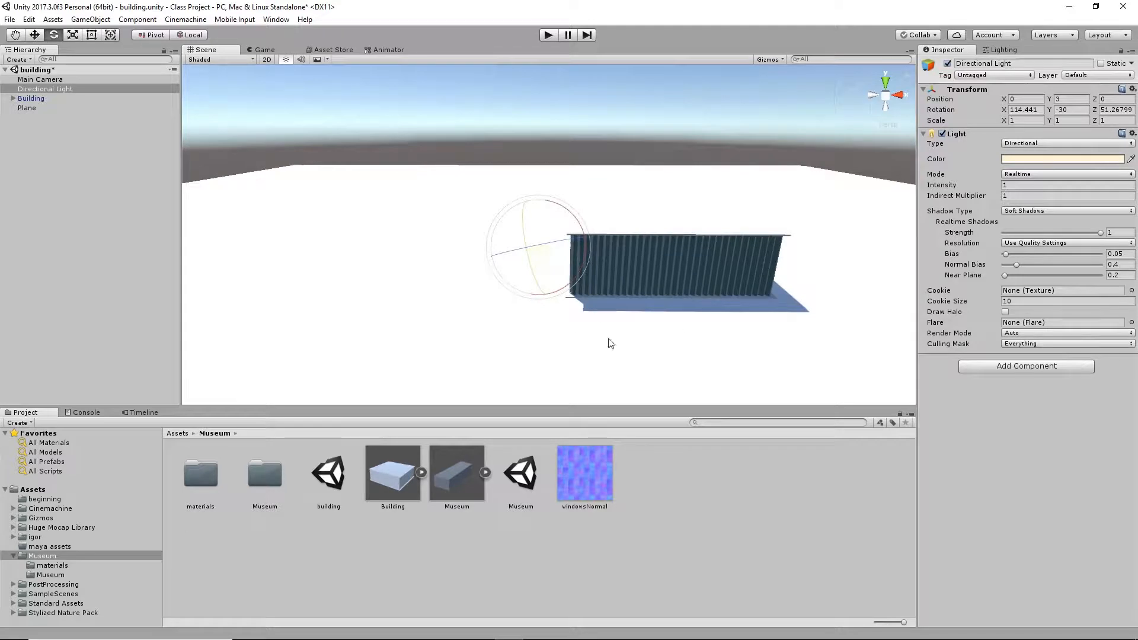
pyautogui.keyDown('alt'); pyautogui.moveTo(527, 318); pyautogui.dragTo(759, 157); pyautogui.keyUp('alt')
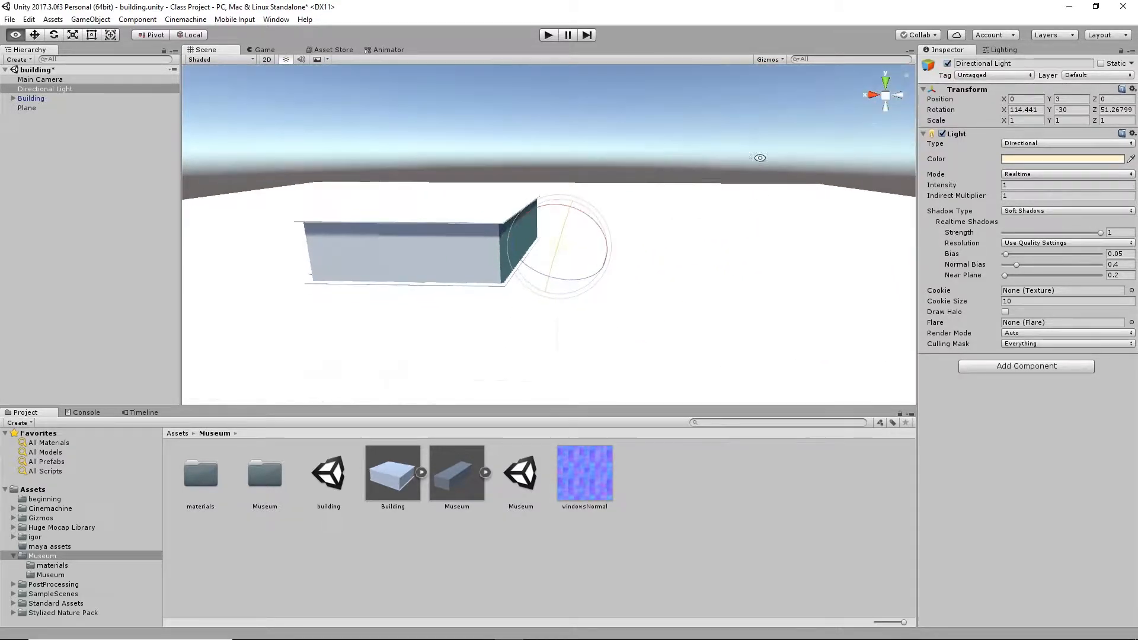
pyautogui.moveTo(583, 214); pyautogui.dragTo(224, 190)
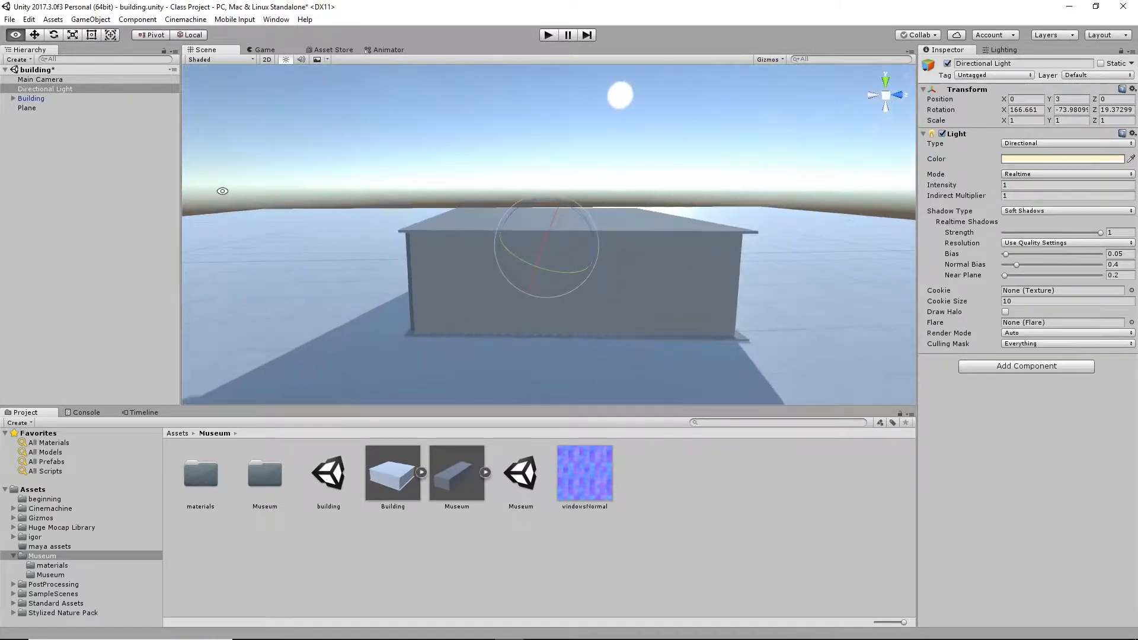
pyautogui.moveTo(561, 274)
pyautogui.mouseDown()
pyautogui.moveTo(561, 211)
pyautogui.moveTo(563, 263)
pyautogui.mouseUp()
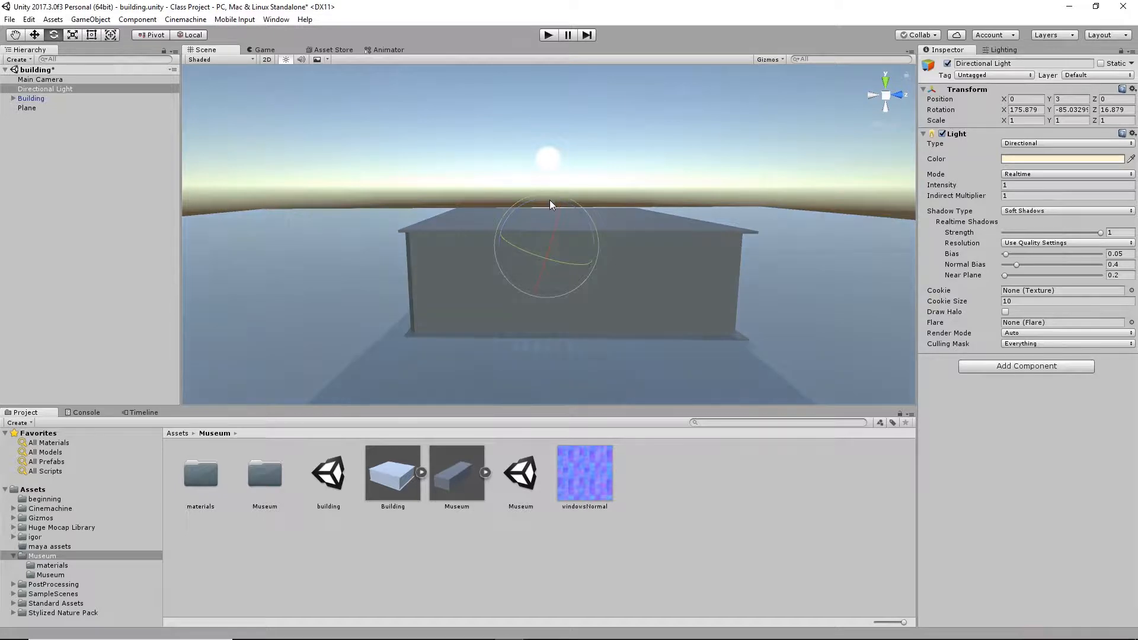
# Raise the sun by rotating the directional light to about X 148, Y -80, Z 12, casting fin shadows across the floor.
pyautogui.moveTo(550, 199); pyautogui.dragTo(780, 226)
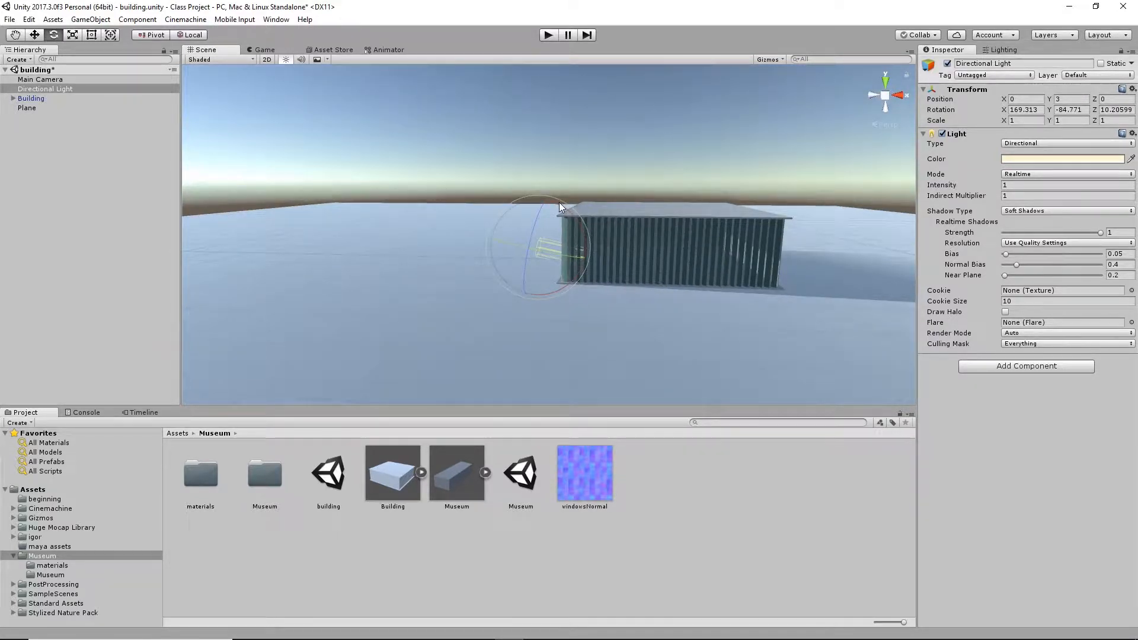
pyautogui.moveTo(560, 202); pyautogui.dragTo(607, 258)
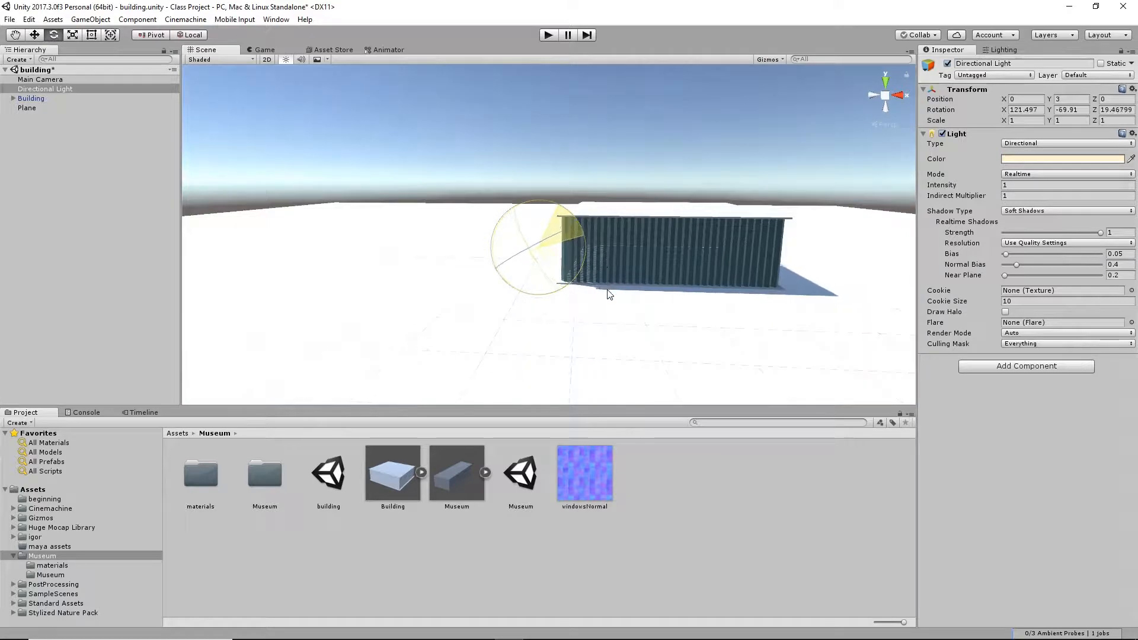
pyautogui.moveTo(582, 359); pyautogui.dragTo(509, 372)
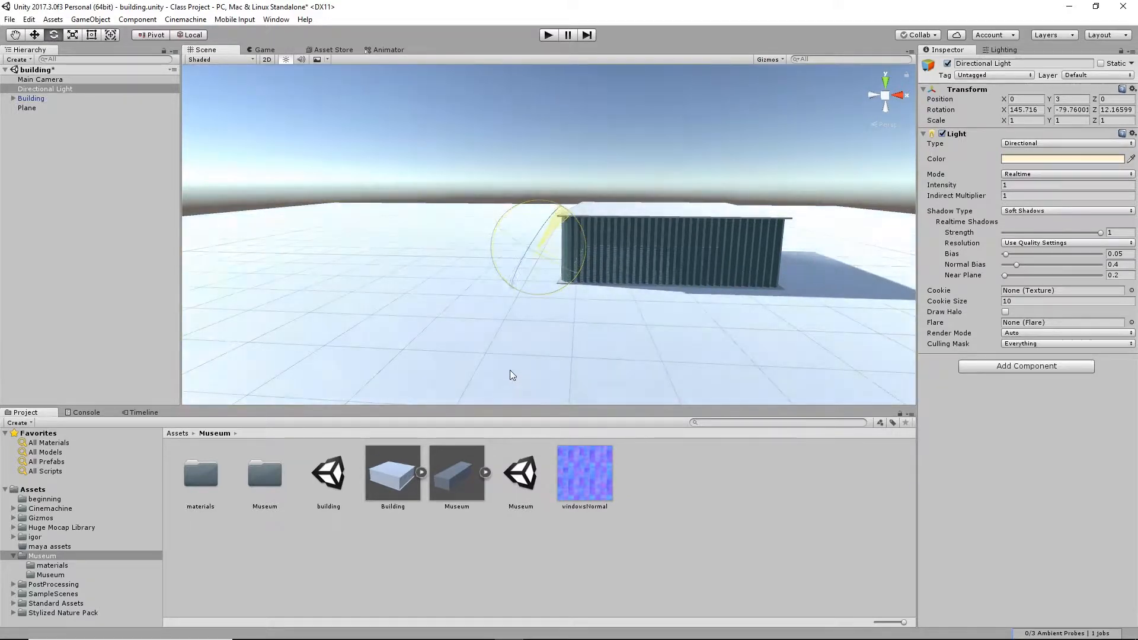
pyautogui.keyDown('alt'); pyautogui.moveTo(573, 236); pyautogui.dragTo(874, 294); pyautogui.keyUp('alt')
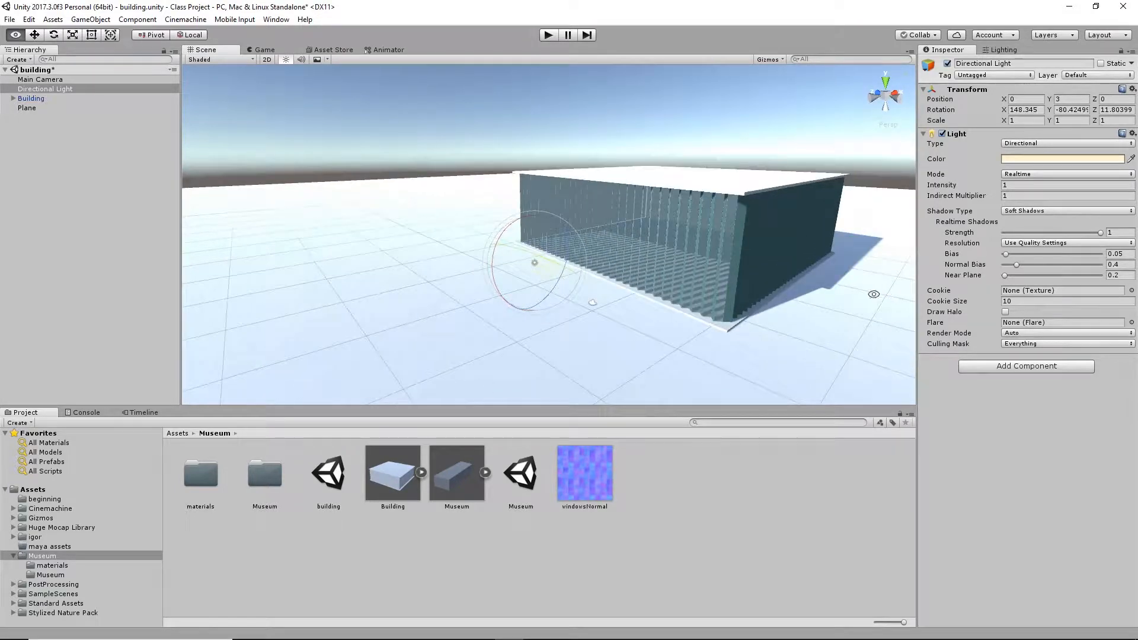
# Rotate the directional light to about X 124, Y -35, Z 74 so sunlight falls differently on the building.
pyautogui.keyDown('alt'); pyautogui.moveTo(624, 247); pyautogui.dragTo(529, 299); pyautogui.keyUp('alt')
pyautogui.keyDown('alt'); pyautogui.moveTo(599, 304); pyautogui.dragTo(473, 288); pyautogui.keyUp('alt')
pyautogui.keyDown('alt'); pyautogui.moveTo(528, 264); pyautogui.dragTo(786, 252); pyautogui.keyUp('alt')
pyautogui.keyDown('alt'); pyautogui.moveTo(675, 269); pyautogui.dragTo(722, 236); pyautogui.keyUp('alt')
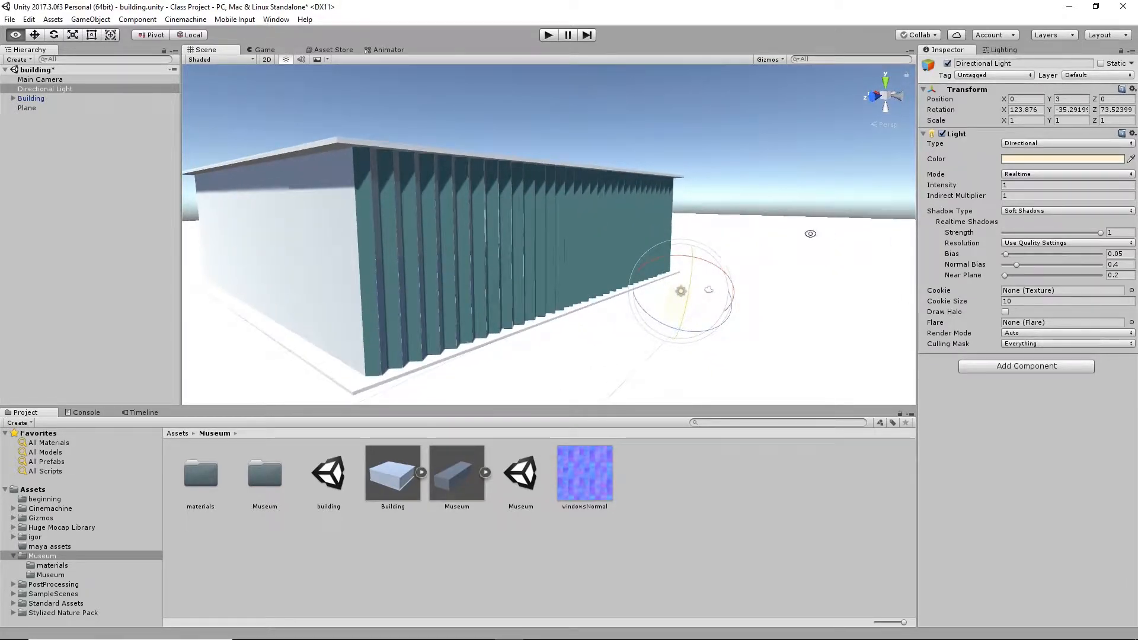
# Examine the building's fins and the corner where they meet the base slab from several angles and distances.
pyautogui.keyDown('alt'); pyautogui.moveTo(810, 234); pyautogui.dragTo(744, 256); pyautogui.keyUp('alt')
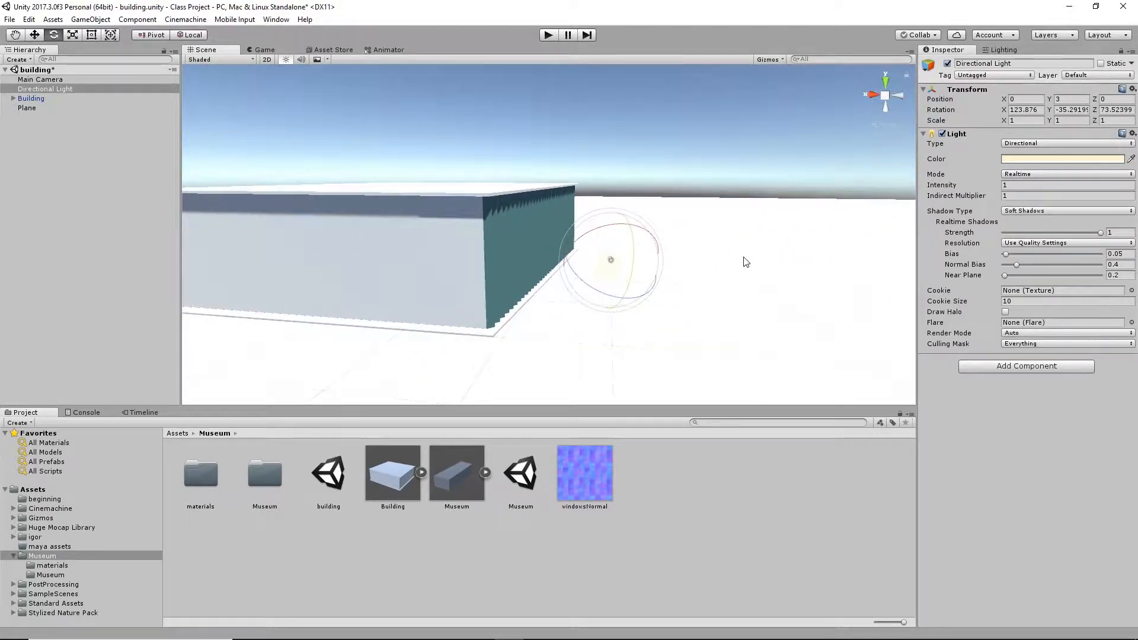
pyautogui.keyDown('alt'); pyautogui.moveTo(801, 228); pyautogui.dragTo(737, 323); pyautogui.keyUp('alt')
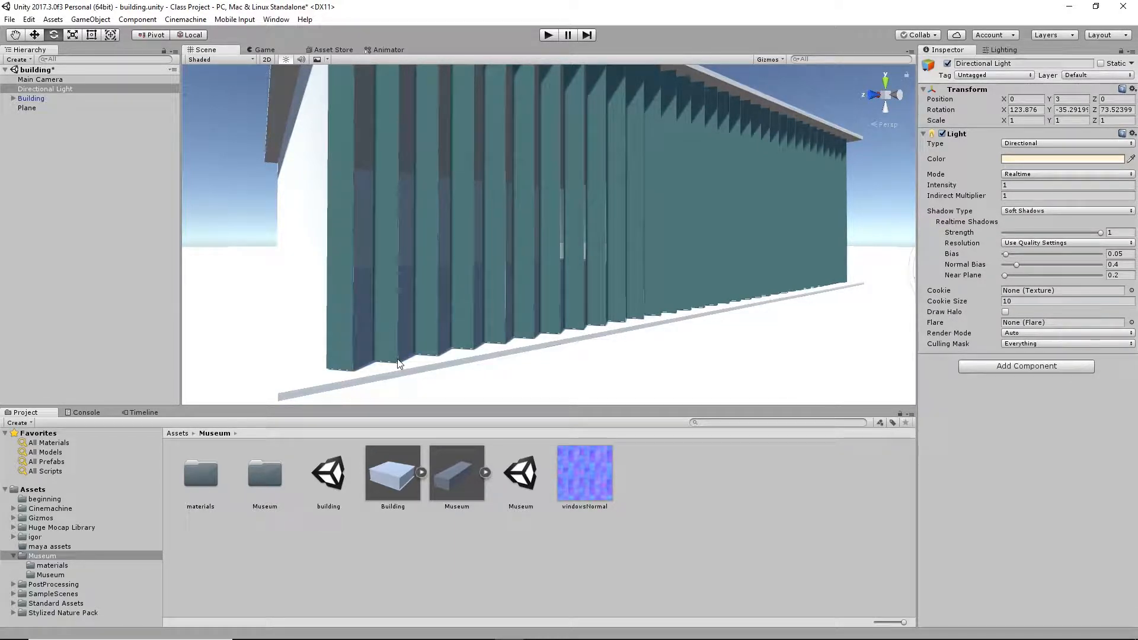
pyautogui.keyDown('alt'); pyautogui.moveTo(290, 291); pyautogui.dragTo(575, 206); pyautogui.keyUp('alt')
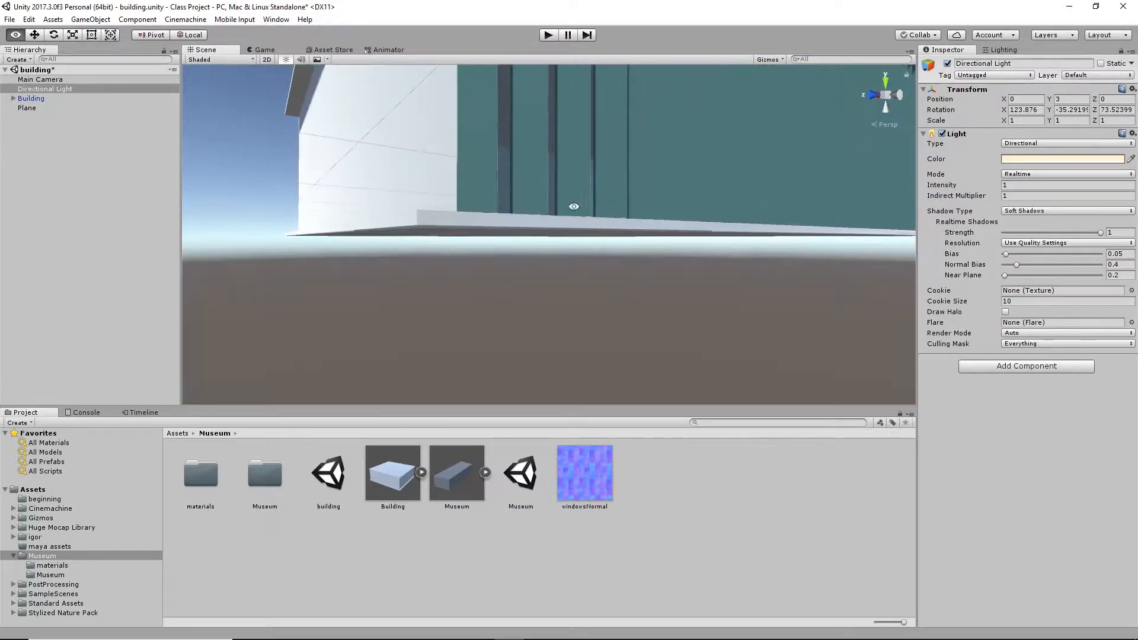
pyautogui.keyDown('alt'); pyautogui.scroll(3, 536, 239); pyautogui.keyUp('alt')
pyautogui.moveTo(624, 266); pyautogui.dragTo(612, 302)
pyautogui.keyDown('alt'); pyautogui.moveTo(514, 231); pyautogui.dragTo(630, 318, button='right'); pyautogui.keyUp('alt')
pyautogui.moveTo(584, 305); pyautogui.dragTo(669, 266)
pyautogui.keyDown('alt'); pyautogui.moveTo(576, 211); pyautogui.dragTo(638, 246, button='right'); pyautogui.keyUp('alt')
pyautogui.press('e')
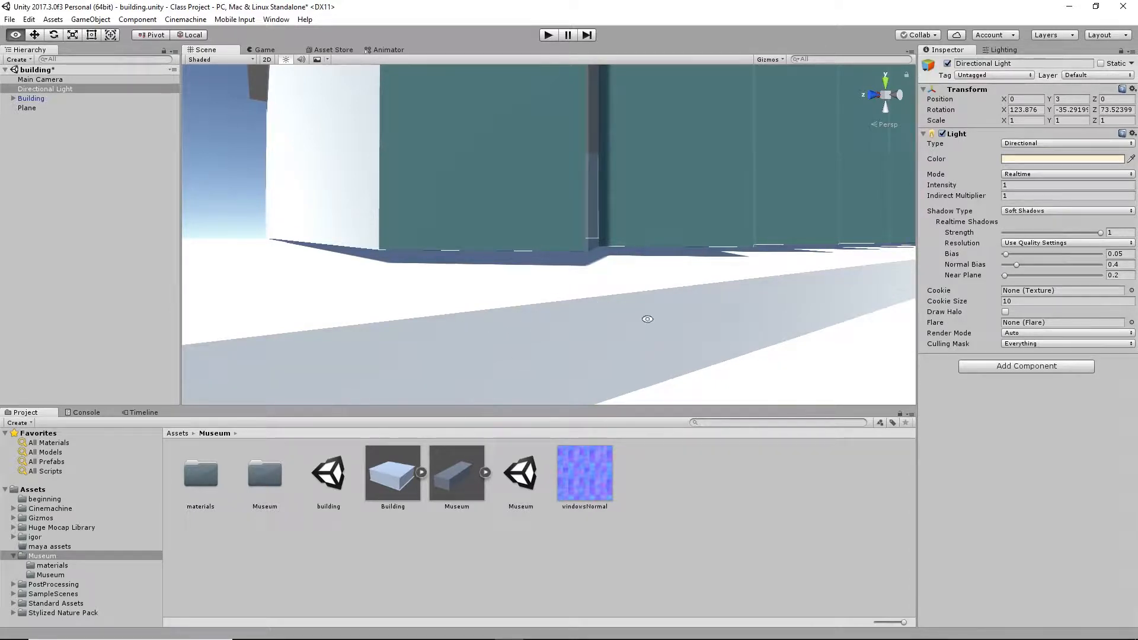
pyautogui.keyDown('alt'); pyautogui.moveTo(647, 318); pyautogui.dragTo(534, 300, button='right'); pyautogui.keyUp('alt')
pyautogui.keyDown('alt'); pyautogui.moveTo(559, 292); pyautogui.dragTo(579, 292); pyautogui.keyUp('alt')
pyautogui.moveTo(579, 292); pyautogui.dragTo(513, 346, button='middle')
pyautogui.keyDown('alt'); pyautogui.moveTo(513, 346); pyautogui.dragTo(544, 347, button='right'); pyautogui.keyUp('alt')
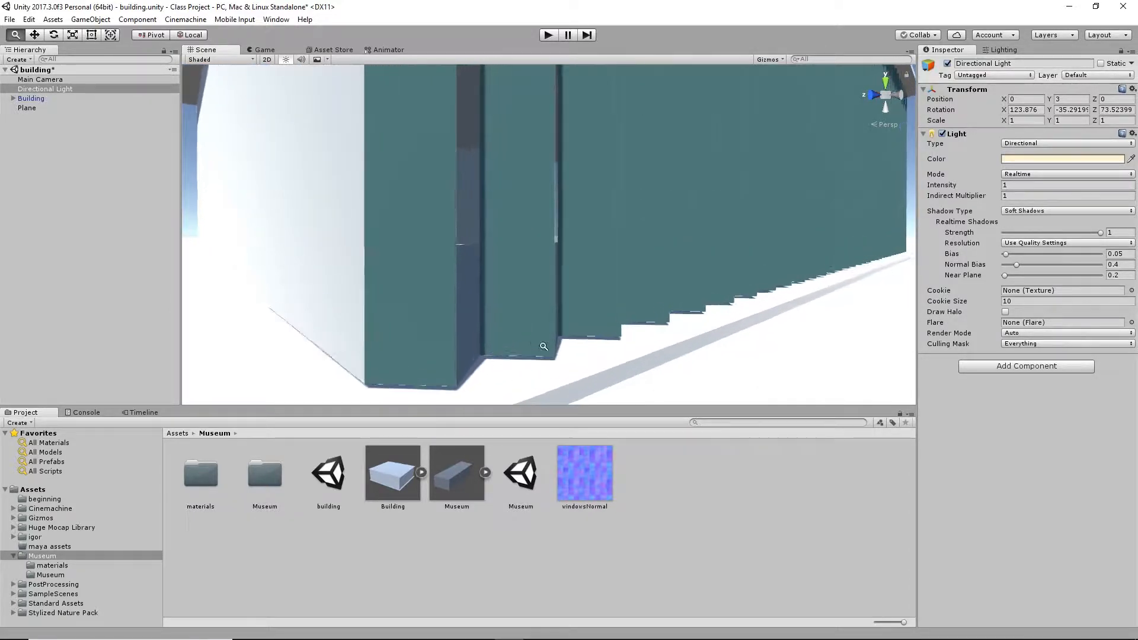
pyautogui.keyDown('alt'); pyautogui.moveTo(544, 347); pyautogui.dragTo(594, 310); pyautogui.keyUp('alt')
pyautogui.keyDown('alt'); pyautogui.moveTo(594, 310); pyautogui.dragTo(610, 385, button='right'); pyautogui.keyUp('alt')
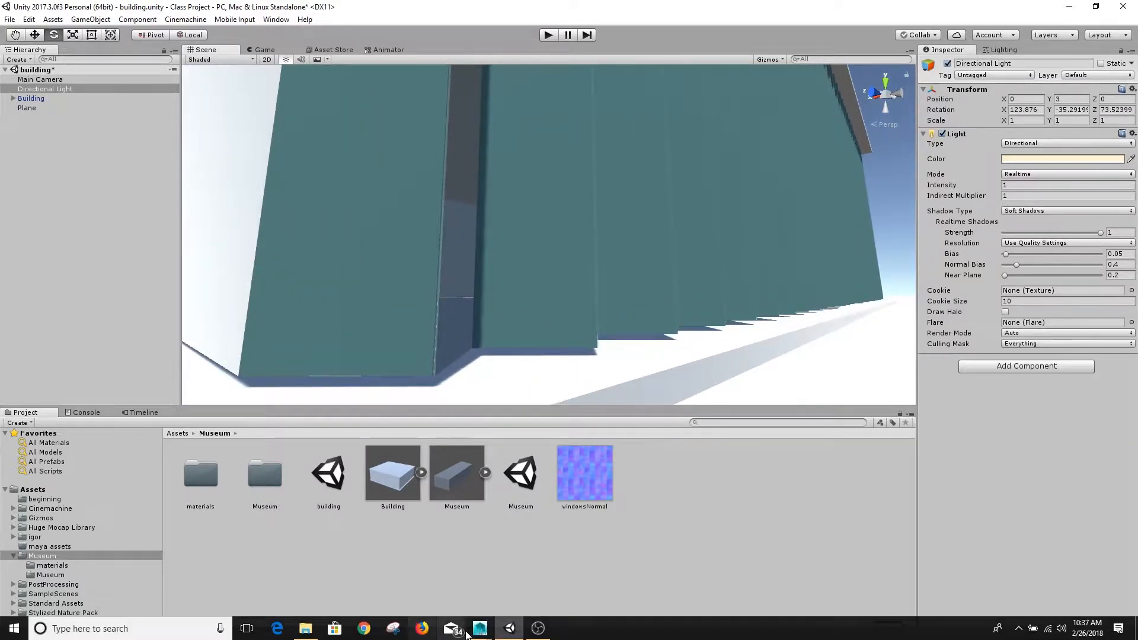
# Switch to Maya and raise the building's base slab slightly, to about -21.7 in Translate Y.
pyautogui.moveTo(480, 628)
pyautogui.click(557, 562)
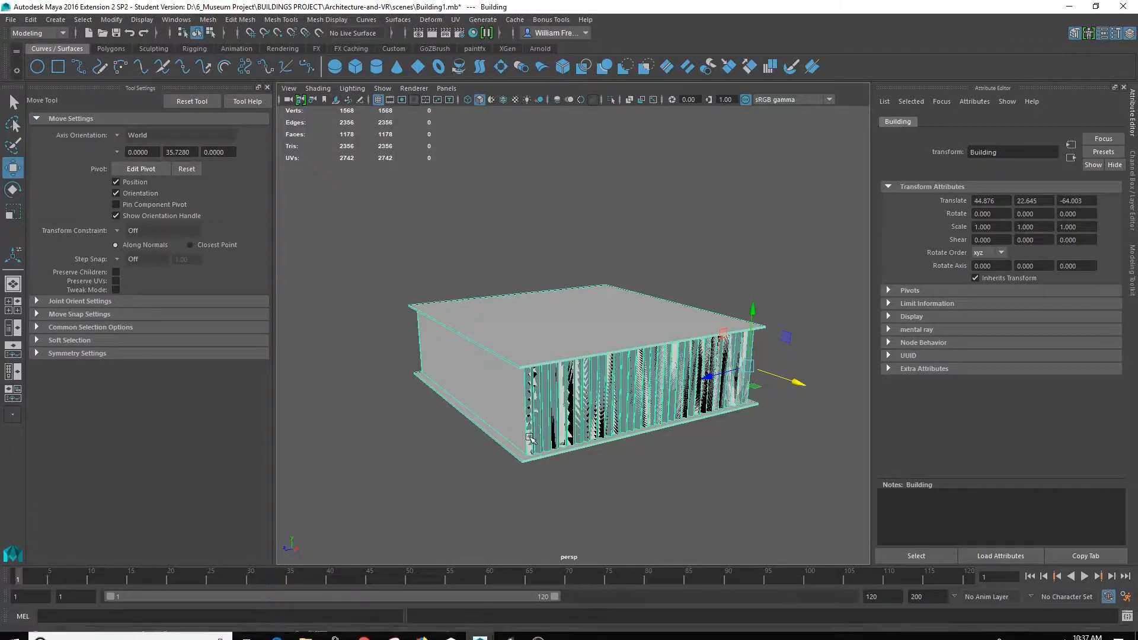
pyautogui.keyDown('alt'); pyautogui.moveTo(557, 415); pyautogui.dragTo(619, 453, button='right'); pyautogui.keyUp('alt')
pyautogui.keyDown('alt'); pyautogui.moveTo(619, 453); pyautogui.dragTo(658, 220, button='middle'); pyautogui.keyUp('alt')
pyautogui.keyDown('alt'); pyautogui.moveTo(414, 238); pyautogui.dragTo(562, 292, button='right'); pyautogui.keyUp('alt')
pyautogui.click(509, 355)
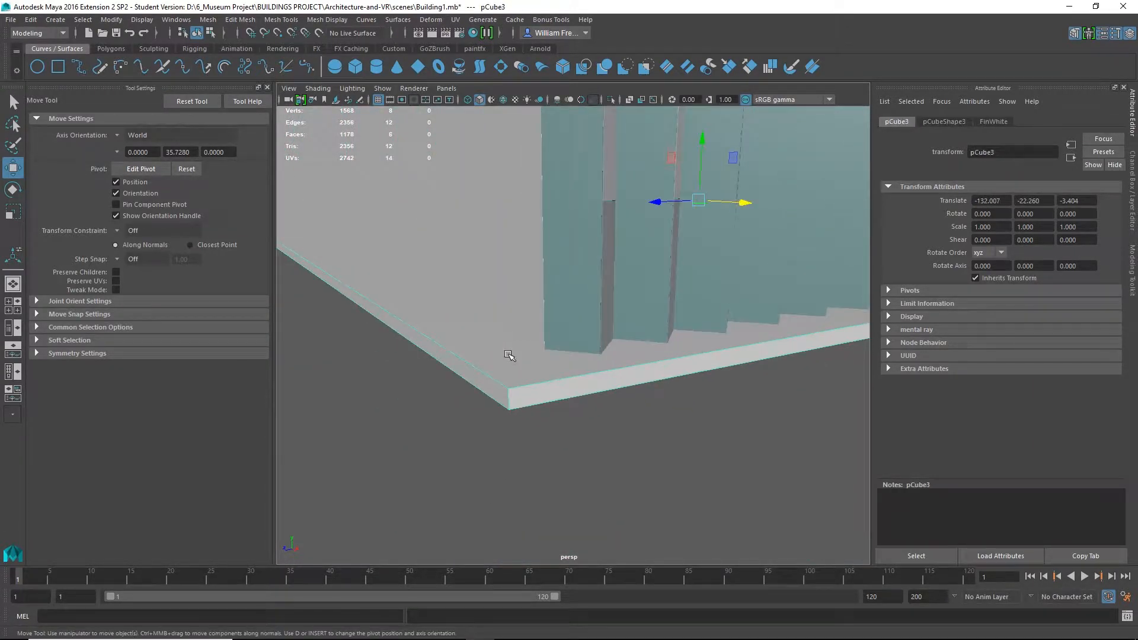
pyautogui.moveTo(702, 140); pyautogui.dragTo(703, 143)
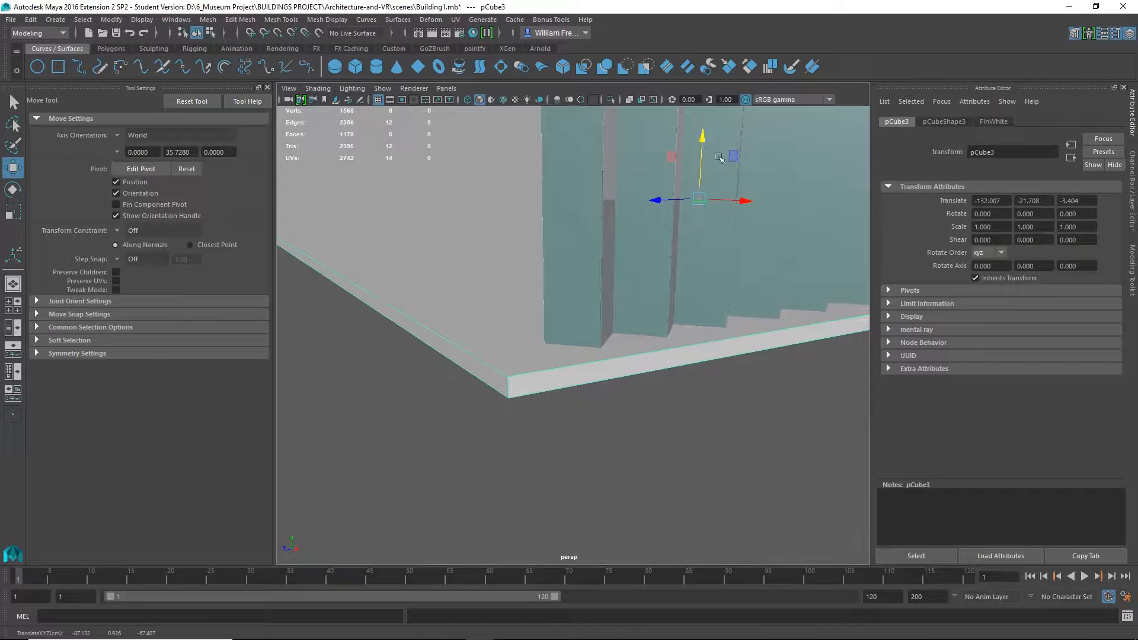
pyautogui.keyDown('alt'); pyautogui.moveTo(711, 315); pyautogui.dragTo(645, 298, button='right'); pyautogui.keyUp('alt')
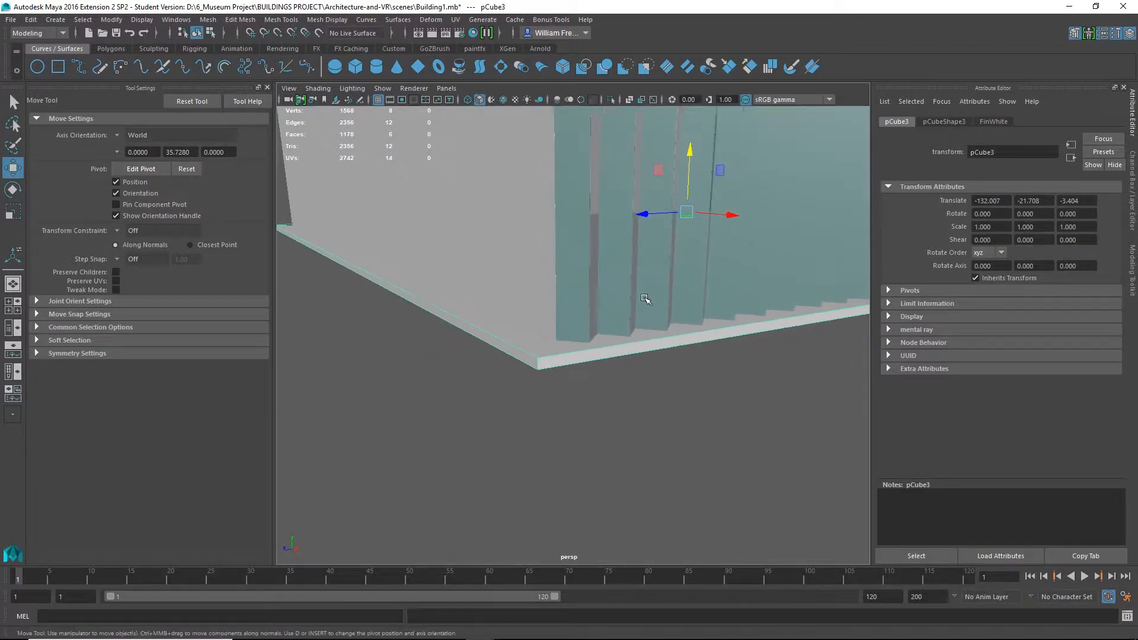
# Save the Building1.mb scene, accepting the student version notice.
pyautogui.click(8, 23)
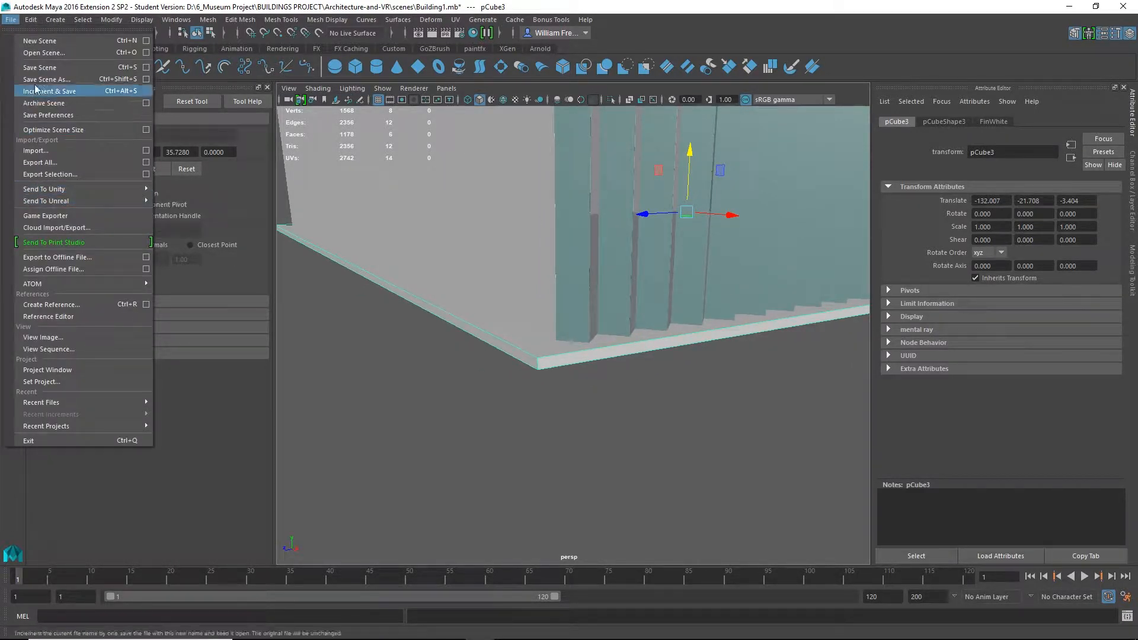
pyautogui.click(36, 66)
pyautogui.click(536, 331)
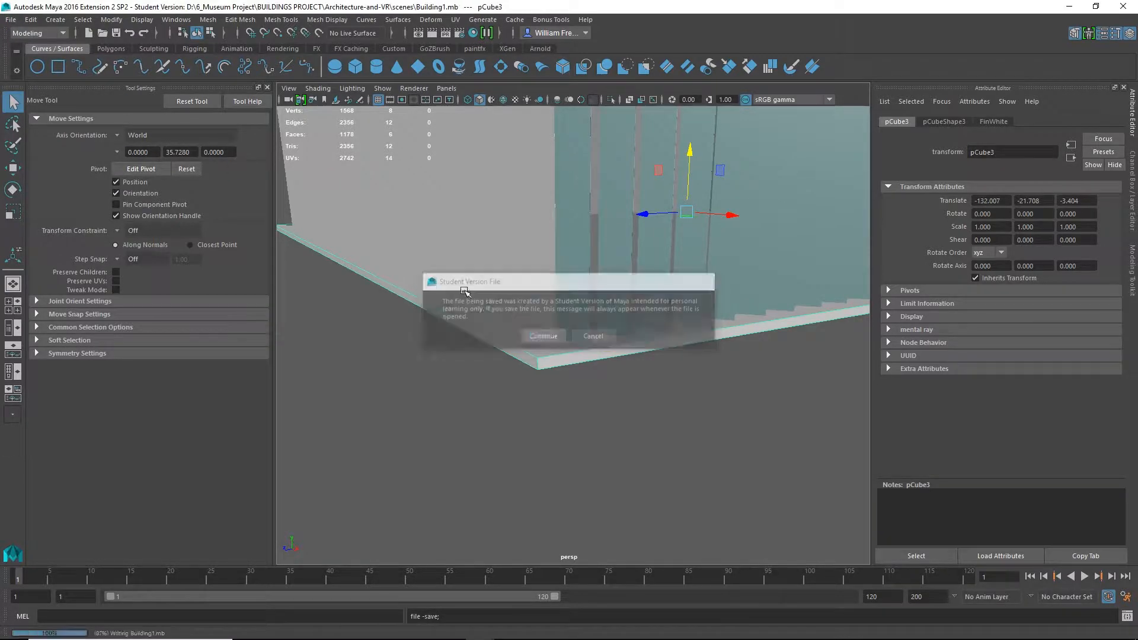
# Select the whole building and send the selection to Unity as FBX, overwriting Building.fbx in the project's Assets/Museum folder.
pyautogui.click(5, 19)
pyautogui.moveTo(53, 190)
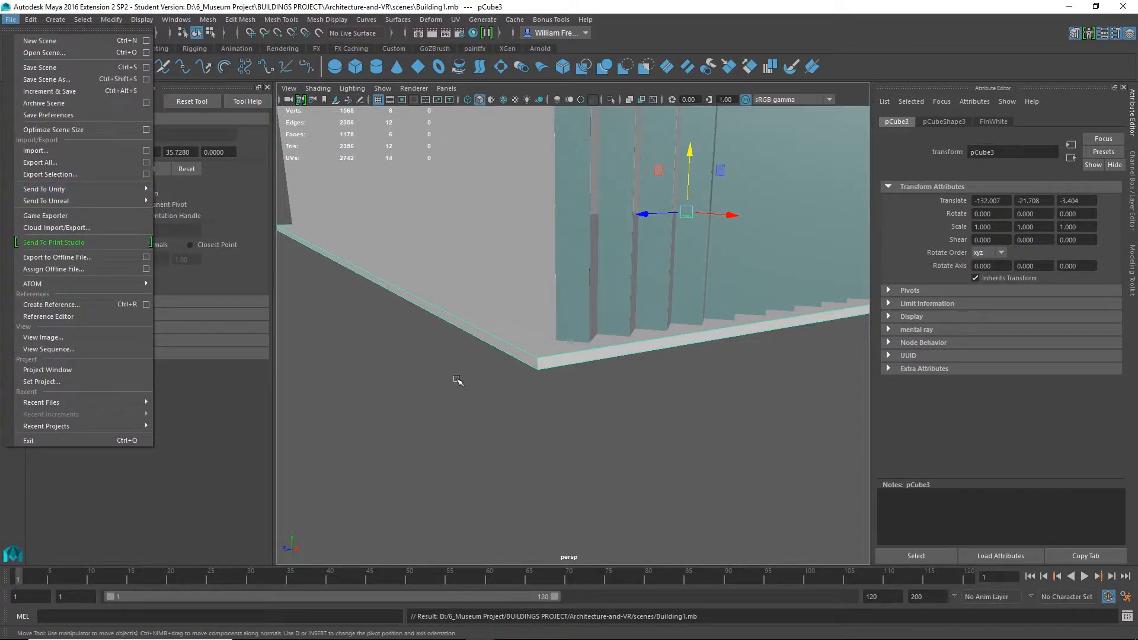
pyautogui.click(565, 401)
pyautogui.press('f')
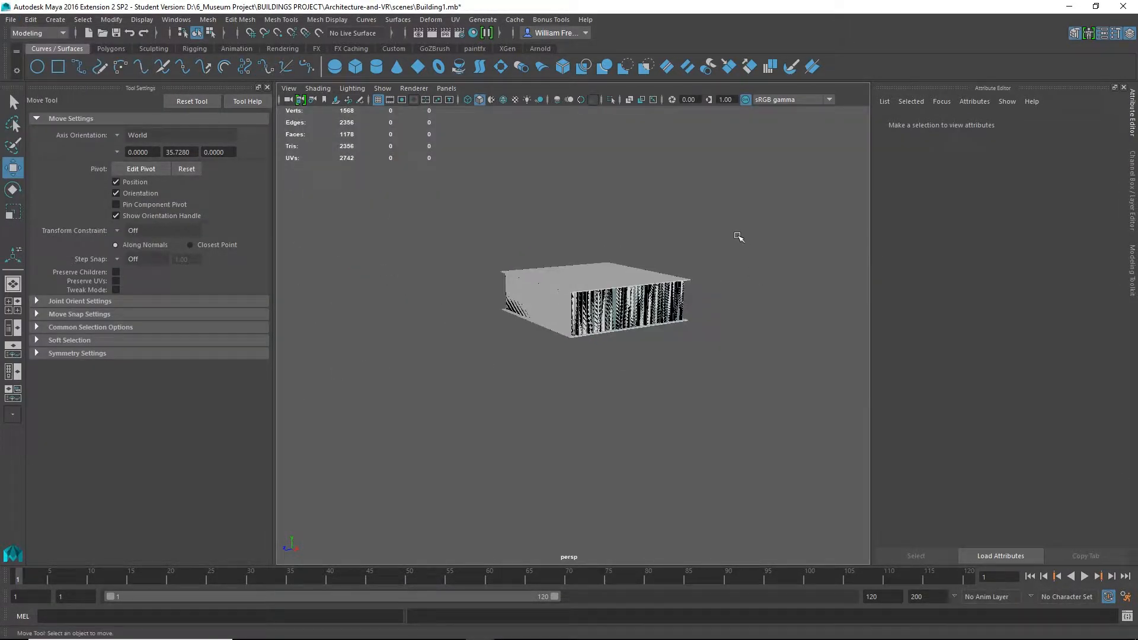
pyautogui.moveTo(692, 209); pyautogui.dragTo(419, 444)
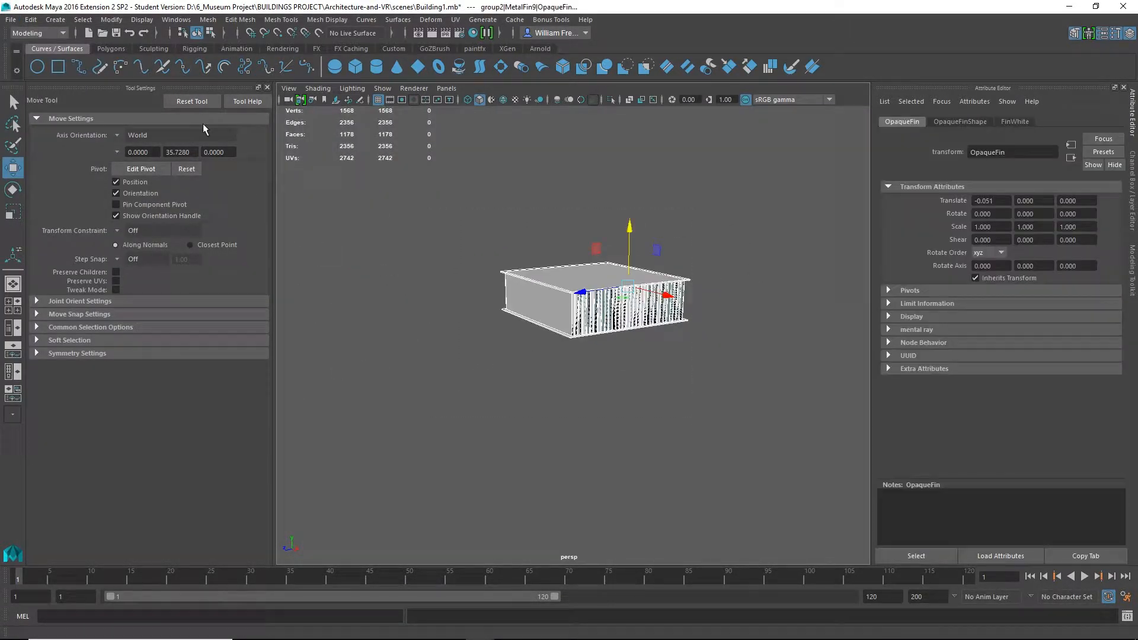
pyautogui.click(11, 20)
pyautogui.moveTo(71, 201)
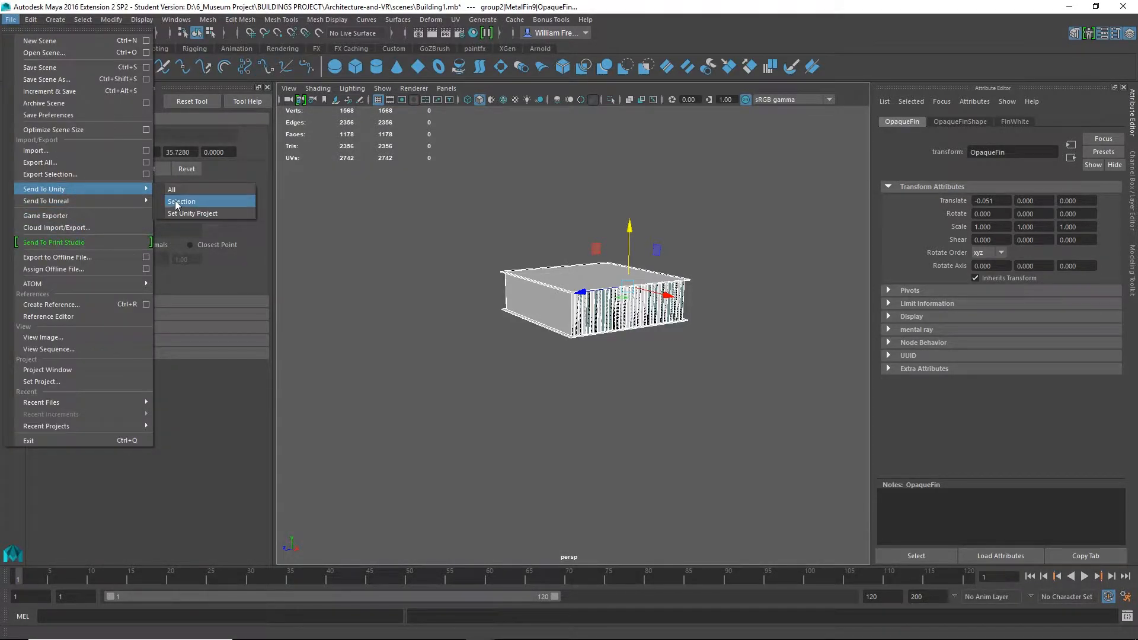
pyautogui.click(181, 201)
pyautogui.click(259, 127)
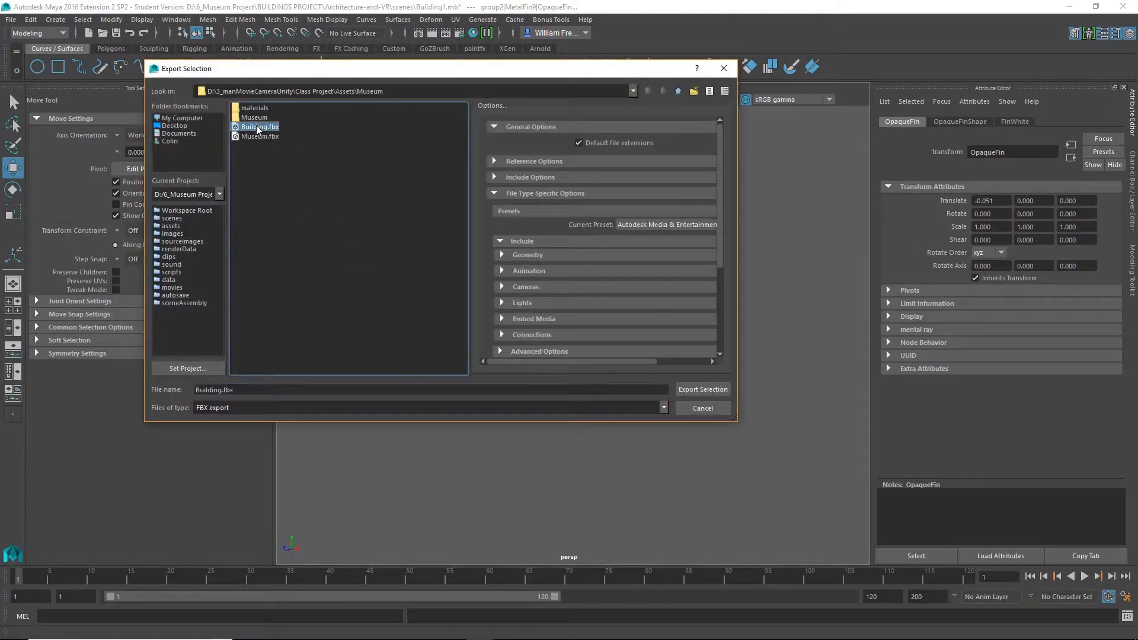
pyautogui.click(703, 390)
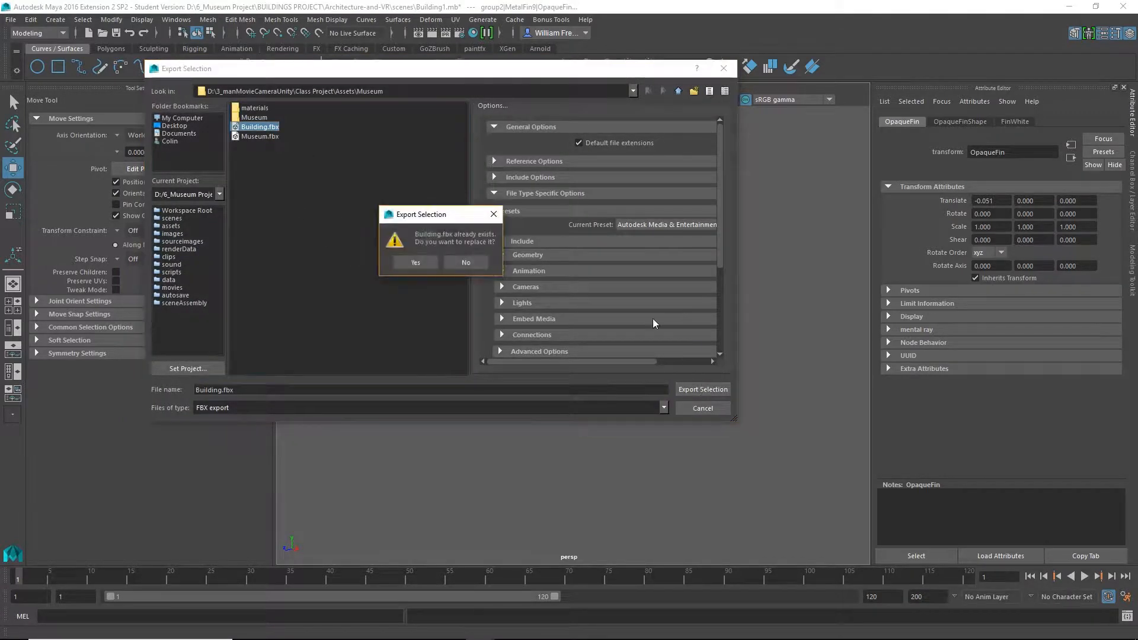
pyautogui.click(415, 262)
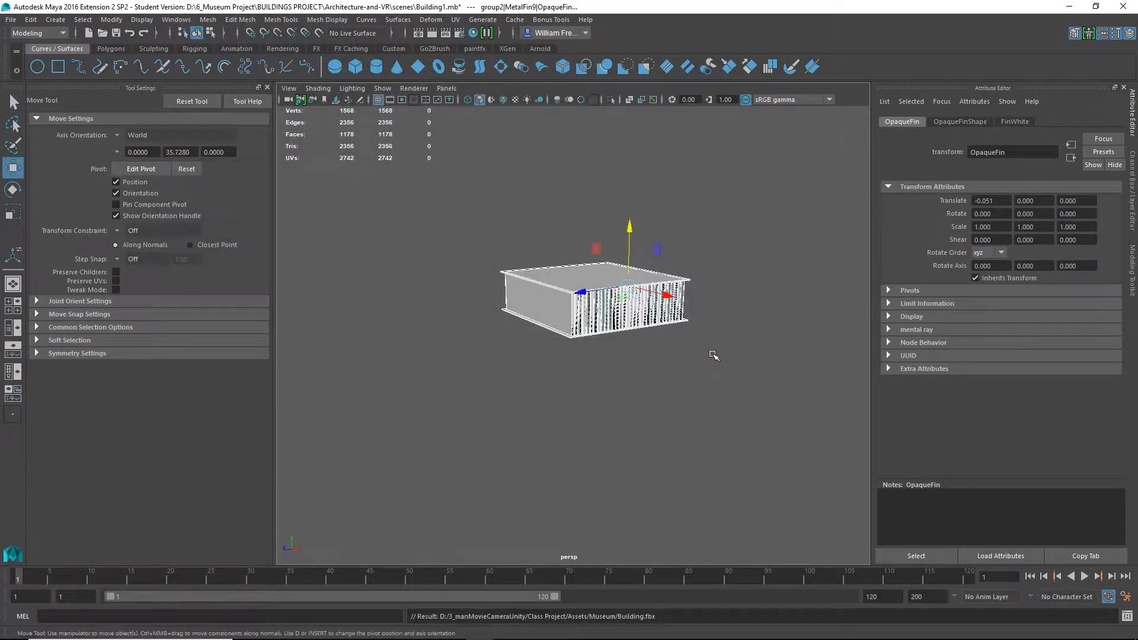
# Switch back to Unity, lower the Building to a Y position of 6.47, and inspect how its base meets the ground.
pyautogui.click(1069, 7)
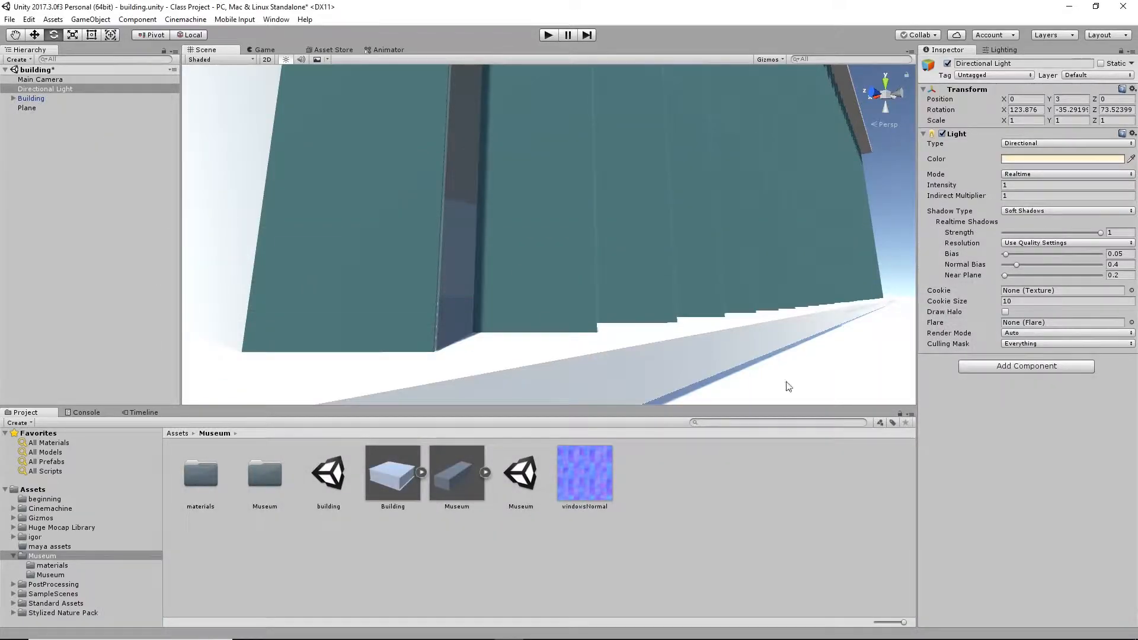
pyautogui.keyDown('alt'); pyautogui.moveTo(871, 325); pyautogui.dragTo(617, 326, button='right'); pyautogui.keyUp('alt')
pyautogui.keyDown('alt'); pyautogui.moveTo(617, 325); pyautogui.dragTo(483, 315); pyautogui.keyUp('alt')
pyautogui.click(484, 317)
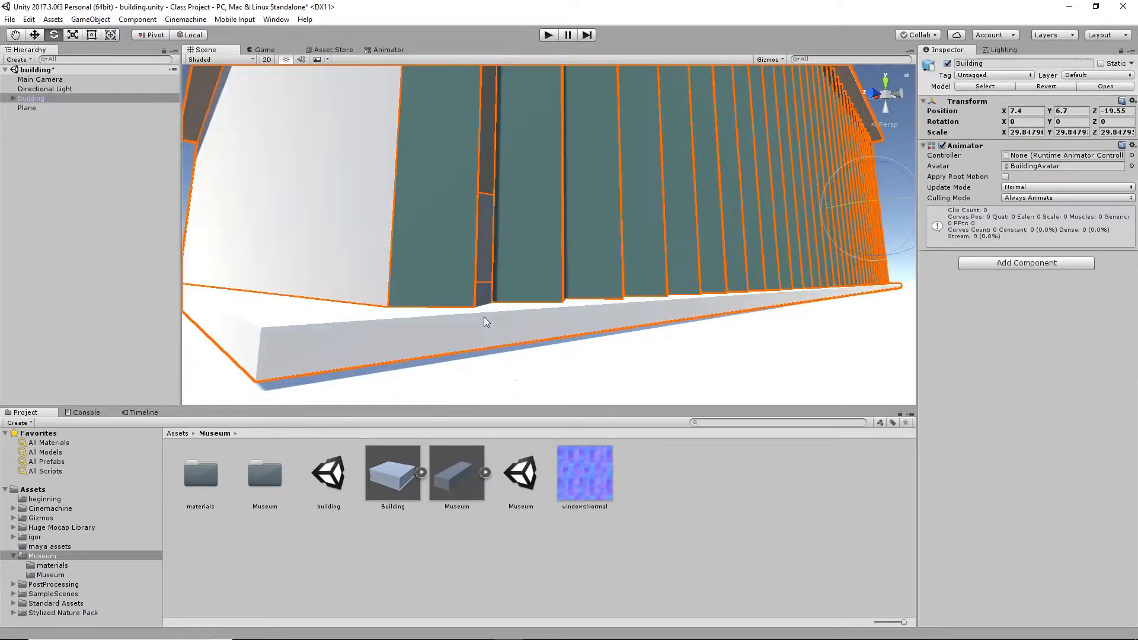
pyautogui.press('w')
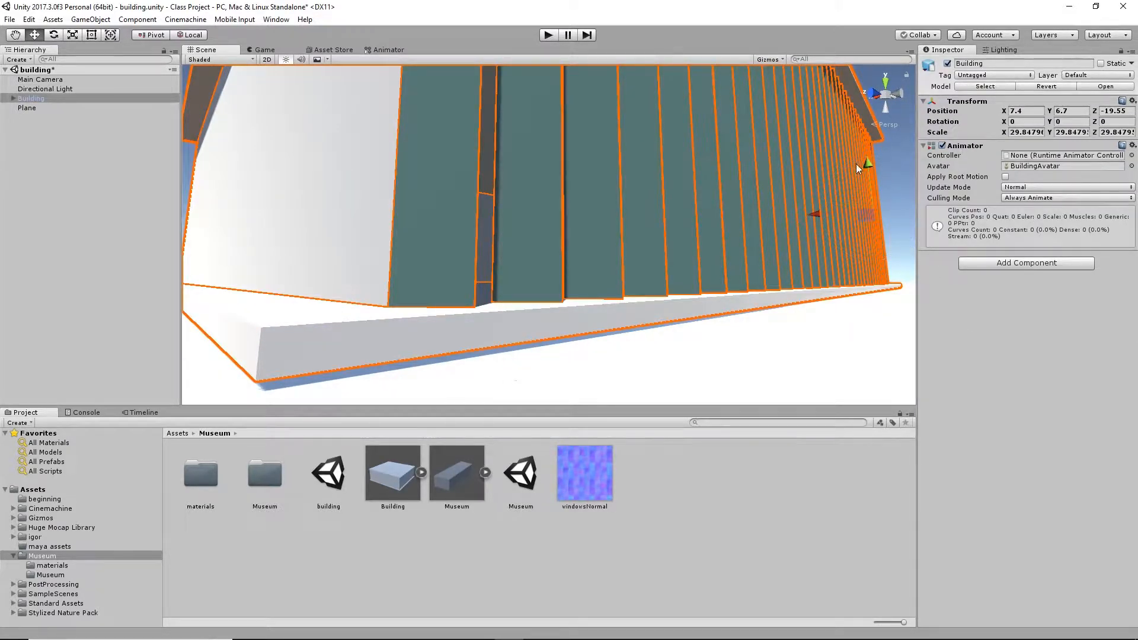
pyautogui.moveTo(869, 161); pyautogui.dragTo(650, 247)
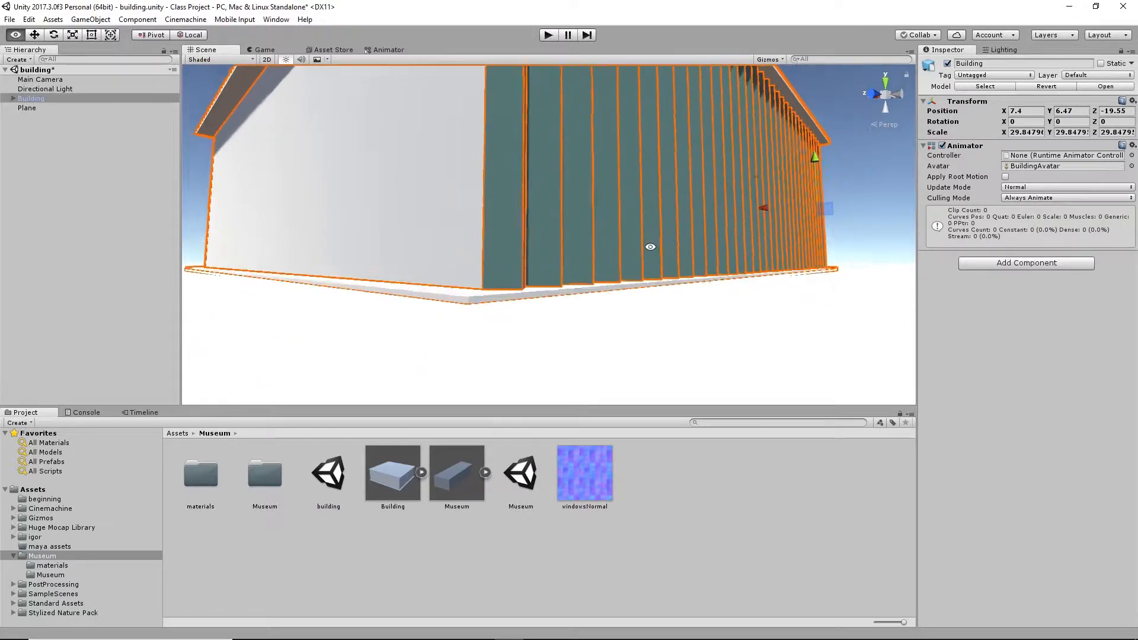
pyautogui.click(855, 168)
pyautogui.keyDown('alt'); pyautogui.moveTo(830, 235); pyautogui.dragTo(624, 321); pyautogui.keyUp('alt')
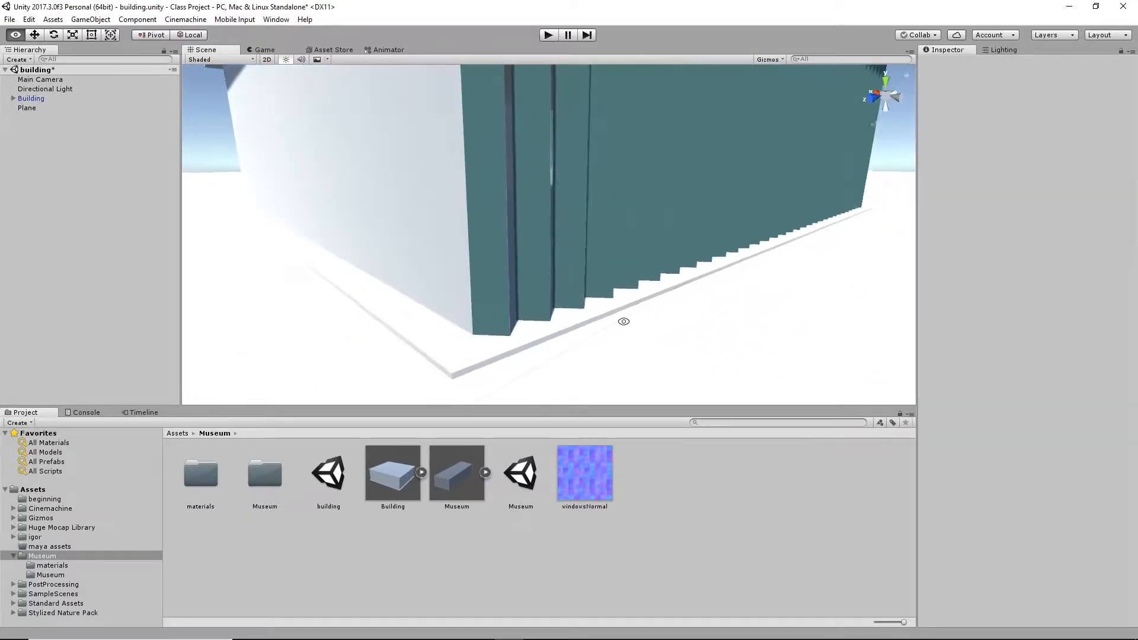
pyautogui.keyDown('alt'); pyautogui.moveTo(777, 306); pyautogui.dragTo(652, 247, button='right'); pyautogui.keyUp('alt')
pyautogui.keyDown('alt'); pyautogui.moveTo(652, 246); pyautogui.dragTo(632, 276); pyautogui.keyUp('alt')
pyautogui.keyDown('alt'); pyautogui.moveTo(564, 232); pyautogui.dragTo(769, 336, button='right'); pyautogui.keyUp('alt')
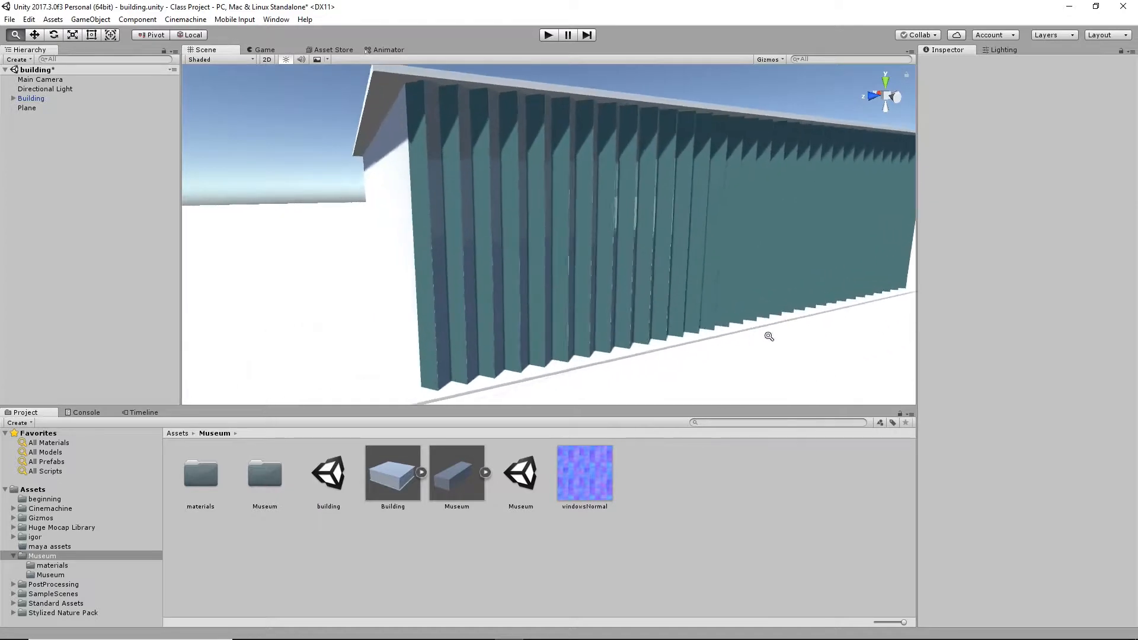
pyautogui.keyDown('alt'); pyautogui.moveTo(551, 269); pyautogui.dragTo(594, 252); pyautogui.keyUp('alt')
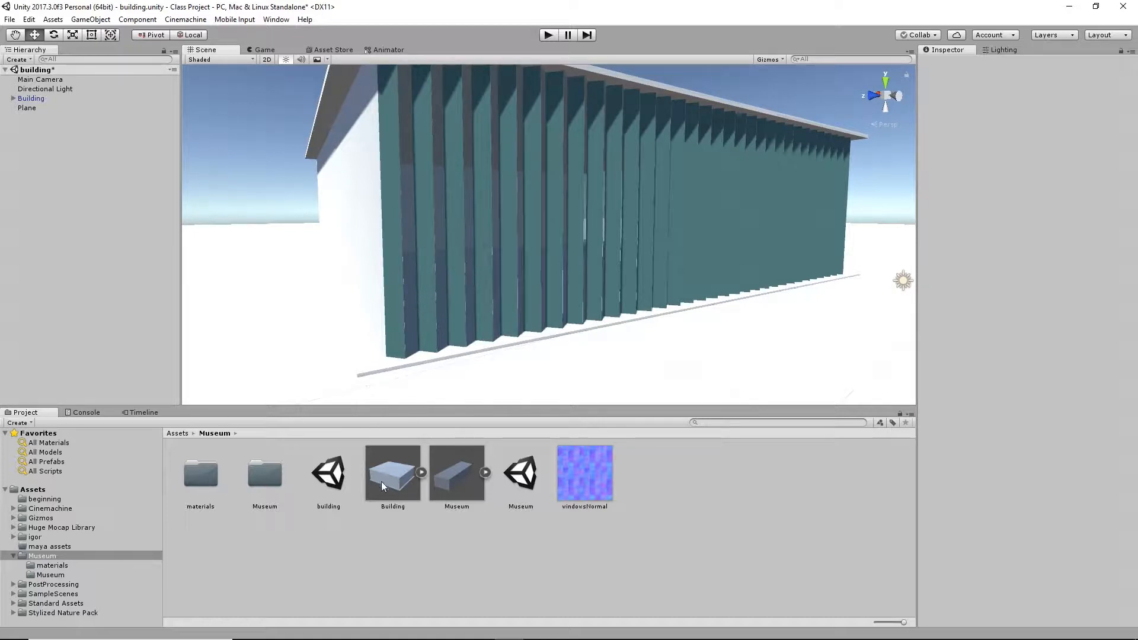
# Extract the FinGlass, FinMetal and FinWhite materials from the Building model into the Museum/materials folder.
pyautogui.click(422, 473)
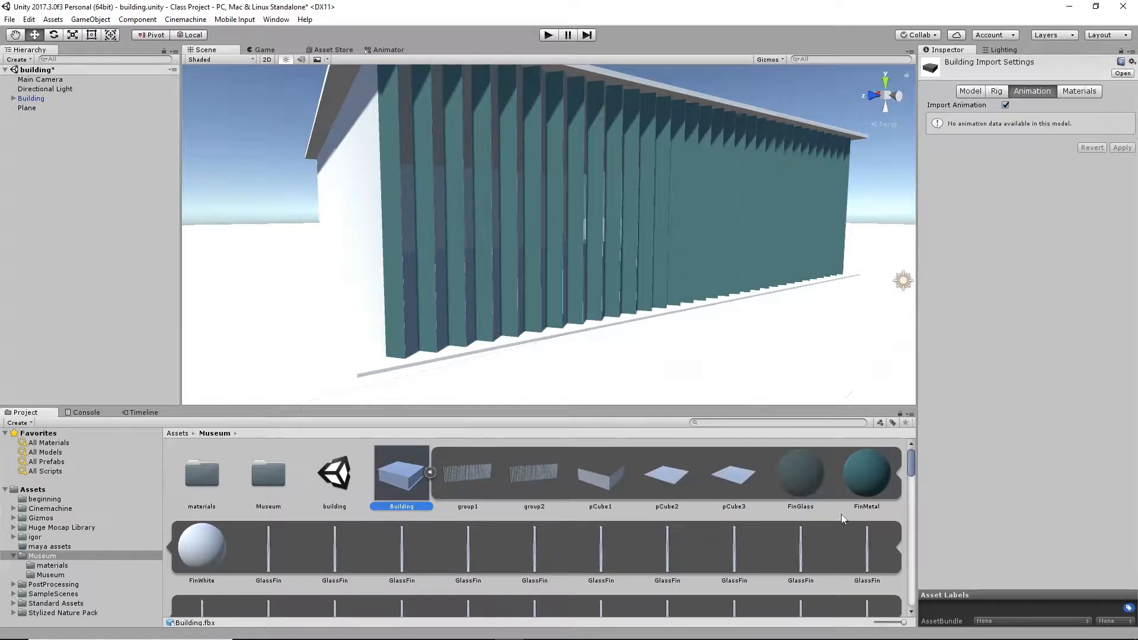
pyautogui.click(801, 481)
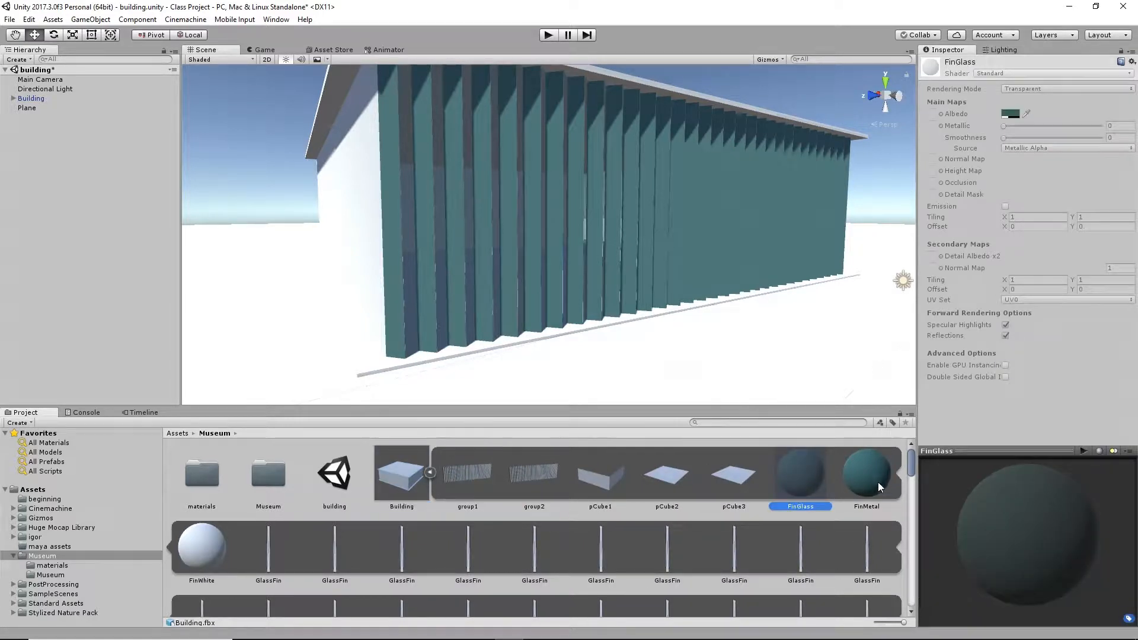
pyautogui.keyDown('shift'); pyautogui.click(202, 548); pyautogui.keyUp('shift')
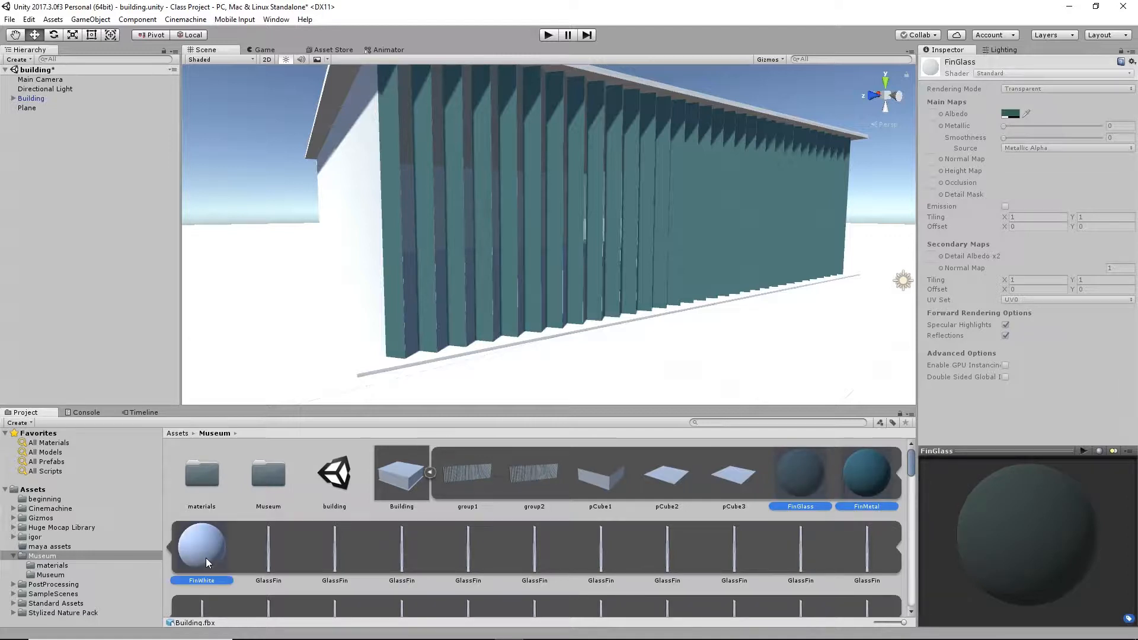
pyautogui.rightClick(805, 467)
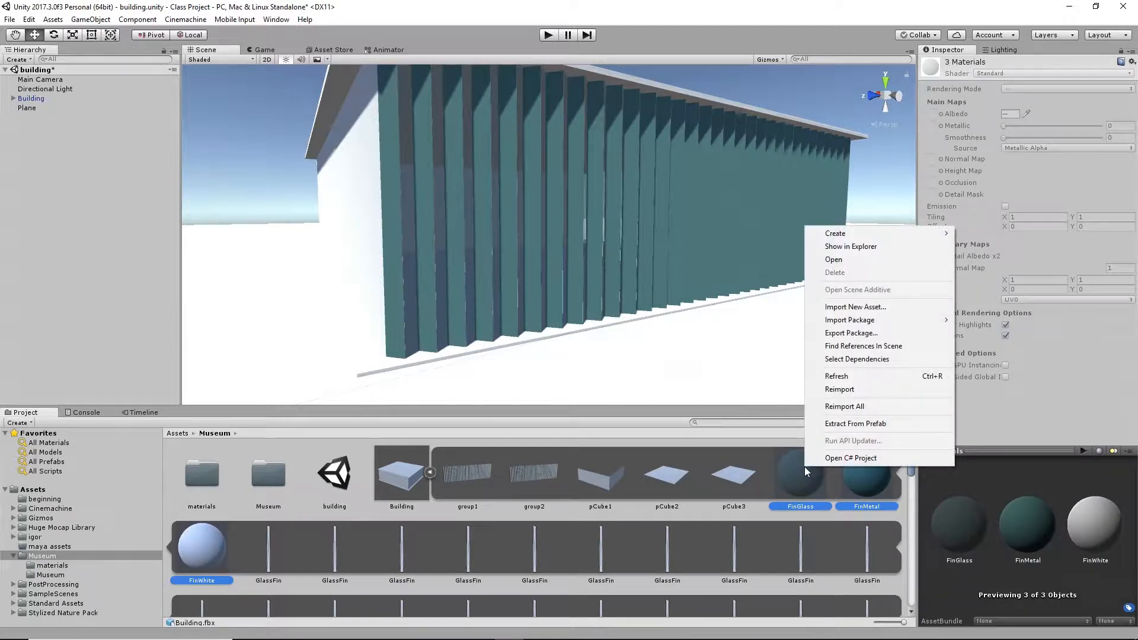
pyautogui.click(864, 427)
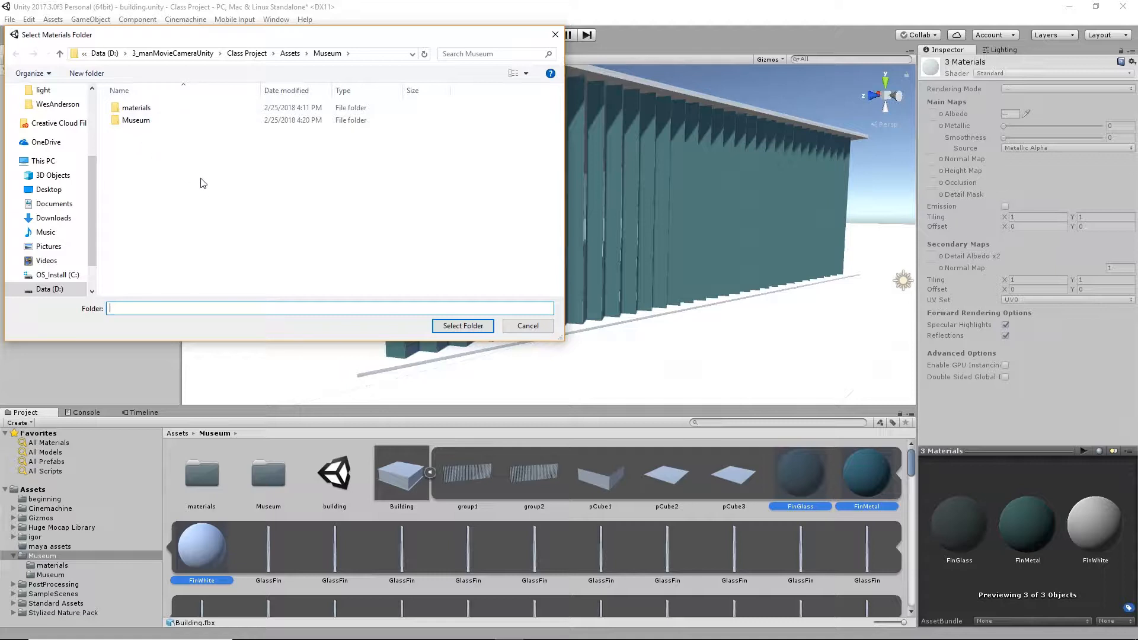
pyautogui.doubleClick(140, 108)
pyautogui.click(458, 326)
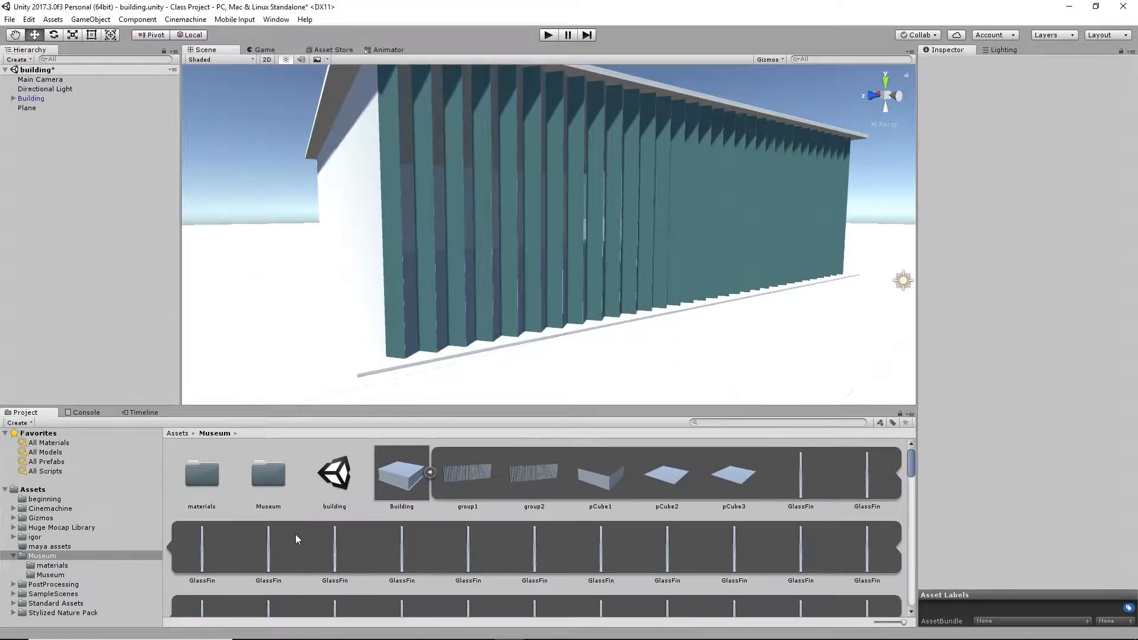
# Open the Museum/materials folder and set the FinMetal material's Metallic to 0.88 and Smoothness to 1.
pyautogui.click(432, 472)
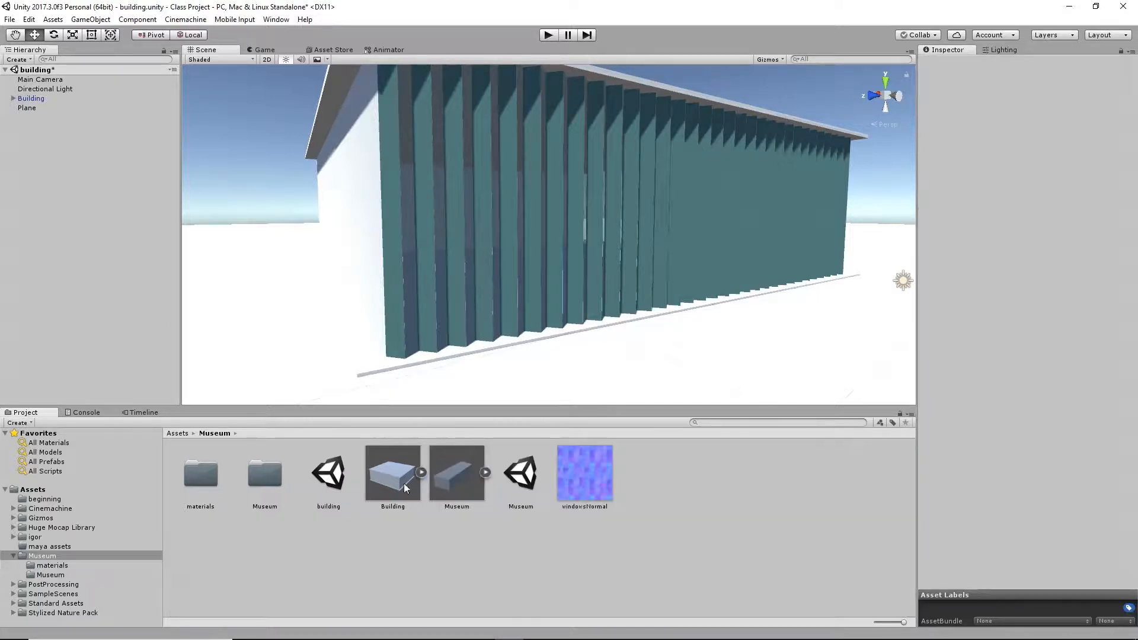
pyautogui.click(197, 479)
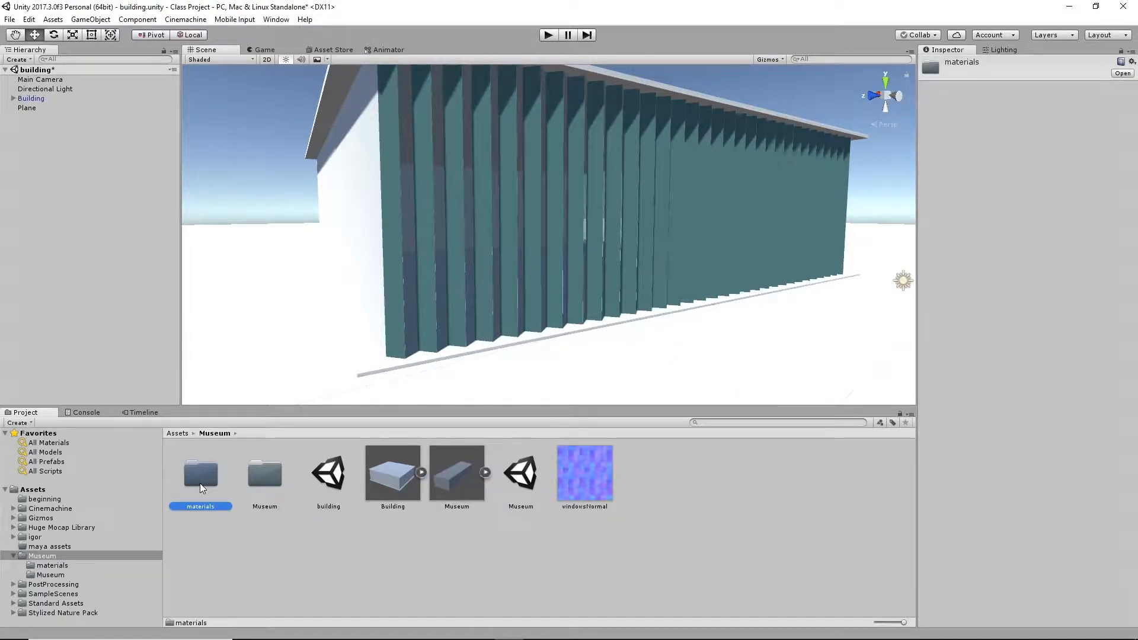
pyautogui.doubleClick(200, 483)
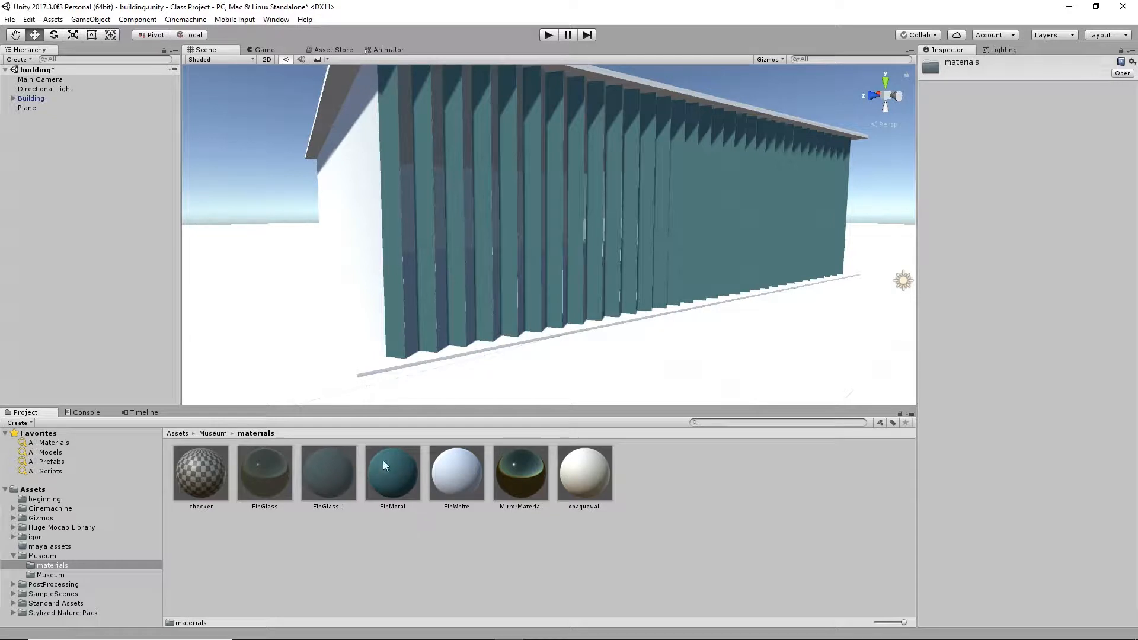
pyautogui.click(400, 474)
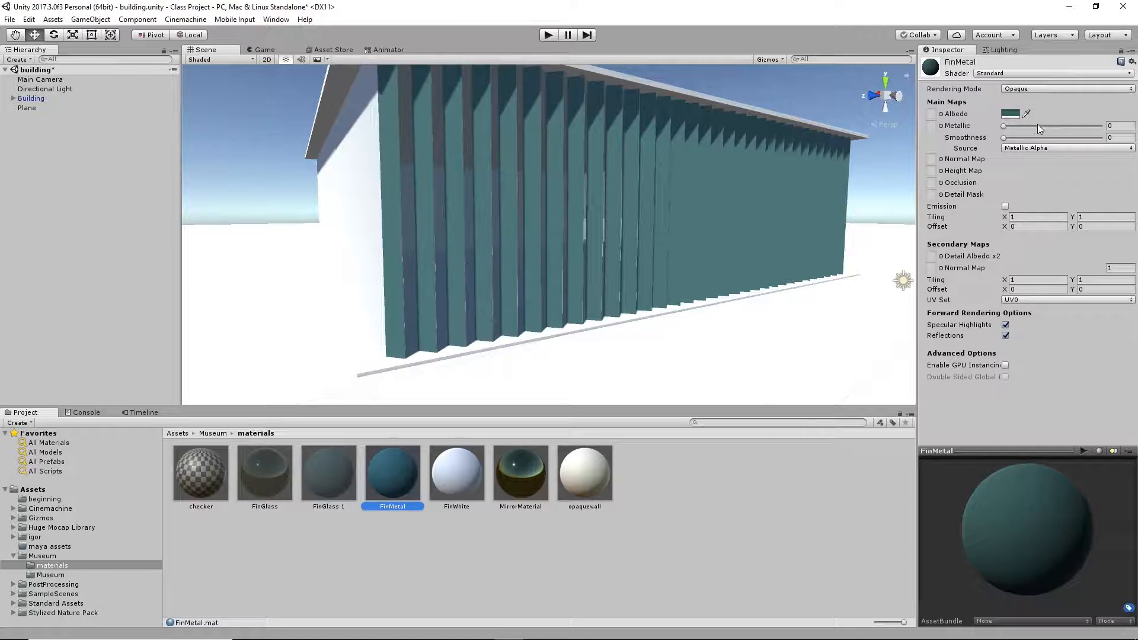
pyautogui.moveTo(1004, 126); pyautogui.dragTo(1089, 126)
pyautogui.moveTo(1011, 137); pyautogui.dragTo(1104, 137)
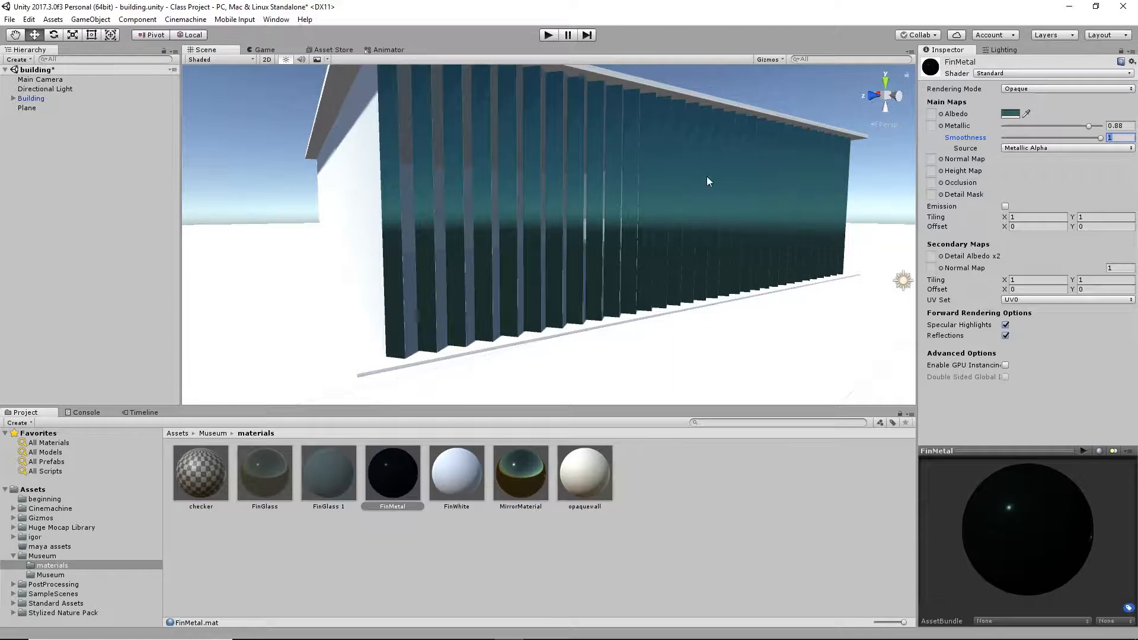
# Lighten the FinMetal albedo to a pale cyan, hex BDF0EB, keeping it fully opaque.
pyautogui.keyDown('alt'); pyautogui.moveTo(572, 239); pyautogui.dragTo(674, 220); pyautogui.keyUp('alt')
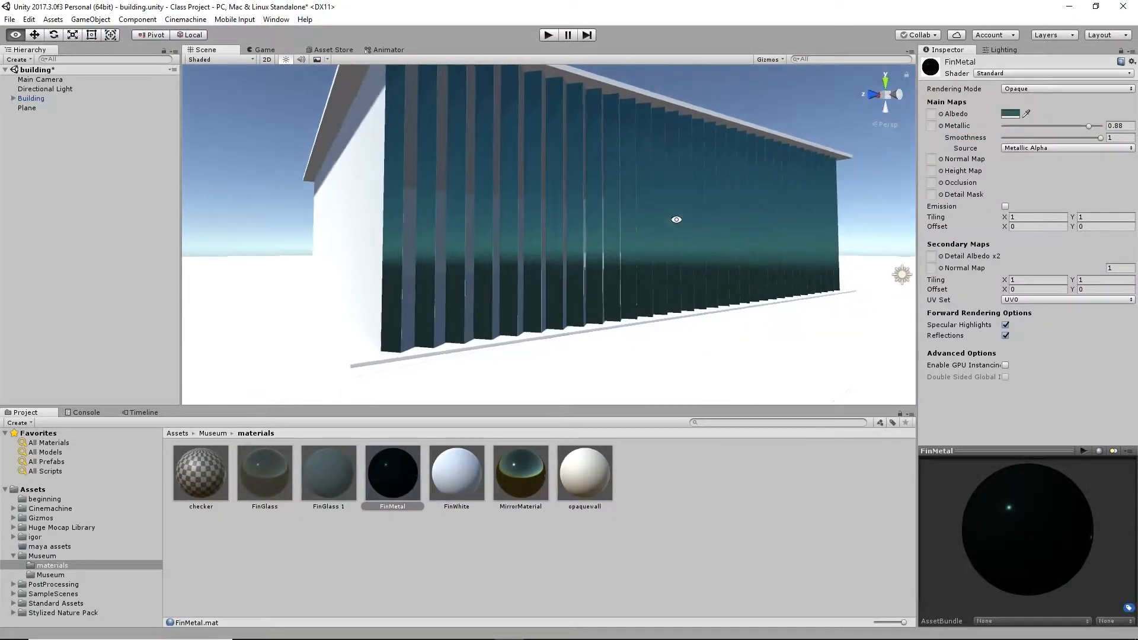
pyautogui.click(1011, 114)
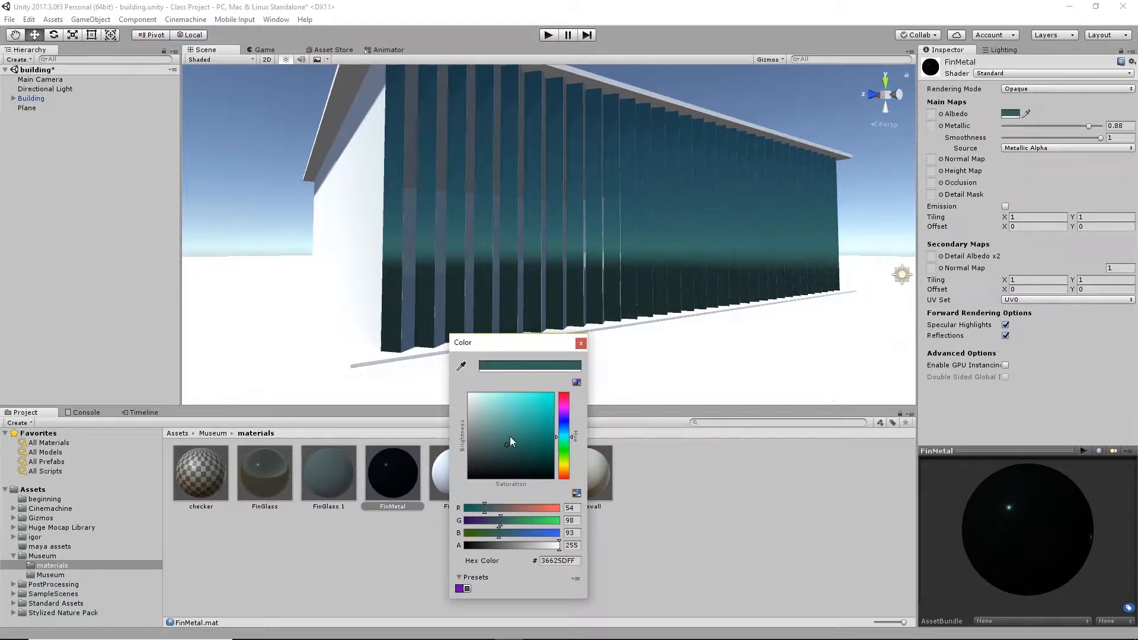
pyautogui.moveTo(510, 438)
pyautogui.mouseDown()
pyautogui.moveTo(527, 418)
pyautogui.moveTo(494, 402)
pyautogui.mouseUp()
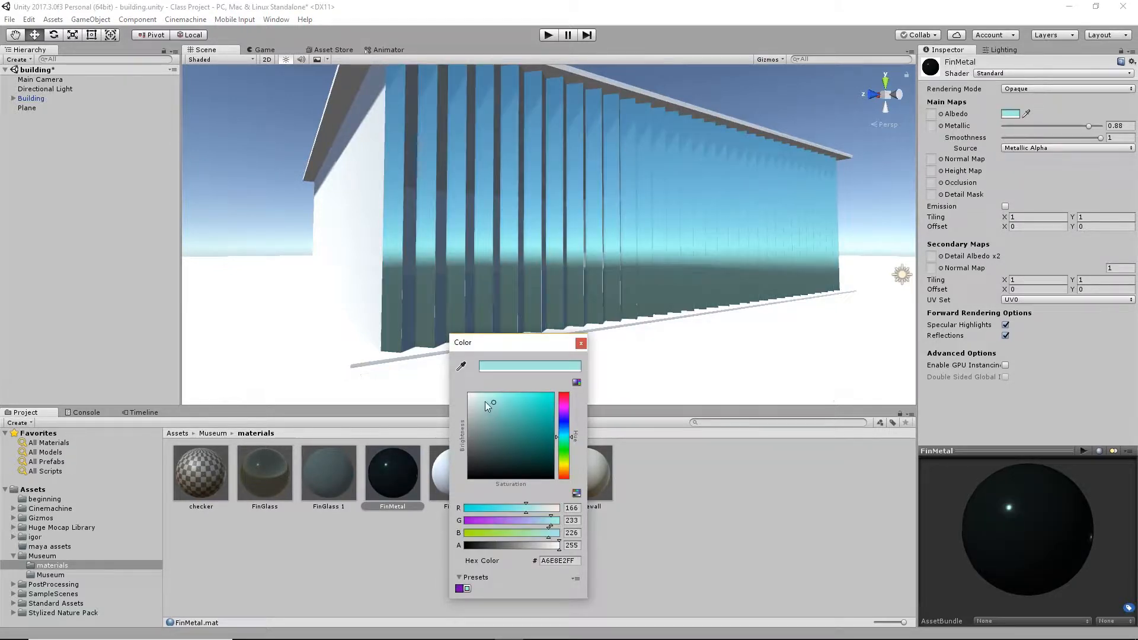
pyautogui.click(482, 399)
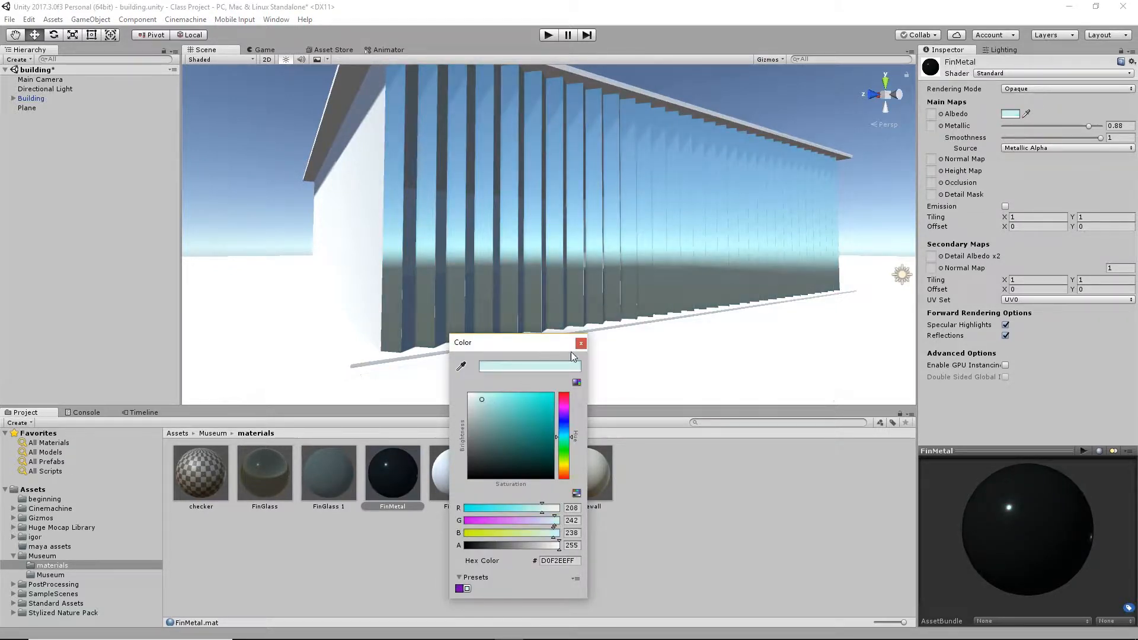
pyautogui.click(489, 400)
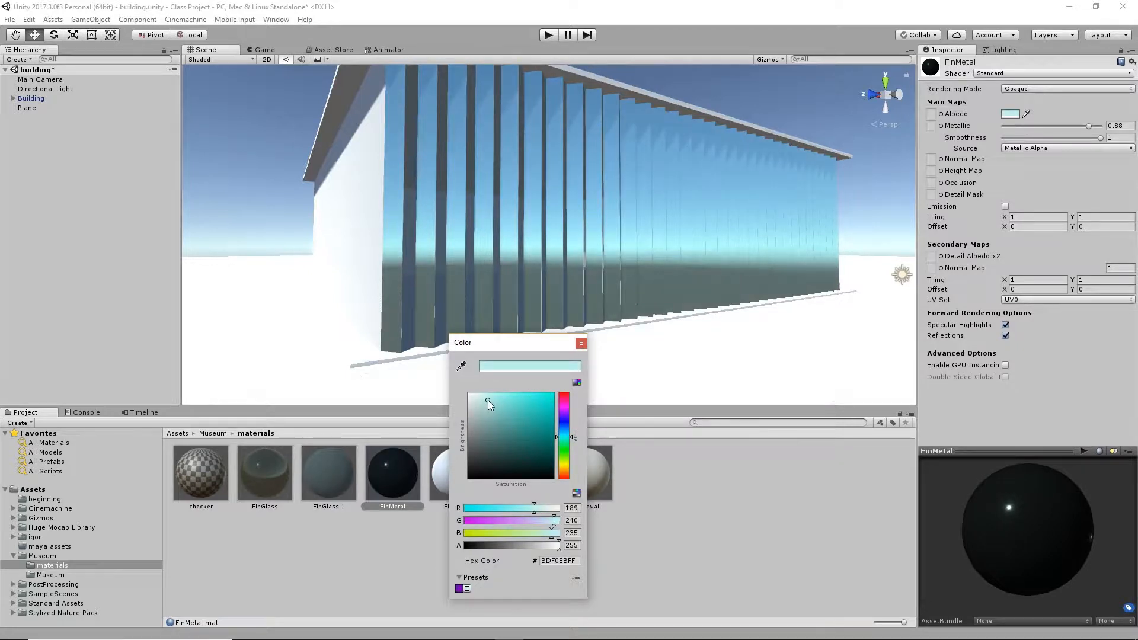
pyautogui.click(580, 345)
# Select the FinGlass 1 material and set its Metallic to 0.866 and Smoothness to 0.878.
pyautogui.keyDown('alt'); pyautogui.moveTo(622, 332); pyautogui.dragTo(391, 385); pyautogui.keyUp('alt')
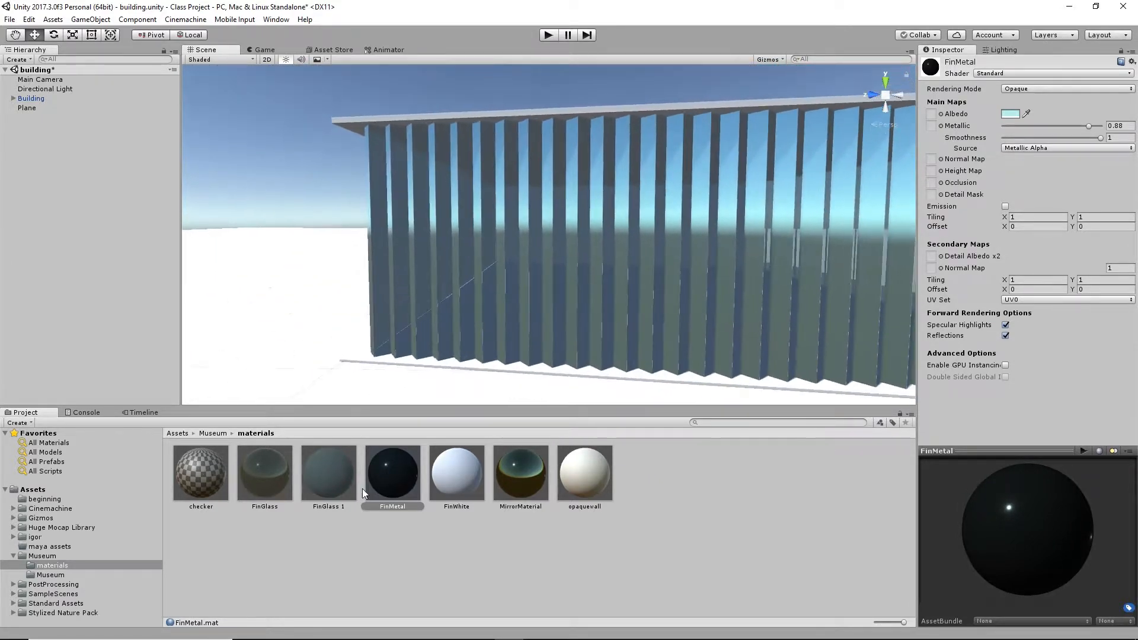
pyautogui.click(330, 473)
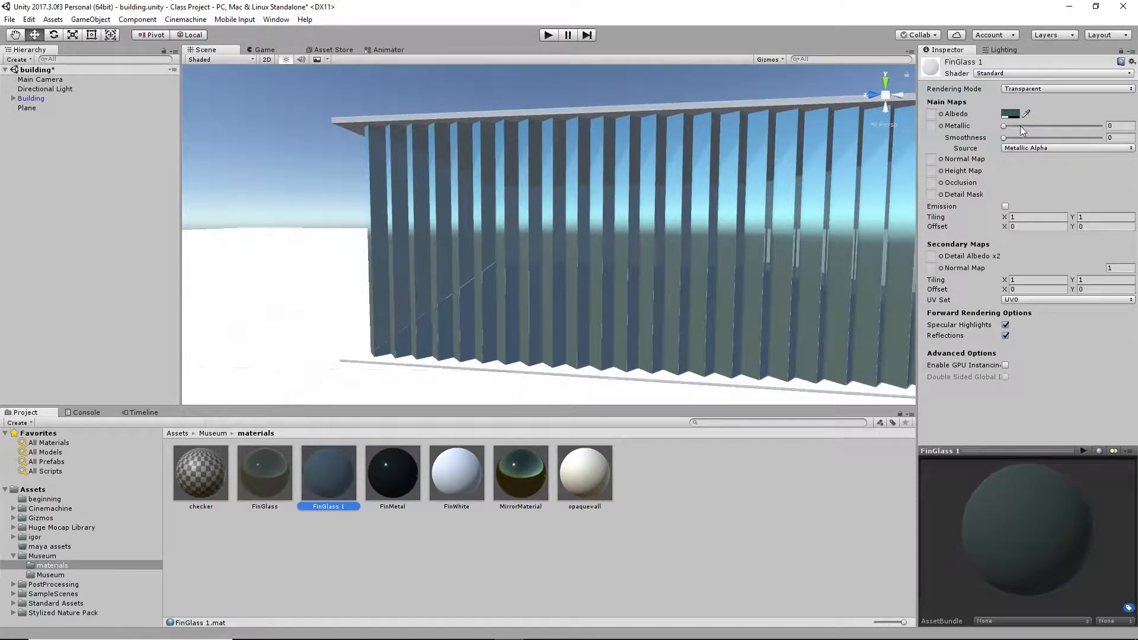
pyautogui.moveTo(1017, 126); pyautogui.dragTo(1094, 126)
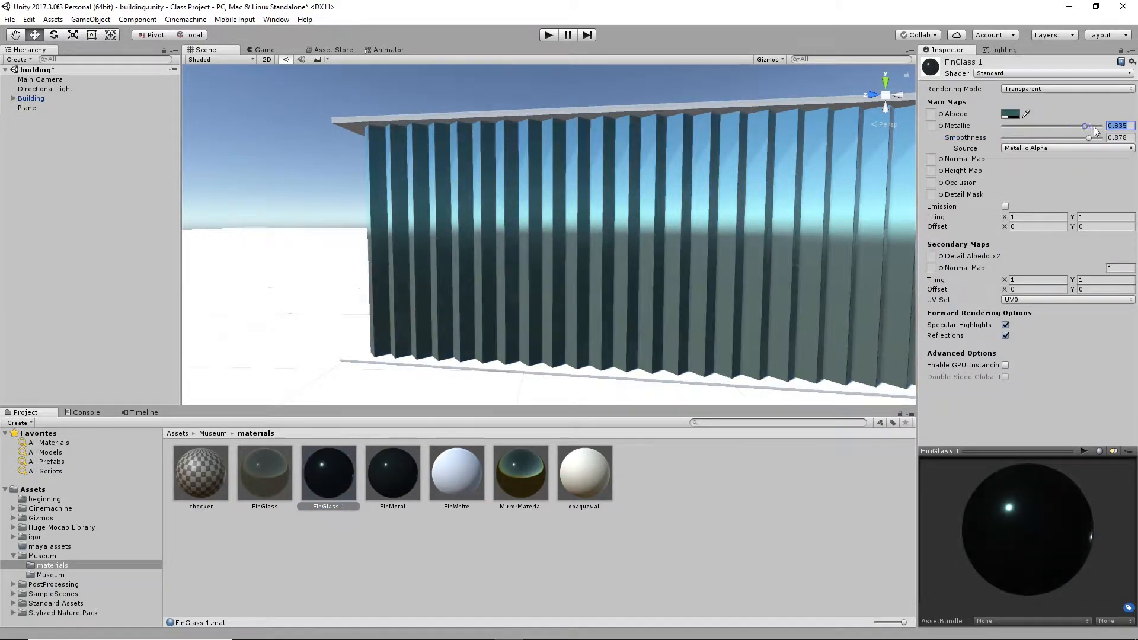
pyautogui.moveTo(861, 228); pyautogui.dragTo(709, 277, button='right')
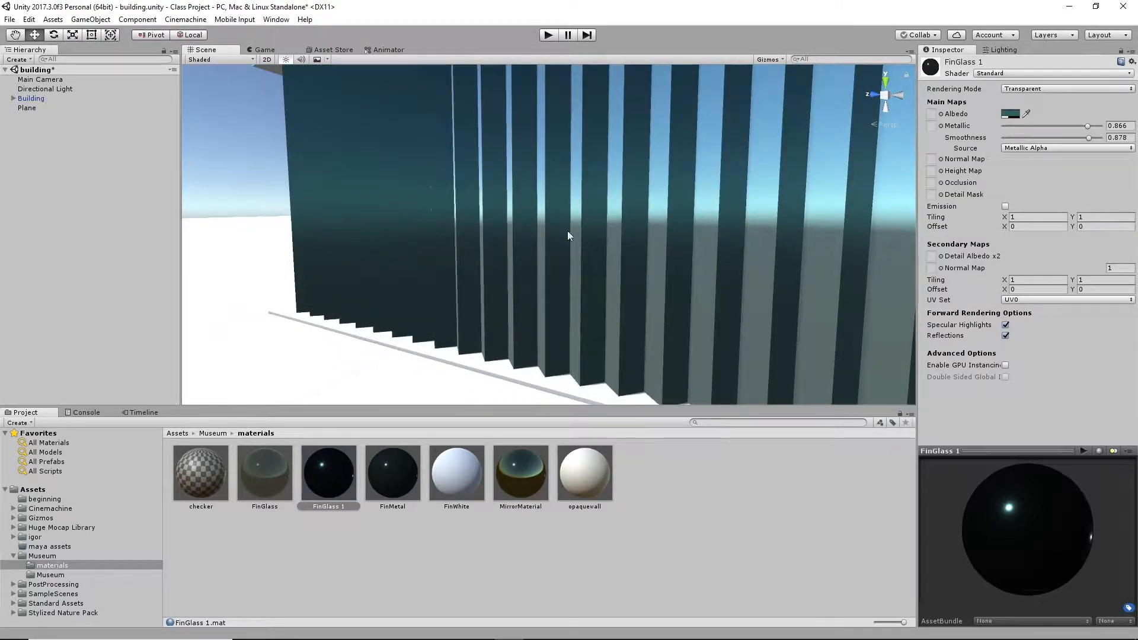
# Set the FinGlass 1 albedo to a muted teal, hex 7CABA6, and lower its alpha to 0.
pyautogui.click(1011, 114)
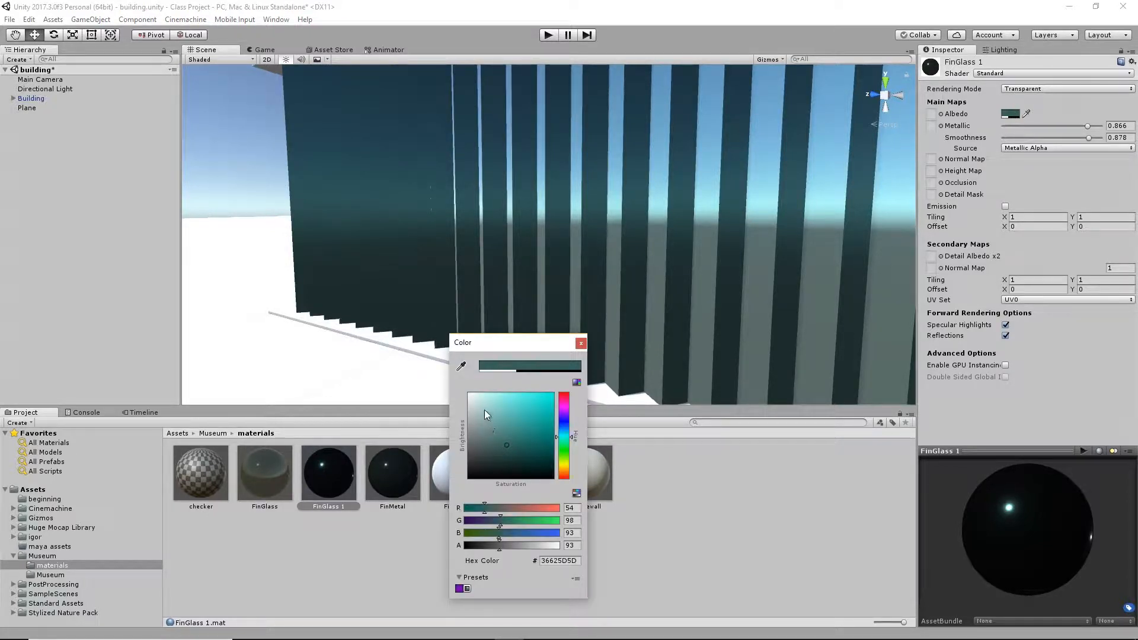
pyautogui.click(493, 422)
pyautogui.click(581, 344)
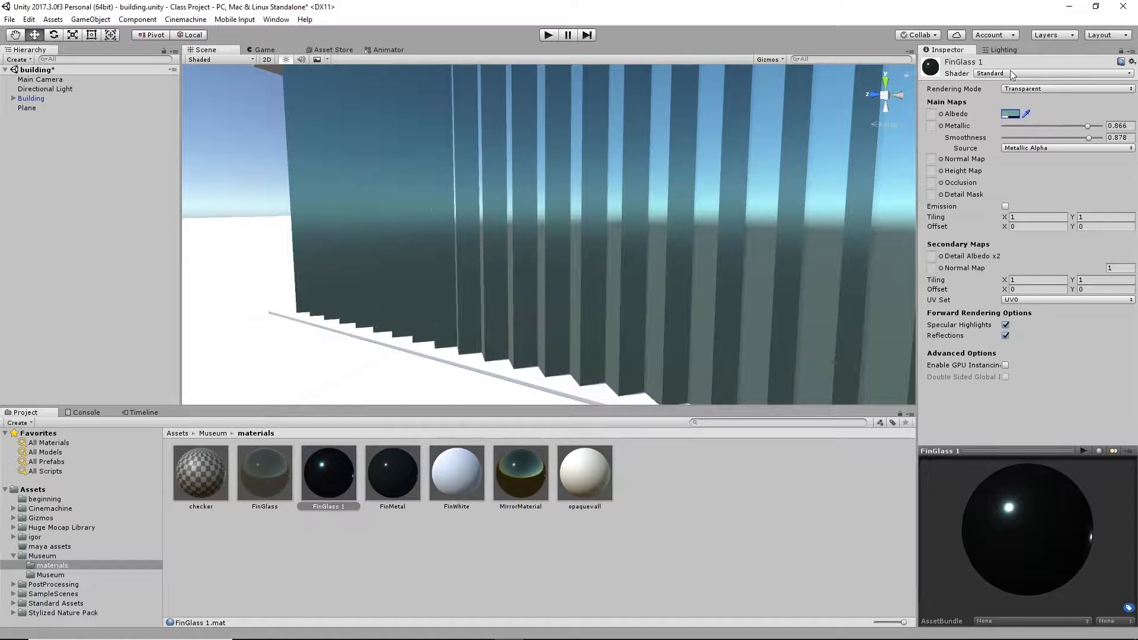
pyautogui.click(1013, 116)
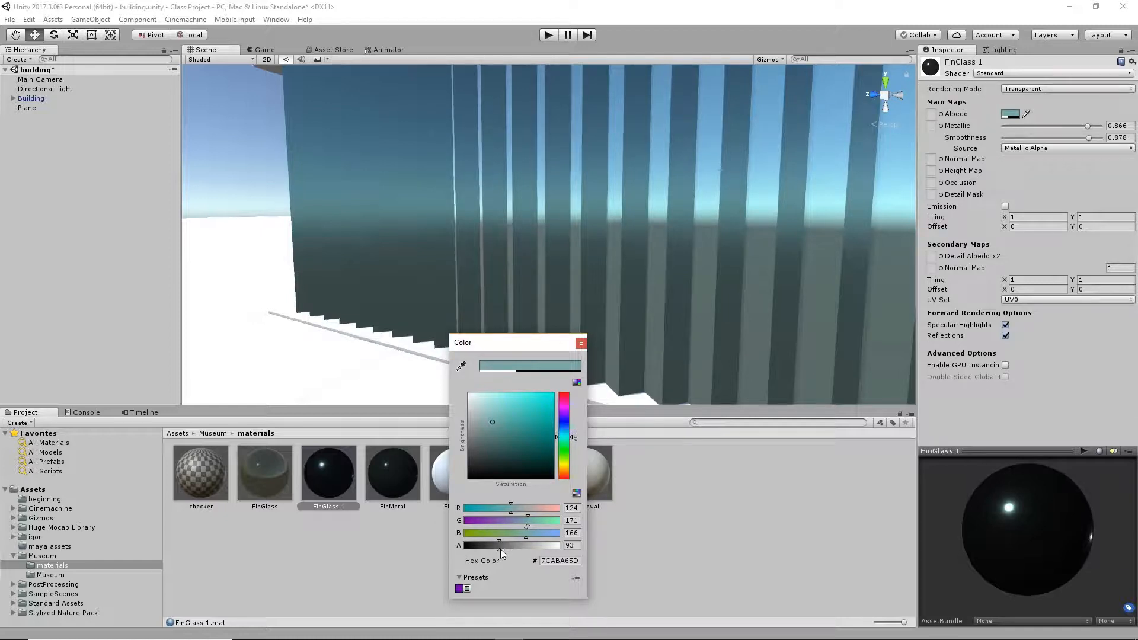
pyautogui.moveTo(501, 549); pyautogui.dragTo(534, 556)
pyautogui.moveTo(607, 549); pyautogui.dragTo(463, 546)
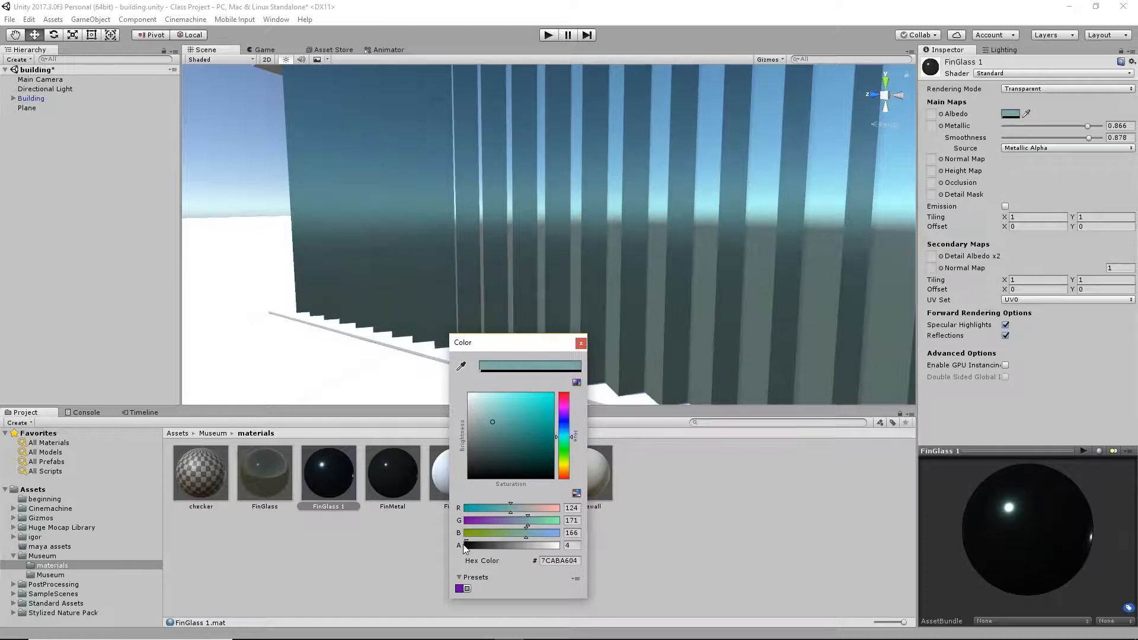
pyautogui.click(584, 345)
# Adjust the FinGlass 1 reflectivity by setting Smoothness to 0.957 and Metallic to 0.542.
pyautogui.moveTo(650, 313); pyautogui.dragTo(798, 254, button='right')
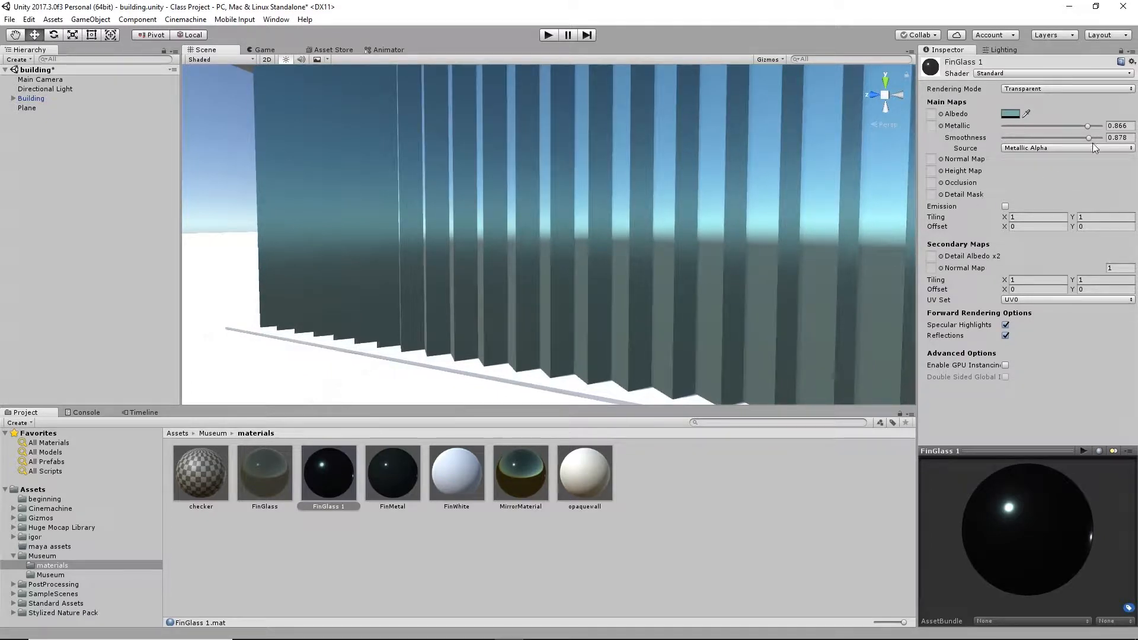
pyautogui.moveTo(1090, 137); pyautogui.dragTo(1100, 137)
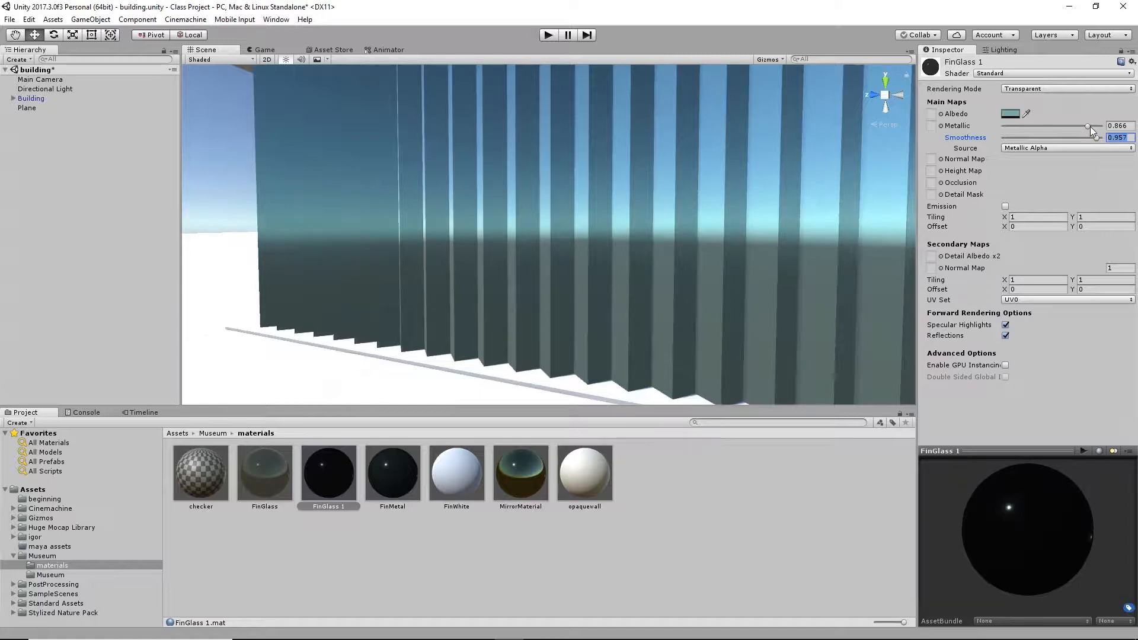
pyautogui.moveTo(1090, 127); pyautogui.dragTo(1047, 131)
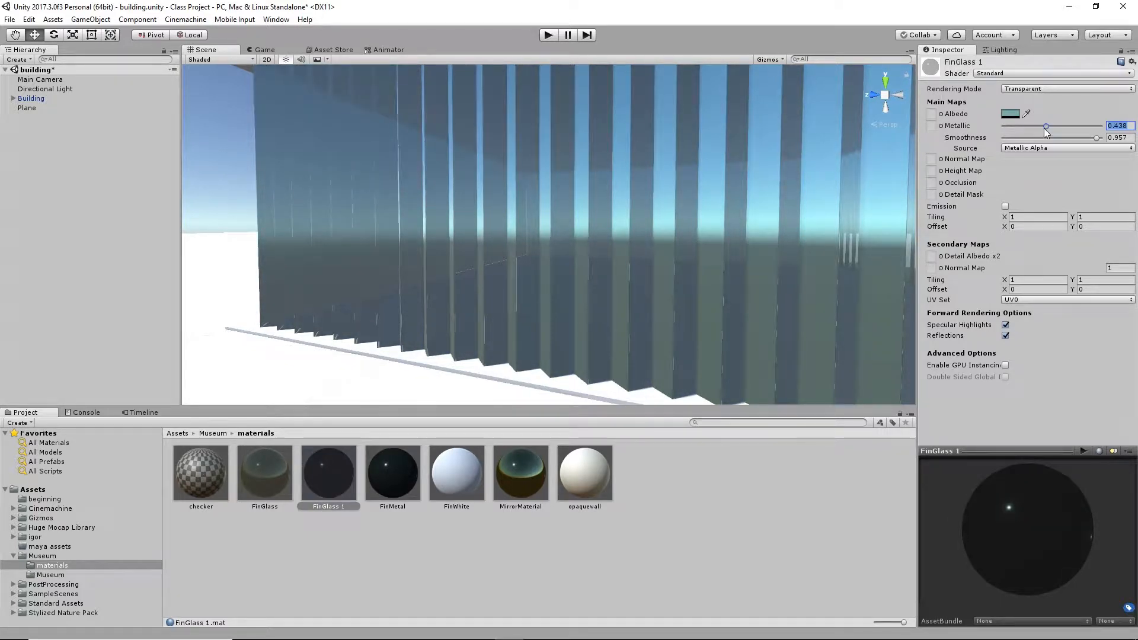
pyautogui.moveTo(1045, 128)
pyautogui.mouseDown()
pyautogui.moveTo(1073, 126)
pyautogui.moveTo(1055, 127)
pyautogui.mouseUp()
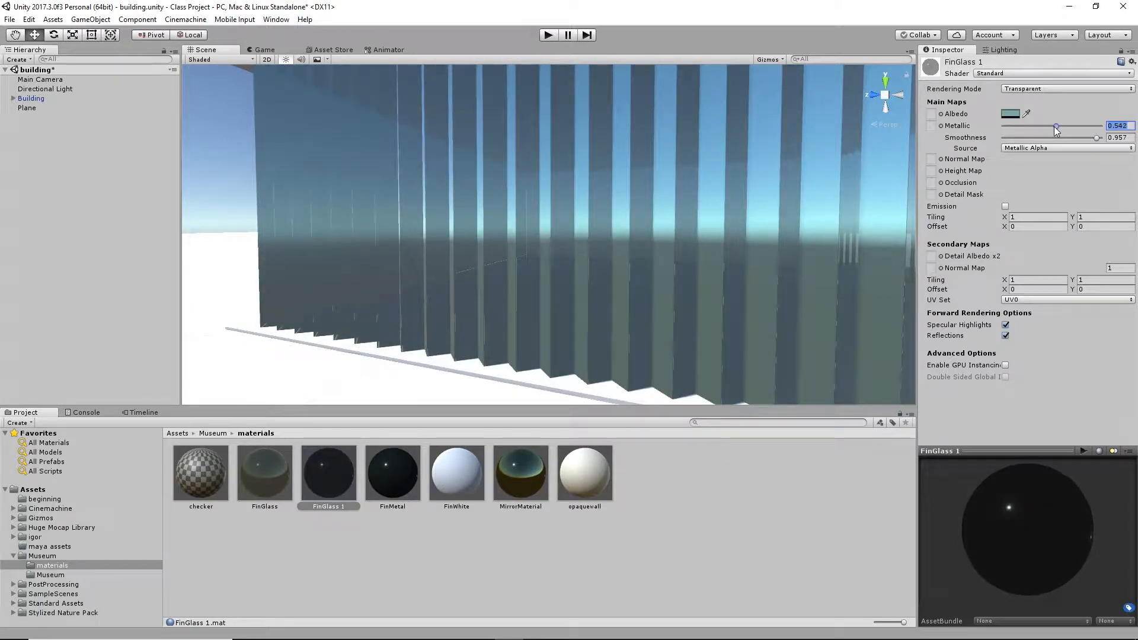
# Examine the transparency and reflections of the fins along the facade from several angles.
pyautogui.keyDown('alt'); pyautogui.moveTo(830, 279); pyautogui.dragTo(786, 242); pyautogui.keyUp('alt')
pyautogui.keyDown('alt'); pyautogui.moveTo(850, 270); pyautogui.dragTo(739, 245); pyautogui.keyUp('alt')
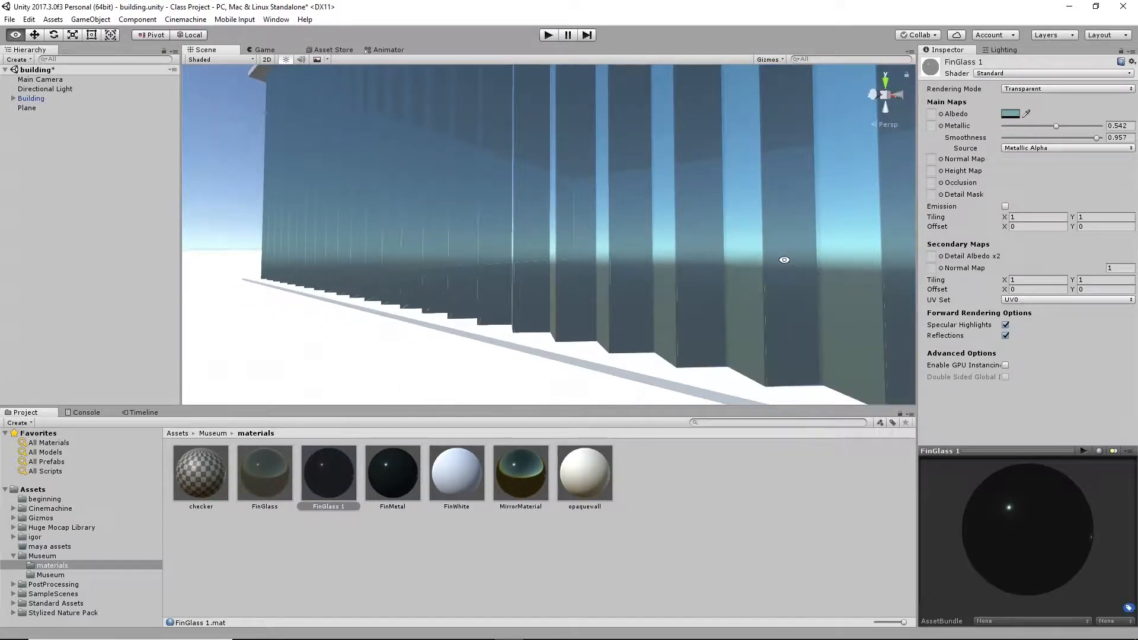
pyautogui.keyDown('alt'); pyautogui.moveTo(623, 238); pyautogui.dragTo(675, 253); pyautogui.keyUp('alt')
pyautogui.keyDown('alt'); pyautogui.moveTo(594, 347); pyautogui.dragTo(676, 328); pyautogui.keyUp('alt')
pyautogui.keyDown('alt'); pyautogui.moveTo(703, 305); pyautogui.dragTo(592, 292, button='right'); pyautogui.keyUp('alt')
pyautogui.keyDown('alt'); pyautogui.moveTo(593, 292); pyautogui.dragTo(732, 224); pyautogui.keyUp('alt')
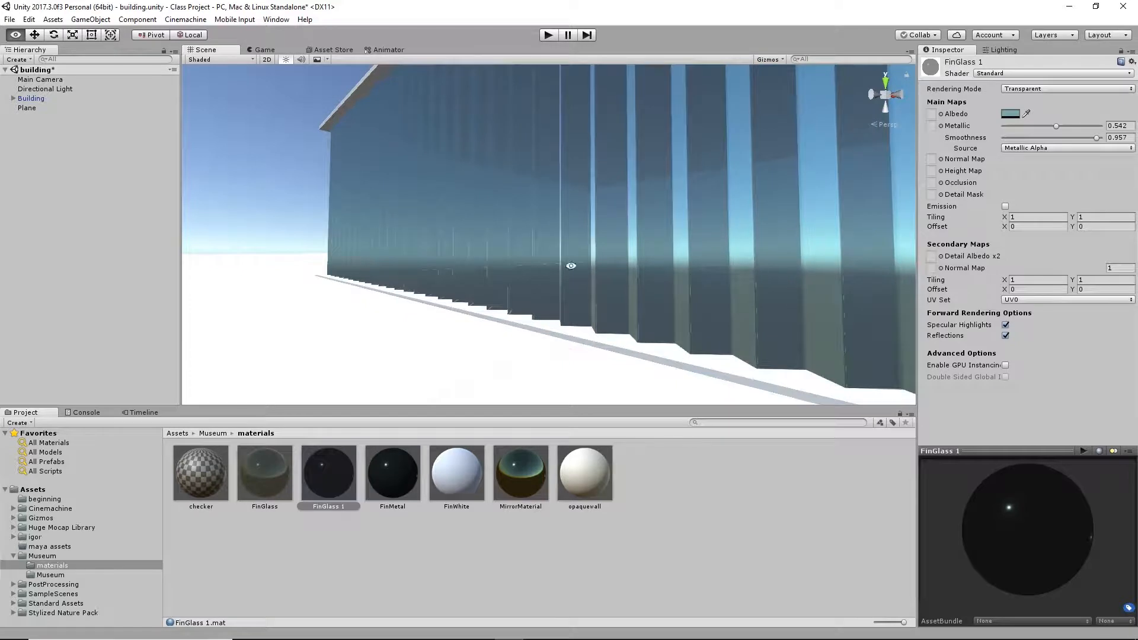
pyautogui.keyDown('alt'); pyautogui.moveTo(646, 245); pyautogui.dragTo(688, 241); pyautogui.keyUp('alt')
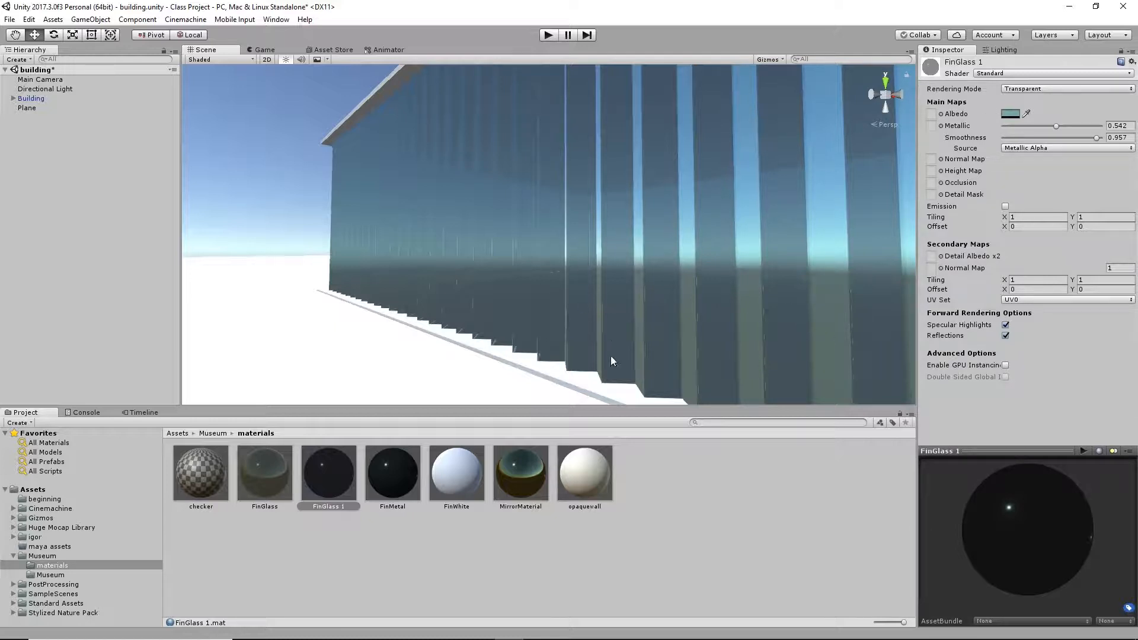
# Switch the FinGlass 1 shader to Standard (Specular setup) and raise its Smoothness to 1.
pyautogui.click(1031, 74)
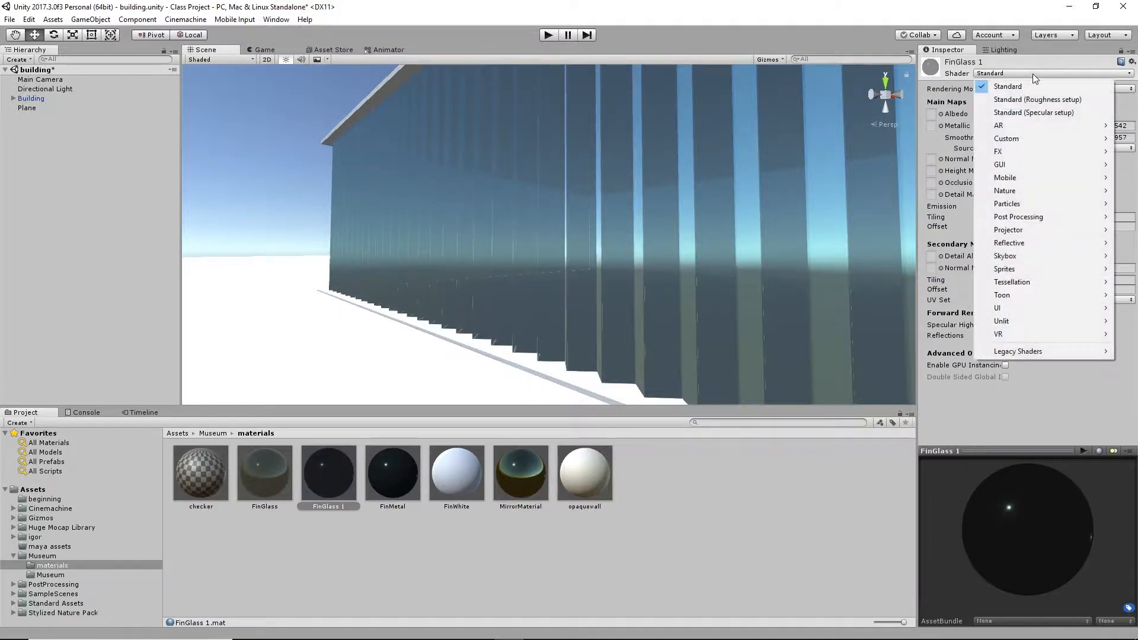
pyautogui.click(1022, 113)
pyautogui.keyDown('alt'); pyautogui.moveTo(831, 298); pyautogui.dragTo(700, 244); pyautogui.keyUp('alt')
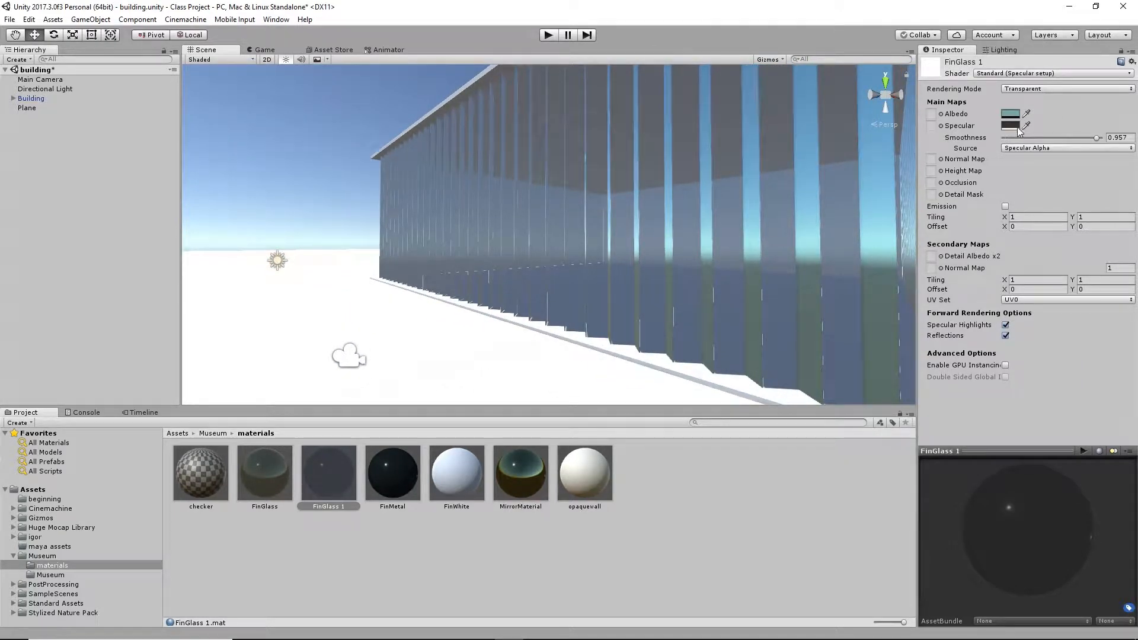
pyautogui.moveTo(1098, 138); pyautogui.dragTo(1116, 141)
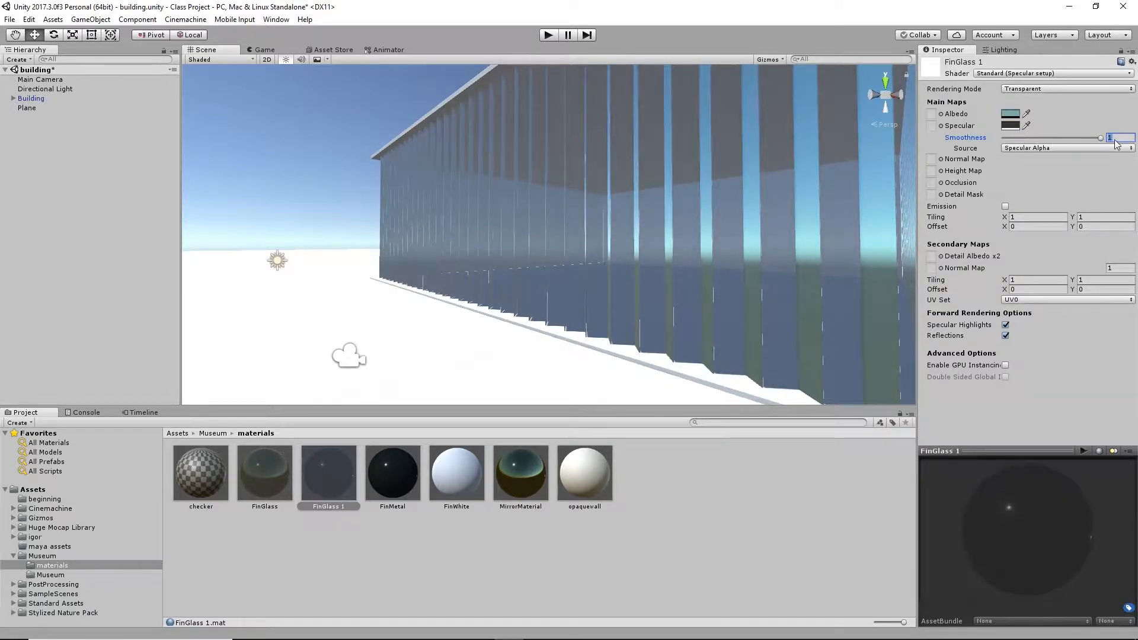
# Set the FinGlass 1 specular colour to a pale blue, hex C8DCE1.
pyautogui.click(1011, 126)
pyautogui.moveTo(454, 424)
pyautogui.mouseDown()
pyautogui.moveTo(443, 393)
pyautogui.moveTo(452, 418)
pyautogui.moveTo(459, 408)
pyautogui.moveTo(451, 417)
pyautogui.mouseUp()
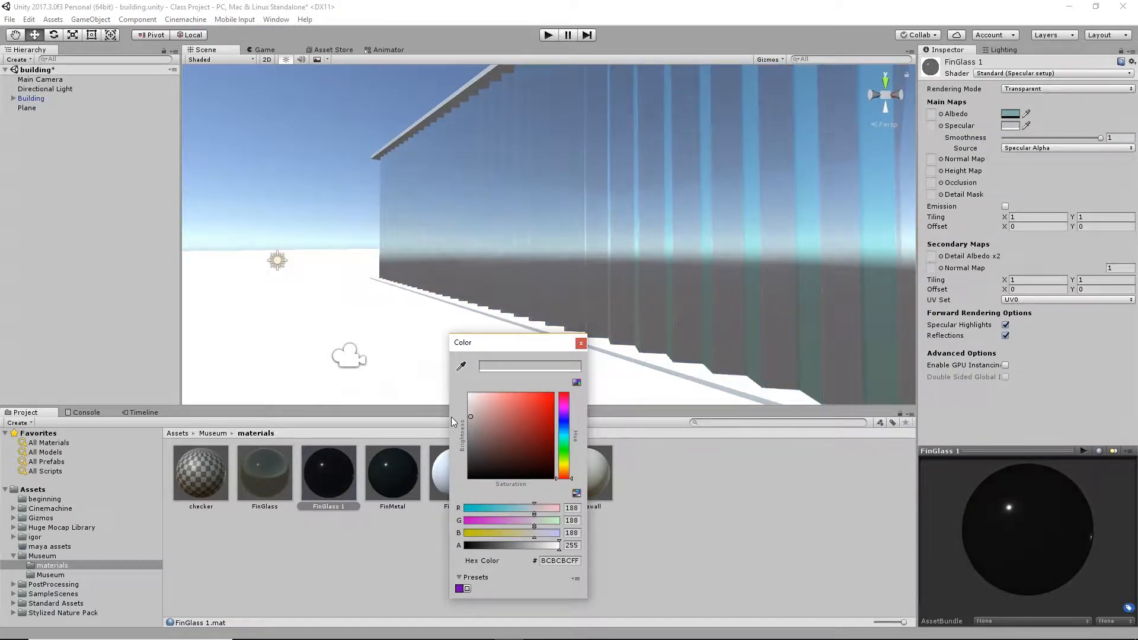
pyautogui.click(581, 343)
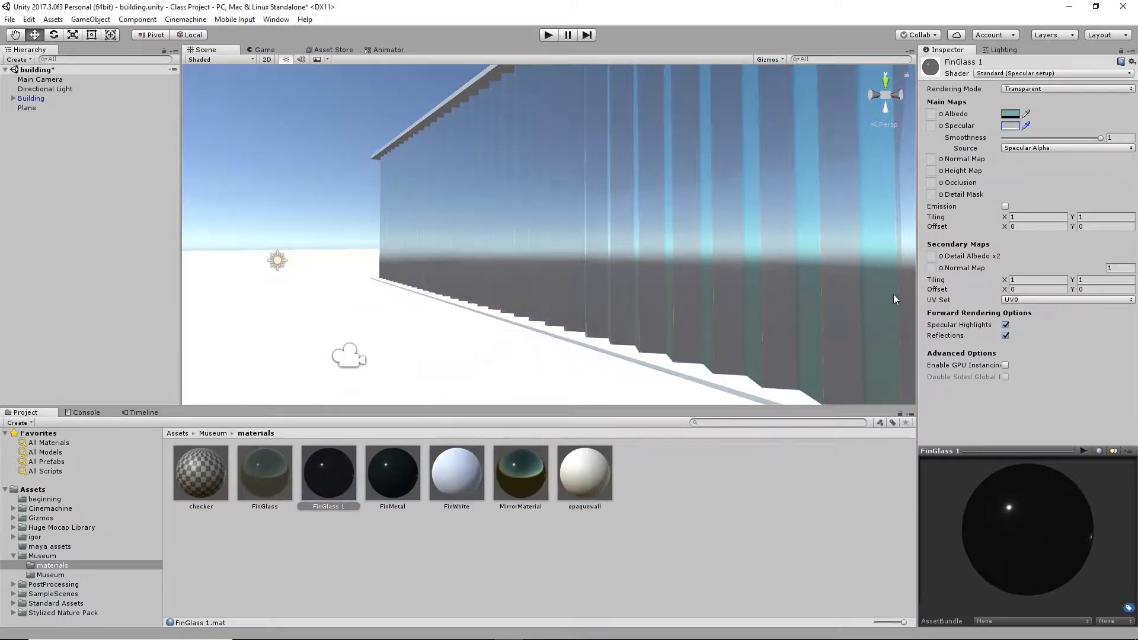
pyautogui.click(1010, 126)
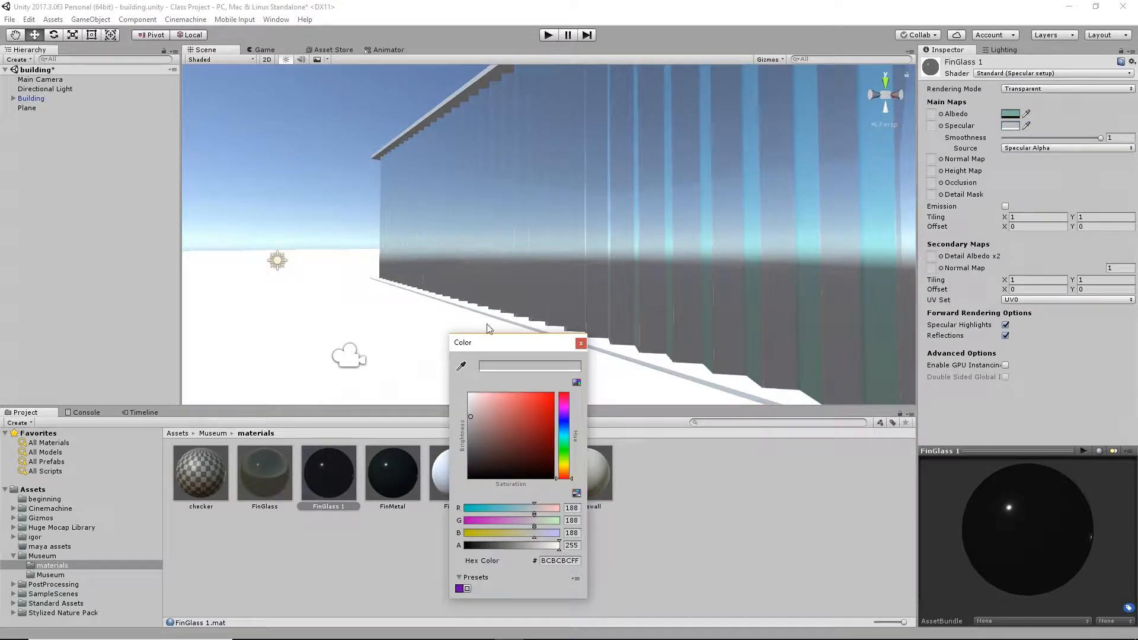
pyautogui.moveTo(564, 440); pyautogui.dragTo(565, 434)
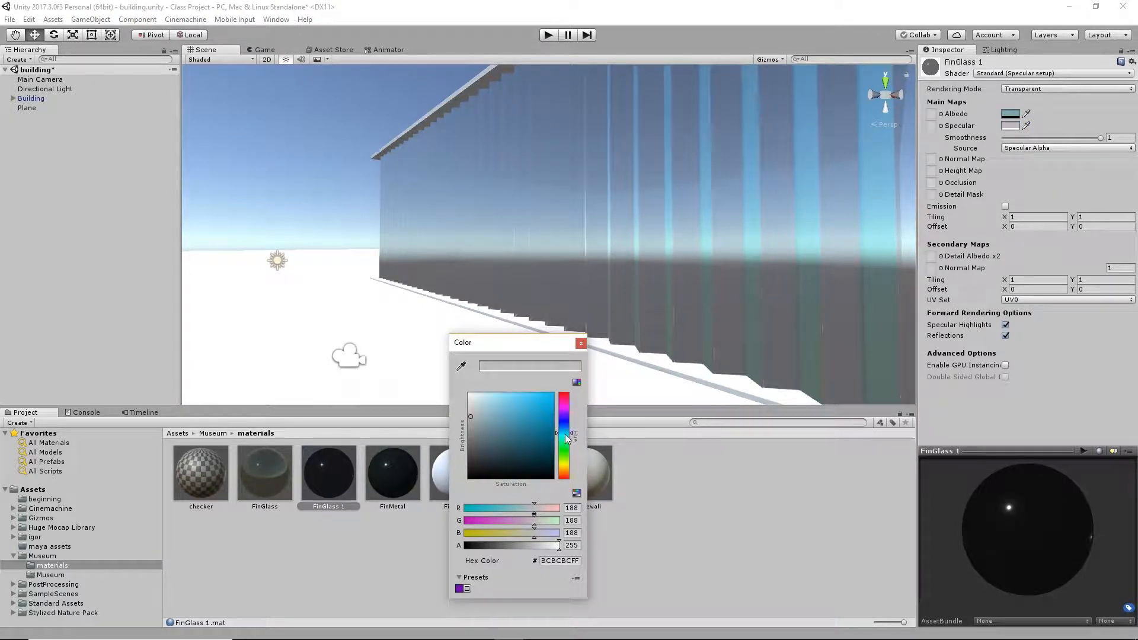
pyautogui.click(479, 404)
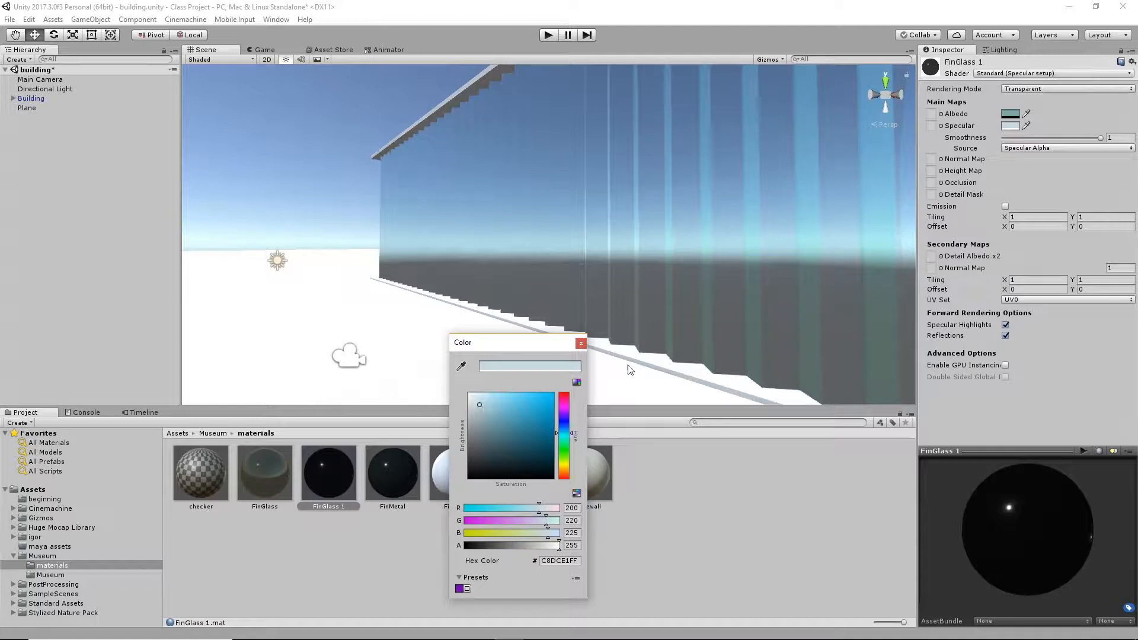
pyautogui.click(581, 344)
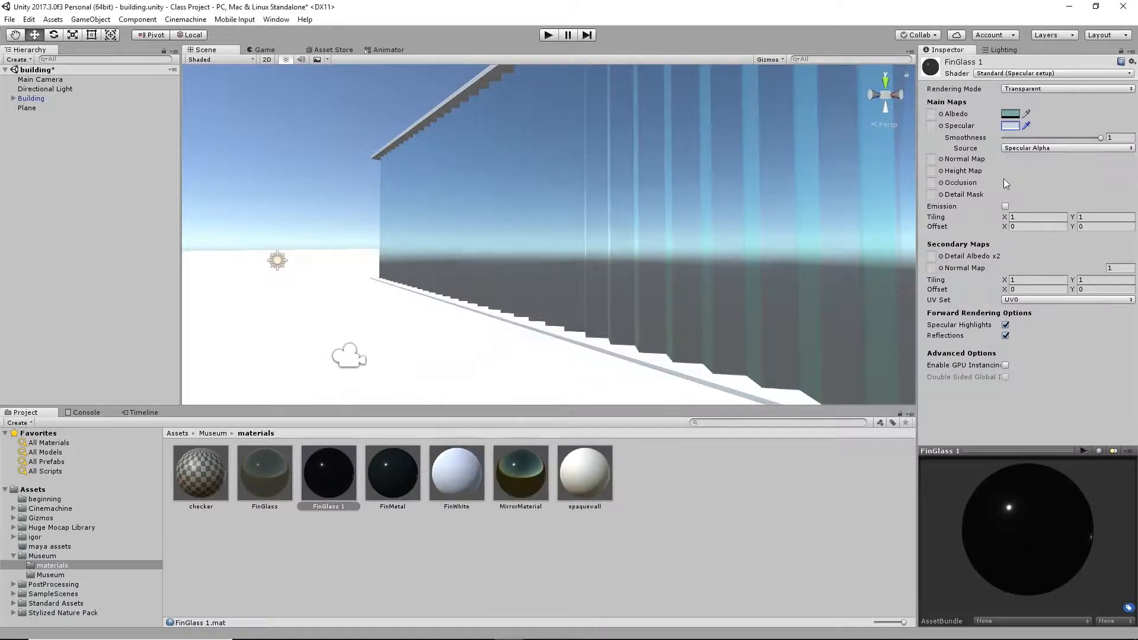
# Set the FinGlass 1 albedo to a pale cyan with zero alpha, hex C2DFDC00.
pyautogui.click(1011, 113)
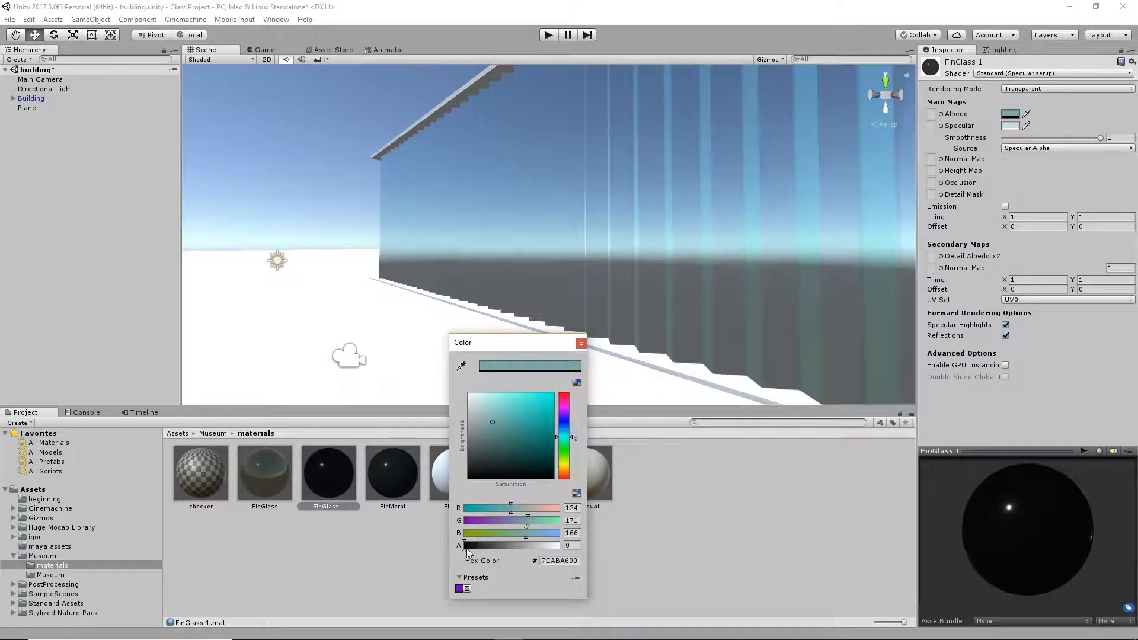
pyautogui.moveTo(468, 549); pyautogui.dragTo(407, 542)
pyautogui.moveTo(478, 408)
pyautogui.mouseDown()
pyautogui.moveTo(458, 396)
pyautogui.moveTo(492, 425)
pyautogui.moveTo(474, 420)
pyautogui.moveTo(478, 403)
pyautogui.mouseUp()
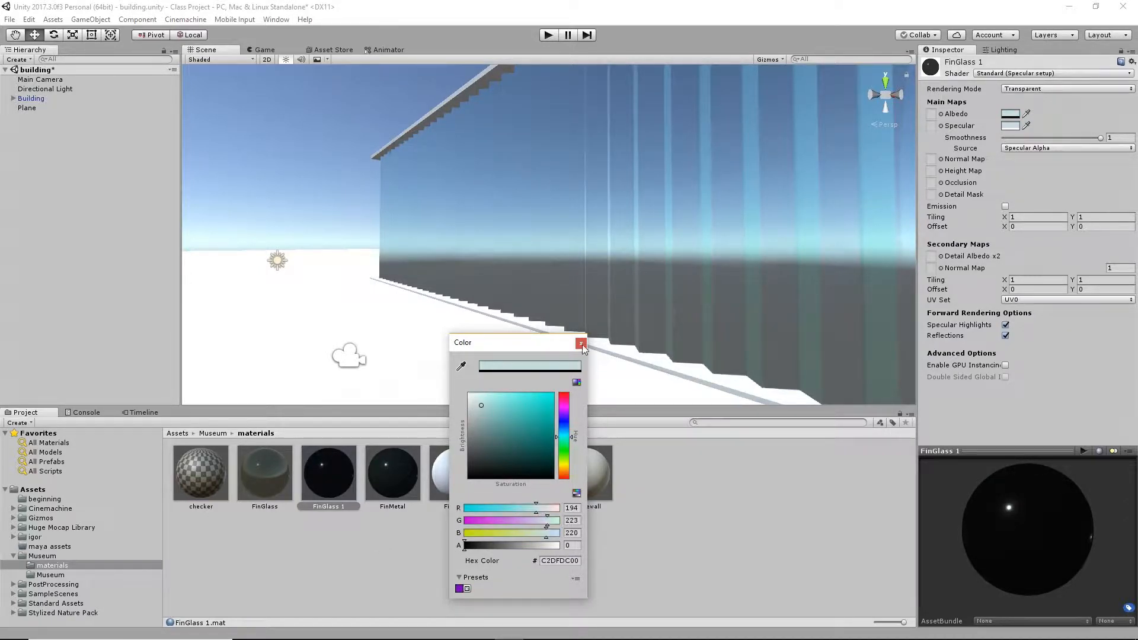
pyautogui.click(581, 343)
pyautogui.keyDown('alt'); pyautogui.moveTo(618, 330); pyautogui.dragTo(564, 339); pyautogui.keyUp('alt')
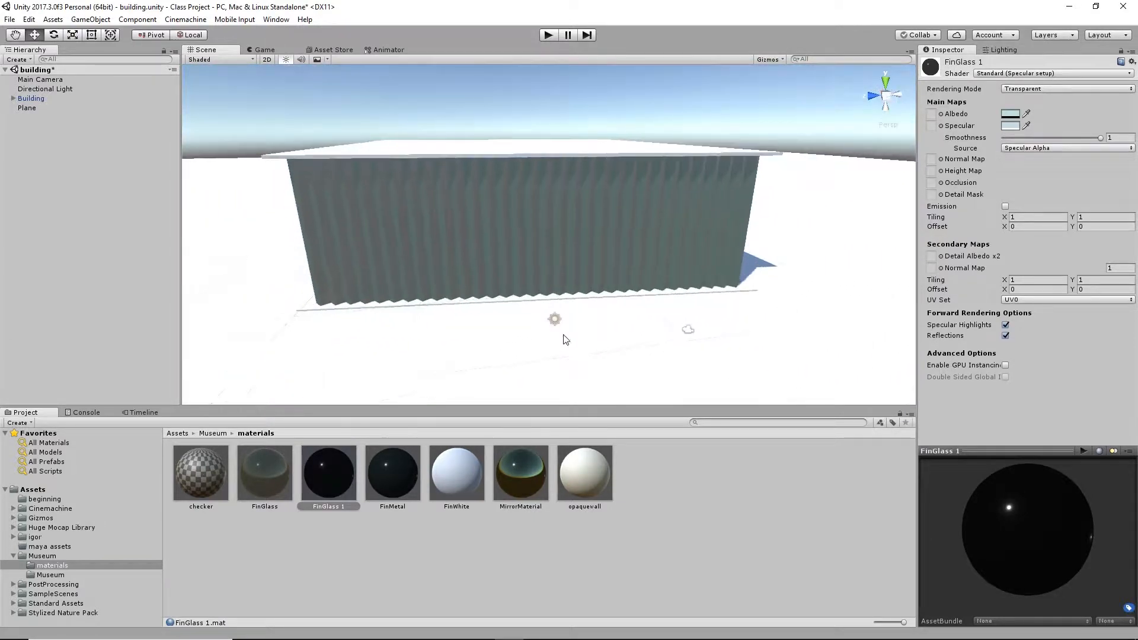
# Rotate the directional light to about X 136, Y -68, Z 48 to change how it strikes the facade.
pyautogui.click(559, 328)
pyautogui.keyDown('alt'); pyautogui.moveTo(627, 311); pyautogui.dragTo(497, 332); pyautogui.keyUp('alt')
pyautogui.click(351, 134)
pyautogui.keyDown('alt'); pyautogui.moveTo(382, 270); pyautogui.dragTo(259, 206); pyautogui.keyUp('alt')
pyautogui.click(393, 248)
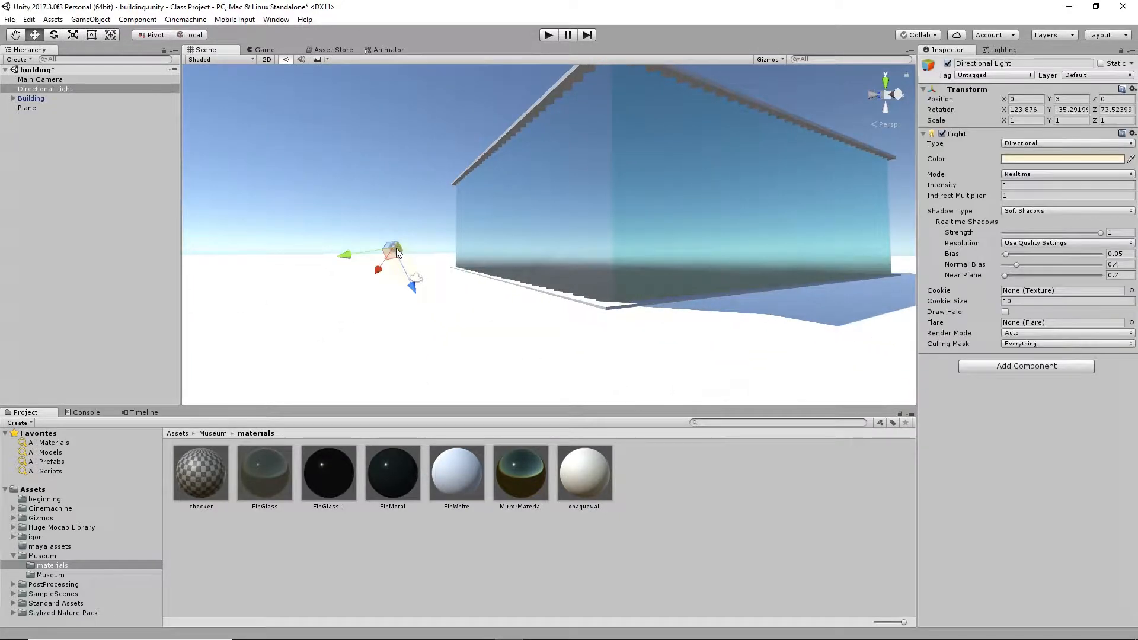
pyautogui.press('e')
pyautogui.keyDown('alt'); pyautogui.moveTo(452, 274); pyautogui.dragTo(578, 311); pyautogui.keyUp('alt')
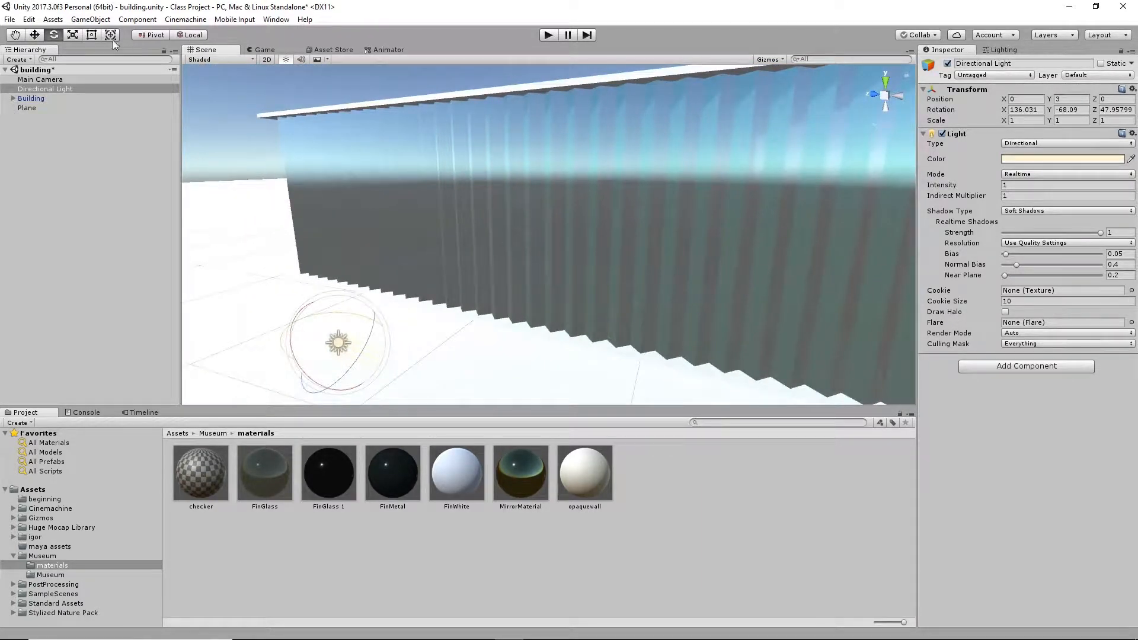
# Add a point light and position it inside the building near the floor, at about X 28.04, Y 3.09.
pyautogui.click(90, 19)
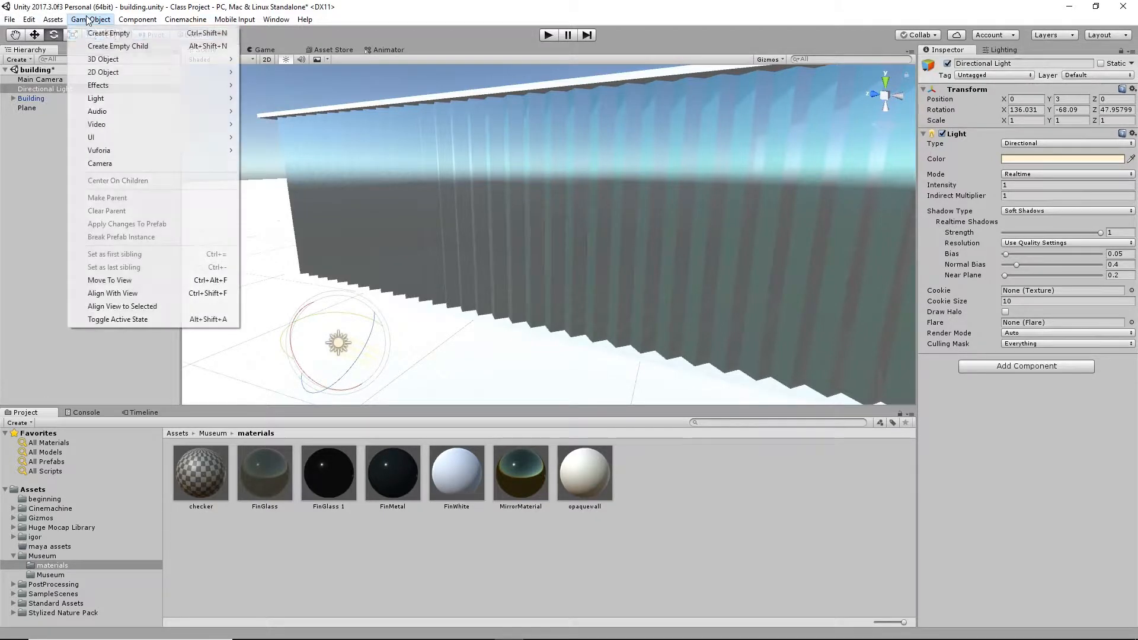
pyautogui.moveTo(127, 97)
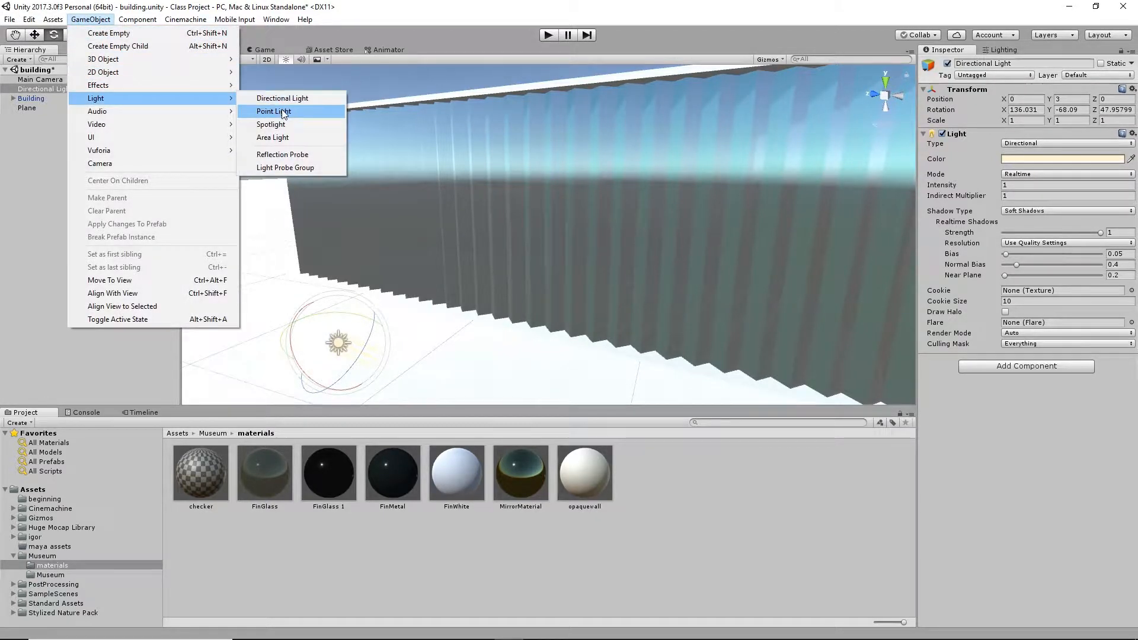
pyautogui.click(266, 111)
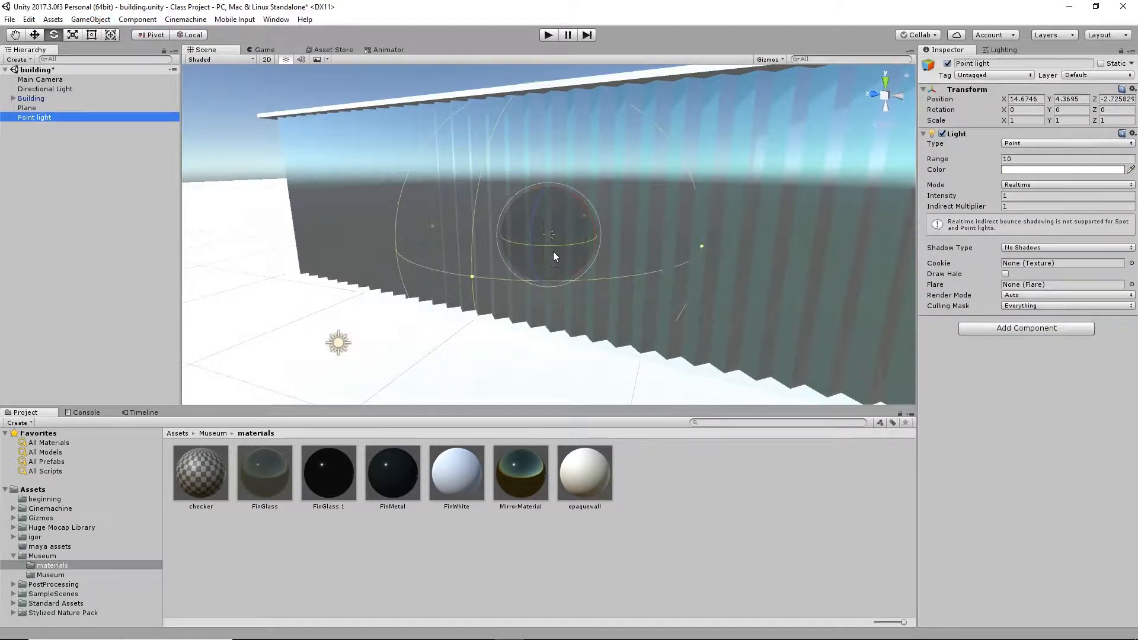
pyautogui.press('w')
pyautogui.moveTo(548, 185); pyautogui.dragTo(551, 147)
pyautogui.keyDown('alt'); pyautogui.moveTo(468, 187); pyautogui.dragTo(975, 218); pyautogui.keyUp('alt')
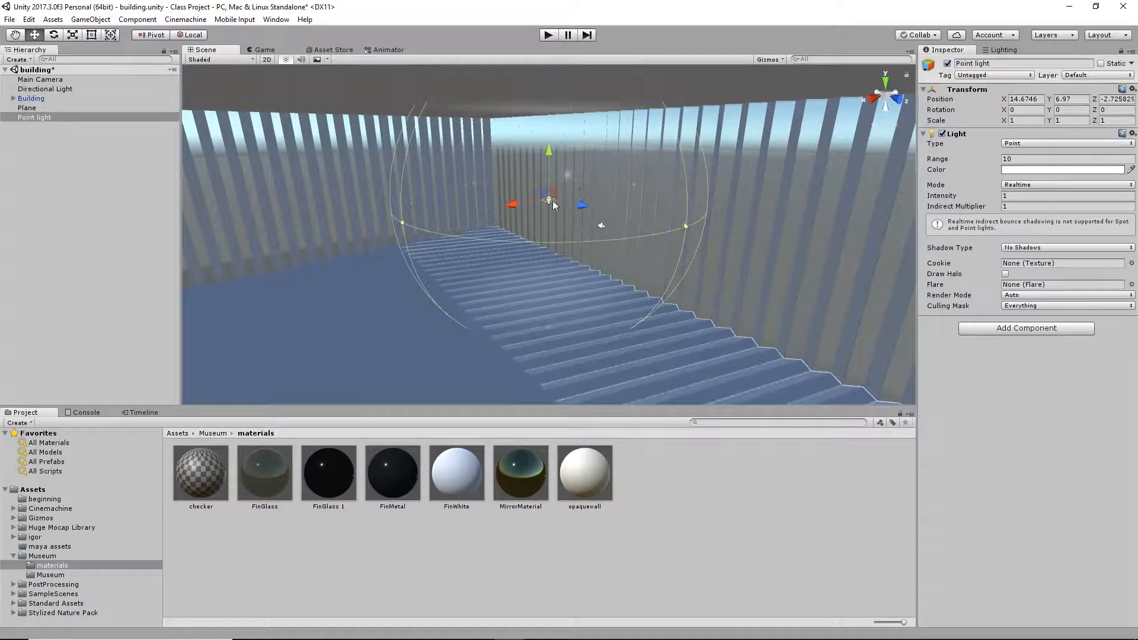
pyautogui.moveTo(514, 203); pyautogui.dragTo(291, 239)
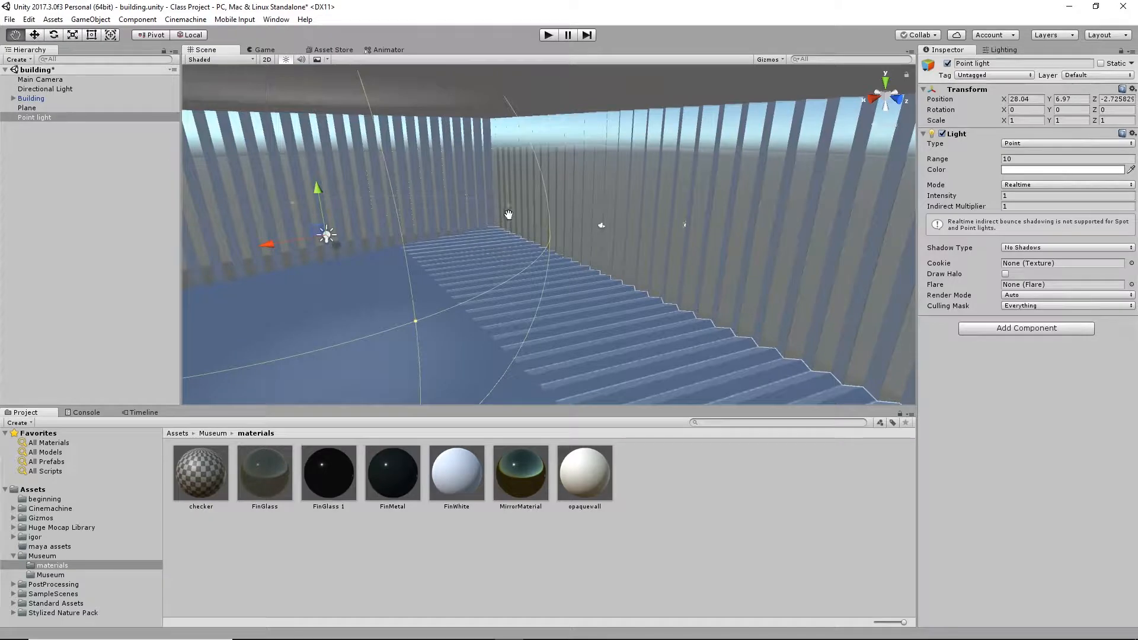
pyautogui.press('f')
pyautogui.press('w')
pyautogui.moveTo(517, 158); pyautogui.dragTo(520, 209)
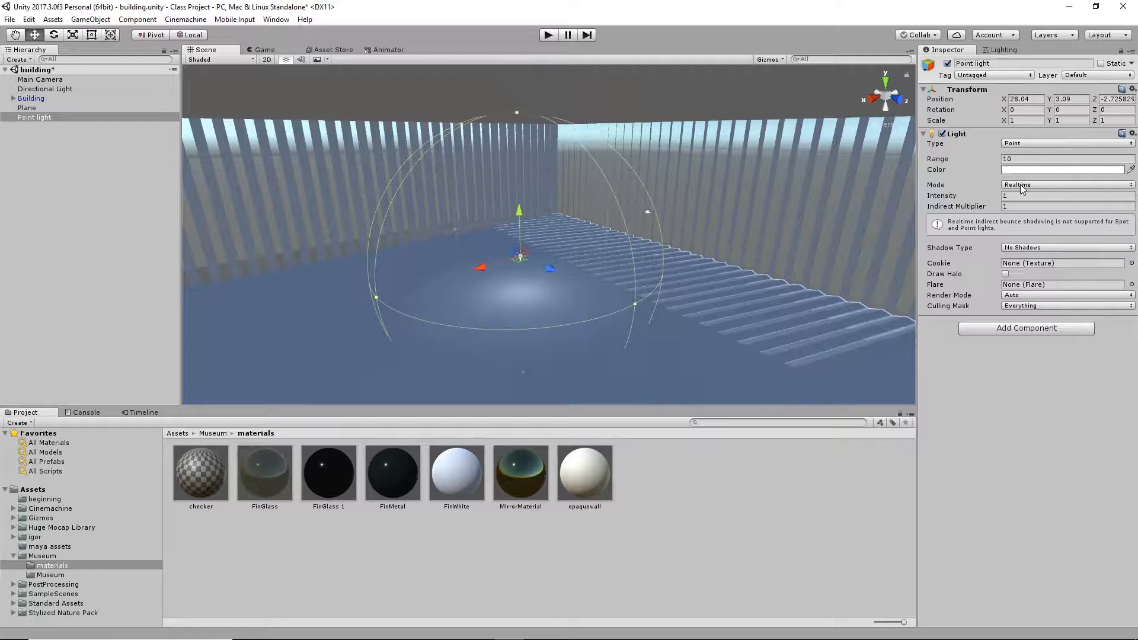
# Give the point light soft shadows and an intensity of 2.59, and raise it to about Y 3.36.
pyautogui.click(1028, 251)
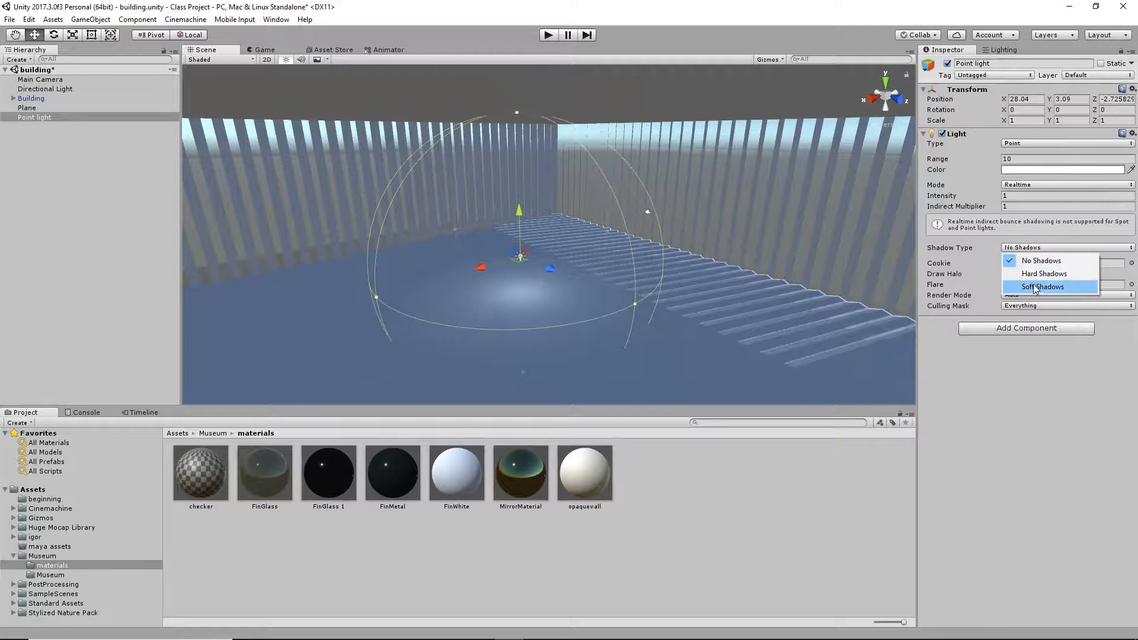
pyautogui.click(1035, 285)
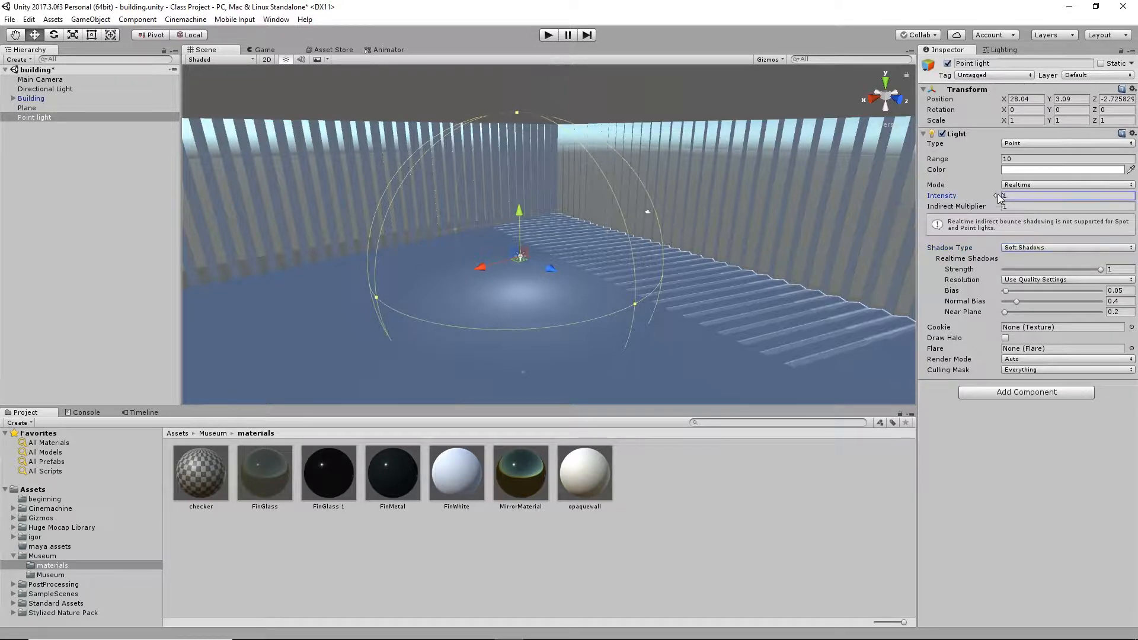
pyautogui.moveTo(1000, 198); pyautogui.dragTo(1037, 199)
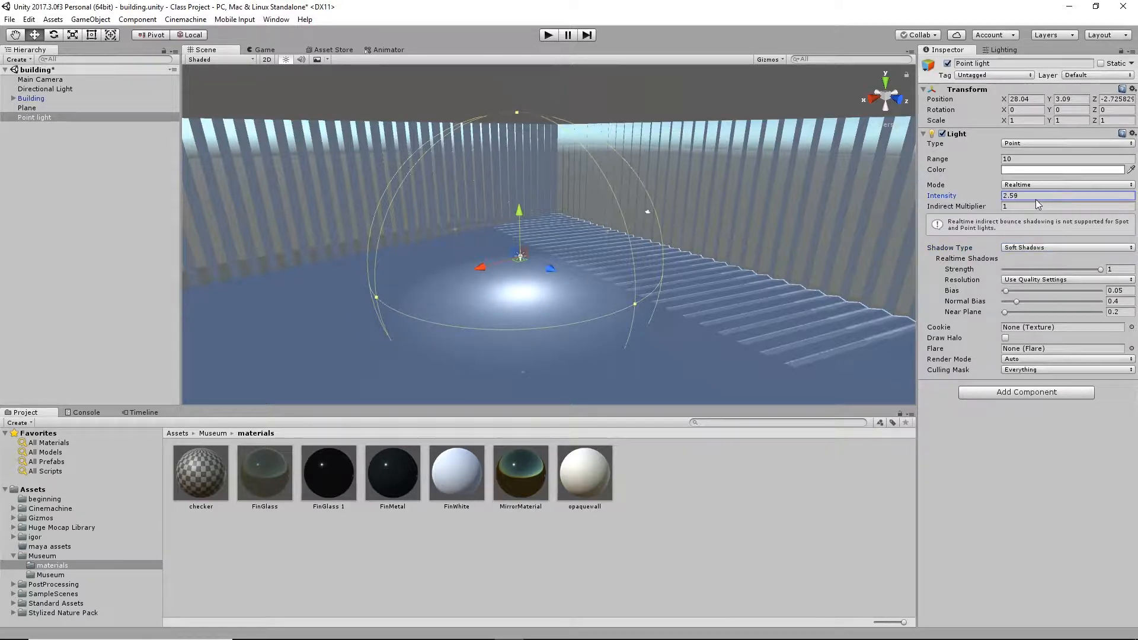
pyautogui.moveTo(516, 211)
pyautogui.mouseDown()
pyautogui.moveTo(520, 183)
pyautogui.moveTo(521, 208)
pyautogui.mouseUp()
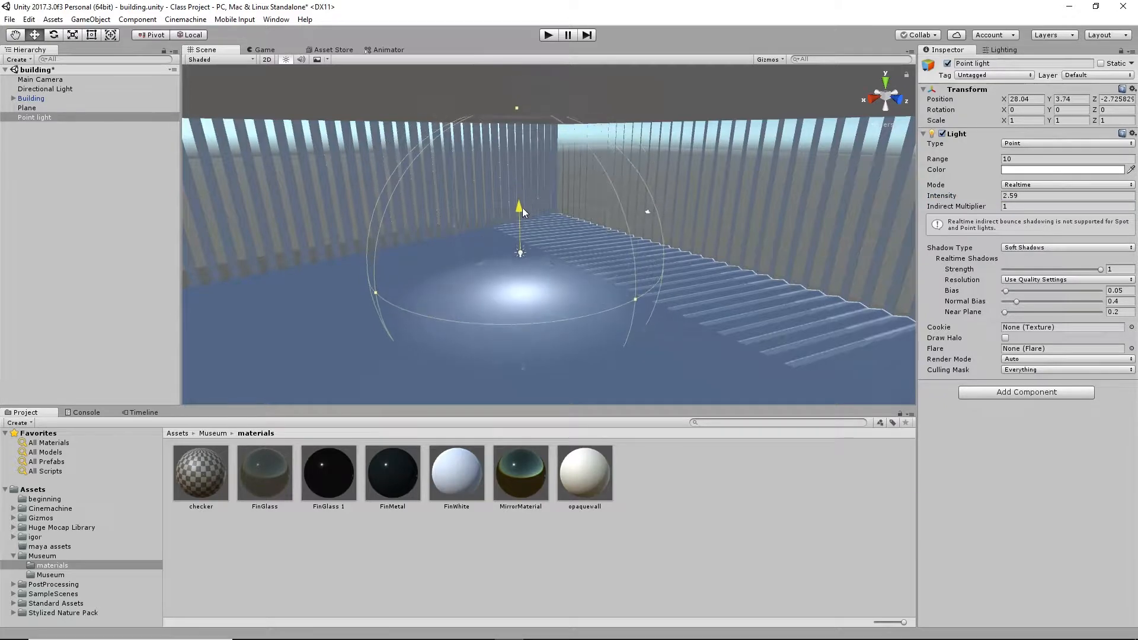
# Rotate the directional light again to change how sunlight falls on the ground and the finned facade.
pyautogui.keyDown('alt'); pyautogui.moveTo(782, 232); pyautogui.dragTo(238, 221); pyautogui.keyUp('alt')
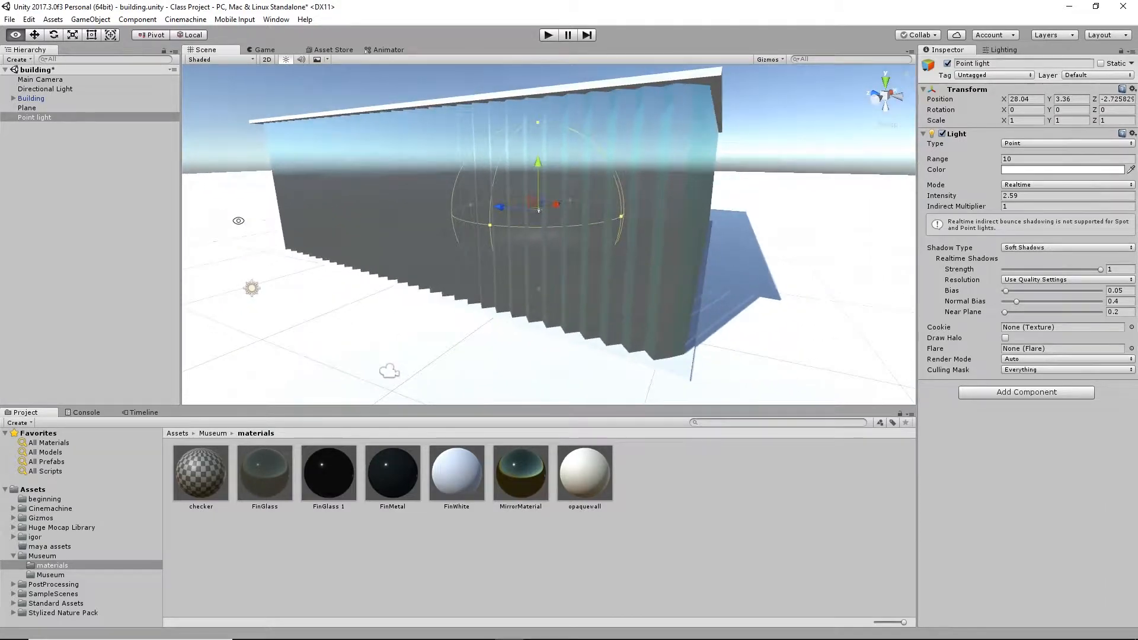
pyautogui.keyDown('alt'); pyautogui.moveTo(599, 225); pyautogui.dragTo(624, 226); pyautogui.keyUp('alt')
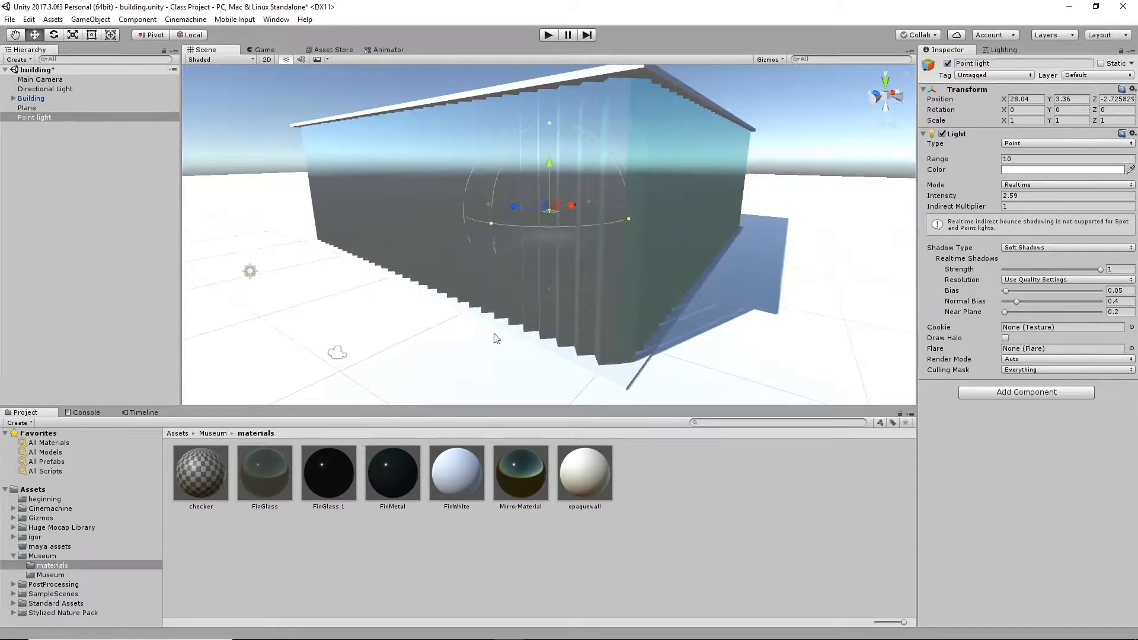
pyautogui.keyDown('alt'); pyautogui.moveTo(496, 337); pyautogui.dragTo(348, 228); pyautogui.keyUp('alt')
pyautogui.click(280, 226)
pyautogui.press('e')
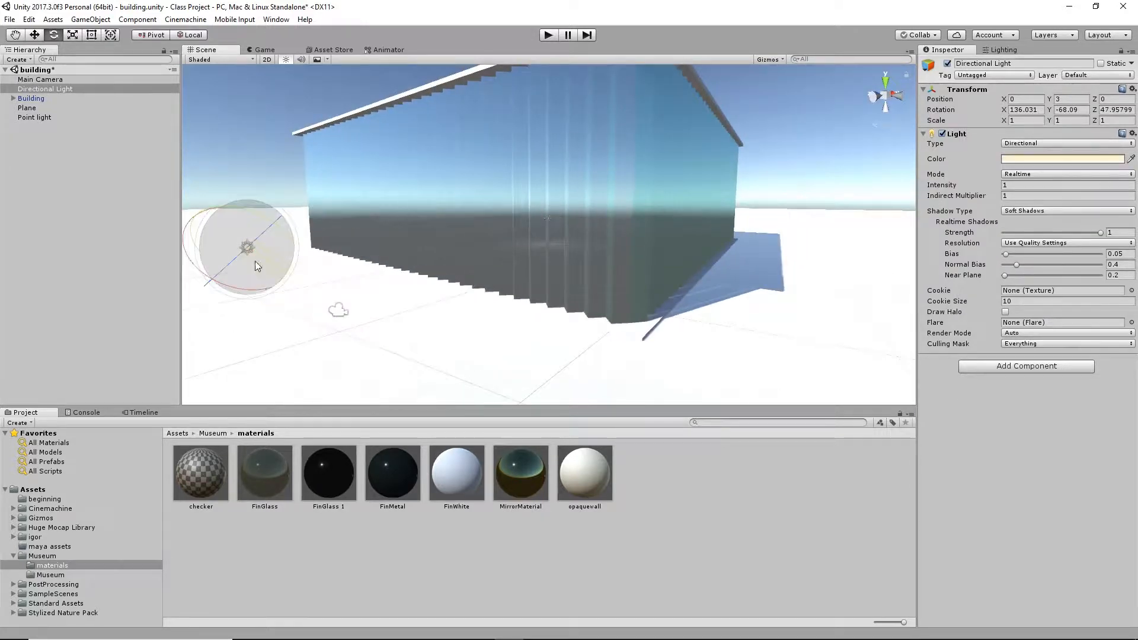
pyautogui.keyDown('alt'); pyautogui.moveTo(240, 265); pyautogui.dragTo(552, 314); pyautogui.keyUp('alt')
# Try FinGlass with Metallic 0.816 and Smoothness 1, comparing the Standard and Standard (Roughness setup) shaders.
pyautogui.click(286, 471)
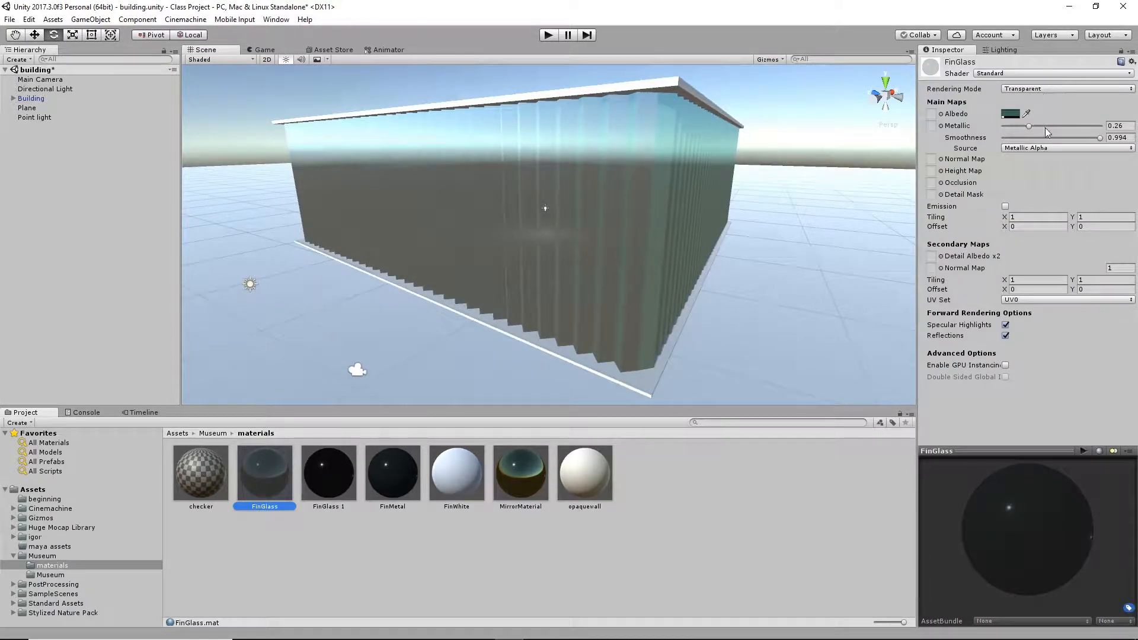
pyautogui.moveTo(1030, 126); pyautogui.dragTo(1100, 138)
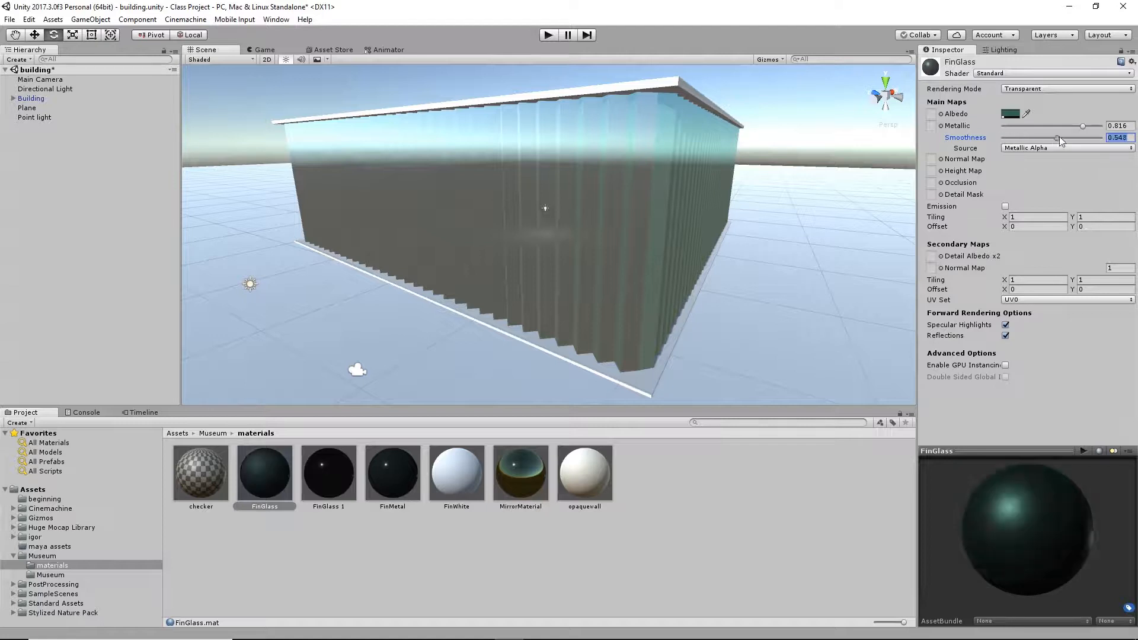
pyautogui.click(1007, 72)
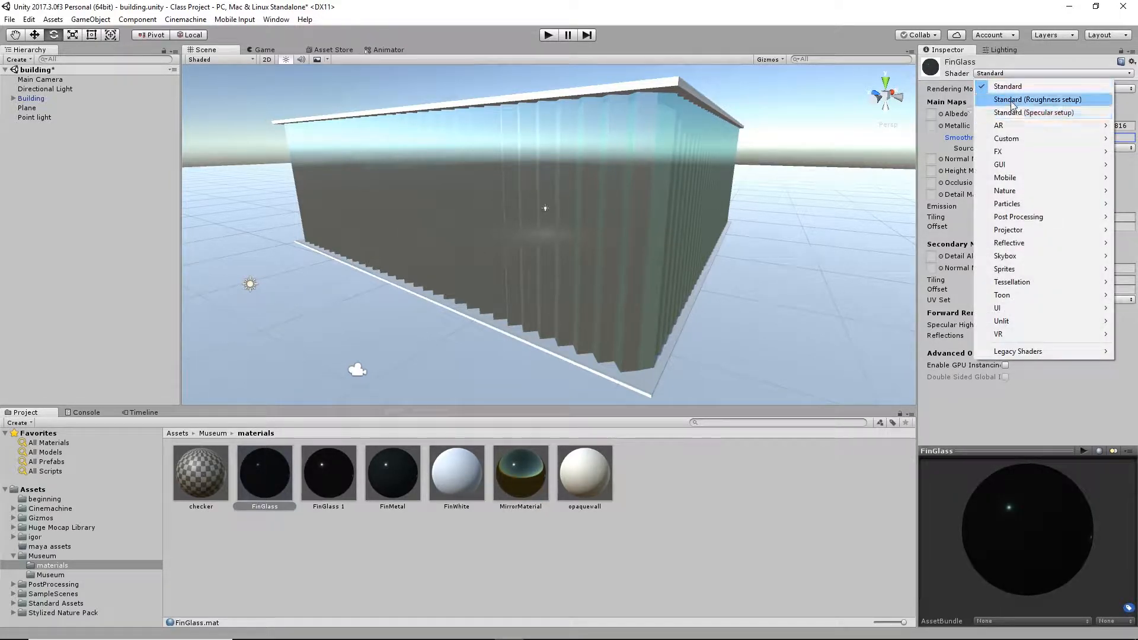
pyautogui.click(1012, 100)
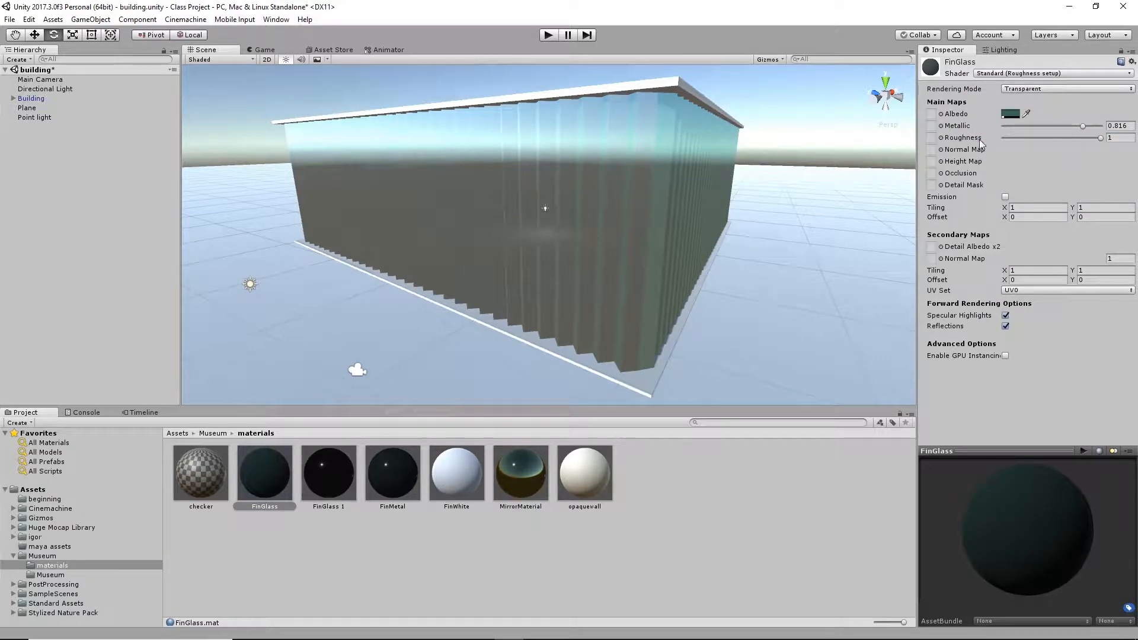
pyautogui.click(1049, 74)
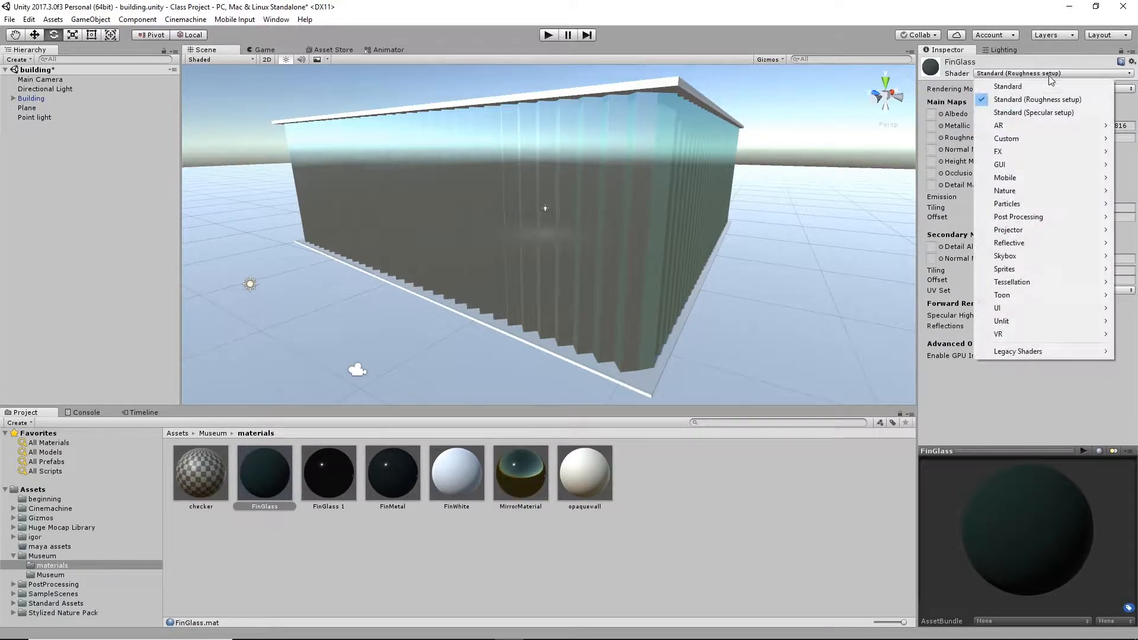
pyautogui.click(1006, 87)
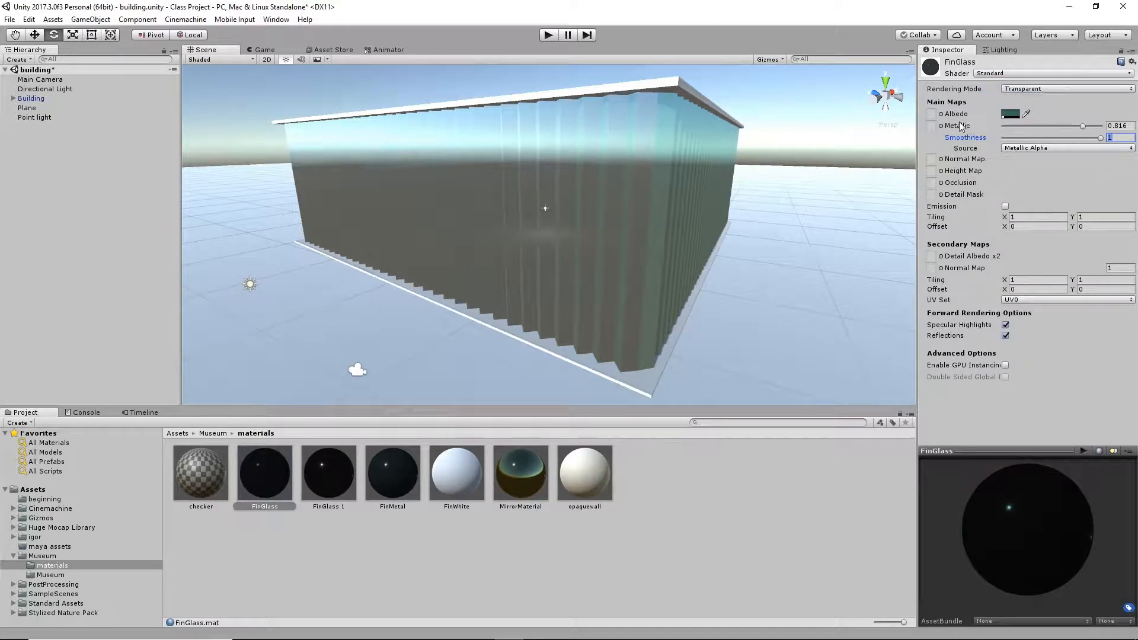
pyautogui.click(1054, 87)
pyautogui.click(999, 72)
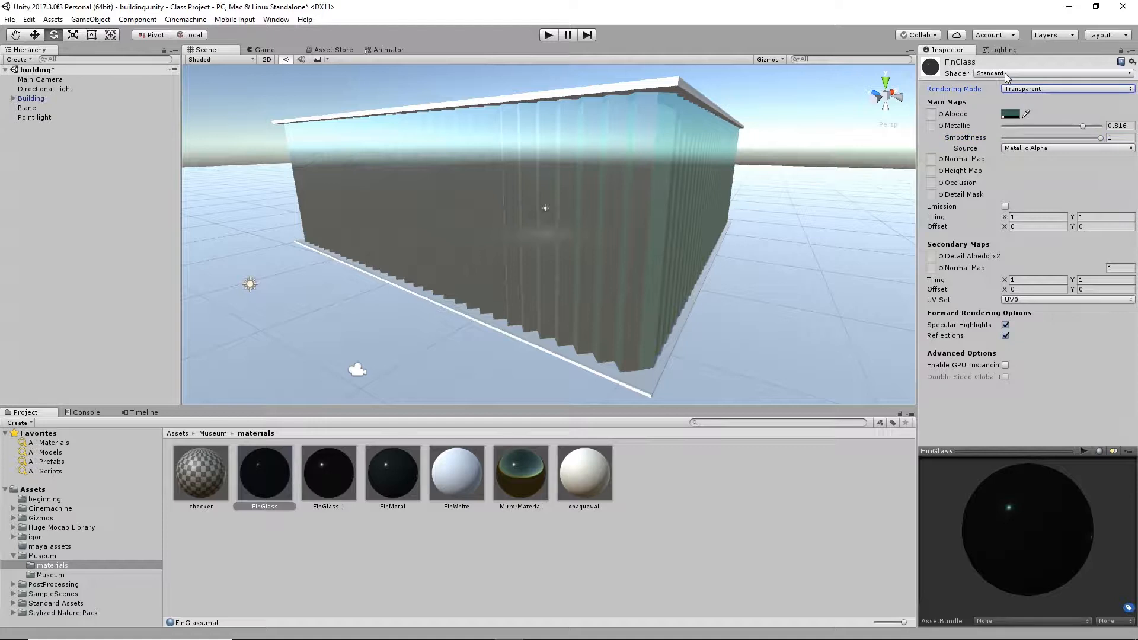
# Switch the FinGlass shader to Standard (Roughness setup) with Metallic 1 and Roughness 0.077.
pyautogui.click(1006, 74)
pyautogui.click(1007, 100)
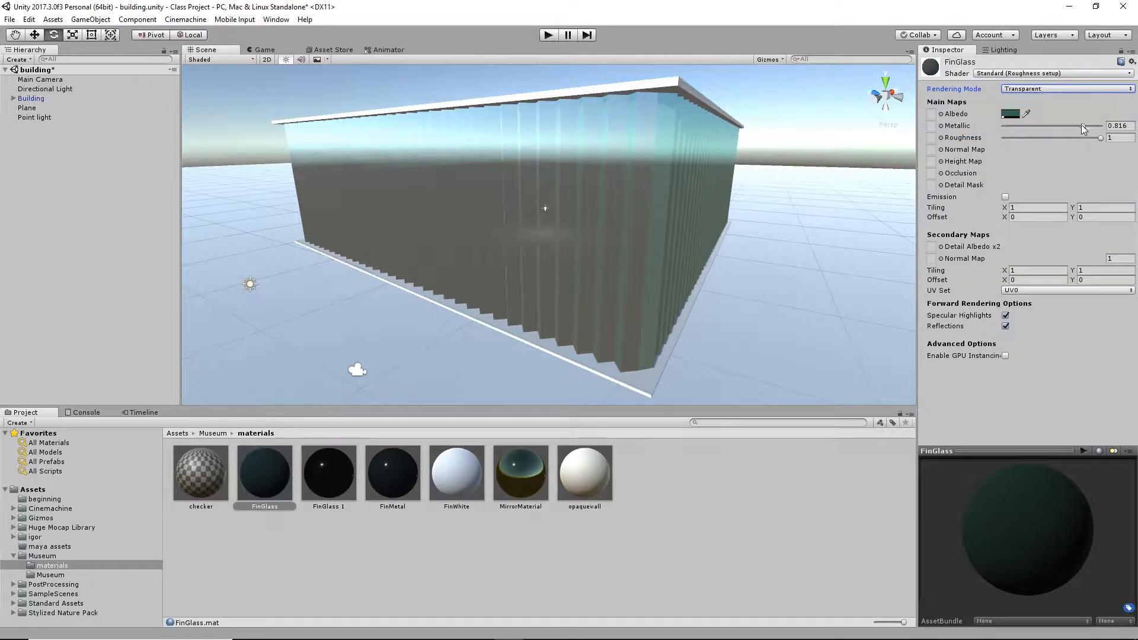
pyautogui.moveTo(1083, 129); pyautogui.dragTo(1016, 148)
pyautogui.moveTo(1093, 129)
pyautogui.mouseDown()
pyautogui.moveTo(1023, 128)
pyautogui.moveTo(1063, 133)
pyautogui.mouseUp()
pyautogui.moveTo(1012, 126); pyautogui.dragTo(1111, 134)
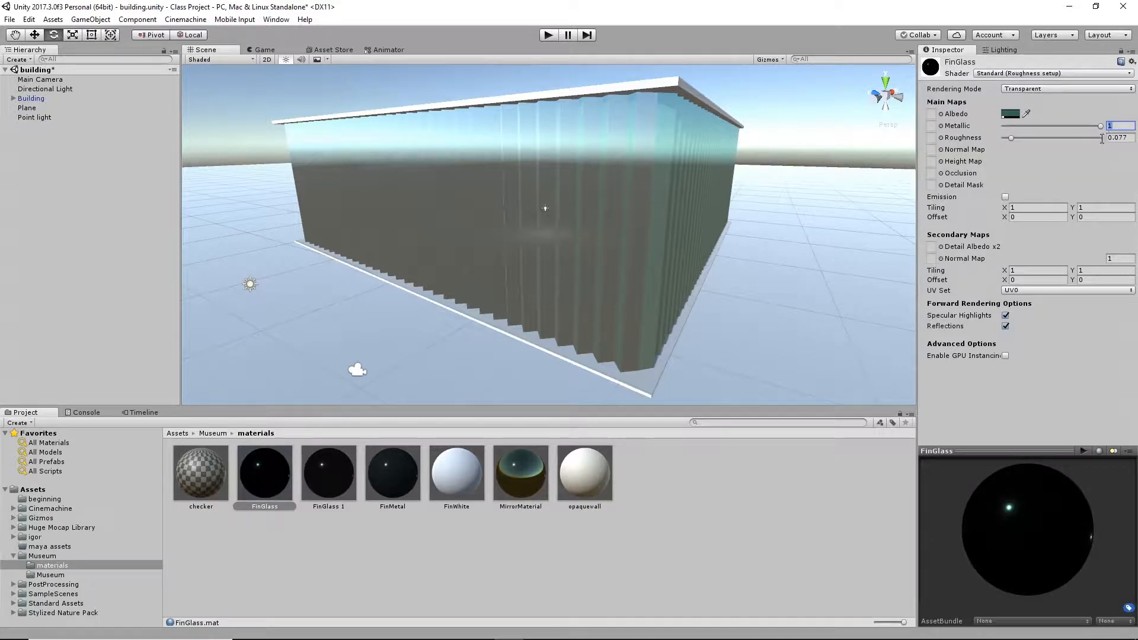
# Switch the FinGlass 1 shader to Standard (Roughness setup) with Metallic 0.285 and Roughness 0.053.
pyautogui.click(330, 485)
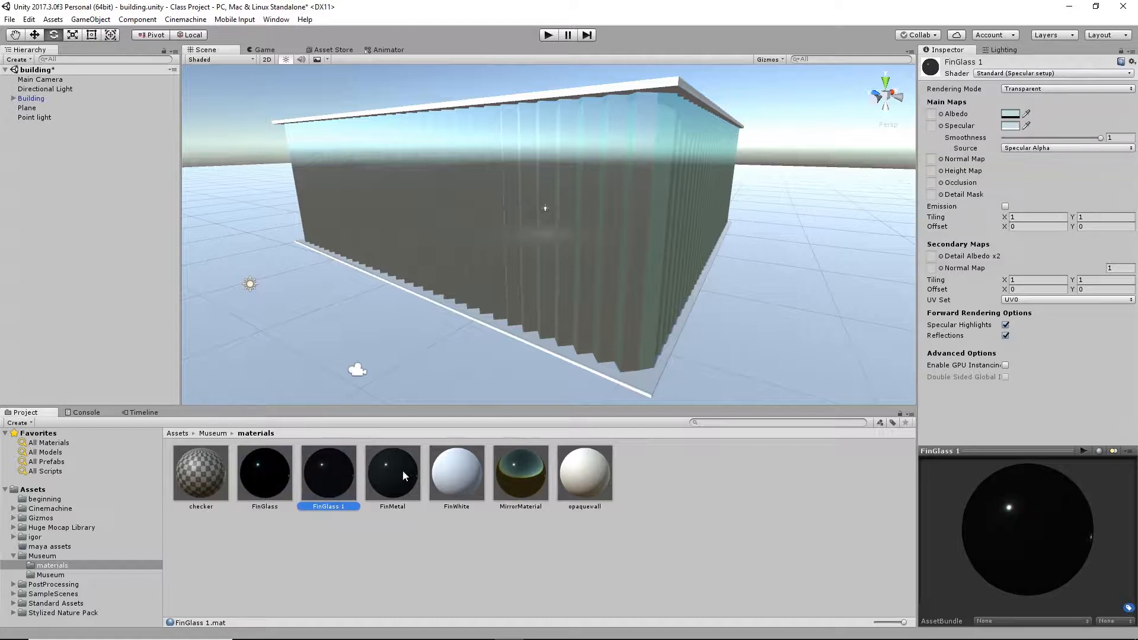
pyautogui.click(1022, 74)
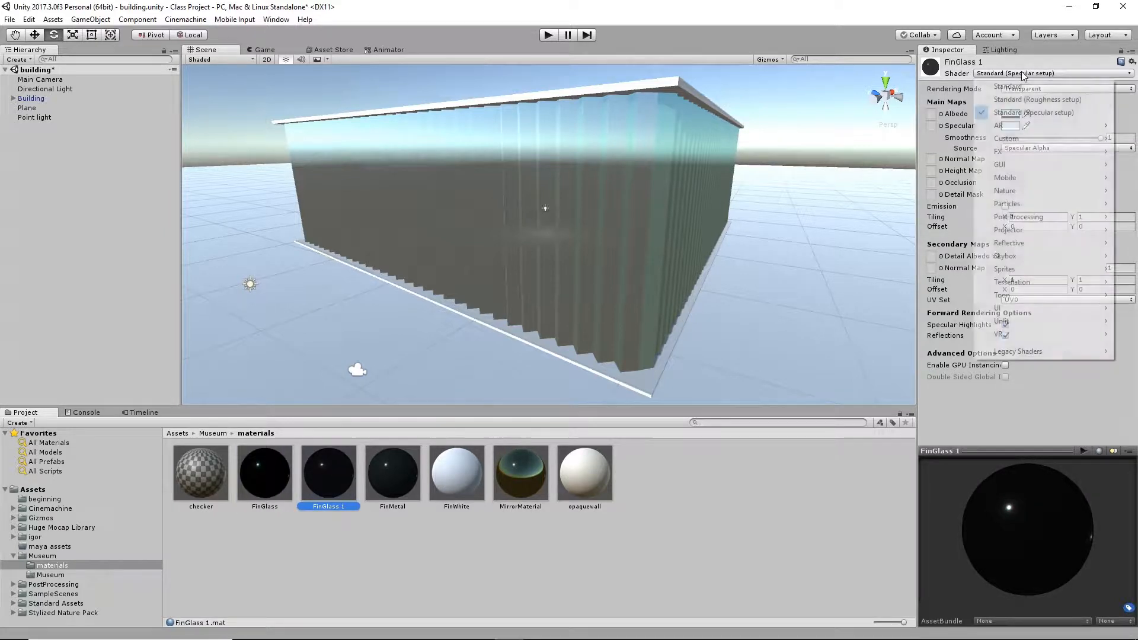
pyautogui.click(1013, 100)
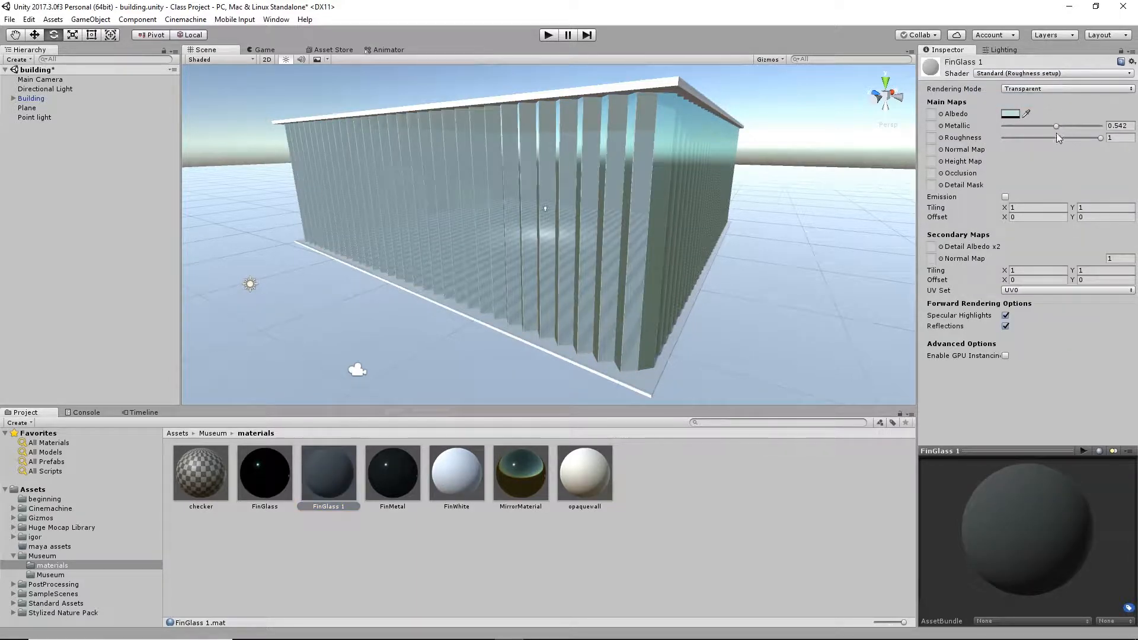
pyautogui.moveTo(1101, 139); pyautogui.dragTo(1008, 146)
pyautogui.keyDown('alt'); pyautogui.moveTo(545, 188); pyautogui.dragTo(586, 130); pyautogui.keyUp('alt')
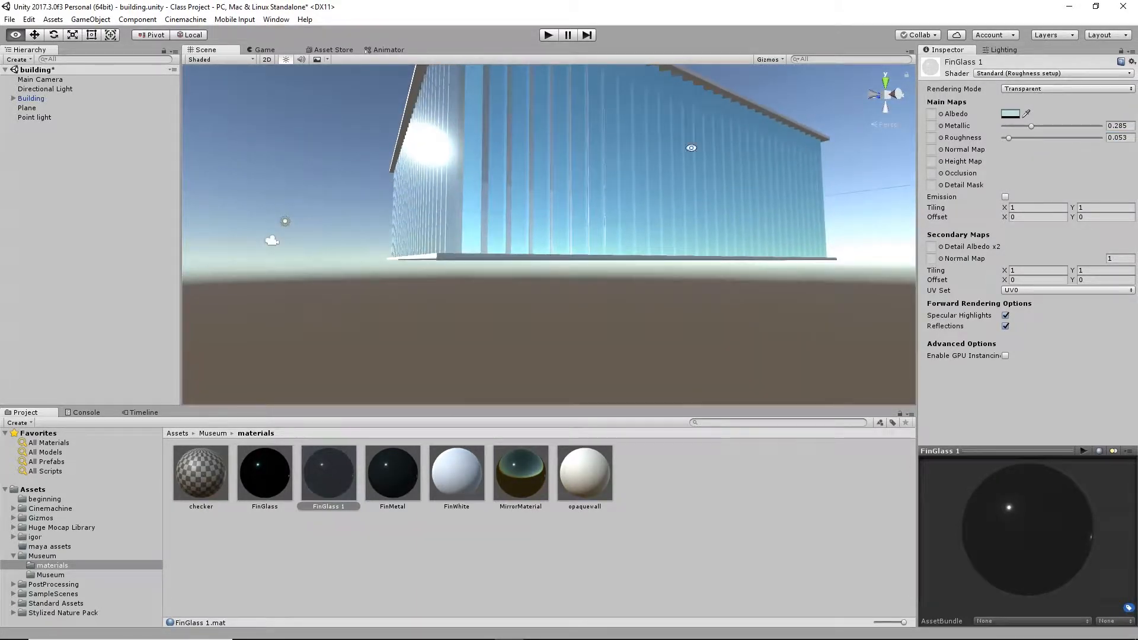
# Lower the FinGlass 1 Roughness to 0 and check the fins' reflections from several angles.
pyautogui.keyDown('alt'); pyautogui.moveTo(691, 148); pyautogui.dragTo(518, 157); pyautogui.keyUp('alt')
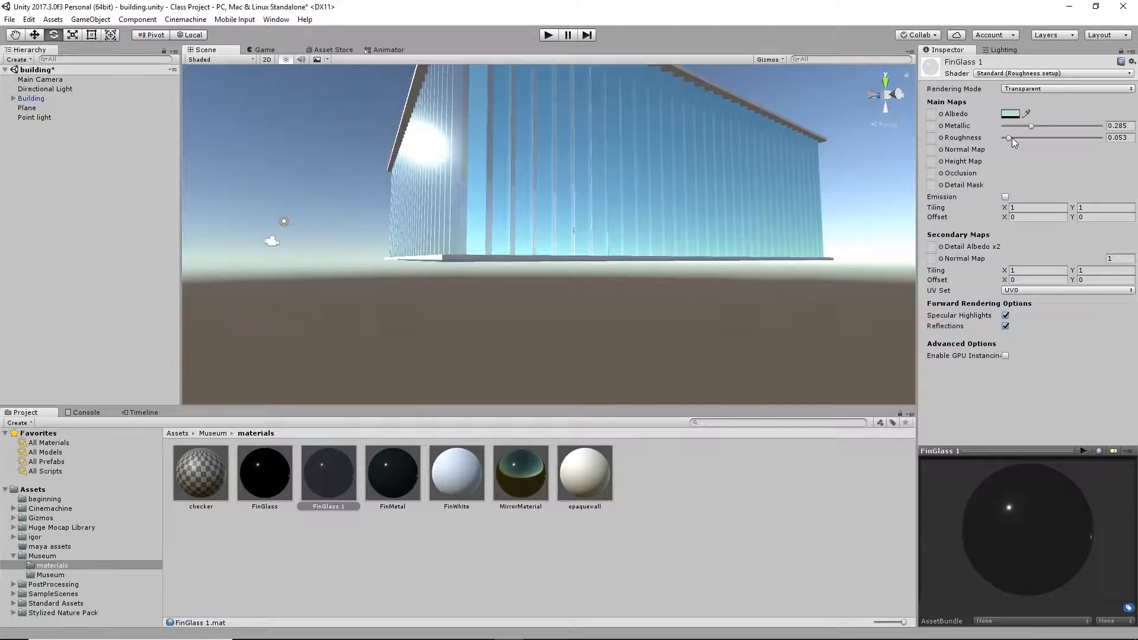
pyautogui.moveTo(1011, 138); pyautogui.dragTo(1000, 143)
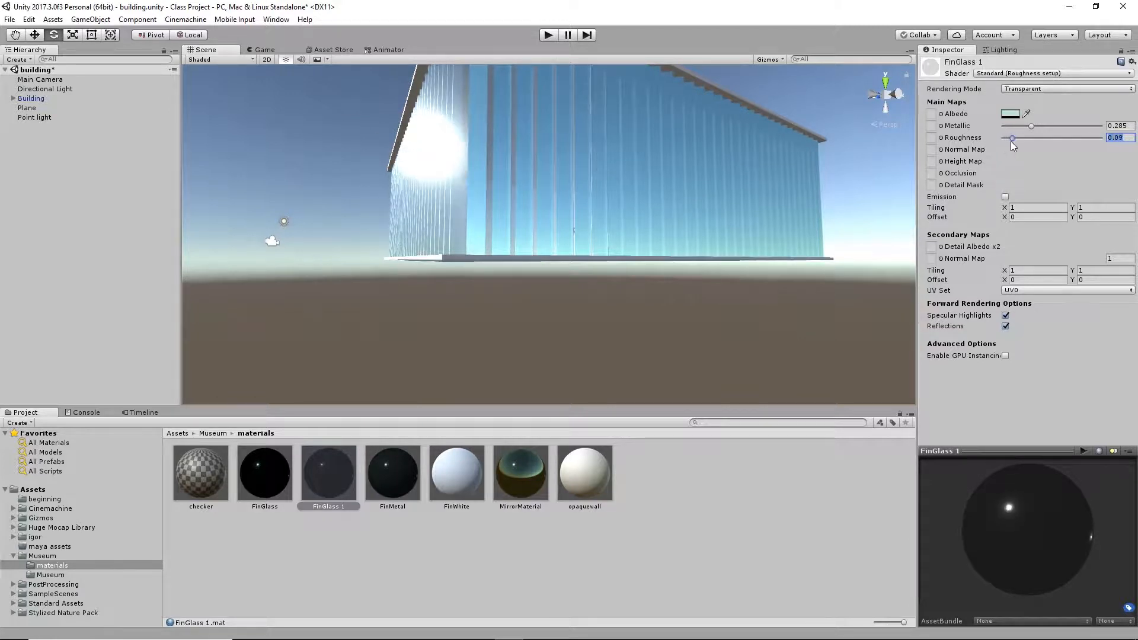
pyautogui.moveTo(1000, 144)
pyautogui.mouseDown()
pyautogui.moveTo(1029, 142)
pyautogui.moveTo(991, 140)
pyautogui.mouseUp()
pyautogui.keyDown('alt'); pyautogui.moveTo(573, 149); pyautogui.dragTo(765, 224); pyautogui.keyUp('alt')
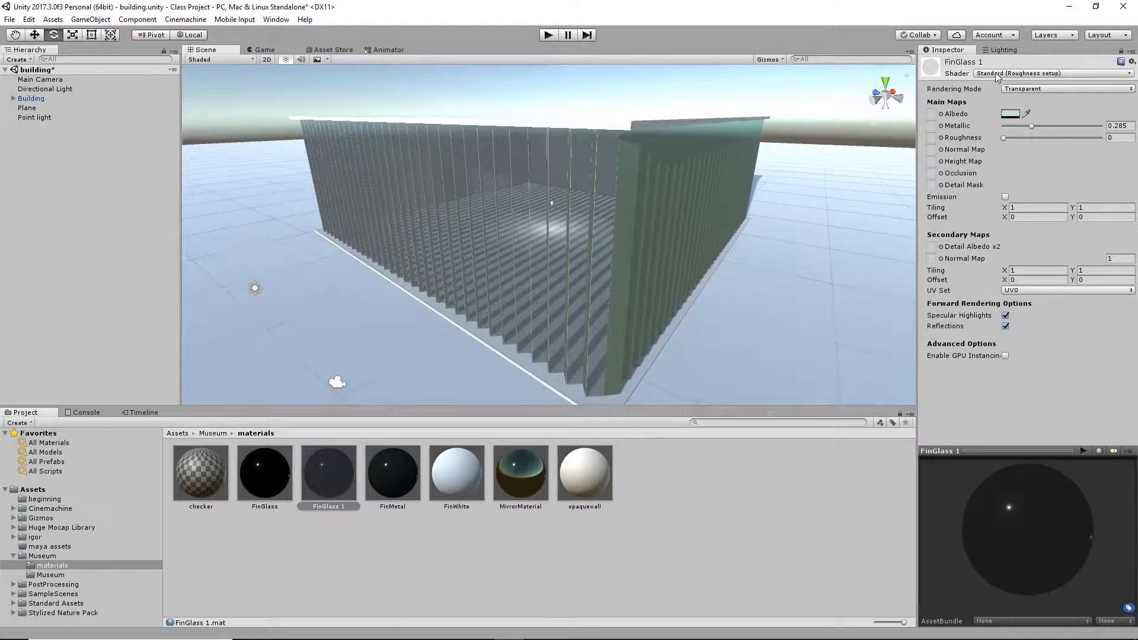
pyautogui.keyDown('alt'); pyautogui.moveTo(560, 279); pyautogui.dragTo(613, 243); pyautogui.keyUp('alt')
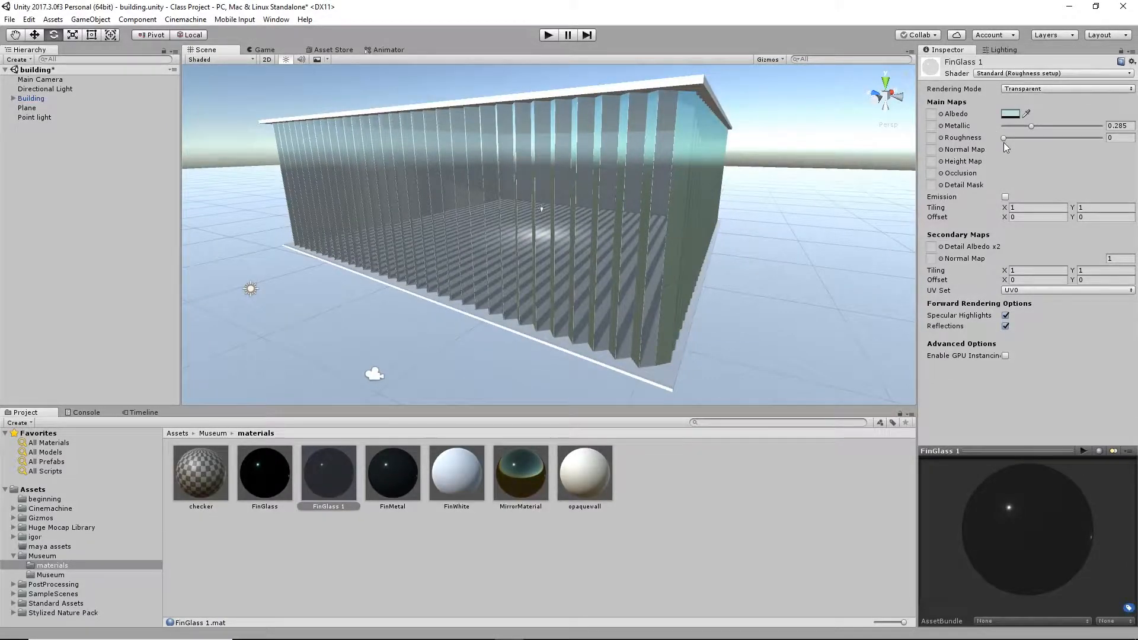
# Change the FinGlass 1 albedo to a more saturated pale cyan, keeping its alpha at 0.
pyautogui.click(1010, 114)
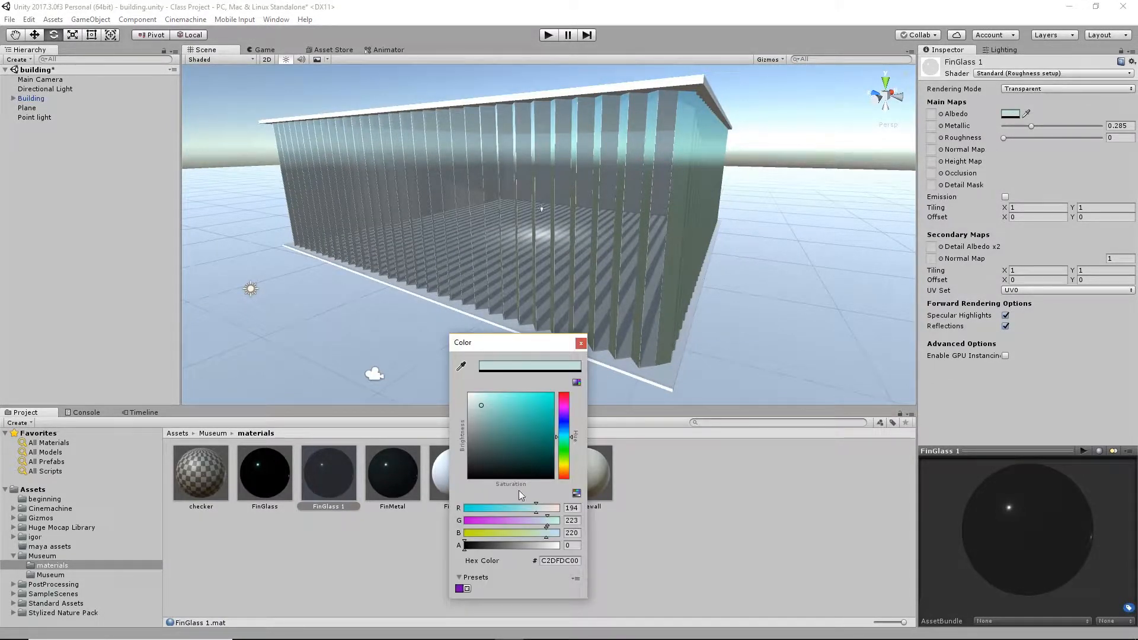
pyautogui.moveTo(465, 547); pyautogui.dragTo(435, 542)
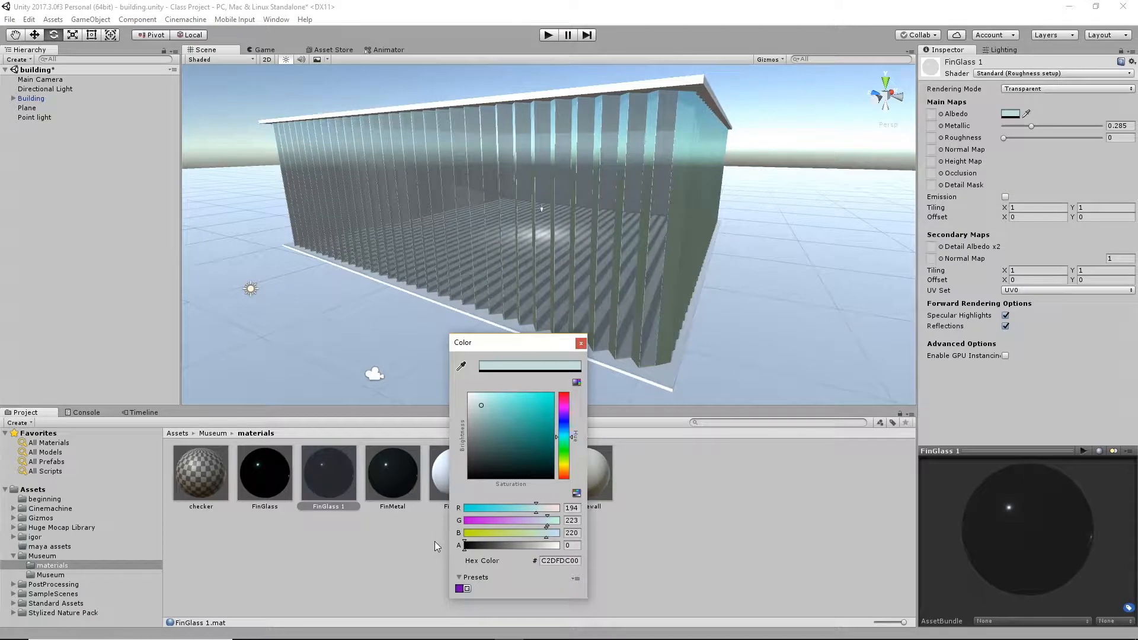
pyautogui.click(492, 407)
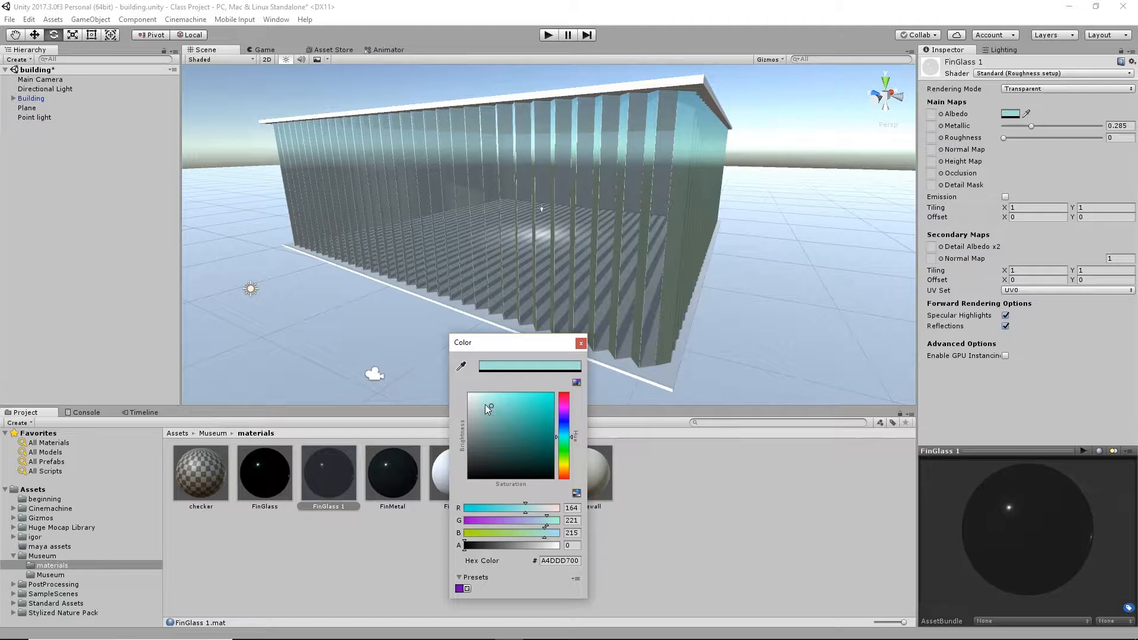
pyautogui.click(581, 343)
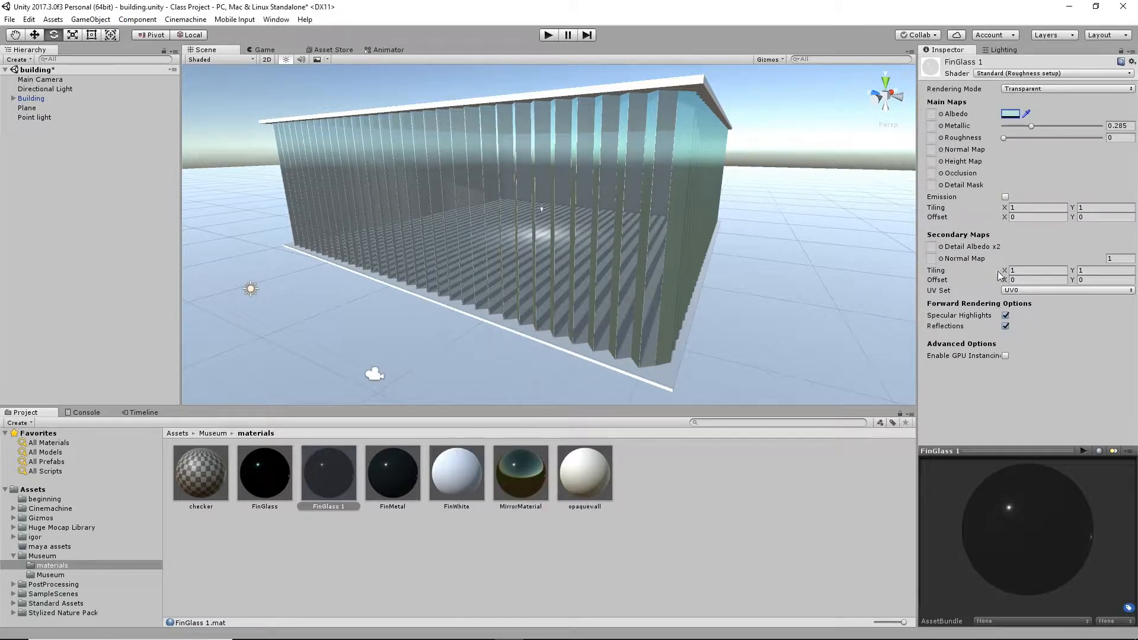
# Try FinGlass 1 with Metallic 1 and check the fins' reflections.
pyautogui.press('alt')
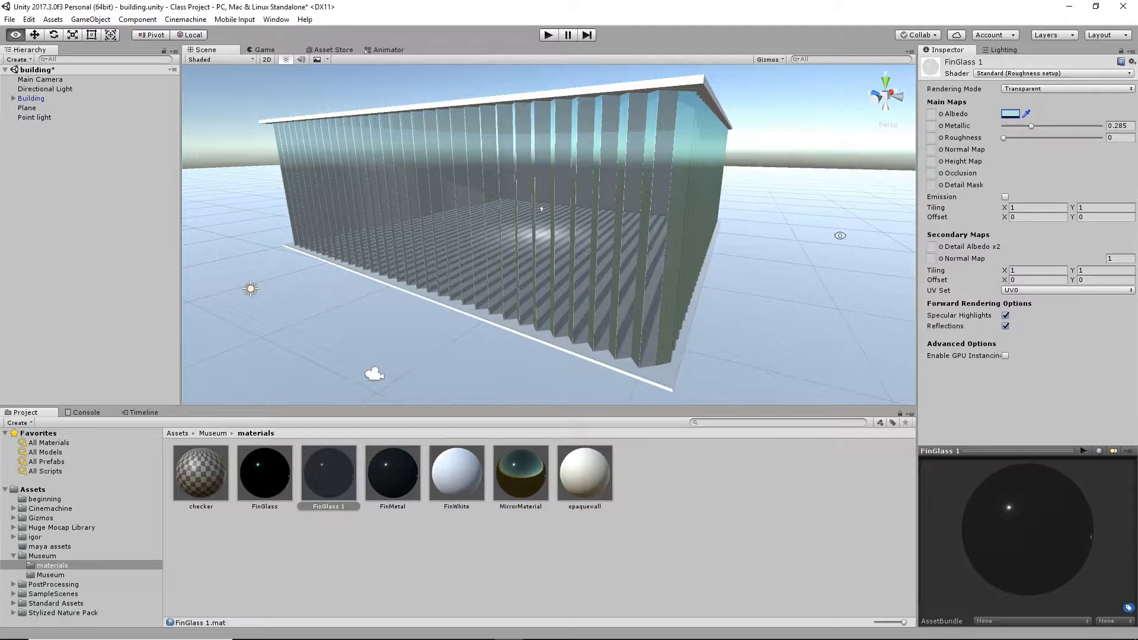
pyautogui.moveTo(1031, 125); pyautogui.dragTo(1119, 135)
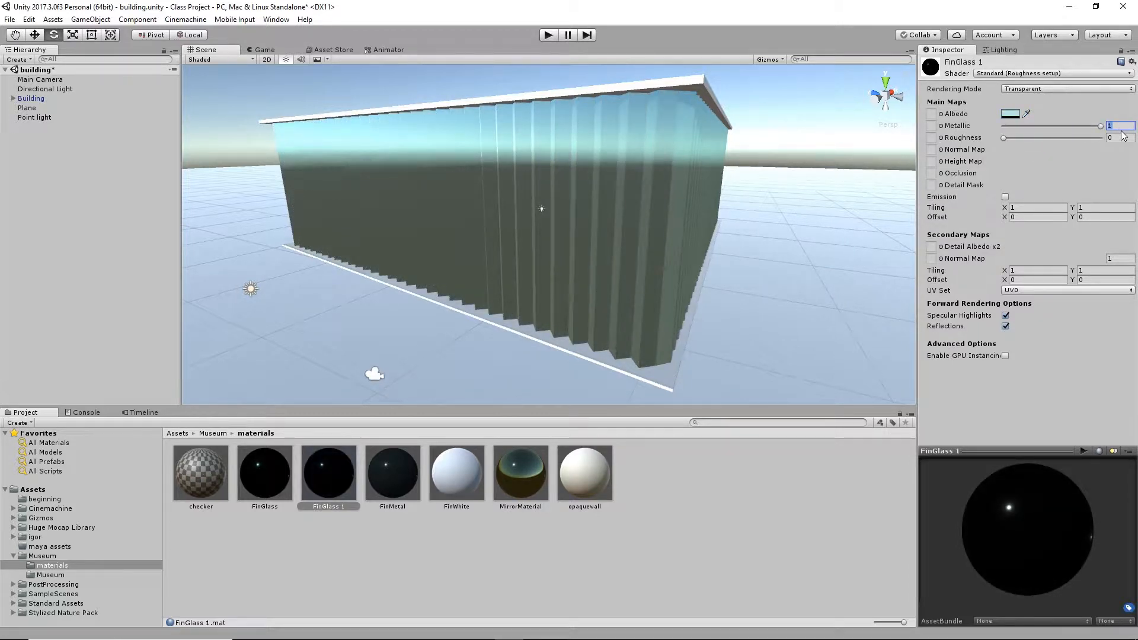
pyautogui.keyDown('alt'); pyautogui.moveTo(676, 195); pyautogui.dragTo(676, 162); pyautogui.keyUp('alt')
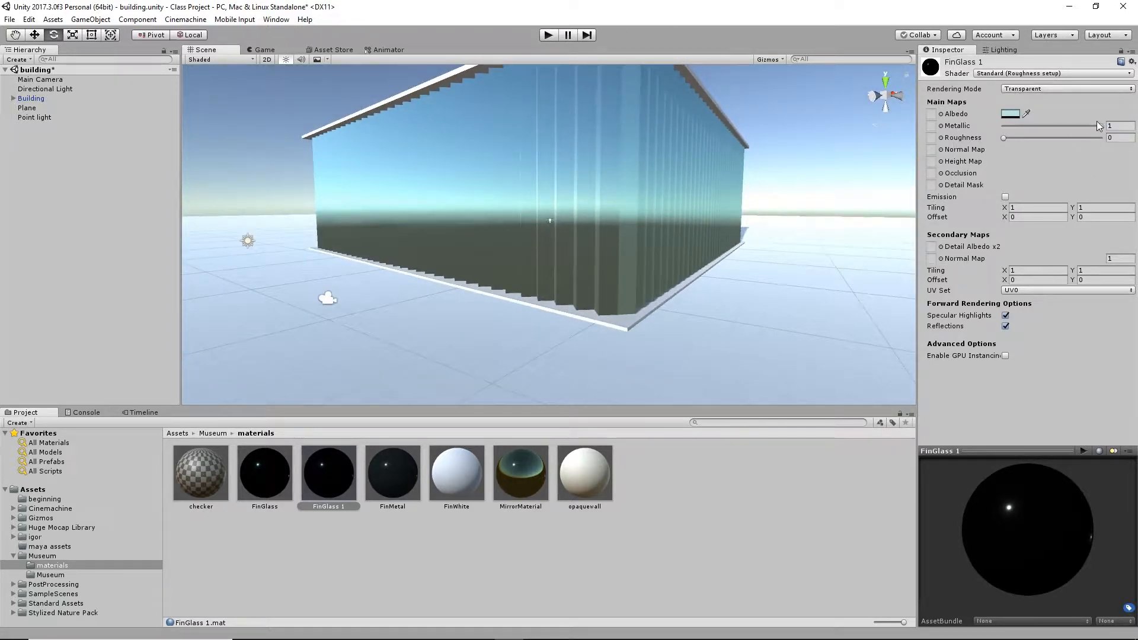
# Set the FinGlass 1 Metallic to 0 and check the fins' transparency at the corner and up close.
pyautogui.moveTo(1100, 125); pyautogui.dragTo(975, 127)
pyautogui.keyDown('alt'); pyautogui.moveTo(838, 183); pyautogui.dragTo(640, 226); pyautogui.keyUp('alt')
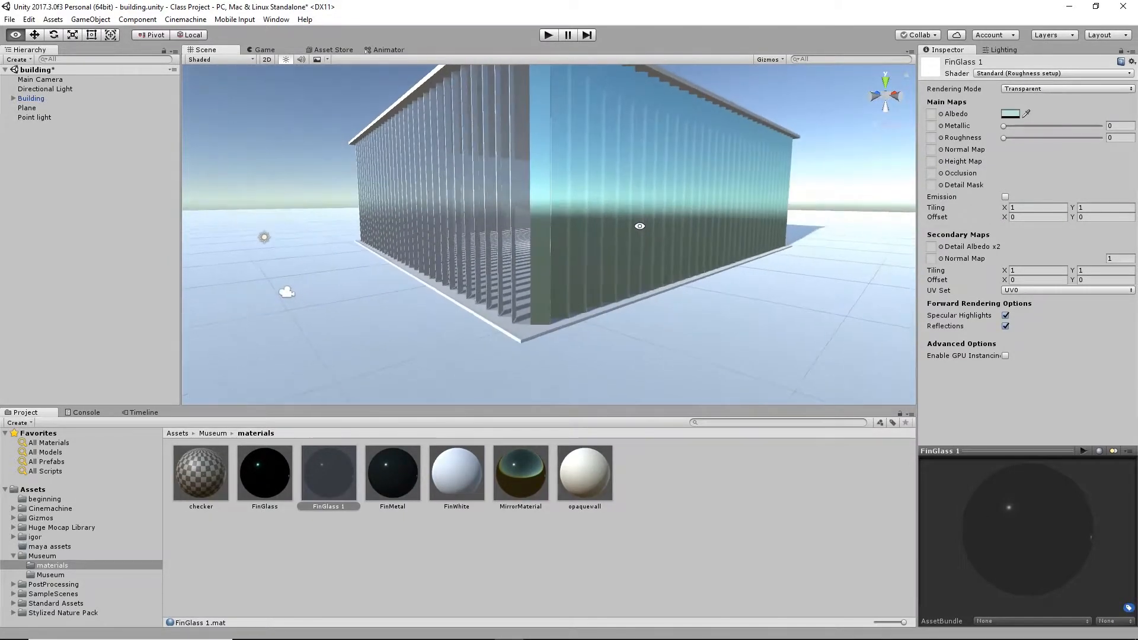
pyautogui.keyDown('alt'); pyautogui.moveTo(504, 178); pyautogui.dragTo(749, 269, button='right'); pyautogui.keyUp('alt')
pyautogui.keyDown('alt'); pyautogui.moveTo(686, 224); pyautogui.dragTo(841, 225); pyautogui.keyUp('alt')
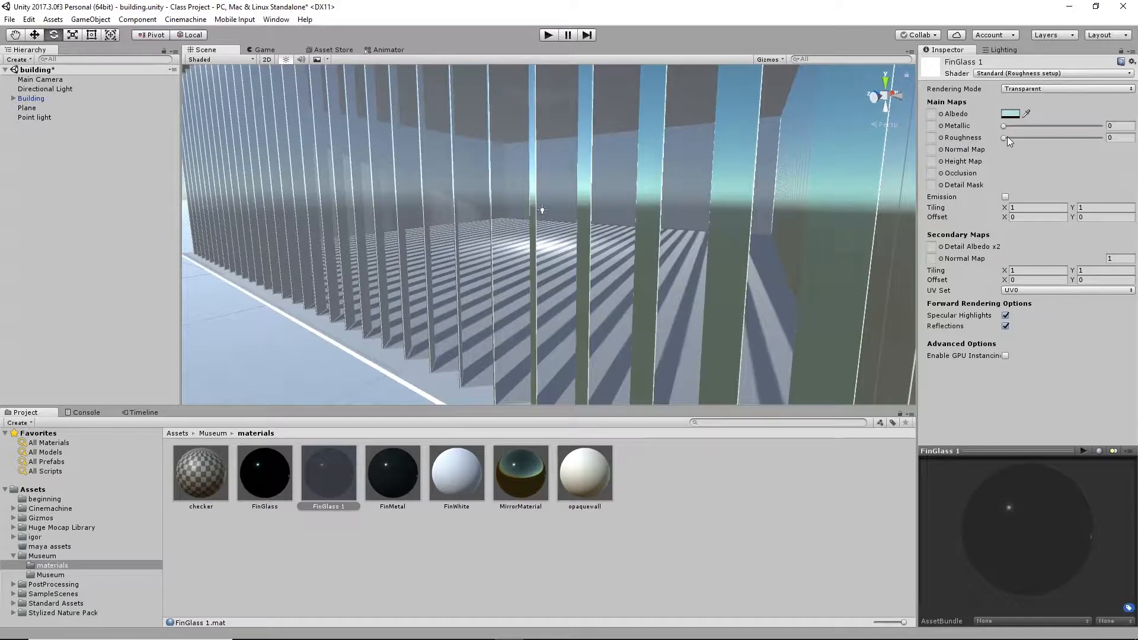
# Raise the FinGlass 1 Roughness to 0.049 and compare the fins' reflections on both glazed sides.
pyautogui.moveTo(1005, 137); pyautogui.dragTo(1008, 137)
pyautogui.moveTo(1007, 137)
pyautogui.mouseDown()
pyautogui.moveTo(1024, 139)
pyautogui.moveTo(1009, 141)
pyautogui.mouseUp()
pyautogui.press('alt')
pyautogui.keyDown('alt'); pyautogui.moveTo(677, 234); pyautogui.dragTo(516, 233, button='right'); pyautogui.keyUp('alt')
pyautogui.moveTo(563, 256)
pyautogui.keyDown('alt'); pyautogui.mouseDown()
pyautogui.moveTo(516, 255)
pyautogui.moveTo(584, 253)
pyautogui.mouseUp(); pyautogui.keyUp('alt')
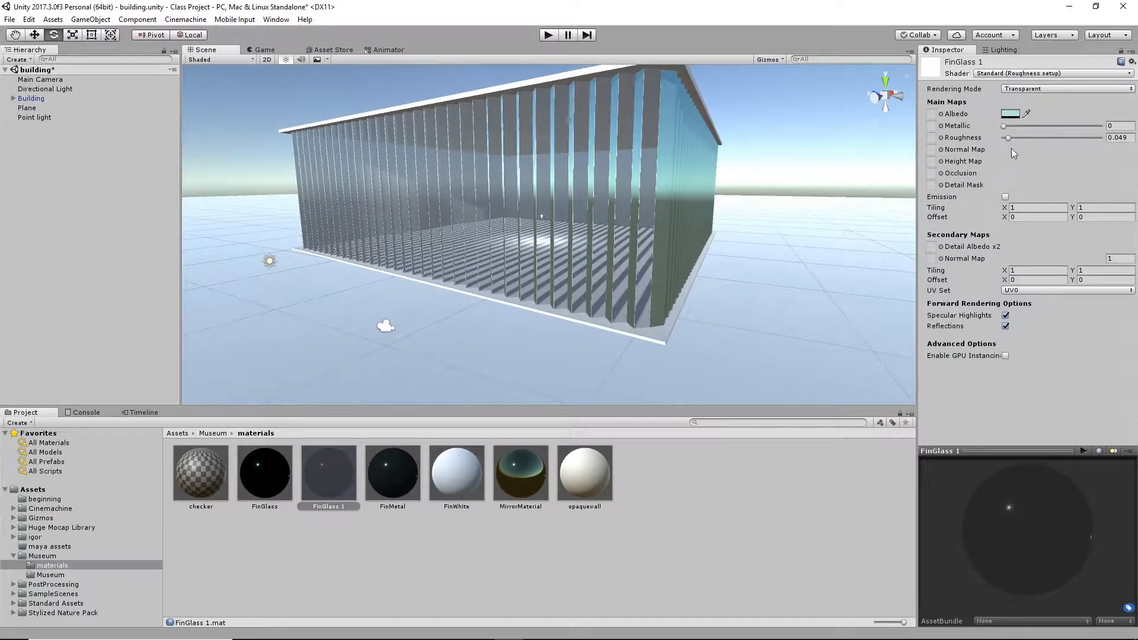
pyautogui.keyDown('alt'); pyautogui.moveTo(782, 299); pyautogui.dragTo(713, 297); pyautogui.keyUp('alt')
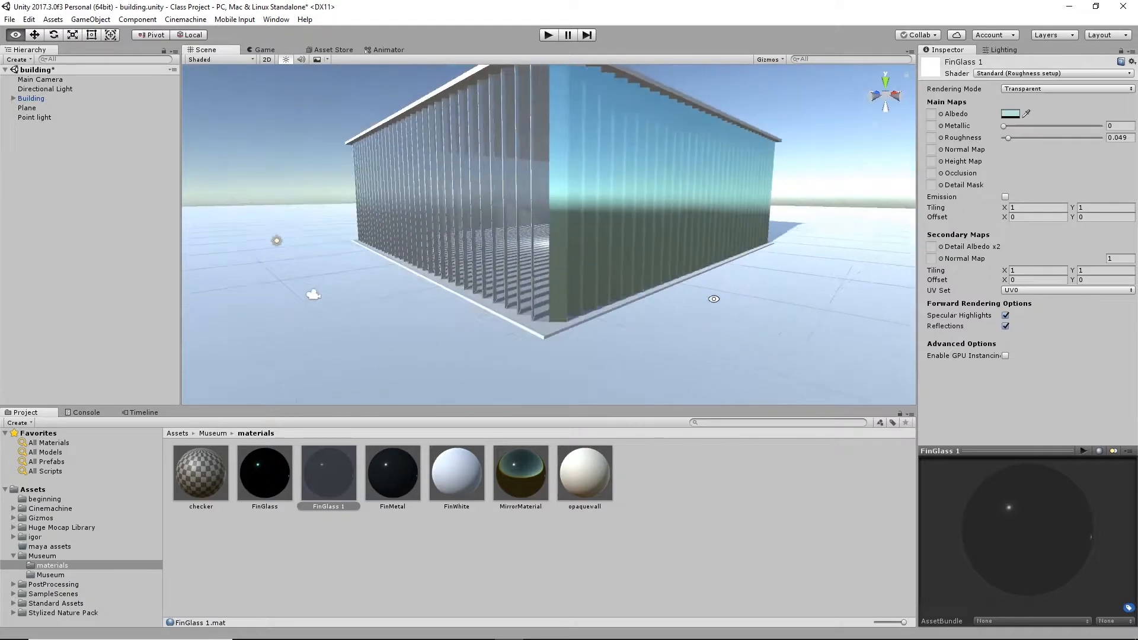
# Try a higher FinGlass 1 Roughness, then set it to 0.037.
pyautogui.moveTo(1009, 139); pyautogui.dragTo(1034, 138)
pyautogui.press('alt')
pyautogui.moveTo(726, 224)
pyautogui.keyDown('alt'); pyautogui.mouseDown()
pyautogui.moveTo(664, 226)
pyautogui.moveTo(747, 223)
pyautogui.mouseUp(); pyautogui.keyUp('alt')
pyautogui.moveTo(1035, 140); pyautogui.dragTo(1008, 141)
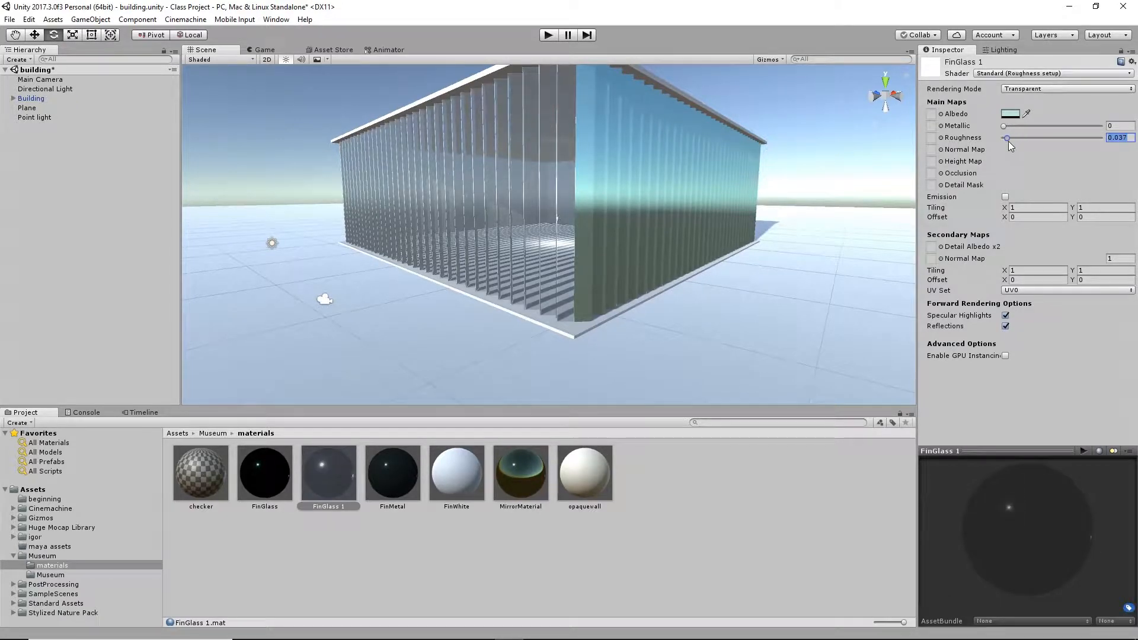
# Examine the glass fins' reflections and transparency from around the building, including a low angle and the solid wall side.
pyautogui.press('alt')
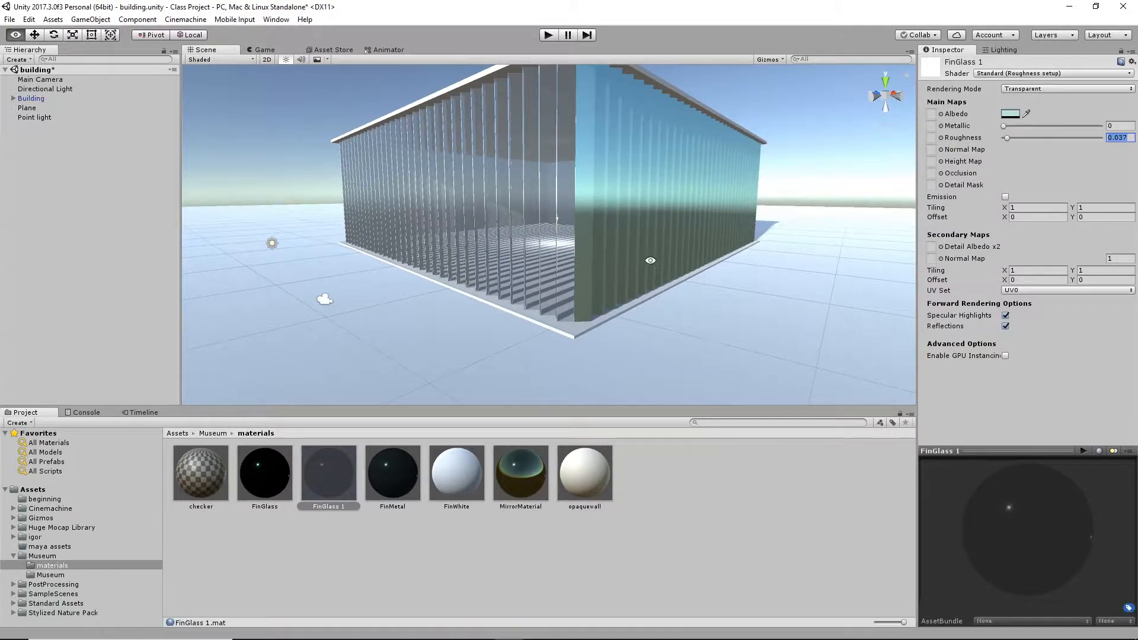
pyautogui.keyDown('alt'); pyautogui.moveTo(672, 275); pyautogui.dragTo(605, 277); pyautogui.keyUp('alt')
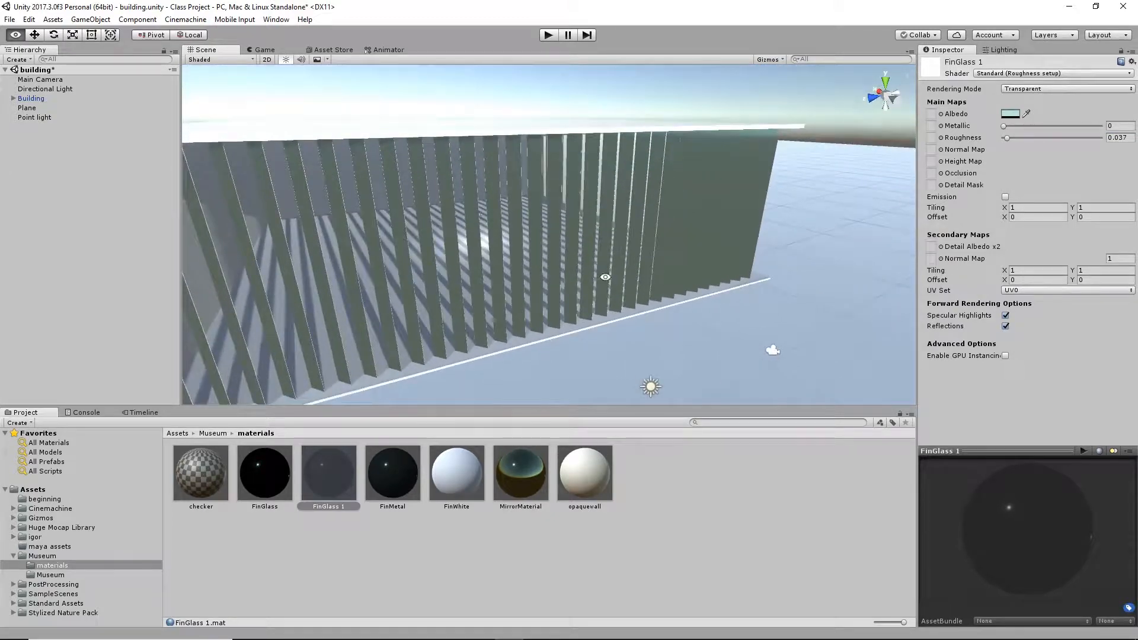
pyautogui.keyDown('alt'); pyautogui.moveTo(524, 299); pyautogui.dragTo(697, 243); pyautogui.keyUp('alt')
pyautogui.scroll(-10, 614, 282)
pyautogui.moveTo(697, 243); pyautogui.dragTo(677, 190, button='middle')
pyautogui.keyDown('alt'); pyautogui.moveTo(736, 218); pyautogui.dragTo(761, 233); pyautogui.keyUp('alt')
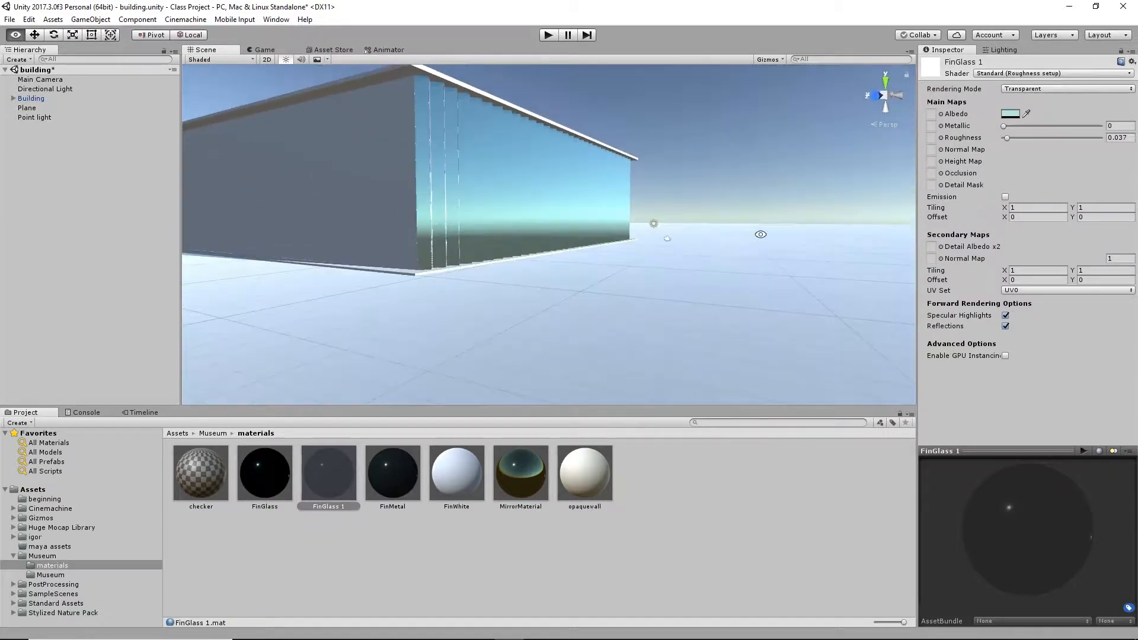
pyautogui.moveTo(773, 211); pyautogui.dragTo(747, 166, button='middle')
pyautogui.keyDown('alt'); pyautogui.moveTo(747, 165); pyautogui.dragTo(699, 150); pyautogui.keyUp('alt')
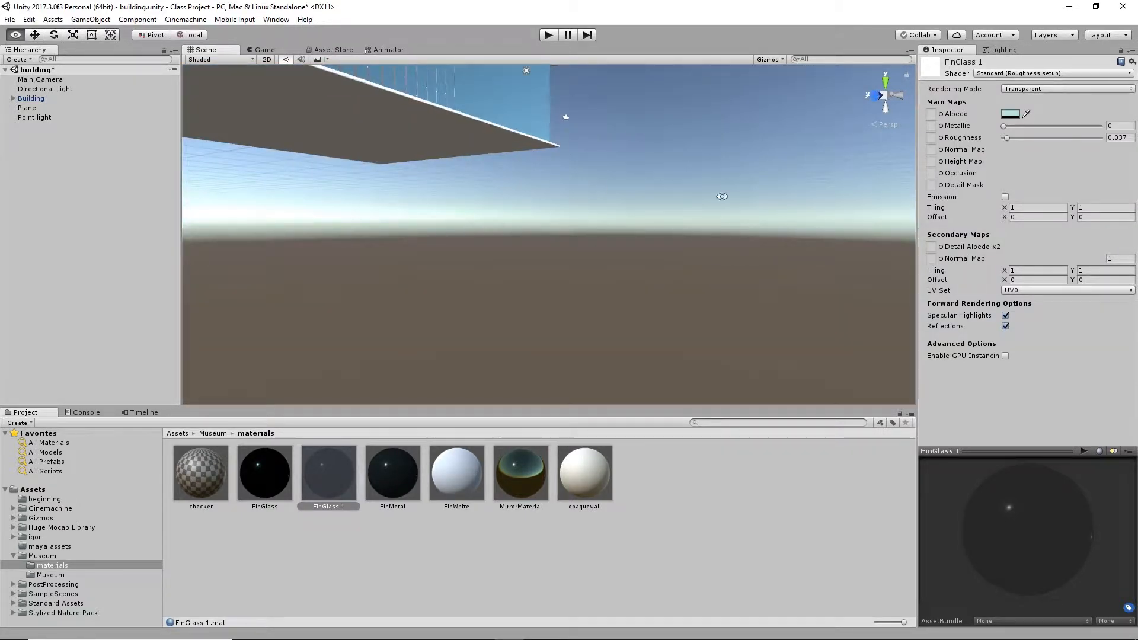
pyautogui.keyDown('alt'); pyautogui.moveTo(722, 196); pyautogui.dragTo(610, 249); pyautogui.keyUp('alt')
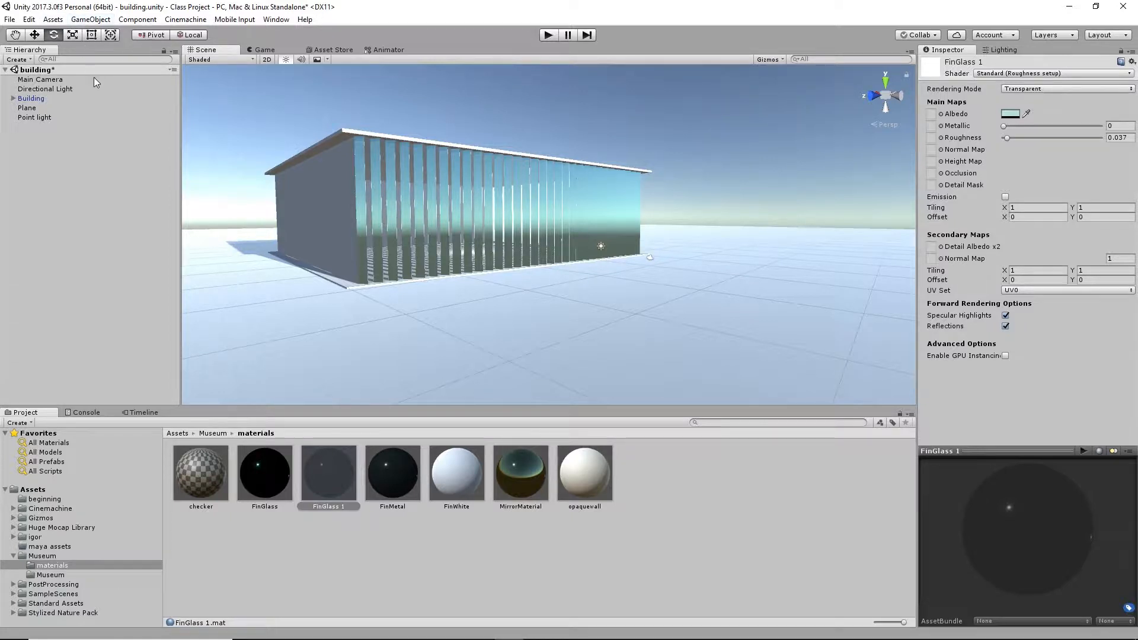
# Add a cube to the scene and move it out in front of the fin facade, to about X -13.59.
pyautogui.click(99, 23)
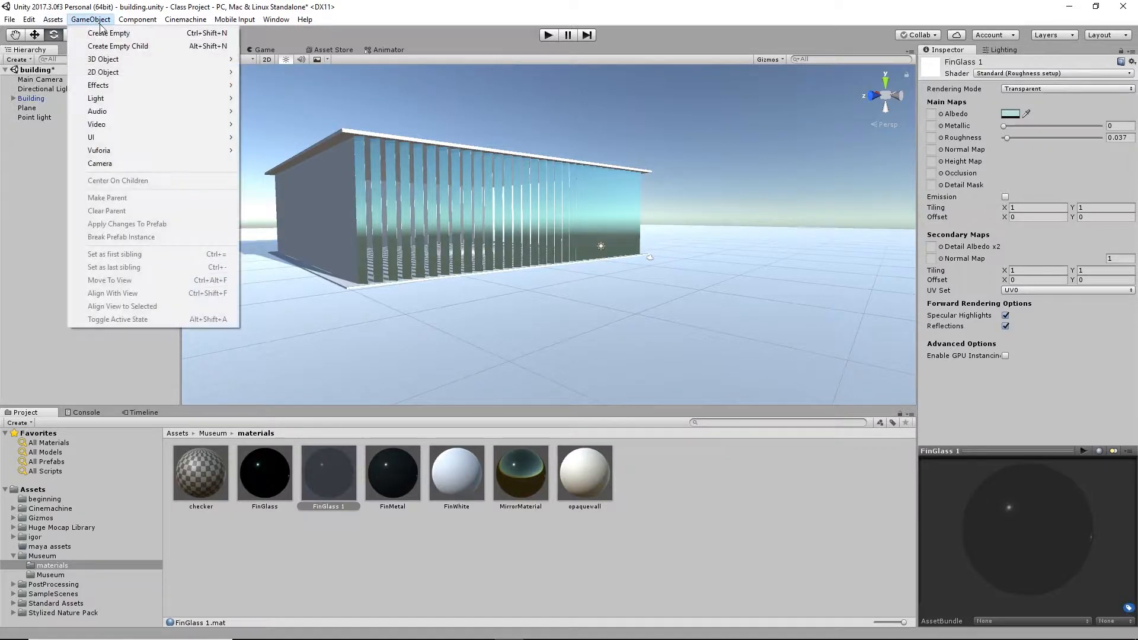
pyautogui.moveTo(218, 59)
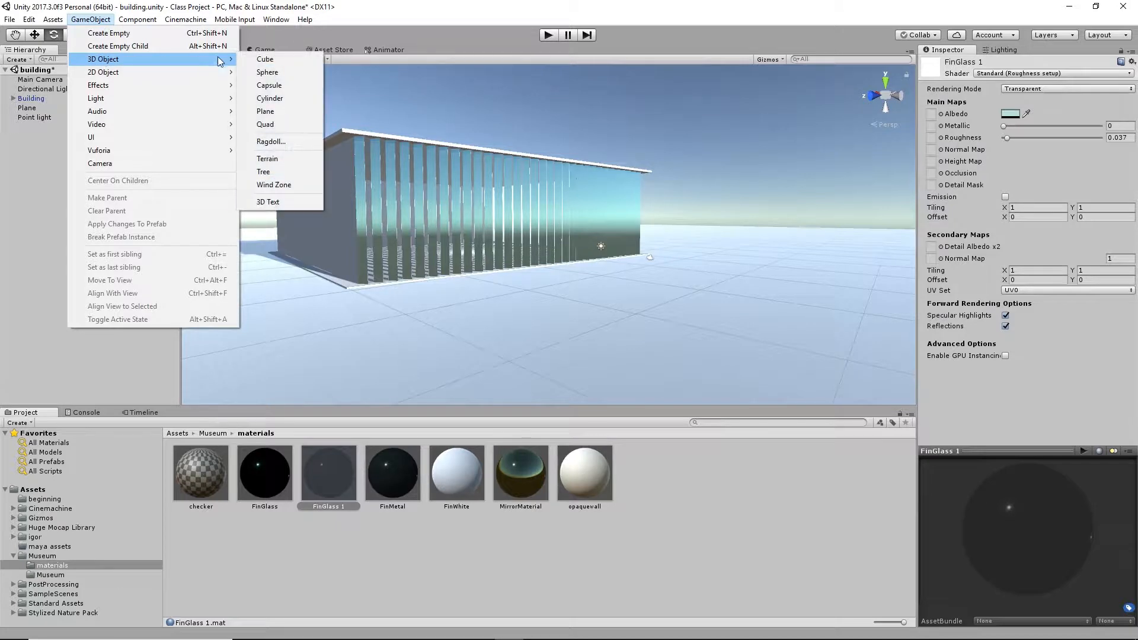
pyautogui.click(279, 65)
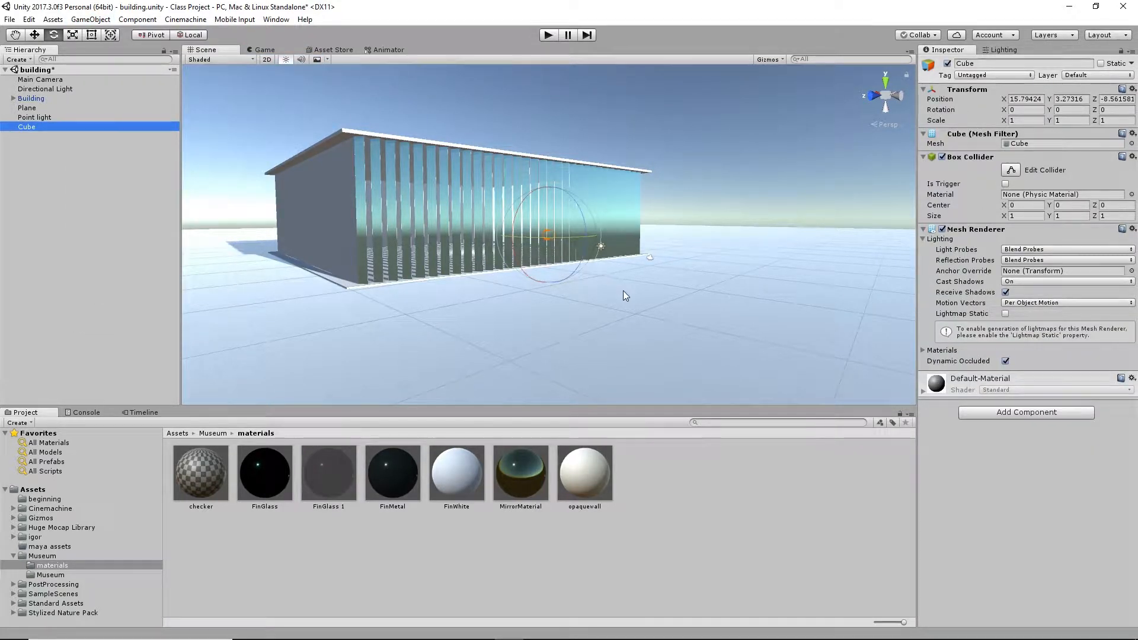
pyautogui.press('w')
pyautogui.keyDown('alt'); pyautogui.moveTo(533, 273); pyautogui.dragTo(813, 280); pyautogui.keyUp('alt')
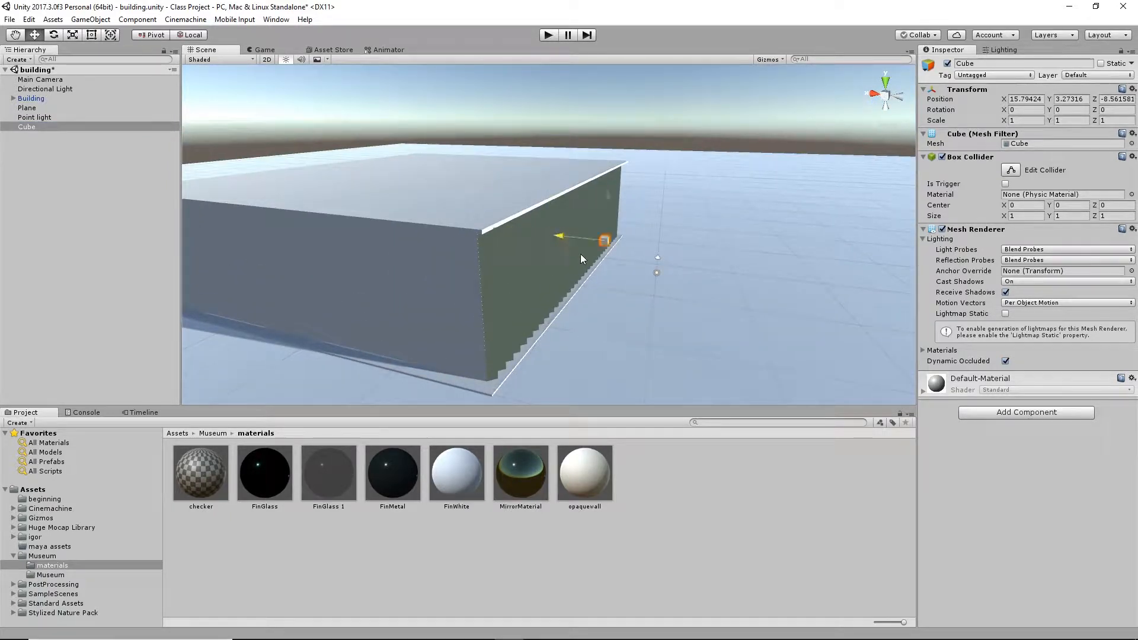
pyautogui.moveTo(581, 254); pyautogui.dragTo(695, 274)
# Scale the cube to about 9.45 × 21.21 × 9.45 and move it farther from the building, to about X -22.97, Y 9.57.
pyautogui.press('r')
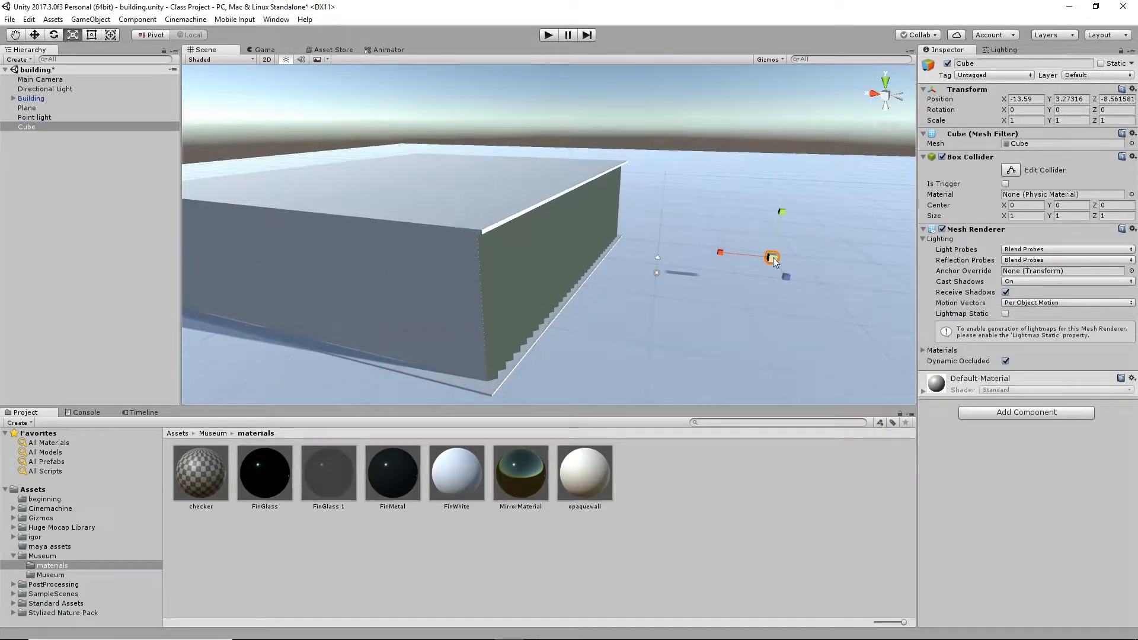
pyautogui.moveTo(774, 258); pyautogui.dragTo(797, 155)
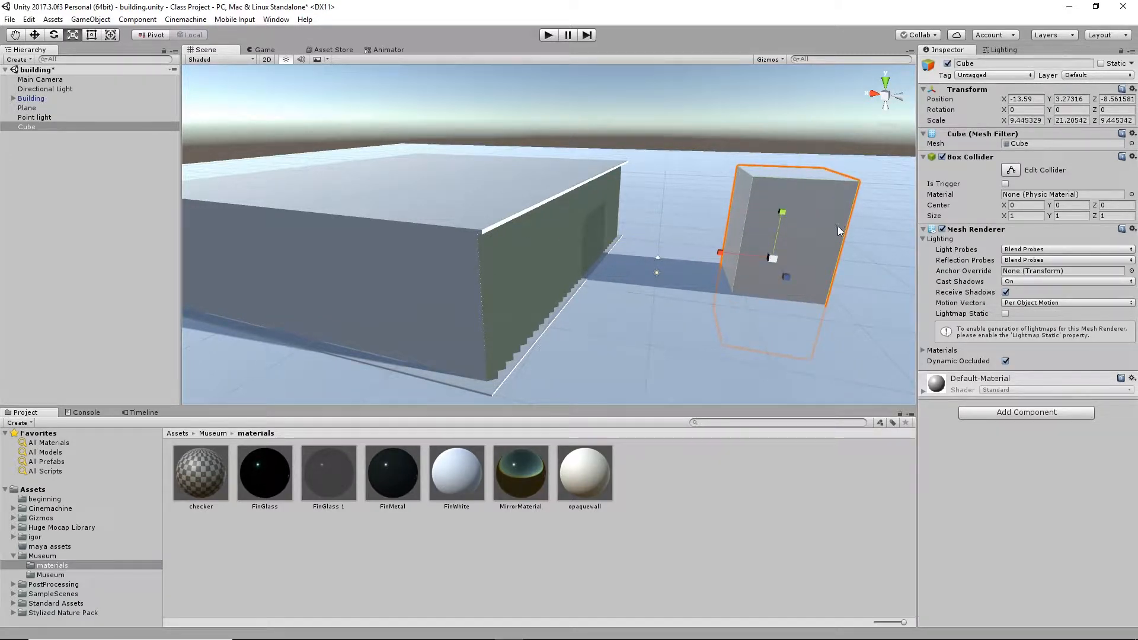
pyautogui.press('w')
pyautogui.moveTo(725, 255); pyautogui.dragTo(898, 173)
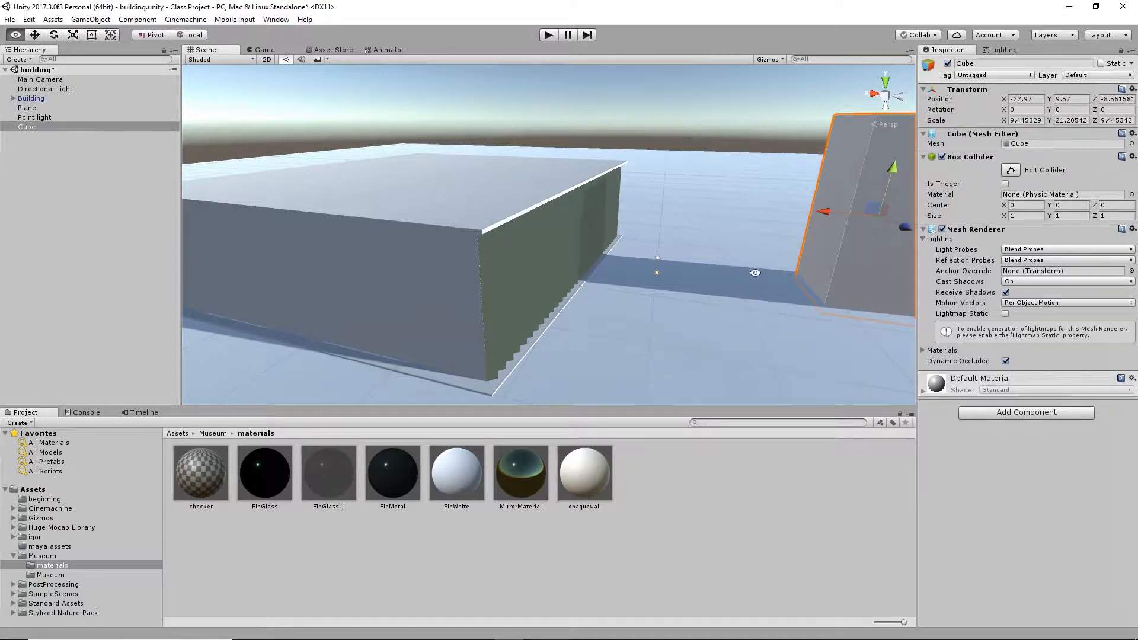
# Shift the tall block to about Y 9.98, Z -3.54 and widen it to a Z scale of about 20.97.
pyautogui.keyDown('alt'); pyautogui.moveTo(678, 380); pyautogui.dragTo(485, 210); pyautogui.keyUp('alt')
pyautogui.keyDown('alt'); pyautogui.moveTo(661, 224); pyautogui.dragTo(380, 224, button='right'); pyautogui.keyUp('alt')
pyautogui.keyDown('alt'); pyautogui.moveTo(379, 224); pyautogui.dragTo(554, 191); pyautogui.keyUp('alt')
pyautogui.keyDown('alt'); pyautogui.moveTo(555, 192); pyautogui.dragTo(768, 259, button='right'); pyautogui.keyUp('alt')
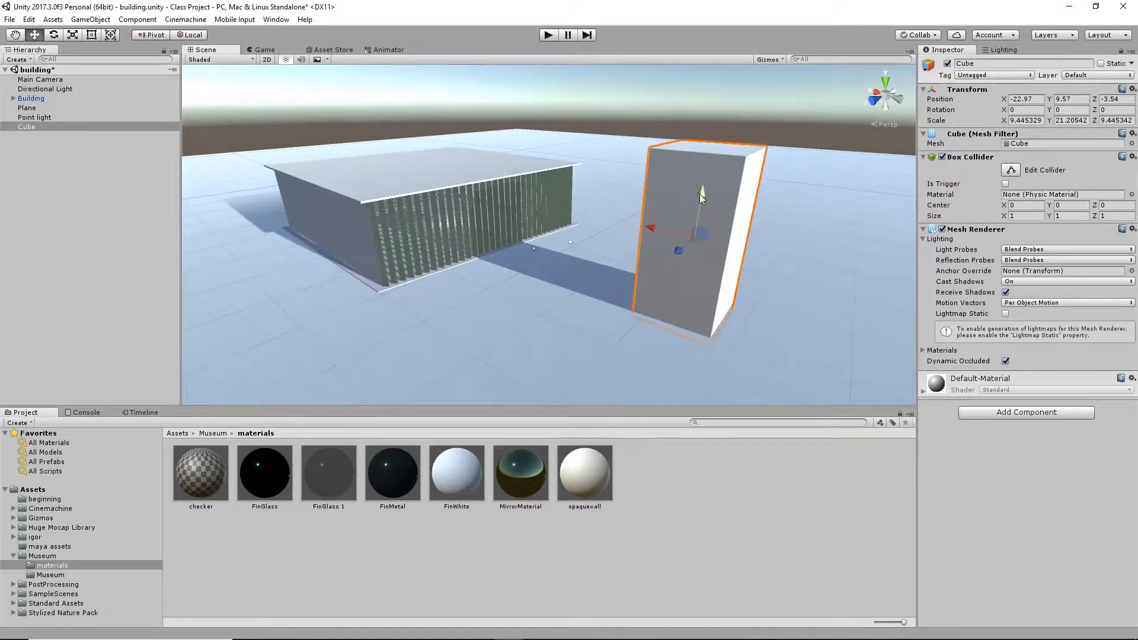
pyautogui.moveTo(700, 194); pyautogui.dragTo(728, 208)
pyautogui.press('r')
pyautogui.keyDown('alt'); pyautogui.moveTo(768, 245); pyautogui.dragTo(708, 255); pyautogui.keyUp('alt')
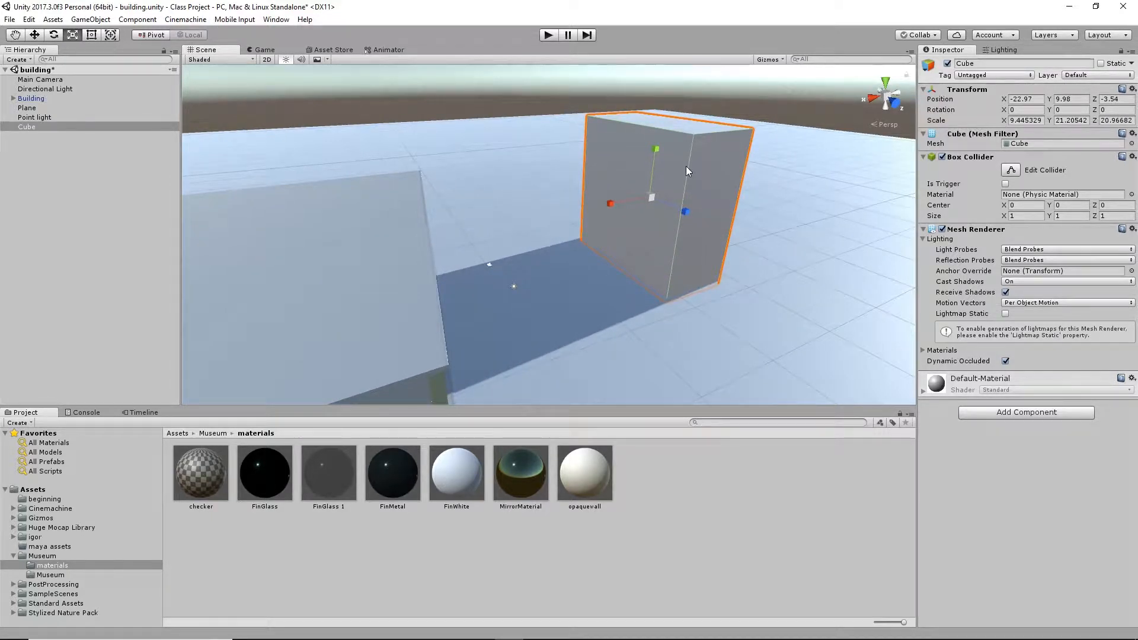
# Apply the checker material to the tall block and view it from beside the building.
pyautogui.press('alt')
pyautogui.moveTo(208, 461); pyautogui.dragTo(652, 241)
pyautogui.press('alt')
pyautogui.keyDown('alt'); pyautogui.moveTo(698, 323); pyautogui.dragTo(539, 268); pyautogui.keyUp('alt')
pyautogui.keyDown('alt'); pyautogui.moveTo(713, 314); pyautogui.dragTo(734, 324); pyautogui.keyUp('alt')
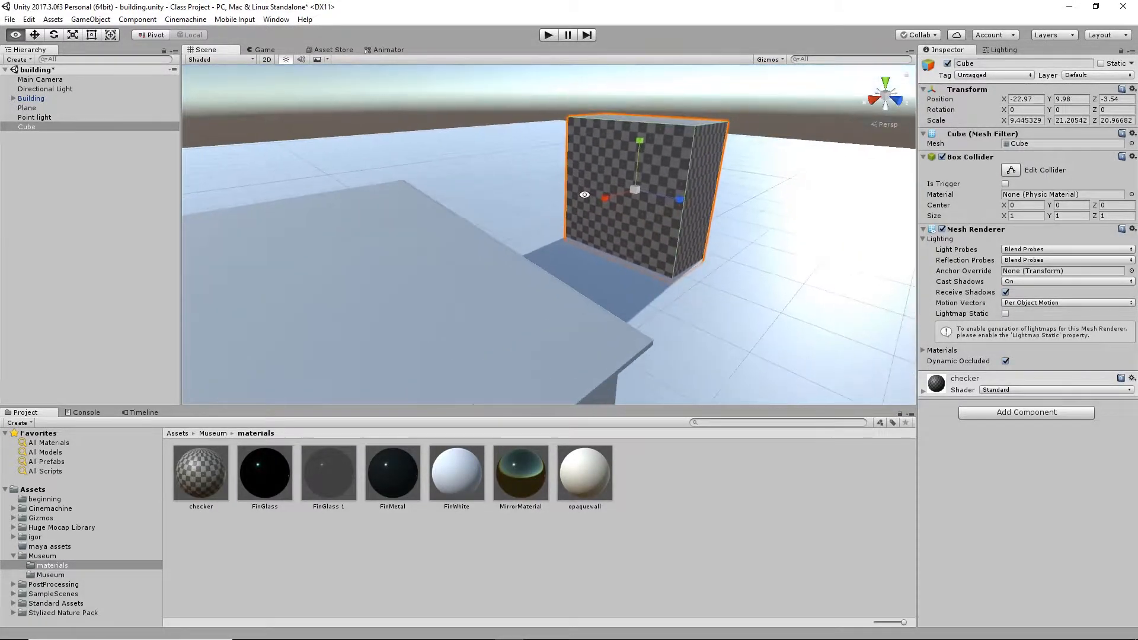
# Duplicate the checkered block and move the copy along Z to about 27.41.
pyautogui.press('r')
pyautogui.hotkey('ctrl', 'd')
pyautogui.press('w')
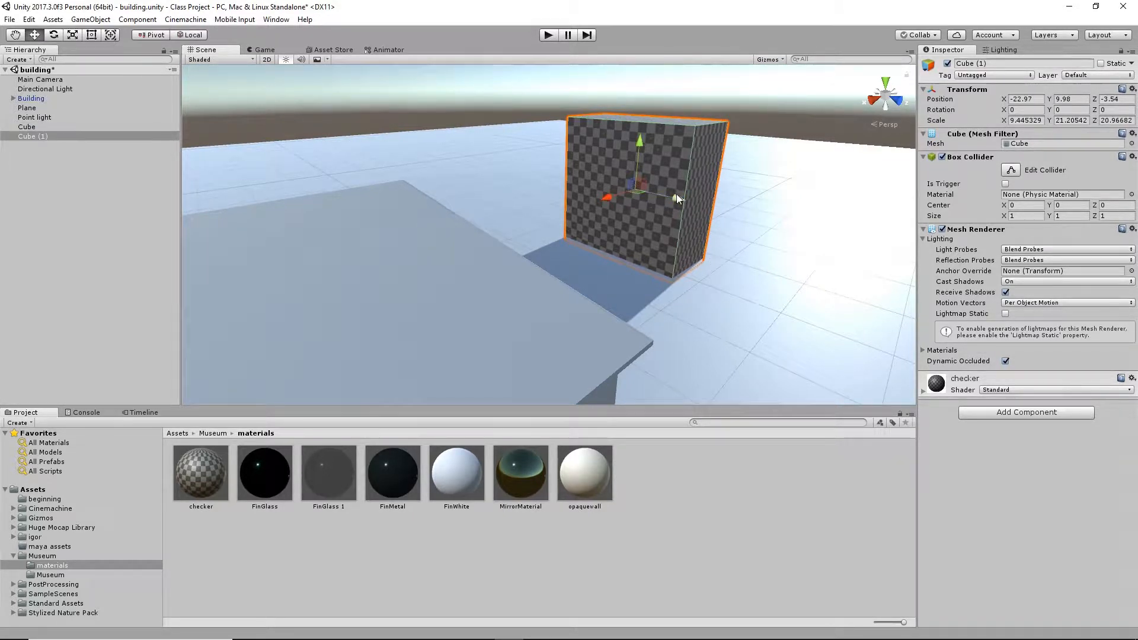
pyautogui.moveTo(677, 194); pyautogui.dragTo(831, 273)
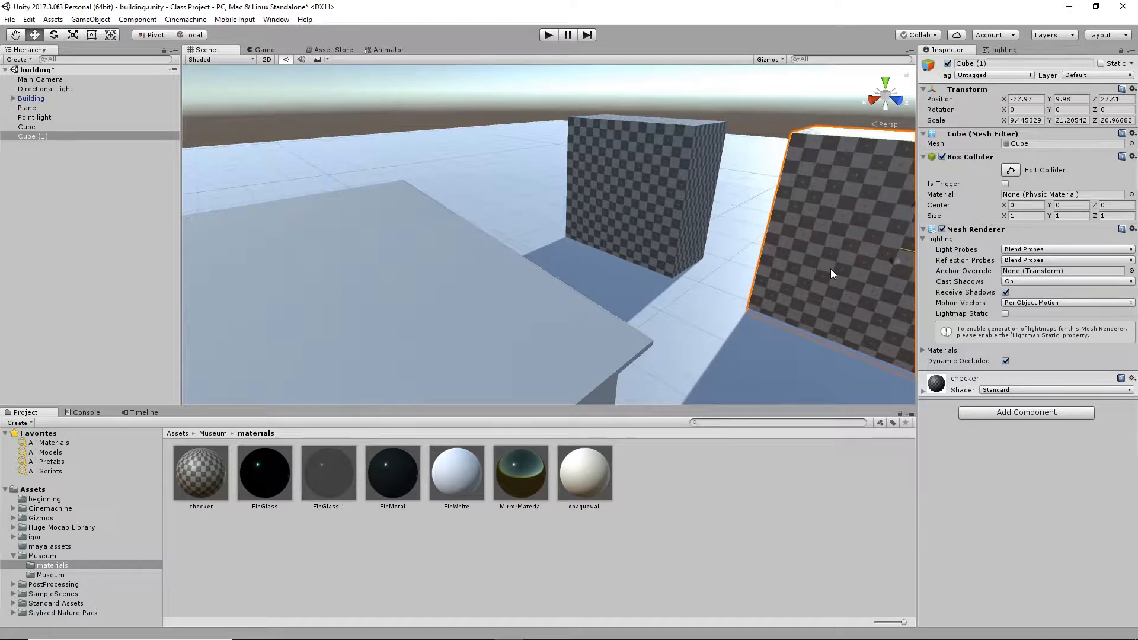
pyautogui.keyDown('alt'); pyautogui.moveTo(830, 269); pyautogui.dragTo(676, 249, button='right'); pyautogui.keyUp('alt')
pyautogui.keyDown('alt'); pyautogui.moveTo(676, 249); pyautogui.dragTo(670, 304); pyautogui.keyUp('alt')
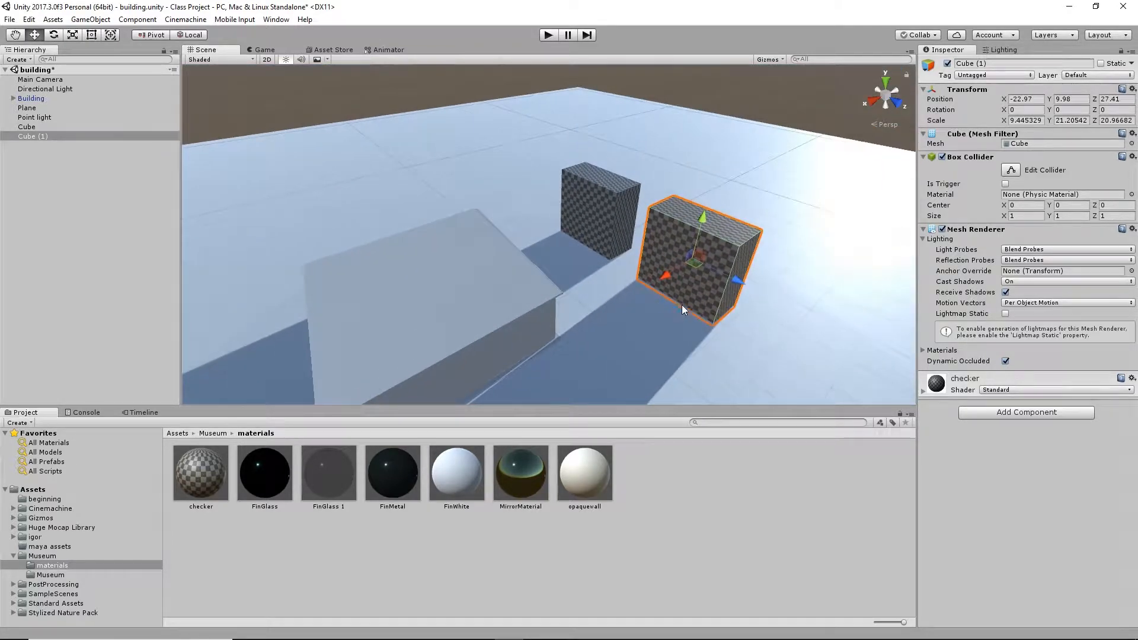
# Duplicate the second checkered block and place the copy beyond the building's other side, at about X 29.9, Z -61.2.
pyautogui.hotkey('ctrl', 'd')
pyautogui.moveTo(750, 285); pyautogui.dragTo(546, 205)
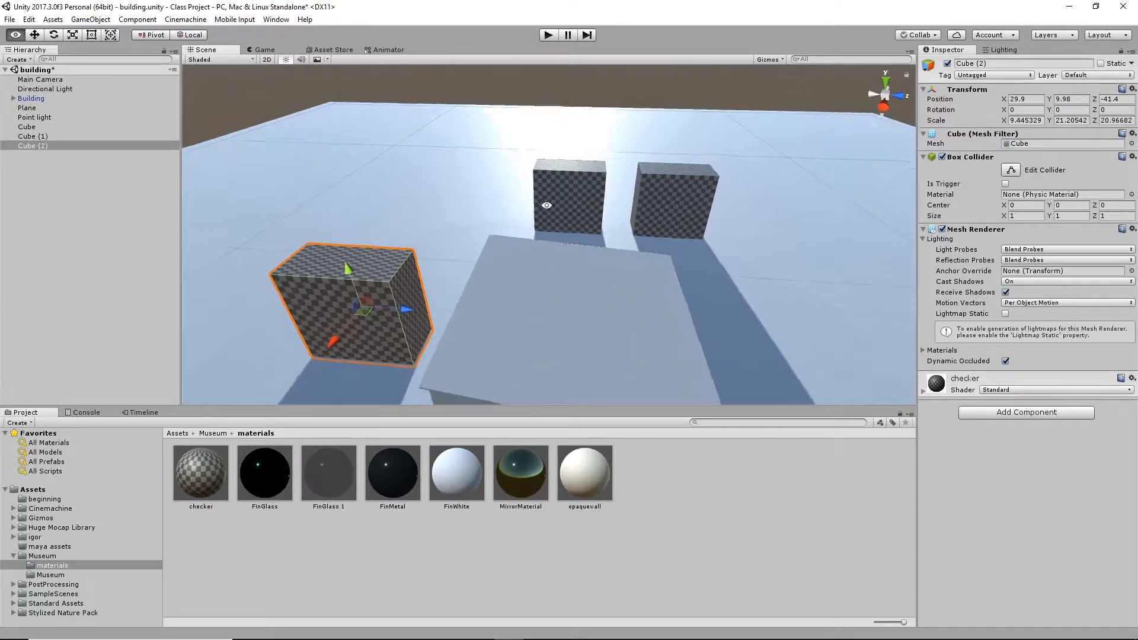
pyautogui.moveTo(407, 309); pyautogui.dragTo(284, 303)
pyautogui.moveTo(354, 232); pyautogui.dragTo(565, 191, button='middle')
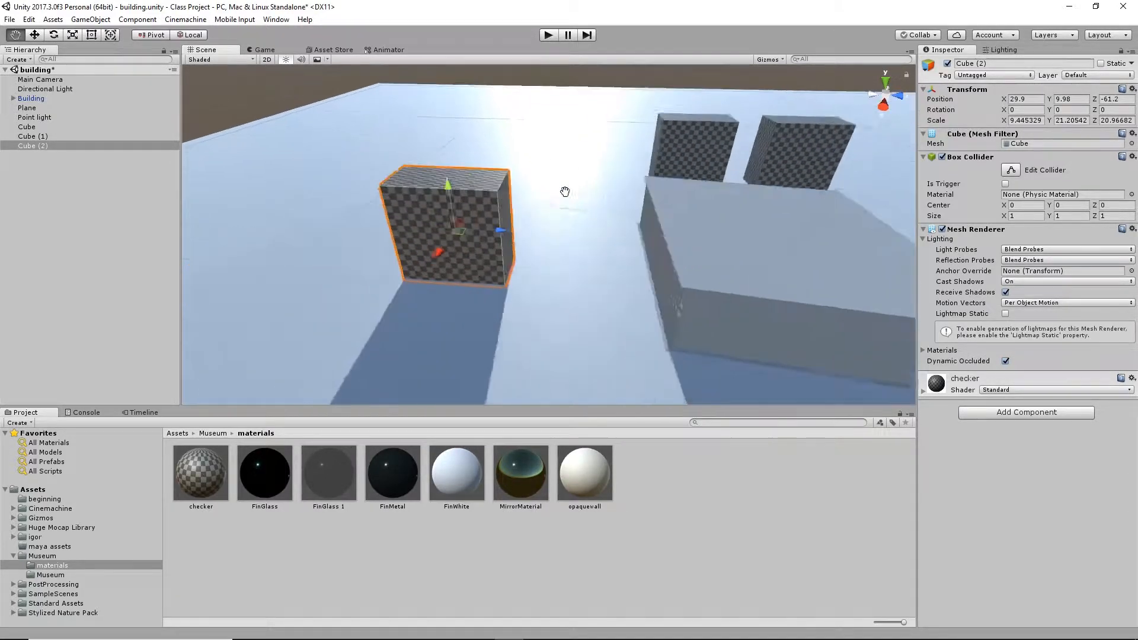
pyautogui.keyDown('alt'); pyautogui.moveTo(565, 192); pyautogui.dragTo(769, 307); pyautogui.keyUp('alt')
# Stretch the third checkered block to an X scale of about 37.66 and lower it to about Y -0.2.
pyautogui.press('r')
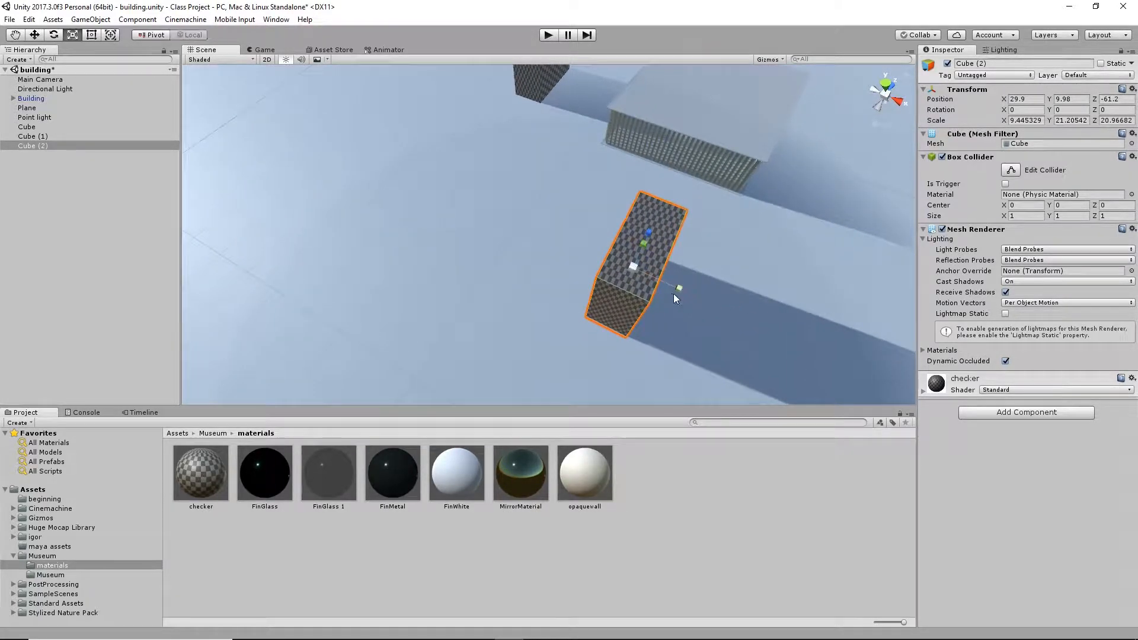
pyautogui.moveTo(681, 288); pyautogui.dragTo(797, 328)
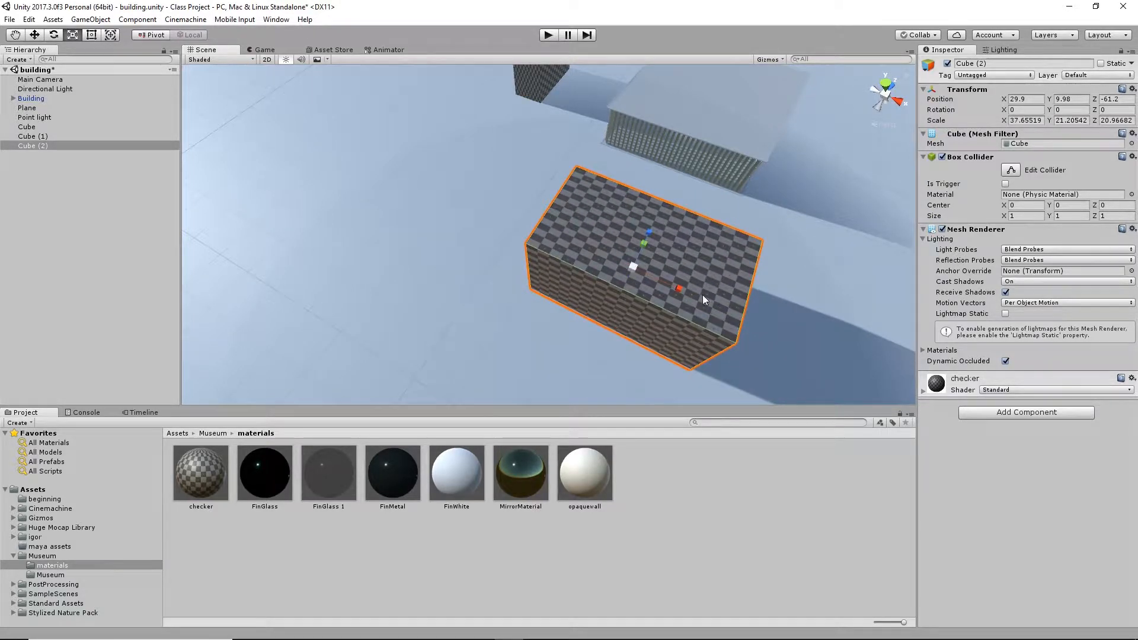
pyautogui.press('w')
pyautogui.keyDown('alt'); pyautogui.moveTo(643, 238); pyautogui.dragTo(1078, 155); pyautogui.keyUp('alt')
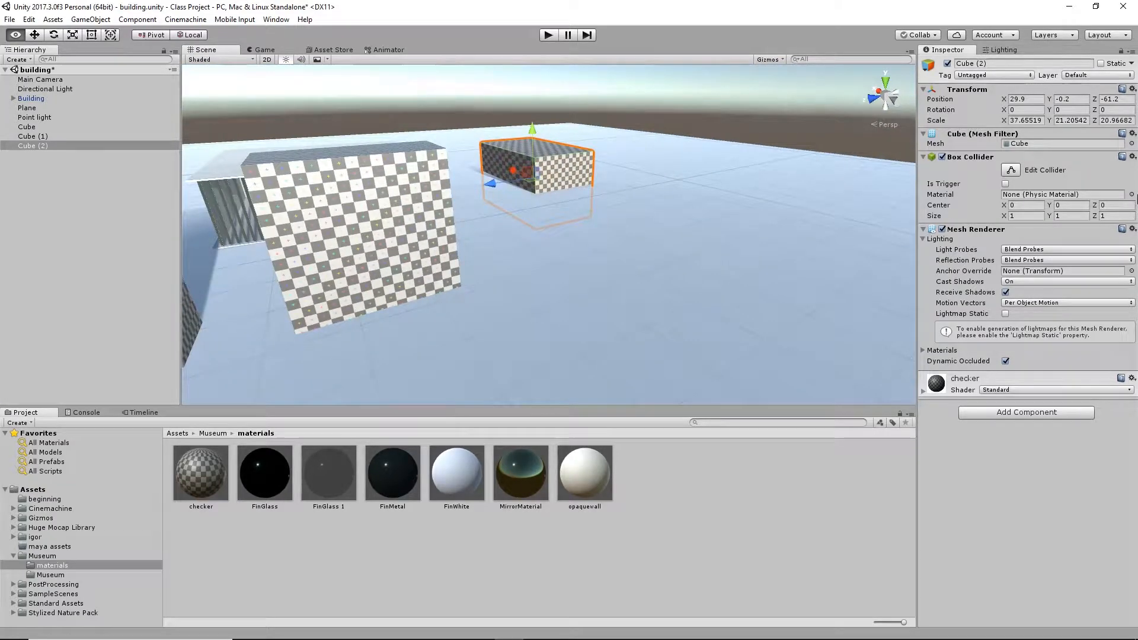
# Examine the reflections on the museum's fin facade from close by, with the far checkered block in view.
pyautogui.moveTo(415, 238); pyautogui.dragTo(616, 232, button='middle')
pyautogui.keyDown('alt'); pyautogui.moveTo(616, 231); pyautogui.dragTo(617, 196); pyautogui.keyUp('alt')
pyautogui.moveTo(617, 196); pyautogui.dragTo(628, 254, button='middle')
pyautogui.keyDown('alt'); pyautogui.moveTo(628, 254); pyautogui.dragTo(750, 334, button='right'); pyautogui.keyUp('alt')
pyautogui.keyDown('alt'); pyautogui.moveTo(749, 333); pyautogui.dragTo(763, 251); pyautogui.keyUp('alt')
pyautogui.moveTo(762, 251)
pyautogui.mouseDown(button='middle')
pyautogui.moveTo(765, 207)
pyautogui.moveTo(745, 257)
pyautogui.mouseUp(button='middle')
pyautogui.moveTo(745, 258)
pyautogui.keyDown('alt'); pyautogui.mouseDown()
pyautogui.moveTo(729, 251)
pyautogui.moveTo(753, 251)
pyautogui.moveTo(737, 251)
pyautogui.mouseUp(); pyautogui.keyUp('alt')
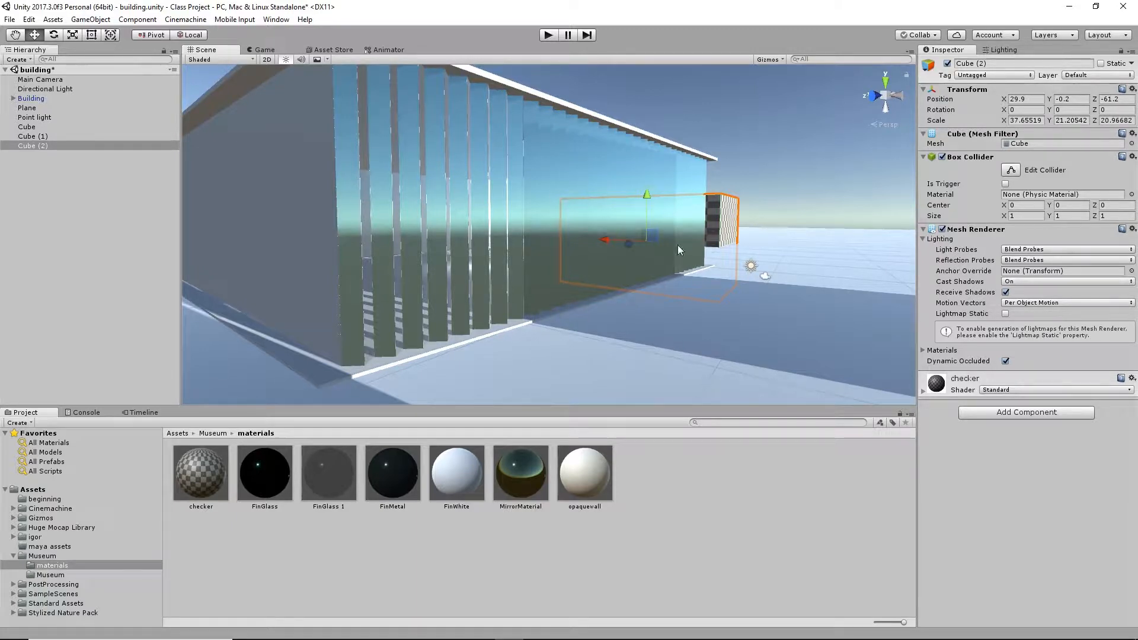
pyautogui.keyDown('alt'); pyautogui.moveTo(677, 286); pyautogui.dragTo(649, 289); pyautogui.keyUp('alt')
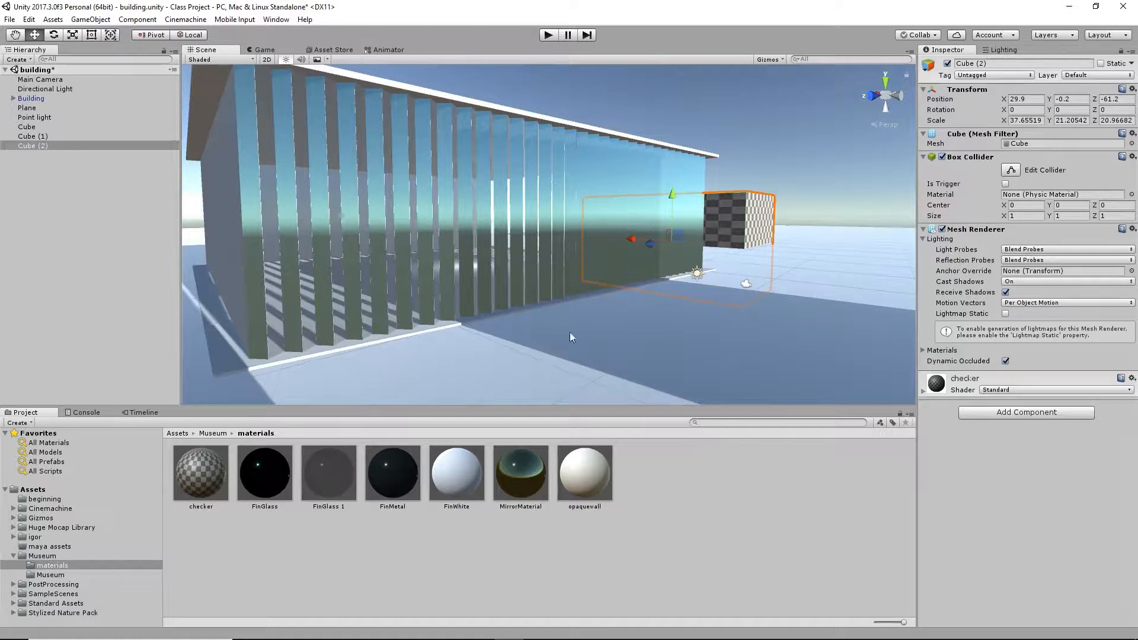
# Add a reflection probe and move it to about X -3.2, Z 1.96, between the building and the checkered blocks.
pyautogui.click(82, 21)
pyautogui.moveTo(123, 99)
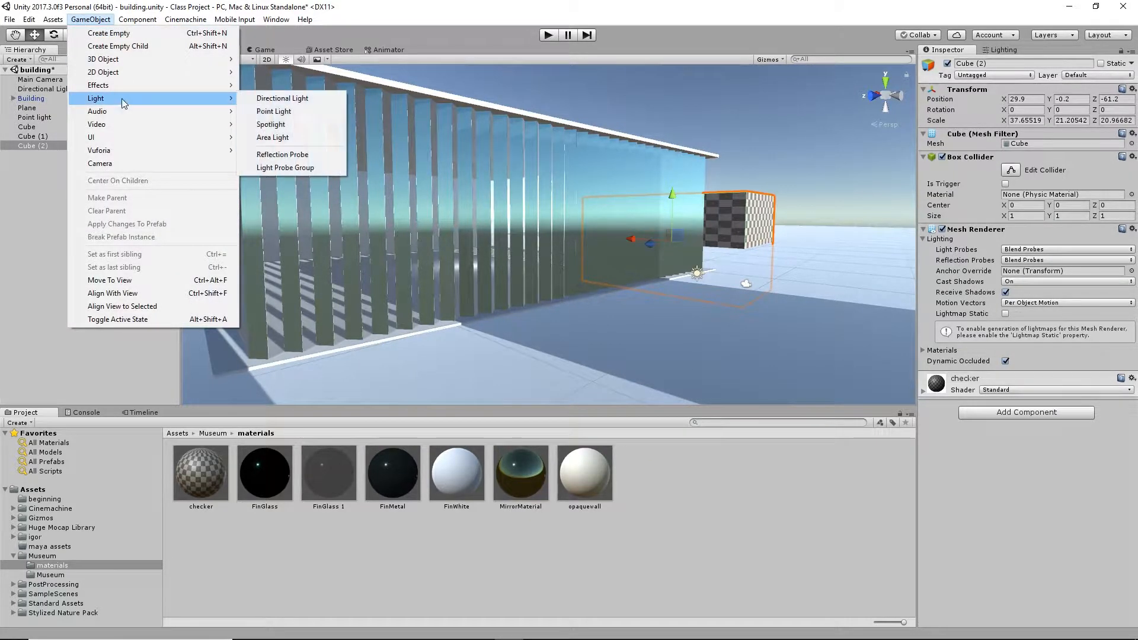
pyautogui.click(298, 157)
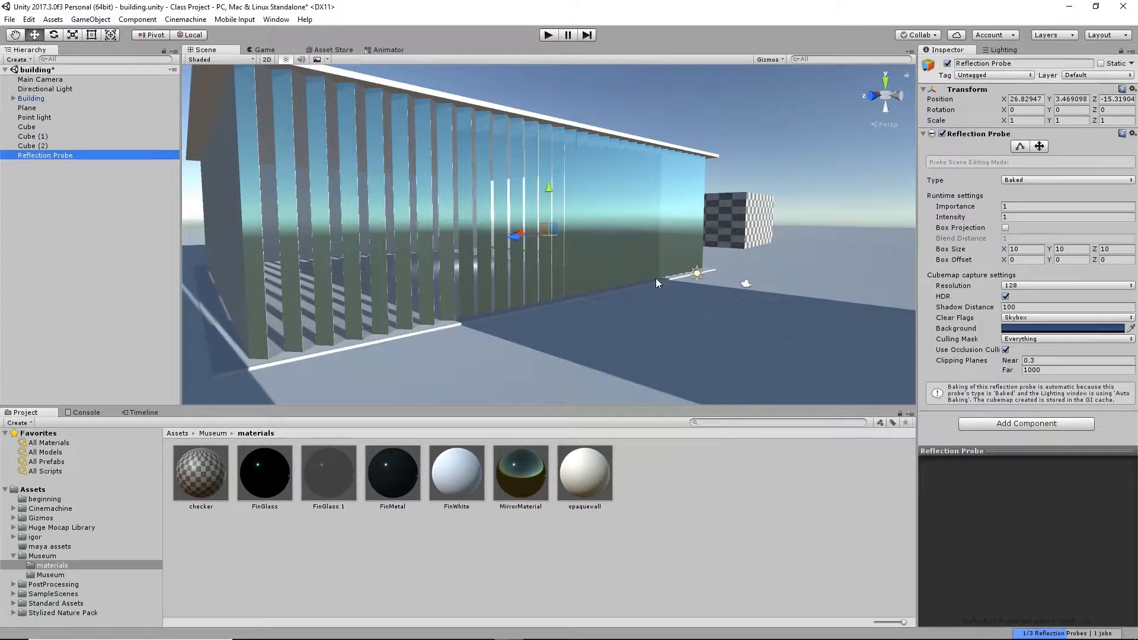
pyautogui.keyDown('alt'); pyautogui.moveTo(656, 279); pyautogui.dragTo(643, 343); pyautogui.keyUp('alt')
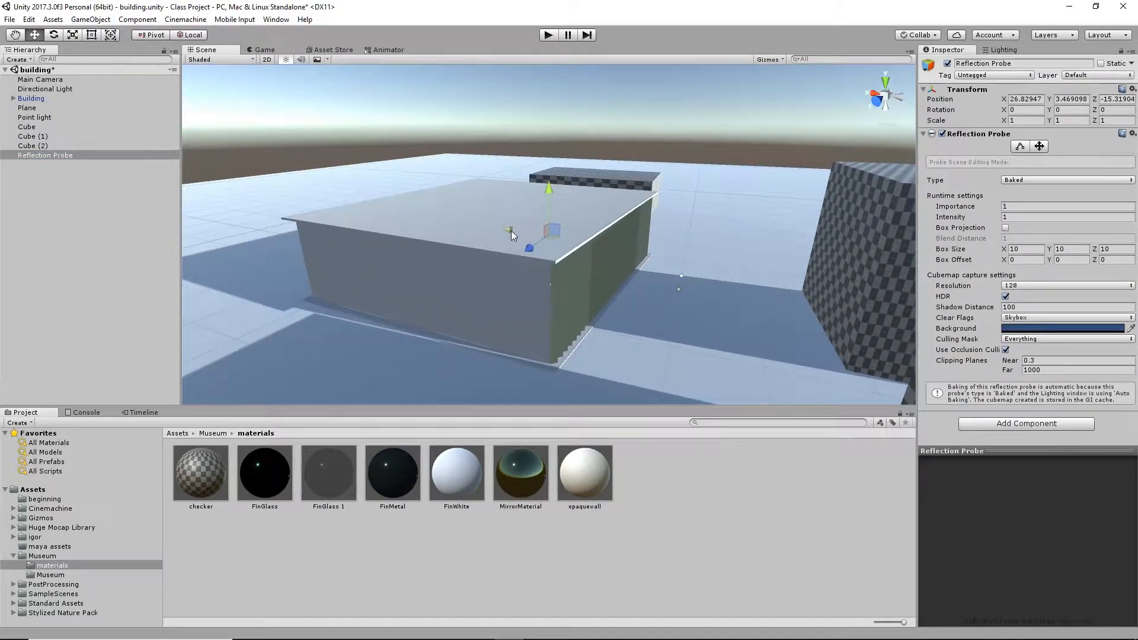
pyautogui.moveTo(511, 230); pyautogui.dragTo(635, 299)
pyautogui.keyDown('alt'); pyautogui.moveTo(706, 303); pyautogui.dragTo(667, 304); pyautogui.keyUp('alt')
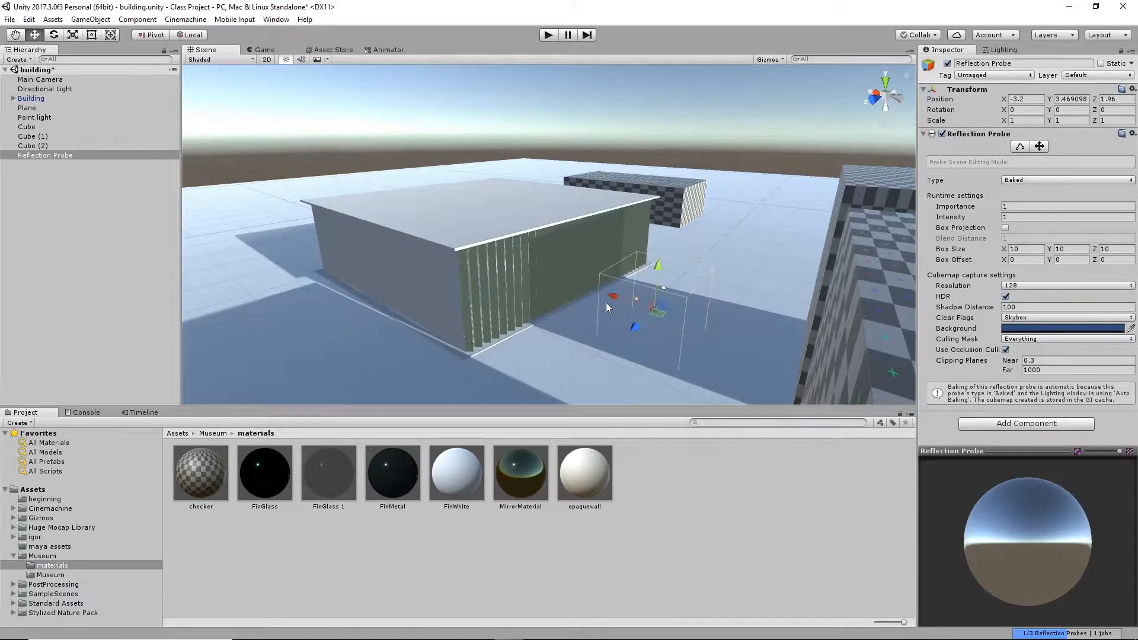
# Shift the reflection probe along X to about -1.3, checking its placement in front of the fin facade.
pyautogui.keyDown('alt'); pyautogui.moveTo(668, 304); pyautogui.dragTo(717, 339, button='right'); pyautogui.keyUp('alt')
pyautogui.moveTo(717, 339); pyautogui.dragTo(546, 223, button='middle')
pyautogui.keyDown('alt'); pyautogui.moveTo(546, 223); pyautogui.dragTo(648, 315, button='right'); pyautogui.keyUp('alt')
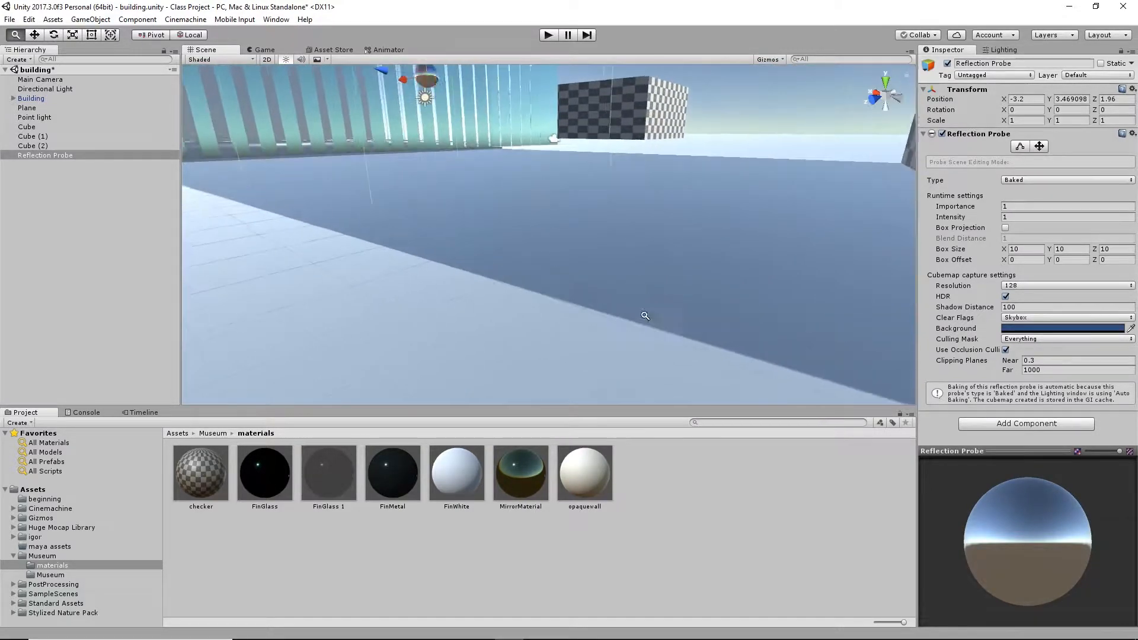
pyautogui.moveTo(648, 315); pyautogui.dragTo(580, 252, button='middle')
pyautogui.keyDown('alt'); pyautogui.moveTo(580, 252); pyautogui.dragTo(779, 229, button='right'); pyautogui.keyUp('alt')
pyautogui.keyDown('alt'); pyautogui.moveTo(846, 296); pyautogui.dragTo(750, 288, button='right'); pyautogui.keyUp('alt')
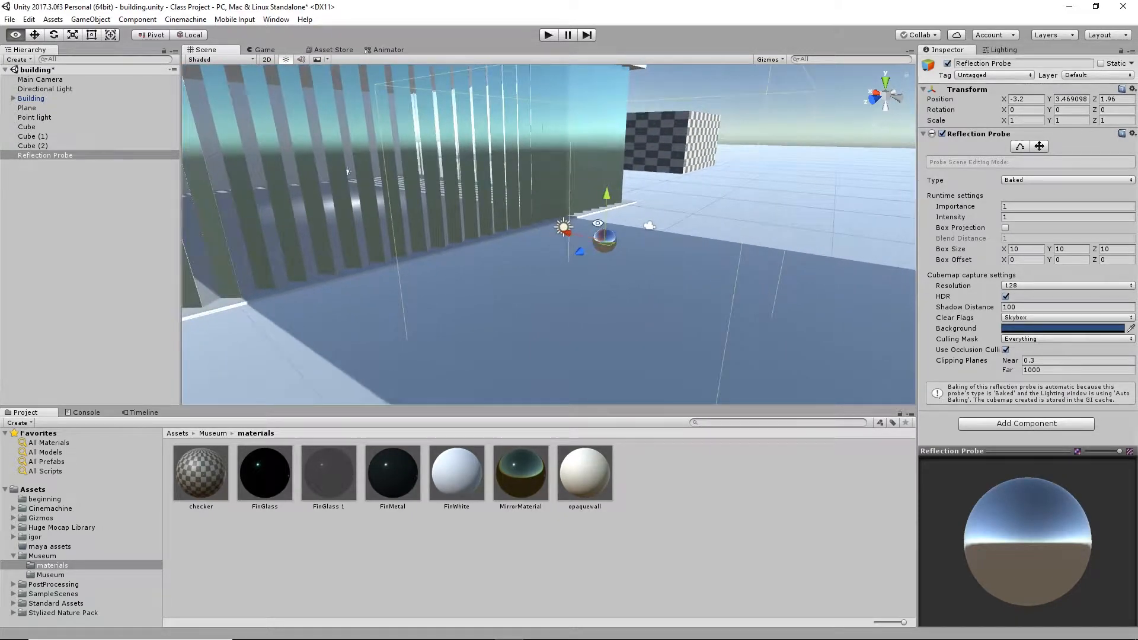
pyautogui.keyDown('alt'); pyautogui.moveTo(567, 276); pyautogui.dragTo(706, 272); pyautogui.keyUp('alt')
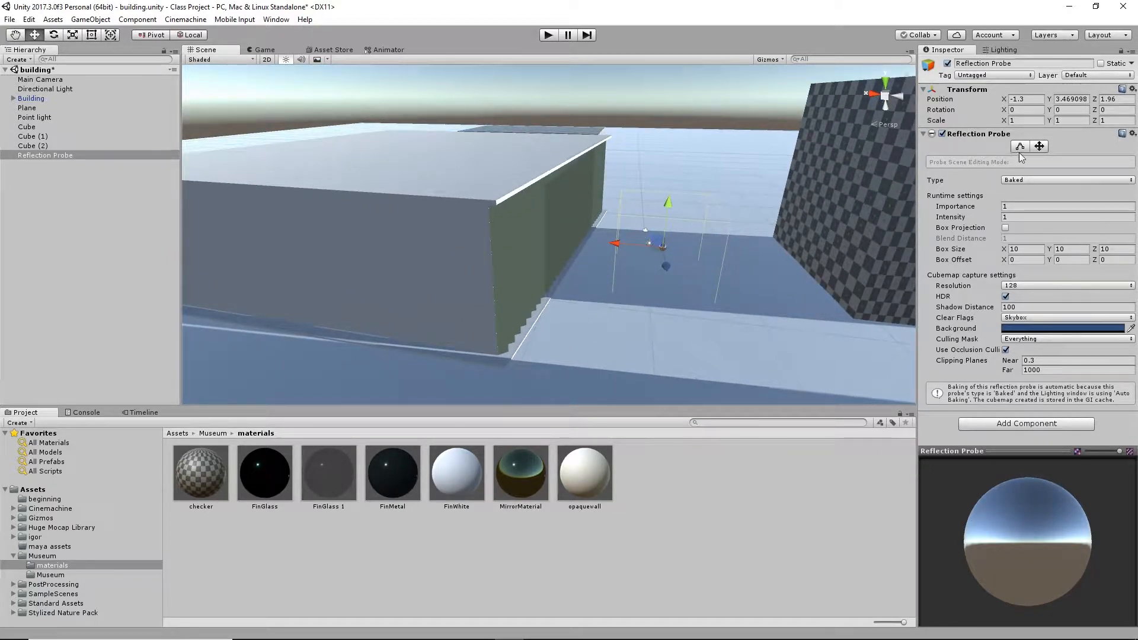
# Edit the reflection probe's box projection bounds, enlarging the box to about 34.9 by 23.59 by 36.49.
pyautogui.keyDown('alt'); pyautogui.moveTo(755, 204); pyautogui.dragTo(631, 274); pyautogui.keyUp('alt')
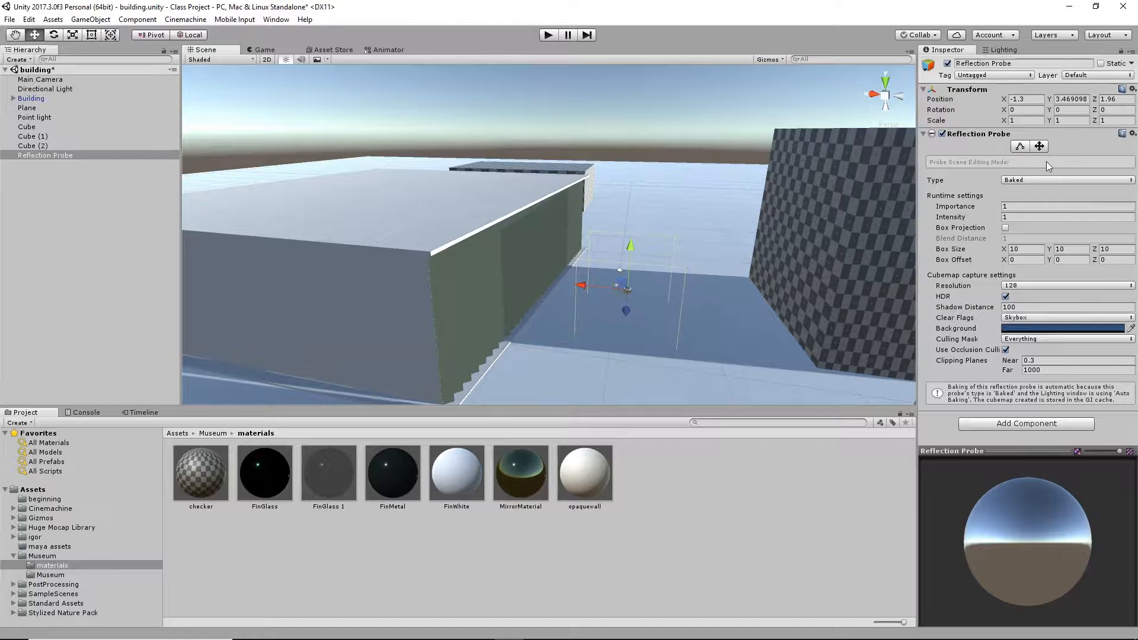
pyautogui.click(1020, 146)
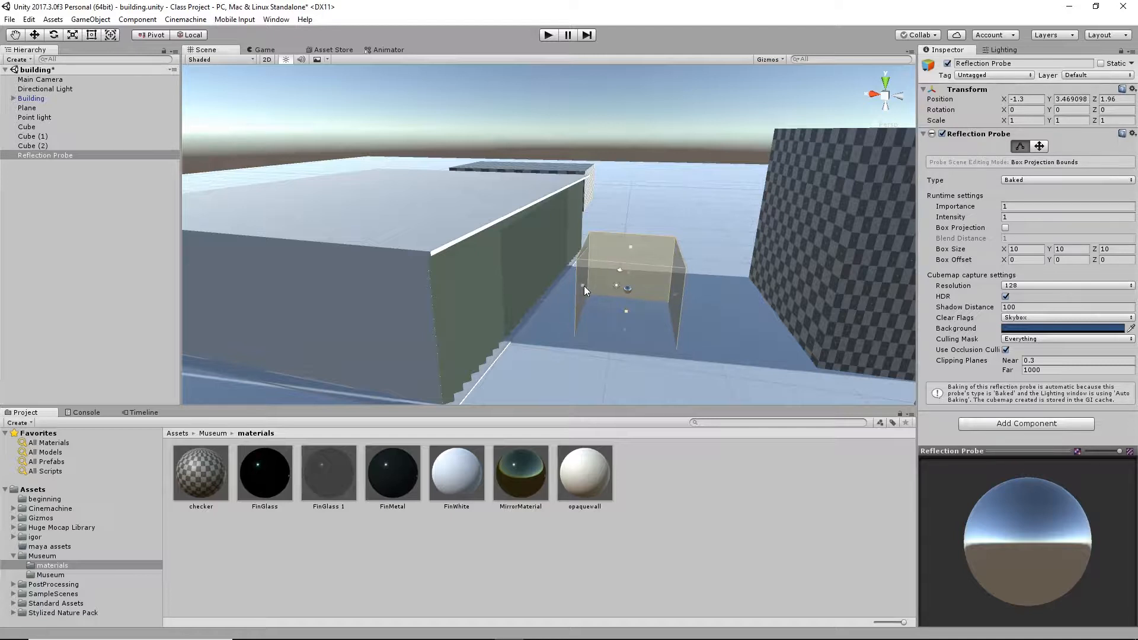
pyautogui.moveTo(584, 285); pyautogui.dragTo(520, 285)
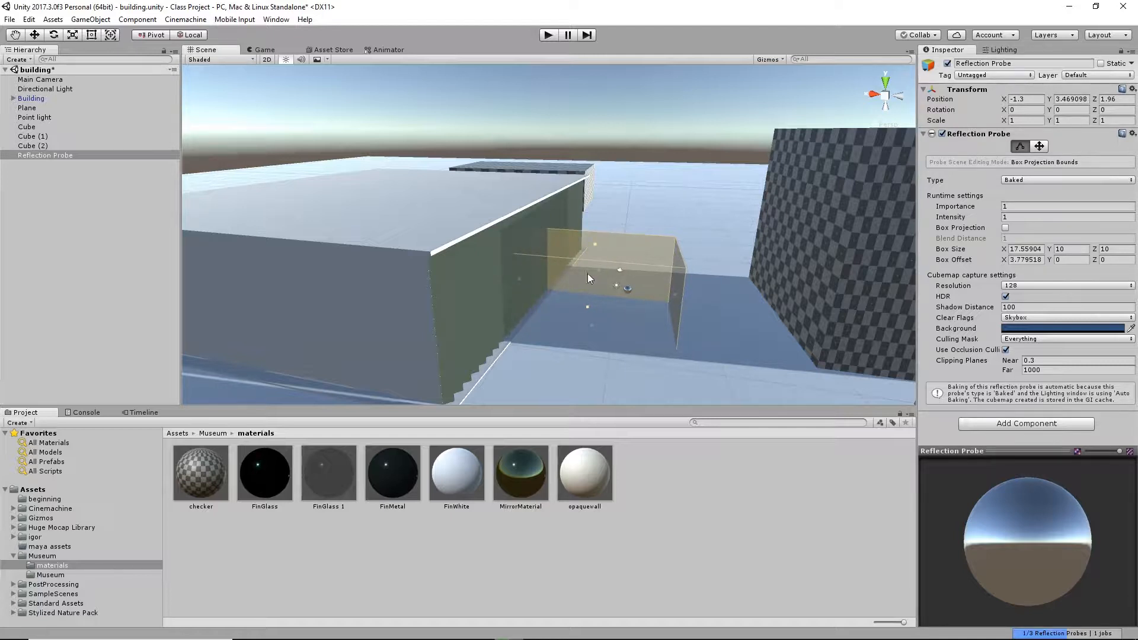
pyautogui.moveTo(674, 294); pyautogui.dragTo(859, 297)
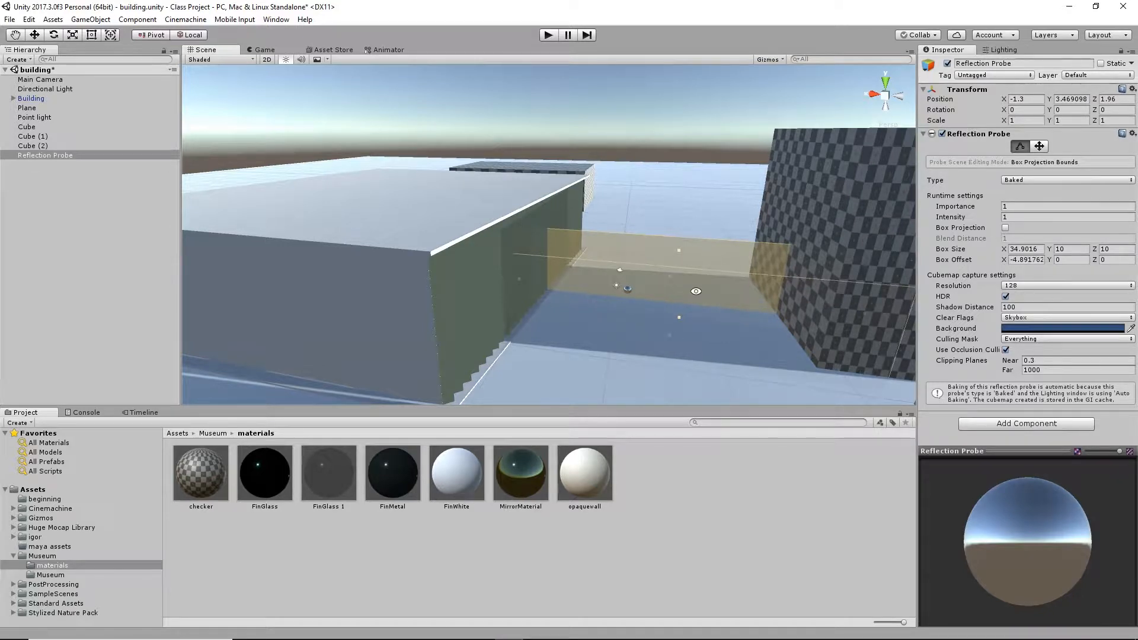
pyautogui.keyDown('alt'); pyautogui.moveTo(689, 318); pyautogui.dragTo(654, 155); pyautogui.keyUp('alt')
pyautogui.keyDown('alt'); pyautogui.moveTo(663, 288); pyautogui.dragTo(866, 283); pyautogui.keyUp('alt')
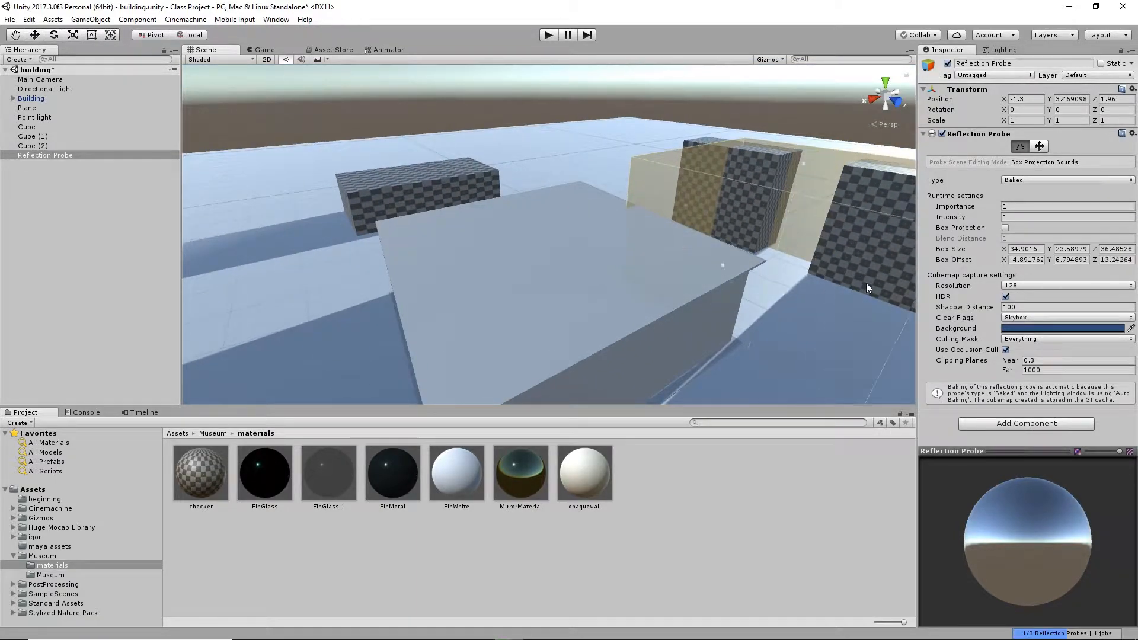
# Extend the reflection probe's bounds along Z to a box size of about 43.78.
pyautogui.moveTo(866, 283); pyautogui.dragTo(767, 261, button='middle')
pyautogui.moveTo(742, 260); pyautogui.dragTo(543, 182)
pyautogui.click(531, 182)
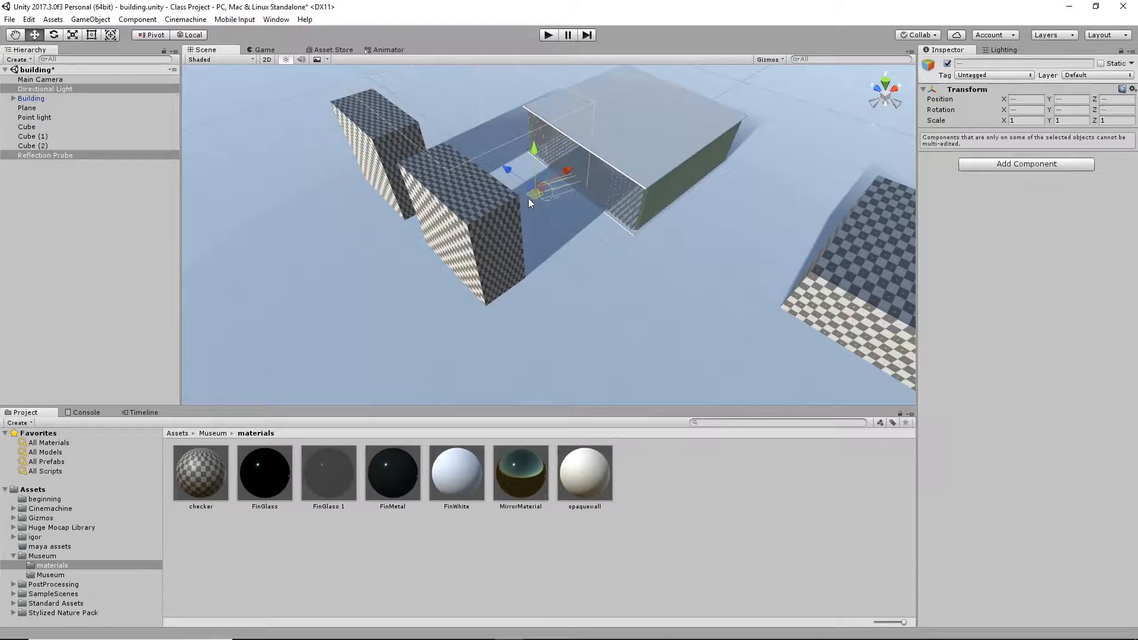
pyautogui.keyDown('alt'); pyautogui.moveTo(495, 151); pyautogui.dragTo(520, 102); pyautogui.keyUp('alt')
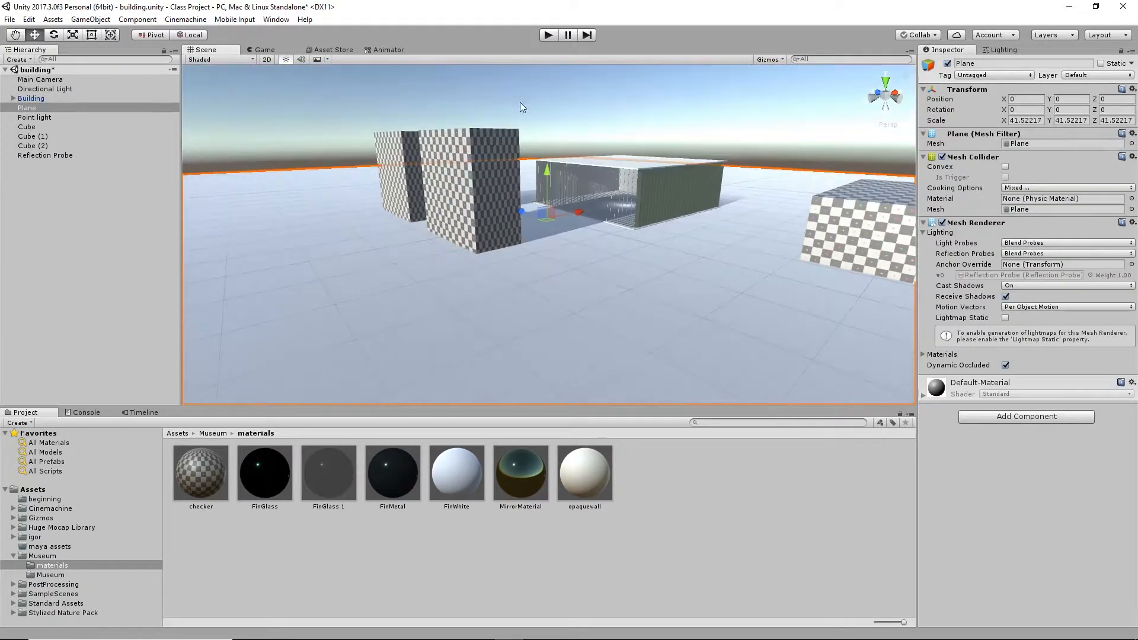
# Resume editing the reflection probe's bounds and enlarge the box to about 42.93 in X and 62.48 in Z.
pyautogui.click(30, 155)
pyautogui.keyDown('alt'); pyautogui.moveTo(522, 199); pyautogui.dragTo(670, 267, button='right'); pyautogui.keyUp('alt')
pyautogui.click(1022, 149)
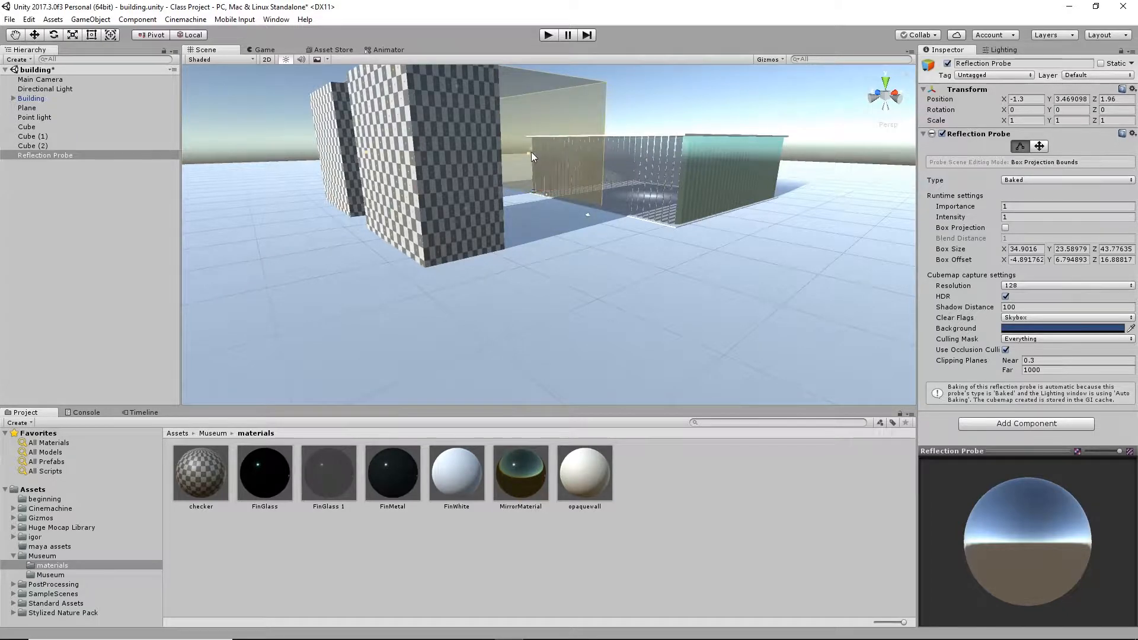
pyautogui.keyDown('alt'); pyautogui.moveTo(529, 154); pyautogui.dragTo(530, 206); pyautogui.keyUp('alt')
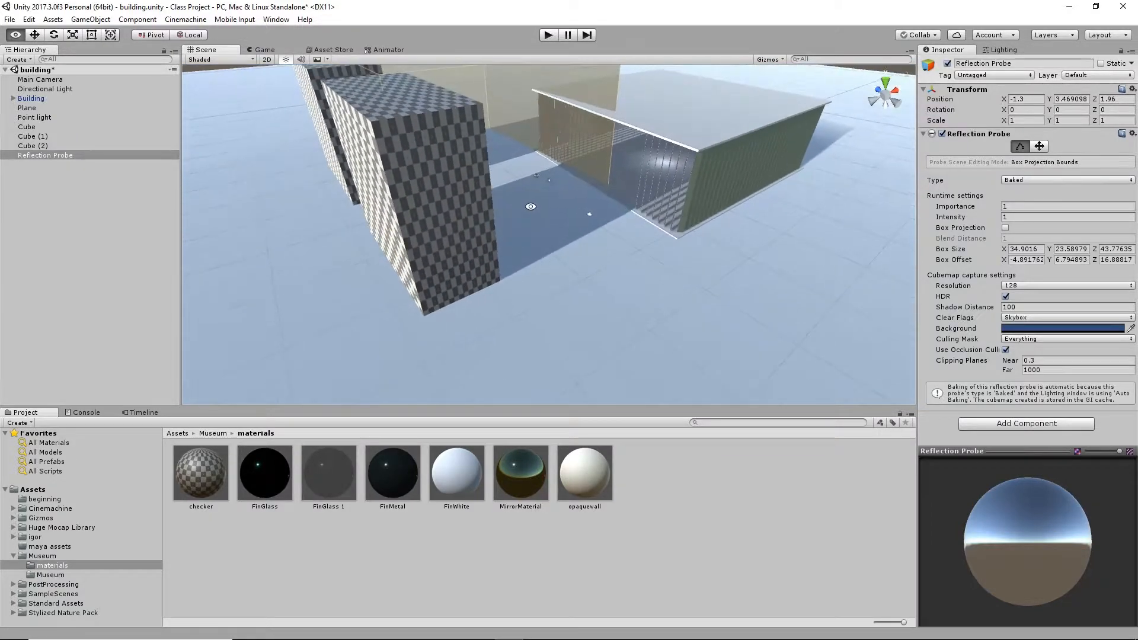
pyautogui.moveTo(527, 151); pyautogui.dragTo(527, 198)
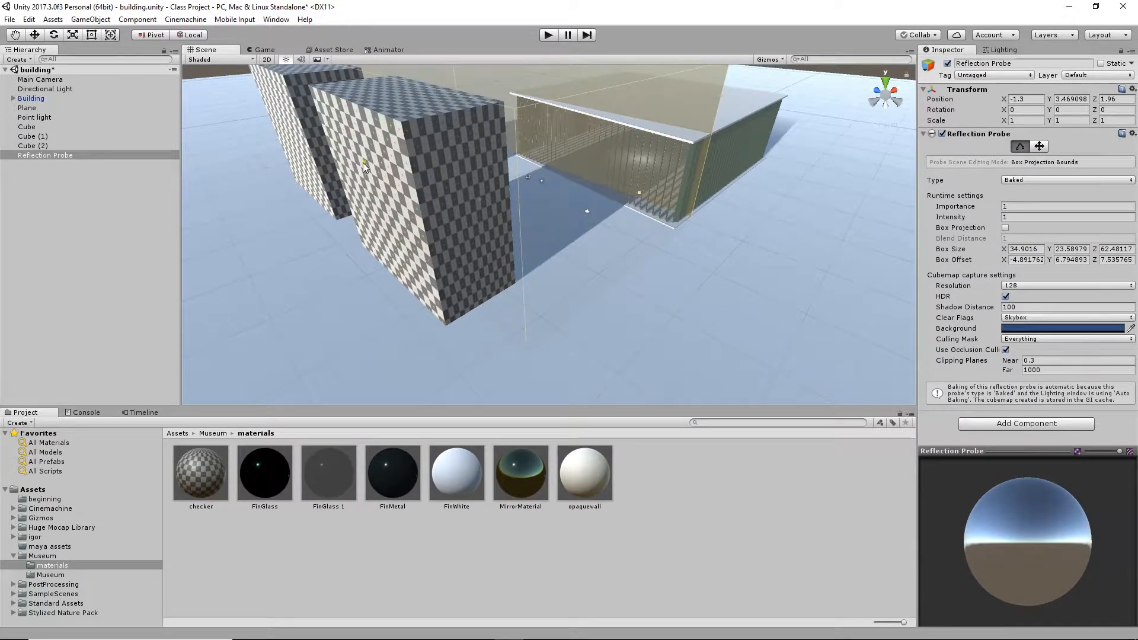
pyautogui.moveTo(363, 162); pyautogui.dragTo(837, 121)
pyautogui.keyDown('alt'); pyautogui.moveTo(564, 120); pyautogui.dragTo(363, 149, button='right'); pyautogui.keyUp('alt')
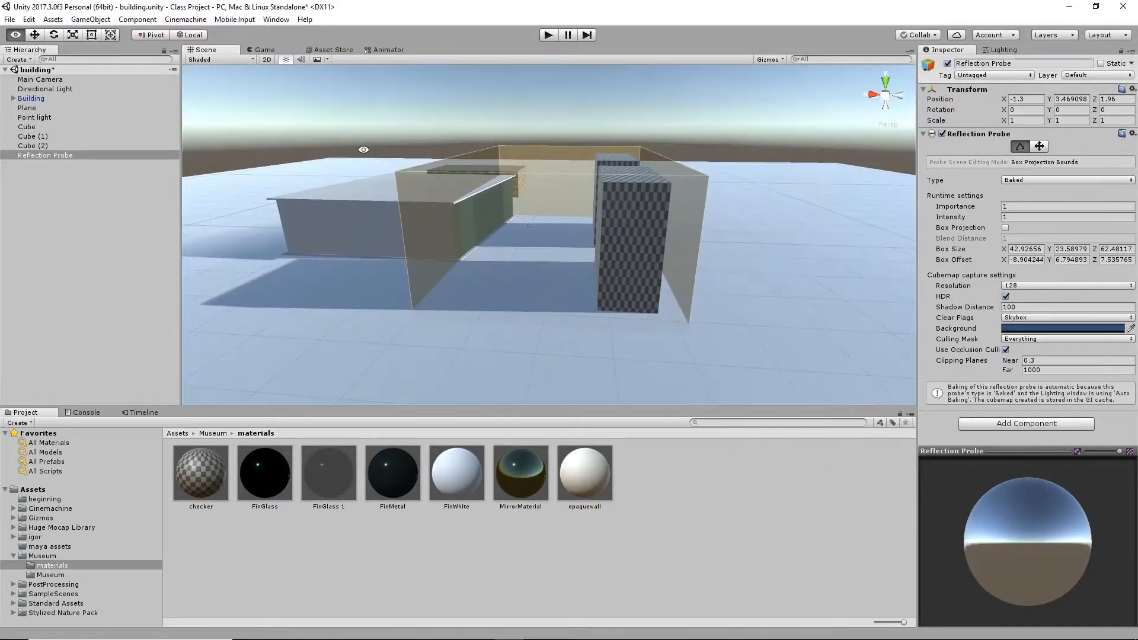
# Set the reflection probe's type to Realtime and view the reflections on the fin facade up close.
pyautogui.keyDown('alt'); pyautogui.moveTo(363, 149); pyautogui.dragTo(463, 173); pyautogui.keyUp('alt')
pyautogui.keyDown('alt'); pyautogui.moveTo(486, 205); pyautogui.dragTo(691, 275, button='right'); pyautogui.keyUp('alt')
pyautogui.keyDown('alt'); pyautogui.moveTo(691, 275); pyautogui.dragTo(507, 237); pyautogui.keyUp('alt')
pyautogui.keyDown('alt'); pyautogui.moveTo(507, 237); pyautogui.dragTo(724, 285, button='right'); pyautogui.keyUp('alt')
pyautogui.keyDown('alt'); pyautogui.moveTo(723, 284); pyautogui.dragTo(534, 218); pyautogui.keyUp('alt')
pyautogui.moveTo(572, 262)
pyautogui.mouseDown()
pyautogui.moveTo(575, 215)
pyautogui.moveTo(556, 255)
pyautogui.mouseUp()
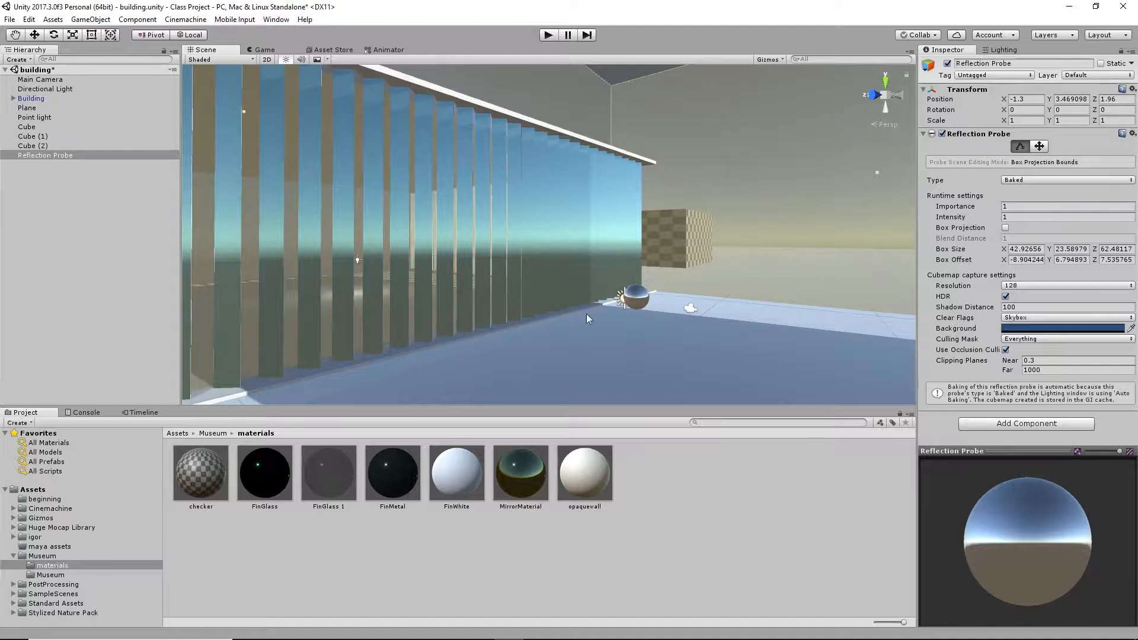
pyautogui.click(1029, 179)
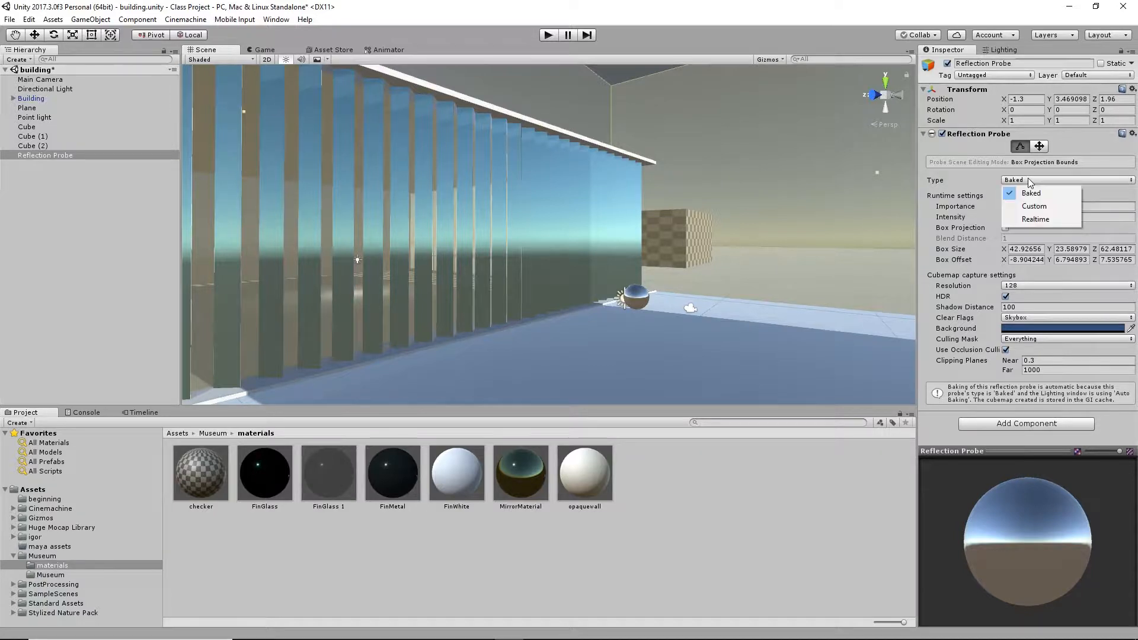
pyautogui.click(1038, 221)
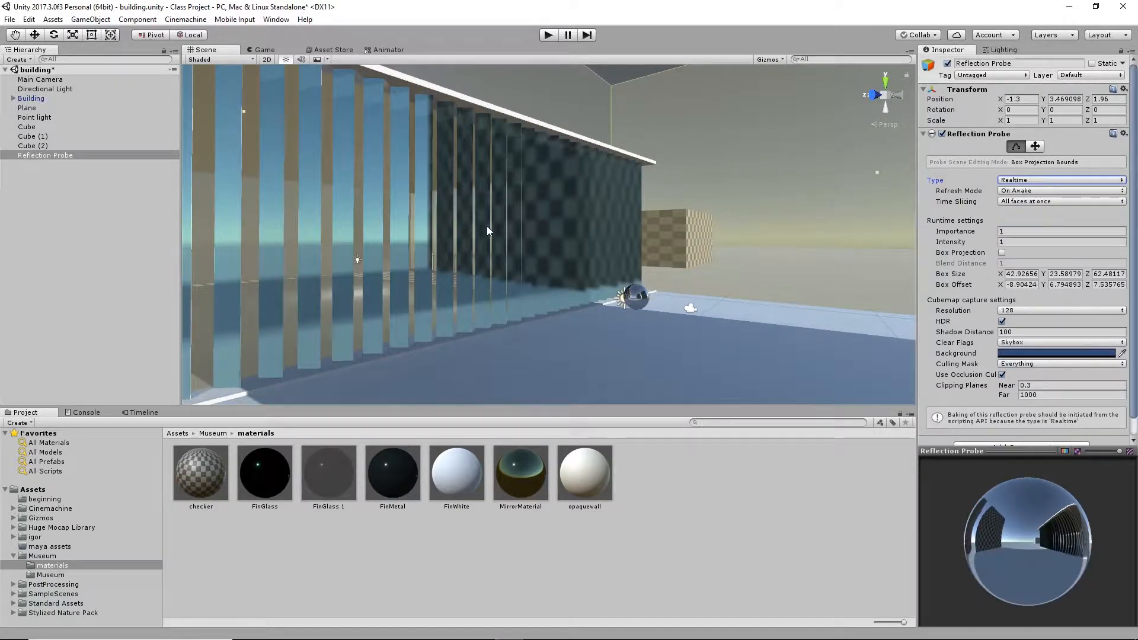
pyautogui.keyDown('alt'); pyautogui.moveTo(577, 235); pyautogui.dragTo(525, 240); pyautogui.keyUp('alt')
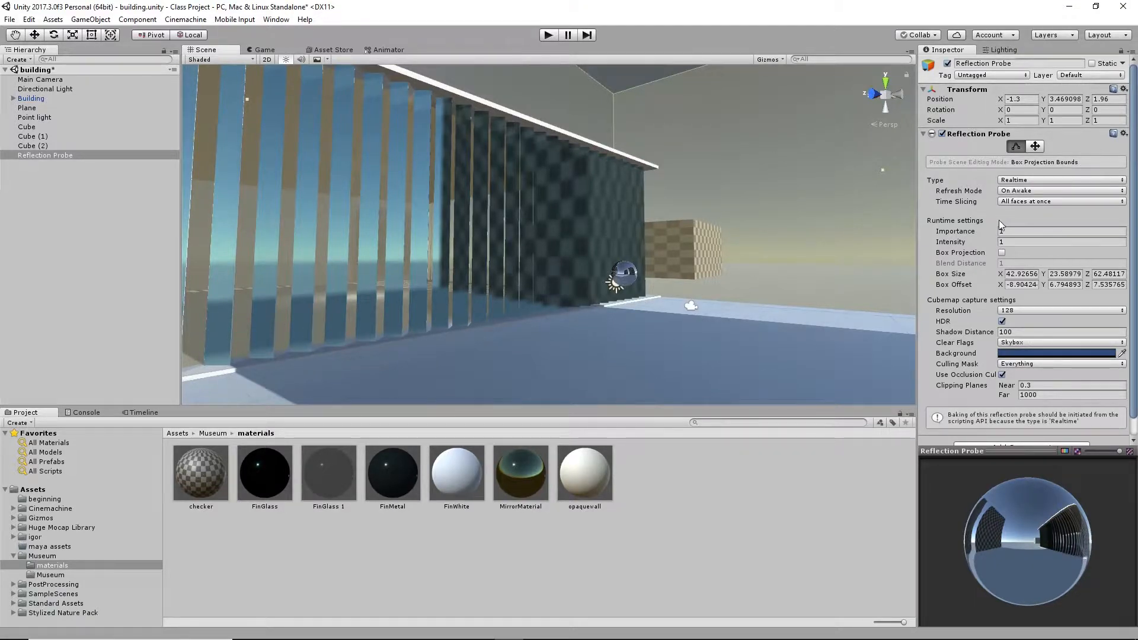
# Lower the FinMetal material's smoothness to 0.914 and view the fins from another angle.
pyautogui.moveTo(999, 222)
pyautogui.click(394, 474)
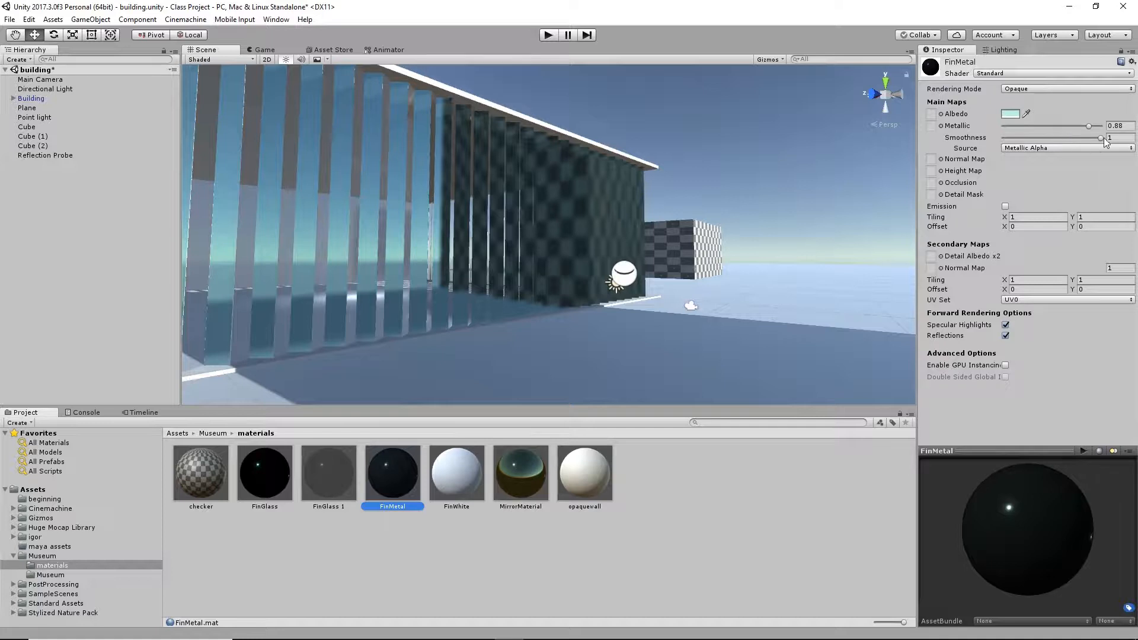
pyautogui.moveTo(1101, 138); pyautogui.dragTo(1094, 142)
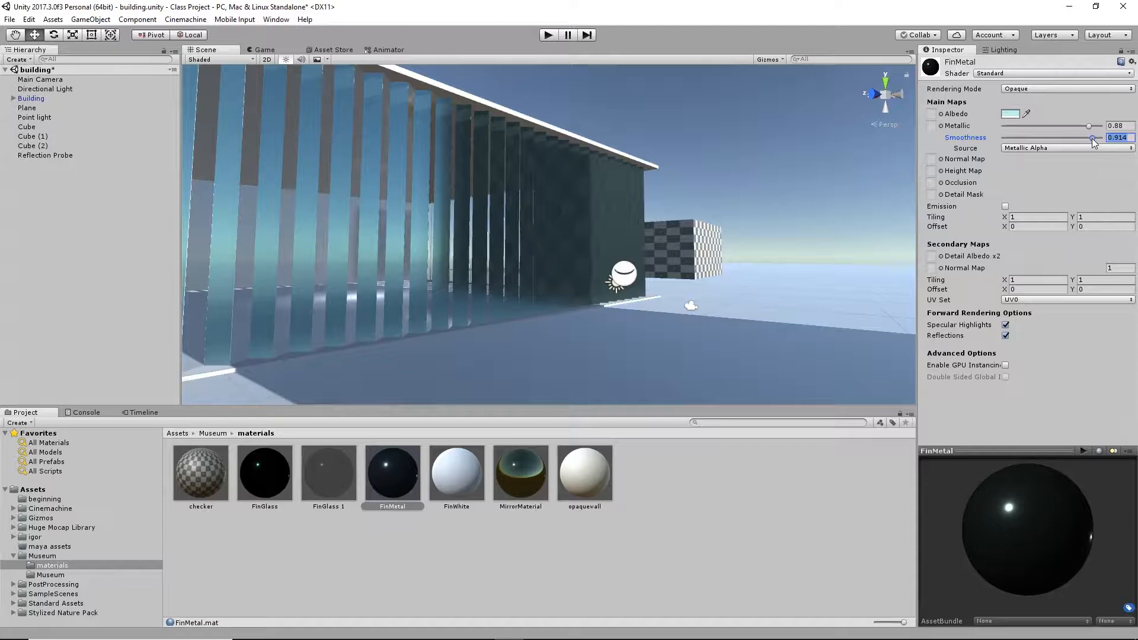
pyautogui.keyDown('alt'); pyautogui.moveTo(470, 235); pyautogui.dragTo(547, 226); pyautogui.keyUp('alt')
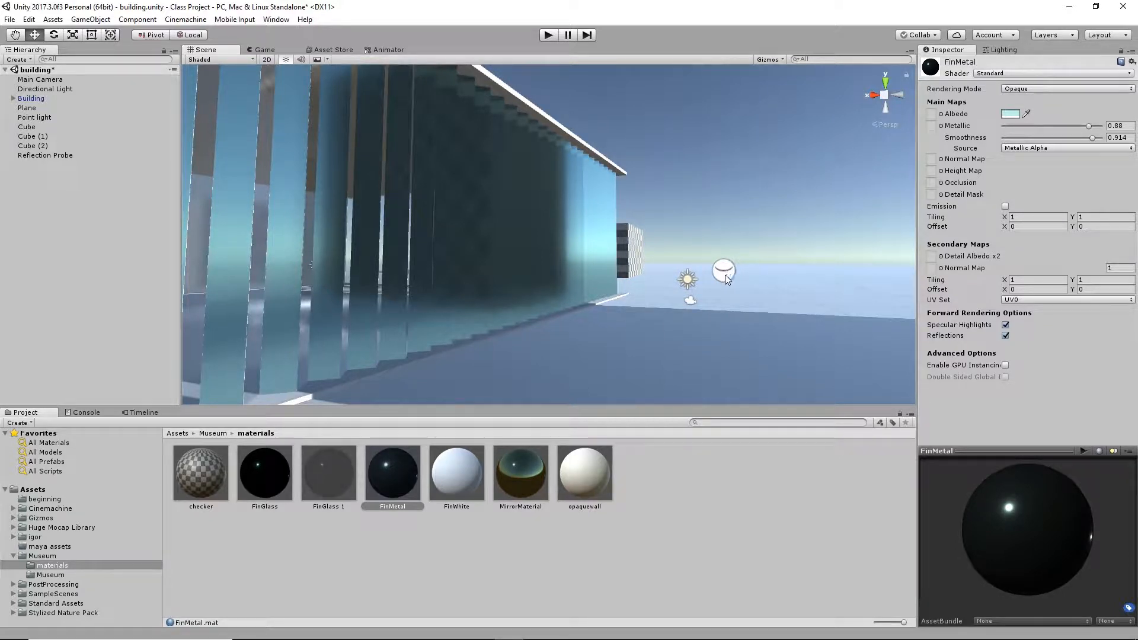
# Set the reflection probe's cubemap capture resolution to 512.
pyautogui.click(49, 155)
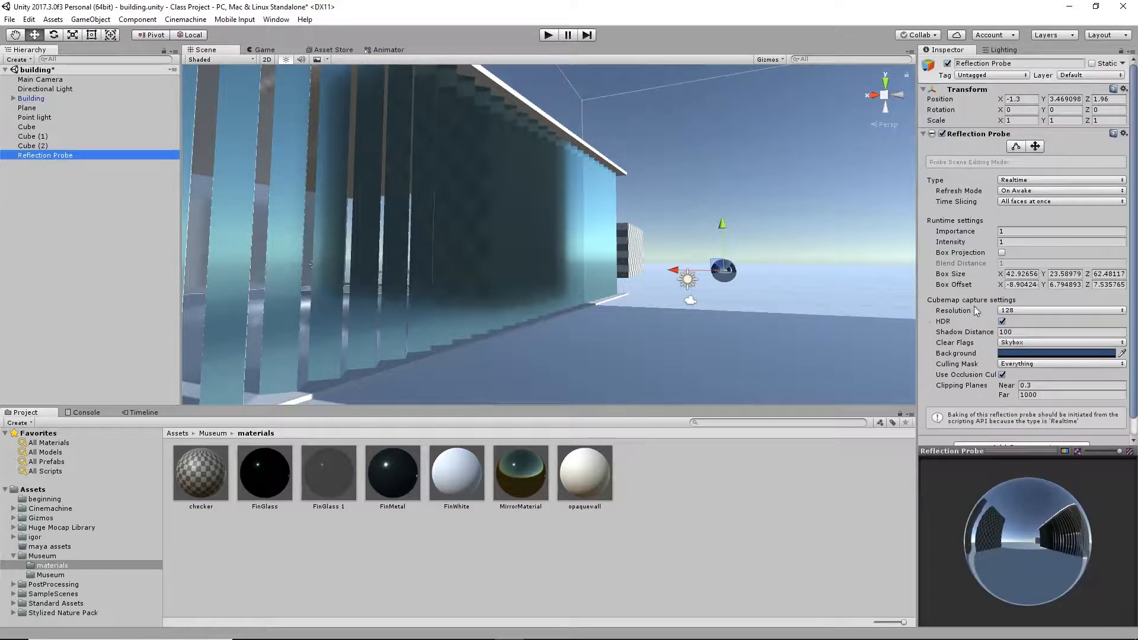
pyautogui.click(1036, 309)
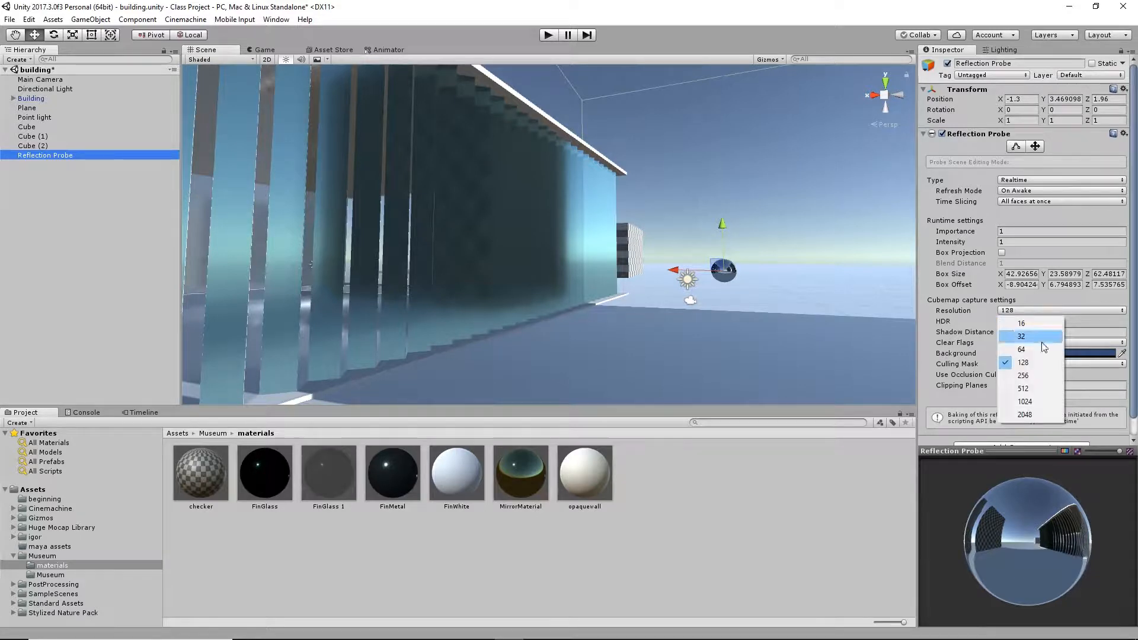
pyautogui.click(1035, 389)
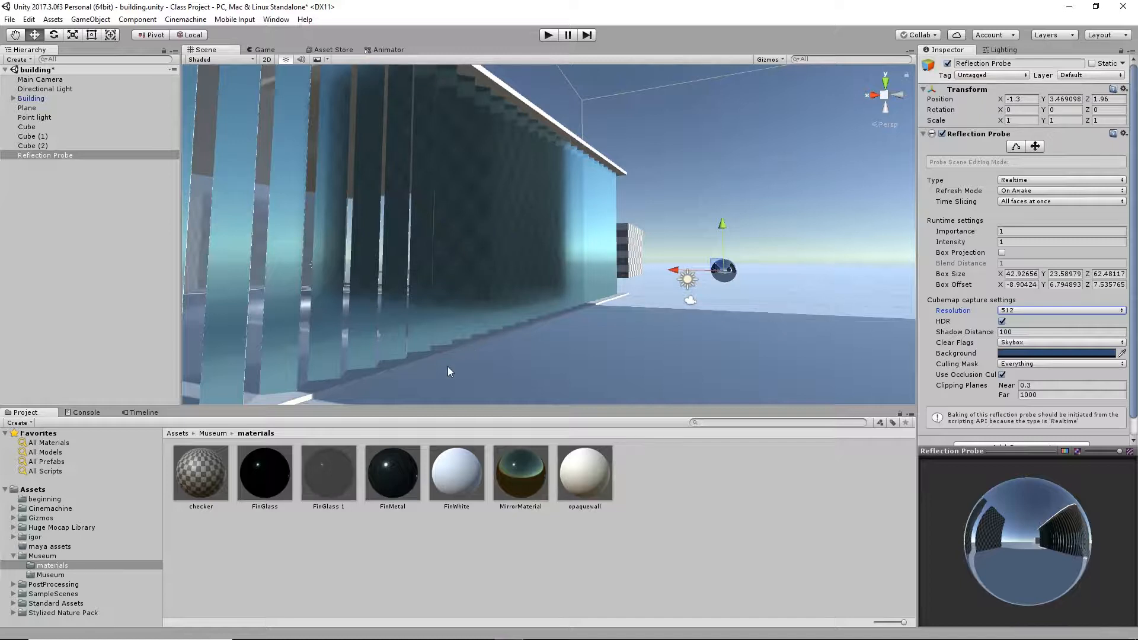
# Set the FinMetal material's smoothness to 1 and inspect the reflections from around the building.
pyautogui.click(392, 473)
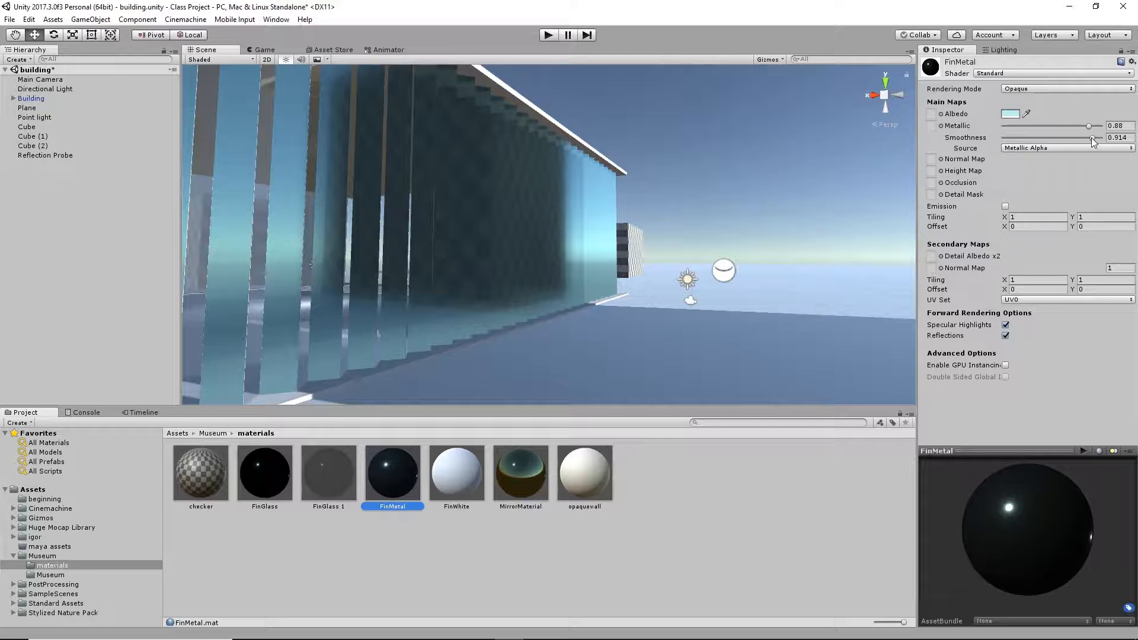
pyautogui.moveTo(1092, 137); pyautogui.dragTo(1099, 141)
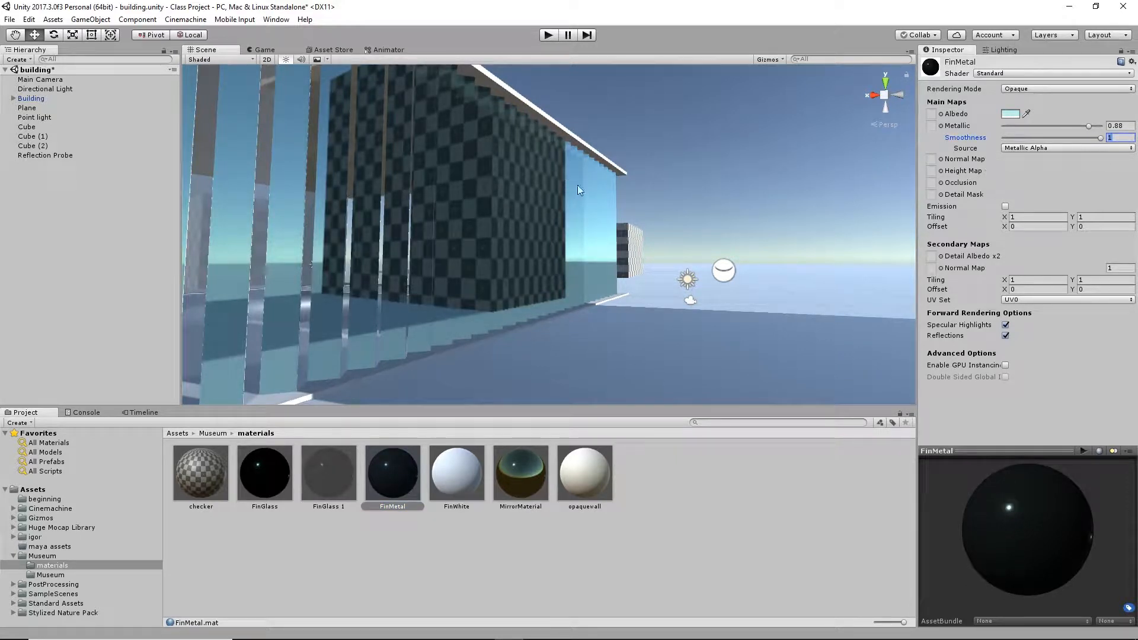
pyautogui.keyDown('alt'); pyautogui.moveTo(605, 254); pyautogui.dragTo(47, 295); pyautogui.keyUp('alt')
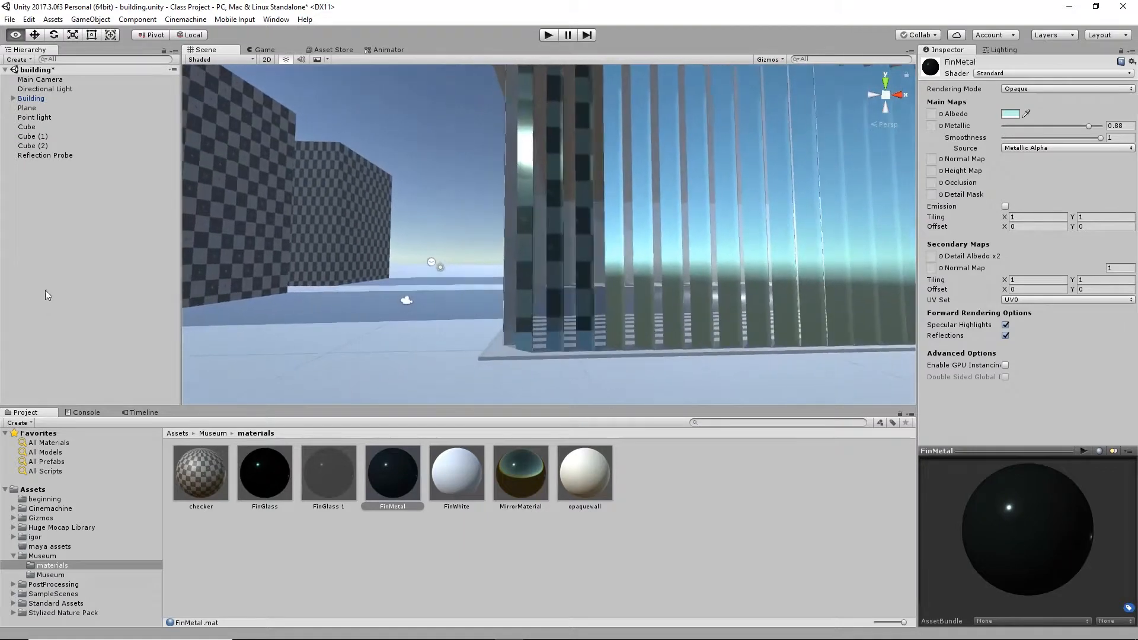
pyautogui.keyDown('alt'); pyautogui.moveTo(506, 289); pyautogui.dragTo(637, 319); pyautogui.keyUp('alt')
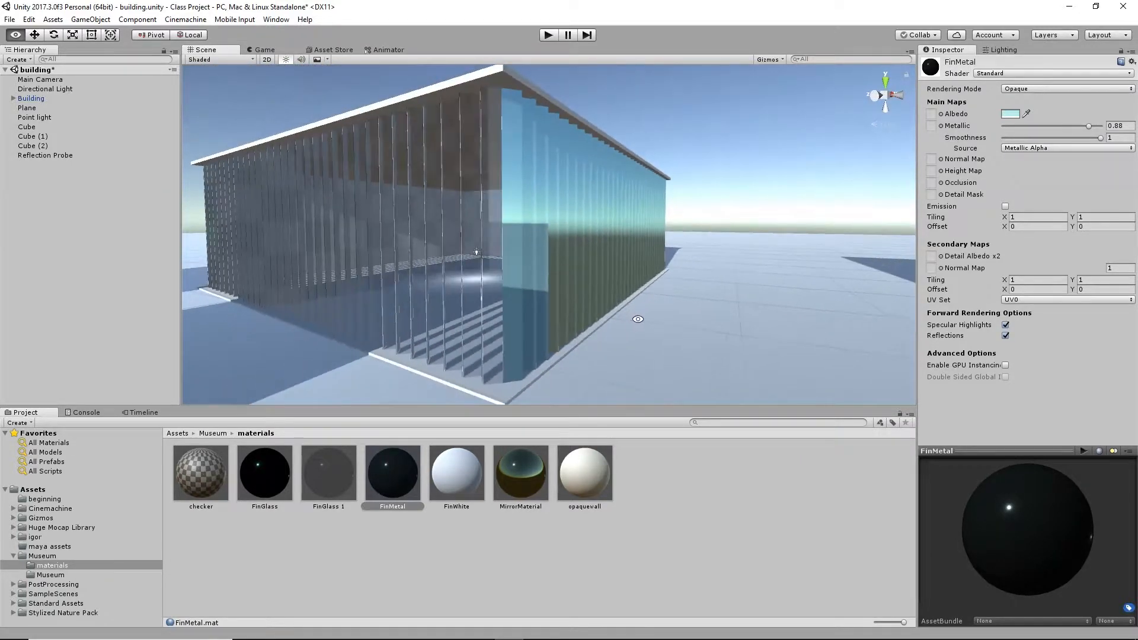
pyautogui.keyDown('alt'); pyautogui.moveTo(660, 315); pyautogui.dragTo(569, 311, button='right'); pyautogui.keyUp('alt')
pyautogui.keyDown('alt'); pyautogui.moveTo(569, 311); pyautogui.dragTo(456, 249); pyautogui.keyUp('alt')
pyautogui.keyDown('alt'); pyautogui.moveTo(521, 277); pyautogui.dragTo(224, 210); pyautogui.keyUp('alt')
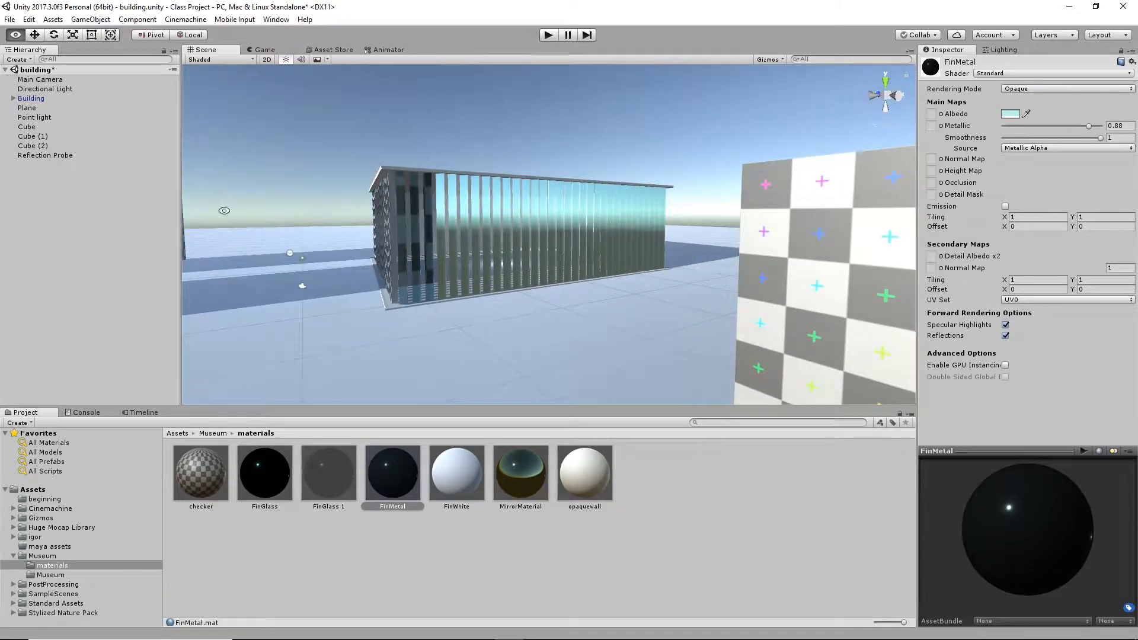
# Select the reflection probe and inspect the fin reflections around it, from the whole building down to a close-up of the facade.
pyautogui.keyDown('alt'); pyautogui.moveTo(620, 273); pyautogui.dragTo(623, 266); pyautogui.keyUp('alt')
pyautogui.keyDown('alt'); pyautogui.moveTo(830, 254); pyautogui.dragTo(361, 317, button='right'); pyautogui.keyUp('alt')
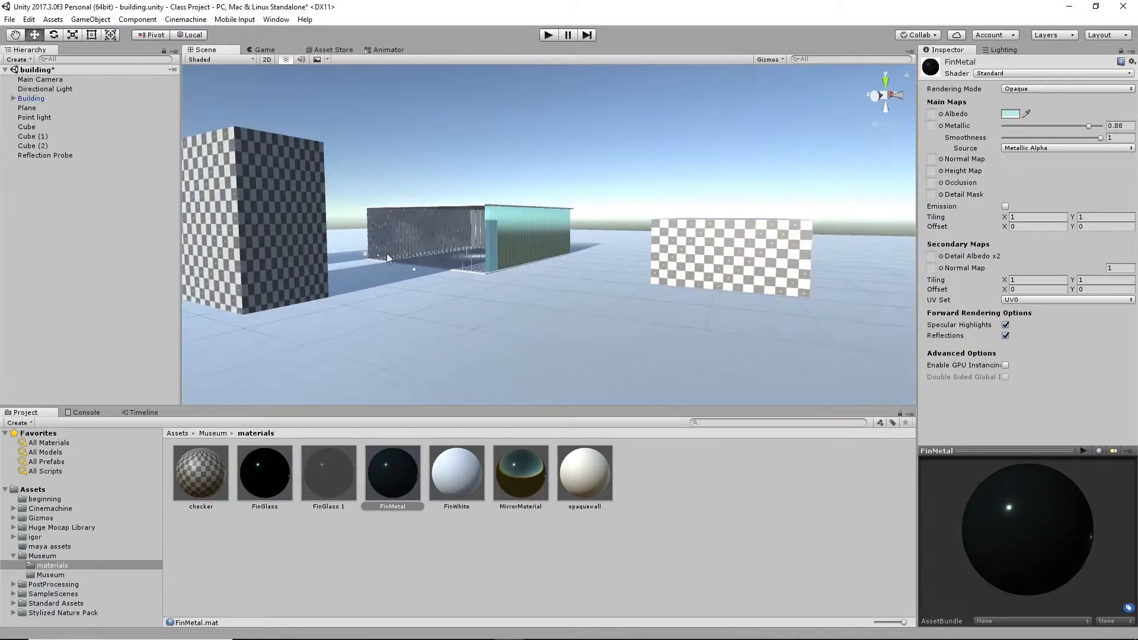
pyautogui.click(33, 154)
pyautogui.keyDown('alt'); pyautogui.moveTo(440, 246); pyautogui.dragTo(526, 290); pyautogui.keyUp('alt')
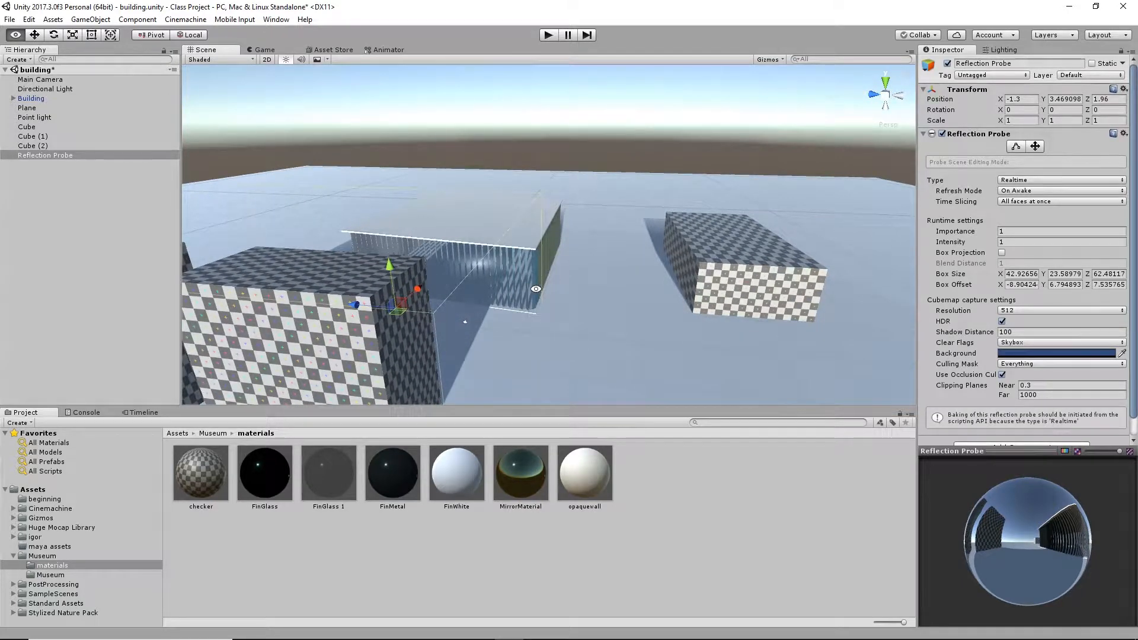
pyautogui.keyDown('alt'); pyautogui.moveTo(661, 323); pyautogui.dragTo(546, 203); pyautogui.keyUp('alt')
pyautogui.keyDown('alt'); pyautogui.moveTo(367, 210); pyautogui.dragTo(605, 324, button='right'); pyautogui.keyUp('alt')
pyautogui.keyDown('alt'); pyautogui.moveTo(338, 278); pyautogui.dragTo(515, 250); pyautogui.keyUp('alt')
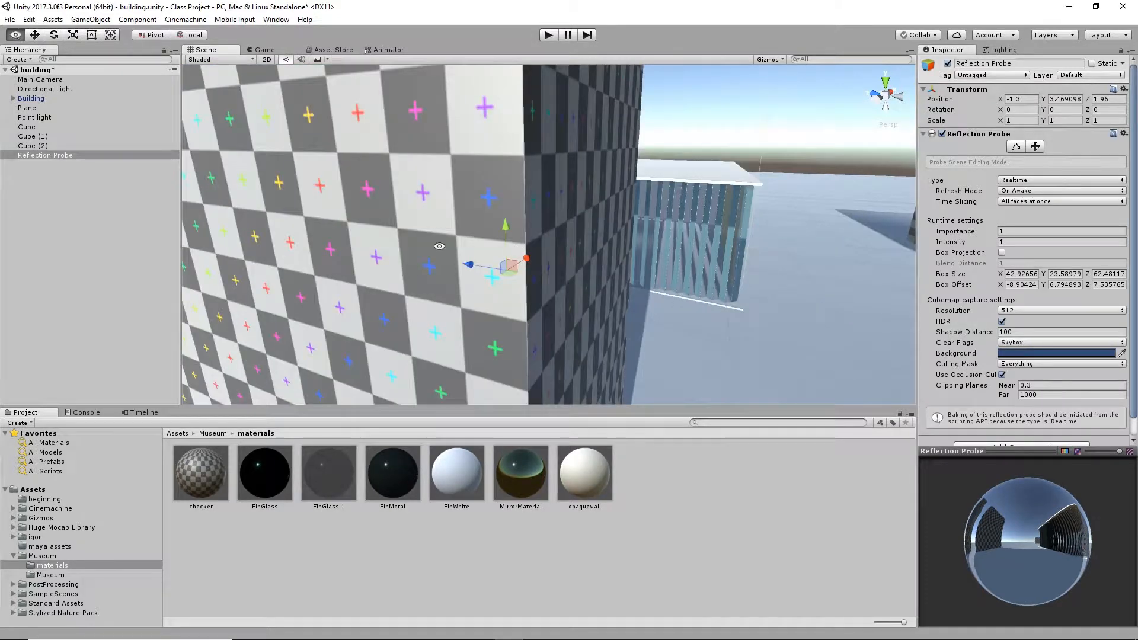
pyautogui.keyDown('alt'); pyautogui.moveTo(514, 250); pyautogui.dragTo(595, 297, button='right'); pyautogui.keyUp('alt')
pyautogui.keyDown('alt'); pyautogui.moveTo(594, 297); pyautogui.dragTo(835, 356); pyautogui.keyUp('alt')
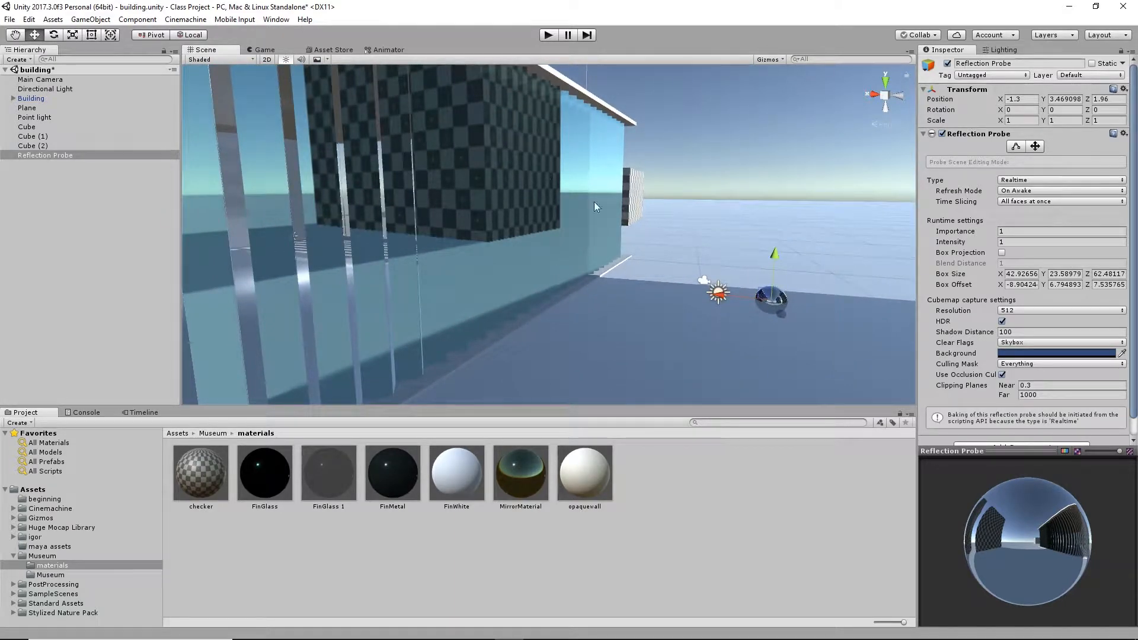
pyautogui.keyDown('alt'); pyautogui.moveTo(594, 201); pyautogui.dragTo(765, 145); pyautogui.keyUp('alt')
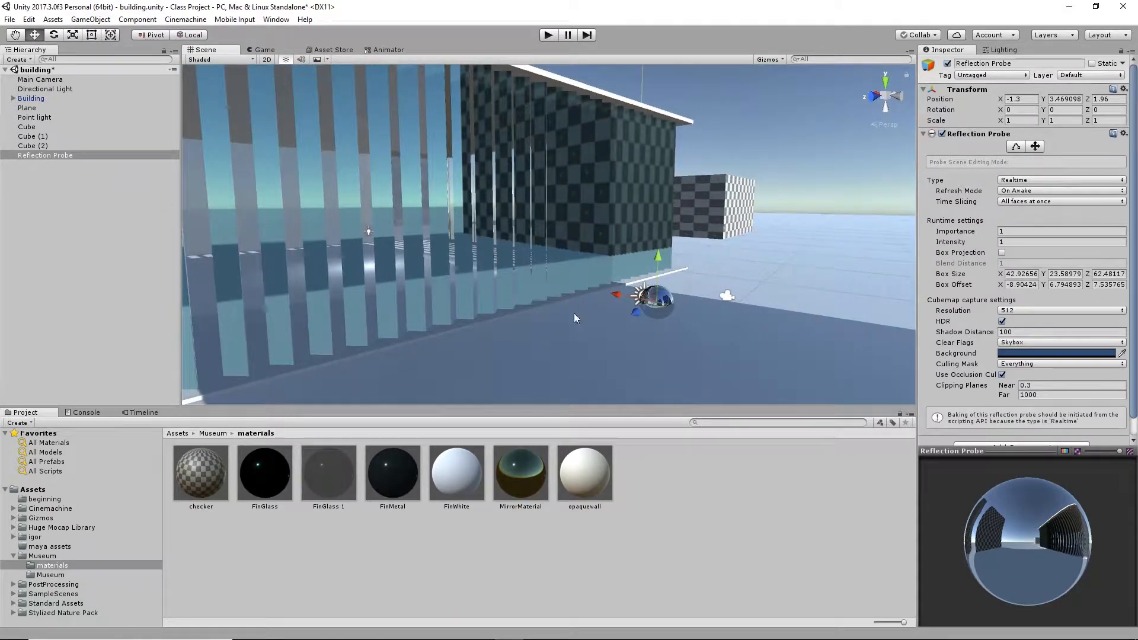
pyautogui.keyDown('alt'); pyautogui.moveTo(574, 313); pyautogui.dragTo(677, 273); pyautogui.keyUp('alt')
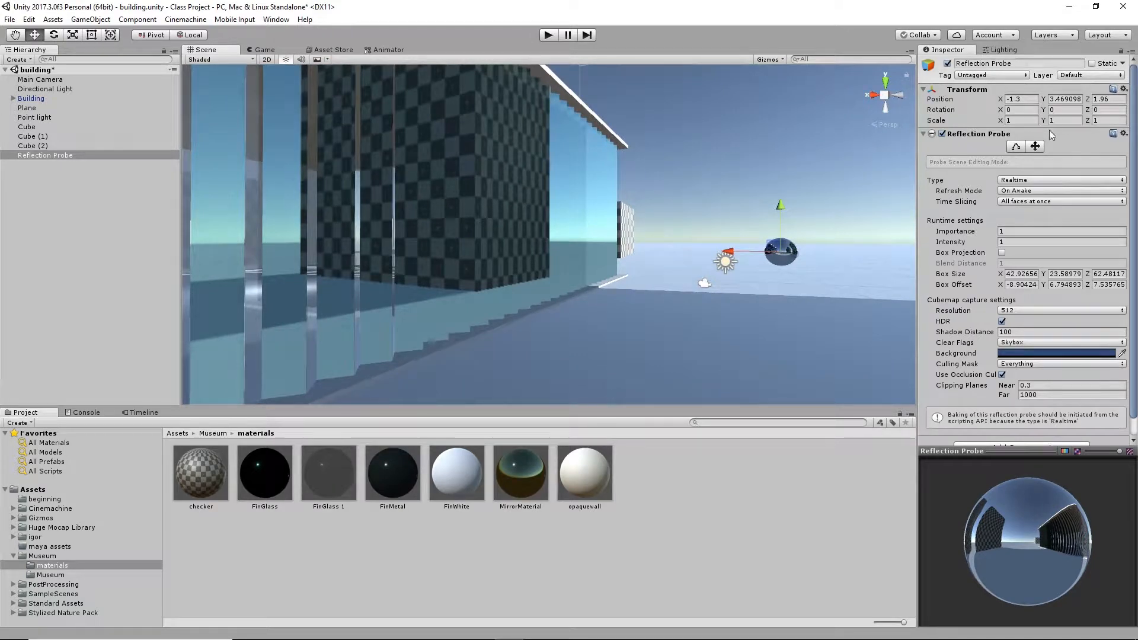
# Move the reflection probe's origin close to the base of the fins, at about X 6.12, Y 1.58, Z 1.66.
pyautogui.click(1035, 146)
pyautogui.moveTo(778, 205); pyautogui.dragTo(786, 254)
pyautogui.moveTo(735, 299); pyautogui.dragTo(370, 349)
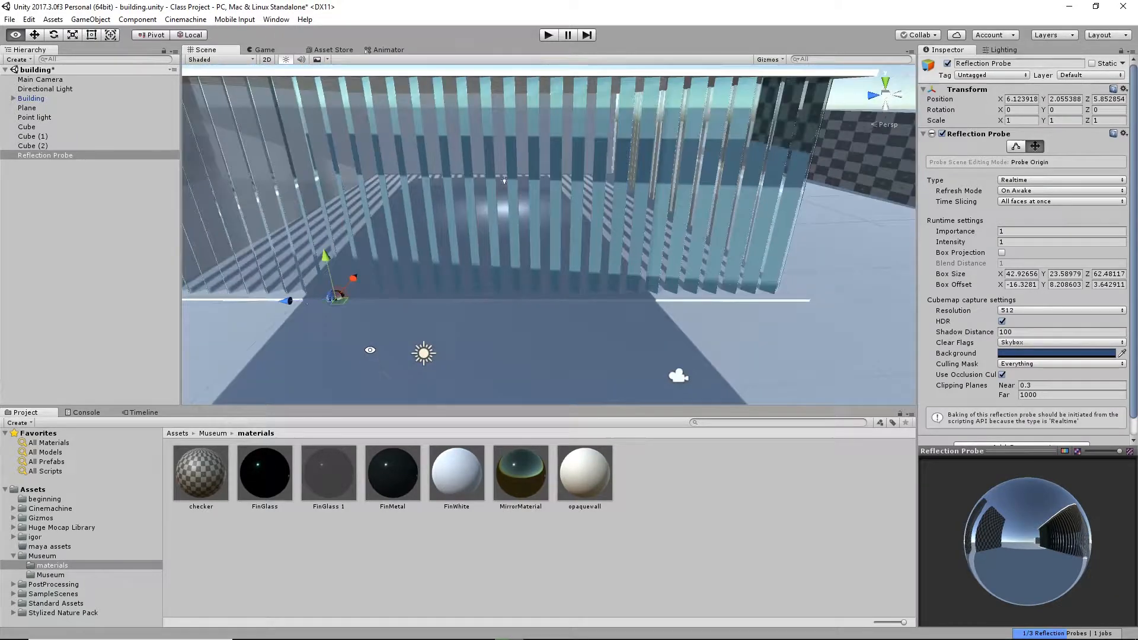
pyautogui.moveTo(288, 302); pyautogui.dragTo(373, 303)
pyautogui.keyDown('alt'); pyautogui.moveTo(373, 303); pyautogui.dragTo(782, 239); pyautogui.keyUp('alt')
pyautogui.keyDown('alt'); pyautogui.moveTo(690, 301); pyautogui.dragTo(616, 302); pyautogui.keyUp('alt')
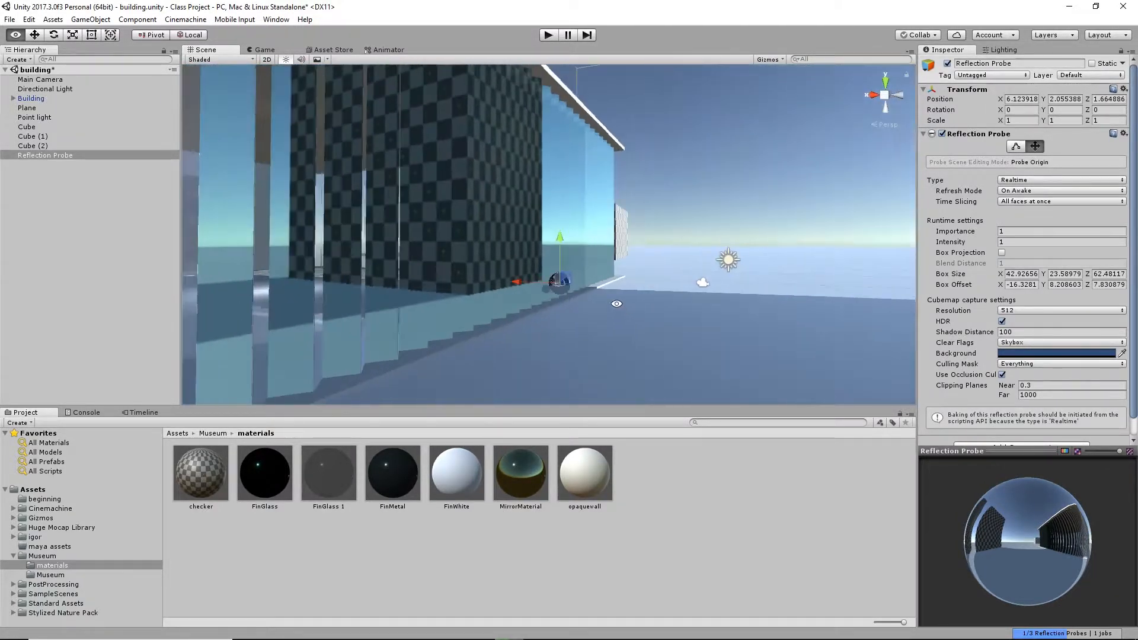
pyautogui.moveTo(654, 232); pyautogui.dragTo(741, 210, button='middle')
pyautogui.scroll(3, 777, 261)
pyautogui.keyDown('alt'); pyautogui.moveTo(788, 261); pyautogui.dragTo(734, 250); pyautogui.keyUp('alt')
pyautogui.moveTo(978, 256)
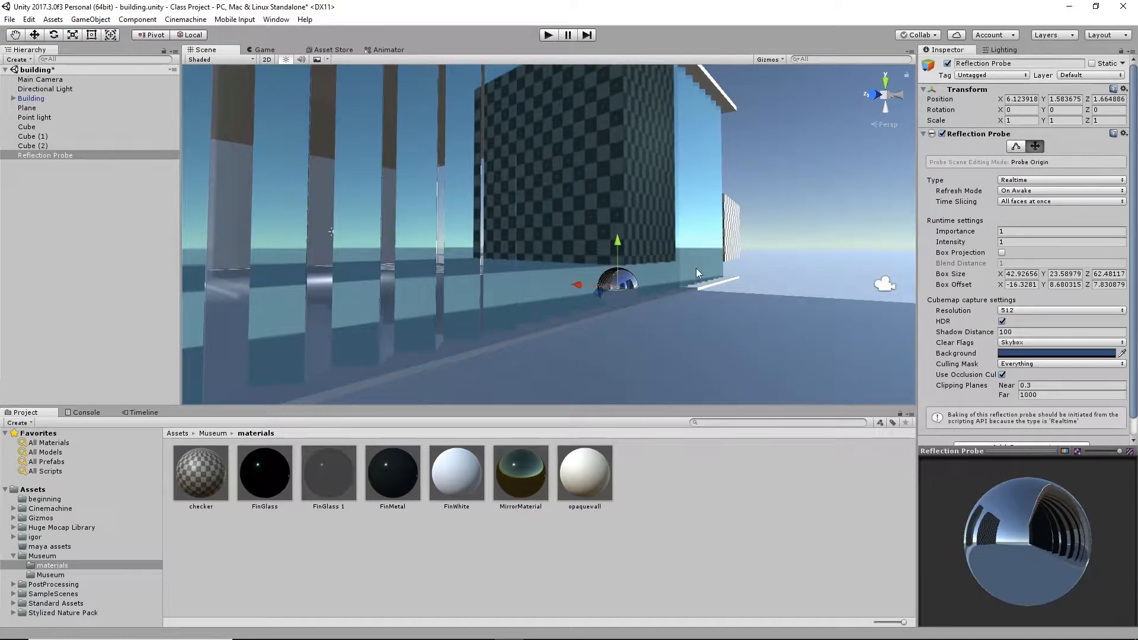
# Examine the probe's reflections beside the fins and set its refresh mode to Every frame.
pyautogui.keyDown('alt'); pyautogui.moveTo(684, 293); pyautogui.dragTo(641, 278); pyautogui.keyUp('alt')
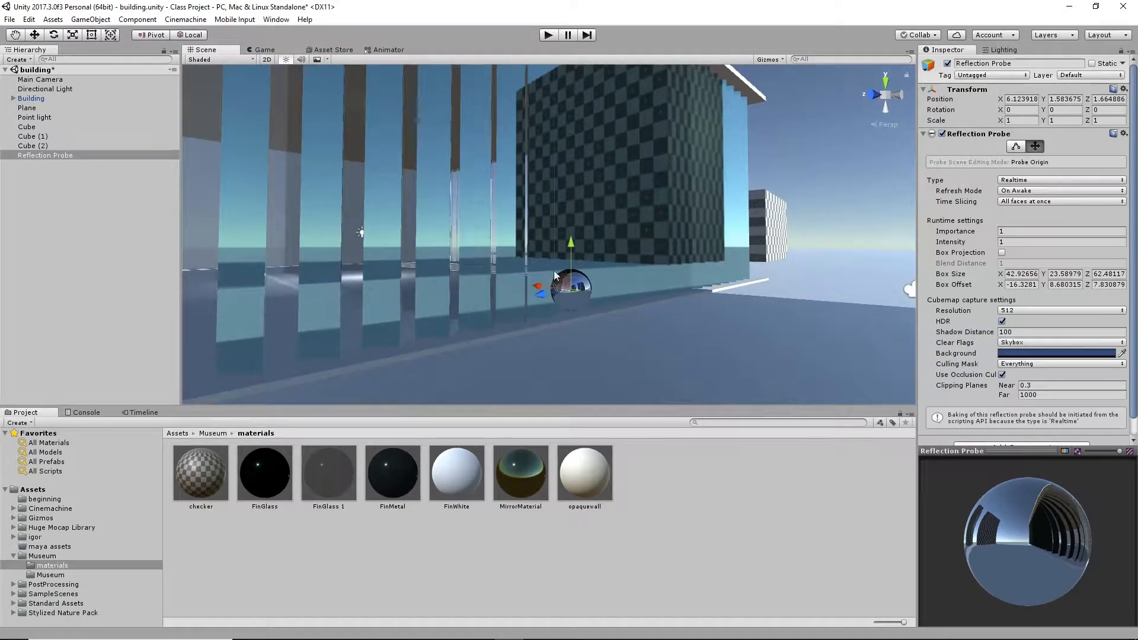
pyautogui.keyDown('alt'); pyautogui.moveTo(606, 282); pyautogui.dragTo(662, 306, button='right'); pyautogui.keyUp('alt')
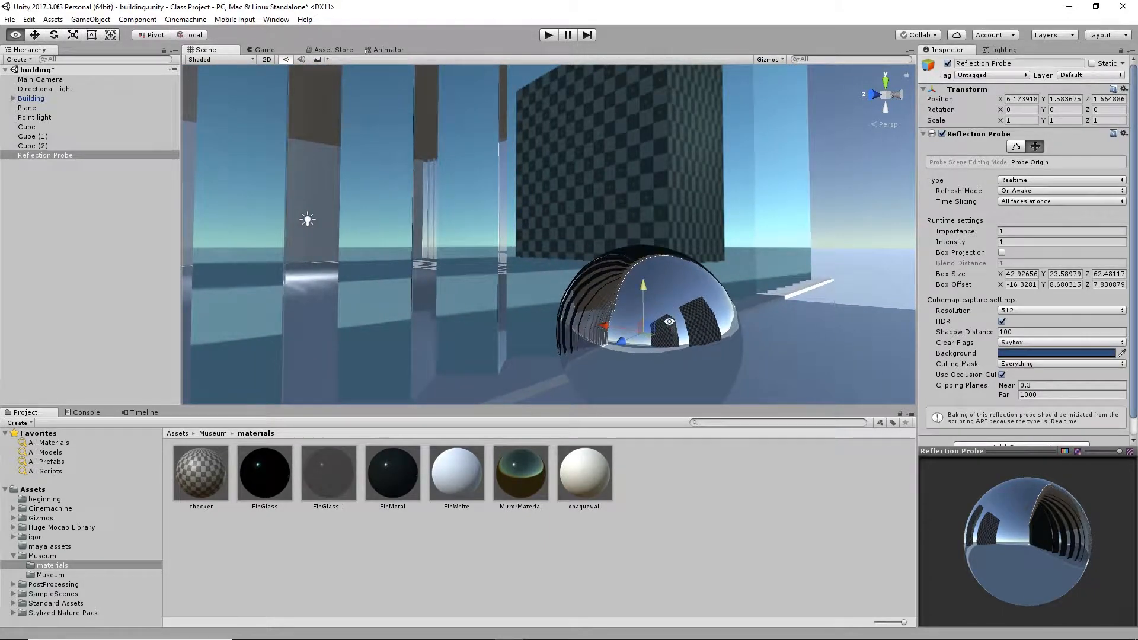
pyautogui.keyDown('alt'); pyautogui.moveTo(765, 323); pyautogui.dragTo(744, 314); pyautogui.keyUp('alt')
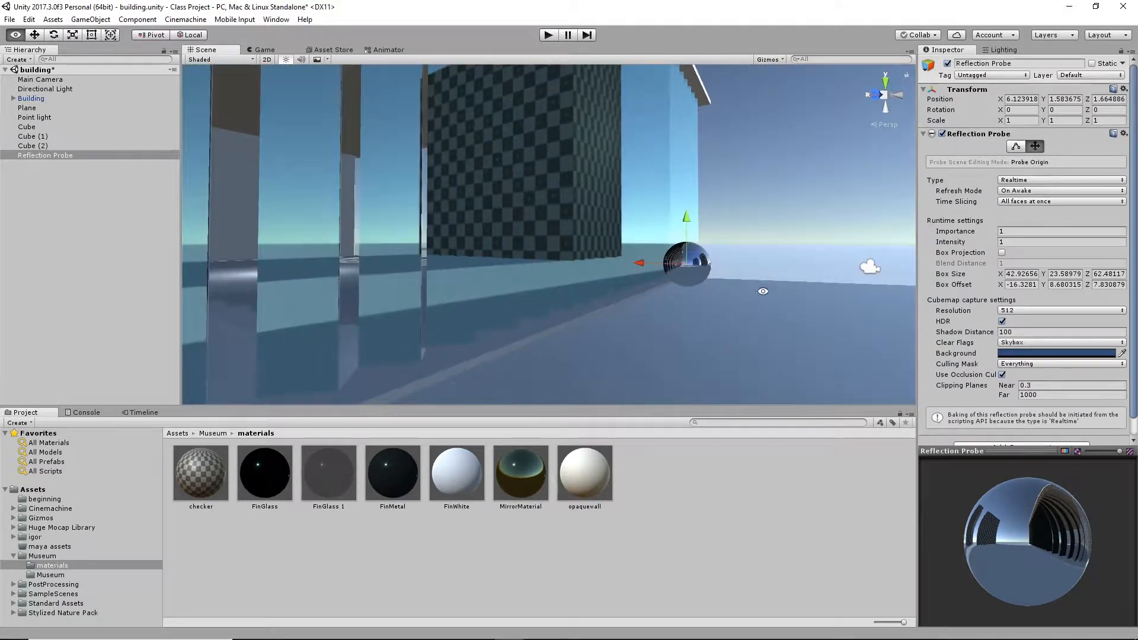
pyautogui.moveTo(748, 281); pyautogui.dragTo(715, 294, button='middle')
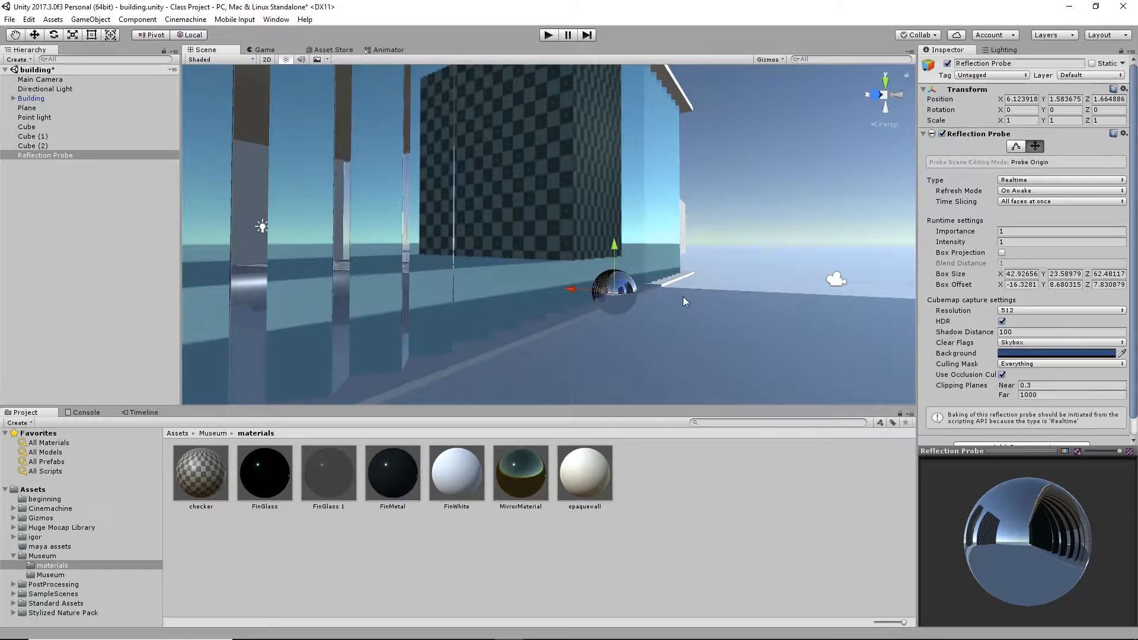
pyautogui.keyDown('alt'); pyautogui.moveTo(683, 297); pyautogui.dragTo(654, 265); pyautogui.keyUp('alt')
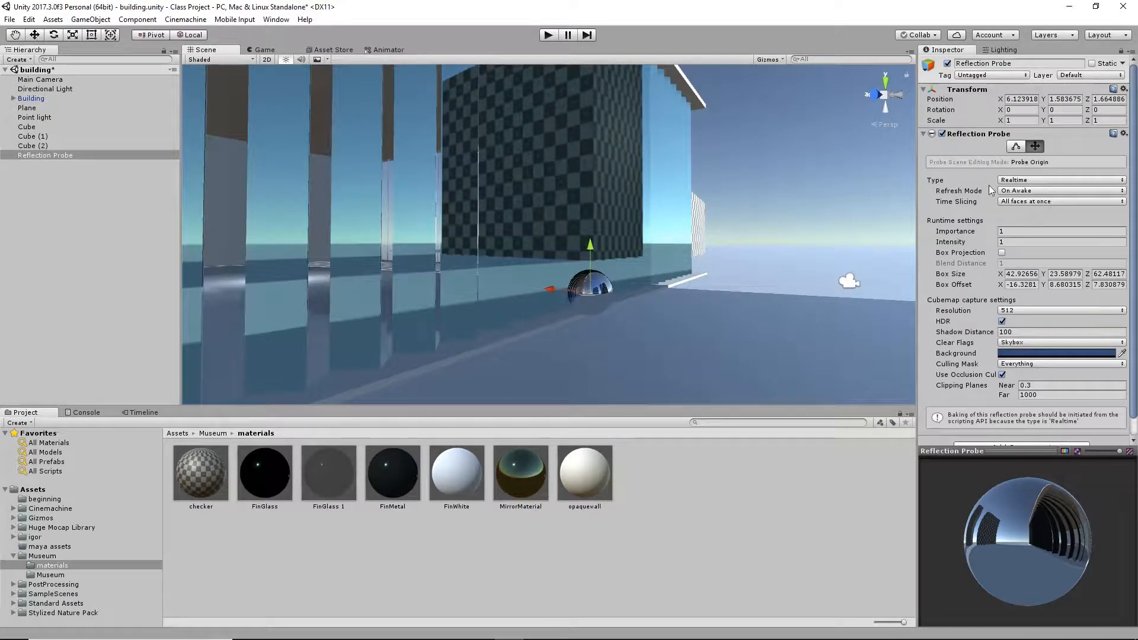
pyautogui.click(1025, 190)
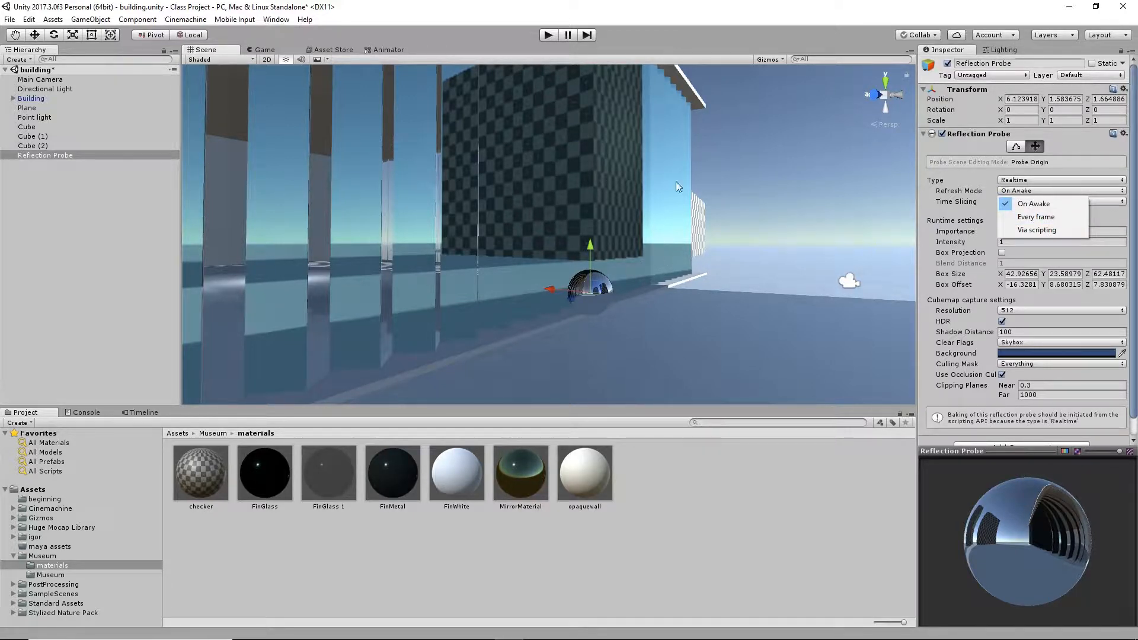
pyautogui.click(1036, 217)
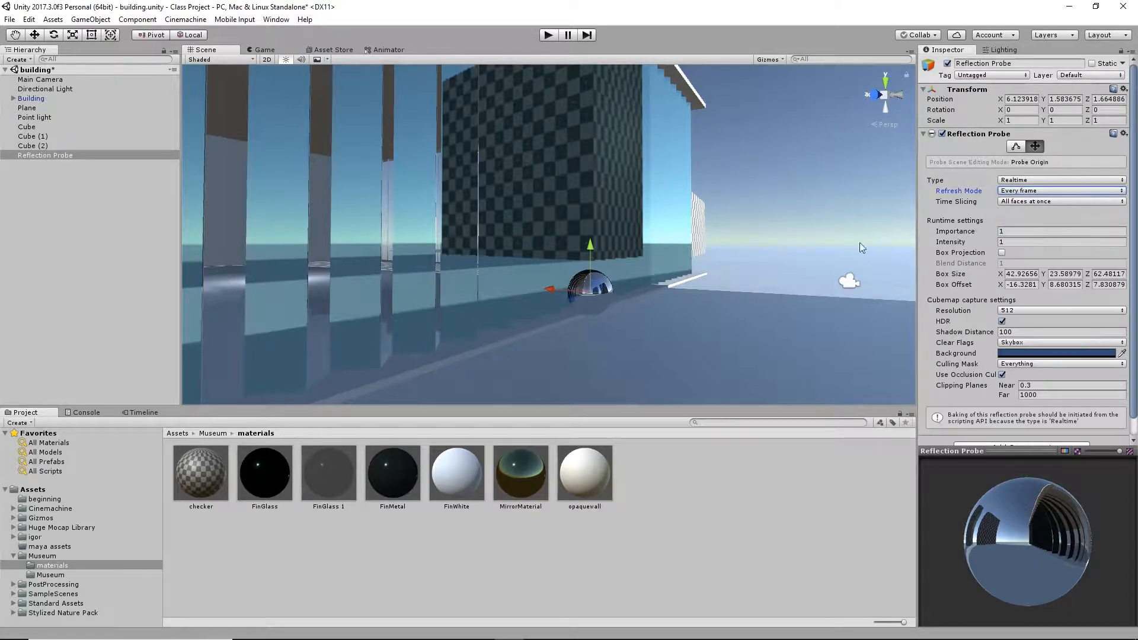
# Add a second reflection probe to the scene near the building's corner.
pyautogui.click(775, 198)
pyautogui.keyDown('alt'); pyautogui.moveTo(637, 276); pyautogui.dragTo(355, 277); pyautogui.keyUp('alt')
pyautogui.keyDown('alt'); pyautogui.moveTo(582, 286); pyautogui.dragTo(643, 250); pyautogui.keyUp('alt')
pyautogui.keyDown('alt'); pyautogui.moveTo(445, 276); pyautogui.dragTo(672, 287); pyautogui.keyUp('alt')
pyautogui.moveTo(673, 287); pyautogui.dragTo(602, 245, button='middle')
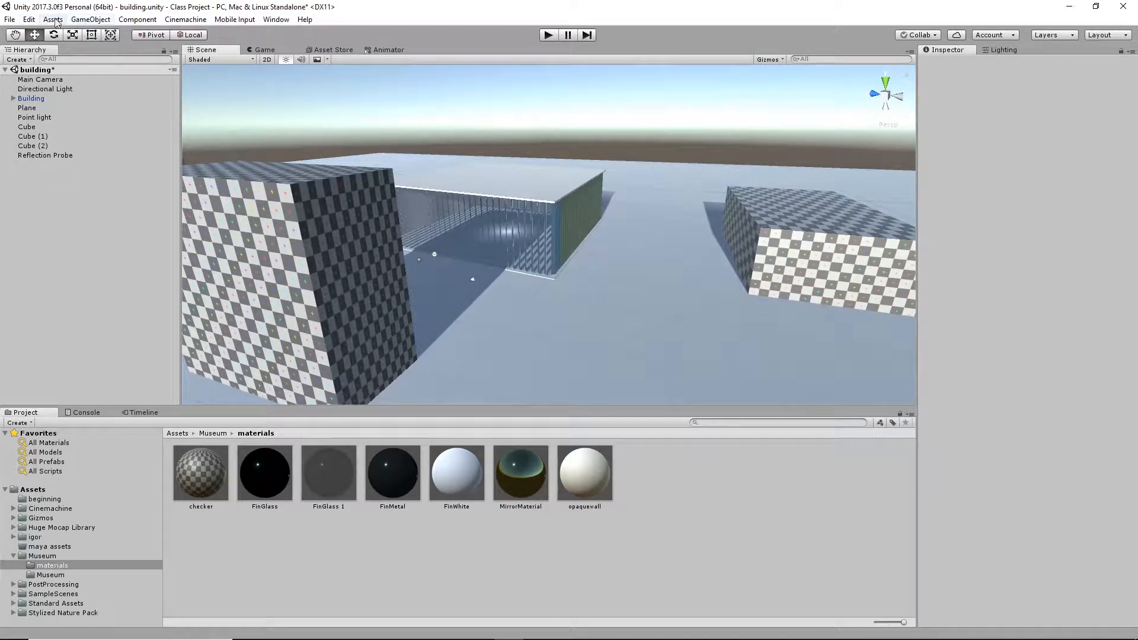
pyautogui.click(30, 20)
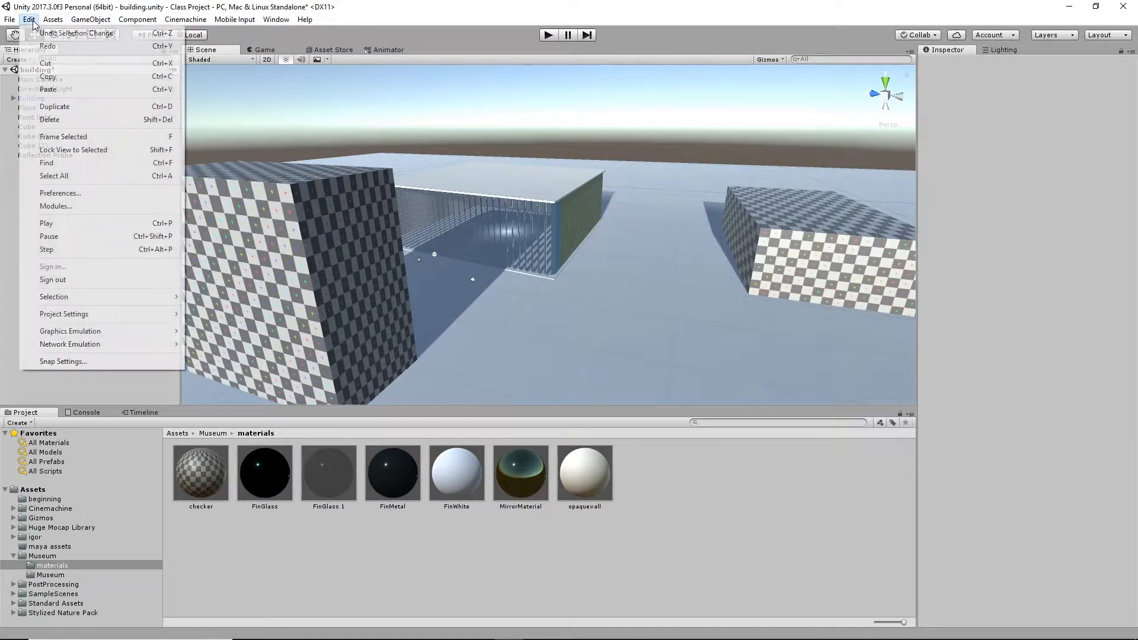
pyautogui.moveTo(90, 20)
pyautogui.moveTo(142, 98)
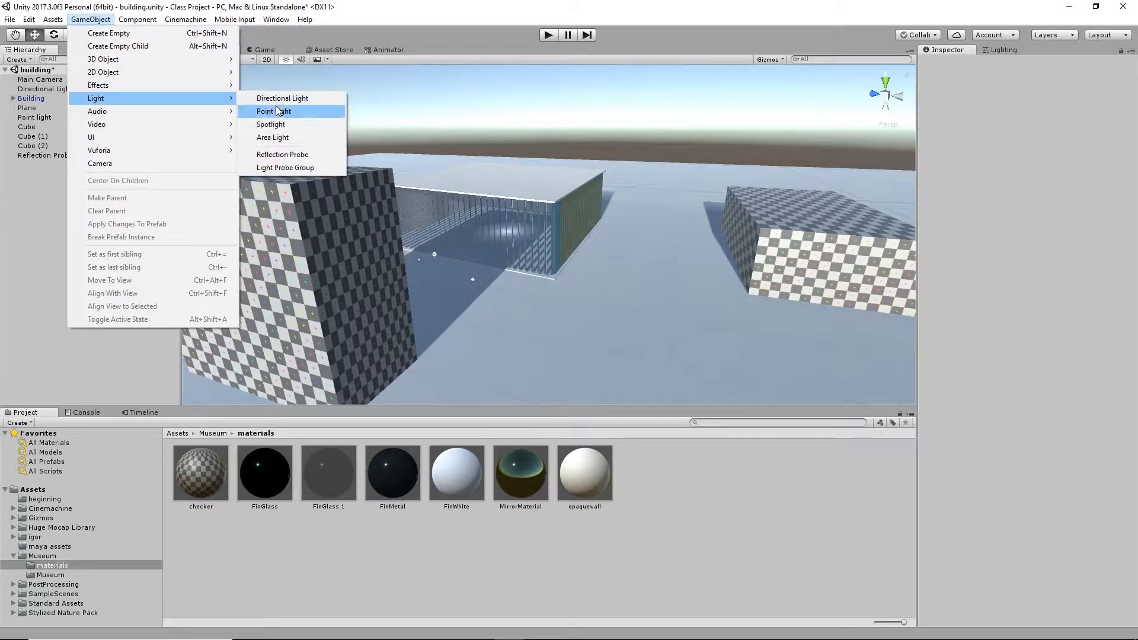
pyautogui.click(282, 151)
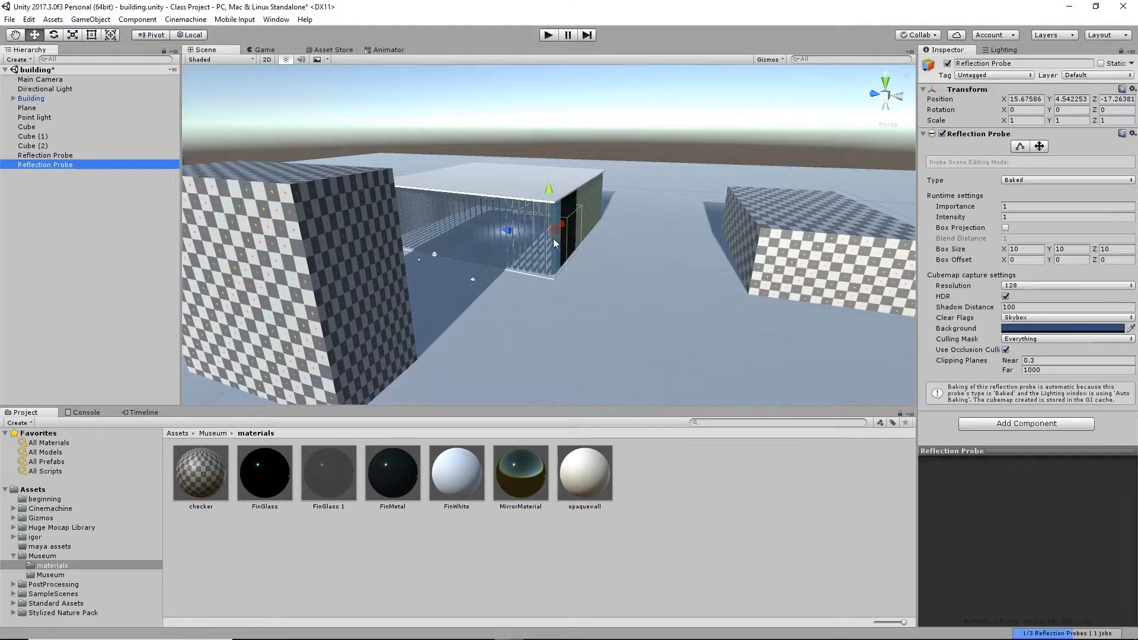
# Move the new reflection probe between the building's side facade and the checkered block, at about X 27.91, Z -37.2.
pyautogui.moveTo(507, 230); pyautogui.dragTo(612, 237)
pyautogui.keyDown('alt'); pyautogui.moveTo(612, 237); pyautogui.dragTo(380, 302); pyautogui.keyUp('alt')
pyautogui.moveTo(624, 297); pyautogui.dragTo(699, 279)
pyautogui.keyDown('alt'); pyautogui.moveTo(401, 195); pyautogui.dragTo(551, 192); pyautogui.keyUp('alt')
pyautogui.keyDown('alt'); pyautogui.moveTo(551, 193); pyautogui.dragTo(629, 207, button='right'); pyautogui.keyUp('alt')
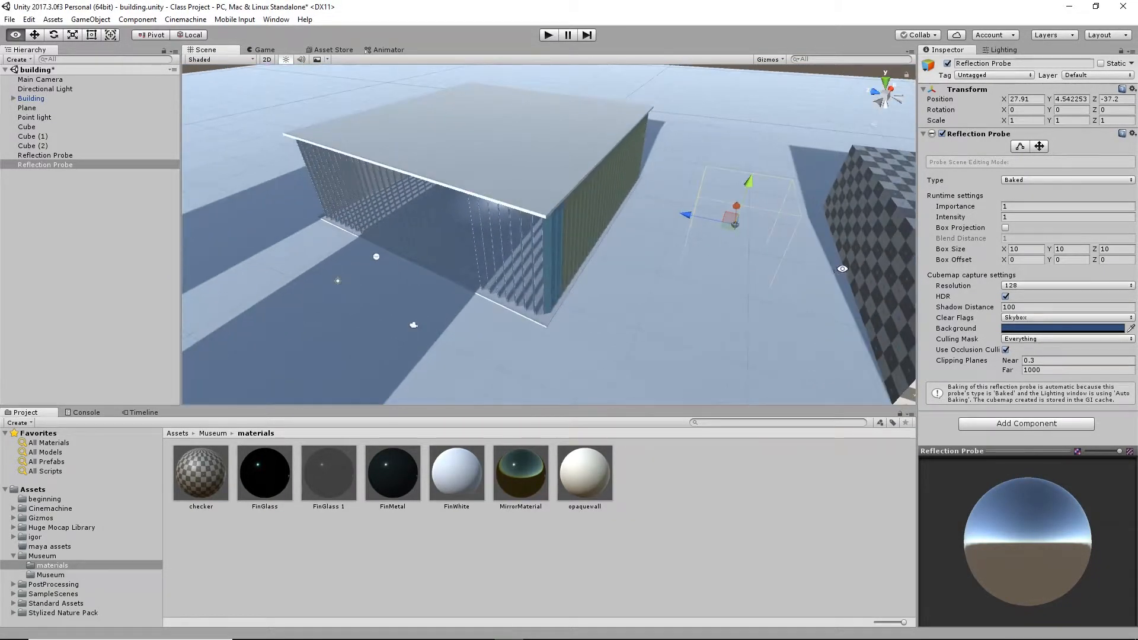
pyautogui.keyDown('alt'); pyautogui.moveTo(628, 207); pyautogui.dragTo(509, 204, button='middle'); pyautogui.keyUp('alt')
pyautogui.keyDown('alt'); pyautogui.moveTo(450, 255); pyautogui.dragTo(517, 194); pyautogui.keyUp('alt')
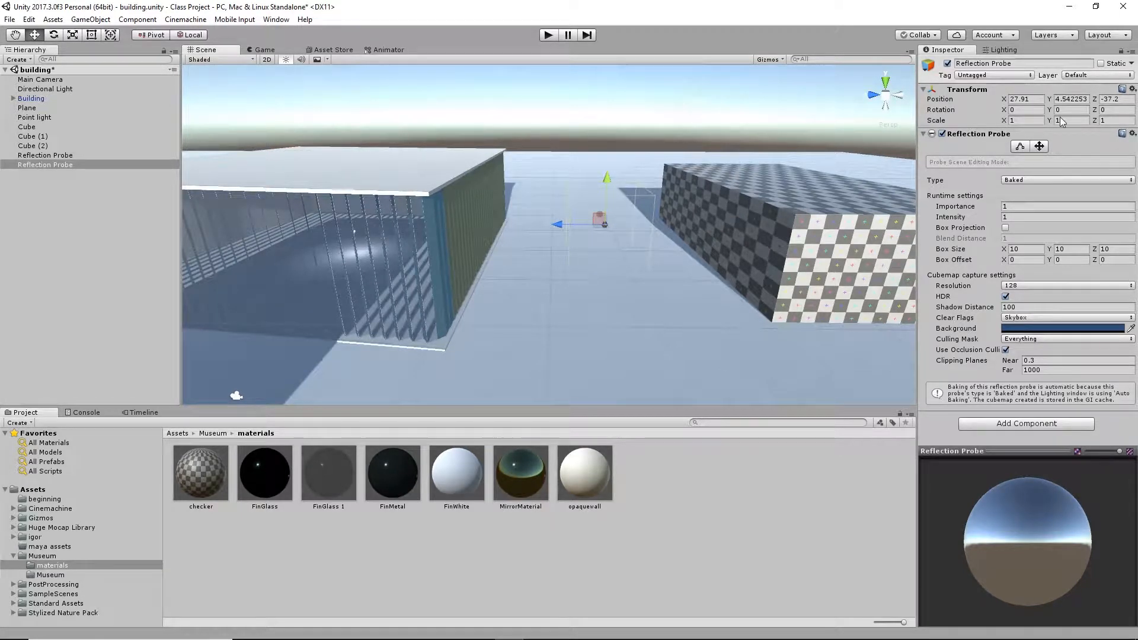
# Stretch the new probe's projection bounds around the facade and checkered block to about 29.72 by 15.1 by 47.08.
pyautogui.click(1019, 147)
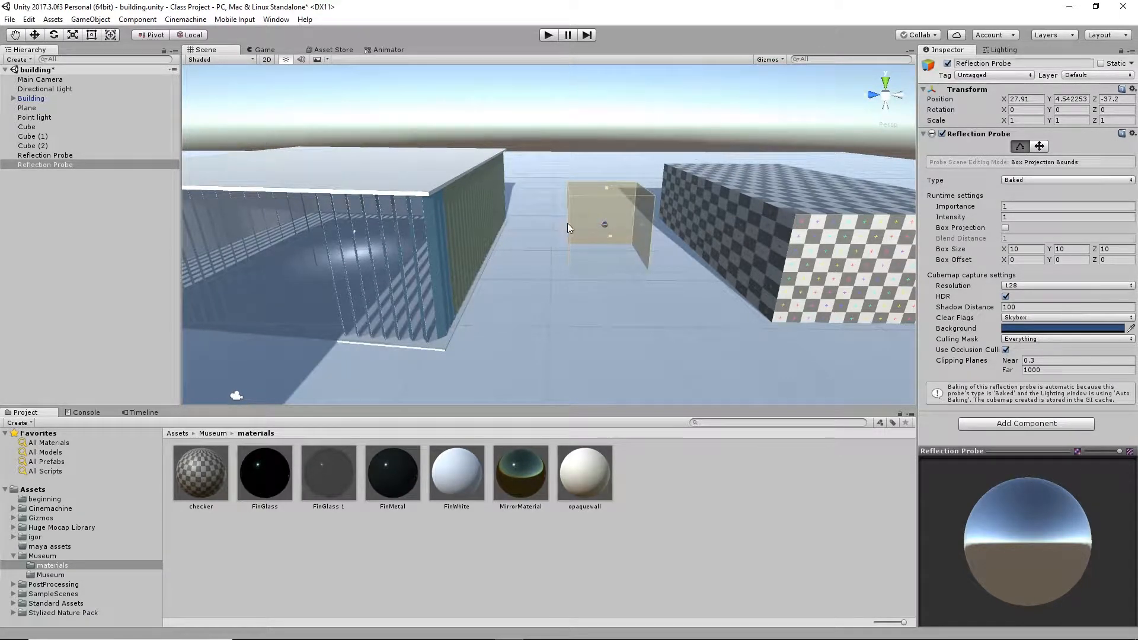
pyautogui.moveTo(569, 225); pyautogui.dragTo(479, 227)
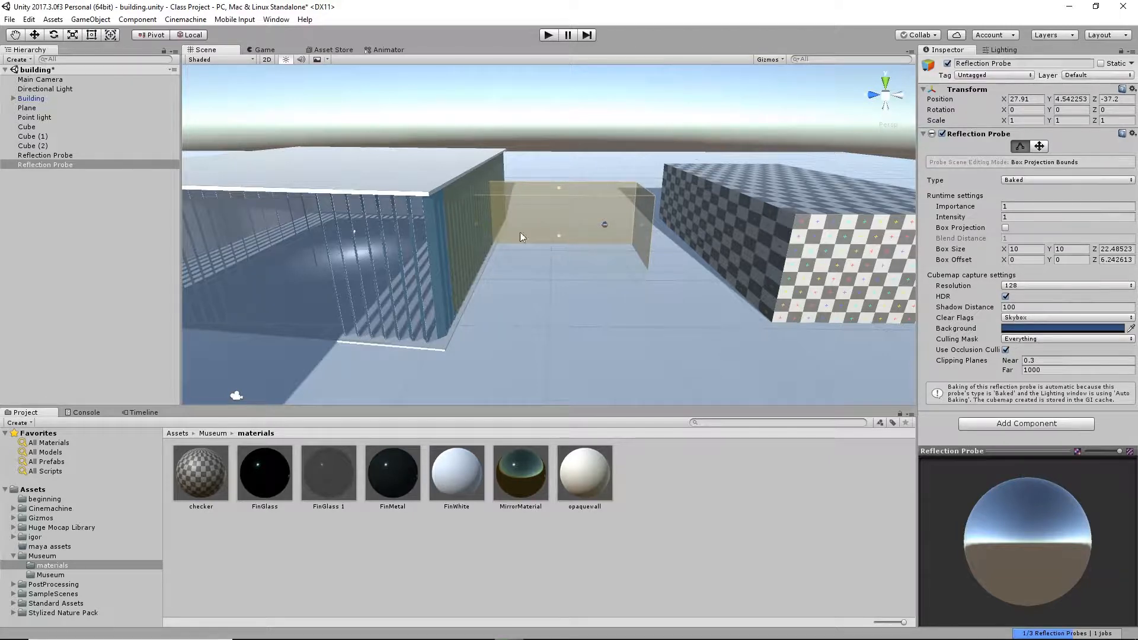
pyautogui.moveTo(559, 237); pyautogui.dragTo(559, 273)
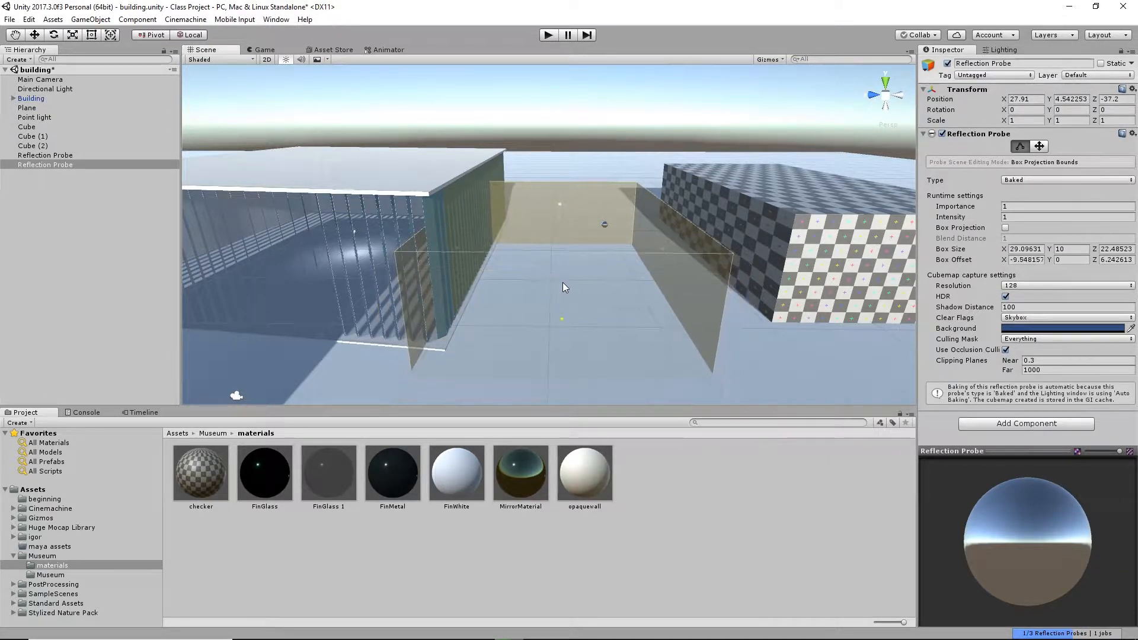
pyautogui.moveTo(563, 282); pyautogui.dragTo(563, 284)
pyautogui.moveTo(664, 251); pyautogui.dragTo(889, 253)
pyautogui.moveTo(685, 205); pyautogui.dragTo(692, 155)
# Adjust the probe's projection bounds along the facade and behind the checkered block to about 47.56 by 15.1 by 46.53.
pyautogui.keyDown('alt'); pyautogui.moveTo(559, 211); pyautogui.dragTo(802, 228); pyautogui.keyUp('alt')
pyautogui.keyDown('alt'); pyautogui.moveTo(524, 221); pyautogui.dragTo(584, 246); pyautogui.keyUp('alt')
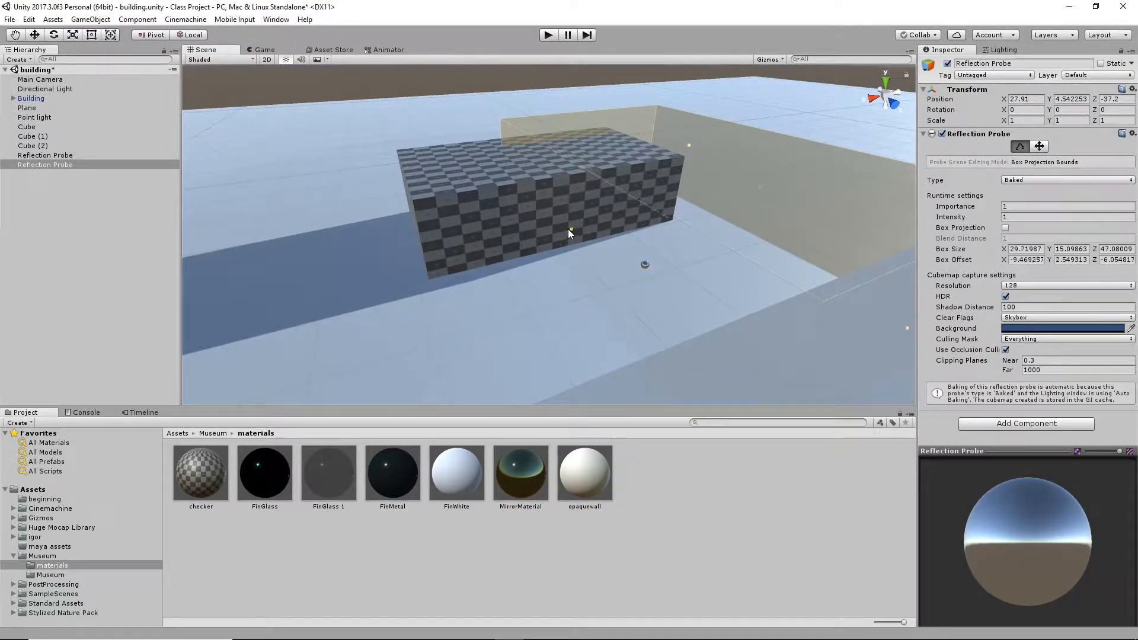
pyautogui.moveTo(439, 247); pyautogui.dragTo(424, 249)
pyautogui.keyDown('alt'); pyautogui.moveTo(638, 165); pyautogui.dragTo(263, 151); pyautogui.keyUp('alt')
pyautogui.keyDown('alt'); pyautogui.moveTo(450, 158); pyautogui.dragTo(638, 89); pyautogui.keyUp('alt')
pyautogui.keyDown('alt'); pyautogui.moveTo(646, 163); pyautogui.dragTo(528, 181); pyautogui.keyUp('alt')
pyautogui.moveTo(451, 148); pyautogui.dragTo(459, 144)
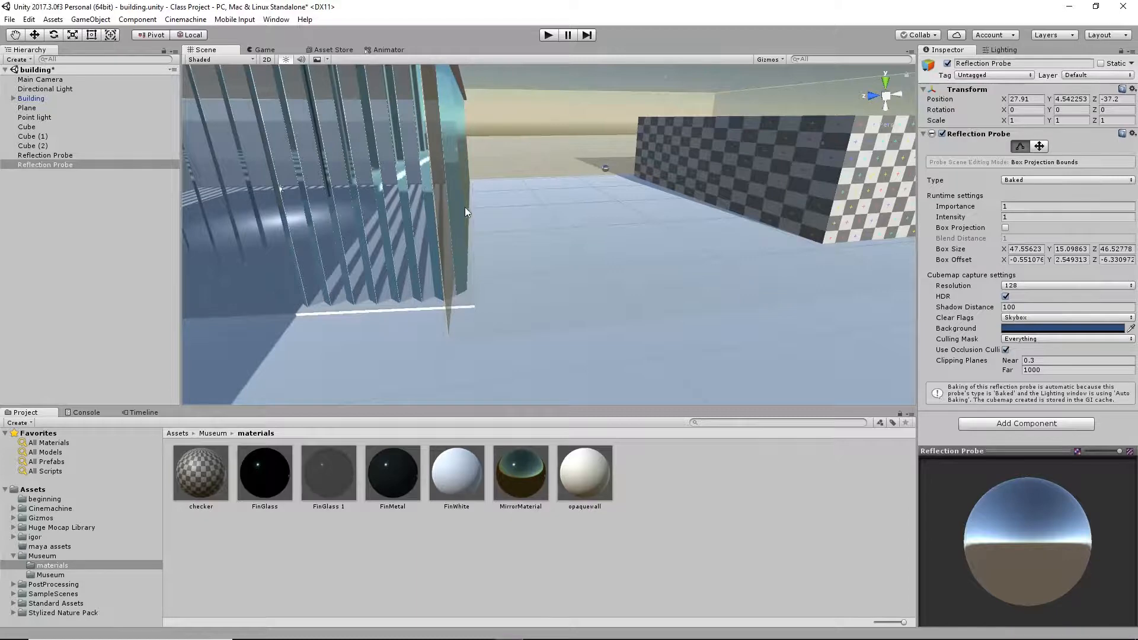
# Move the new probe's origin to the foot of the side facade, at about Y 1.05 and Z -22.84.
pyautogui.keyDown('alt'); pyautogui.moveTo(455, 194); pyautogui.dragTo(881, 217); pyautogui.keyUp('alt')
pyautogui.click(1038, 146)
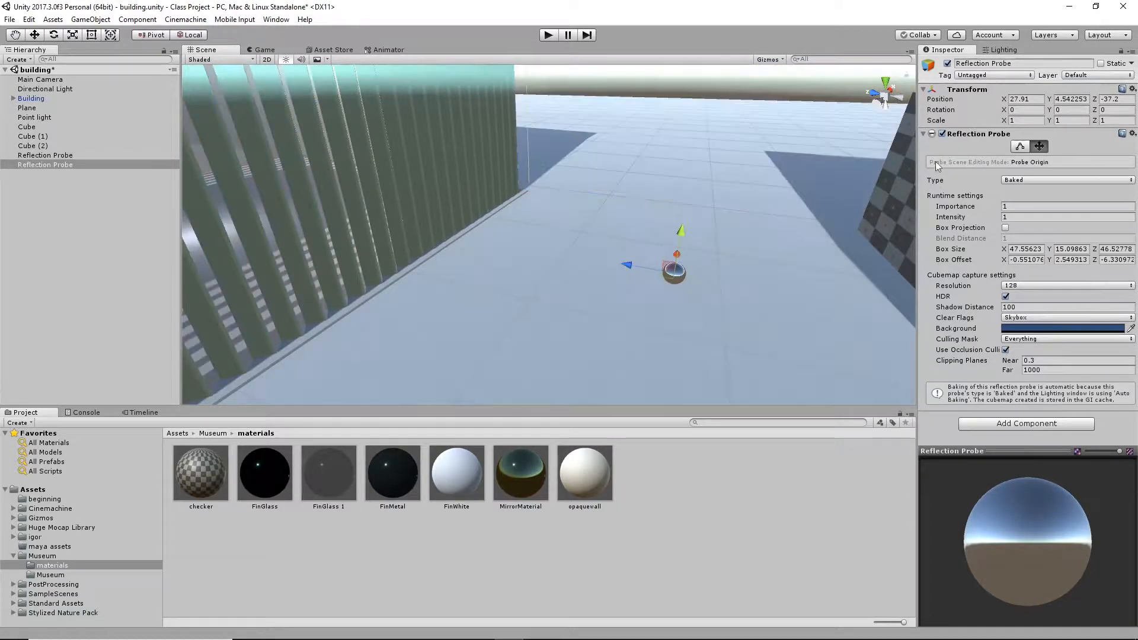
pyautogui.moveTo(631, 261); pyautogui.dragTo(380, 239)
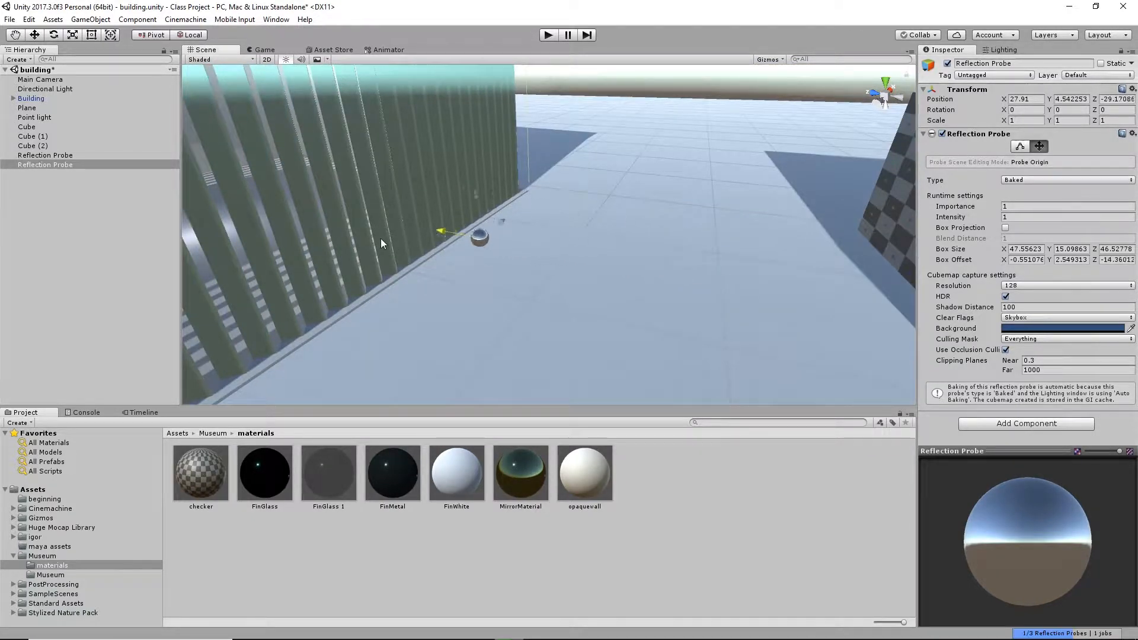
pyautogui.moveTo(428, 182); pyautogui.dragTo(429, 209)
pyautogui.press('f')
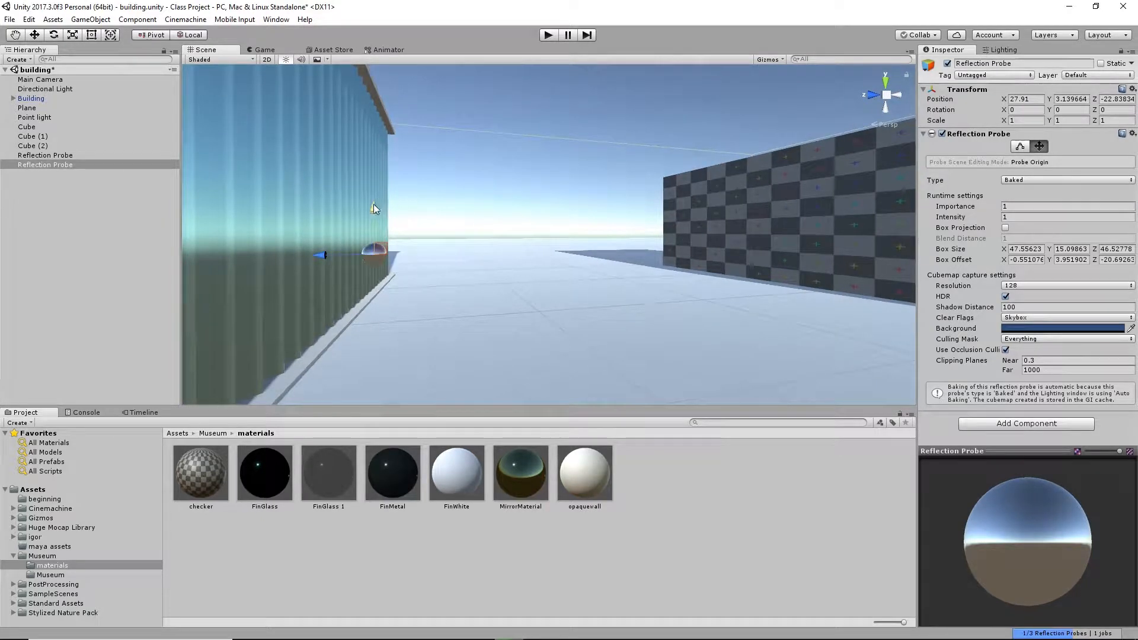
pyautogui.moveTo(372, 266); pyautogui.dragTo(372, 267)
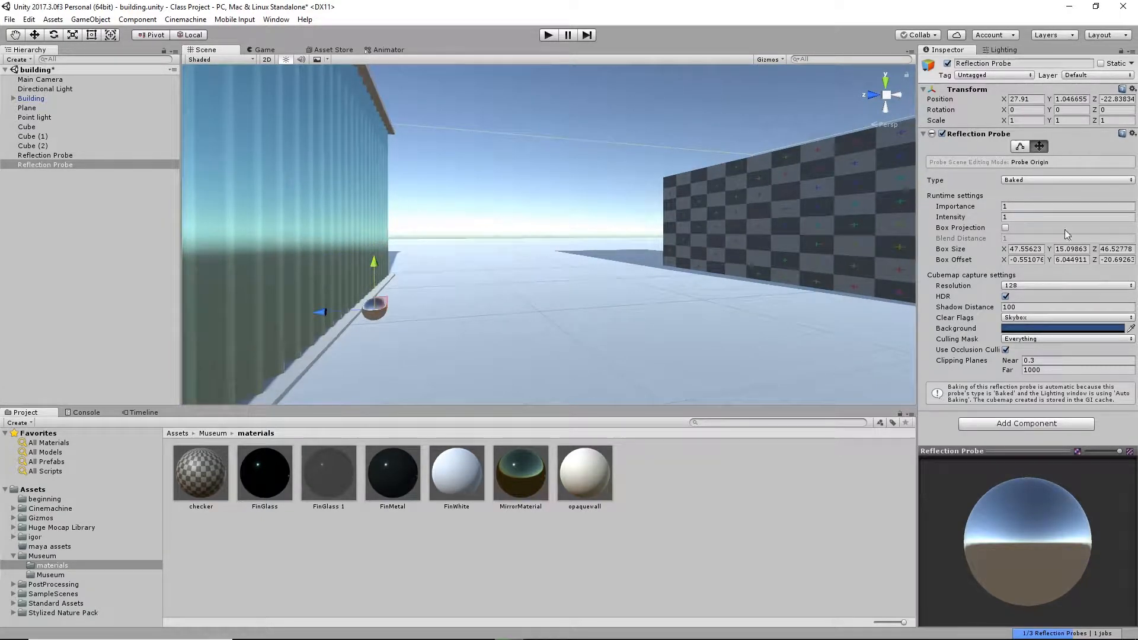
# Set the new probe's type to Realtime, its refresh mode to Every frame and its cubemap resolution to 512.
pyautogui.click(1029, 180)
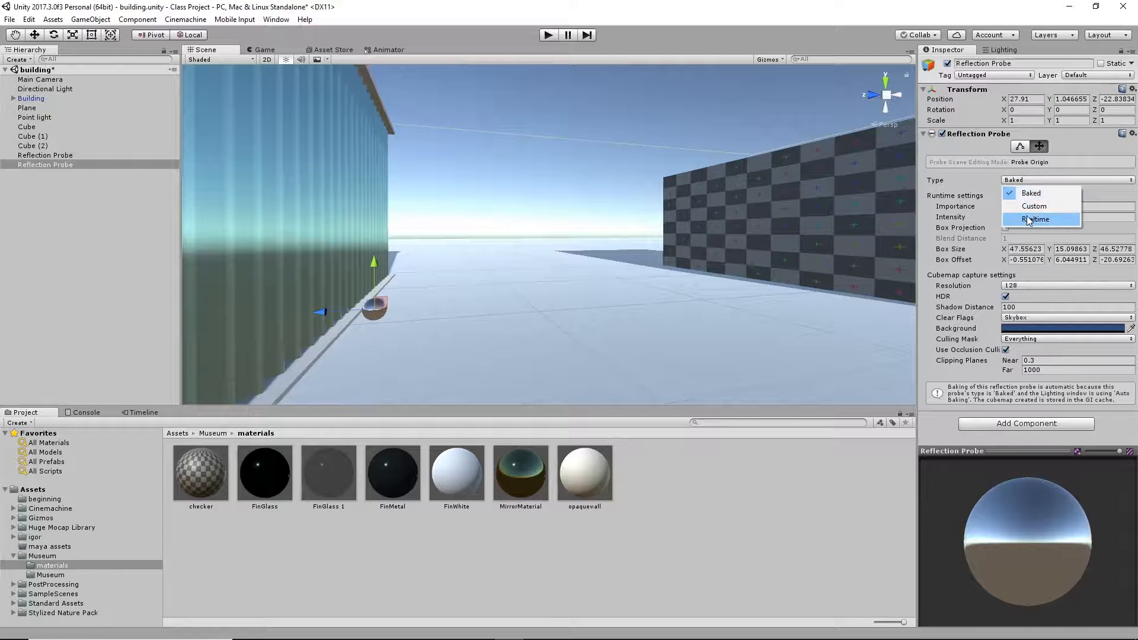
pyautogui.click(1026, 218)
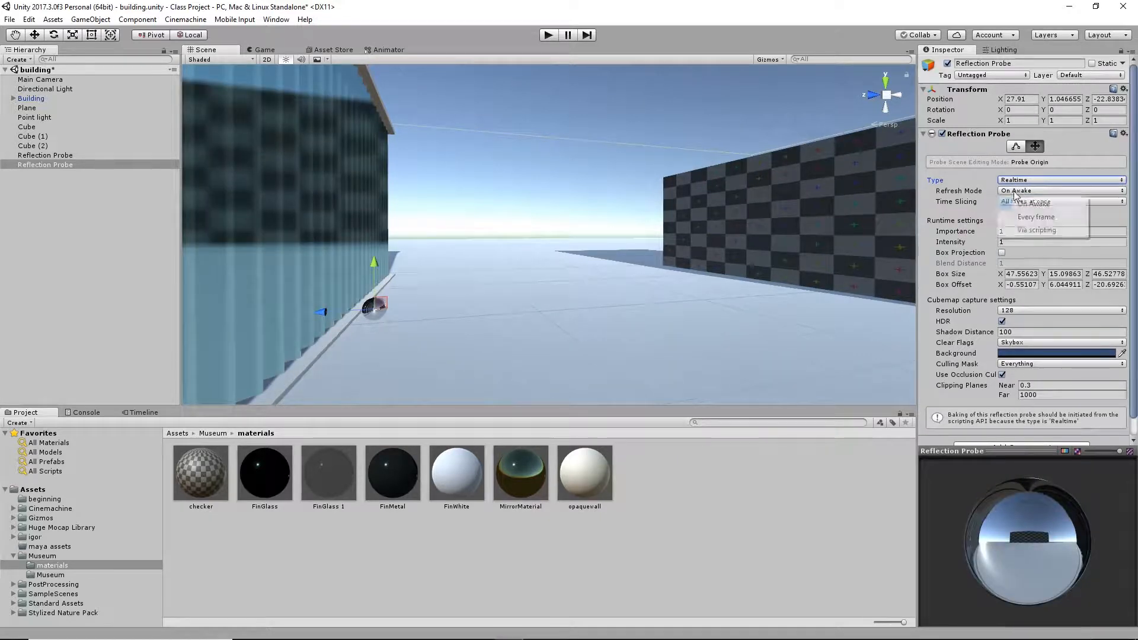
pyautogui.click(1036, 217)
pyautogui.moveTo(584, 233); pyautogui.dragTo(619, 259, button='right')
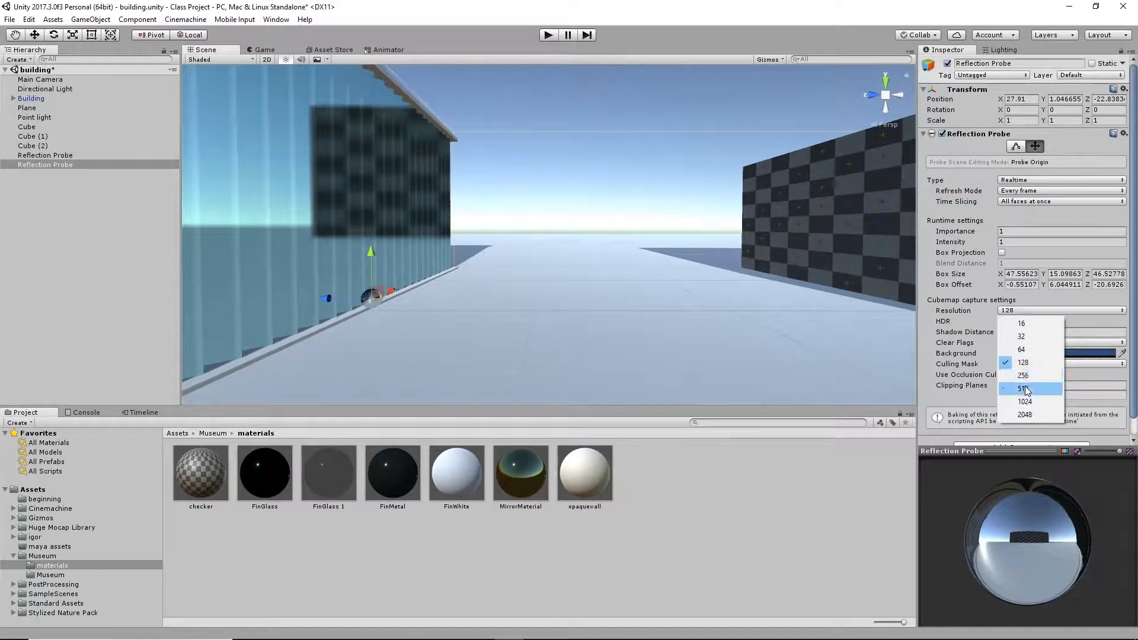
pyautogui.click(1028, 390)
pyautogui.moveTo(699, 279); pyautogui.dragTo(705, 230, button='right')
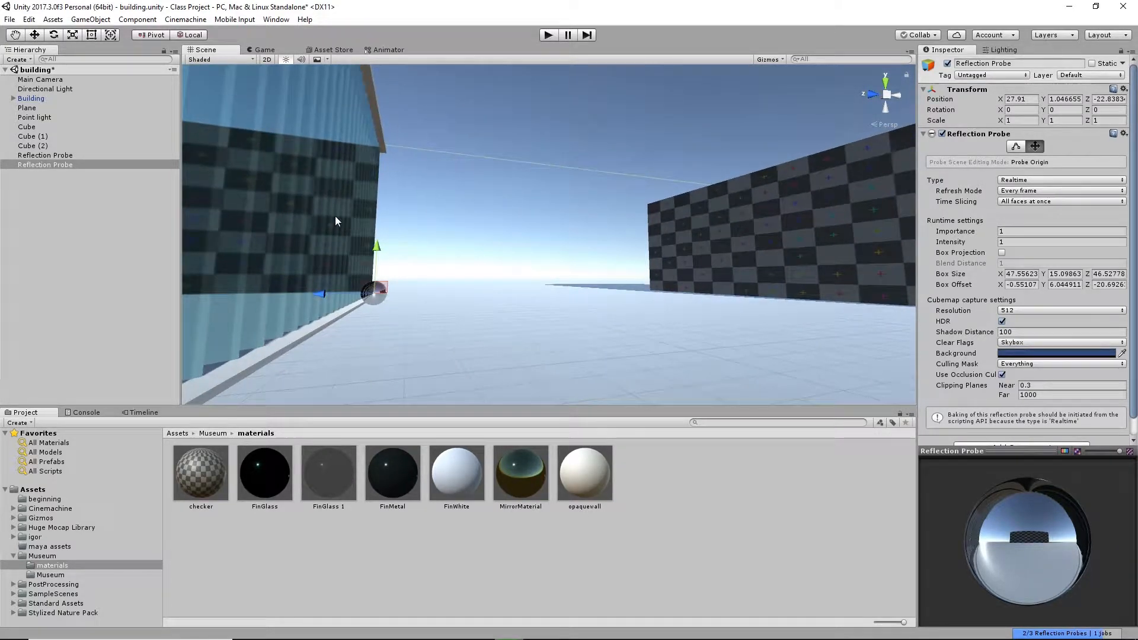
# Rotate the first reflection probe, beside the facade facing the two checkered blocks, about its Y axis to roughly 13.65 degrees.
pyautogui.moveTo(491, 240); pyautogui.dragTo(463, 233, button='right')
pyautogui.moveTo(672, 247); pyautogui.dragTo(40, 257, button='right')
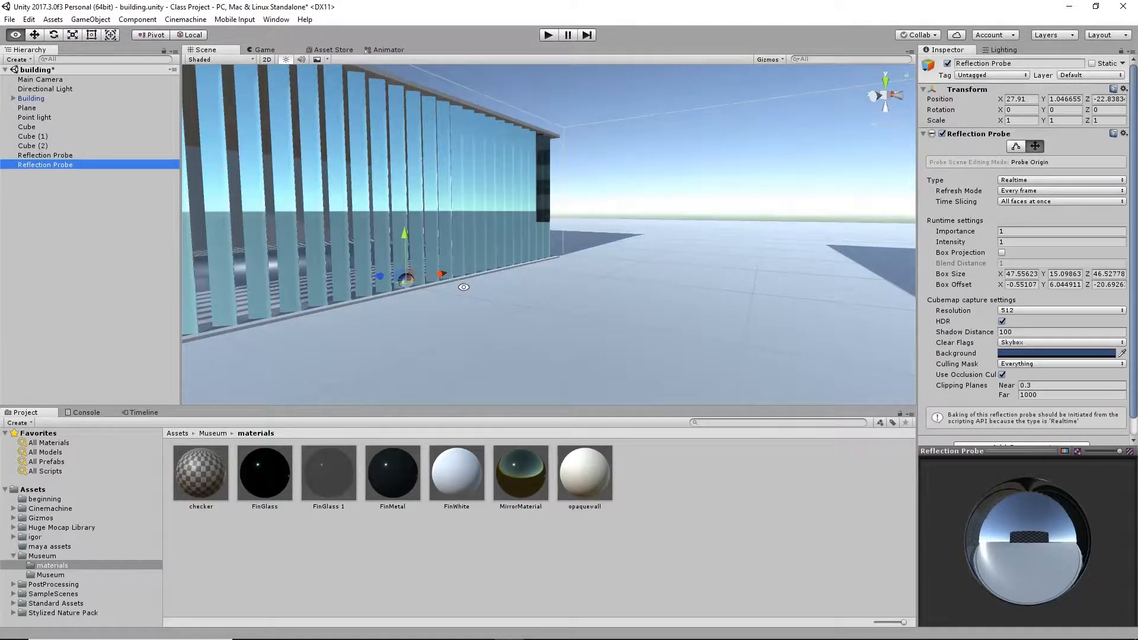
pyautogui.moveTo(463, 287); pyautogui.dragTo(313, 226, button='right')
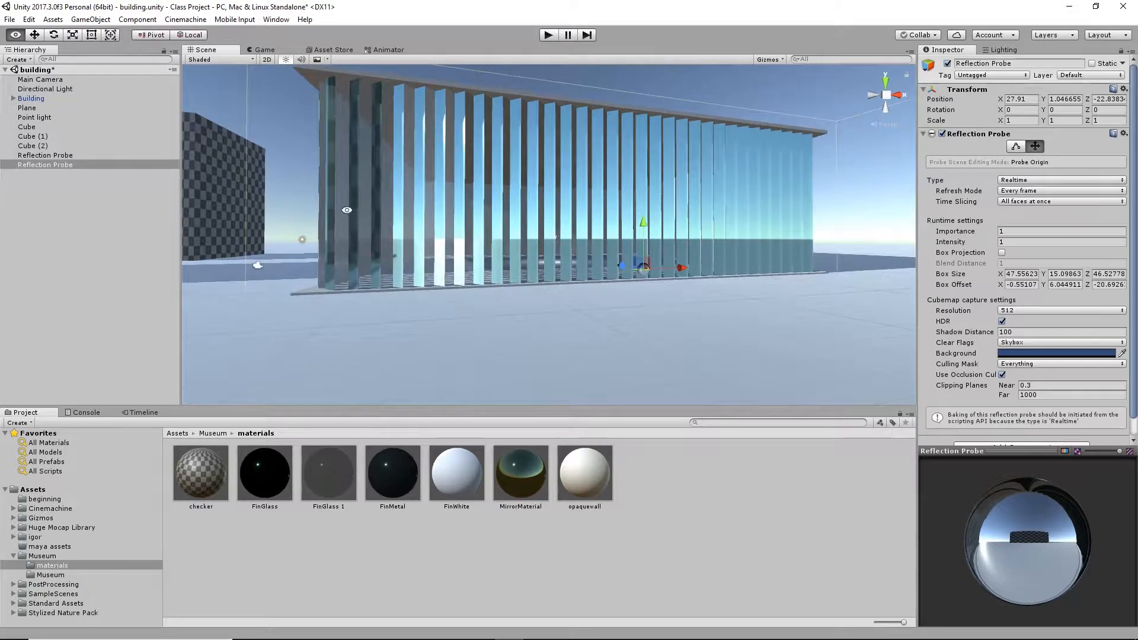
pyautogui.moveTo(398, 231); pyautogui.dragTo(304, 261, button='right')
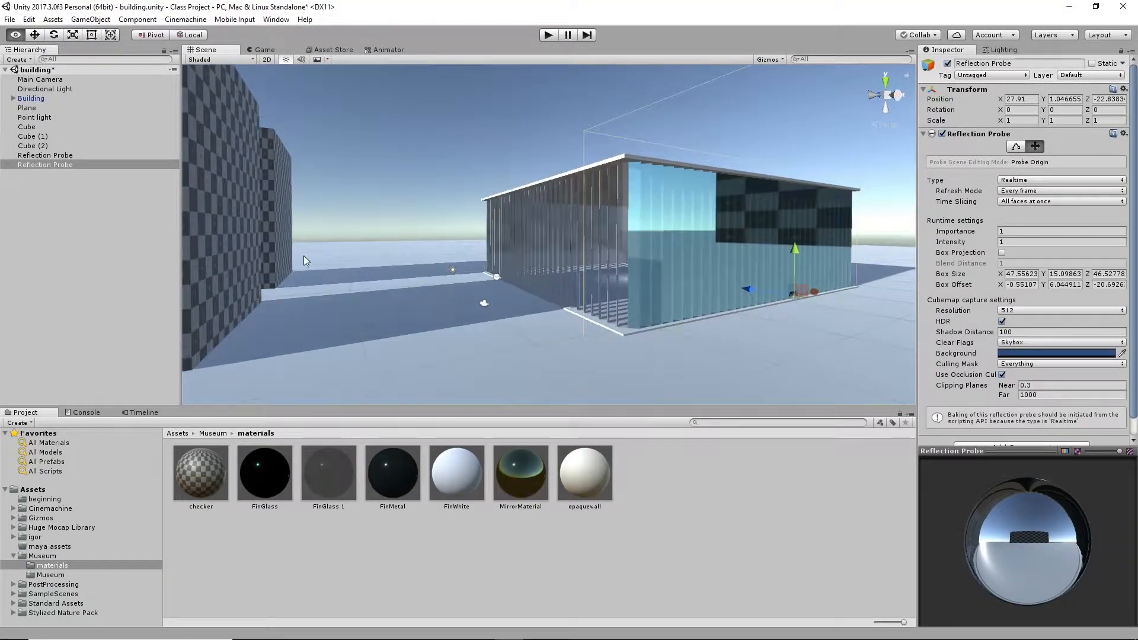
pyautogui.click(235, 247)
pyautogui.click(52, 156)
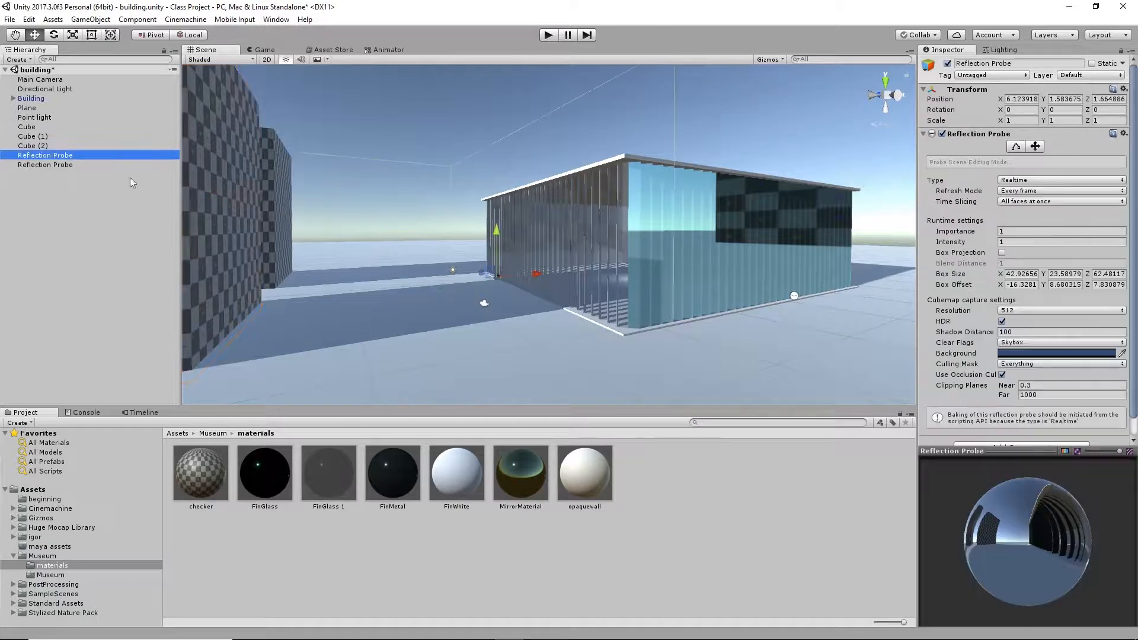
pyautogui.moveTo(456, 263); pyautogui.dragTo(344, 265, button='right')
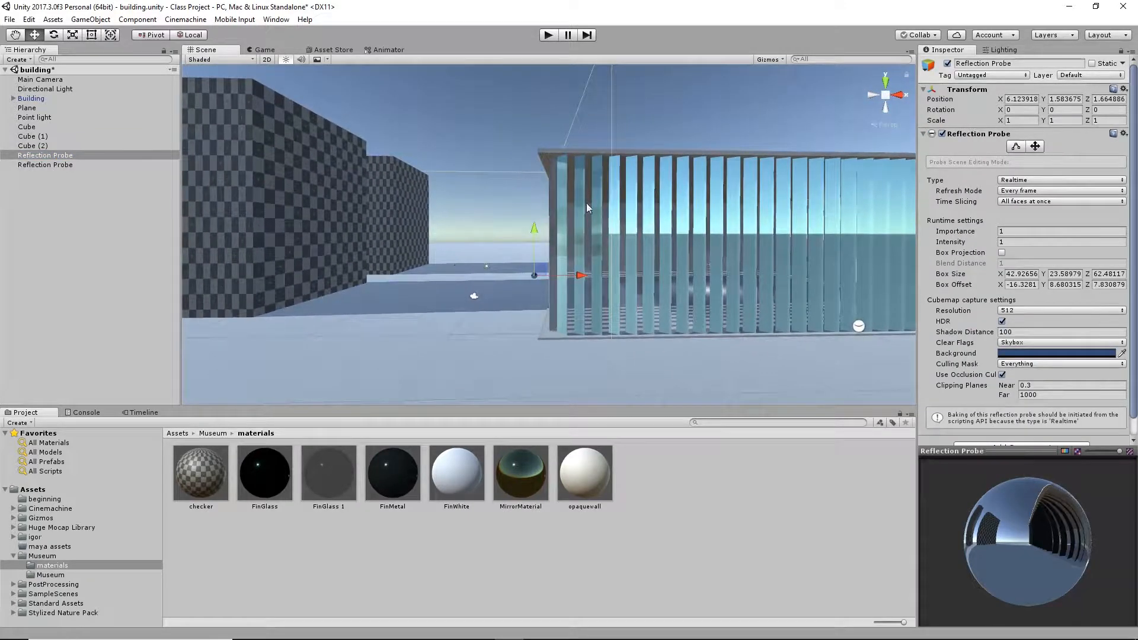
pyautogui.moveTo(603, 137); pyautogui.dragTo(562, 123, button='right')
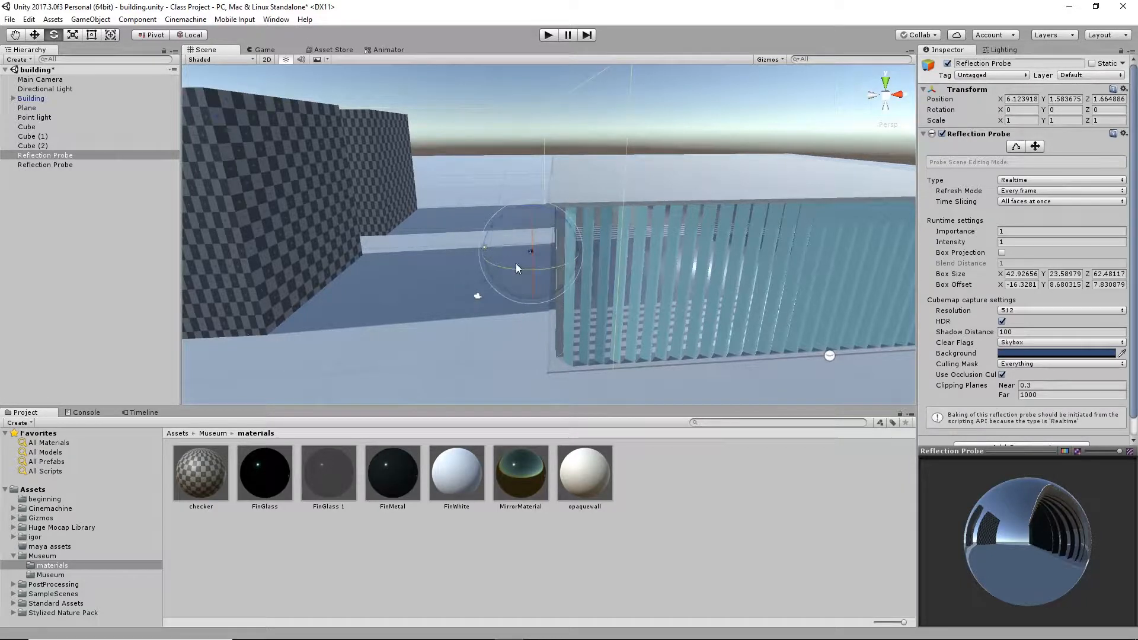
pyautogui.moveTo(521, 269); pyautogui.dragTo(511, 272)
pyautogui.moveTo(552, 267); pyautogui.dragTo(533, 276)
# Turn on Box Projection for the first reflection probe facing the two checkered blocks.
pyautogui.keyDown('alt'); pyautogui.moveTo(662, 262); pyautogui.dragTo(386, 343); pyautogui.keyUp('alt')
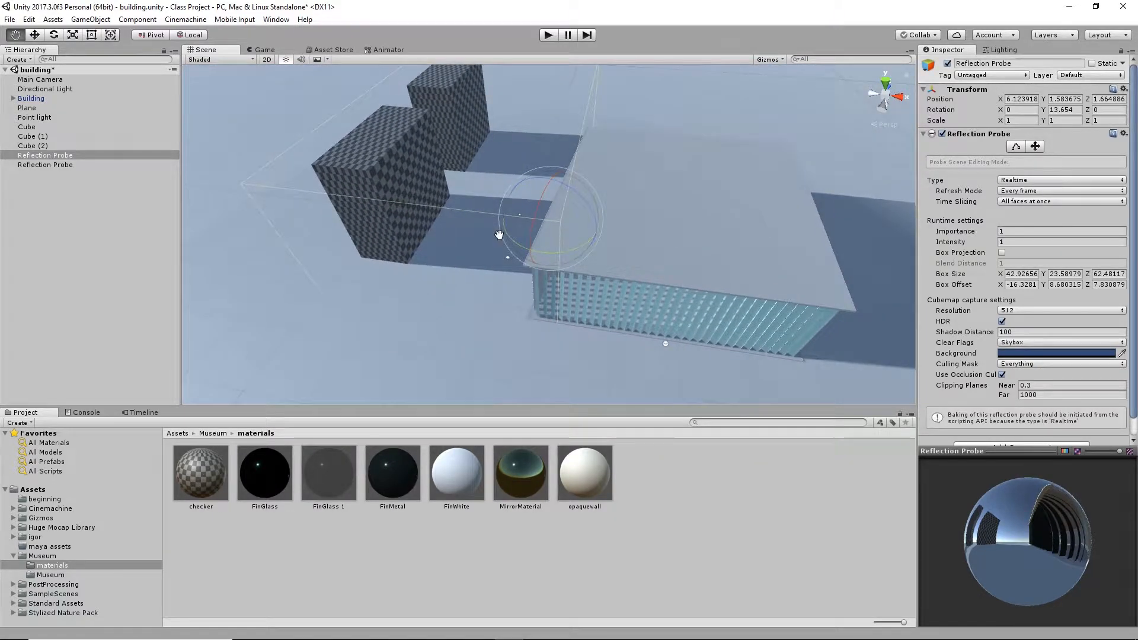
pyautogui.keyDown('alt'); pyautogui.moveTo(499, 234); pyautogui.dragTo(642, 266); pyautogui.keyUp('alt')
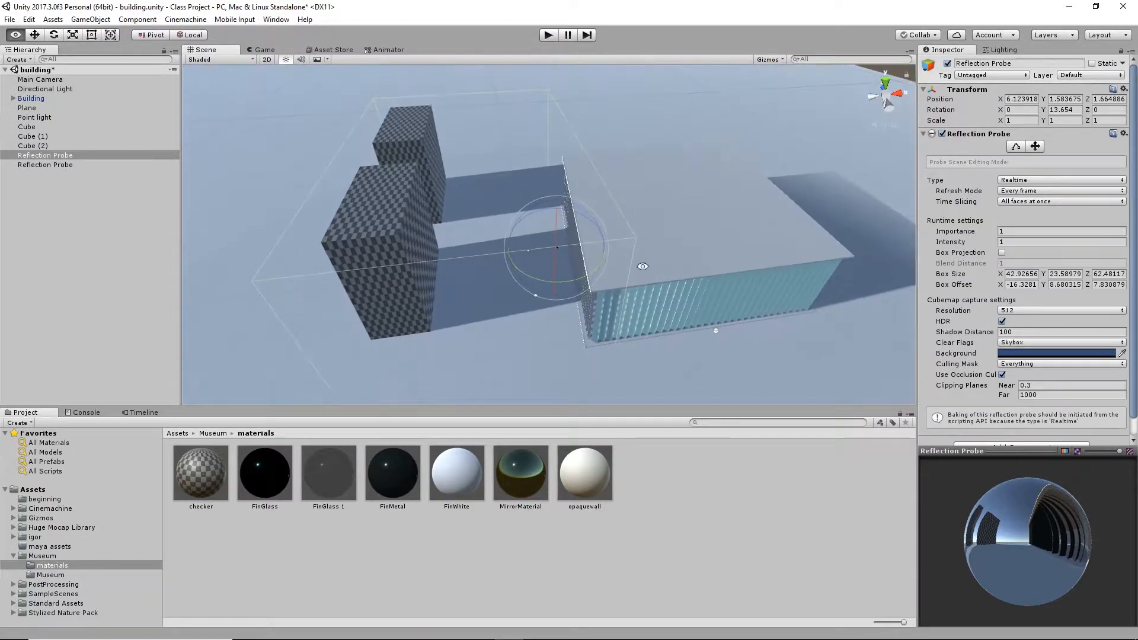
pyautogui.keyDown('alt'); pyautogui.moveTo(534, 261); pyautogui.dragTo(552, 149); pyautogui.keyUp('alt')
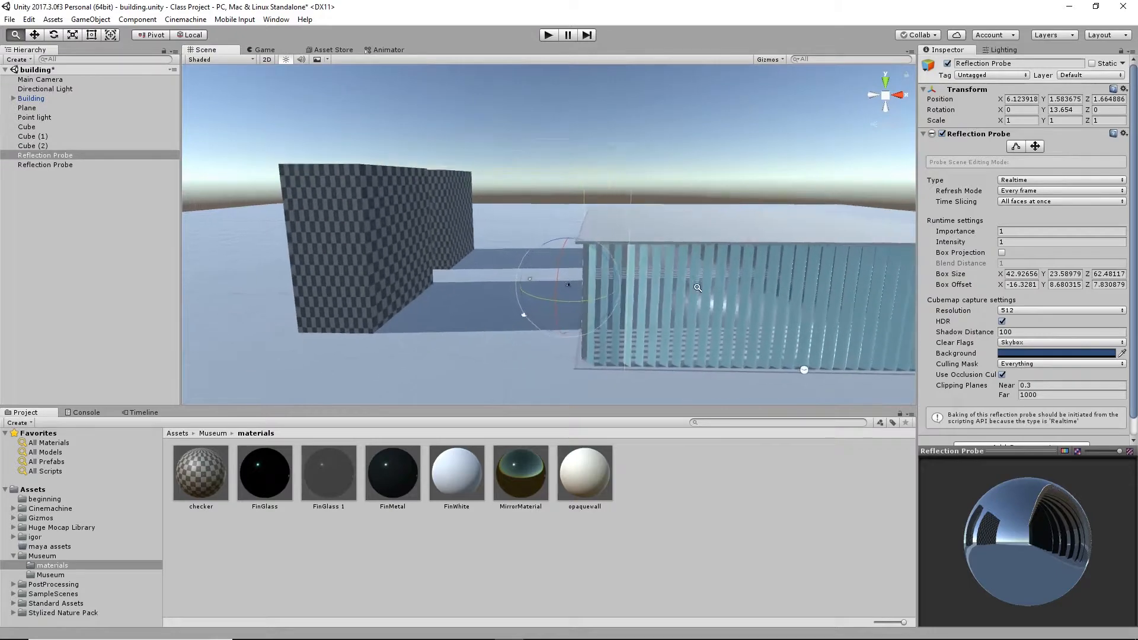
pyautogui.keyDown('alt'); pyautogui.moveTo(698, 288); pyautogui.dragTo(662, 332); pyautogui.keyUp('alt')
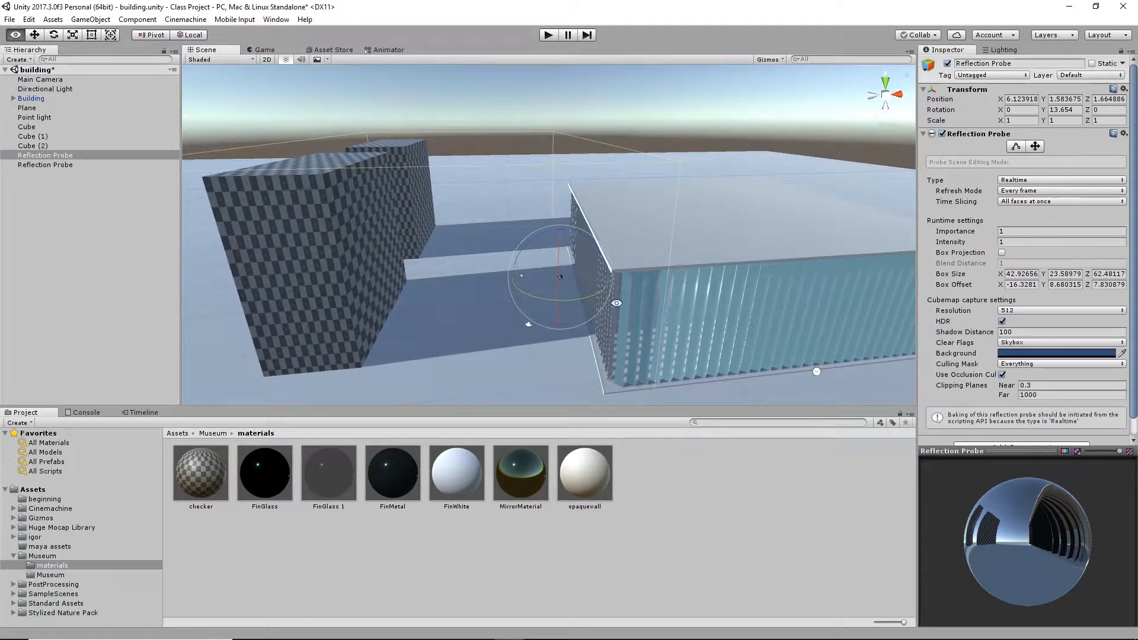
pyautogui.keyDown('alt'); pyautogui.moveTo(617, 303); pyautogui.dragTo(719, 266); pyautogui.keyUp('alt')
pyautogui.moveTo(581, 280)
pyautogui.keyDown('alt'); pyautogui.mouseDown()
pyautogui.moveTo(654, 268)
pyautogui.moveTo(595, 266)
pyautogui.mouseUp(); pyautogui.keyUp('alt')
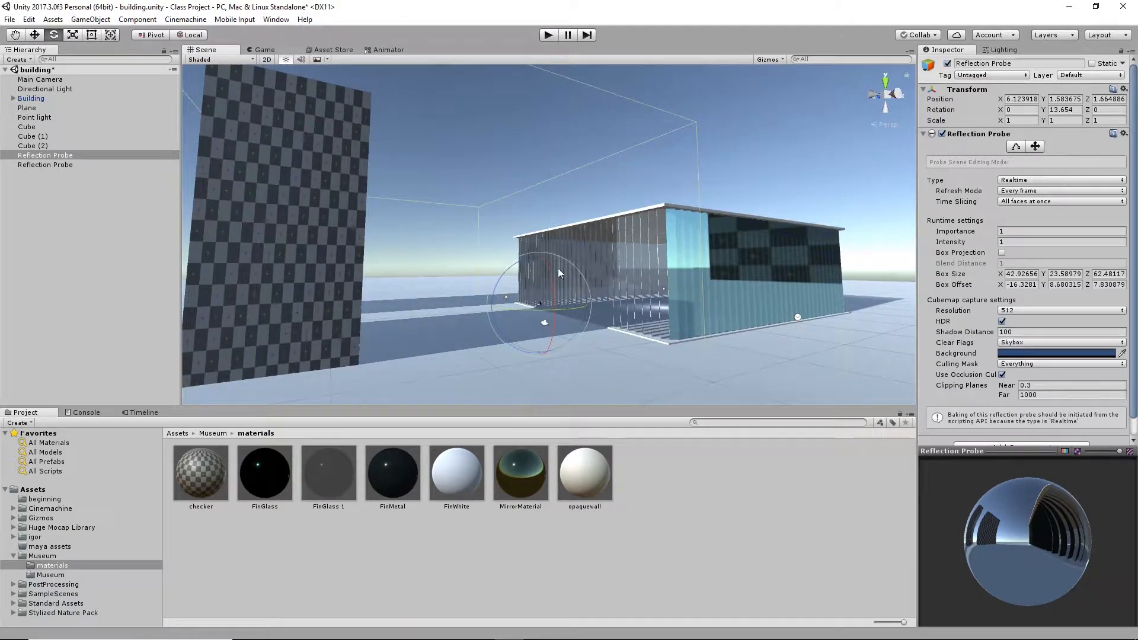
pyautogui.click(1002, 252)
# Pull in the X extent of the first probe's projection bounds, resizing the box to about 29.61 by 23.59 by 62.48.
pyautogui.keyDown('alt'); pyautogui.moveTo(664, 266); pyautogui.dragTo(144, 276); pyautogui.keyUp('alt')
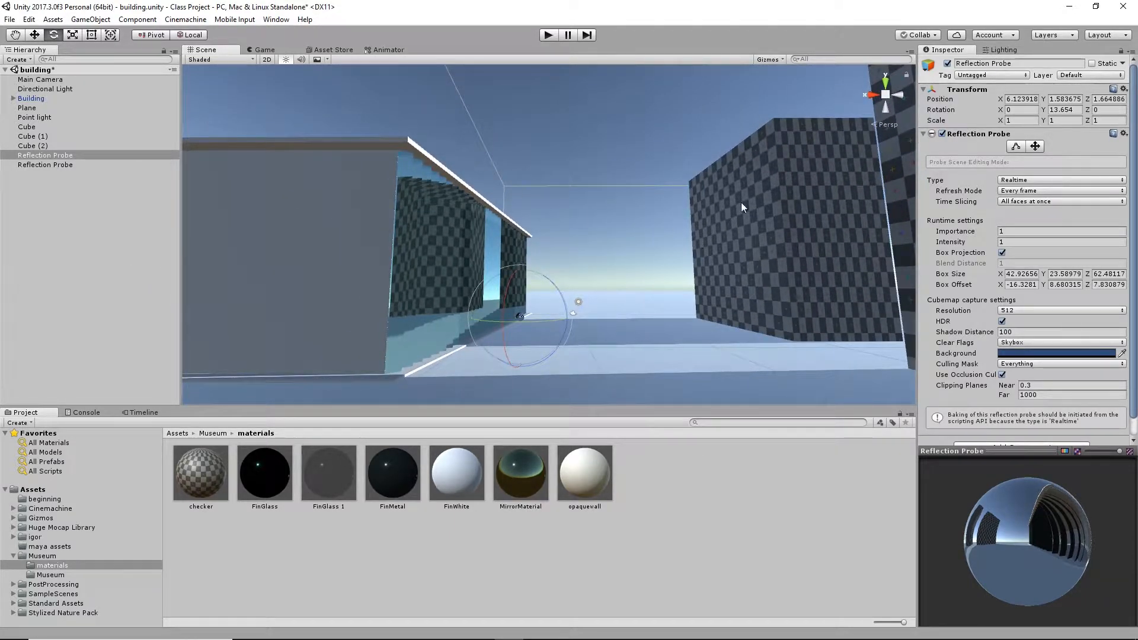
pyautogui.keyDown('alt'); pyautogui.moveTo(760, 250); pyautogui.dragTo(626, 284); pyautogui.keyUp('alt')
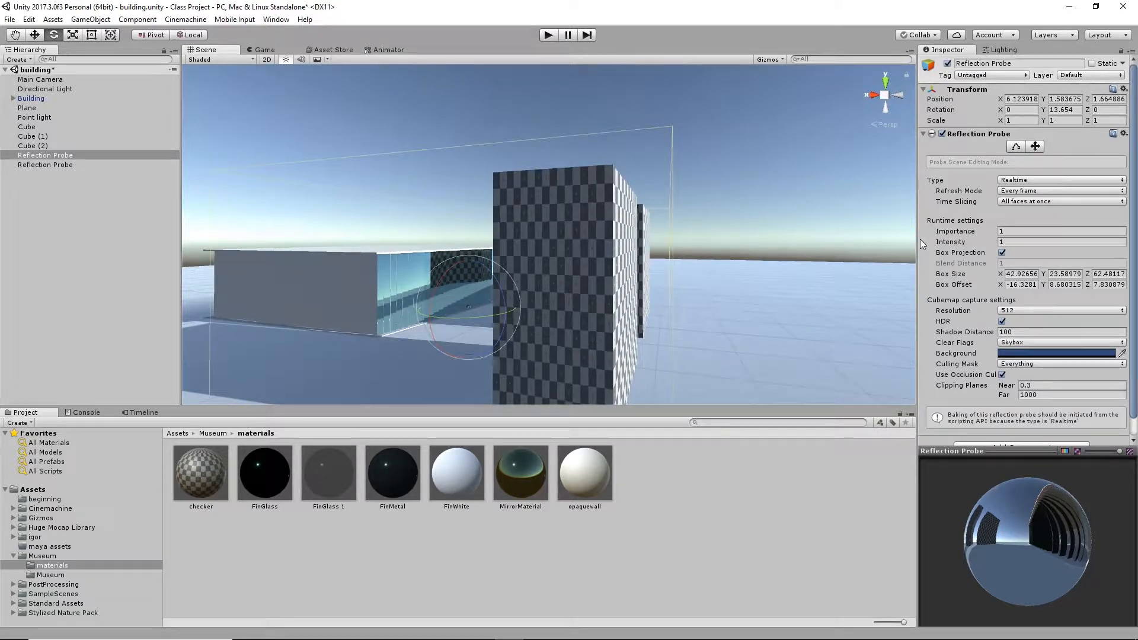
pyautogui.click(1015, 146)
pyautogui.keyDown('alt'); pyautogui.moveTo(684, 294); pyautogui.dragTo(417, 193); pyautogui.keyUp('alt')
pyautogui.keyDown('alt'); pyautogui.moveTo(417, 193); pyautogui.dragTo(719, 255, button='right'); pyautogui.keyUp('alt')
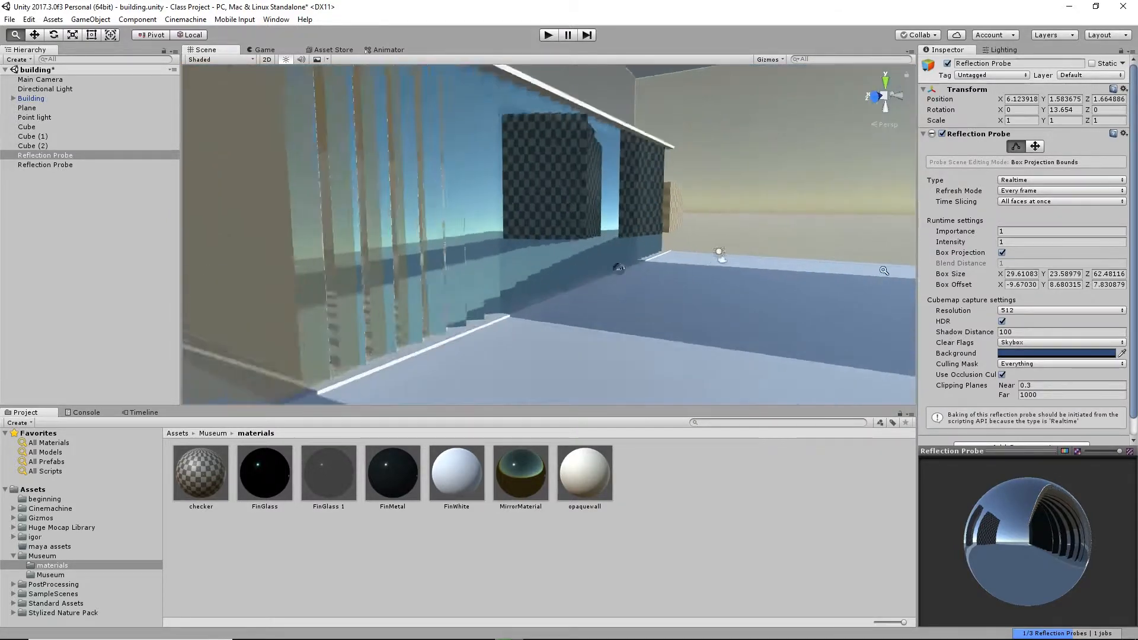
# Examine the fin reflections and the extent of the first probe's projection bounds from several sides of the building.
pyautogui.keyDown('alt'); pyautogui.moveTo(719, 254); pyautogui.dragTo(606, 218); pyautogui.keyUp('alt')
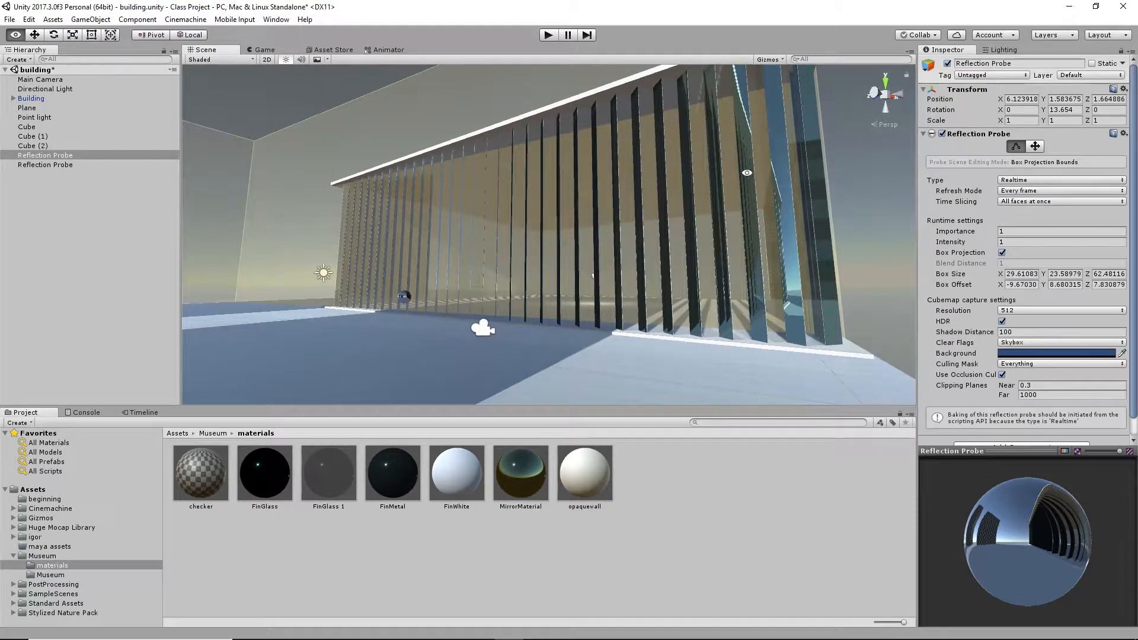
pyautogui.keyDown('alt'); pyautogui.moveTo(758, 104); pyautogui.dragTo(792, 277); pyautogui.keyUp('alt')
pyautogui.keyDown('alt'); pyautogui.moveTo(791, 276); pyautogui.dragTo(617, 290, button='right'); pyautogui.keyUp('alt')
pyautogui.keyDown('alt'); pyautogui.moveTo(617, 290); pyautogui.dragTo(729, 290); pyautogui.keyUp('alt')
pyautogui.keyDown('alt'); pyautogui.moveTo(729, 290); pyautogui.dragTo(566, 299, button='right'); pyautogui.keyUp('alt')
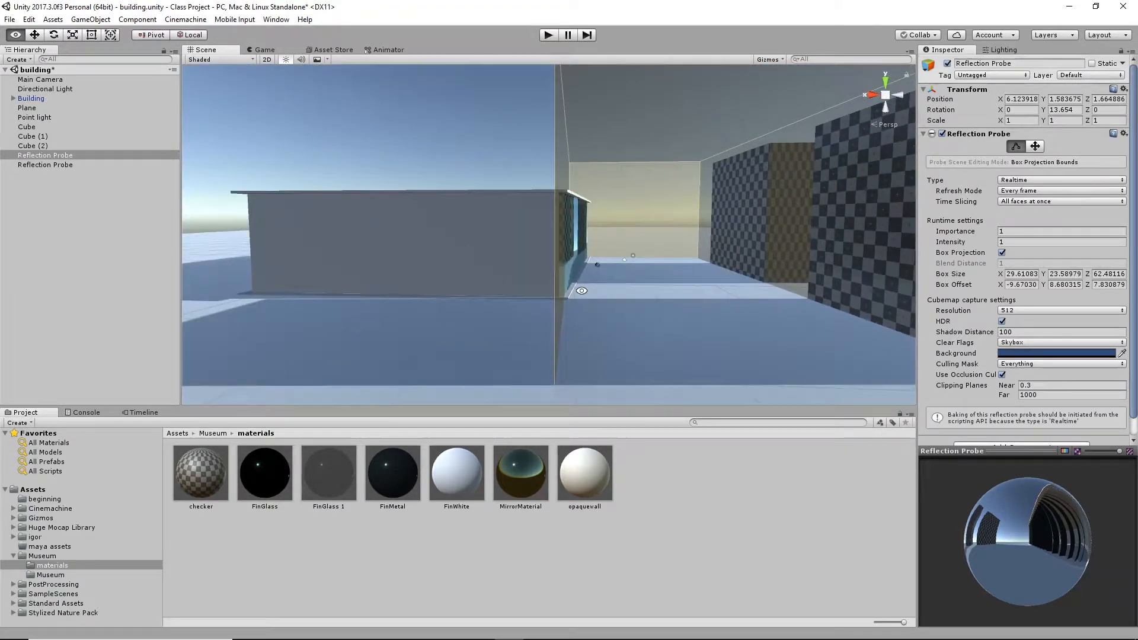
pyautogui.moveTo(566, 298)
pyautogui.keyDown('alt'); pyautogui.mouseDown()
pyautogui.moveTo(588, 299)
pyautogui.moveTo(578, 316)
pyautogui.mouseUp(); pyautogui.keyUp('alt')
pyautogui.keyDown('alt'); pyautogui.moveTo(574, 318); pyautogui.dragTo(777, 332); pyautogui.keyUp('alt')
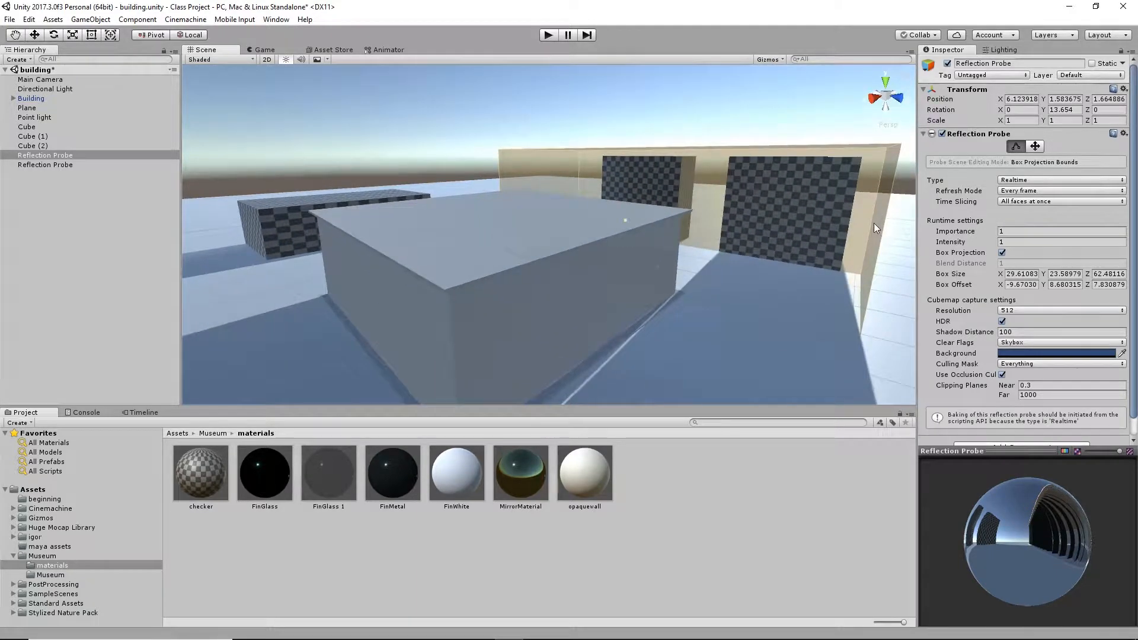
# Adjust one end of the first probe's projection bounds until the Z size is about 57.24.
pyautogui.moveTo(875, 233); pyautogui.dragTo(733, 231)
pyautogui.keyDown('alt'); pyautogui.moveTo(733, 231); pyautogui.dragTo(305, 252); pyautogui.keyUp('alt')
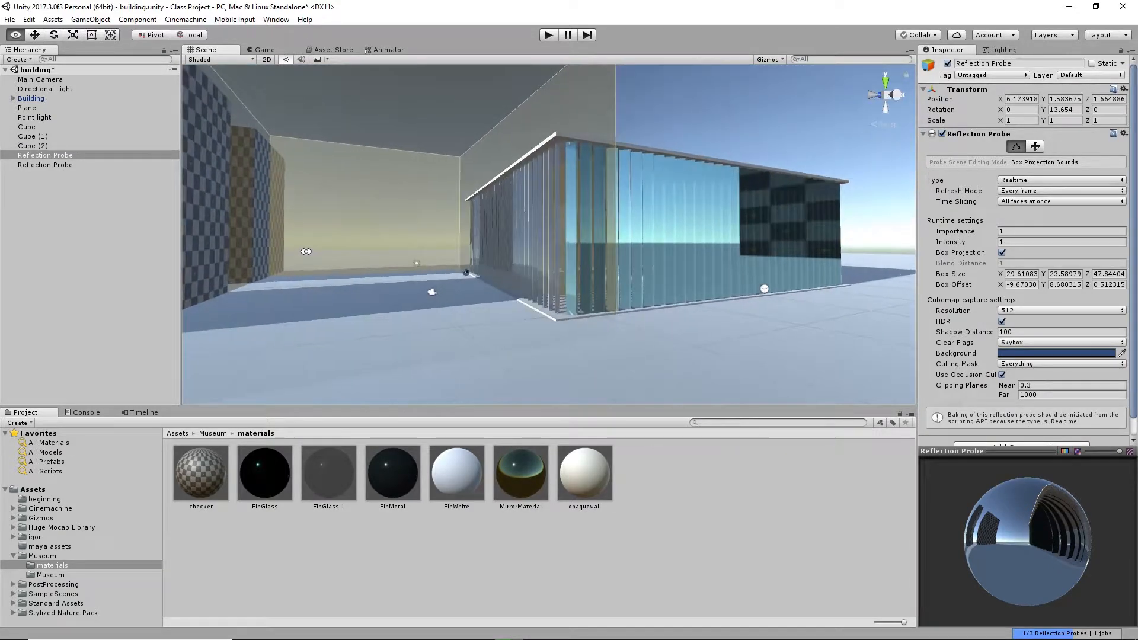
pyautogui.keyDown('alt'); pyautogui.moveTo(213, 178); pyautogui.dragTo(386, 246, button='right'); pyautogui.keyUp('alt')
pyautogui.keyDown('alt'); pyautogui.moveTo(386, 246); pyautogui.dragTo(485, 256); pyautogui.keyUp('alt')
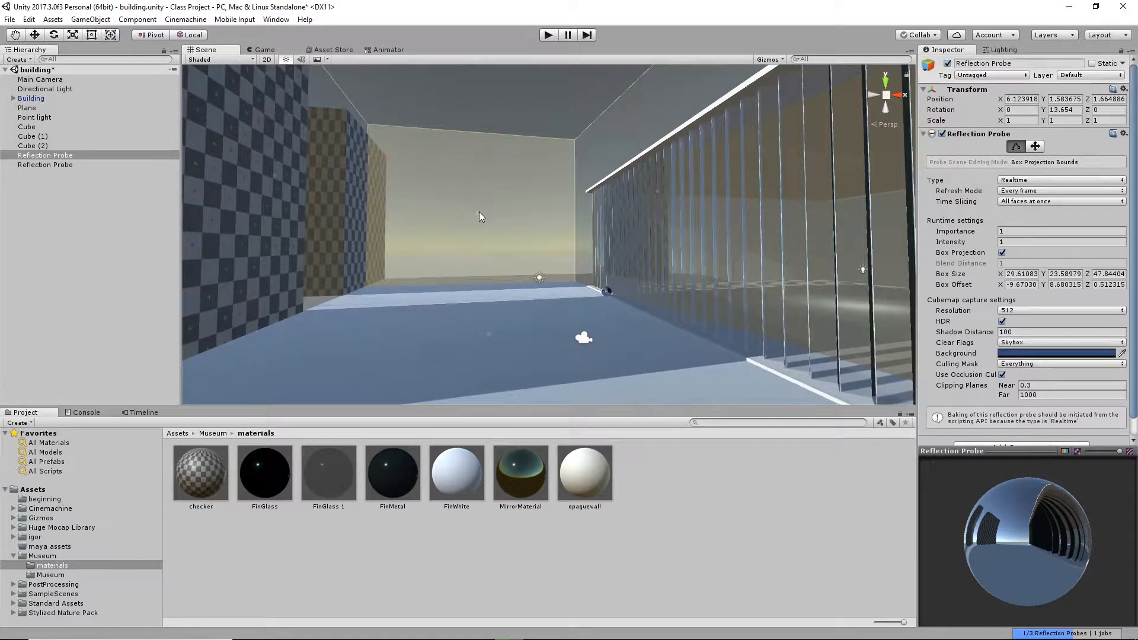
pyautogui.moveTo(478, 211); pyautogui.dragTo(477, 202)
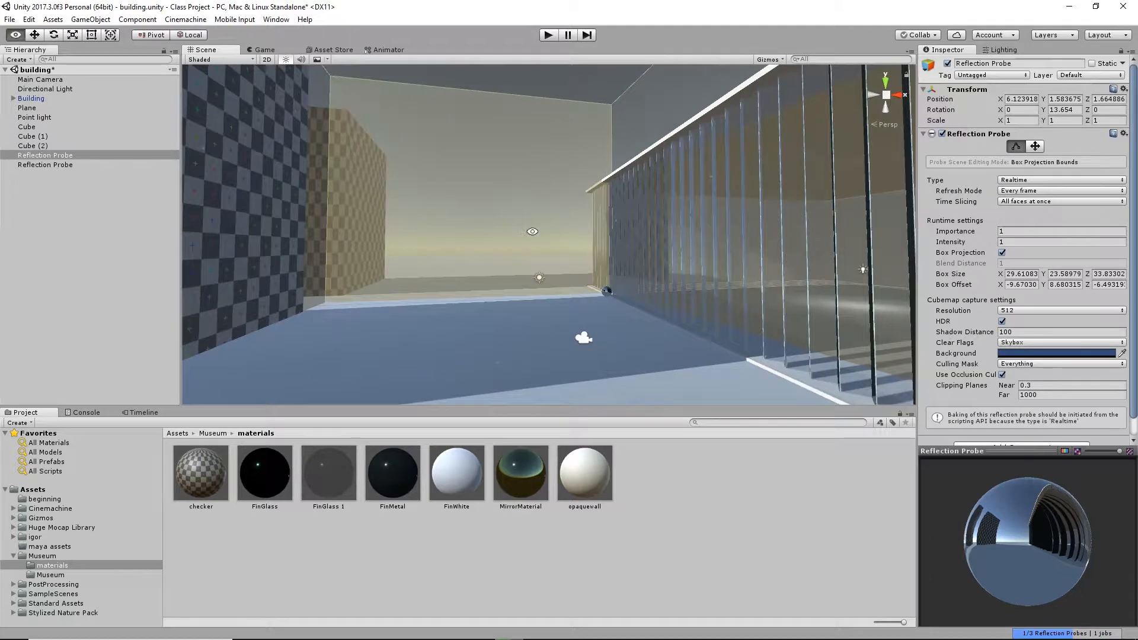
pyautogui.keyDown('alt'); pyautogui.moveTo(532, 231); pyautogui.dragTo(433, 205); pyautogui.keyUp('alt')
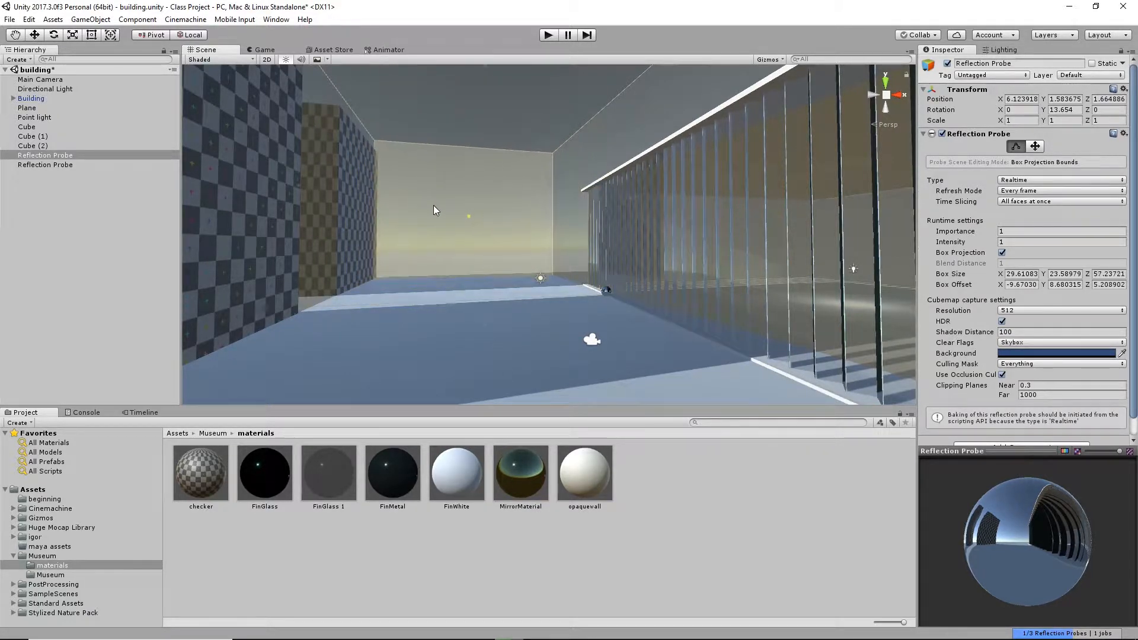
# Turn on Box Projection for the second reflection probe at the foot of the side facade.
pyautogui.keyDown('alt'); pyautogui.moveTo(511, 274); pyautogui.dragTo(356, 350); pyautogui.keyUp('alt')
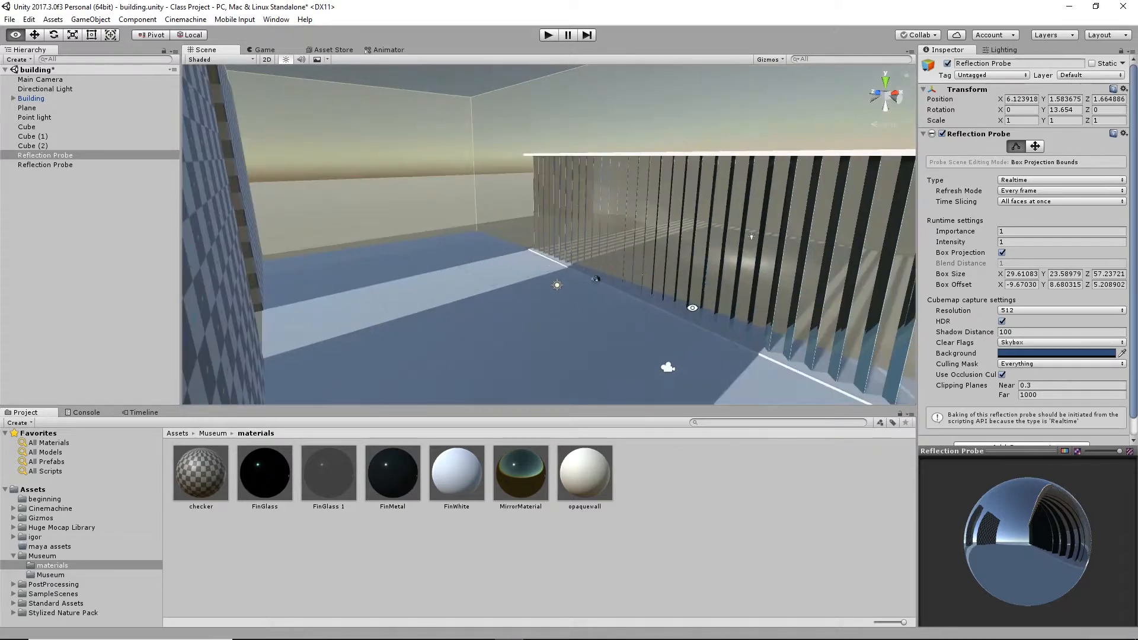
pyautogui.moveTo(716, 312); pyautogui.dragTo(411, 287, button='middle')
pyautogui.keyDown('alt'); pyautogui.moveTo(678, 298); pyautogui.dragTo(480, 291, button='right'); pyautogui.keyUp('alt')
pyautogui.keyDown('alt'); pyautogui.moveTo(480, 291); pyautogui.dragTo(560, 315); pyautogui.keyUp('alt')
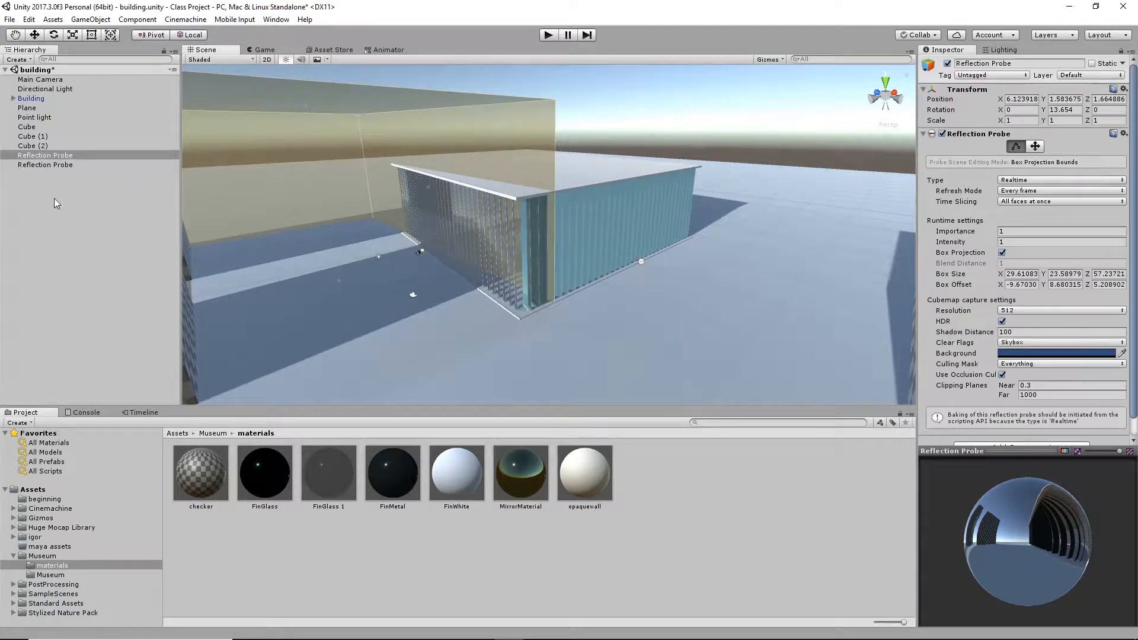
pyautogui.click(45, 164)
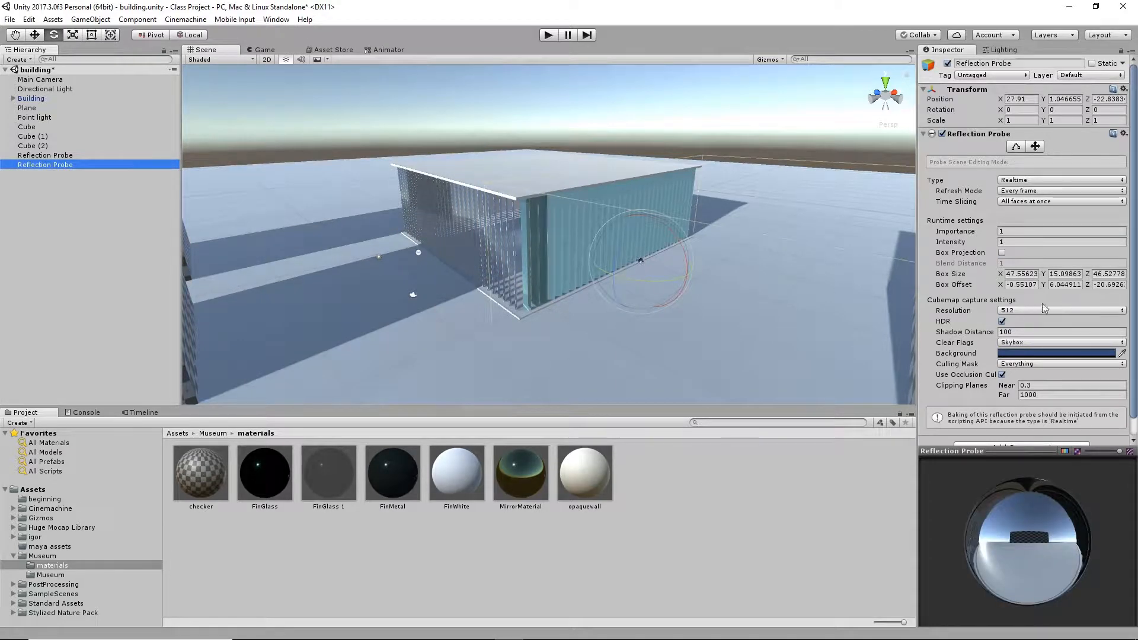
pyautogui.click(1002, 253)
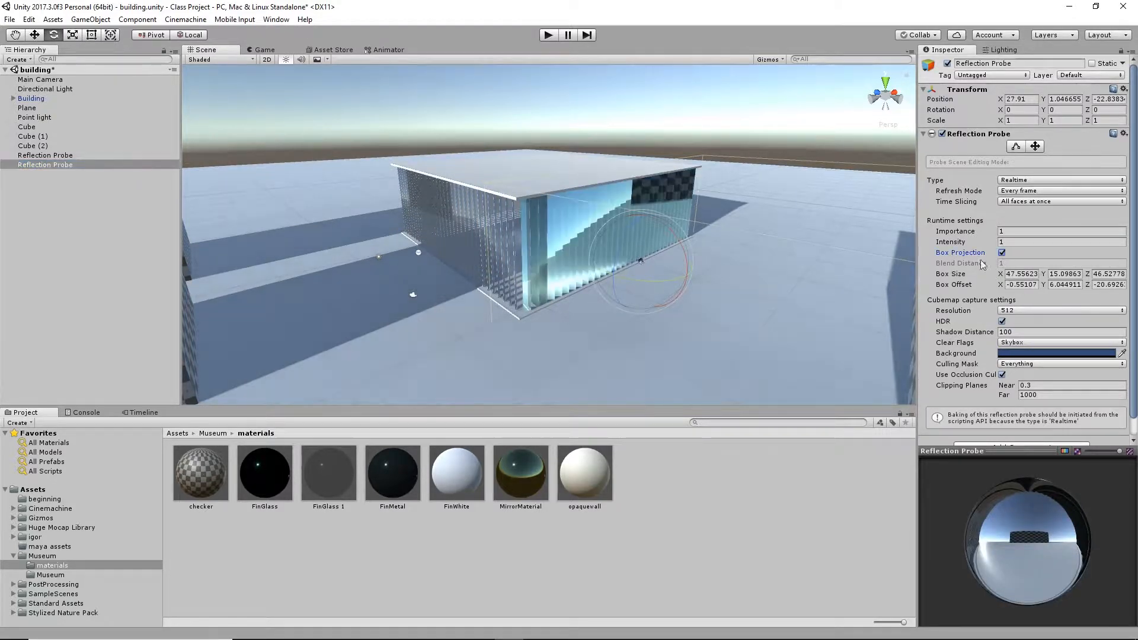
# Reposition the side facade probe's origin to about X 29.41 and Z -21.87, adjust it further, and deselect the probe.
pyautogui.keyDown('alt'); pyautogui.moveTo(711, 255); pyautogui.dragTo(749, 90); pyautogui.keyUp('alt')
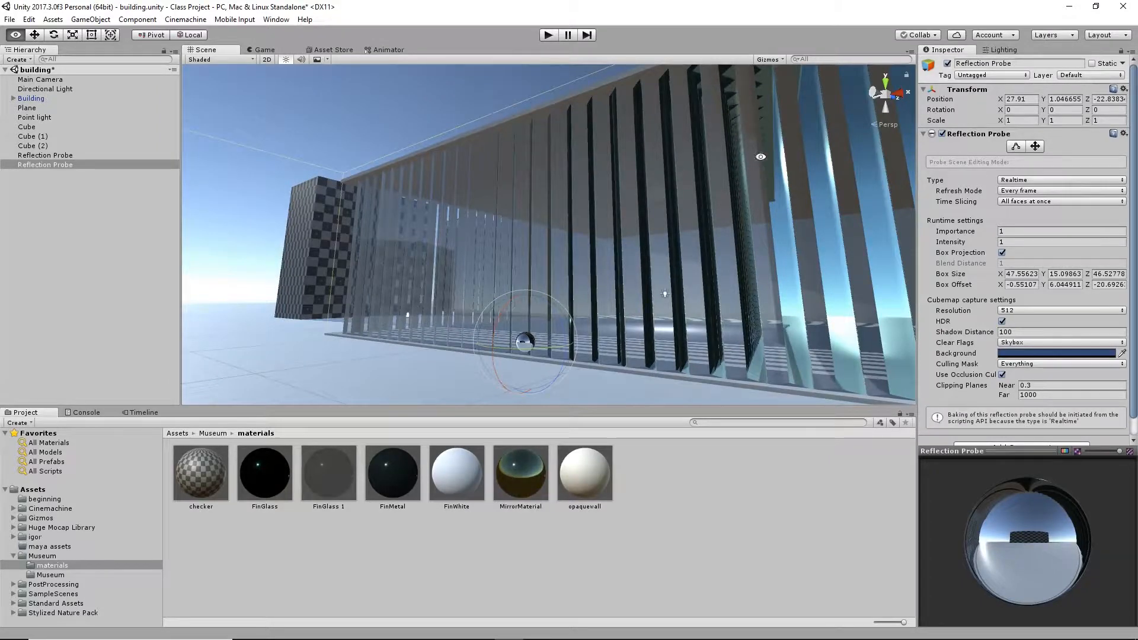
pyautogui.keyDown('alt'); pyautogui.moveTo(712, 227); pyautogui.dragTo(730, 273); pyautogui.keyUp('alt')
pyautogui.keyDown('alt'); pyautogui.moveTo(687, 320); pyautogui.dragTo(684, 321); pyautogui.keyUp('alt')
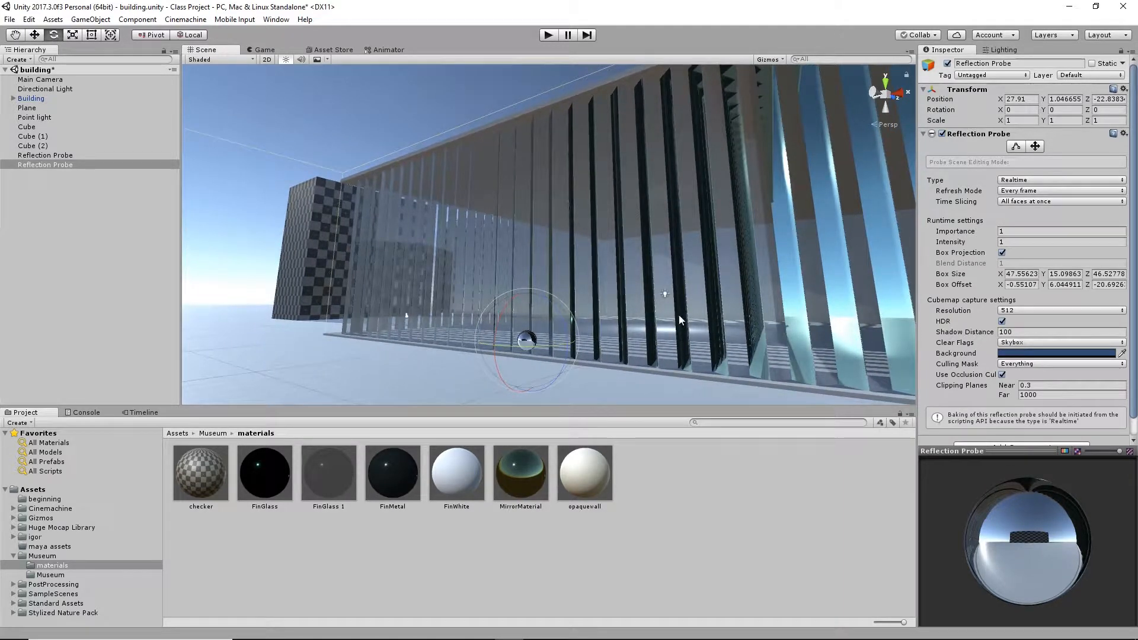
pyautogui.keyDown('alt'); pyautogui.moveTo(754, 297); pyautogui.dragTo(706, 261); pyautogui.keyUp('alt')
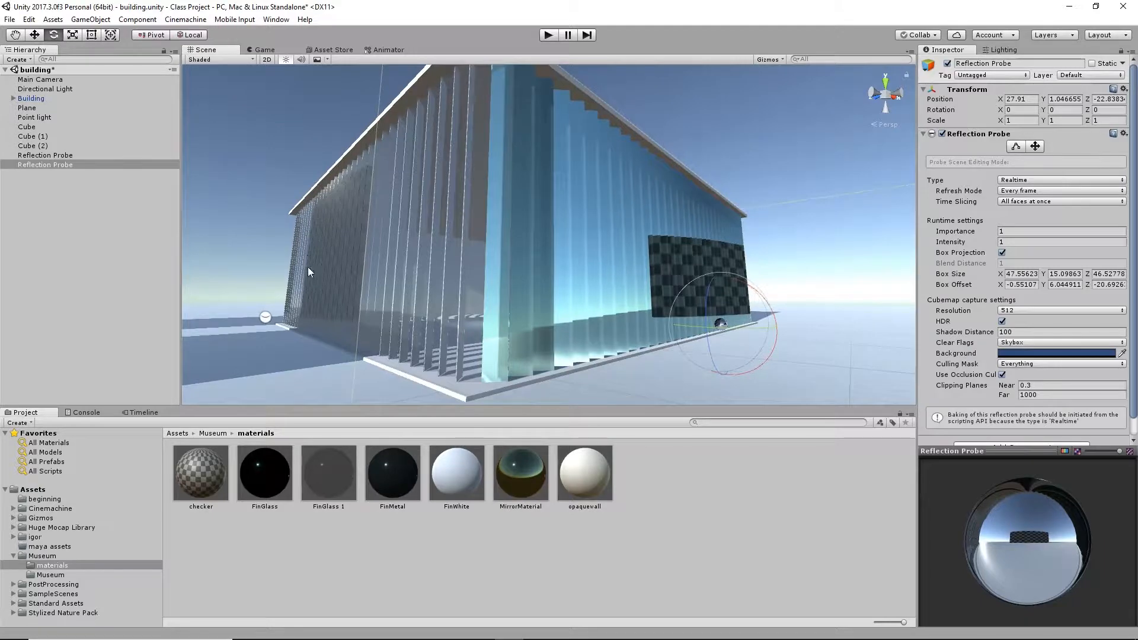
pyautogui.keyDown('alt'); pyautogui.moveTo(559, 315); pyautogui.dragTo(671, 325); pyautogui.keyUp('alt')
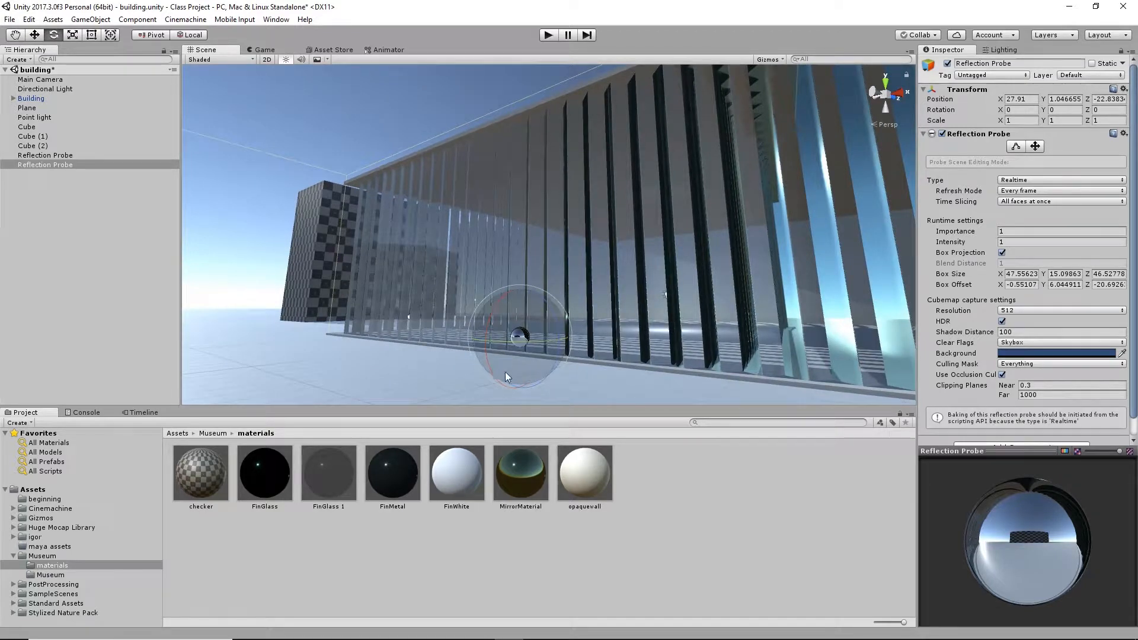
pyautogui.click(1035, 146)
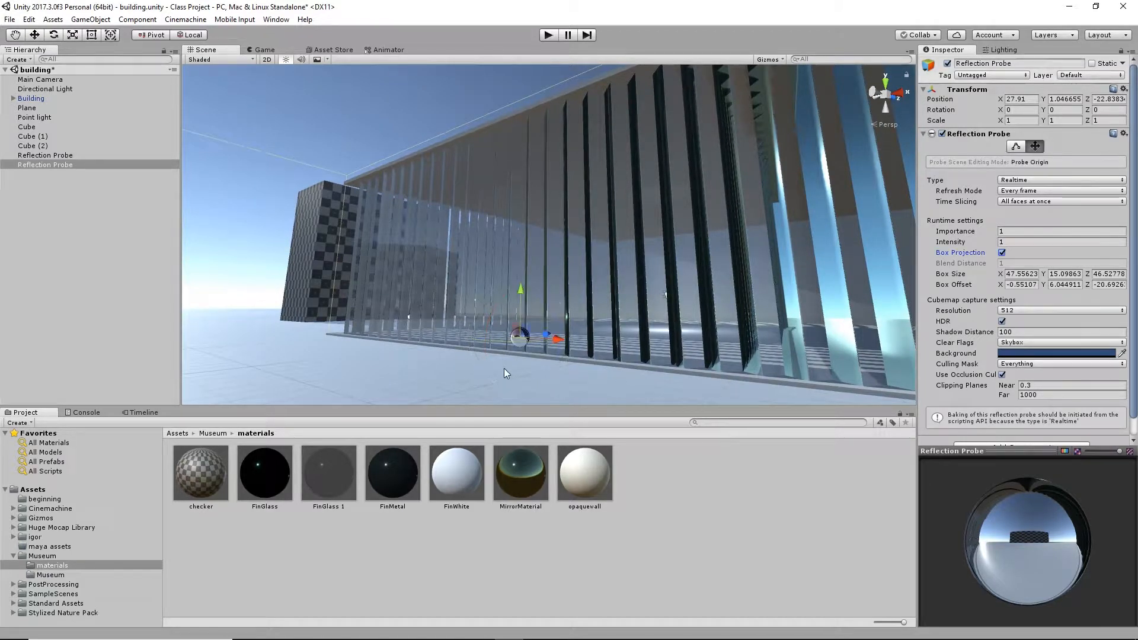
pyautogui.moveTo(555, 338); pyautogui.dragTo(889, 294)
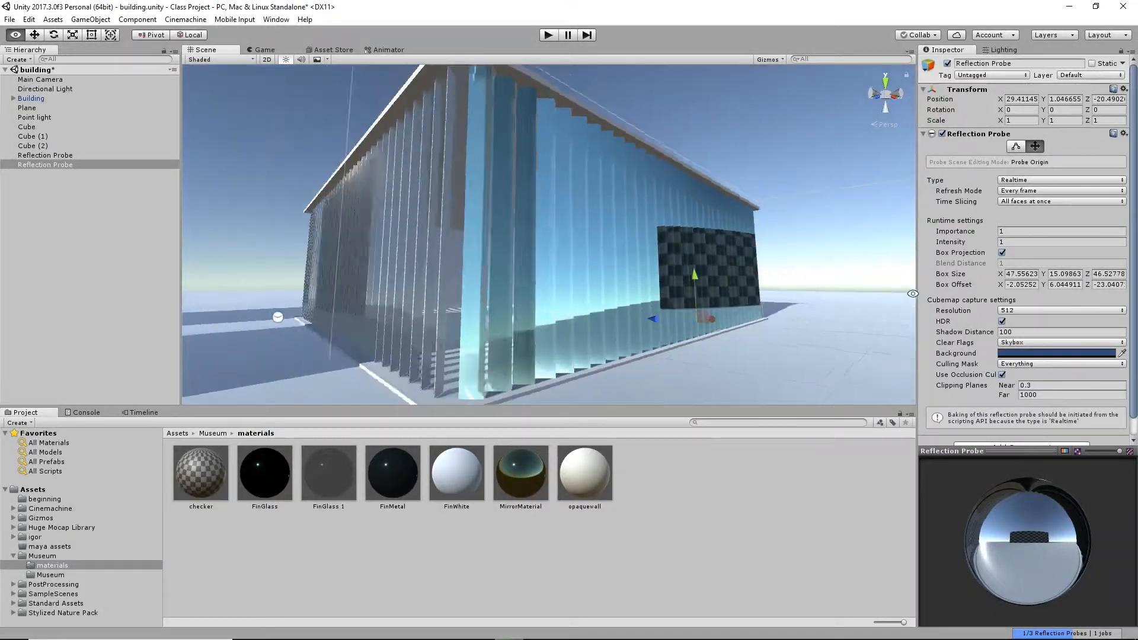
pyautogui.keyDown('alt'); pyautogui.moveTo(969, 296); pyautogui.dragTo(662, 331); pyautogui.keyUp('alt')
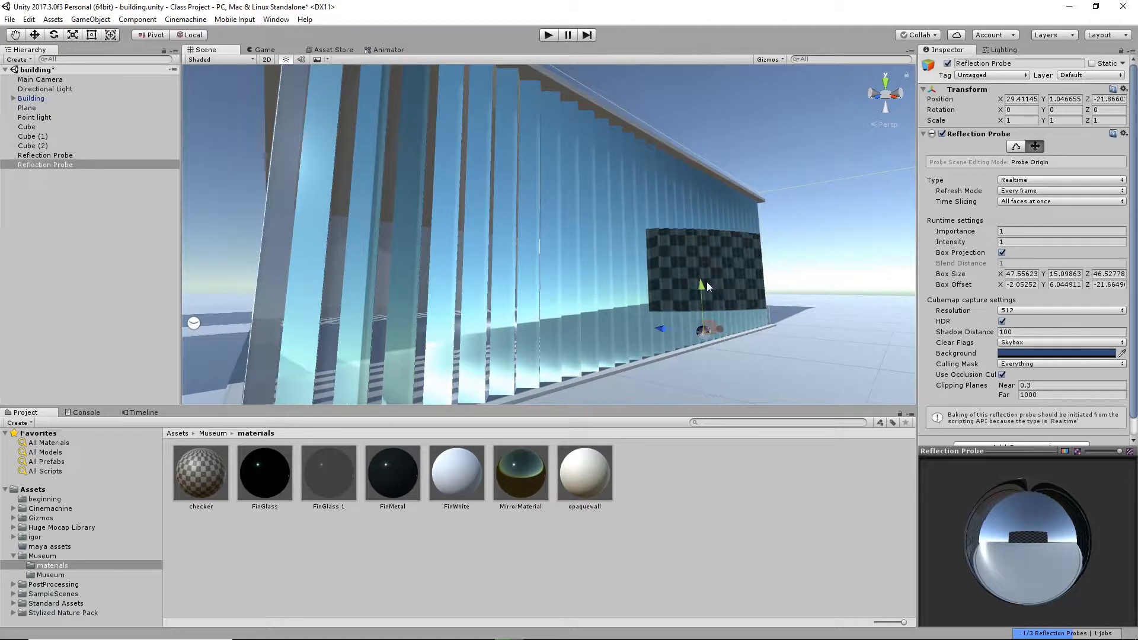
pyautogui.moveTo(708, 286); pyautogui.dragTo(829, 328)
pyautogui.click(724, 141)
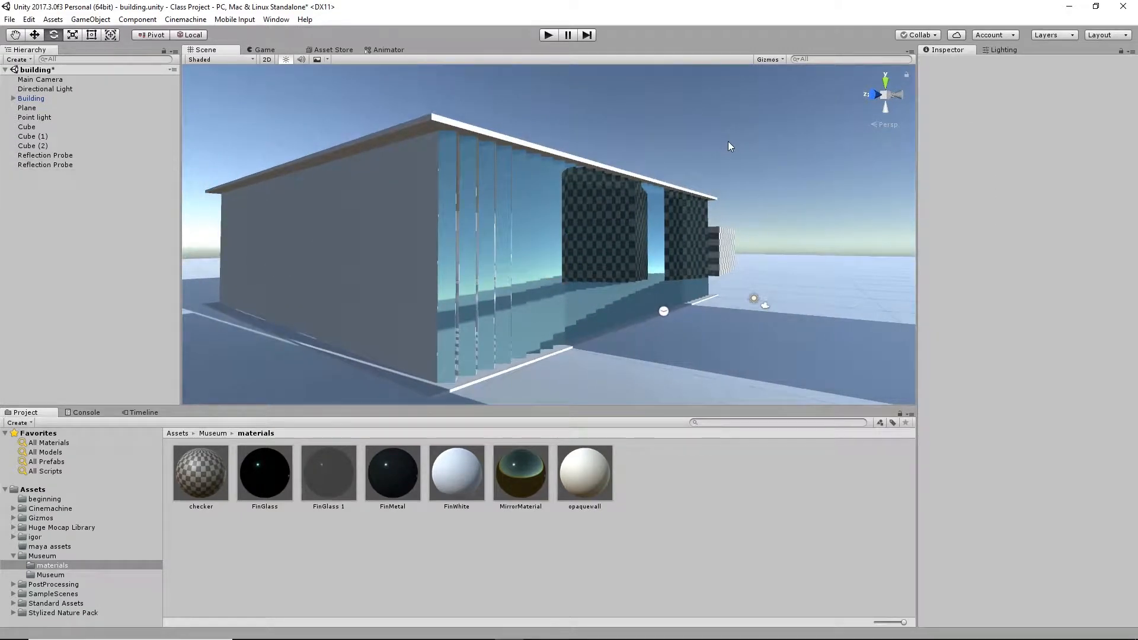
# Mark the ground Plane as static and deselect it.
pyautogui.keyDown('alt'); pyautogui.moveTo(616, 331); pyautogui.dragTo(589, 305); pyautogui.keyUp('alt')
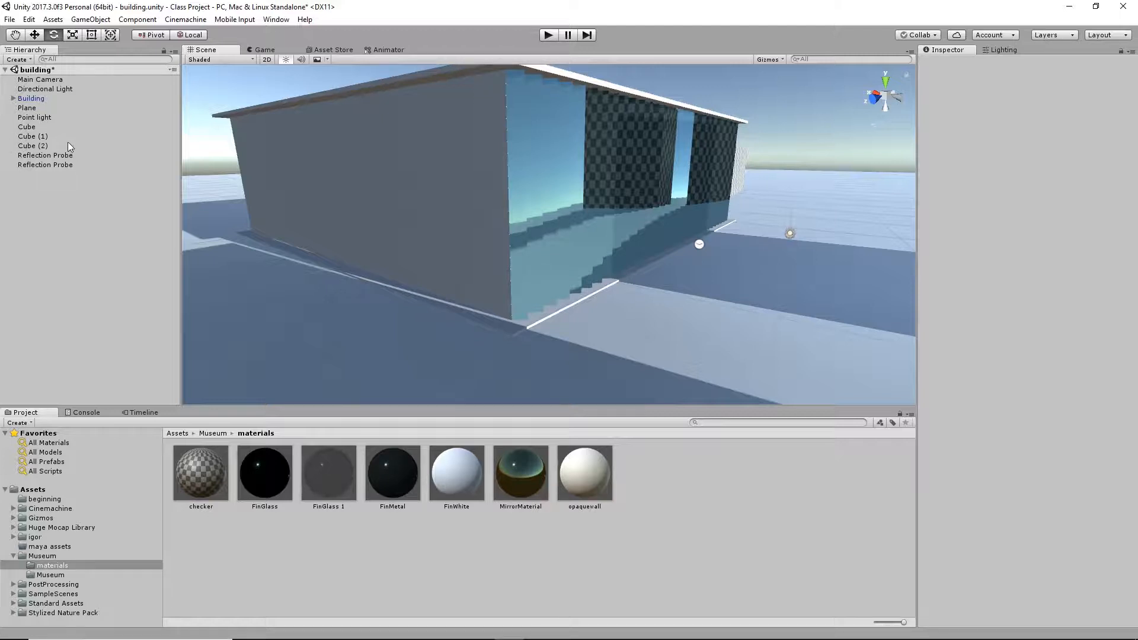
pyautogui.click(26, 109)
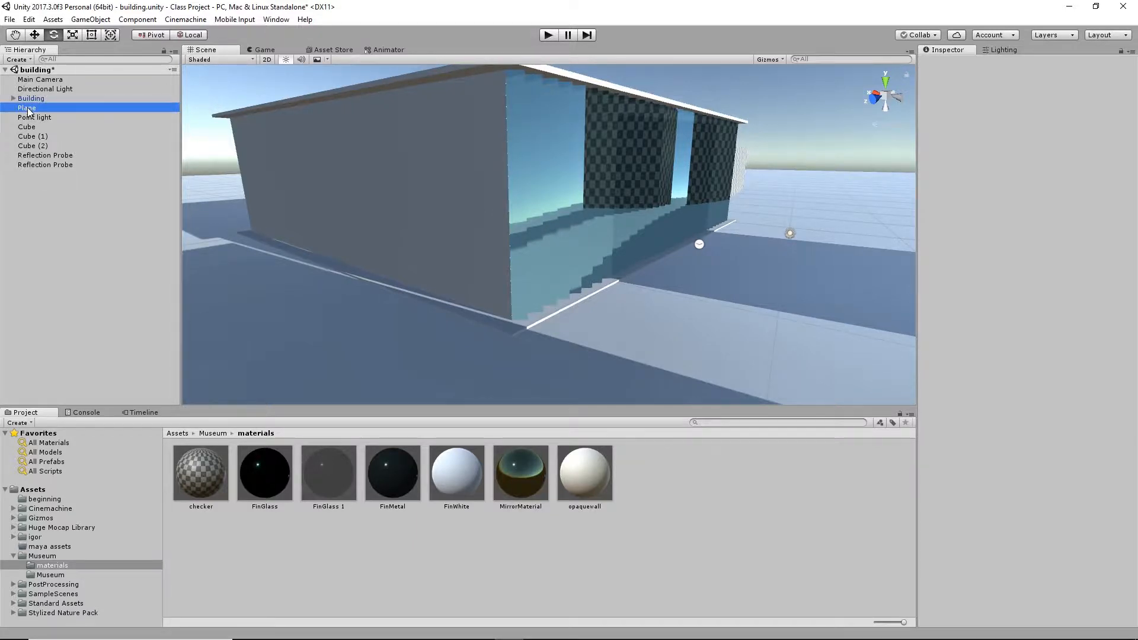
pyautogui.click(1106, 63)
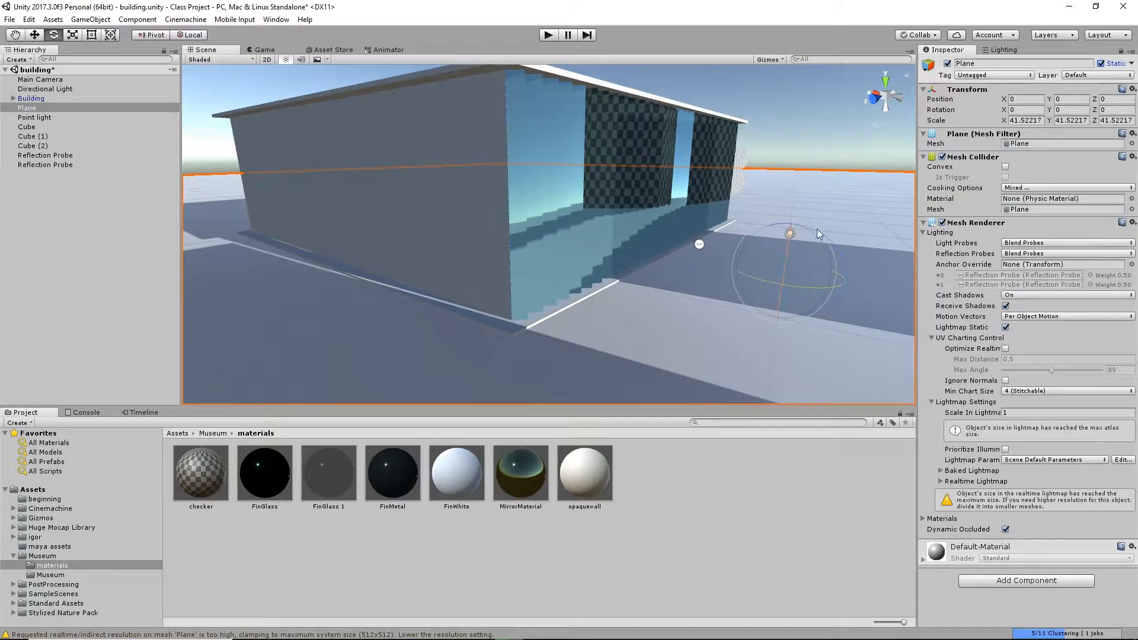
pyautogui.click(813, 112)
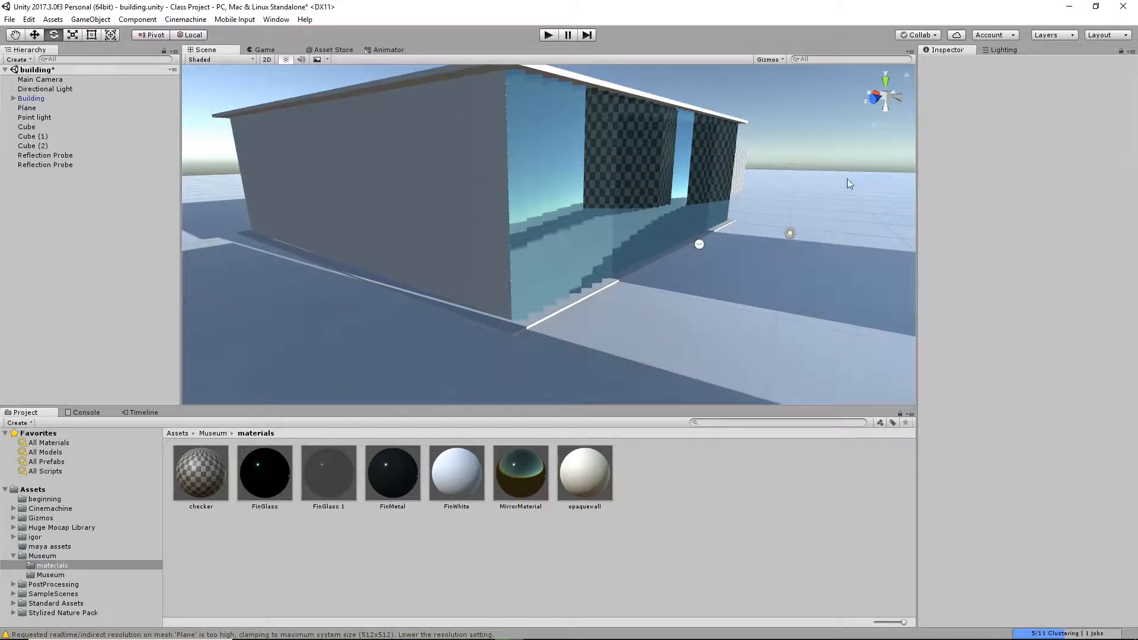
# Switch the scene's draw mode to Baked Lightmap to display the lightmap resolution grid.
pyautogui.click(202, 59)
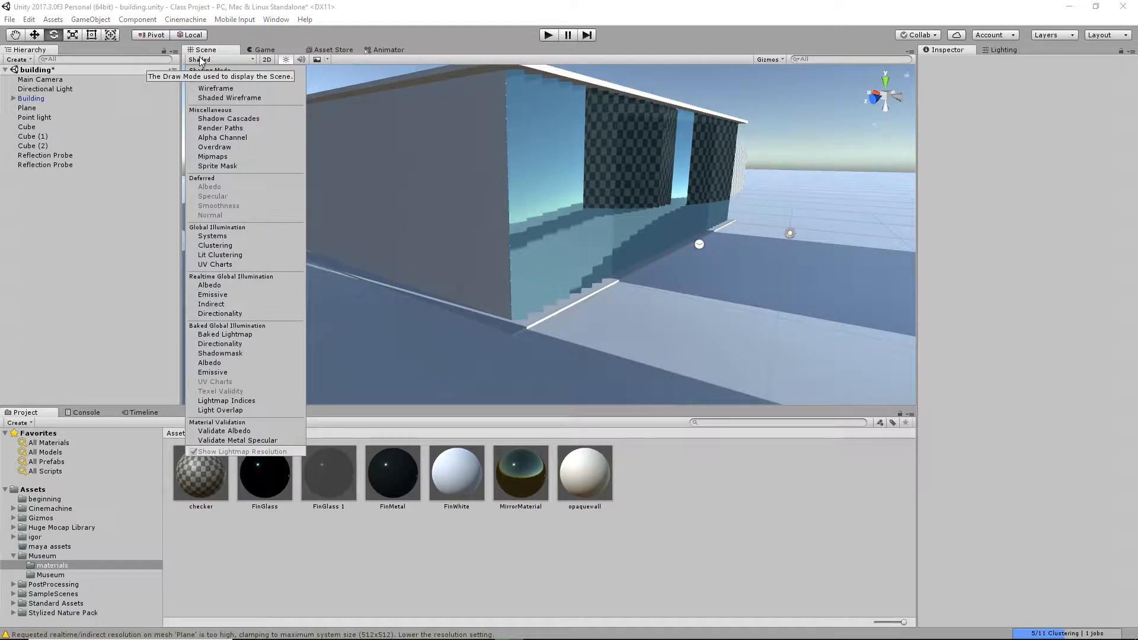
pyautogui.click(201, 60)
pyautogui.click(203, 61)
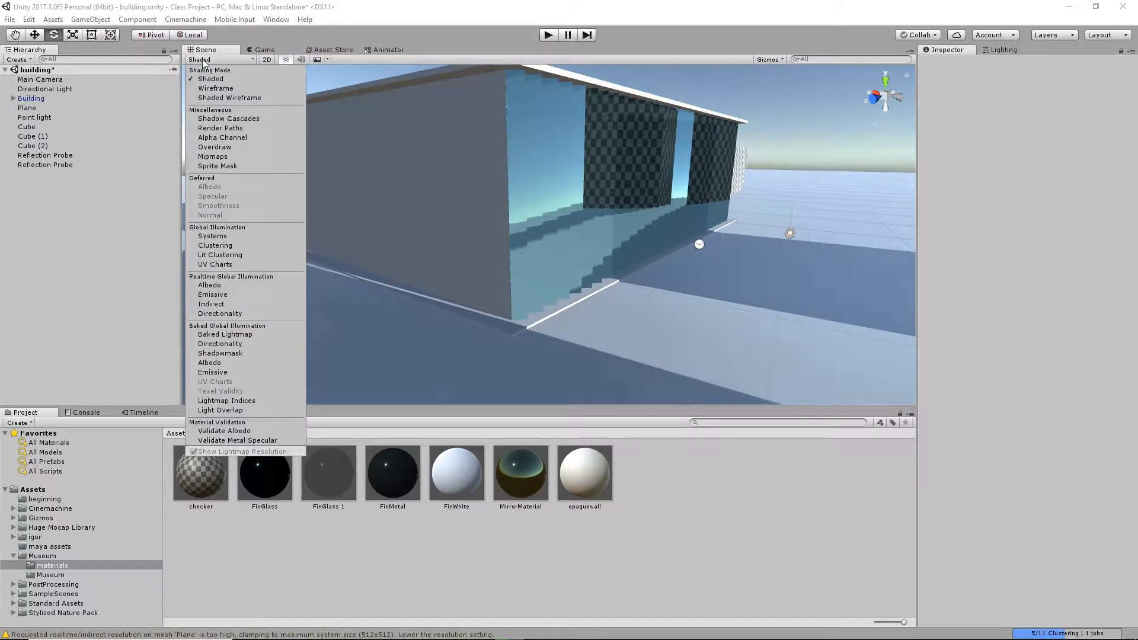
pyautogui.click(225, 335)
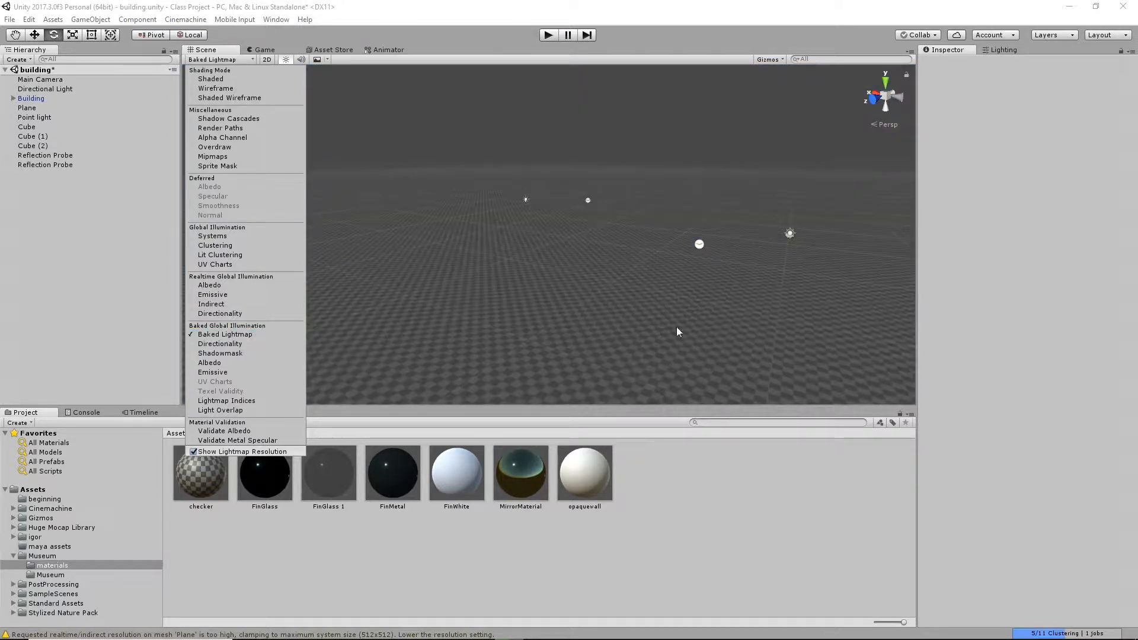
pyautogui.moveTo(644, 286)
pyautogui.keyDown('alt'); pyautogui.mouseDown()
pyautogui.moveTo(688, 283)
pyautogui.moveTo(597, 241)
pyautogui.moveTo(685, 284)
pyautogui.moveTo(656, 297)
pyautogui.mouseUp(); pyautogui.keyUp('alt')
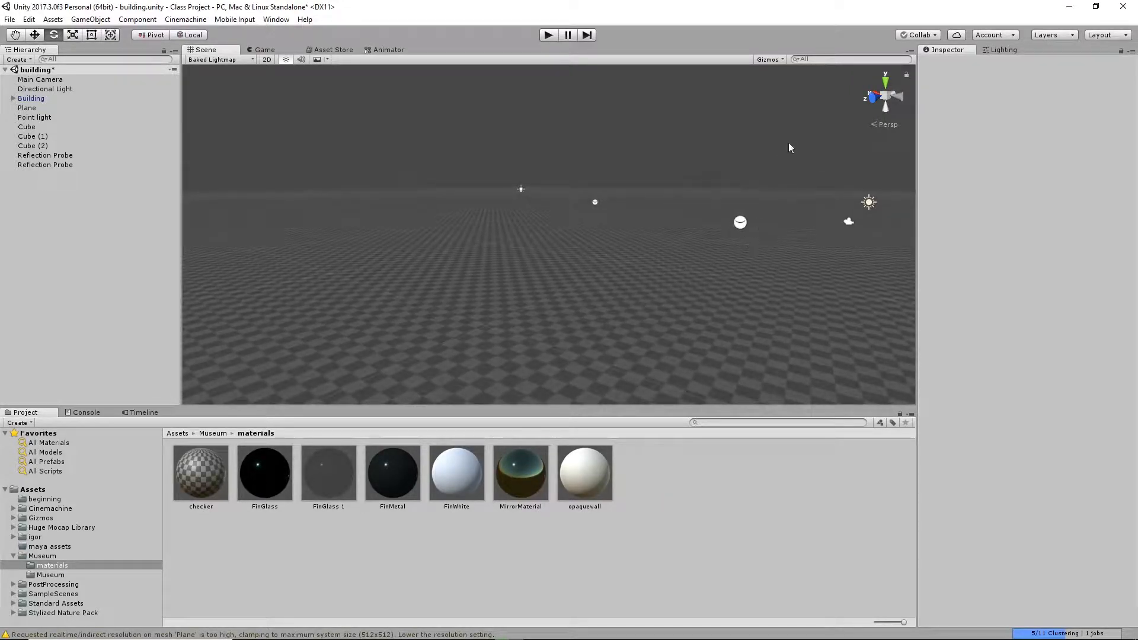
# Mark the Building as static, including all of its child objects.
pyautogui.click(27, 98)
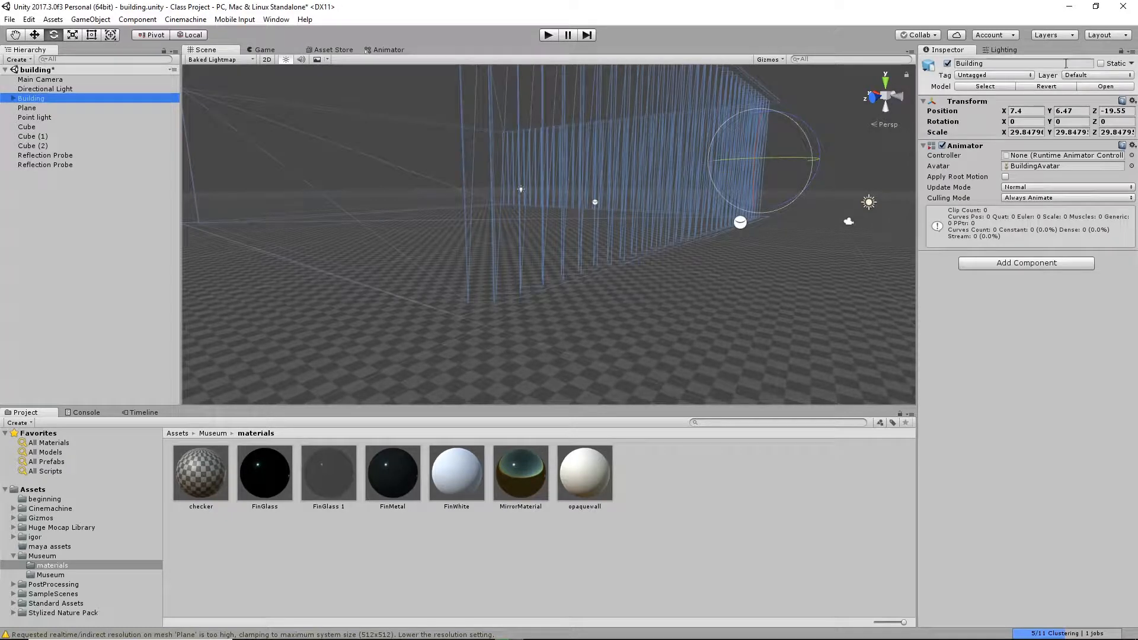
pyautogui.click(1101, 64)
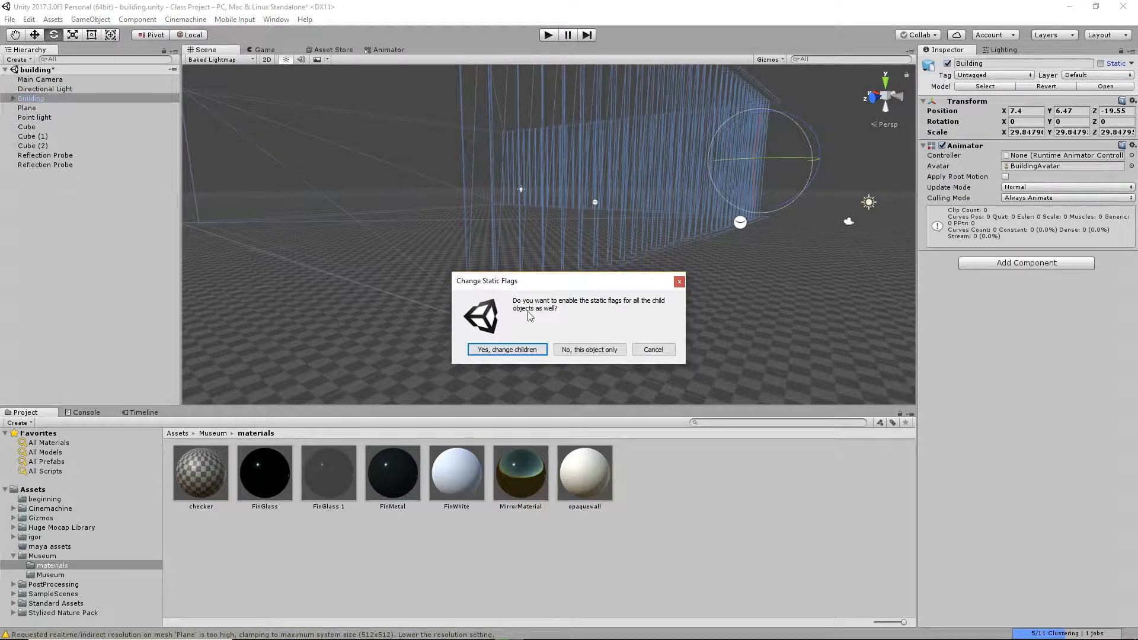
pyautogui.click(507, 349)
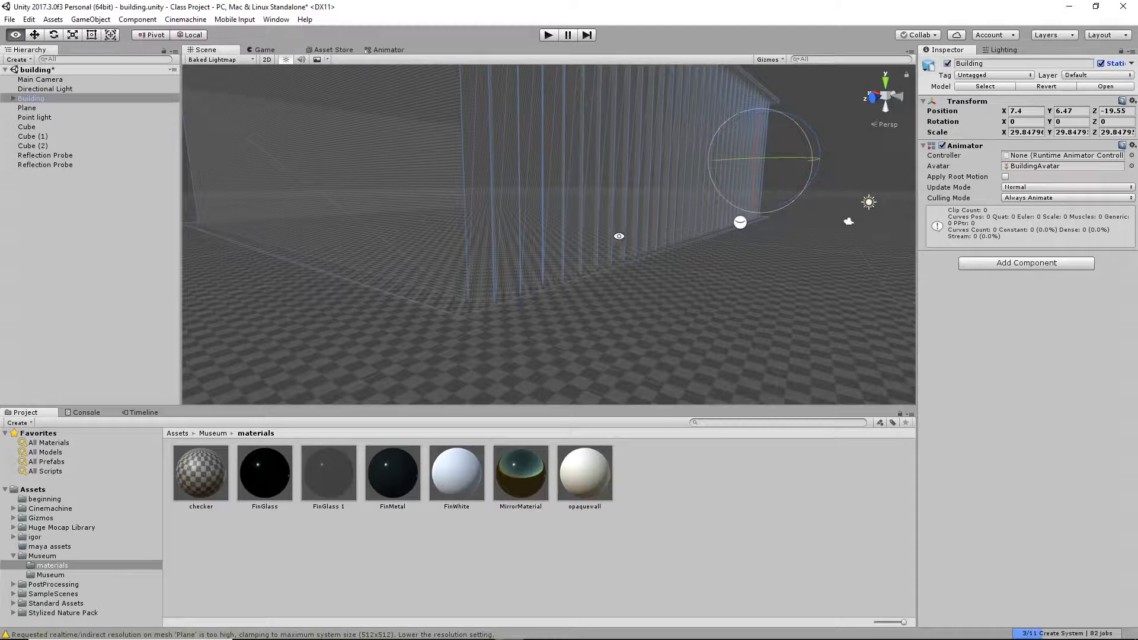
# Deselect the building and examine the lightmap checker density on its walls and fins.
pyautogui.keyDown('alt'); pyautogui.moveTo(618, 236); pyautogui.dragTo(827, 166); pyautogui.keyUp('alt')
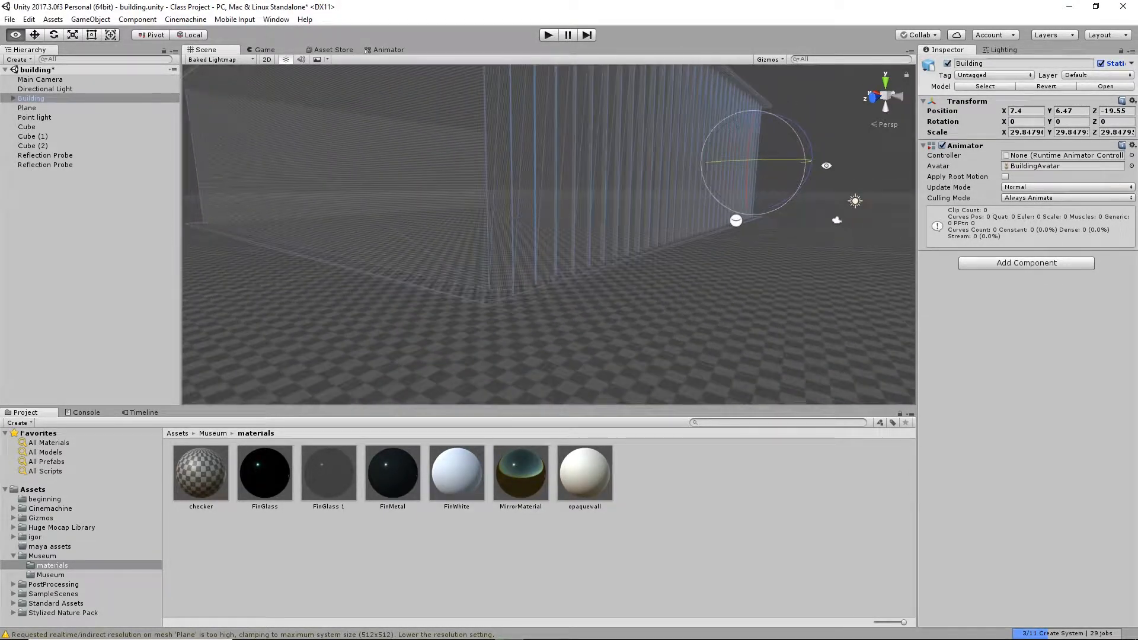
pyautogui.click(850, 152)
pyautogui.keyDown('alt'); pyautogui.moveTo(574, 157); pyautogui.dragTo(625, 196); pyautogui.keyUp('alt')
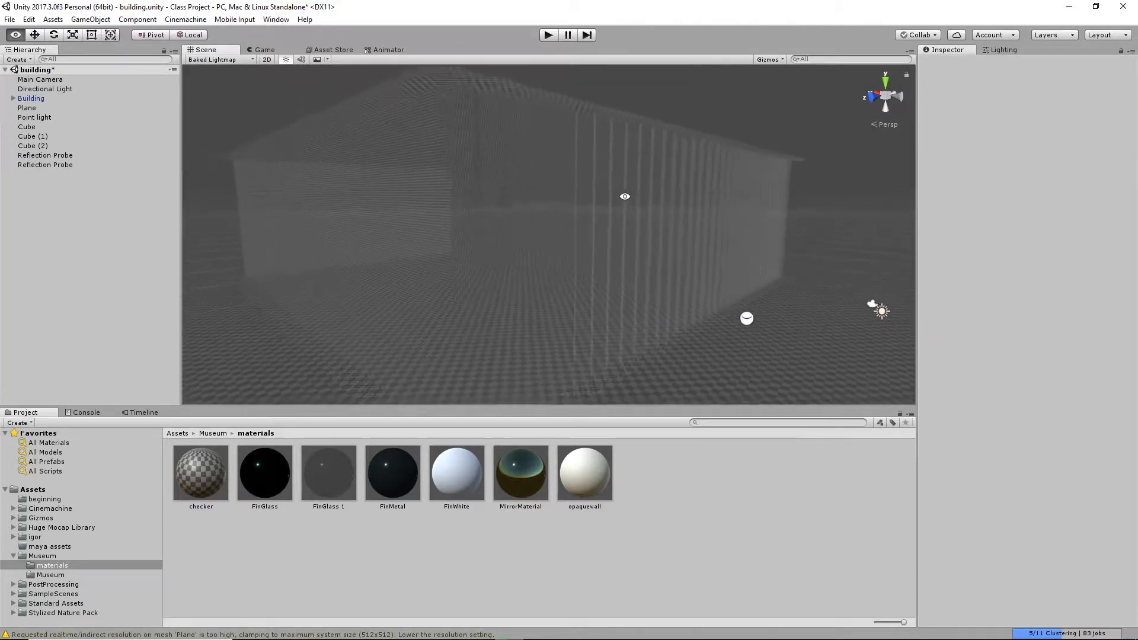
pyautogui.keyDown('alt'); pyautogui.moveTo(559, 173); pyautogui.dragTo(548, 201, button='right'); pyautogui.keyUp('alt')
pyautogui.keyDown('alt'); pyautogui.moveTo(765, 209); pyautogui.dragTo(700, 213); pyautogui.keyUp('alt')
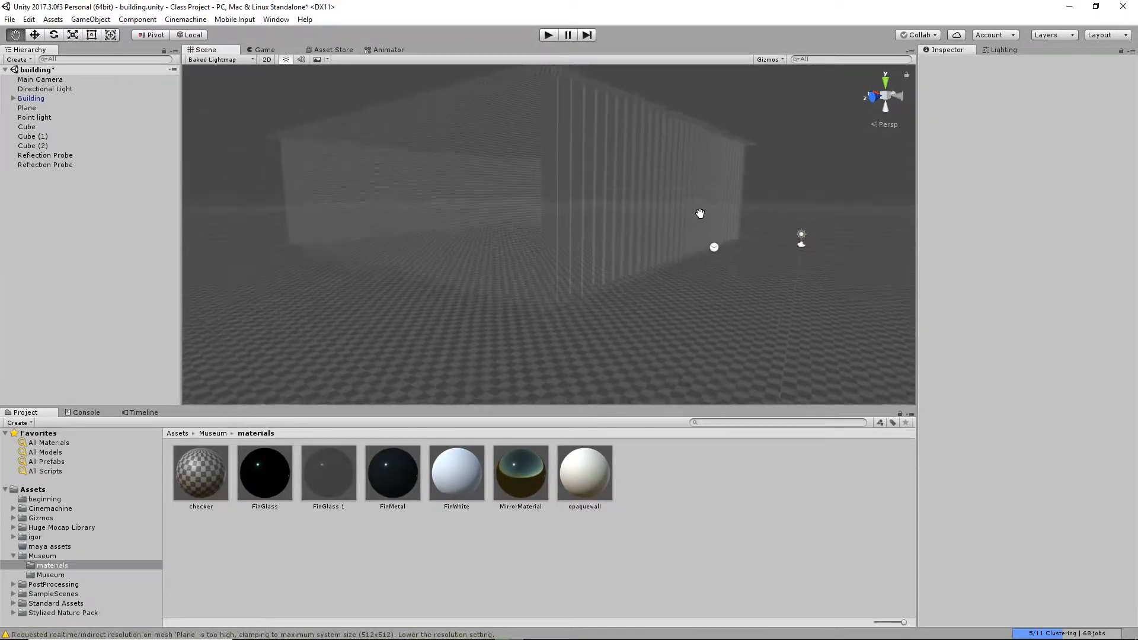
pyautogui.keyDown('alt'); pyautogui.moveTo(700, 214); pyautogui.dragTo(691, 201, button='middle'); pyautogui.keyUp('alt')
pyautogui.keyDown('alt'); pyautogui.moveTo(691, 201); pyautogui.dragTo(805, 270, button='right'); pyautogui.keyUp('alt')
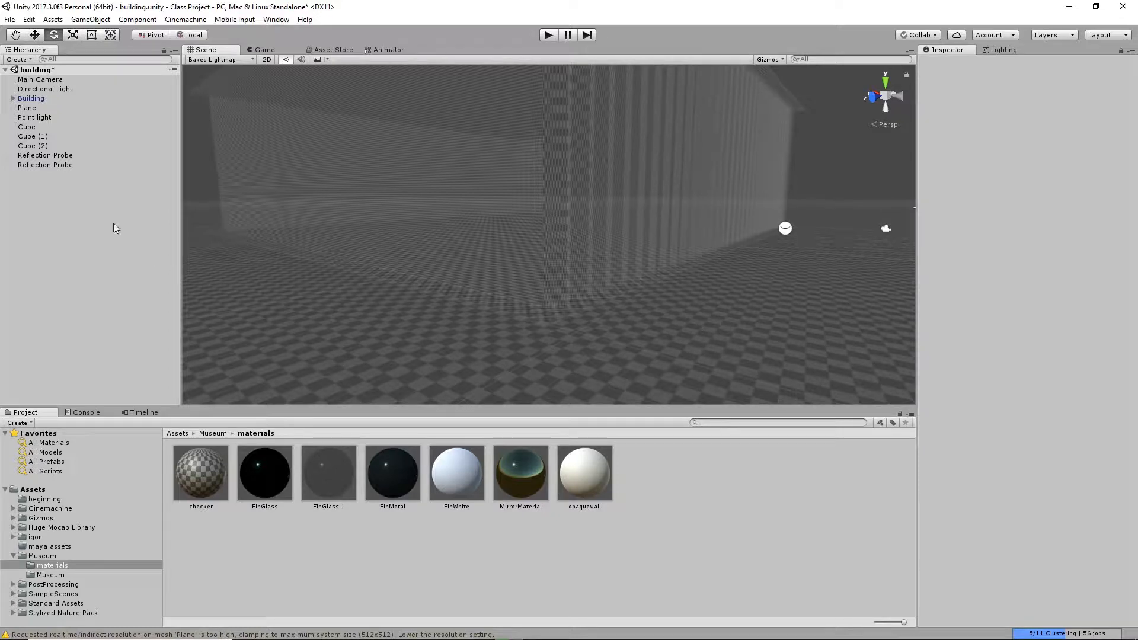
# Set Scale In Lightmap to 0.25 for all metal fins, MetalFin through MetalFin31, in the building's group1.
pyautogui.click(31, 98)
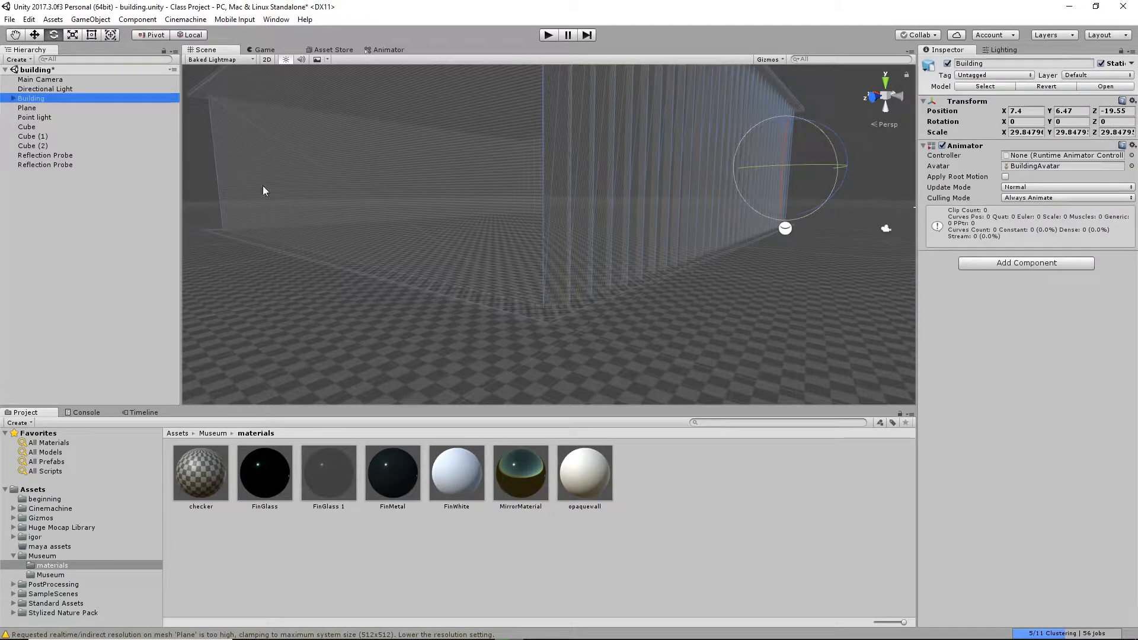
pyautogui.click(13, 99)
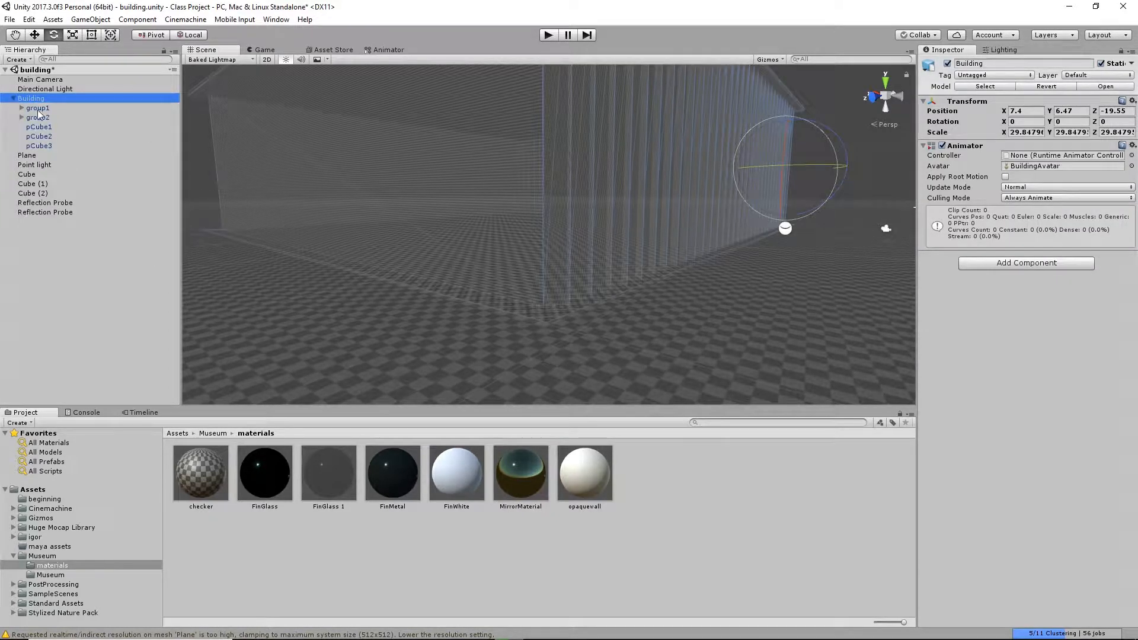
pyautogui.click(36, 109)
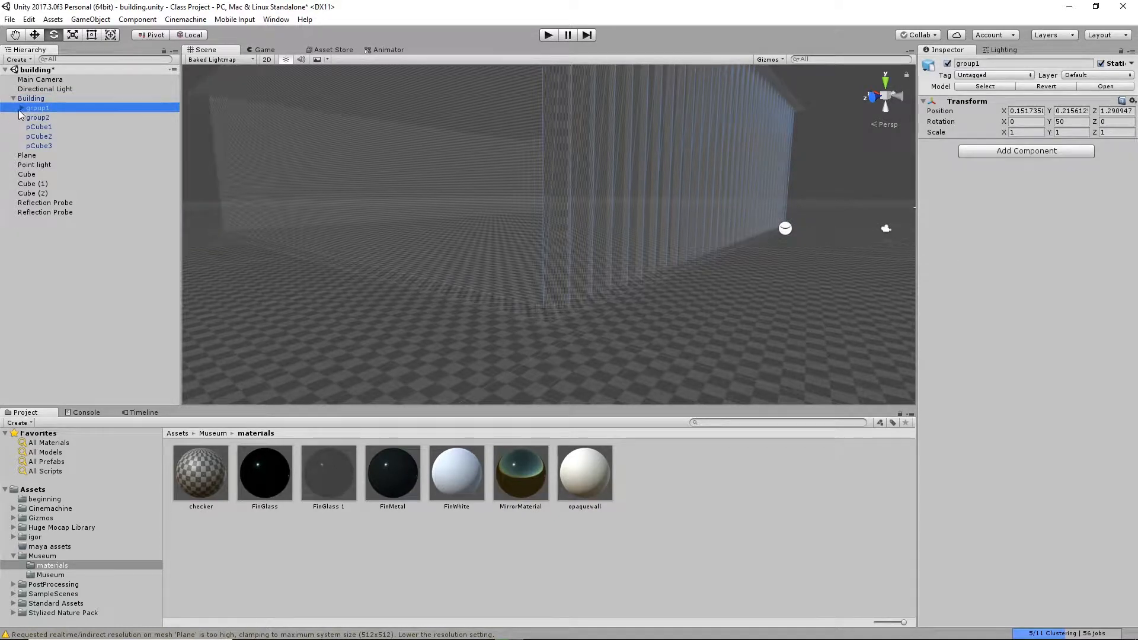
pyautogui.click(21, 108)
pyautogui.click(55, 121)
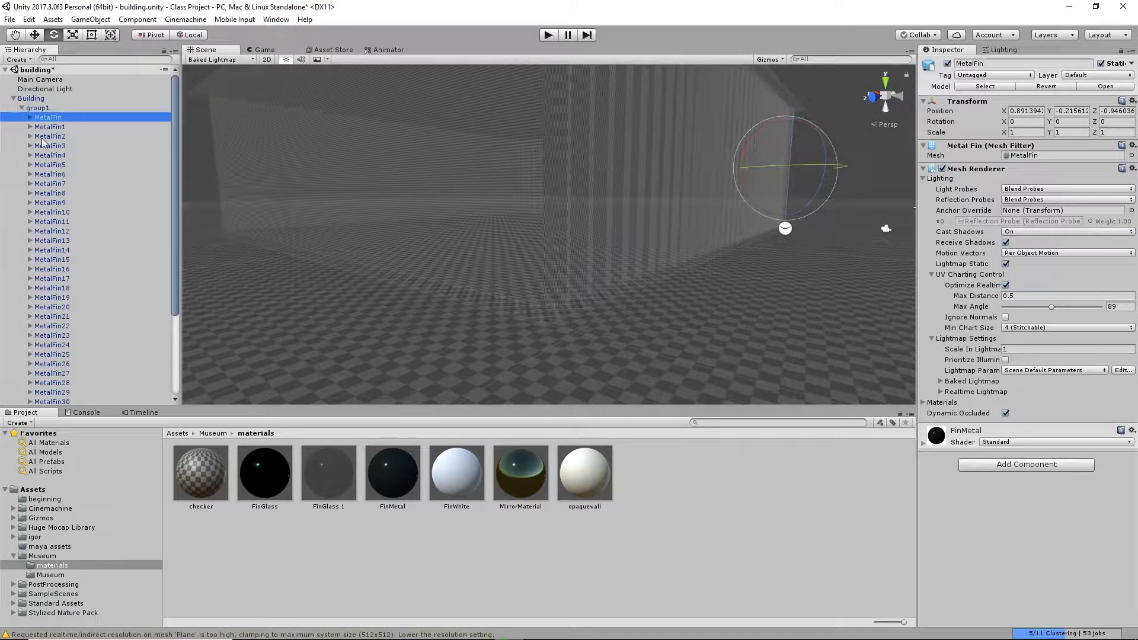
pyautogui.scroll(-4, 130, 278)
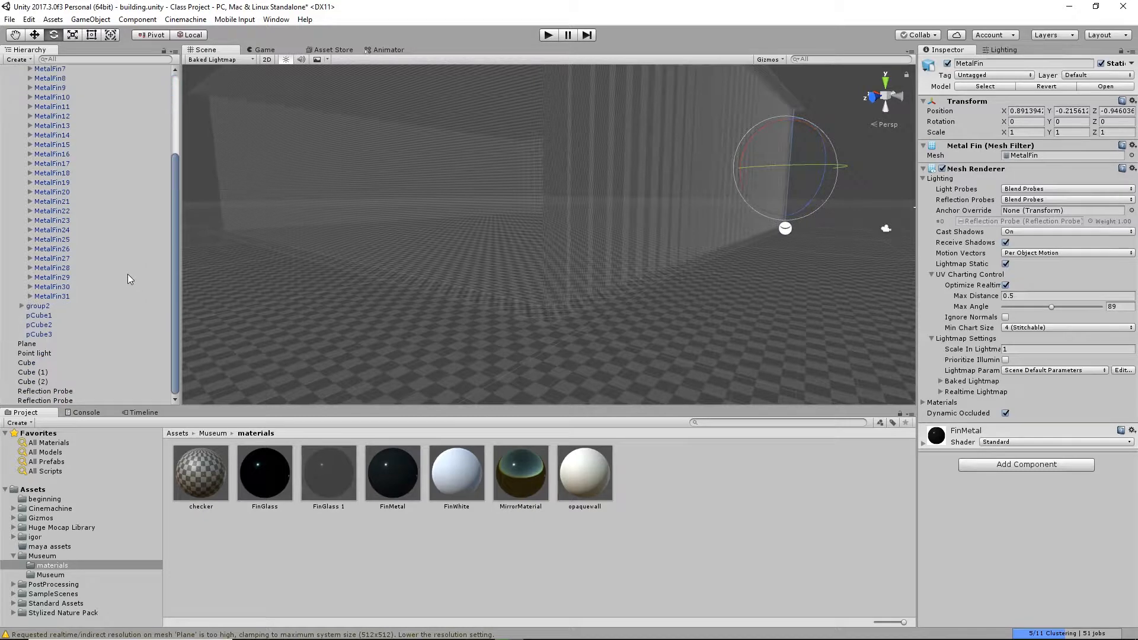
pyautogui.keyDown('shift'); pyautogui.click(55, 297); pyautogui.keyUp('shift')
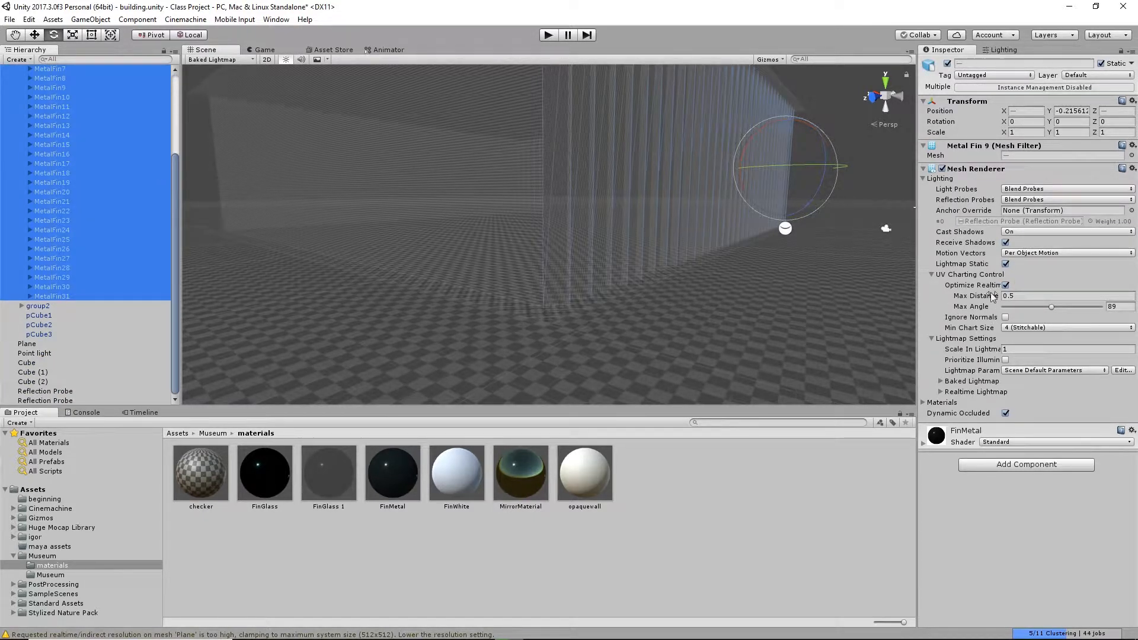
pyautogui.click(1017, 349)
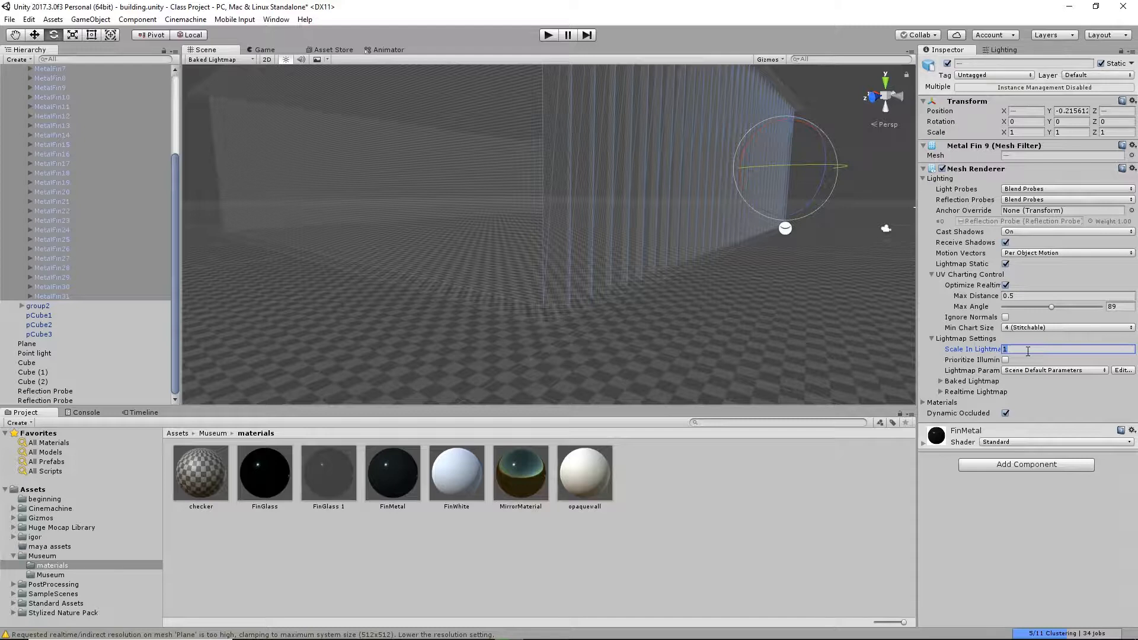
pyautogui.press('BackSpace')
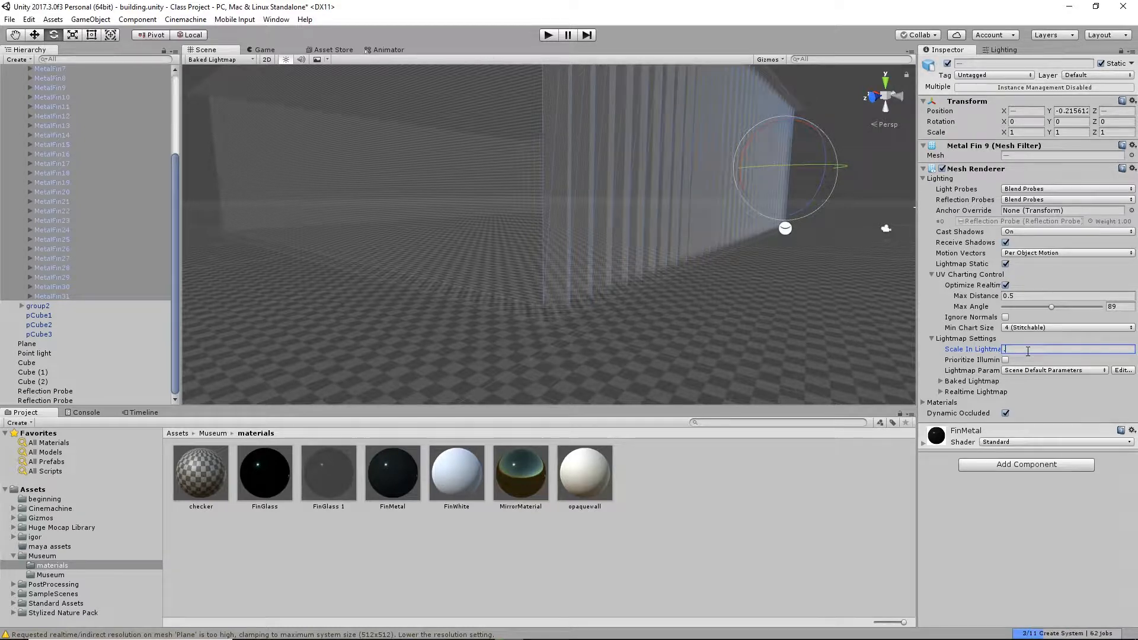
pyautogui.write('.25')
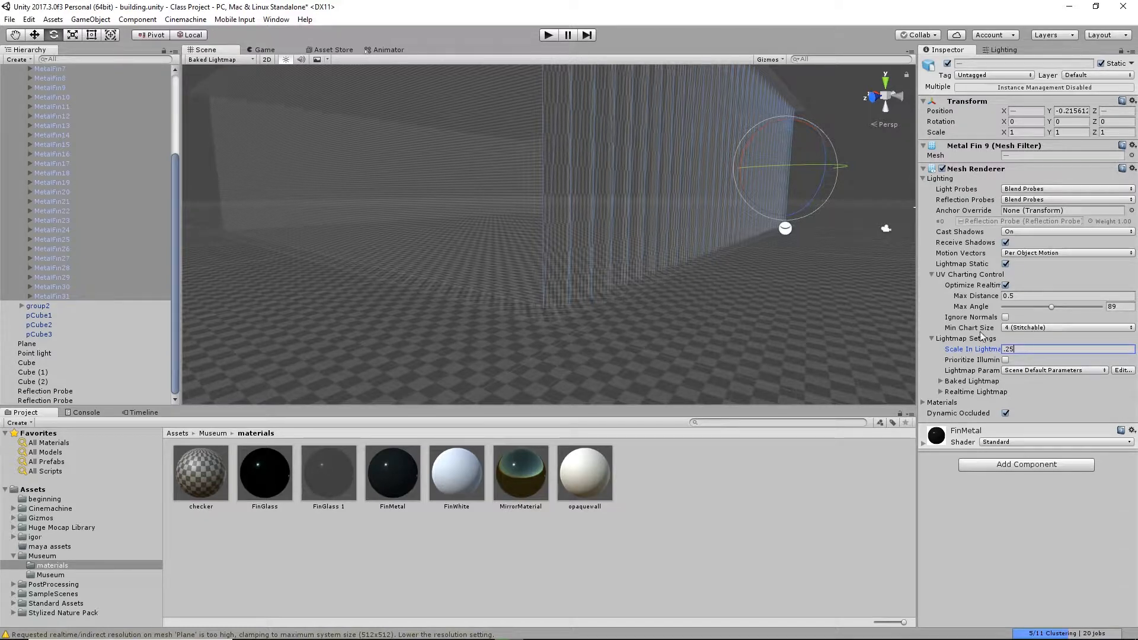
# Expand every metal fin from MetalFin through MetalFin31 in the building's group1 to expose its GlassFin and OpaqueFin children.
pyautogui.scroll(4, 68, 185)
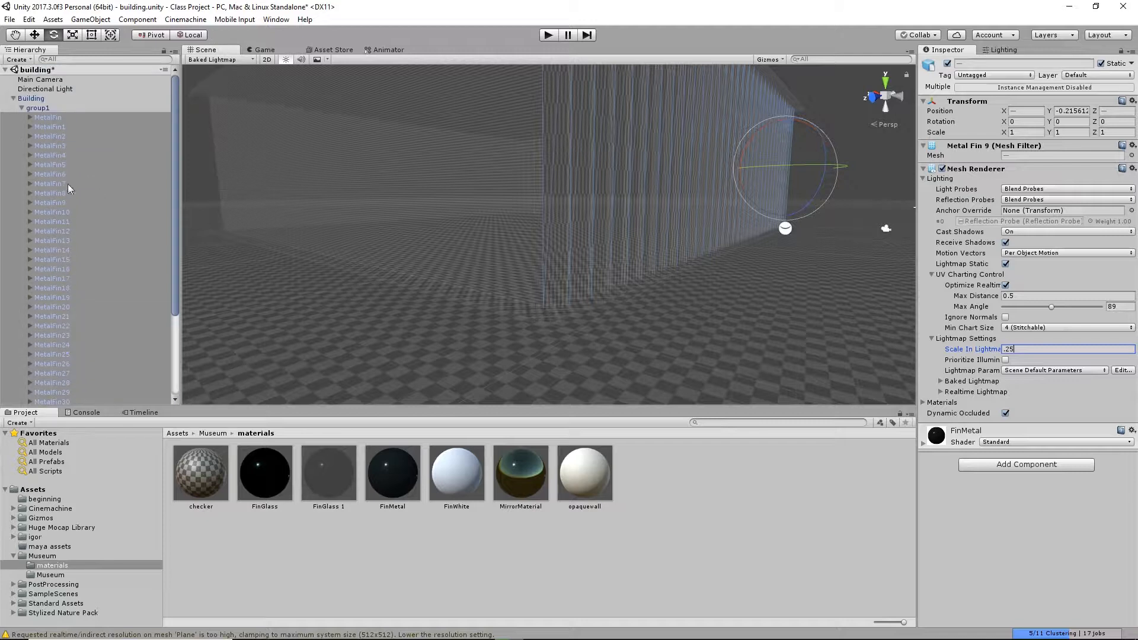
pyautogui.click(28, 117)
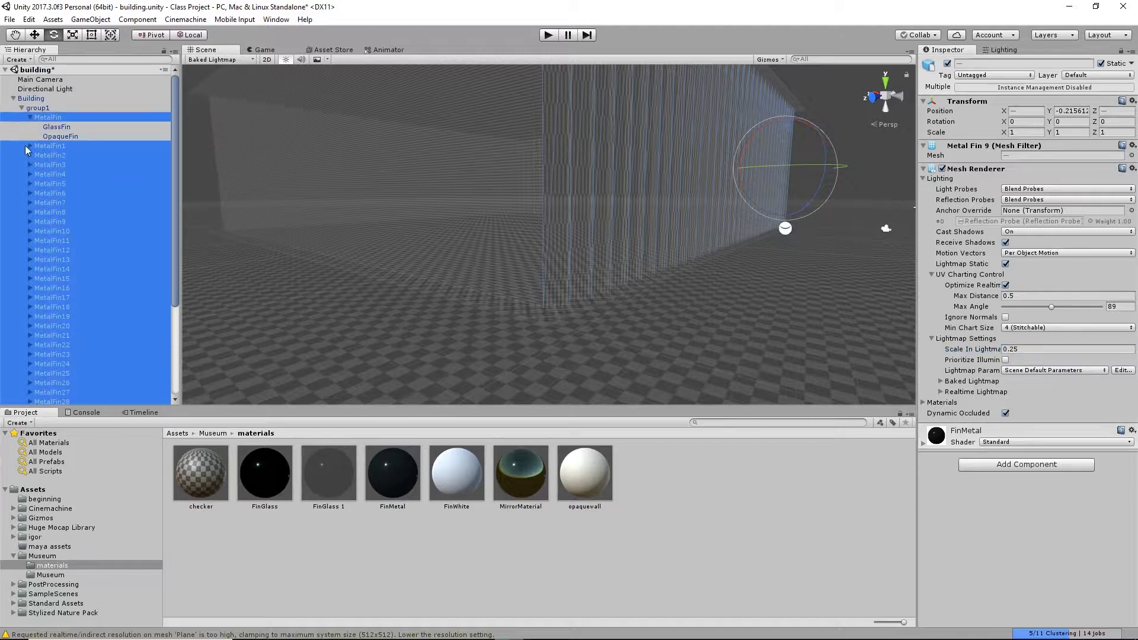
pyautogui.click(30, 146)
pyautogui.click(29, 174)
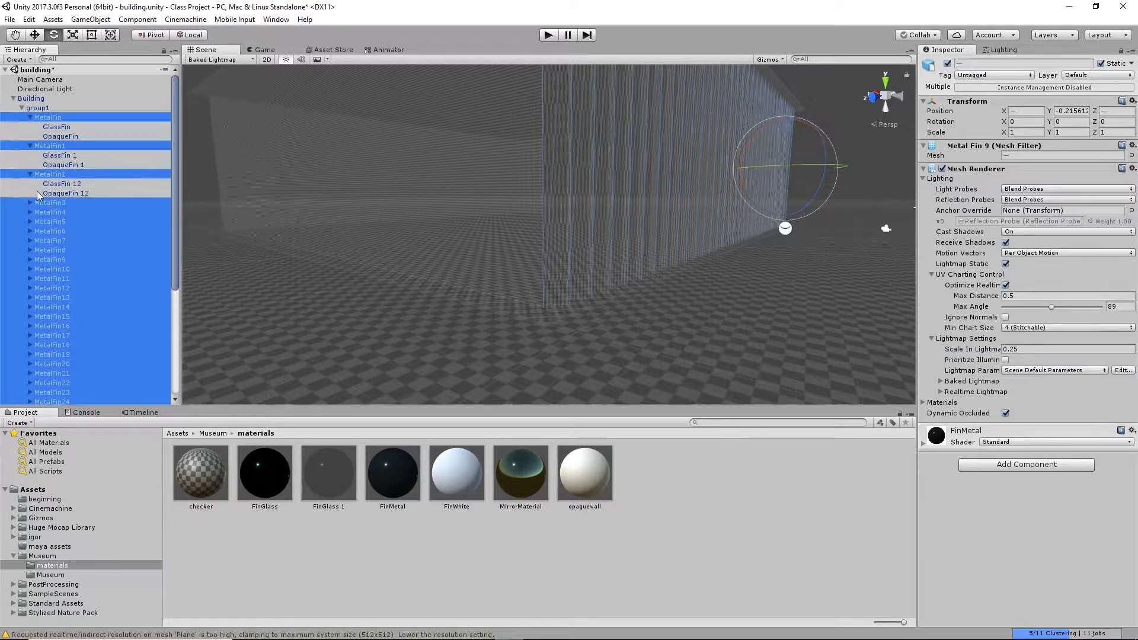
pyautogui.click(30, 202)
pyautogui.click(29, 231)
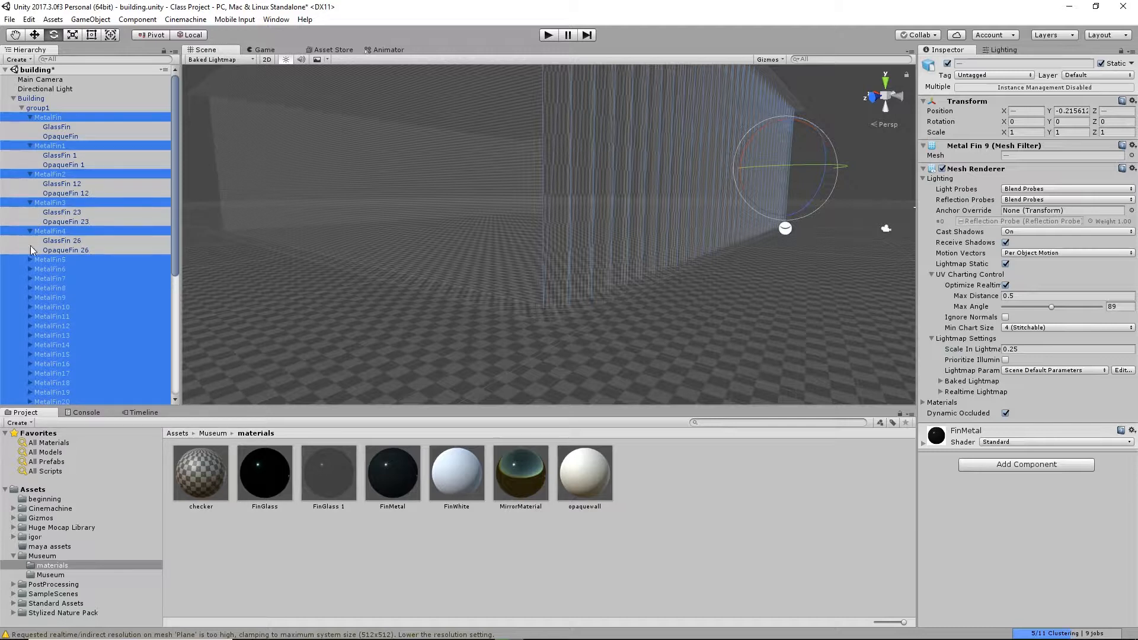
pyautogui.click(30, 260)
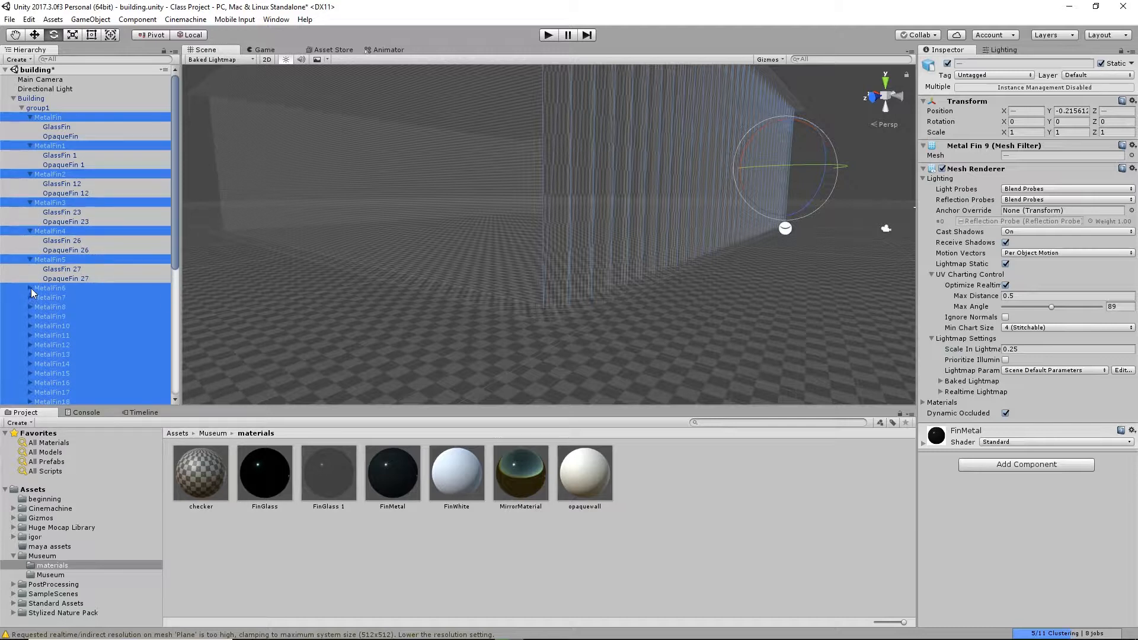
pyautogui.click(31, 288)
pyautogui.click(30, 326)
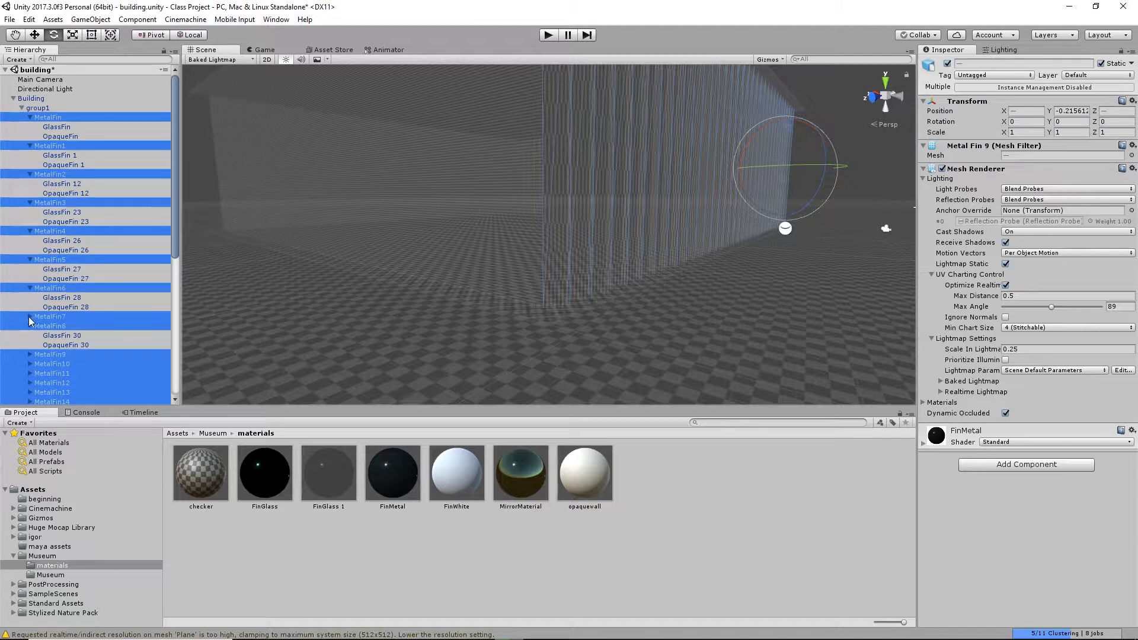
pyautogui.click(29, 317)
pyautogui.scroll(-4, 25, 280)
pyautogui.click(30, 267)
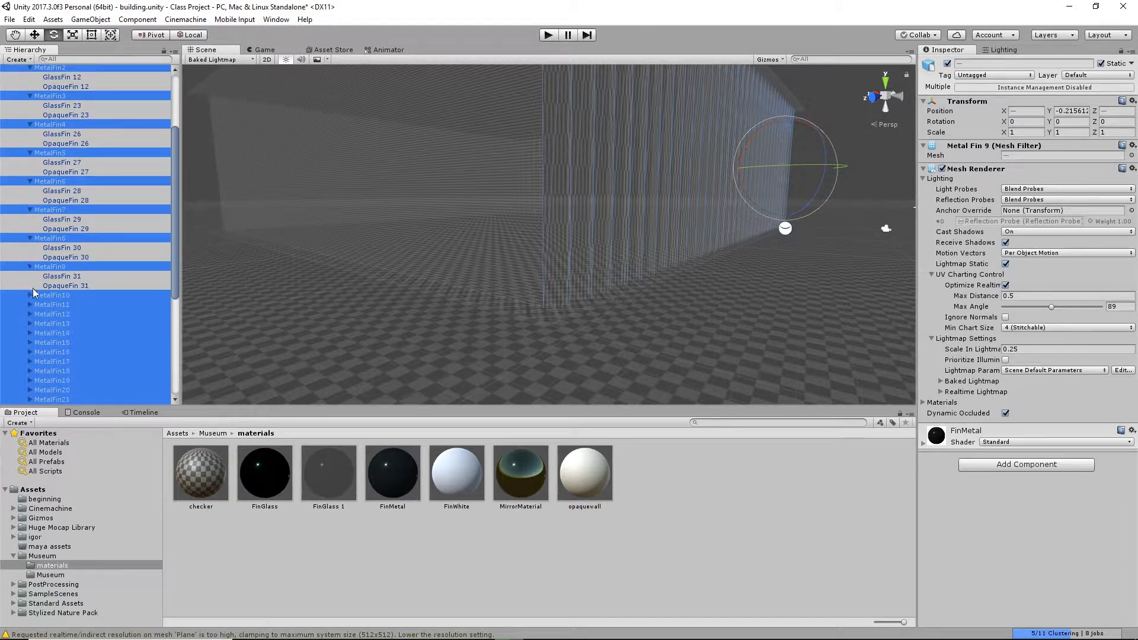
pyautogui.click(29, 295)
pyautogui.scroll(-3, 29, 284)
pyautogui.click(29, 252)
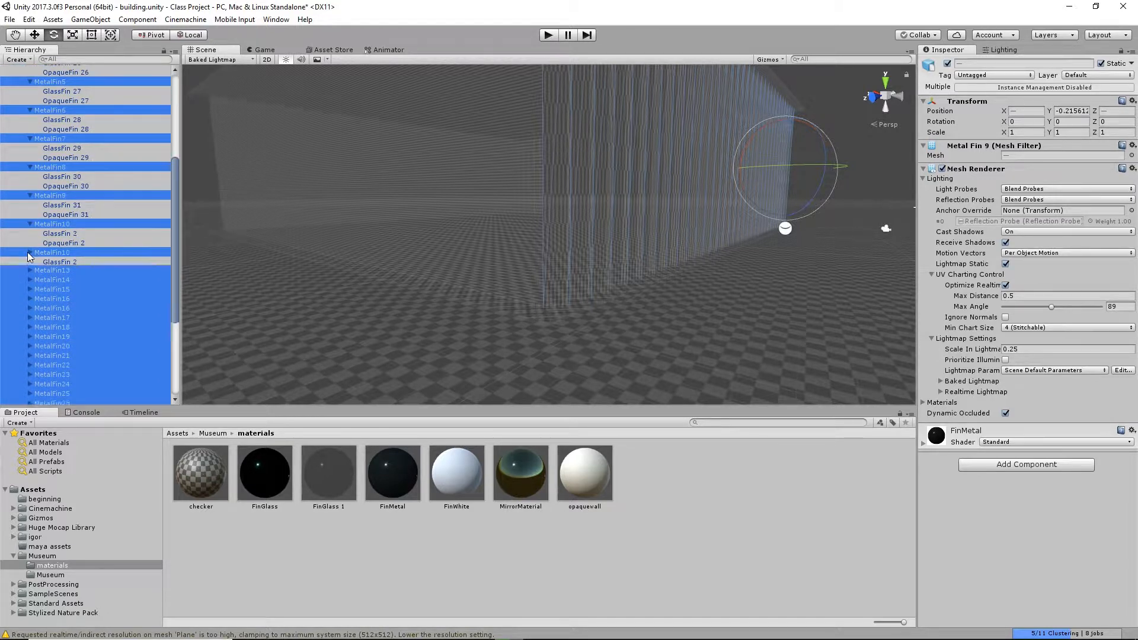
pyautogui.click(30, 281)
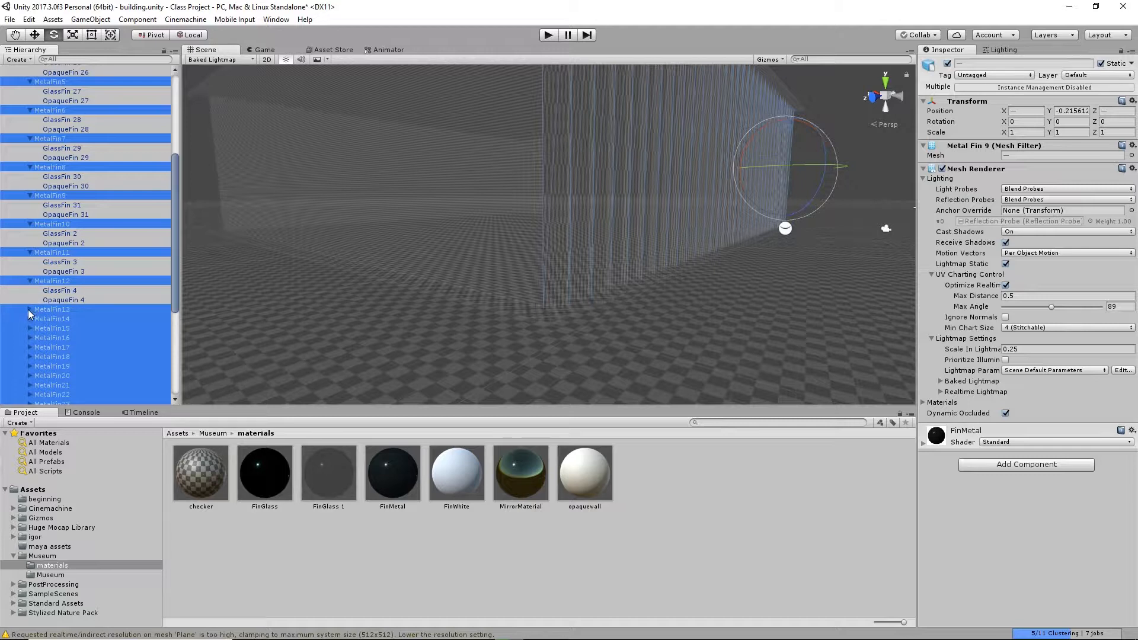
pyautogui.click(29, 309)
pyautogui.click(31, 336)
pyautogui.scroll(-3, 44, 312)
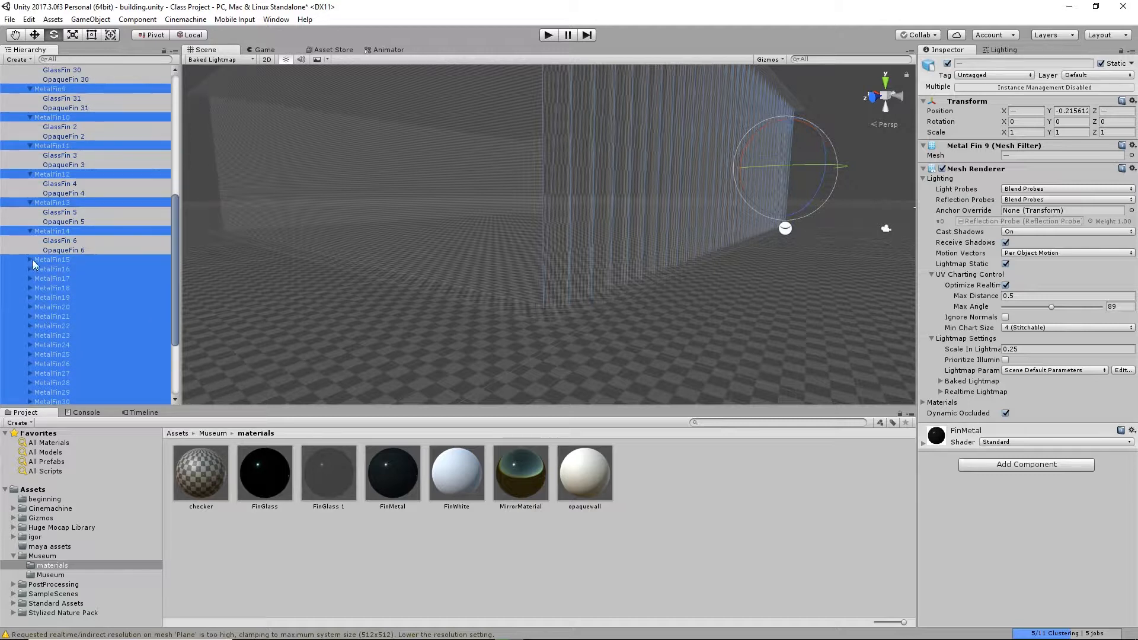
pyautogui.click(31, 260)
pyautogui.click(30, 288)
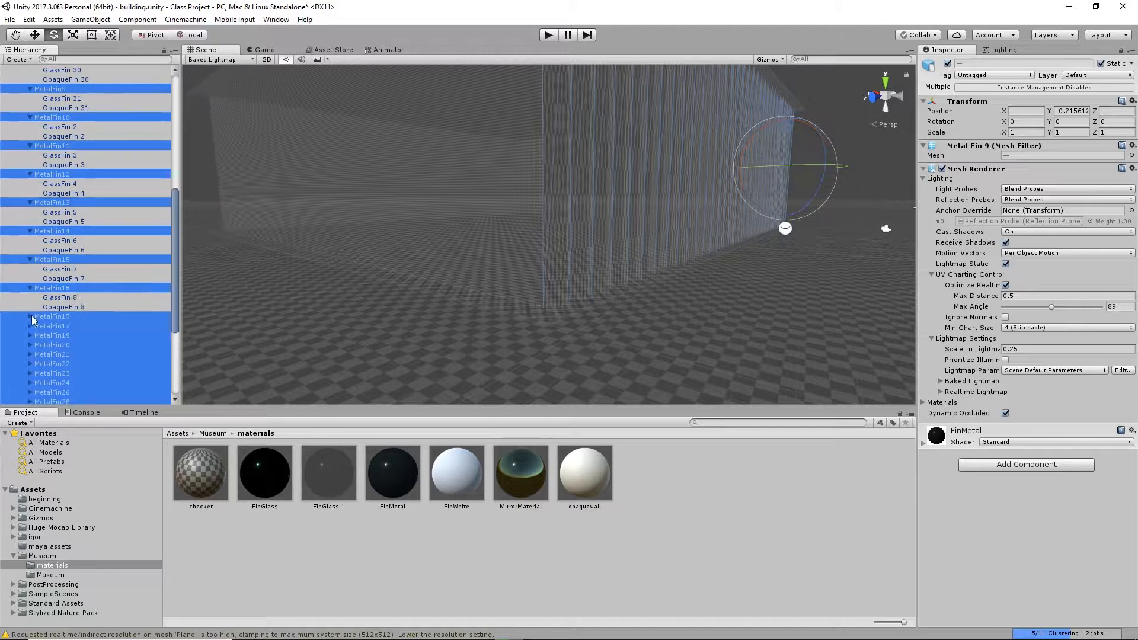
pyautogui.click(31, 315)
pyautogui.scroll(-3, 33, 303)
pyautogui.click(30, 238)
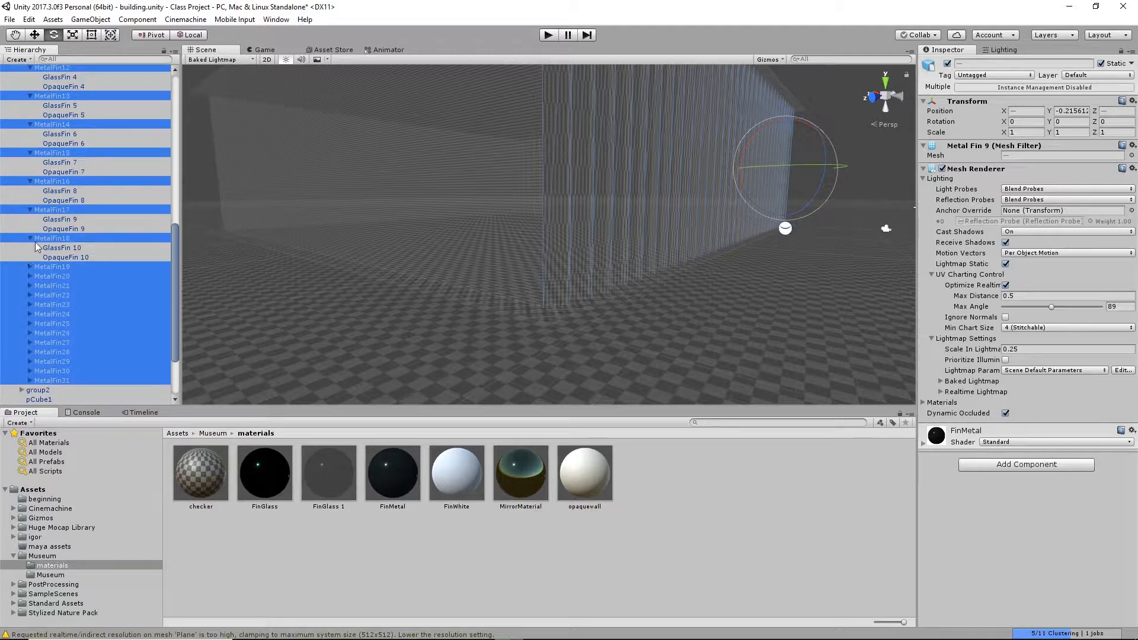
pyautogui.click(31, 266)
pyautogui.click(30, 295)
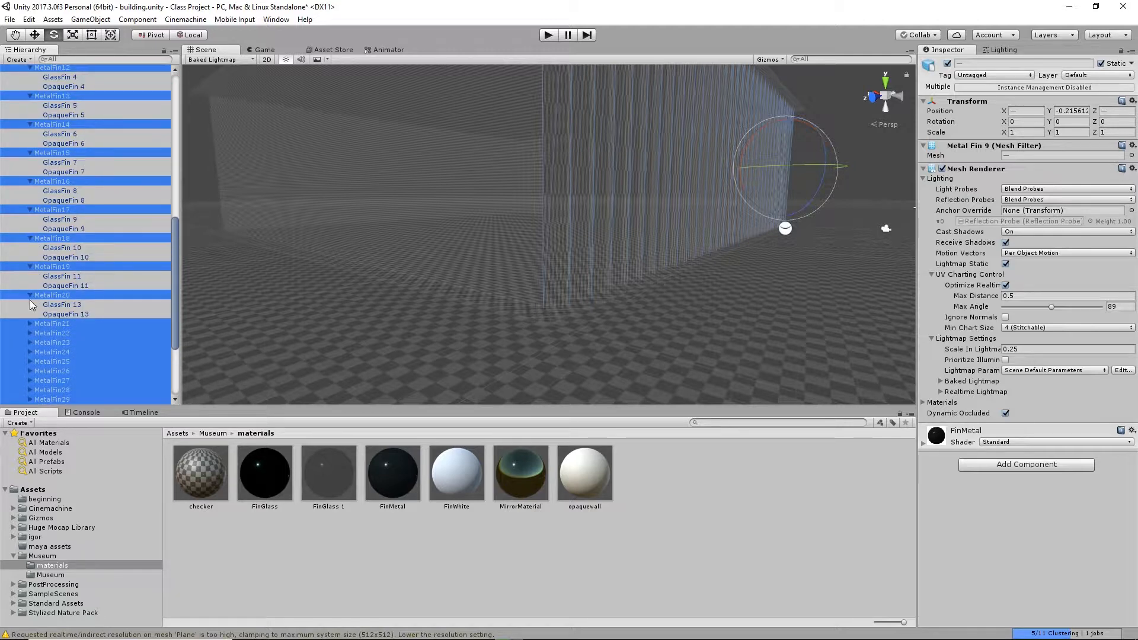
pyautogui.click(31, 324)
pyautogui.click(30, 352)
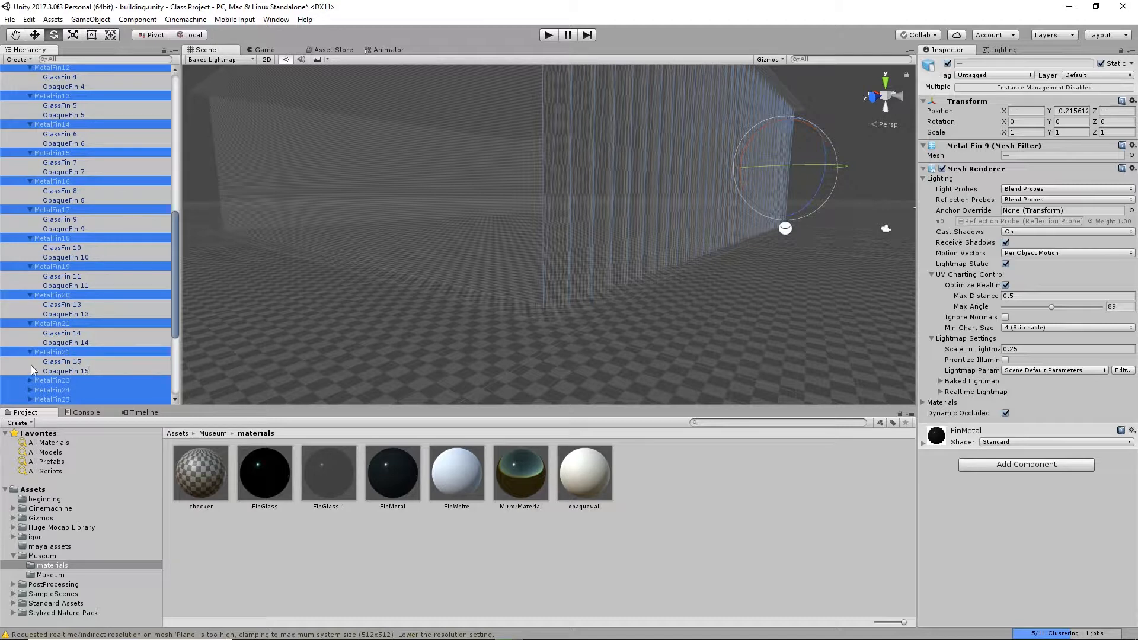
pyautogui.click(31, 381)
pyautogui.click(33, 302)
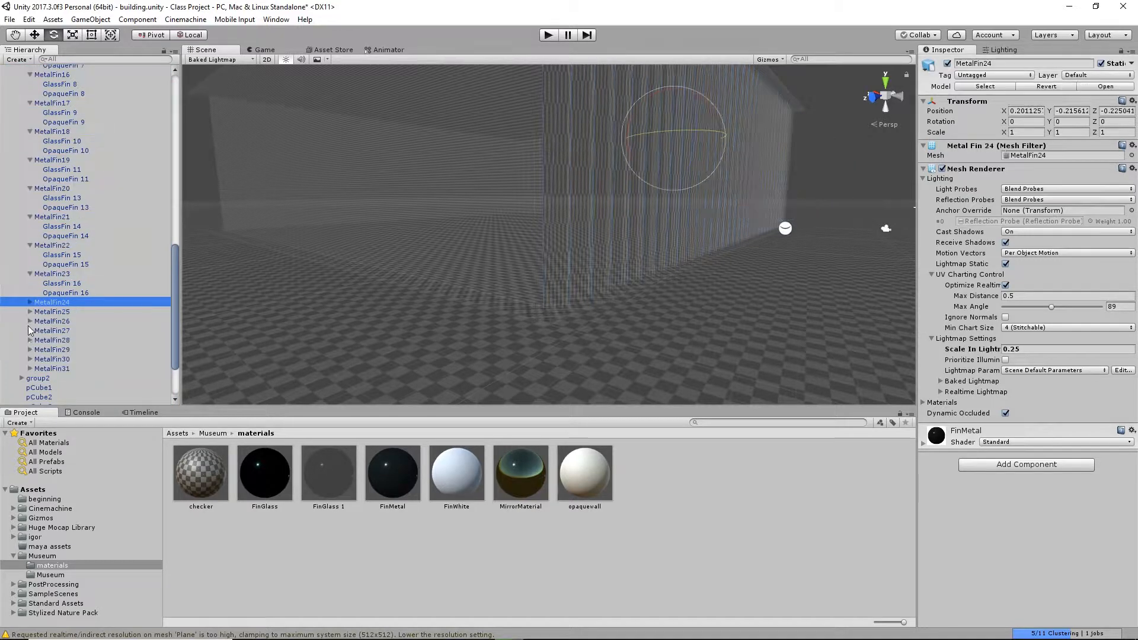
pyautogui.click(30, 302)
pyautogui.click(30, 331)
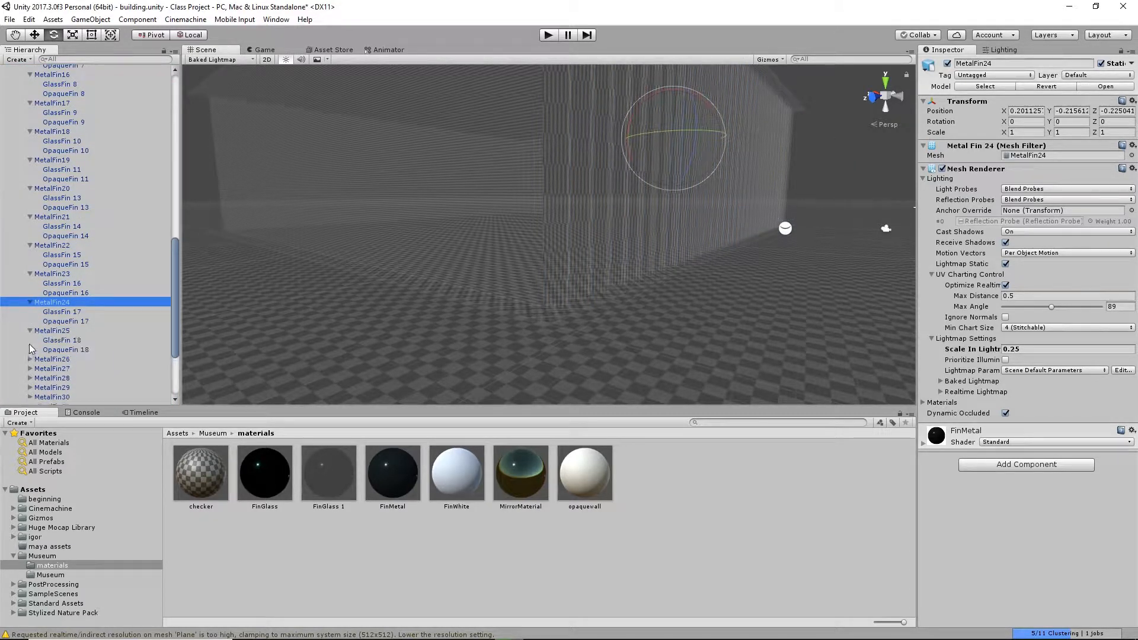
pyautogui.click(30, 359)
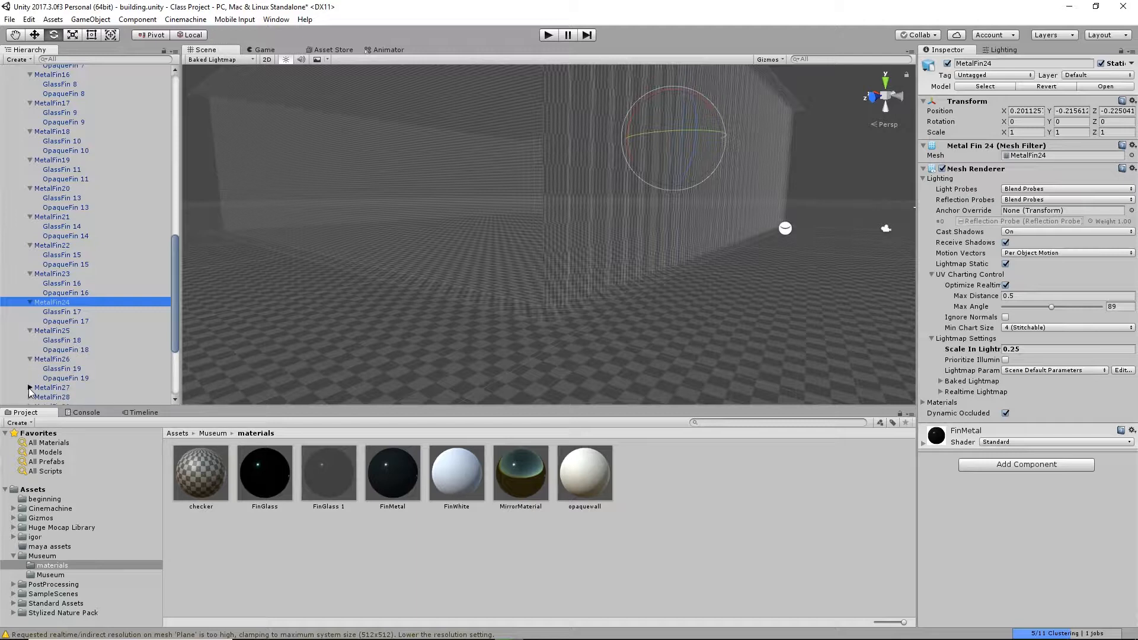
pyautogui.click(31, 388)
pyautogui.scroll(-4, 30, 389)
pyautogui.click(30, 345)
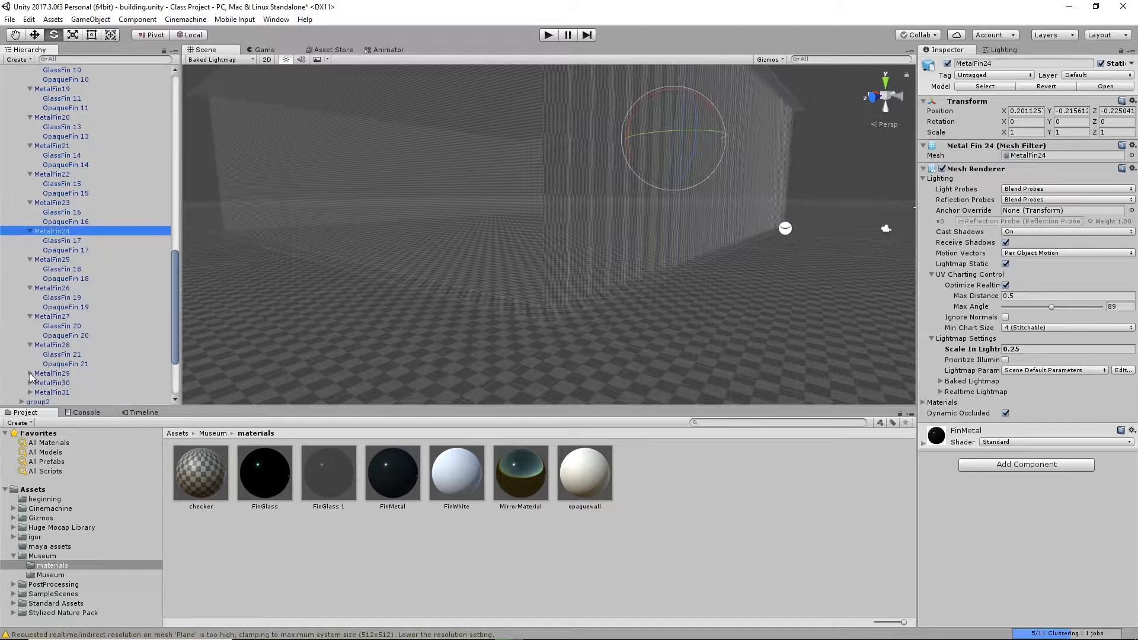
pyautogui.click(30, 374)
pyautogui.scroll(-4, 32, 396)
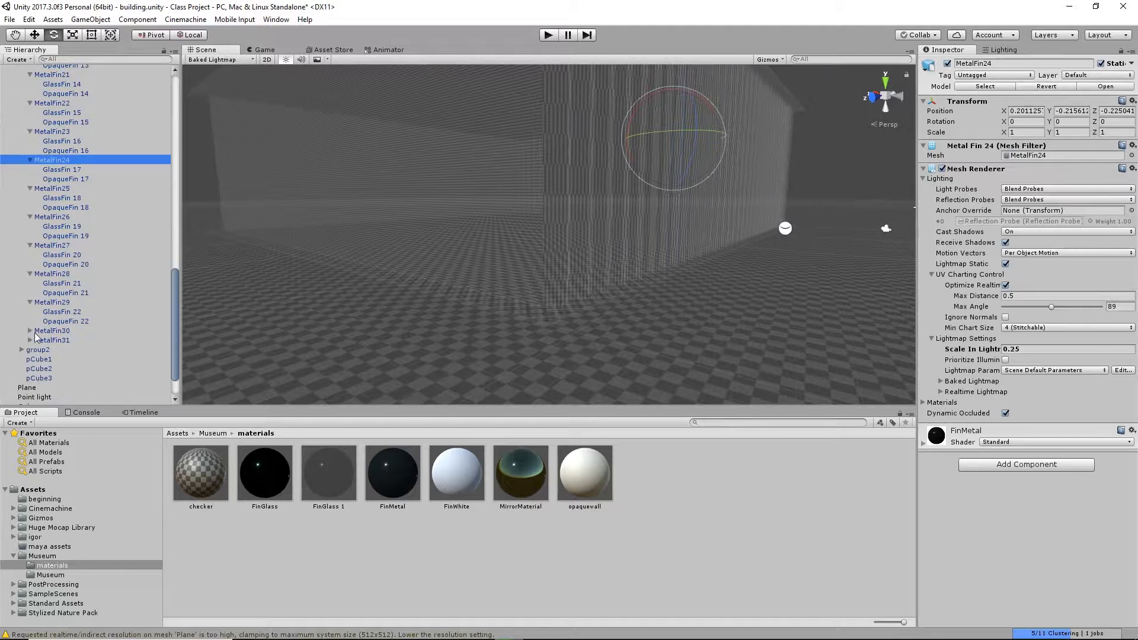
pyautogui.click(30, 330)
pyautogui.click(30, 359)
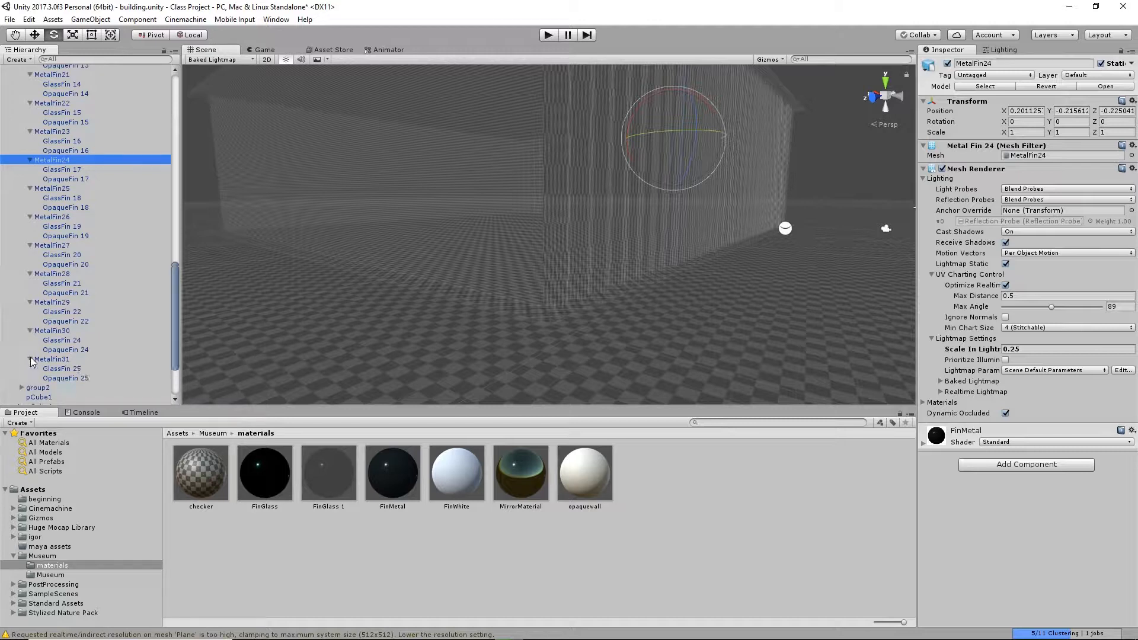
# Set Scale In Lightmap to 0.25 for all metal, glass and opaque fins in group1, from MetalFin through OpaqueFin 25, then deselect them.
pyautogui.click(67, 379)
pyautogui.scroll(20, 95, 214)
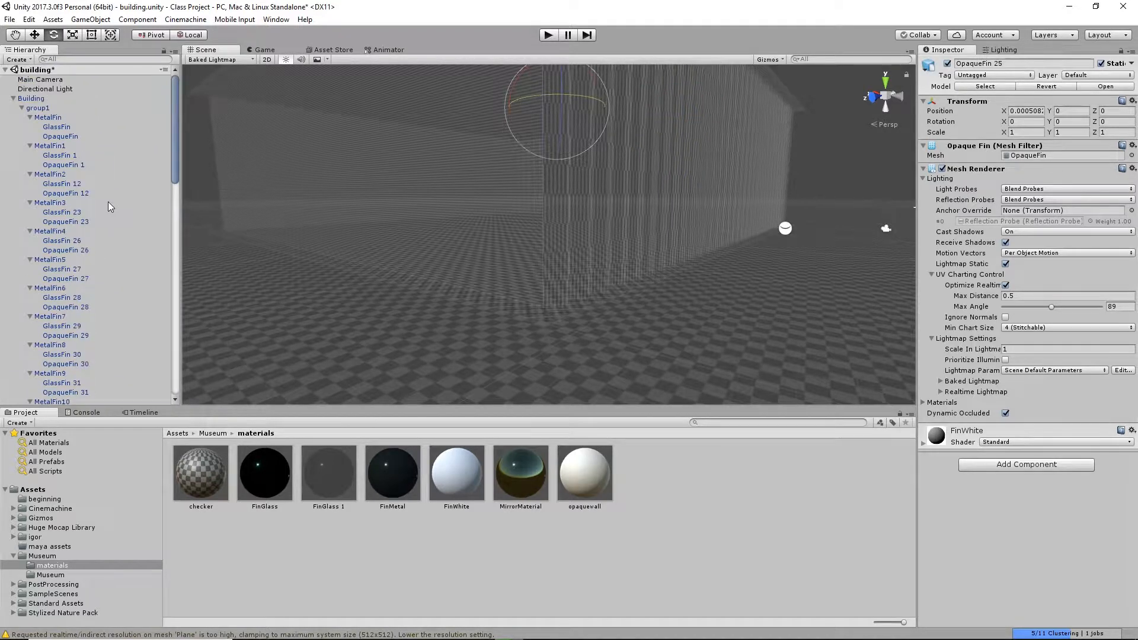
pyautogui.keyDown('shift'); pyautogui.click(62, 121); pyautogui.keyUp('shift')
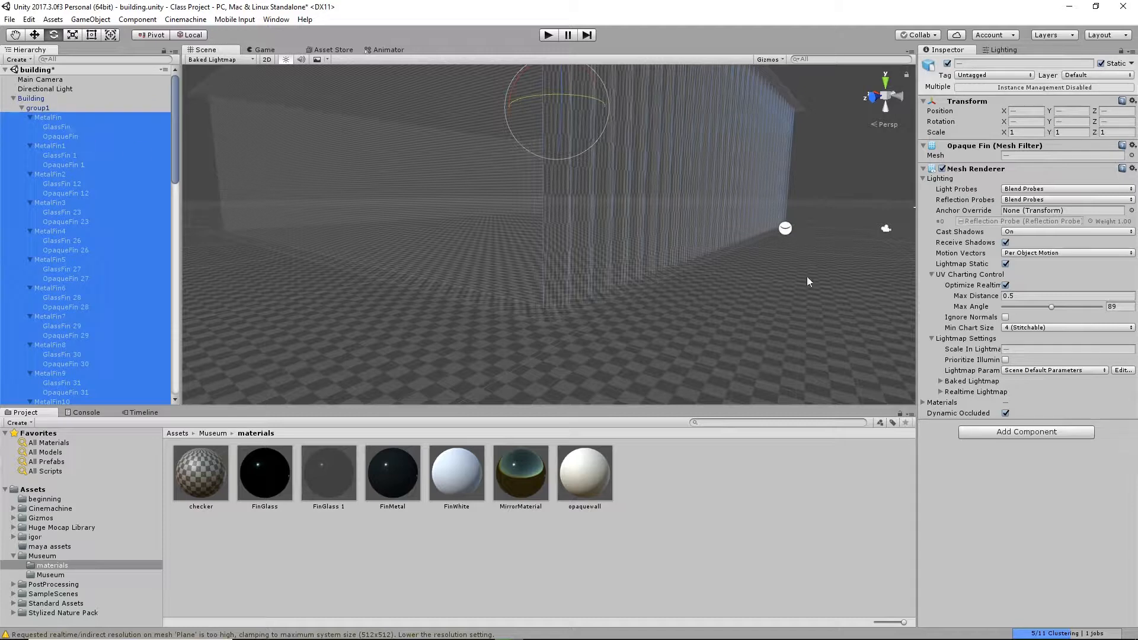
pyautogui.click(1020, 348)
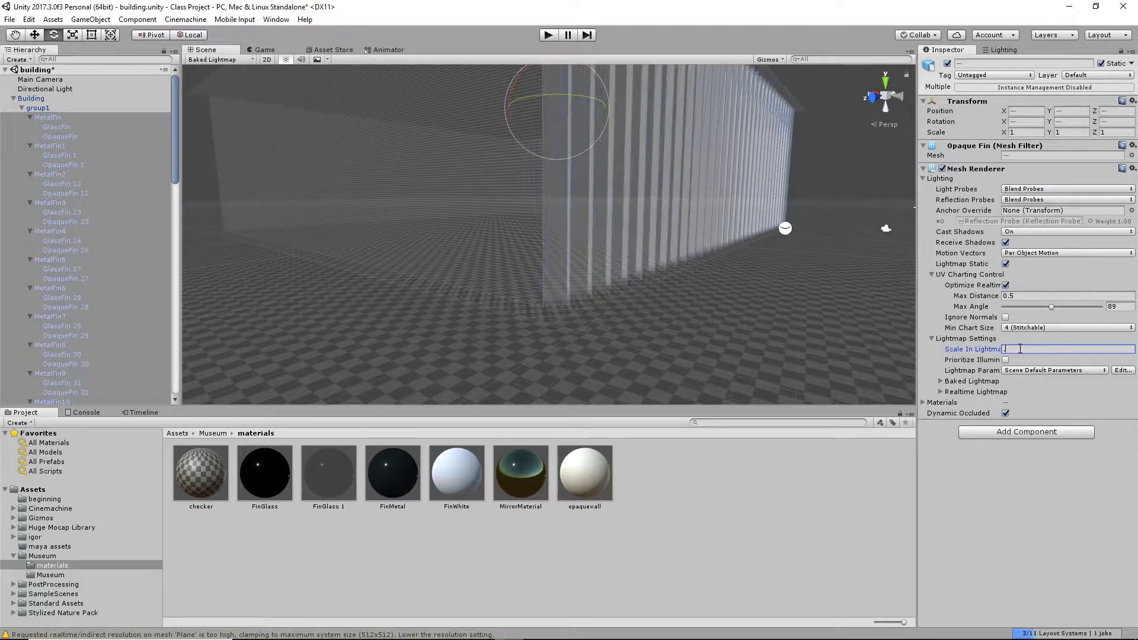
pyautogui.write('.24')
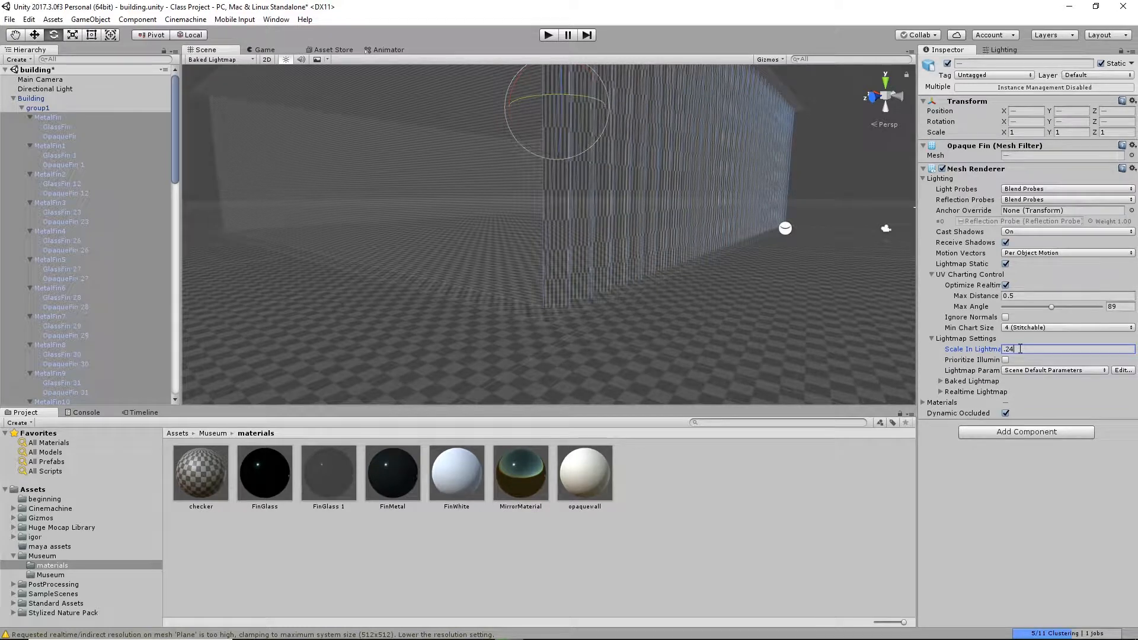
pyautogui.press('BackSpace')
pyautogui.write('5')
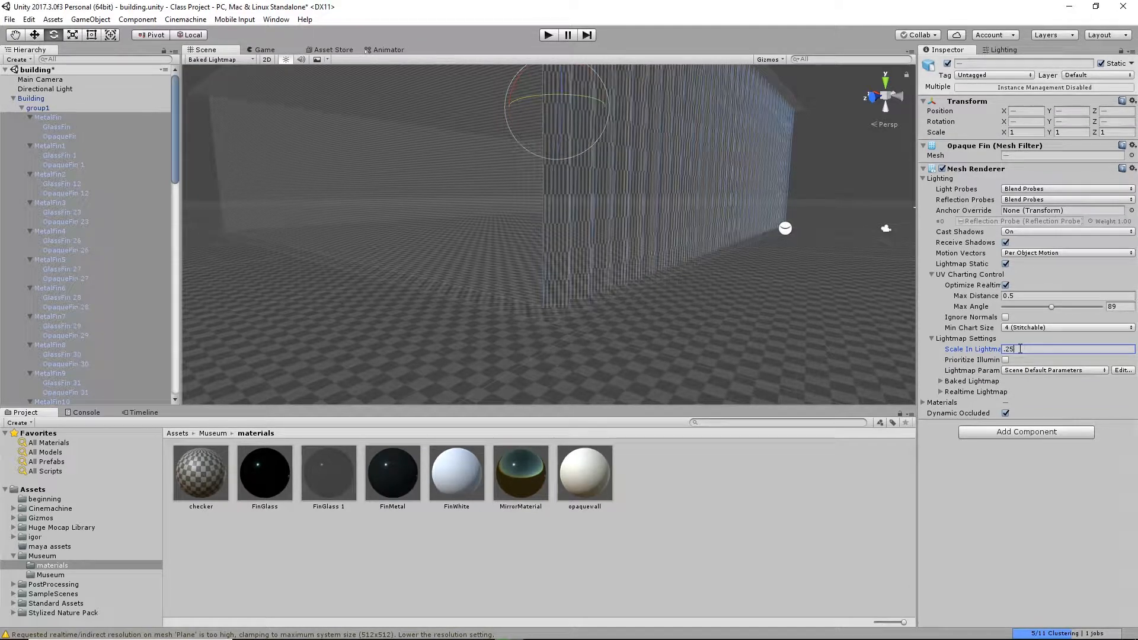
pyautogui.click(879, 176)
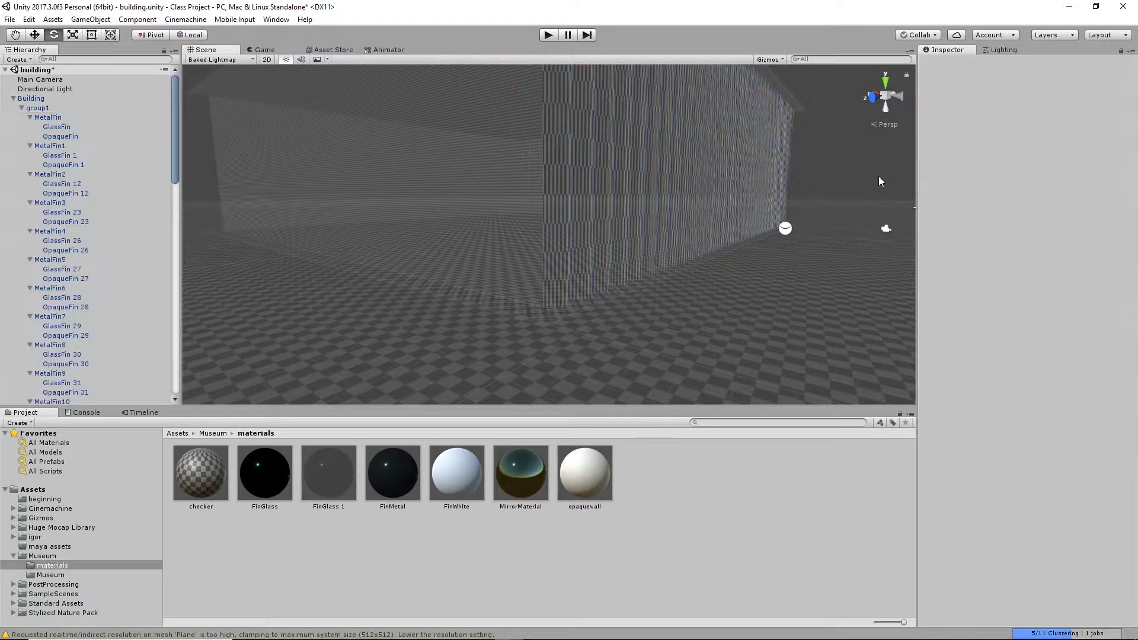
pyautogui.keyDown('alt'); pyautogui.moveTo(878, 177); pyautogui.dragTo(580, 272, button='right'); pyautogui.keyUp('alt')
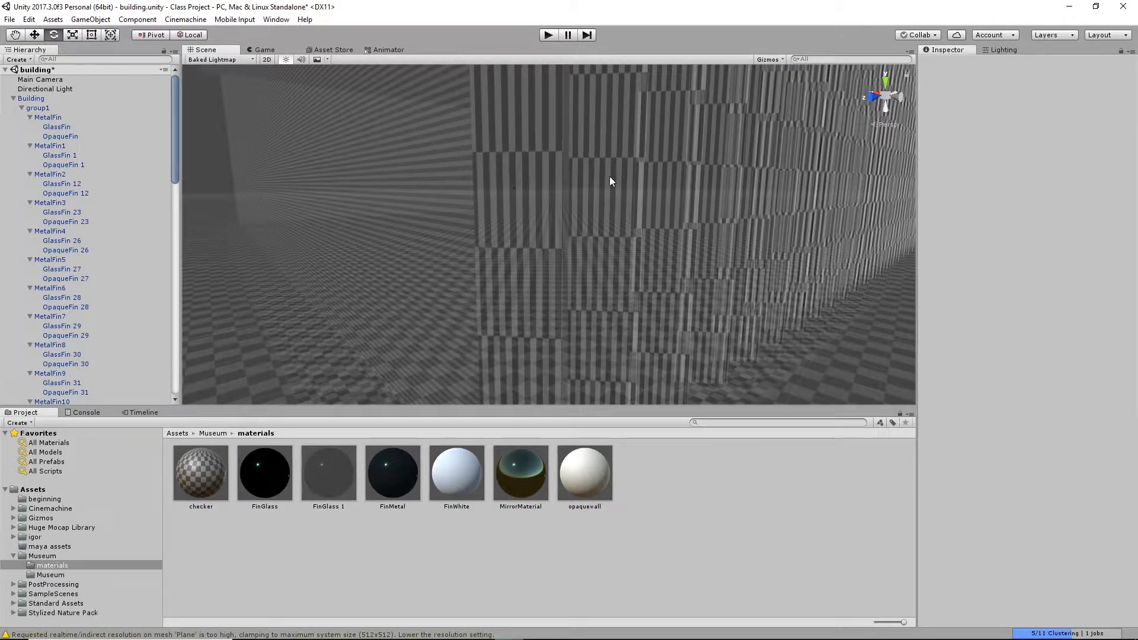
pyautogui.keyDown('alt'); pyautogui.moveTo(582, 208); pyautogui.dragTo(679, 187); pyautogui.keyUp('alt')
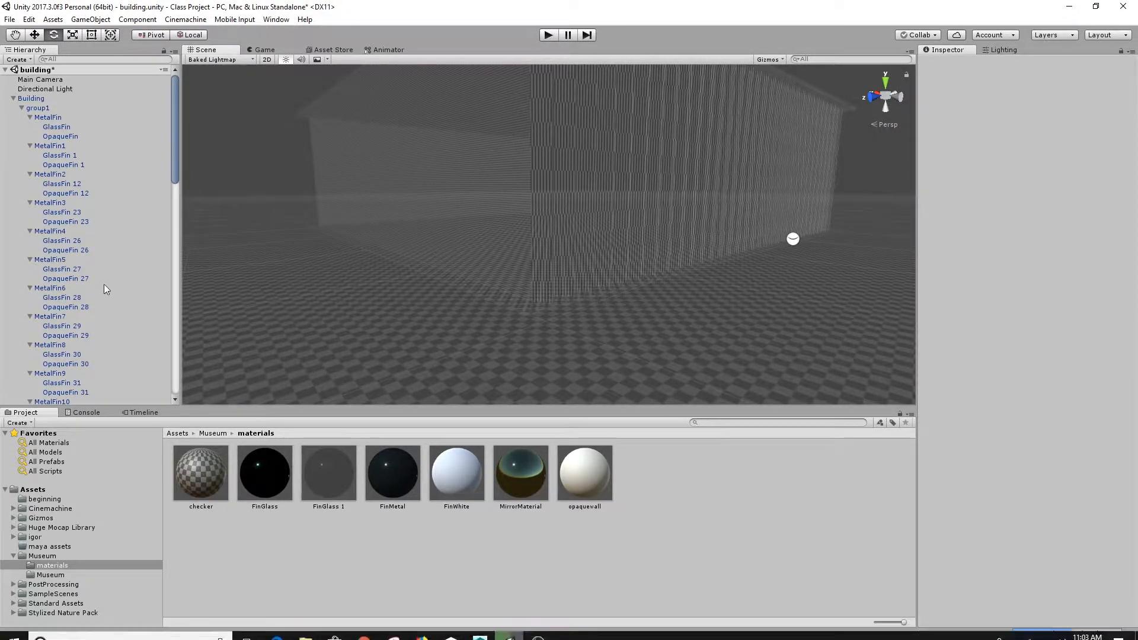
# Save the building scene and the project.
pyautogui.click(9, 19)
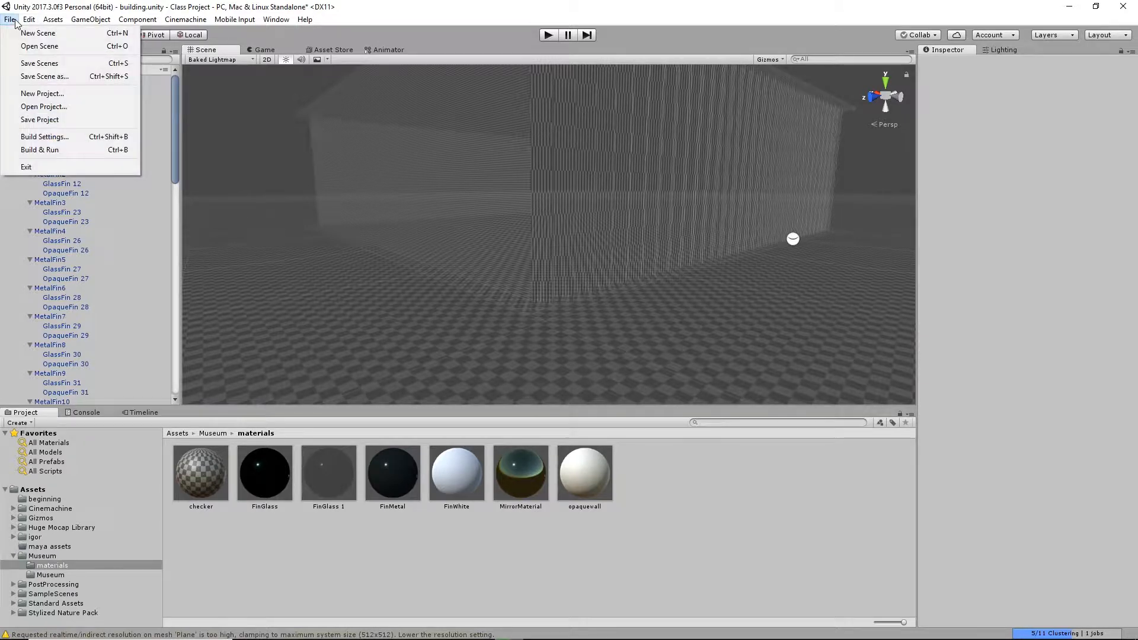
pyautogui.click(27, 62)
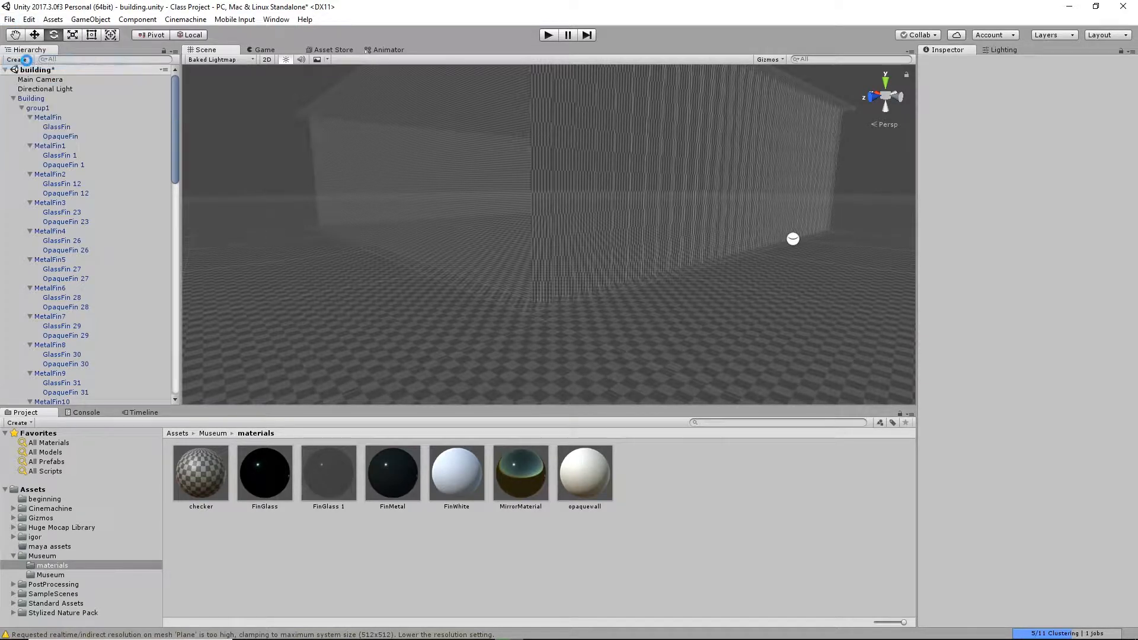
pyautogui.click(12, 19)
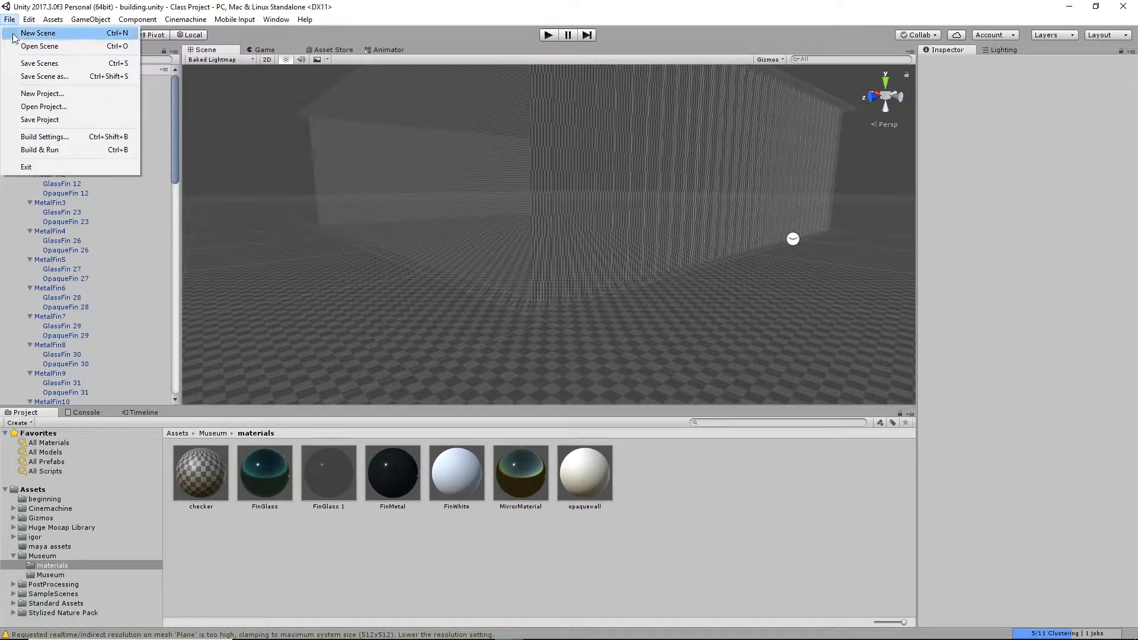
pyautogui.click(28, 118)
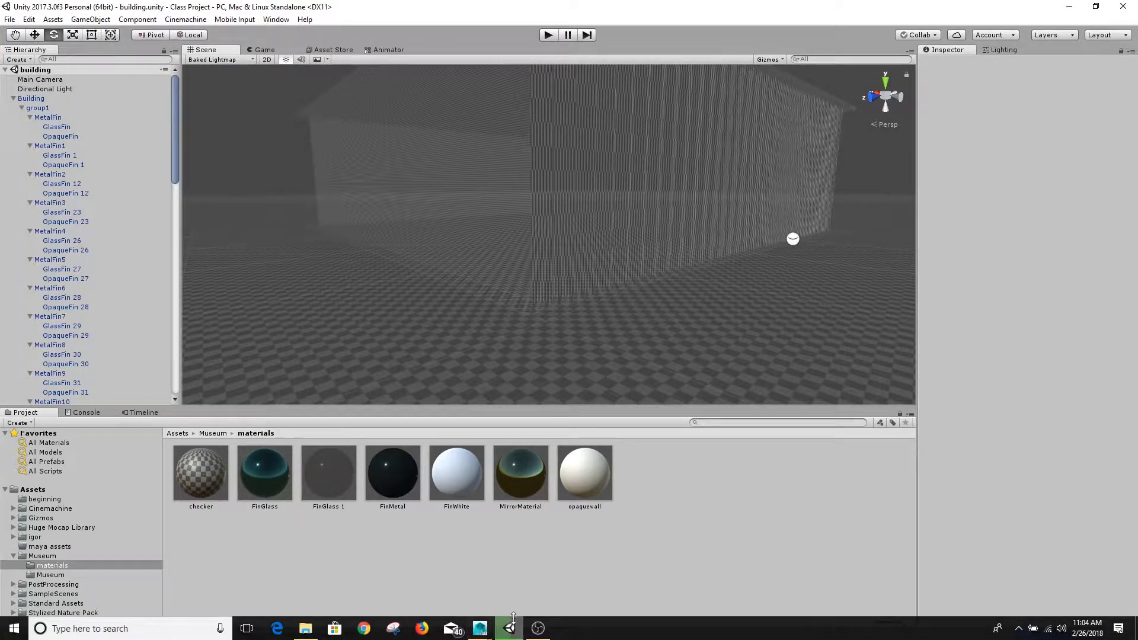
# Switch to Maya and open the Hypergraph Hierarchy for the museum building model.
pyautogui.click(533, 598)
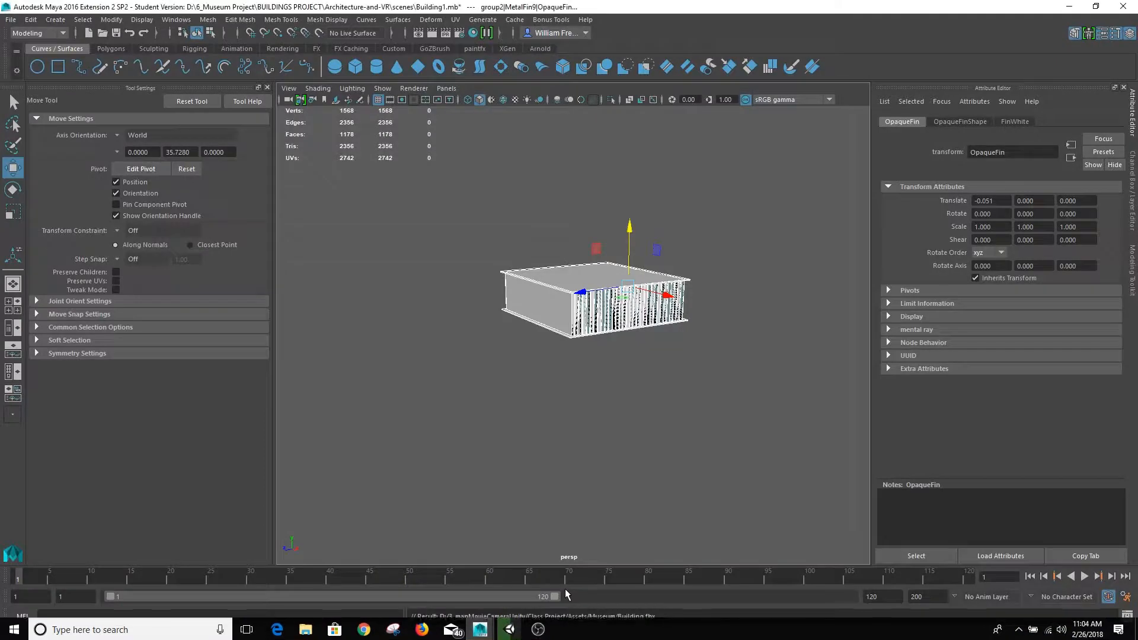
pyautogui.keyDown('alt'); pyautogui.moveTo(383, 239); pyautogui.dragTo(596, 312, button='right'); pyautogui.keyUp('alt')
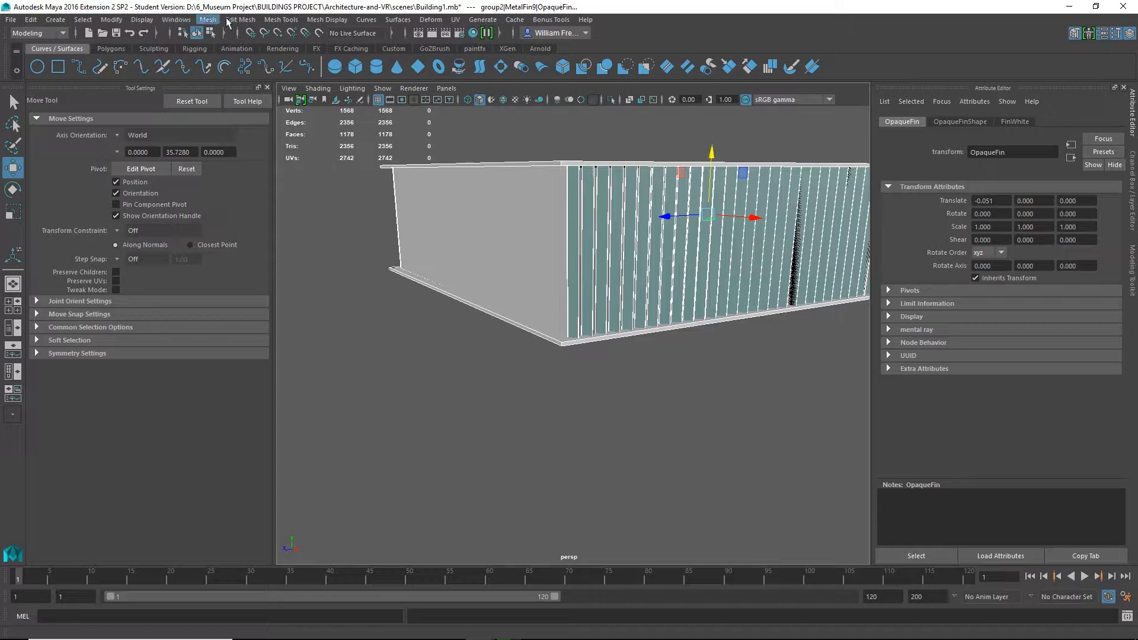
pyautogui.click(177, 20)
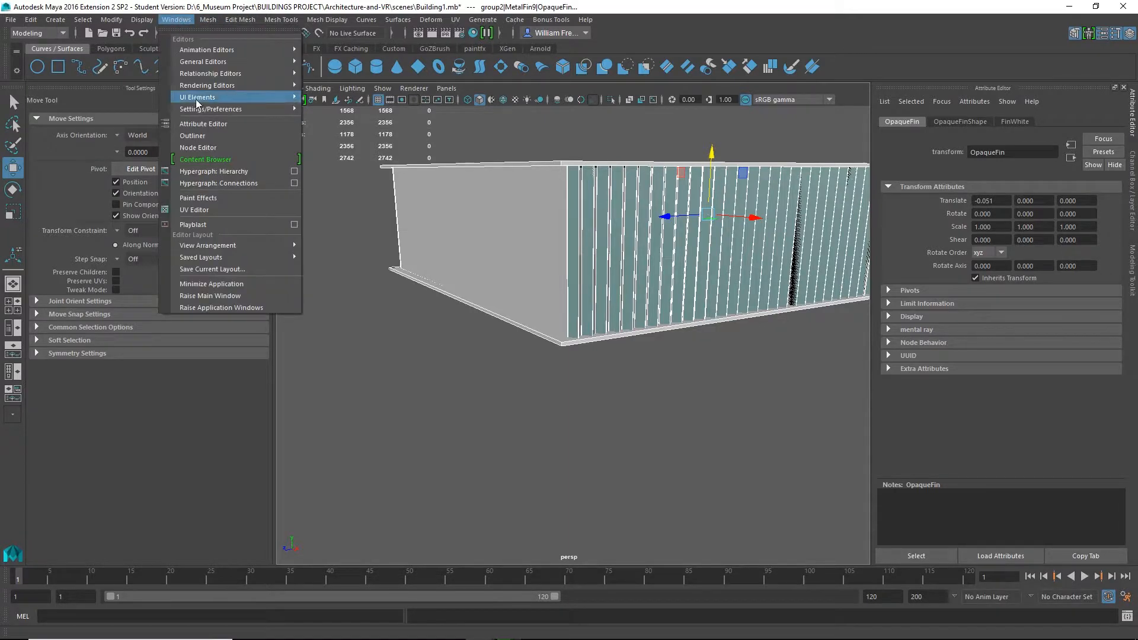
pyautogui.click(229, 173)
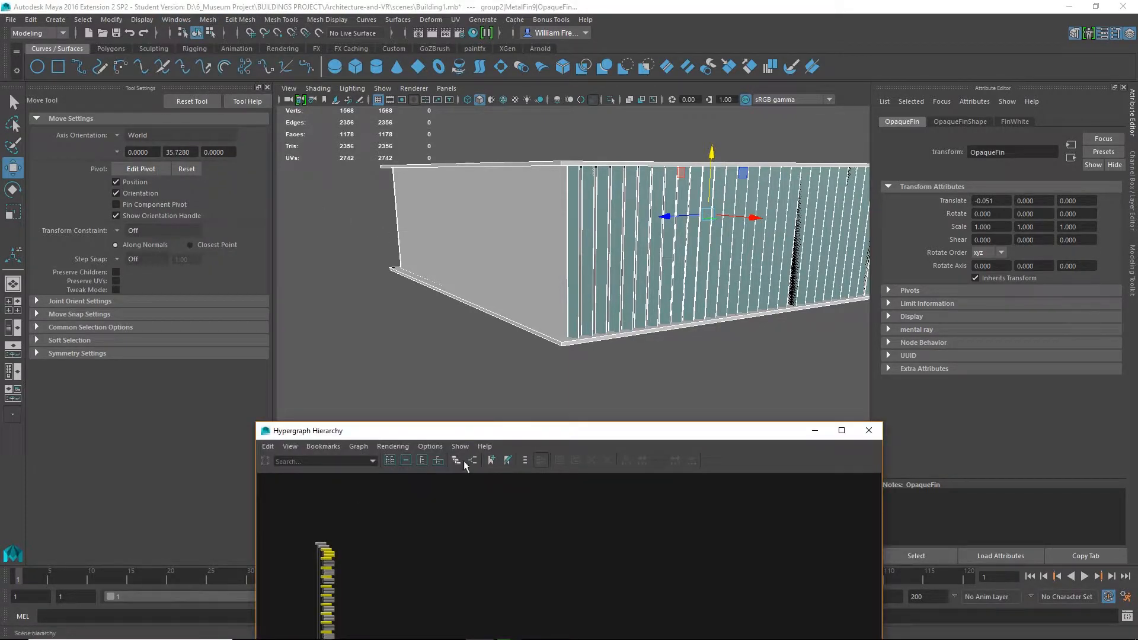
pyautogui.moveTo(461, 431); pyautogui.dragTo(380, 181)
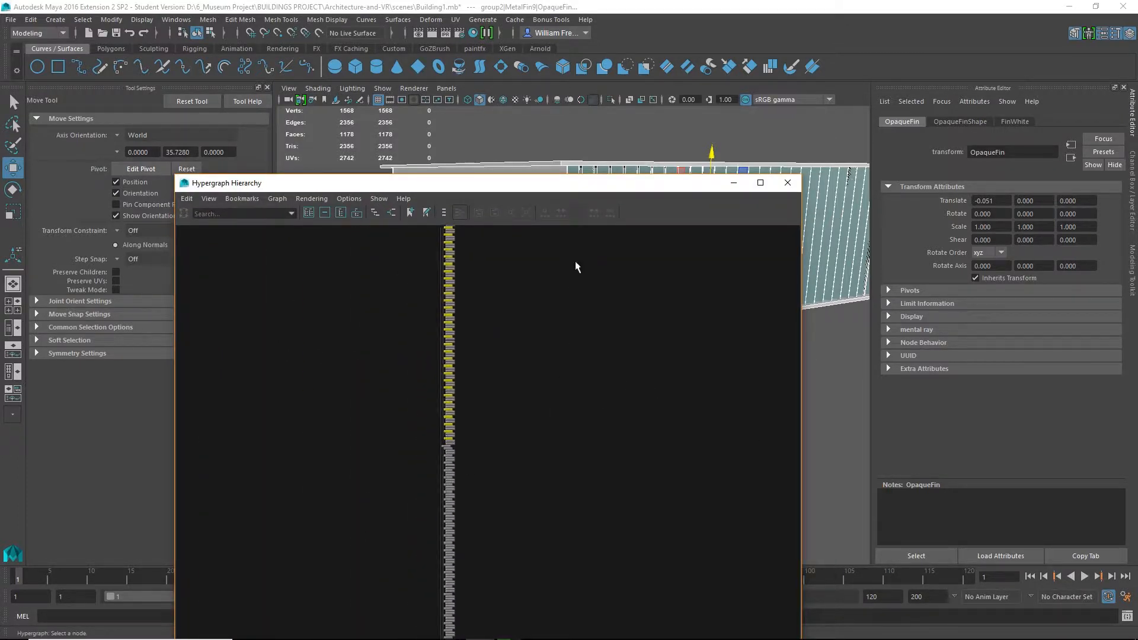
# Select the MetalFin, OpaqueFin and GlassFin nodes of group1 and group2 in the Hypergraph Hierarchy and uncover the building view.
pyautogui.keyDown('alt'); pyautogui.moveTo(499, 536); pyautogui.dragTo(653, 591, button='right'); pyautogui.keyUp('alt')
pyautogui.moveTo(492, 610); pyautogui.dragTo(462, 299)
pyautogui.keyDown('alt'); pyautogui.moveTo(501, 304); pyautogui.dragTo(602, 391, button='right'); pyautogui.keyUp('alt')
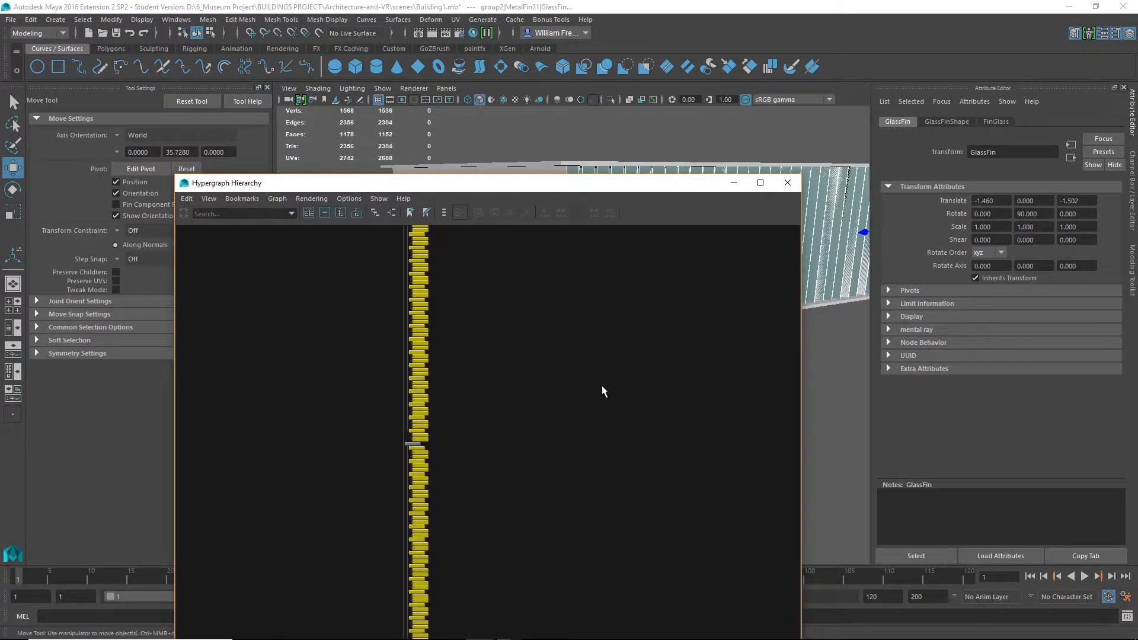
pyautogui.keyDown('alt'); pyautogui.moveTo(363, 374); pyautogui.dragTo(482, 427, button='right'); pyautogui.keyUp('alt')
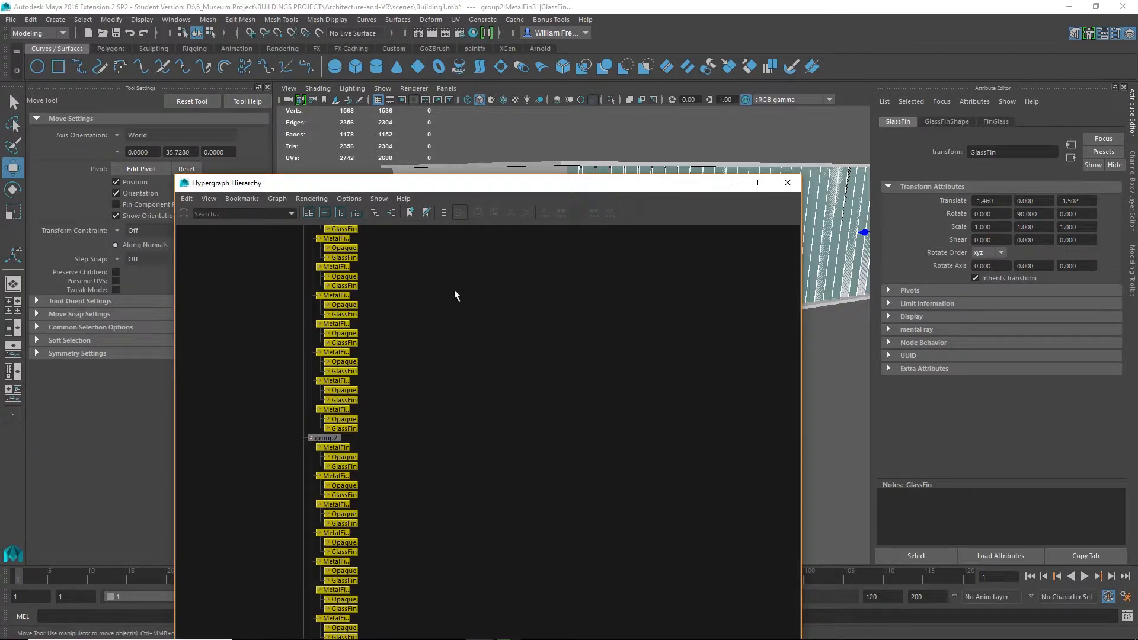
pyautogui.keyDown('alt'); pyautogui.moveTo(457, 292); pyautogui.dragTo(491, 484, button='middle'); pyautogui.keyUp('alt')
pyautogui.keyDown('alt'); pyautogui.moveTo(510, 299); pyautogui.dragTo(513, 373, button='middle'); pyautogui.keyUp('alt')
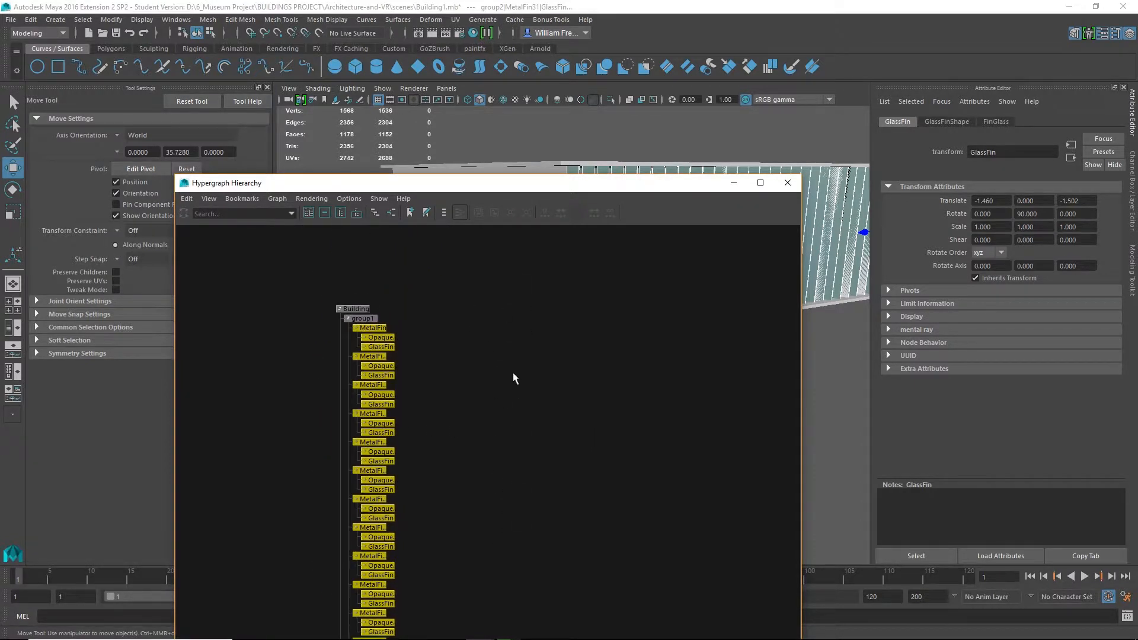
pyautogui.keyDown('alt'); pyautogui.moveTo(527, 499); pyautogui.dragTo(625, 299, button='middle'); pyautogui.keyUp('alt')
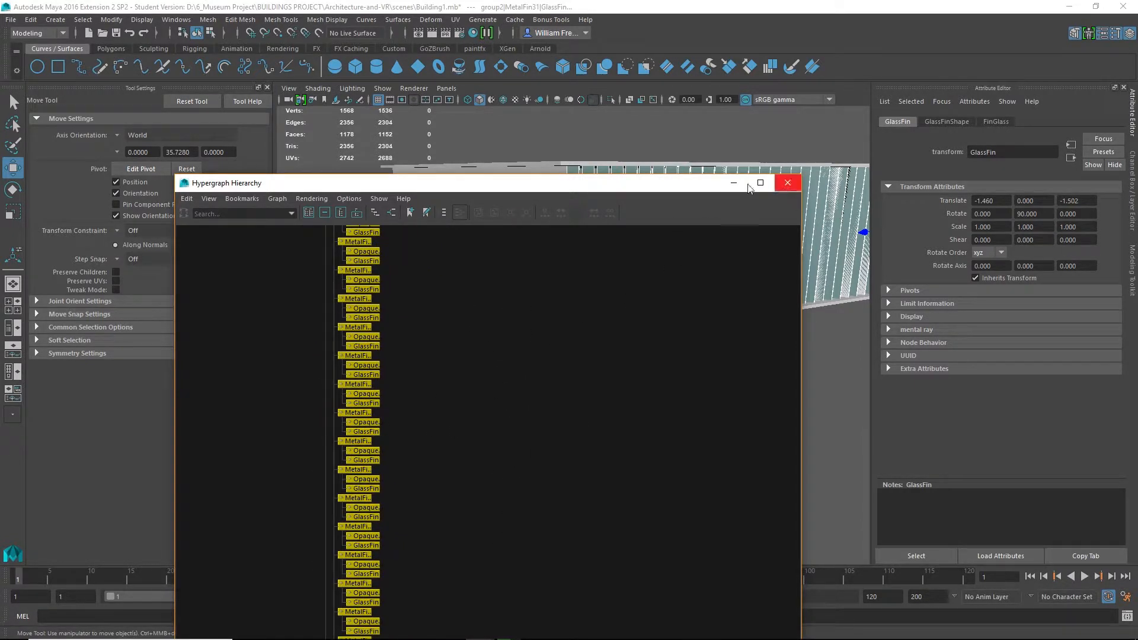
pyautogui.moveTo(748, 189); pyautogui.dragTo(603, 439)
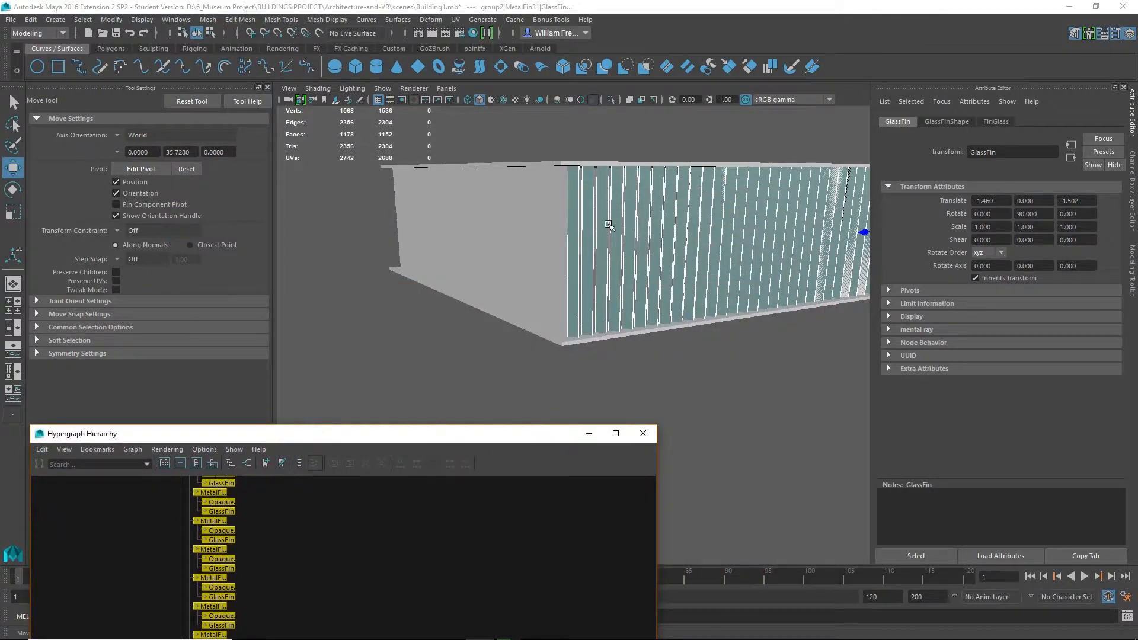
# Examine the UV layout of the selected fins in the UV Editor.
pyautogui.keyDown('alt'); pyautogui.moveTo(609, 225); pyautogui.dragTo(652, 202); pyautogui.keyUp('alt')
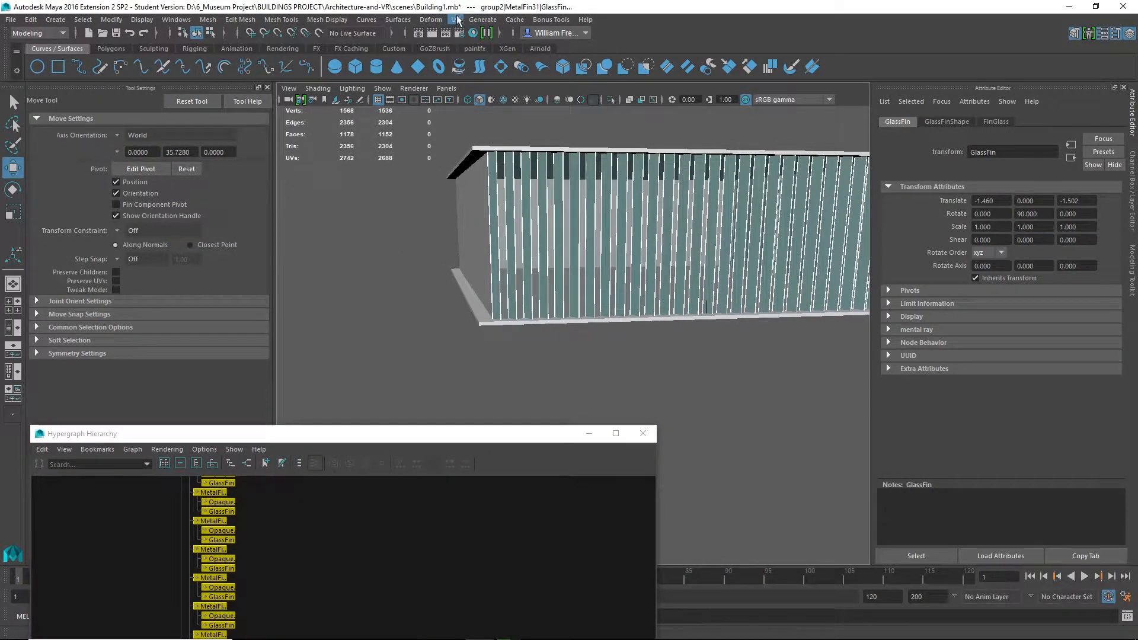
pyautogui.click(456, 20)
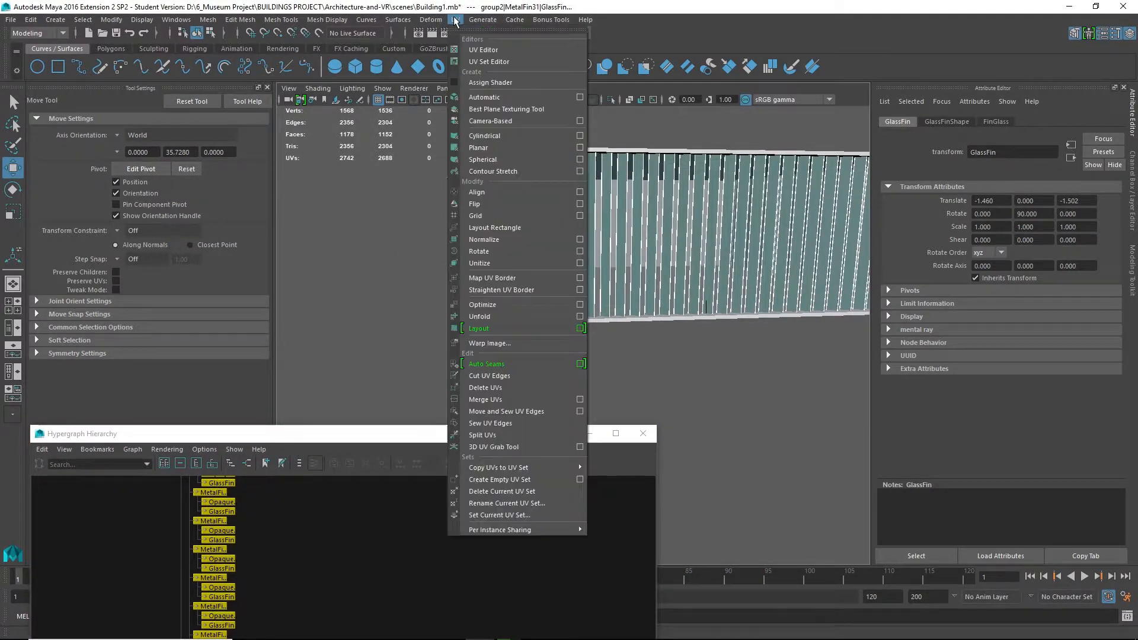
pyautogui.click(483, 50)
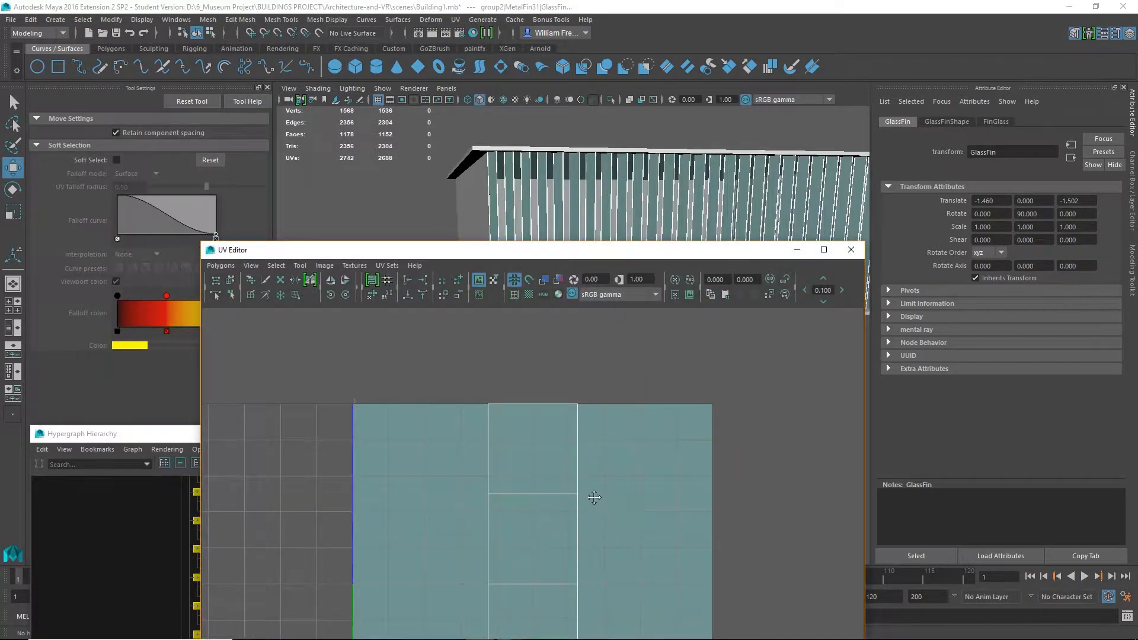
pyautogui.keyDown('alt'); pyautogui.moveTo(594, 497); pyautogui.dragTo(621, 336, button='middle'); pyautogui.keyUp('alt')
pyautogui.keyDown('alt'); pyautogui.moveTo(704, 491); pyautogui.dragTo(596, 512, button='right'); pyautogui.keyUp('alt')
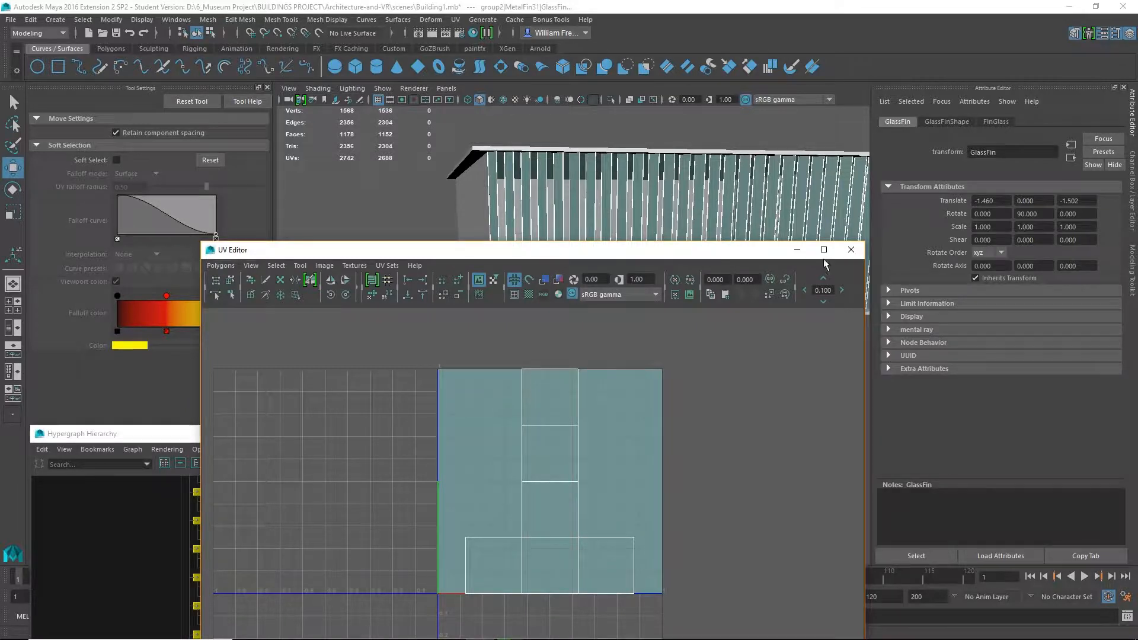
pyautogui.click(850, 250)
# Try to apply automatic UV mapping to the selected fins and check their layout in the UV Editor.
pyautogui.click(456, 20)
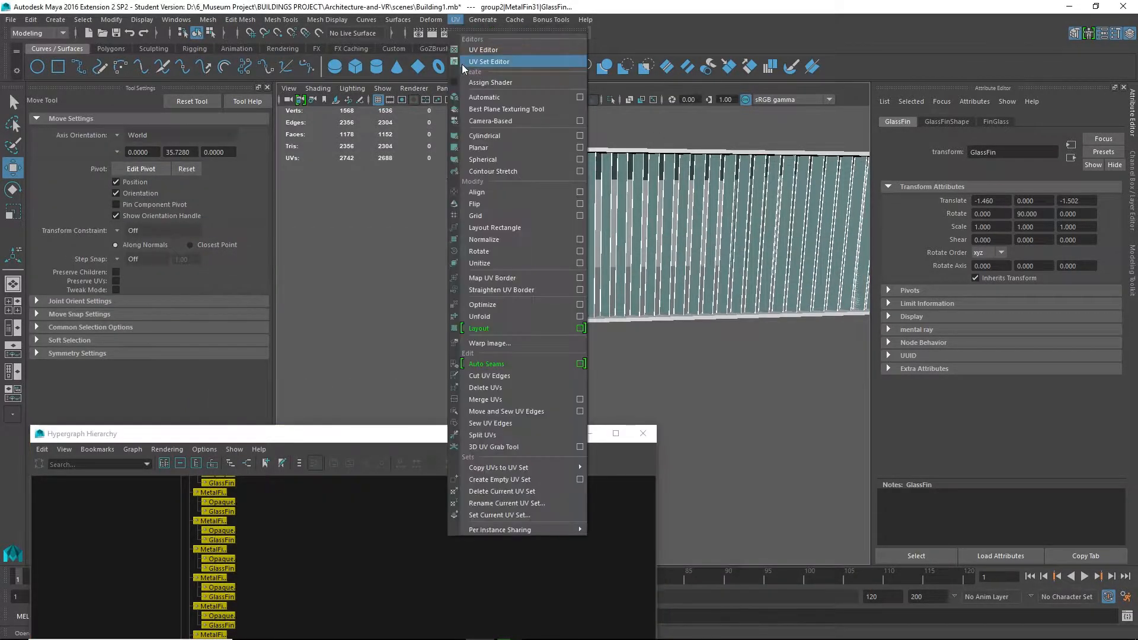
pyautogui.click(481, 97)
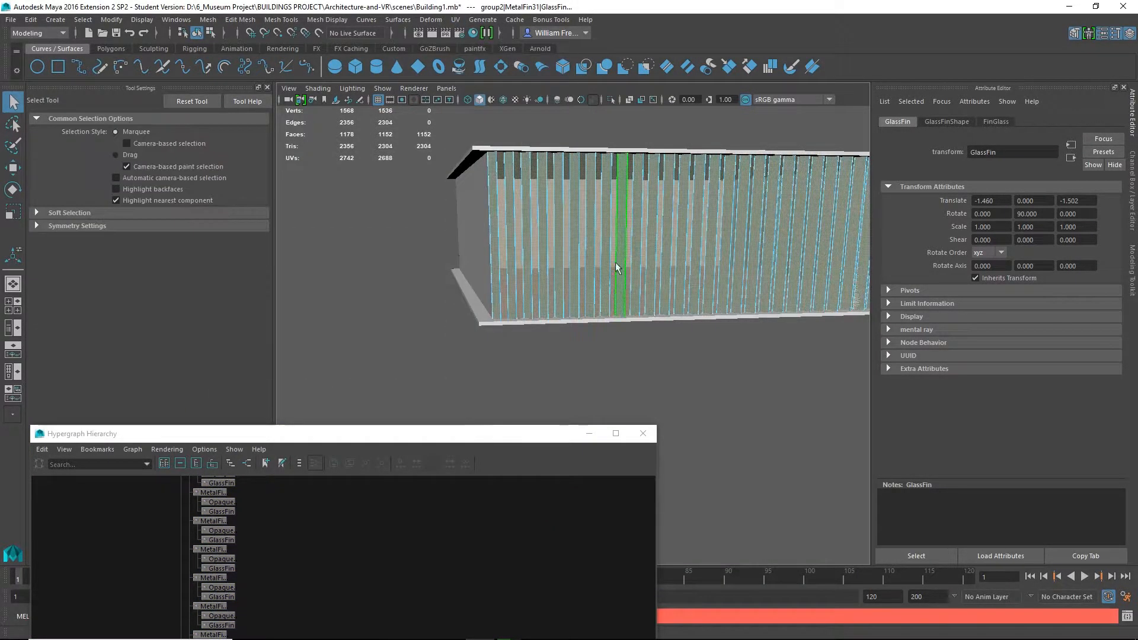
pyautogui.click(455, 21)
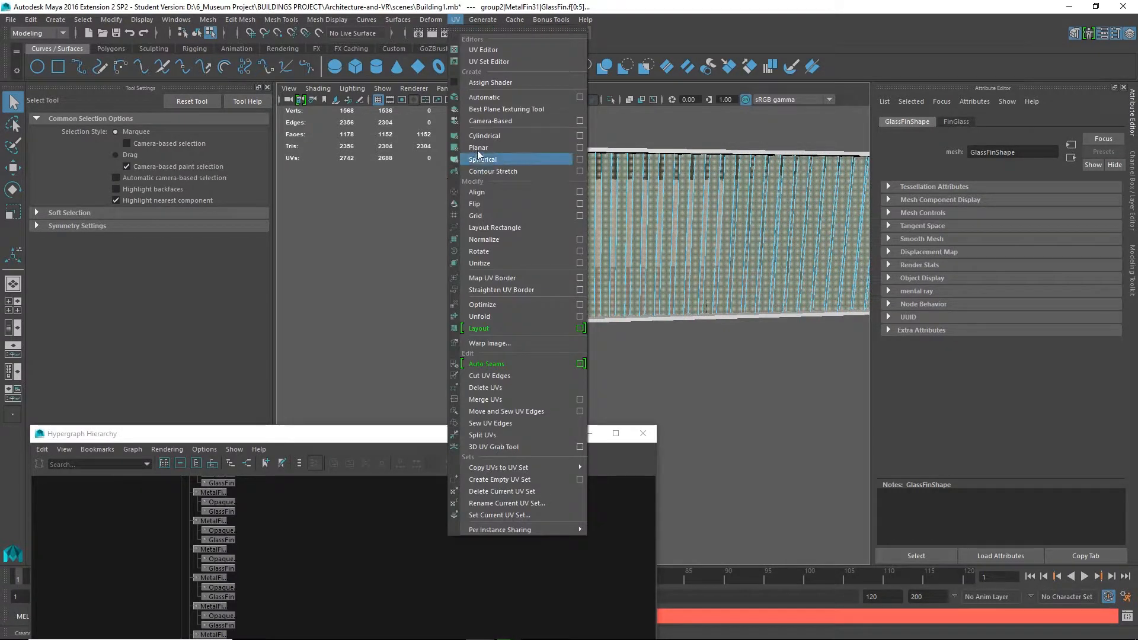
pyautogui.click(482, 51)
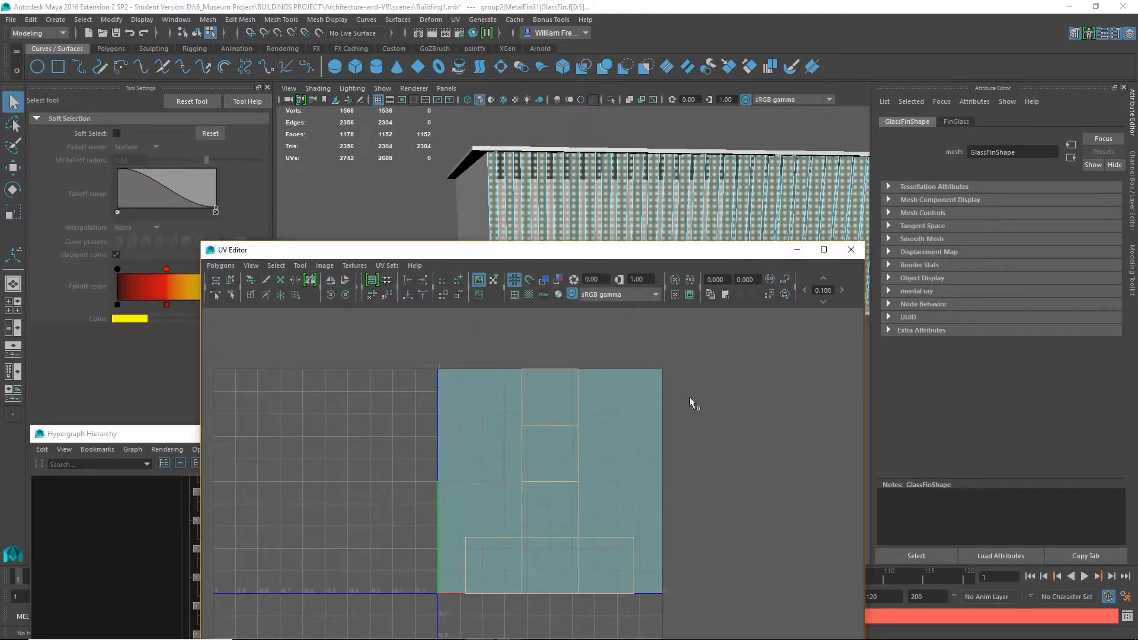
pyautogui.click(851, 249)
# Reselect every fin node of group1 and group2 in the Hypergraph Hierarchy, down to the last GlassFin of MetalFin31.
pyautogui.scroll(-3, 243, 591)
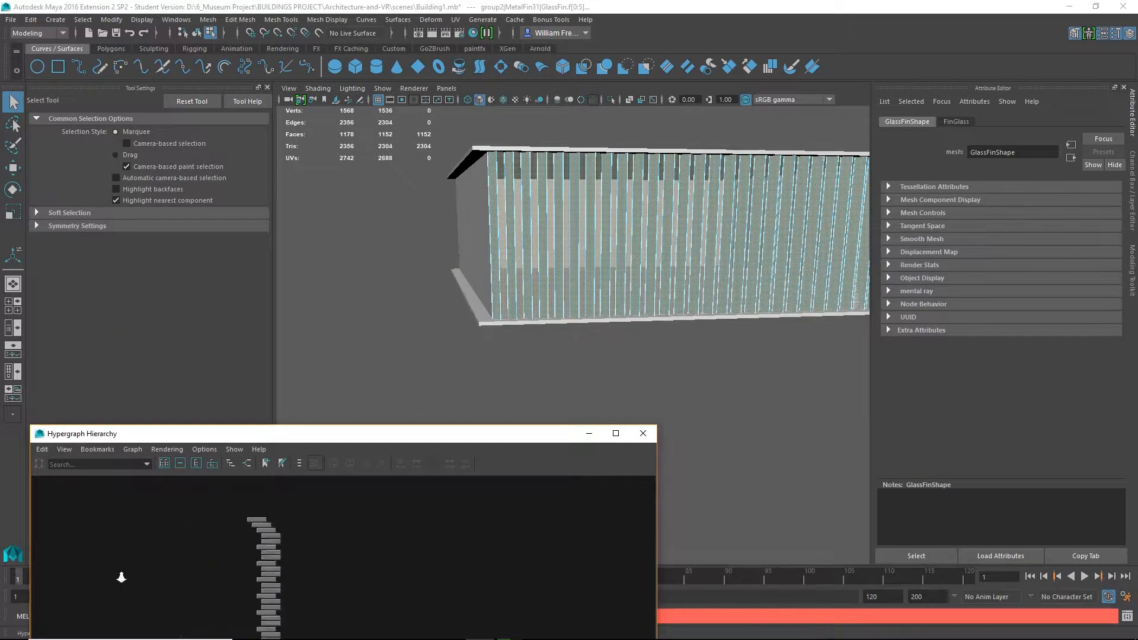
pyautogui.scroll(-2, 364, 584)
pyautogui.moveTo(359, 441); pyautogui.dragTo(390, 84)
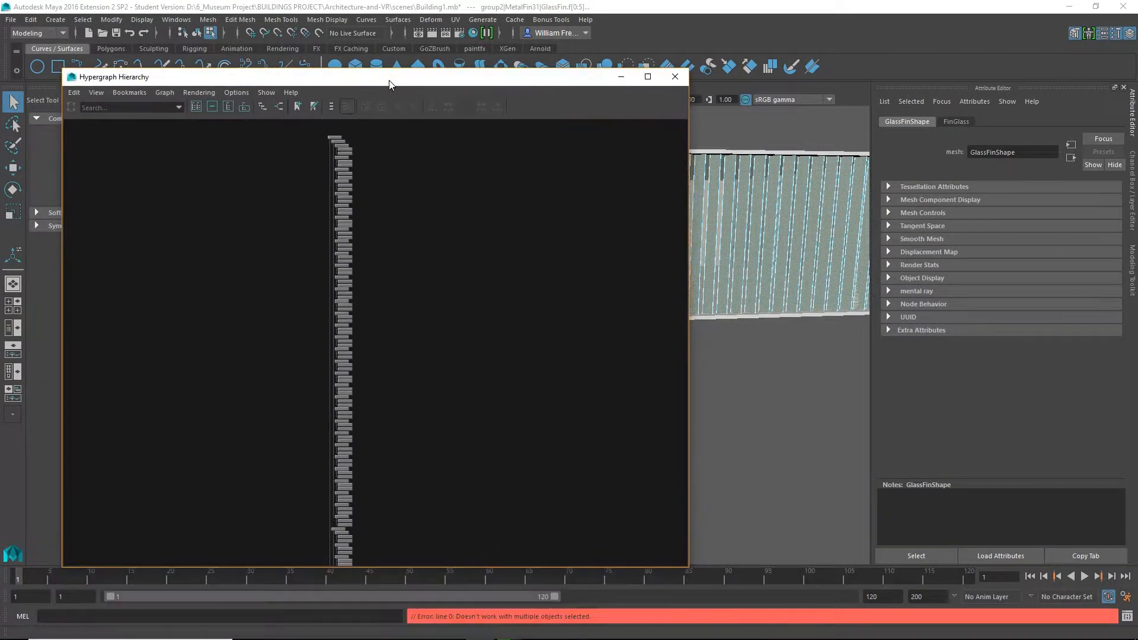
pyautogui.moveTo(382, 140); pyautogui.dragTo(347, 578)
pyautogui.keyDown('alt'); pyautogui.moveTo(487, 462); pyautogui.dragTo(508, 243, button='middle'); pyautogui.keyUp('alt')
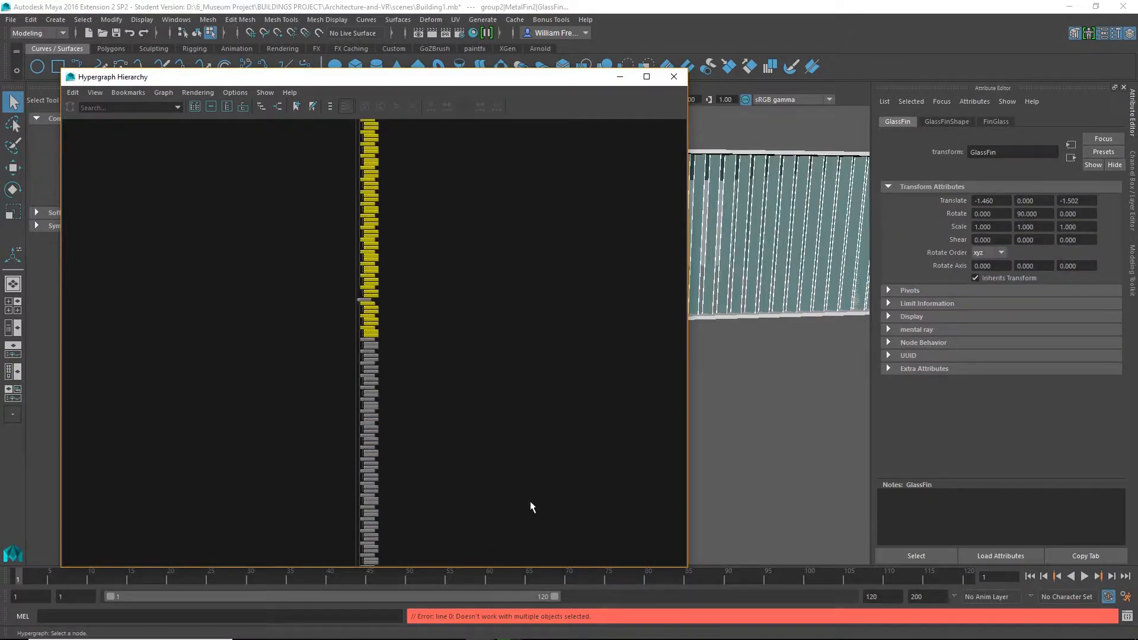
pyautogui.keyDown('alt'); pyautogui.moveTo(531, 504); pyautogui.dragTo(549, 425, button='middle'); pyautogui.keyUp('alt')
pyautogui.moveTo(408, 262); pyautogui.dragTo(389, 595)
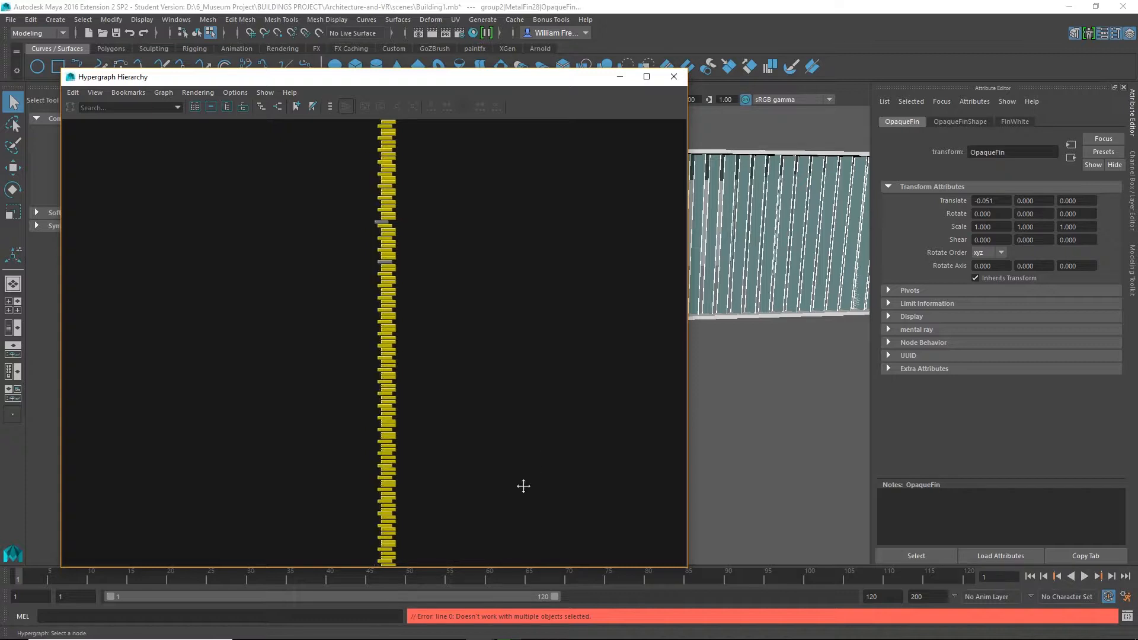
pyautogui.keyDown('alt'); pyautogui.moveTo(523, 482); pyautogui.dragTo(531, 476, button='middle'); pyautogui.keyUp('alt')
pyautogui.keyDown('shift'); pyautogui.click(388, 256); pyautogui.keyUp('shift')
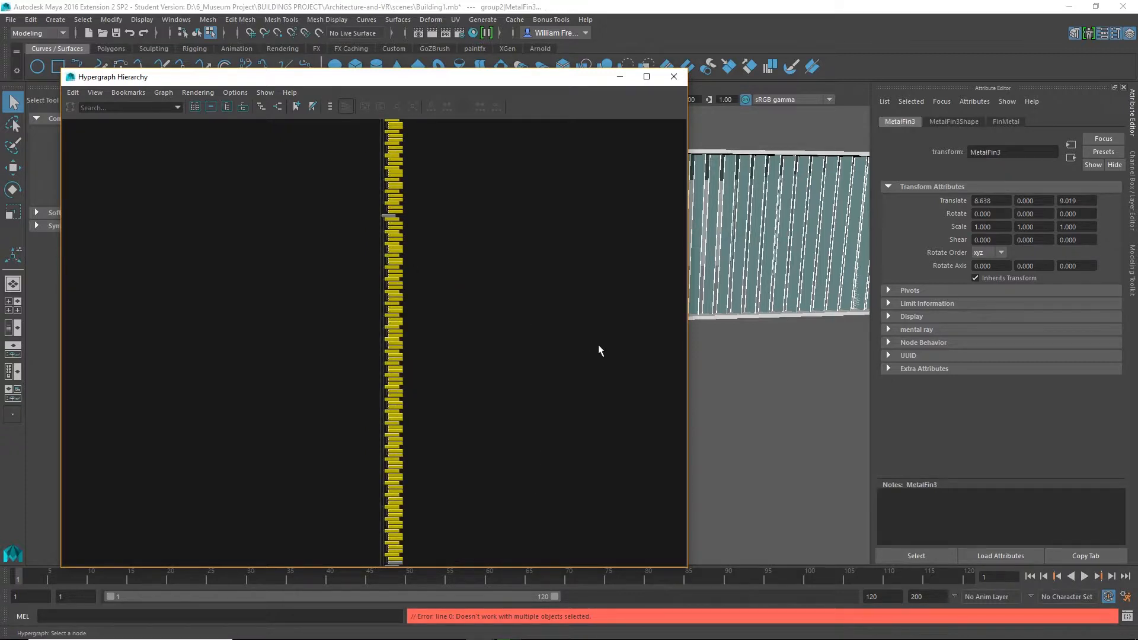
pyautogui.keyDown('alt'); pyautogui.moveTo(599, 345); pyautogui.dragTo(439, 482, button='right'); pyautogui.keyUp('alt')
pyautogui.keyDown('alt'); pyautogui.moveTo(439, 477); pyautogui.dragTo(450, 380, button='middle'); pyautogui.keyUp('alt')
pyautogui.keyDown('alt'); pyautogui.moveTo(450, 381); pyautogui.dragTo(669, 495, button='right'); pyautogui.keyUp('alt')
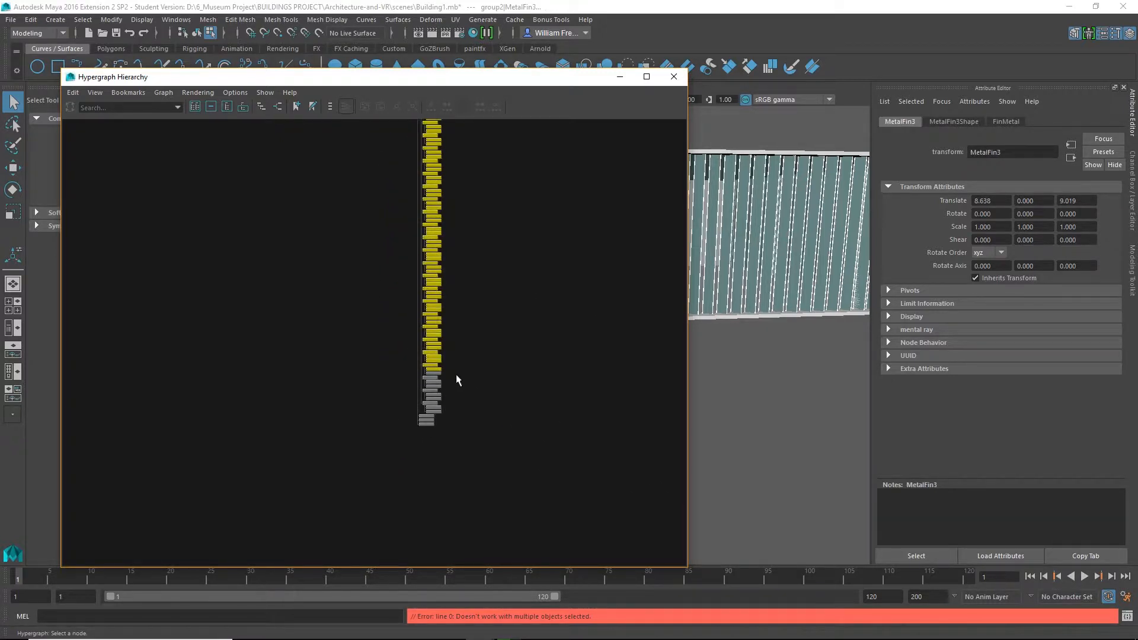
pyautogui.moveTo(446, 373); pyautogui.dragTo(432, 416)
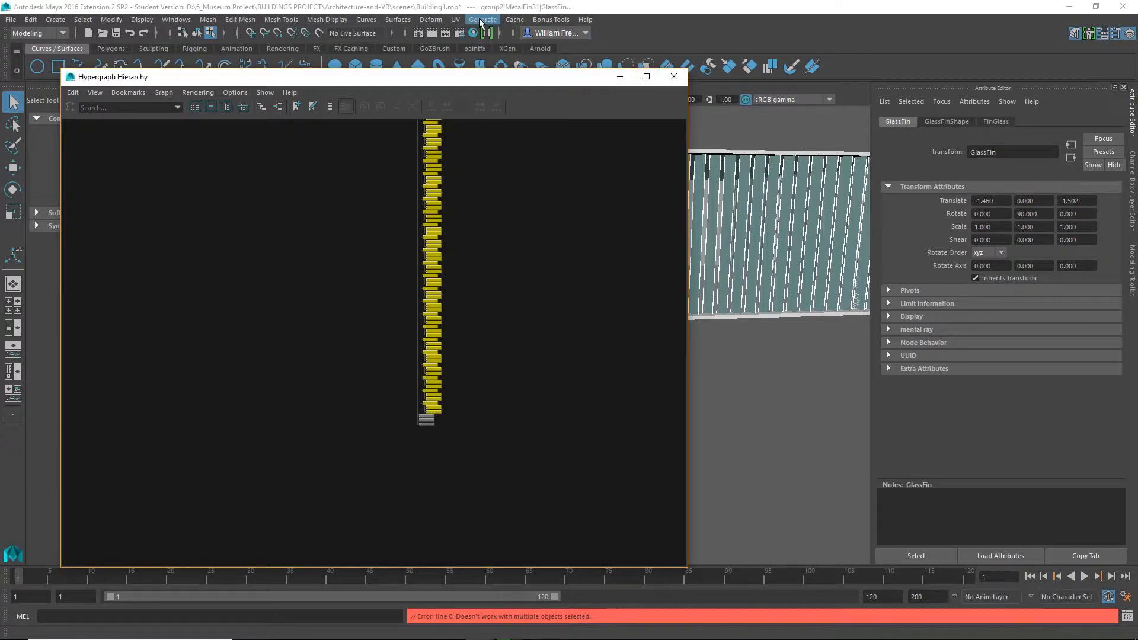
# Start the Best Plane Texturing Tool for the fins and change the selection mode to component type.
pyautogui.click(456, 22)
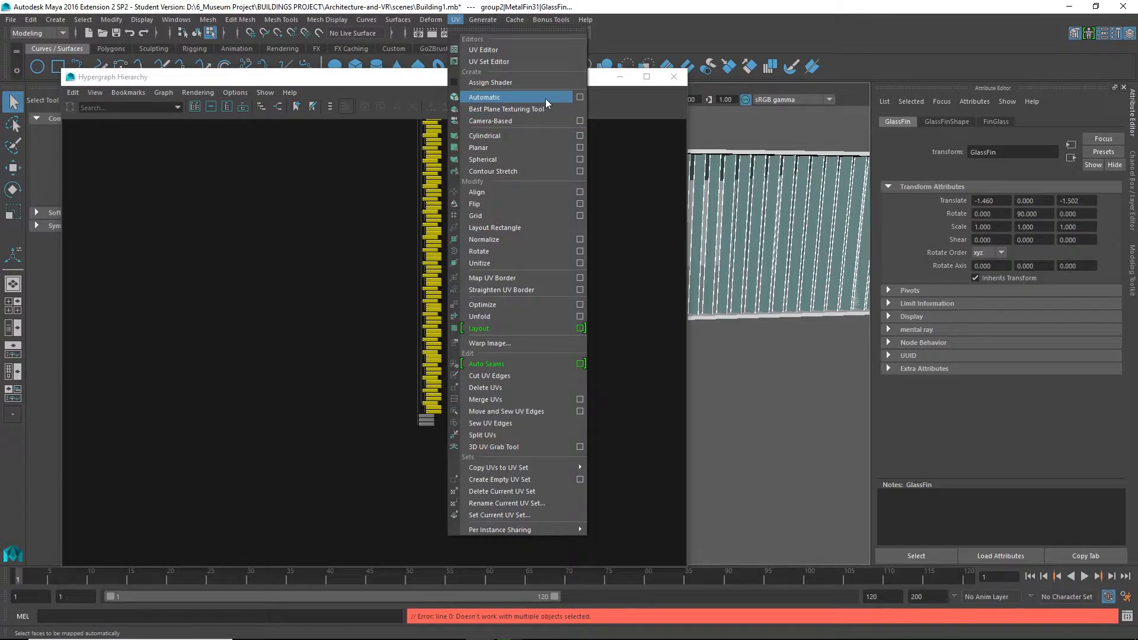
pyautogui.click(527, 111)
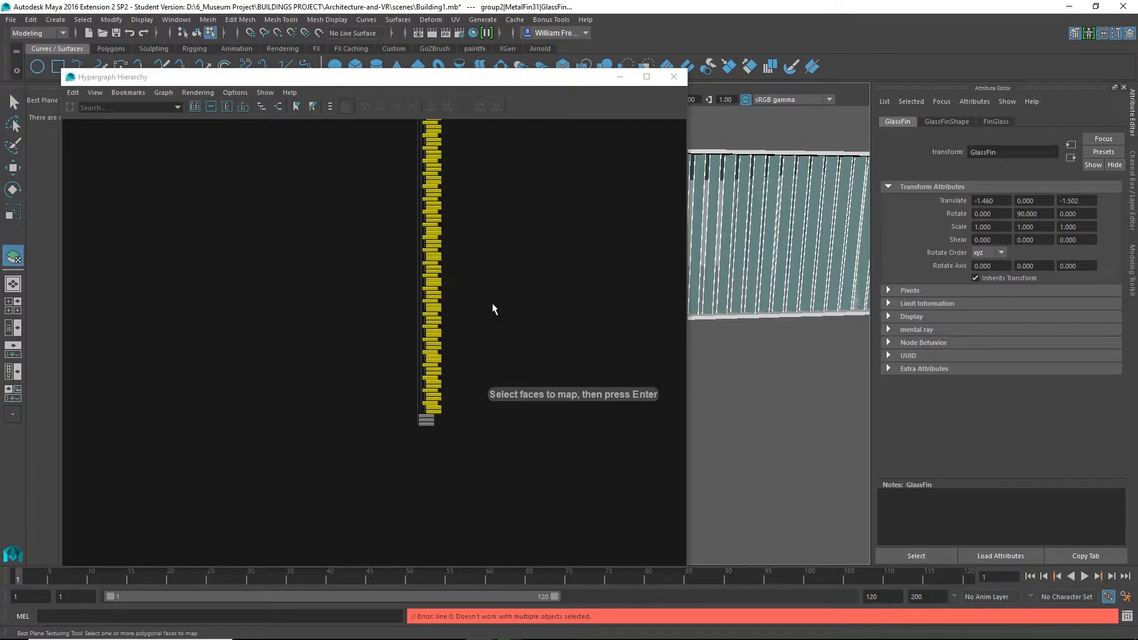
pyautogui.moveTo(592, 84); pyautogui.dragTo(399, 225)
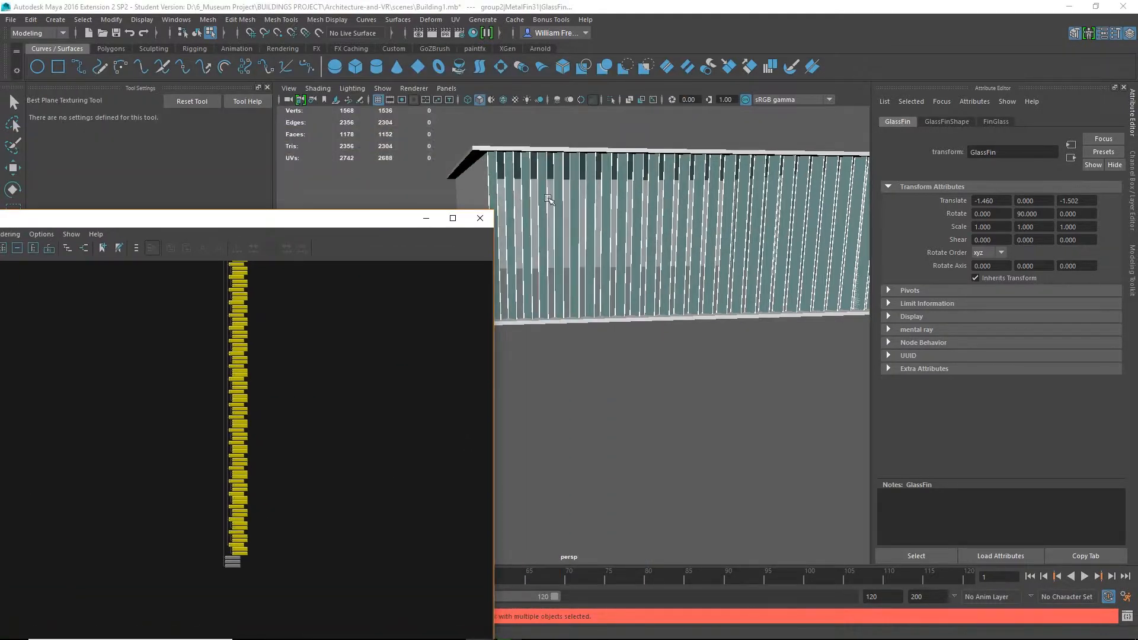
pyautogui.scroll(-3, 760, 264)
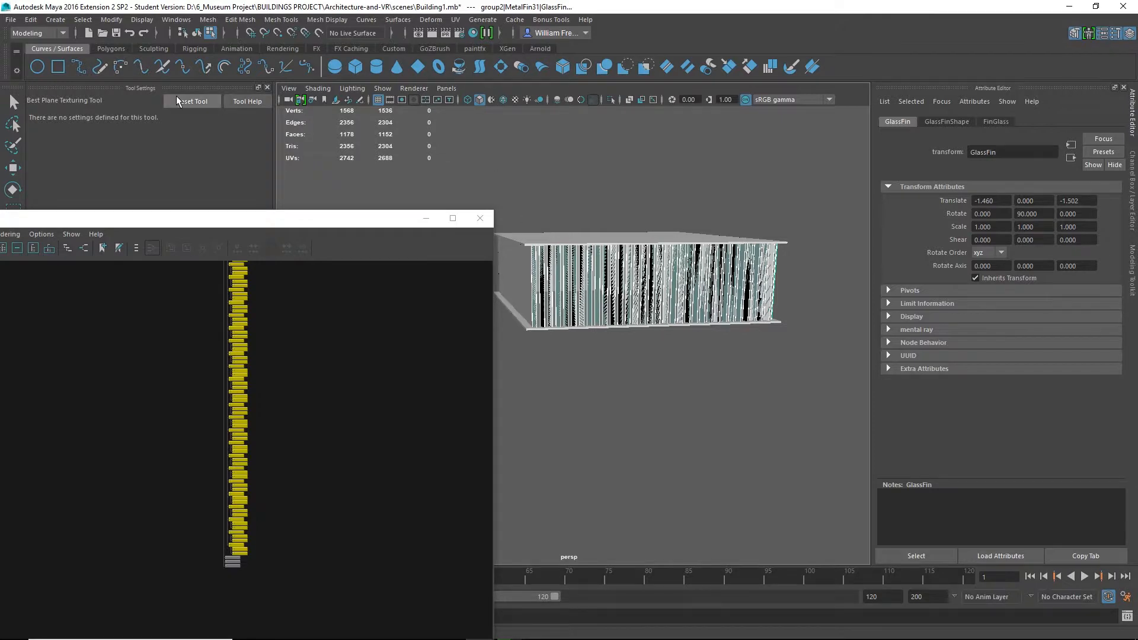
pyautogui.rightClick(599, 276)
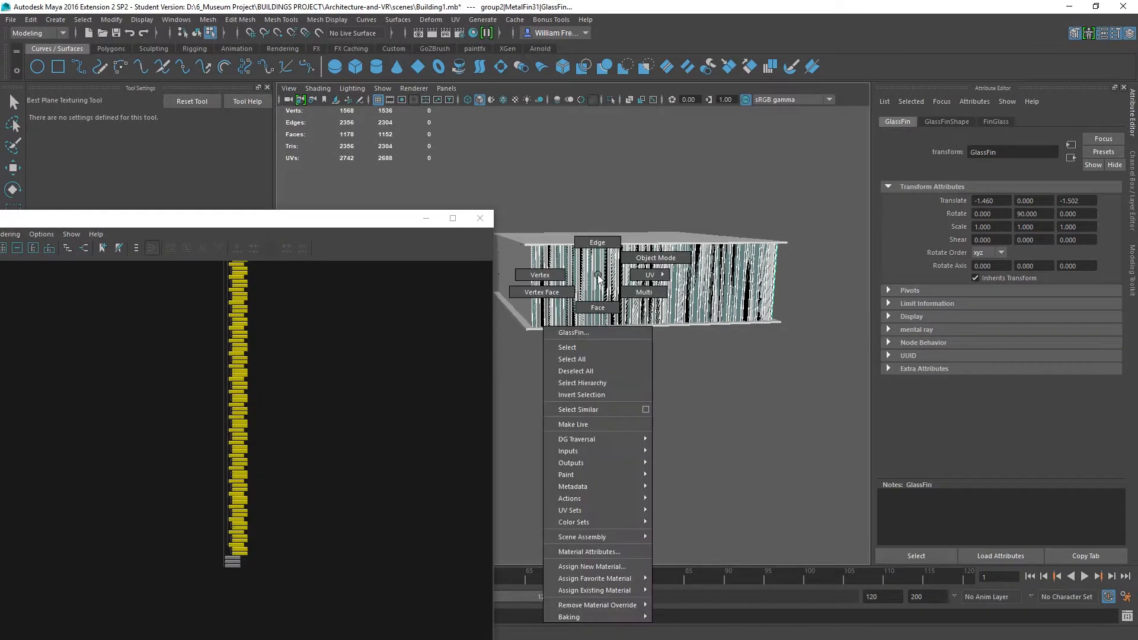
pyautogui.click(597, 307)
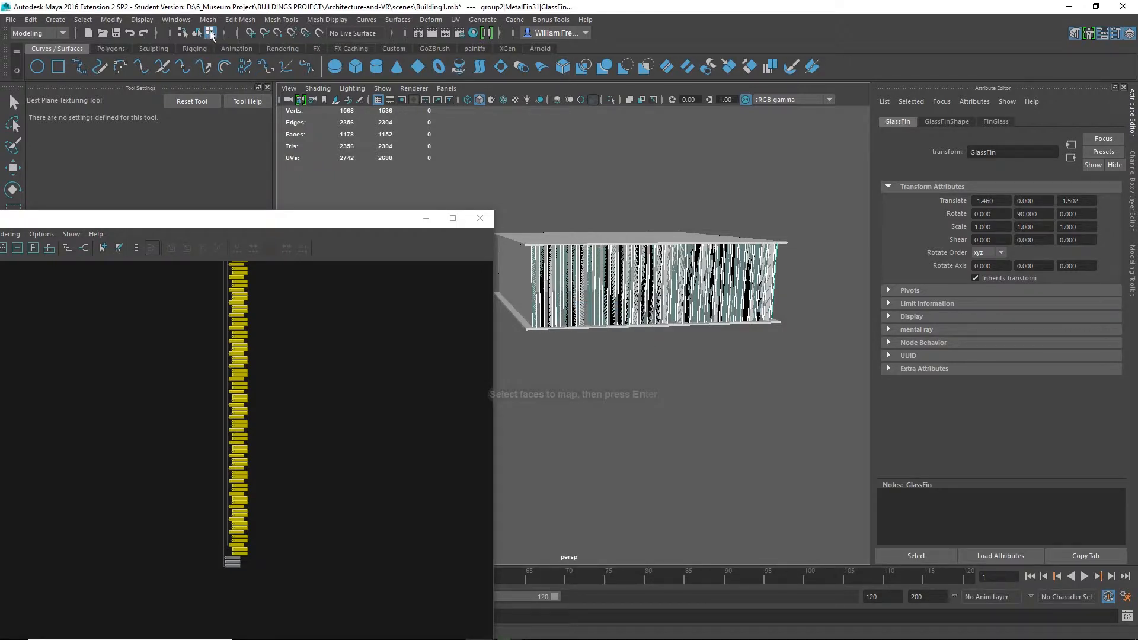
pyautogui.click(210, 33)
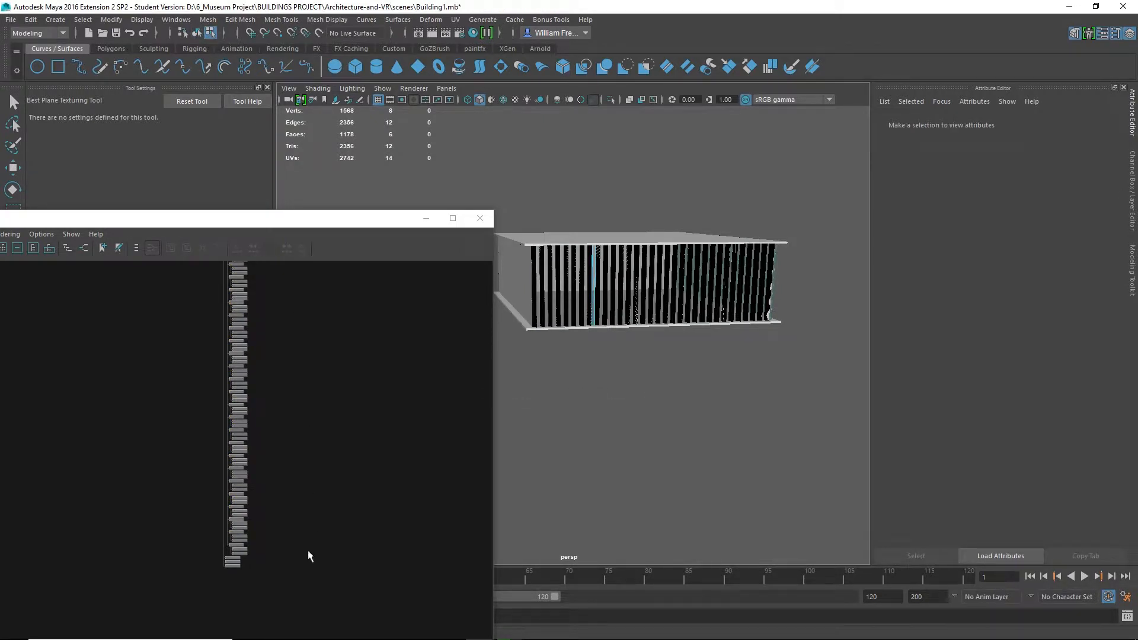
# Select the group2 fin nodes in the Hypergraph Hierarchy down to MetalFin31's last GlassFin, plus the neighbouring fins at the end of group1.
pyautogui.moveTo(258, 551); pyautogui.dragTo(147, 264)
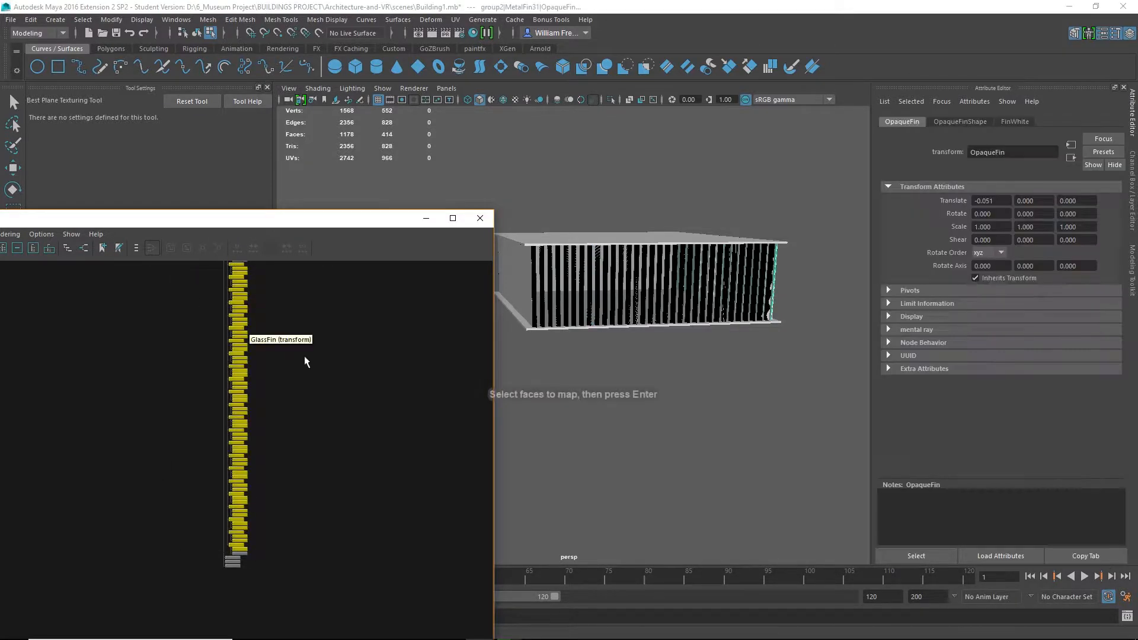
pyautogui.keyDown('shift'); pyautogui.click(244, 553); pyautogui.keyUp('shift')
pyautogui.keyDown('alt'); pyautogui.moveTo(334, 355); pyautogui.dragTo(384, 525, button='middle'); pyautogui.keyUp('alt')
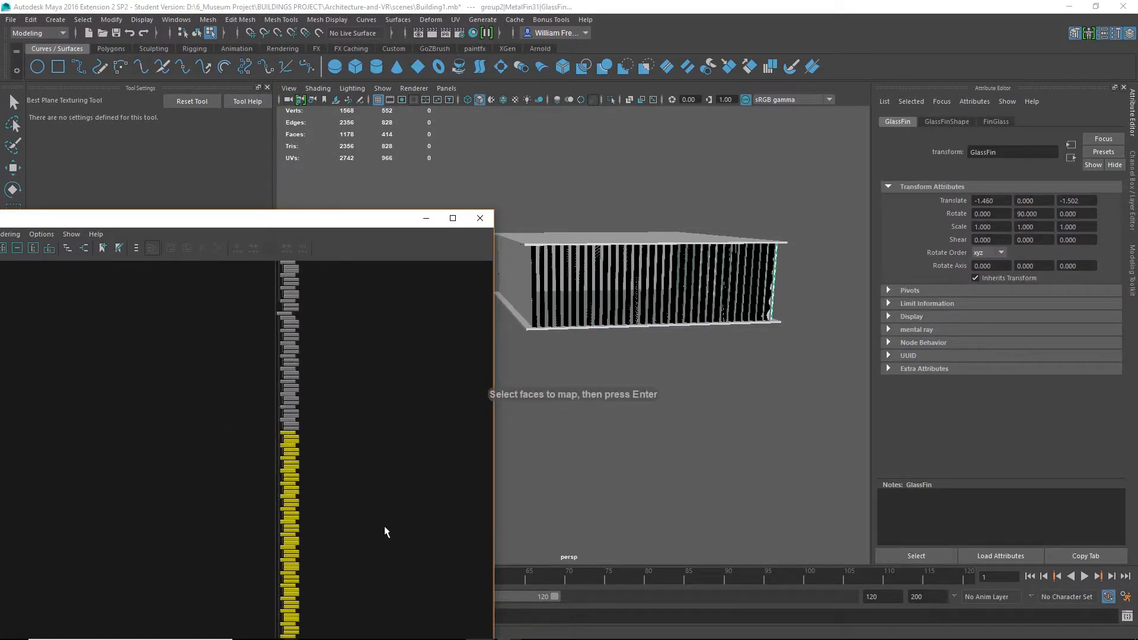
pyautogui.keyDown('alt'); pyautogui.moveTo(336, 310); pyautogui.dragTo(349, 427, button='middle'); pyautogui.keyUp('alt')
pyautogui.keyDown('shift'); pyautogui.moveTo(326, 551); pyautogui.dragTo(273, 245); pyautogui.keyUp('shift')
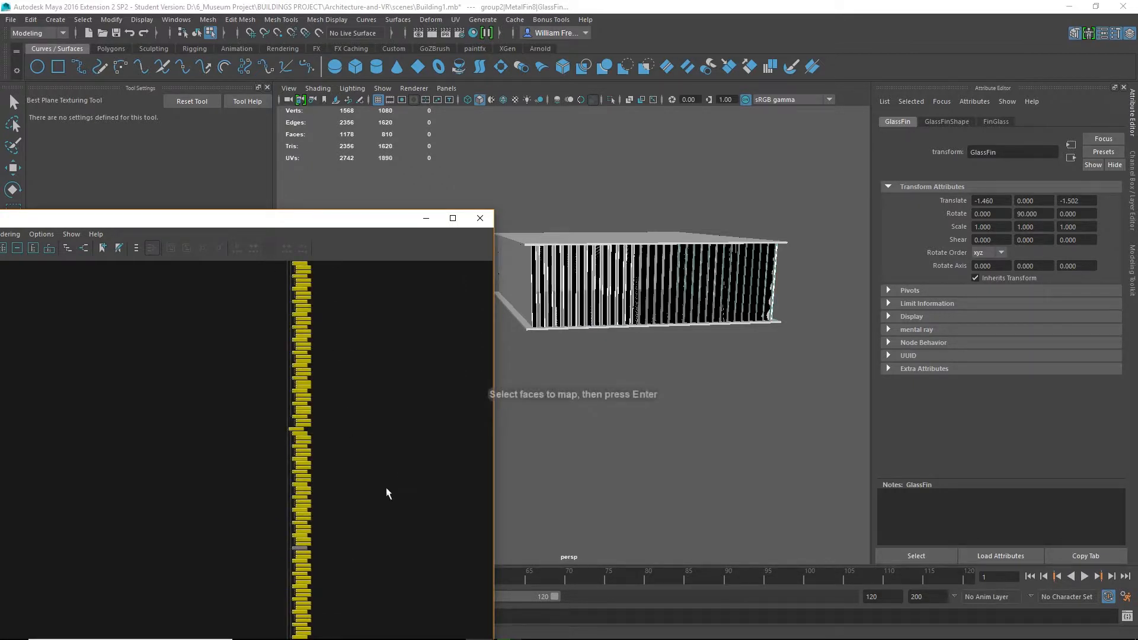
pyautogui.keyDown('shift'); pyautogui.click(292, 546); pyautogui.keyUp('shift')
# Add the remaining group1 fin nodes to the selection, up to the first MetalFin with its OpaqueFin and GlassFin.
pyautogui.keyDown('alt'); pyautogui.moveTo(359, 333); pyautogui.dragTo(362, 558, button='middle'); pyautogui.keyUp('alt')
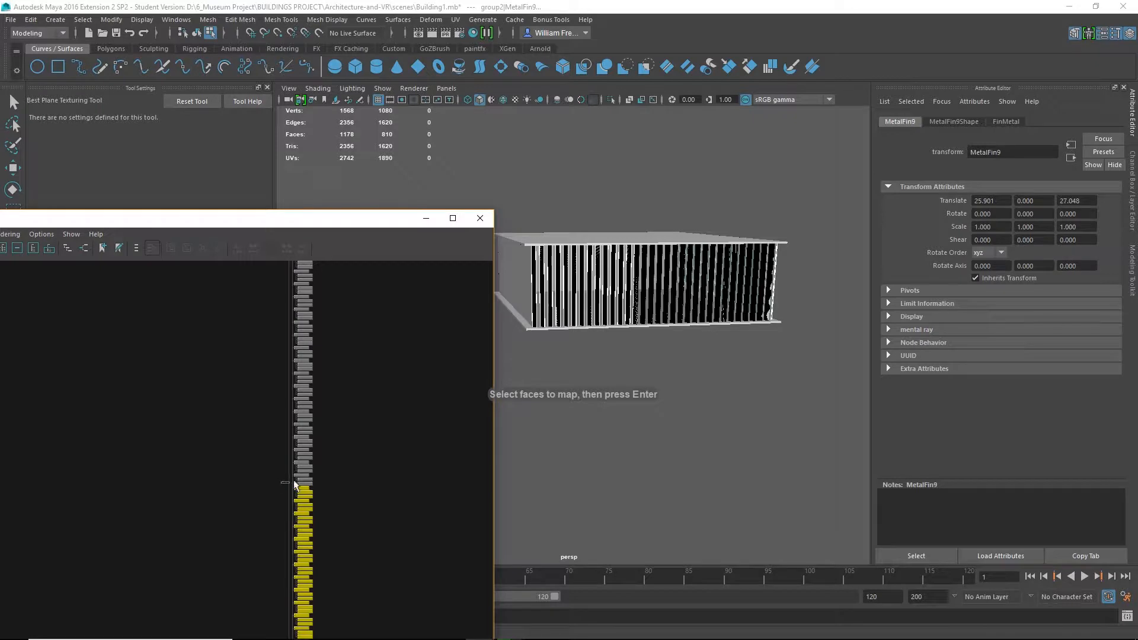
pyautogui.keyDown('shift'); pyautogui.moveTo(282, 485); pyautogui.dragTo(407, 261); pyautogui.keyUp('shift')
pyautogui.keyDown('alt'); pyautogui.moveTo(407, 261); pyautogui.dragTo(400, 506, button='middle'); pyautogui.keyUp('alt')
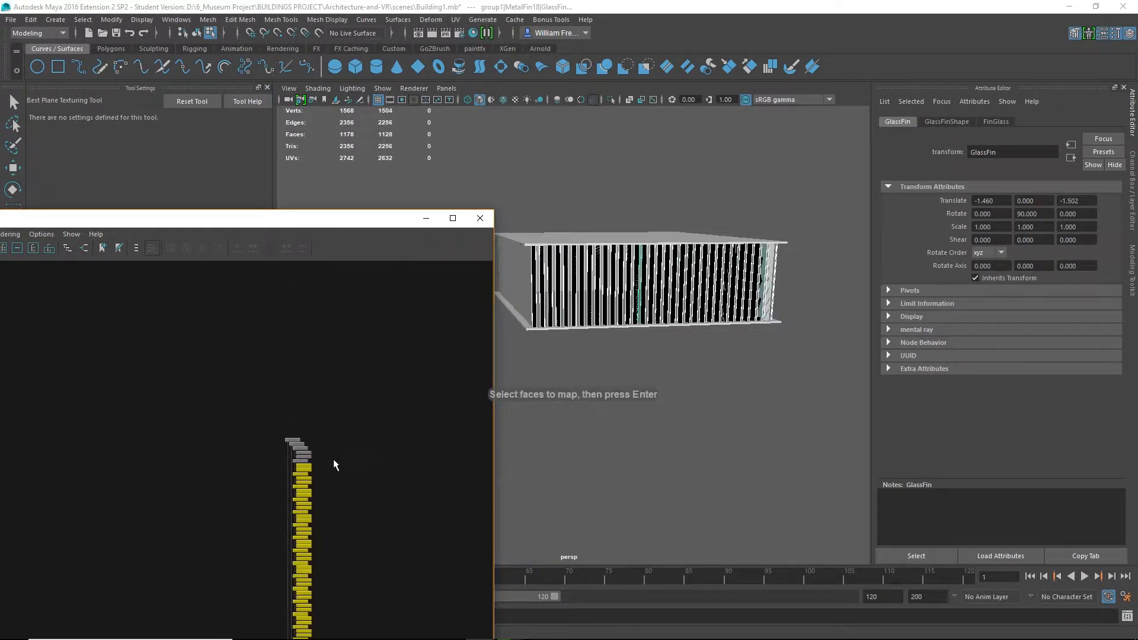
pyautogui.moveTo(213, 437); pyautogui.dragTo(313, 448, button='right')
pyautogui.moveTo(243, 437); pyautogui.dragTo(211, 433, button='right')
pyautogui.keyDown('alt'); pyautogui.moveTo(153, 377); pyautogui.dragTo(417, 464, button='right'); pyautogui.keyUp('alt')
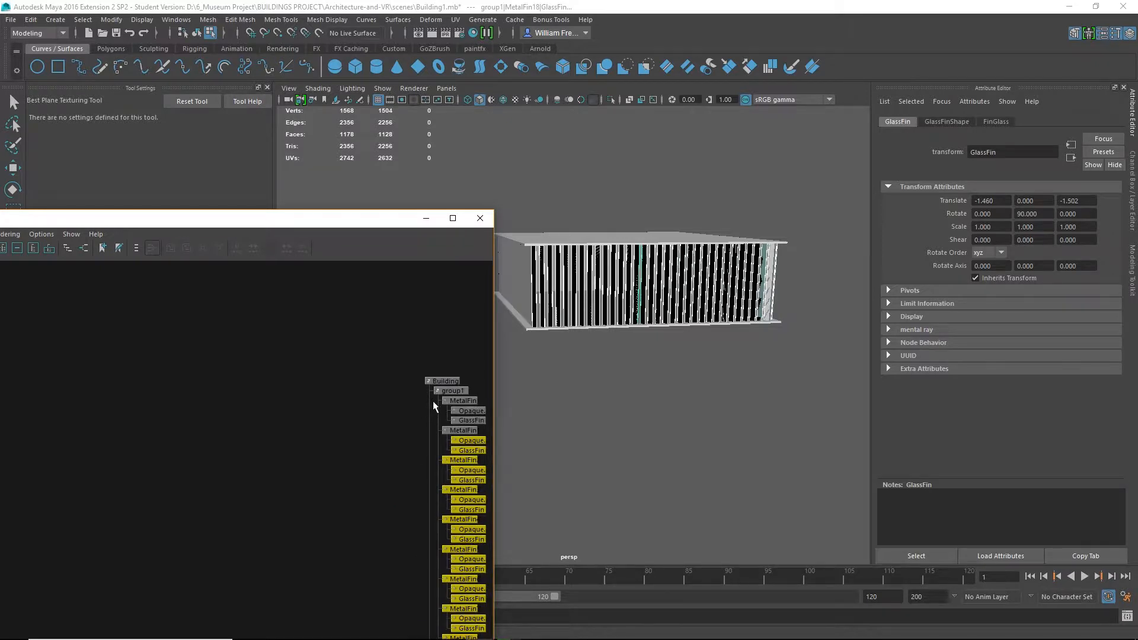
pyautogui.keyDown('shift'); pyautogui.moveTo(473, 436); pyautogui.dragTo(473, 436); pyautogui.keyUp('shift')
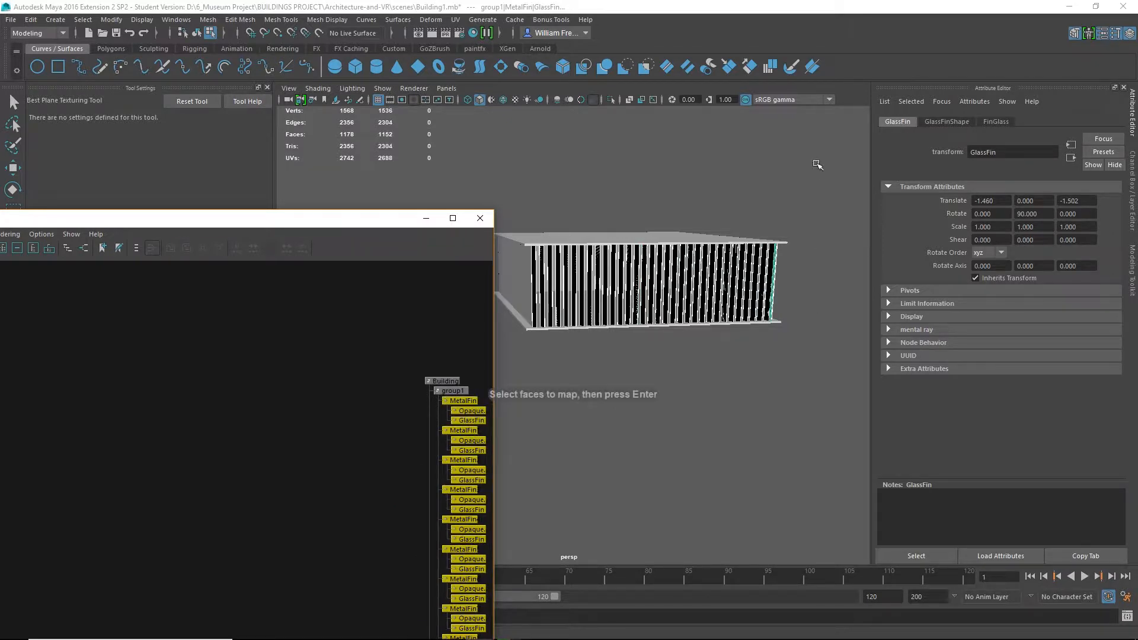
# Select all faces of the building in the viewport and try to apply automatic UV mapping to them.
pyautogui.moveTo(817, 165); pyautogui.dragTo(496, 394)
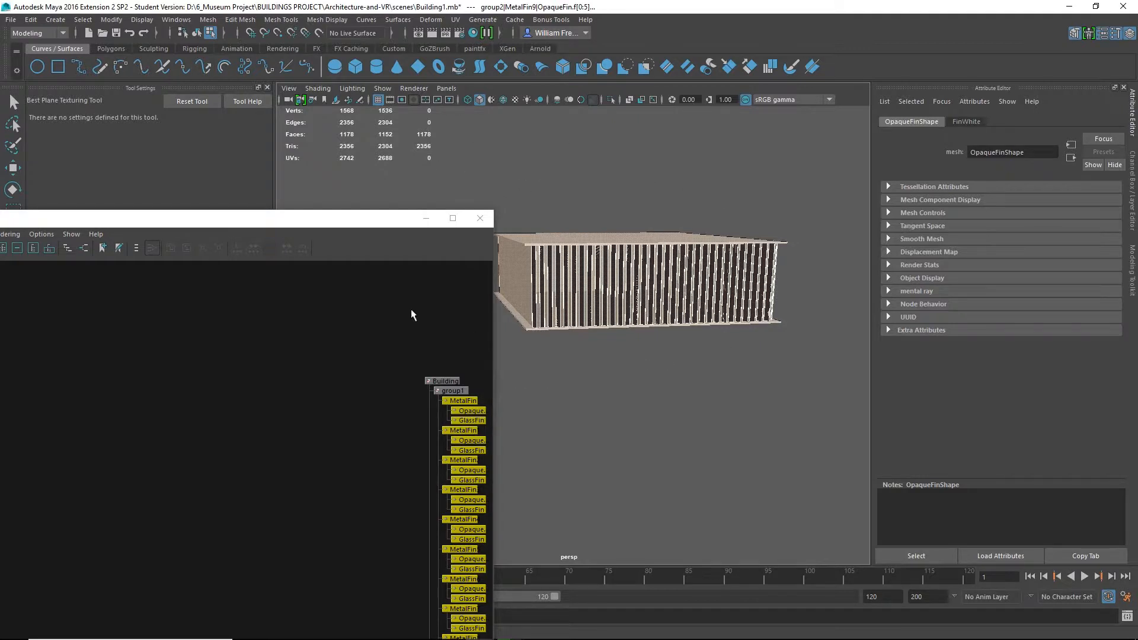
pyautogui.moveTo(820, 166); pyautogui.dragTo(455, 402)
pyautogui.moveTo(832, 170); pyautogui.dragTo(511, 367)
pyautogui.keyDown('alt'); pyautogui.moveTo(664, 300); pyautogui.dragTo(626, 286); pyautogui.keyUp('alt')
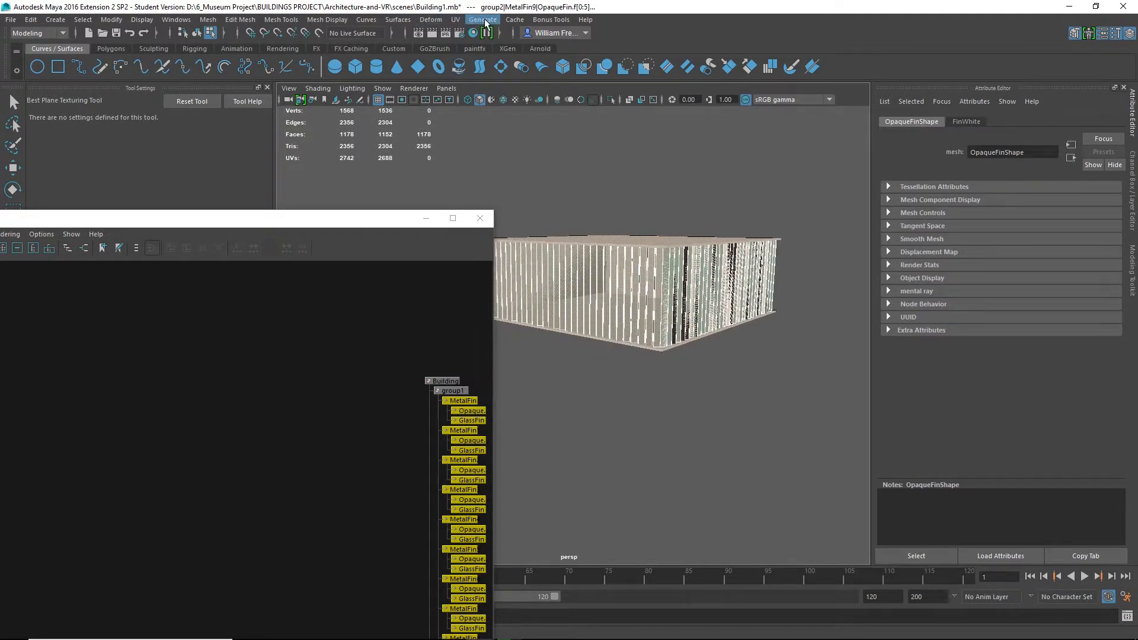
pyautogui.click(462, 20)
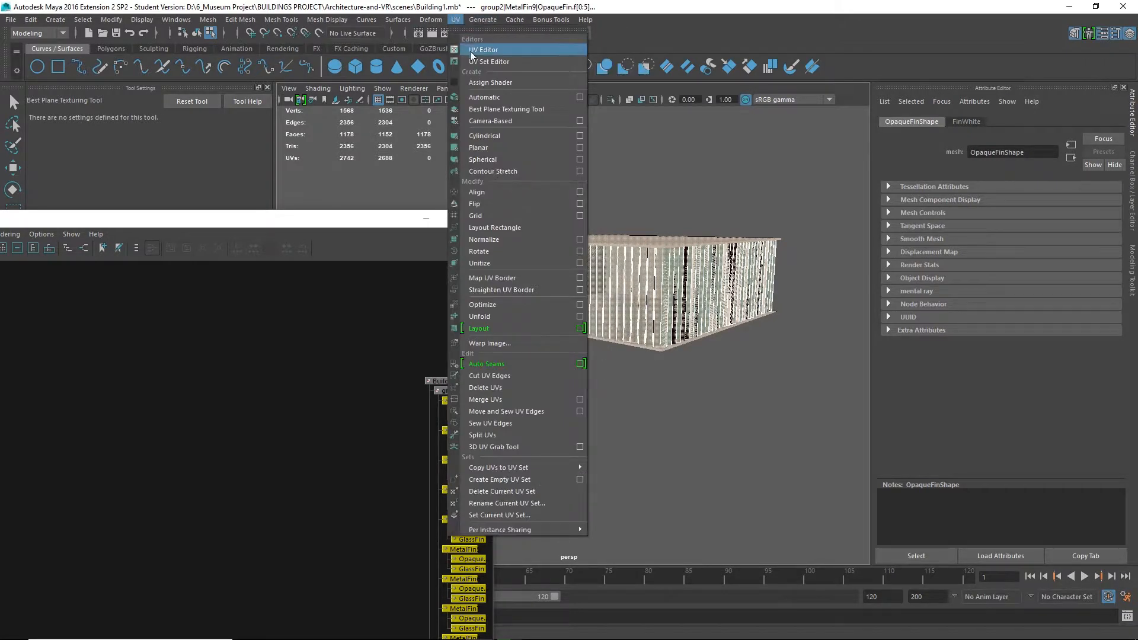
pyautogui.click(489, 98)
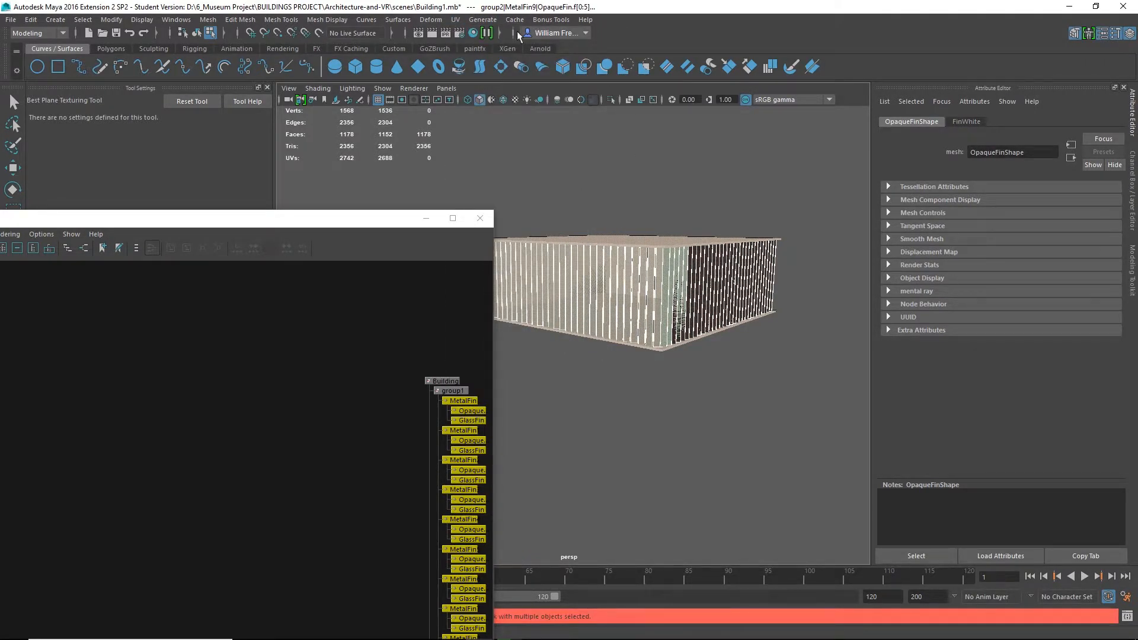
# Open the UV Editor and move its window clear of the building in the viewport.
pyautogui.click(455, 19)
pyautogui.click(481, 46)
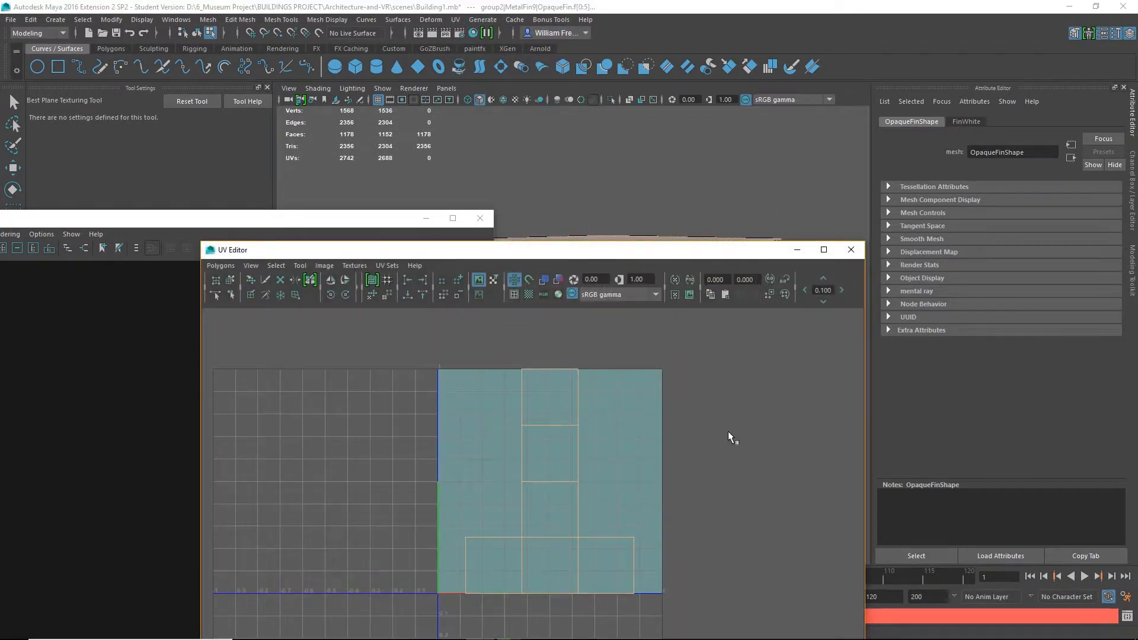
pyautogui.moveTo(735, 253); pyautogui.dragTo(1096, 375)
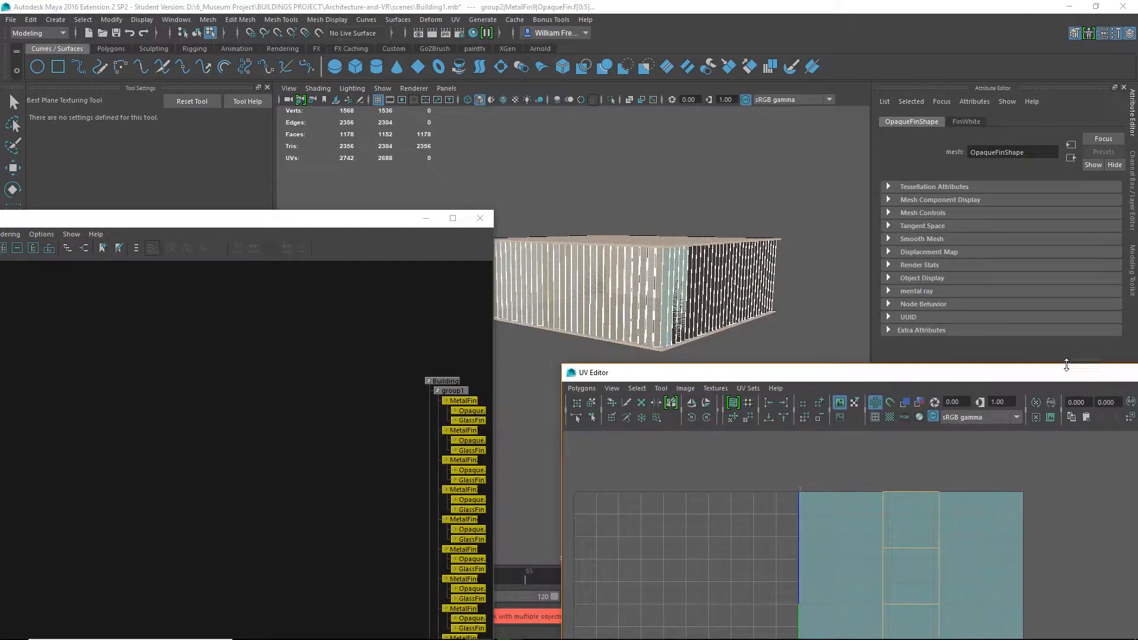
# Try to exclude the roof's top face from the face selection and restart the Best Plane Texturing Tool.
pyautogui.keyDown('alt'); pyautogui.moveTo(682, 248); pyautogui.dragTo(637, 255); pyautogui.keyUp('alt')
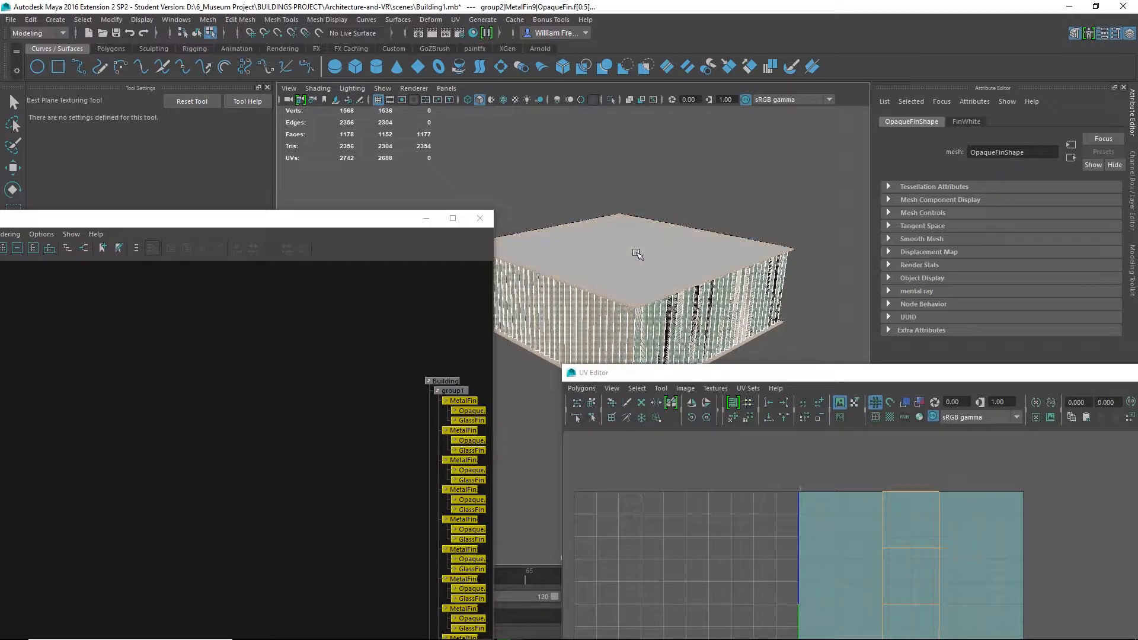
pyautogui.moveTo(636, 253); pyautogui.dragTo(666, 225, button='right')
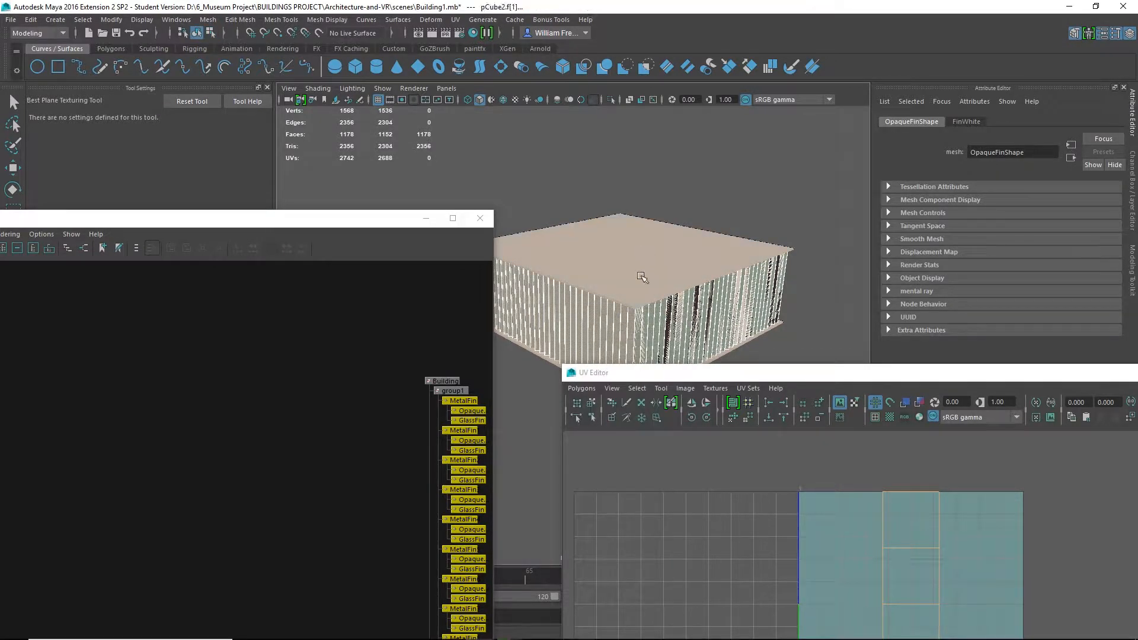
pyautogui.click(647, 264)
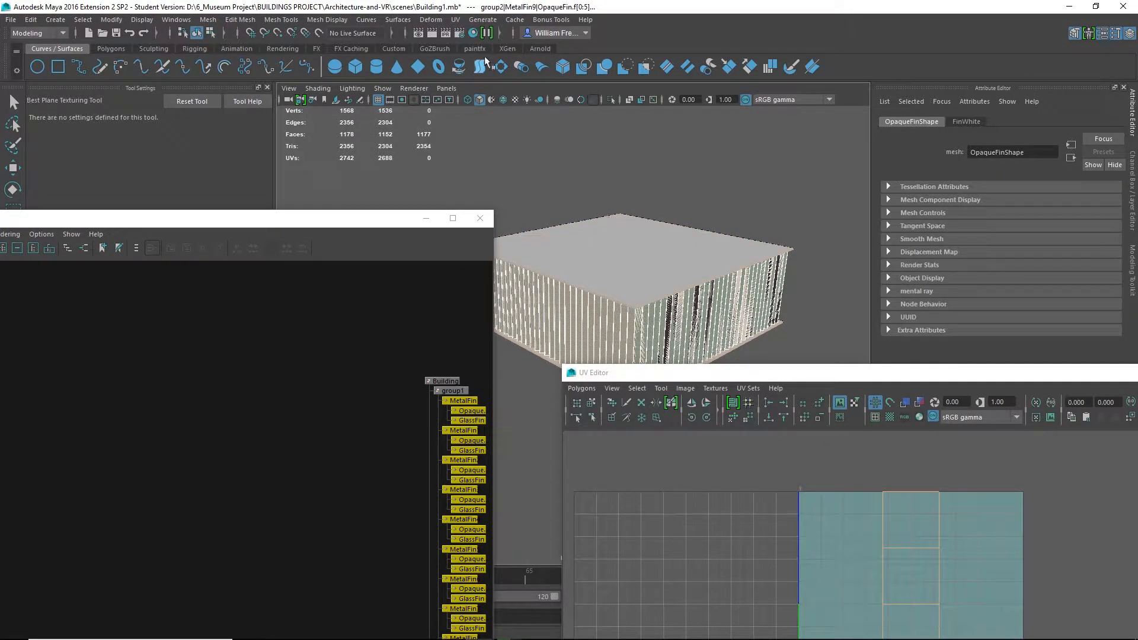
pyautogui.click(455, 19)
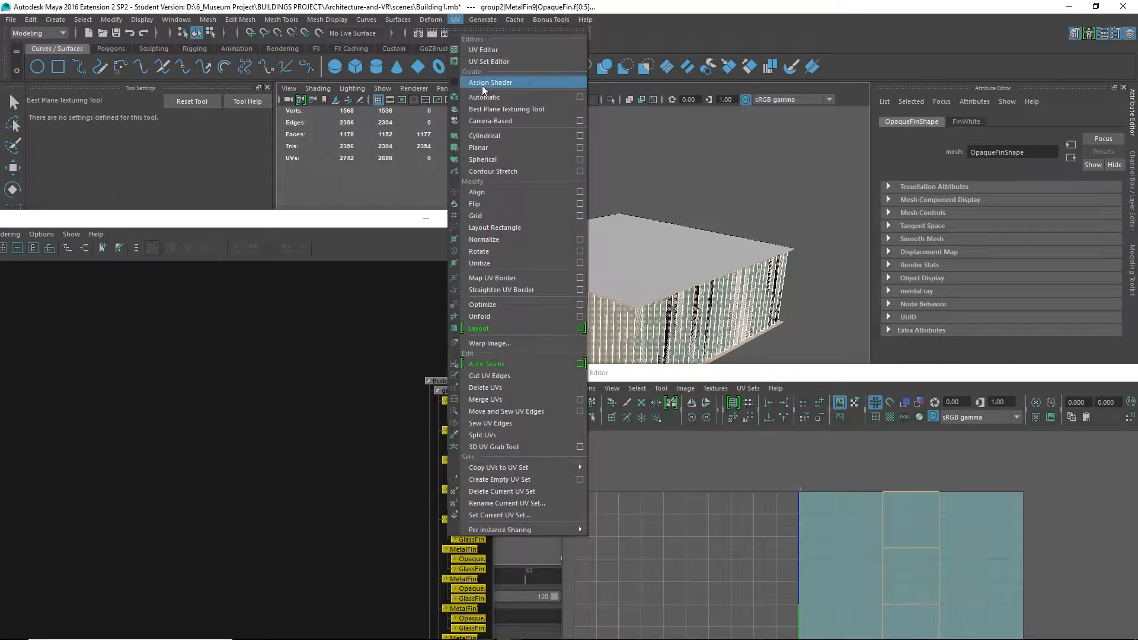
pyautogui.click(479, 109)
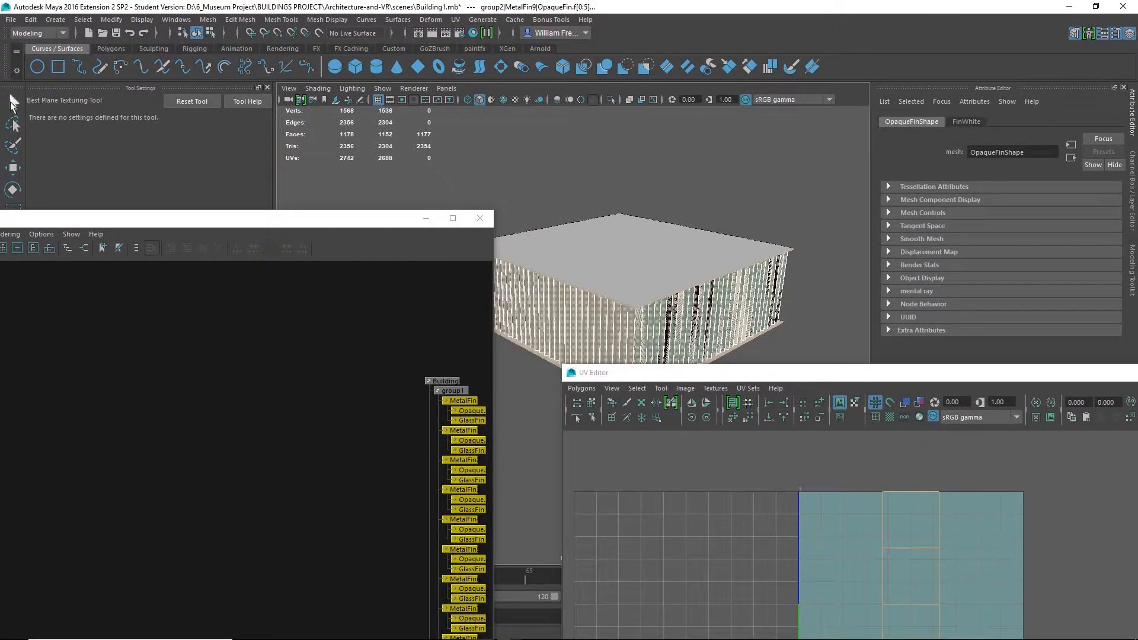
# Switch to the Select Tool, select the roof slab pCube2 as an object and apply automatic UV mapping to it.
pyautogui.click(13, 103)
pyautogui.moveTo(630, 264); pyautogui.dragTo(661, 265, button='right')
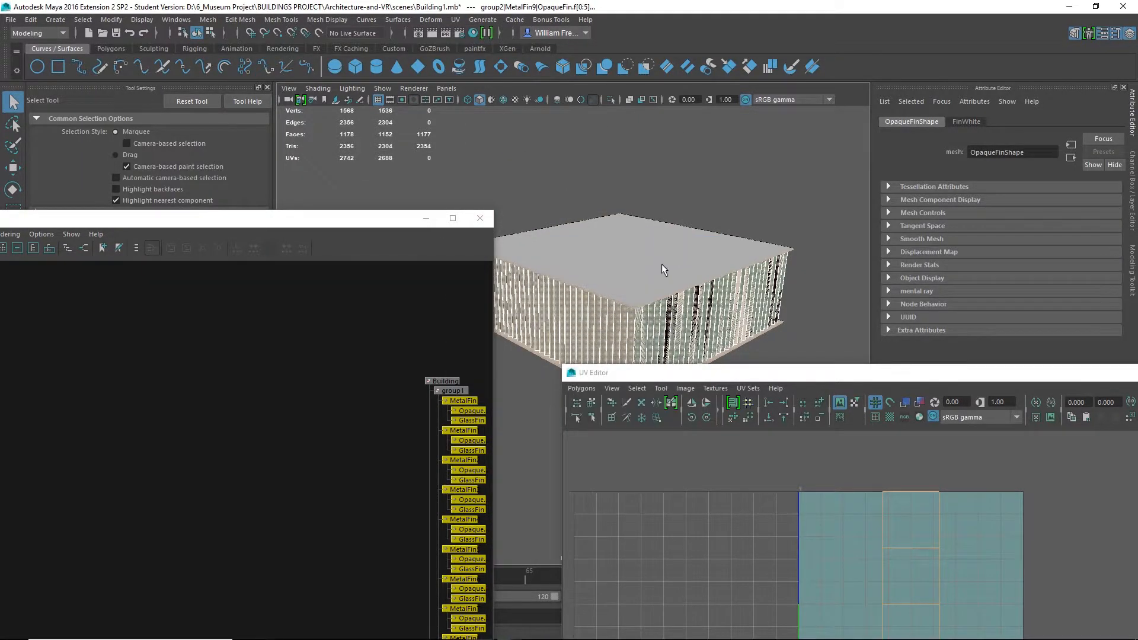
pyautogui.click(661, 264)
pyautogui.click(454, 19)
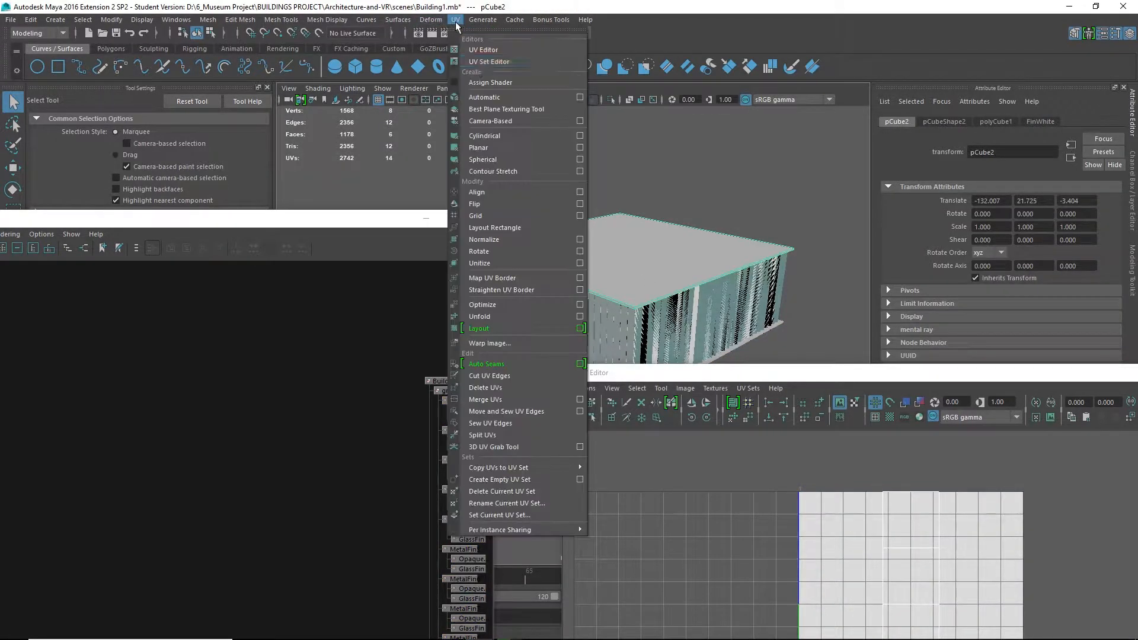
pyautogui.click(483, 99)
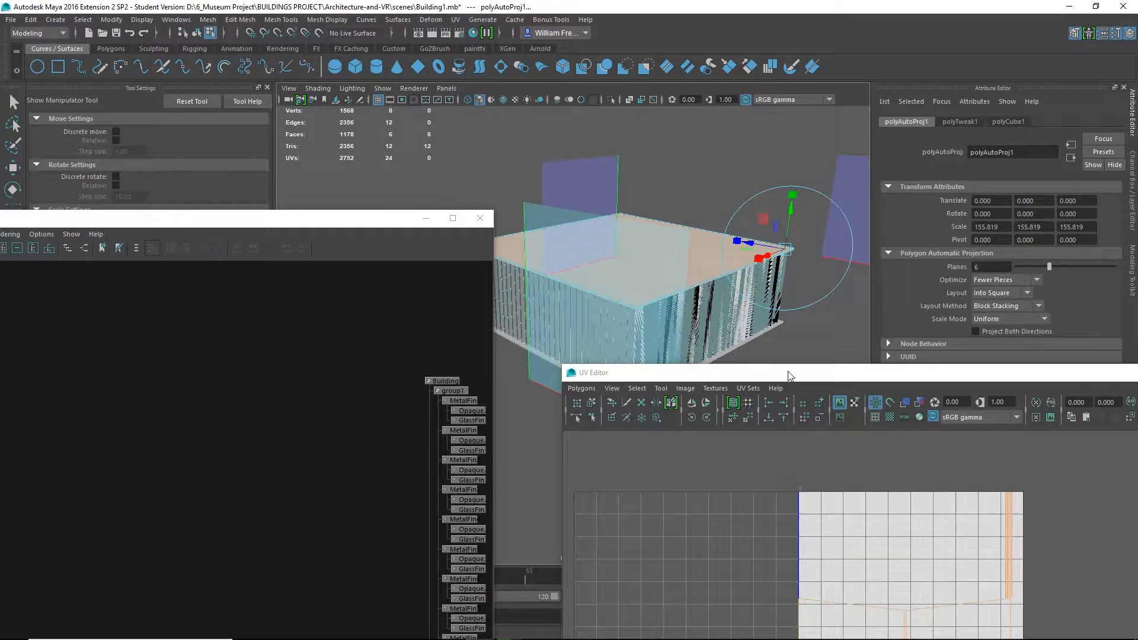
# Move the UV Editor clear of the building and start the Best Plane Texturing Tool on the bottom slab's underside face.
pyautogui.moveTo(791, 376); pyautogui.dragTo(838, 96)
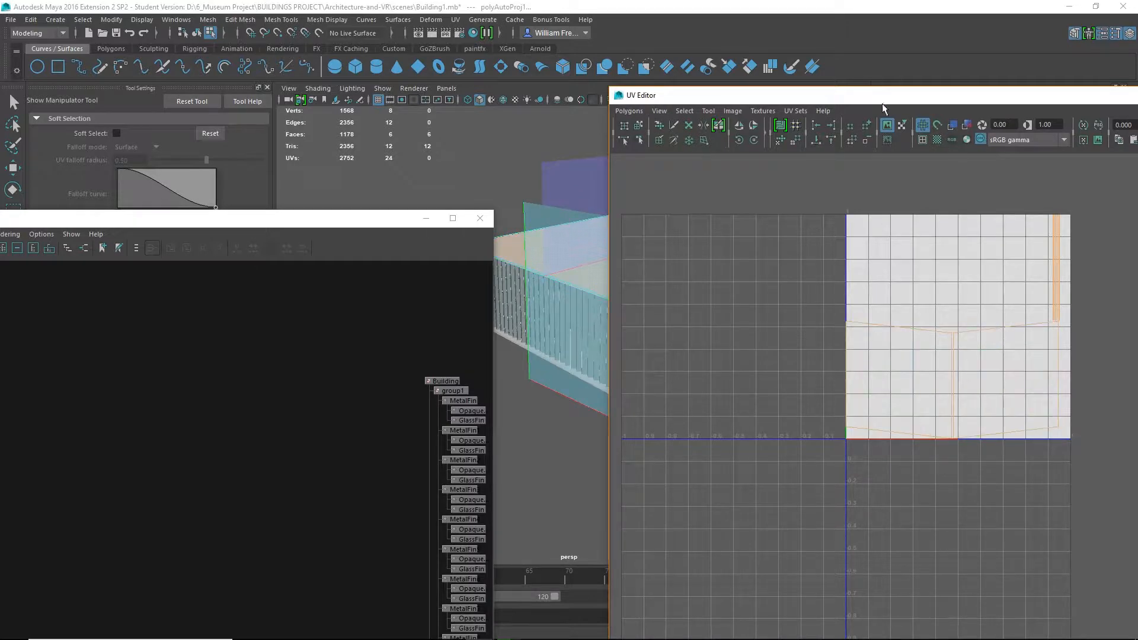
pyautogui.moveTo(857, 99); pyautogui.dragTo(1096, 232)
pyautogui.keyDown('alt'); pyautogui.moveTo(798, 390); pyautogui.dragTo(707, 314); pyautogui.keyUp('alt')
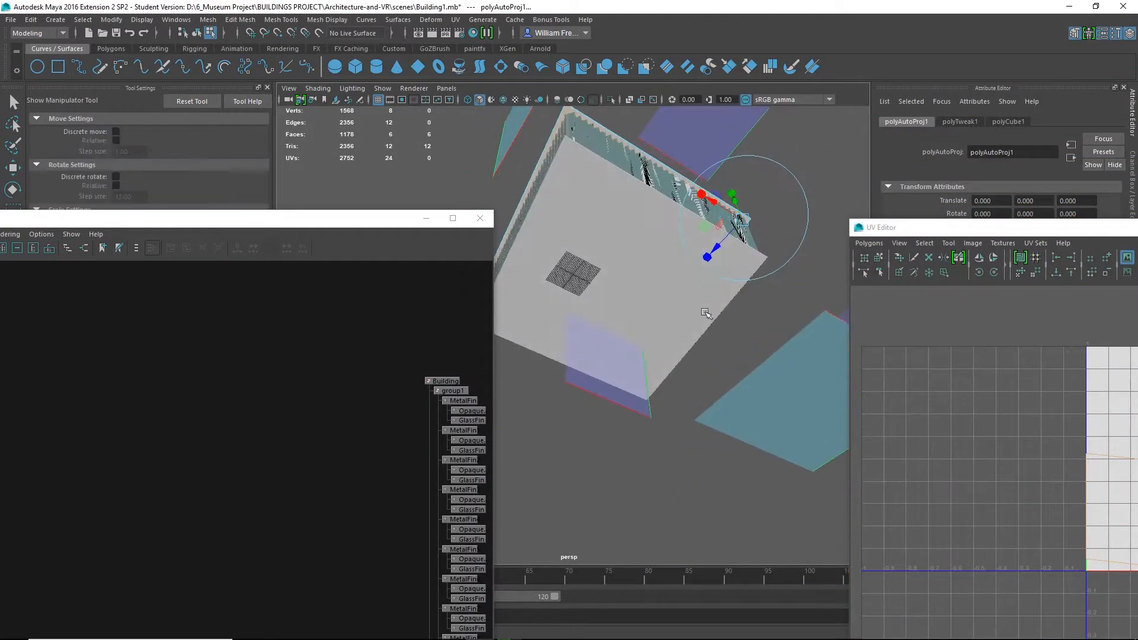
pyautogui.click(651, 295)
pyautogui.moveTo(667, 286); pyautogui.dragTo(691, 268, button='right')
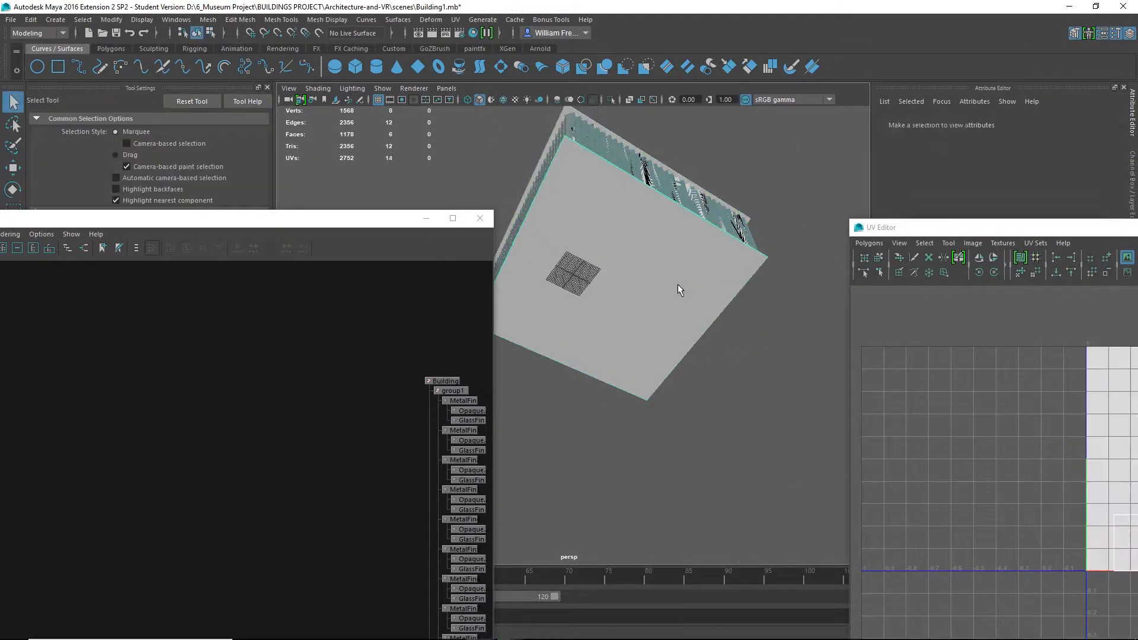
pyautogui.click(455, 20)
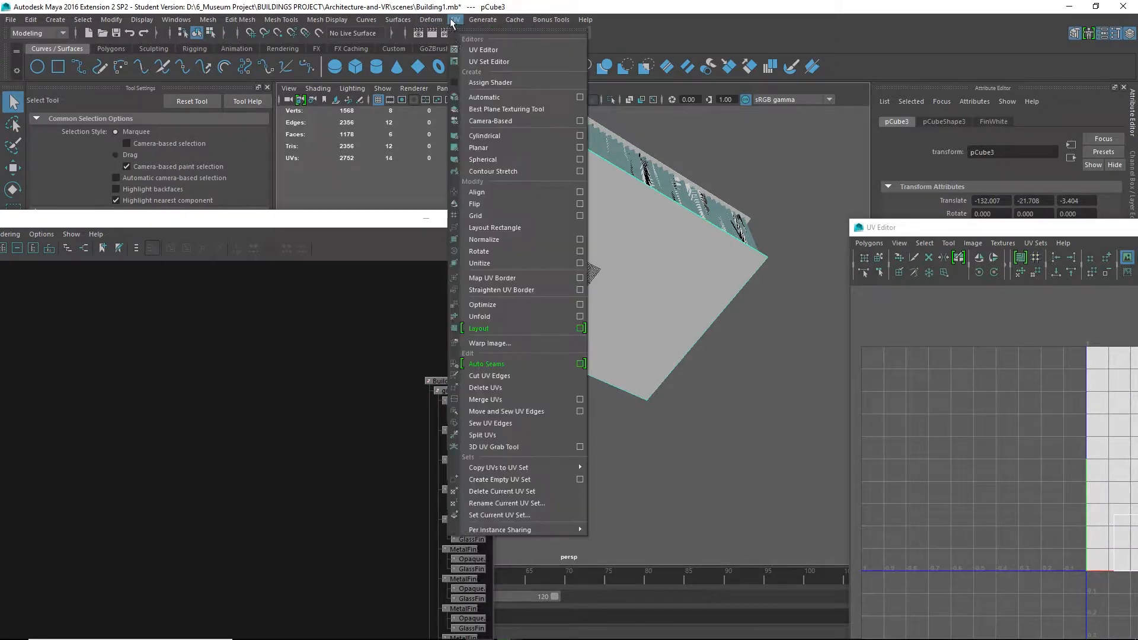
pyautogui.click(504, 109)
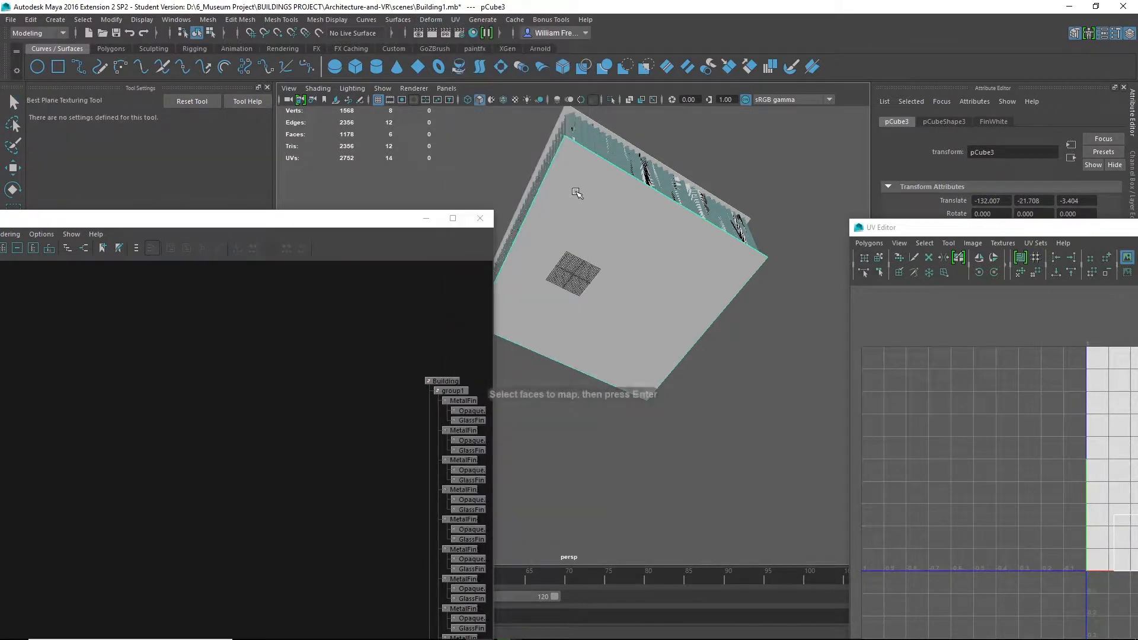
pyautogui.click(625, 309)
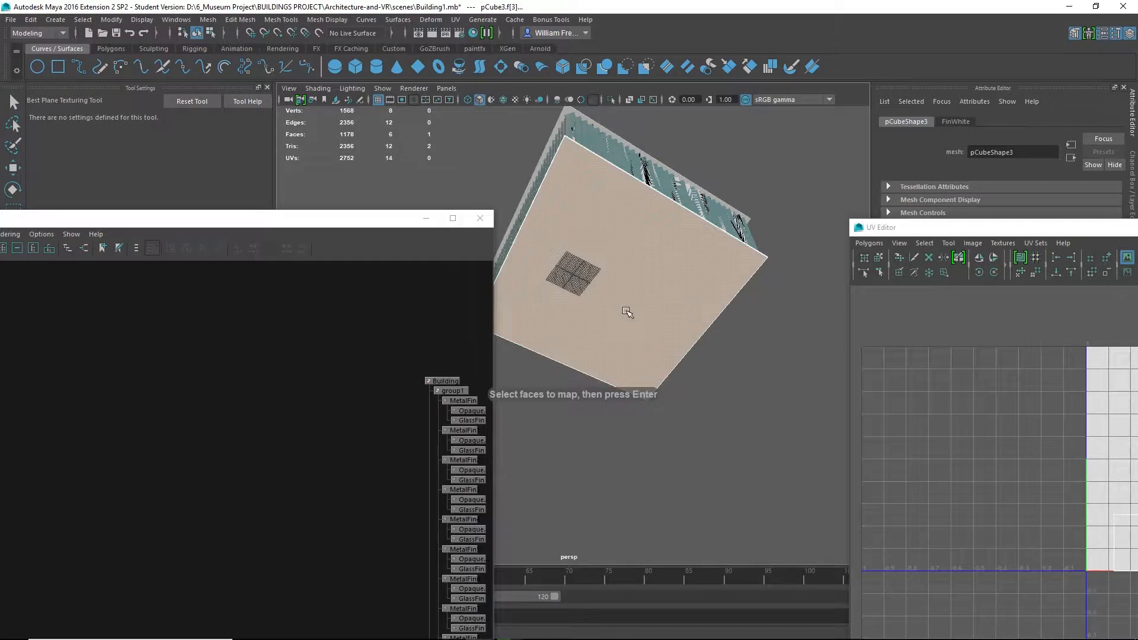
# Try to map all of the building's faces, including the bottom slab's underside, with the Best Plane Texturing Tool.
pyautogui.moveTo(825, 138); pyautogui.dragTo(385, 500)
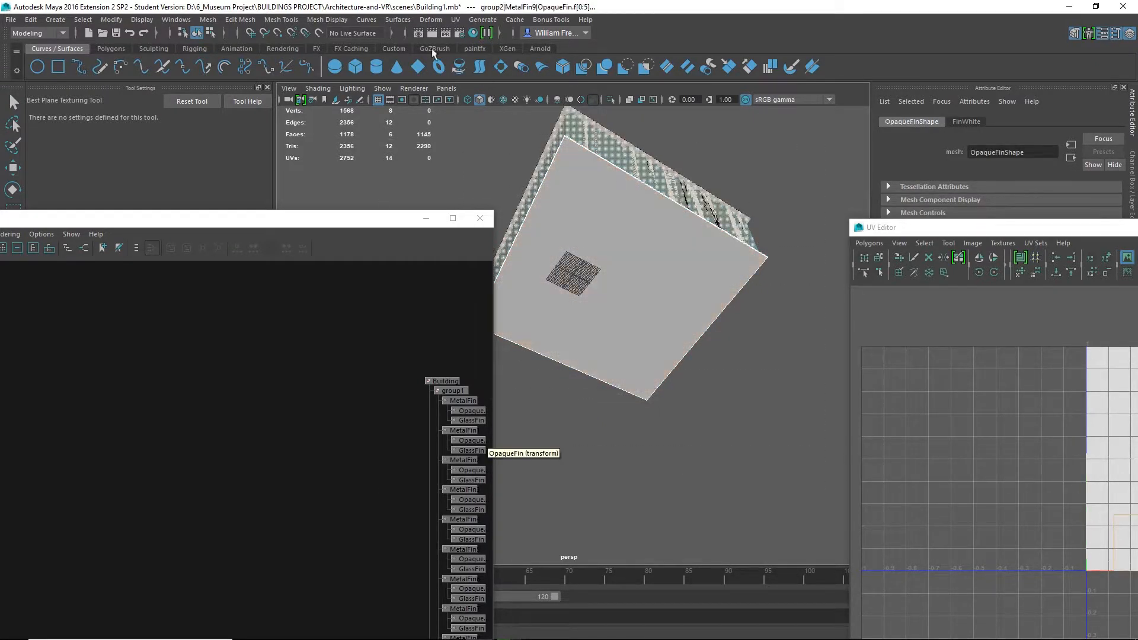
pyautogui.keyDown('alt'); pyautogui.moveTo(706, 224); pyautogui.dragTo(738, 242); pyautogui.keyUp('alt')
pyautogui.keyDown('shift'); pyautogui.click(686, 268); pyautogui.keyUp('shift')
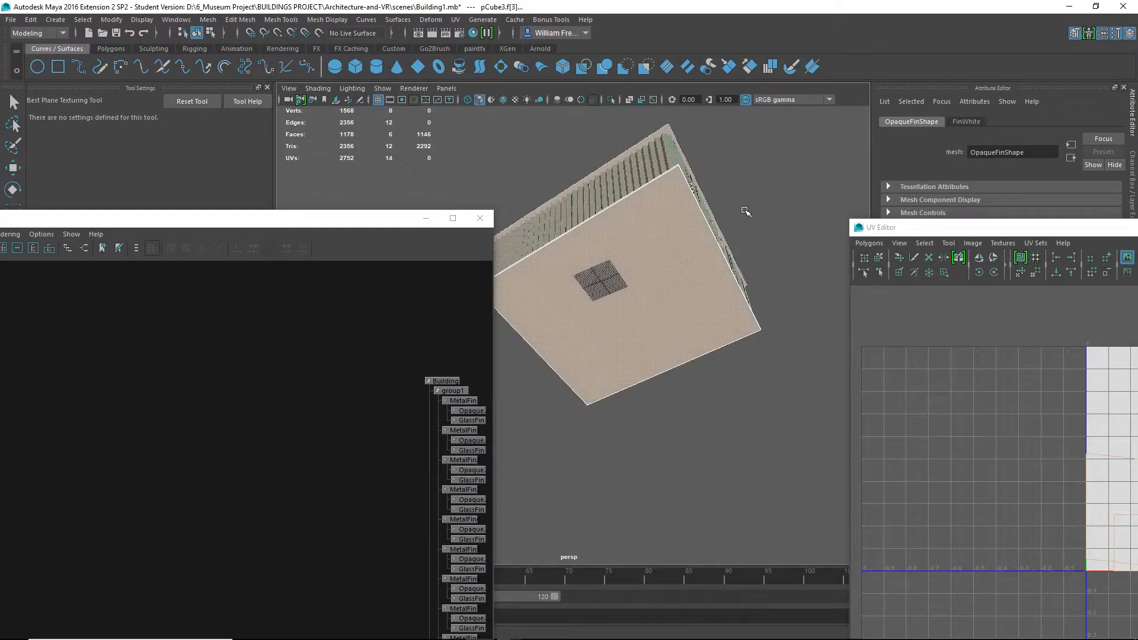
pyautogui.click(455, 19)
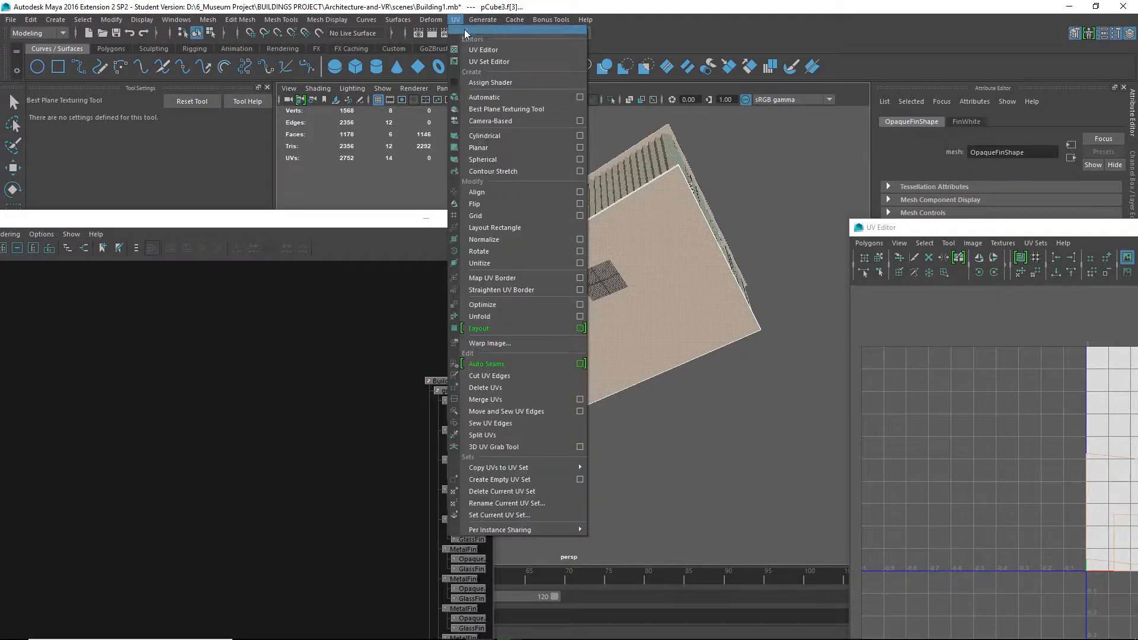
pyautogui.click(486, 109)
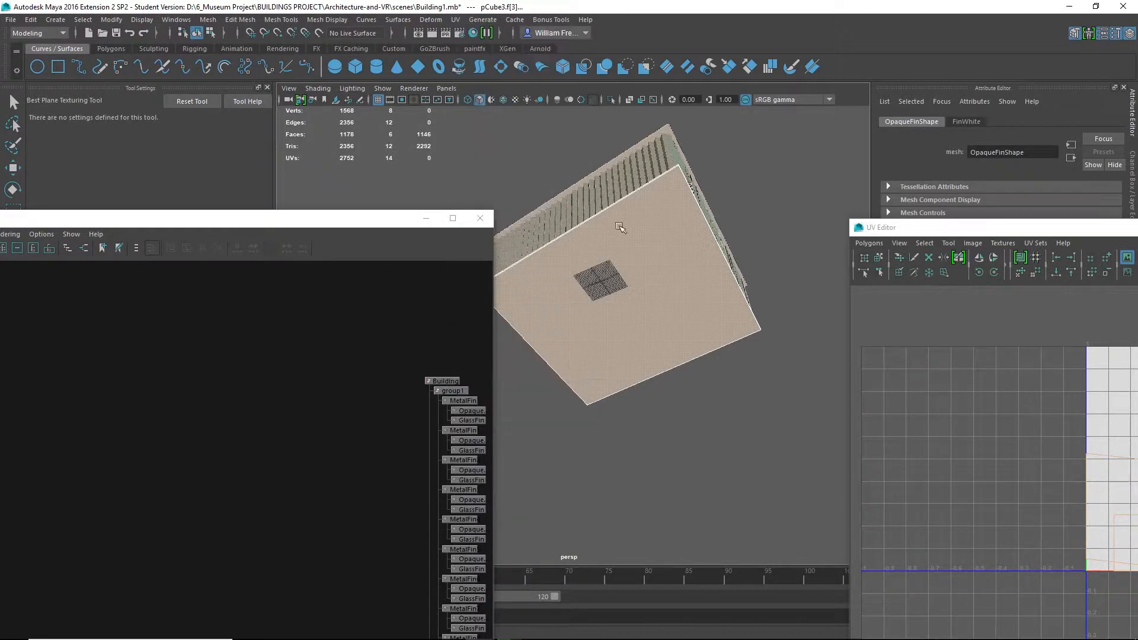
pyautogui.moveTo(994, 227); pyautogui.dragTo(936, 224)
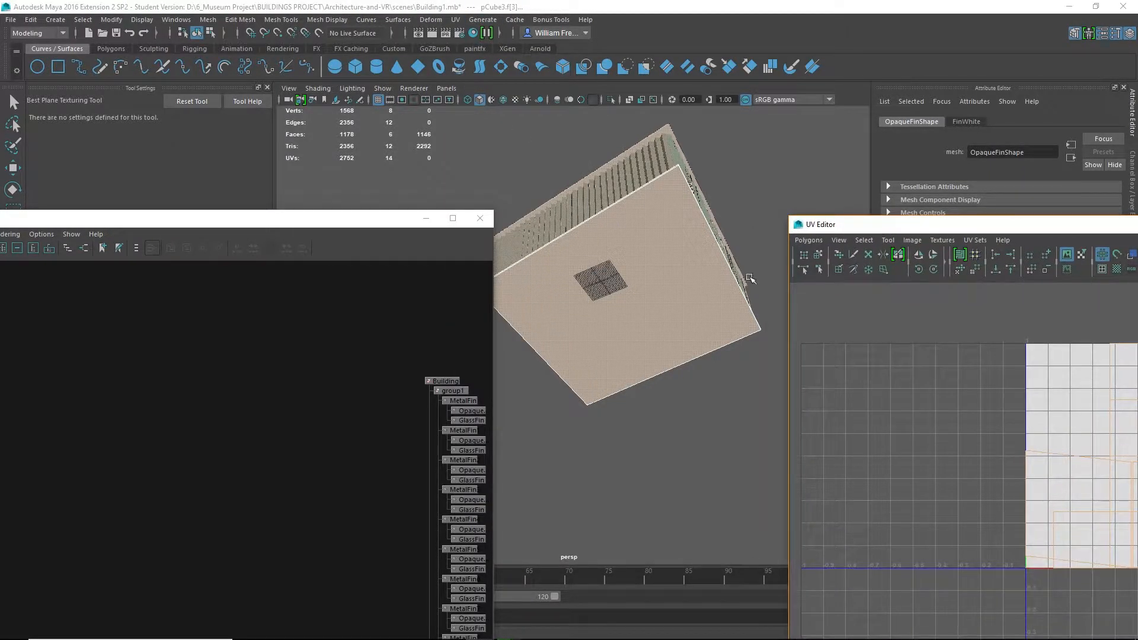
pyautogui.moveTo(695, 239); pyautogui.dragTo(685, 237, button='right')
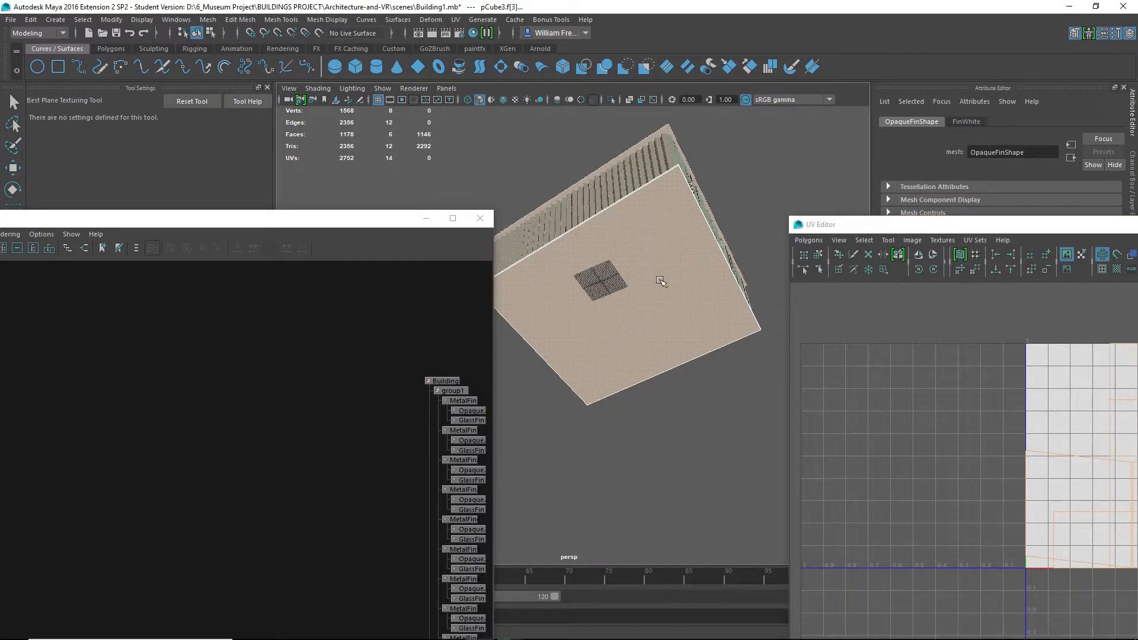
pyautogui.moveTo(727, 330); pyautogui.dragTo(770, 269, button='right')
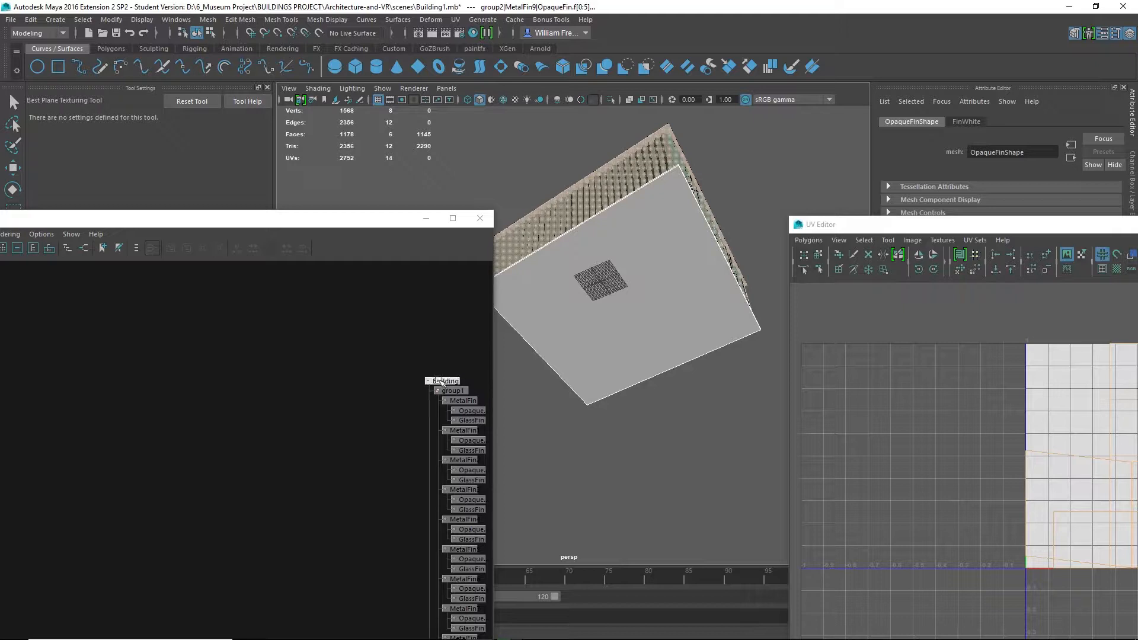
# Select the whole Building hierarchy and pick the bottom slab's underside and corner faces for mapping.
pyautogui.click(444, 381)
pyautogui.moveTo(665, 302); pyautogui.dragTo(729, 190, button='right')
pyautogui.click(695, 299)
pyautogui.keyDown('alt'); pyautogui.moveTo(729, 190); pyautogui.dragTo(719, 214); pyautogui.keyUp('alt')
pyautogui.keyDown('alt'); pyautogui.moveTo(602, 336); pyautogui.dragTo(722, 405, button='right'); pyautogui.keyUp('alt')
pyautogui.keyDown('alt'); pyautogui.moveTo(711, 355); pyautogui.dragTo(680, 387); pyautogui.keyUp('alt')
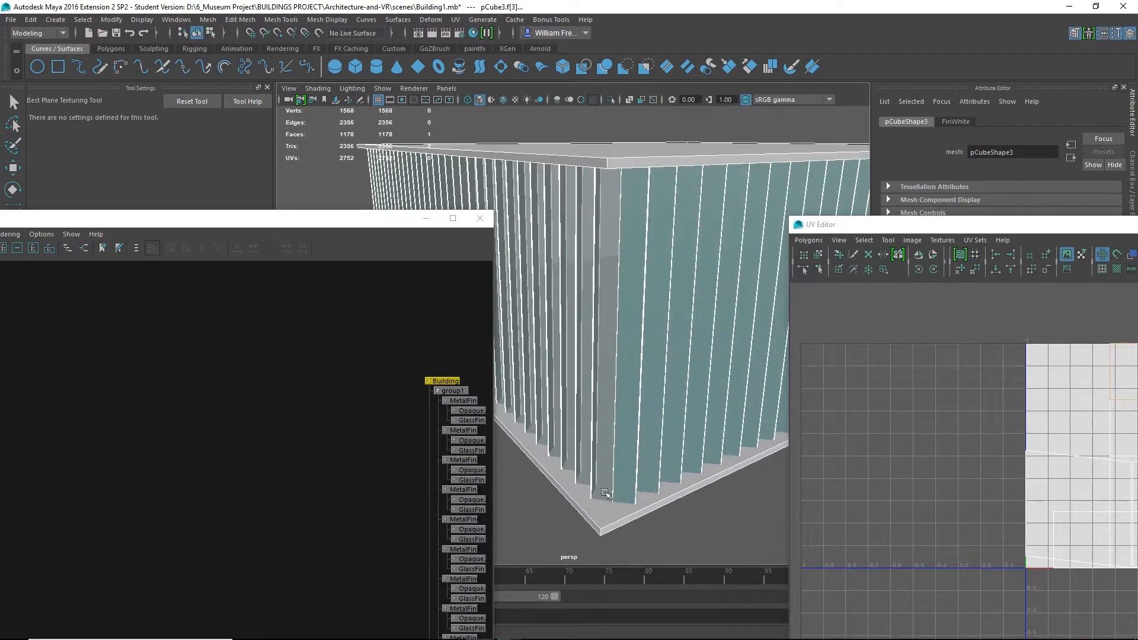
pyautogui.moveTo(594, 527); pyautogui.dragTo(612, 524, button='right')
pyautogui.keyDown('shift'); pyautogui.click(612, 516); pyautogui.keyUp('shift')
# Select the faces of the entire building together and run the Best Plane Texturing Tool on them.
pyautogui.keyDown('alt'); pyautogui.moveTo(724, 535); pyautogui.dragTo(553, 482, button='right'); pyautogui.keyUp('alt')
pyautogui.keyDown('alt'); pyautogui.moveTo(581, 452); pyautogui.dragTo(703, 373); pyautogui.keyUp('alt')
pyautogui.moveTo(757, 174); pyautogui.dragTo(429, 418)
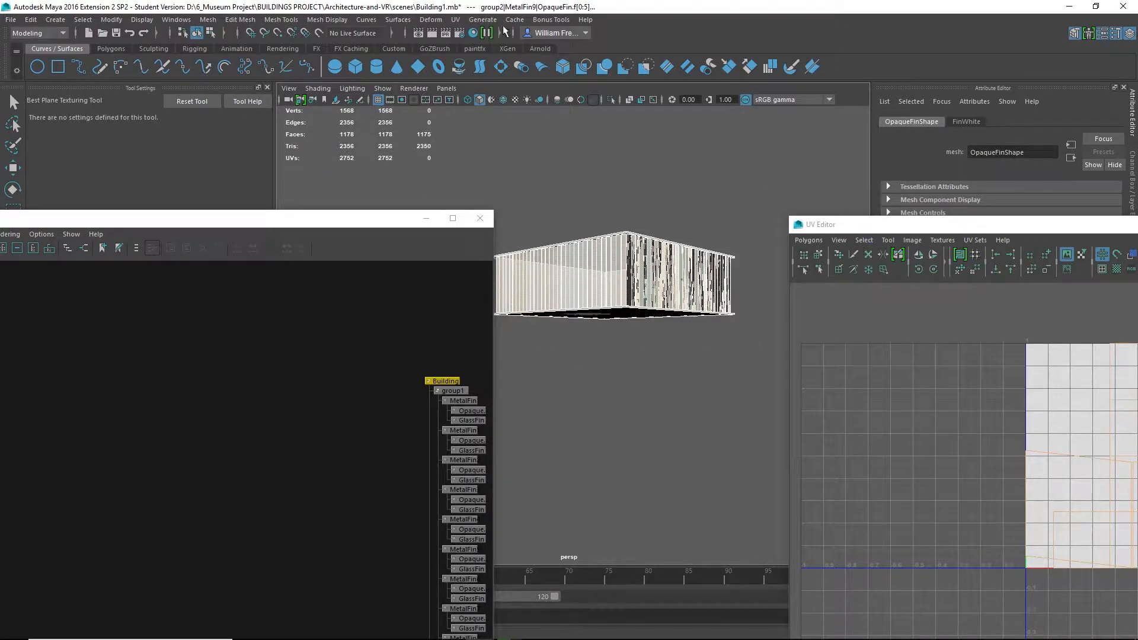
pyautogui.click(455, 20)
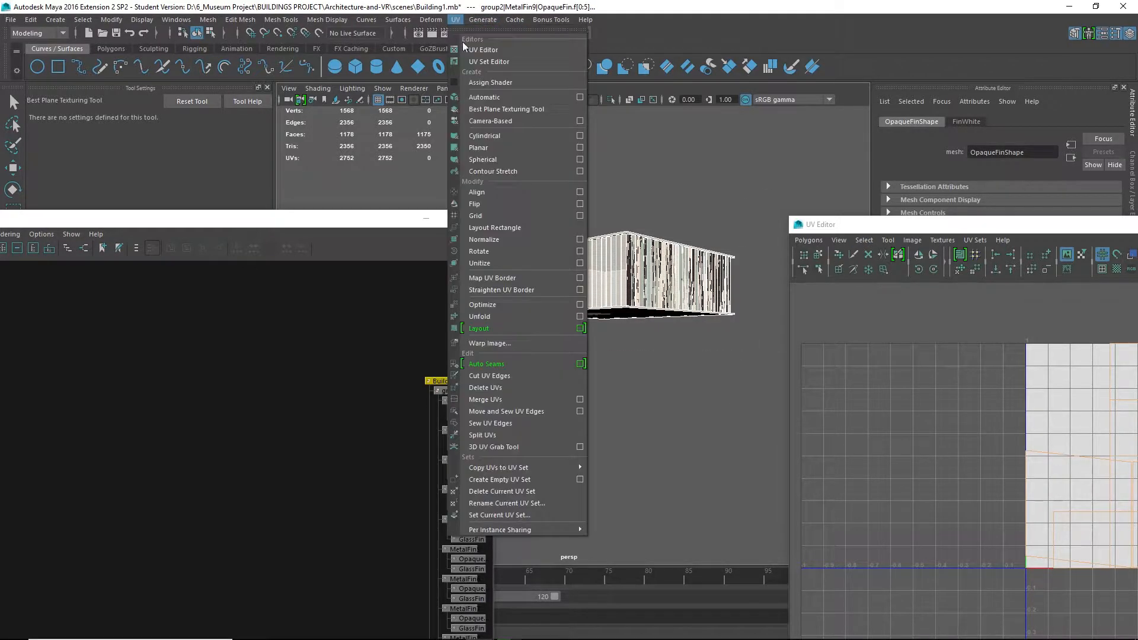
pyautogui.click(485, 110)
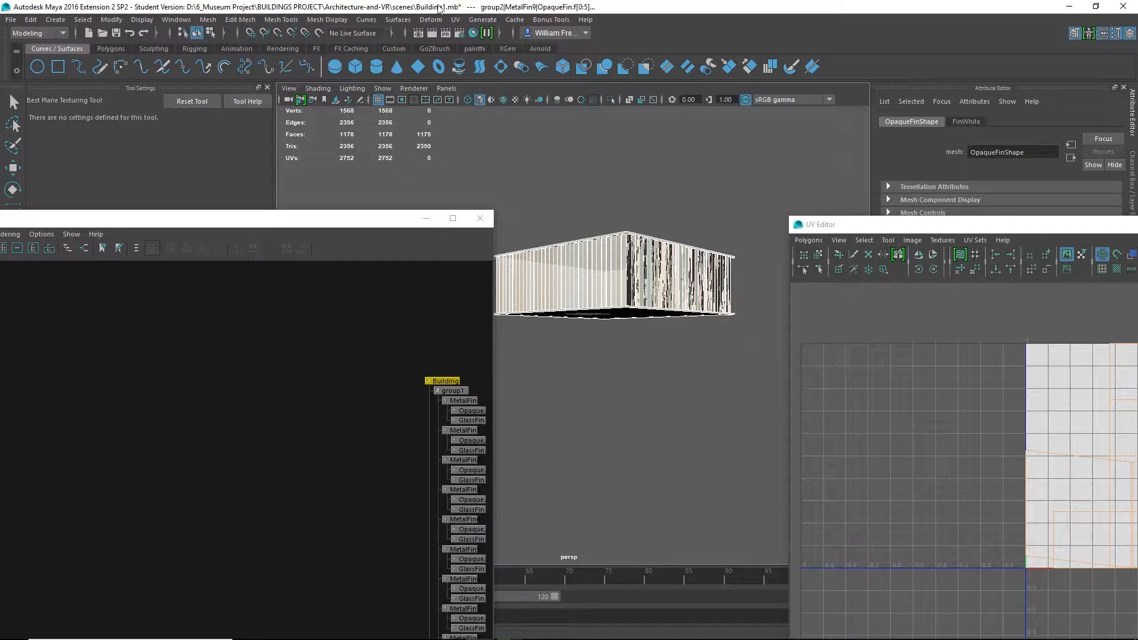
# Take a corner fin's face out of the mapping selection, then leave the Best Plane Texturing Tool with everything deselected.
pyautogui.keyDown('alt'); pyautogui.moveTo(656, 213); pyautogui.dragTo(659, 250); pyautogui.keyUp('alt')
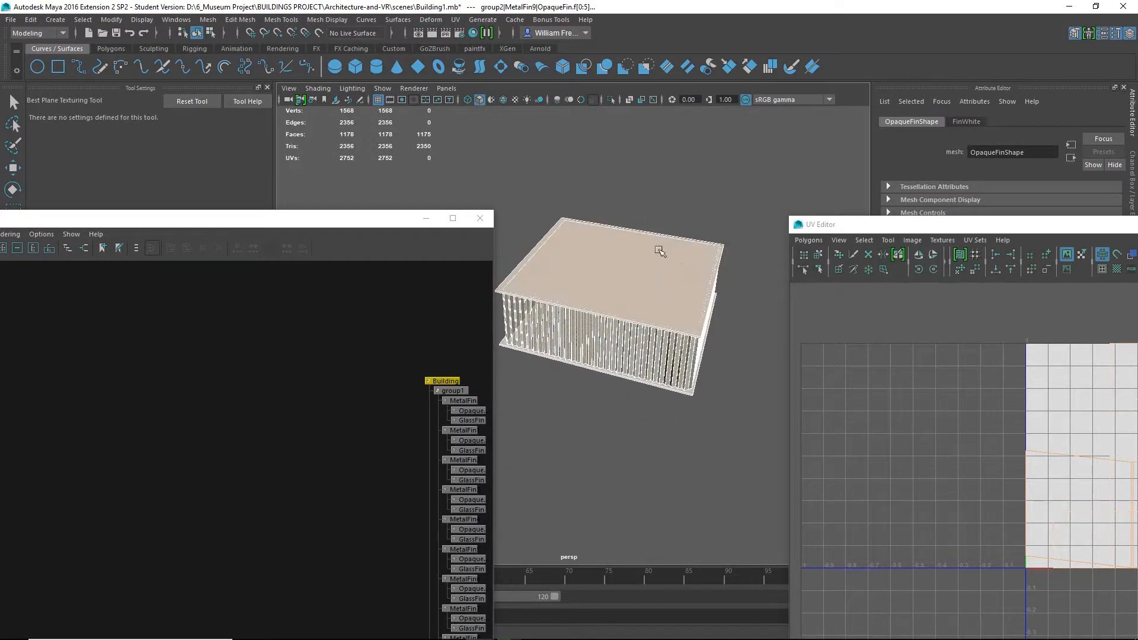
pyautogui.keyDown('alt'); pyautogui.moveTo(610, 267); pyautogui.dragTo(723, 326, button='right'); pyautogui.keyUp('alt')
pyautogui.keyDown('alt'); pyautogui.moveTo(648, 330); pyautogui.dragTo(757, 311); pyautogui.keyUp('alt')
pyautogui.keyDown('alt'); pyautogui.moveTo(665, 251); pyautogui.dragTo(726, 255, button='right'); pyautogui.keyUp('alt')
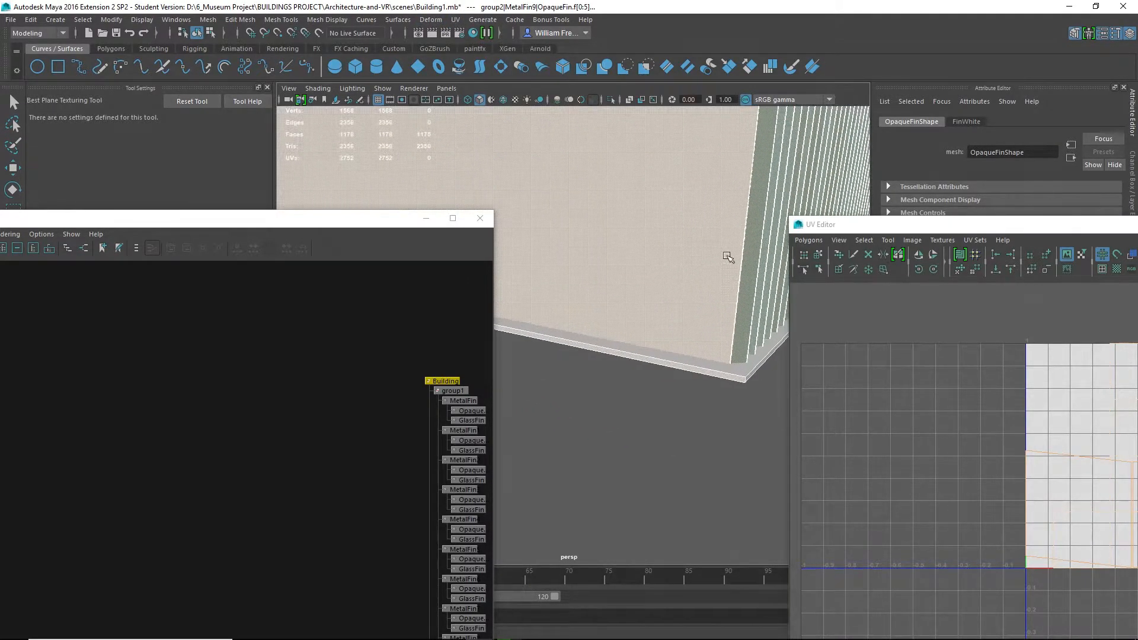
pyautogui.click(749, 266)
pyautogui.keyDown('alt'); pyautogui.moveTo(755, 251); pyautogui.dragTo(694, 301, button='middle'); pyautogui.keyUp('alt')
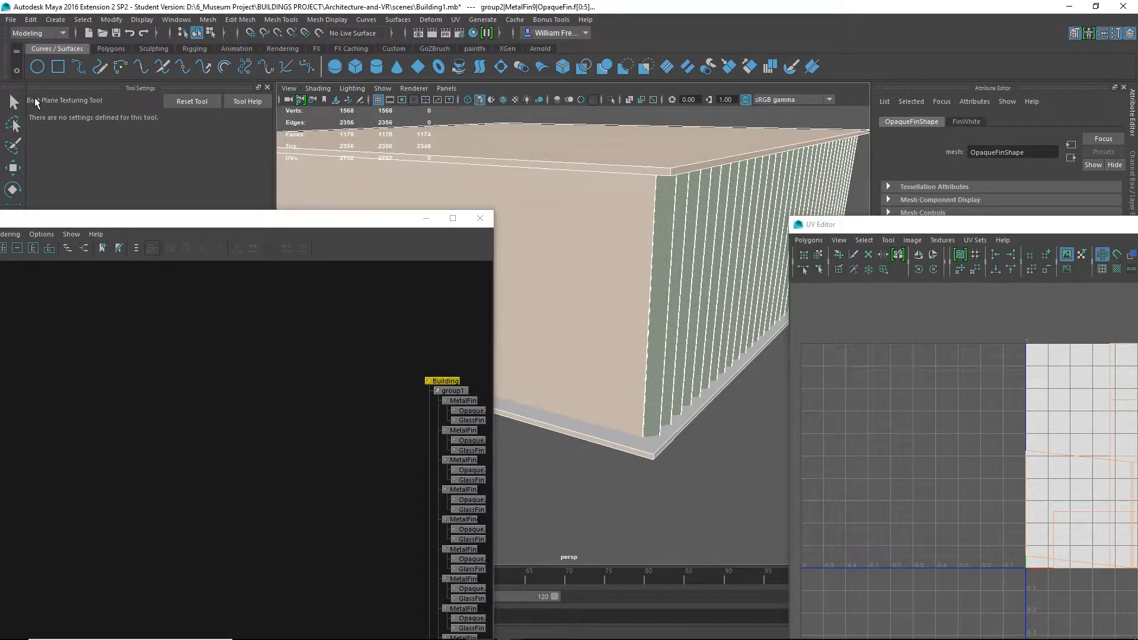
pyautogui.click(12, 102)
pyautogui.click(429, 394)
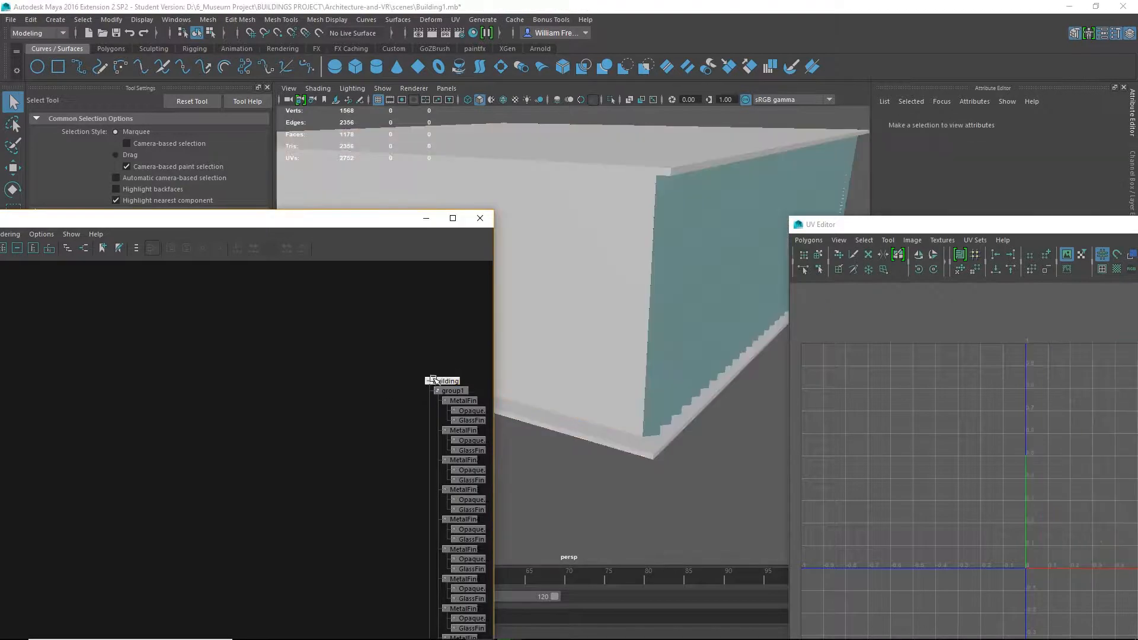
# Select the corner fin MetalFin31, start the Best Plane Texturing Tool and pick the fin's glass face.
pyautogui.click(656, 371)
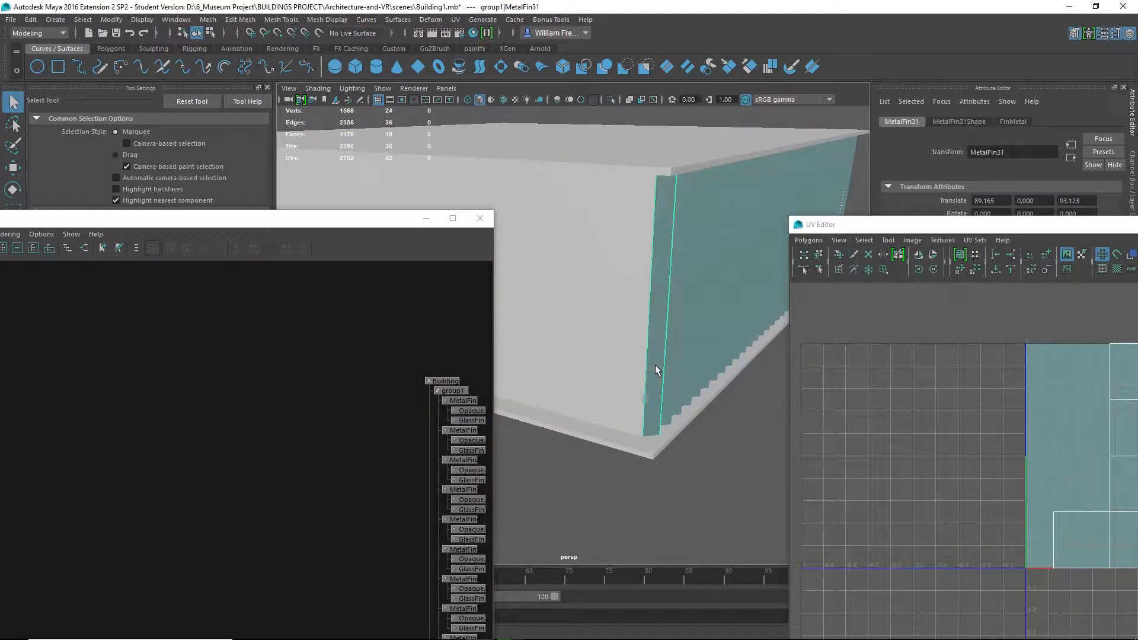
pyautogui.click(456, 19)
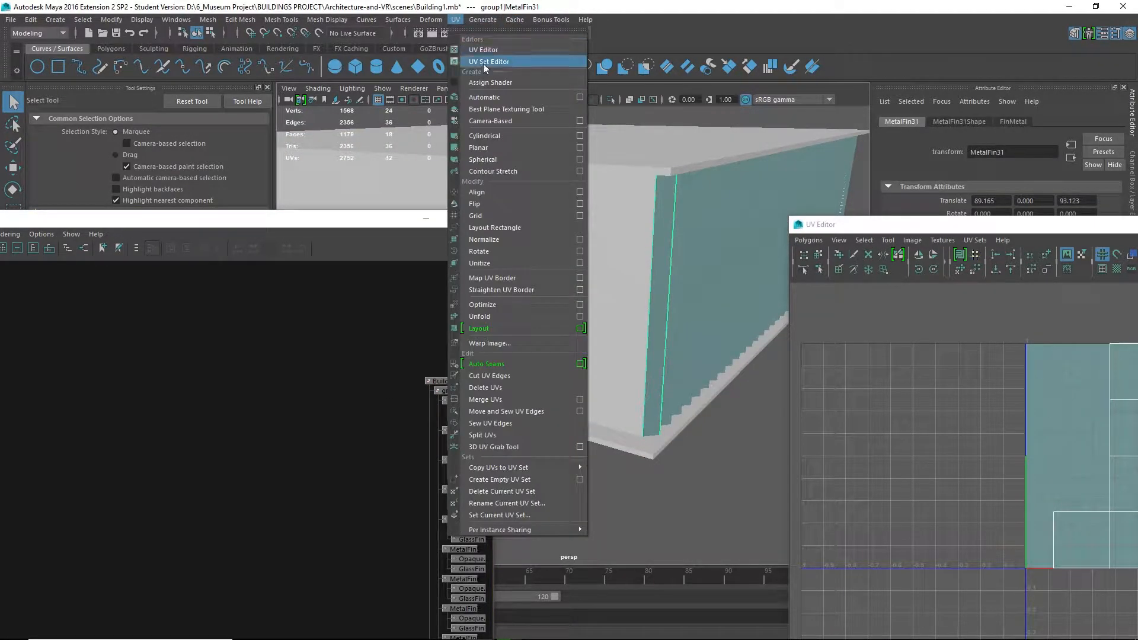
pyautogui.click(488, 109)
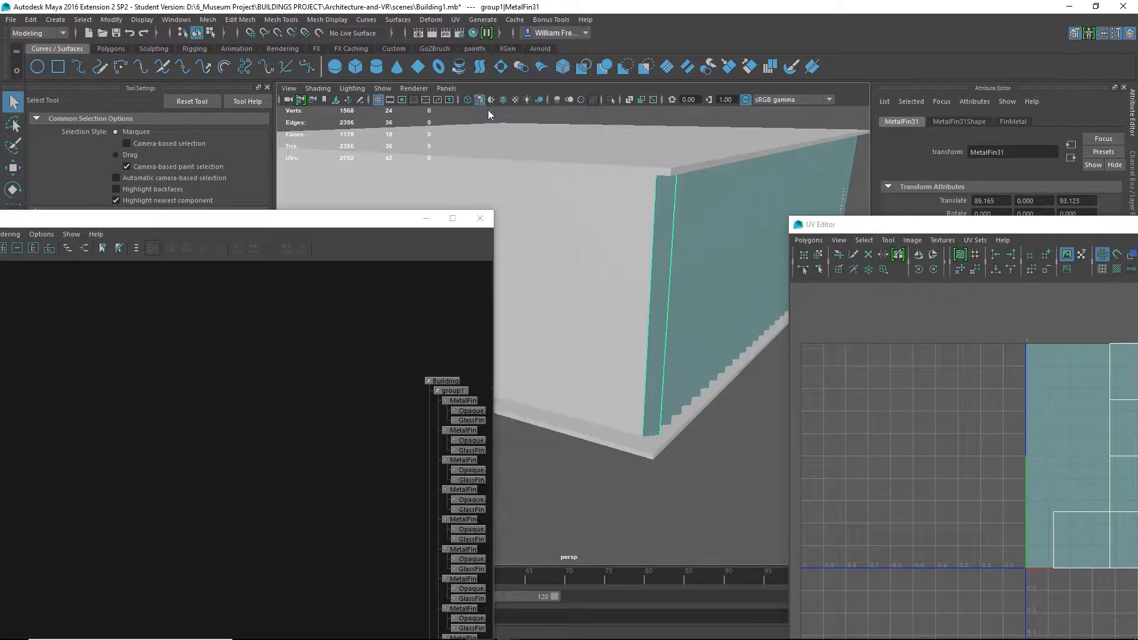
pyautogui.moveTo(662, 318); pyautogui.dragTo(662, 326, button='right')
pyautogui.click(661, 315)
pyautogui.keyDown('alt'); pyautogui.moveTo(661, 315); pyautogui.dragTo(601, 304); pyautogui.keyUp('alt')
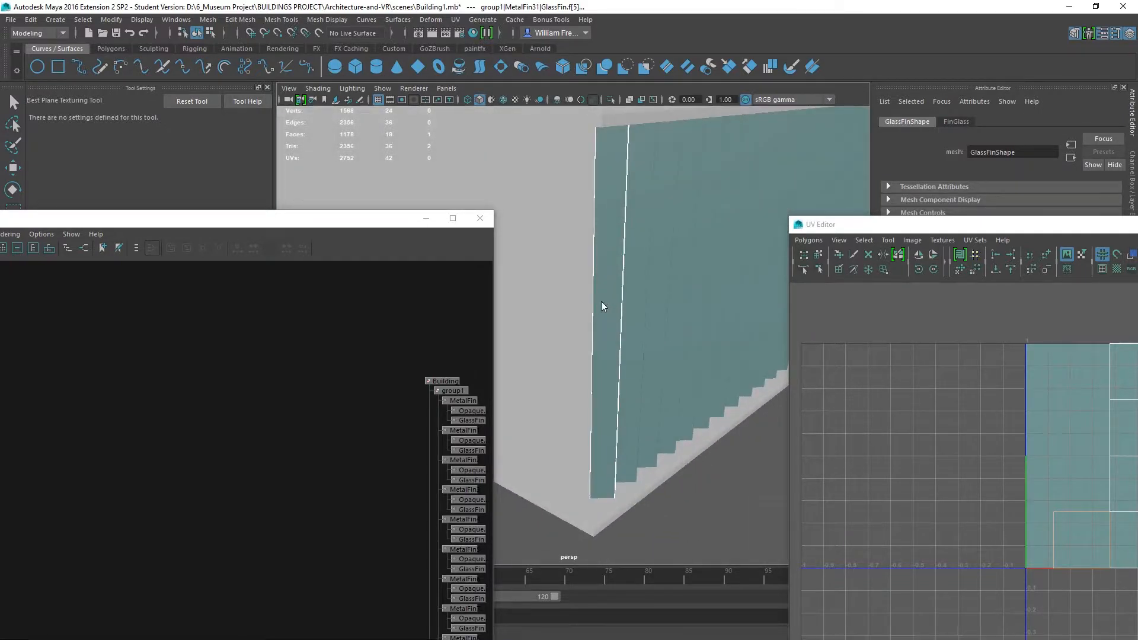
# Pick the metal faces of the corner fins, exclude the slab faces, and rerun the Best Plane Texturing Tool.
pyautogui.moveTo(601, 301)
pyautogui.mouseDown(button='right')
pyautogui.moveTo(599, 319)
pyautogui.moveTo(599, 308)
pyautogui.mouseUp(button='right')
pyautogui.click(601, 302)
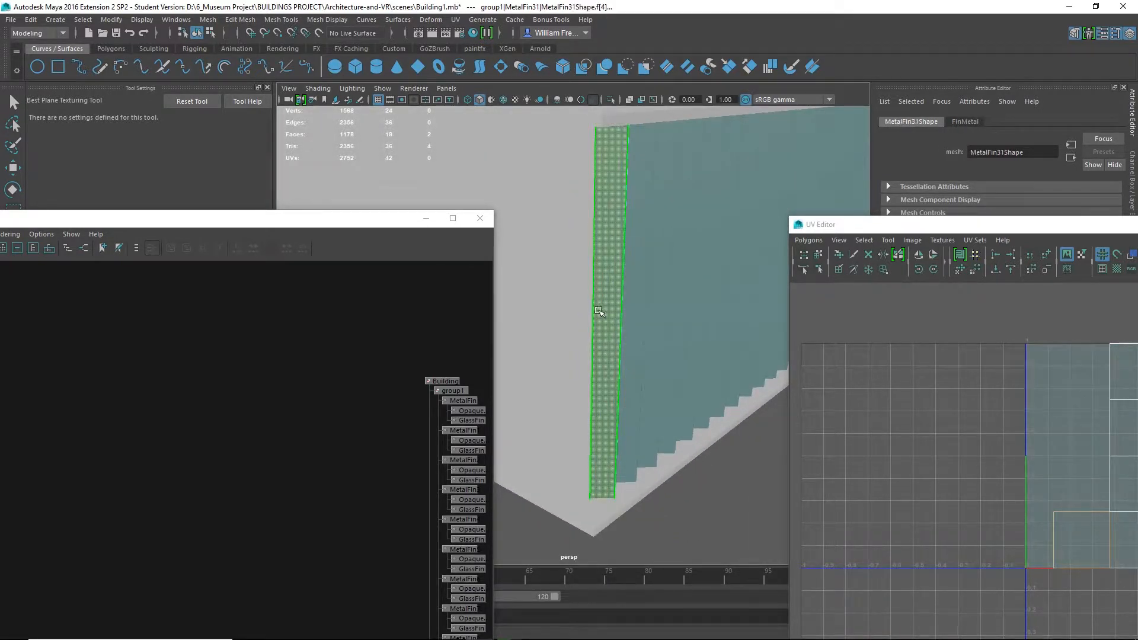
pyautogui.keyDown('alt'); pyautogui.moveTo(598, 311); pyautogui.dragTo(582, 316); pyautogui.keyUp('alt')
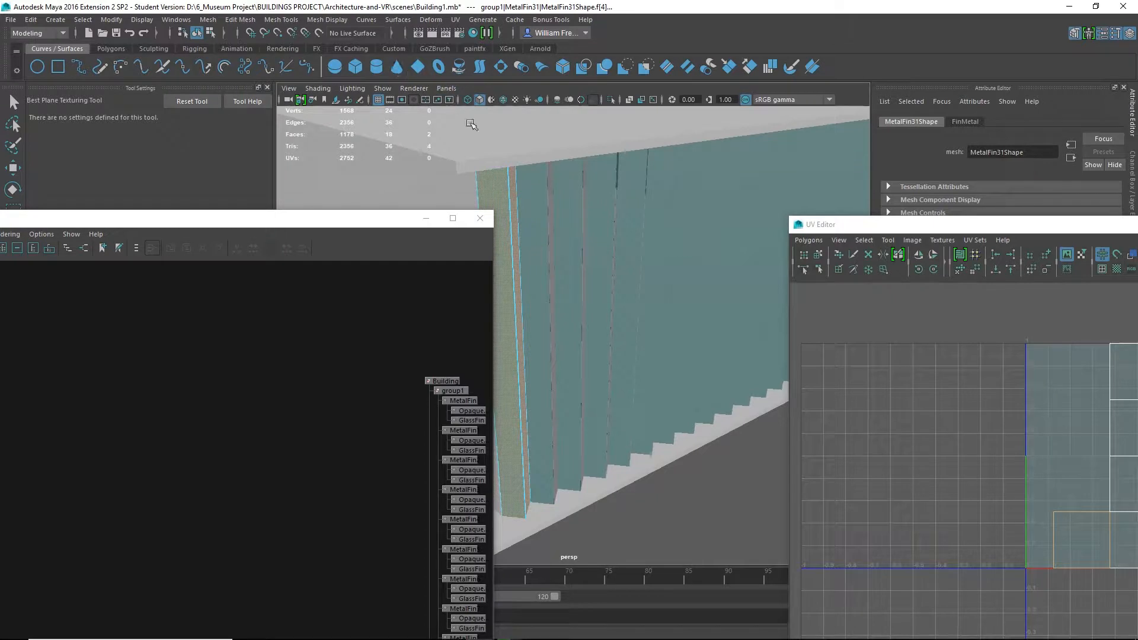
pyautogui.keyDown('alt'); pyautogui.moveTo(472, 124); pyautogui.dragTo(465, 504); pyautogui.keyUp('alt')
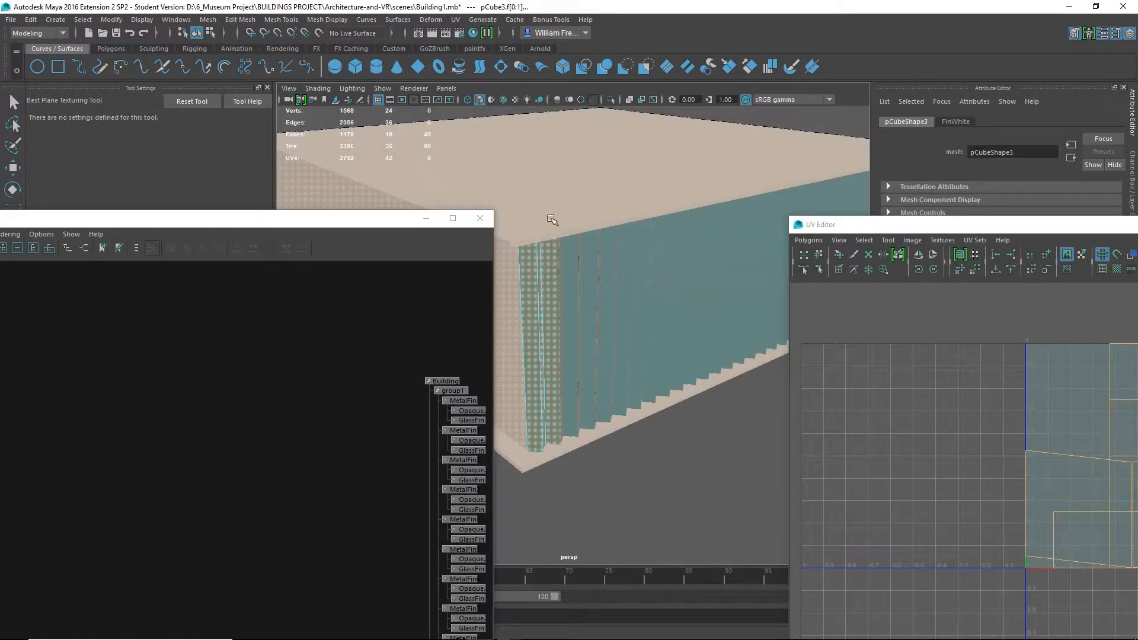
pyautogui.click(523, 338)
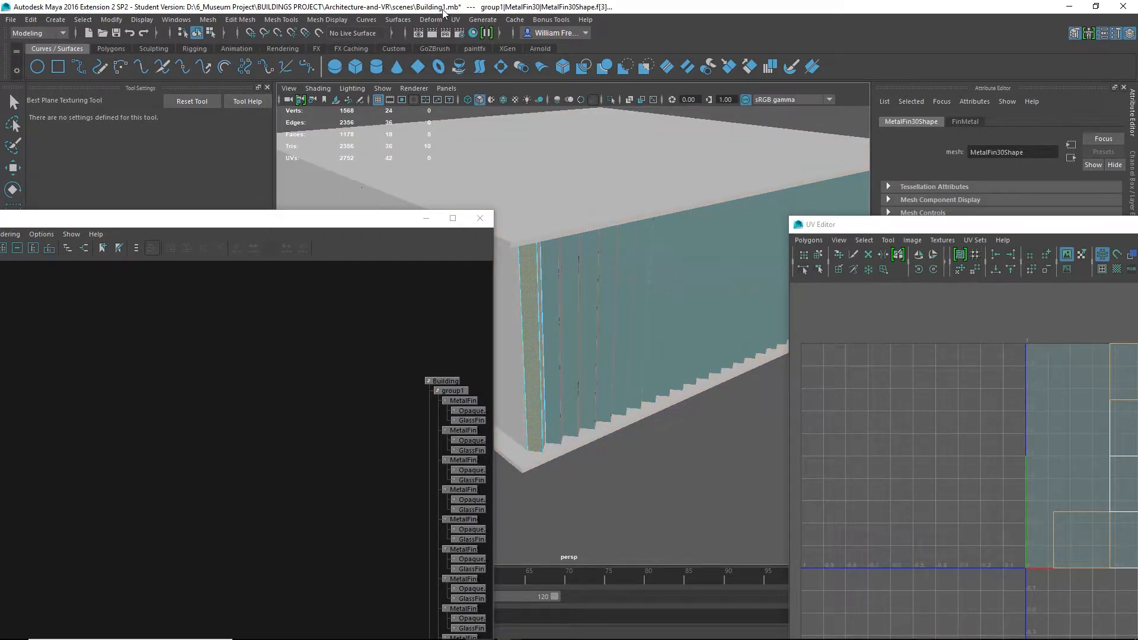
pyautogui.click(456, 20)
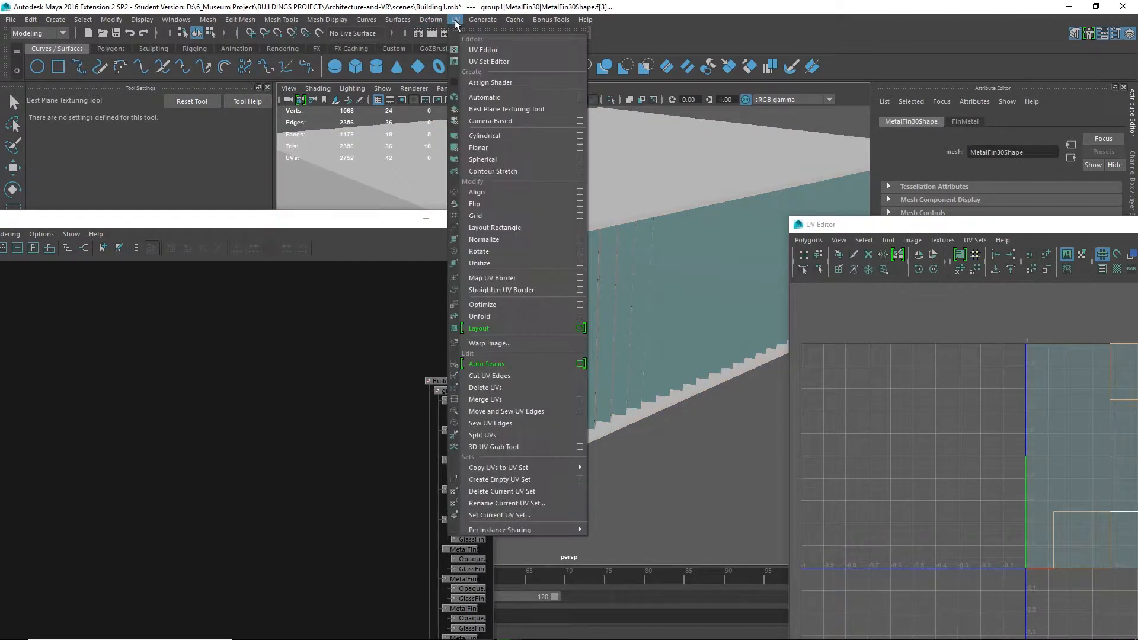
pyautogui.click(496, 110)
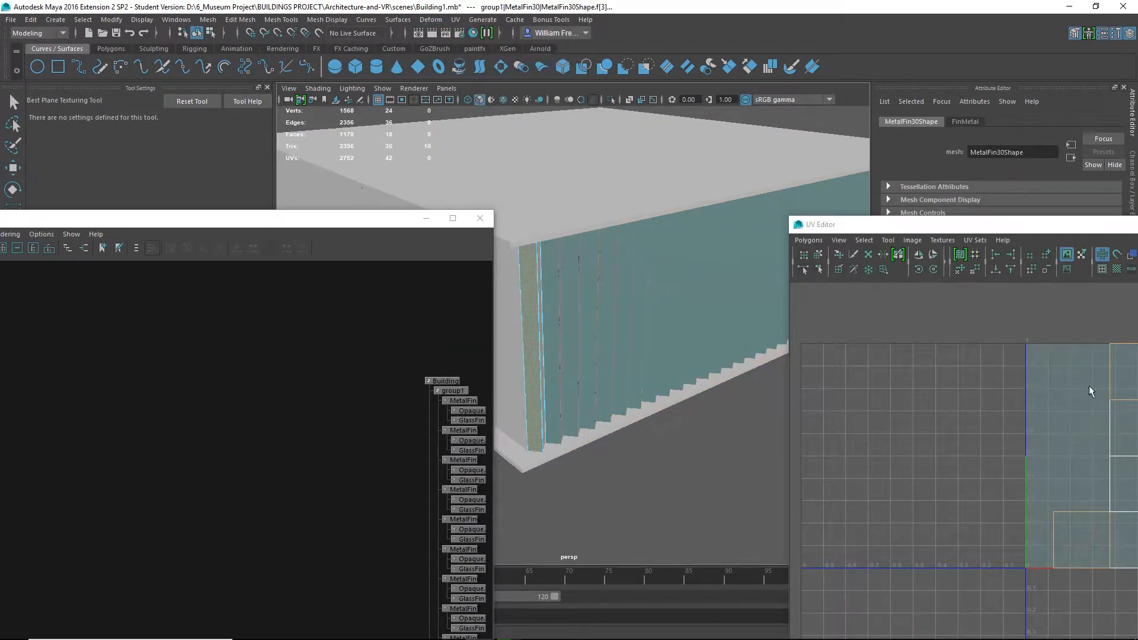
# Pick the glass and metal faces of corner fin MetalFin31 and inspect their UV layout.
pyautogui.keyDown('alt'); pyautogui.moveTo(1081, 419); pyautogui.dragTo(928, 381, button='middle'); pyautogui.keyUp('alt')
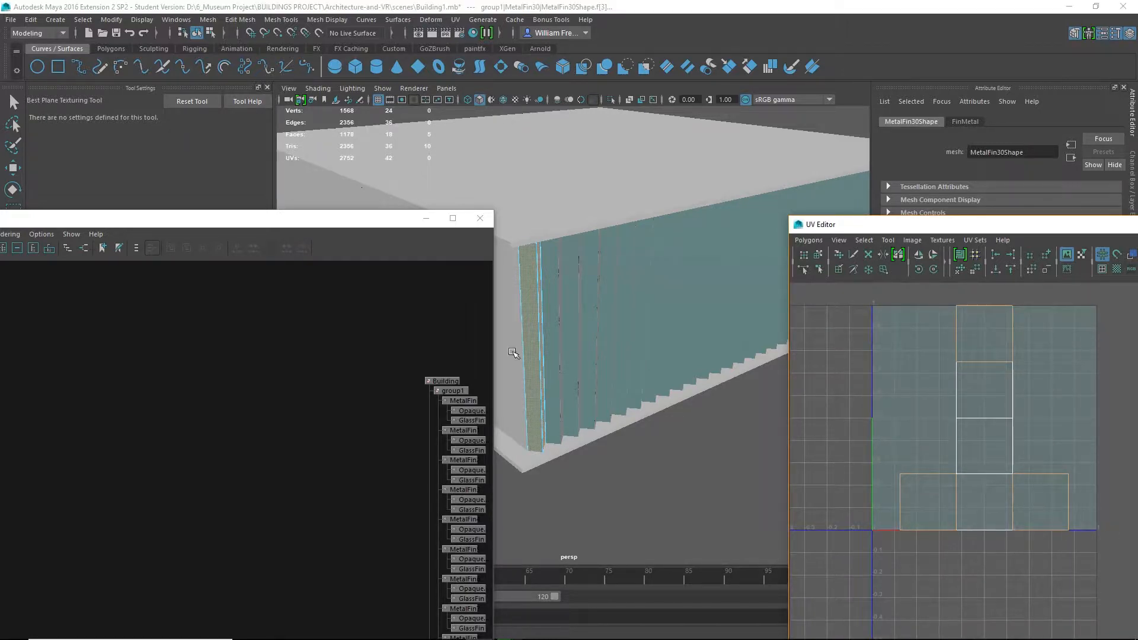
pyautogui.moveTo(529, 342); pyautogui.dragTo(573, 272, button='right')
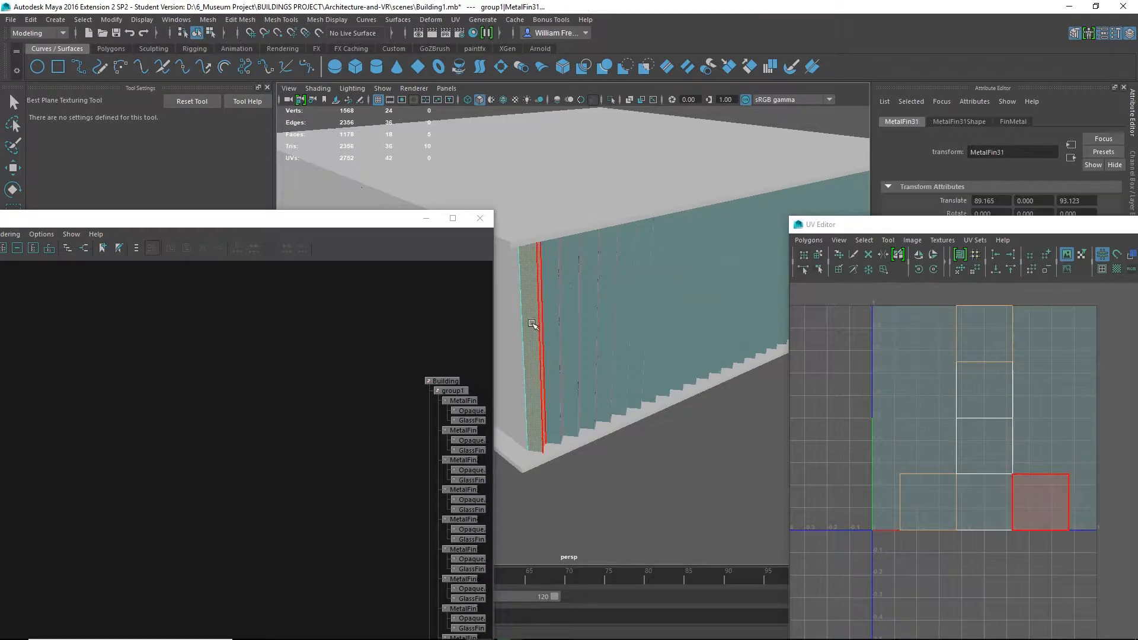
pyautogui.click(463, 401)
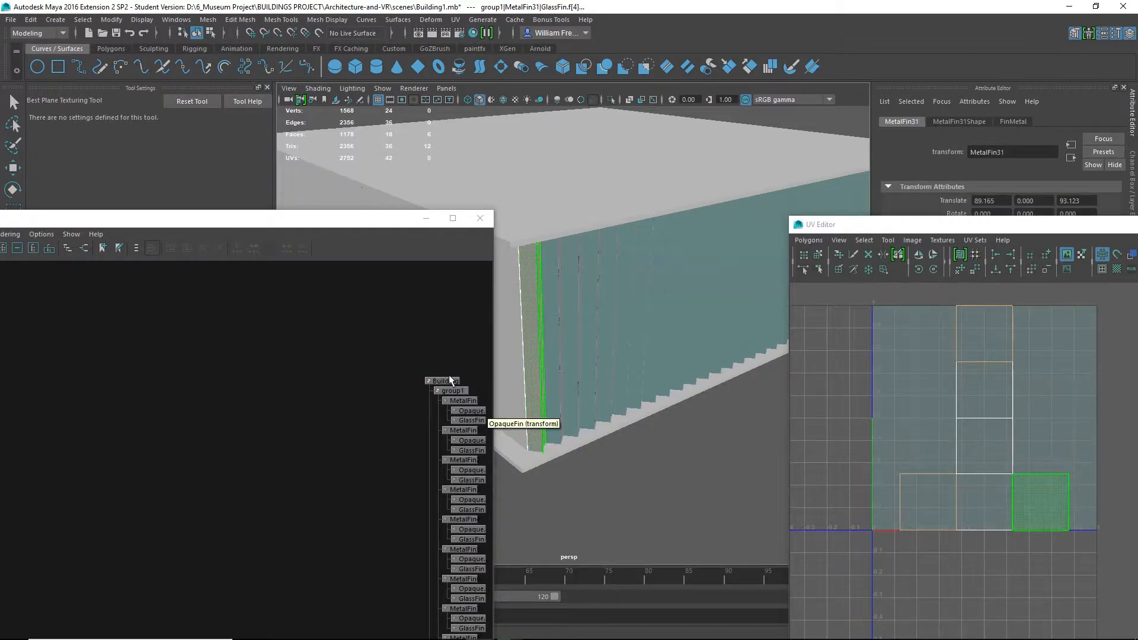
pyautogui.click(530, 367)
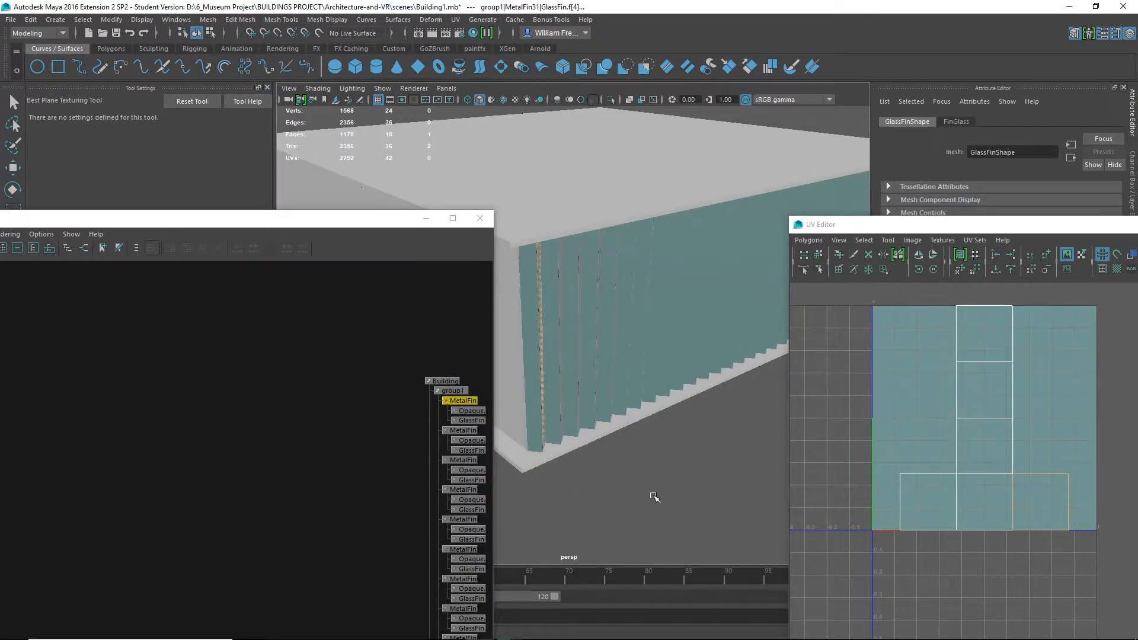
pyautogui.moveTo(653, 496); pyautogui.dragTo(696, 267, button='right')
pyautogui.keyDown('alt'); pyautogui.moveTo(495, 380); pyautogui.dragTo(545, 316); pyautogui.keyUp('alt')
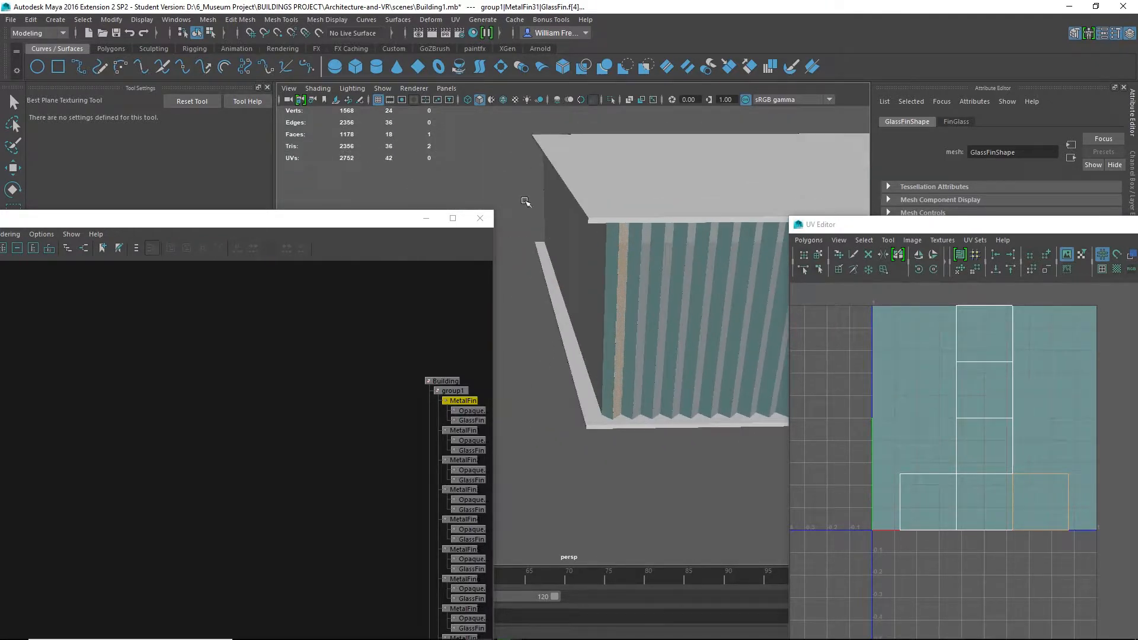
pyautogui.moveTo(617, 262)
pyautogui.mouseDown(button='right')
pyautogui.moveTo(642, 243)
pyautogui.moveTo(604, 264)
pyautogui.mouseUp(button='right')
pyautogui.click(614, 314)
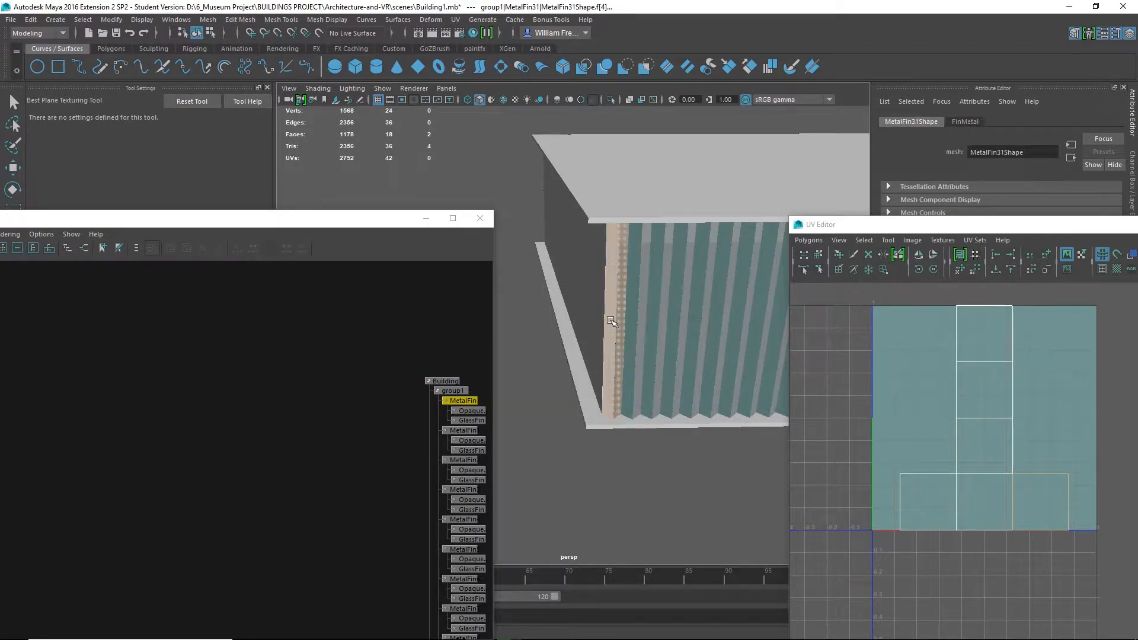
pyautogui.moveTo(1038, 506); pyautogui.dragTo(1039, 537, button='right')
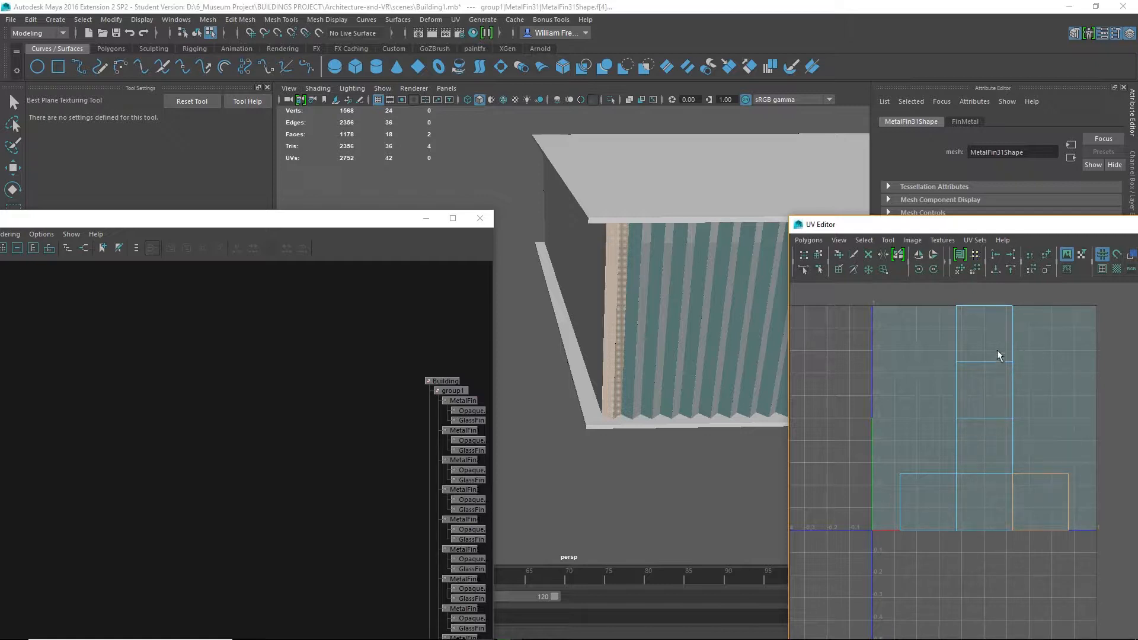
# Move the UV Editor aside, clear the face selection, and close the scene hierarchy window.
pyautogui.moveTo(946, 223); pyautogui.dragTo(748, 168)
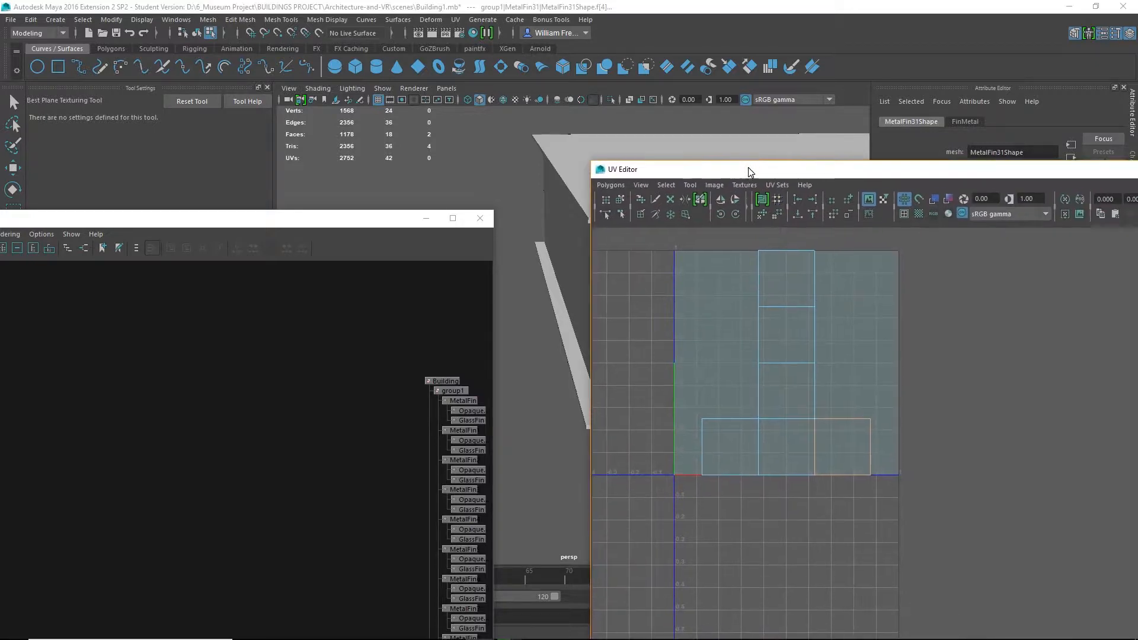
pyautogui.click(358, 369)
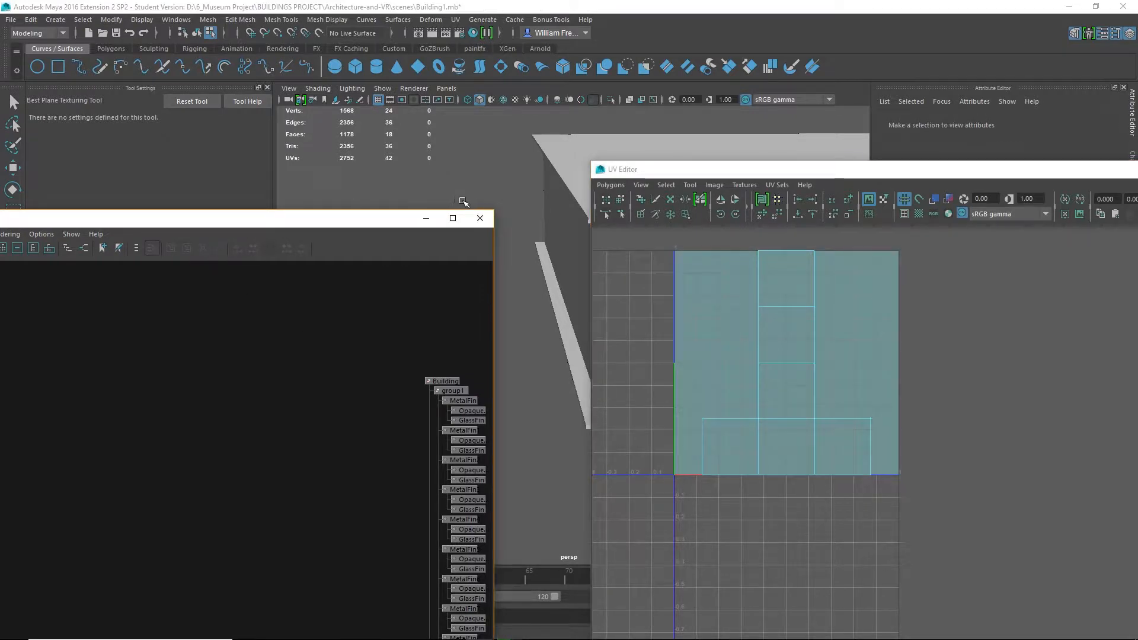
pyautogui.click(479, 219)
# Try to select the building's white wall as an object while the Best Plane Texturing Tool is active.
pyautogui.keyDown('alt'); pyautogui.moveTo(548, 297); pyautogui.dragTo(493, 274, button='right'); pyautogui.keyUp('alt')
pyautogui.keyDown('alt'); pyautogui.moveTo(493, 274); pyautogui.dragTo(401, 310, button='middle'); pyautogui.keyUp('alt')
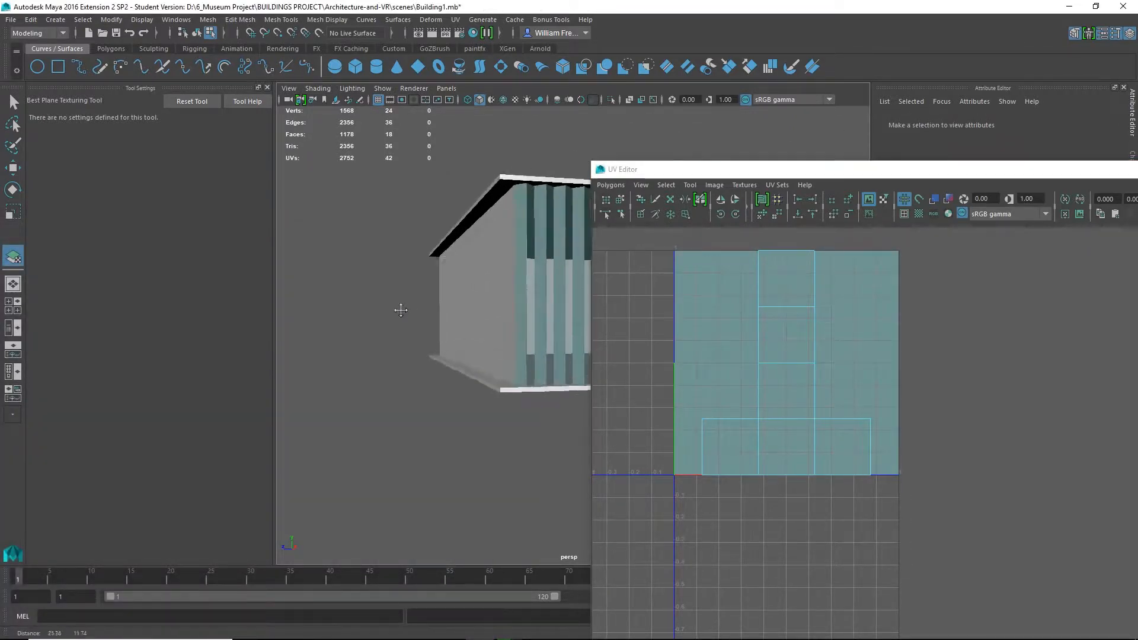
pyautogui.keyDown('alt'); pyautogui.moveTo(401, 309); pyautogui.dragTo(457, 316); pyautogui.keyUp('alt')
pyautogui.click(457, 312)
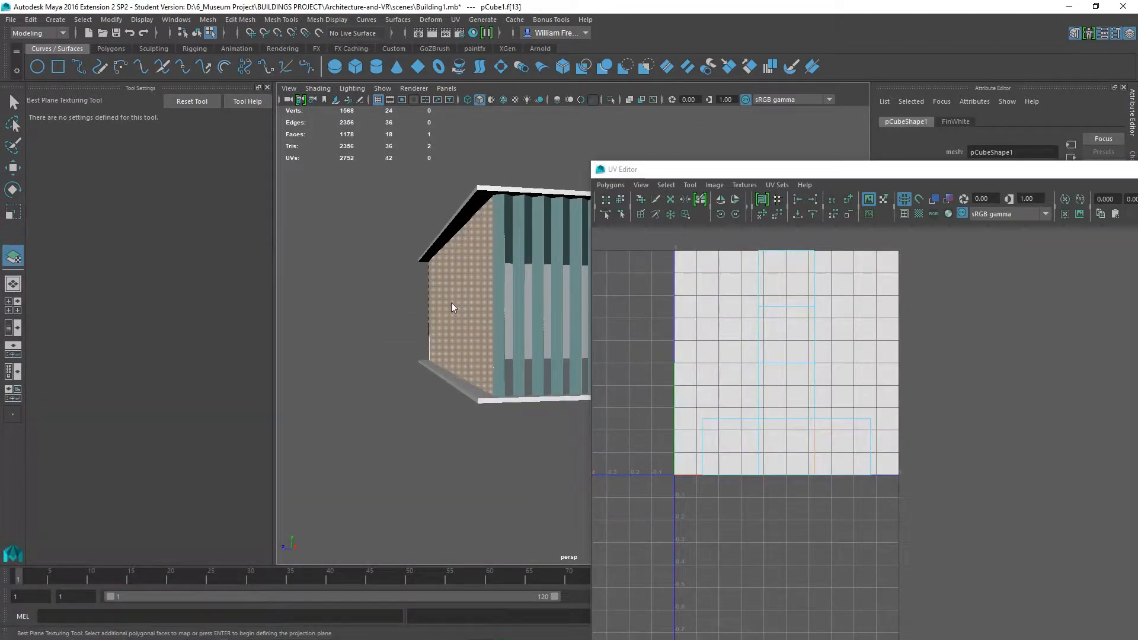
pyautogui.moveTo(452, 288); pyautogui.dragTo(509, 272, button='right')
pyautogui.click(458, 317)
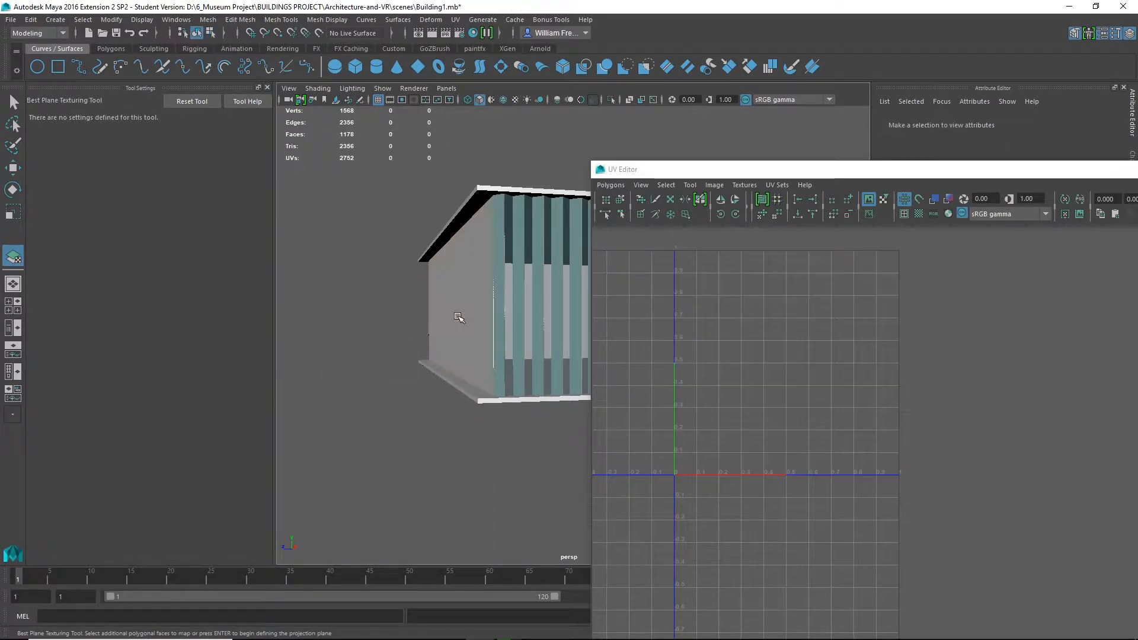
pyautogui.click(476, 323)
pyautogui.keyDown('alt'); pyautogui.moveTo(482, 307); pyautogui.dragTo(426, 282); pyautogui.keyUp('alt')
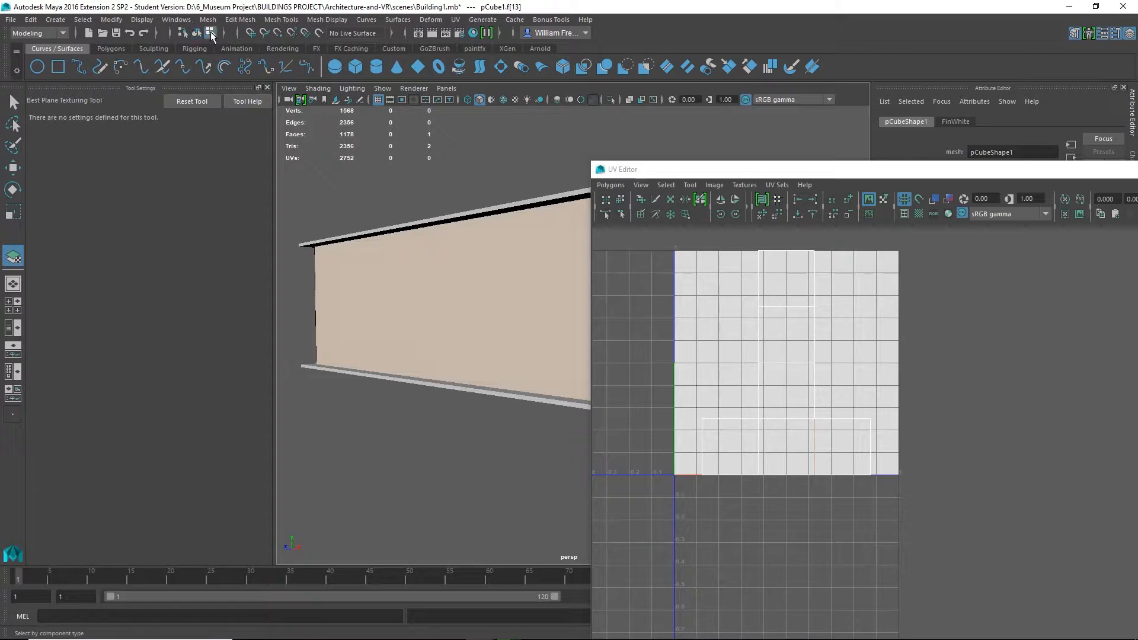
pyautogui.moveTo(390, 287); pyautogui.dragTo(431, 270, button='right')
pyautogui.click(435, 303)
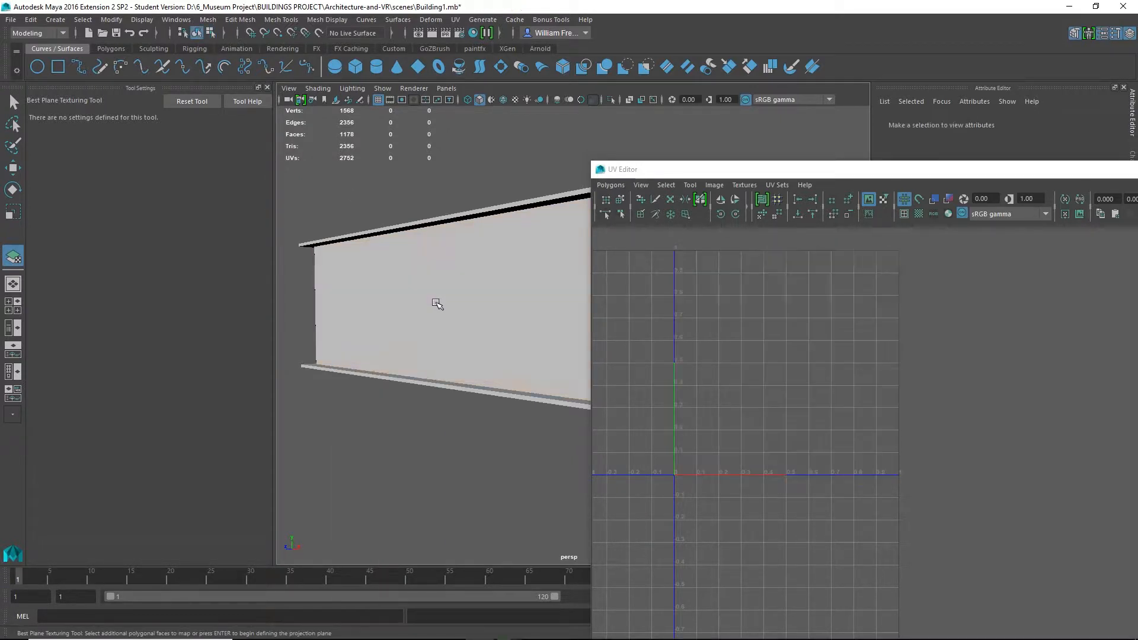
pyautogui.click(436, 303)
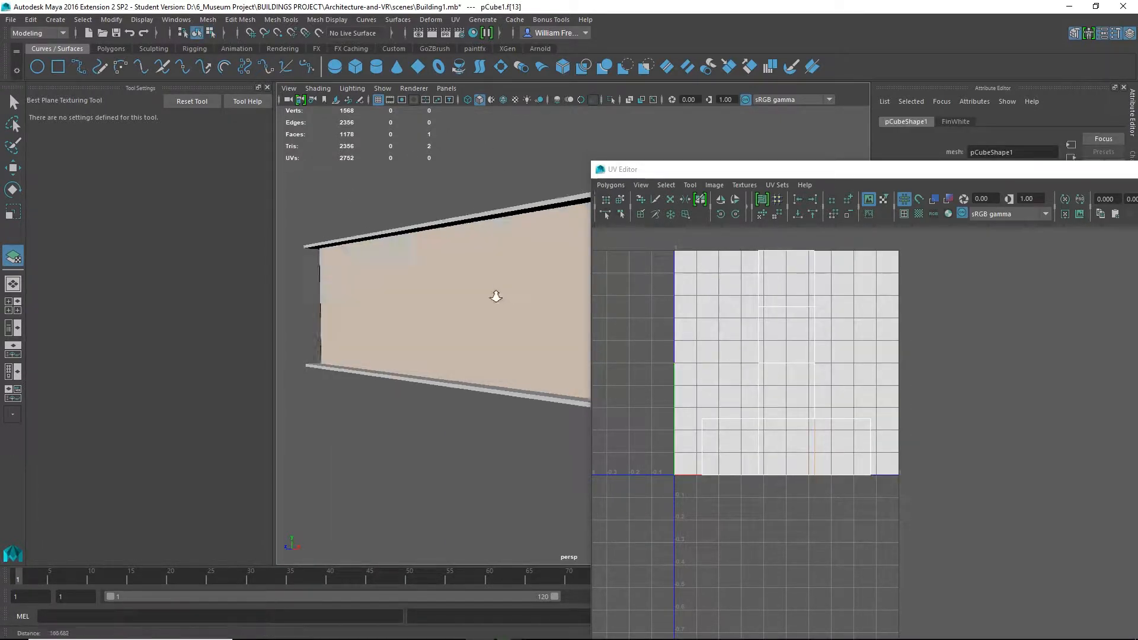
# Select the faces of the whole building and try to apply Automatic UV mapping to them together.
pyautogui.scroll(-3, 493, 295)
pyautogui.moveTo(357, 235); pyautogui.dragTo(649, 490)
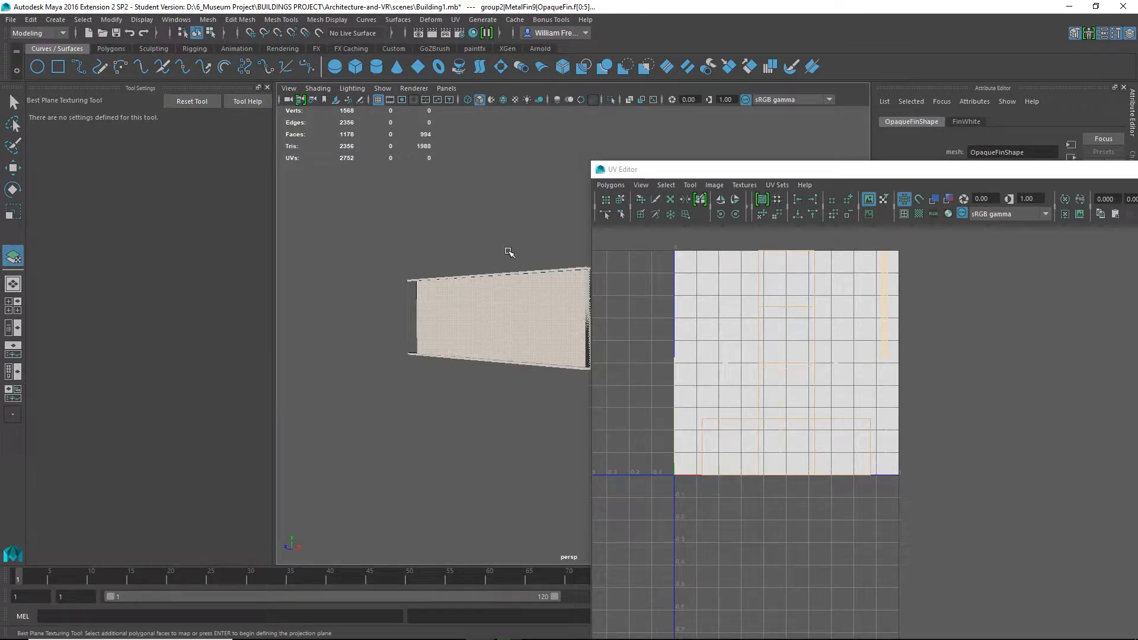
pyautogui.click(455, 19)
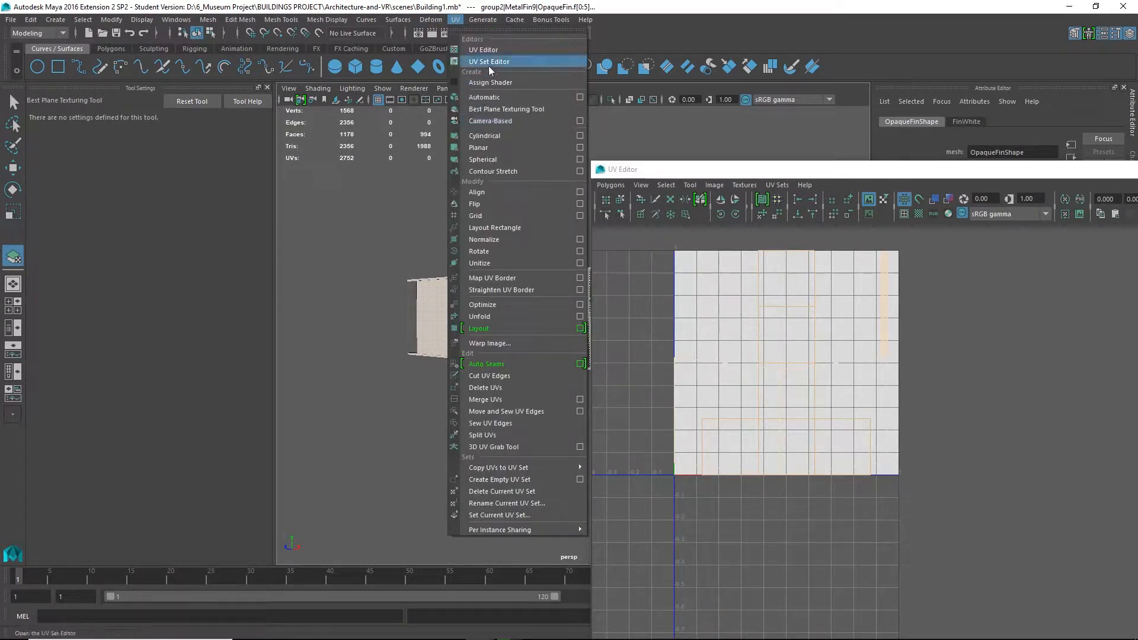
pyautogui.click(491, 99)
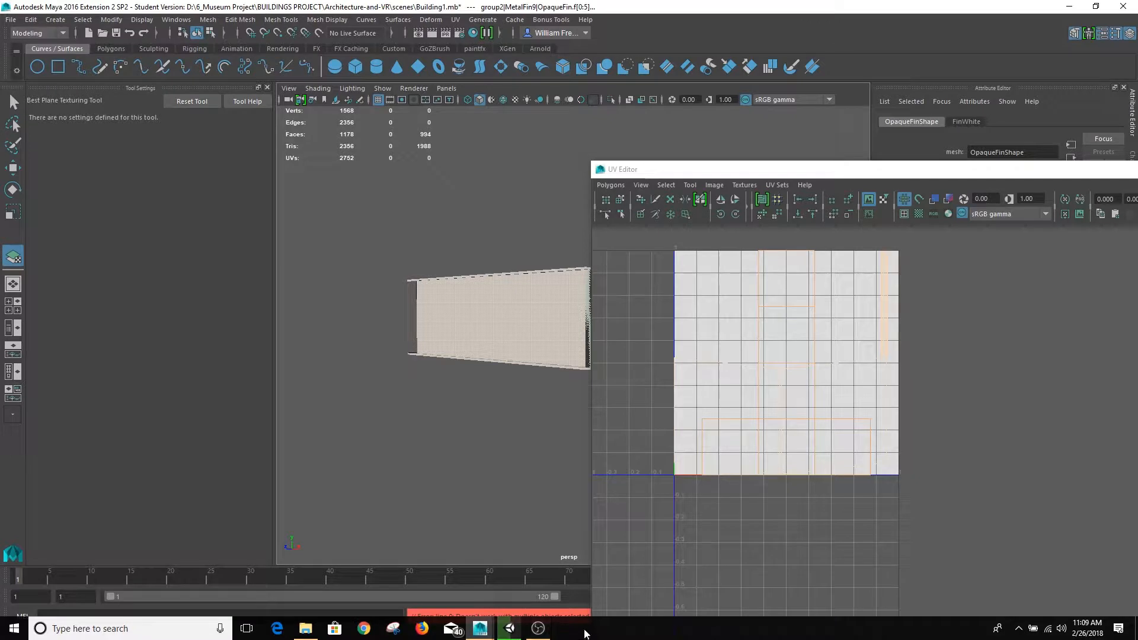
# Leave the Best Plane Texturing Tool for the Select Tool and select the wall block pCube1 as an object.
pyautogui.moveTo(459, 287); pyautogui.dragTo(500, 268, button='right')
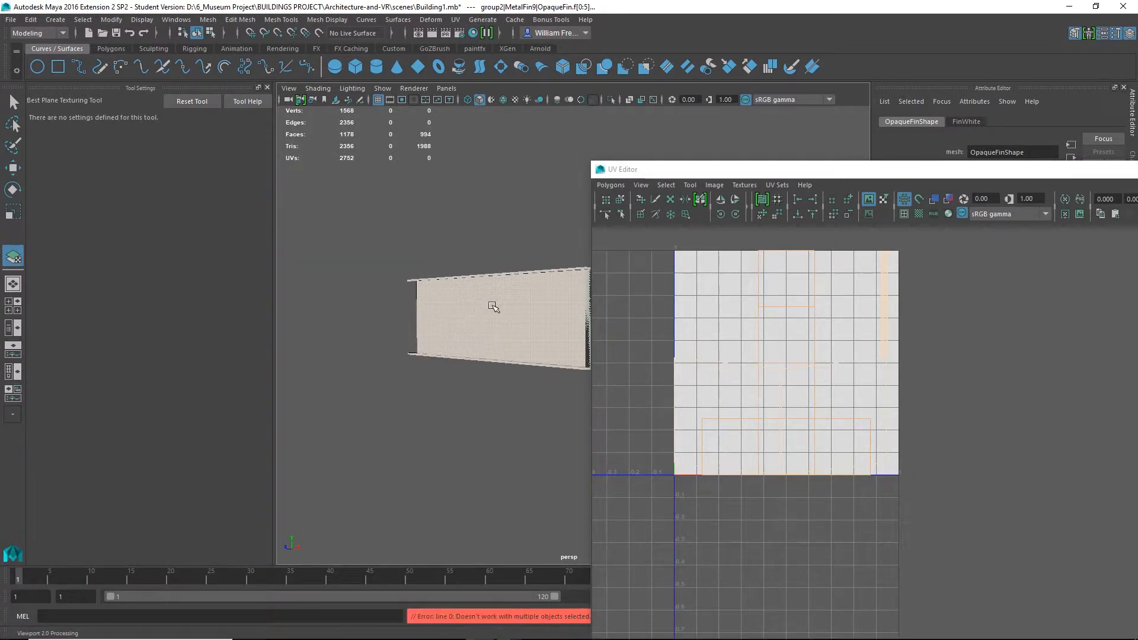
pyautogui.click(492, 304)
pyautogui.moveTo(722, 162); pyautogui.dragTo(899, 170)
pyautogui.click(203, 101)
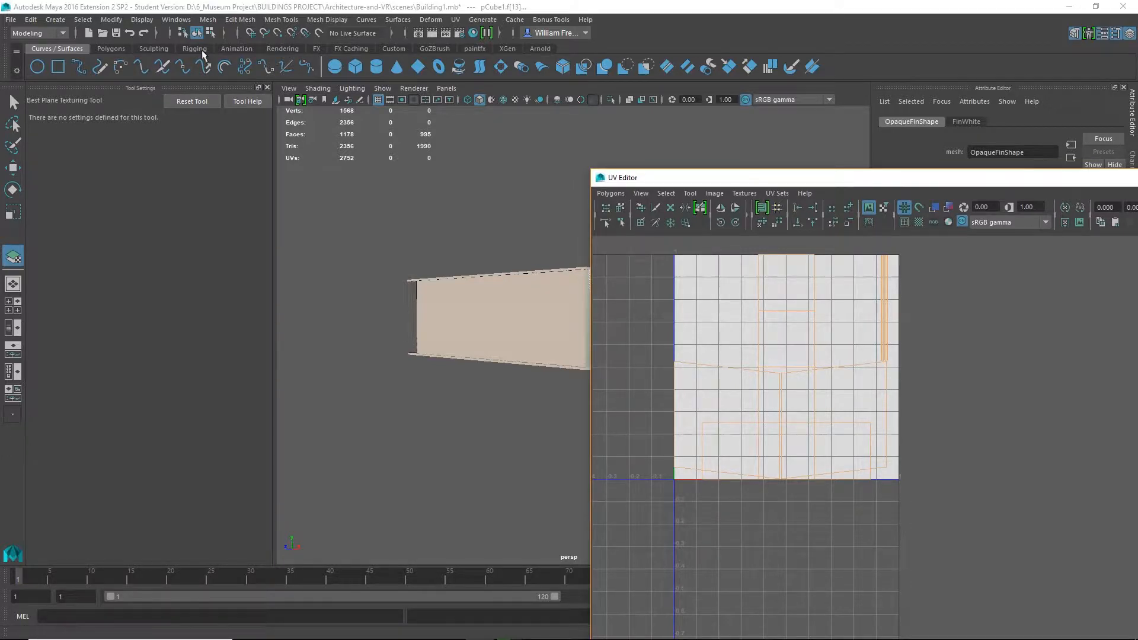
pyautogui.click(453, 301)
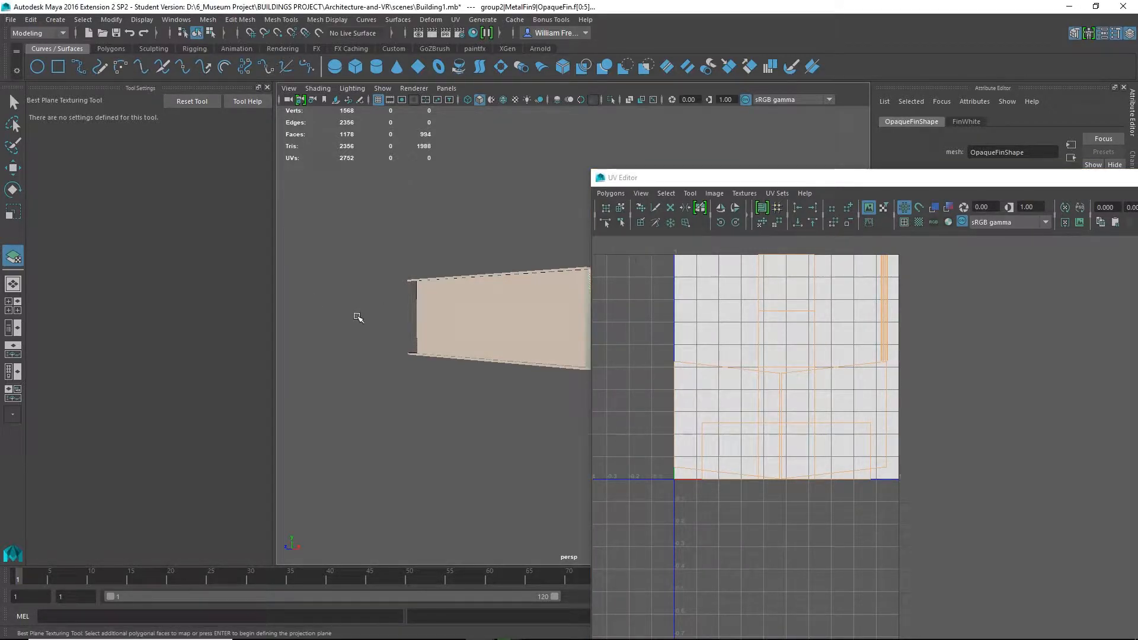
pyautogui.click(12, 104)
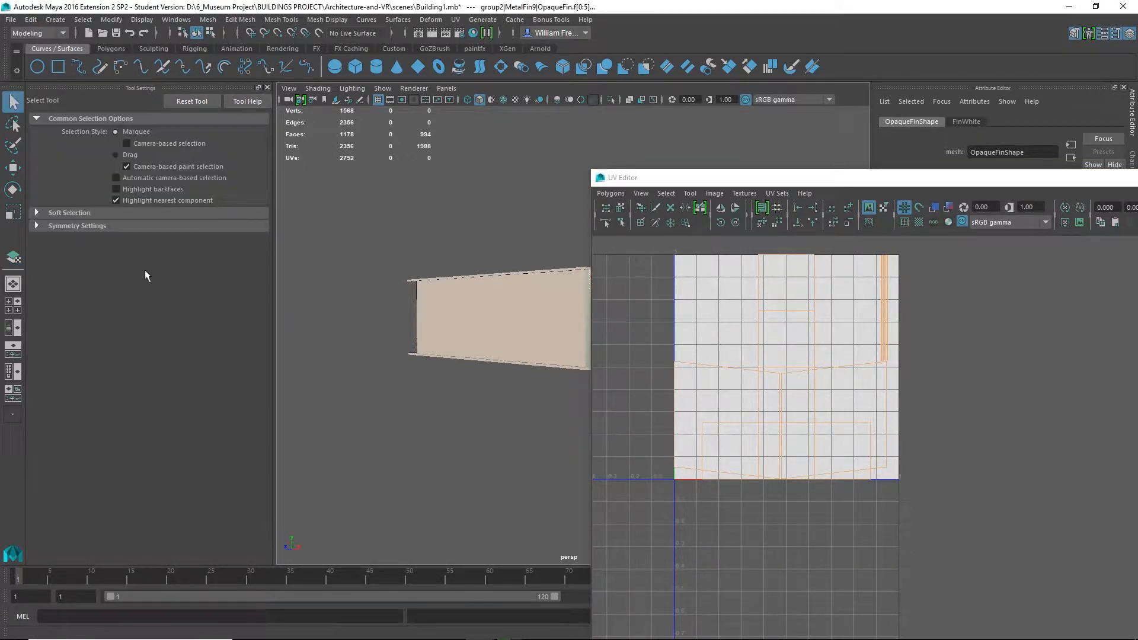
pyautogui.click(465, 305)
pyautogui.moveTo(447, 286)
pyautogui.mouseDown(button='right')
pyautogui.moveTo(448, 322)
pyautogui.moveTo(468, 277)
pyautogui.moveTo(447, 286)
pyautogui.mouseUp(button='right')
pyautogui.keyDown('alt'); pyautogui.moveTo(535, 325); pyautogui.dragTo(594, 280); pyautogui.keyUp('alt')
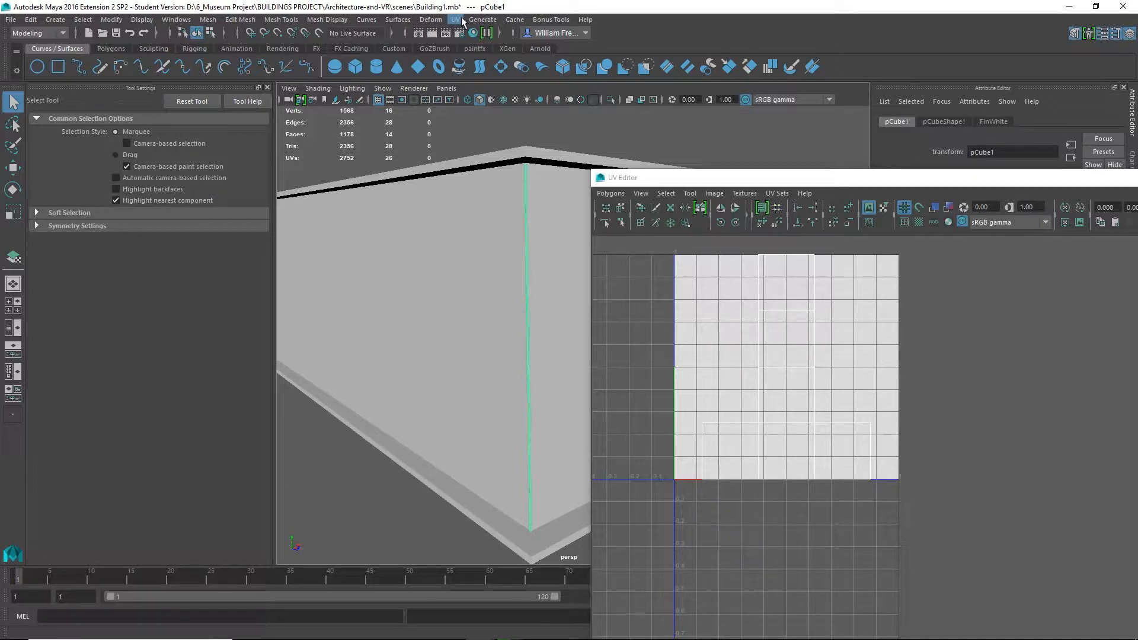
# Select all faces of the wall block pCube1 and apply Automatic UV mapping to them.
pyautogui.moveTo(790, 307); pyautogui.dragTo(794, 345, button='right')
pyautogui.moveTo(644, 242); pyautogui.dragTo(975, 539)
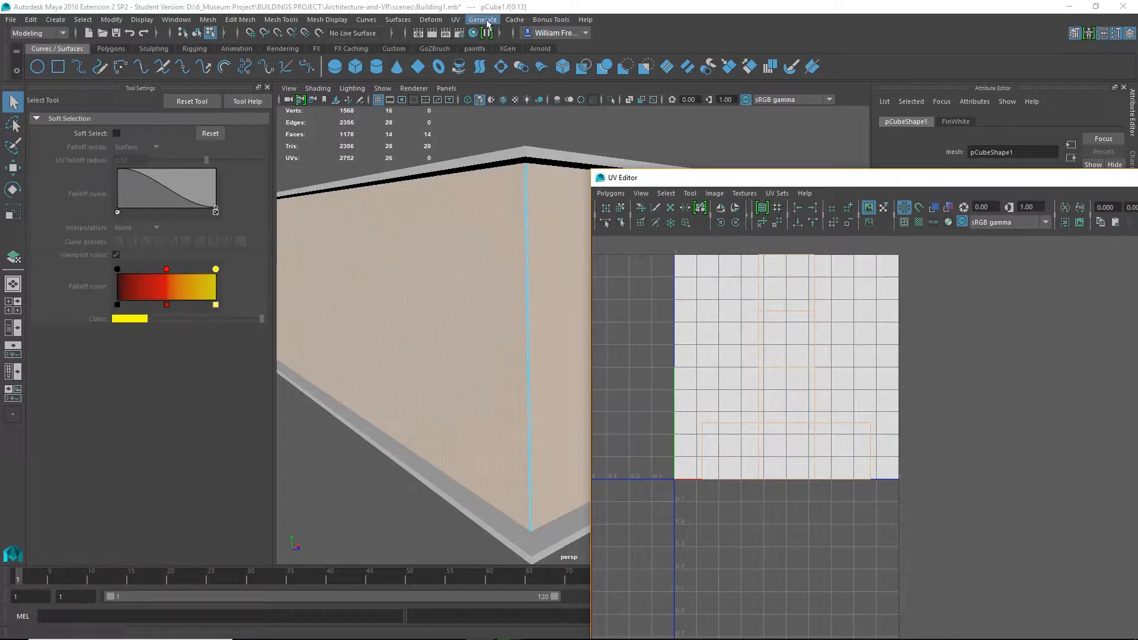
pyautogui.click(456, 20)
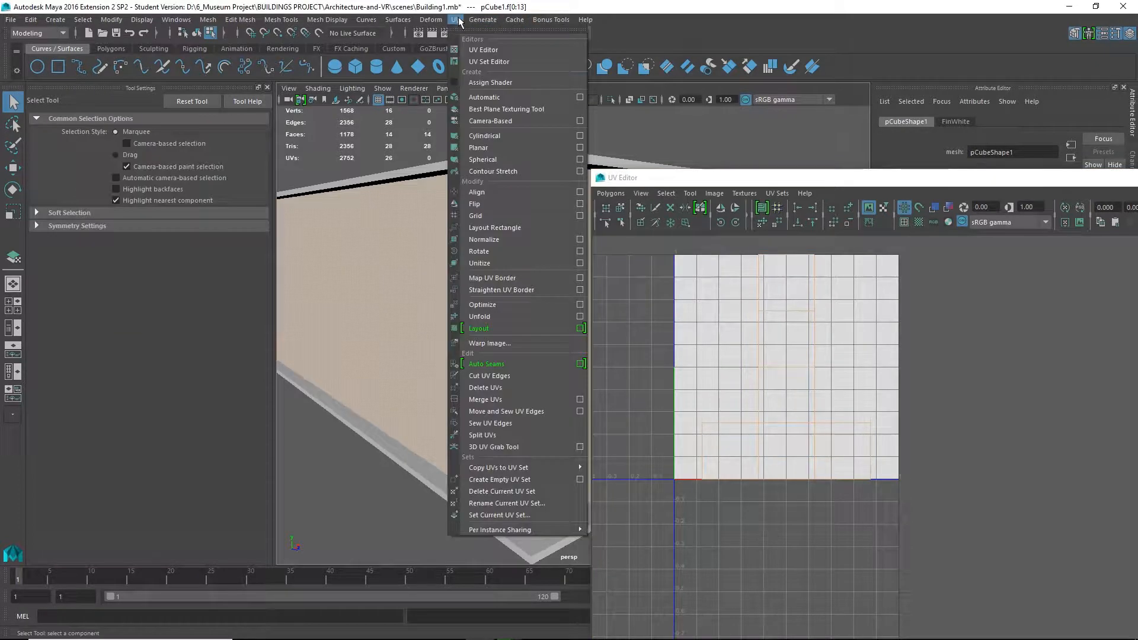
pyautogui.click(502, 109)
pyautogui.click(507, 164)
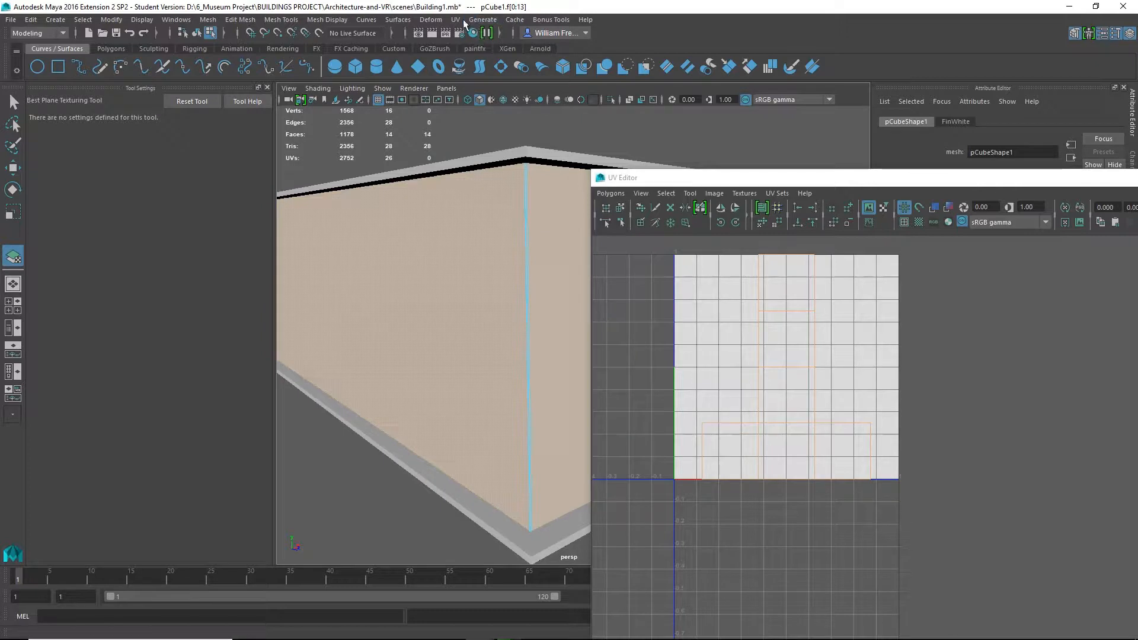
pyautogui.click(455, 20)
pyautogui.click(484, 97)
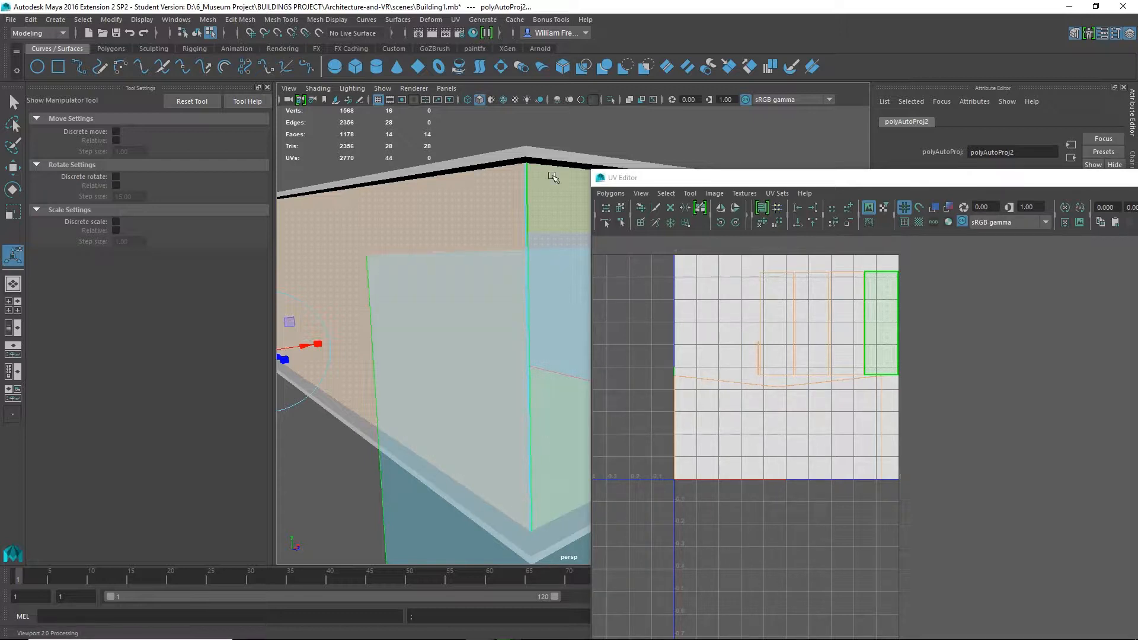
# Return to the Select Tool in object mode and select the roof slab pCube2 to check its UVs.
pyautogui.click(13, 102)
pyautogui.moveTo(489, 142)
pyautogui.keyDown('alt'); pyautogui.mouseDown()
pyautogui.moveTo(451, 161)
pyautogui.moveTo(482, 147)
pyautogui.mouseUp(); pyautogui.keyUp('alt')
pyautogui.moveTo(483, 151); pyautogui.dragTo(542, 134, button='right')
pyautogui.click(477, 219)
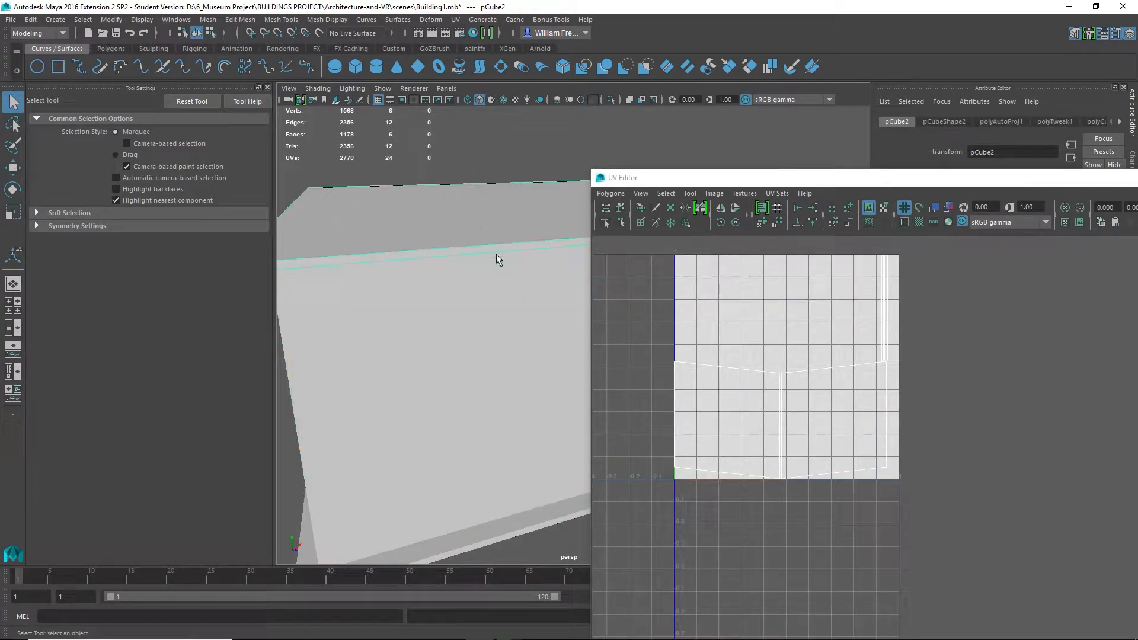
# Select the base slab pCube3, pick all its faces, and apply Automatic UV mapping.
pyautogui.keyDown('alt'); pyautogui.moveTo(482, 320); pyautogui.dragTo(464, 297); pyautogui.keyUp('alt')
pyautogui.click(466, 296)
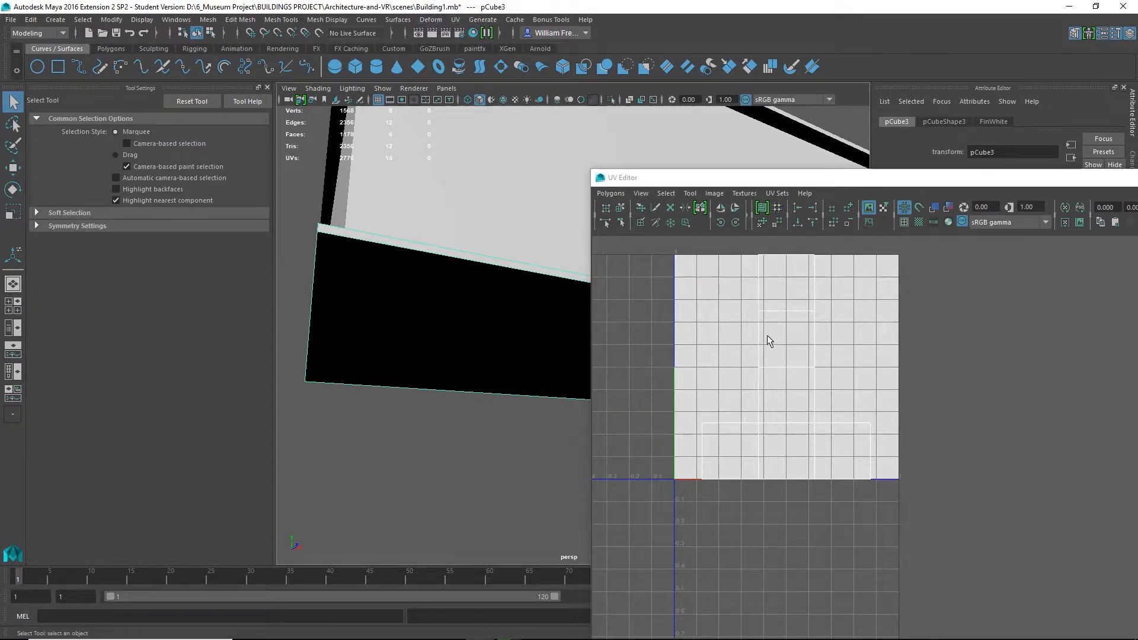
pyautogui.moveTo(767, 336); pyautogui.dragTo(775, 369, button='right')
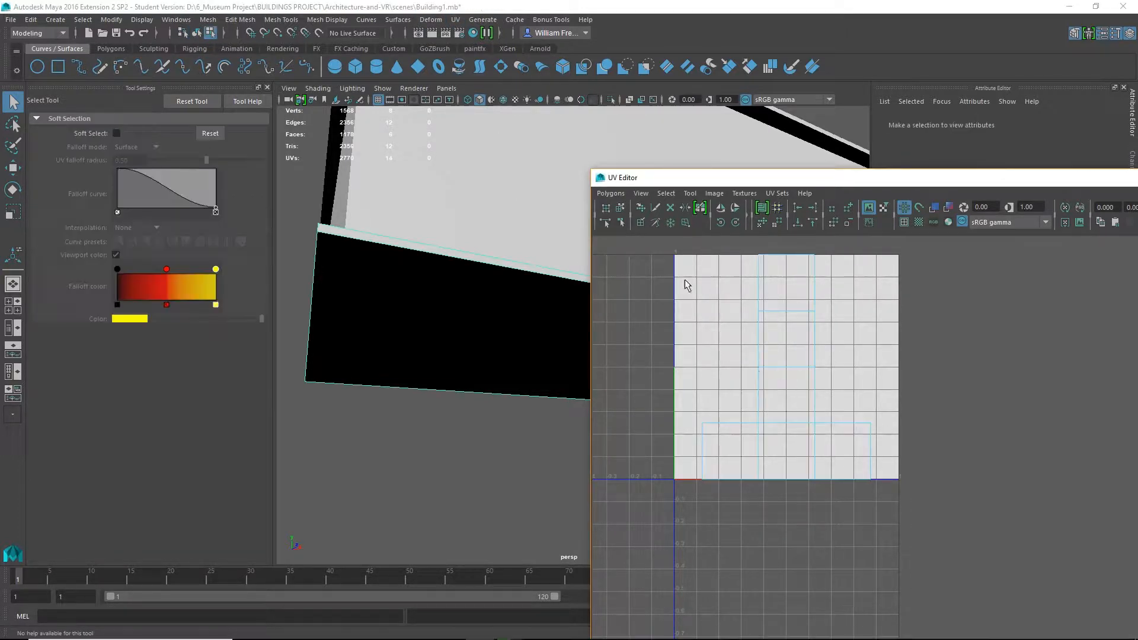
pyautogui.moveTo(644, 243); pyautogui.dragTo(975, 521)
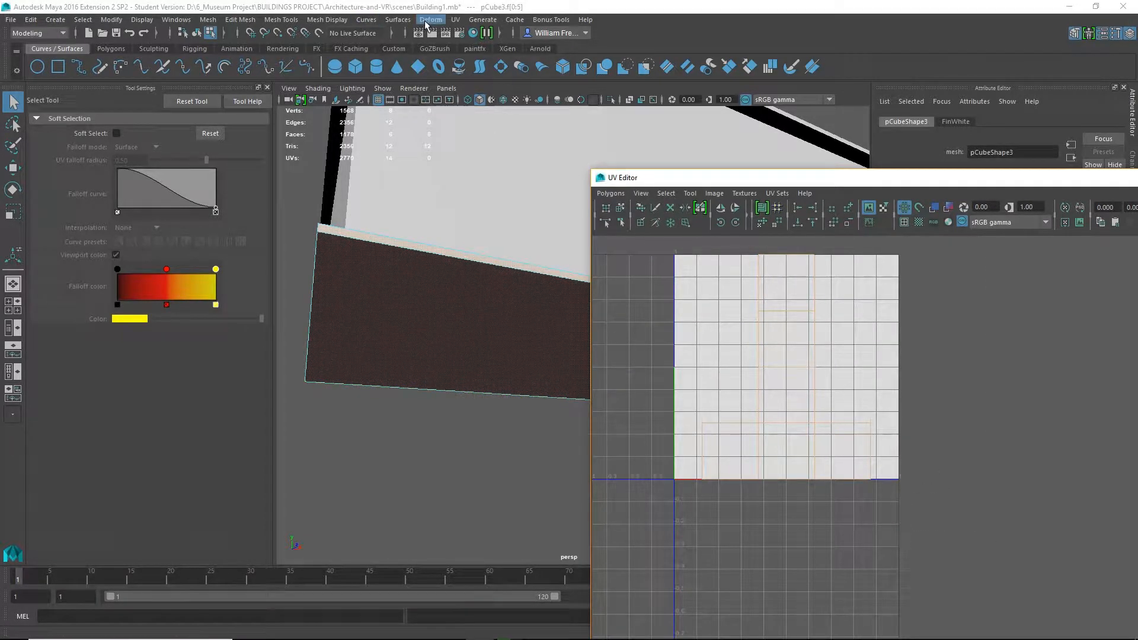
pyautogui.click(455, 20)
pyautogui.click(485, 98)
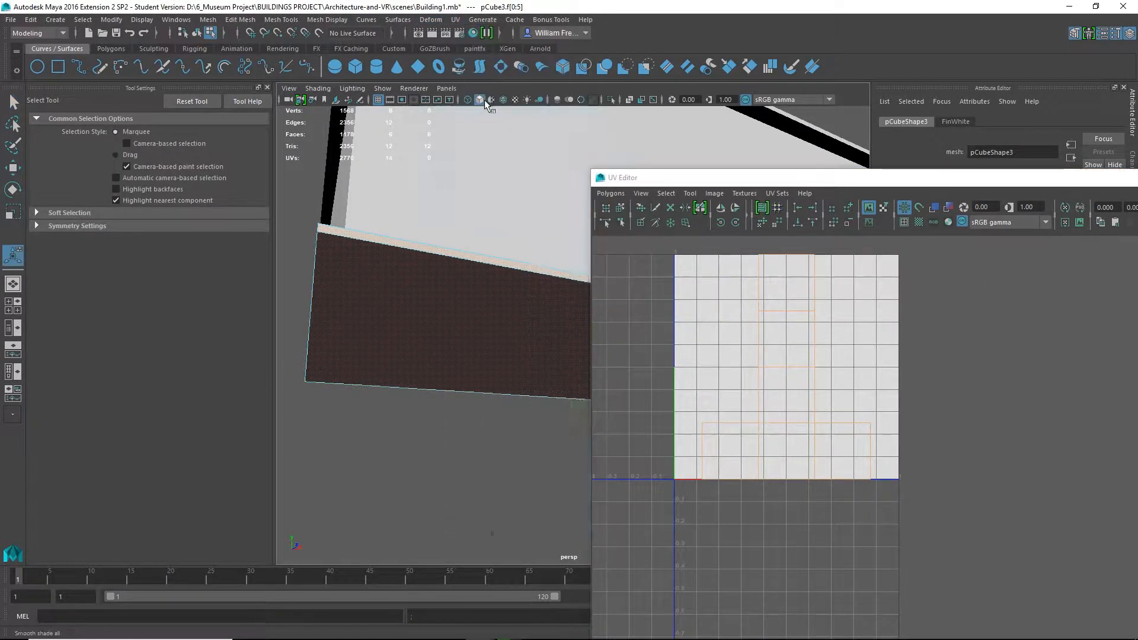
# Exit the base slab's mapping manipulator, return to object selection, and deselect everything.
pyautogui.keyDown('alt'); pyautogui.moveTo(499, 271); pyautogui.dragTo(465, 302); pyautogui.keyUp('alt')
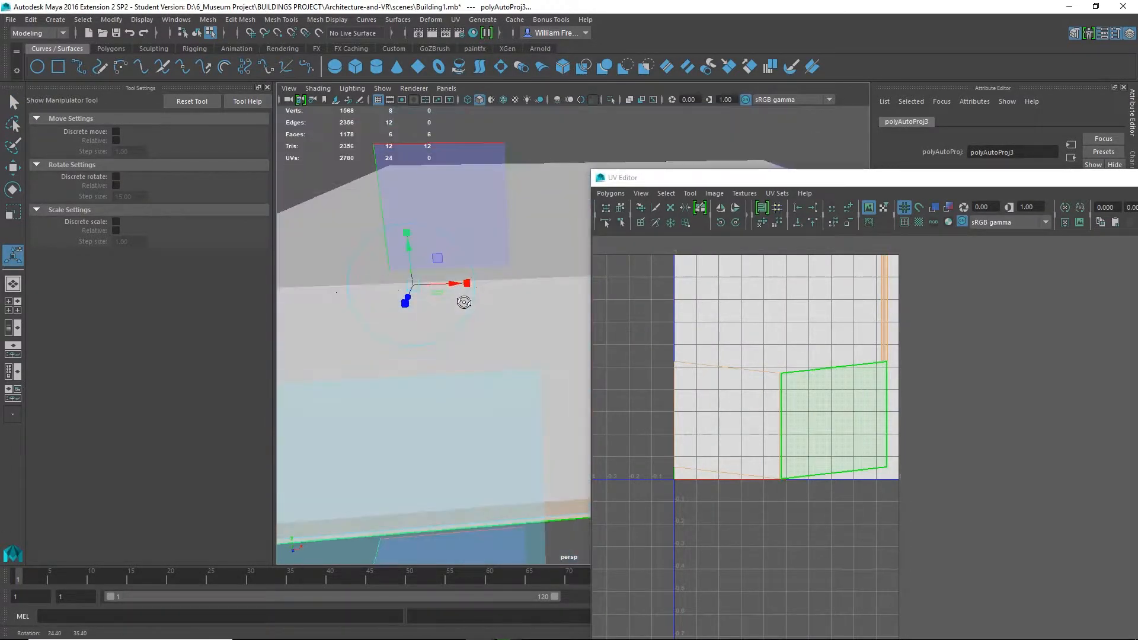
pyautogui.moveTo(557, 142); pyautogui.dragTo(595, 124, button='right')
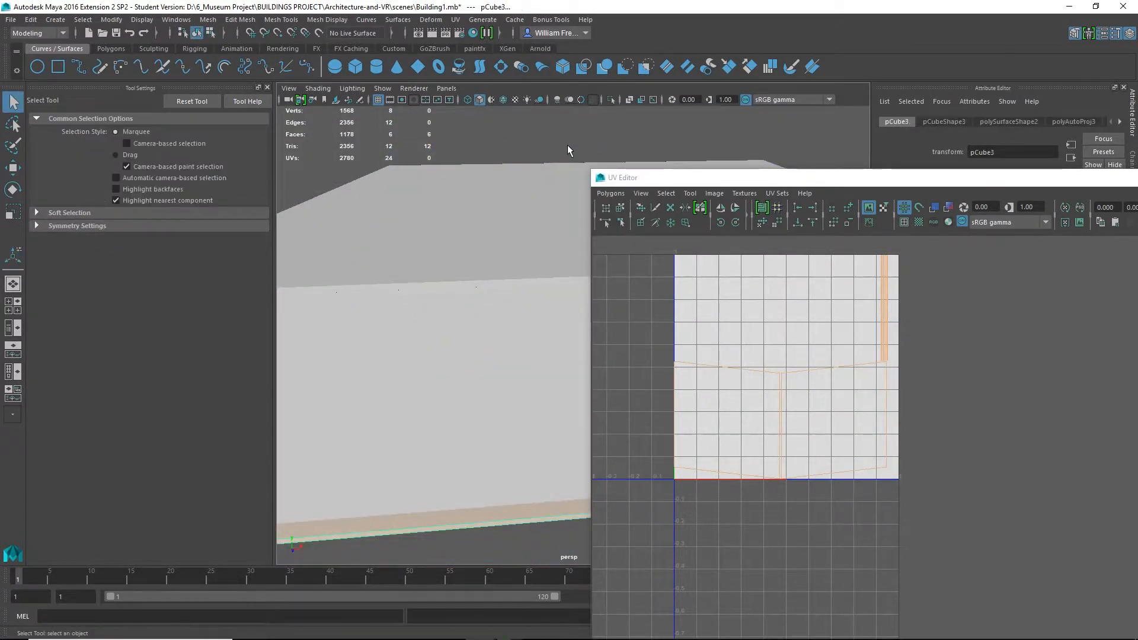
pyautogui.click(567, 146)
pyautogui.keyDown('alt'); pyautogui.moveTo(497, 328); pyautogui.dragTo(457, 328); pyautogui.keyUp('alt')
pyautogui.keyDown('alt'); pyautogui.moveTo(455, 327); pyautogui.dragTo(377, 249, button='right'); pyautogui.keyUp('alt')
pyautogui.keyDown('alt'); pyautogui.moveTo(377, 250); pyautogui.dragTo(475, 287); pyautogui.keyUp('alt')
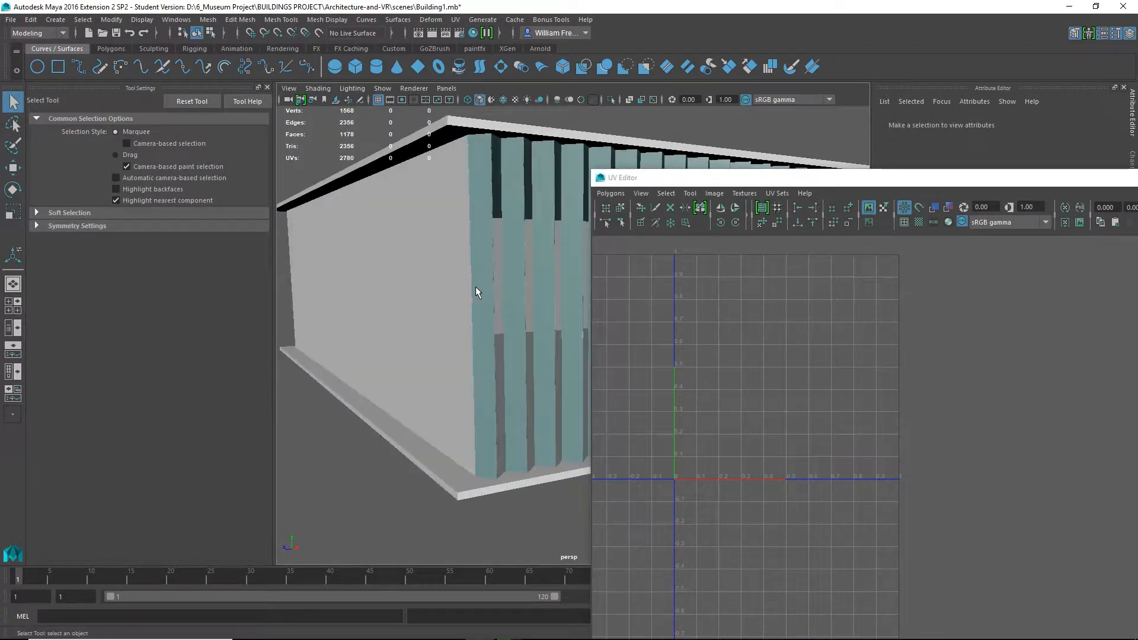
# Select the corner fin MetalFin31 with its glass part, pick all its faces, and apply Automatic UV mapping.
pyautogui.click(481, 290)
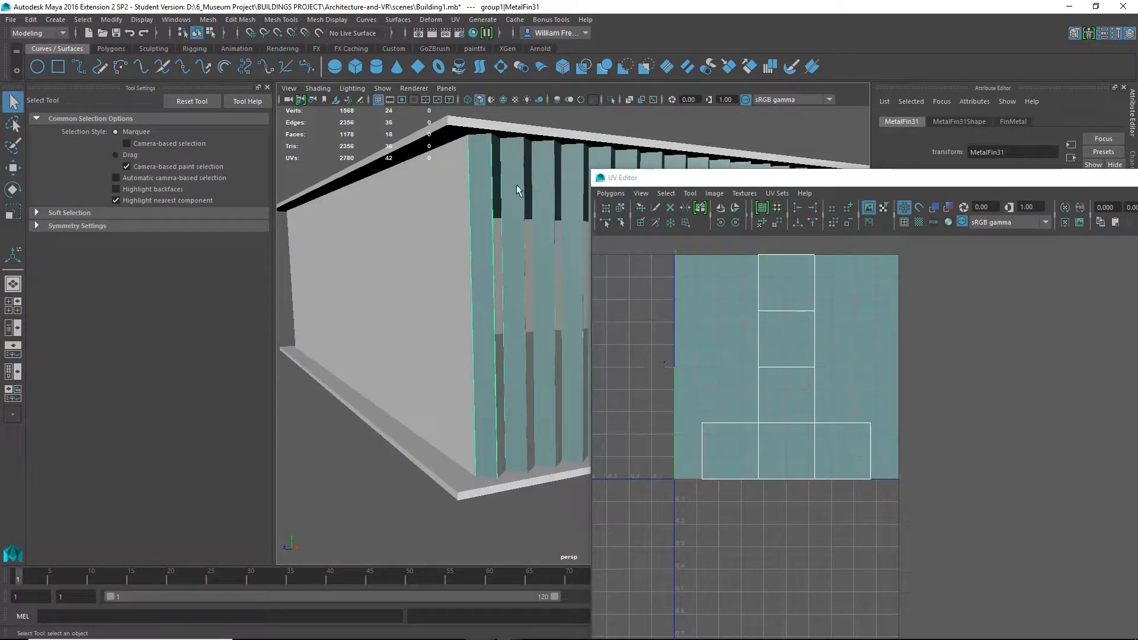
pyautogui.moveTo(790, 361); pyautogui.dragTo(805, 393, button='right')
pyautogui.moveTo(946, 247); pyautogui.dragTo(669, 484)
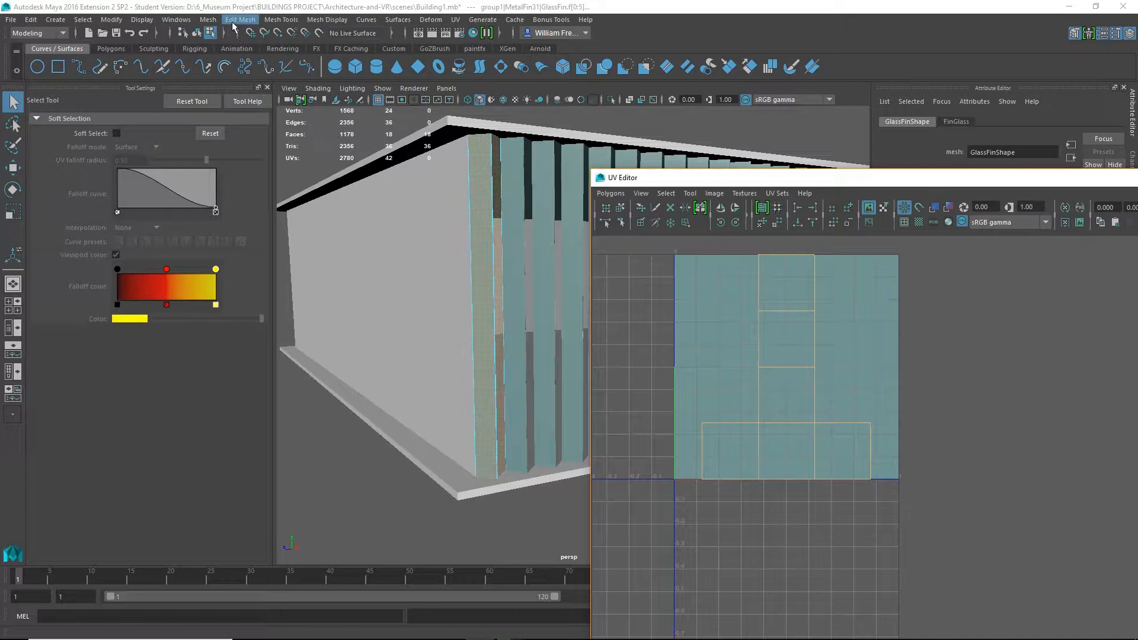
pyautogui.click(455, 20)
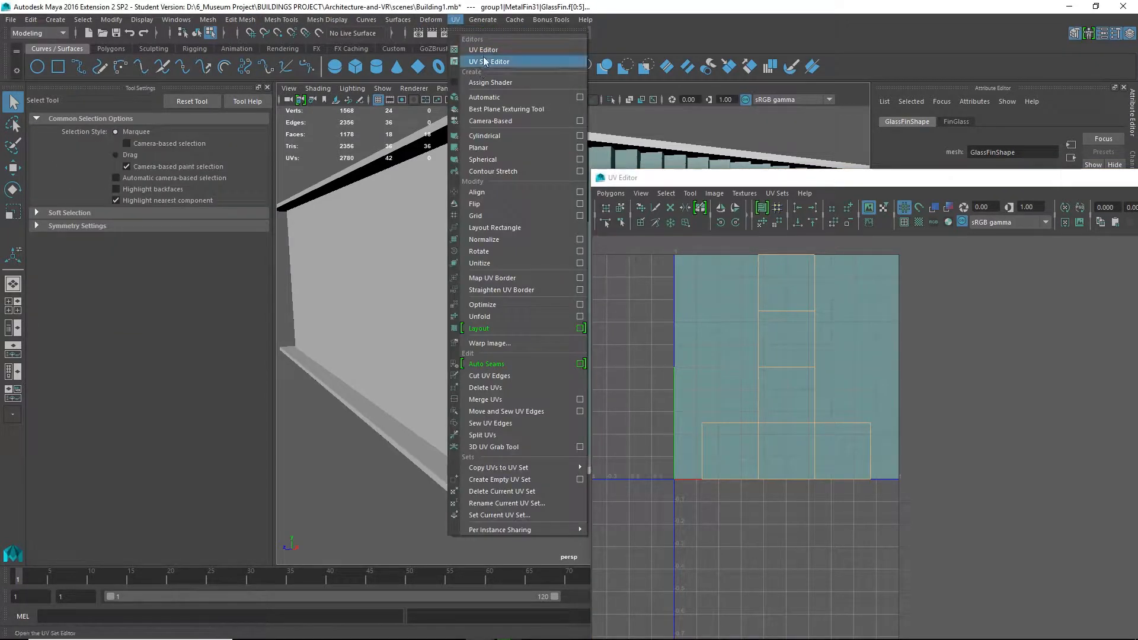
pyautogui.click(484, 97)
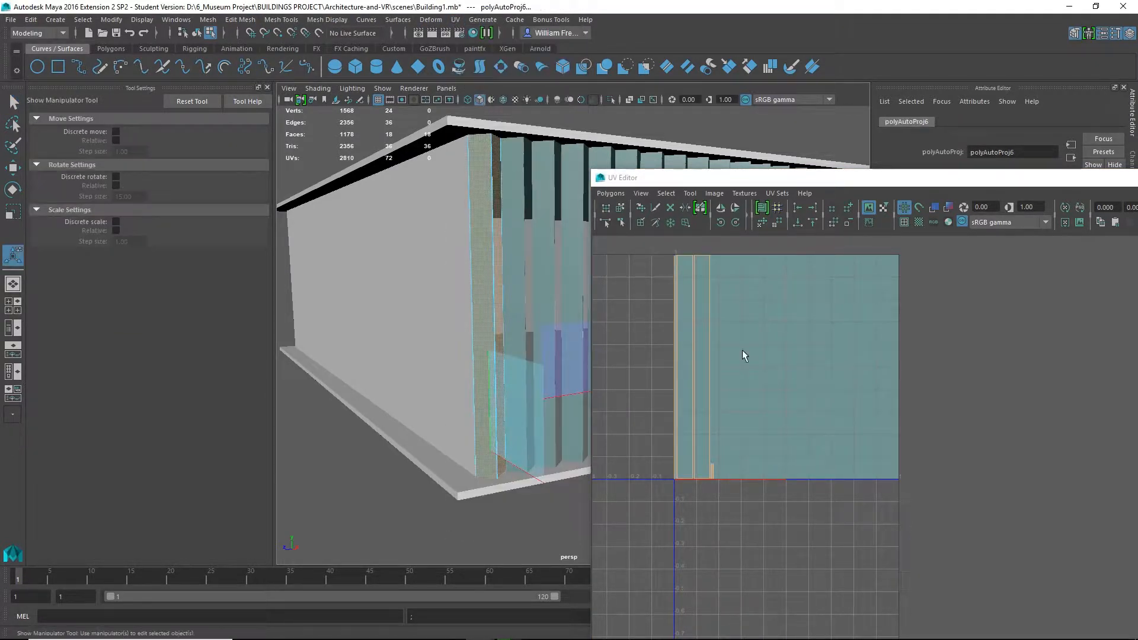
# Close the UV Editor, return the fin to object selection, and deselect everything.
pyautogui.moveTo(933, 177); pyautogui.dragTo(604, 194)
pyautogui.click(913, 193)
pyautogui.moveTo(408, 263); pyautogui.dragTo(466, 255, button='right')
pyautogui.click(619, 123)
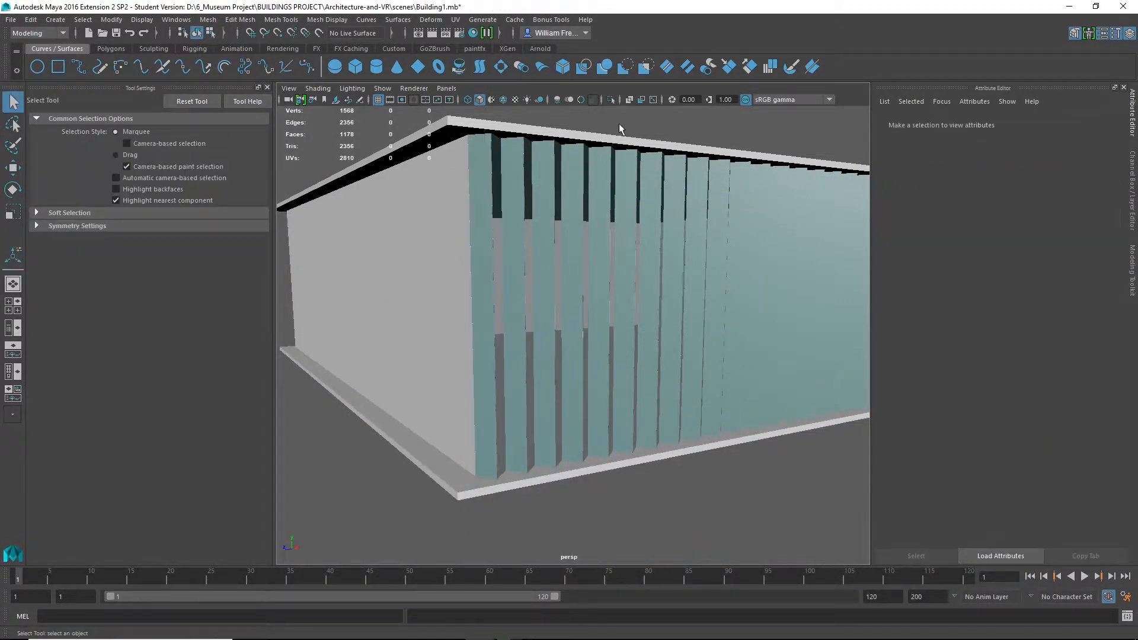
# Save the scene Building1.mb, continuing past the student version notice.
pyautogui.click(11, 21)
pyautogui.click(40, 67)
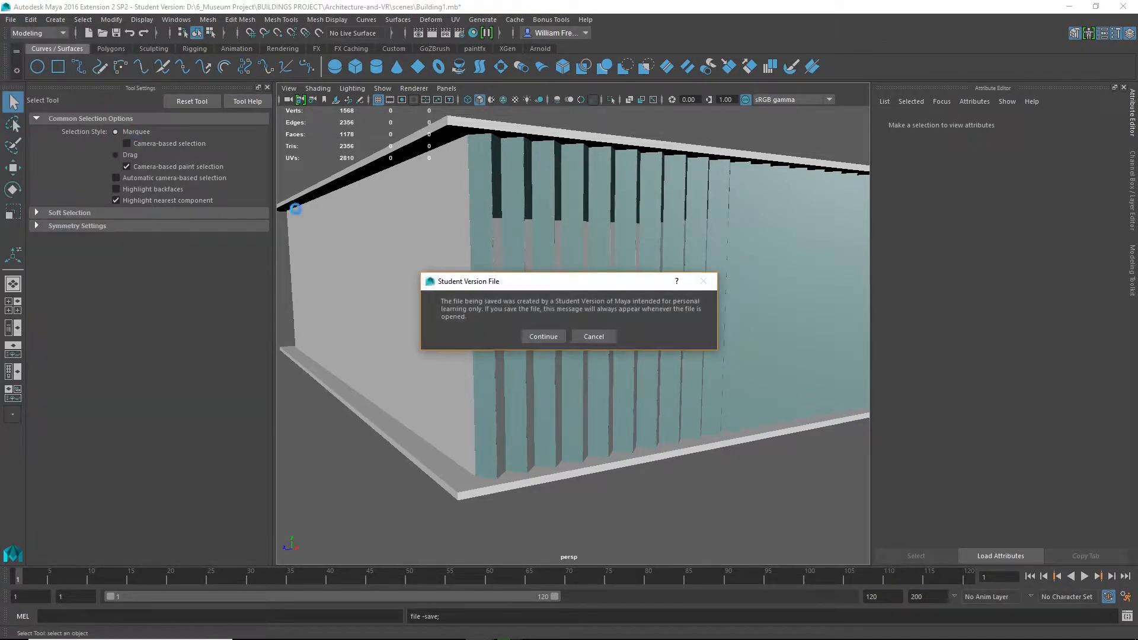
pyautogui.click(555, 337)
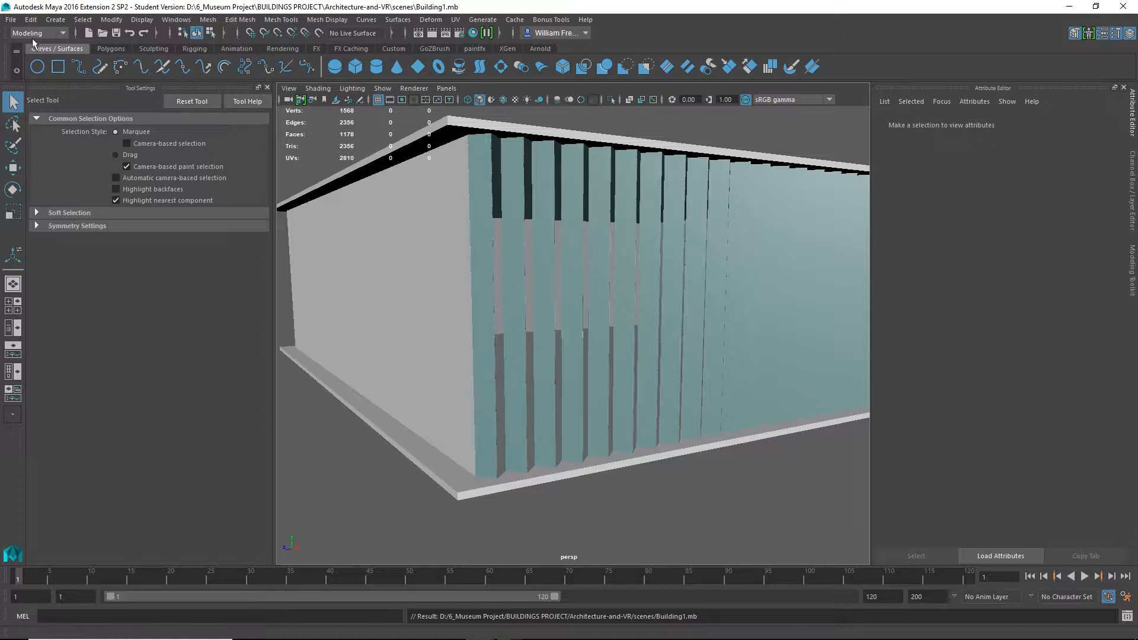
pyautogui.click(11, 20)
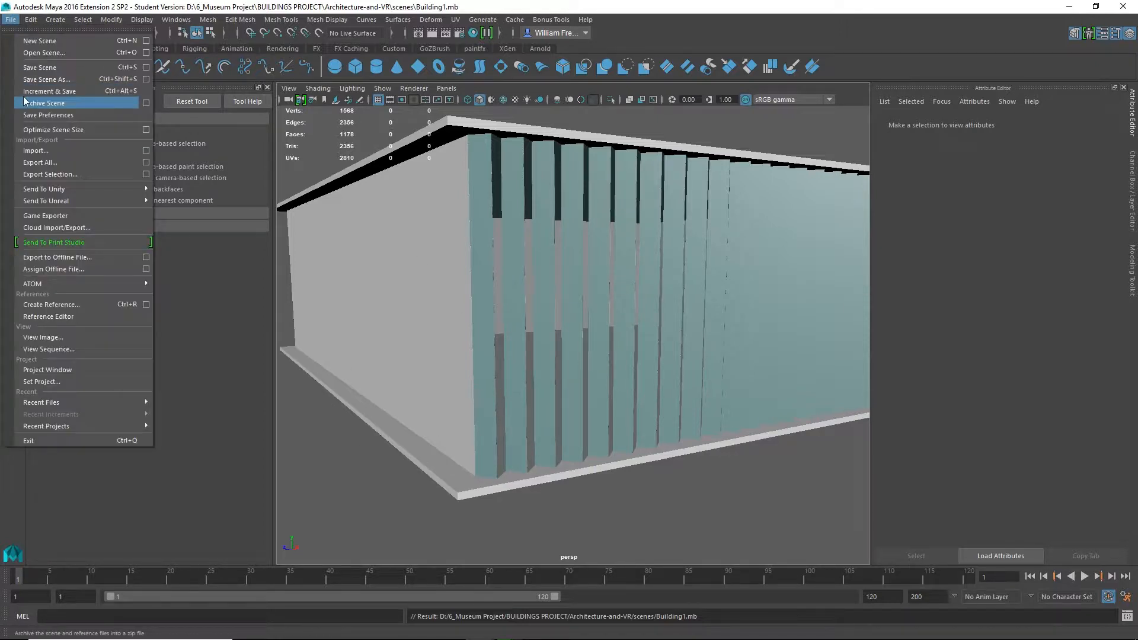
pyautogui.click(27, 67)
# Select the whole building and send the selection to Unity, replacing Building.fbx in the project's Assets/Museum folder.
pyautogui.click(10, 20)
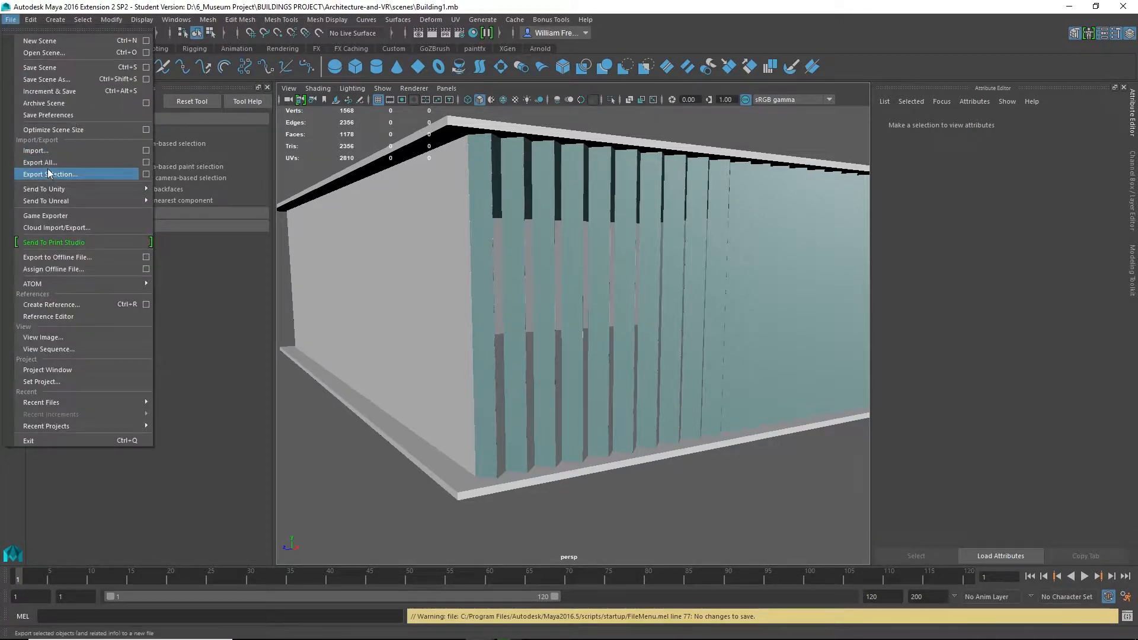
pyautogui.click(687, 459)
pyautogui.scroll(-5, 685, 454)
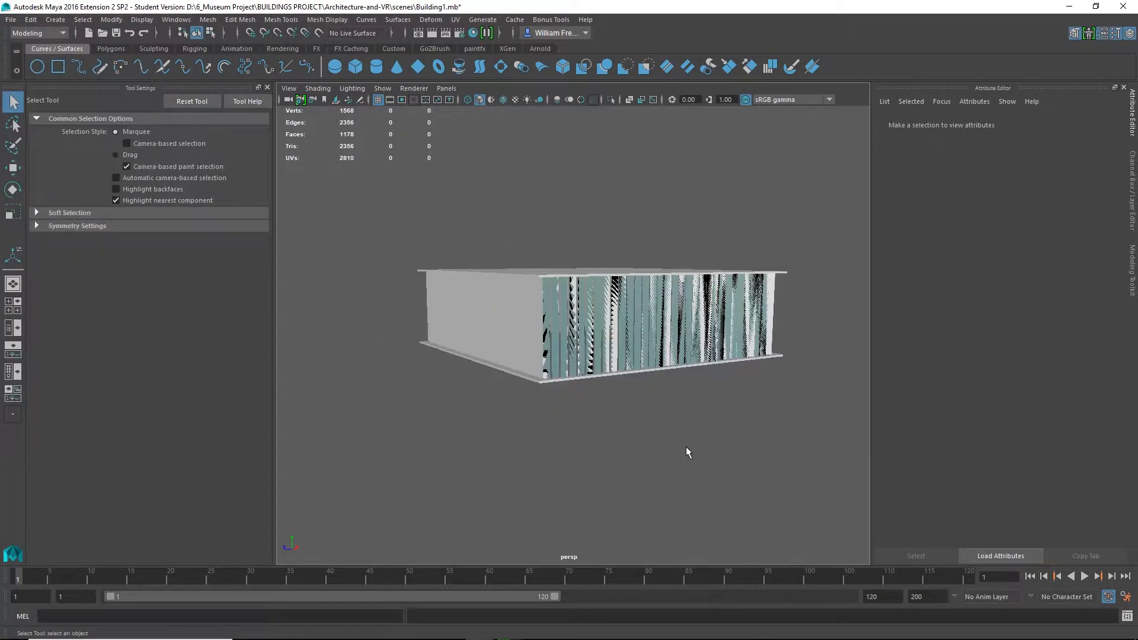
pyautogui.moveTo(795, 238); pyautogui.dragTo(410, 396)
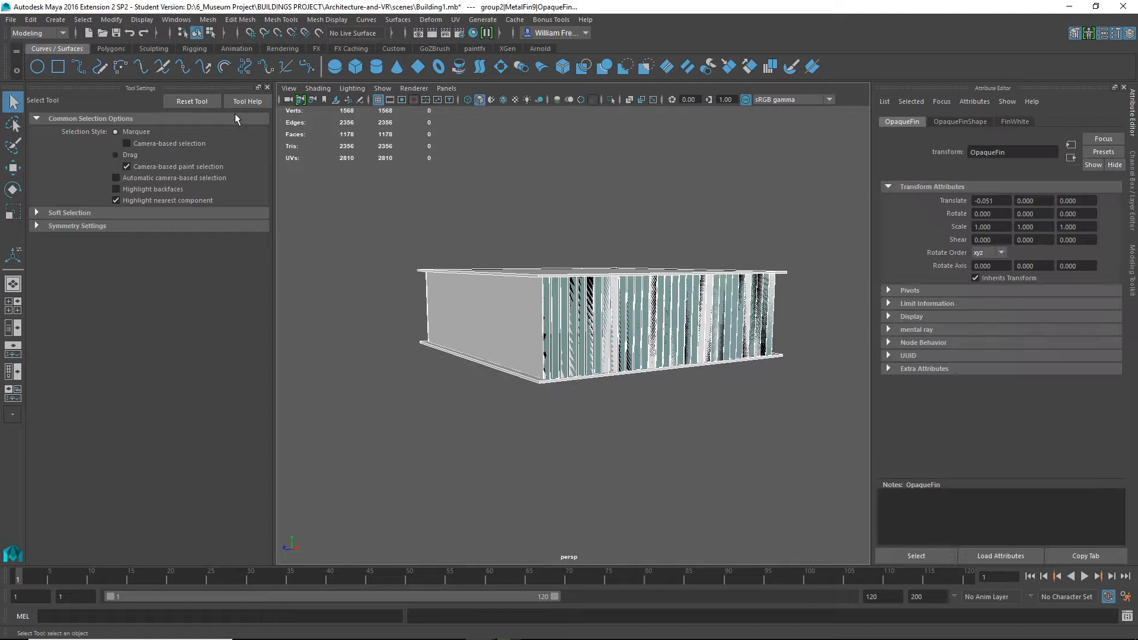
pyautogui.click(11, 19)
pyautogui.moveTo(59, 189)
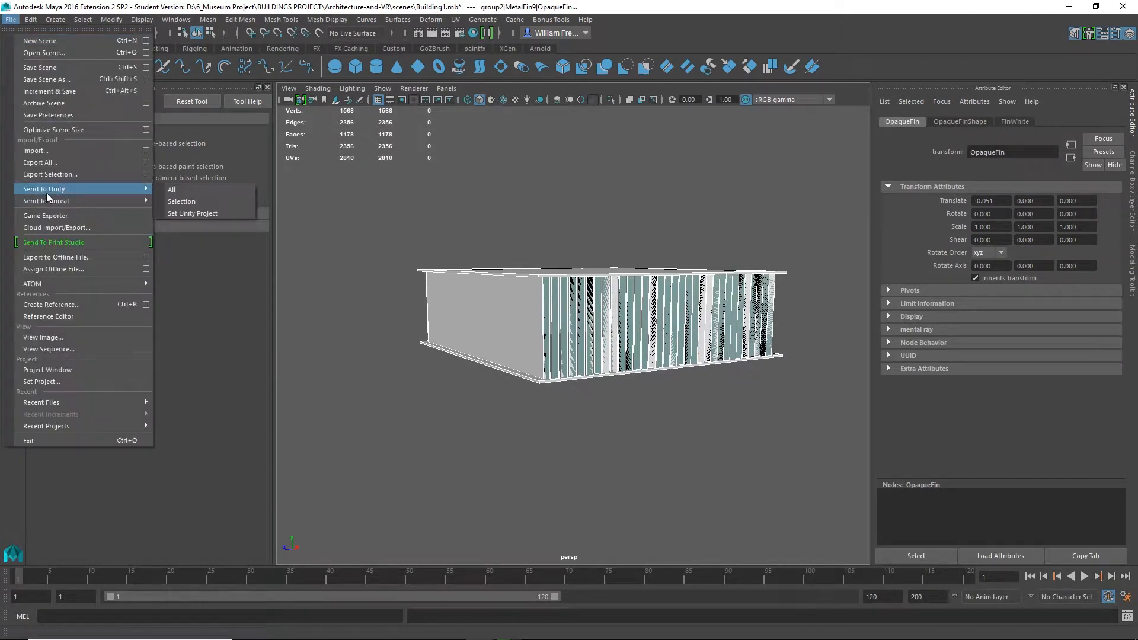
pyautogui.click(191, 204)
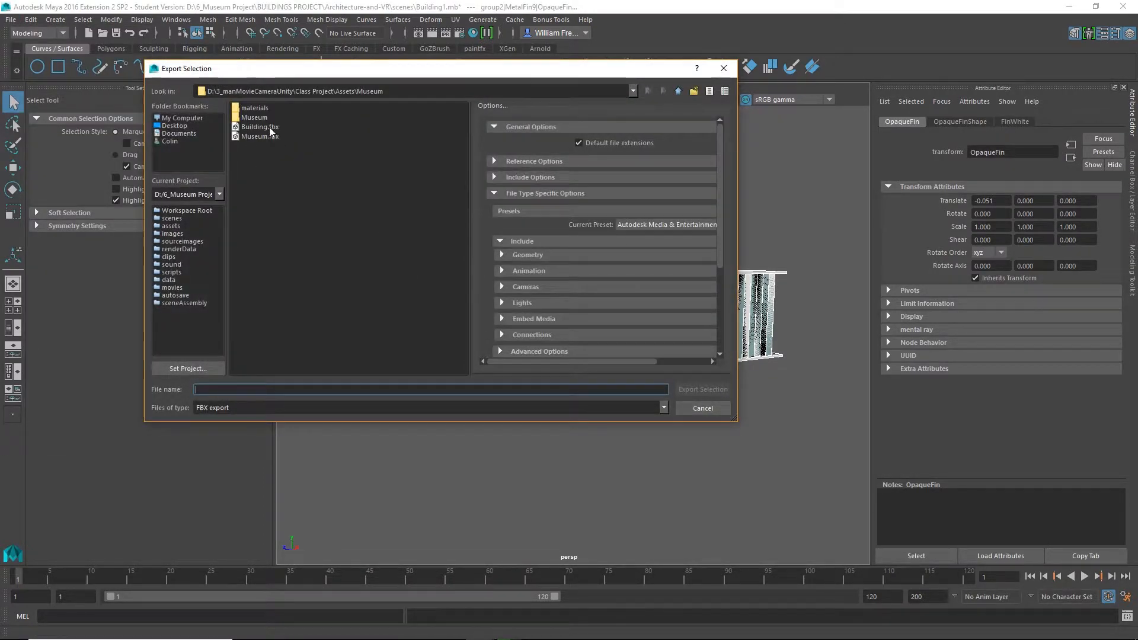
pyautogui.click(268, 128)
pyautogui.click(717, 390)
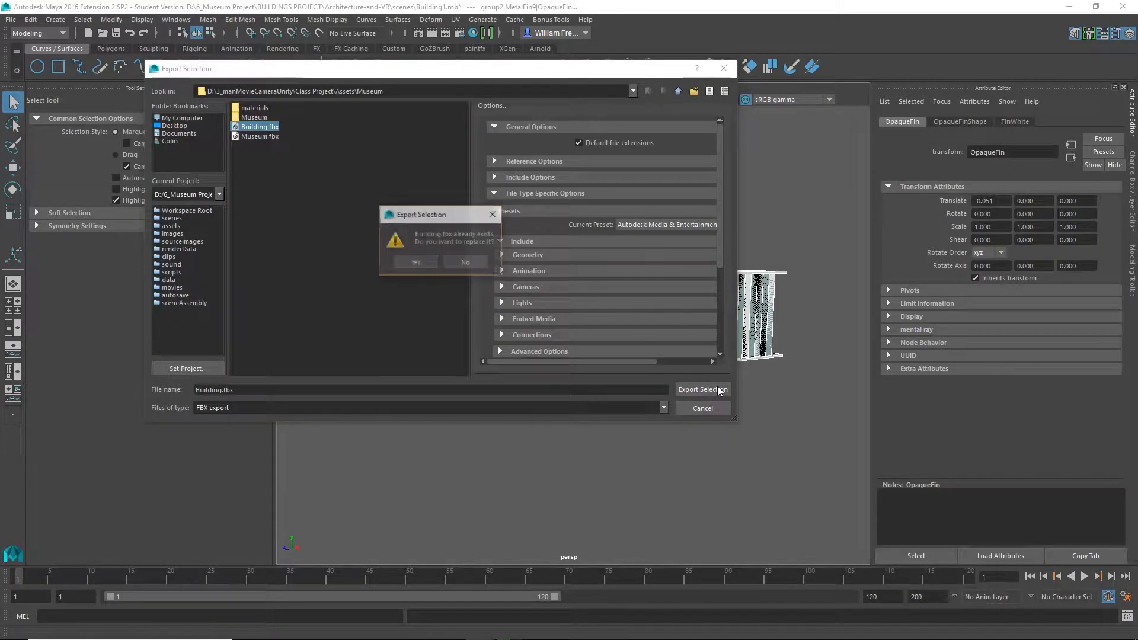
pyautogui.press('Return')
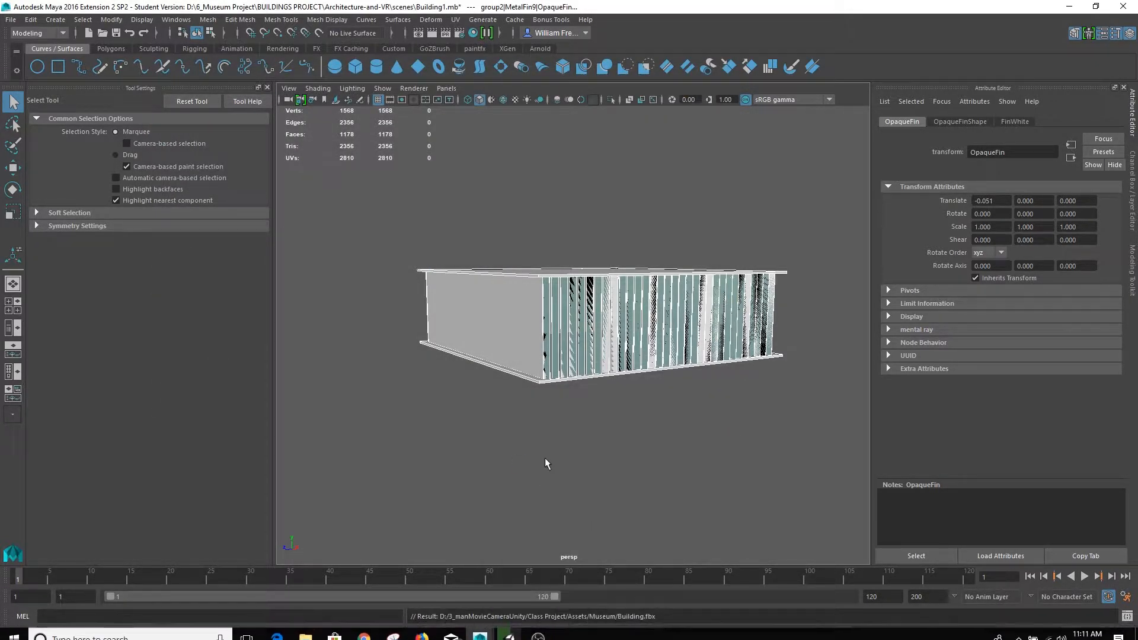
# Switch to Unity and examine the baked lightmap checker pattern on the building's corner, fins, and ground up close.
pyautogui.click(502, 633)
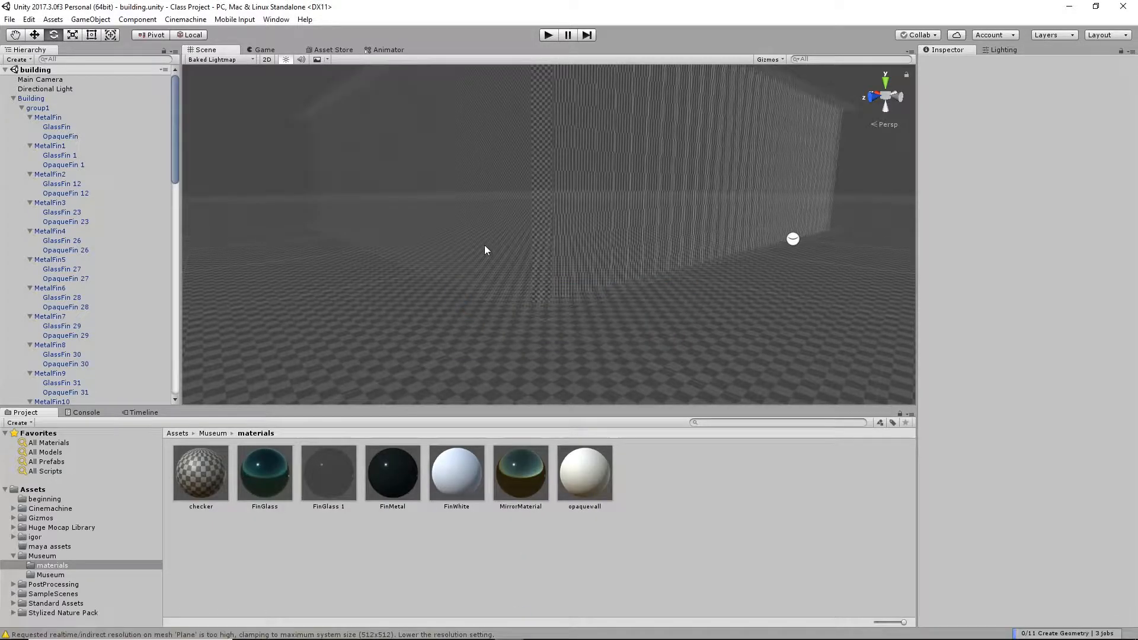
pyautogui.keyDown('alt'); pyautogui.moveTo(527, 204); pyautogui.dragTo(578, 313, button='right'); pyautogui.keyUp('alt')
pyautogui.moveTo(553, 279)
pyautogui.keyDown('alt'); pyautogui.mouseDown()
pyautogui.moveTo(525, 295)
pyautogui.moveTo(535, 287)
pyautogui.mouseUp(); pyautogui.keyUp('alt')
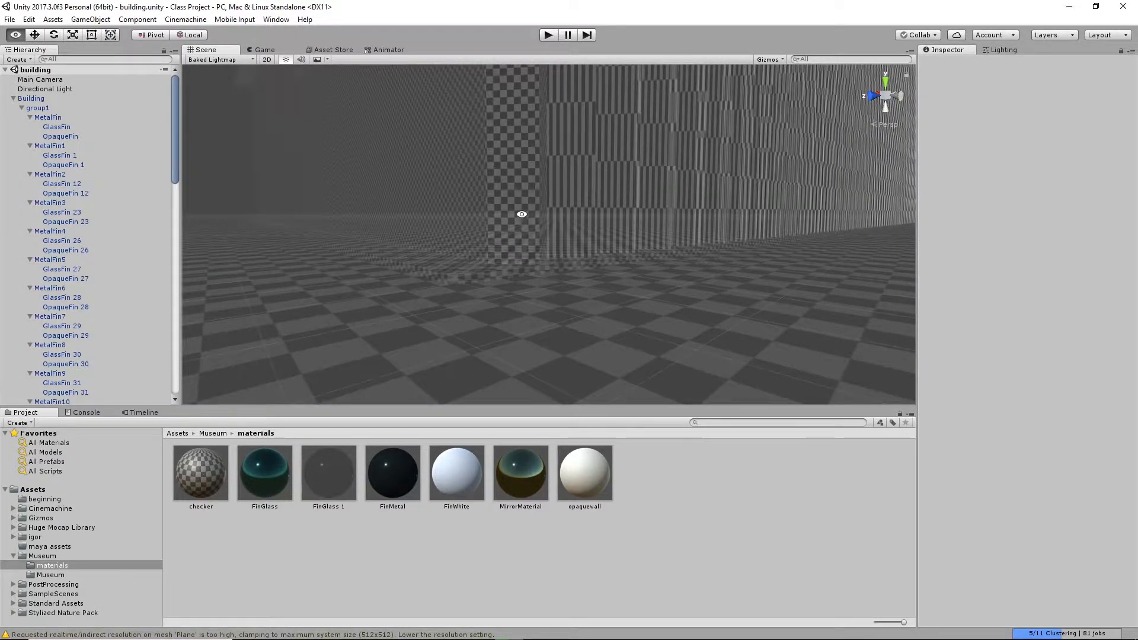
pyautogui.keyDown('alt'); pyautogui.moveTo(521, 211); pyautogui.dragTo(498, 231); pyautogui.keyUp('alt')
pyautogui.scroll(-5, 516, 223)
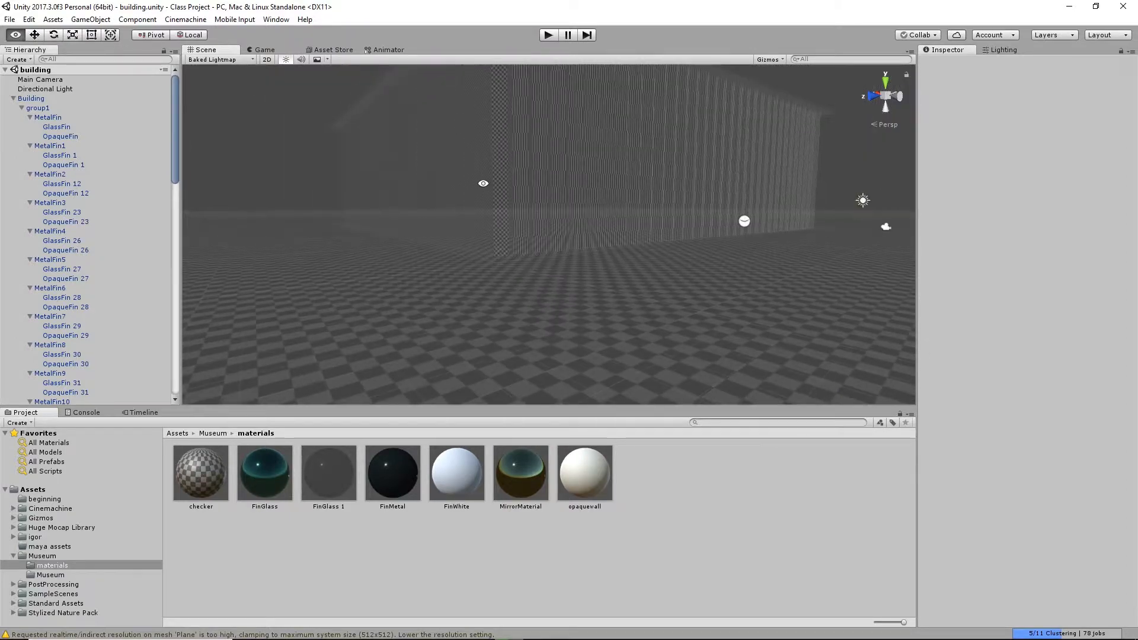
pyautogui.keyDown('alt'); pyautogui.moveTo(482, 183); pyautogui.dragTo(505, 221); pyautogui.keyUp('alt')
pyautogui.keyDown('alt'); pyautogui.moveTo(506, 221); pyautogui.dragTo(651, 343, button='right'); pyautogui.keyUp('alt')
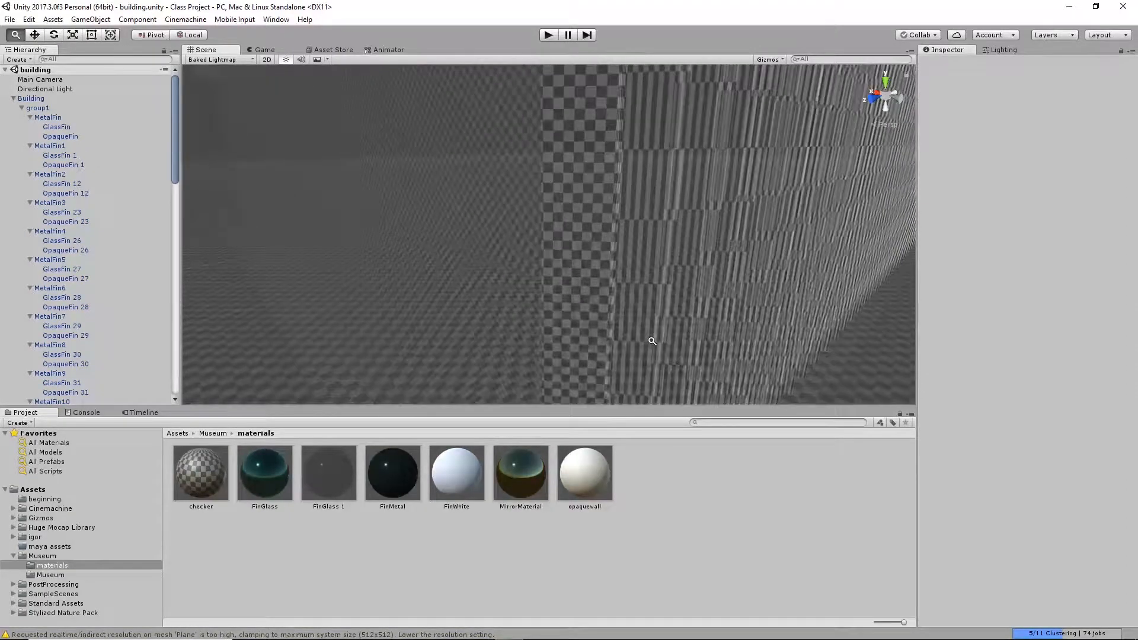
pyautogui.click(583, 311)
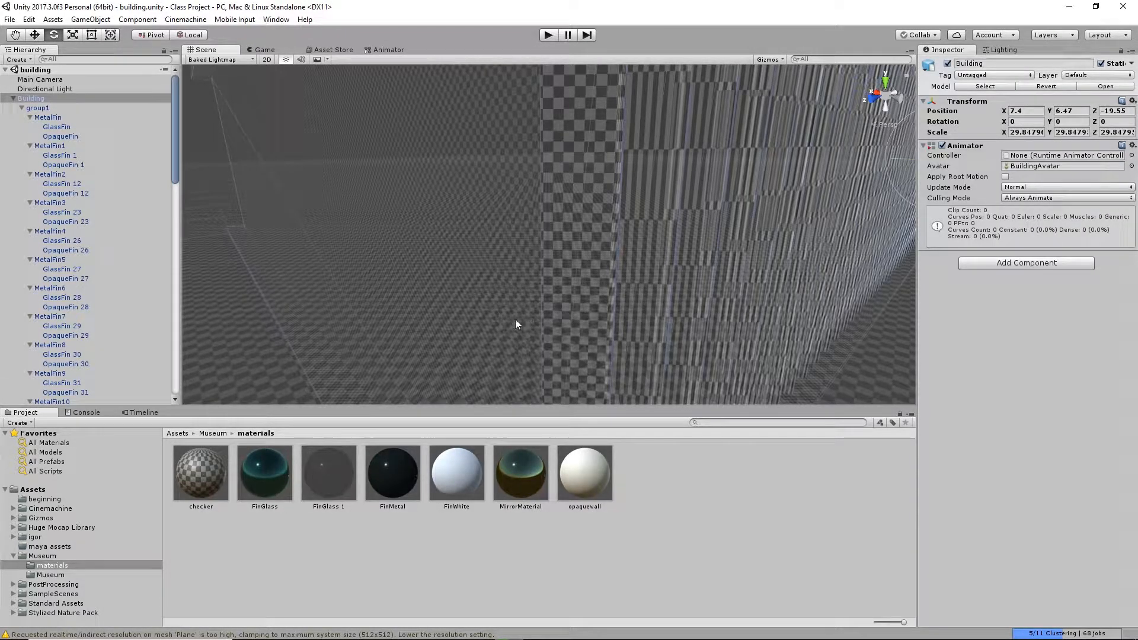
pyautogui.keyDown('alt'); pyautogui.moveTo(605, 313); pyautogui.dragTo(634, 267, button='right'); pyautogui.keyUp('alt')
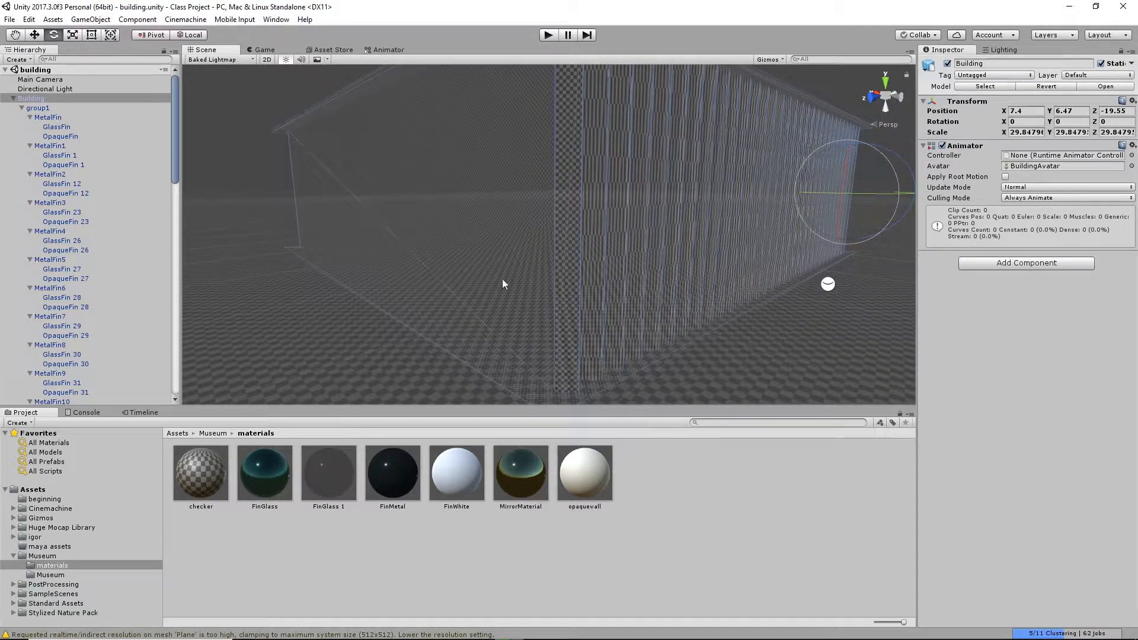
# Select every fin in group1, from MetalFin through OpaqueFin 25, and set Scale In Lightmap to 0.1.
pyautogui.moveTo(116, 272); pyautogui.dragTo(39, 329)
pyautogui.click(643, 349)
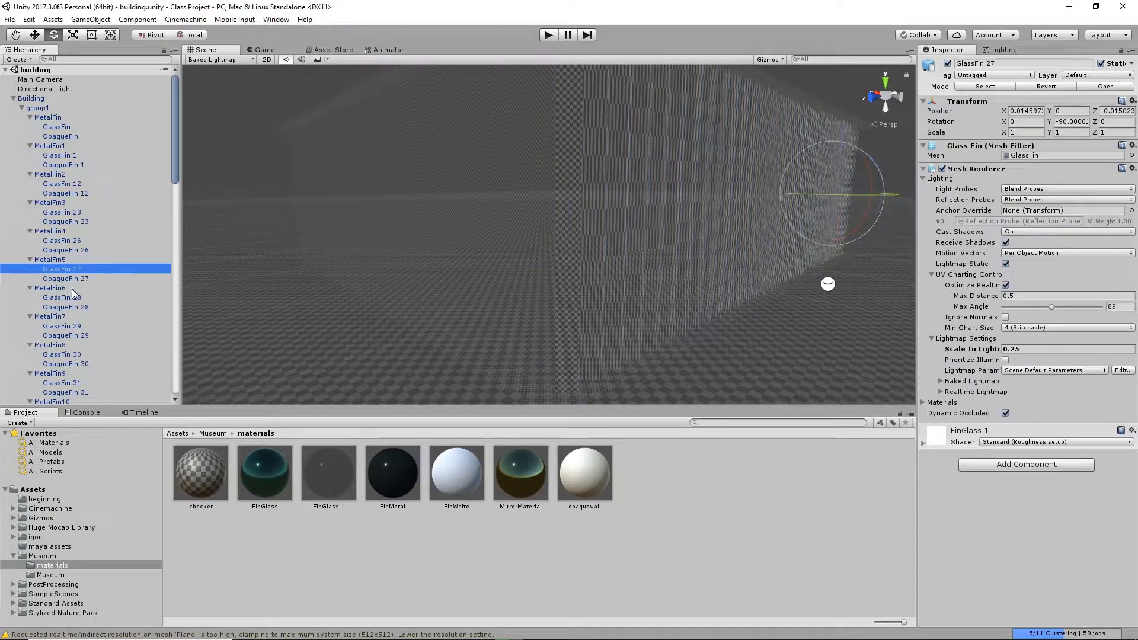
pyautogui.click(53, 119)
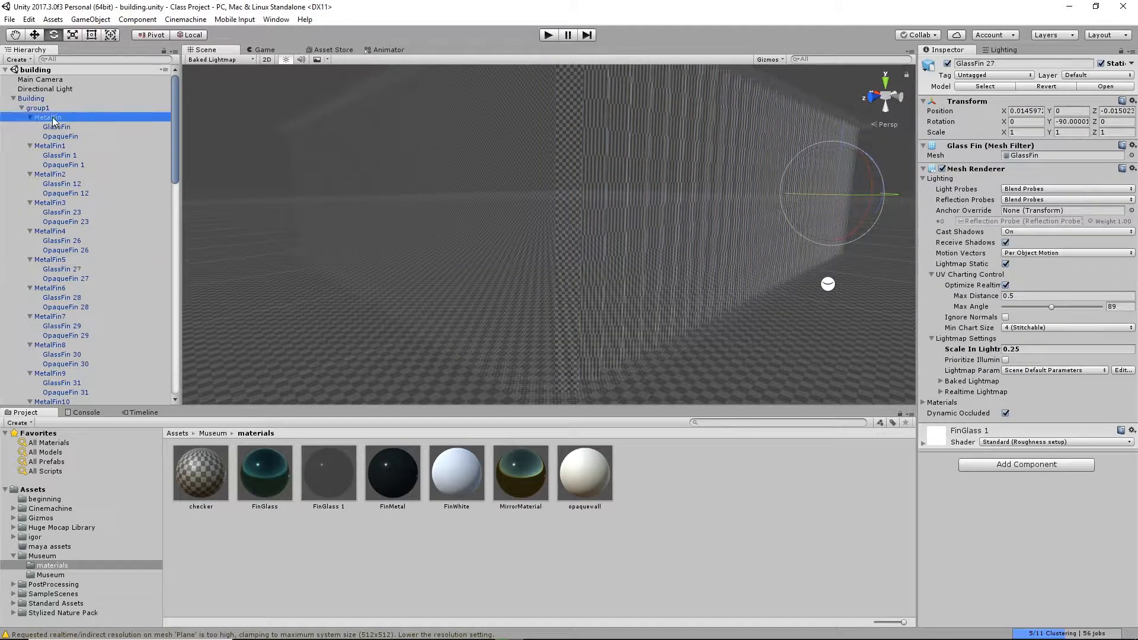
pyautogui.scroll(-20, 62, 159)
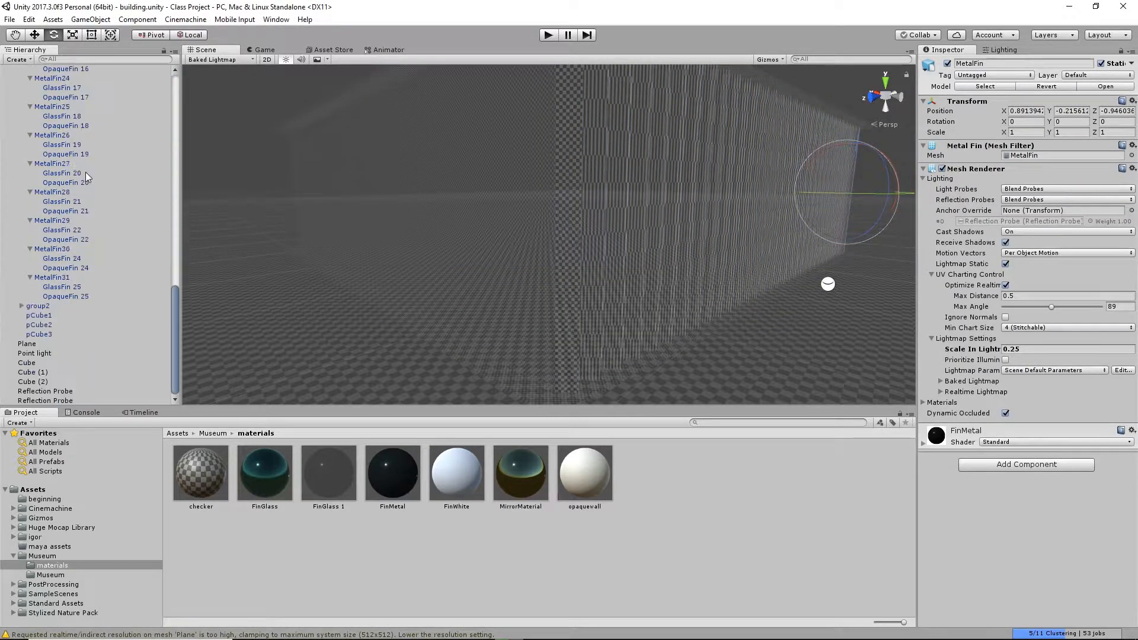
pyautogui.keyDown('shift'); pyautogui.click(66, 300); pyautogui.keyUp('shift')
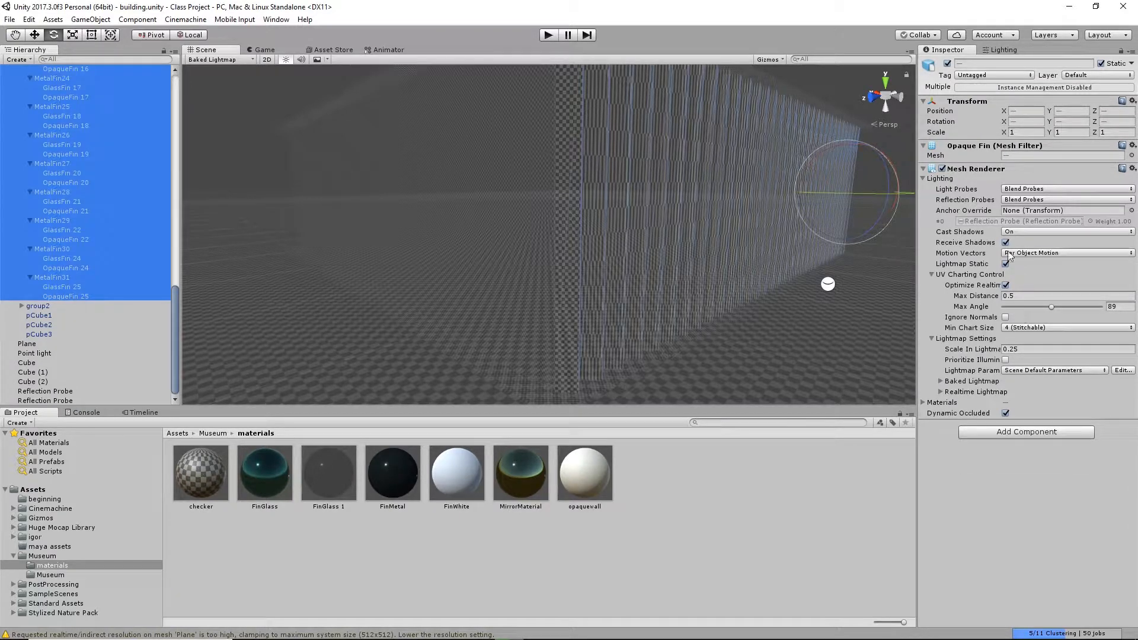
pyautogui.click(1020, 350)
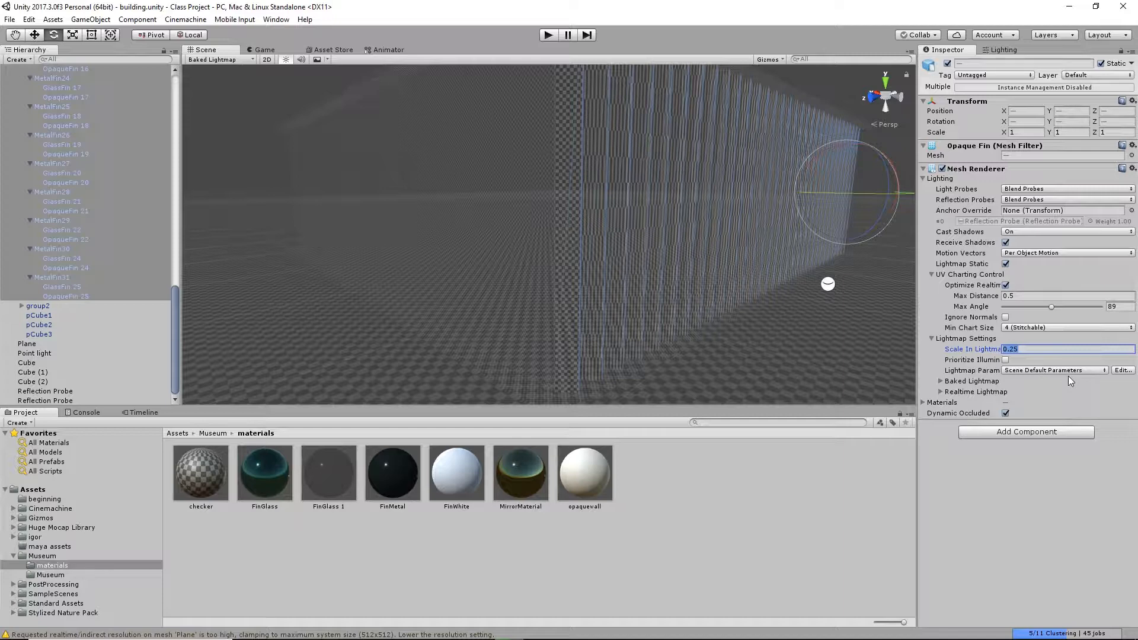
pyautogui.write('.1')
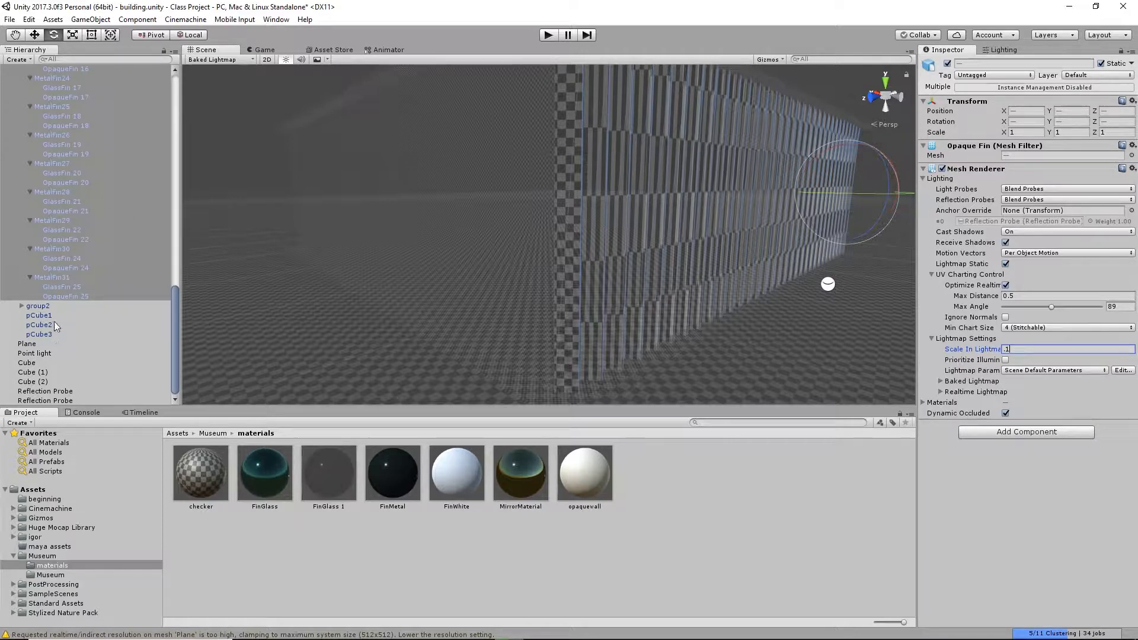
# Set the Scale In Lightmap of the wall block pCube1 to 0.1.
pyautogui.click(39, 315)
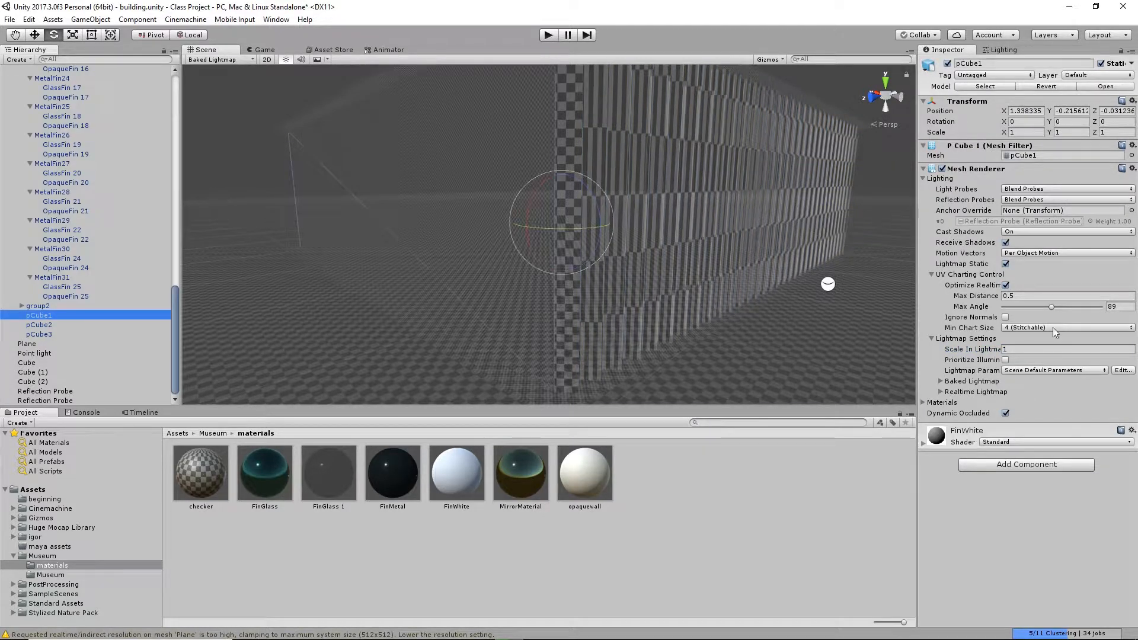
pyautogui.click(1019, 348)
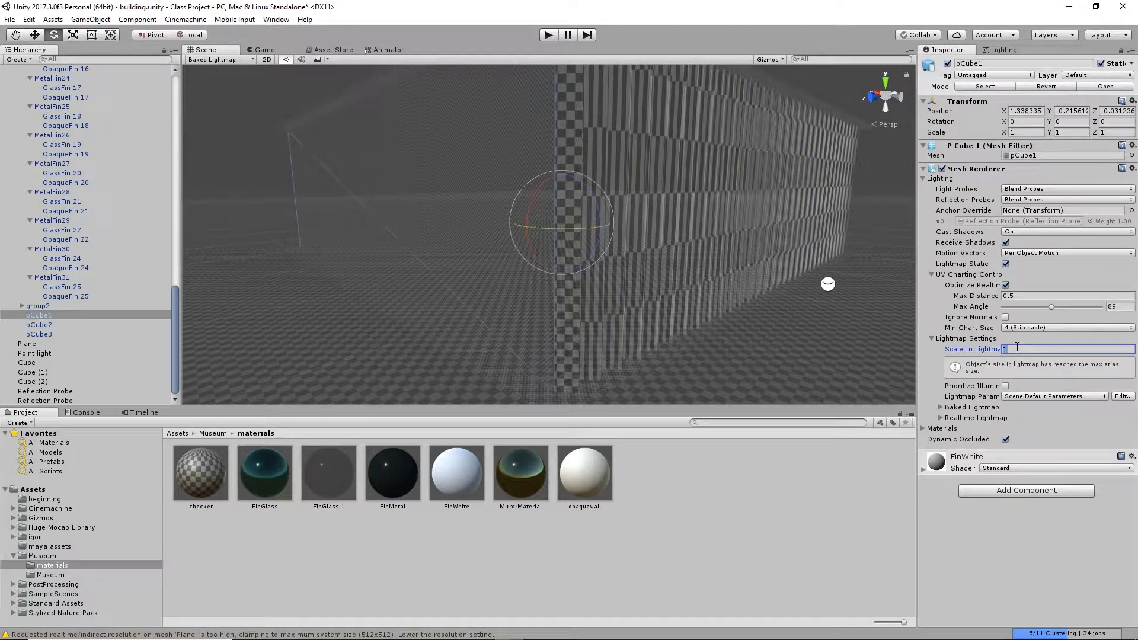
pyautogui.write('.')
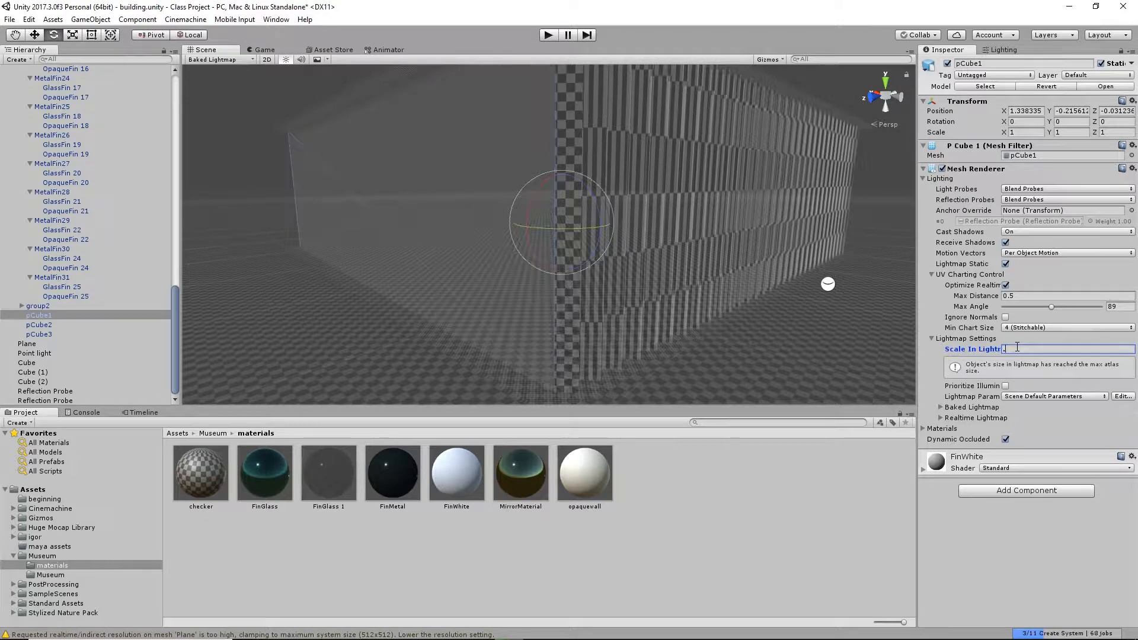
pyautogui.write('1')
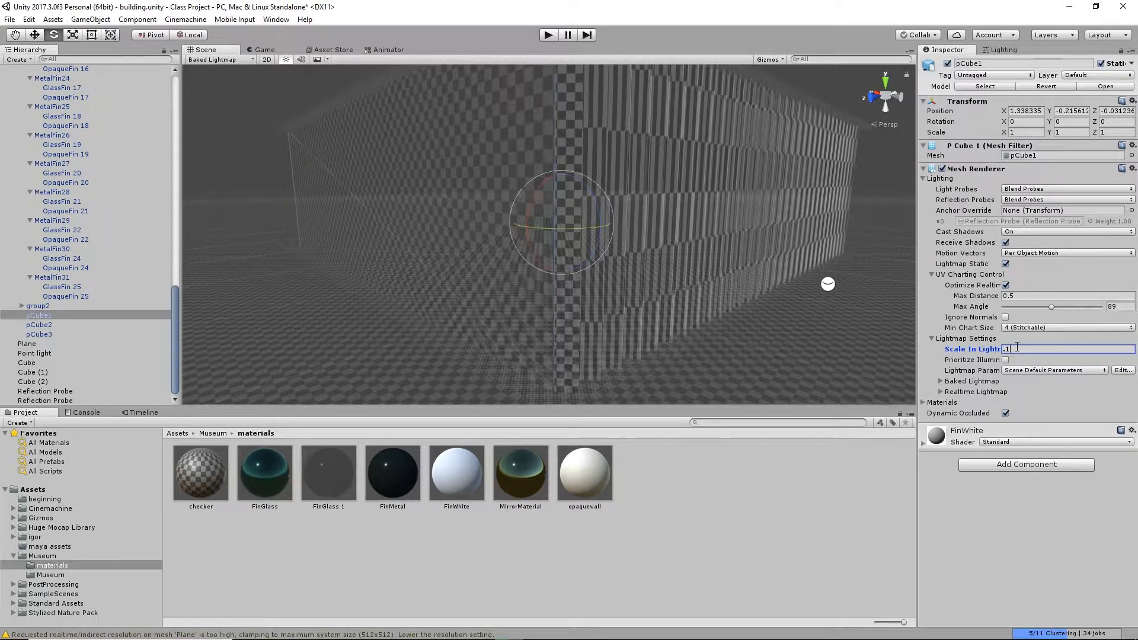
# Set the Scale In Lightmap of the roof slab pCube2 to 0.1.
pyautogui.click(39, 324)
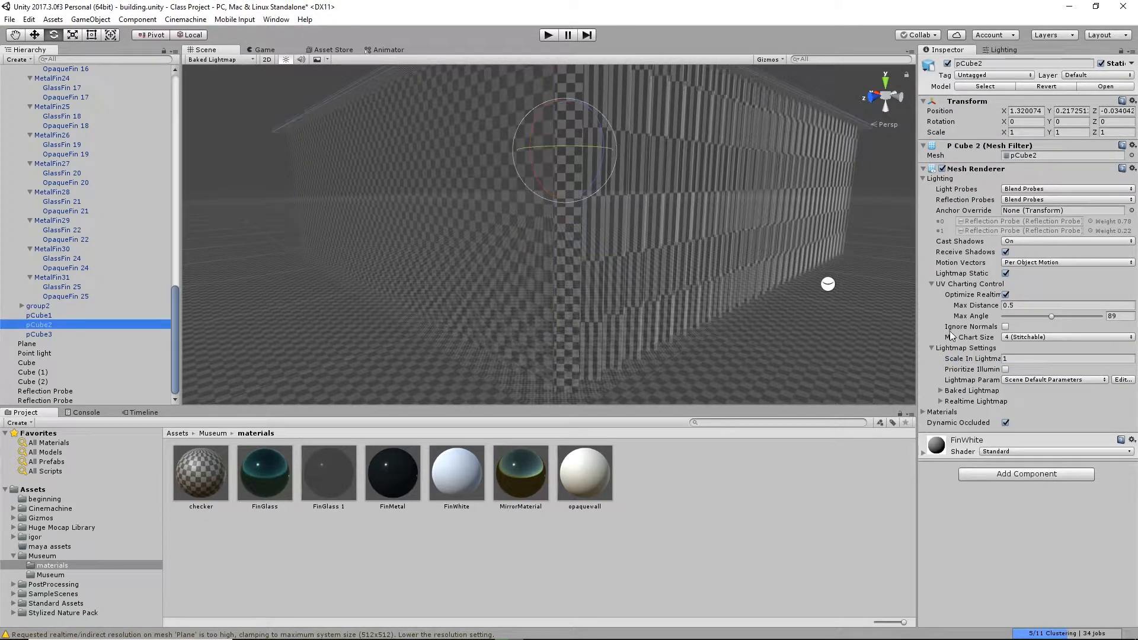
pyautogui.click(1015, 358)
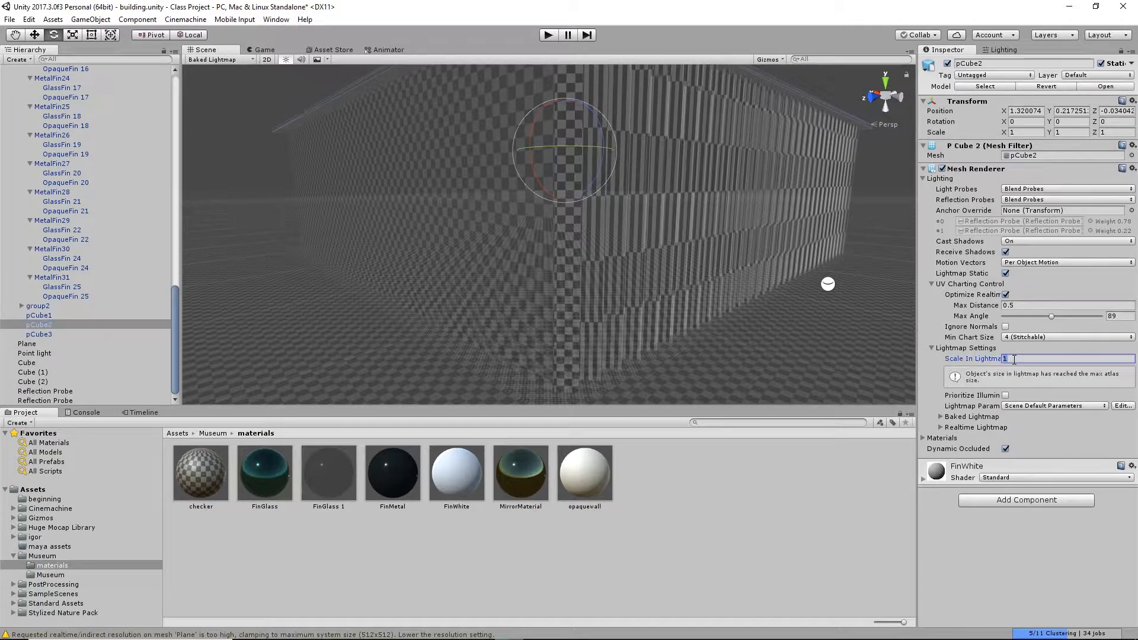
pyautogui.write('.1')
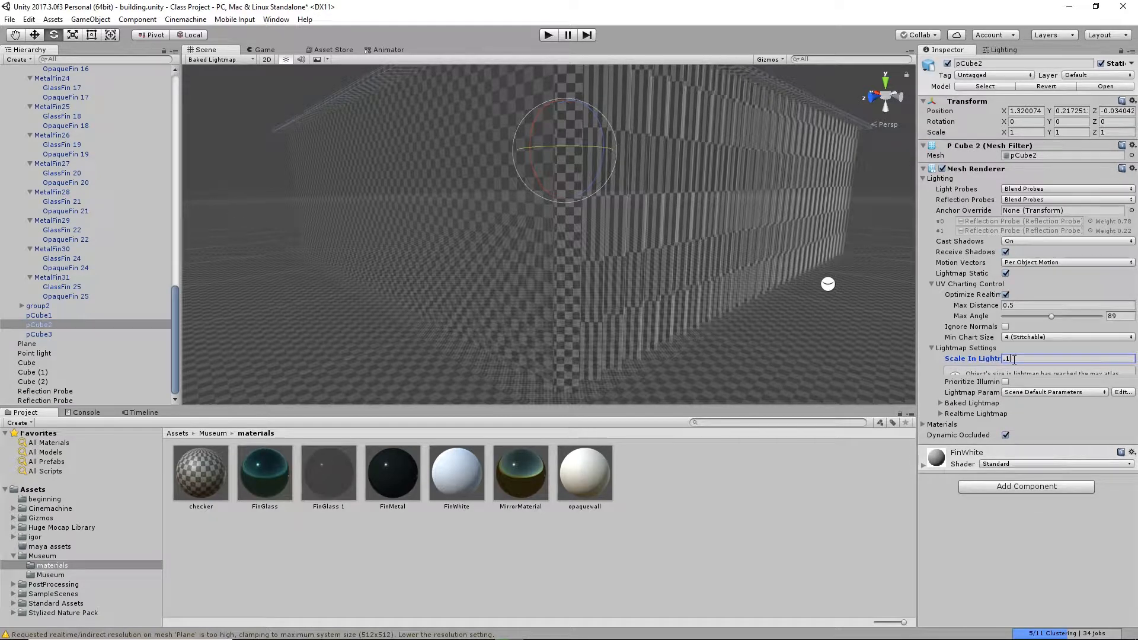
# Set the Scale In Lightmap of the floor slab pCube3 to 0.1.
pyautogui.click(41, 334)
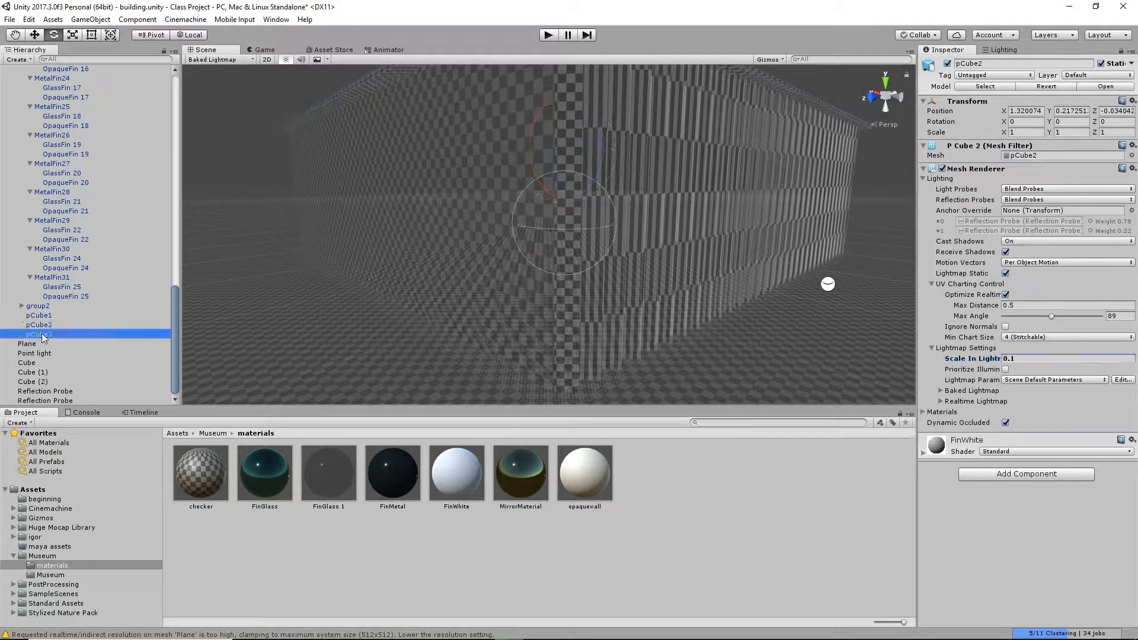
pyautogui.click(1013, 358)
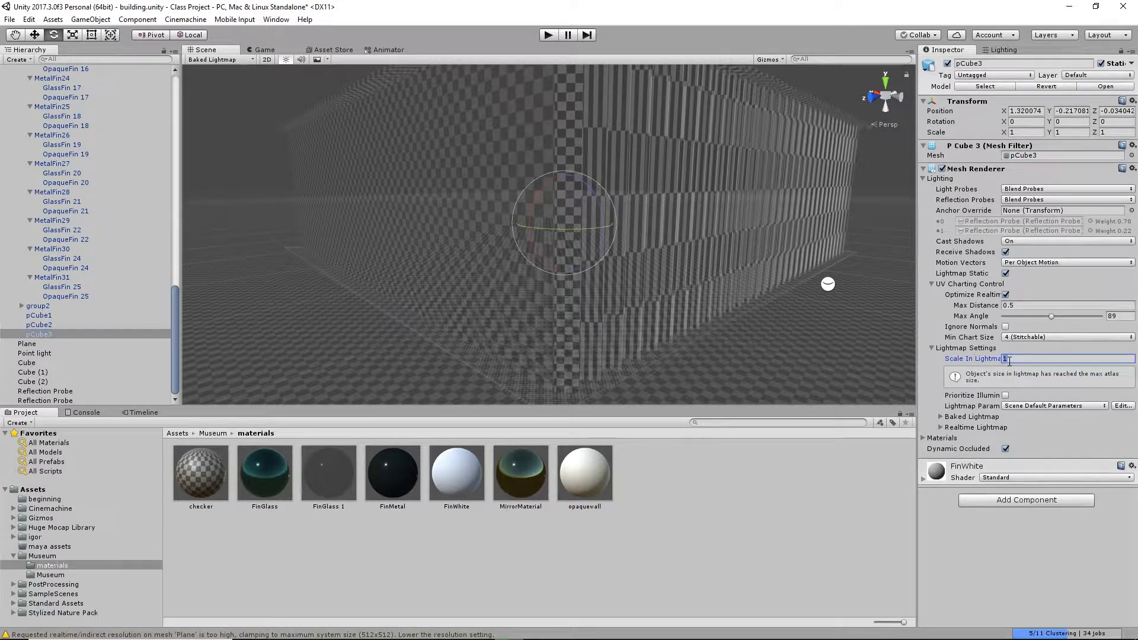
pyautogui.write('.1')
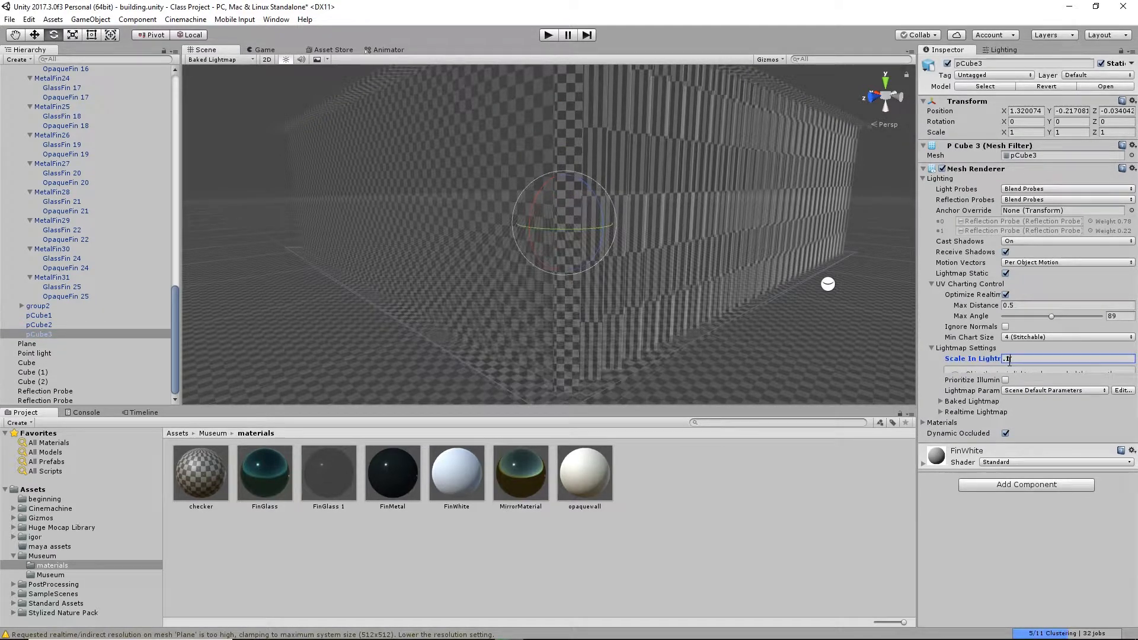
# Set the ground plane's Scale In Lightmap to 0.1 and check its checker density against the building.
pyautogui.click(323, 373)
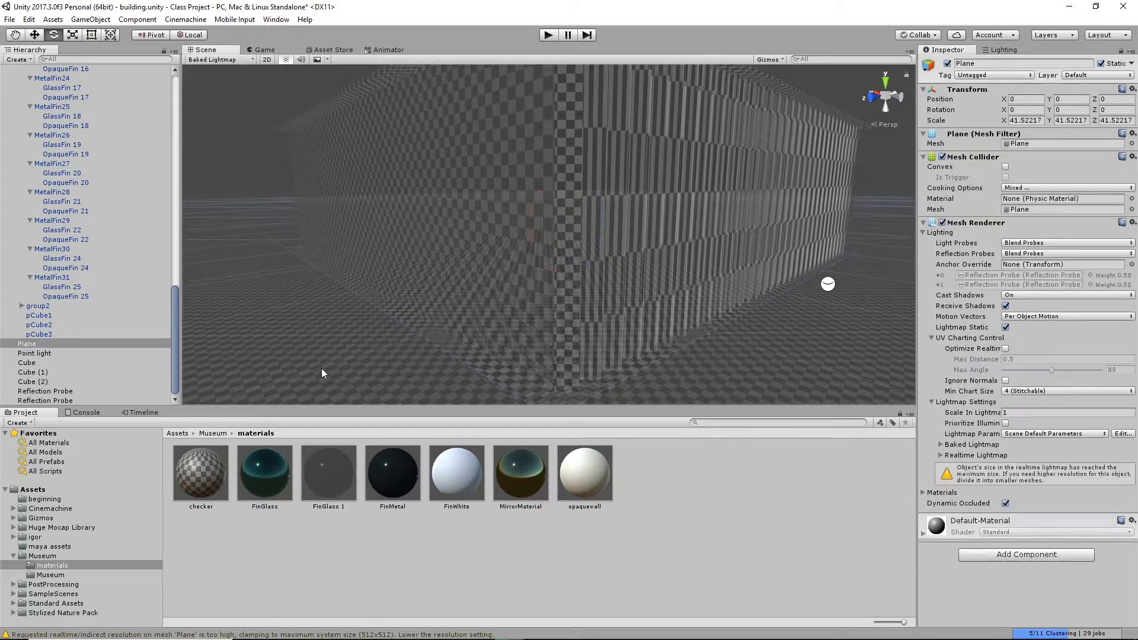
pyautogui.click(1013, 413)
pyautogui.write('0.1')
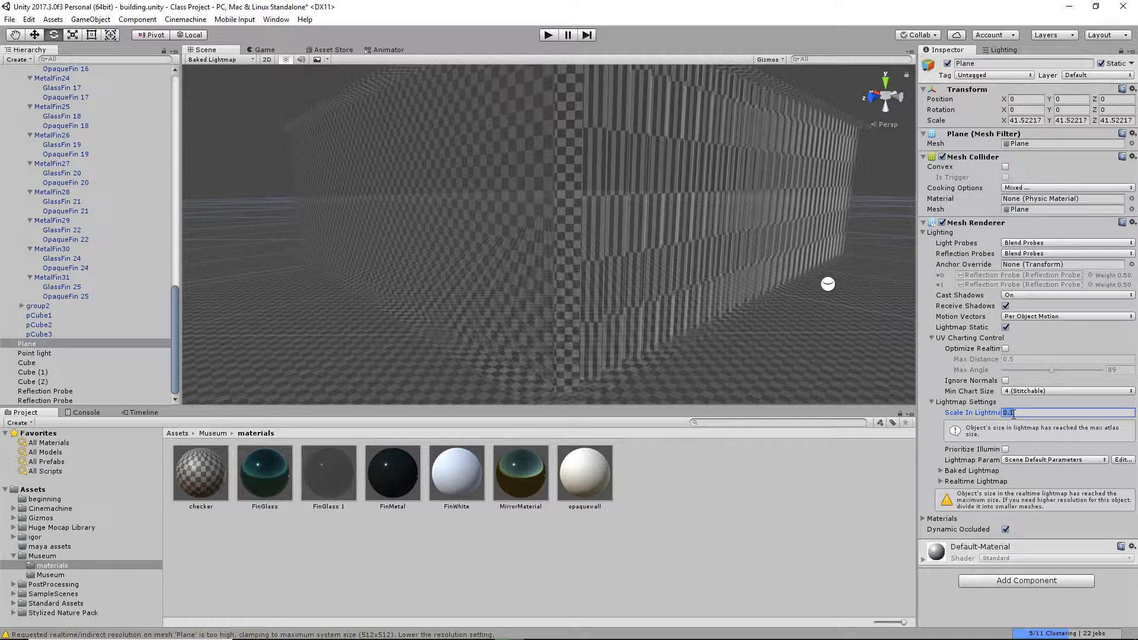
pyautogui.keyDown('alt'); pyautogui.moveTo(755, 337); pyautogui.dragTo(792, 341); pyautogui.keyUp('alt')
pyautogui.keyDown('alt'); pyautogui.moveTo(788, 332); pyautogui.dragTo(659, 330, button='right'); pyautogui.keyUp('alt')
pyautogui.keyDown('alt'); pyautogui.moveTo(741, 331); pyautogui.dragTo(680, 360); pyautogui.keyUp('alt')
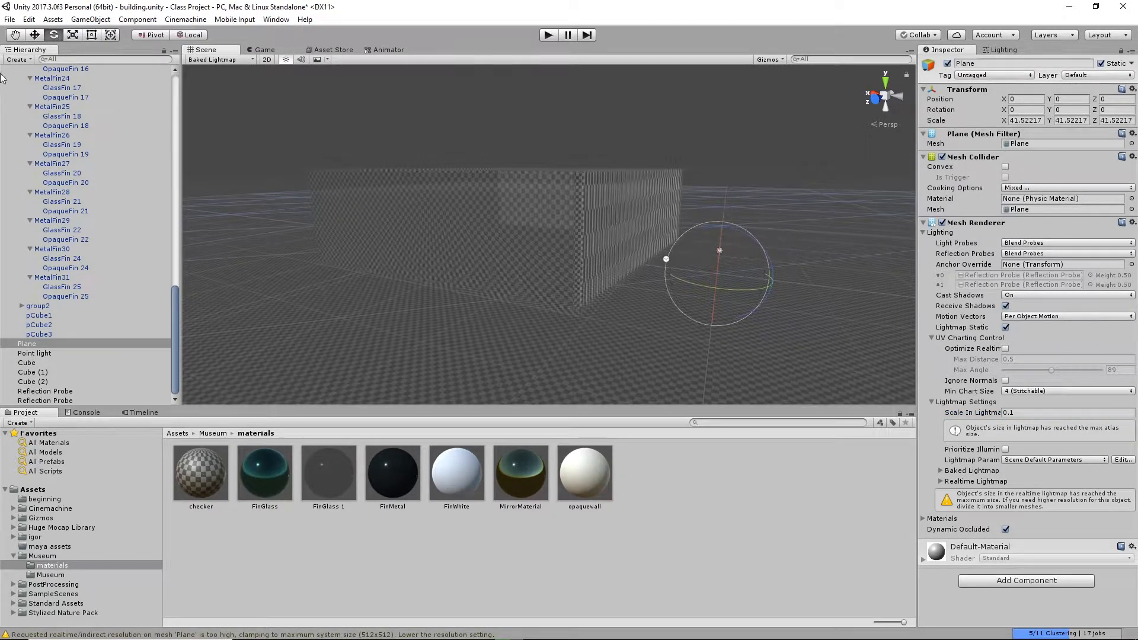
# Collapse the Building object in the scene hierarchy so that only the top-level objects are listed.
pyautogui.scroll(10, 122, 338)
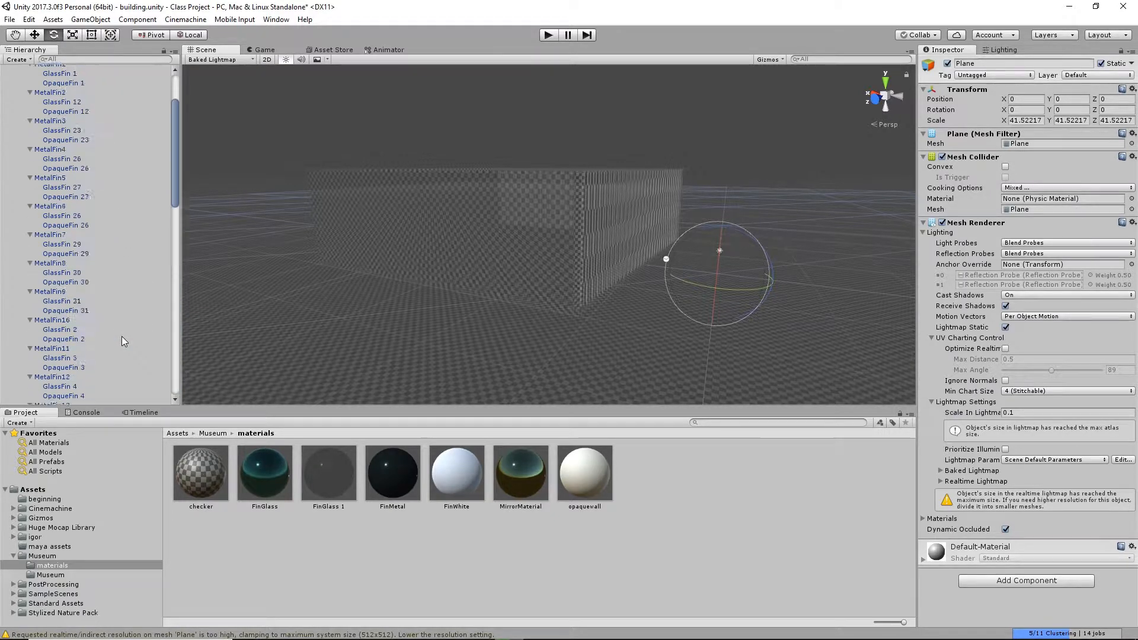
pyautogui.scroll(3, 122, 336)
pyautogui.click(13, 98)
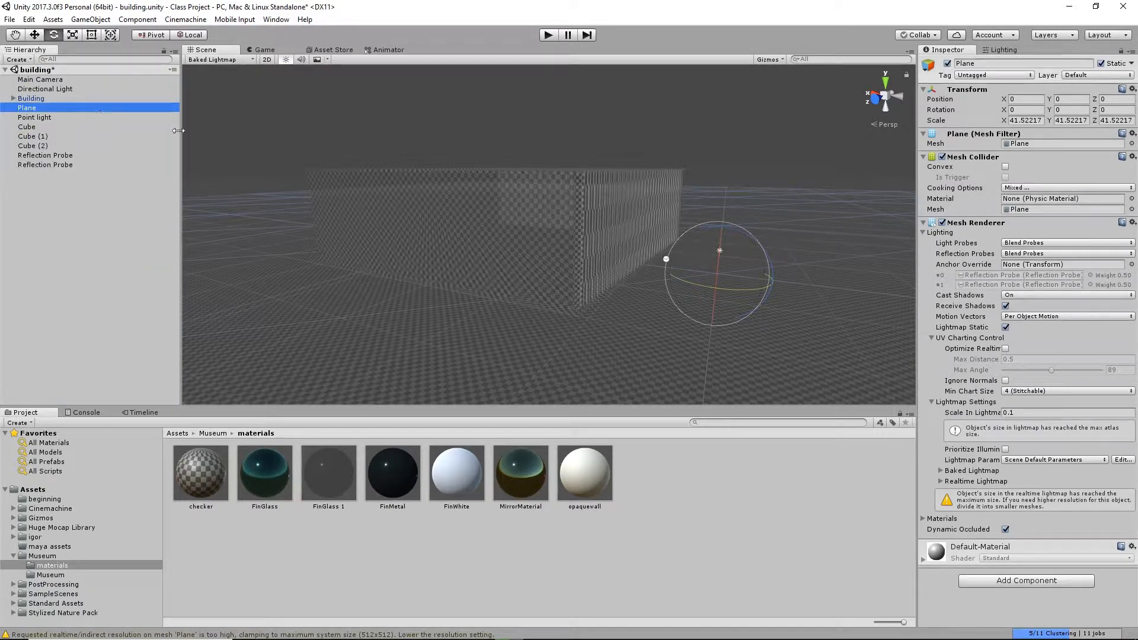
pyautogui.keyDown('alt'); pyautogui.moveTo(450, 214); pyautogui.dragTo(208, 127); pyautogui.keyUp('alt')
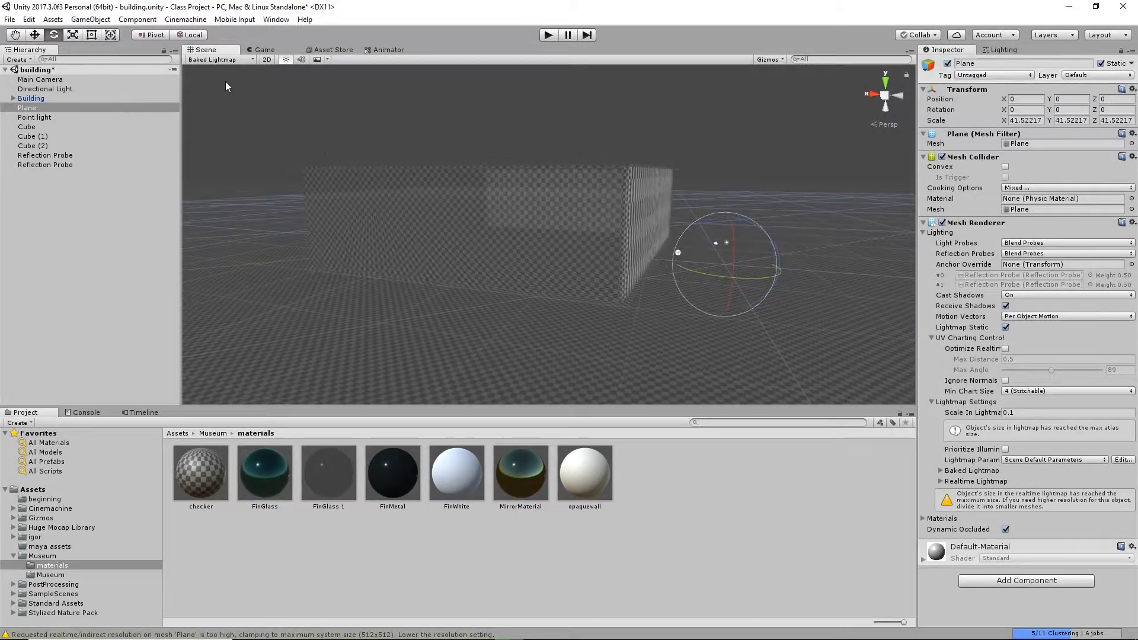
# Set the Scale In Lightmap of the ground plane to 0.01.
pyautogui.click(39, 81)
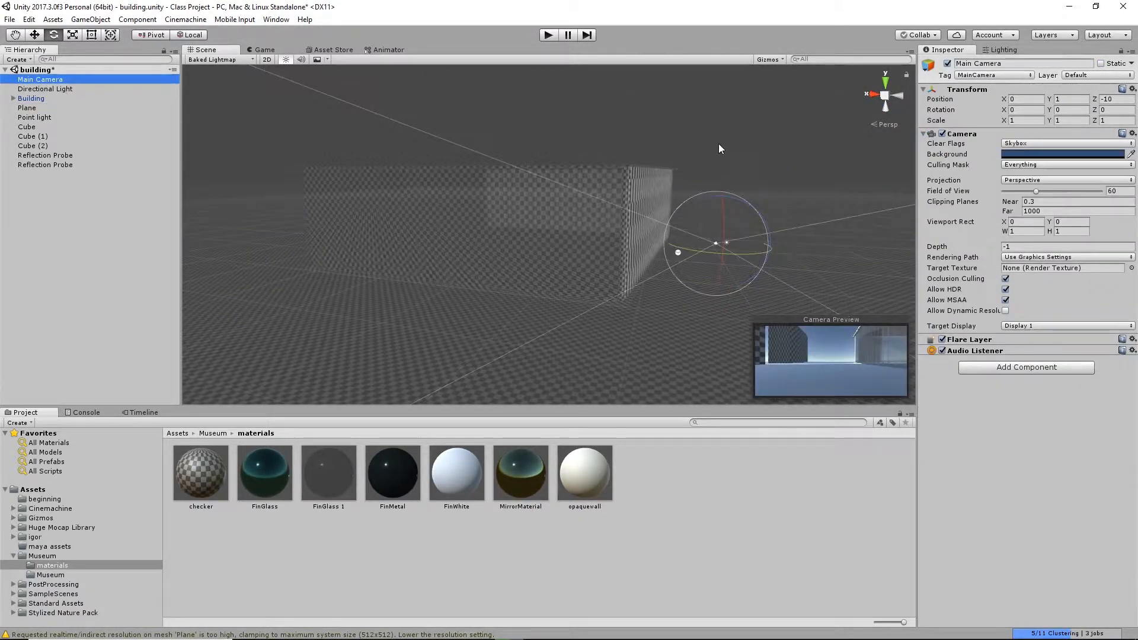
pyautogui.click(718, 144)
pyautogui.click(726, 293)
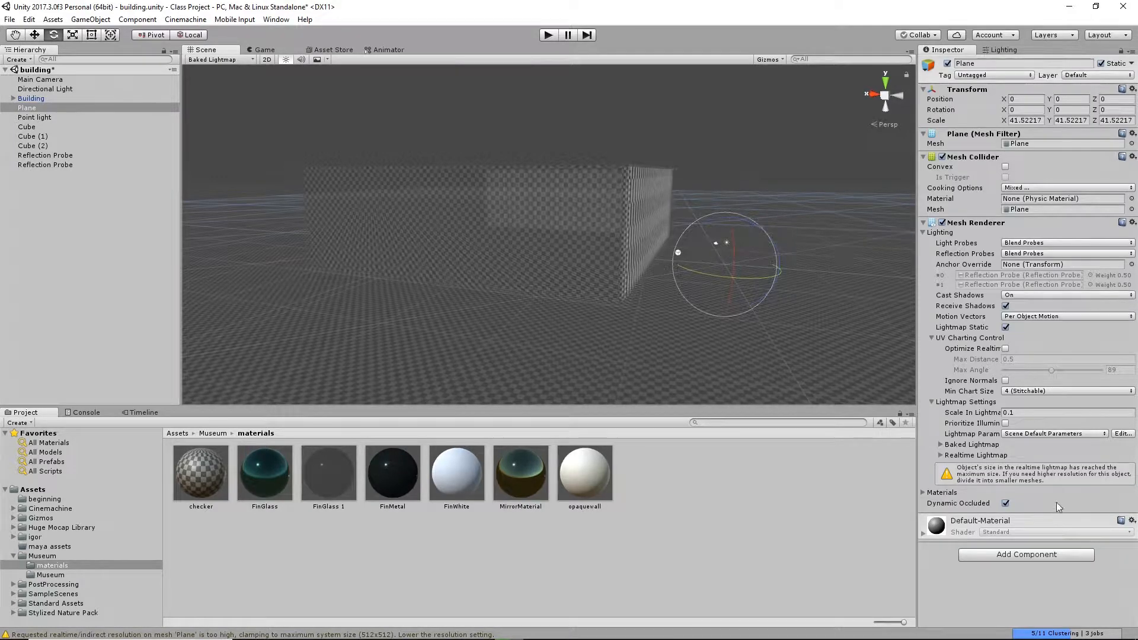
pyautogui.click(1012, 413)
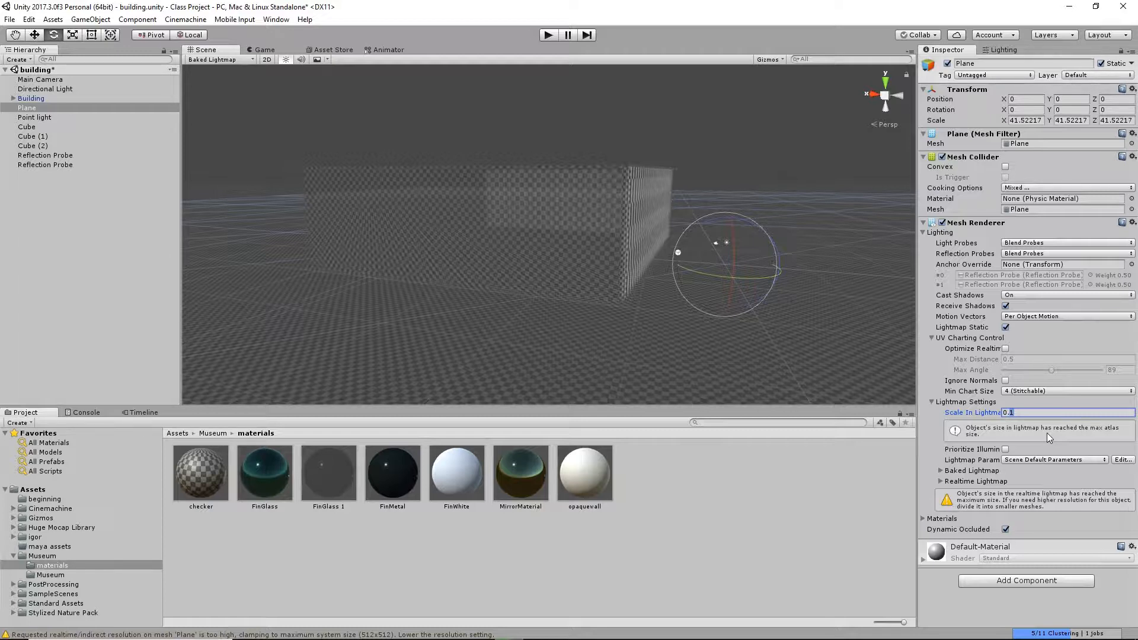
pyautogui.write('01')
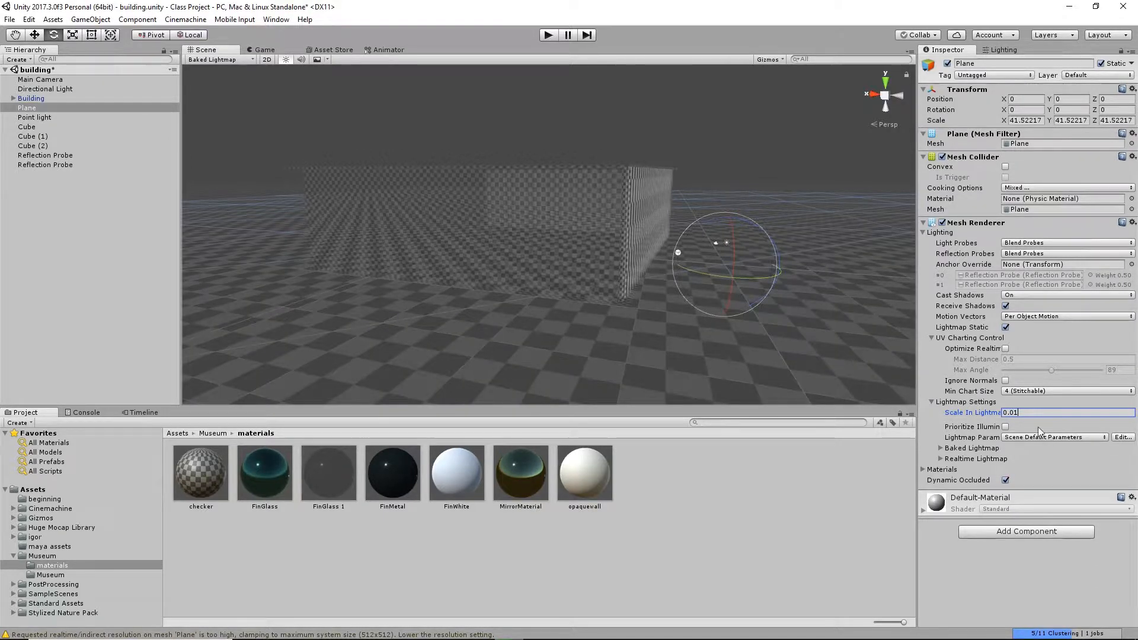
# Inspect the lightmap checker pattern around the building and ground, and switch the scene view to Shaded display.
pyautogui.click(763, 126)
pyautogui.keyDown('alt'); pyautogui.moveTo(711, 325); pyautogui.dragTo(625, 392); pyautogui.keyUp('alt')
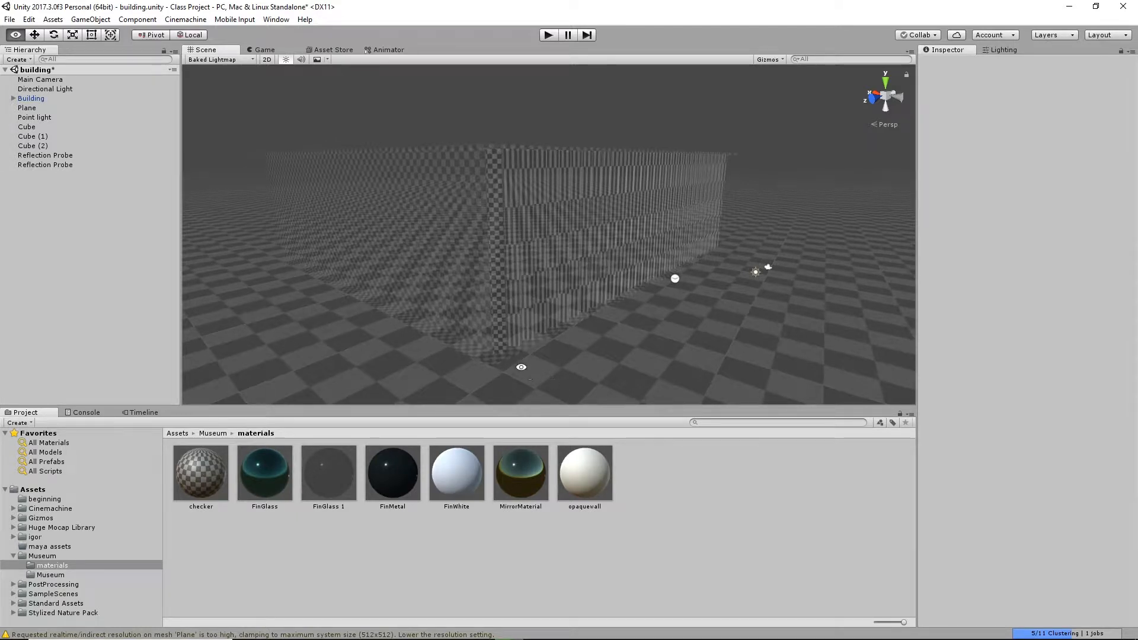
pyautogui.keyDown('alt'); pyautogui.moveTo(521, 371); pyautogui.dragTo(601, 339); pyautogui.keyUp('alt')
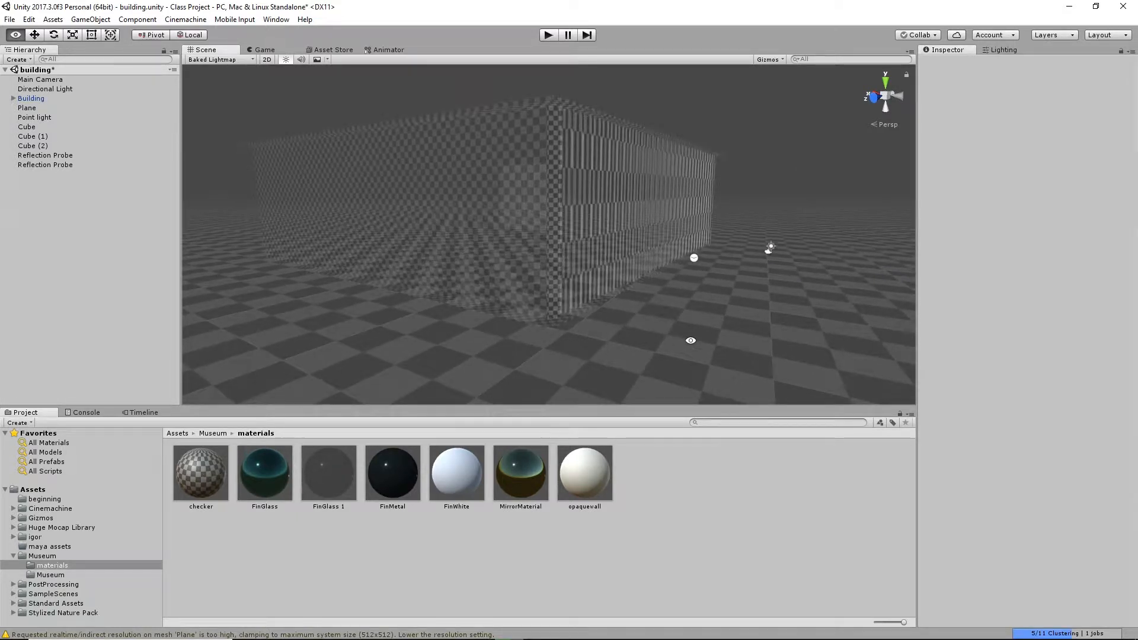
pyautogui.keyDown('alt'); pyautogui.moveTo(688, 341); pyautogui.dragTo(587, 263); pyautogui.keyUp('alt')
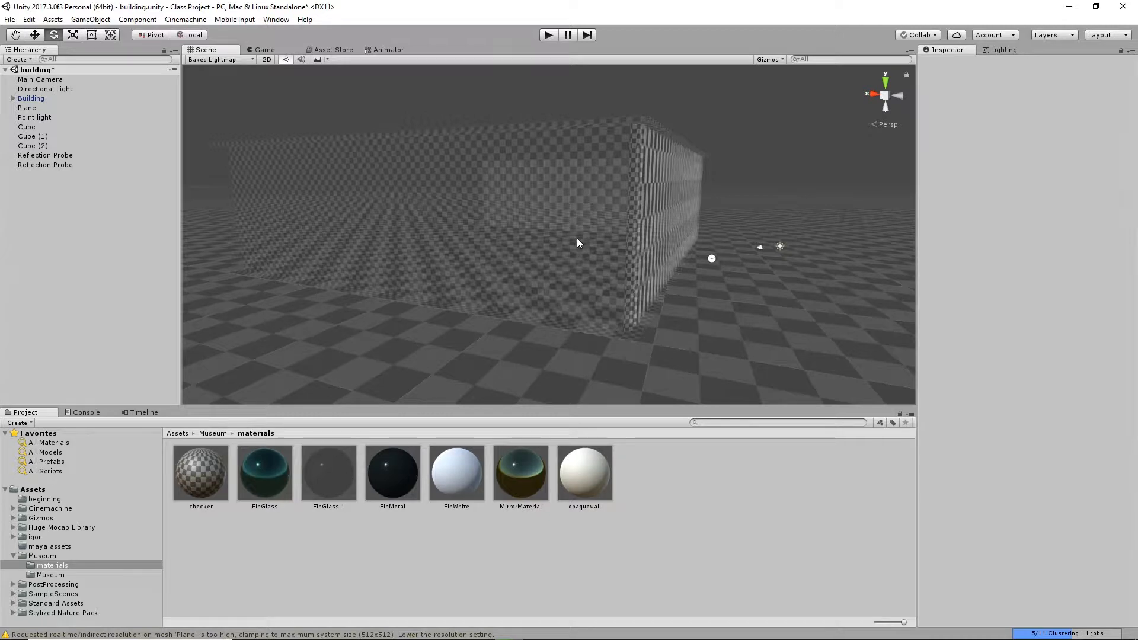
pyautogui.keyDown('alt'); pyautogui.moveTo(426, 237); pyautogui.dragTo(570, 269); pyautogui.keyUp('alt')
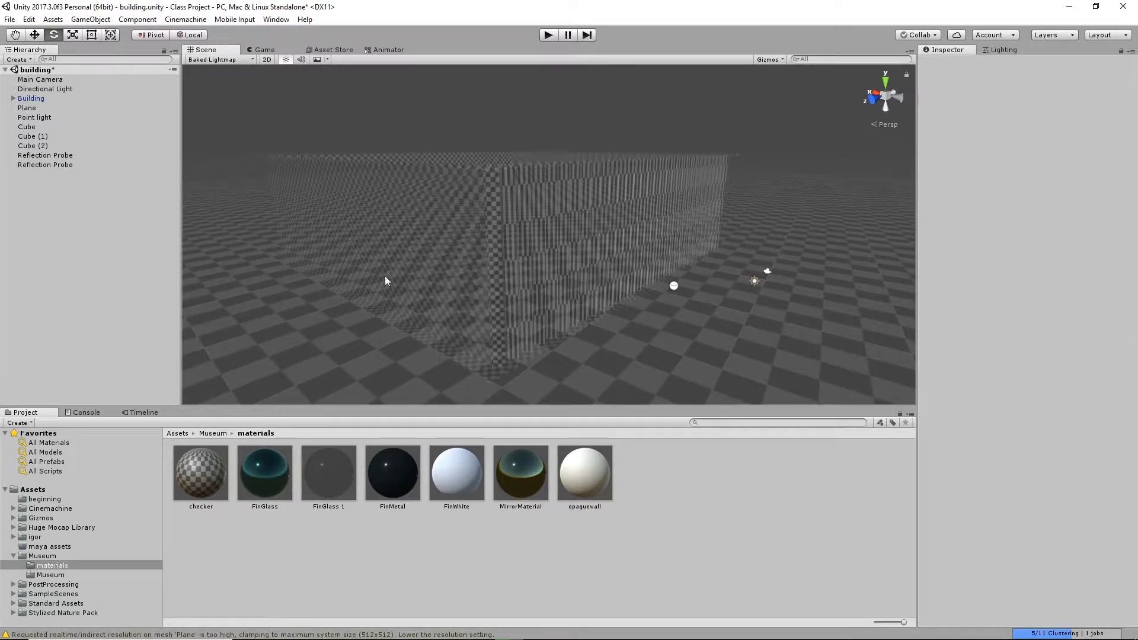
pyautogui.click(212, 59)
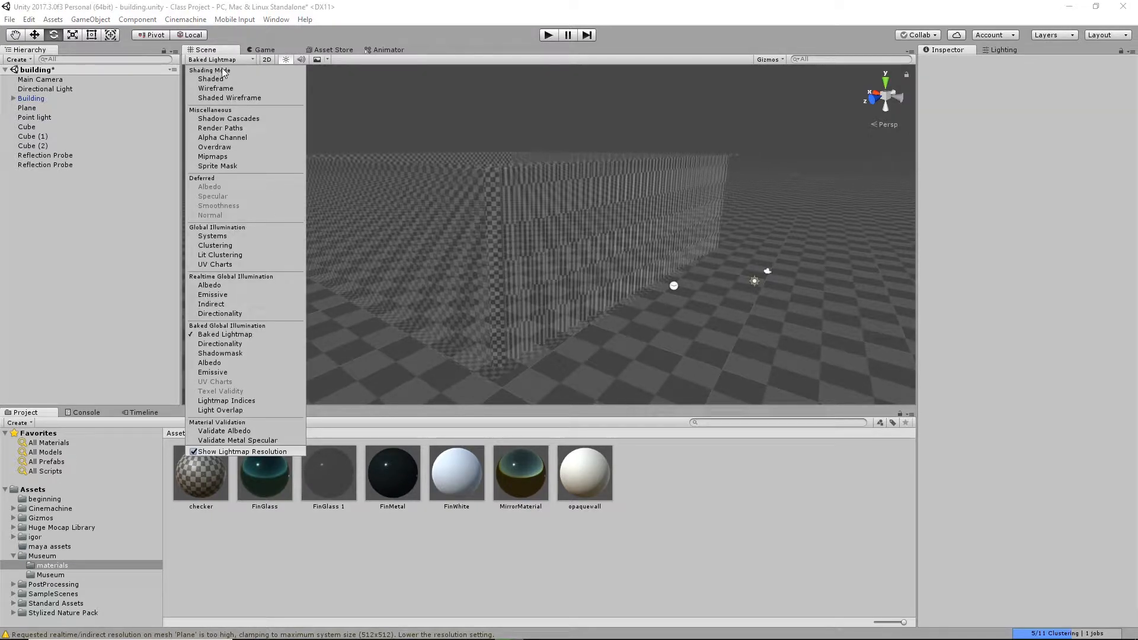
pyautogui.click(213, 78)
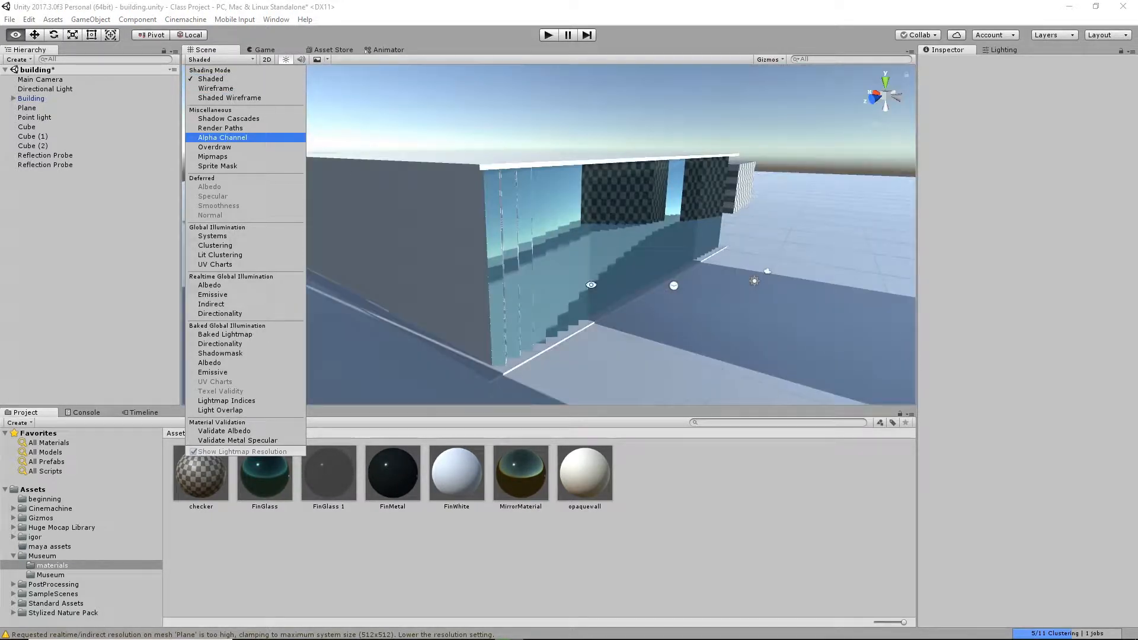
pyautogui.moveTo(589, 220)
pyautogui.keyDown('alt'); pyautogui.mouseDown()
pyautogui.moveTo(591, 199)
pyautogui.moveTo(536, 223)
pyautogui.mouseUp(); pyautogui.keyUp('alt')
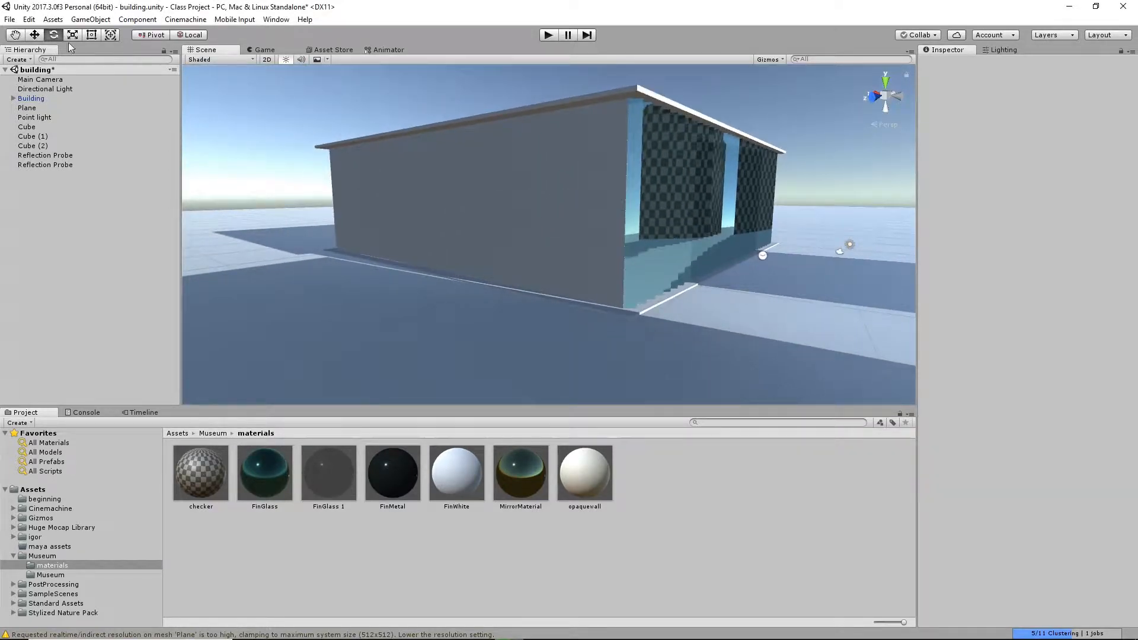
# Save the building scene.
pyautogui.click(9, 19)
pyautogui.click(34, 64)
pyautogui.keyDown('alt'); pyautogui.moveTo(546, 393); pyautogui.dragTo(949, 318); pyautogui.keyUp('alt')
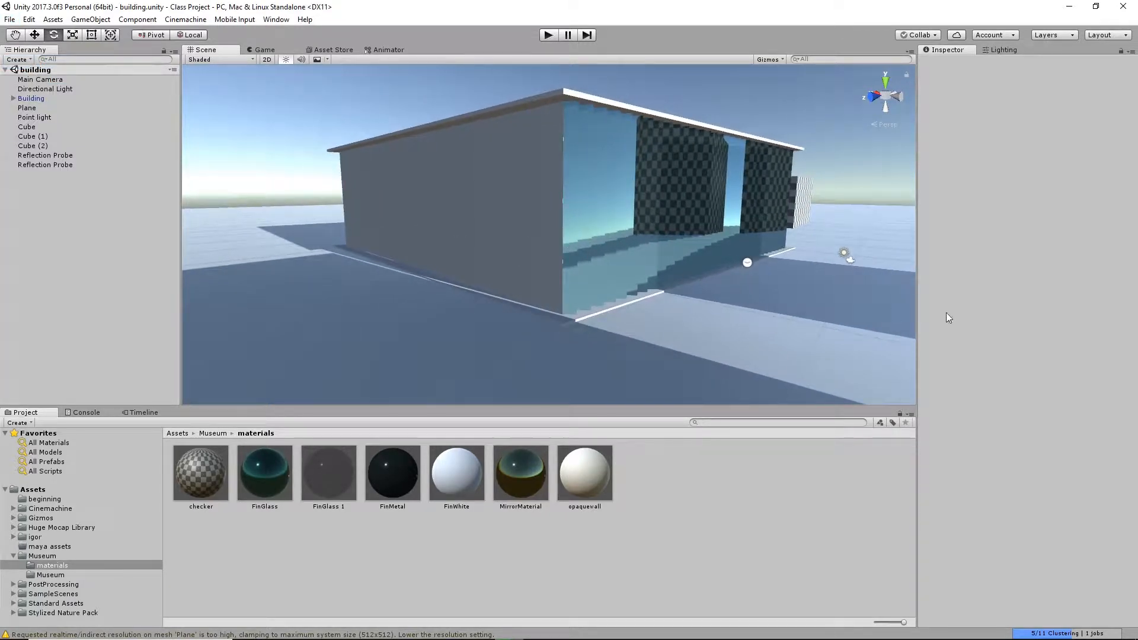
# Mark the objects Cube, Cube (1), and Cube (2) as Static.
pyautogui.click(31, 99)
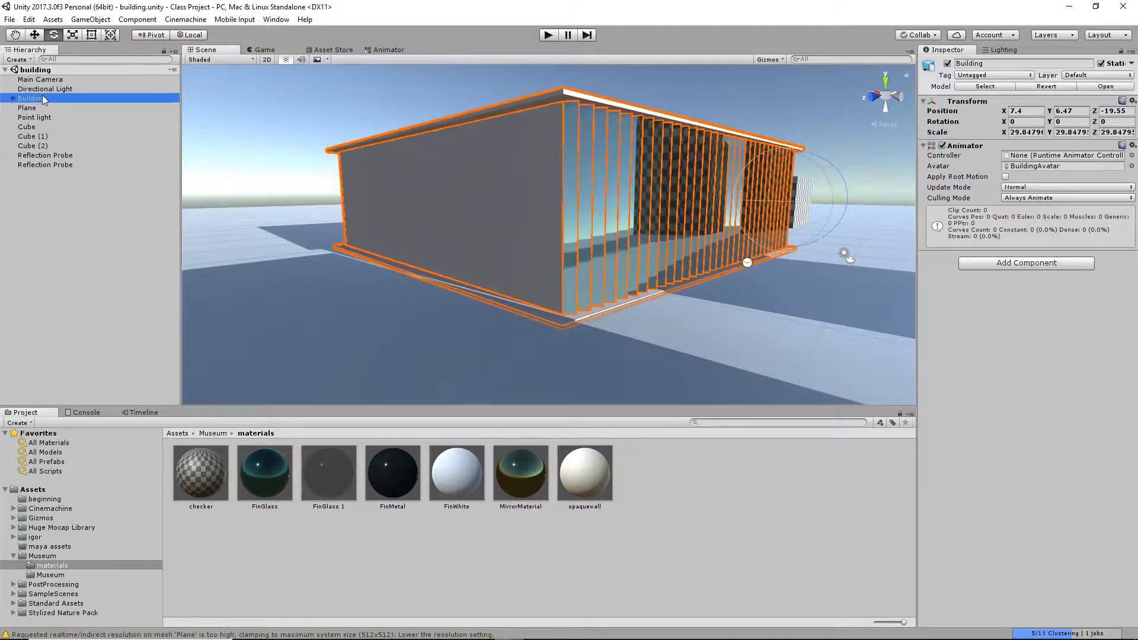
pyautogui.click(33, 112)
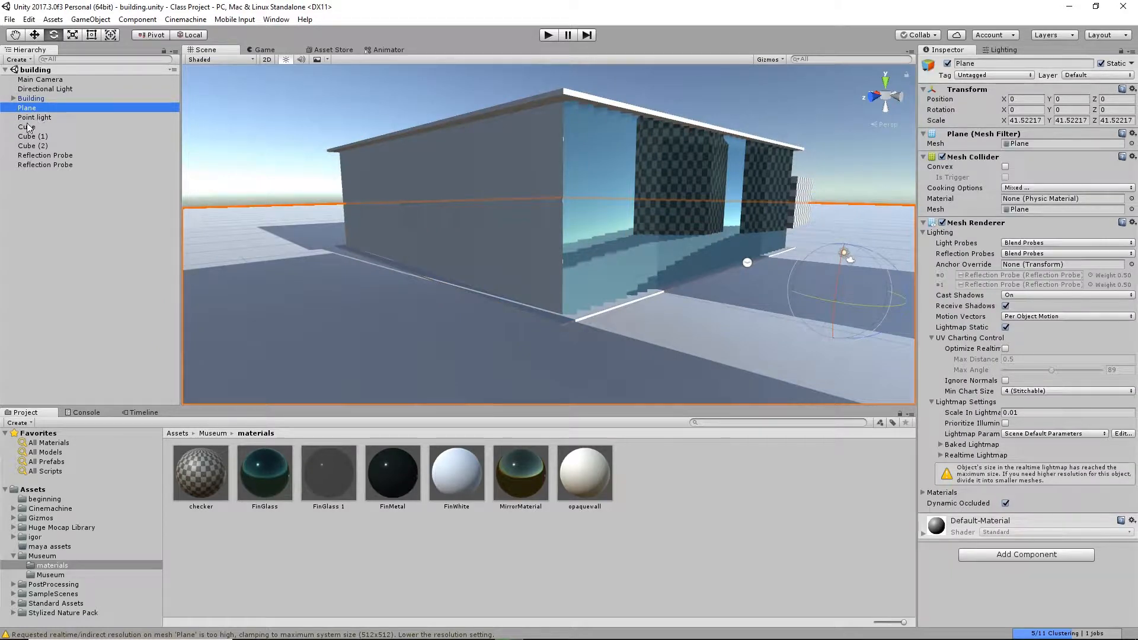
pyautogui.click(27, 128)
pyautogui.keyDown('shift'); pyautogui.click(28, 146); pyautogui.keyUp('shift')
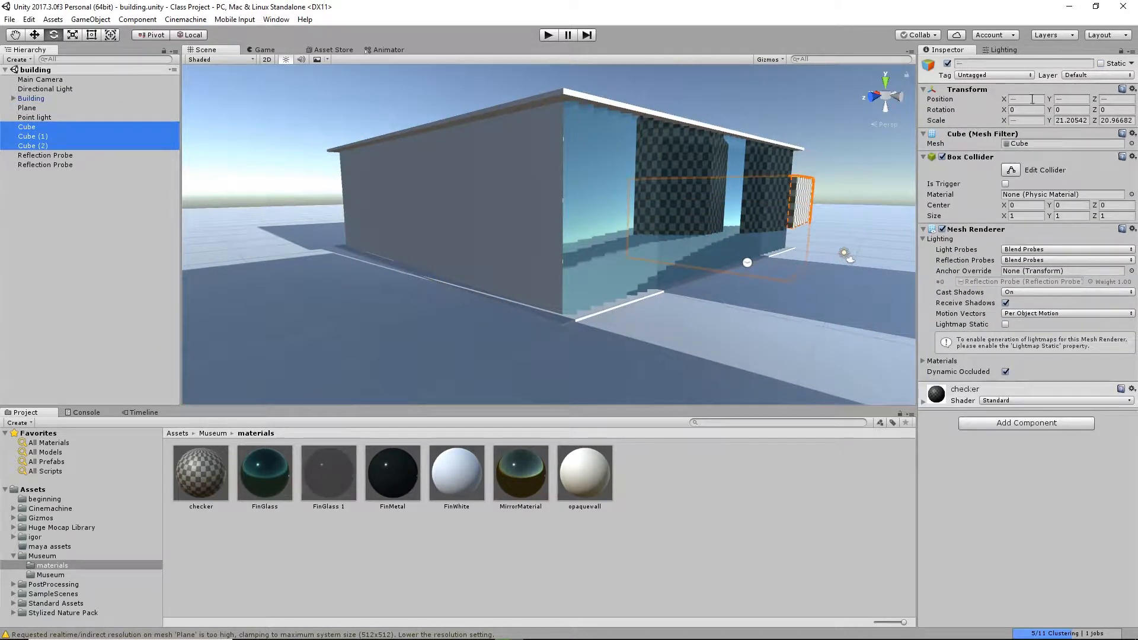
pyautogui.click(1101, 64)
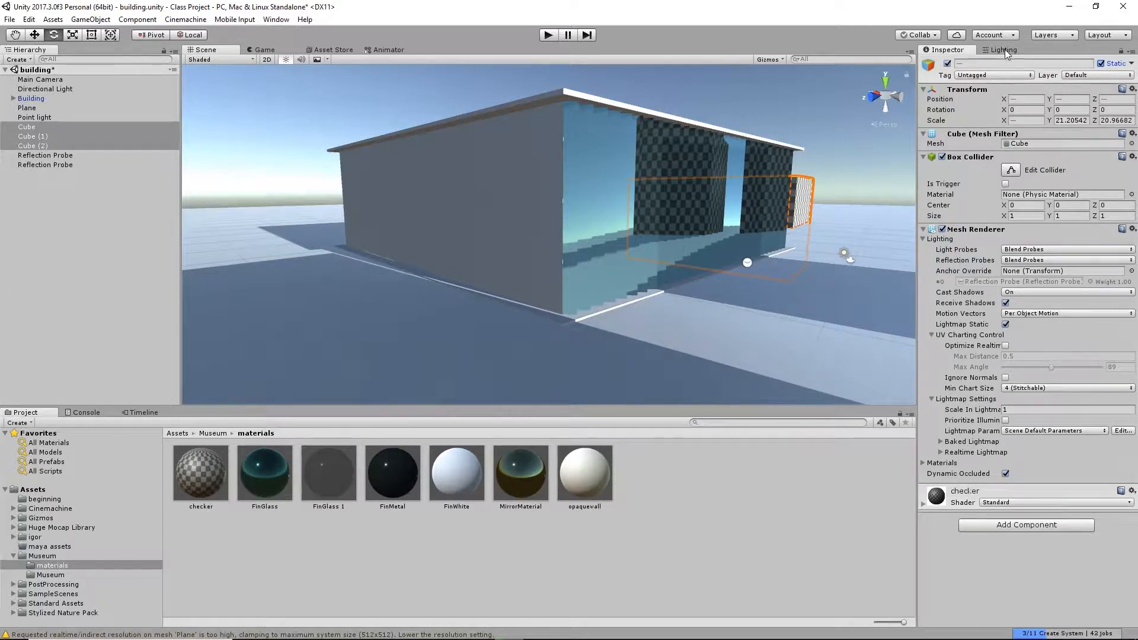
# Set the Directional Light's mode to Mixed.
pyautogui.click(26, 89)
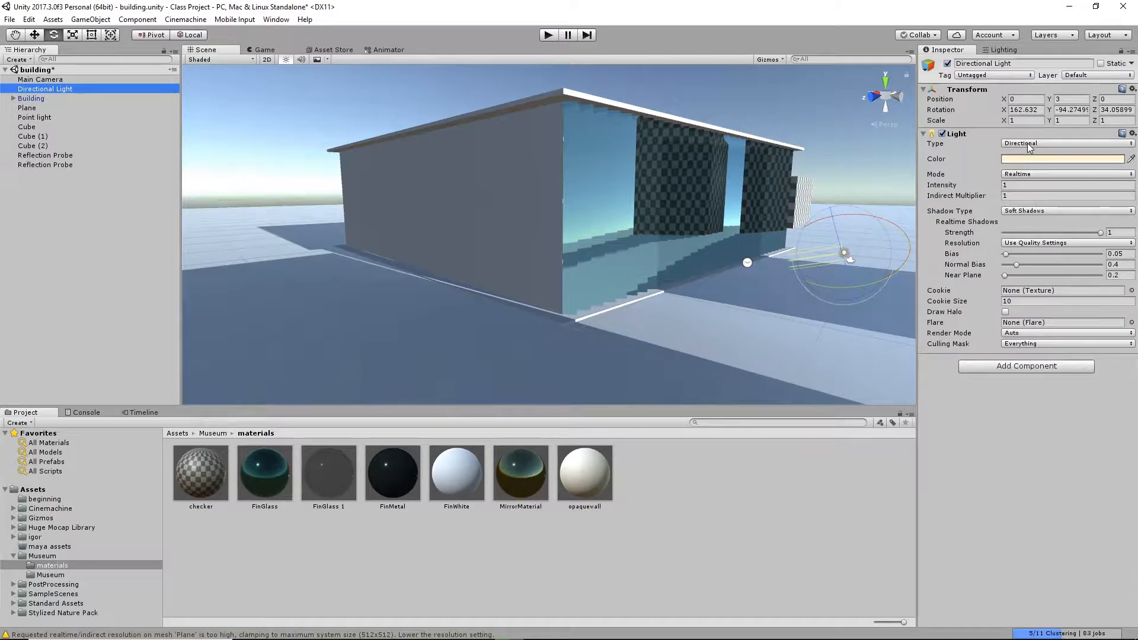
pyautogui.keyDown('alt'); pyautogui.moveTo(774, 118); pyautogui.dragTo(833, 120); pyautogui.keyUp('alt')
pyautogui.moveTo(824, 121); pyautogui.dragTo(810, 124, button='middle')
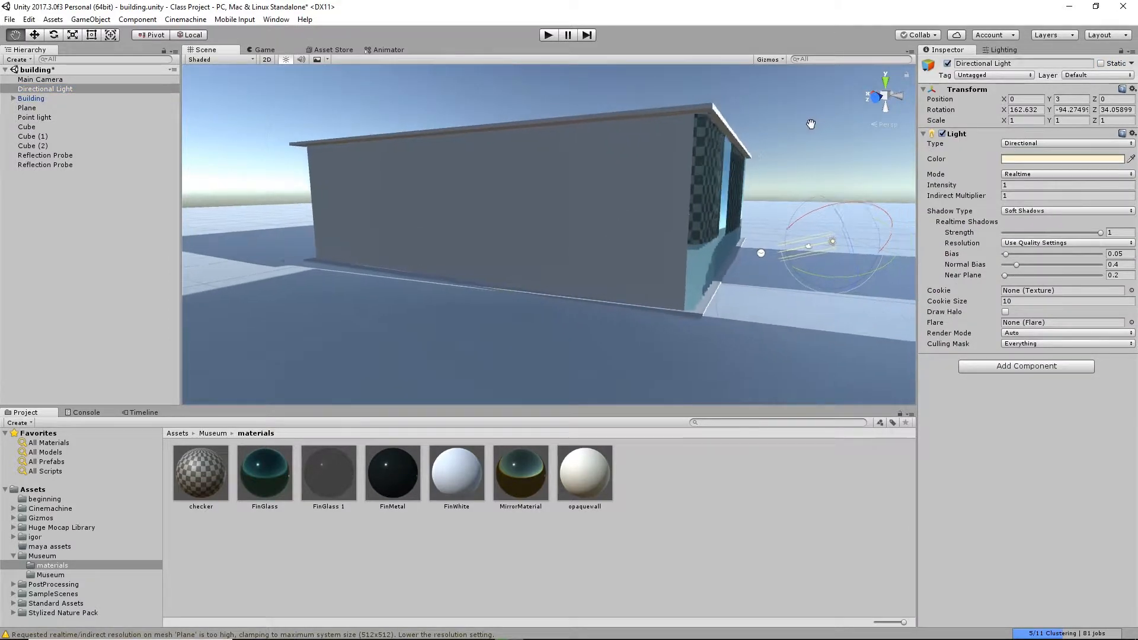
pyautogui.keyDown('alt'); pyautogui.moveTo(811, 124); pyautogui.dragTo(777, 118); pyautogui.keyUp('alt')
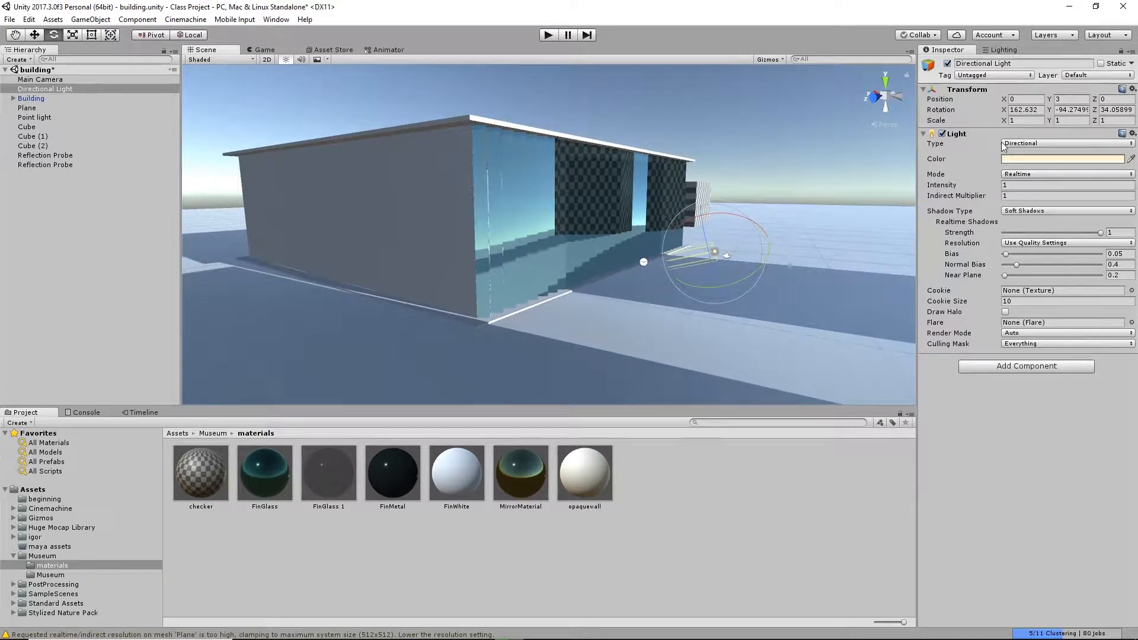
pyautogui.click(1017, 175)
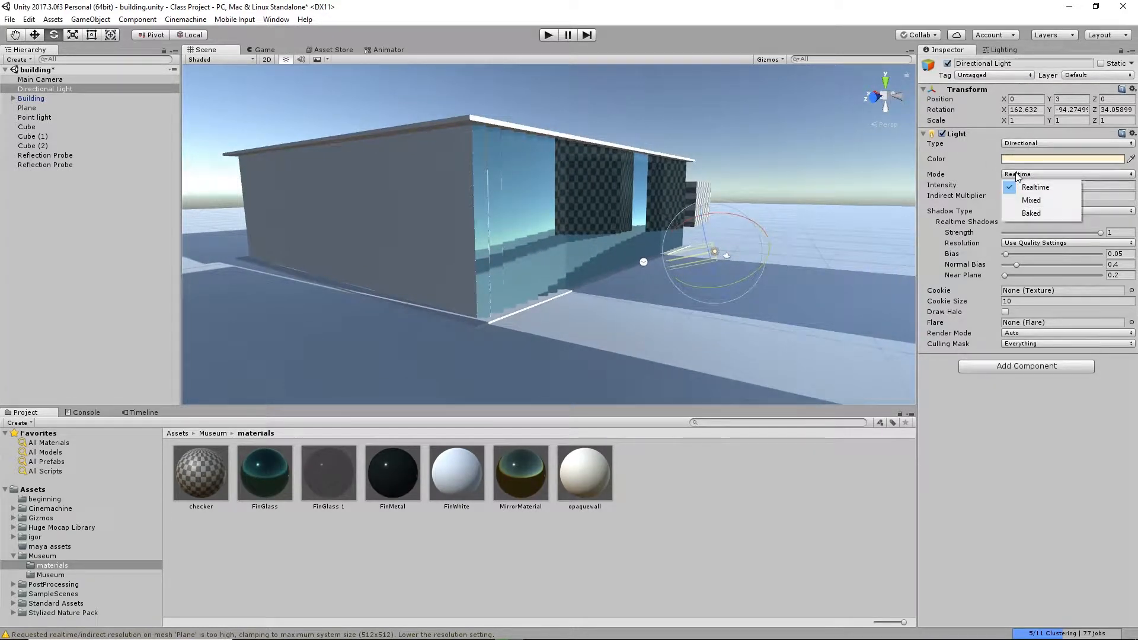
pyautogui.click(1044, 200)
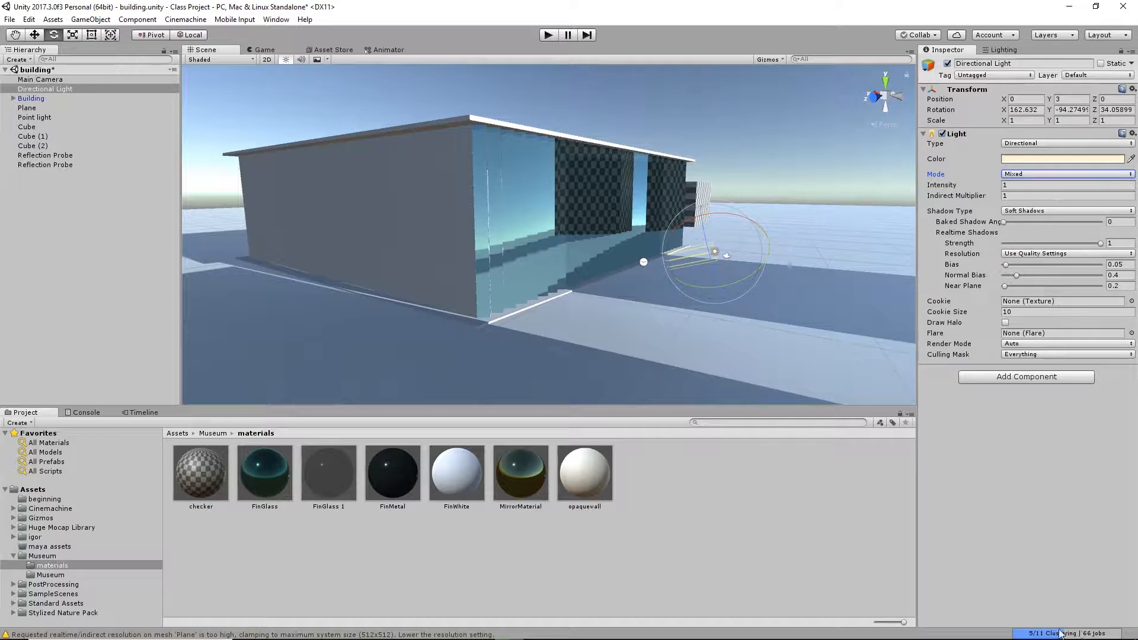
# Display the Baked Lightmap view of the scene and set the Lightmap Resolution to 20 texels per unit.
pyautogui.click(1003, 50)
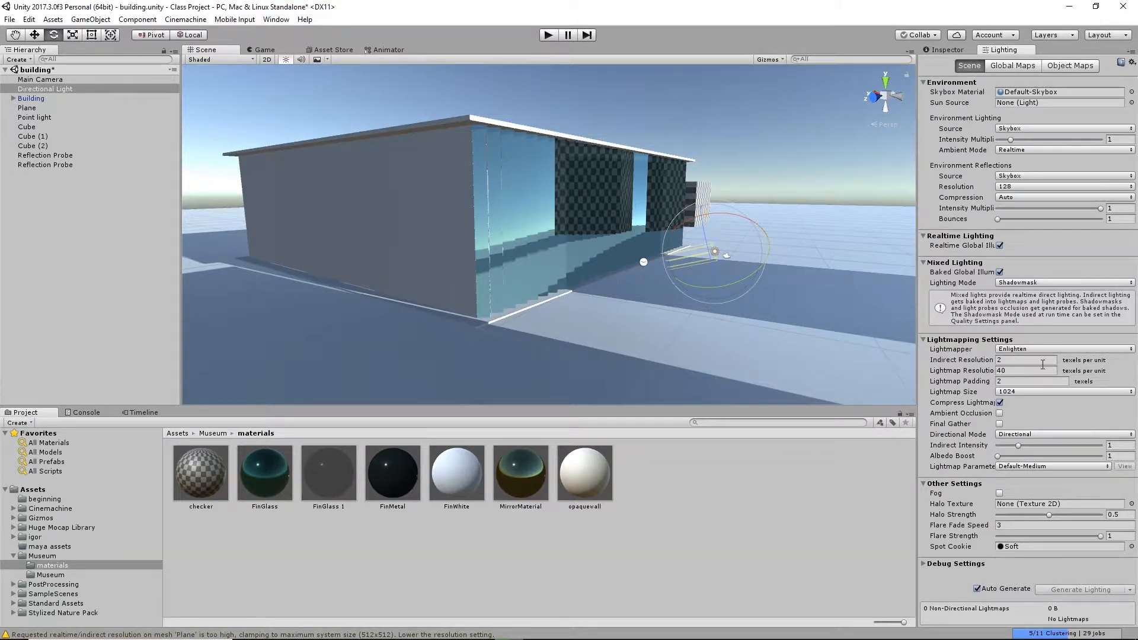
pyautogui.click(207, 59)
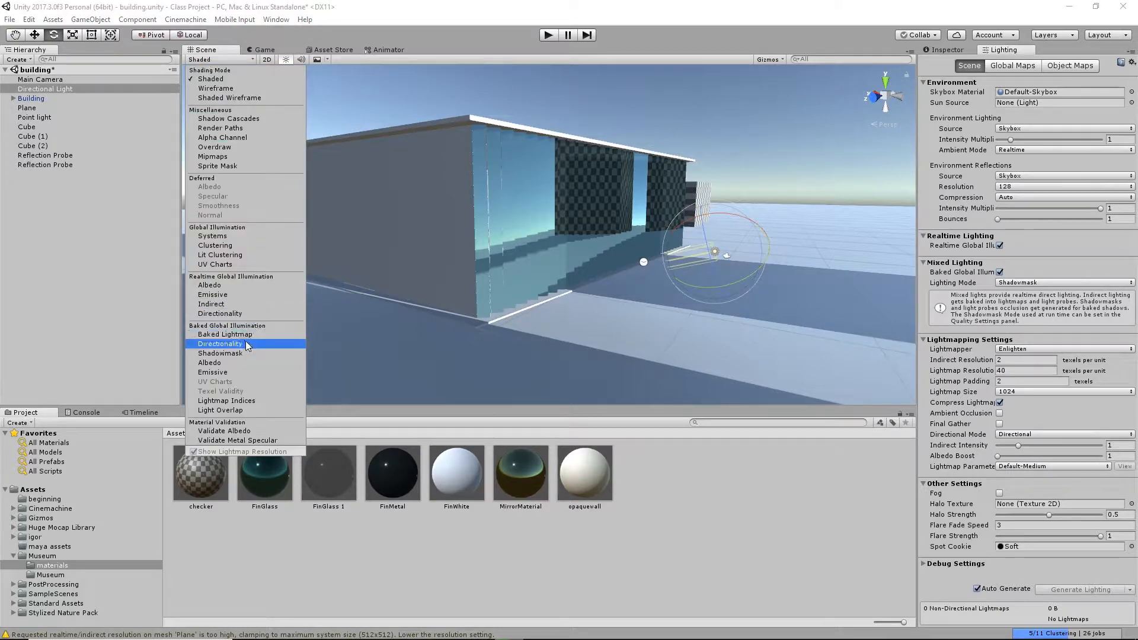
pyautogui.click(228, 334)
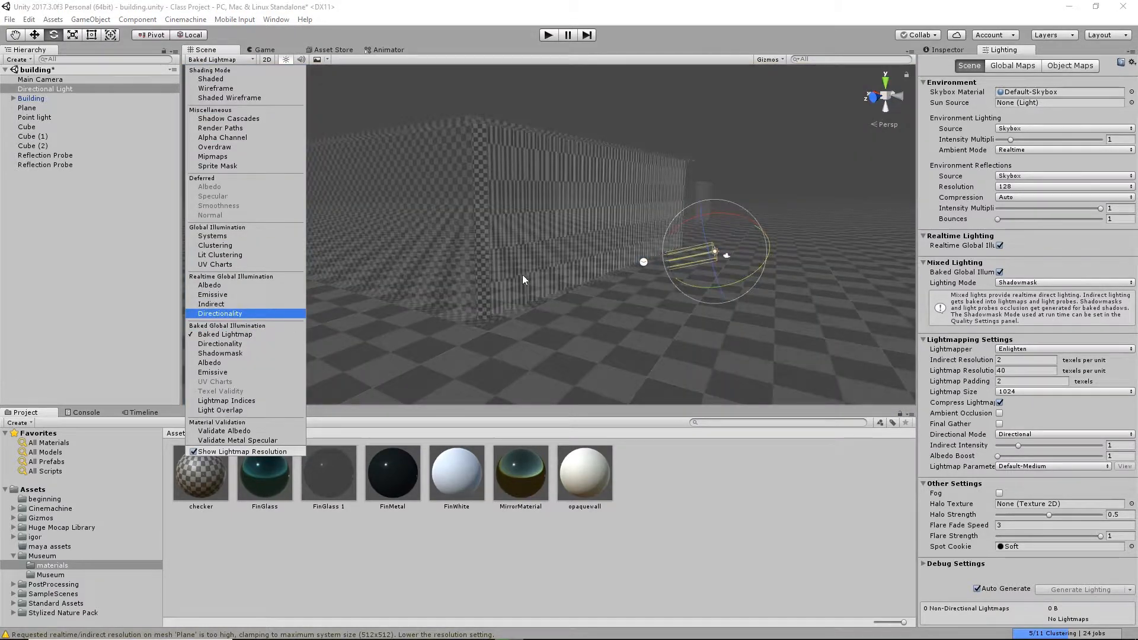
pyautogui.click(1014, 367)
pyautogui.click(1005, 373)
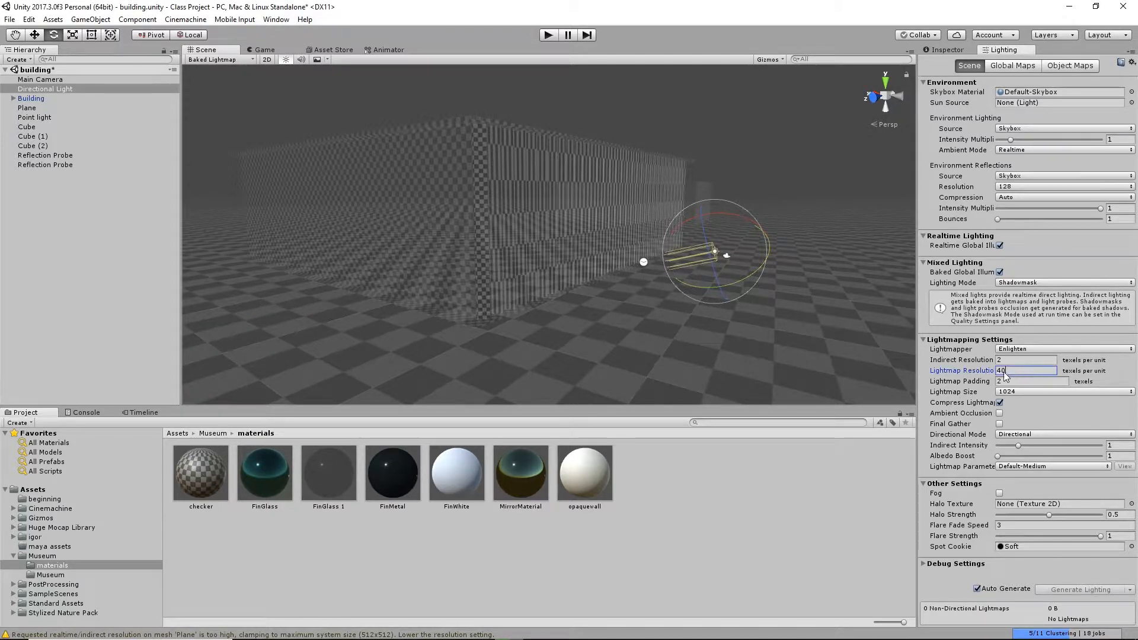
pyautogui.write('20')
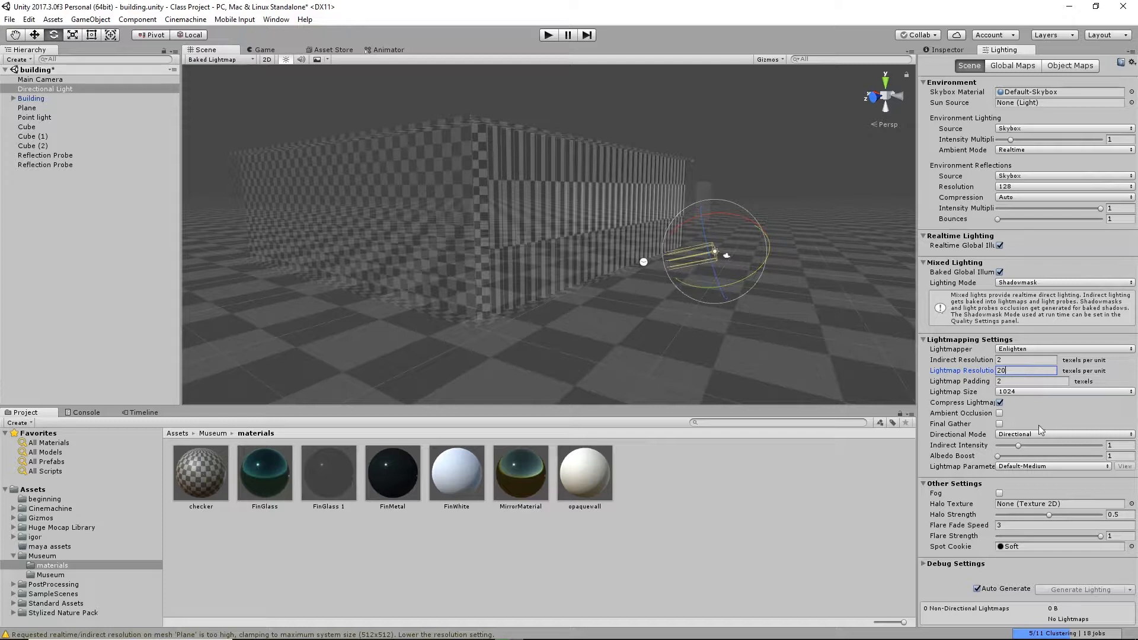
# Enable Final Gather in the lightmapping settings and assign the Directional Light as the environment's Sun Source.
pyautogui.click(999, 423)
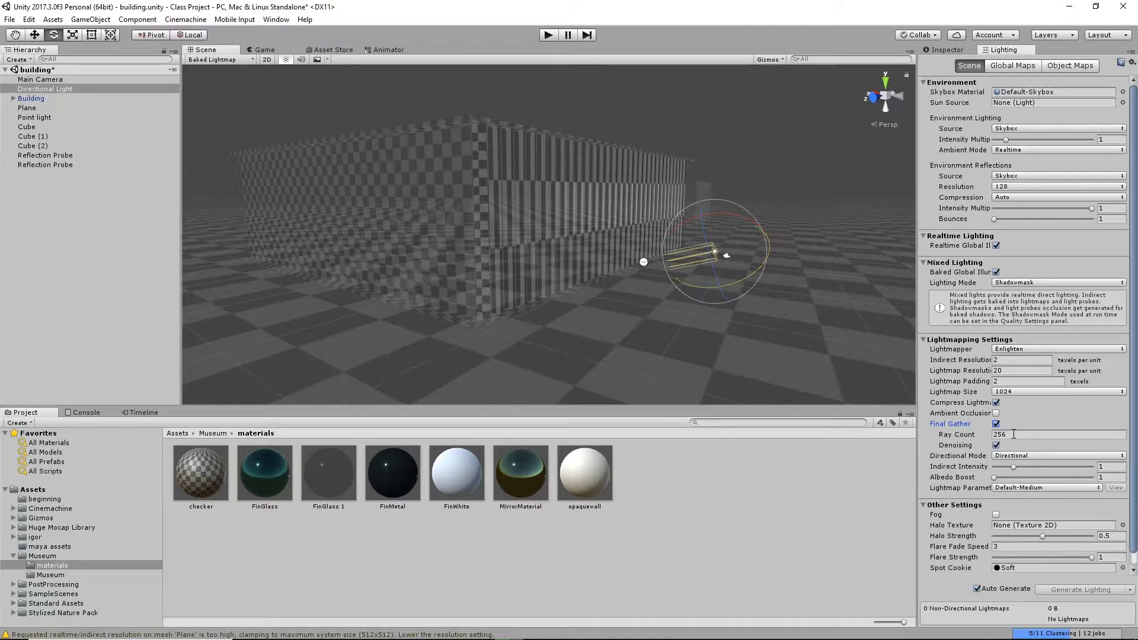
pyautogui.click(1014, 434)
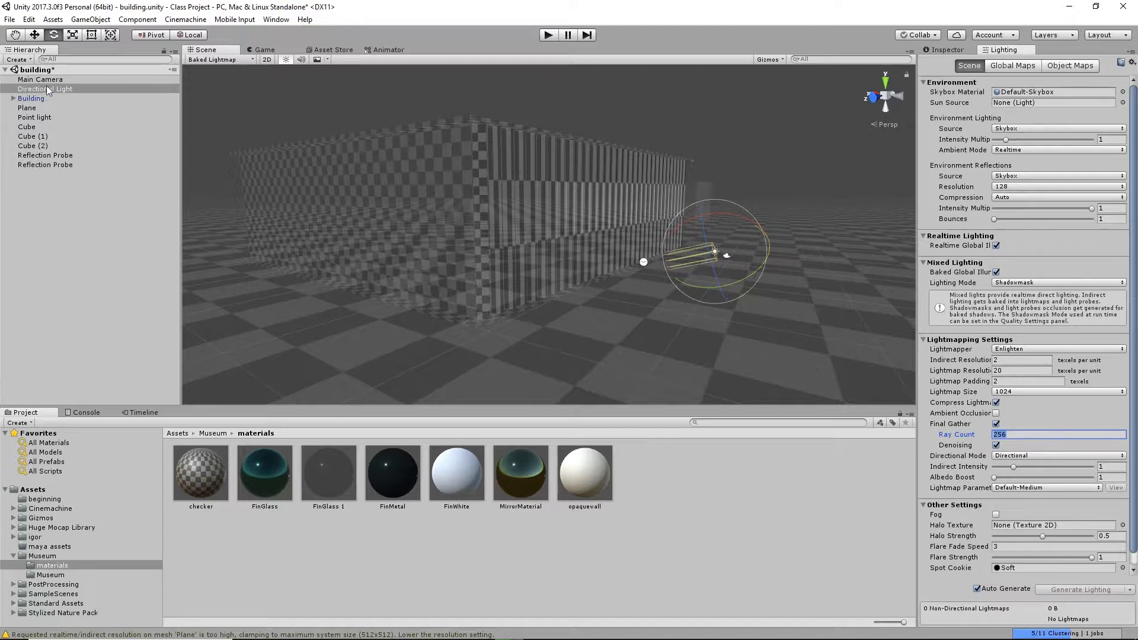
pyautogui.moveTo(49, 90); pyautogui.dragTo(1018, 106)
# Set the Scene view's draw mode to Shaded.
pyautogui.click(218, 60)
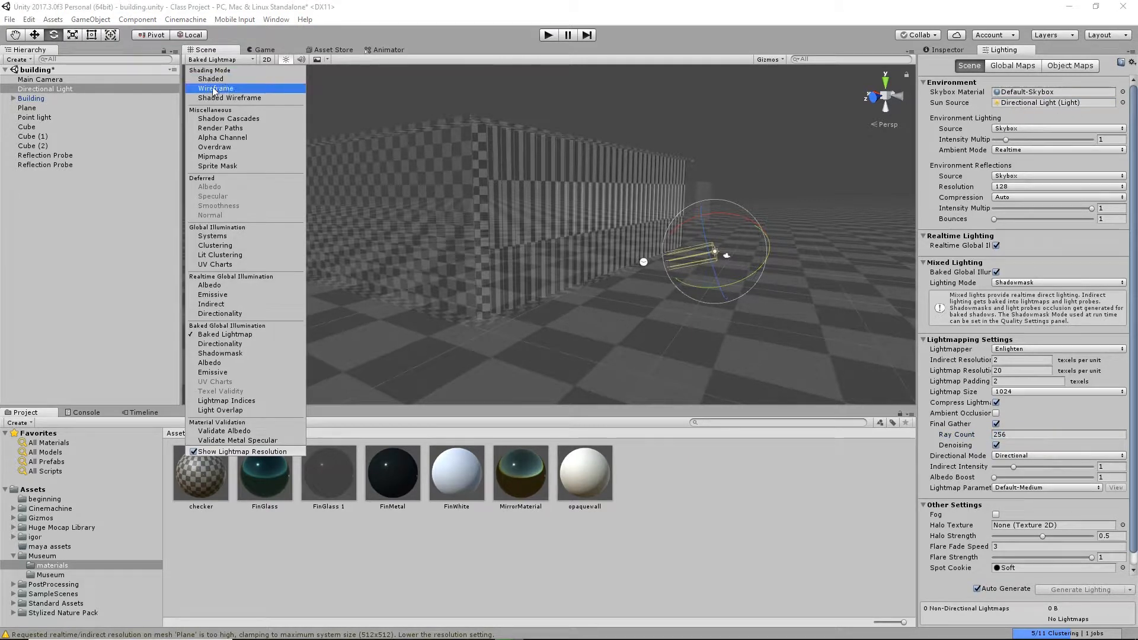
pyautogui.click(223, 81)
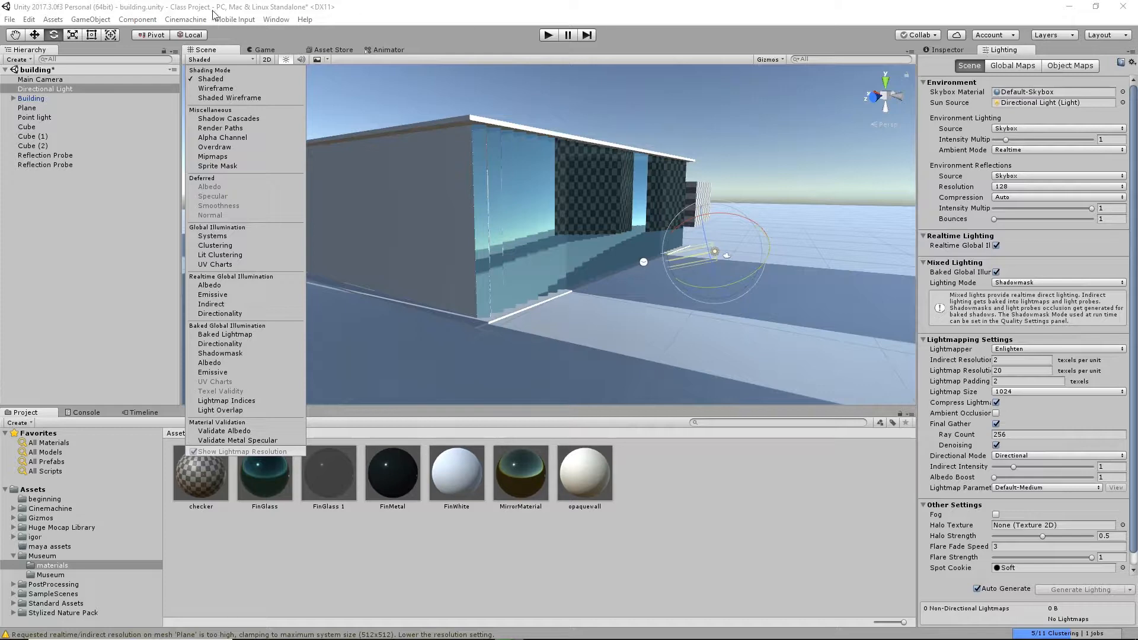
# Look at the Global Maps of the lighting settings, and return to the scene lighting settings.
pyautogui.click(276, 20)
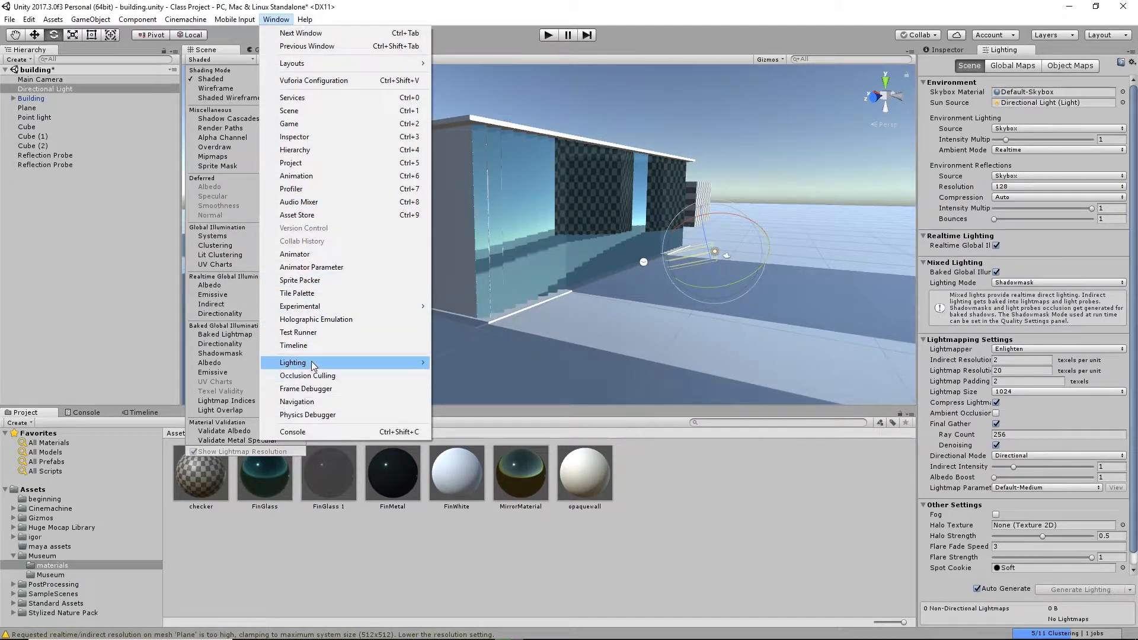
pyautogui.moveTo(327, 363)
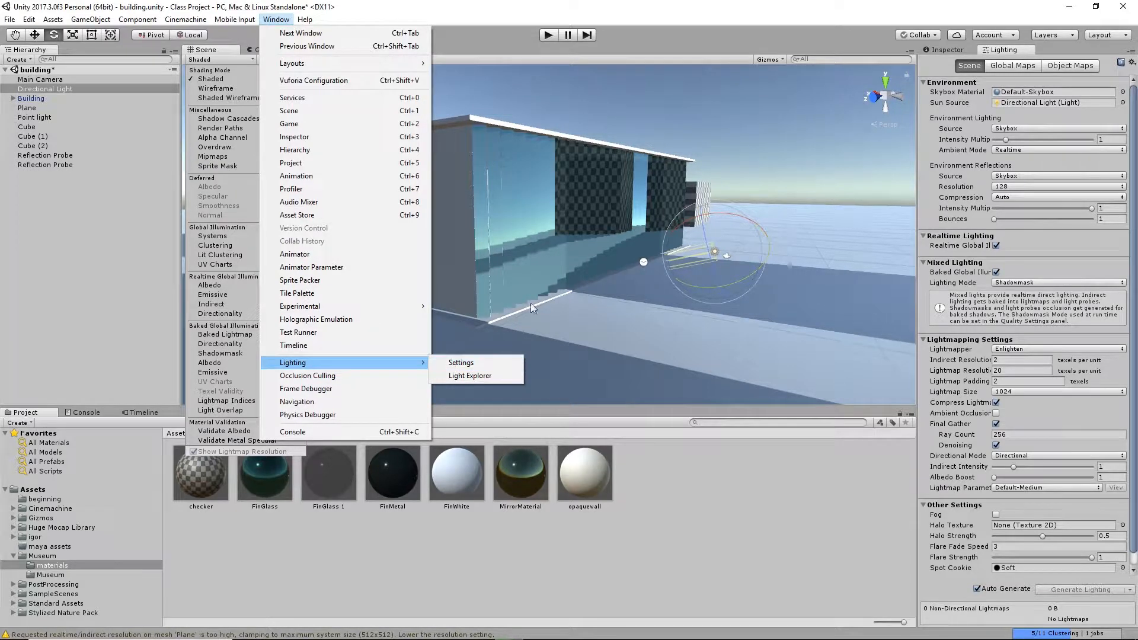
pyautogui.click(614, 12)
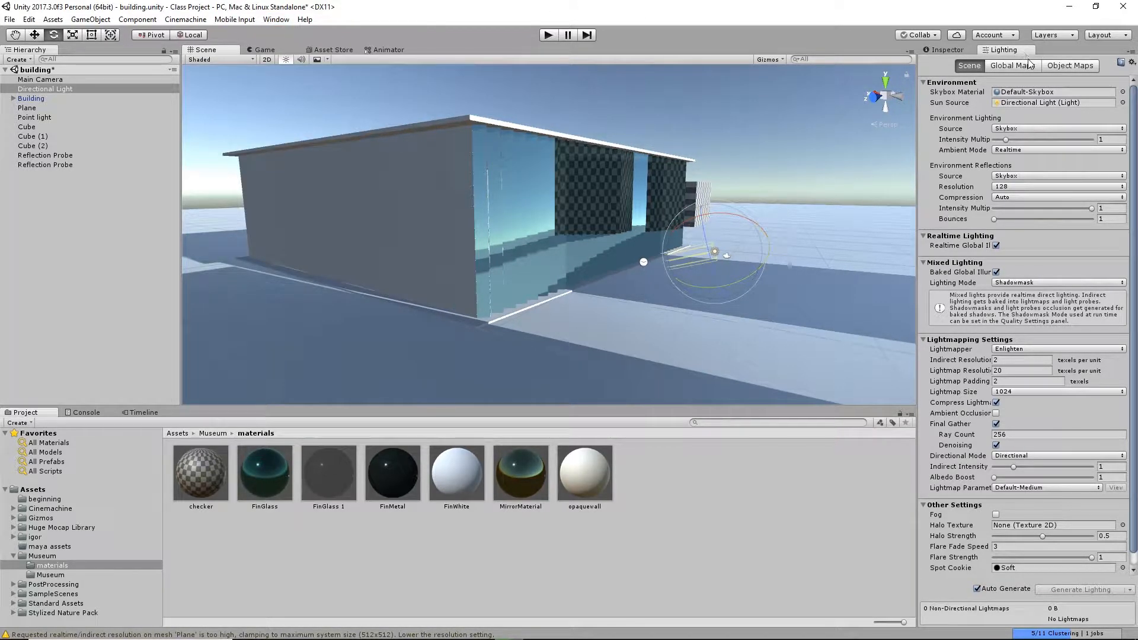
pyautogui.click(1004, 67)
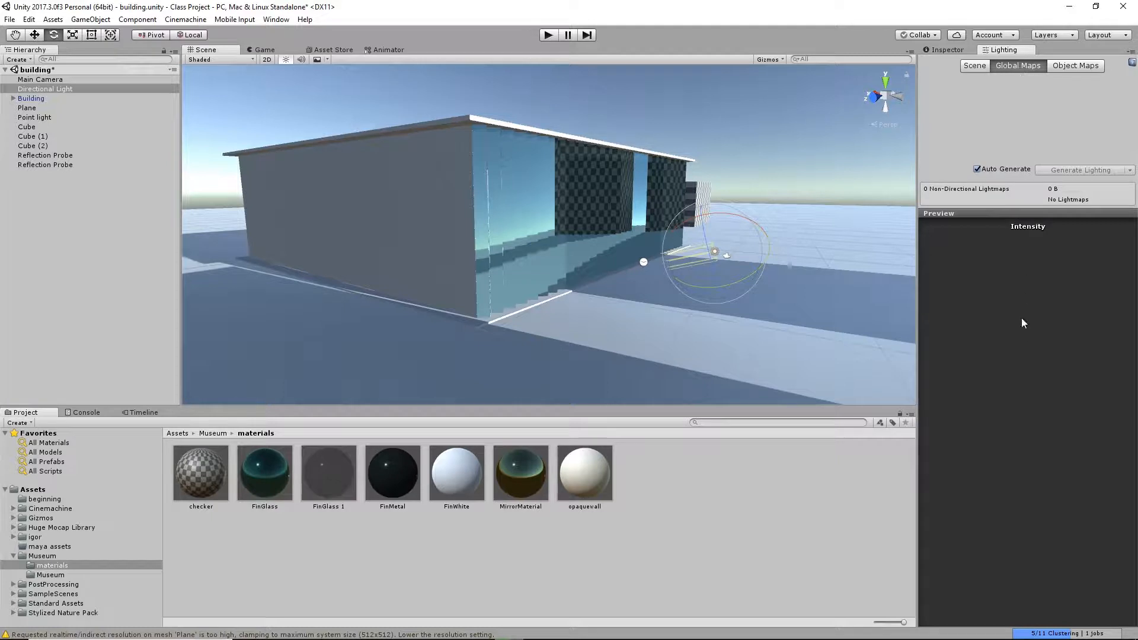
pyautogui.click(974, 65)
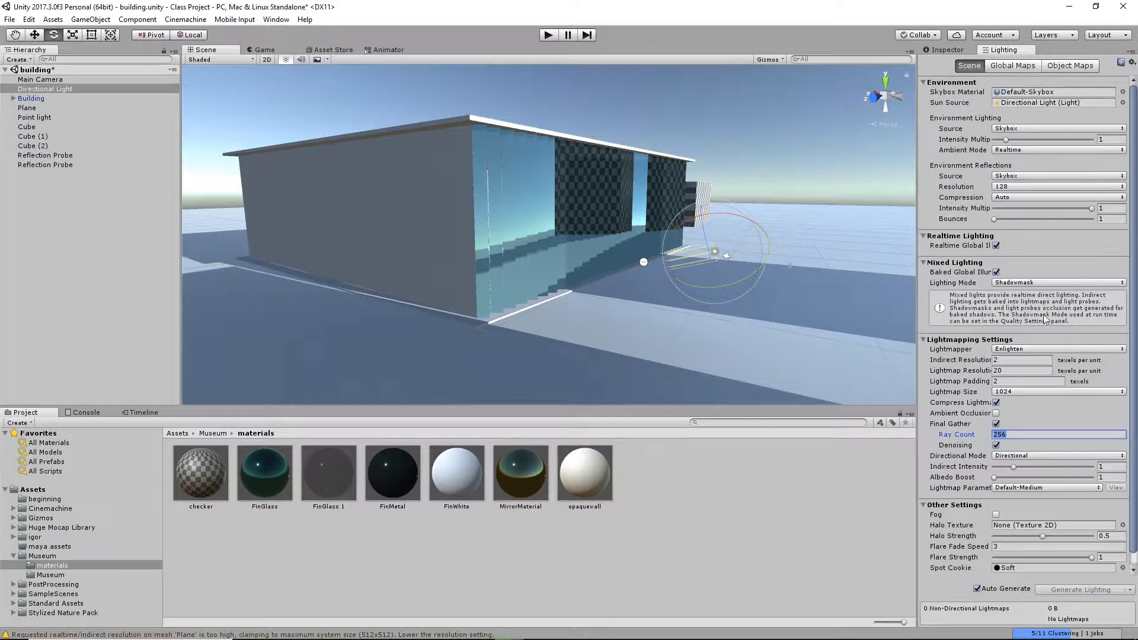
# Turn off Auto Generate and start generating the scene's lighting manually.
pyautogui.click(976, 589)
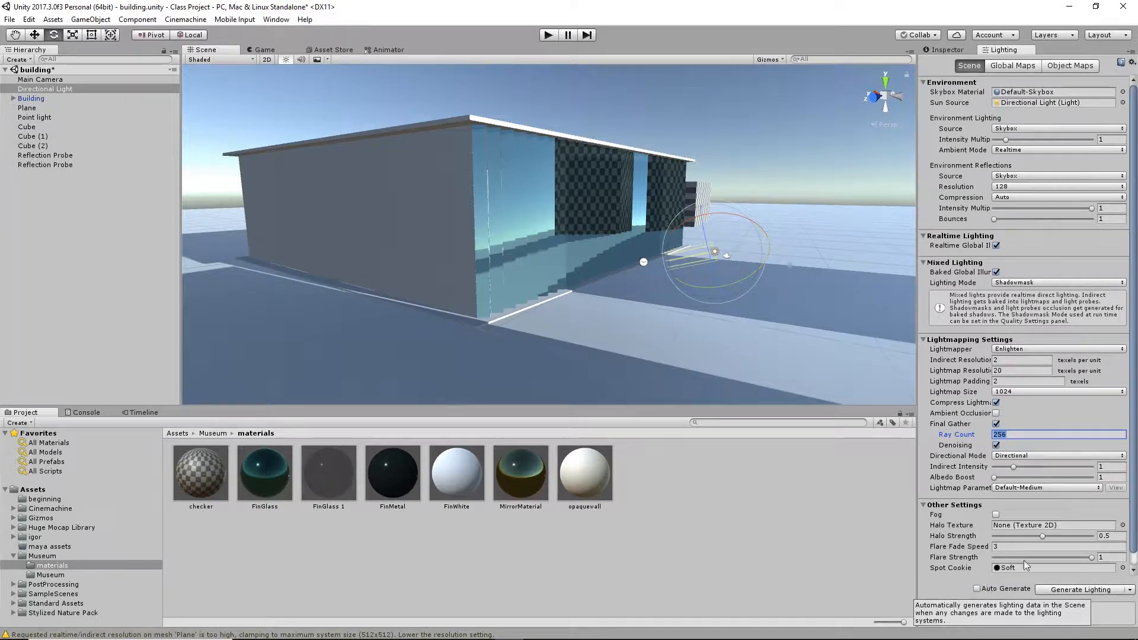
pyautogui.click(1103, 593)
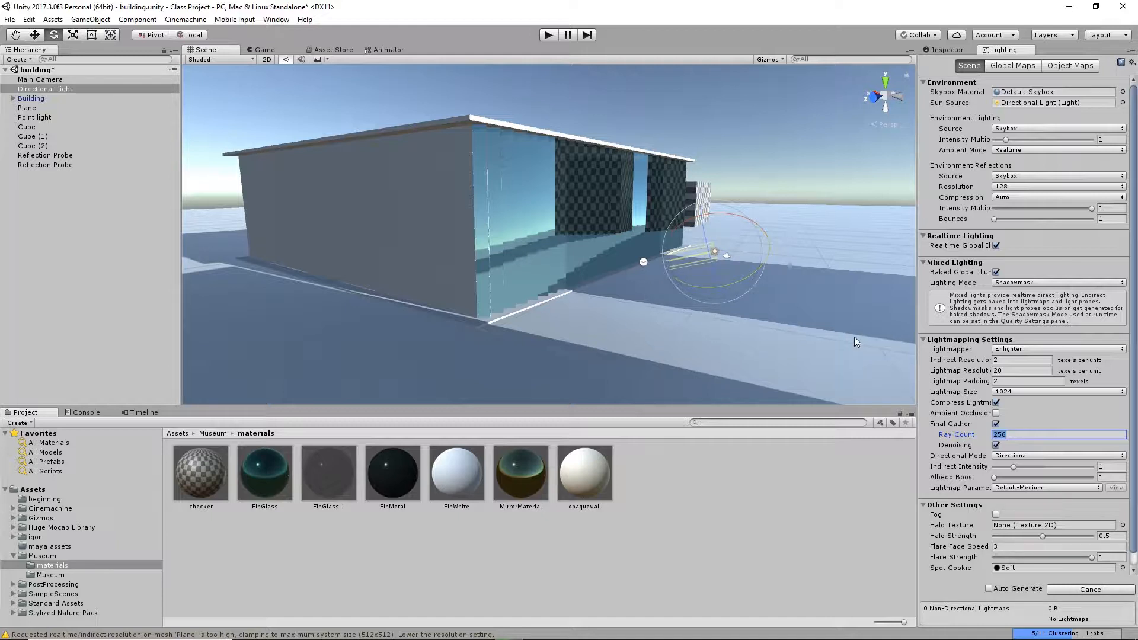
pyautogui.press('alt')
pyautogui.keyDown('alt'); pyautogui.moveTo(849, 324); pyautogui.dragTo(682, 283, button='right'); pyautogui.keyUp('alt')
pyautogui.keyDown('alt'); pyautogui.moveTo(682, 283); pyautogui.dragTo(822, 330); pyautogui.keyUp('alt')
pyautogui.keyDown('alt'); pyautogui.moveTo(801, 324); pyautogui.dragTo(634, 388, button='right'); pyautogui.keyUp('alt')
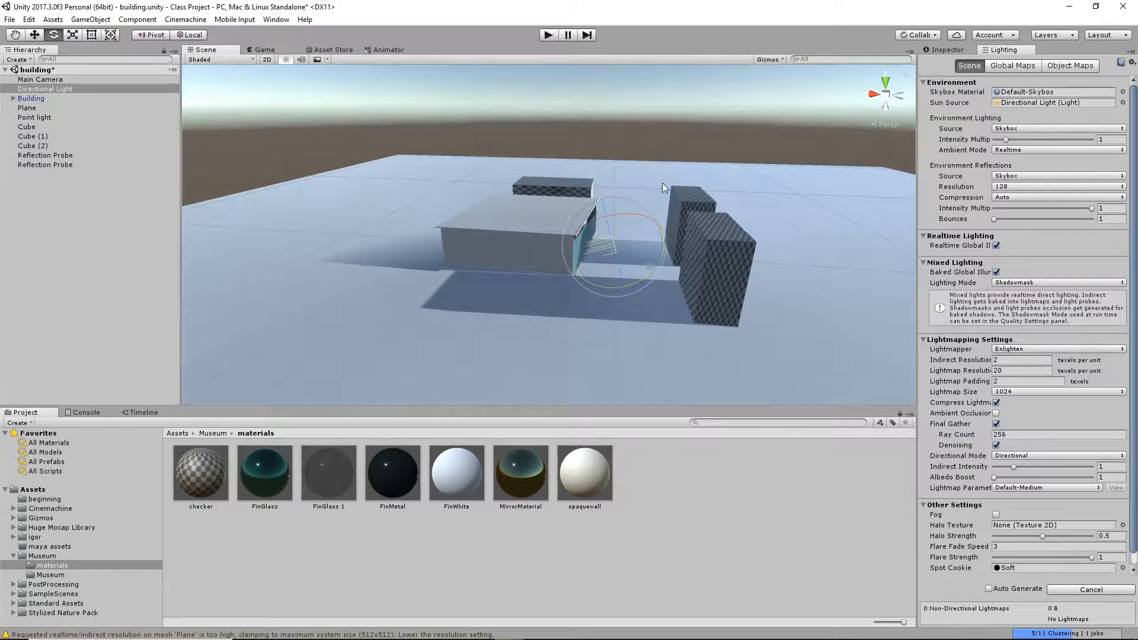
pyautogui.keyDown('alt'); pyautogui.moveTo(534, 244); pyautogui.dragTo(720, 270, button='right'); pyautogui.keyUp('alt')
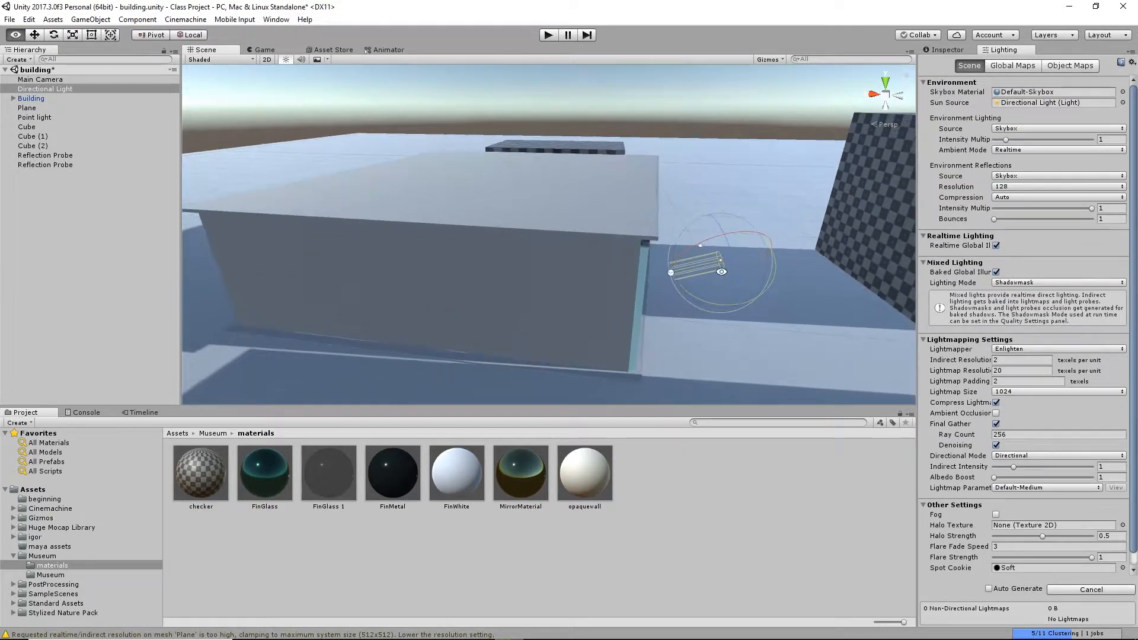
pyautogui.keyDown('alt'); pyautogui.moveTo(689, 251); pyautogui.dragTo(587, 208); pyautogui.keyUp('alt')
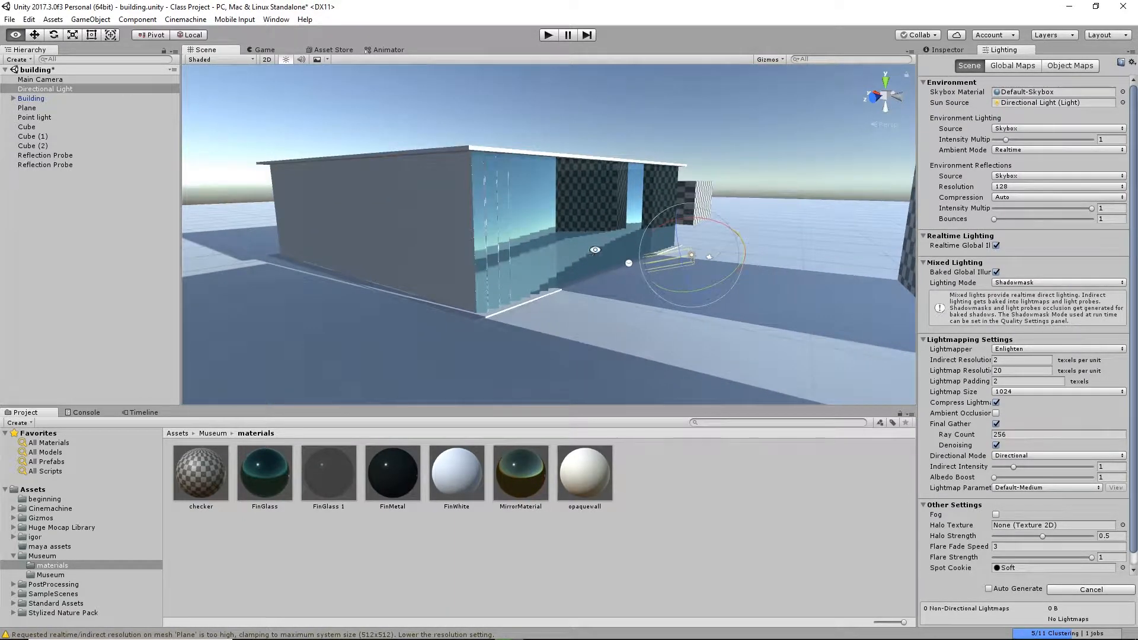
pyautogui.press('e')
# Select pCube1, pCube2 and pCube3 inside the Building object and view their Mesh Renderer lightmap settings.
pyautogui.keyDown('alt'); pyautogui.click(13, 98); pyautogui.keyUp('alt')
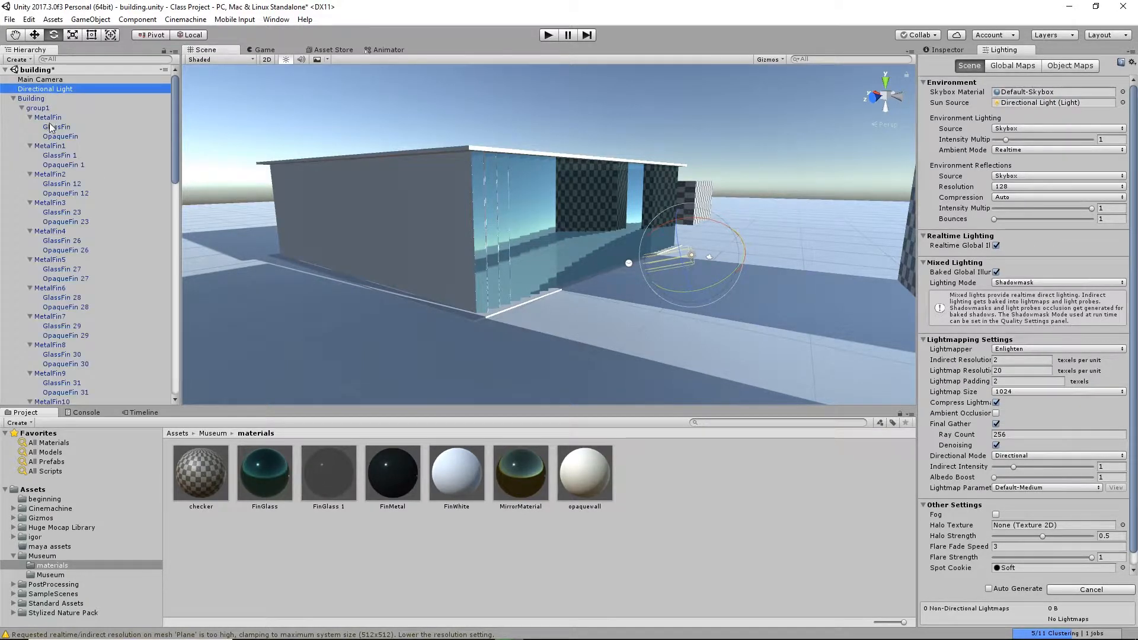
pyautogui.click(21, 108)
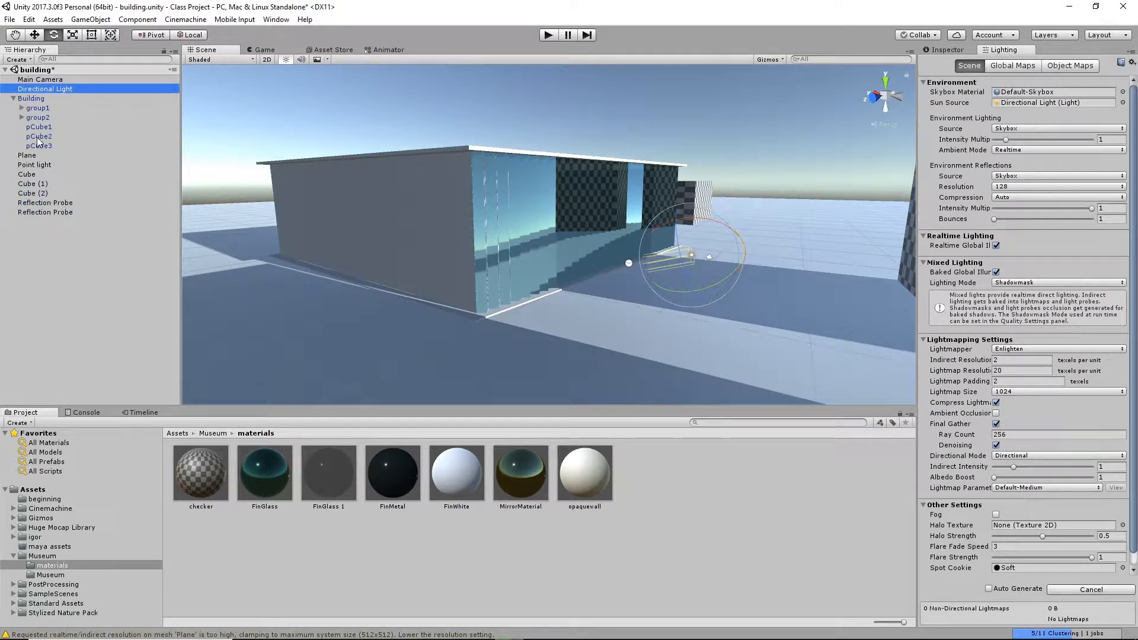
pyautogui.click(38, 127)
pyautogui.keyDown('shift'); pyautogui.click(39, 146); pyautogui.keyUp('shift')
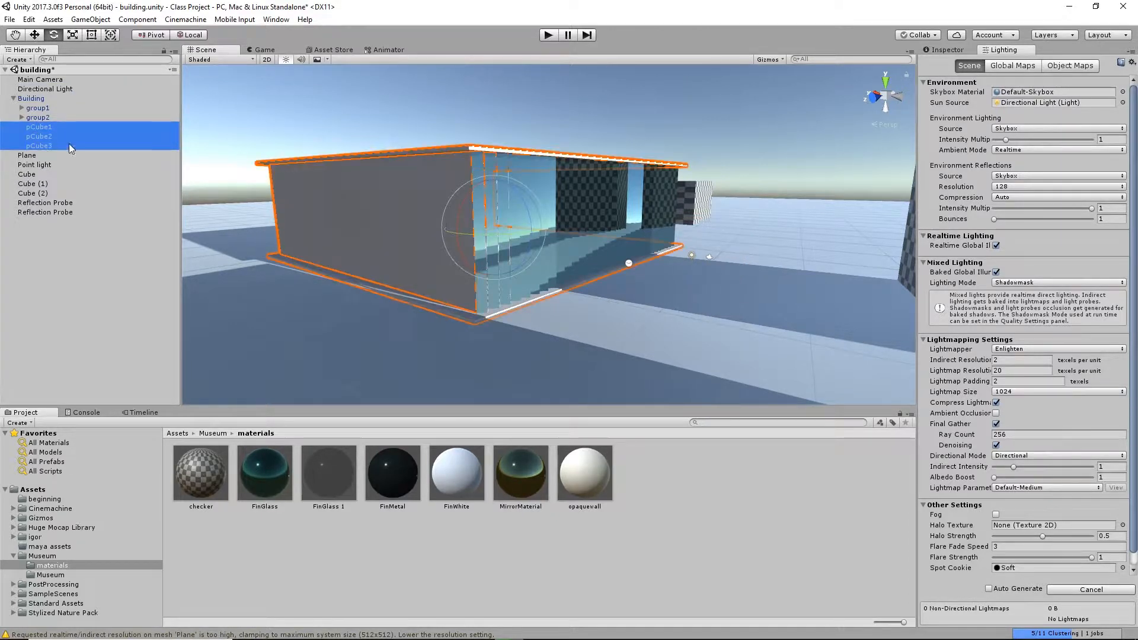
pyautogui.scroll(-1, 1047, 486)
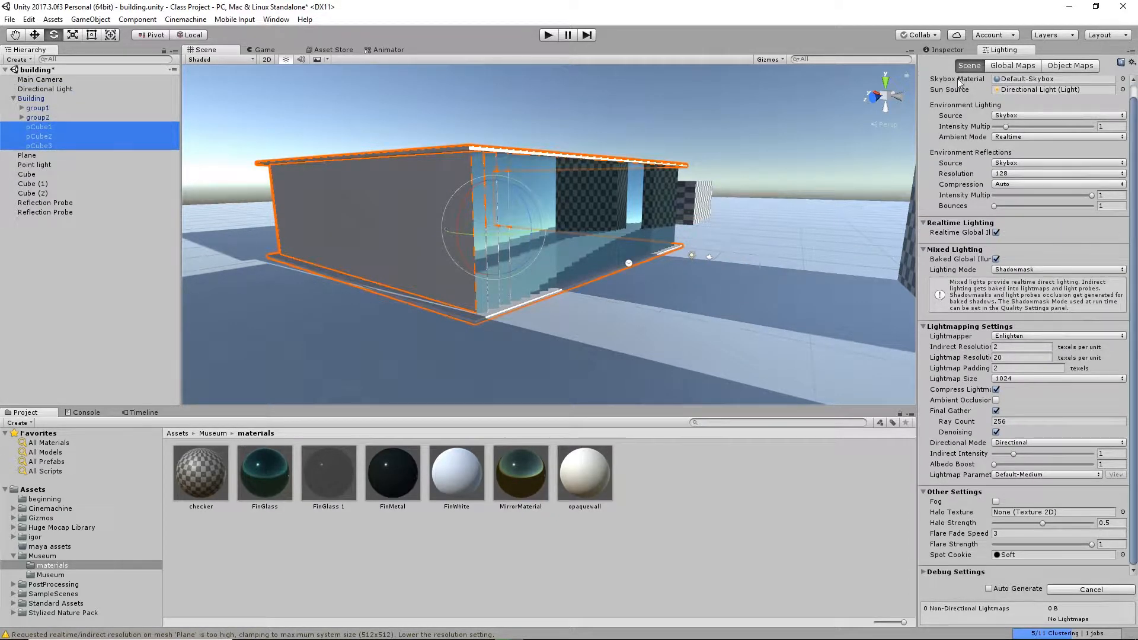
pyautogui.click(947, 49)
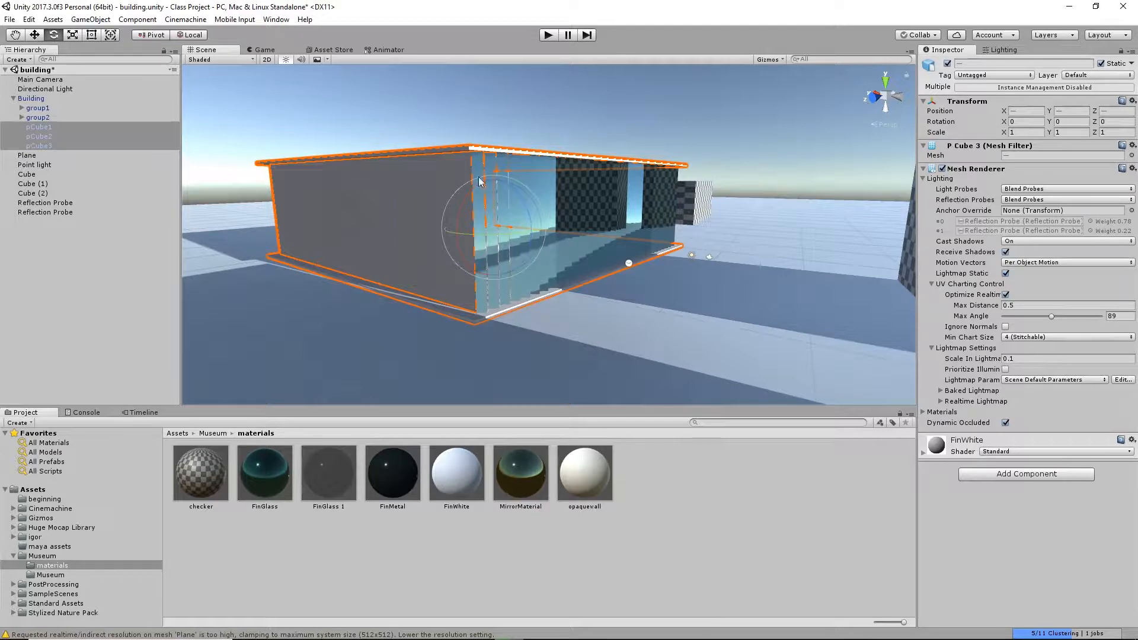
# Expand the Building's group2 and its children MetalFin 1 through MetalFin8 1 to reveal their glass and opaque fins.
pyautogui.keyDown('alt'); pyautogui.moveTo(832, 223); pyautogui.dragTo(510, 255); pyautogui.keyUp('alt')
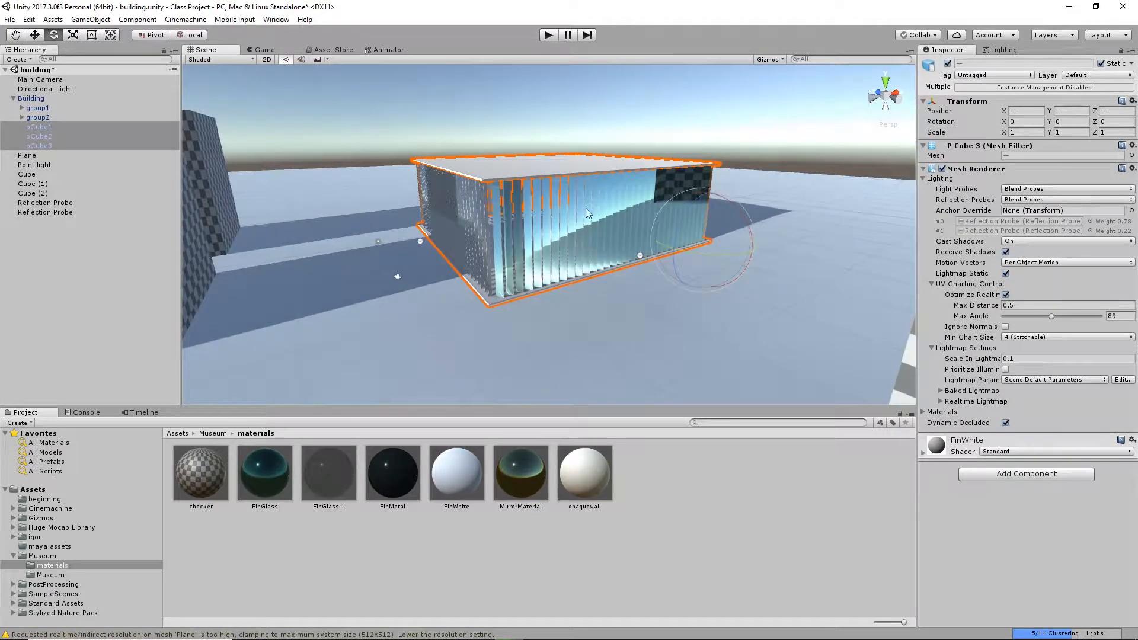
pyautogui.click(23, 119)
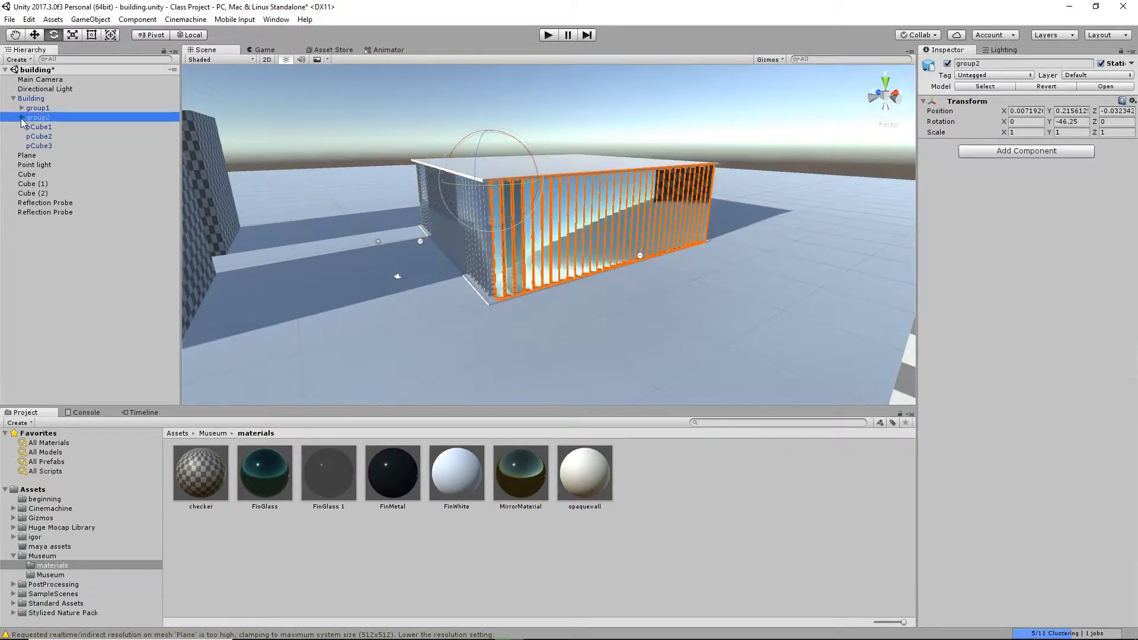
pyautogui.click(21, 117)
pyautogui.click(33, 128)
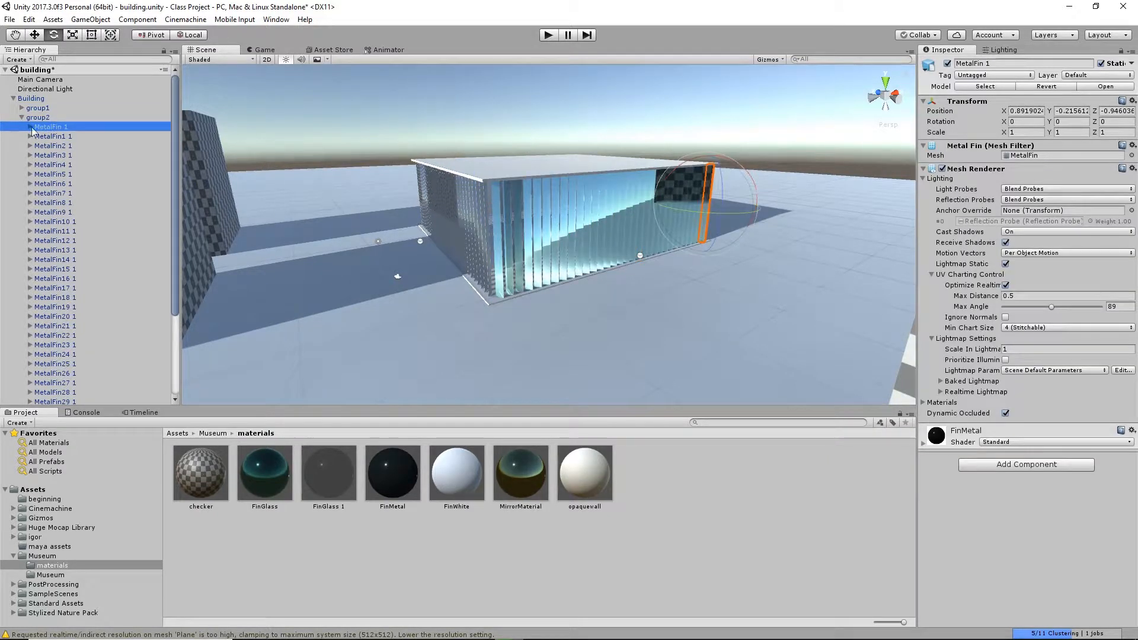
pyautogui.click(30, 127)
pyautogui.click(29, 155)
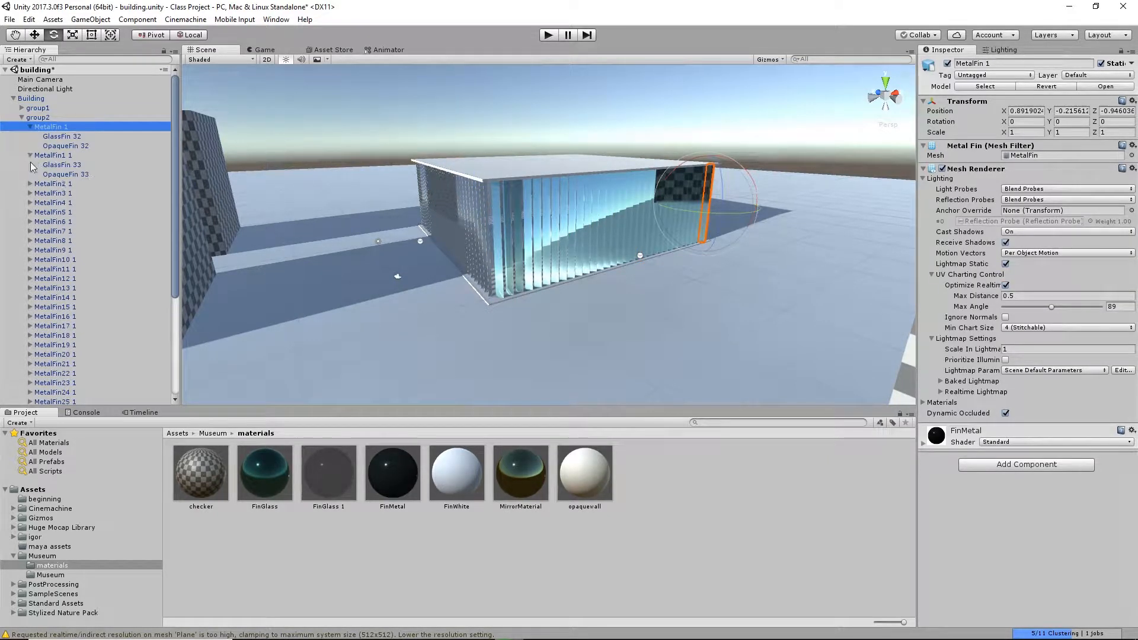
pyautogui.click(30, 183)
pyautogui.click(29, 212)
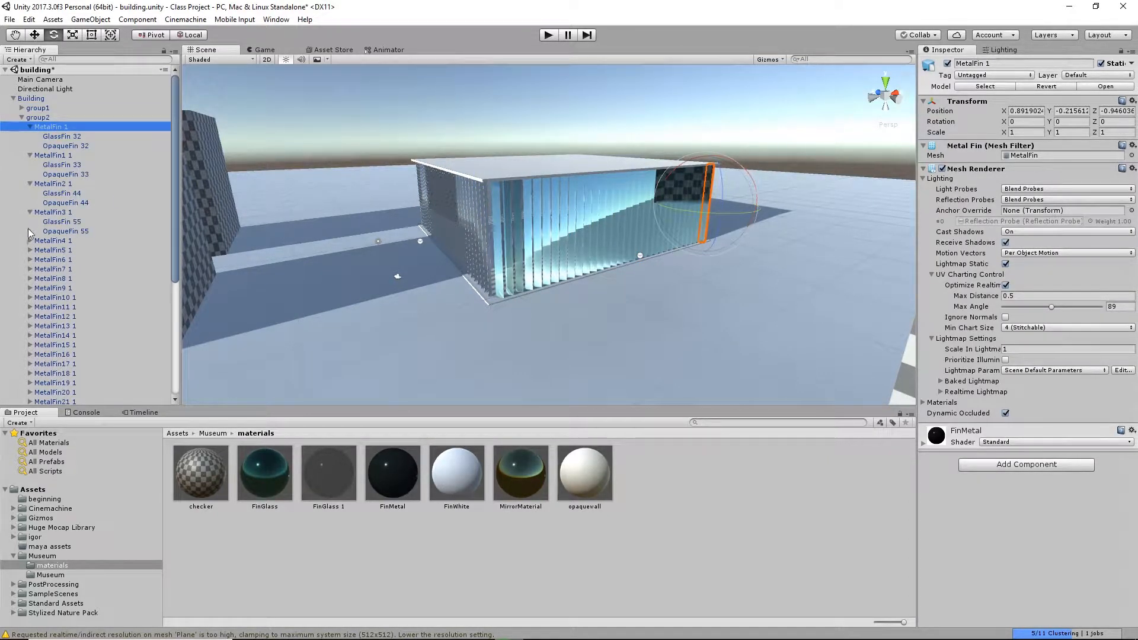
pyautogui.scroll(-3, 30, 213)
pyautogui.click(29, 170)
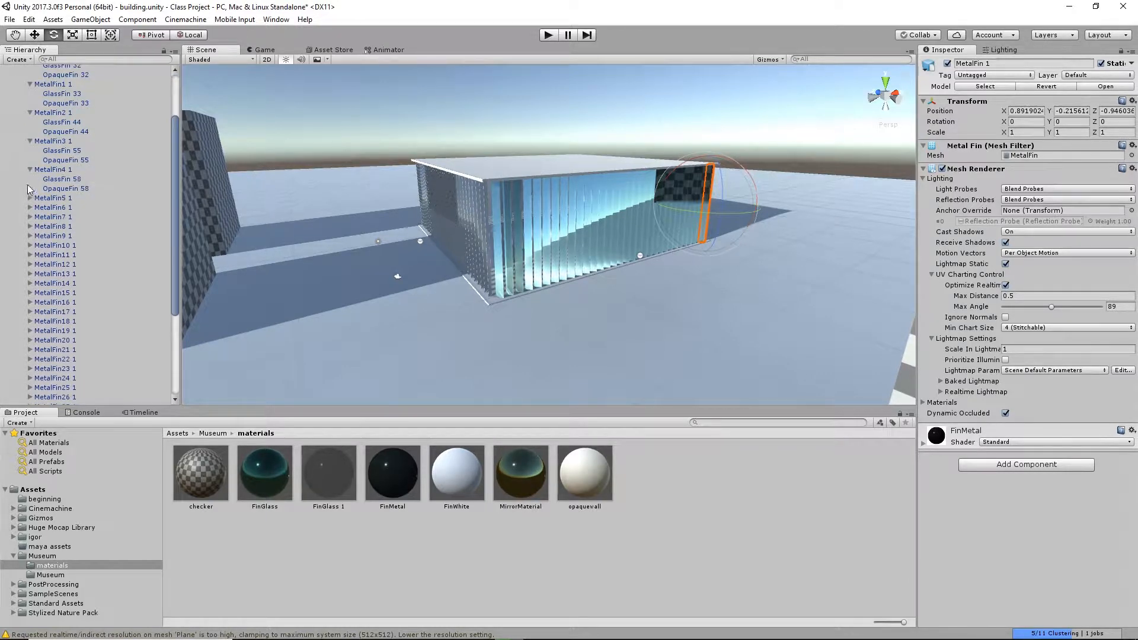
pyautogui.click(29, 198)
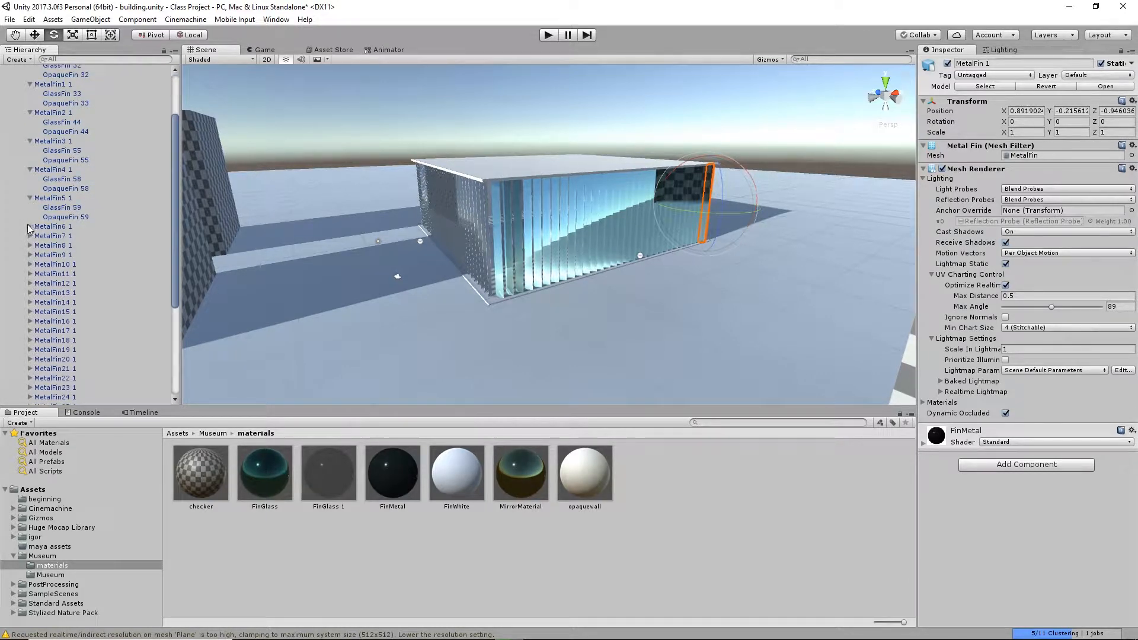
pyautogui.click(52, 198)
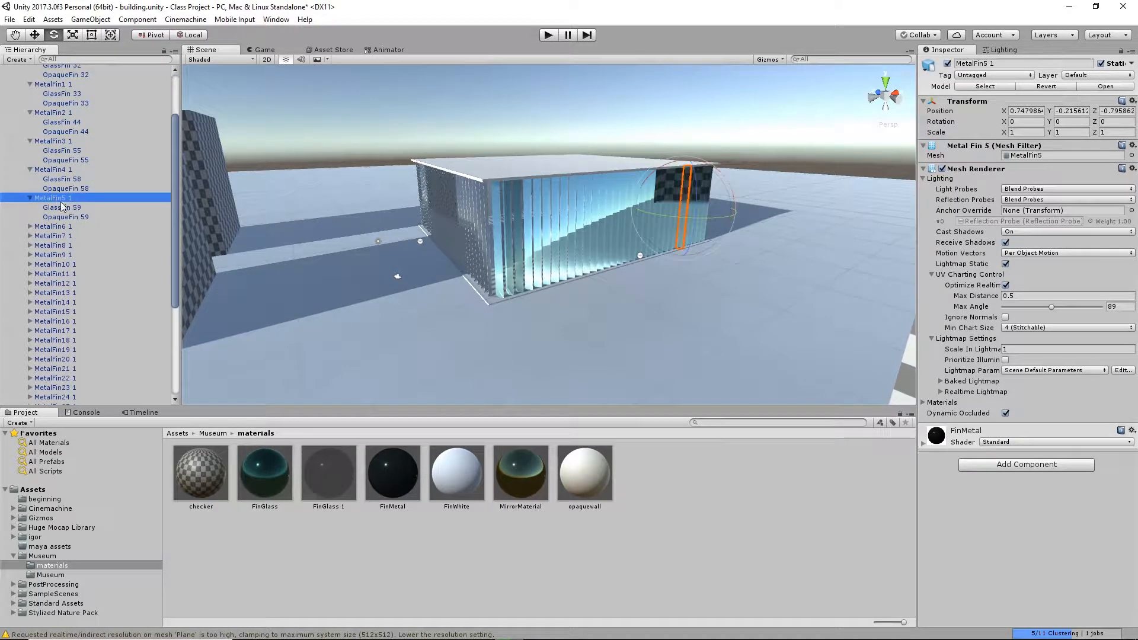
pyautogui.click(30, 227)
pyautogui.scroll(-3, 33, 264)
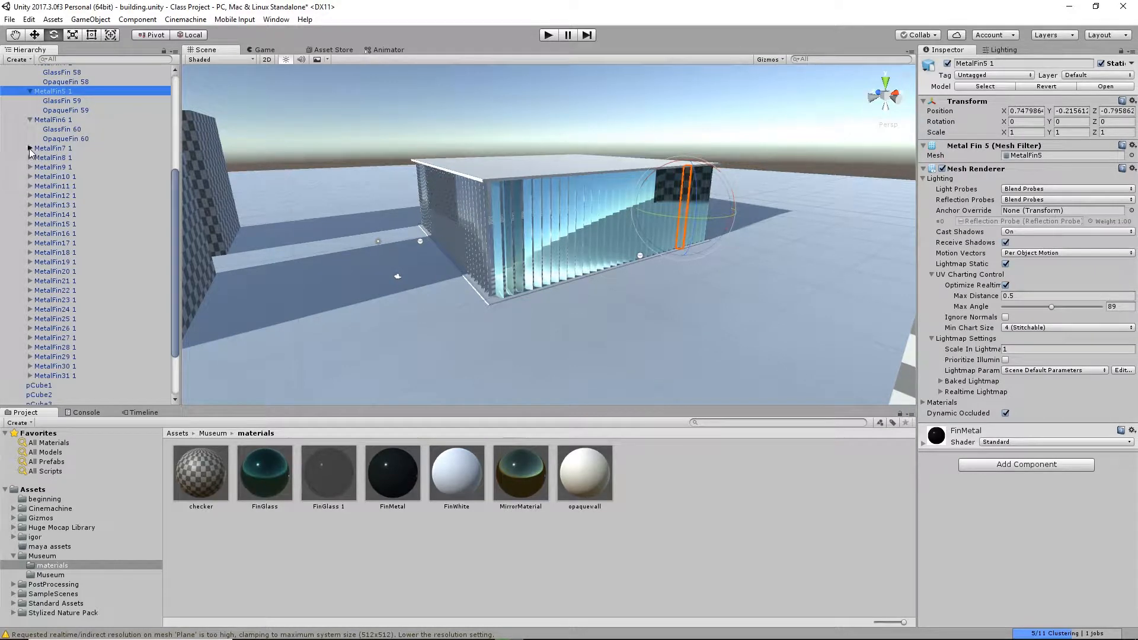
pyautogui.click(30, 148)
pyautogui.click(30, 177)
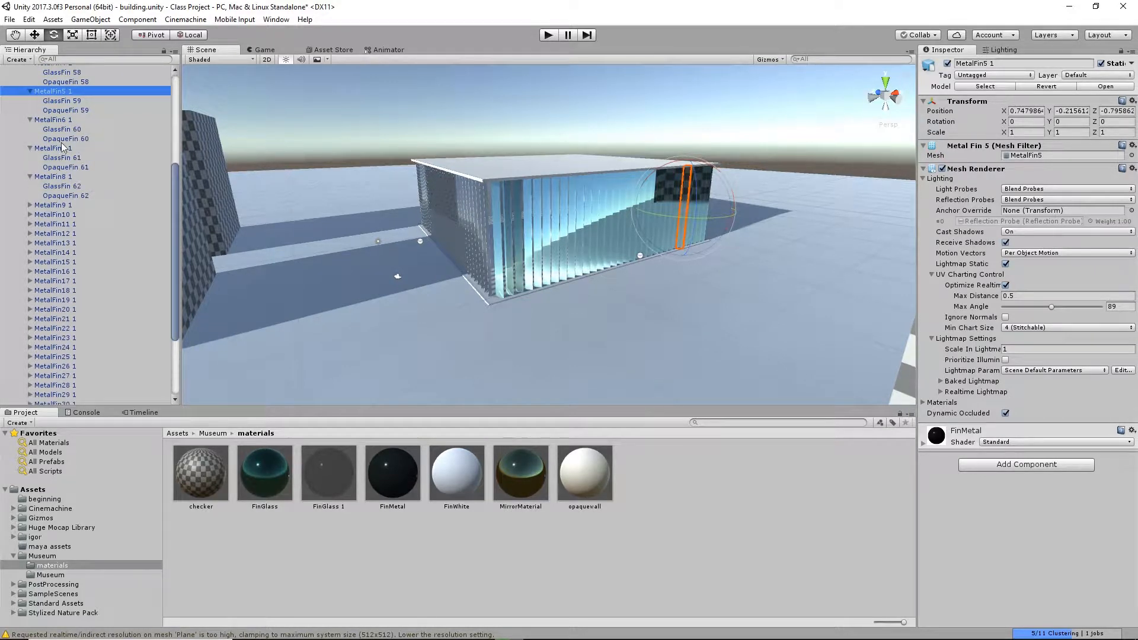
# Show the Baked Lightmap view of the scene and examine the texel density on the building's fins.
pyautogui.click(205, 60)
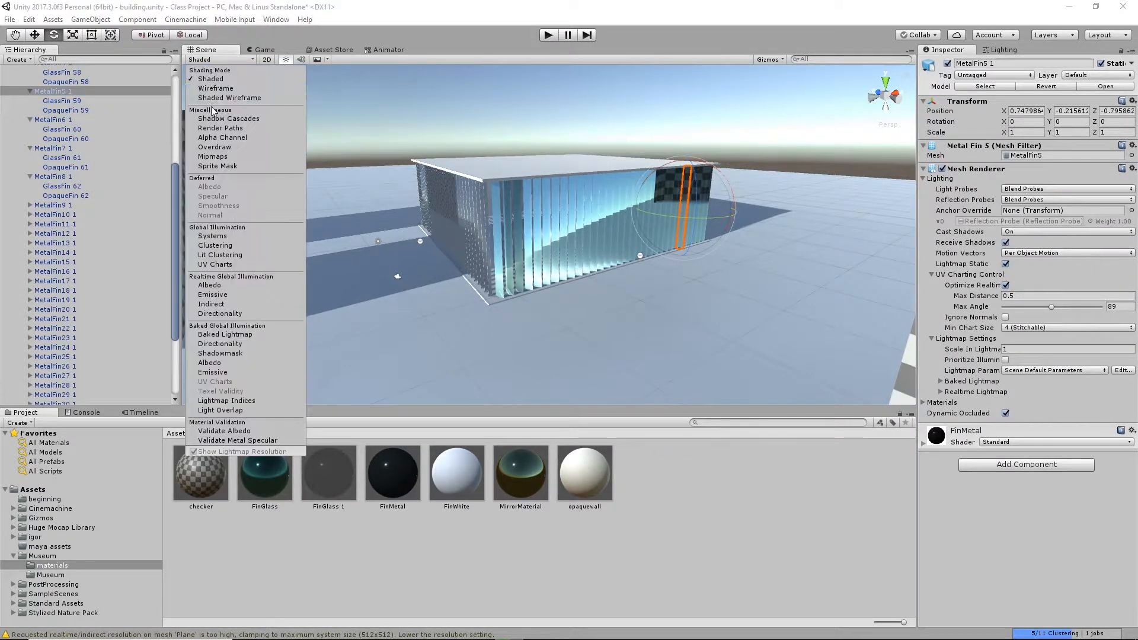
pyautogui.click(233, 336)
pyautogui.keyDown('alt'); pyautogui.moveTo(332, 285); pyautogui.dragTo(847, 361, button='right'); pyautogui.keyUp('alt')
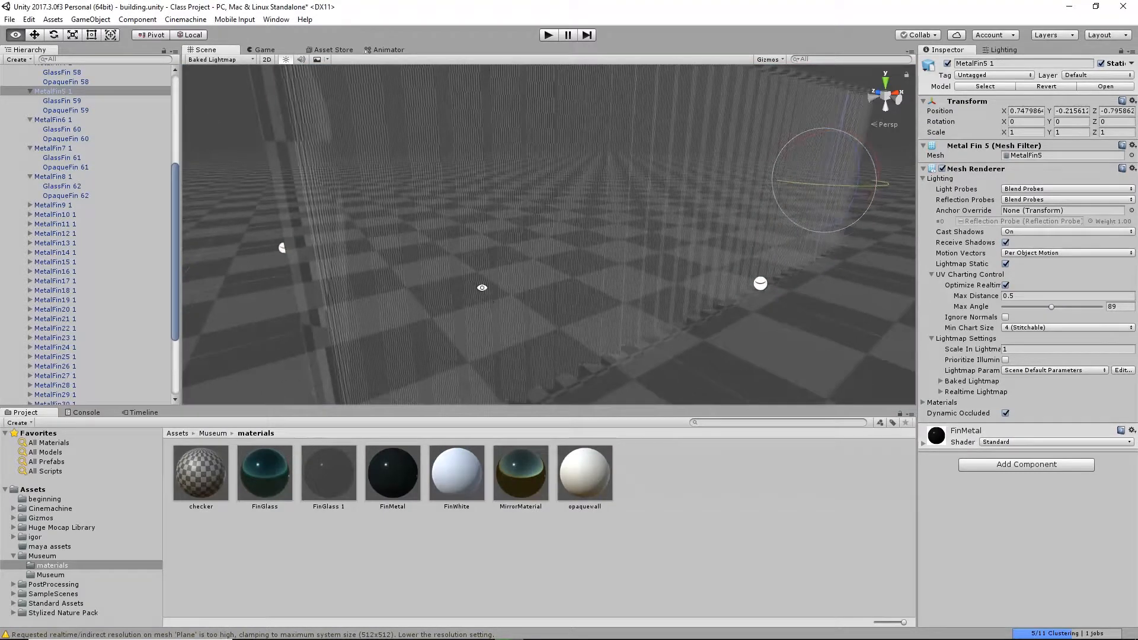
pyautogui.keyDown('alt'); pyautogui.moveTo(482, 287); pyautogui.dragTo(491, 275); pyautogui.keyUp('alt')
pyautogui.keyDown('alt'); pyautogui.moveTo(624, 285); pyautogui.dragTo(341, 301, button='right'); pyautogui.keyUp('alt')
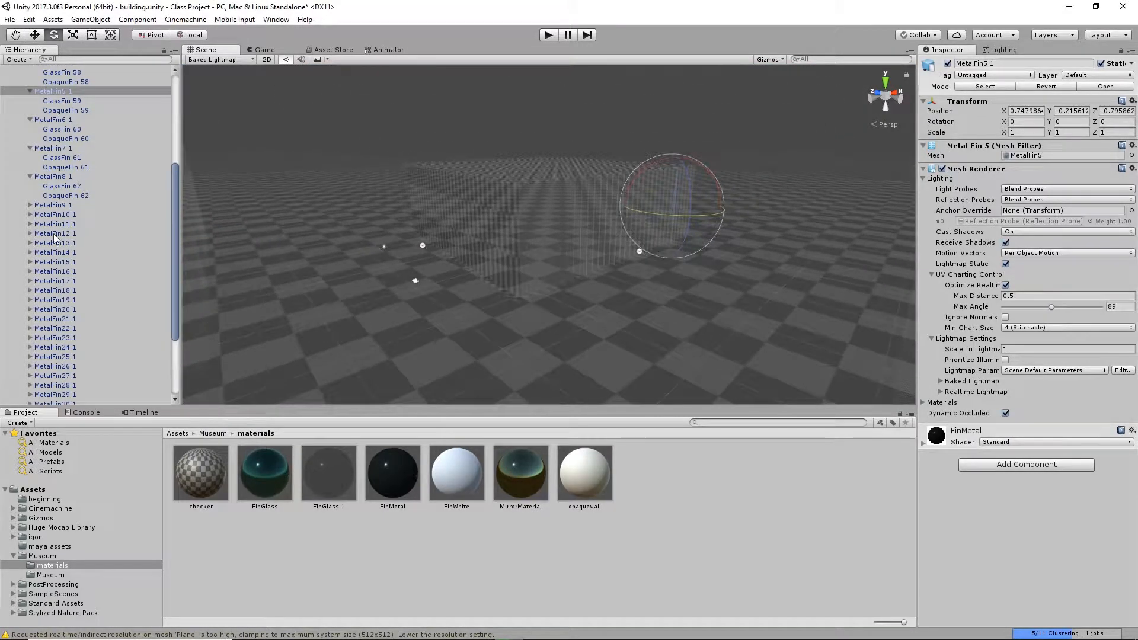
# Expand MetalFin9 1 through MetalFin19 1 in group2 to reveal their glass and opaque fins.
pyautogui.click(30, 205)
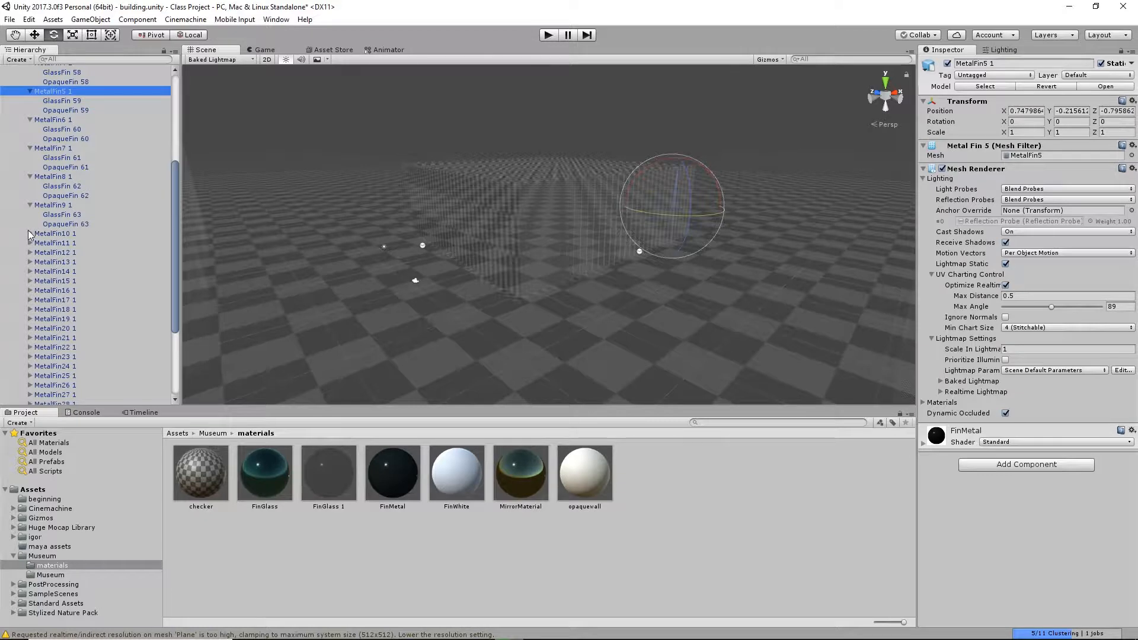
pyautogui.click(30, 234)
pyautogui.click(30, 262)
pyautogui.click(30, 290)
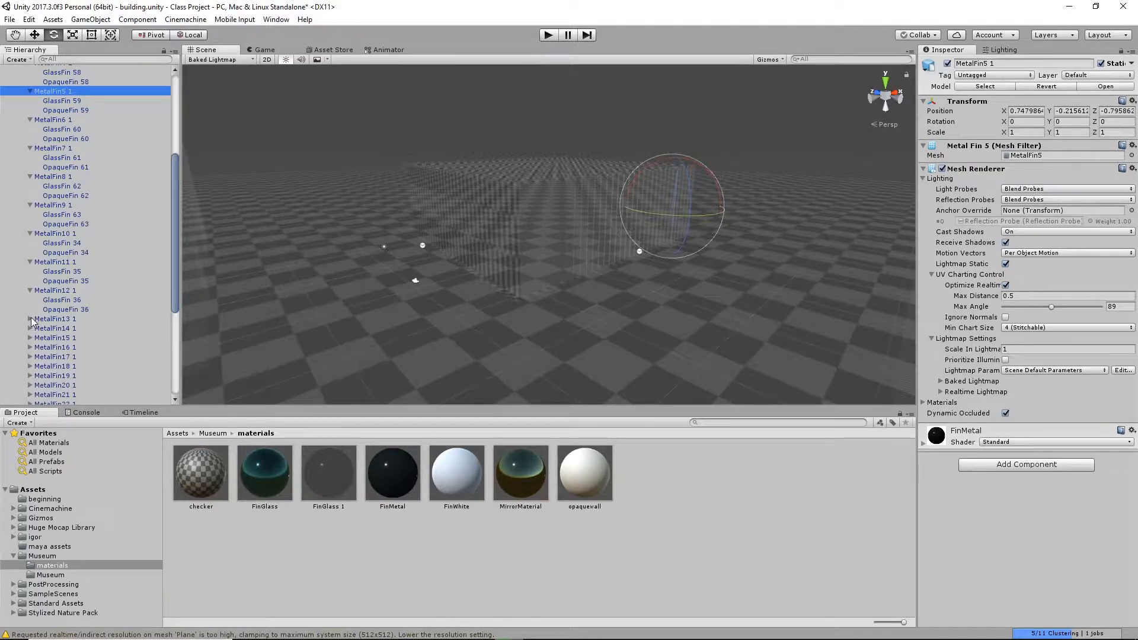
pyautogui.click(29, 318)
pyautogui.scroll(-3, 41, 347)
pyautogui.click(29, 277)
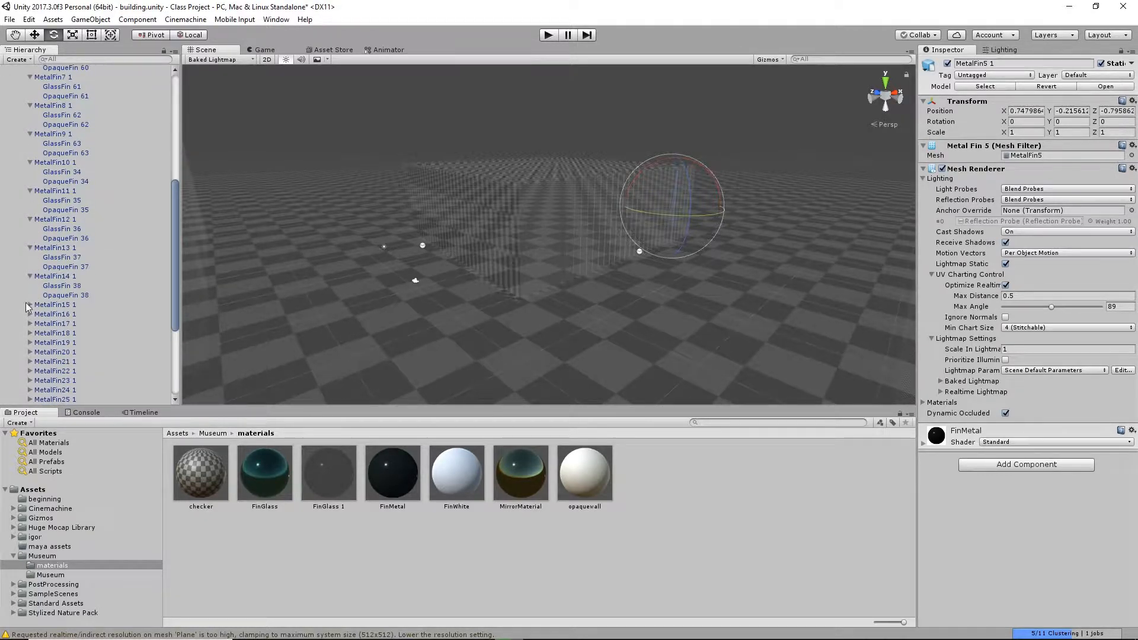
pyautogui.click(30, 305)
pyautogui.scroll(-3, 30, 283)
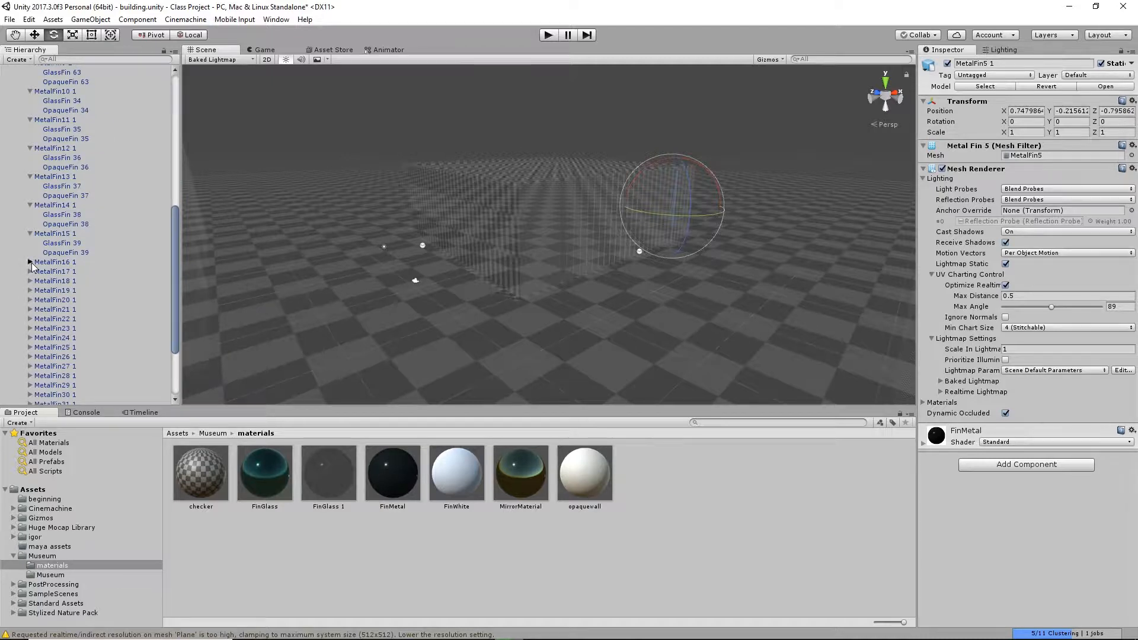
pyautogui.click(30, 262)
pyautogui.click(30, 291)
pyautogui.click(30, 319)
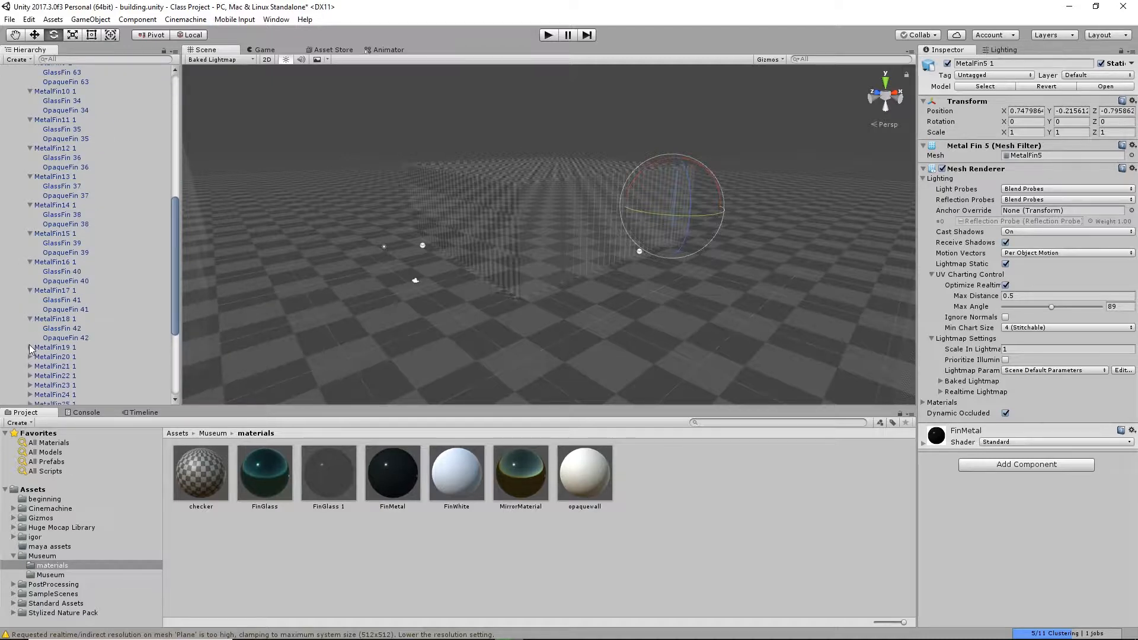
pyautogui.click(30, 347)
# Expand MetalFin20 1 through MetalFin31 1 in group2 to reveal their glass and opaque fins.
pyautogui.scroll(-7, 31, 347)
pyautogui.click(31, 201)
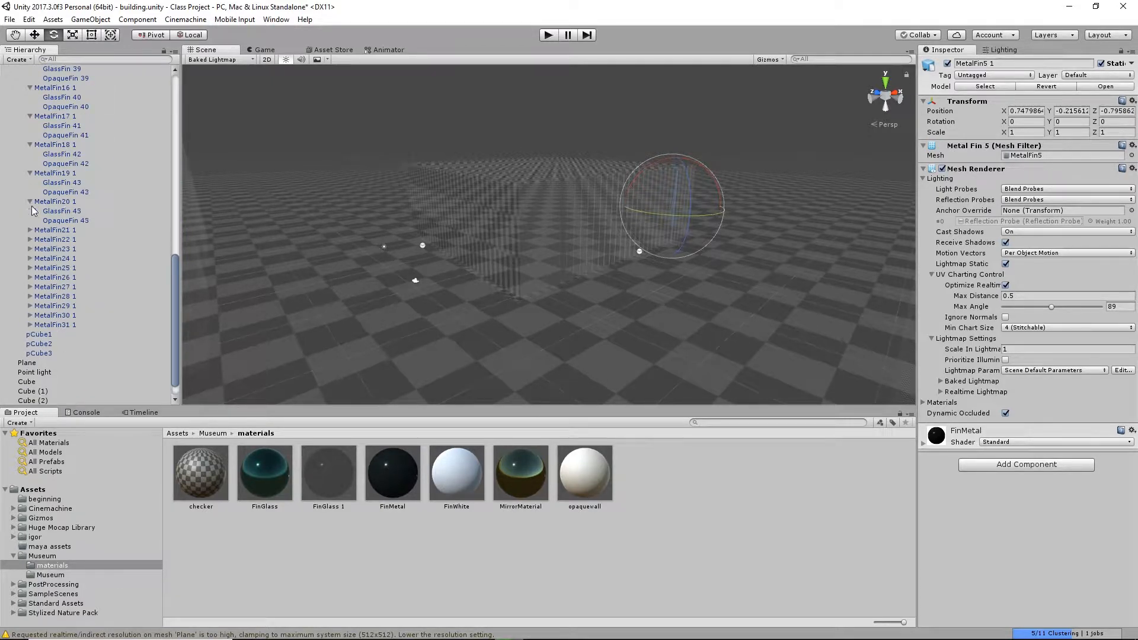
pyautogui.click(30, 230)
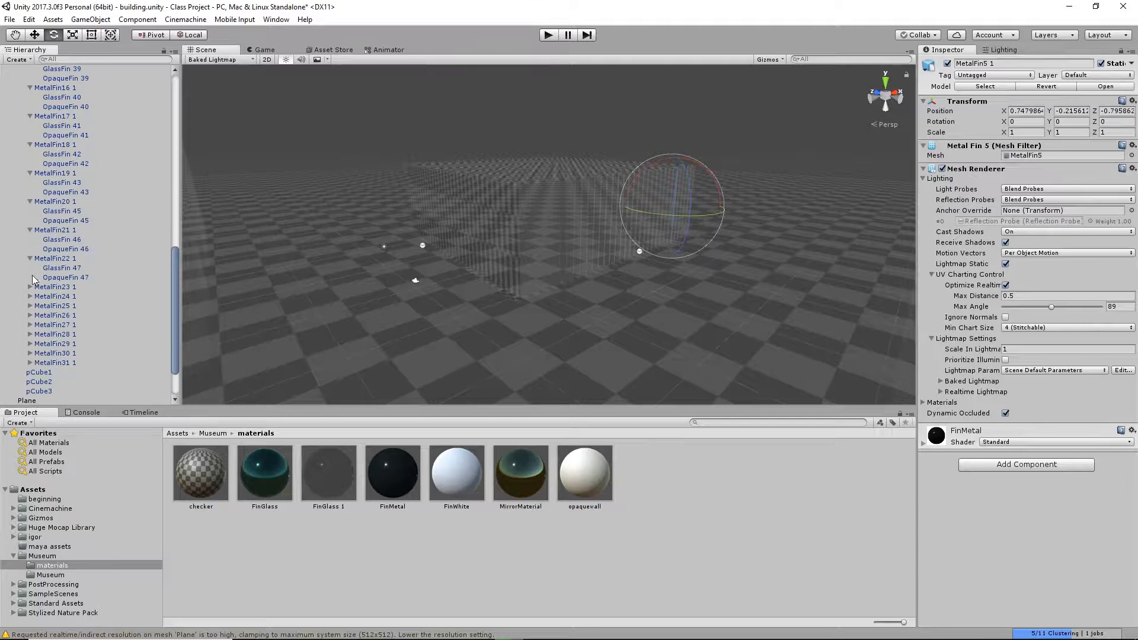
pyautogui.click(30, 258)
pyautogui.click(30, 287)
pyautogui.click(33, 315)
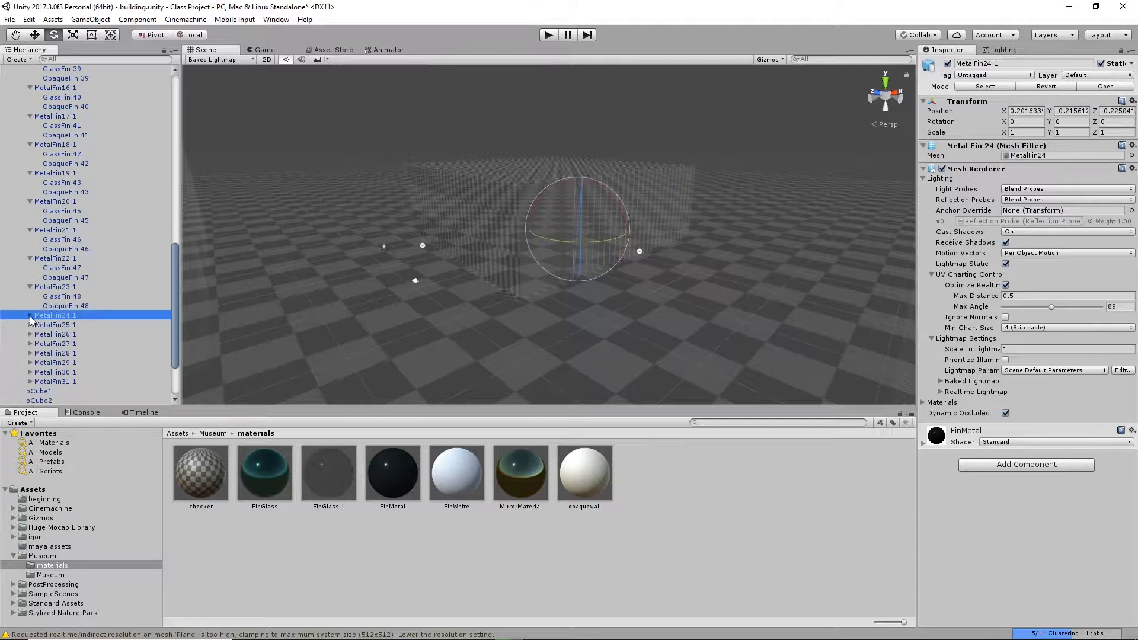
pyautogui.click(29, 315)
pyautogui.click(30, 344)
pyautogui.scroll(-4, 33, 347)
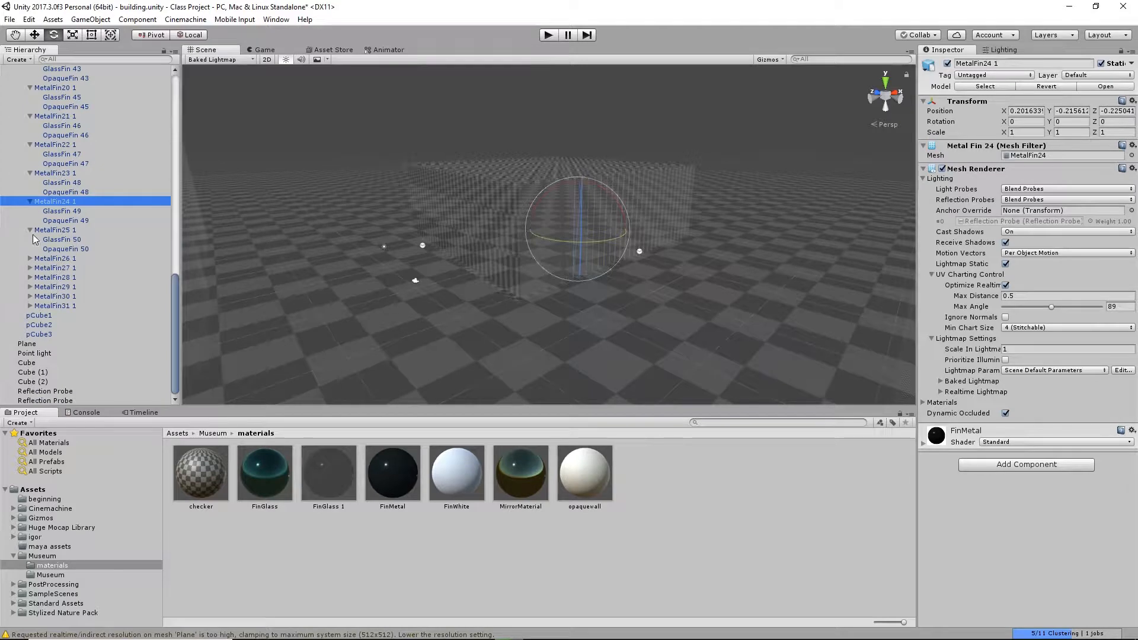
pyautogui.click(30, 258)
pyautogui.click(29, 287)
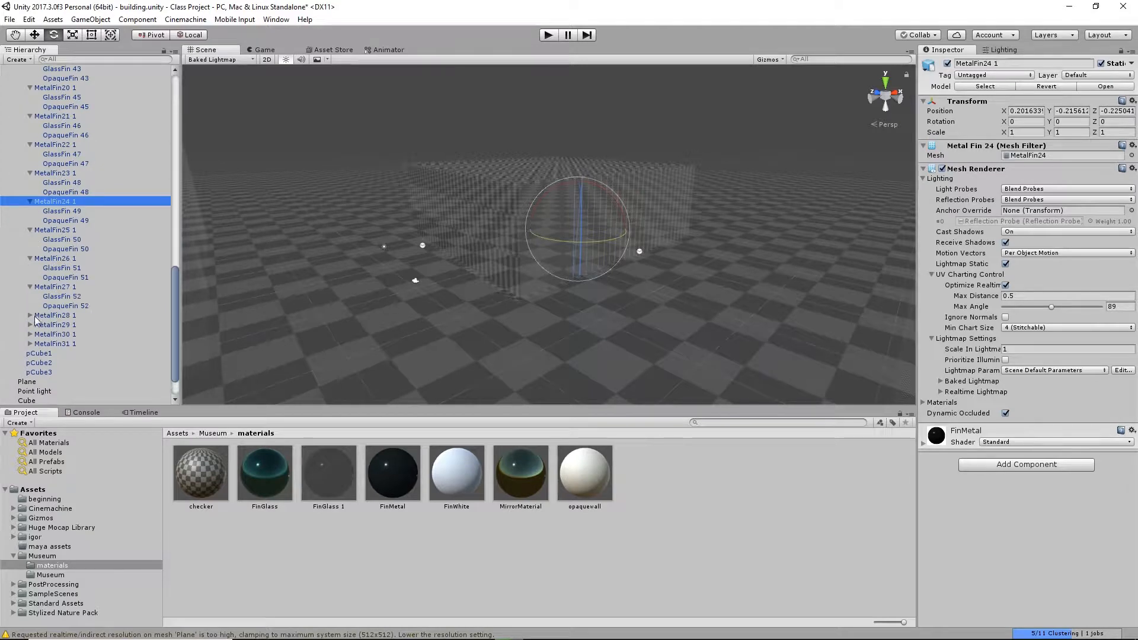
pyautogui.click(29, 315)
pyautogui.click(30, 343)
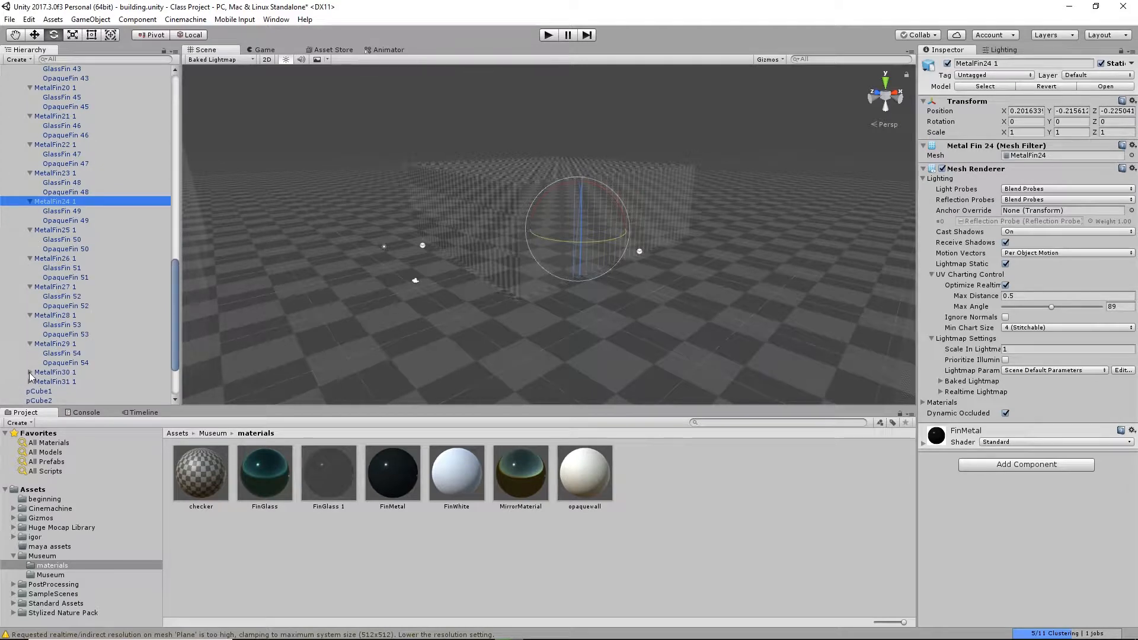
pyautogui.click(30, 372)
pyautogui.scroll(-3, 35, 368)
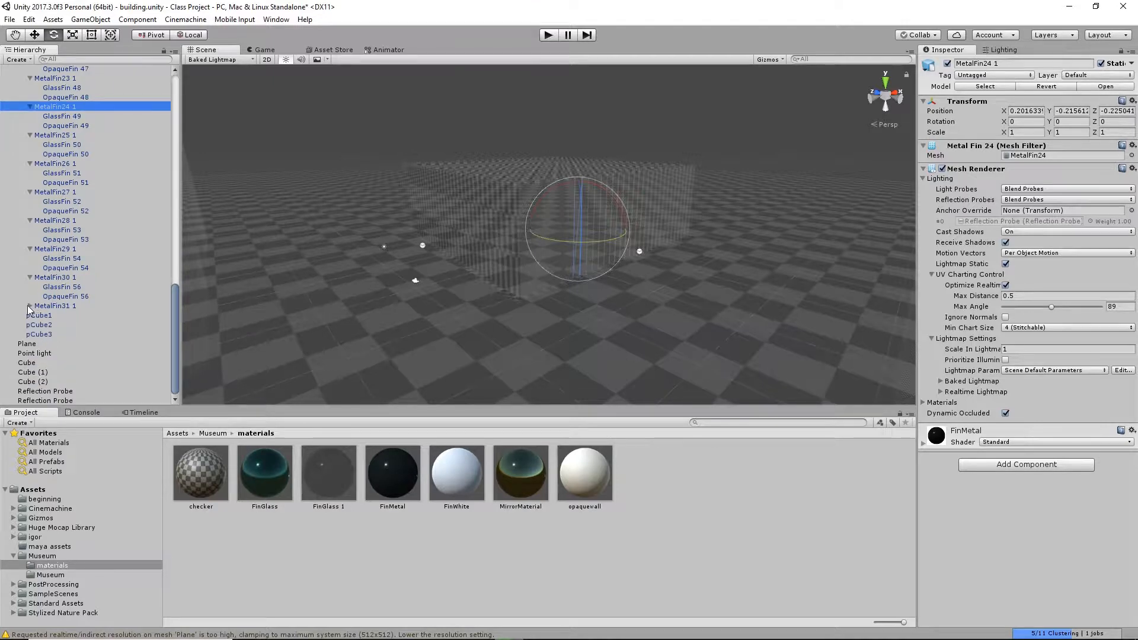
pyautogui.click(29, 306)
# Select all the metal, glass and opaque fins in group2 and set their Scale In Lightmap to 0.1.
pyautogui.click(73, 324)
pyautogui.scroll(20, 94, 306)
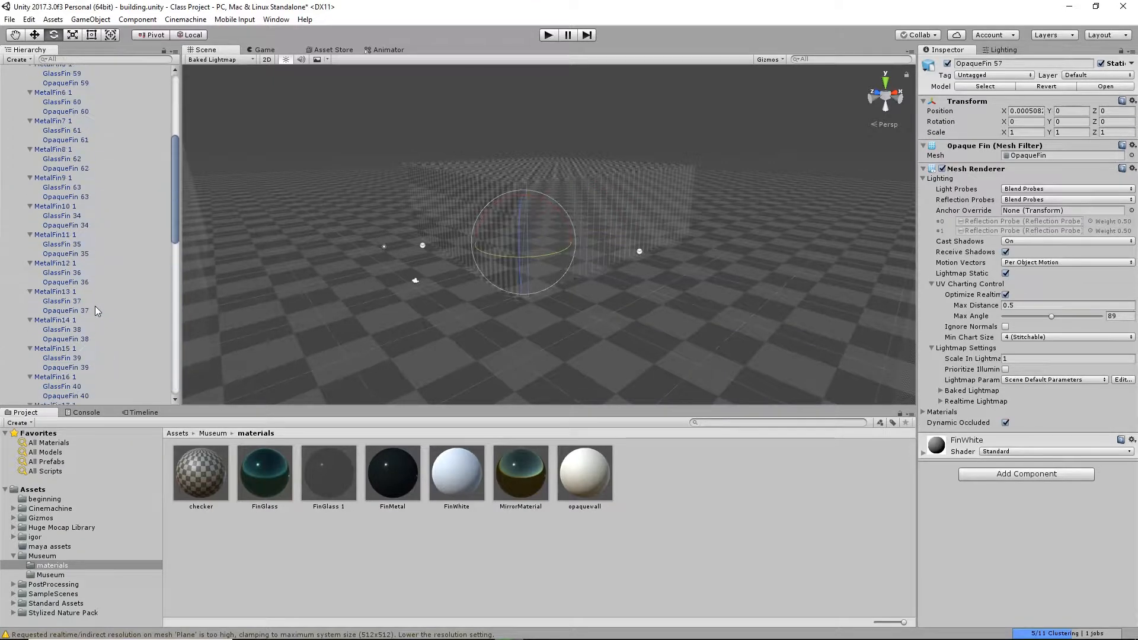
pyautogui.keyDown('shift'); pyautogui.click(56, 126); pyautogui.keyUp('shift')
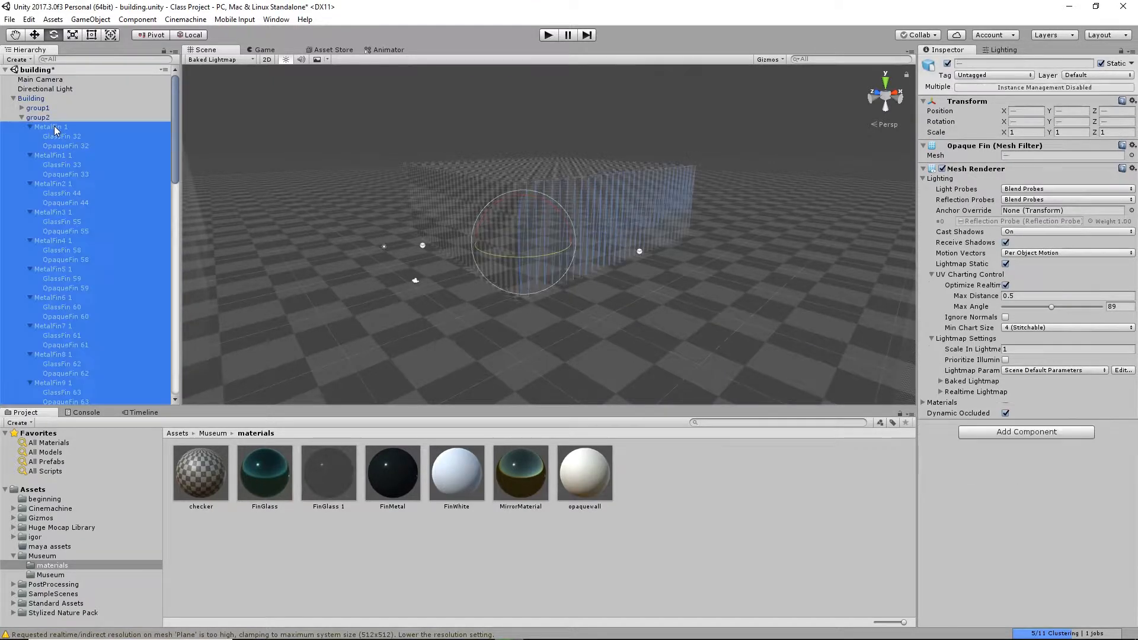
pyautogui.click(1016, 350)
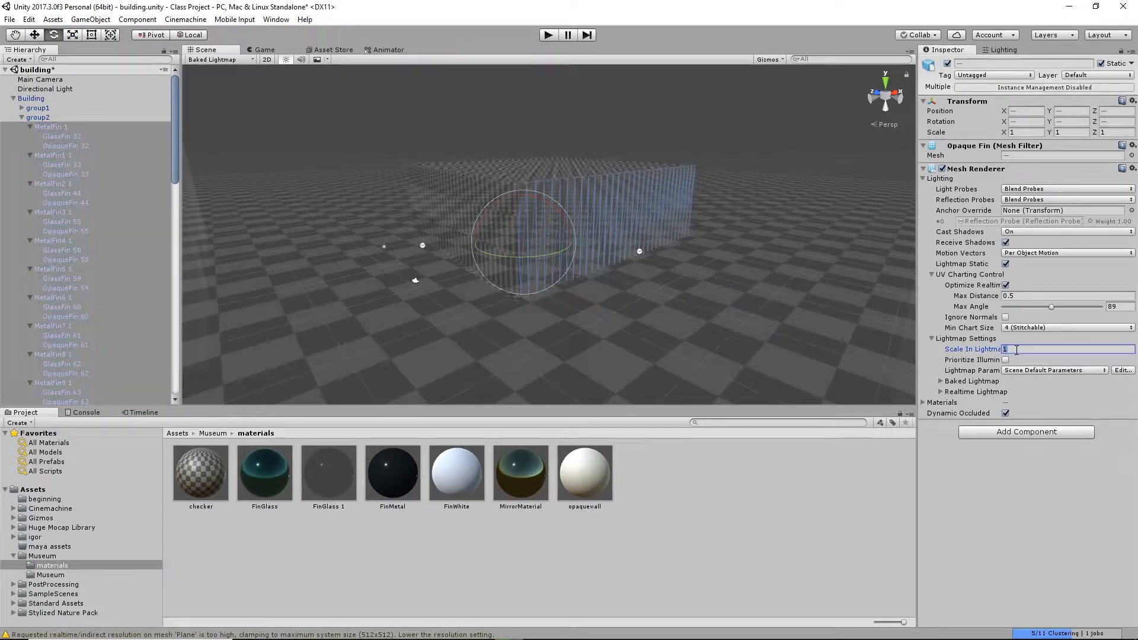
pyautogui.write('0.1')
pyautogui.press('Return')
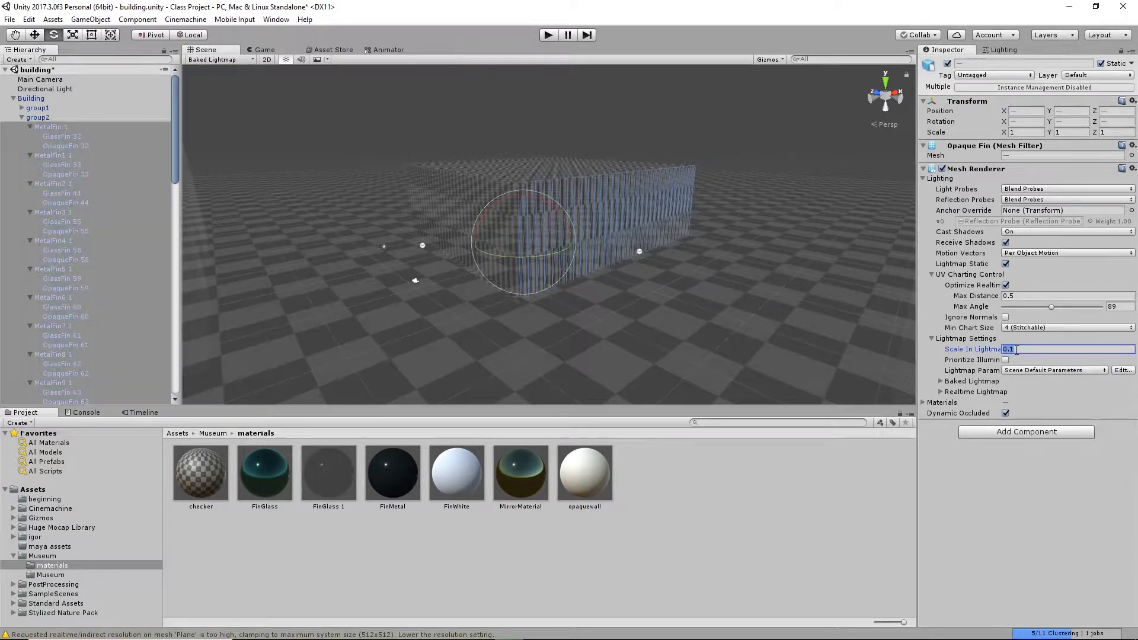
# Examine the fins' texel density up close and return the scene to the Shaded view.
pyautogui.keyDown('alt'); pyautogui.moveTo(516, 184); pyautogui.dragTo(764, 303, button='right'); pyautogui.keyUp('alt')
pyautogui.keyDown('alt'); pyautogui.moveTo(818, 336); pyautogui.dragTo(737, 234); pyautogui.keyUp('alt')
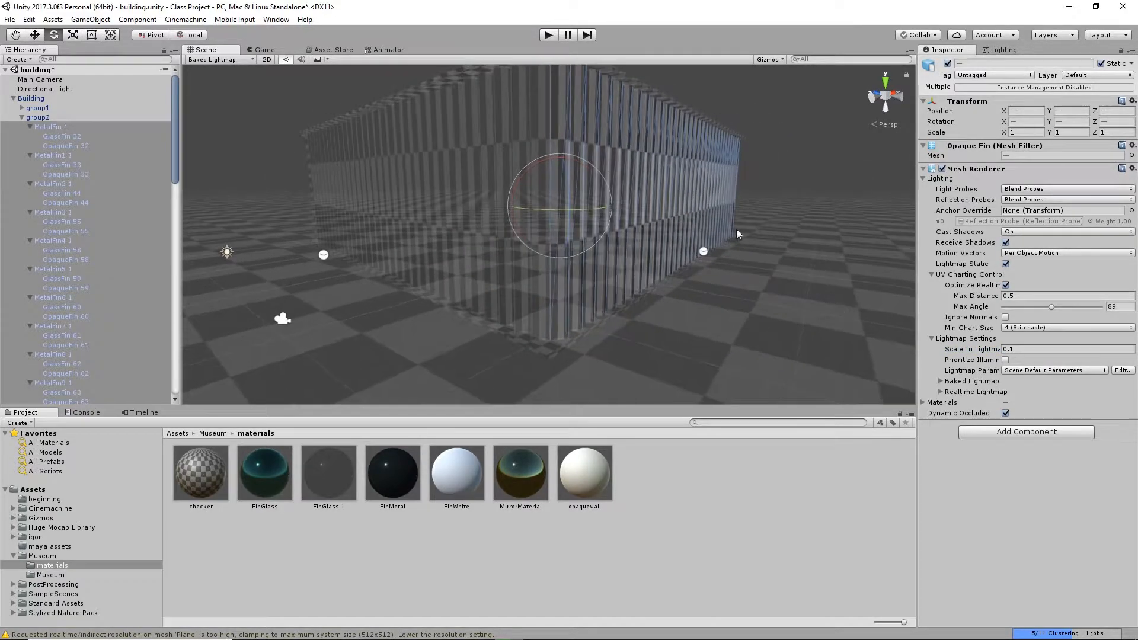
pyautogui.click(200, 60)
pyautogui.click(212, 79)
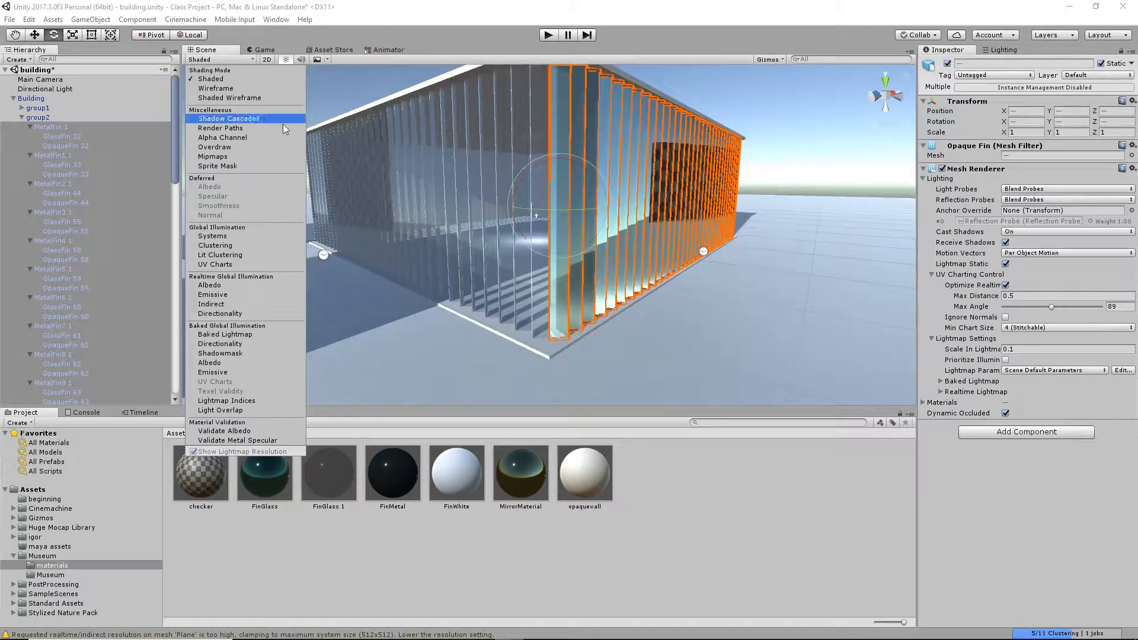
# Collapse group2 in the hierarchy and save the building scene and the project.
pyautogui.click(25, 122)
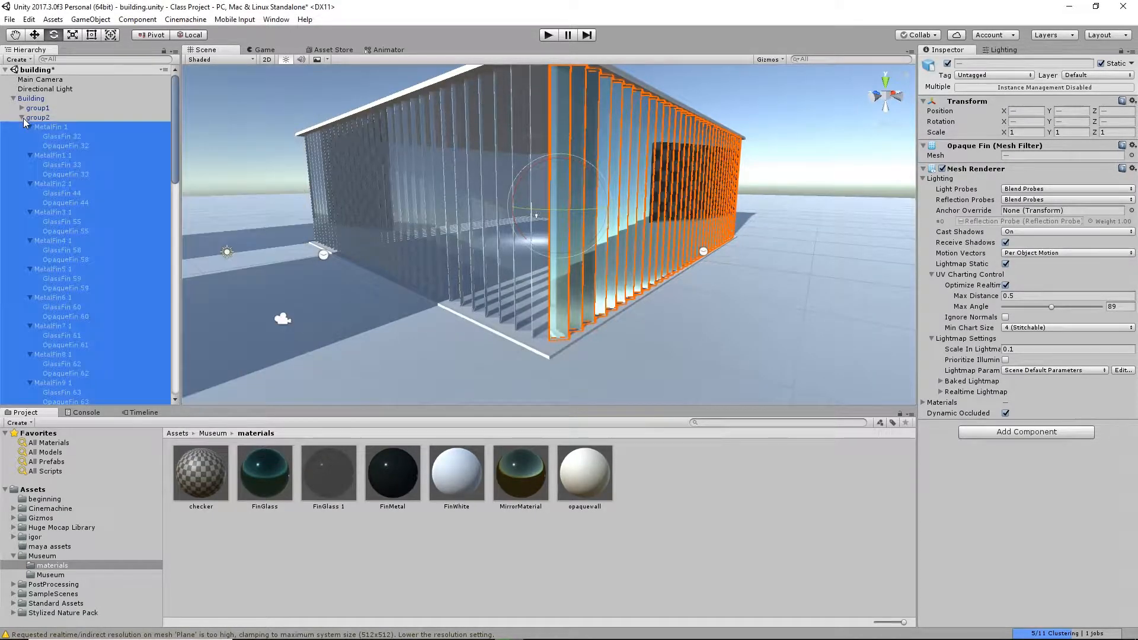
pyautogui.click(24, 118)
pyautogui.click(9, 19)
pyautogui.click(33, 63)
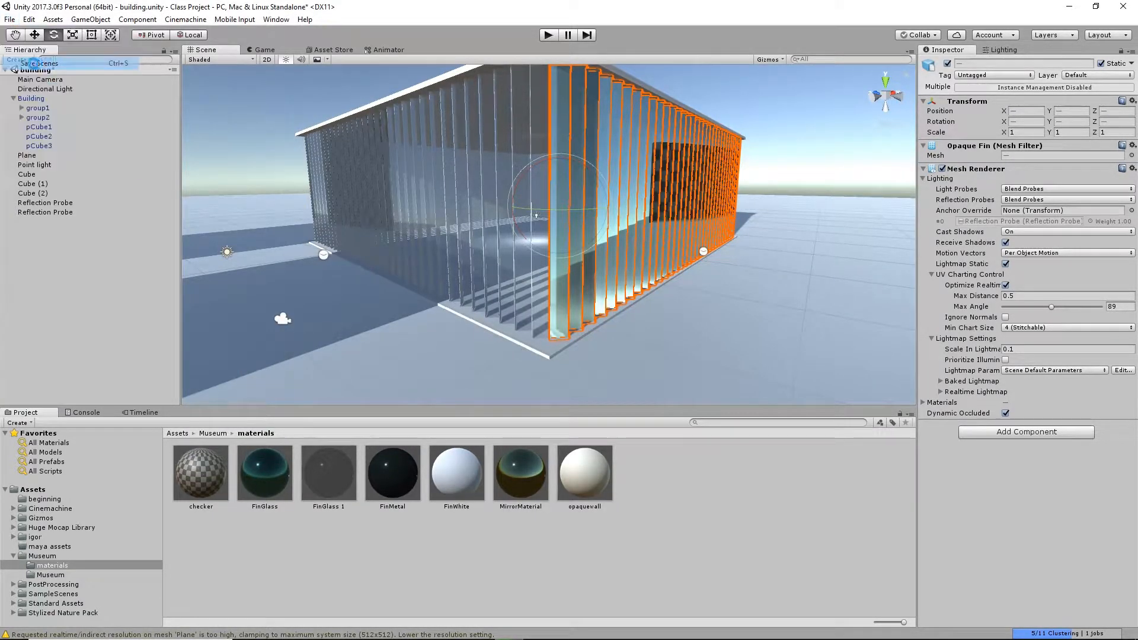
pyautogui.click(10, 19)
pyautogui.click(39, 118)
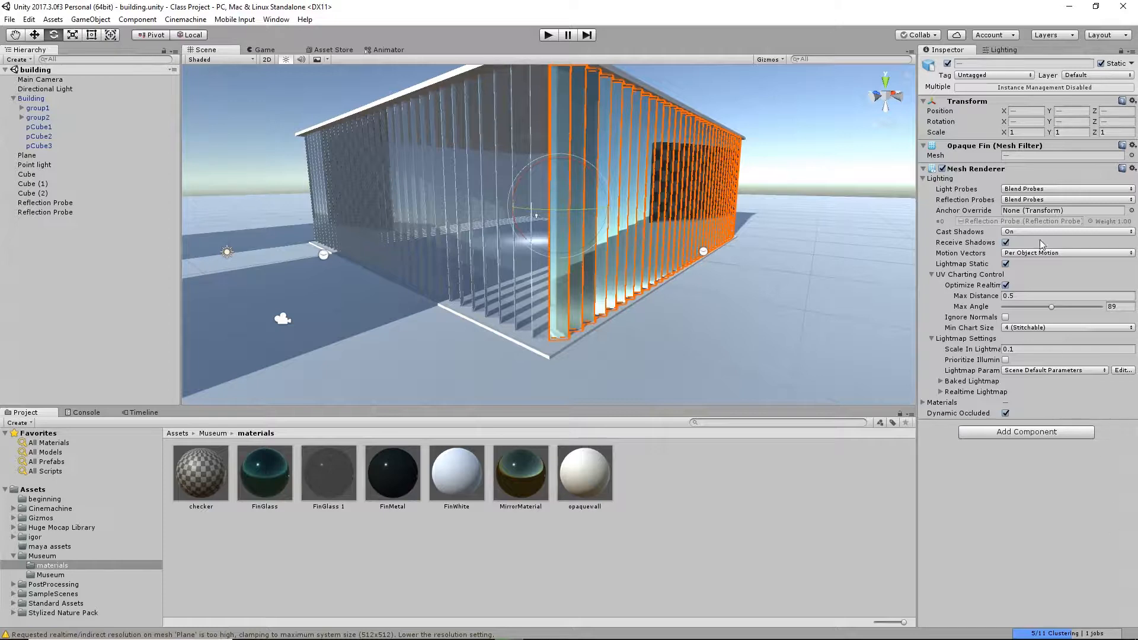
# Set the Final Gather ray count to 128 and the lightmap size to 512 in the scene's lighting settings.
pyautogui.click(1005, 51)
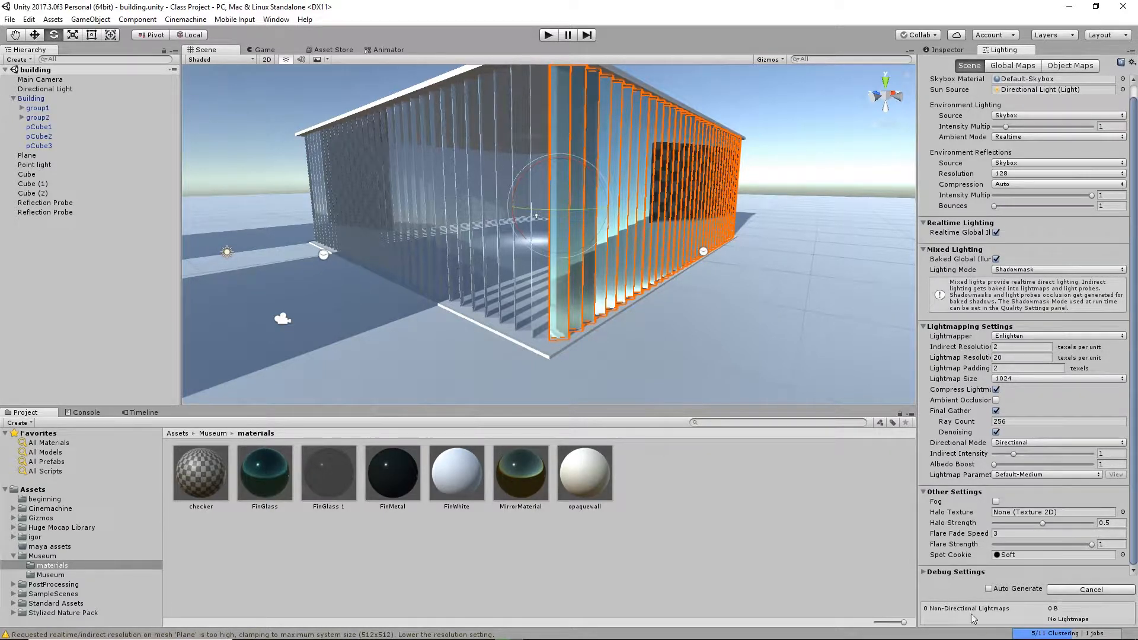
pyautogui.keyDown('alt'); pyautogui.moveTo(446, 308); pyautogui.dragTo(655, 295); pyautogui.keyUp('alt')
pyautogui.moveTo(455, 264); pyautogui.dragTo(611, 264)
pyautogui.moveTo(611, 264); pyautogui.dragTo(693, 291, button='middle')
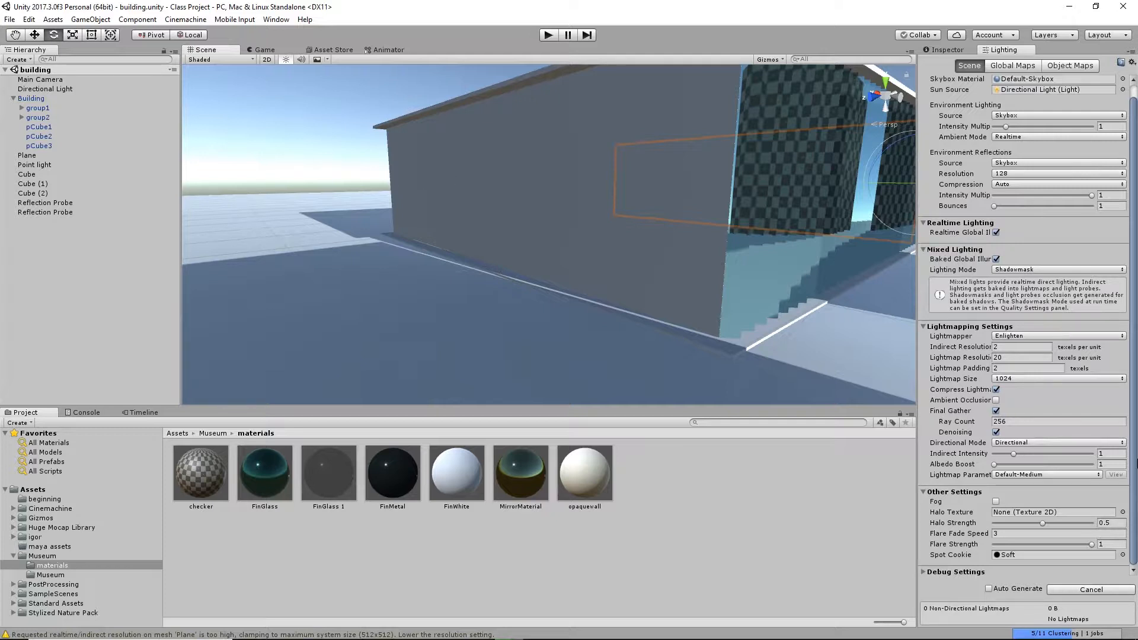
pyautogui.click(1012, 422)
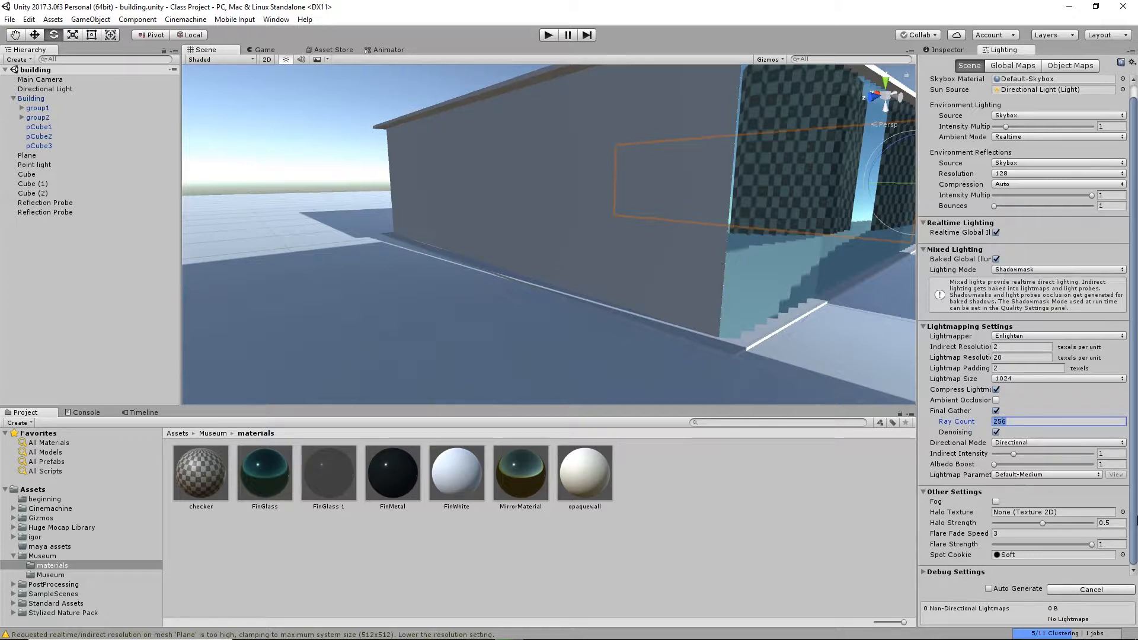
pyautogui.write('128')
pyautogui.click(1016, 367)
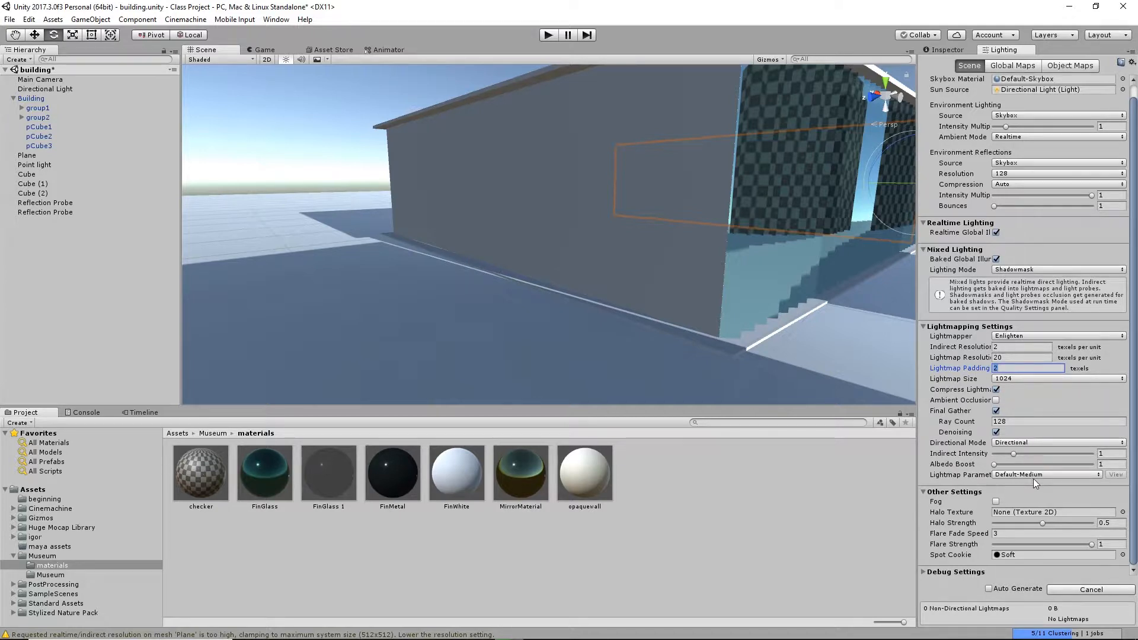
pyautogui.click(1023, 379)
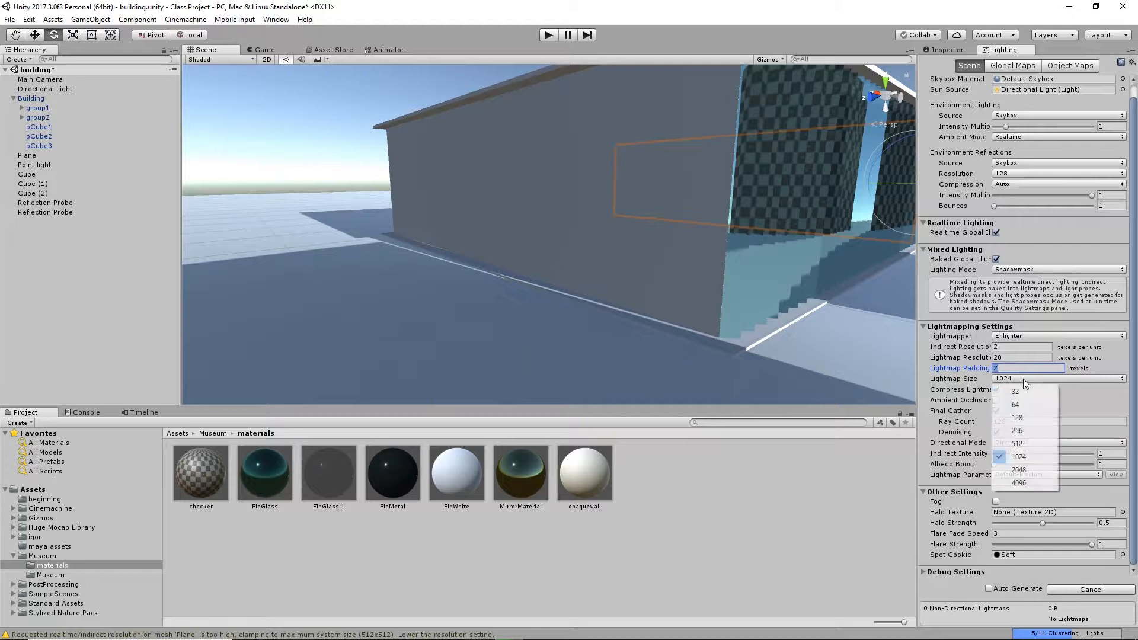
pyautogui.click(1024, 443)
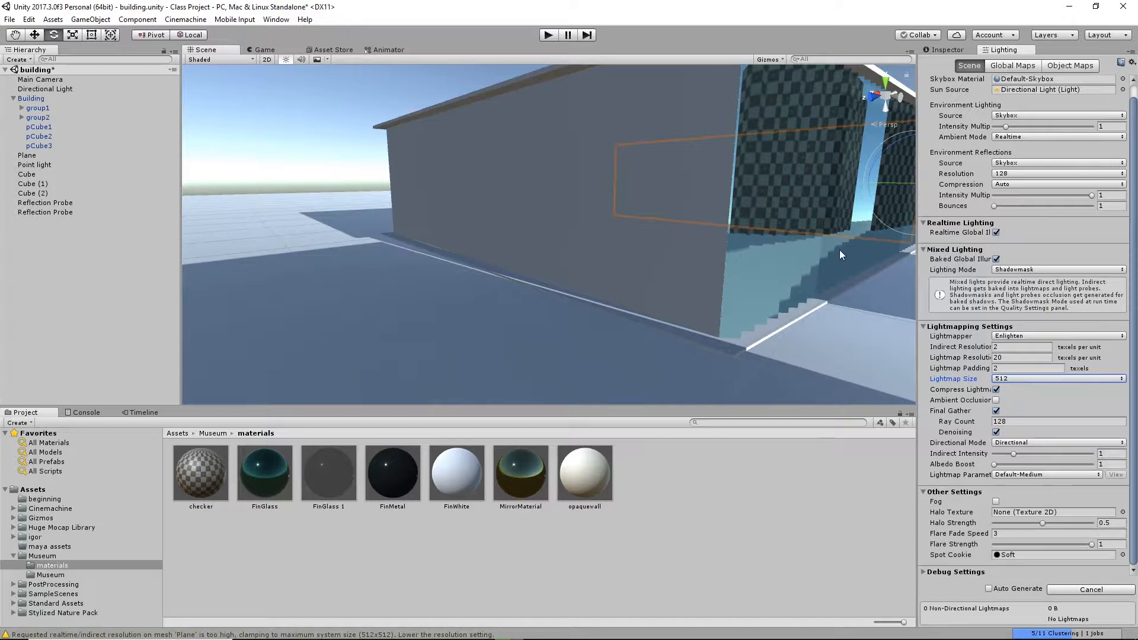
# Inspect the building's exterior and check the Global Maps of the lighting data.
pyautogui.keyDown('alt'); pyautogui.moveTo(810, 329); pyautogui.dragTo(723, 266); pyautogui.keyUp('alt')
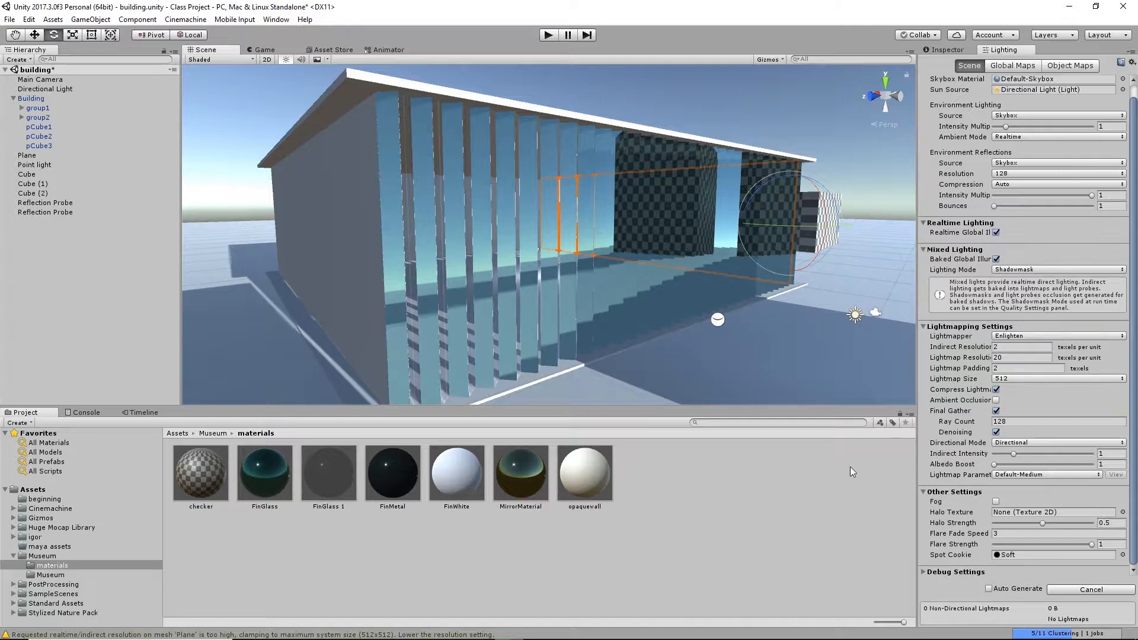
pyautogui.moveTo(406, 316); pyautogui.dragTo(457, 284, button='middle')
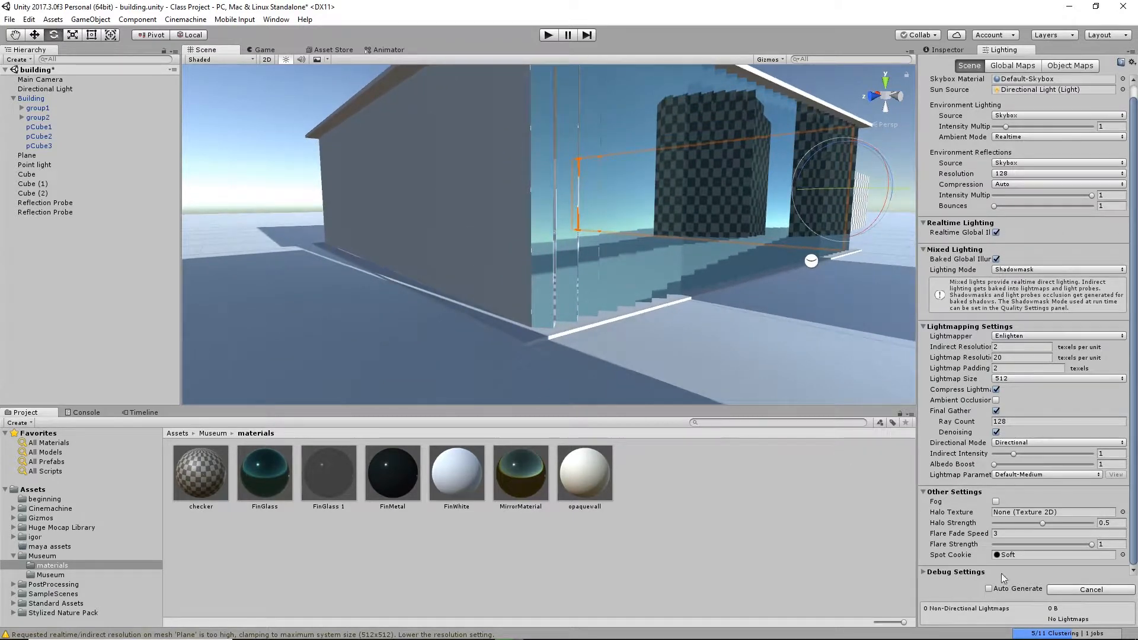
pyautogui.click(1017, 68)
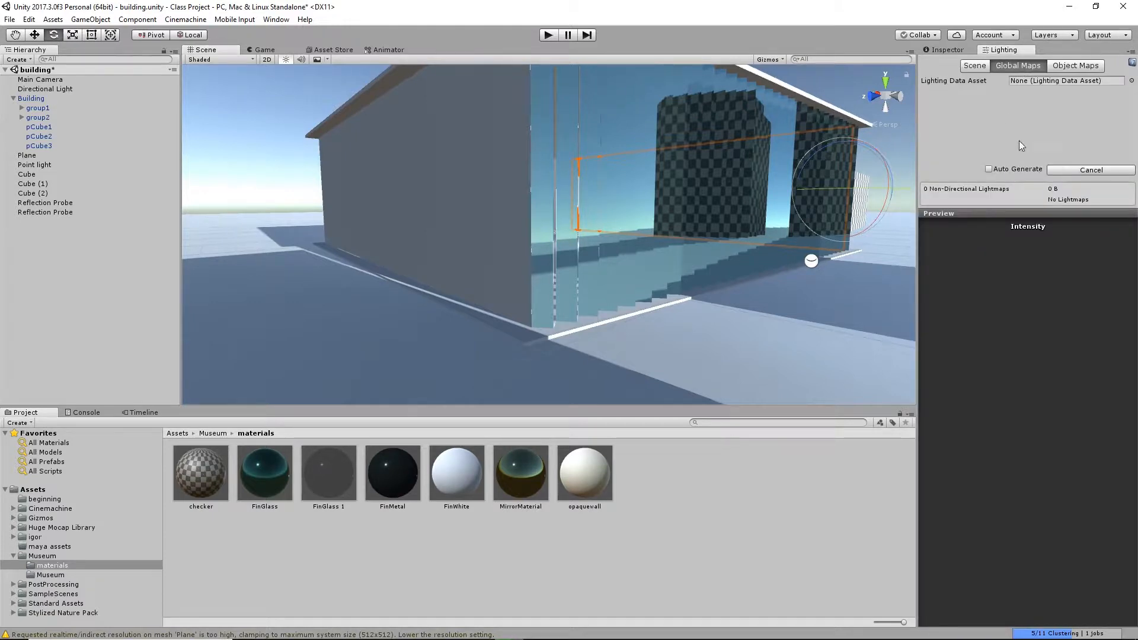
pyautogui.click(975, 67)
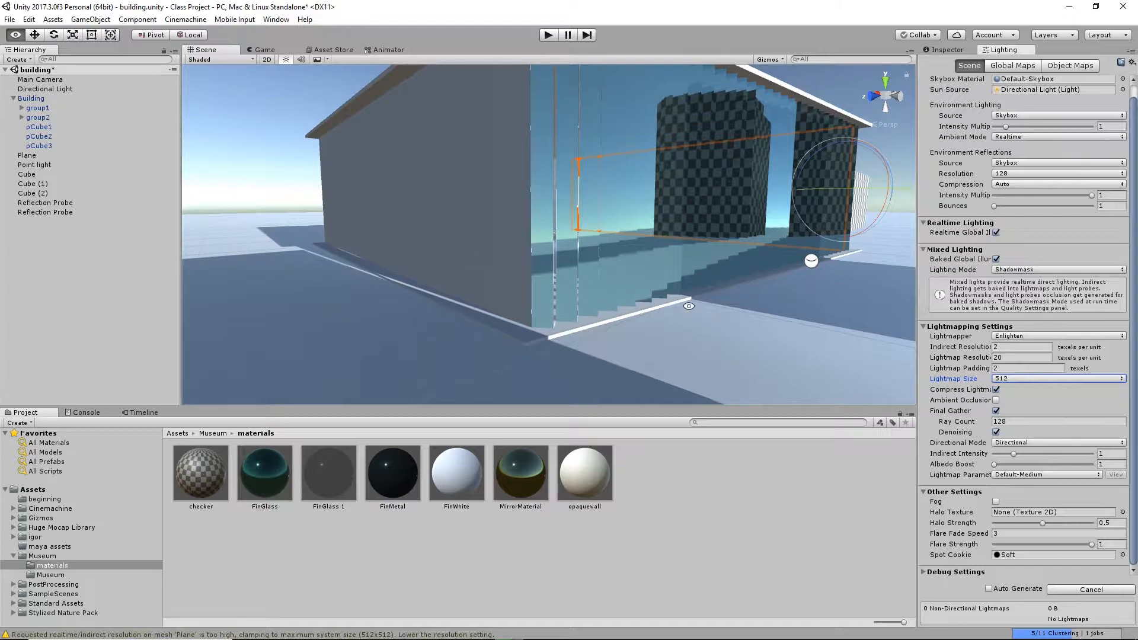
# Examine the building's fins from outside and check the properties of the FinGlass material.
pyautogui.keyDown('alt'); pyautogui.moveTo(866, 297); pyautogui.dragTo(788, 296); pyautogui.keyUp('alt')
pyautogui.moveTo(789, 296); pyautogui.dragTo(521, 309, button='middle')
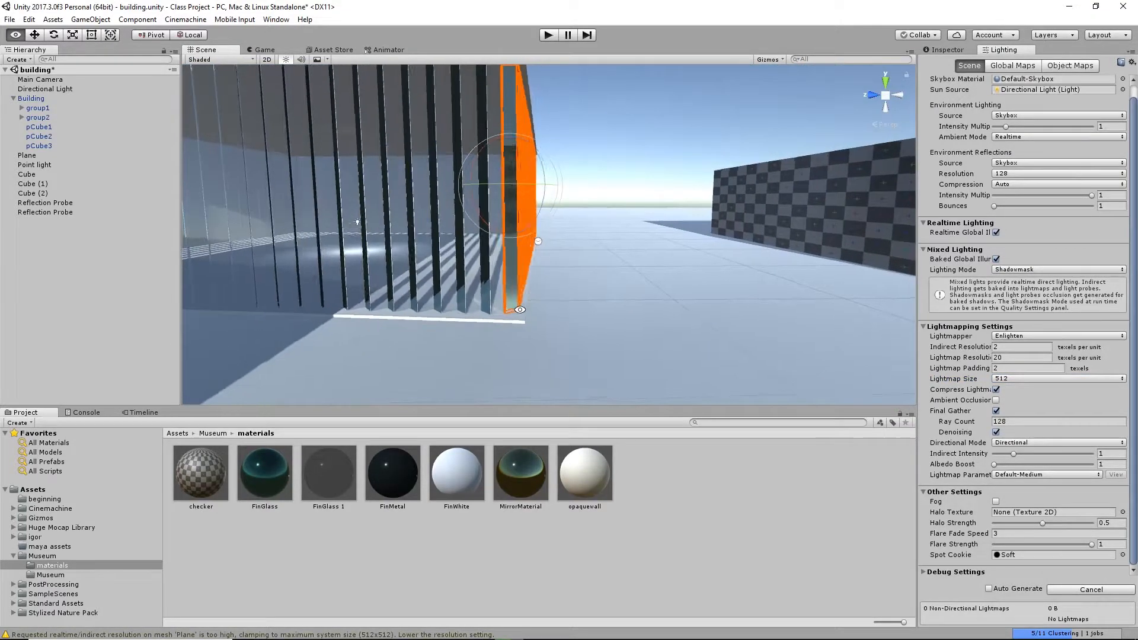
pyautogui.keyDown('alt'); pyautogui.moveTo(669, 296); pyautogui.dragTo(599, 310); pyautogui.keyUp('alt')
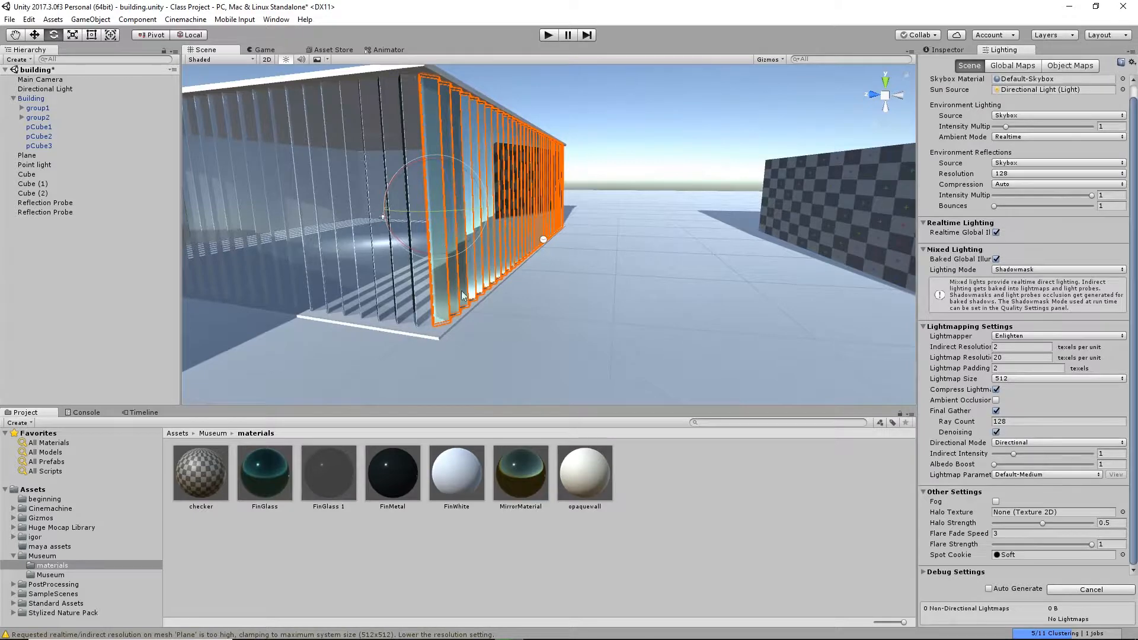
pyautogui.keyDown('alt'); pyautogui.moveTo(462, 286); pyautogui.dragTo(806, 215); pyautogui.keyUp('alt')
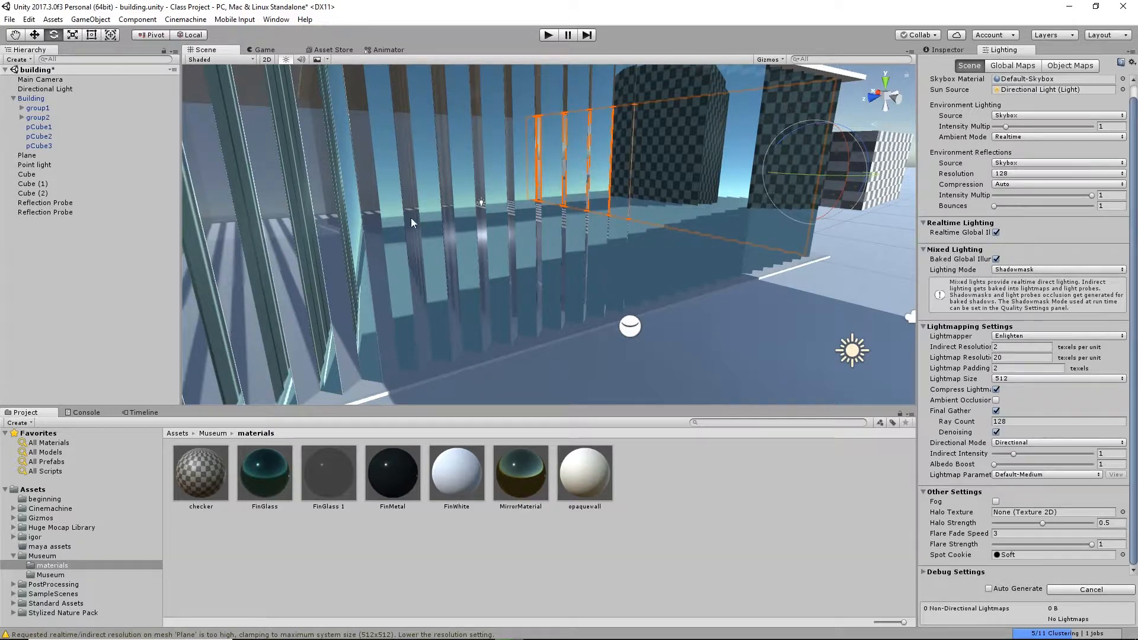
pyautogui.click(279, 484)
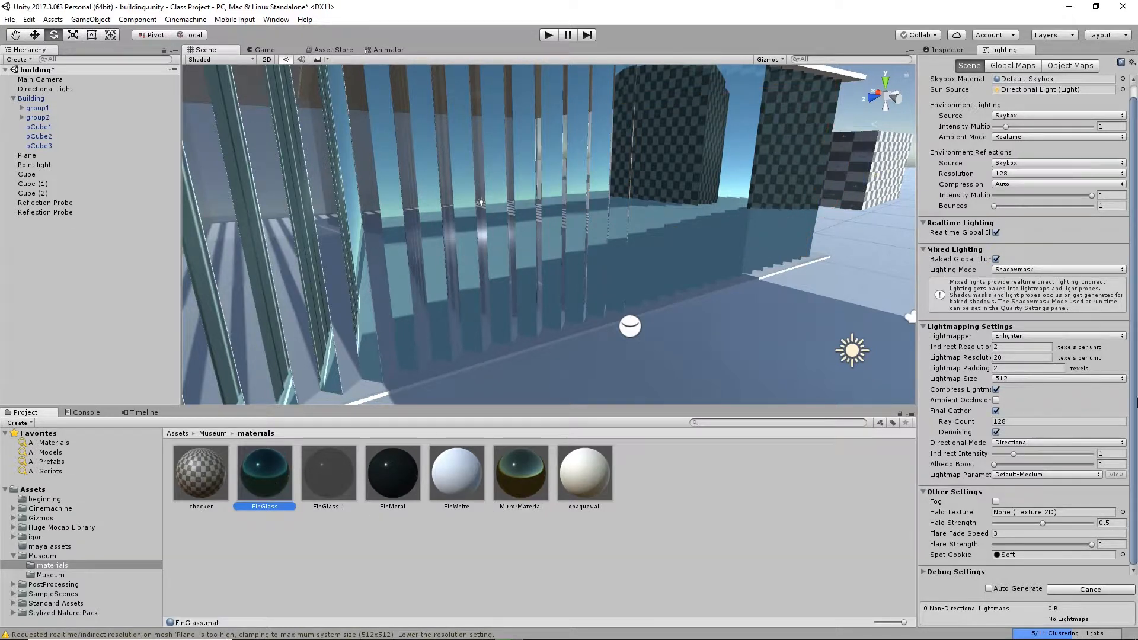
pyautogui.click(948, 50)
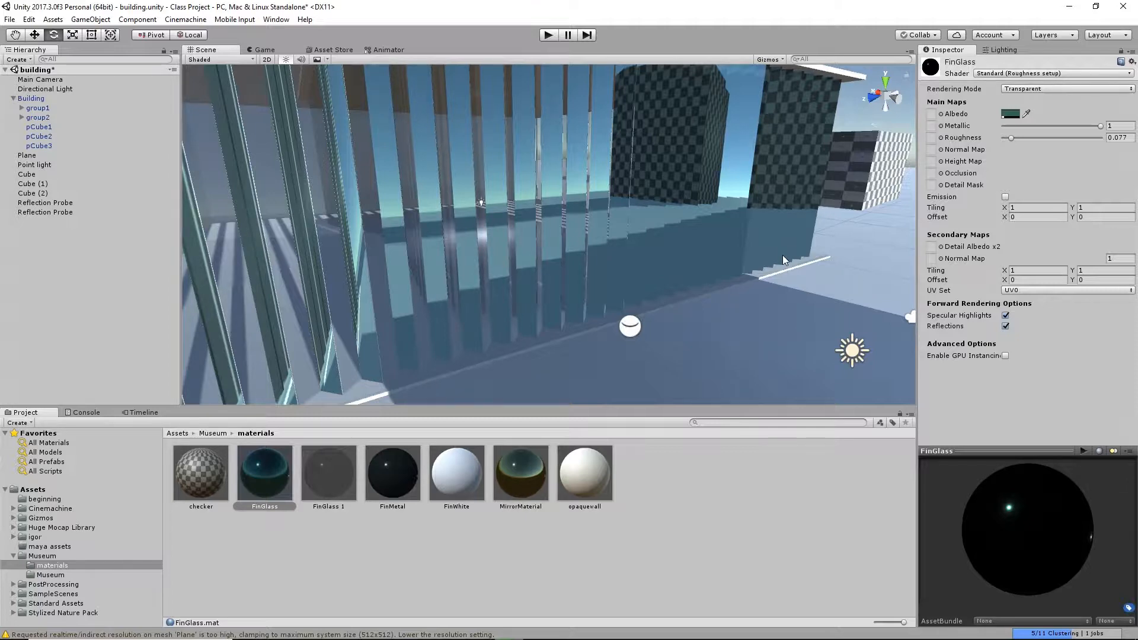
pyautogui.click(679, 531)
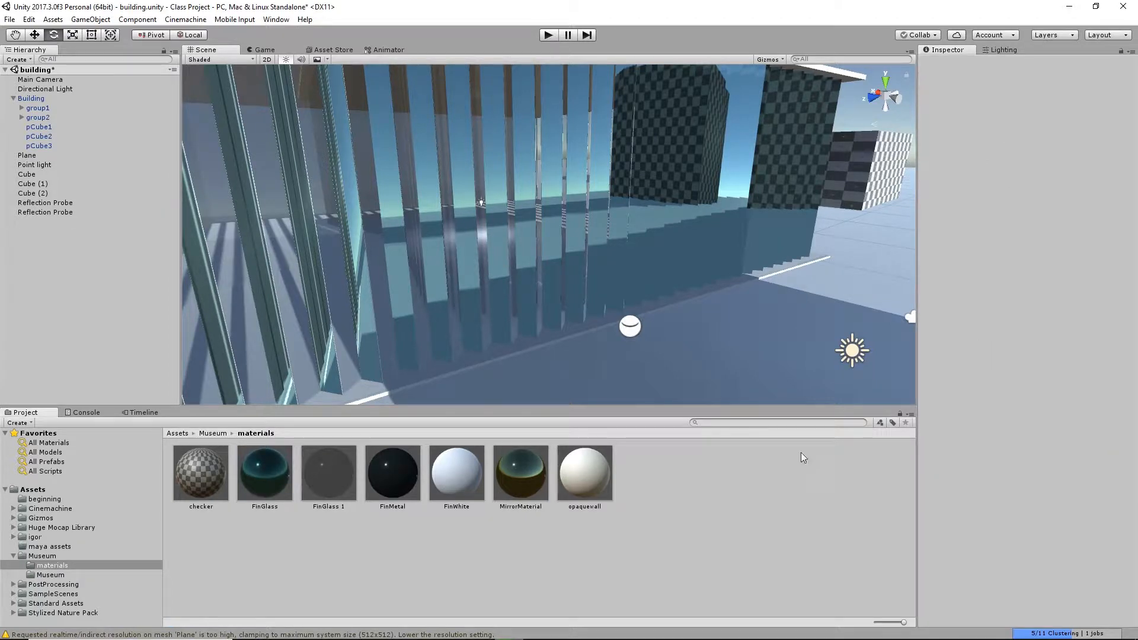
# Examine the glass fins, the roof and the solid side wall of the building from several outside angles.
pyautogui.moveTo(711, 297); pyautogui.dragTo(496, 353, button='right')
pyautogui.moveTo(559, 326); pyautogui.dragTo(584, 249, button='right')
pyautogui.press('e')
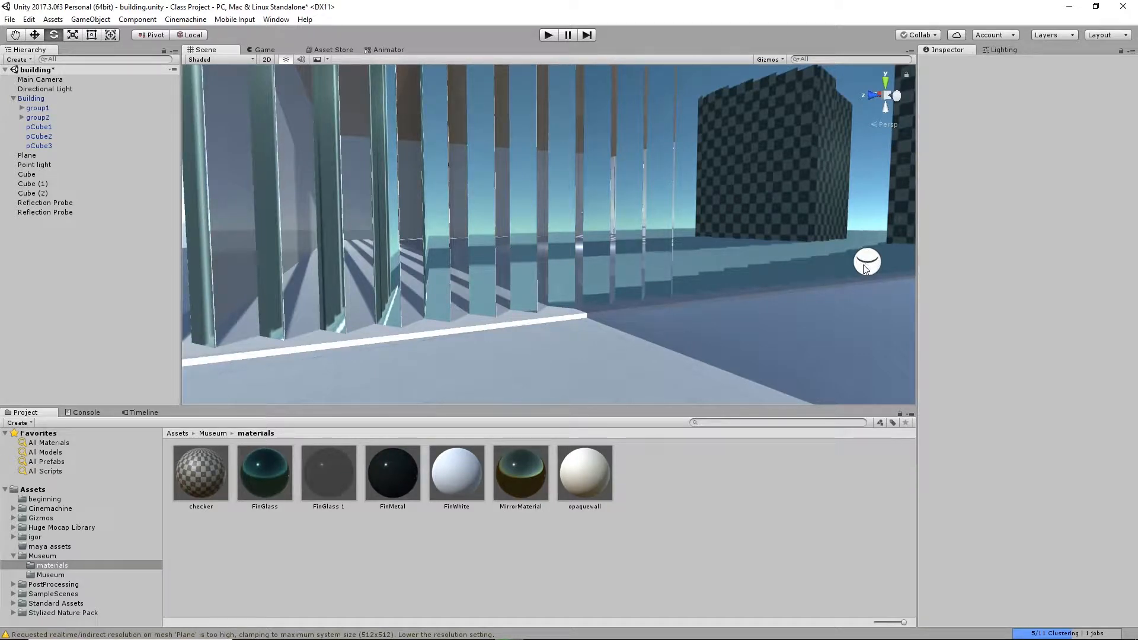
pyautogui.keyDown('alt'); pyautogui.moveTo(865, 269); pyautogui.dragTo(701, 279); pyautogui.keyUp('alt')
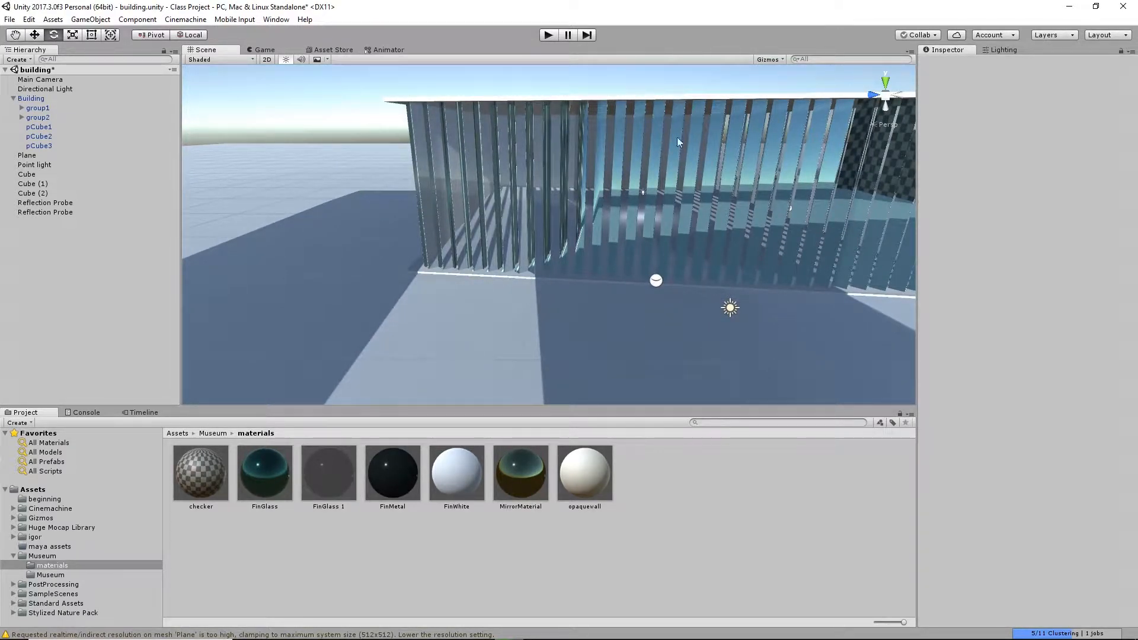
pyautogui.keyDown('alt'); pyautogui.moveTo(665, 257); pyautogui.dragTo(652, 341); pyautogui.keyUp('alt')
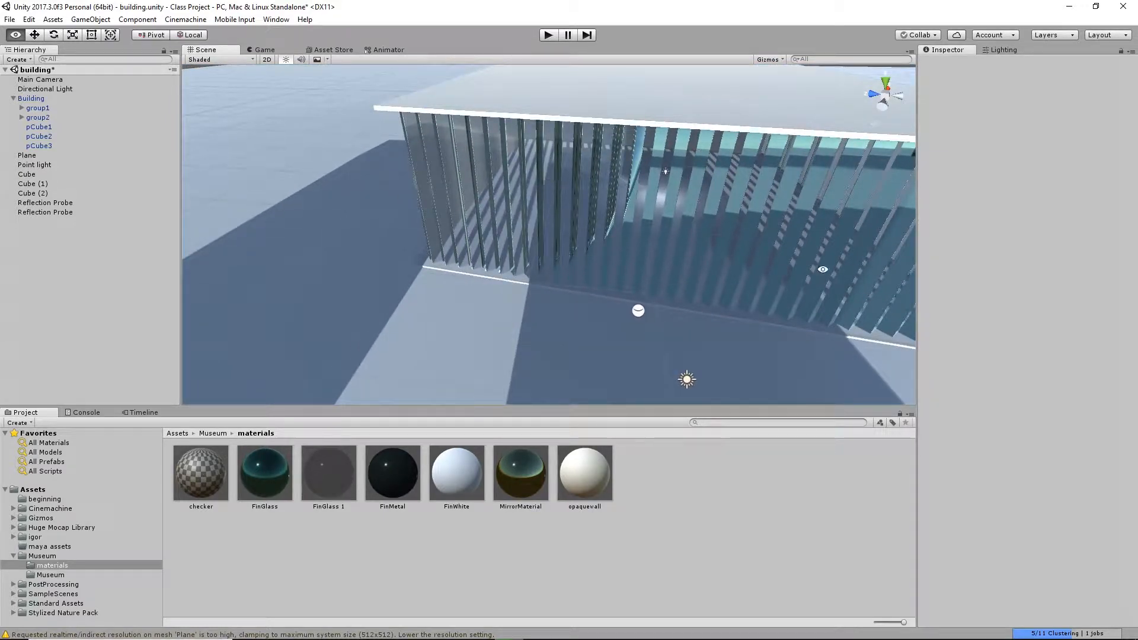
pyautogui.keyDown('alt'); pyautogui.moveTo(665, 363); pyautogui.dragTo(1009, 311); pyautogui.keyUp('alt')
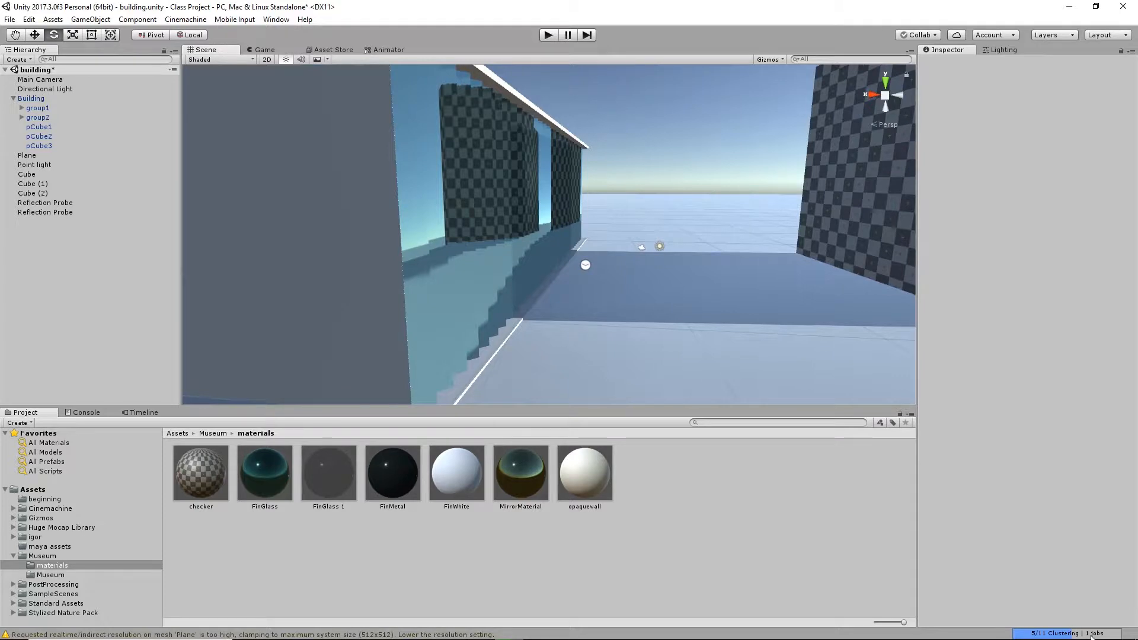
pyautogui.keyDown('alt'); pyautogui.moveTo(786, 381); pyautogui.dragTo(647, 375); pyautogui.keyUp('alt')
pyautogui.keyDown('alt'); pyautogui.moveTo(507, 346); pyautogui.dragTo(624, 318, button='middle'); pyautogui.keyUp('alt')
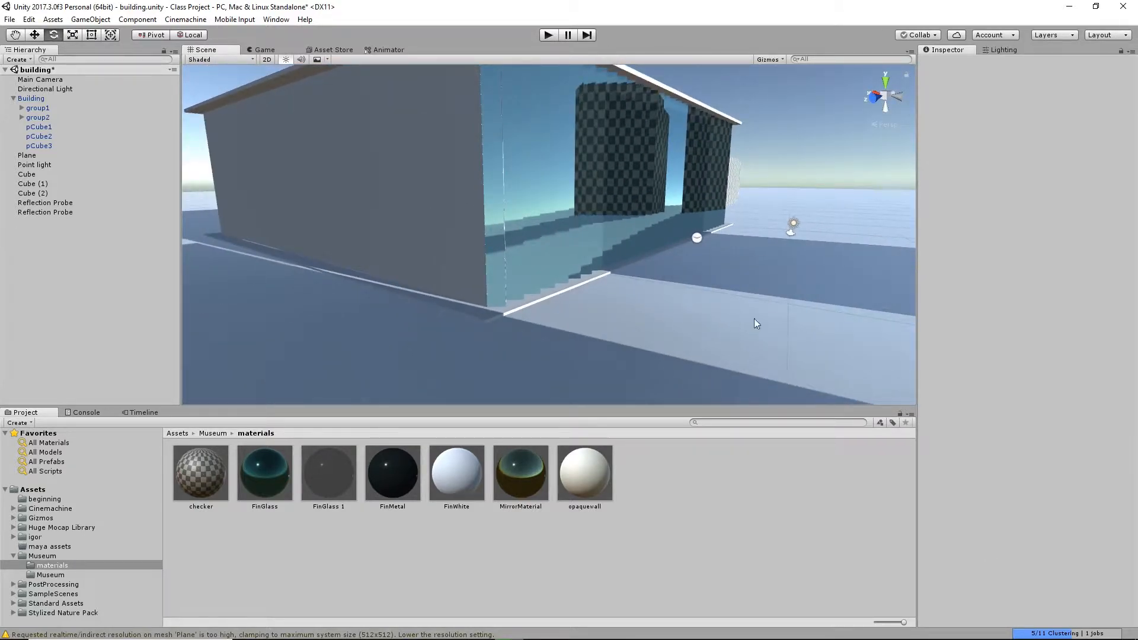
# Switch the scene display to Baked Lightmap and examine the building's lightmap resolution from above.
pyautogui.click(213, 60)
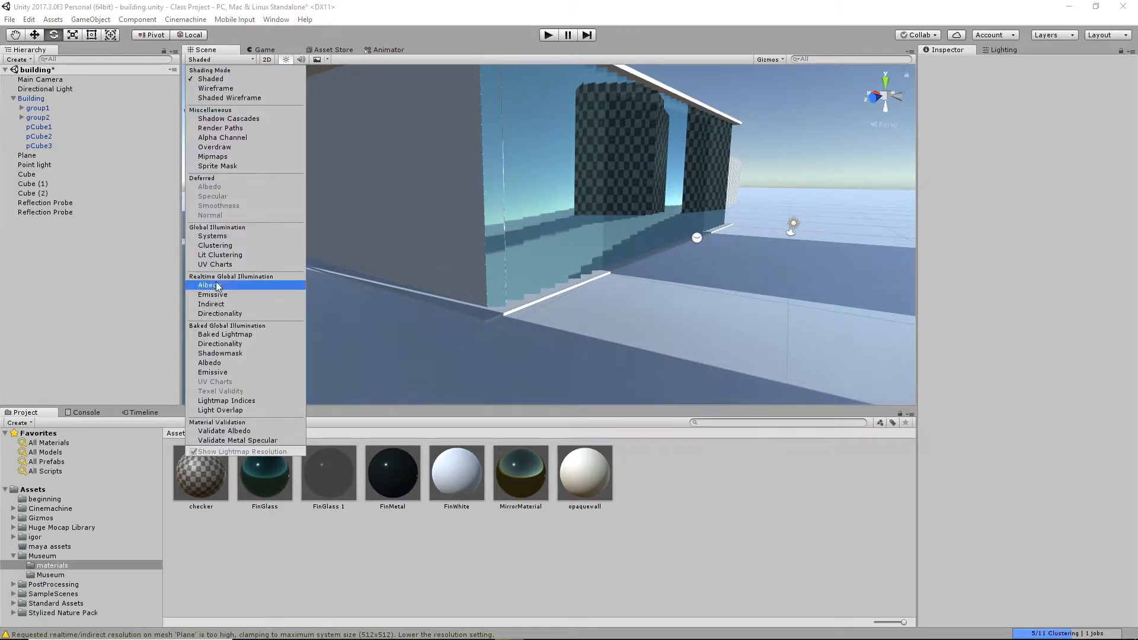
pyautogui.click(225, 335)
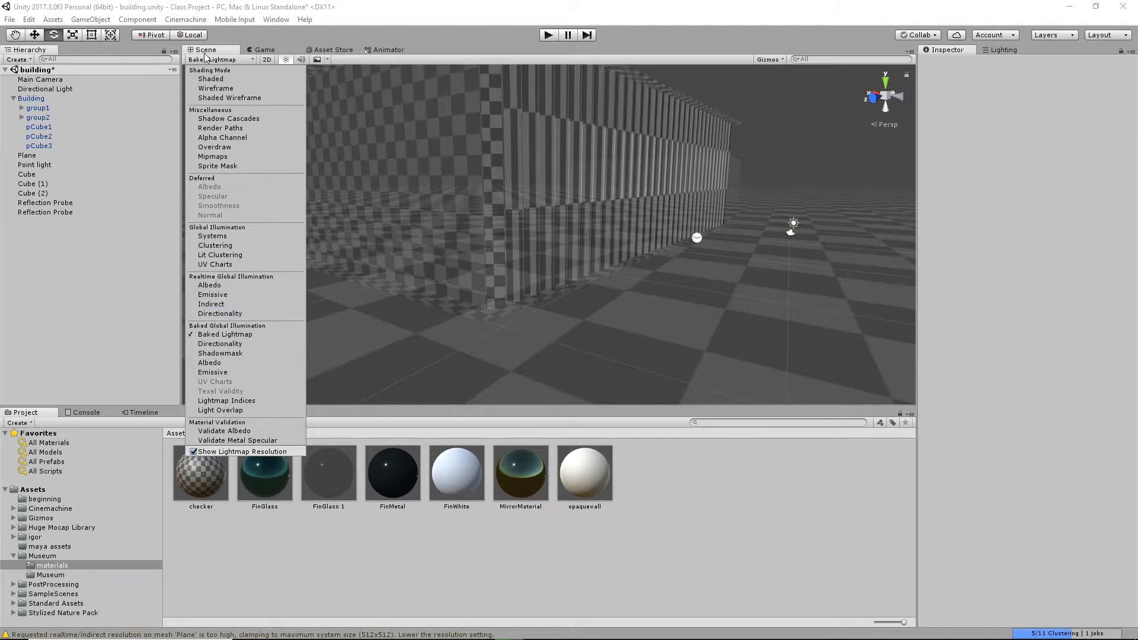
pyautogui.click(447, 243)
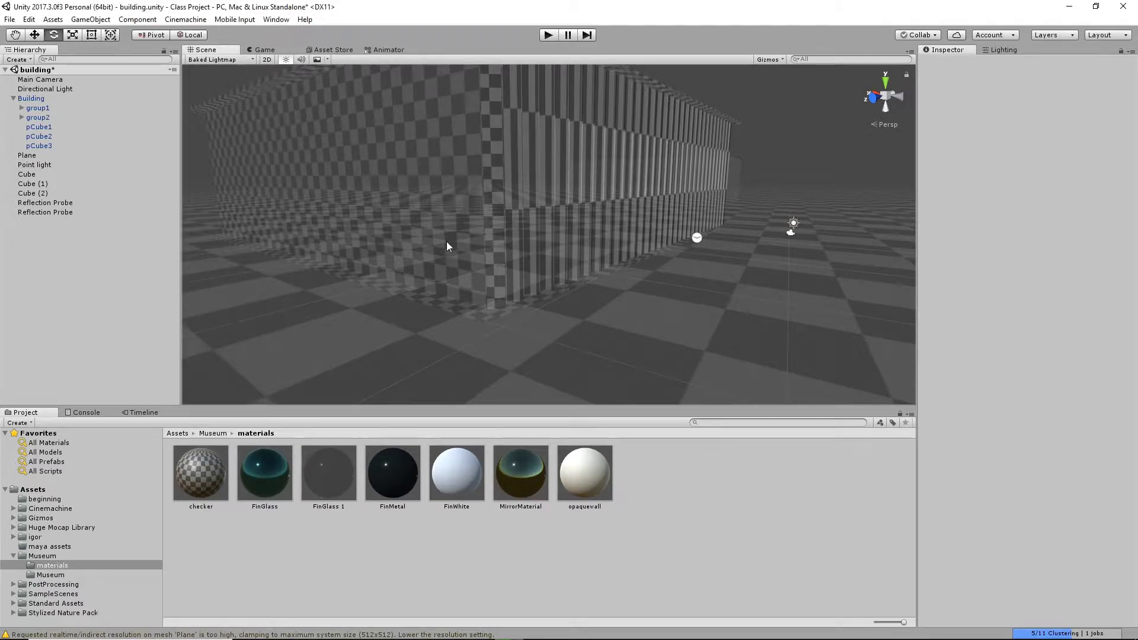
pyautogui.moveTo(446, 244)
pyautogui.keyDown('alt'); pyautogui.mouseDown()
pyautogui.moveTo(410, 242)
pyautogui.moveTo(414, 302)
pyautogui.moveTo(541, 272)
pyautogui.moveTo(571, 310)
pyautogui.moveTo(540, 264)
pyautogui.moveTo(611, 227)
pyautogui.mouseUp(); pyautogui.keyUp('alt')
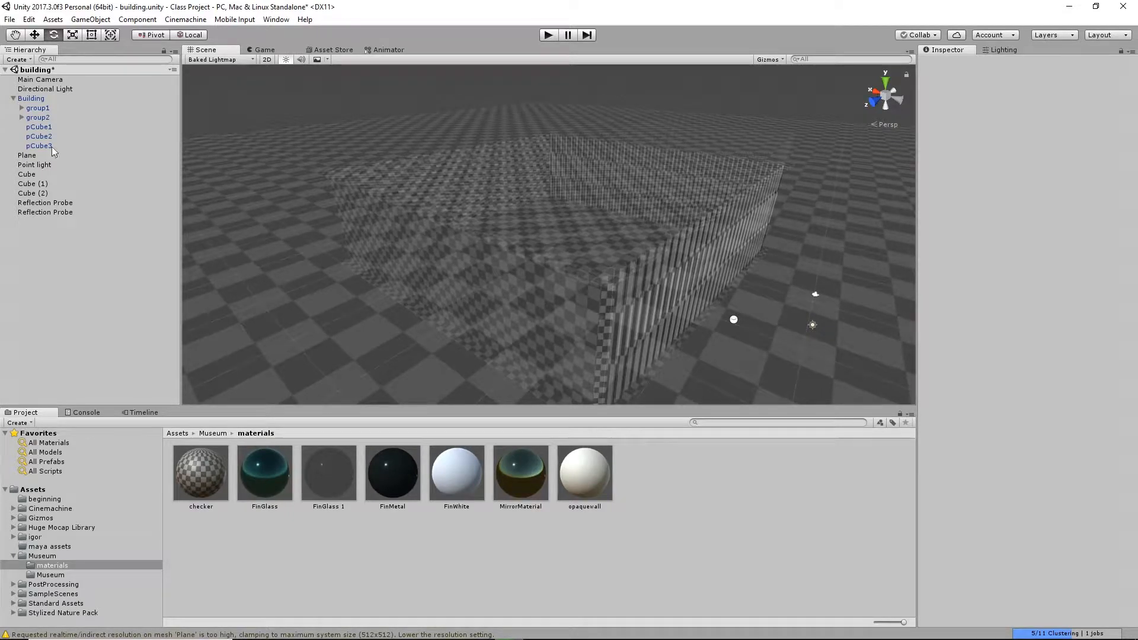
# Set the Scale In Lightmap of Cube, Cube (1) and Cube (2) together to 0.05.
pyautogui.click(27, 175)
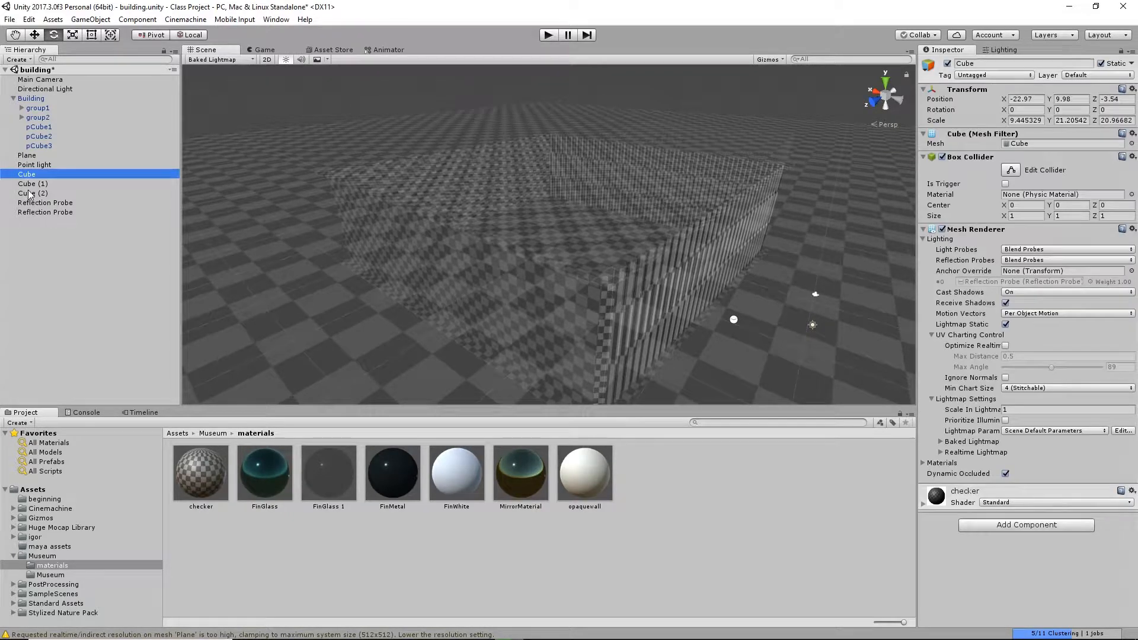
pyautogui.keyDown('shift'); pyautogui.click(30, 194); pyautogui.keyUp('shift')
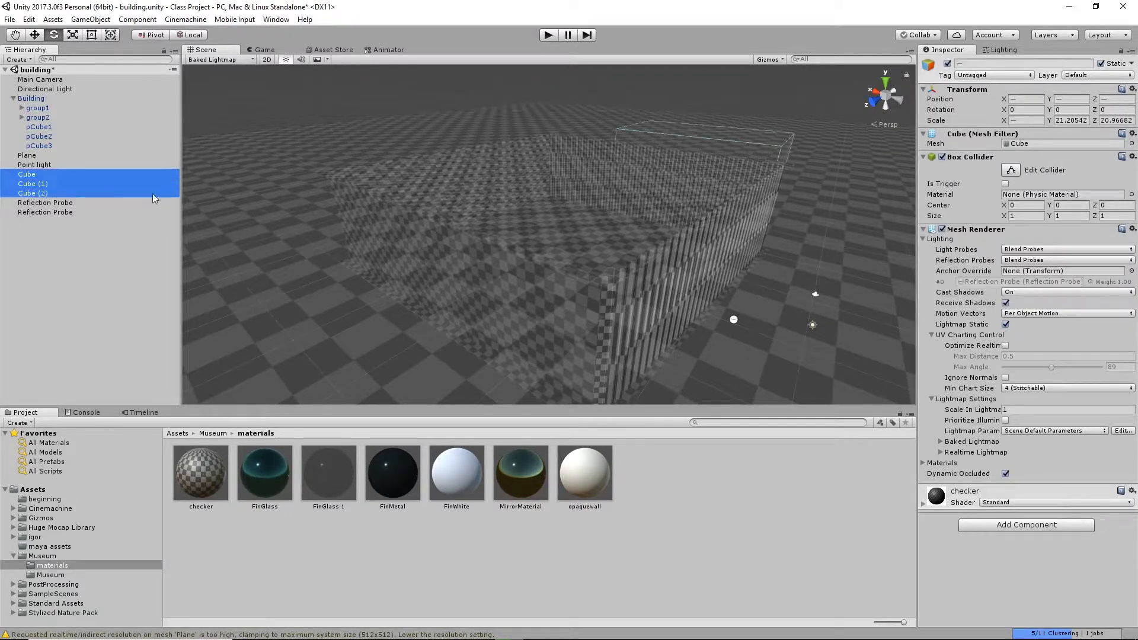
pyautogui.click(1016, 409)
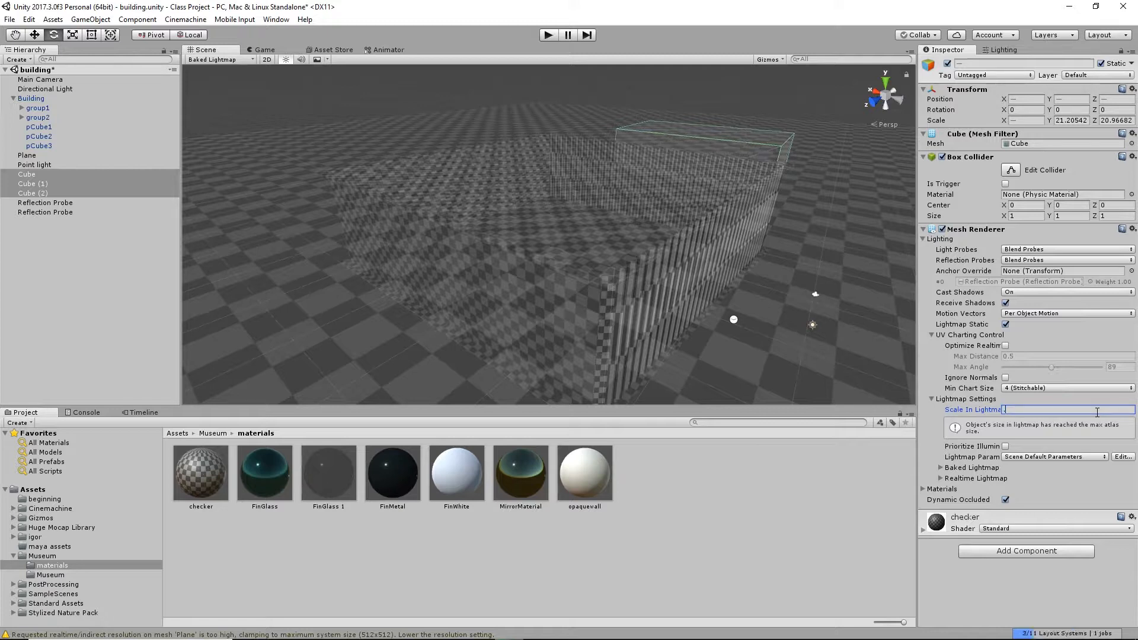
pyautogui.write('.1')
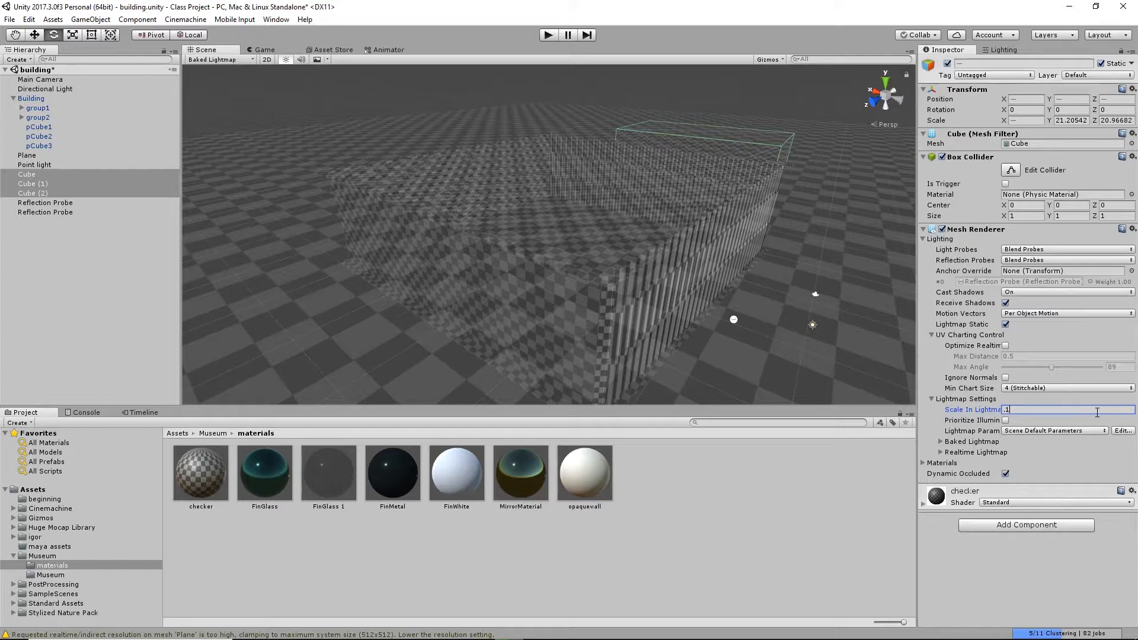
pyautogui.press('BackSpace')
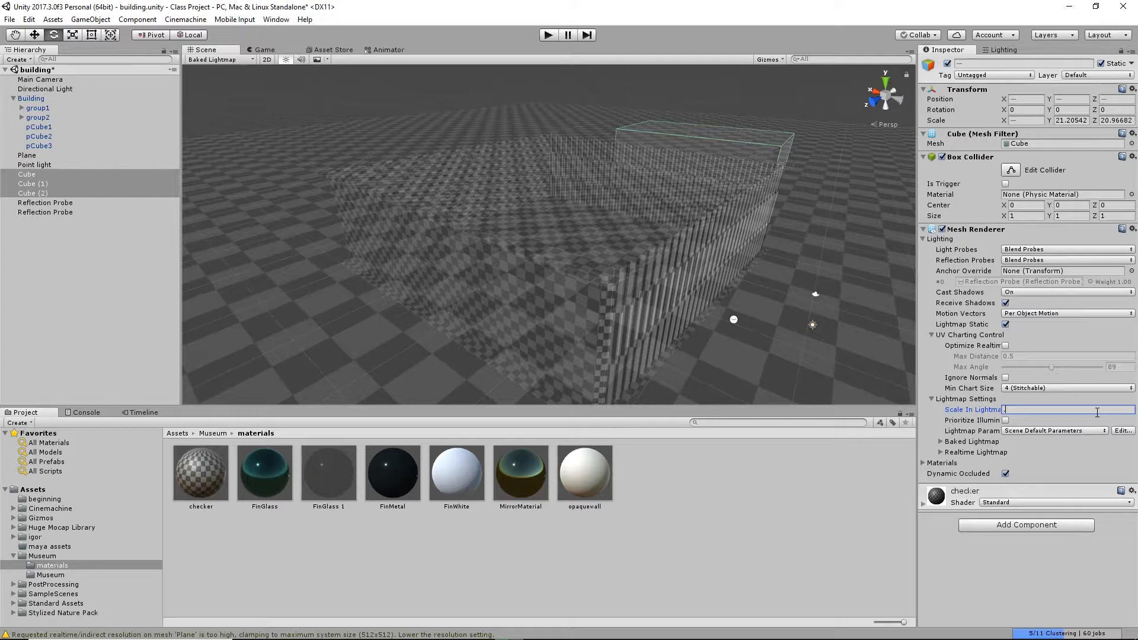
pyautogui.write('05')
pyautogui.press('Return')
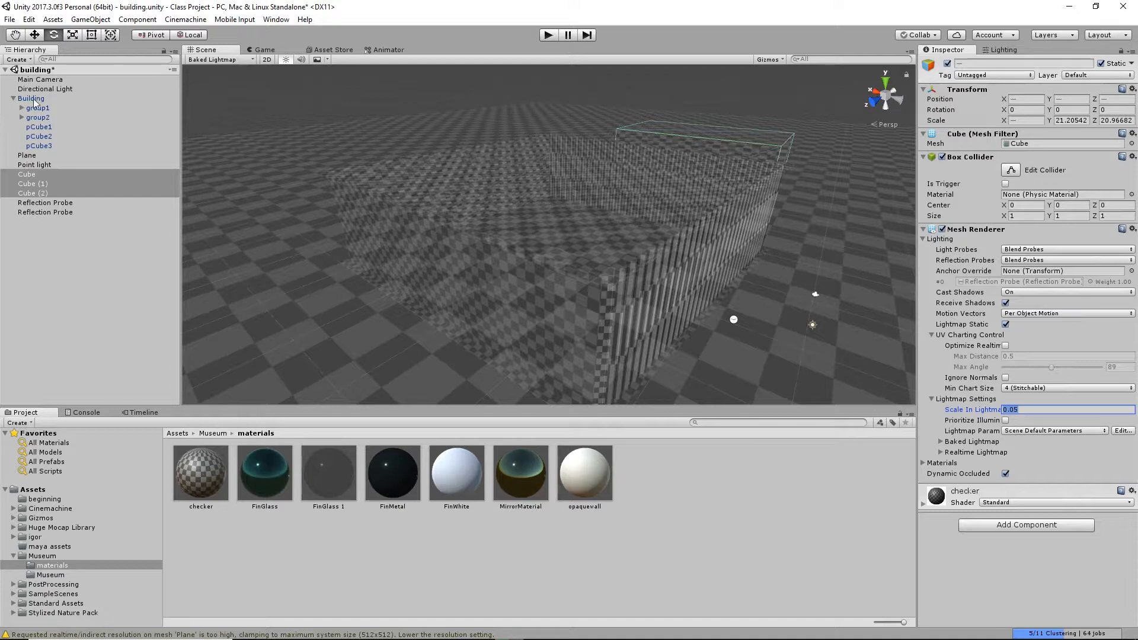
# Set the Scale In Lightmap of the building's pCube1, pCube2 and pCube3 to 0.05.
pyautogui.click(42, 128)
pyautogui.keyDown('shift'); pyautogui.click(45, 146); pyautogui.keyUp('shift')
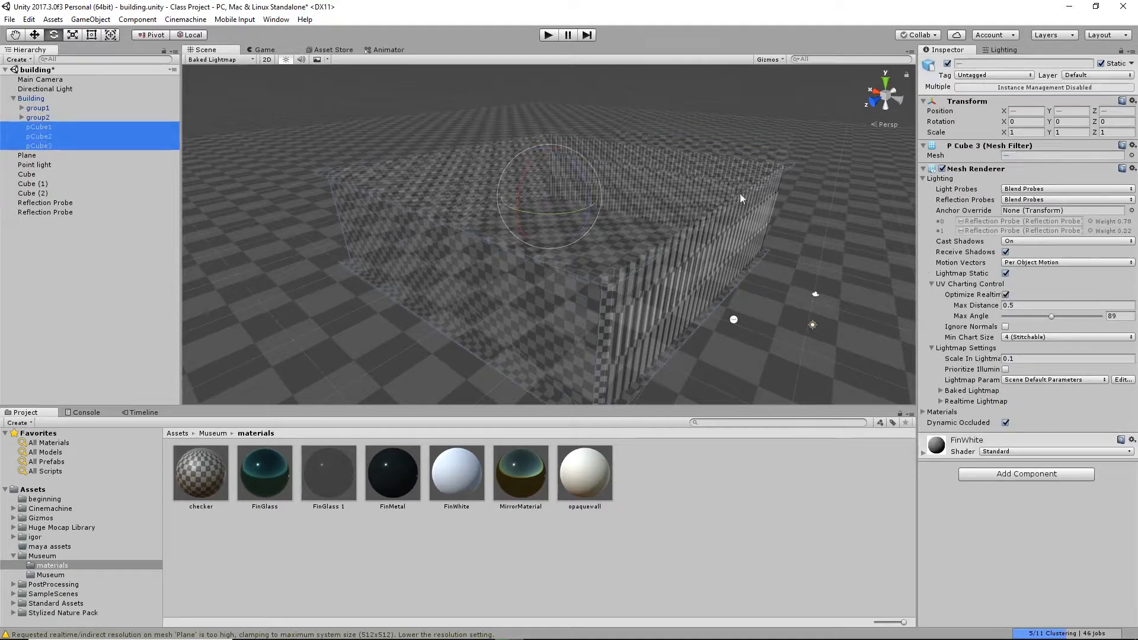
pyautogui.click(1013, 358)
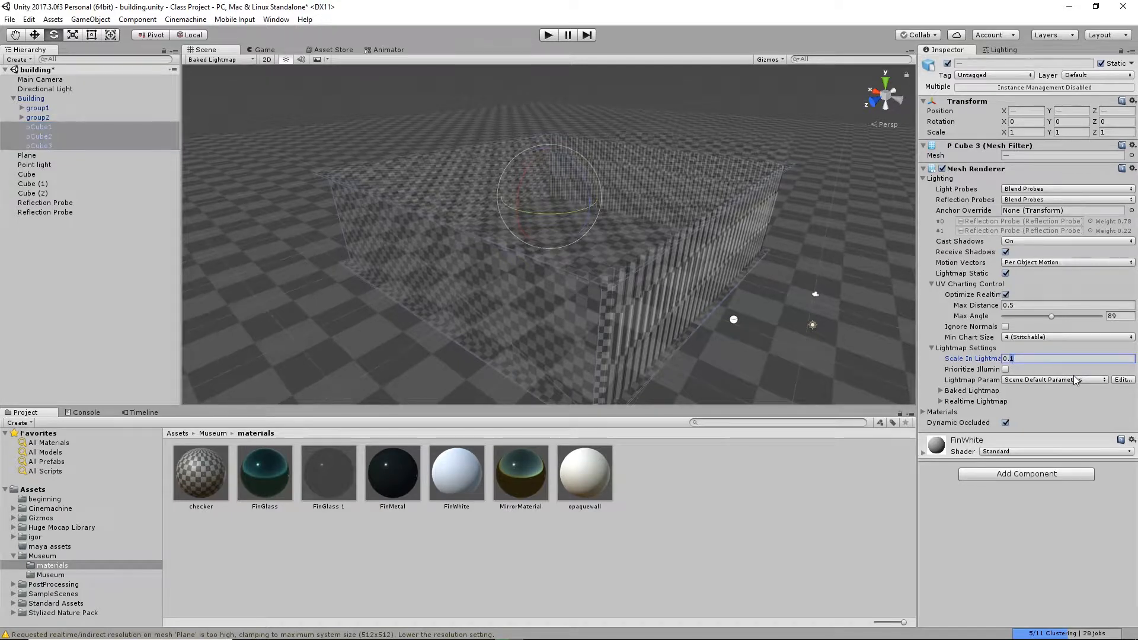
pyautogui.press('BackSpace')
pyautogui.write('06')
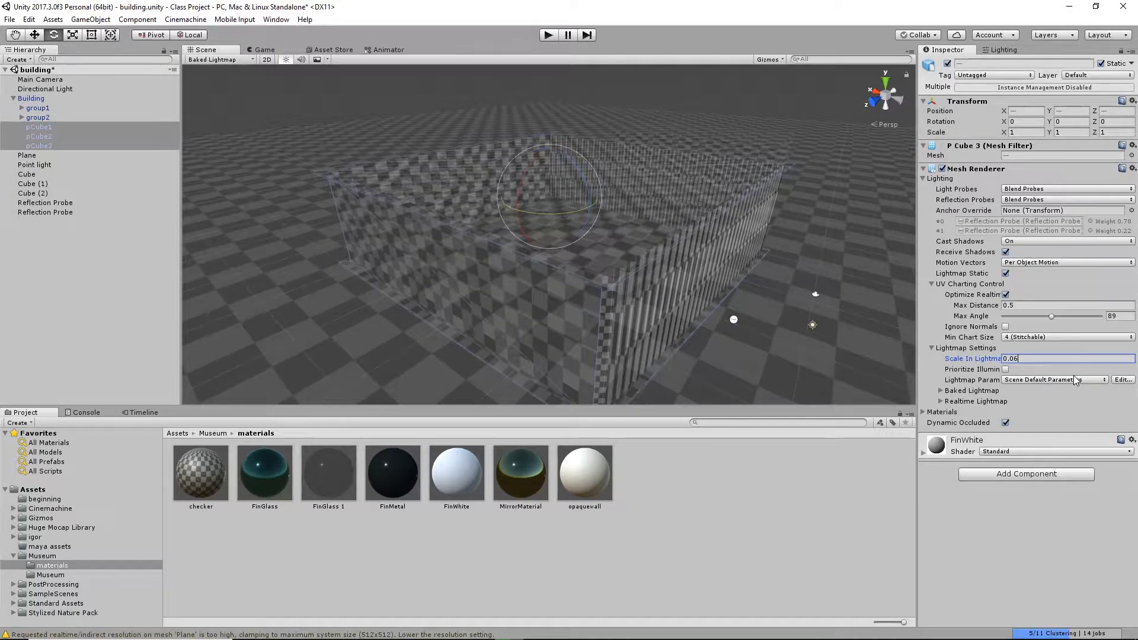
pyautogui.press('BackSpace')
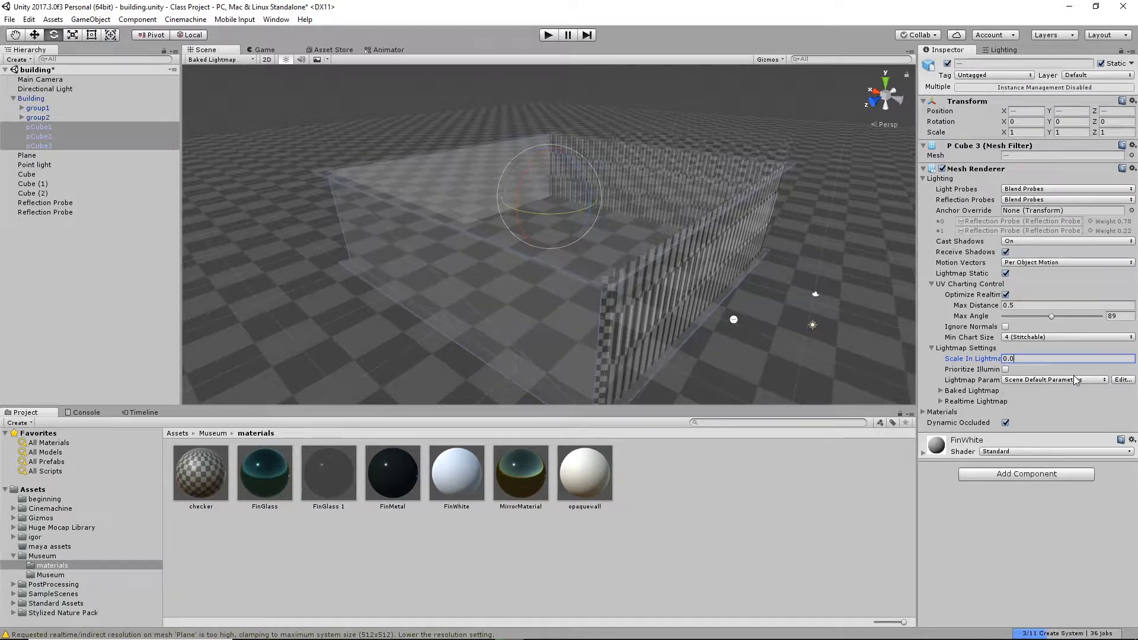
pyautogui.write('5')
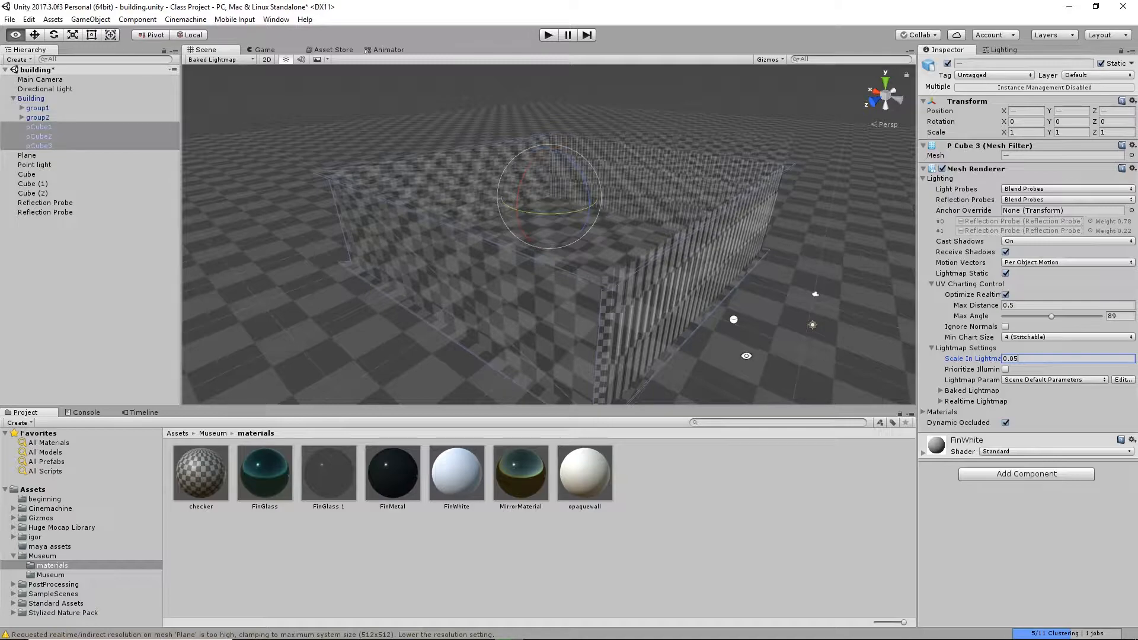
# Check the building's texel density from around it and set the Scale In Lightmap of Cube (2) to 0.02.
pyautogui.keyDown('alt'); pyautogui.moveTo(380, 245); pyautogui.dragTo(297, 194); pyautogui.keyUp('alt')
pyautogui.keyDown('alt'); pyautogui.moveTo(680, 276); pyautogui.dragTo(752, 278); pyautogui.keyUp('alt')
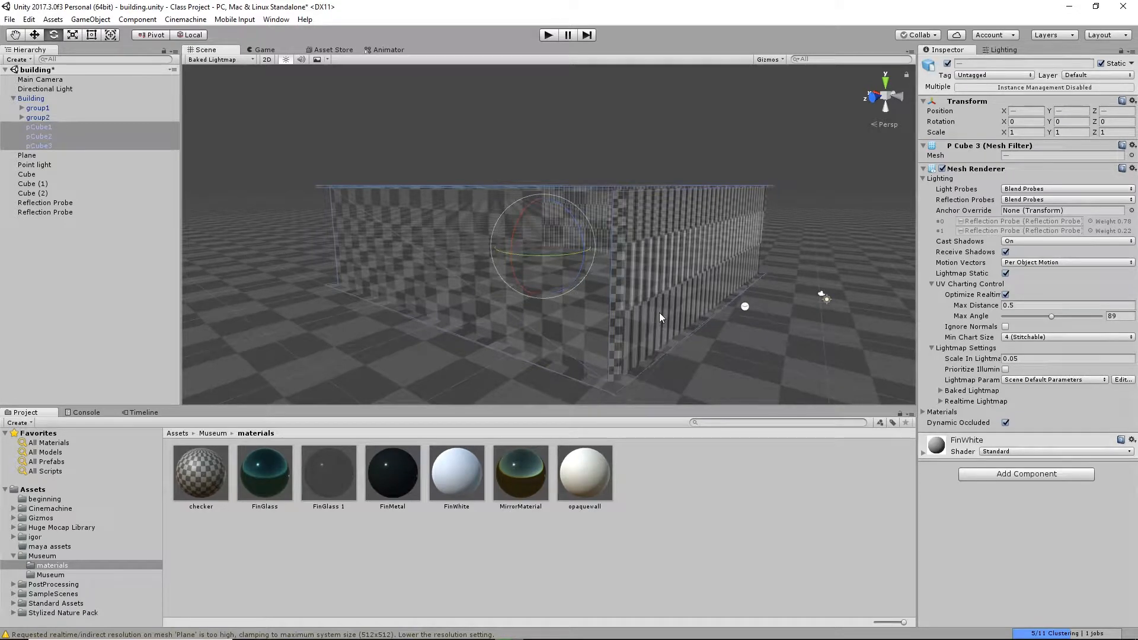
pyautogui.keyDown('alt'); pyautogui.moveTo(684, 255); pyautogui.dragTo(633, 172); pyautogui.keyUp('alt')
pyautogui.keyDown('alt'); pyautogui.moveTo(784, 219); pyautogui.dragTo(3, 266); pyautogui.keyUp('alt')
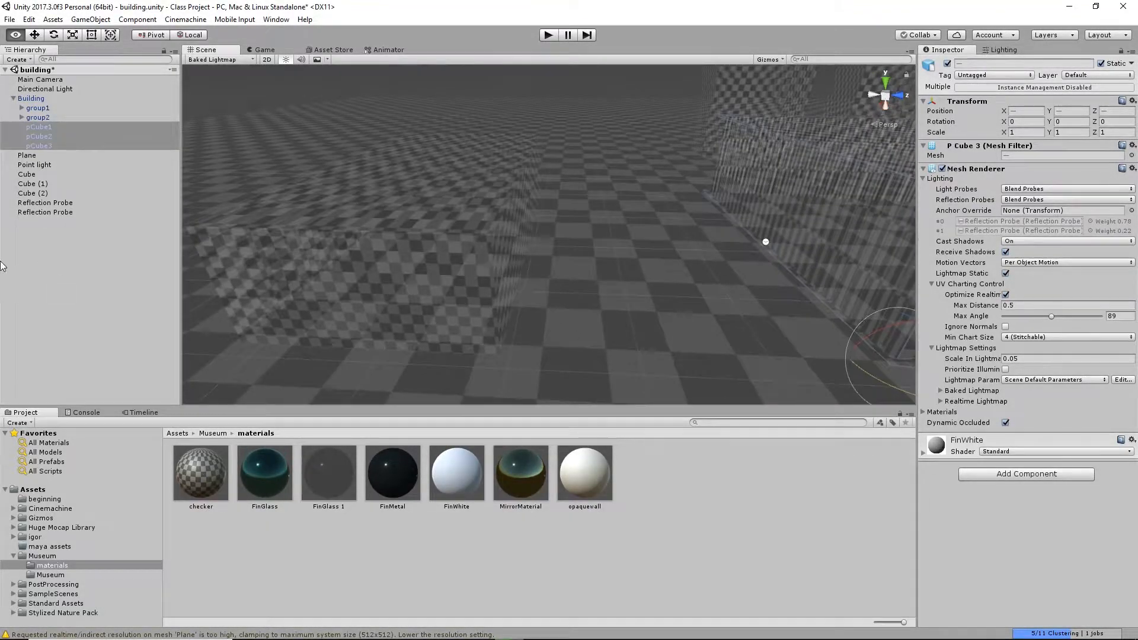
pyautogui.click(377, 243)
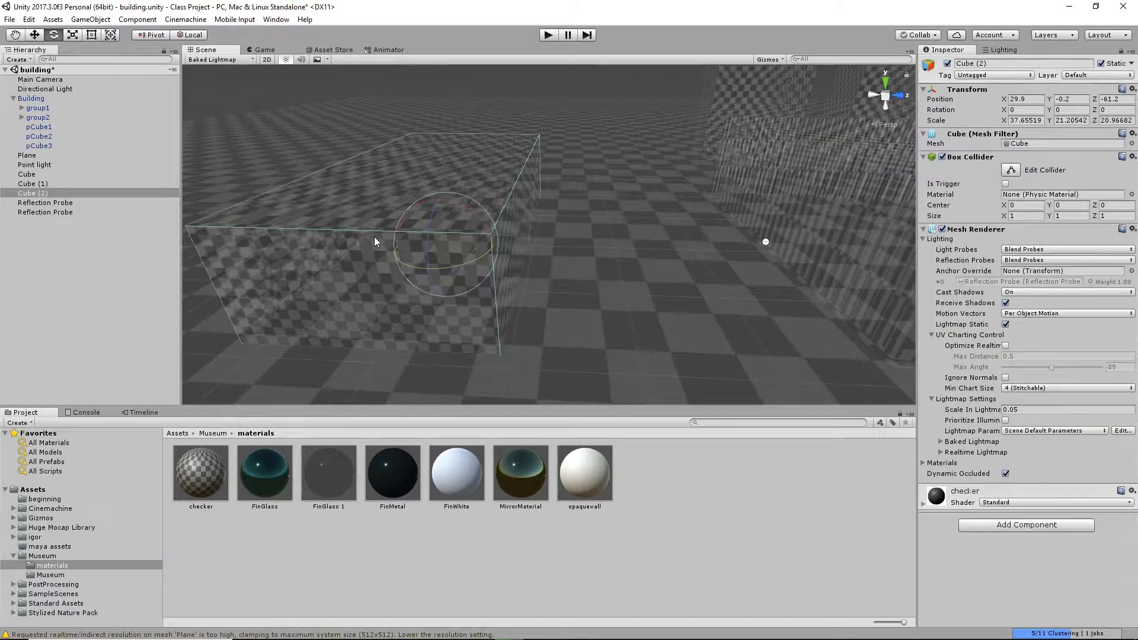
pyautogui.click(1030, 410)
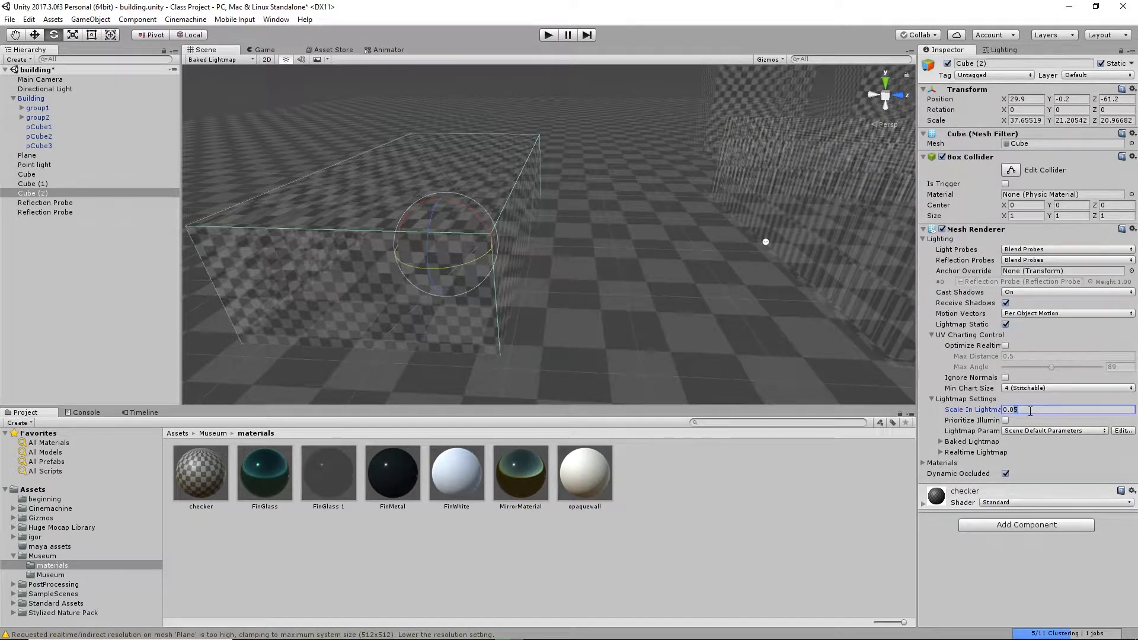
pyautogui.press('BackSpace')
pyautogui.write('2')
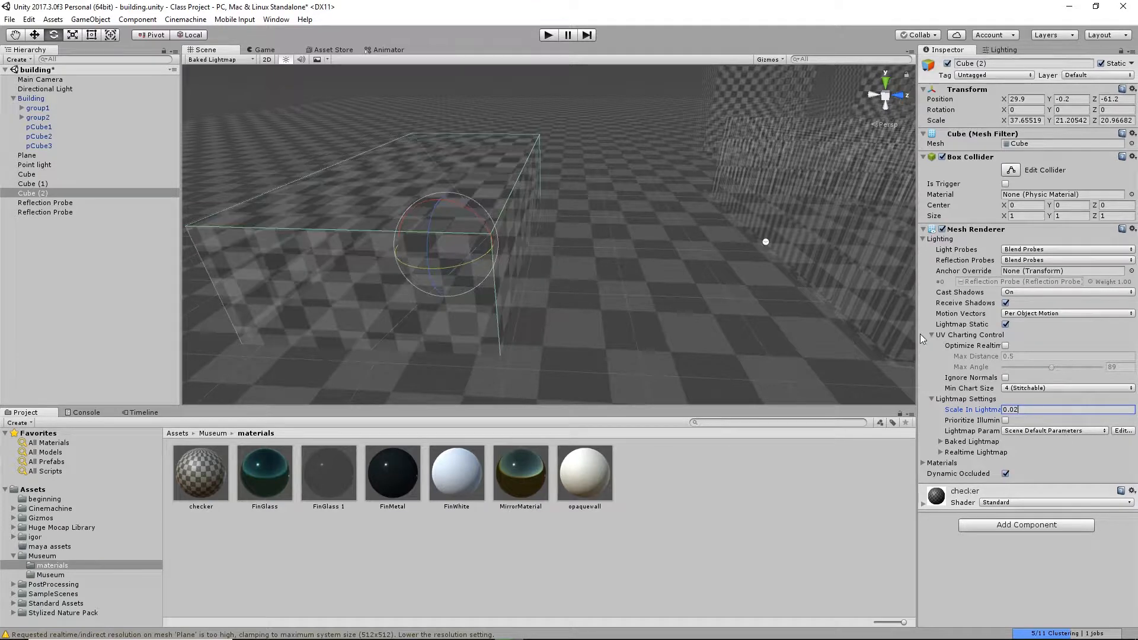
# Set the Scale In Lightmap of the object named Cube to 0.02.
pyautogui.click(742, 88)
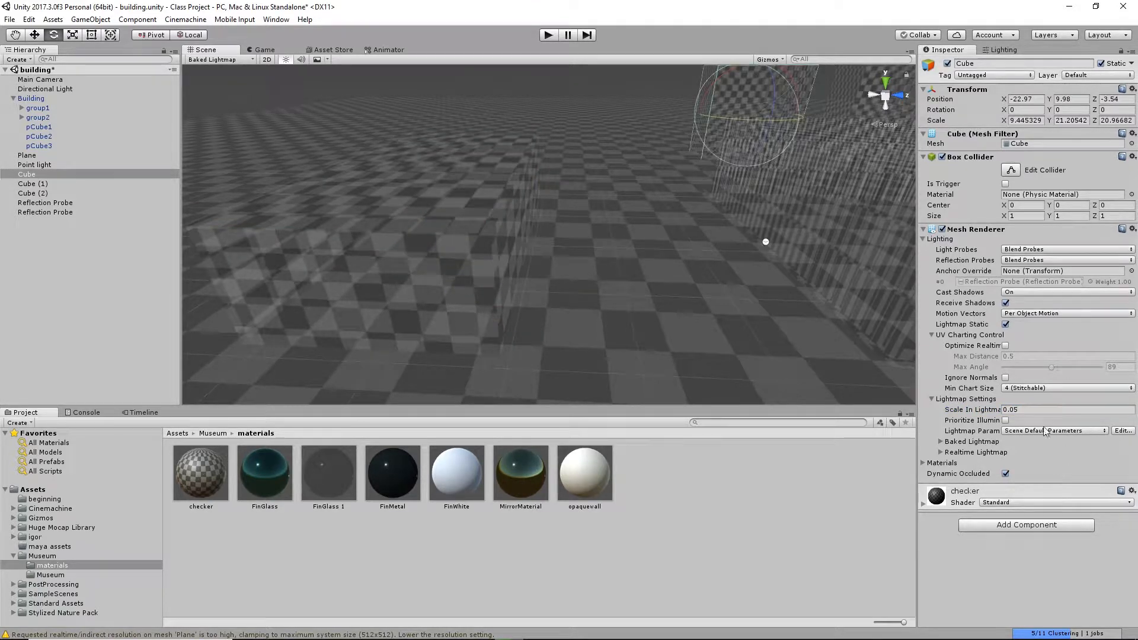
pyautogui.click(1024, 411)
pyautogui.press('BackSpace')
pyautogui.write('2')
# Set the Scale In Lightmap of Cube (1) to 0.02 and clear the selection.
pyautogui.moveTo(847, 172); pyautogui.dragTo(732, 188, button='middle')
pyautogui.click(754, 163)
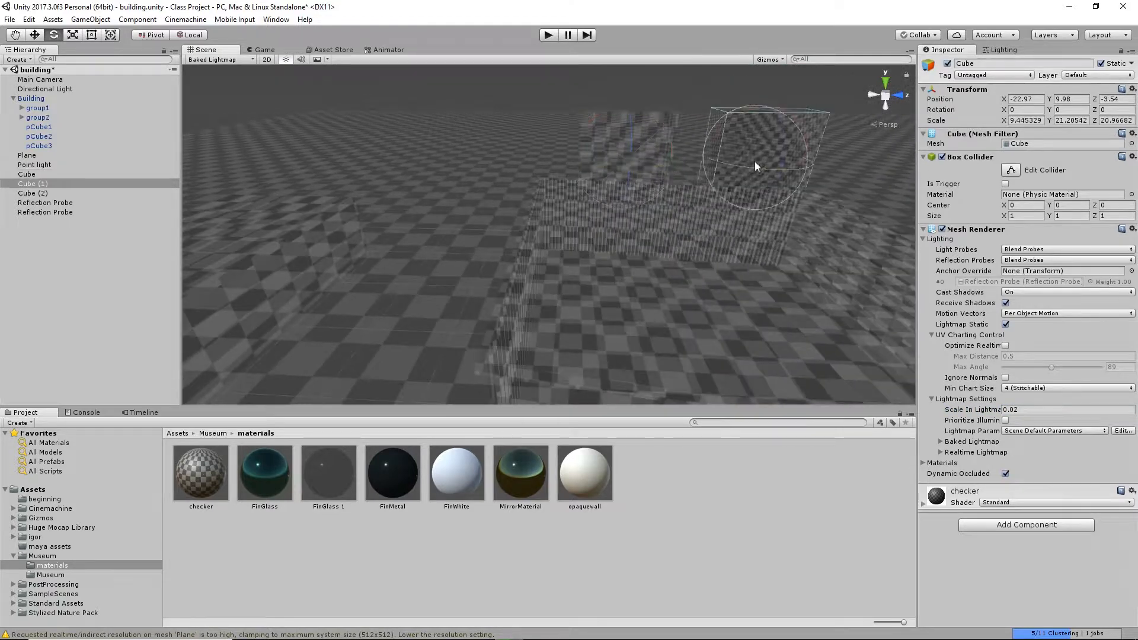
pyautogui.click(1019, 410)
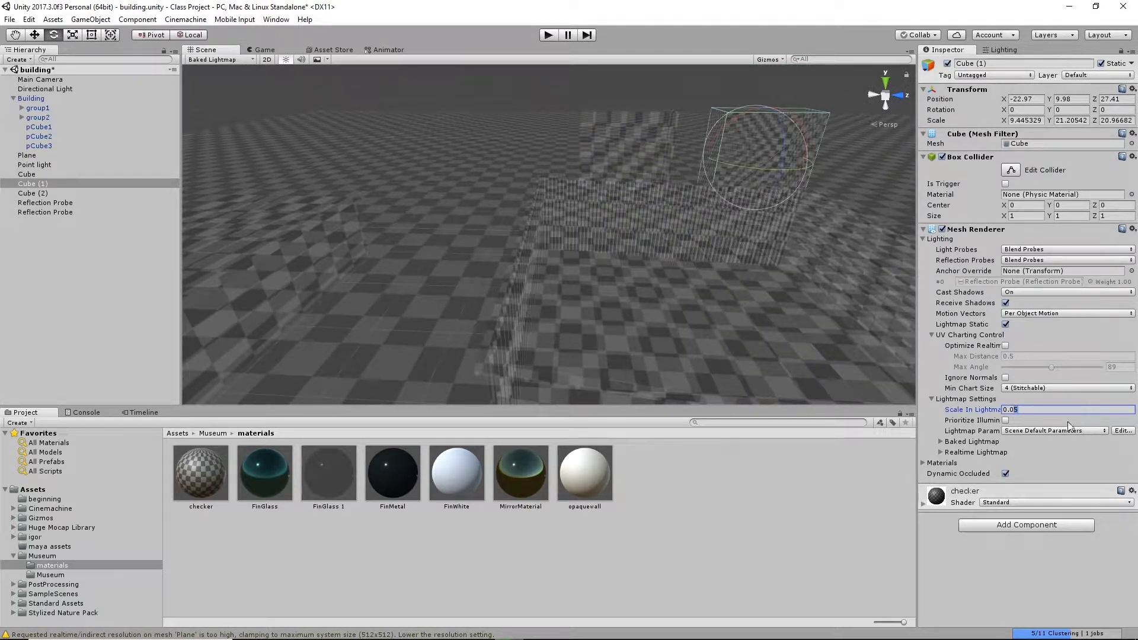
pyautogui.write('2')
pyautogui.click(506, 94)
# Examine the checkerboard lightmap texel density on the fins and walls from around the building.
pyautogui.keyDown('alt'); pyautogui.moveTo(827, 288); pyautogui.dragTo(391, 249); pyautogui.keyUp('alt')
pyautogui.keyDown('alt'); pyautogui.moveTo(795, 350); pyautogui.dragTo(561, 326); pyautogui.keyUp('alt')
pyautogui.keyDown('alt'); pyautogui.moveTo(561, 325); pyautogui.dragTo(724, 203, button='right'); pyautogui.keyUp('alt')
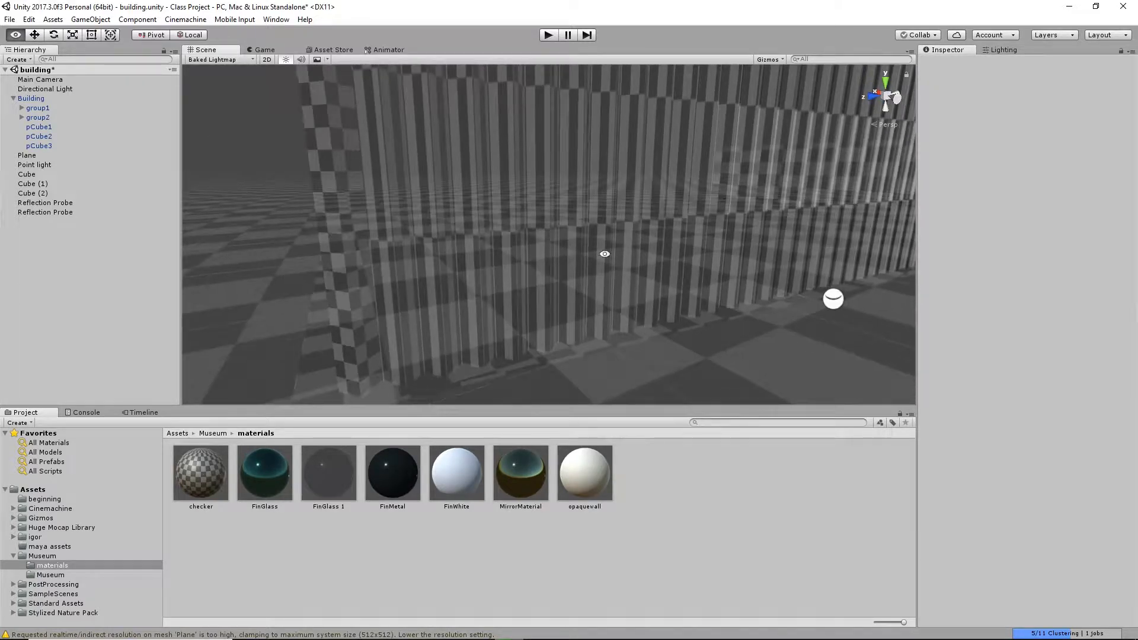
pyautogui.keyDown('alt'); pyautogui.moveTo(761, 273); pyautogui.dragTo(597, 262, button='right'); pyautogui.keyUp('alt')
pyautogui.keyDown('alt'); pyautogui.moveTo(581, 294); pyautogui.dragTo(677, 315); pyautogui.keyUp('alt')
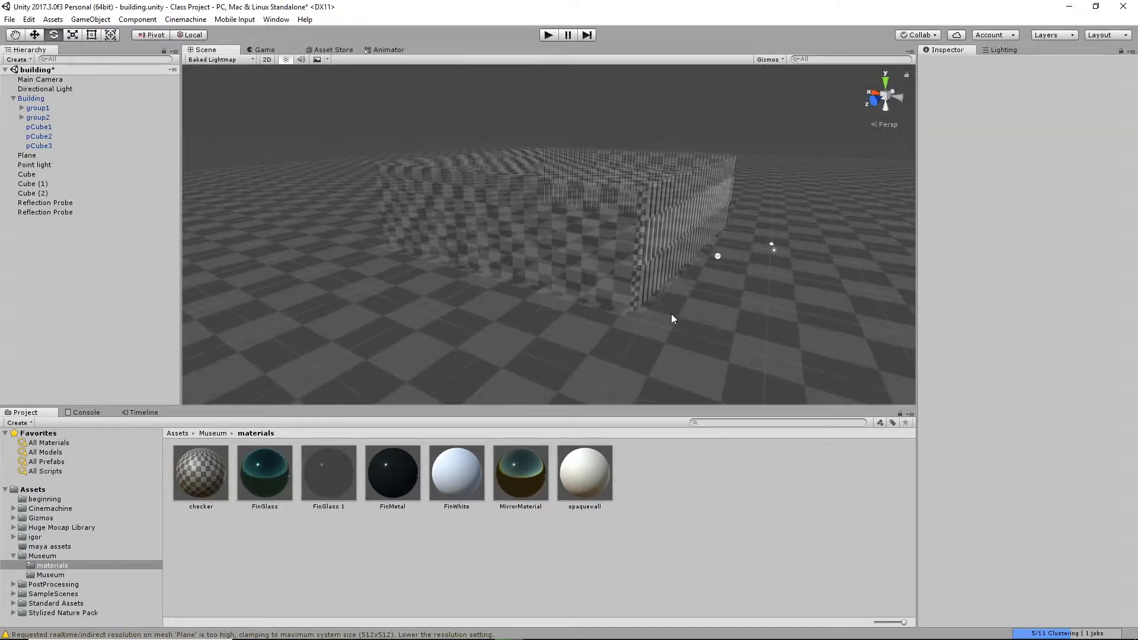
# Show the scene in Shaded mode and inspect the building's glass and metal fin facade from outside.
pyautogui.click(214, 59)
pyautogui.click(204, 71)
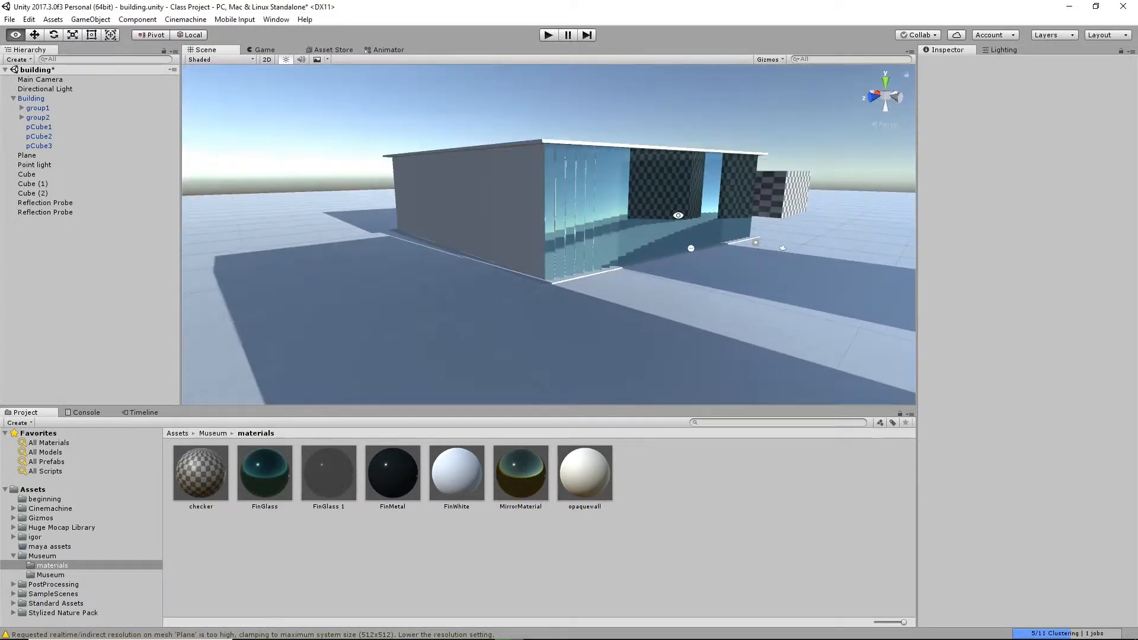
pyautogui.keyDown('alt'); pyautogui.moveTo(679, 215); pyautogui.dragTo(730, 218); pyautogui.keyUp('alt')
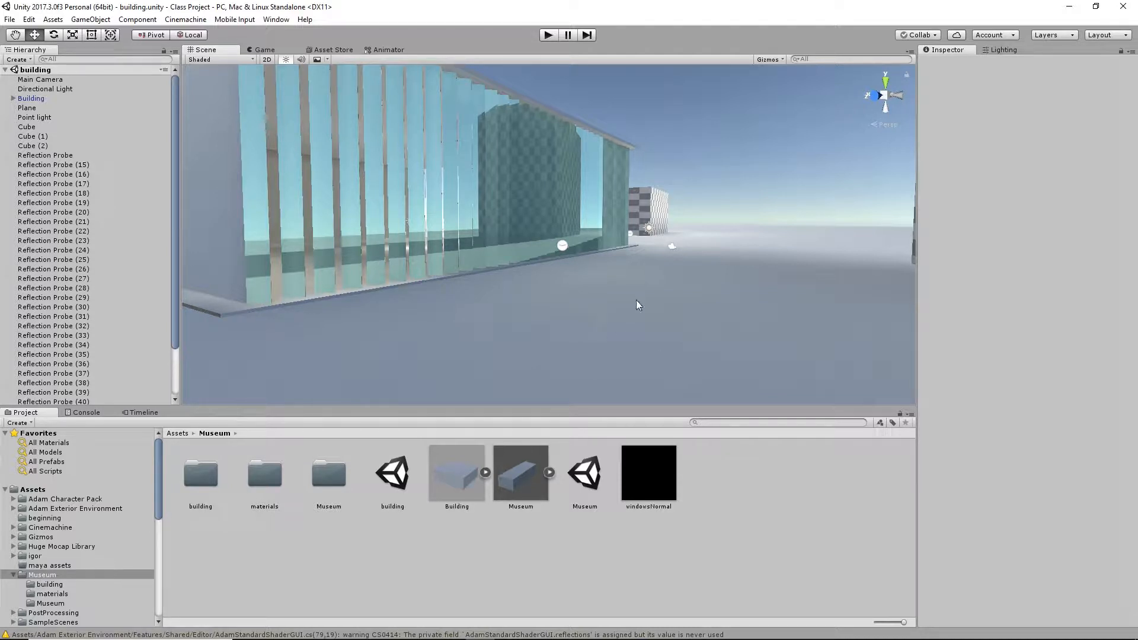
pyautogui.moveTo(476, 254)
pyautogui.keyDown('alt'); pyautogui.mouseDown()
pyautogui.moveTo(486, 271)
pyautogui.moveTo(484, 262)
pyautogui.mouseUp(); pyautogui.keyUp('alt')
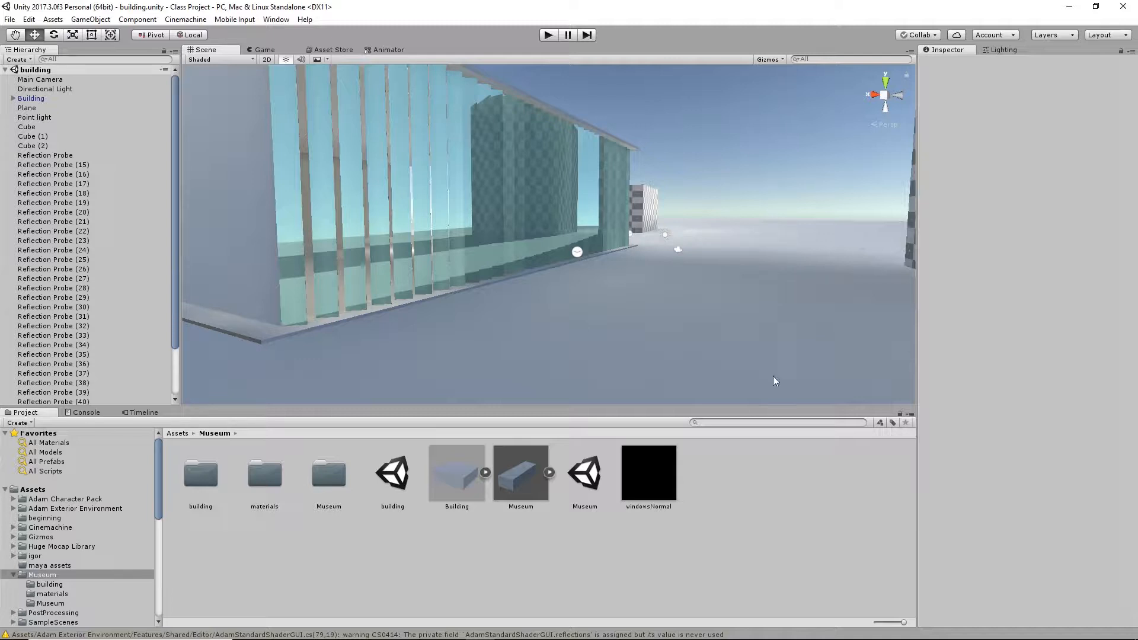
pyautogui.keyDown('alt'); pyautogui.moveTo(594, 301); pyautogui.dragTo(623, 302); pyautogui.keyUp('alt')
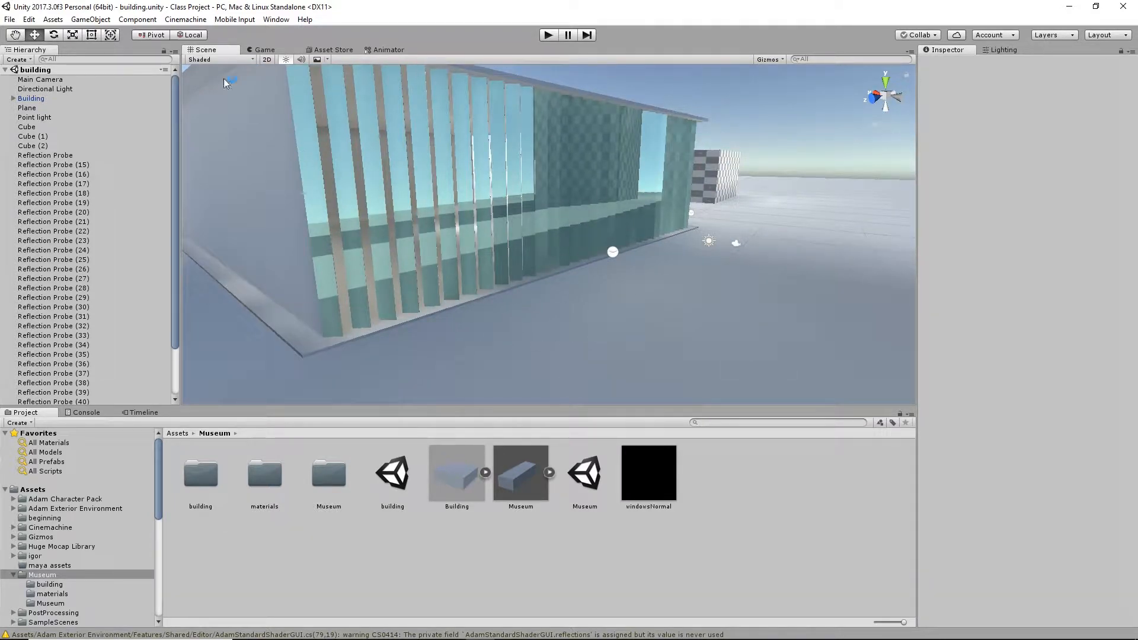
# Show the scene in Baked Lightmap mode and examine the baked texels on the building's fins, walls and surroundings.
pyautogui.click(205, 60)
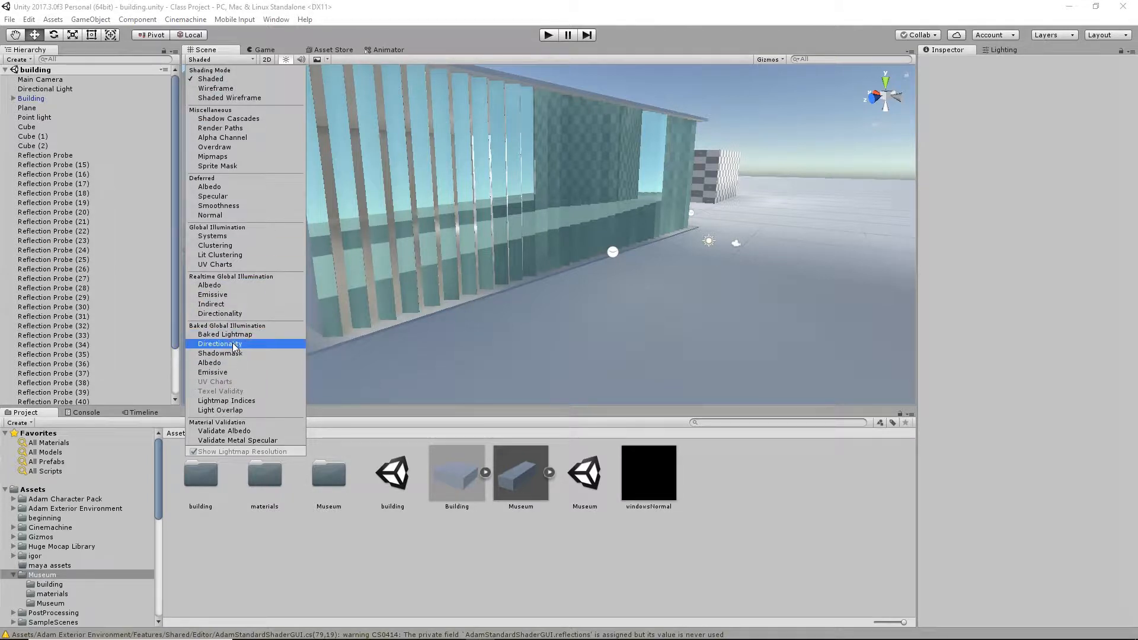
pyautogui.click(249, 335)
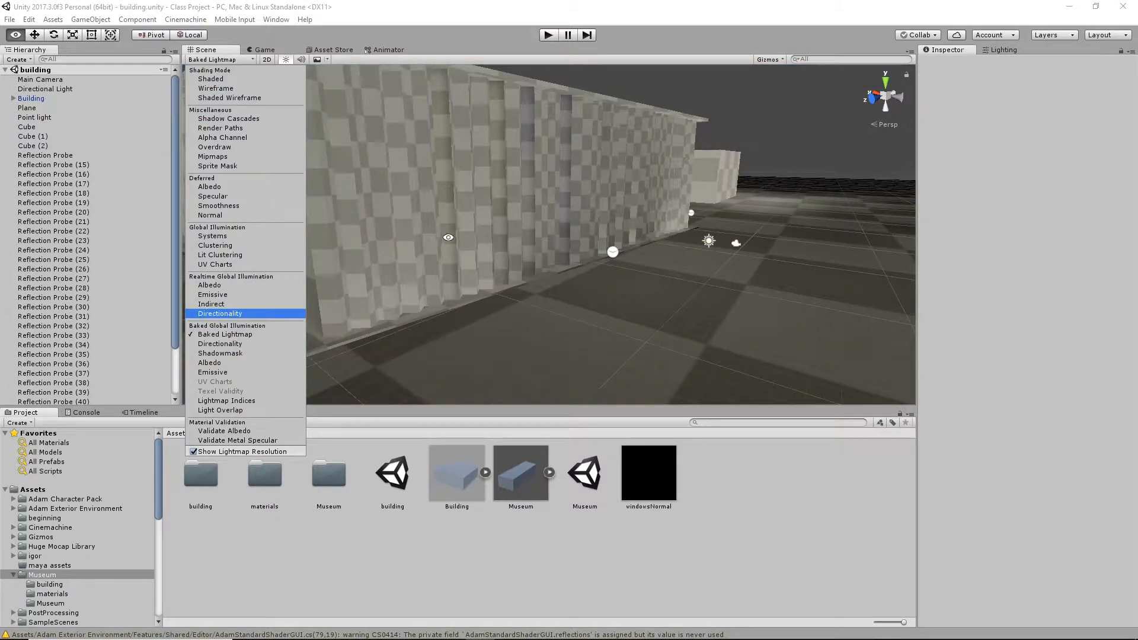
pyautogui.moveTo(393, 180)
pyautogui.keyDown('alt'); pyautogui.mouseDown()
pyautogui.moveTo(375, 170)
pyautogui.moveTo(442, 202)
pyautogui.mouseUp(); pyautogui.keyUp('alt')
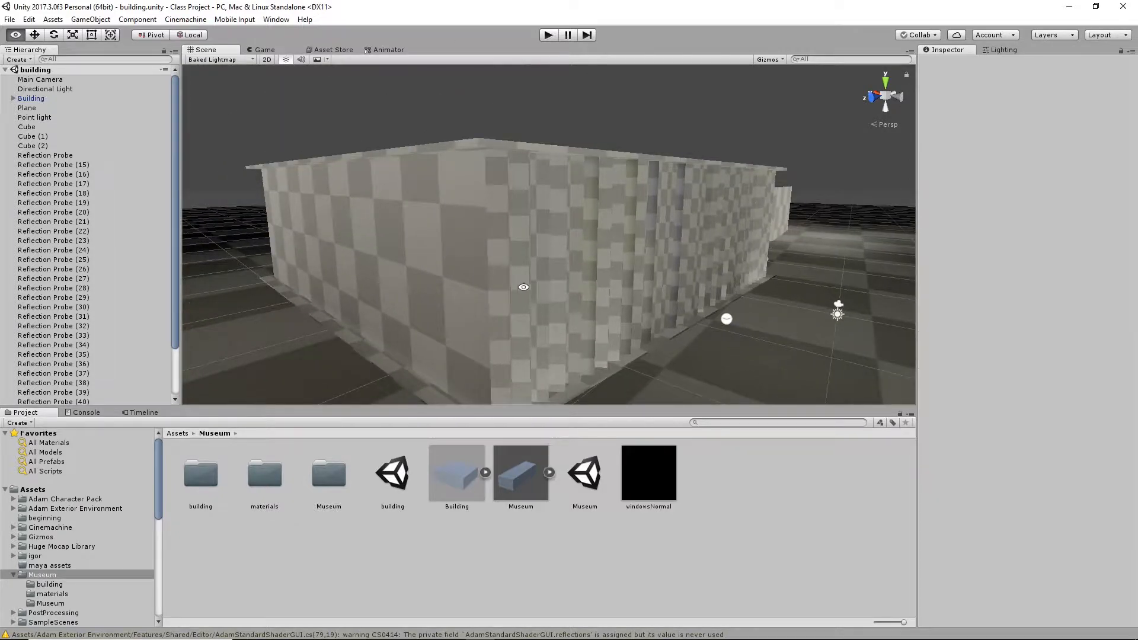
pyautogui.keyDown('alt'); pyautogui.moveTo(523, 286); pyautogui.dragTo(529, 276); pyautogui.keyUp('alt')
pyautogui.keyDown('alt'); pyautogui.moveTo(626, 227); pyautogui.dragTo(333, 237); pyautogui.keyUp('alt')
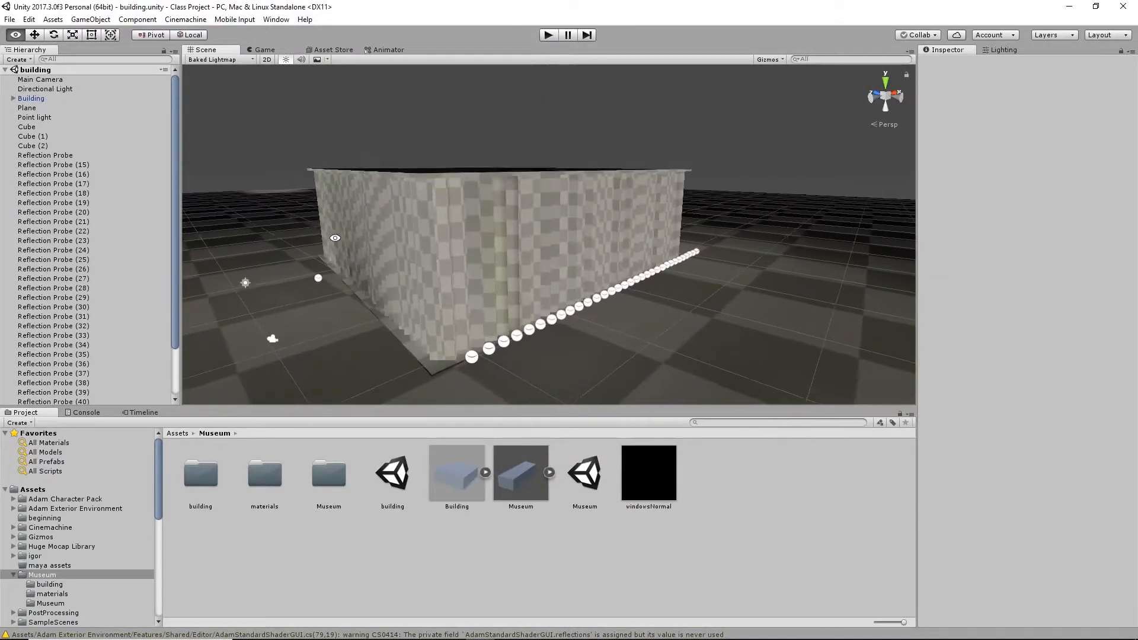
pyautogui.keyDown('alt'); pyautogui.moveTo(468, 227); pyautogui.dragTo(624, 275, button='right'); pyautogui.keyUp('alt')
pyautogui.keyDown('alt'); pyautogui.moveTo(477, 266); pyautogui.dragTo(516, 322); pyautogui.keyUp('alt')
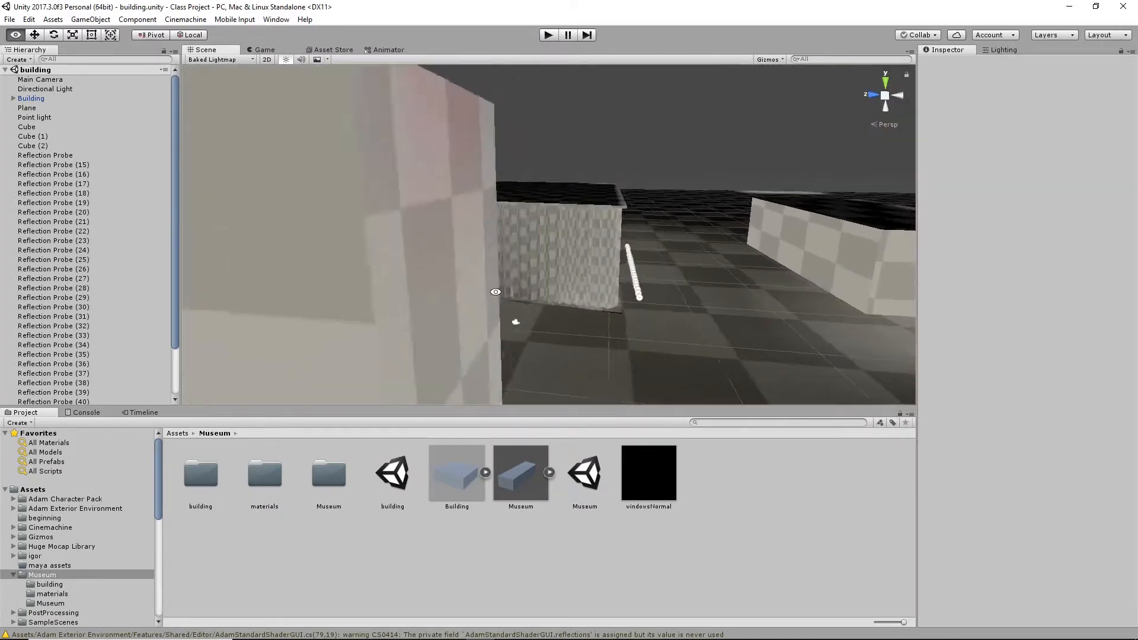
pyautogui.keyDown('alt'); pyautogui.moveTo(516, 323); pyautogui.dragTo(752, 374, button='right'); pyautogui.keyUp('alt')
pyautogui.keyDown('alt'); pyautogui.moveTo(590, 225); pyautogui.dragTo(712, 221); pyautogui.keyUp('alt')
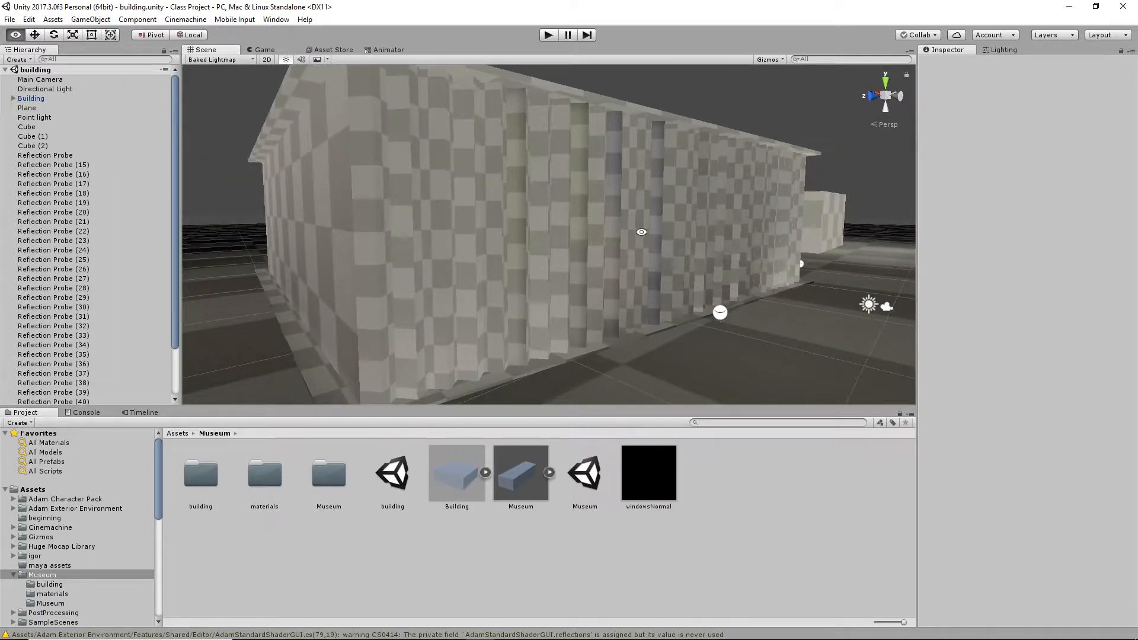
pyautogui.keyDown('alt'); pyautogui.moveTo(641, 231); pyautogui.dragTo(699, 232); pyautogui.keyUp('alt')
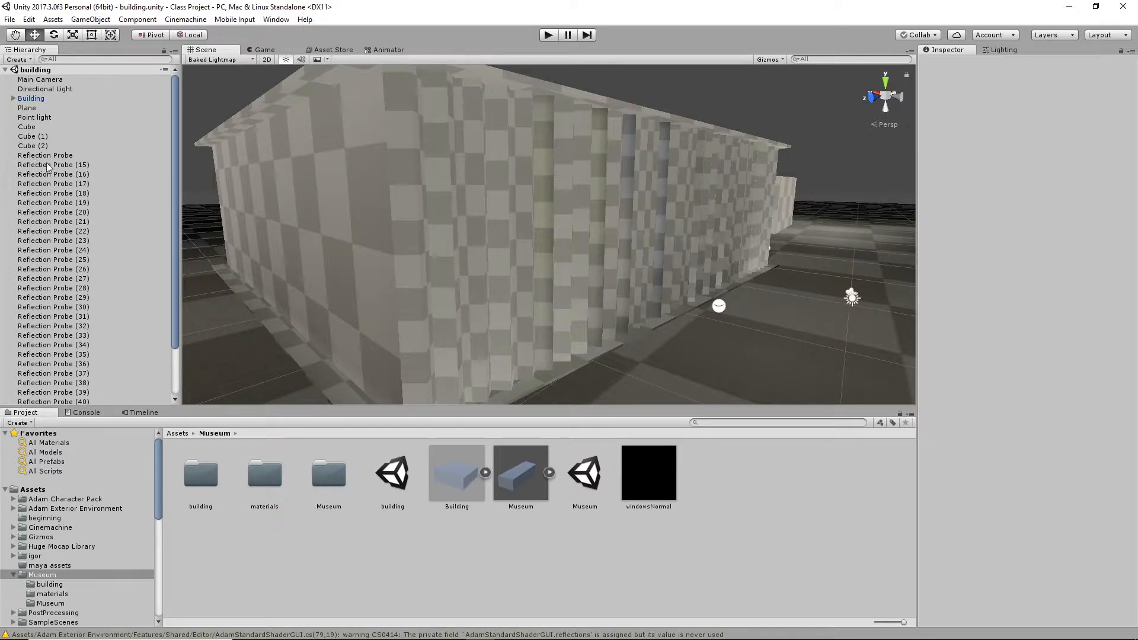
# Select MetalFin in the building's group1, frame it and look at its baked lightmap texels up close.
pyautogui.click(13, 99)
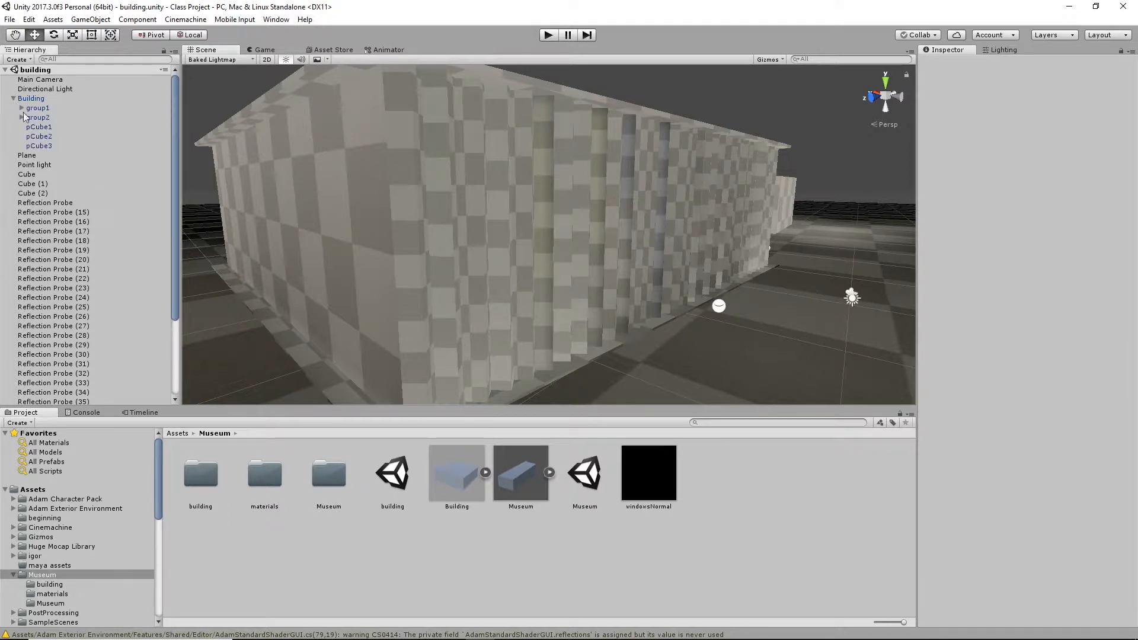
pyautogui.click(22, 108)
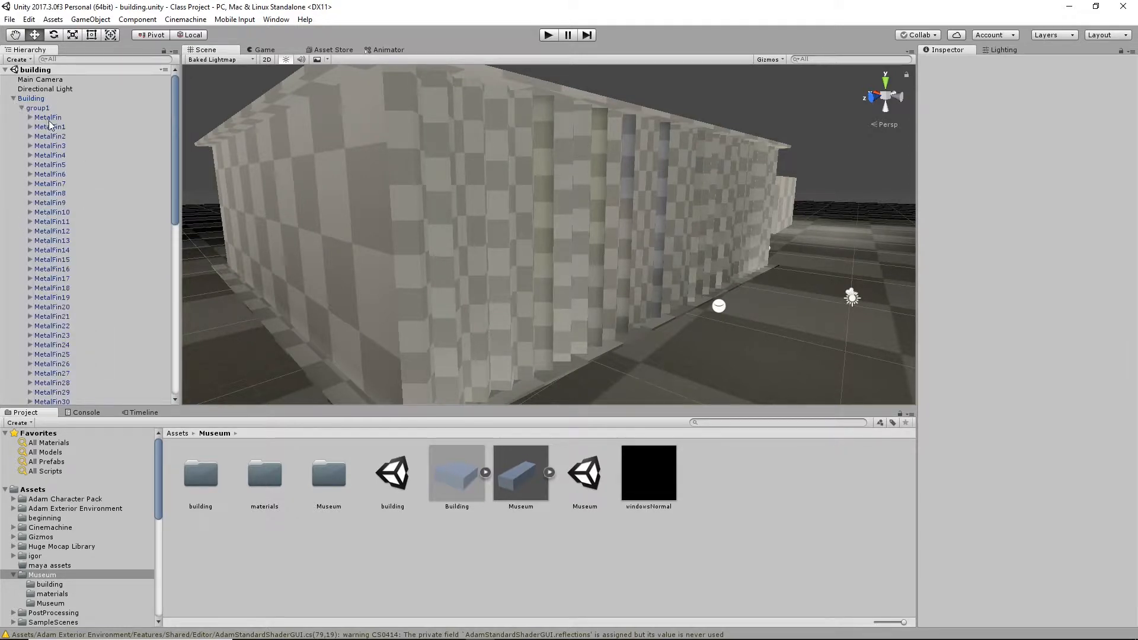
pyautogui.click(51, 118)
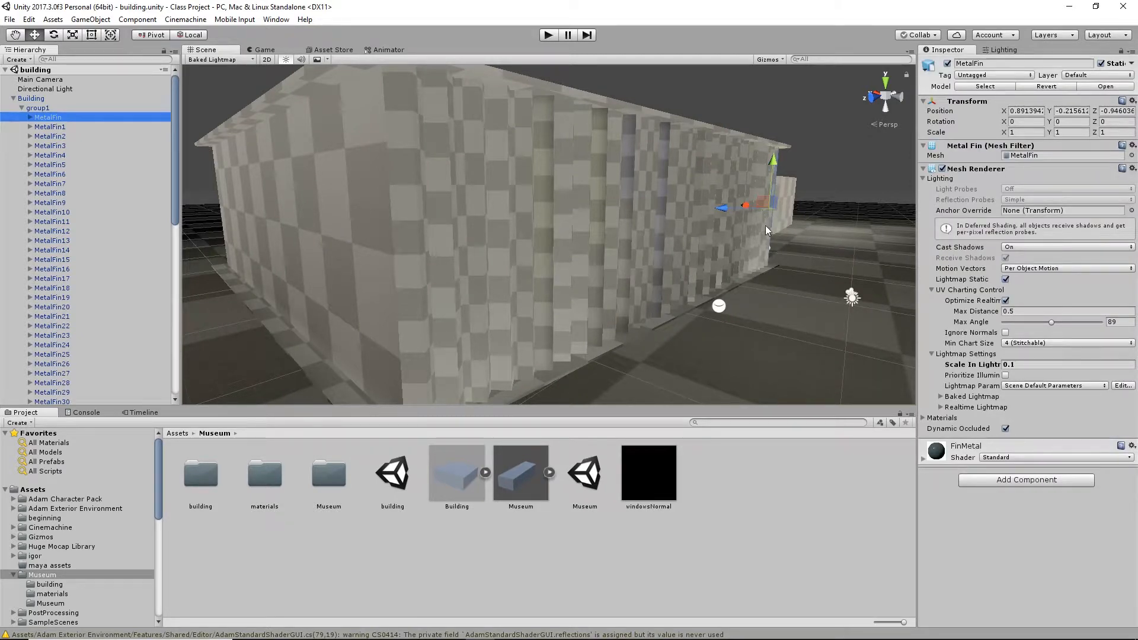
pyautogui.press('f')
pyautogui.keyDown('alt'); pyautogui.moveTo(607, 253); pyautogui.dragTo(385, 267); pyautogui.keyUp('alt')
pyautogui.keyDown('alt'); pyautogui.moveTo(729, 255); pyautogui.dragTo(889, 255, button='right'); pyautogui.keyUp('alt')
pyautogui.keyDown('alt'); pyautogui.moveTo(576, 256); pyautogui.dragTo(542, 258); pyautogui.keyUp('alt')
pyautogui.keyDown('alt'); pyautogui.moveTo(652, 259); pyautogui.dragTo(884, 262, button='right'); pyautogui.keyUp('alt')
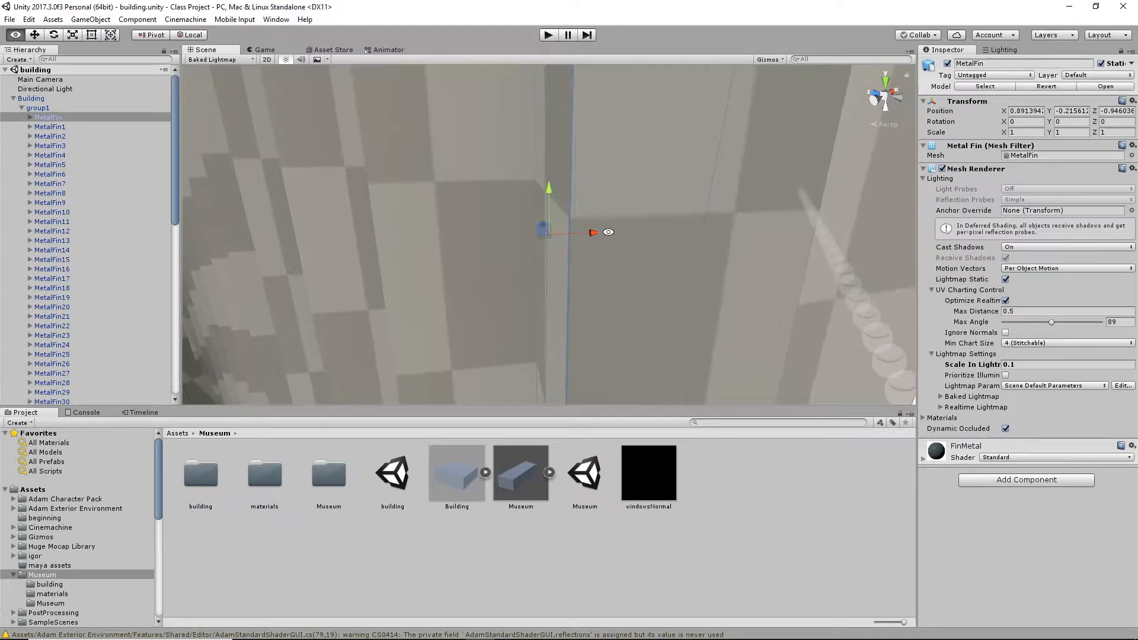
pyautogui.keyDown('alt'); pyautogui.moveTo(610, 149); pyautogui.dragTo(610, 379); pyautogui.keyUp('alt')
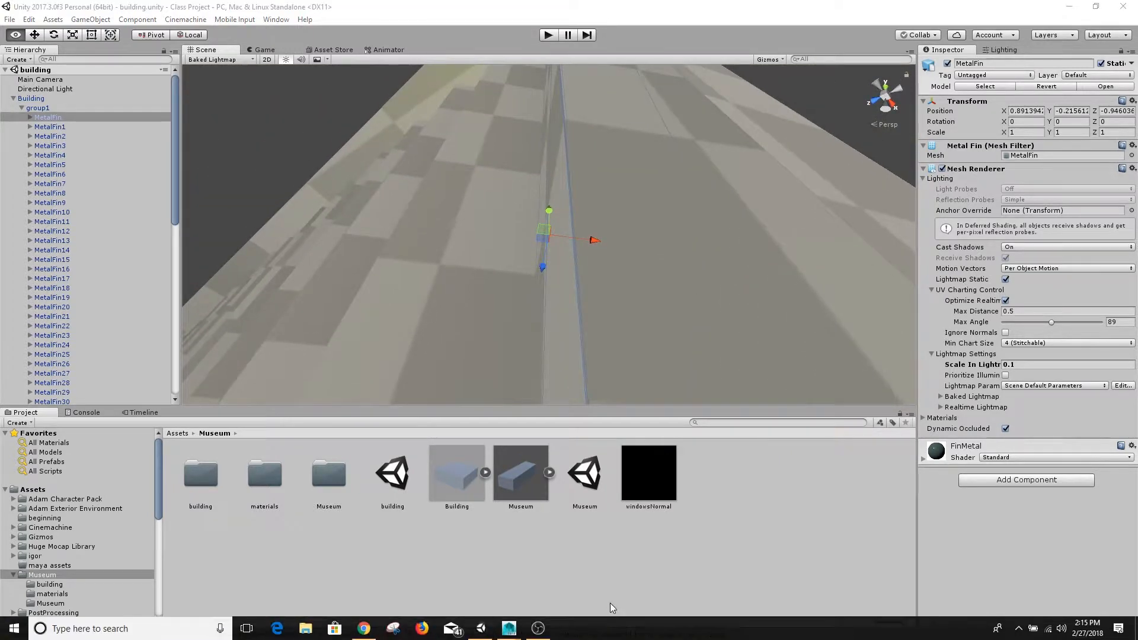
# Compare the lightmap texels on the broad faces and narrow edges of the metal fin from several angles.
pyautogui.keyDown('alt'); pyautogui.moveTo(617, 316); pyautogui.dragTo(712, 308); pyautogui.keyUp('alt')
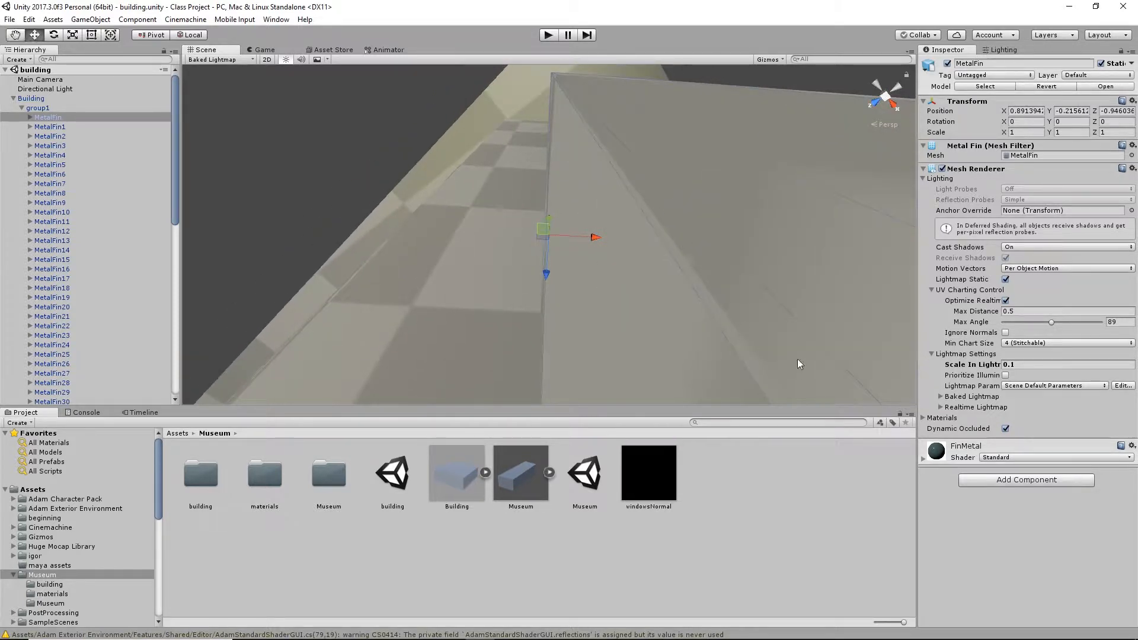
pyautogui.keyDown('alt'); pyautogui.moveTo(798, 360); pyautogui.dragTo(707, 316, button='right'); pyautogui.keyUp('alt')
pyautogui.keyDown('alt'); pyautogui.moveTo(556, 308); pyautogui.dragTo(735, 259); pyautogui.keyUp('alt')
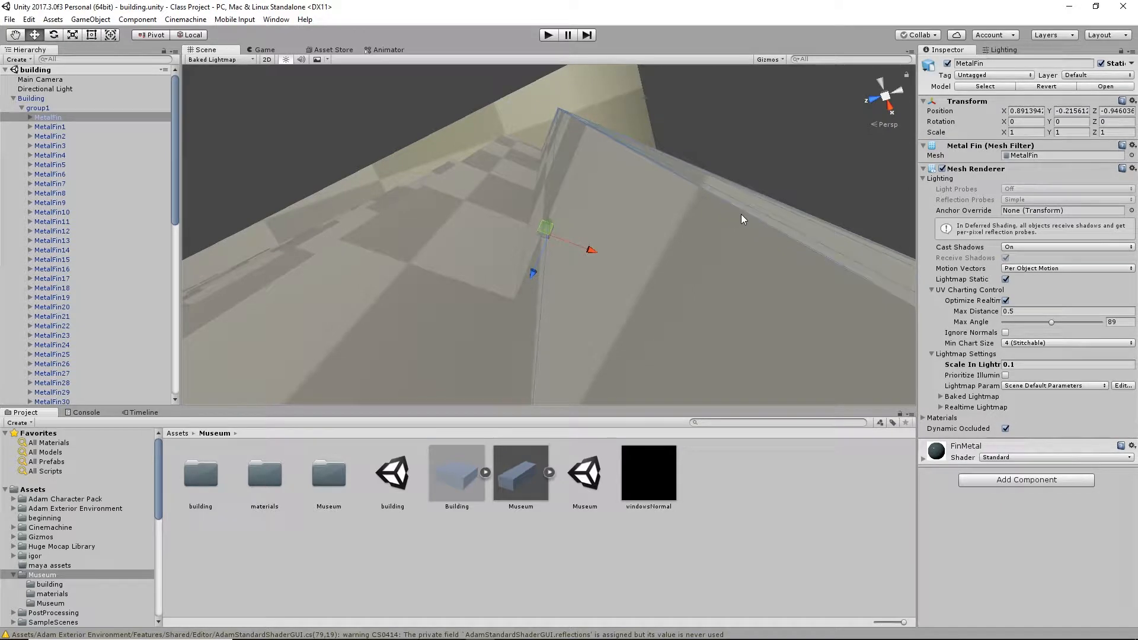
pyautogui.moveTo(803, 221)
pyautogui.keyDown('alt'); pyautogui.mouseDown()
pyautogui.moveTo(784, 226)
pyautogui.moveTo(800, 235)
pyautogui.mouseUp(); pyautogui.keyUp('alt')
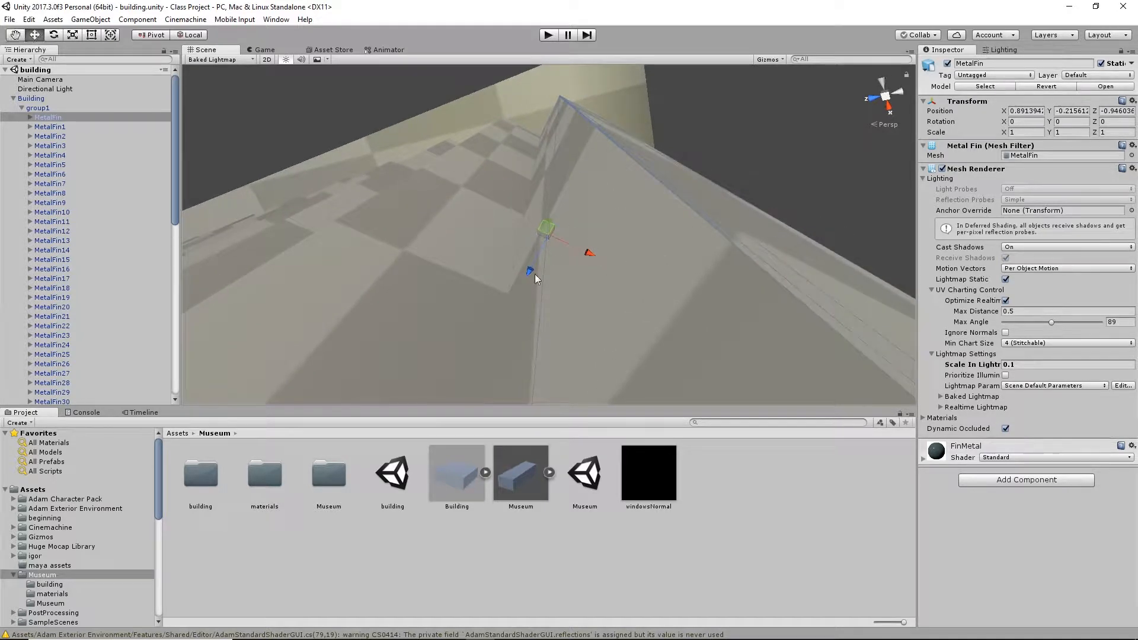
pyautogui.keyDown('alt'); pyautogui.moveTo(633, 269); pyautogui.dragTo(734, 214); pyautogui.keyUp('alt')
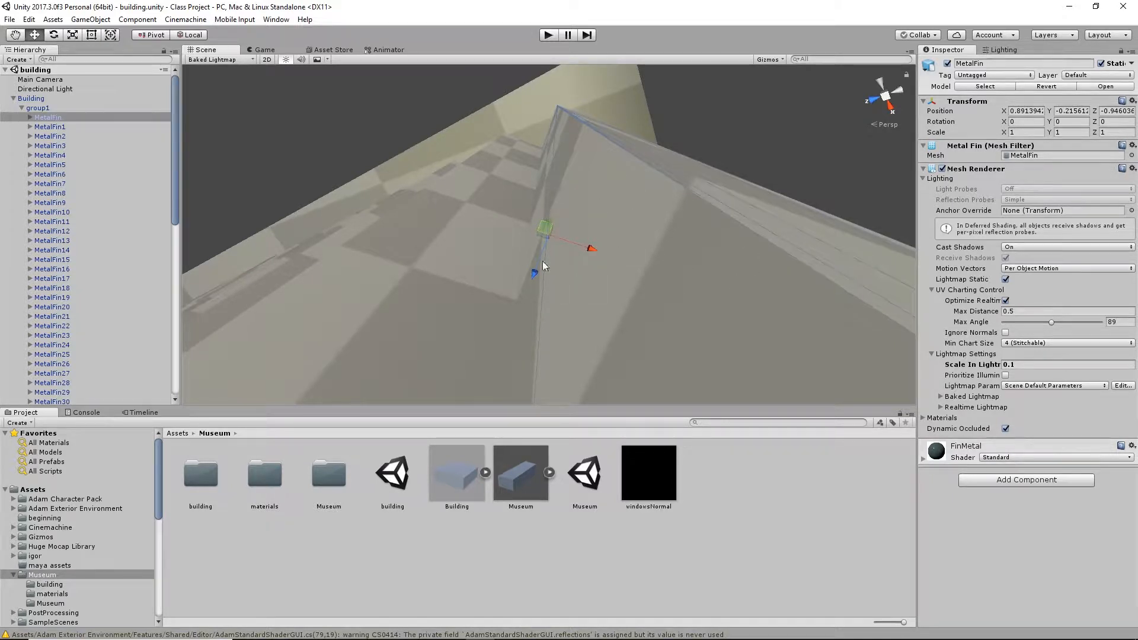
pyautogui.keyDown('alt'); pyautogui.moveTo(700, 214); pyautogui.dragTo(644, 370); pyautogui.keyUp('alt')
pyautogui.keyDown('alt'); pyautogui.moveTo(551, 304); pyautogui.dragTo(510, 308); pyautogui.keyUp('alt')
# Switch to Maya and select the metal fin at the building's front corner.
pyautogui.click(509, 628)
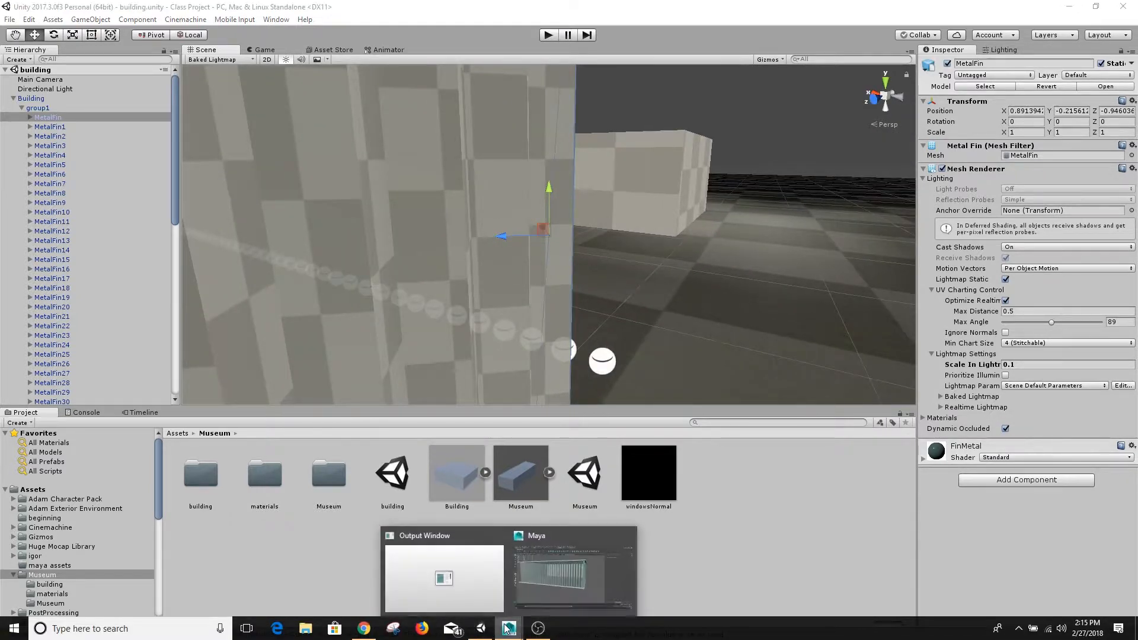
pyautogui.click(588, 592)
pyautogui.keyDown('alt'); pyautogui.moveTo(534, 284); pyautogui.dragTo(599, 296); pyautogui.keyUp('alt')
pyautogui.keyDown('alt'); pyautogui.moveTo(598, 297); pyautogui.dragTo(640, 300, button='right'); pyautogui.keyUp('alt')
pyautogui.keyDown('alt'); pyautogui.moveTo(521, 346); pyautogui.dragTo(683, 354); pyautogui.keyUp('alt')
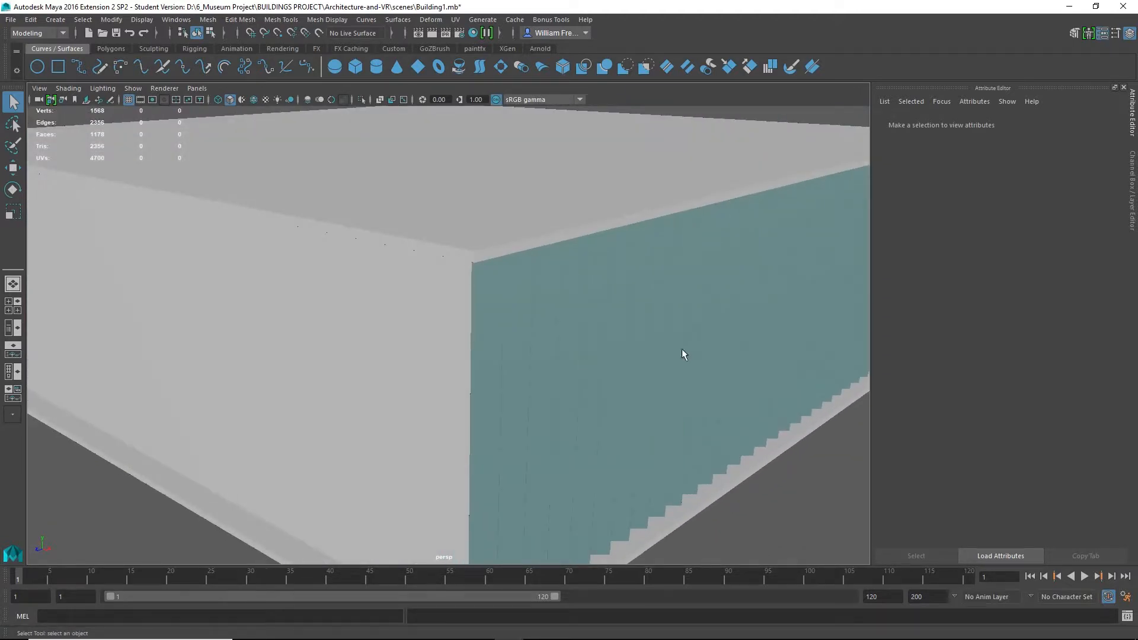
pyautogui.keyDown('alt'); pyautogui.moveTo(684, 353); pyautogui.dragTo(599, 366, button='right'); pyautogui.keyUp('alt')
pyautogui.keyDown('alt'); pyautogui.moveTo(600, 372); pyautogui.dragTo(434, 347); pyautogui.keyUp('alt')
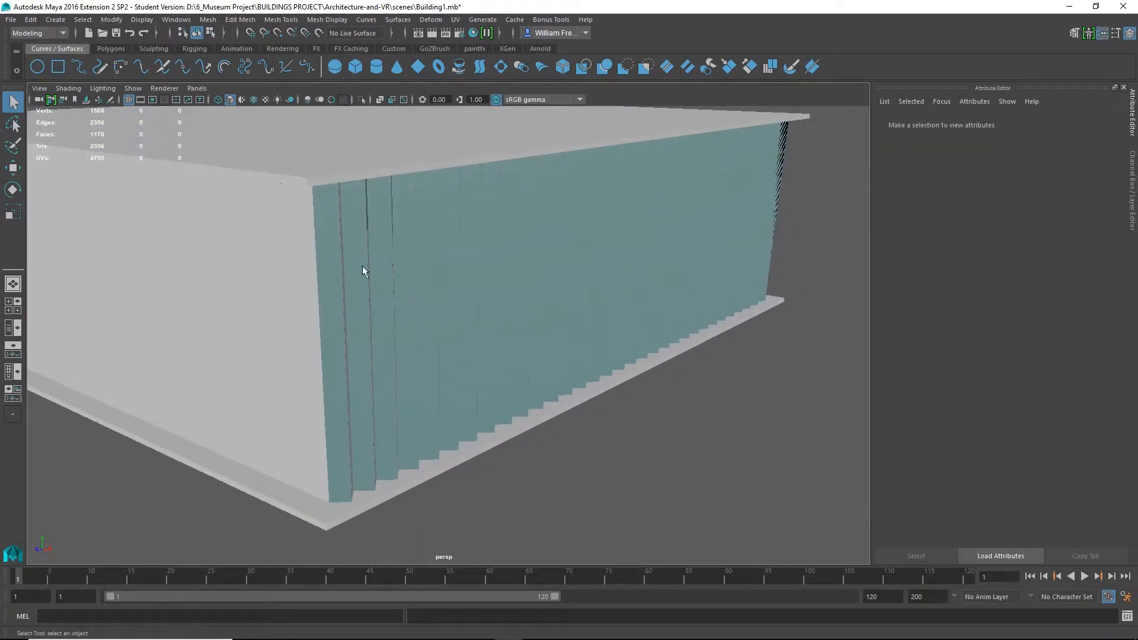
pyautogui.click(331, 273)
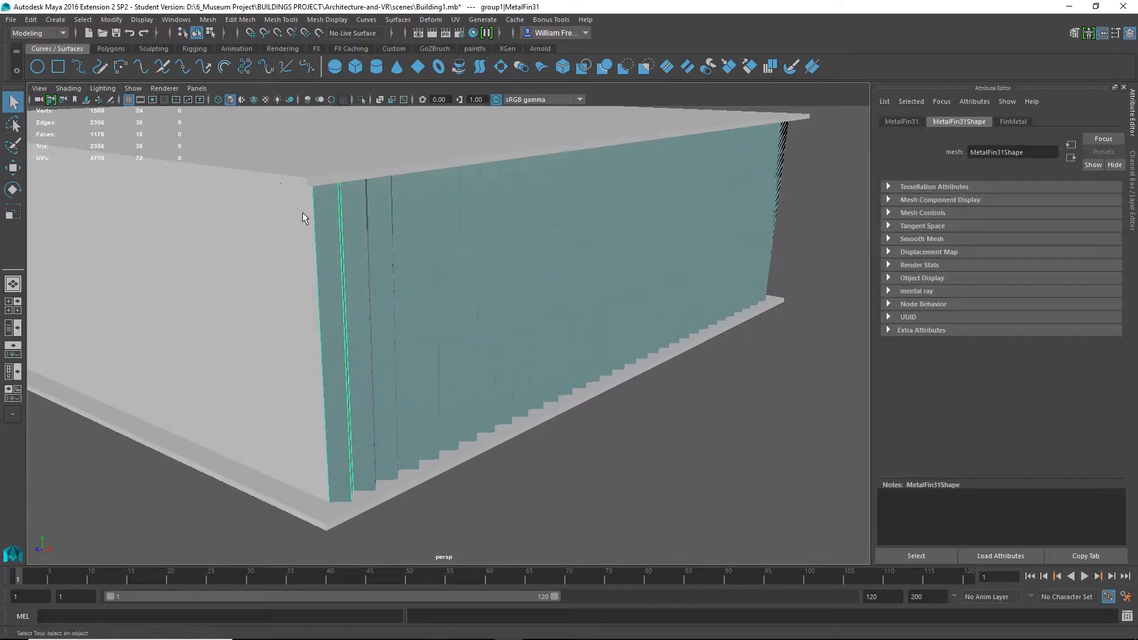
# Open the UV Editor for the selected fin, fit its whole UV layout in view and reposition the editor window.
pyautogui.click(514, 20)
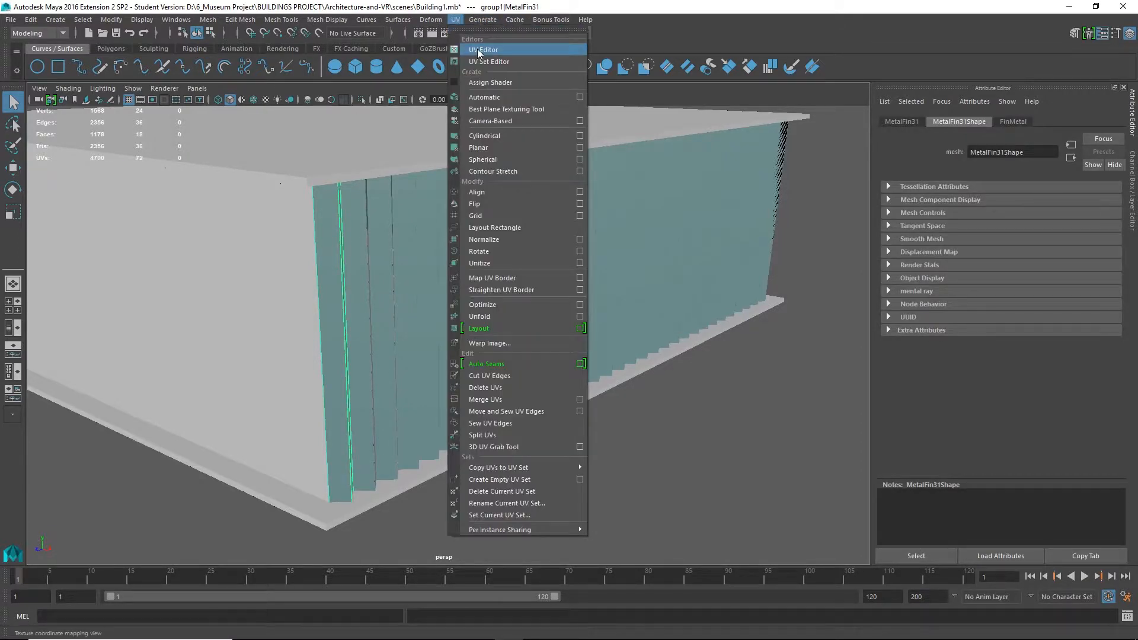
pyautogui.click(669, 218)
pyautogui.scroll(-3, 789, 423)
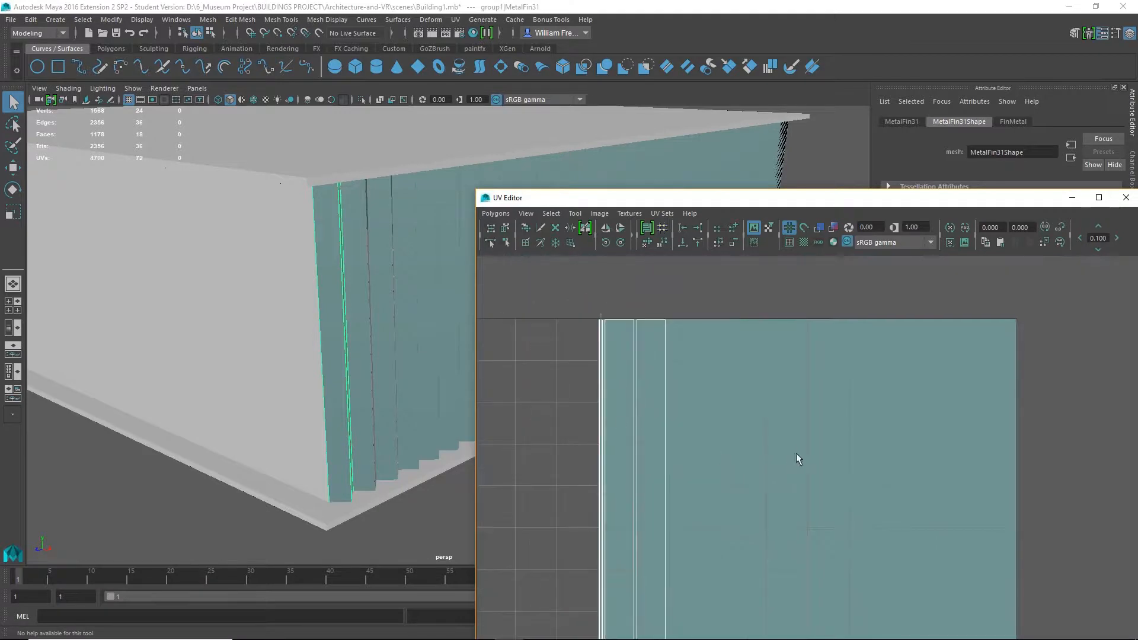
pyautogui.keyDown('alt'); pyautogui.moveTo(844, 462); pyautogui.dragTo(844, 432, button='middle'); pyautogui.keyUp('alt')
pyautogui.scroll(-2, 874, 419)
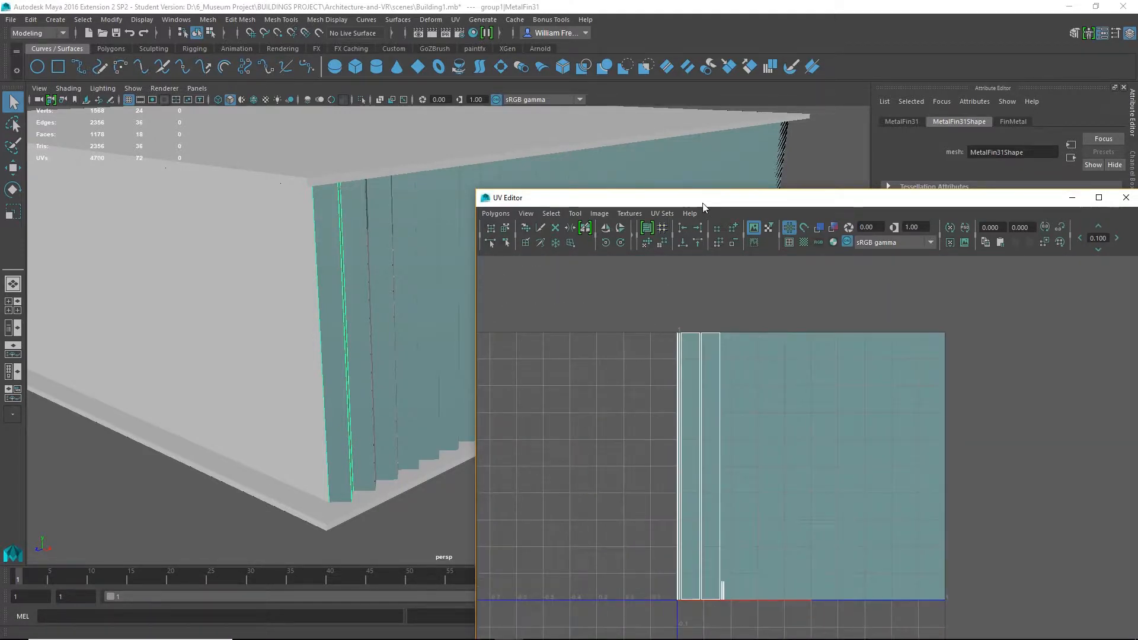
pyautogui.moveTo(707, 199); pyautogui.dragTo(712, 107)
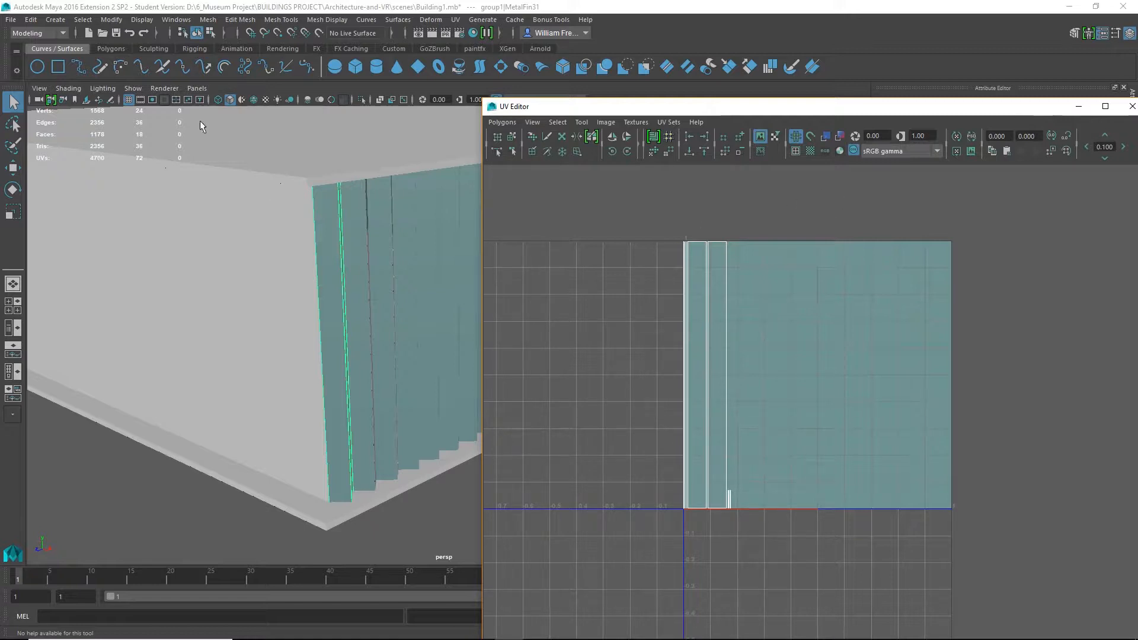
# Create a polygon cube, placed about 77 units along X outside the fin facade, and scale it uniformly to about 14.
pyautogui.click(57, 20)
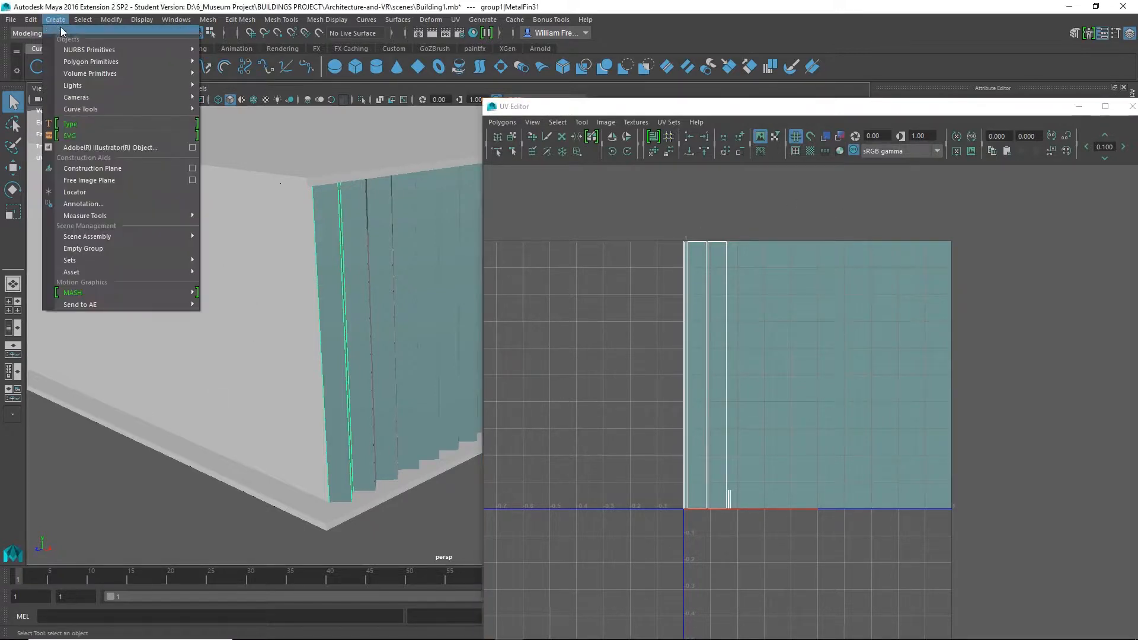
pyautogui.moveTo(74, 60)
pyautogui.click(222, 87)
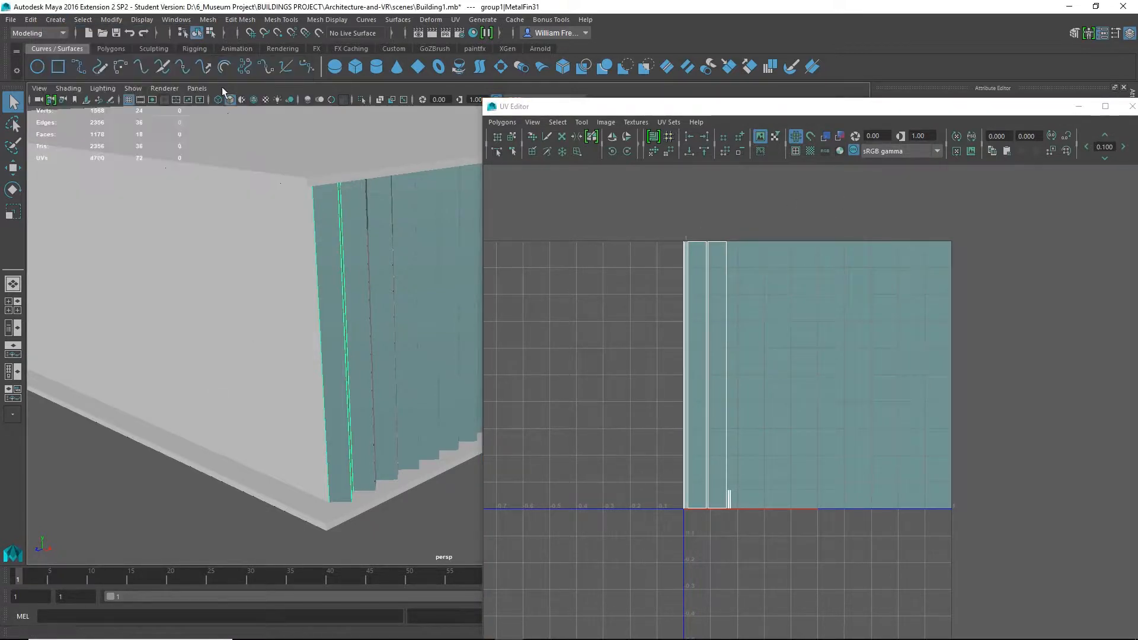
pyautogui.keyDown('alt'); pyautogui.moveTo(409, 423); pyautogui.dragTo(326, 393, button='right'); pyautogui.keyUp('alt')
pyautogui.keyDown('alt'); pyautogui.moveTo(326, 393); pyautogui.dragTo(299, 373); pyautogui.keyUp('alt')
pyautogui.press('w')
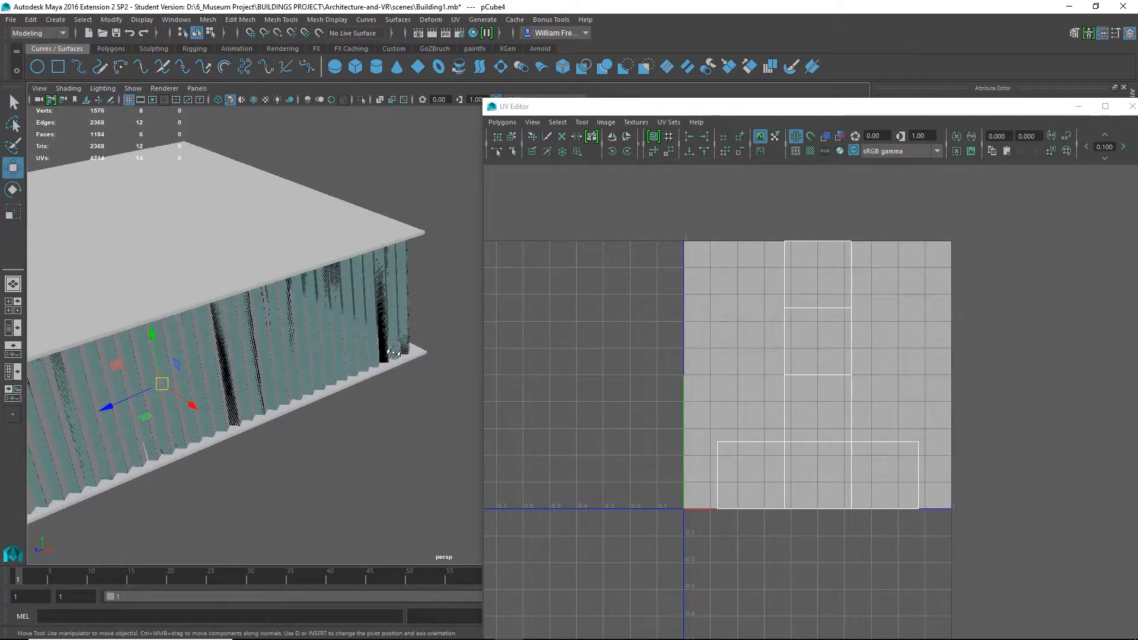
pyautogui.keyDown('alt'); pyautogui.moveTo(393, 354); pyautogui.dragTo(406, 422); pyautogui.keyUp('alt')
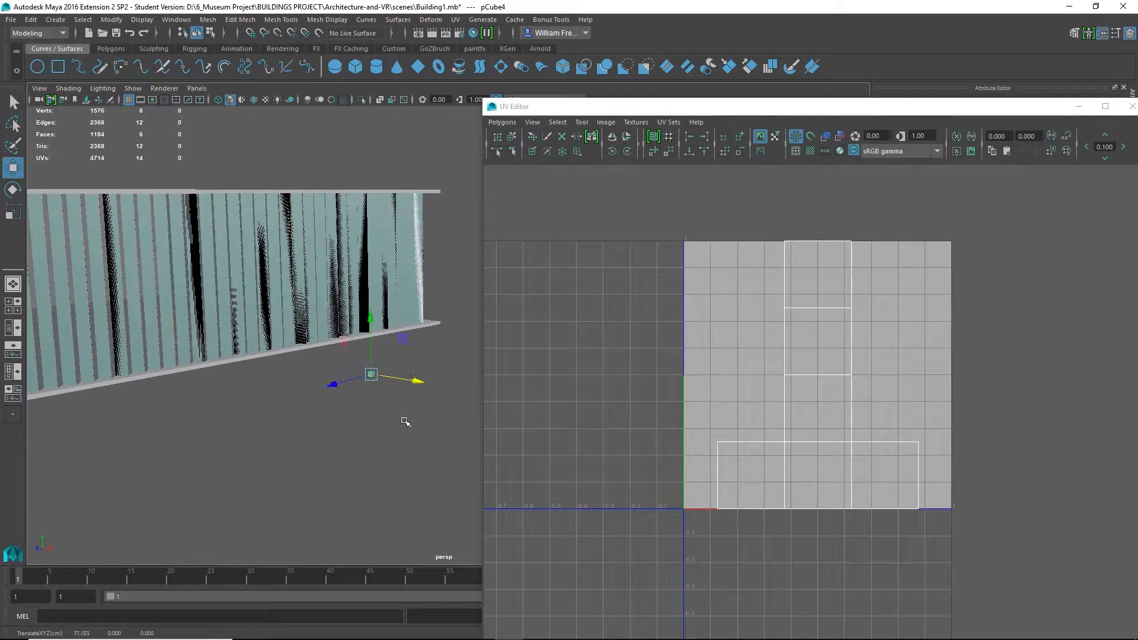
pyautogui.press('r')
pyautogui.moveTo(365, 376); pyautogui.dragTo(410, 359)
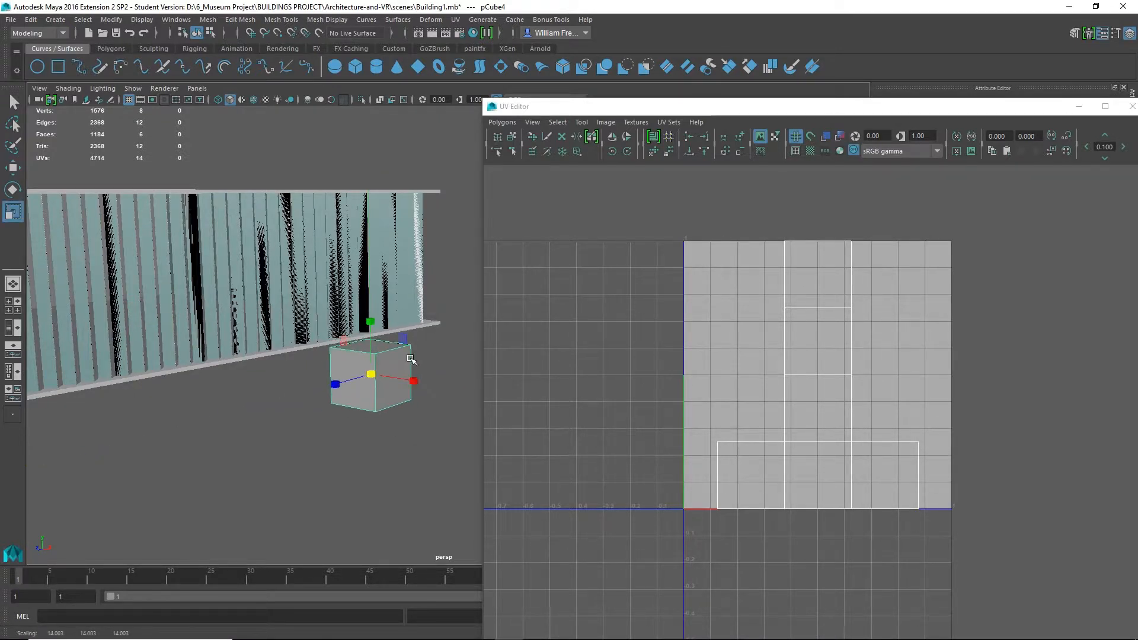
# Scale the cube into a tall, thin slab with proportions similar to a facade fin.
pyautogui.moveTo(370, 323); pyautogui.dragTo(370, 143)
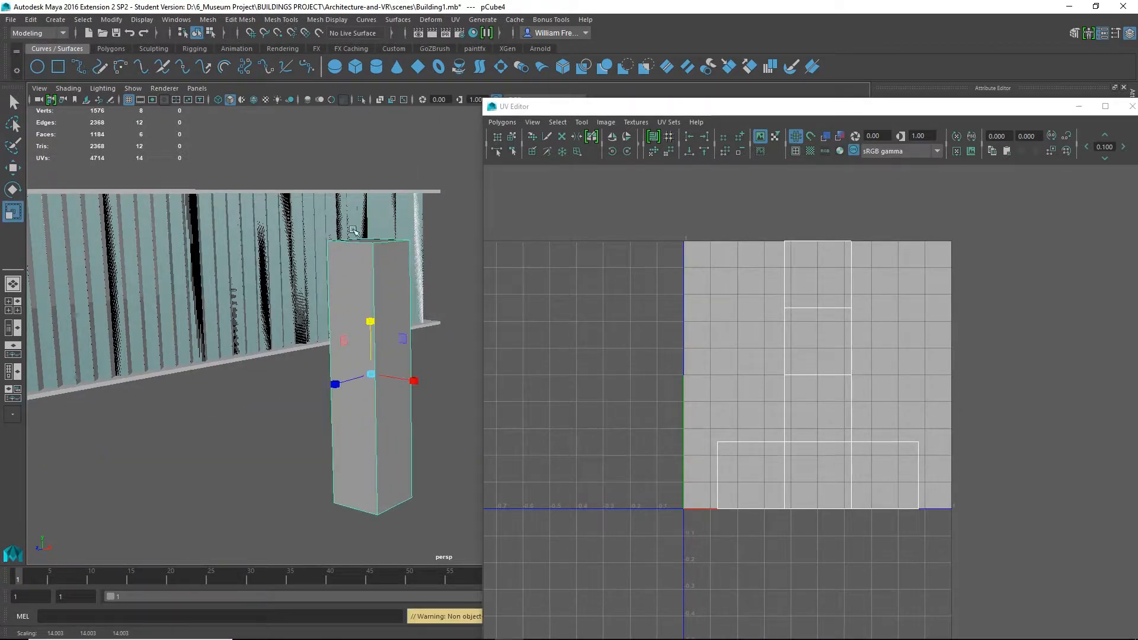
pyautogui.moveTo(333, 384); pyautogui.dragTo(387, 376)
pyautogui.moveTo(370, 320); pyautogui.dragTo(380, 334)
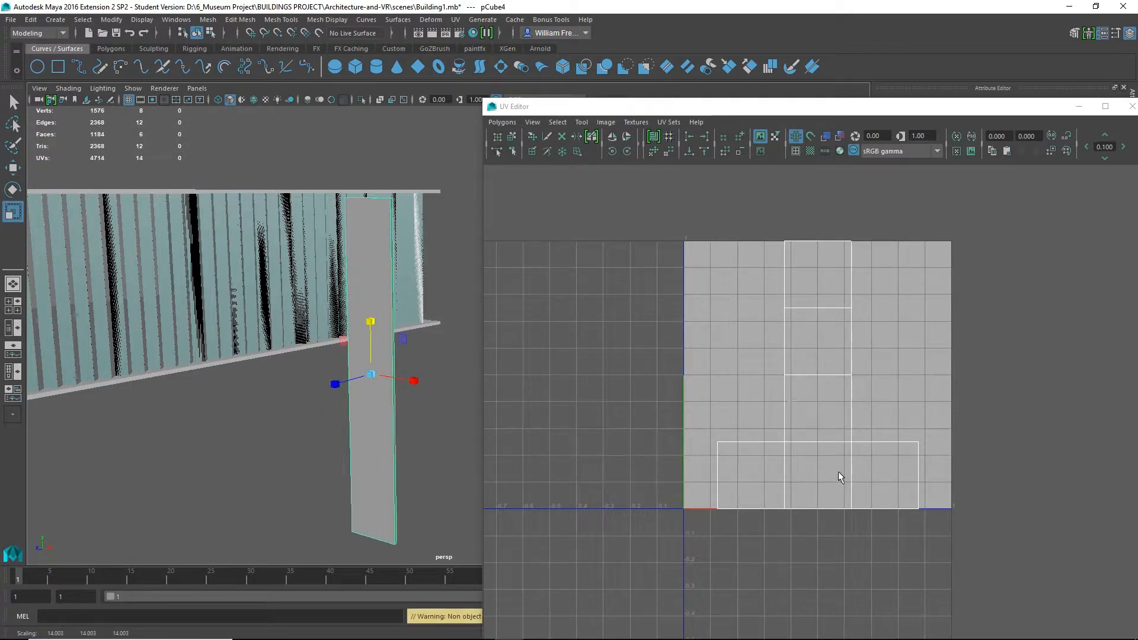
pyautogui.keyDown('alt'); pyautogui.moveTo(379, 415); pyautogui.dragTo(358, 400); pyautogui.keyUp('alt')
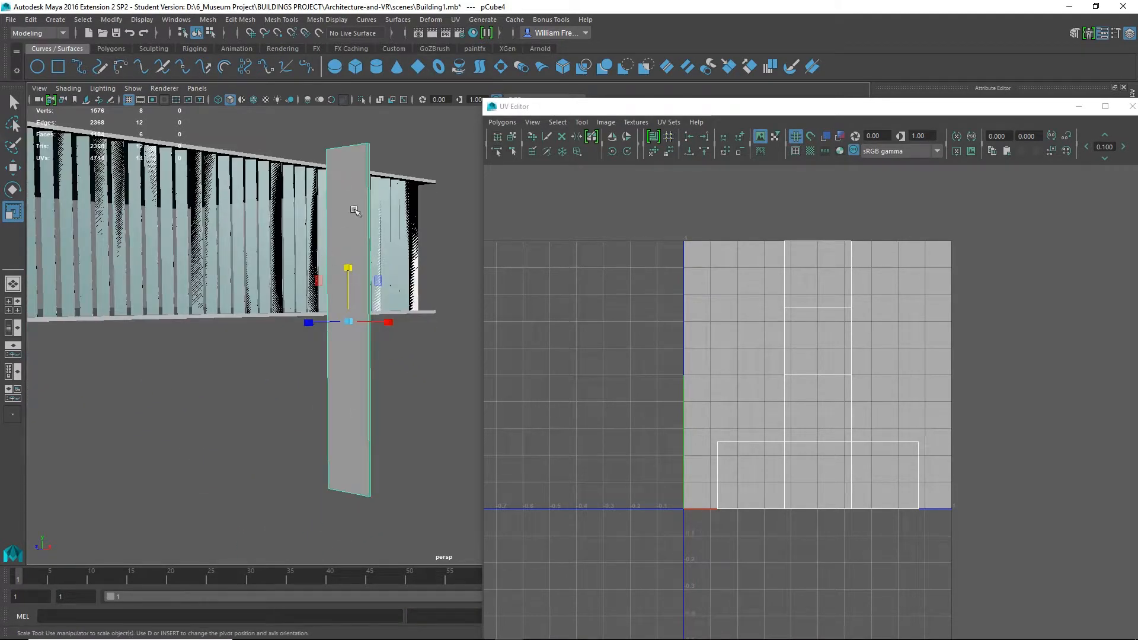
pyautogui.moveTo(349, 267); pyautogui.dragTo(349, 265)
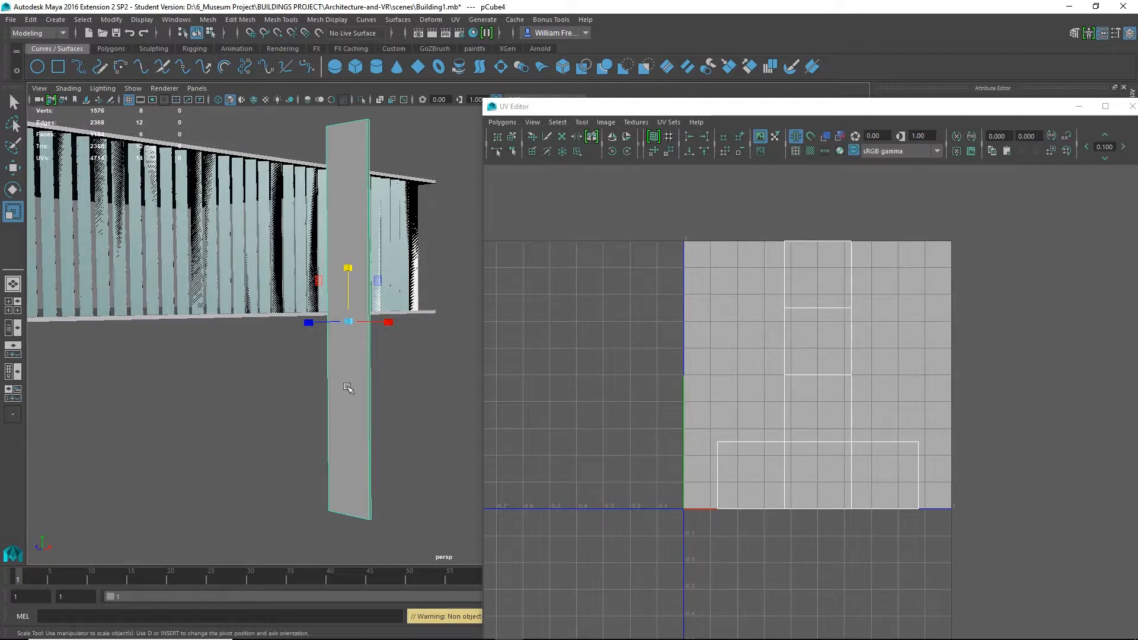
# Select the slab's two opposite broad faces to examine their UV areas, and return to selecting the whole slab.
pyautogui.moveTo(355, 394); pyautogui.dragTo(351, 320, button='right')
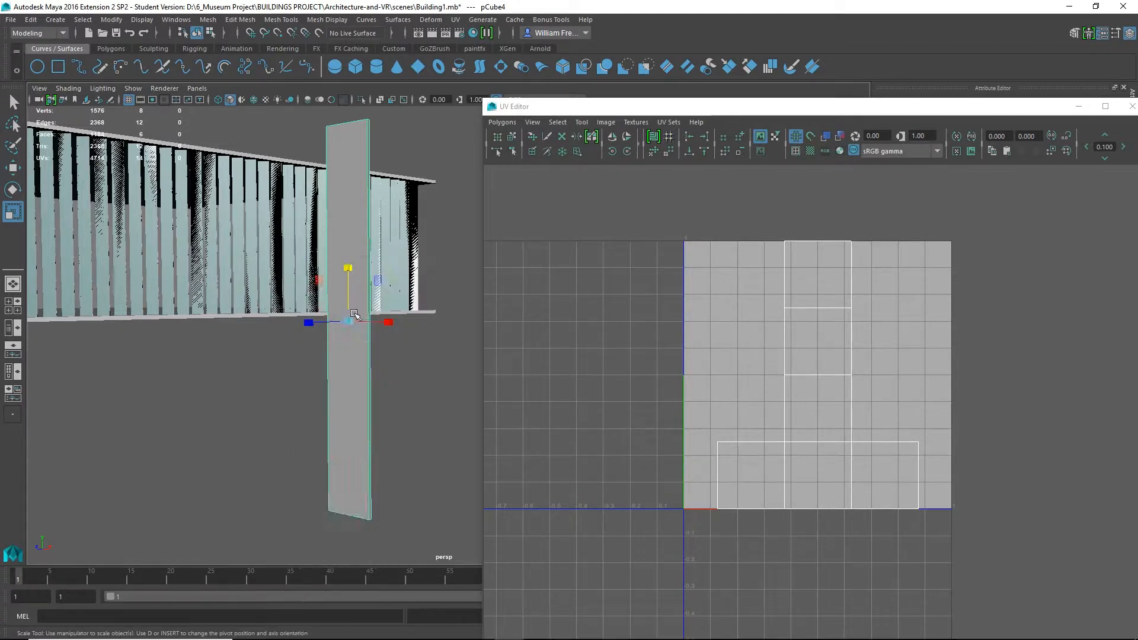
pyautogui.click(352, 367)
pyautogui.keyDown('alt'); pyautogui.moveTo(352, 366); pyautogui.dragTo(193, 383); pyautogui.keyUp('alt')
pyautogui.keyDown('shift'); pyautogui.click(200, 381); pyautogui.keyUp('shift')
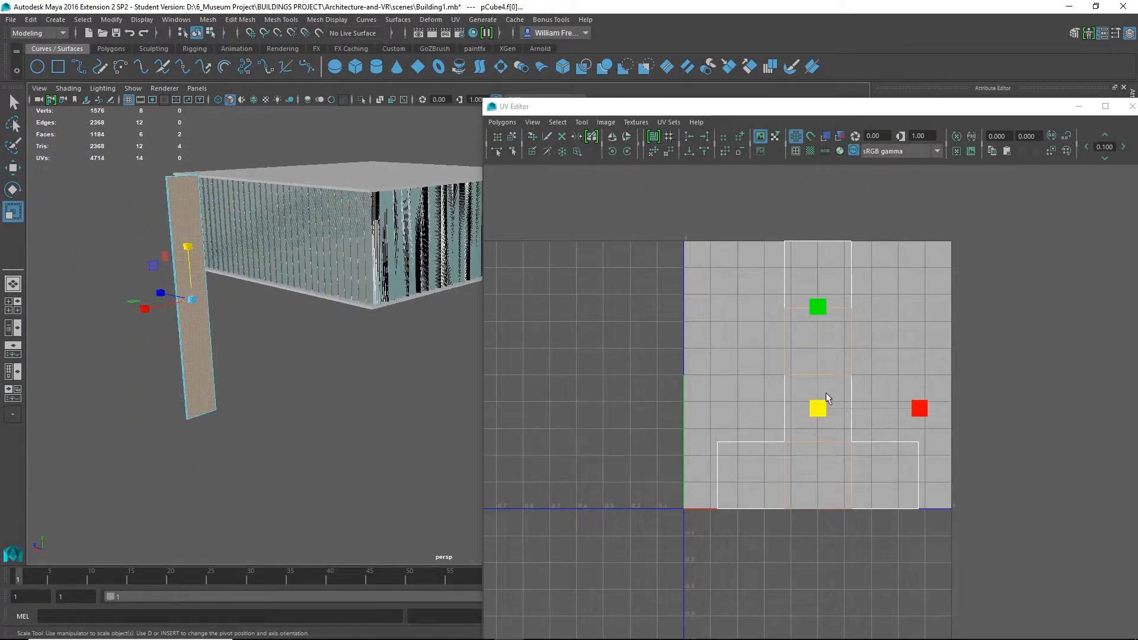
pyautogui.keyDown('alt'); pyautogui.moveTo(201, 355); pyautogui.dragTo(354, 258); pyautogui.keyUp('alt')
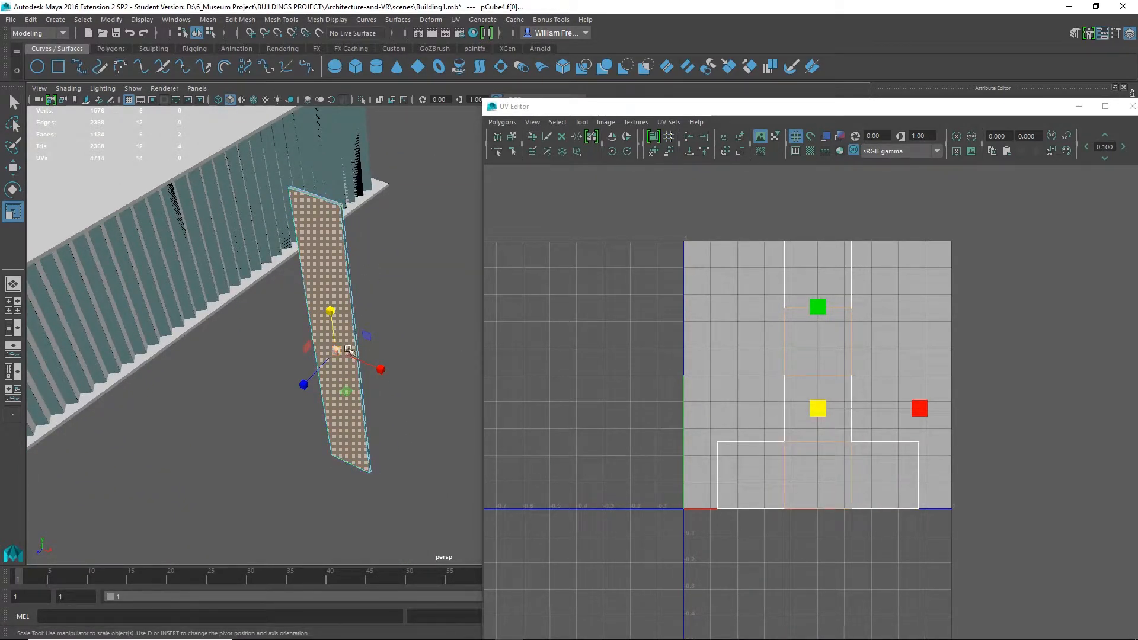
pyautogui.rightClick(330, 283)
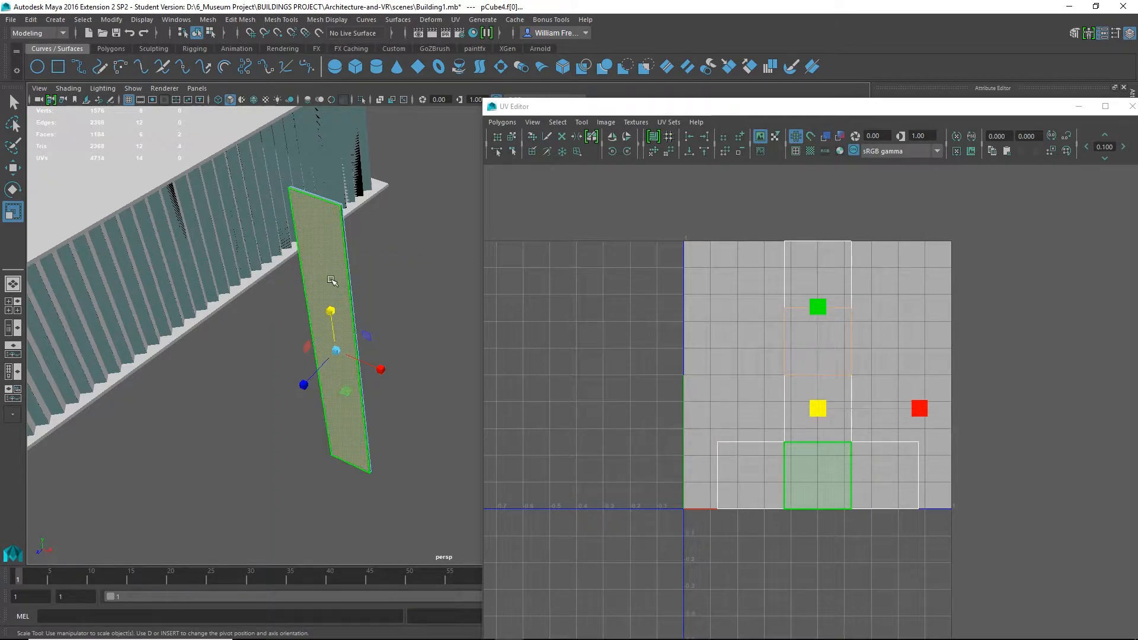
pyautogui.moveTo(346, 274); pyautogui.dragTo(409, 256, button='right')
pyautogui.click(414, 254)
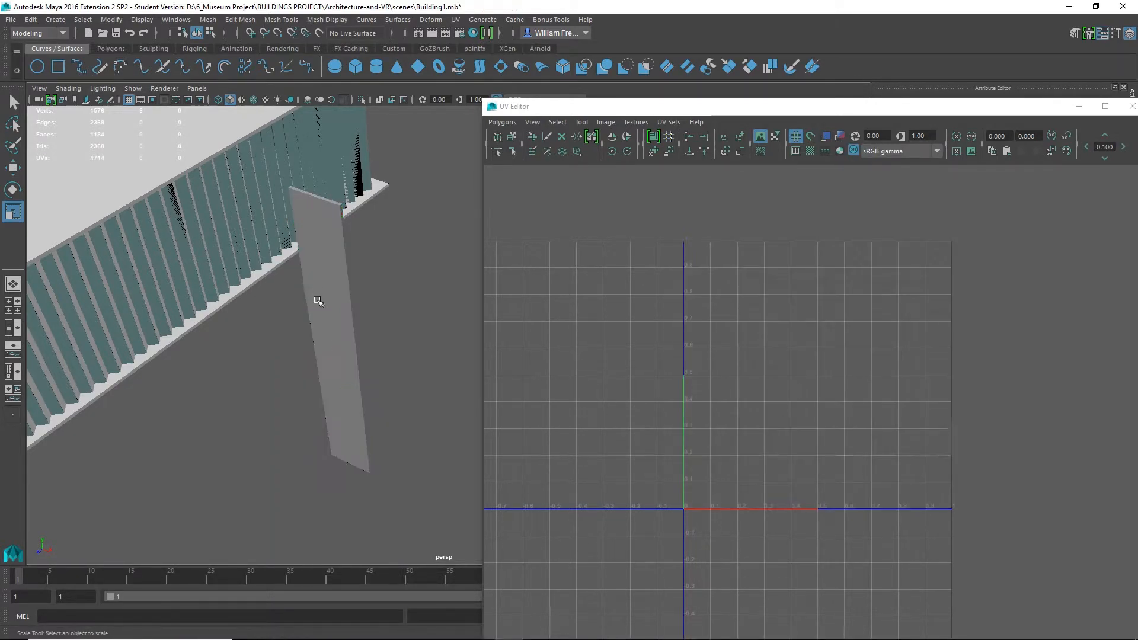
pyautogui.click(317, 297)
pyautogui.keyDown('alt'); pyautogui.moveTo(245, 382); pyautogui.dragTo(309, 352); pyautogui.keyUp('alt')
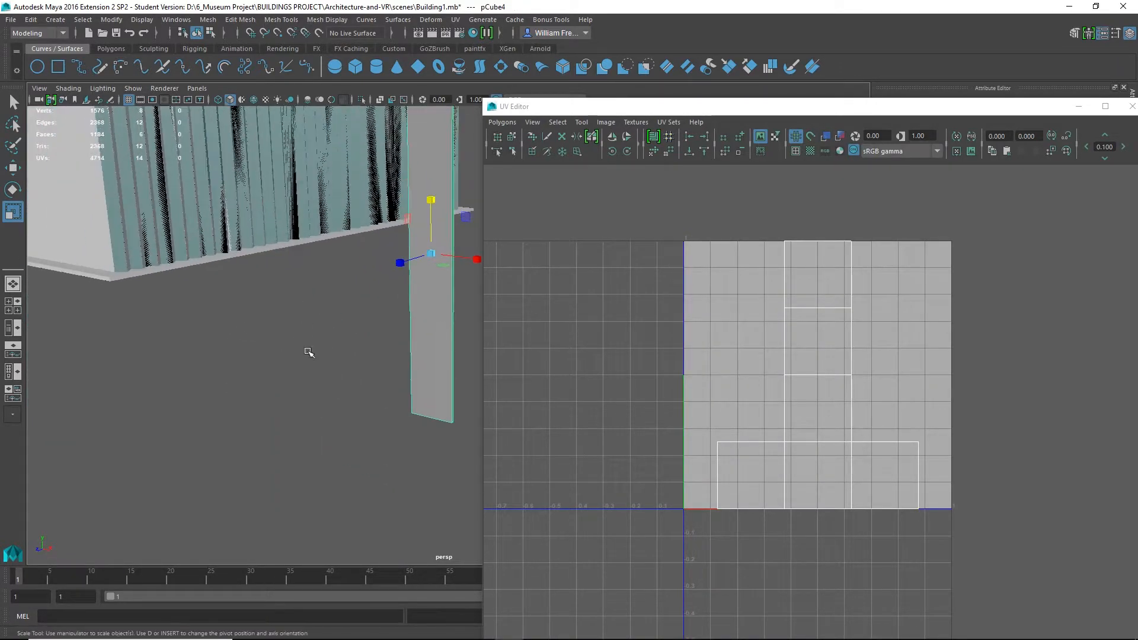
# Apply automatic UV mapping to all faces of the metal fin at the building's corner and examine its shells up close.
pyautogui.click(117, 245)
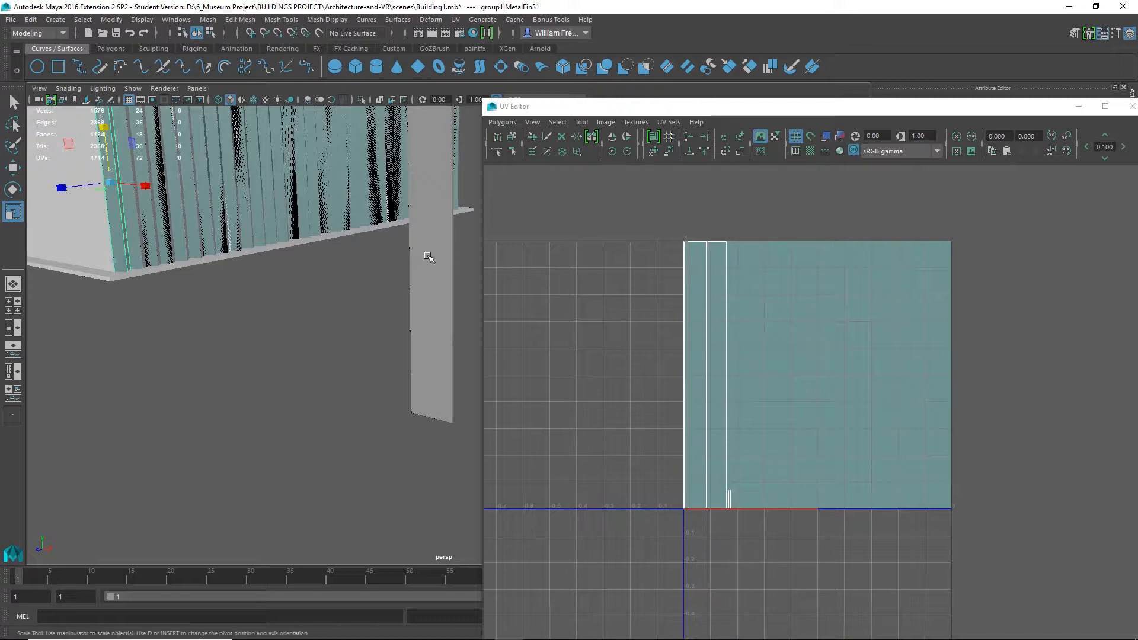
pyautogui.moveTo(706, 305); pyautogui.dragTo(754, 302, button='right')
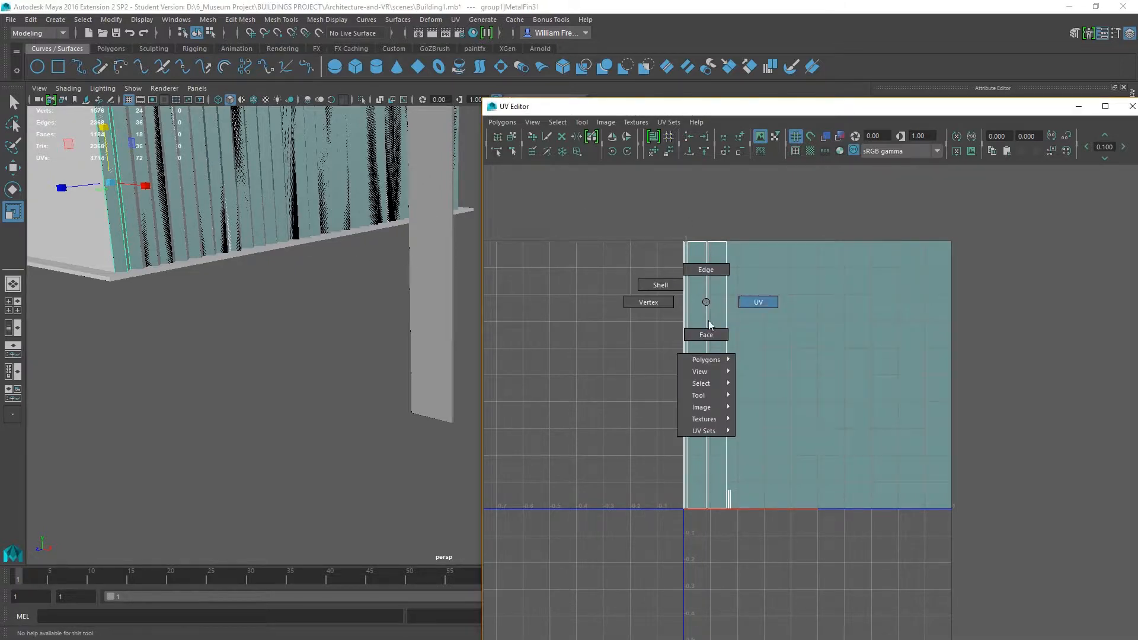
pyautogui.moveTo(648, 224); pyautogui.dragTo(849, 584)
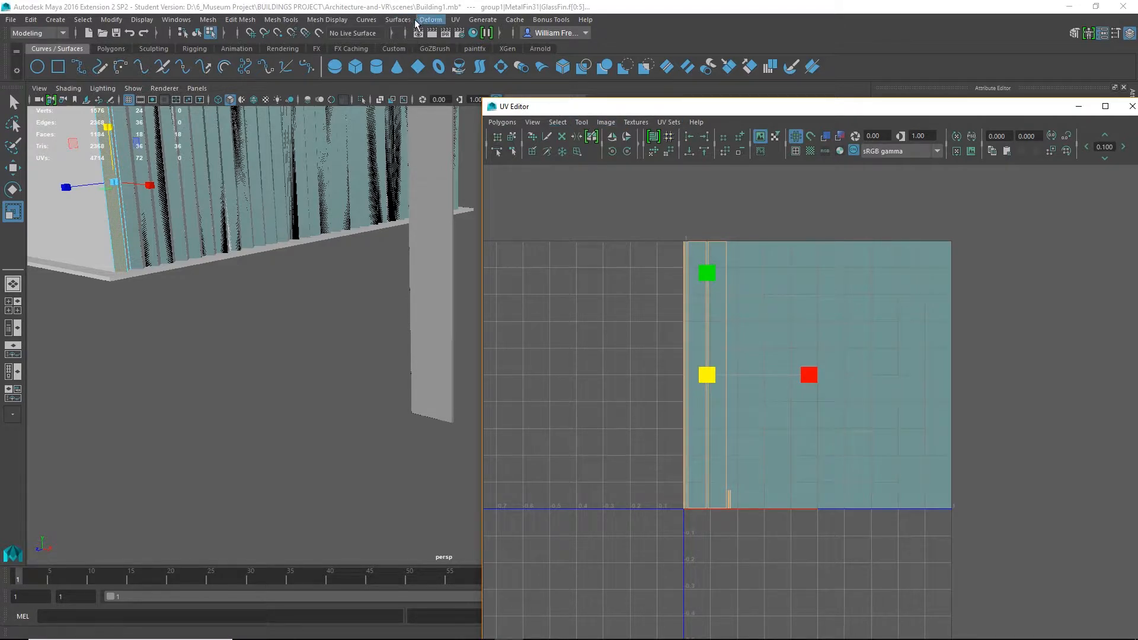
pyautogui.click(455, 20)
pyautogui.click(496, 98)
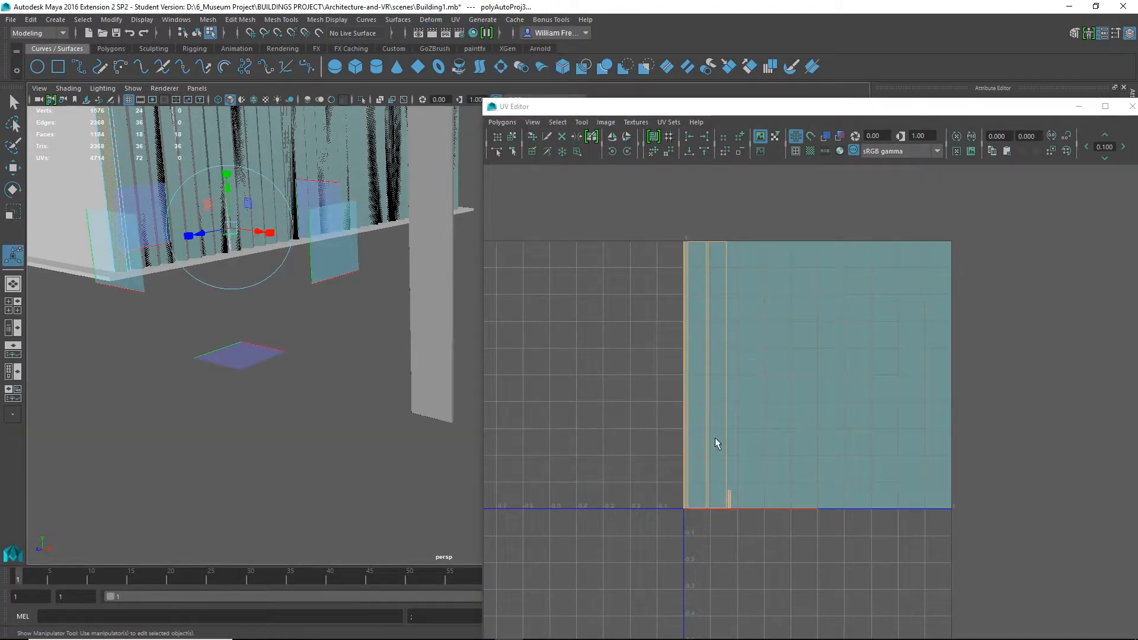
pyautogui.keyDown('alt'); pyautogui.moveTo(682, 296); pyautogui.dragTo(757, 468, button='right'); pyautogui.keyUp('alt')
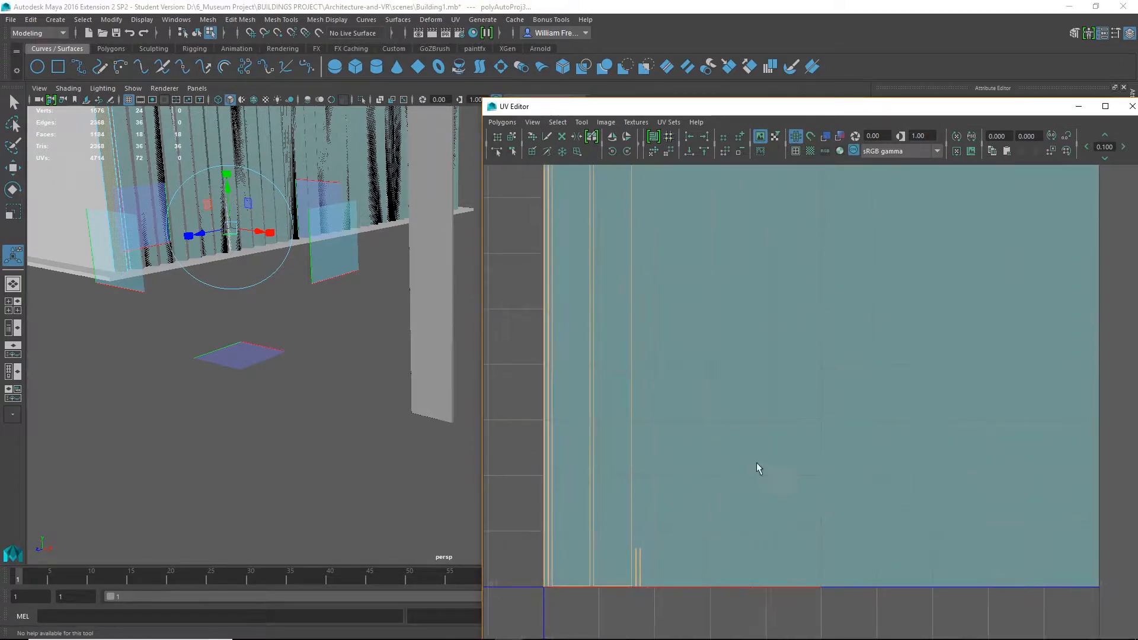
pyautogui.keyDown('alt'); pyautogui.moveTo(678, 450); pyautogui.dragTo(782, 318, button='middle'); pyautogui.keyUp('alt')
pyautogui.keyDown('alt'); pyautogui.moveTo(782, 318); pyautogui.dragTo(888, 425, button='right'); pyautogui.keyUp('alt')
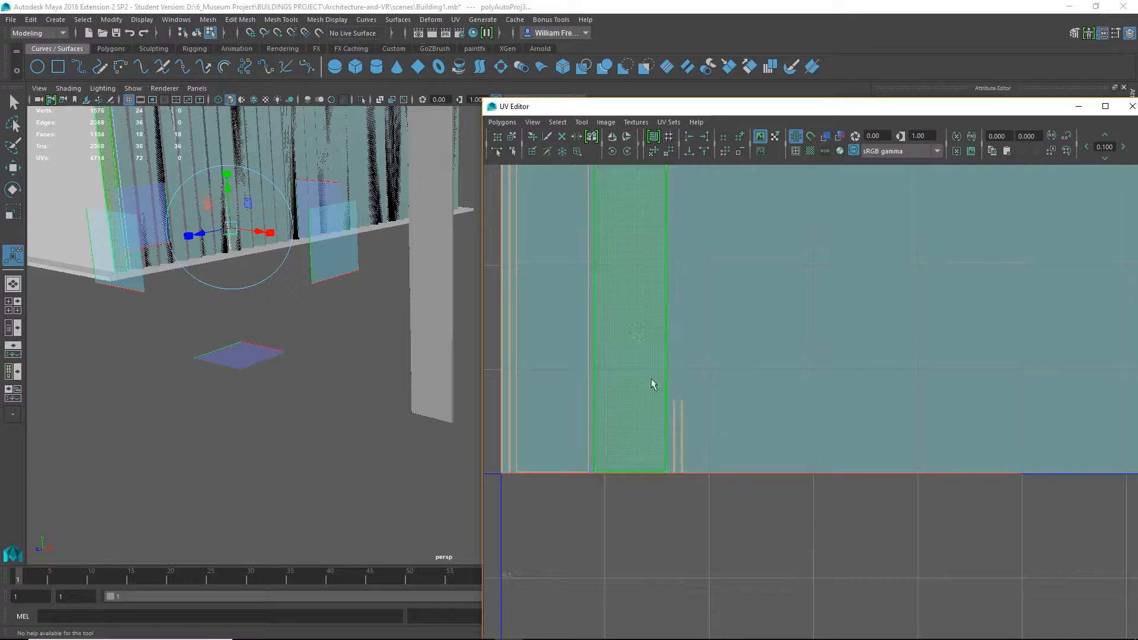
pyautogui.keyDown('alt'); pyautogui.moveTo(665, 285); pyautogui.dragTo(835, 429, button='middle'); pyautogui.keyUp('alt')
pyautogui.keyDown('alt'); pyautogui.moveTo(912, 434); pyautogui.dragTo(567, 355, button='right'); pyautogui.keyUp('alt')
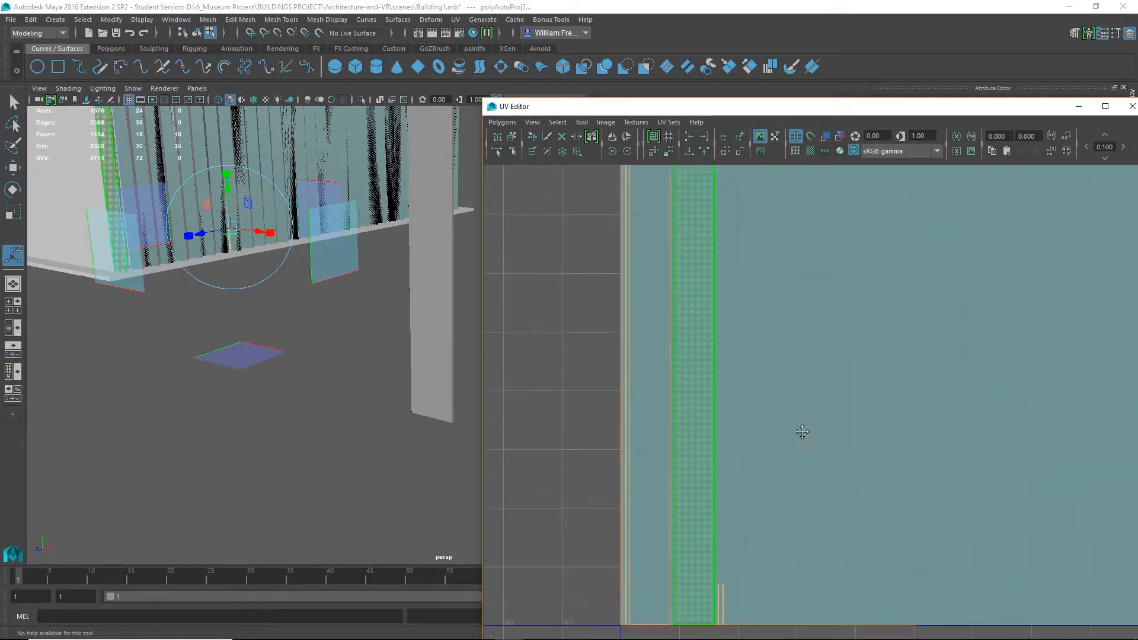
# Return the slab to object selection and select it as a whole with its full UV layout in view.
pyautogui.click(440, 268)
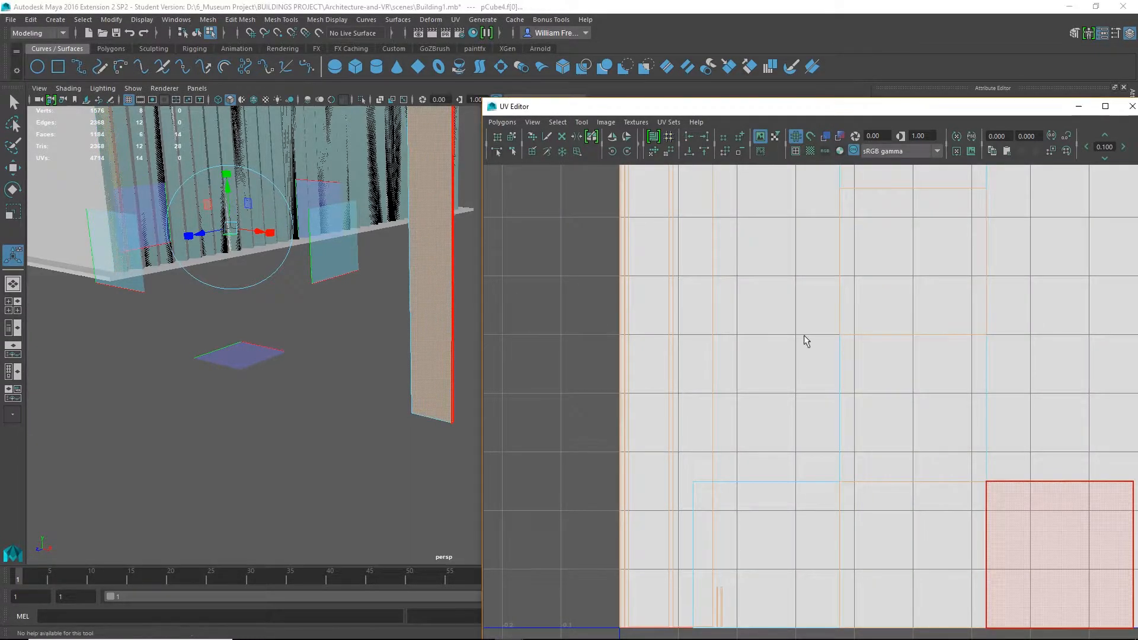
pyautogui.keyDown('alt'); pyautogui.moveTo(805, 338); pyautogui.dragTo(486, 336, button='right'); pyautogui.keyUp('alt')
pyautogui.moveTo(424, 286); pyautogui.dragTo(460, 273, button='right')
pyautogui.click(455, 292)
pyautogui.click(430, 321)
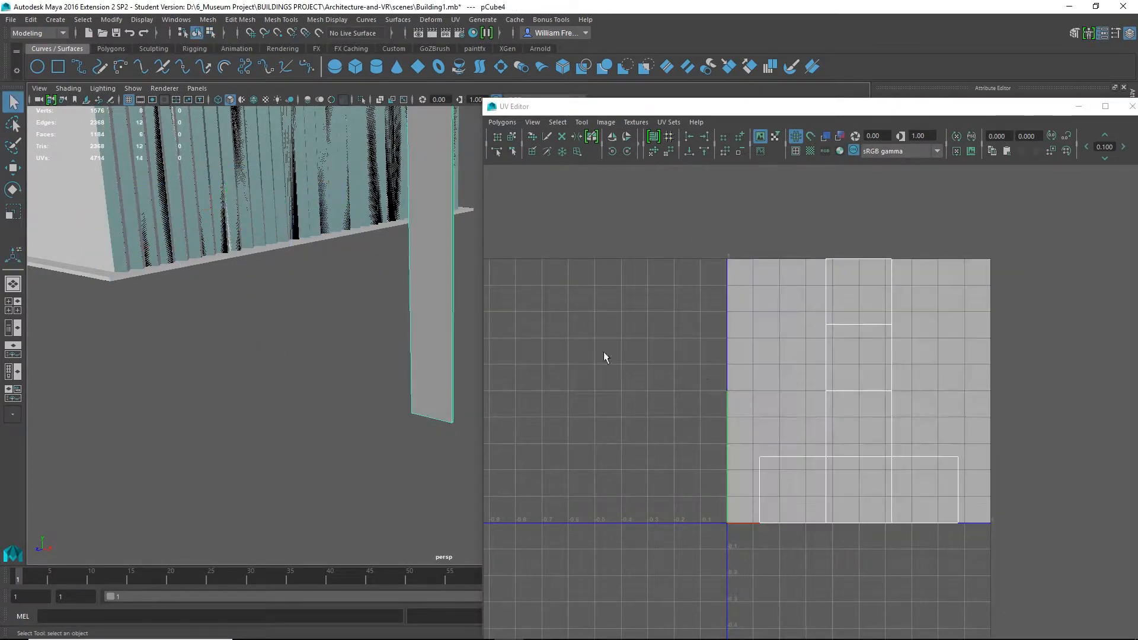
# Select all of the slab's faces in the UV Editor, apply automatic UV mapping and inspect the new layout.
pyautogui.scroll(-3, 601, 373)
pyautogui.scroll(-3, 445, 349)
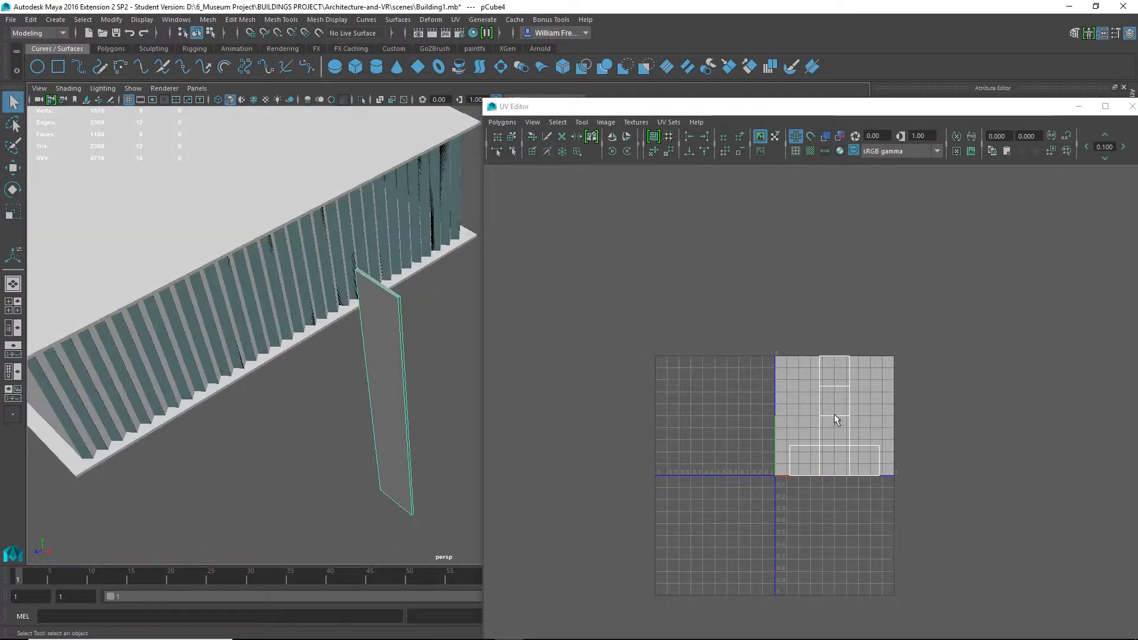
pyautogui.moveTo(834, 413); pyautogui.dragTo(845, 452, button='right')
pyautogui.moveTo(993, 293); pyautogui.dragTo(770, 531)
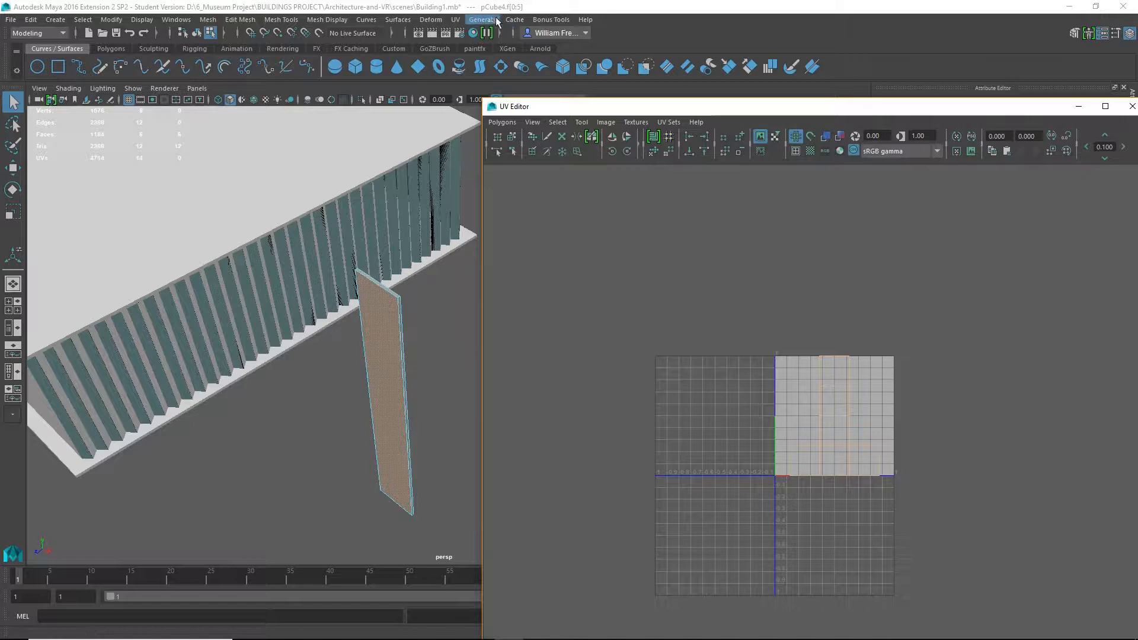
pyautogui.click(455, 19)
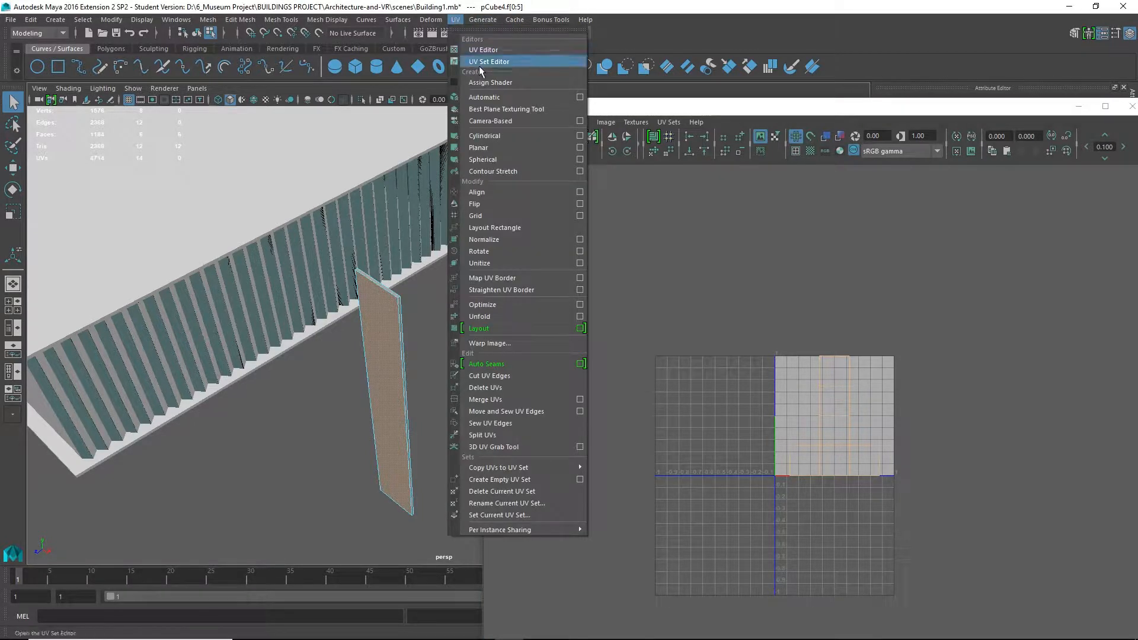
pyautogui.click(489, 97)
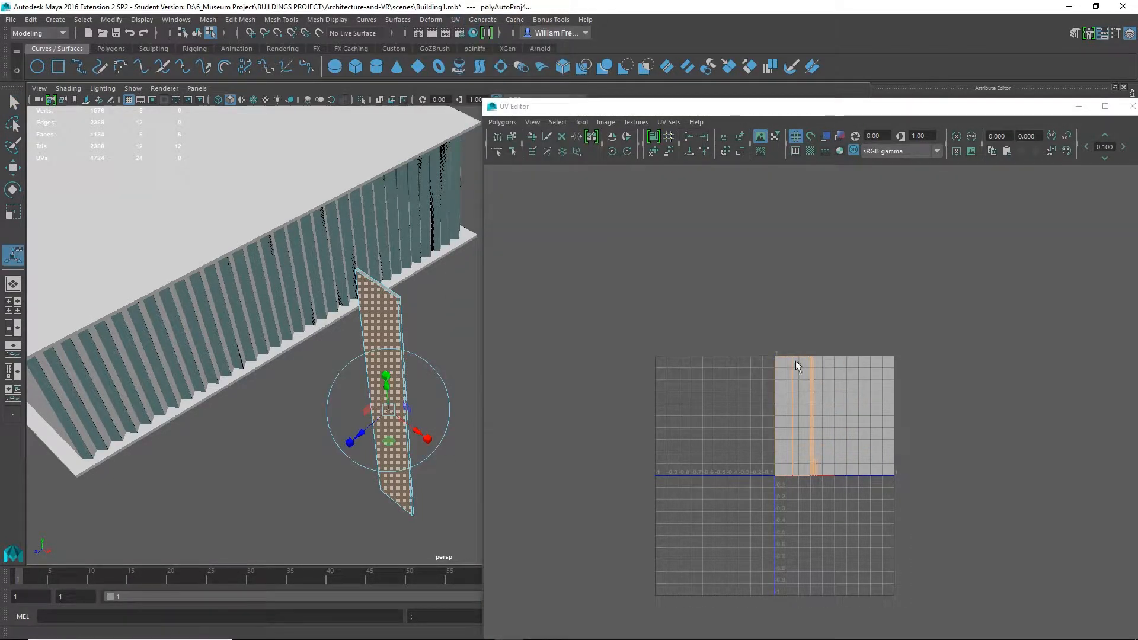
pyautogui.keyDown('alt'); pyautogui.moveTo(749, 368); pyautogui.dragTo(1131, 543, button='right'); pyautogui.keyUp('alt')
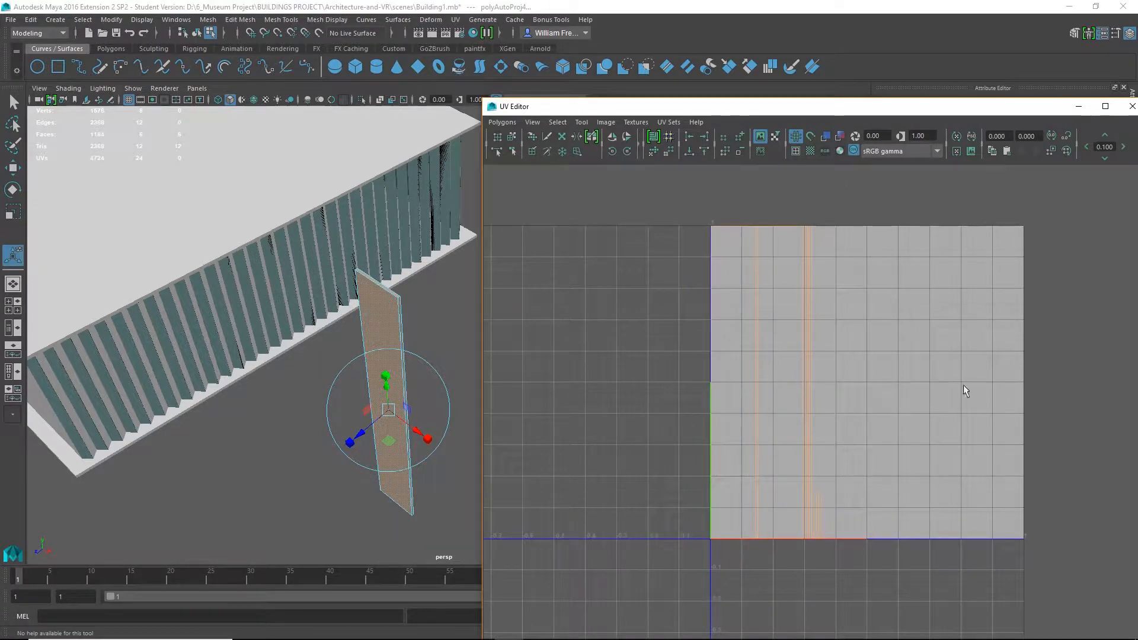
pyautogui.click(1082, 403)
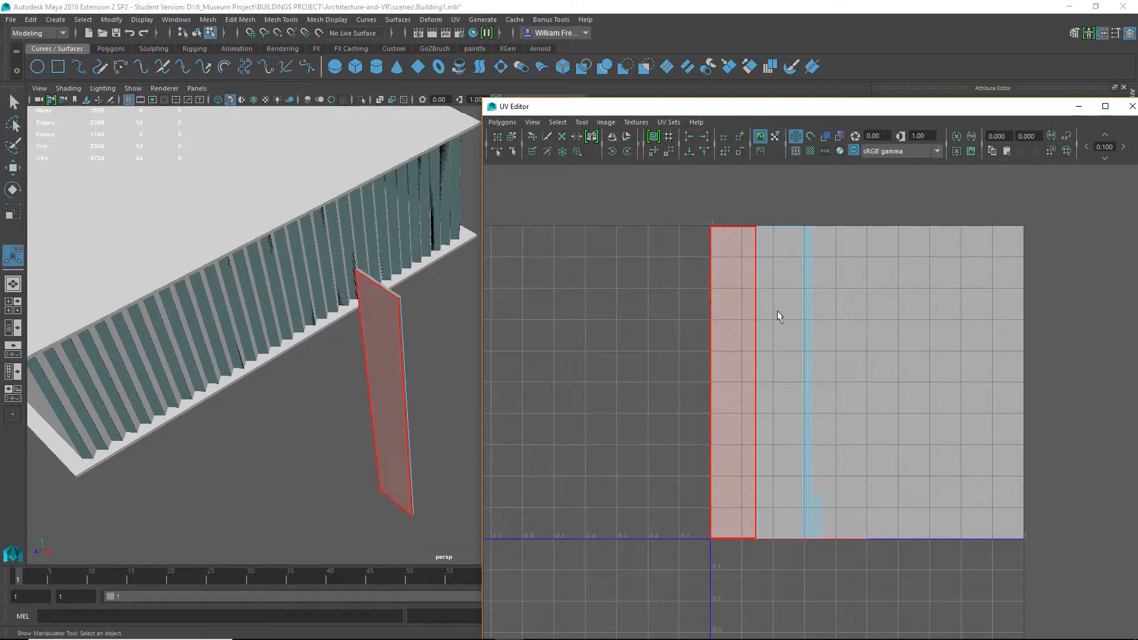
# Return the slab to object selection and delete it from the scene.
pyautogui.moveTo(378, 401); pyautogui.dragTo(442, 269, button='right')
pyautogui.keyDown('alt'); pyautogui.moveTo(318, 355); pyautogui.dragTo(337, 340); pyautogui.keyUp('alt')
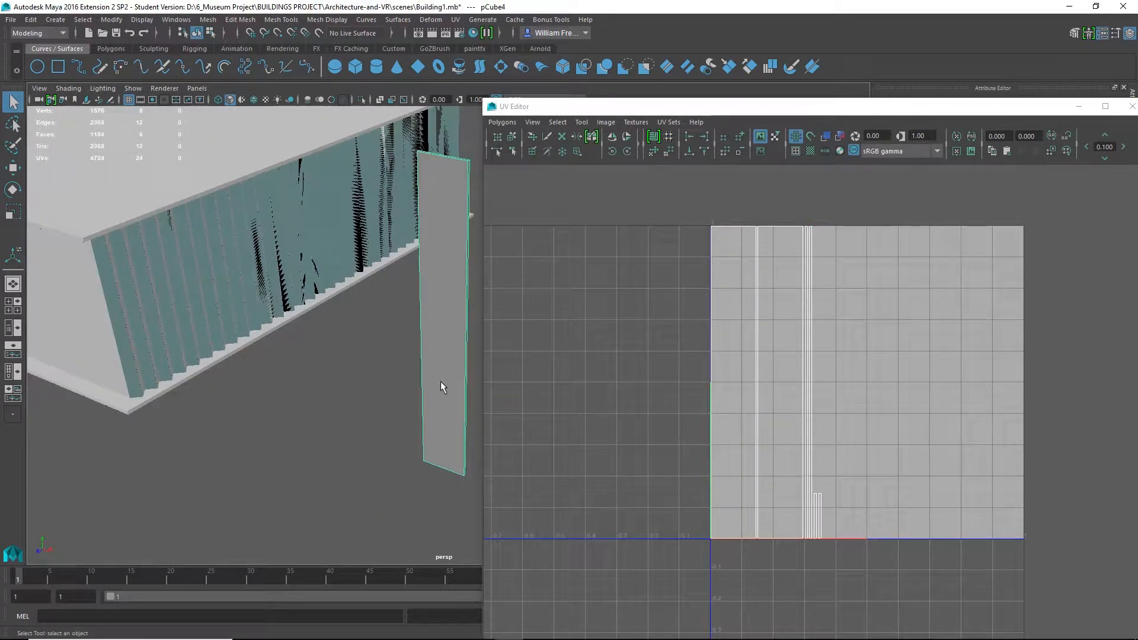
pyautogui.press('Delete')
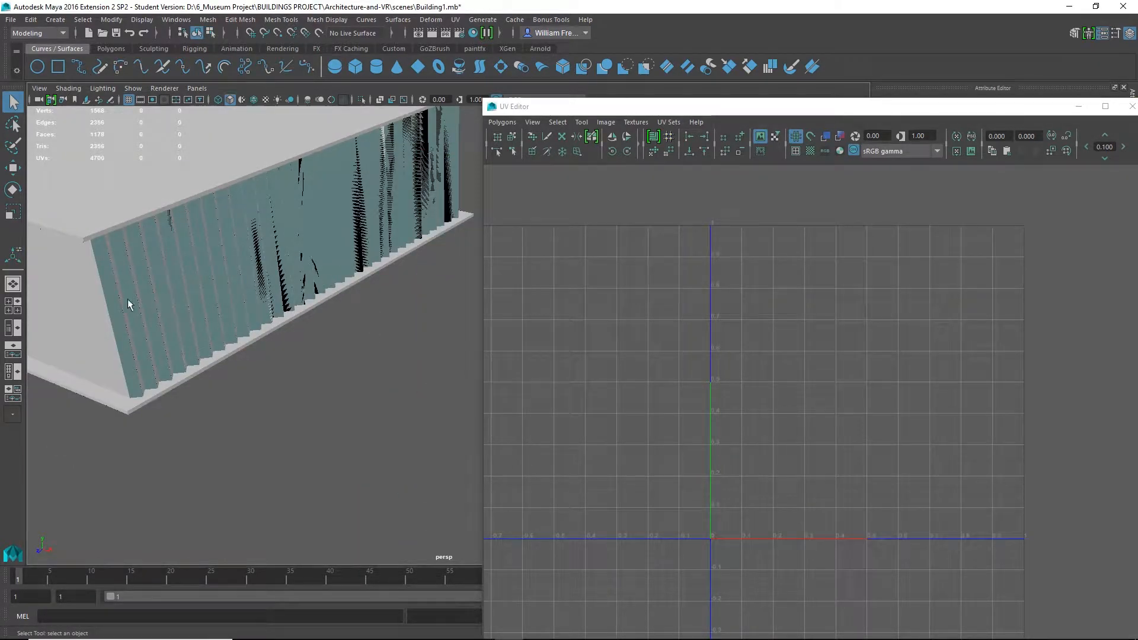
# Select the metal fin at the building's corner and open the Hypergraph Hierarchy window.
pyautogui.click(118, 310)
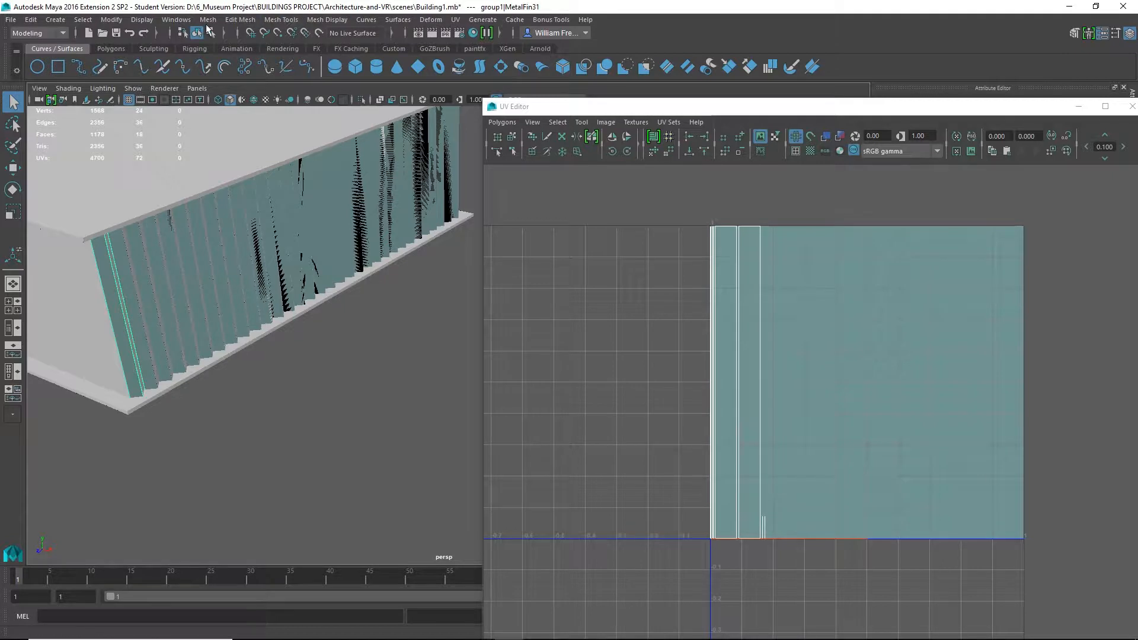
pyautogui.click(240, 19)
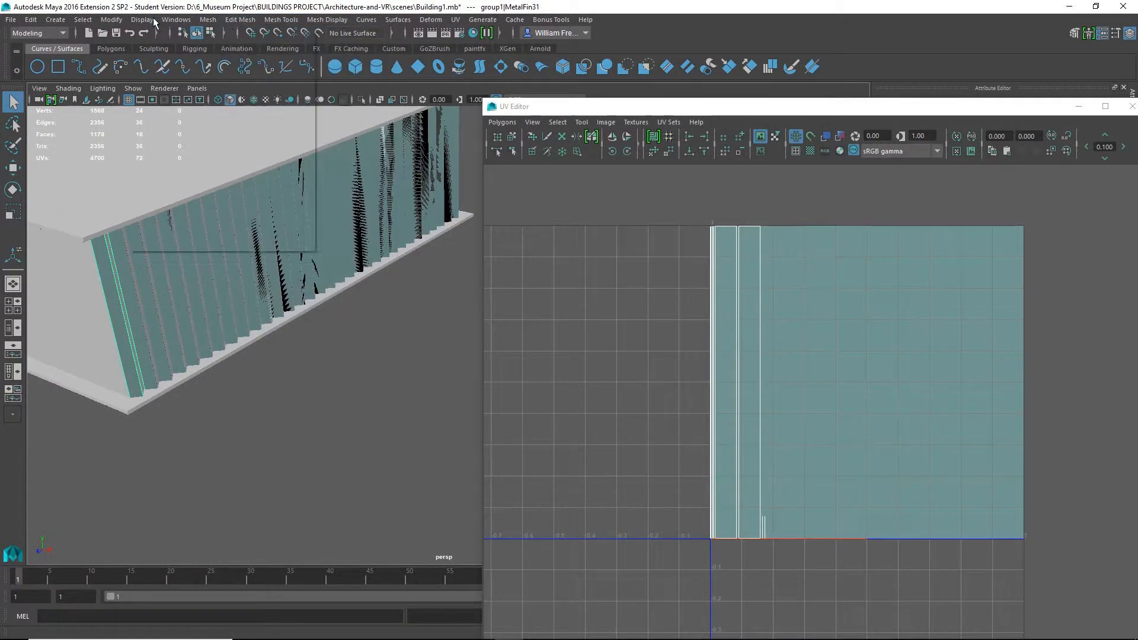
pyautogui.moveTo(172, 19)
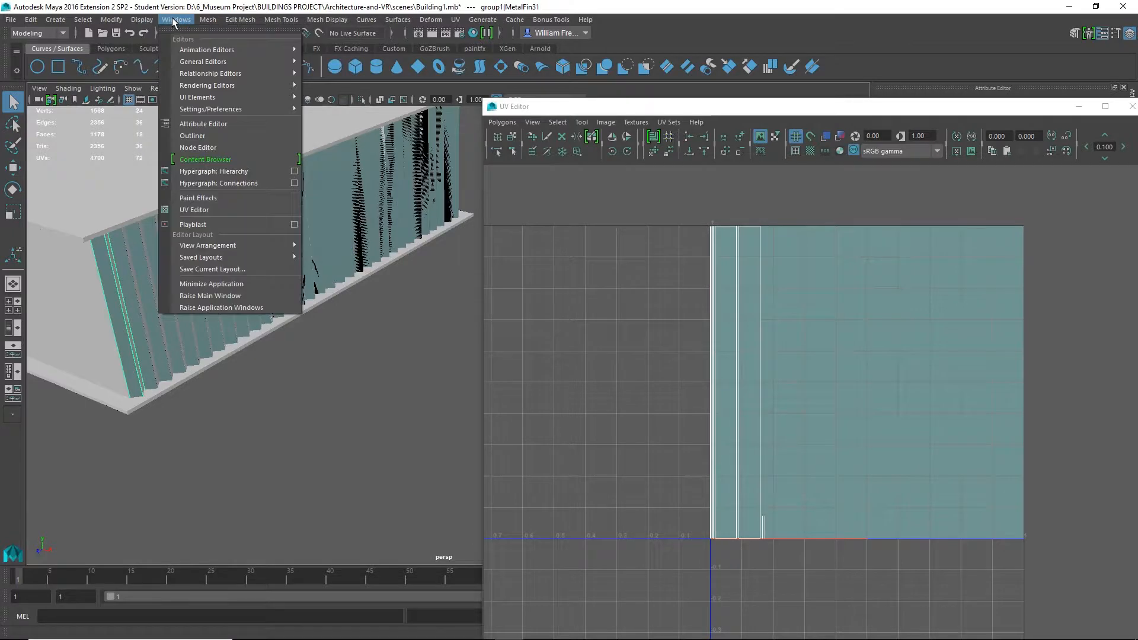
pyautogui.click(205, 171)
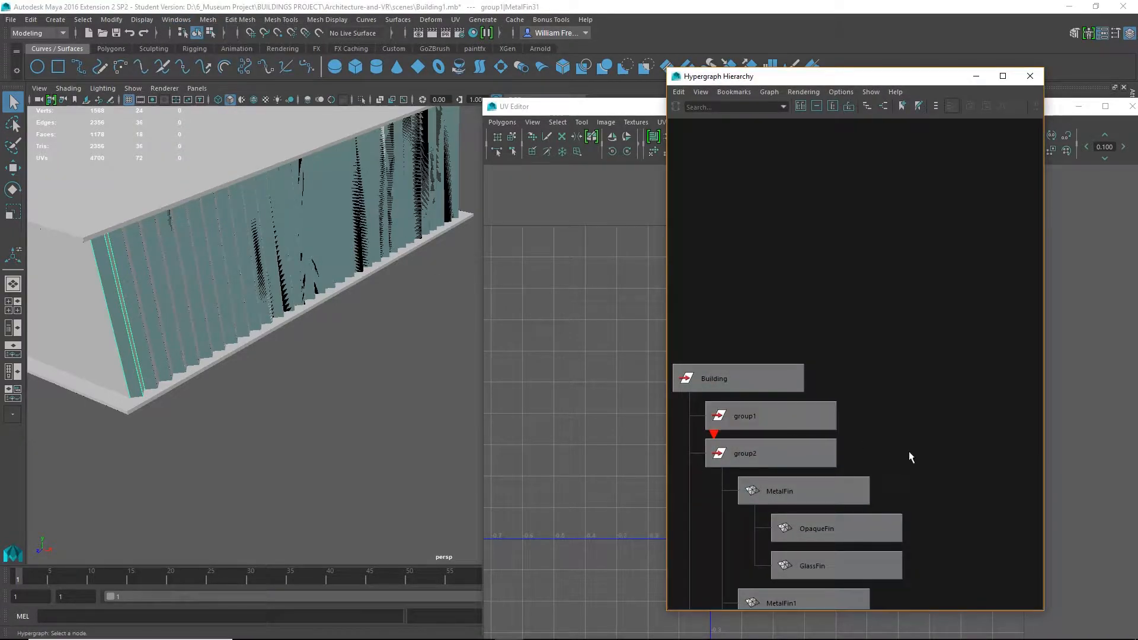
# Select group1 in the Building hierarchy and move the Hypergraph window clear of the fins' UV layout.
pyautogui.keyDown('alt'); pyautogui.moveTo(908, 451); pyautogui.dragTo(1013, 286, button='middle'); pyautogui.keyUp('alt')
pyautogui.click(907, 307)
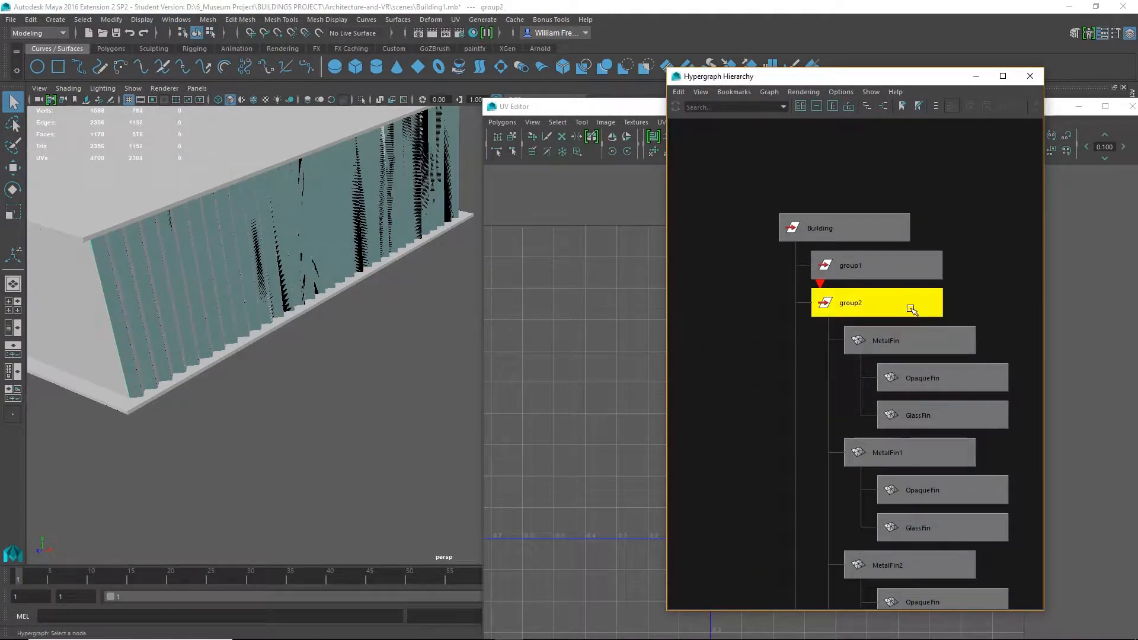
pyautogui.click(901, 266)
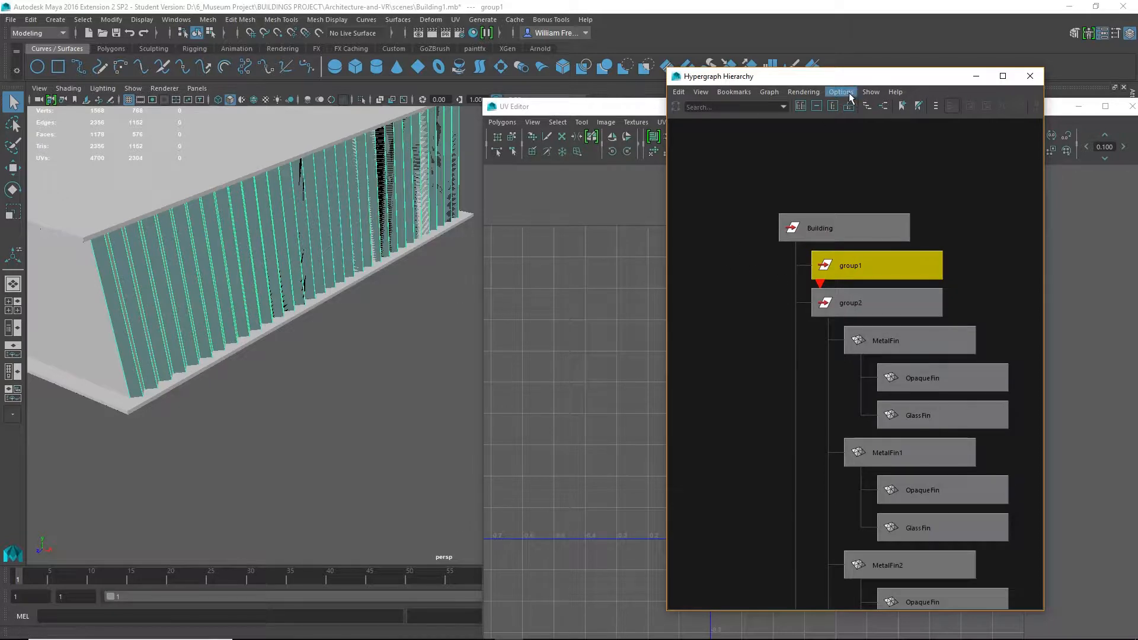
pyautogui.moveTo(848, 79); pyautogui.dragTo(350, 105)
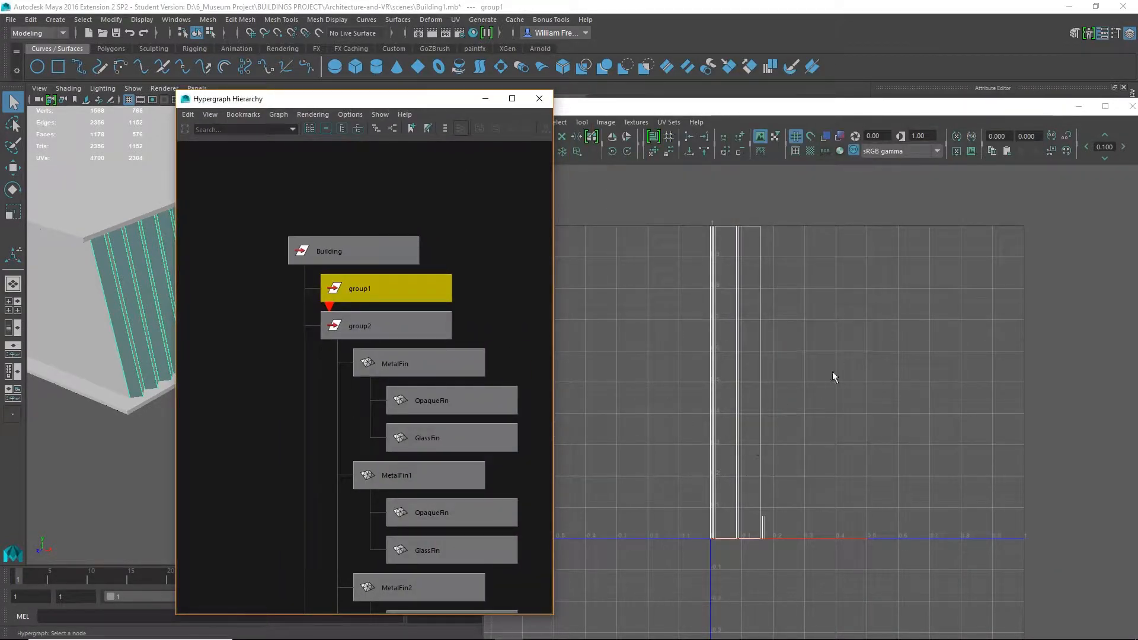
# Select the first MetalFin under group2 in the hierarchy and bring its position on the building and its UV layout into view.
pyautogui.rightClick(744, 350)
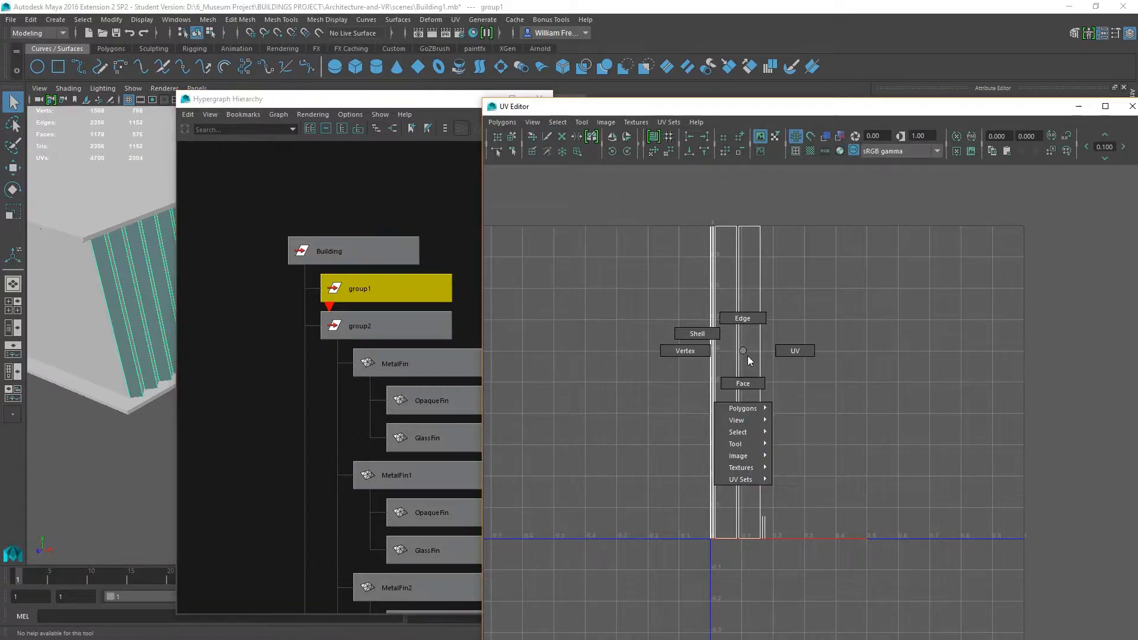
pyautogui.moveTo(750, 377); pyautogui.dragTo(737, 348, button='right')
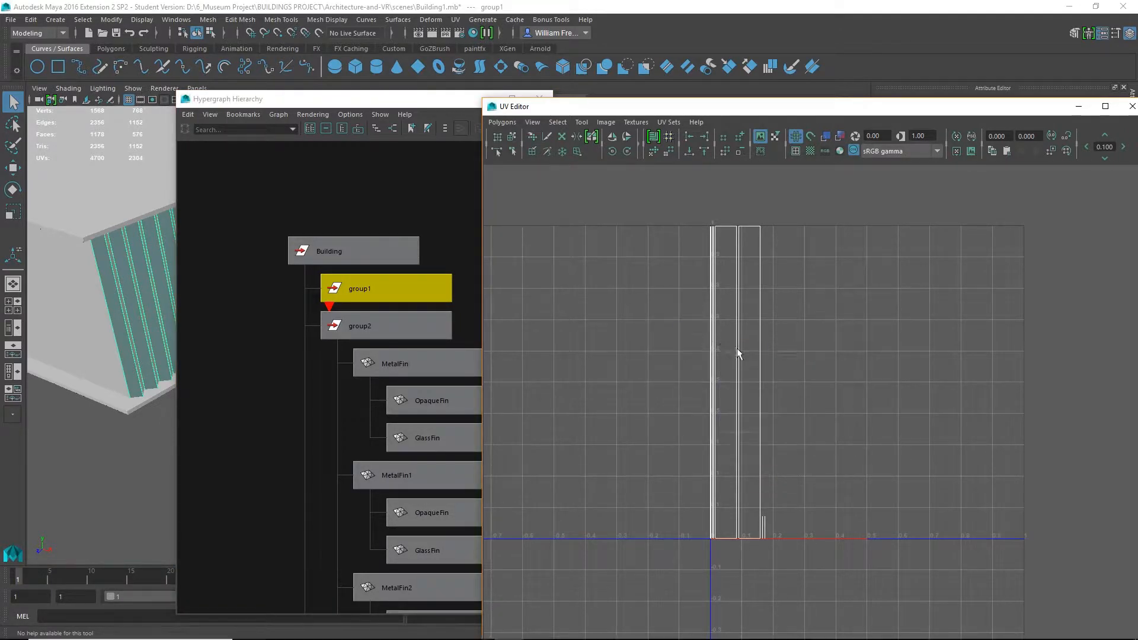
pyautogui.moveTo(332, 99); pyautogui.dragTo(804, 50)
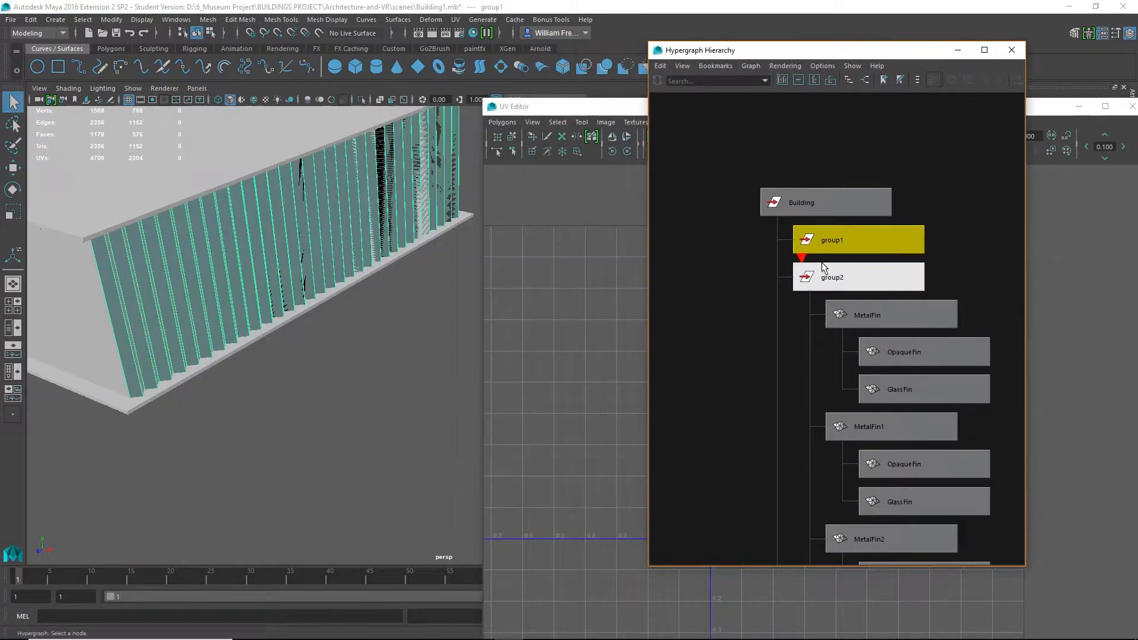
pyautogui.click(901, 312)
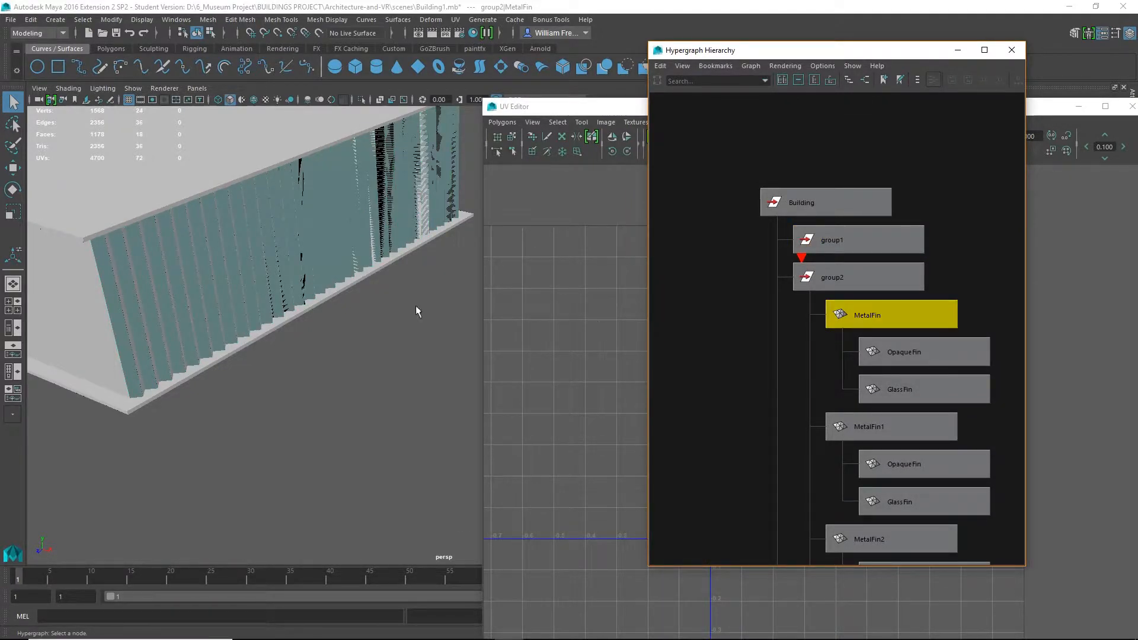
pyautogui.keyDown('alt'); pyautogui.moveTo(417, 241); pyautogui.dragTo(173, 366); pyautogui.keyUp('alt')
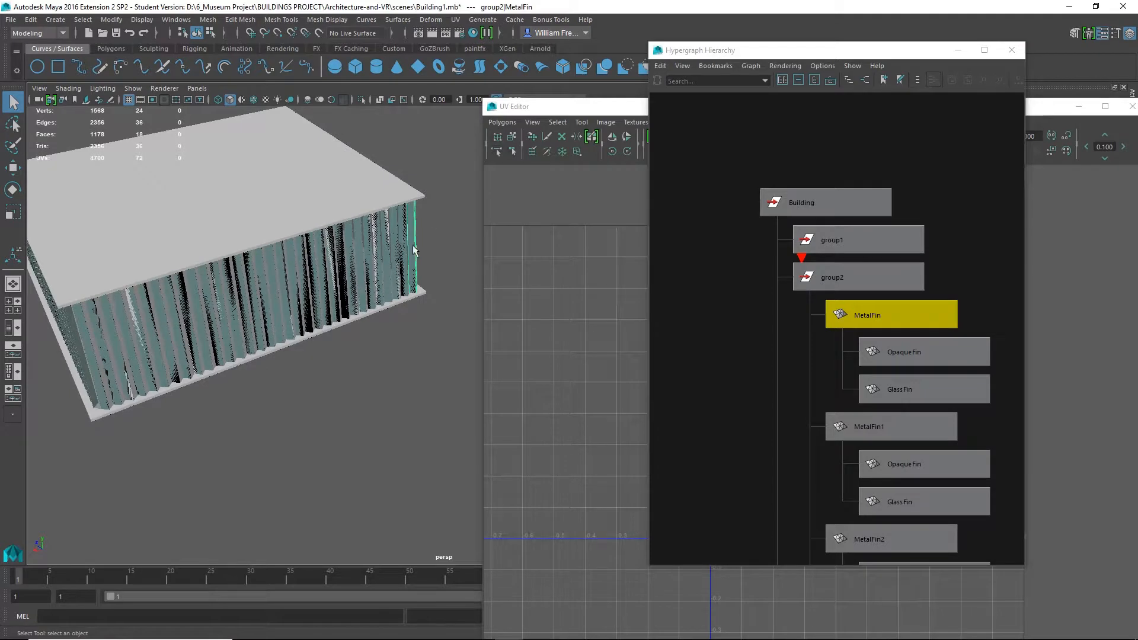
pyautogui.moveTo(924, 56); pyautogui.dragTo(403, 58)
pyautogui.click(754, 408)
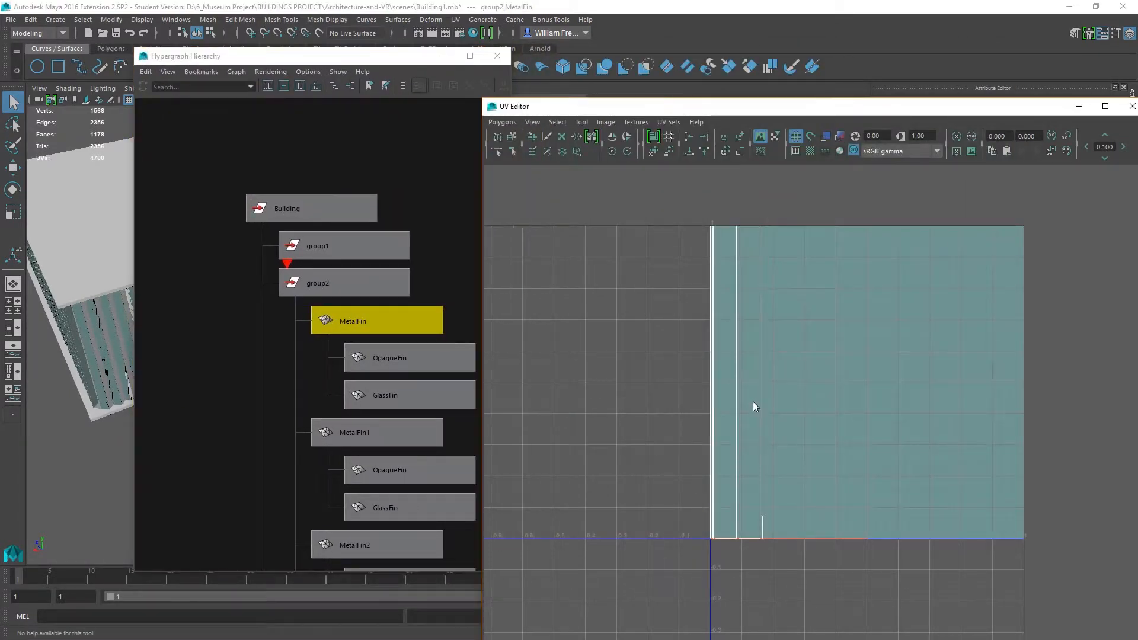
pyautogui.rightClick(754, 403)
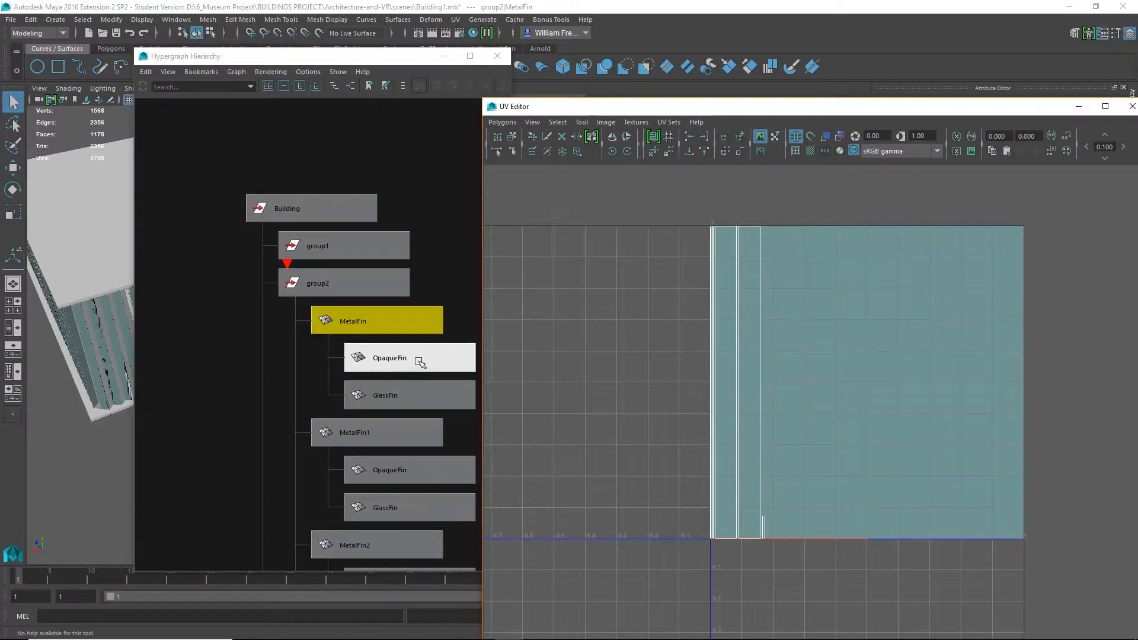
# Select the first MetalFin's OpaqueFin and GlassFin children and move all their UV faces horizontally toward the far side of the UV tile.
pyautogui.click(417, 359)
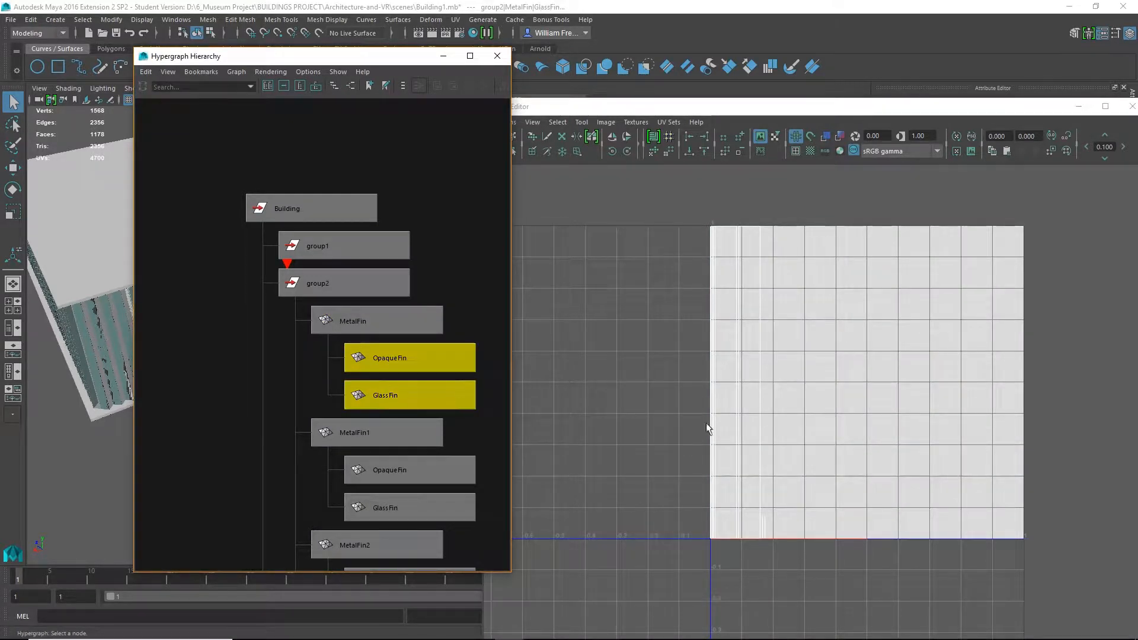
pyautogui.click(735, 427)
pyautogui.moveTo(734, 427); pyautogui.dragTo(783, 423, button='right')
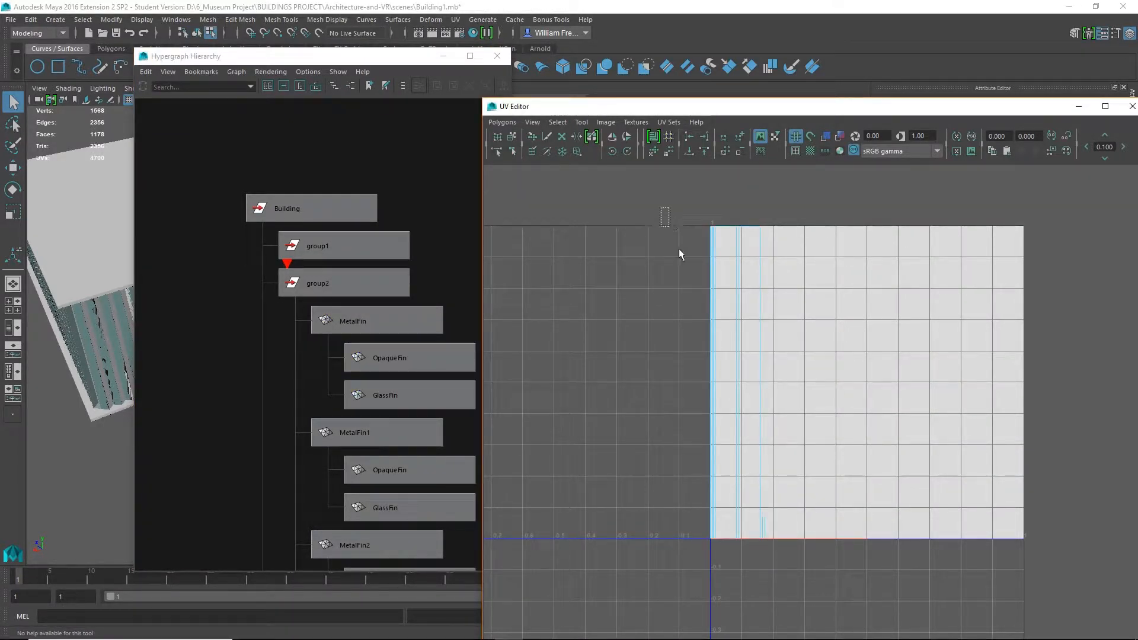
pyautogui.moveTo(680, 253); pyautogui.dragTo(863, 551)
pyautogui.press('w')
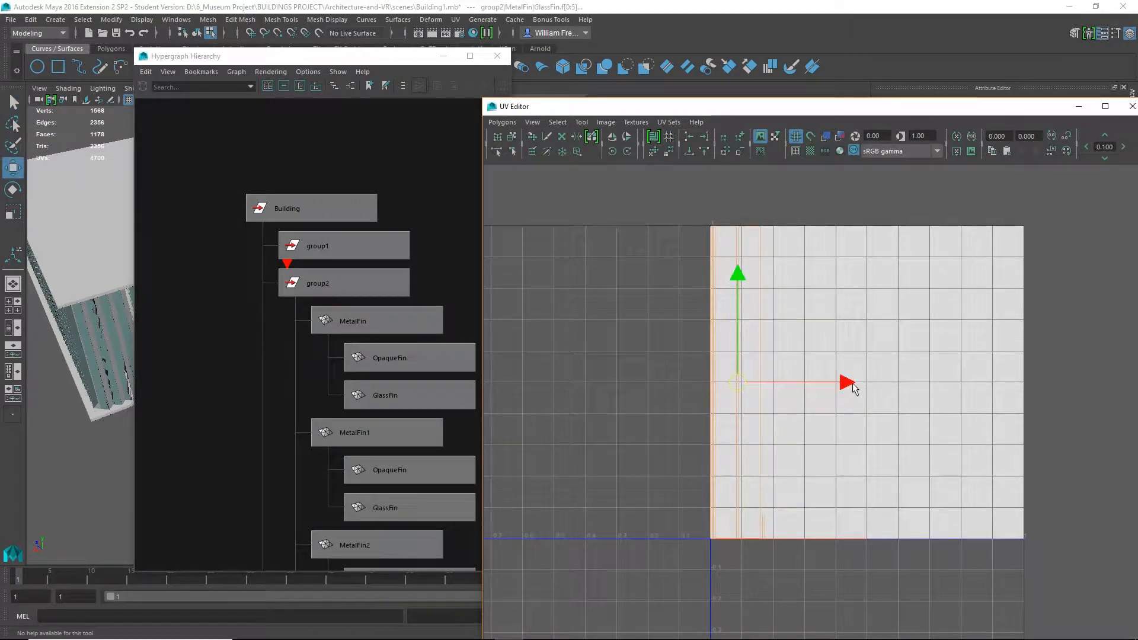
pyautogui.moveTo(851, 382); pyautogui.dragTo(1052, 382)
pyautogui.click(1070, 298)
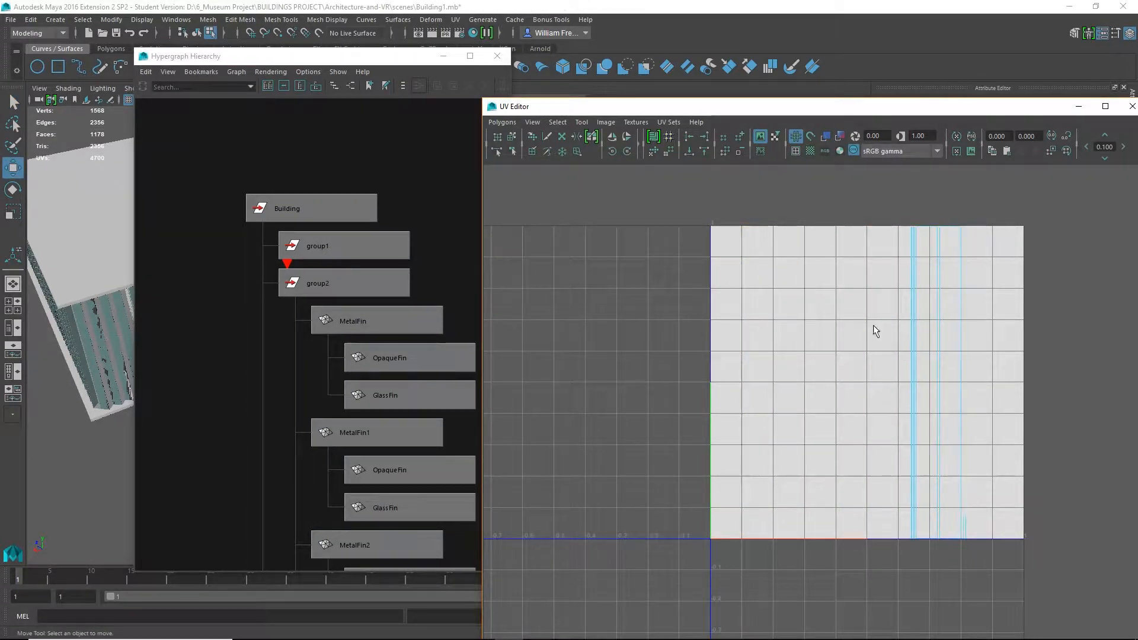
# Select GlassFin under the first MetalFin and move all its UV faces back to the middle of the tile, separate from OpaqueFin's UVs.
pyautogui.click(393, 322)
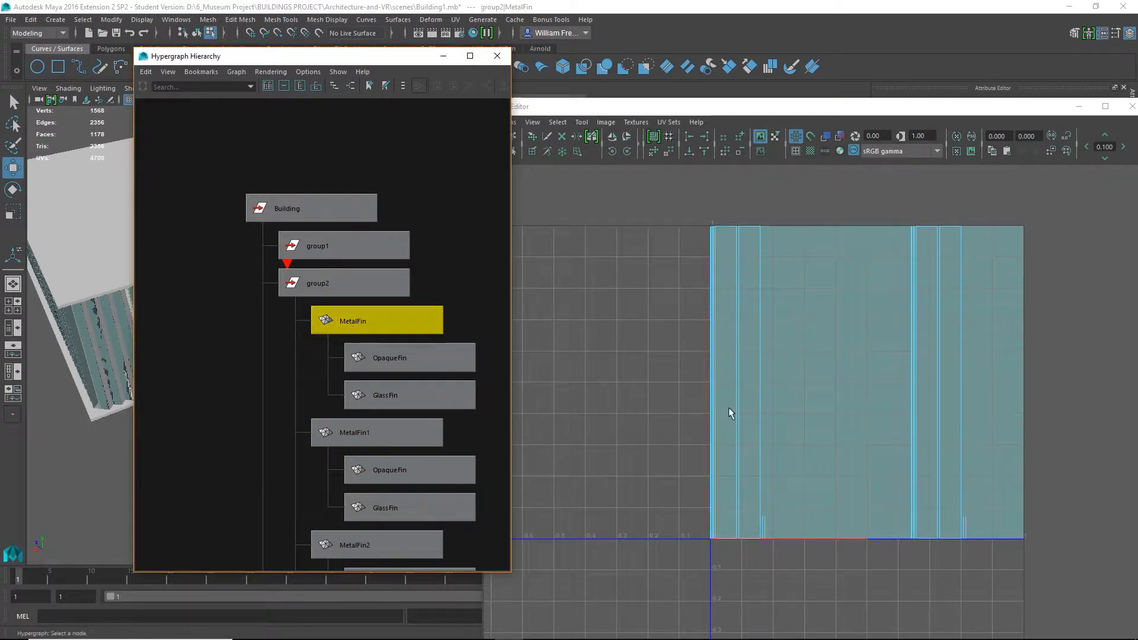
pyautogui.click(433, 358)
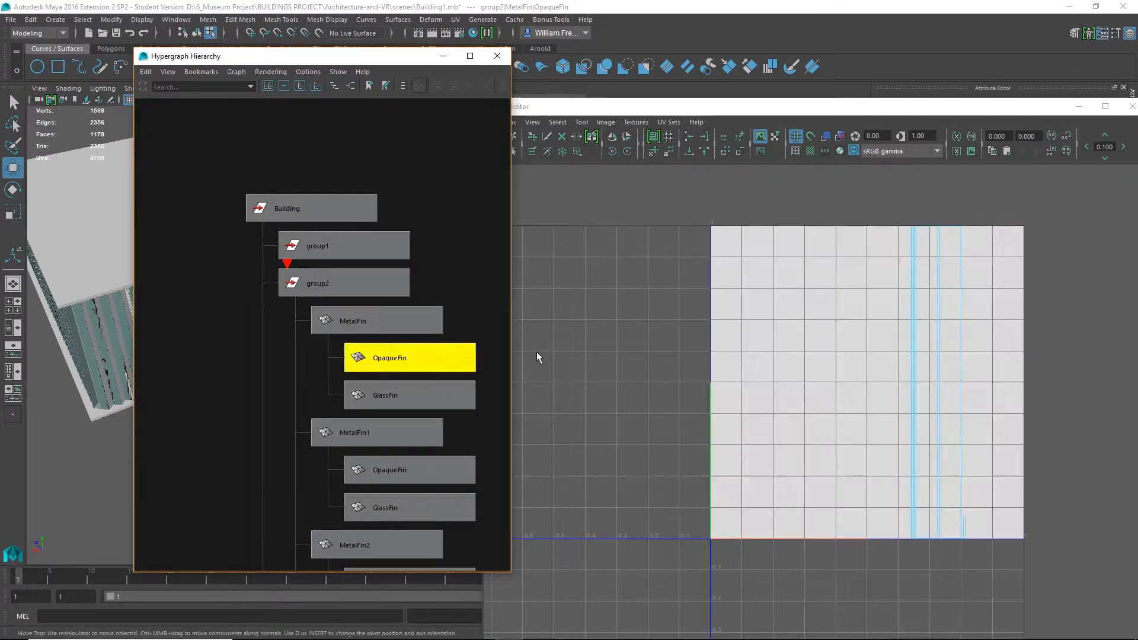
pyautogui.click(395, 397)
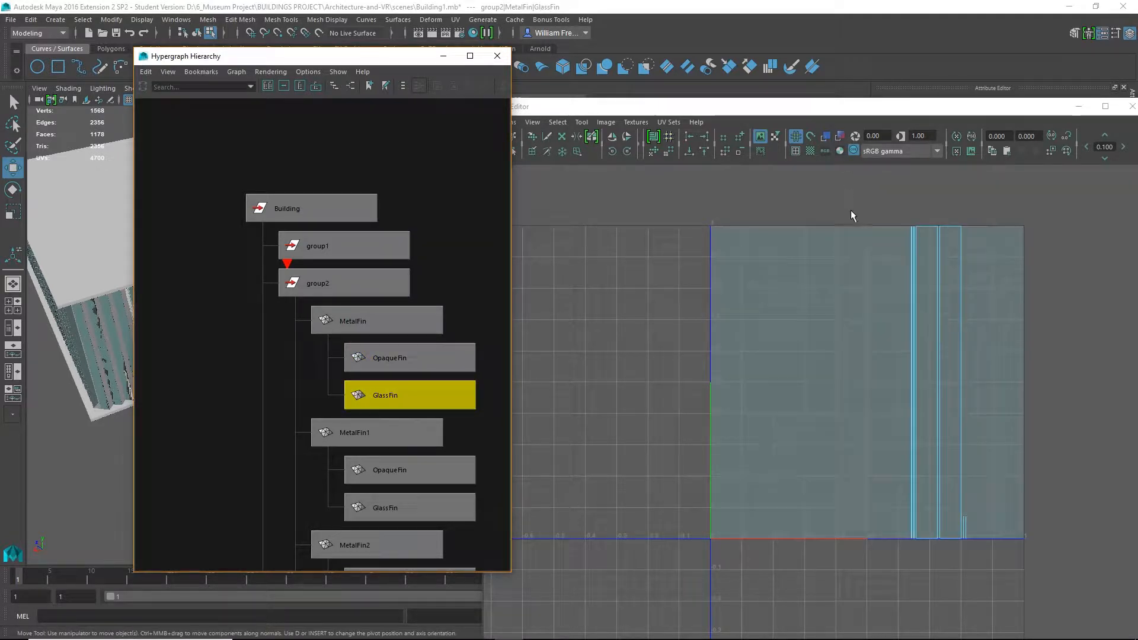
pyautogui.moveTo(928, 282); pyautogui.dragTo(926, 314, button='right')
pyautogui.moveTo(878, 201); pyautogui.dragTo(1041, 600)
pyautogui.moveTo(1041, 383); pyautogui.dragTo(966, 382)
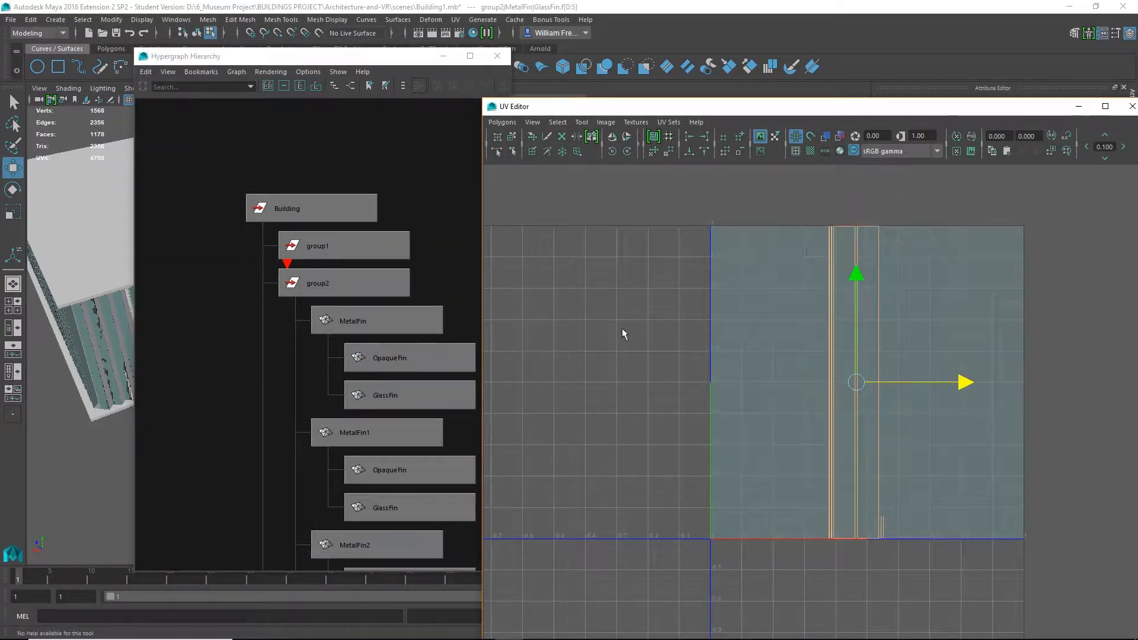
# Select all faces of the first MetalFin and its children, apply automatic UV mapping and reselect MetalFin to inspect the layout.
pyautogui.click(391, 321)
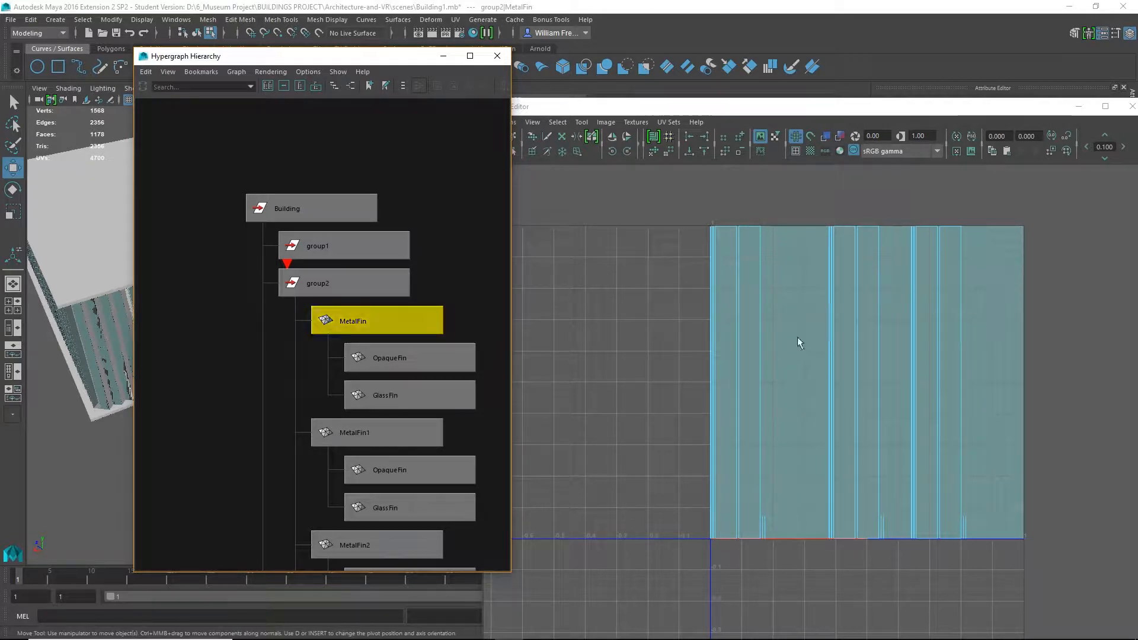
pyautogui.moveTo(739, 336); pyautogui.dragTo(744, 380, button='right')
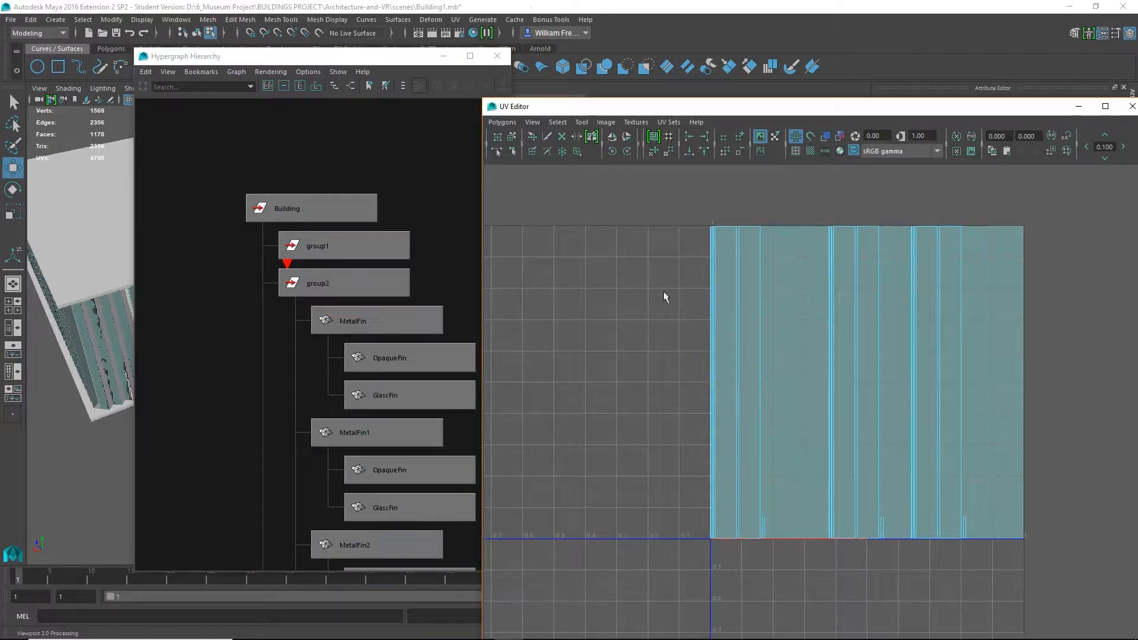
pyautogui.click(377, 321)
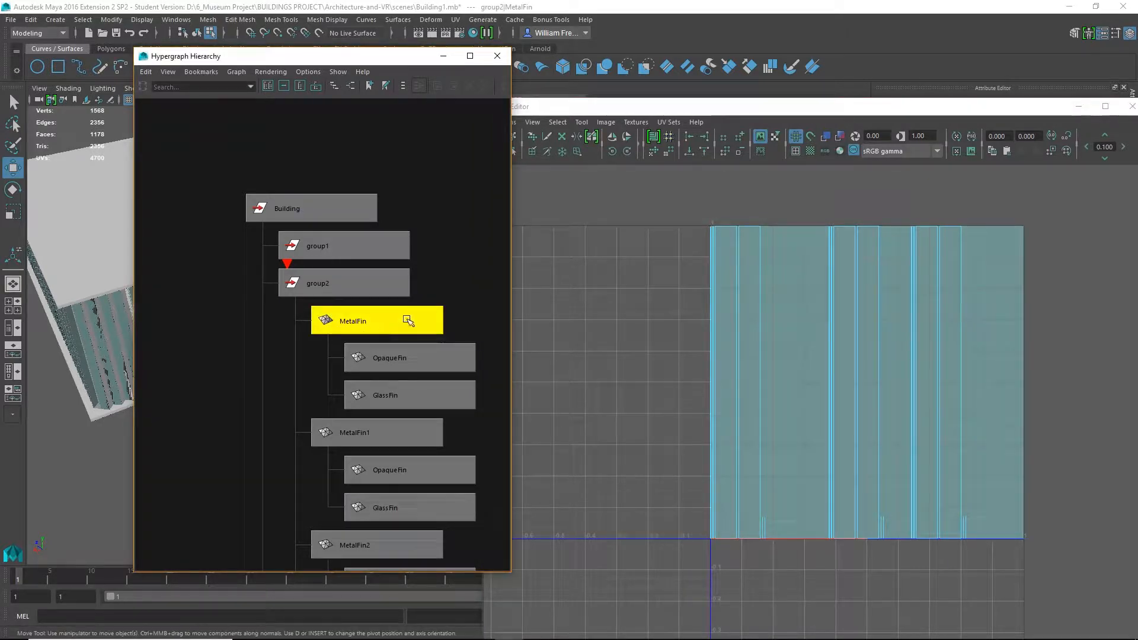
pyautogui.moveTo(731, 368); pyautogui.dragTo(746, 401, button='right')
pyautogui.moveTo(616, 205); pyautogui.dragTo(1094, 614)
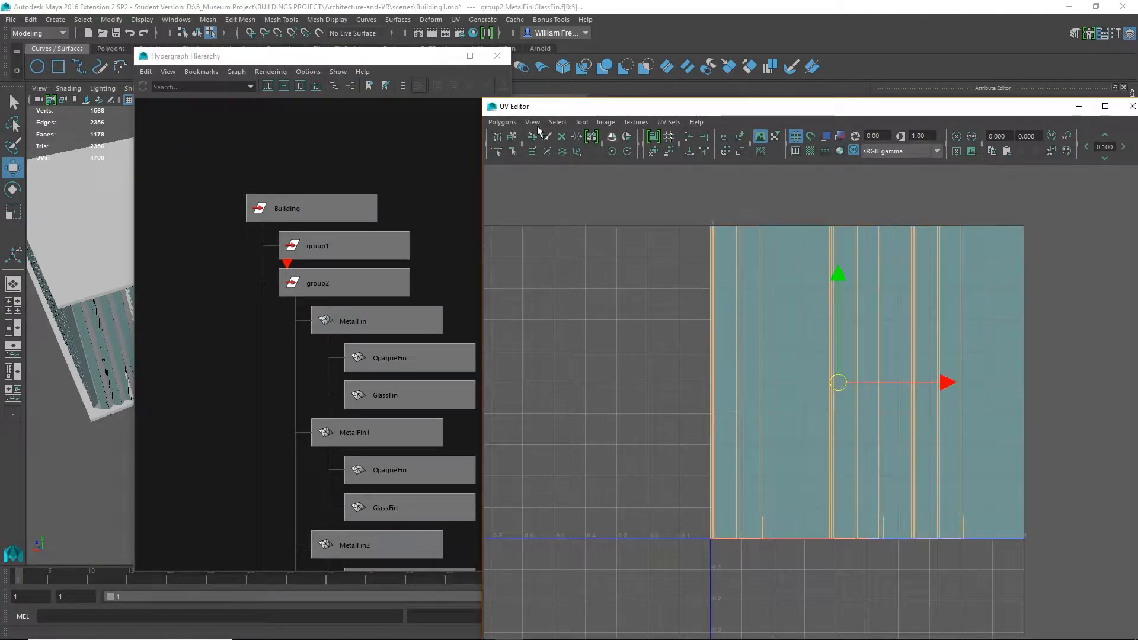
pyautogui.click(456, 19)
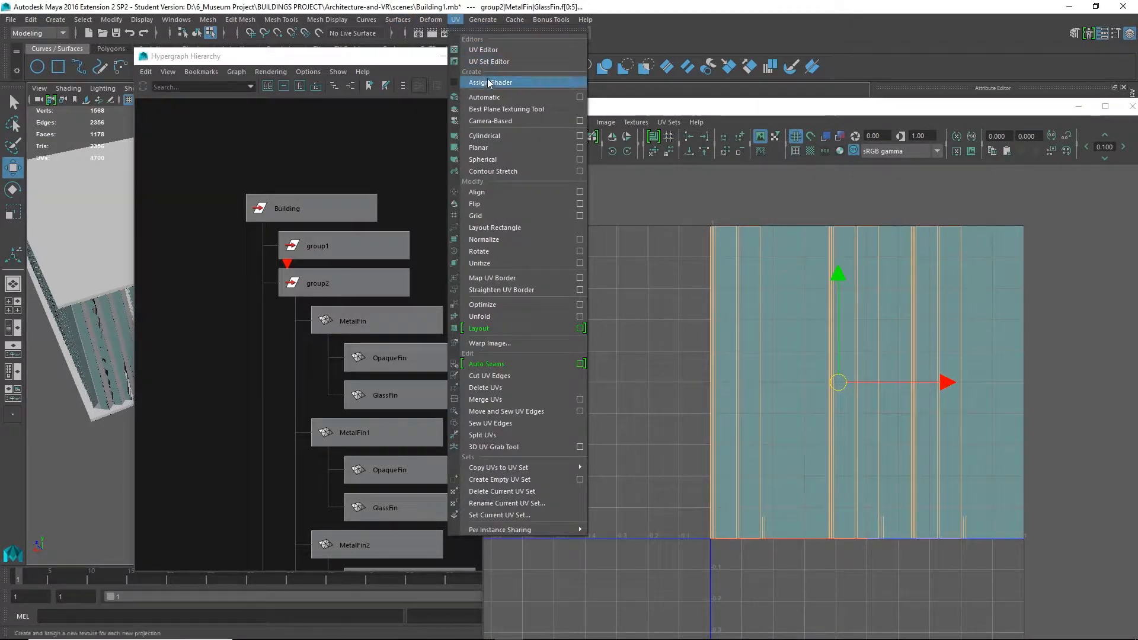
pyautogui.click(482, 100)
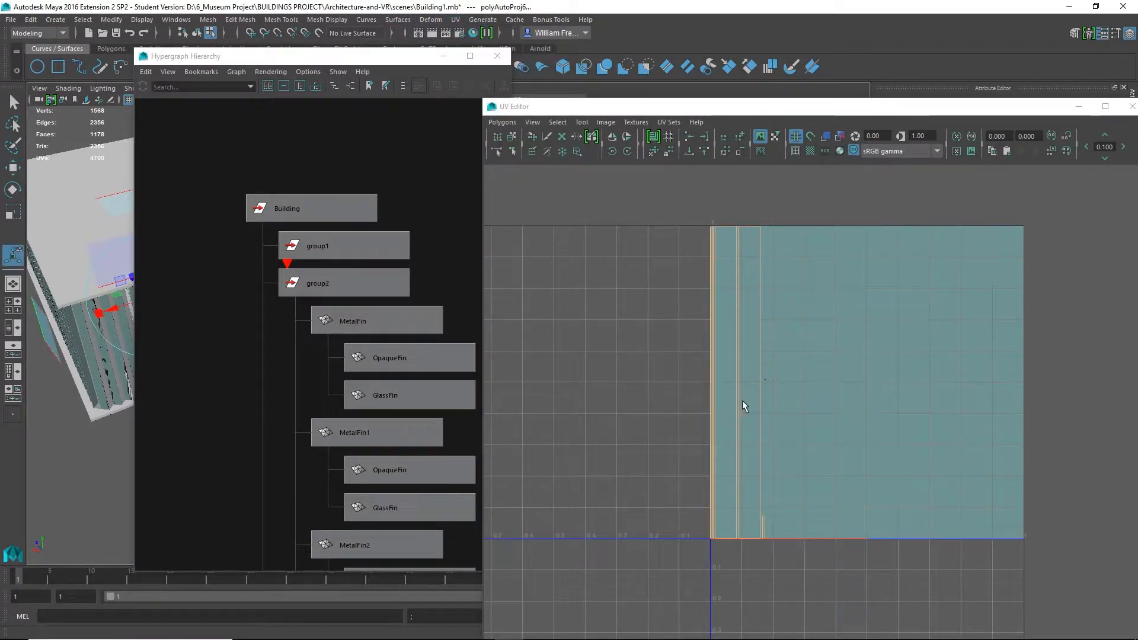
pyautogui.click(375, 320)
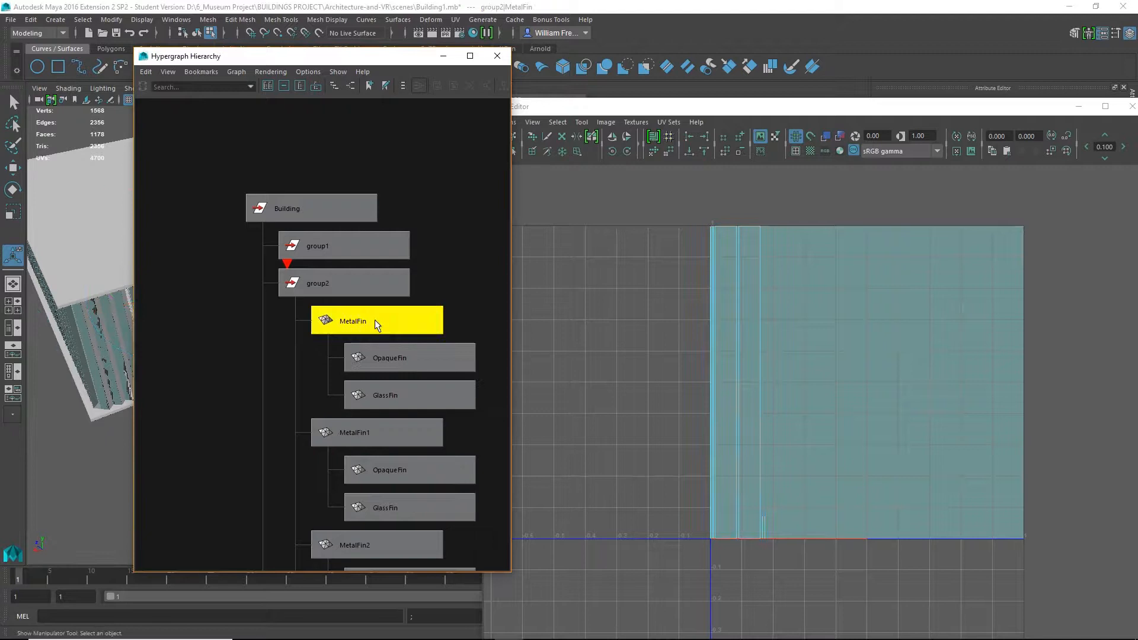
pyautogui.click(400, 436)
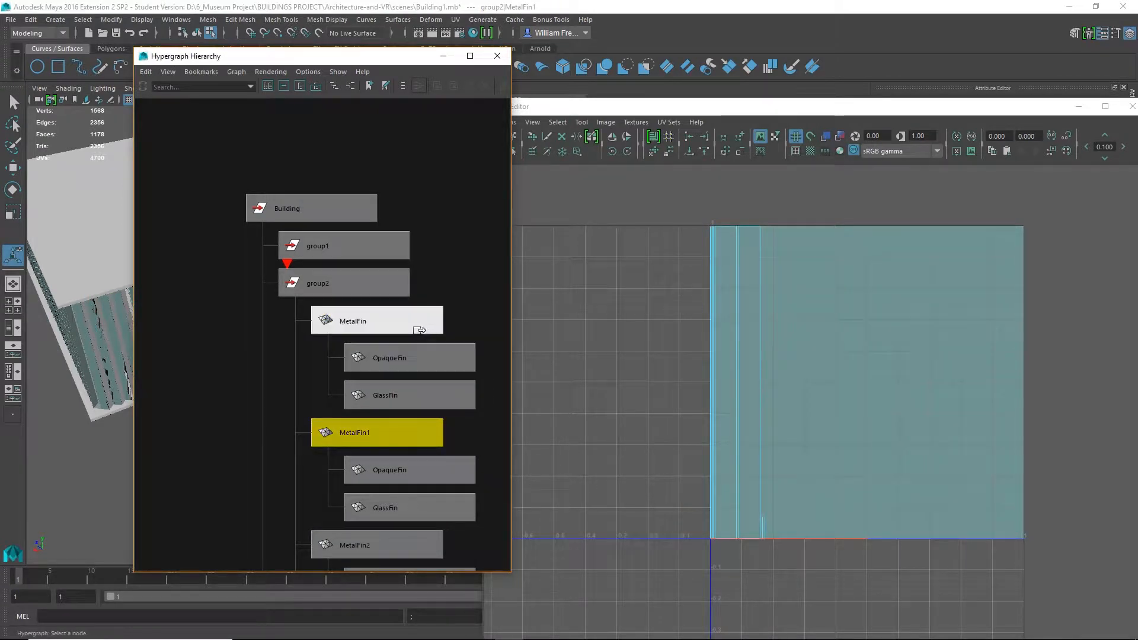
pyautogui.keyDown('shift'); pyautogui.click(388, 327); pyautogui.keyUp('shift')
pyautogui.moveTo(737, 365); pyautogui.dragTo(744, 398, button='right')
pyautogui.moveTo(633, 196); pyautogui.dragTo(859, 573)
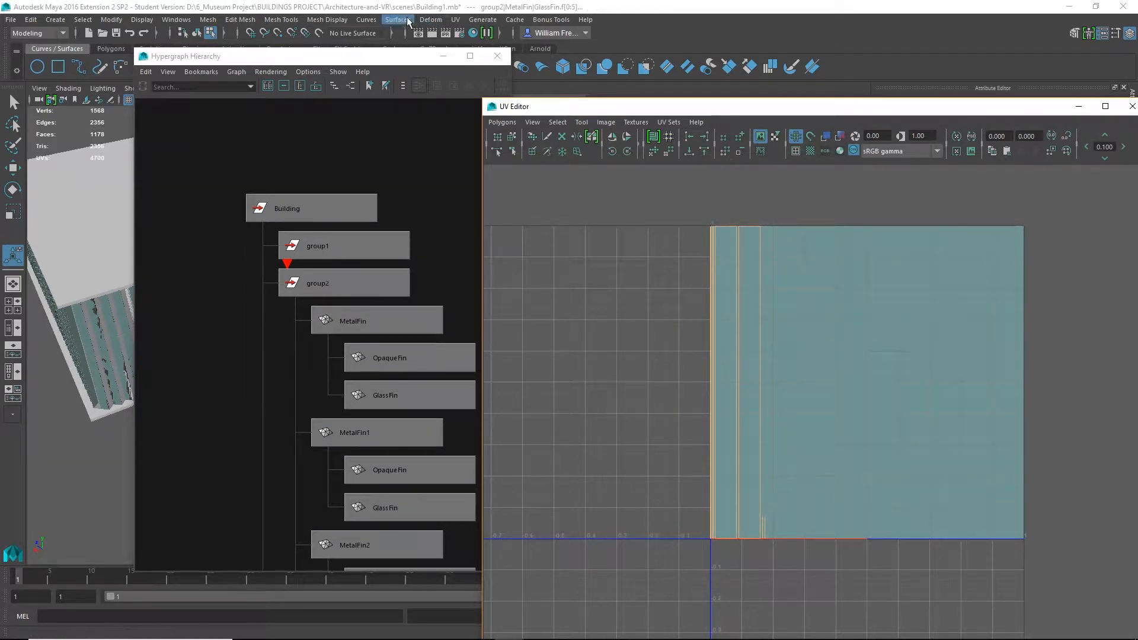
pyautogui.click(456, 19)
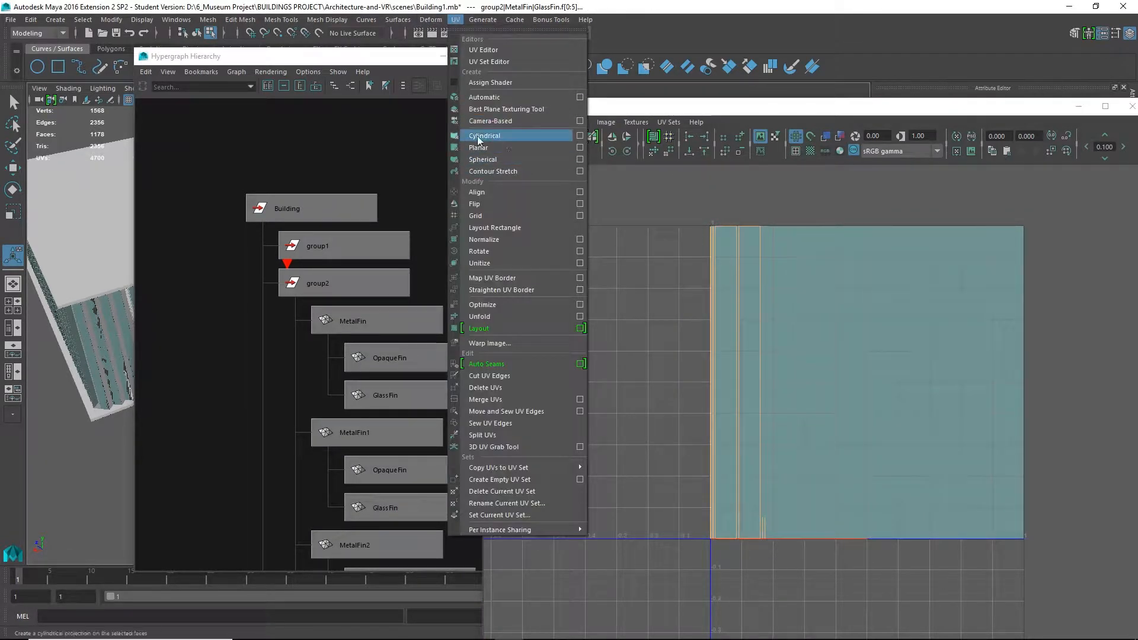
# Select all of MetalFin1's faces in the UV Editor and move them horizontally clear of the first fin's UVs.
pyautogui.click(383, 426)
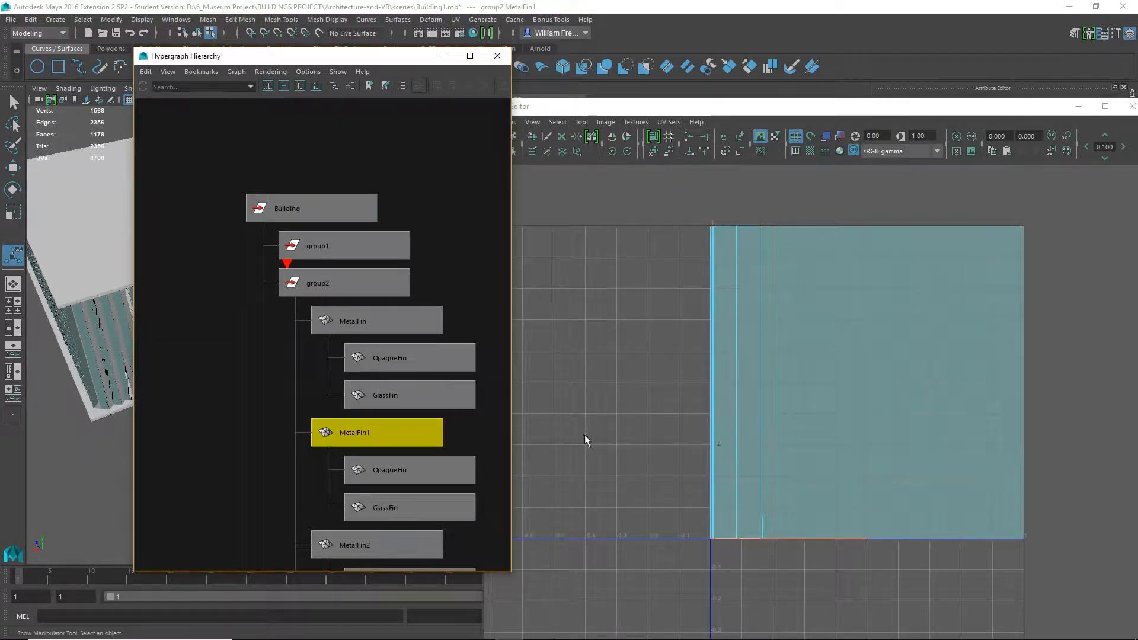
pyautogui.moveTo(734, 417); pyautogui.dragTo(737, 457, button='right')
pyautogui.moveTo(655, 204); pyautogui.dragTo(854, 620)
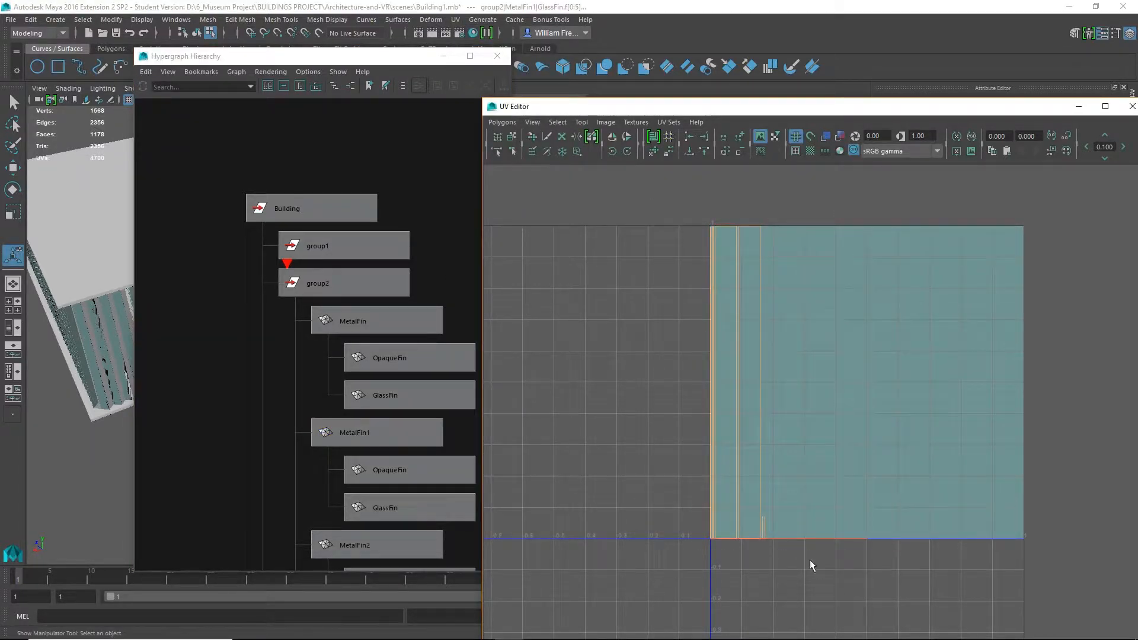
pyautogui.press('w')
pyautogui.moveTo(846, 381); pyautogui.dragTo(1032, 382)
# Try to apply automatic UV mapping to all faces of MetalFin and MetalFin1 together.
pyautogui.click(370, 321)
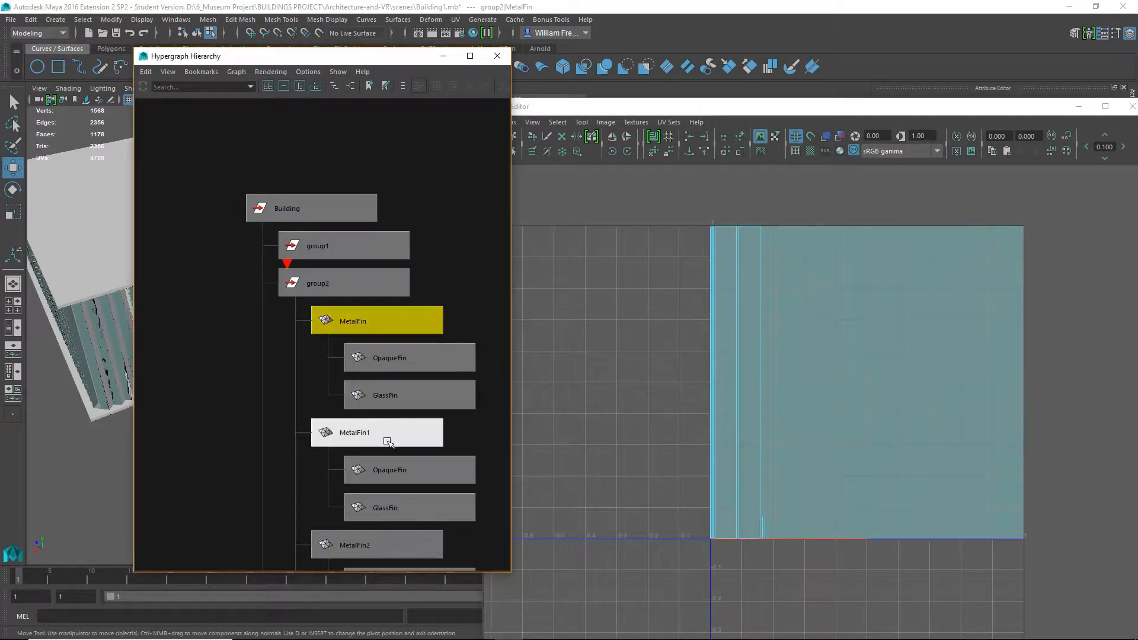
pyautogui.keyDown('shift'); pyautogui.click(368, 433); pyautogui.keyUp('shift')
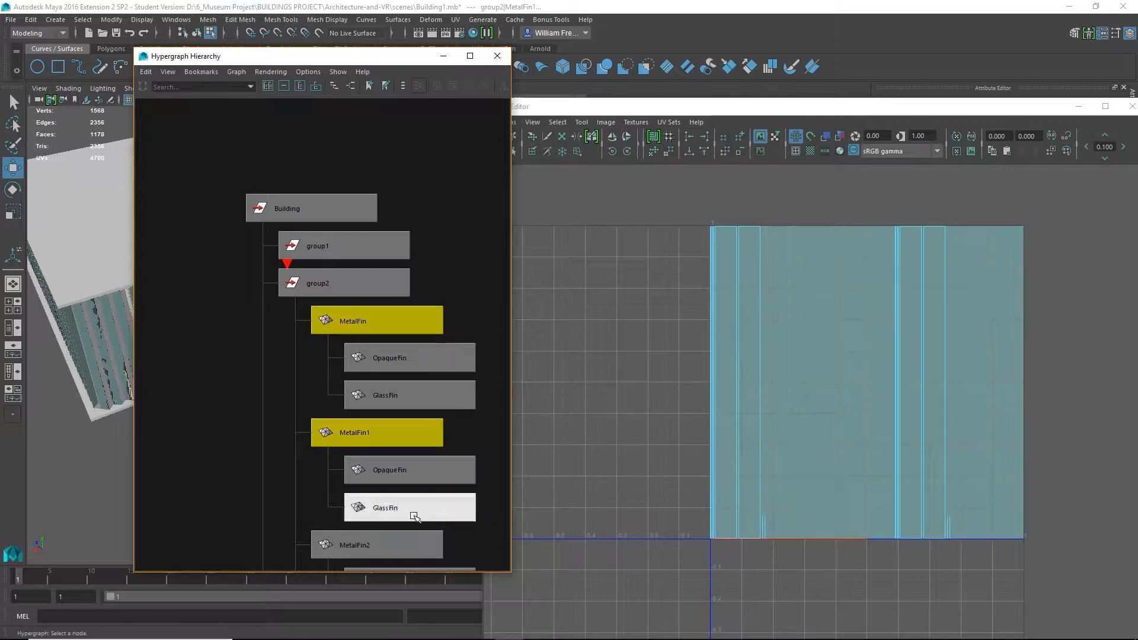
pyautogui.moveTo(728, 372); pyautogui.dragTo(729, 400, button='right')
pyautogui.moveTo(637, 193); pyautogui.dragTo(1012, 593)
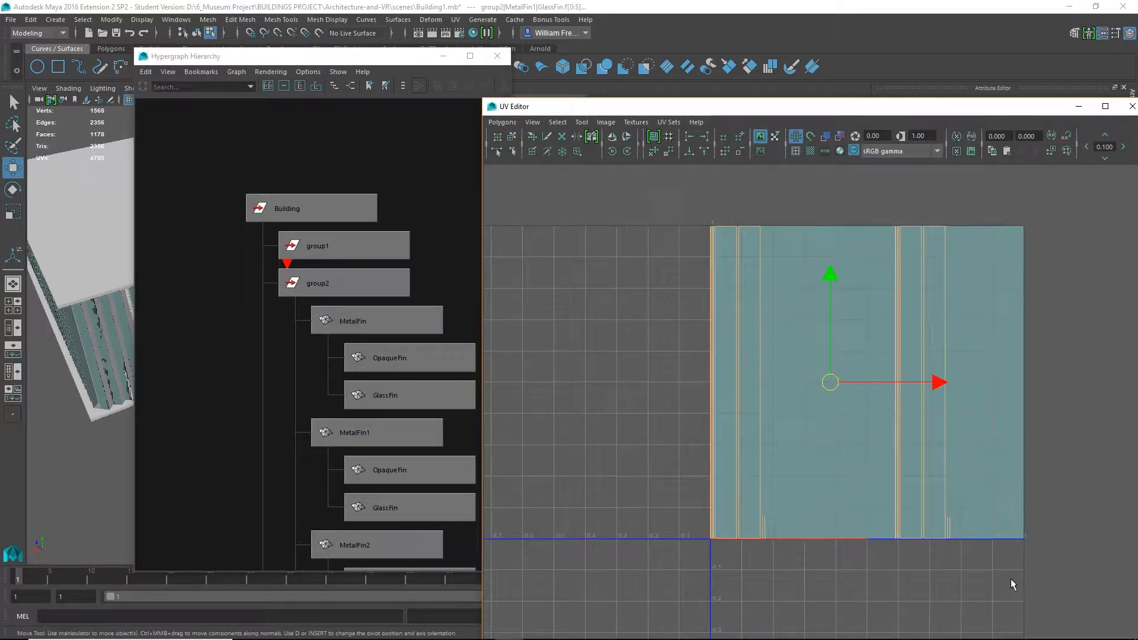
pyautogui.click(455, 20)
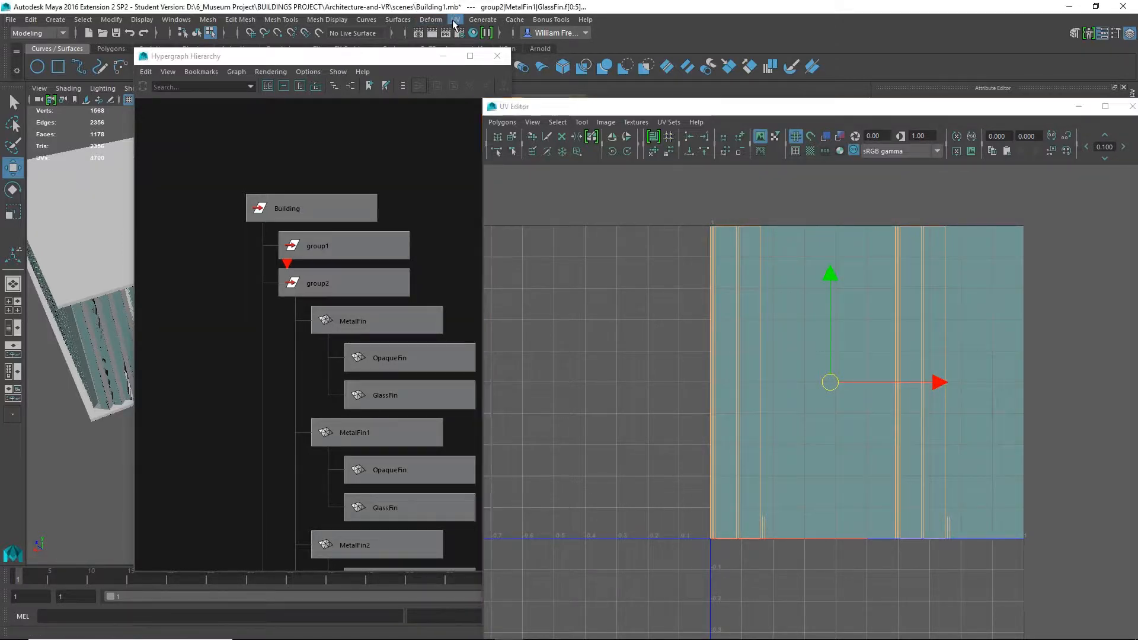
pyautogui.click(495, 98)
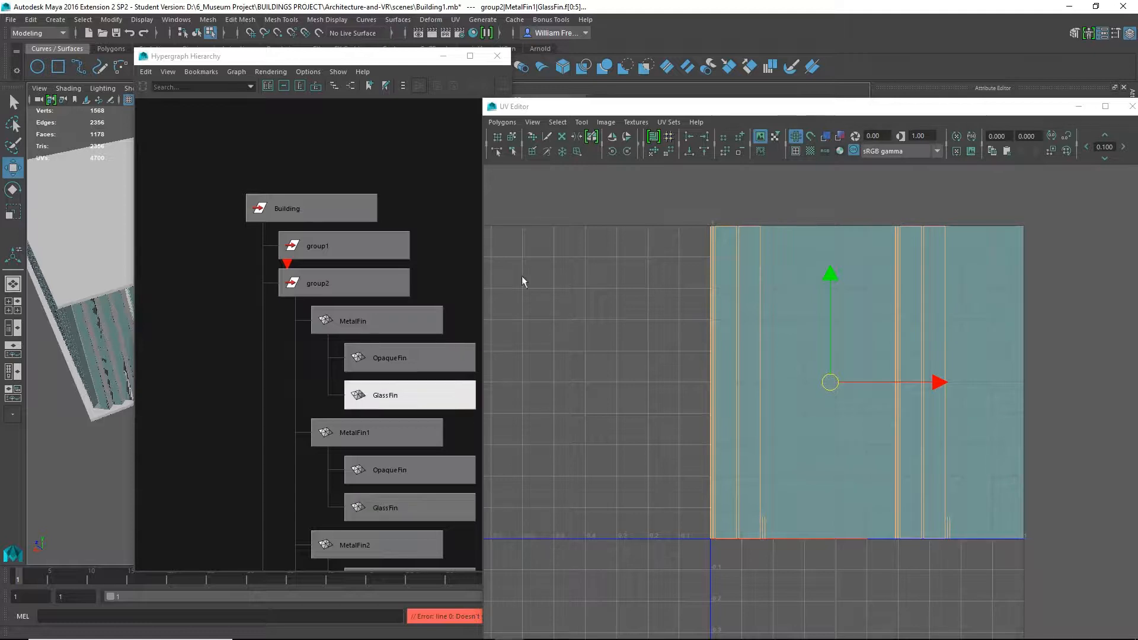
# Place the UV Editor beside the Hypergraph and select all UV faces of the first MetalFin to check its layout.
pyautogui.moveTo(560, 113); pyautogui.dragTo(799, 77)
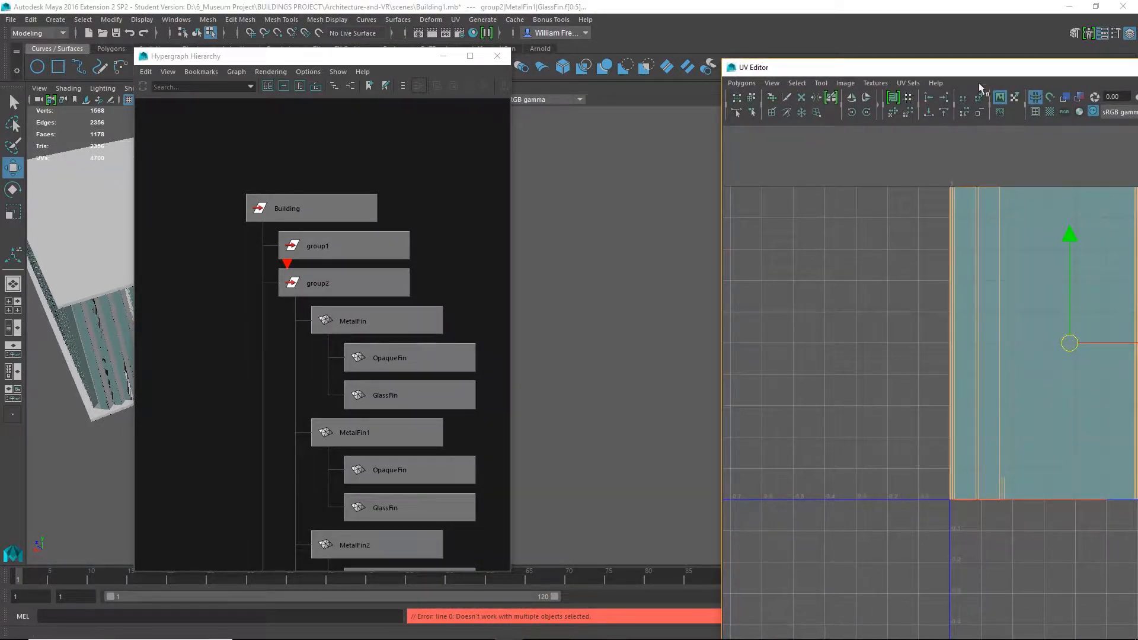
pyautogui.moveTo(975, 73); pyautogui.dragTo(759, 15)
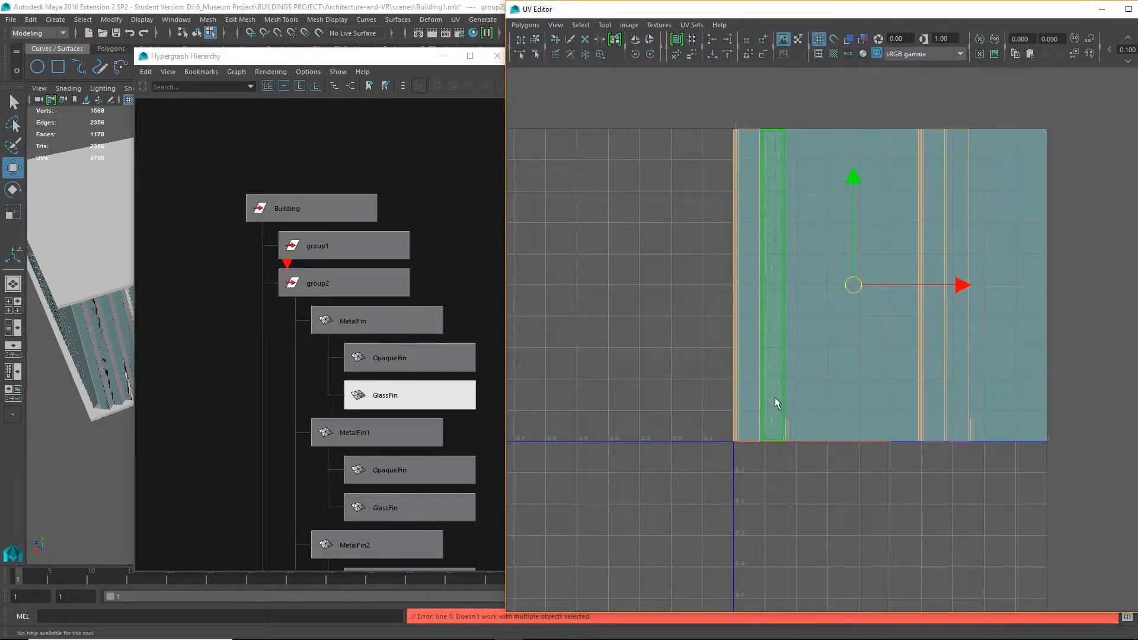
pyautogui.click(367, 326)
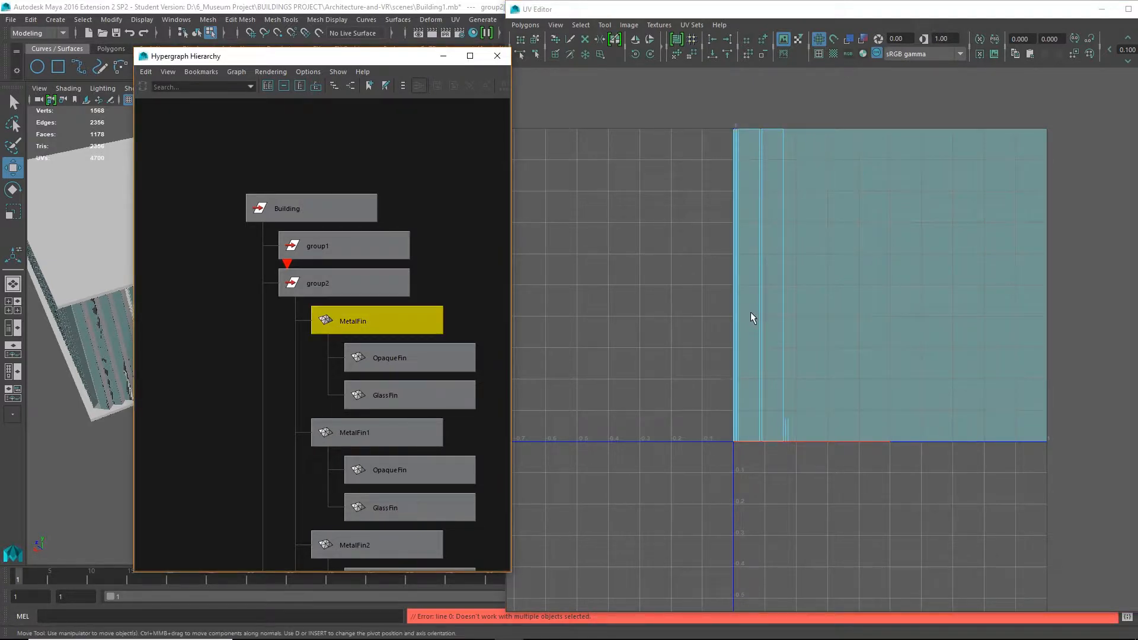
pyautogui.moveTo(751, 312); pyautogui.dragTo(756, 340, button='right')
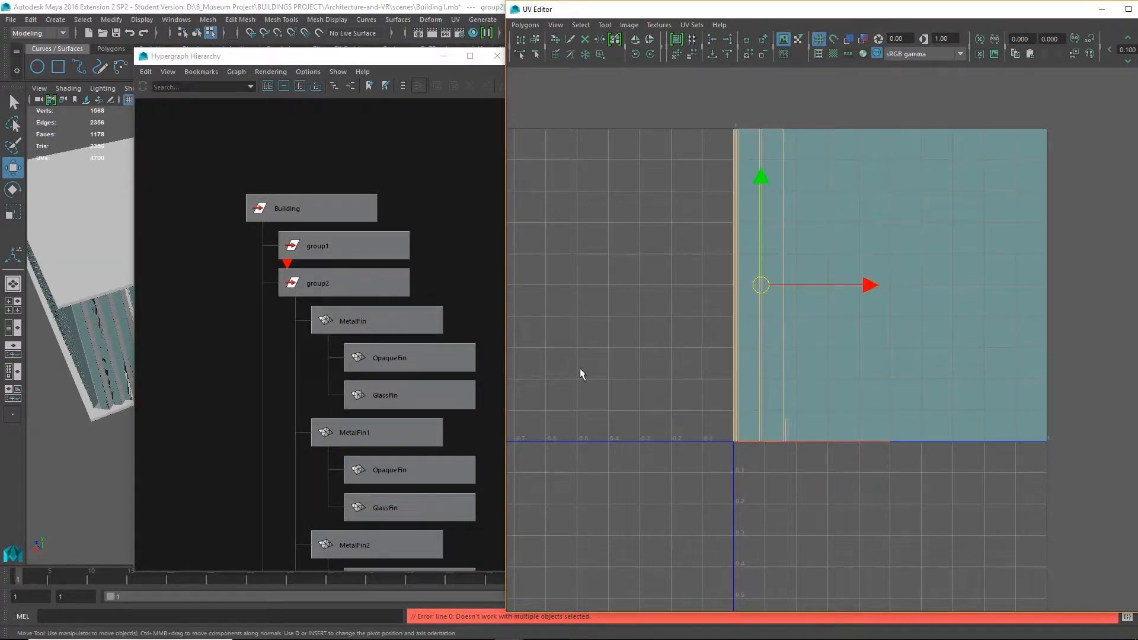
pyautogui.moveTo(646, 97); pyautogui.dragTo(851, 488)
# Select all of MetalFin1's faces in the UV Editor and apply automatic UV mapping to them.
pyautogui.click(392, 427)
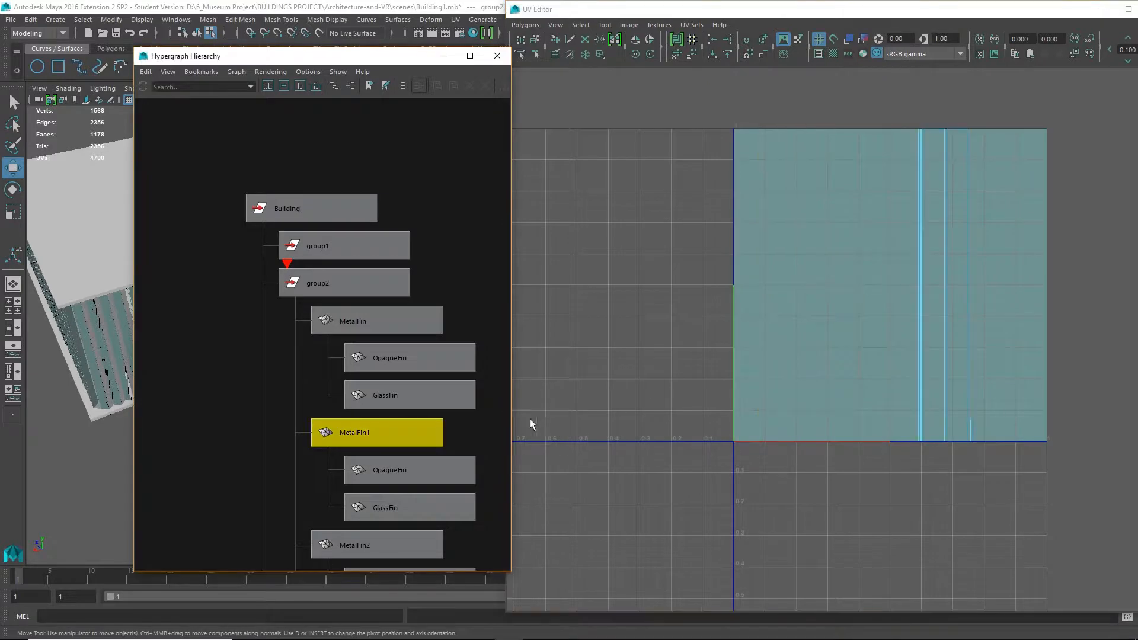
pyautogui.moveTo(927, 239); pyautogui.dragTo(926, 268, button='right')
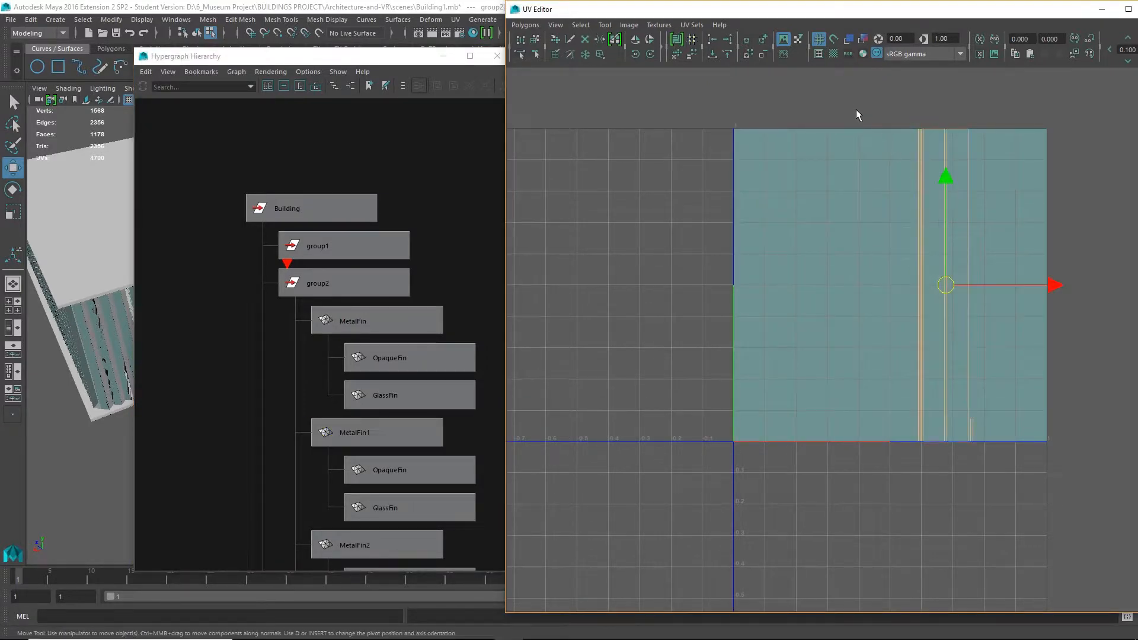
pyautogui.moveTo(854, 90); pyautogui.dragTo(1046, 491)
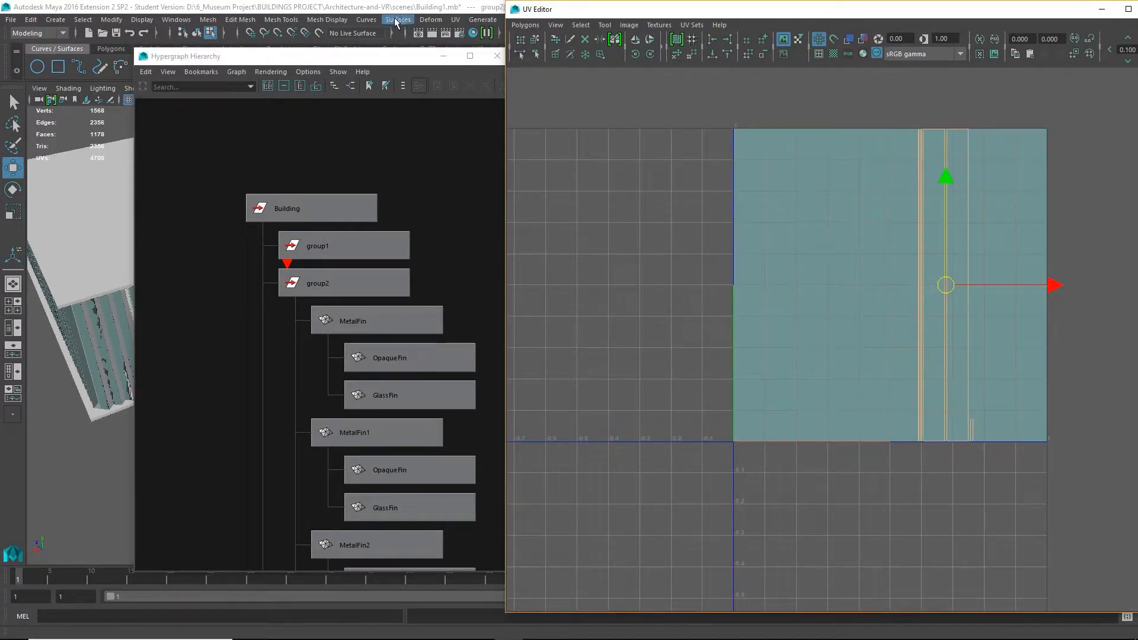
pyautogui.click(456, 20)
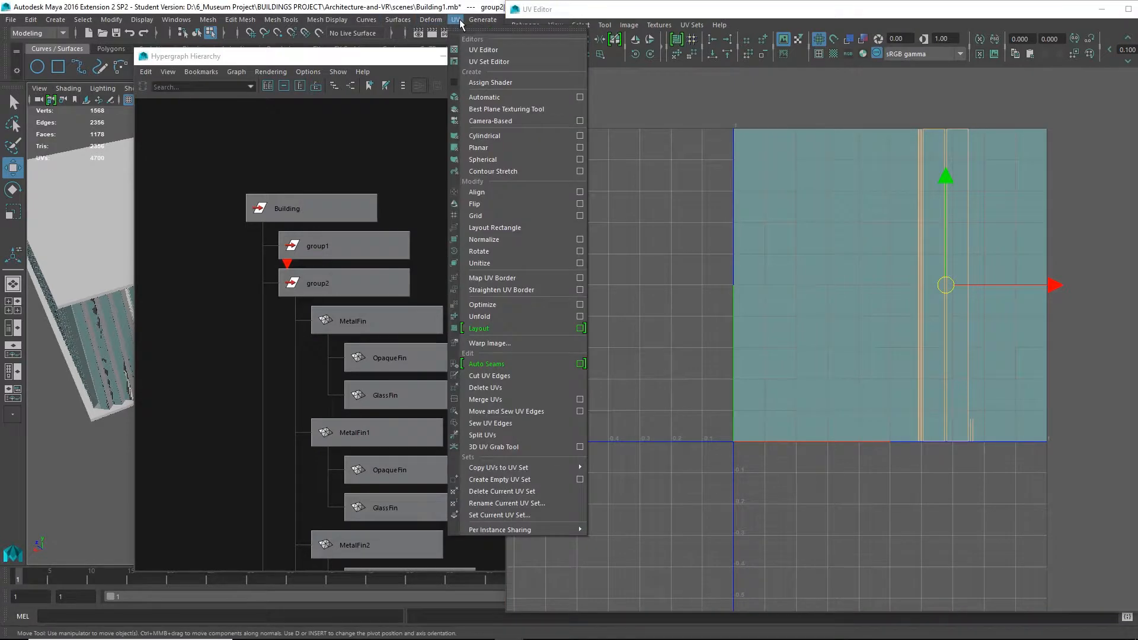
pyautogui.click(499, 97)
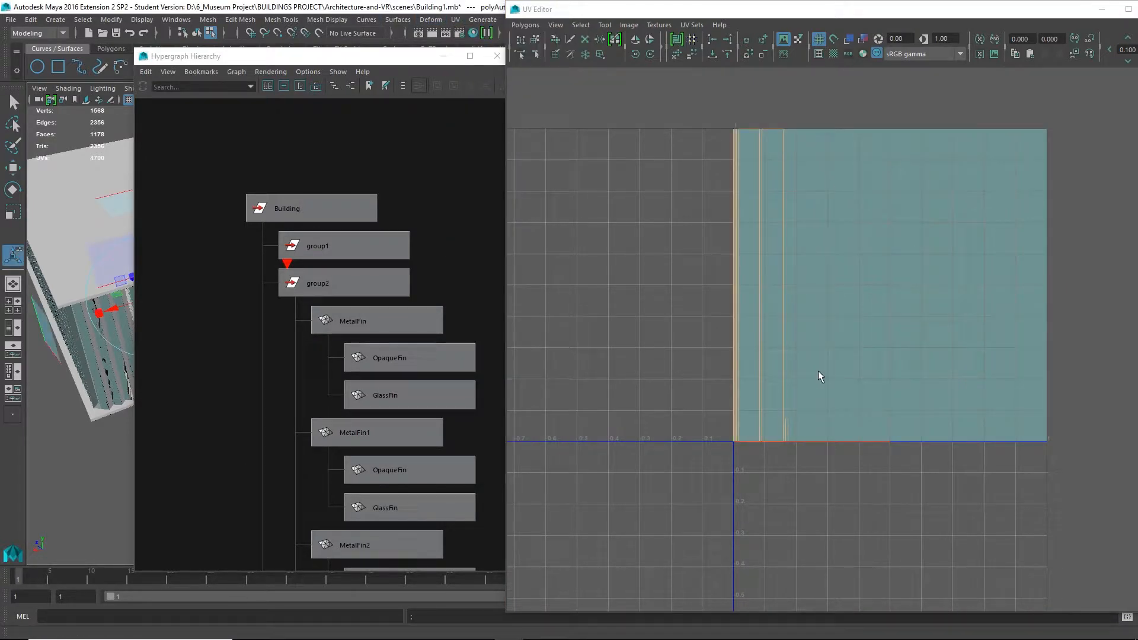
# Select MetalFin, MetalFin1 and MetalFin2 together, clear the floating windows off the model and examine the fins up close along the building's facade.
pyautogui.click(358, 320)
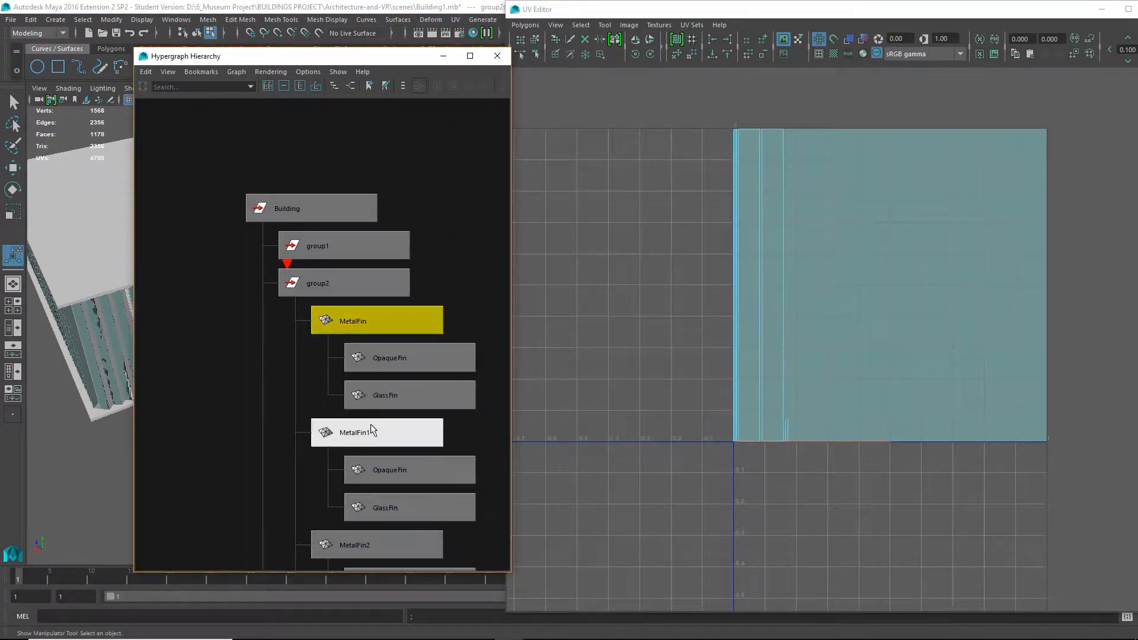
pyautogui.keyDown('shift'); pyautogui.click(367, 544); pyautogui.keyUp('shift')
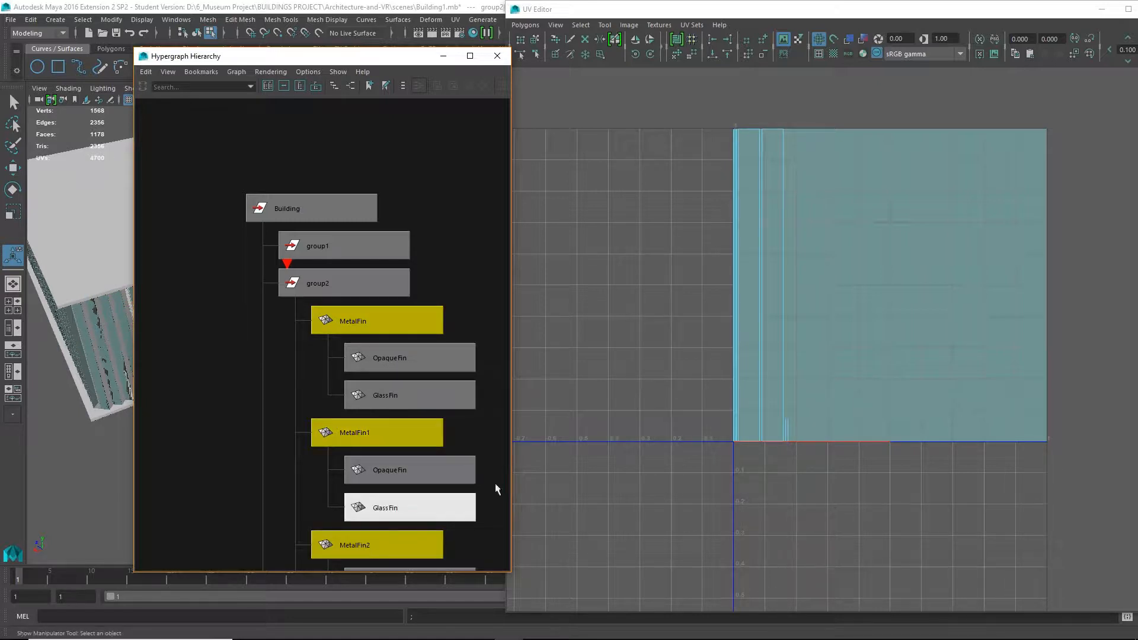
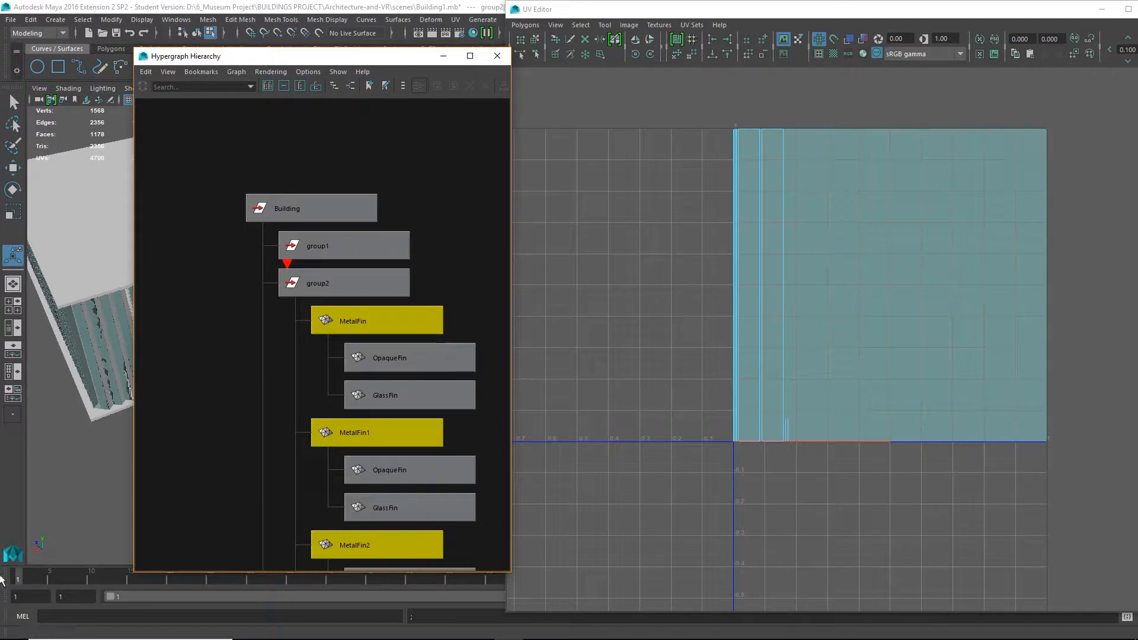
pyautogui.moveTo(977, 7); pyautogui.dragTo(706, 44)
pyautogui.click(884, 45)
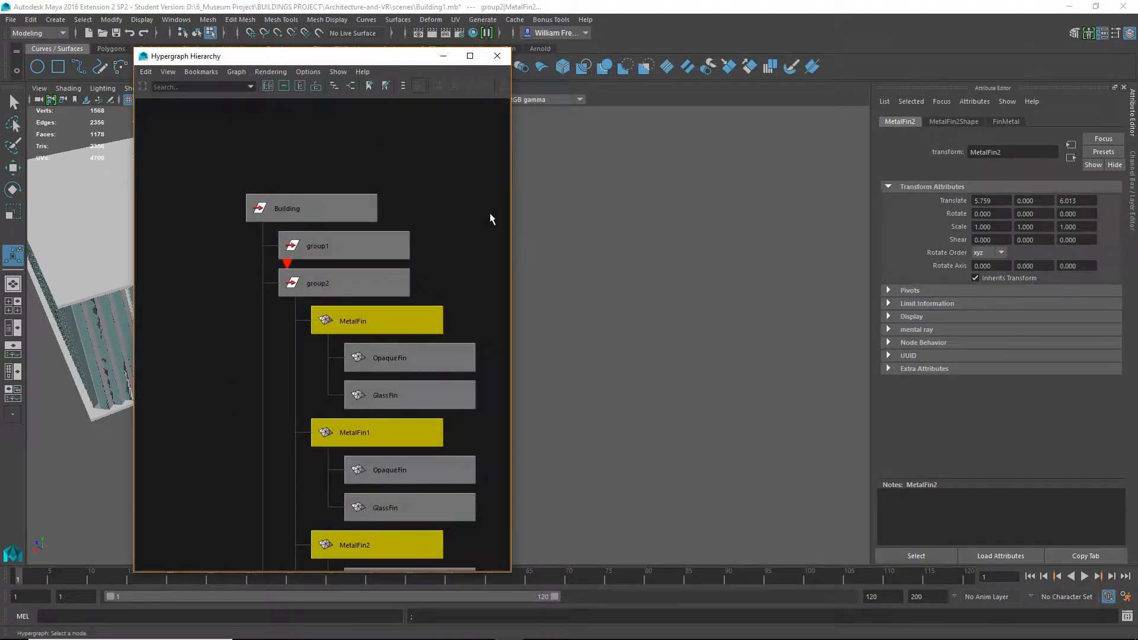
pyautogui.moveTo(377, 62); pyautogui.dragTo(845, 62)
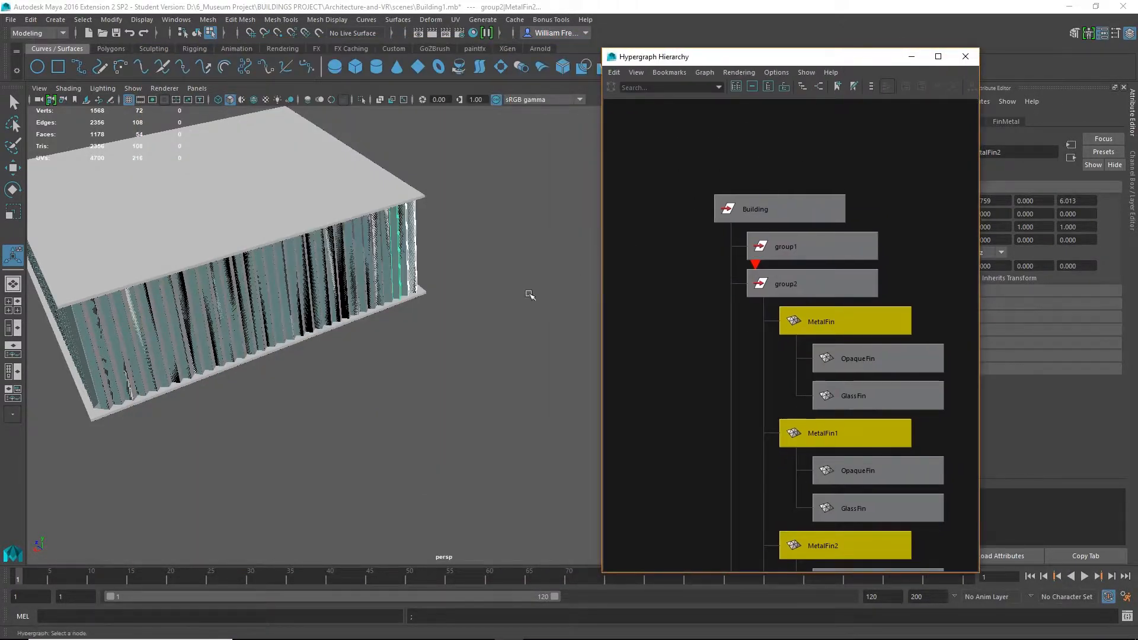
pyautogui.keyDown('alt'); pyautogui.moveTo(354, 338); pyautogui.dragTo(297, 314); pyautogui.keyUp('alt')
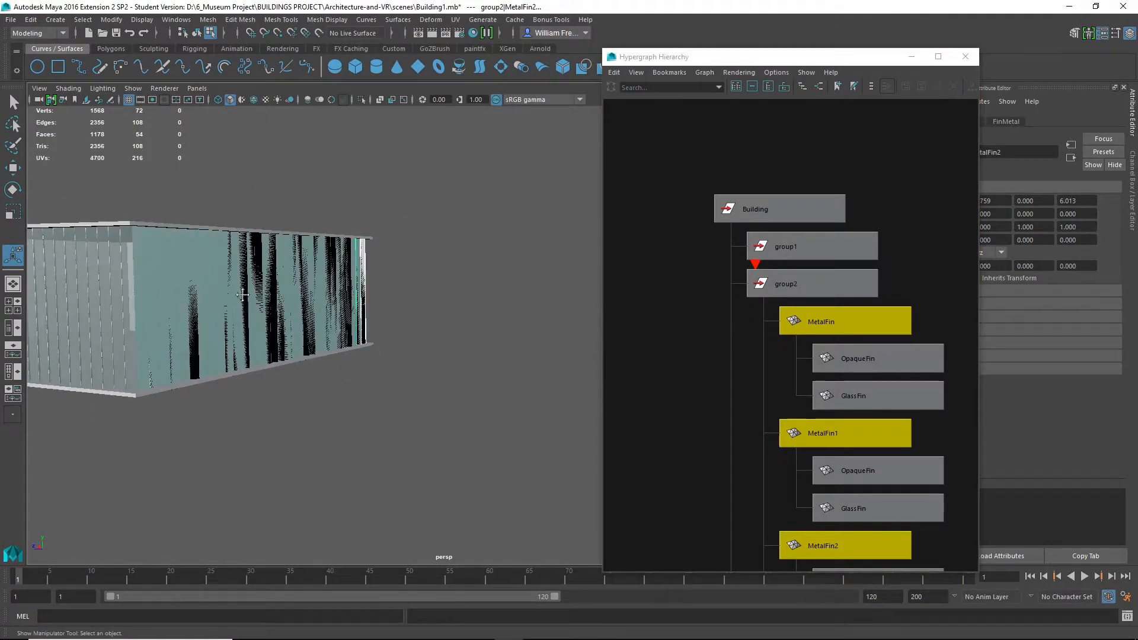
pyautogui.keyDown('alt'); pyautogui.moveTo(242, 295); pyautogui.dragTo(350, 279, button='middle'); pyautogui.keyUp('alt')
pyautogui.keyDown('alt'); pyautogui.moveTo(350, 280); pyautogui.dragTo(340, 323); pyautogui.keyUp('alt')
pyautogui.keyDown('alt'); pyautogui.moveTo(340, 323); pyautogui.dragTo(462, 302, button='right'); pyautogui.keyUp('alt')
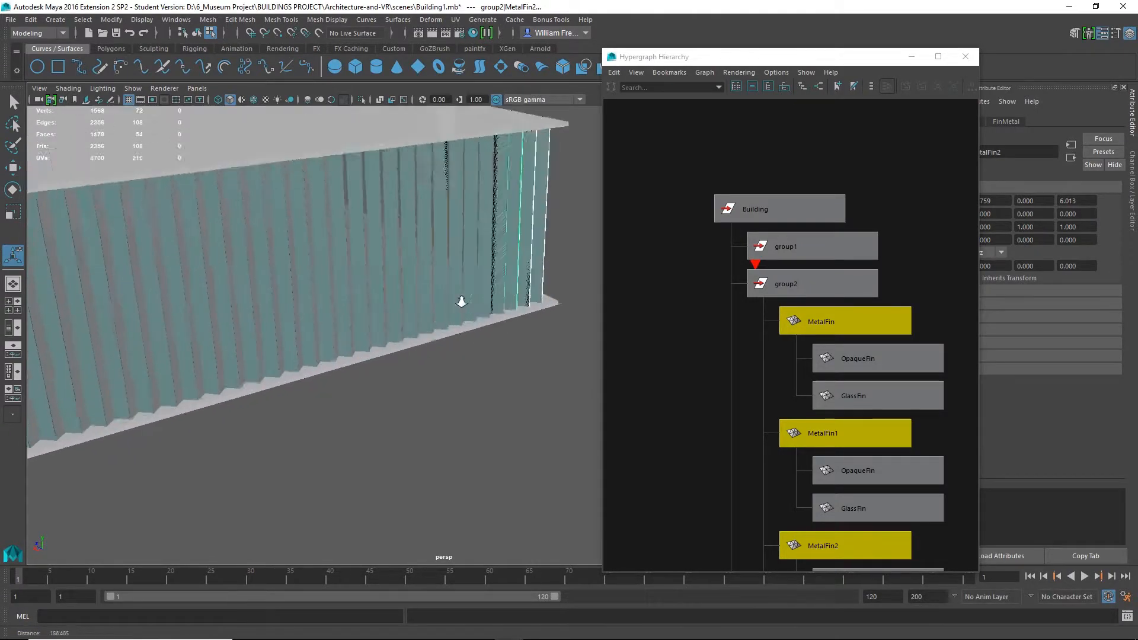
# Close the Hypergraph Hierarchy window and inspect the fins along the building's façade.
pyautogui.keyDown('alt'); pyautogui.moveTo(351, 258); pyautogui.dragTo(353, 258); pyautogui.keyUp('alt')
pyautogui.keyDown('alt'); pyautogui.moveTo(353, 258); pyautogui.dragTo(490, 289, button='right'); pyautogui.keyUp('alt')
pyautogui.keyDown('alt'); pyautogui.moveTo(468, 318); pyautogui.dragTo(368, 214); pyautogui.keyUp('alt')
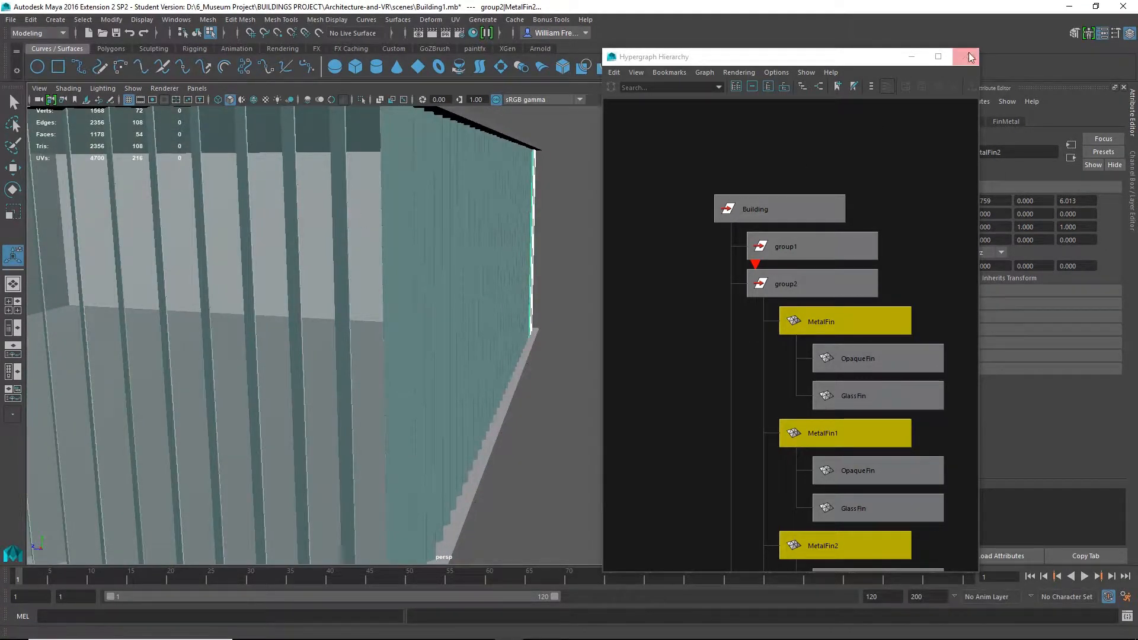
pyautogui.click(965, 56)
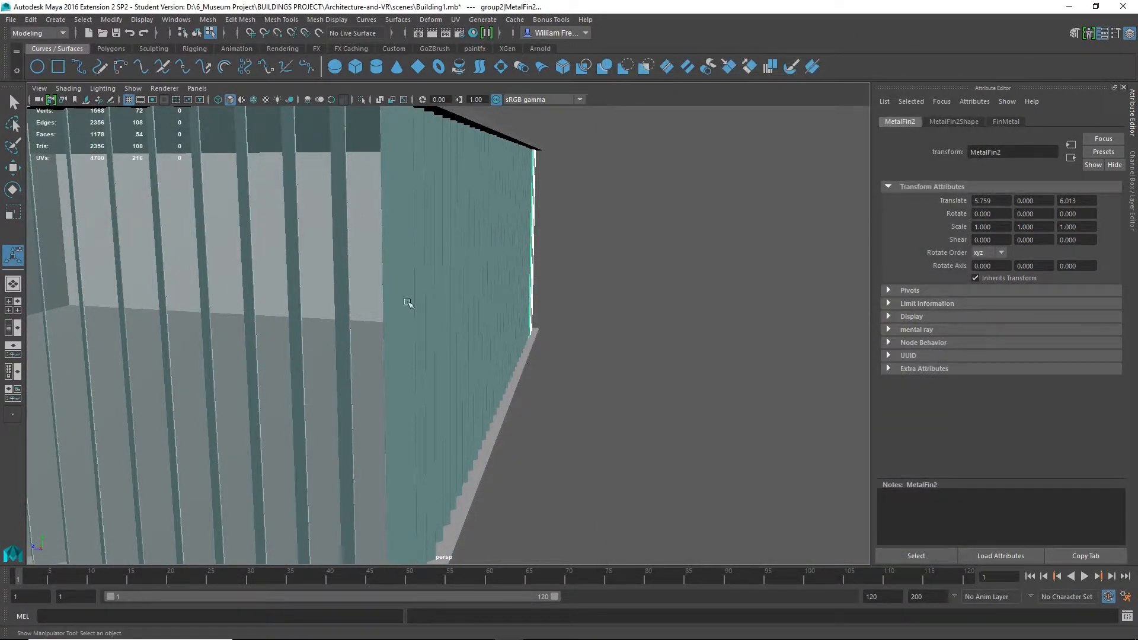
pyautogui.keyDown('alt'); pyautogui.moveTo(604, 293); pyautogui.dragTo(579, 303); pyautogui.keyUp('alt')
pyautogui.keyDown('alt'); pyautogui.moveTo(498, 302); pyautogui.dragTo(688, 284, button='middle'); pyautogui.keyUp('alt')
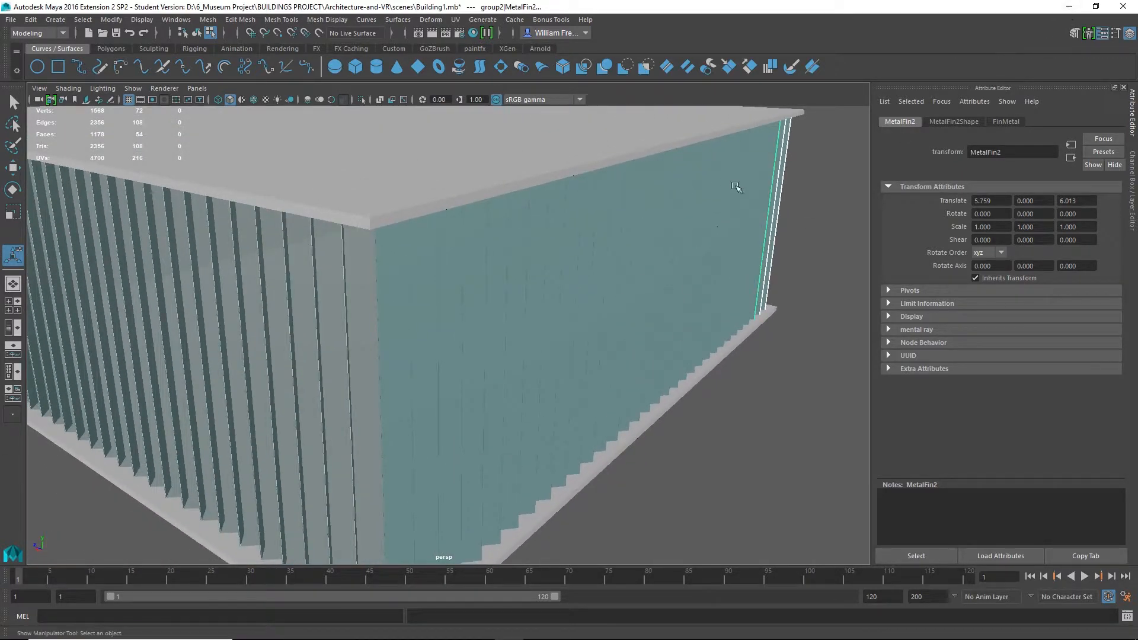
# Switch to Unity and clear the object selection in the building scene.
pyautogui.click(1069, 7)
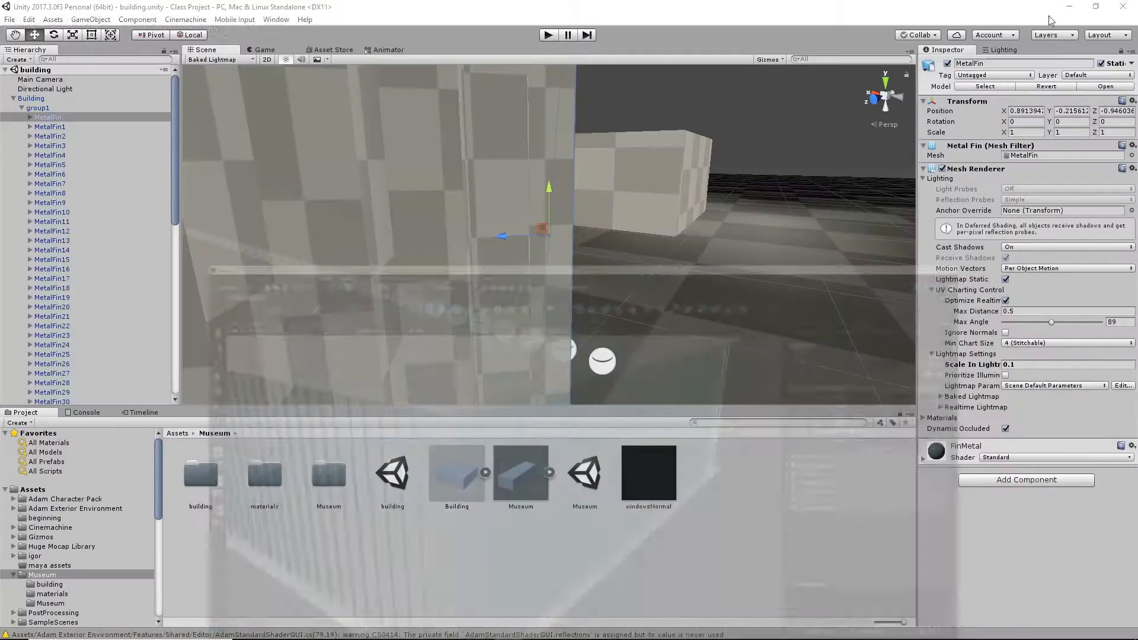
pyautogui.click(770, 127)
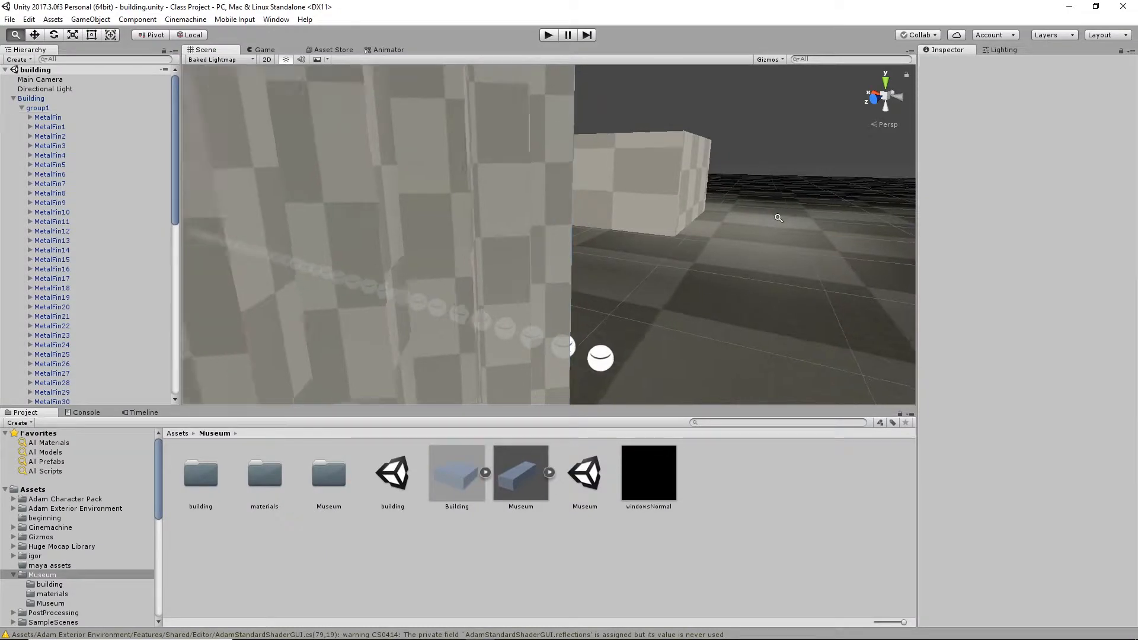
# Examine the baked lightmap resolution checker pattern on the building's walls and fins.
pyautogui.keyDown('alt'); pyautogui.moveTo(776, 215); pyautogui.dragTo(427, 279, button='right'); pyautogui.keyUp('alt')
pyautogui.keyDown('alt'); pyautogui.moveTo(782, 294); pyautogui.dragTo(451, 279, button='right'); pyautogui.keyUp('alt')
pyautogui.keyDown('alt'); pyautogui.moveTo(451, 280); pyautogui.dragTo(591, 230); pyautogui.keyUp('alt')
pyautogui.keyDown('alt'); pyautogui.moveTo(505, 261); pyautogui.dragTo(534, 254); pyautogui.keyUp('alt')
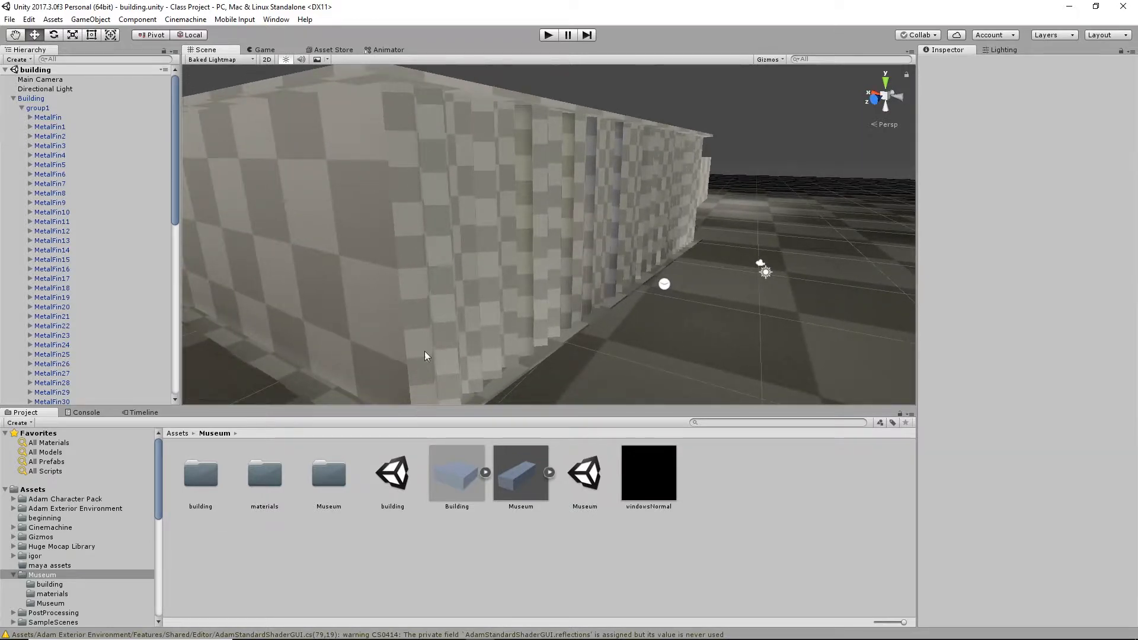
pyautogui.keyDown('alt'); pyautogui.moveTo(466, 186); pyautogui.dragTo(578, 282); pyautogui.keyUp('alt')
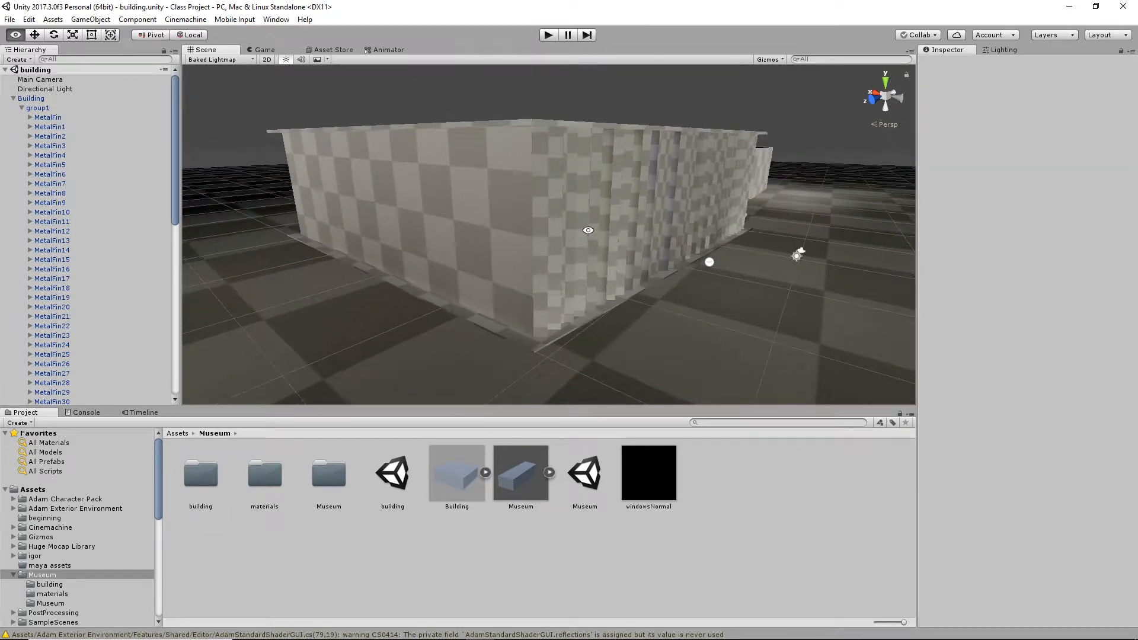
pyautogui.keyDown('alt'); pyautogui.moveTo(543, 264); pyautogui.dragTo(652, 310, button='right'); pyautogui.keyUp('alt')
pyautogui.keyDown('alt'); pyautogui.moveTo(659, 289); pyautogui.dragTo(666, 297); pyautogui.keyUp('alt')
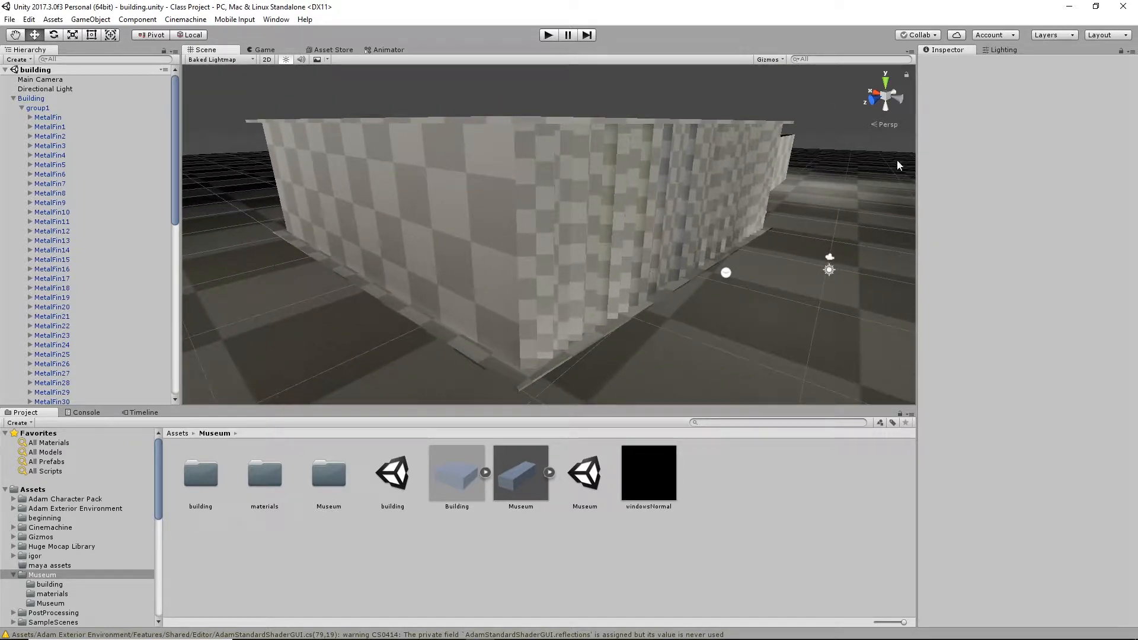
pyautogui.keyDown('alt'); pyautogui.moveTo(806, 251); pyautogui.dragTo(708, 234); pyautogui.keyUp('alt')
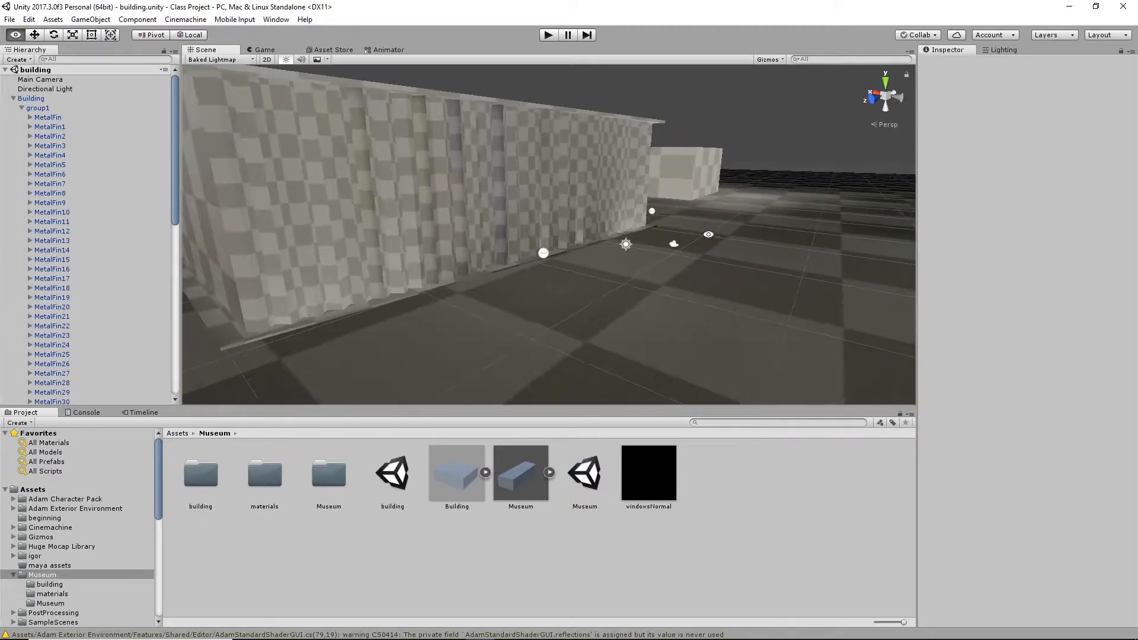
# Set the scene view's draw mode to Shaded and view the building's exterior walls.
pyautogui.click(218, 60)
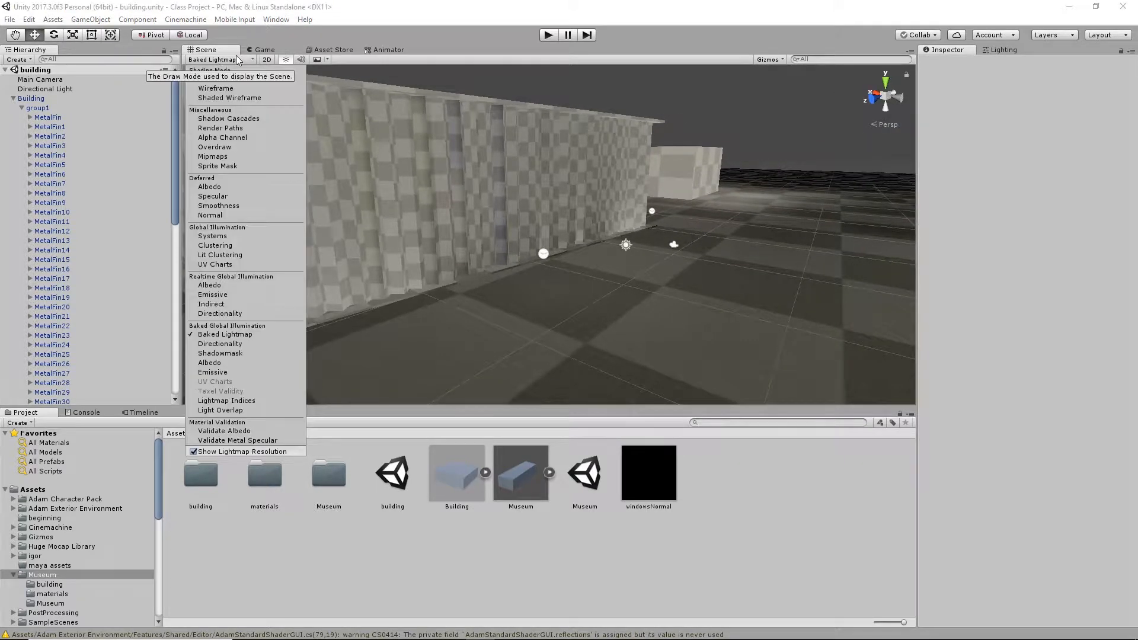
pyautogui.click(221, 83)
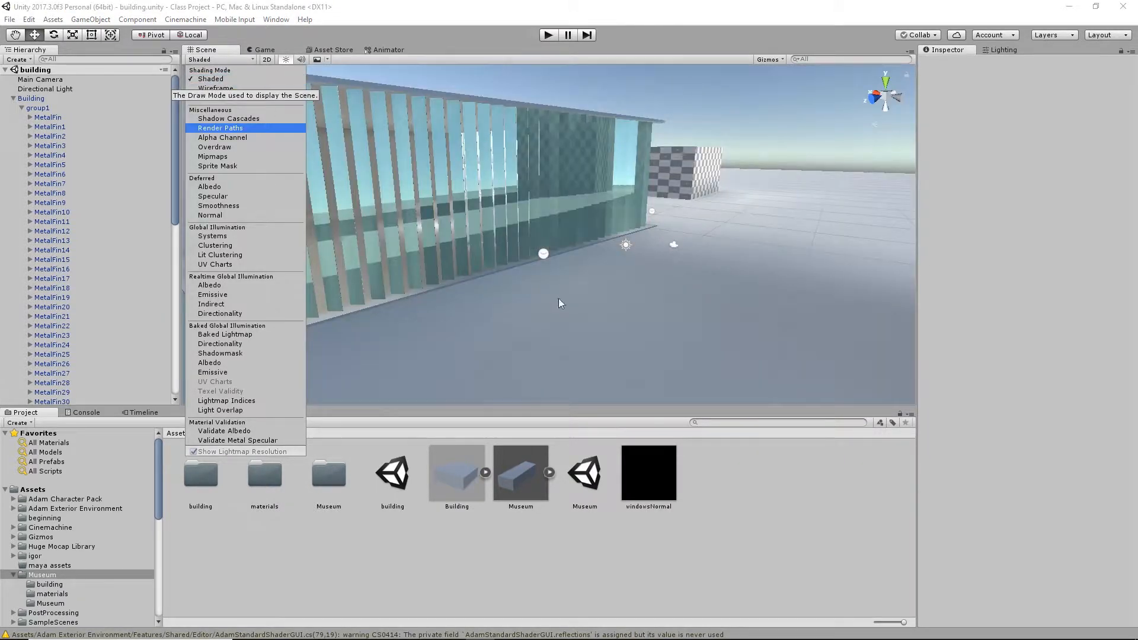
pyautogui.moveTo(563, 278)
pyautogui.keyDown('alt'); pyautogui.mouseDown()
pyautogui.moveTo(552, 299)
pyautogui.moveTo(617, 302)
pyautogui.moveTo(453, 295)
pyautogui.moveTo(504, 323)
pyautogui.mouseUp(); pyautogui.keyUp('alt')
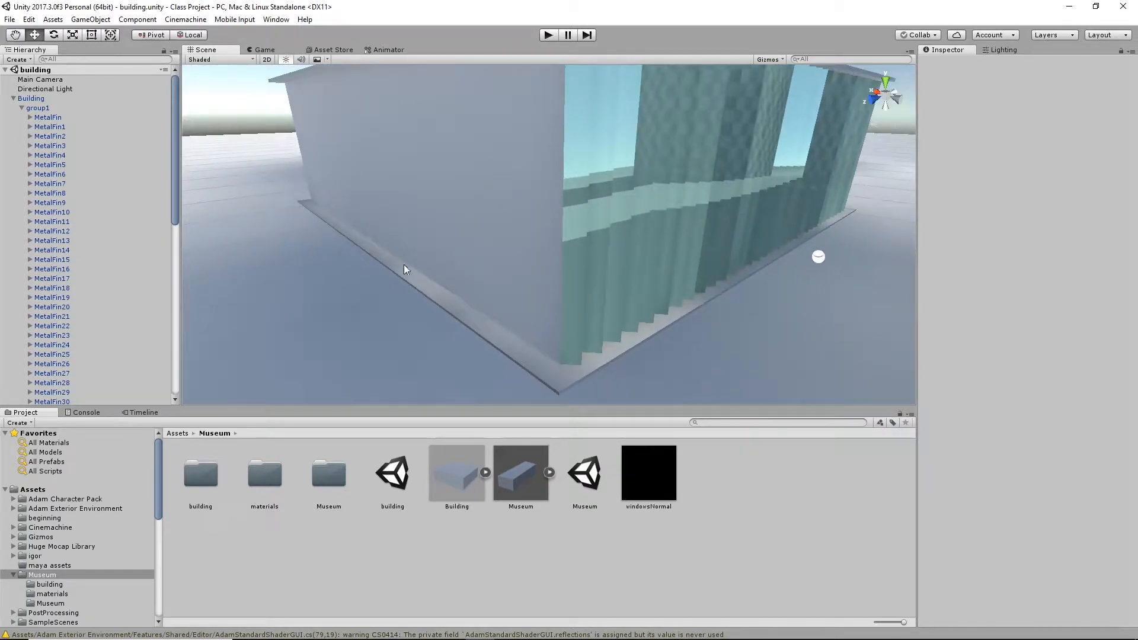
pyautogui.keyDown('alt'); pyautogui.moveTo(354, 237); pyautogui.dragTo(559, 245); pyautogui.keyUp('alt')
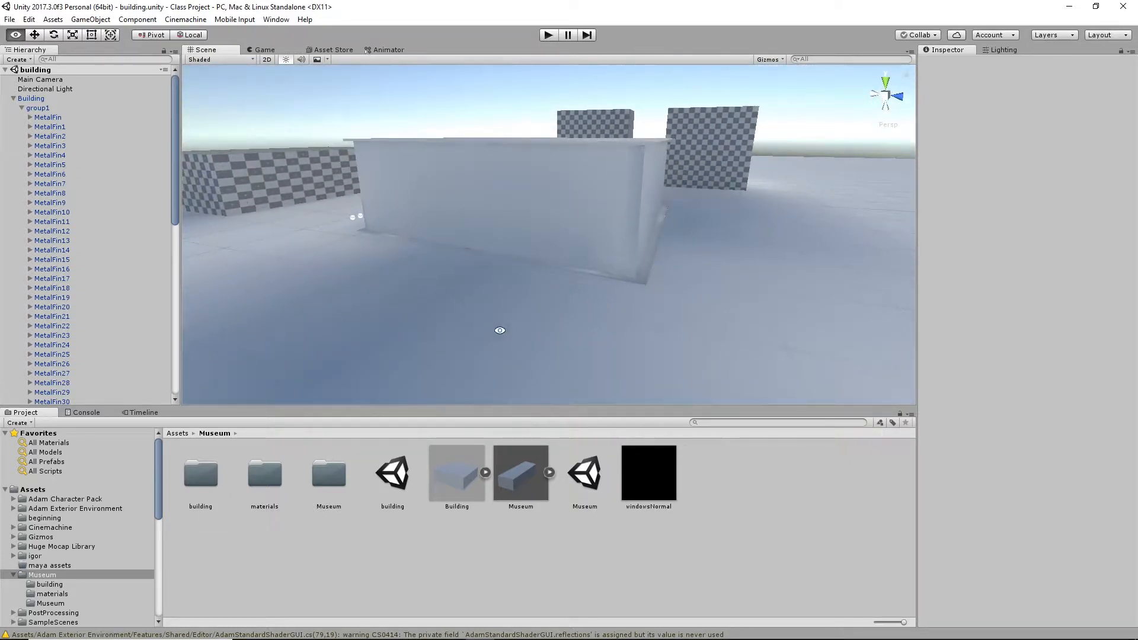
pyautogui.keyDown('alt'); pyautogui.moveTo(500, 330); pyautogui.dragTo(673, 320); pyautogui.keyUp('alt')
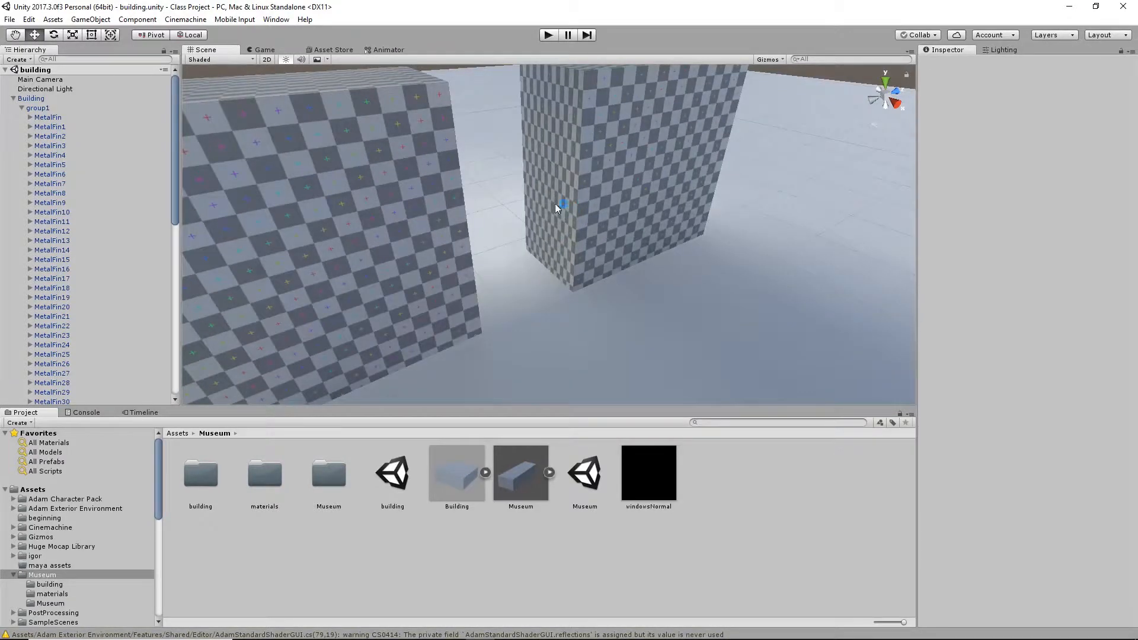
# Examine the surrounding checkered blocks and the building's shaded exterior, interior and glass fins.
pyautogui.keyDown('alt'); pyautogui.moveTo(558, 208); pyautogui.dragTo(507, 229); pyautogui.keyUp('alt')
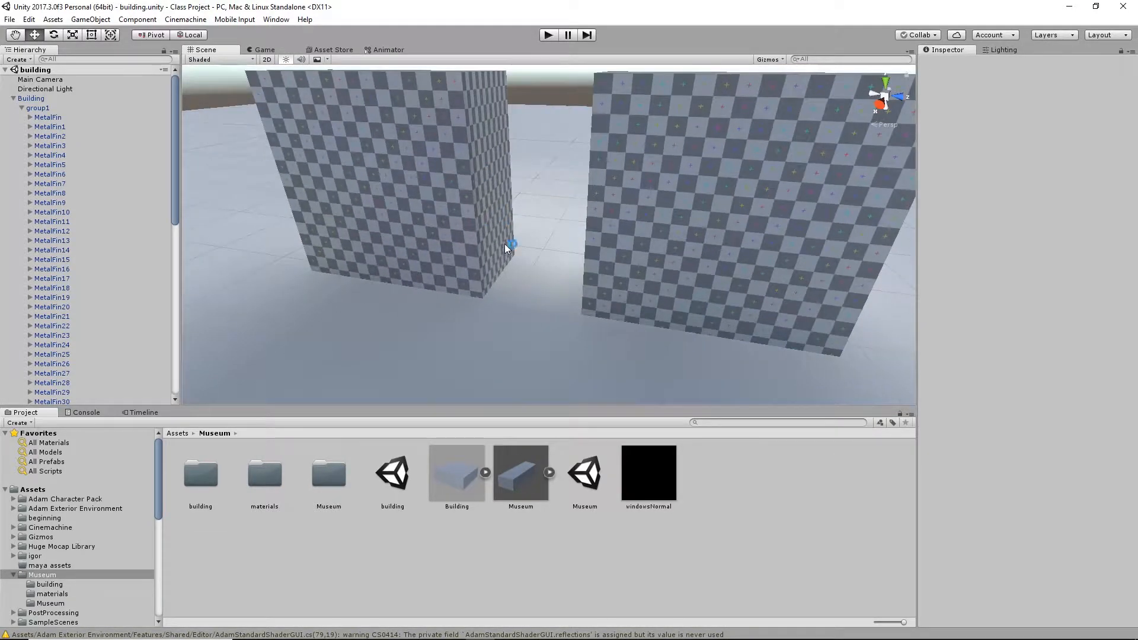
pyautogui.keyDown('alt'); pyautogui.moveTo(756, 331); pyautogui.dragTo(587, 323); pyautogui.keyUp('alt')
pyautogui.keyDown('alt'); pyautogui.moveTo(646, 324); pyautogui.dragTo(513, 249, button='right'); pyautogui.keyUp('alt')
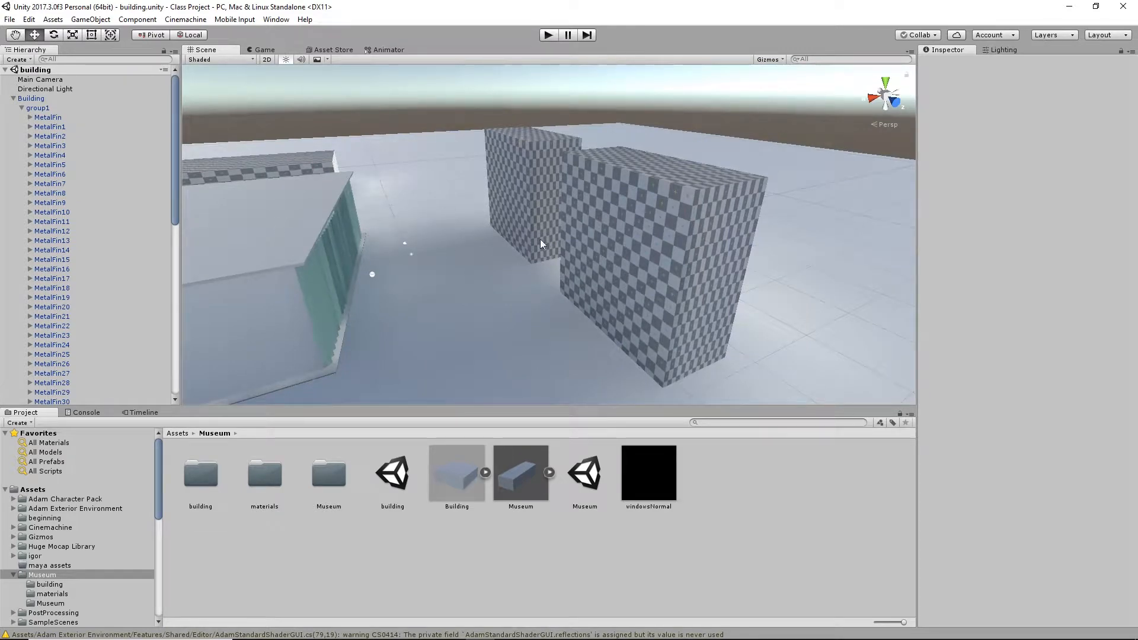
pyautogui.keyDown('alt'); pyautogui.moveTo(541, 243); pyautogui.dragTo(279, 283); pyautogui.keyUp('alt')
pyautogui.keyDown('alt'); pyautogui.moveTo(775, 261); pyautogui.dragTo(477, 326); pyautogui.keyUp('alt')
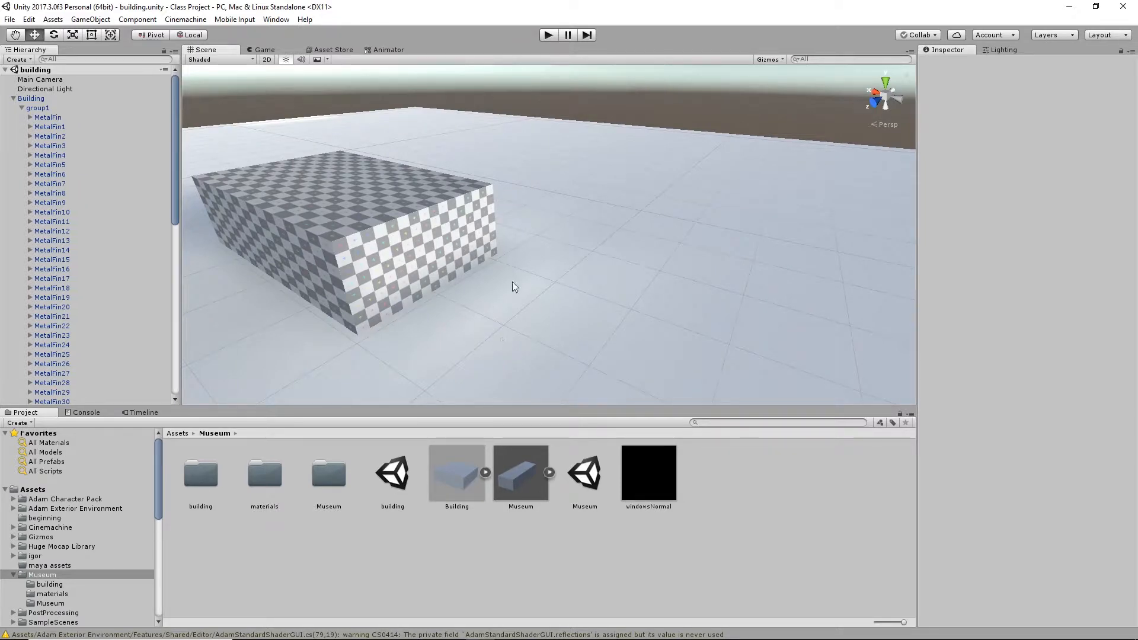
pyautogui.keyDown('alt'); pyautogui.moveTo(517, 325); pyautogui.dragTo(264, 323); pyautogui.keyUp('alt')
pyautogui.scroll(3, 616, 293)
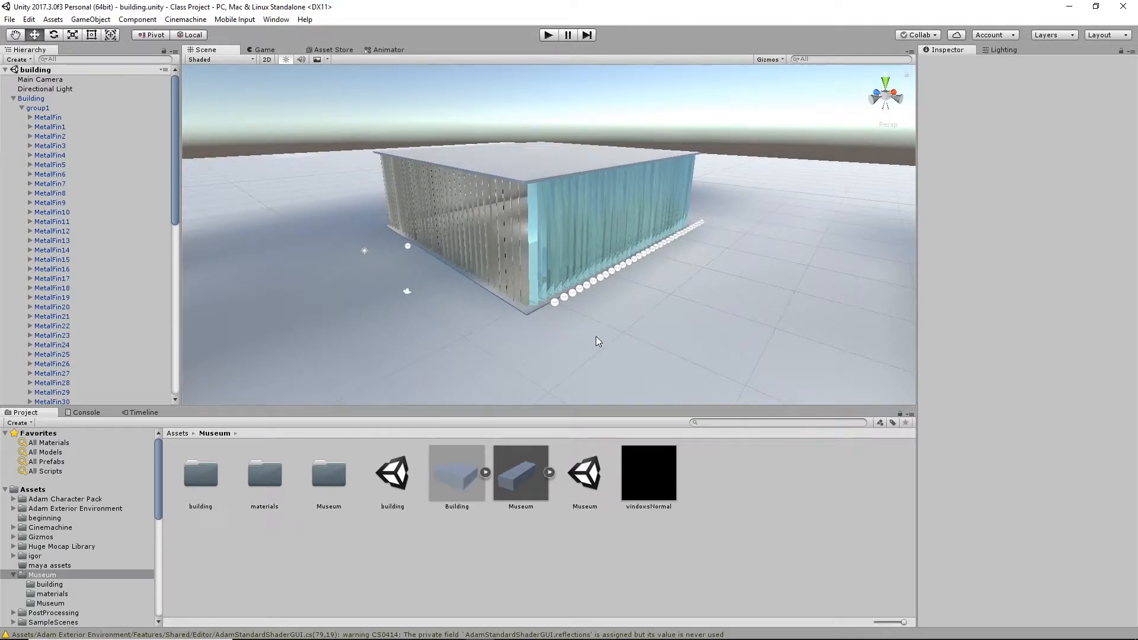
pyautogui.keyDown('alt'); pyautogui.moveTo(596, 337); pyautogui.dragTo(684, 290); pyautogui.keyUp('alt')
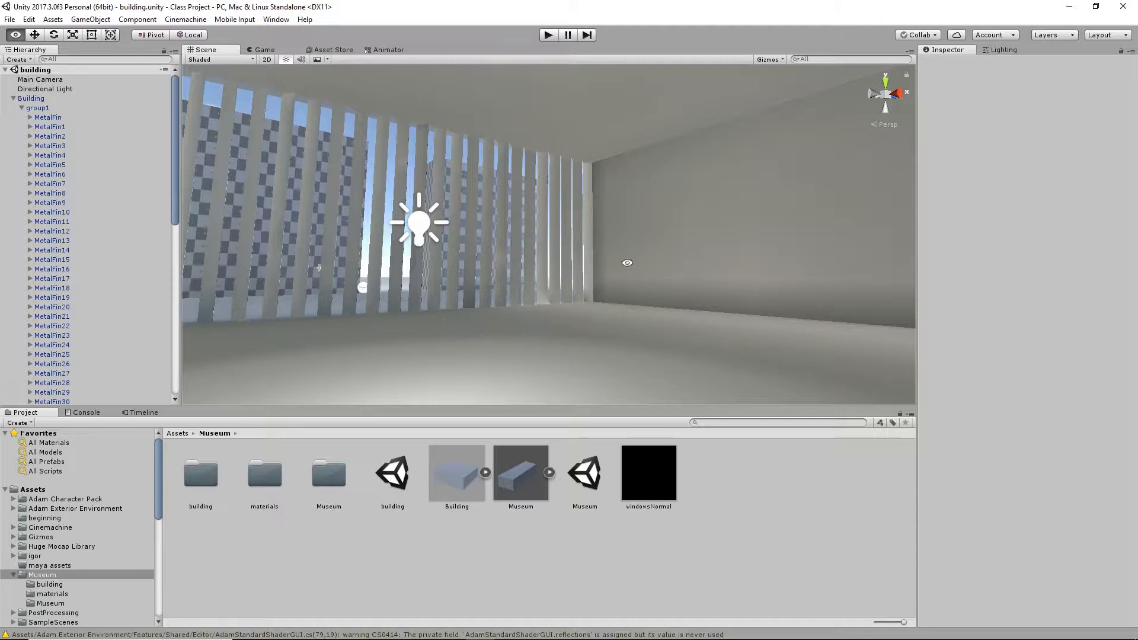
pyautogui.moveTo(657, 311)
pyautogui.keyDown('alt'); pyautogui.mouseDown()
pyautogui.moveTo(468, 302)
pyautogui.moveTo(680, 294)
pyautogui.moveTo(671, 312)
pyautogui.mouseUp(); pyautogui.keyUp('alt')
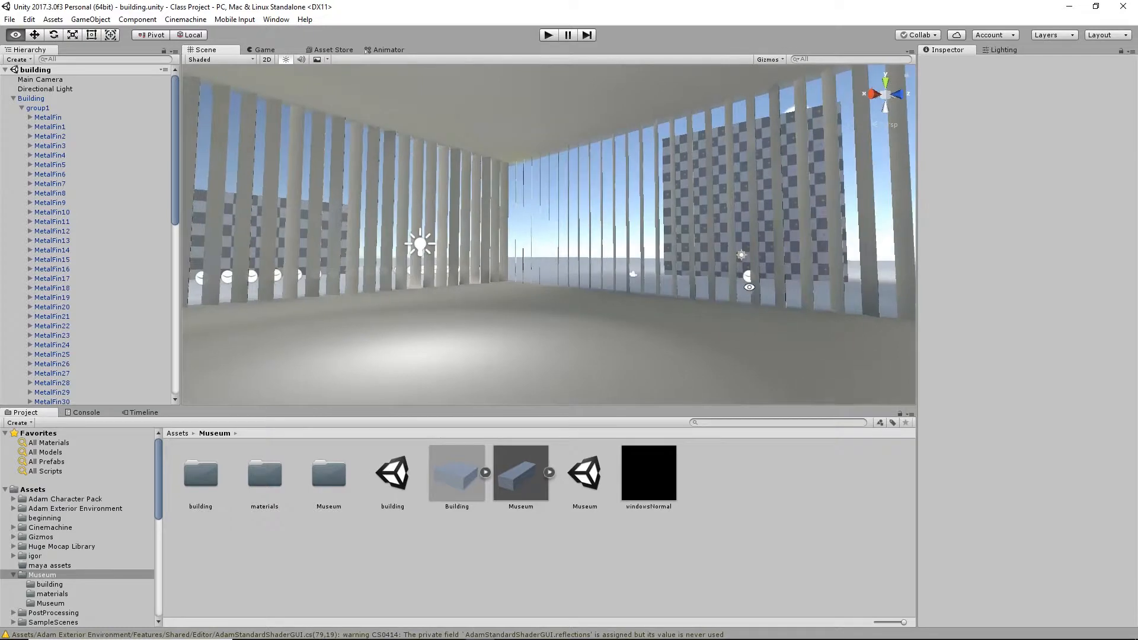
pyautogui.keyDown('alt'); pyautogui.moveTo(749, 287); pyautogui.dragTo(669, 294); pyautogui.keyUp('alt')
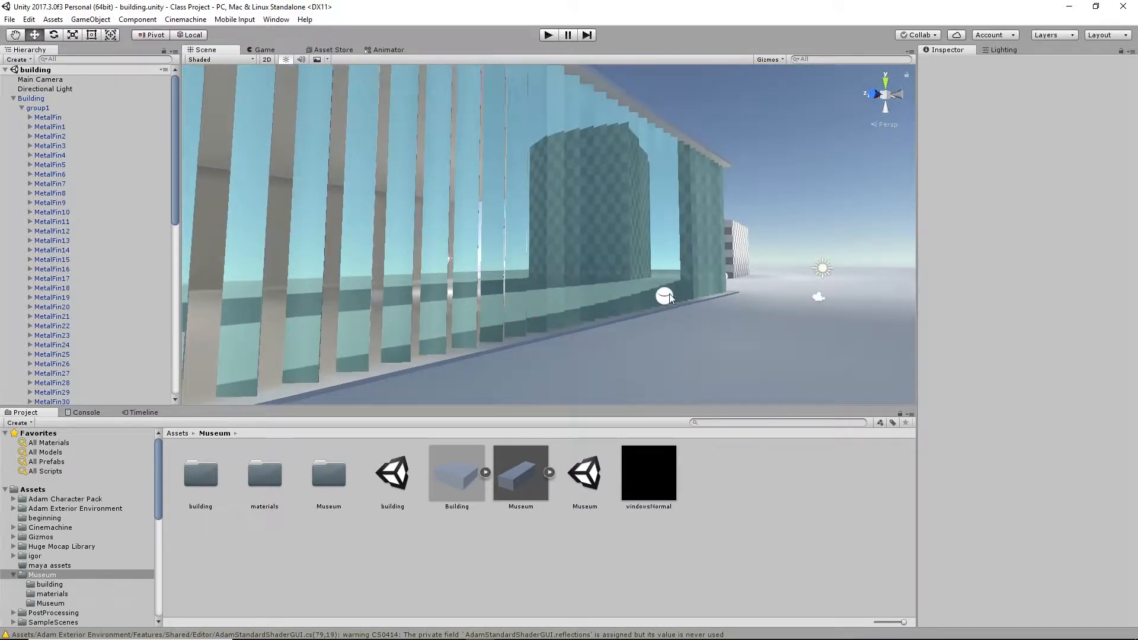
# Select the reflection probe beside the glass façade and inspect its box bounds around the building.
pyautogui.click(664, 295)
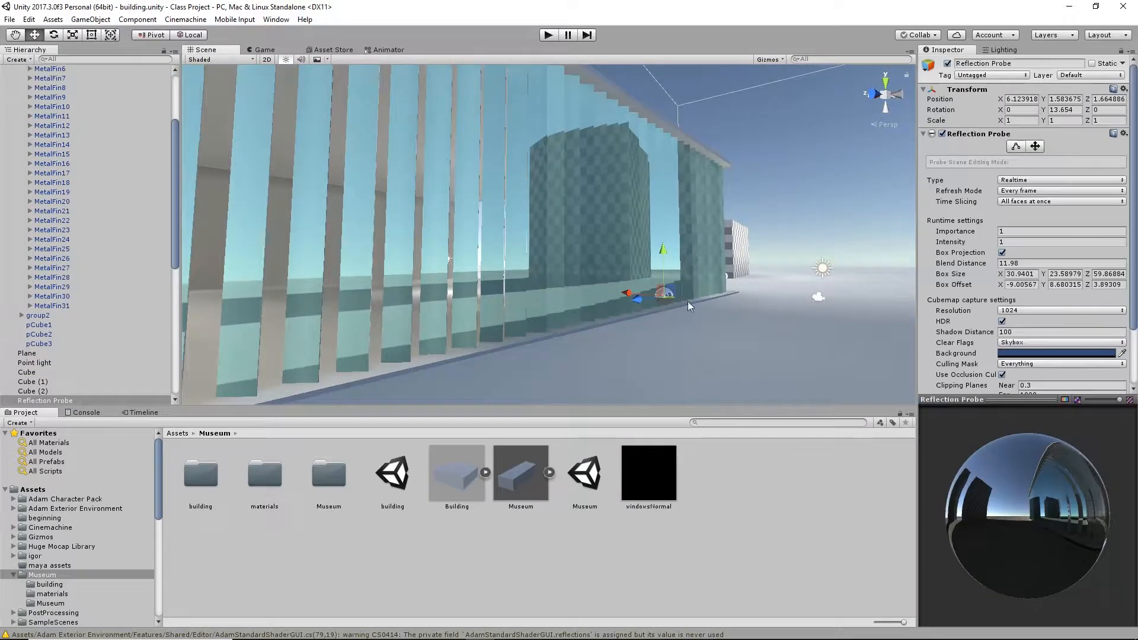
pyautogui.keyDown('alt'); pyautogui.moveTo(595, 170); pyautogui.dragTo(577, 190); pyautogui.keyUp('alt')
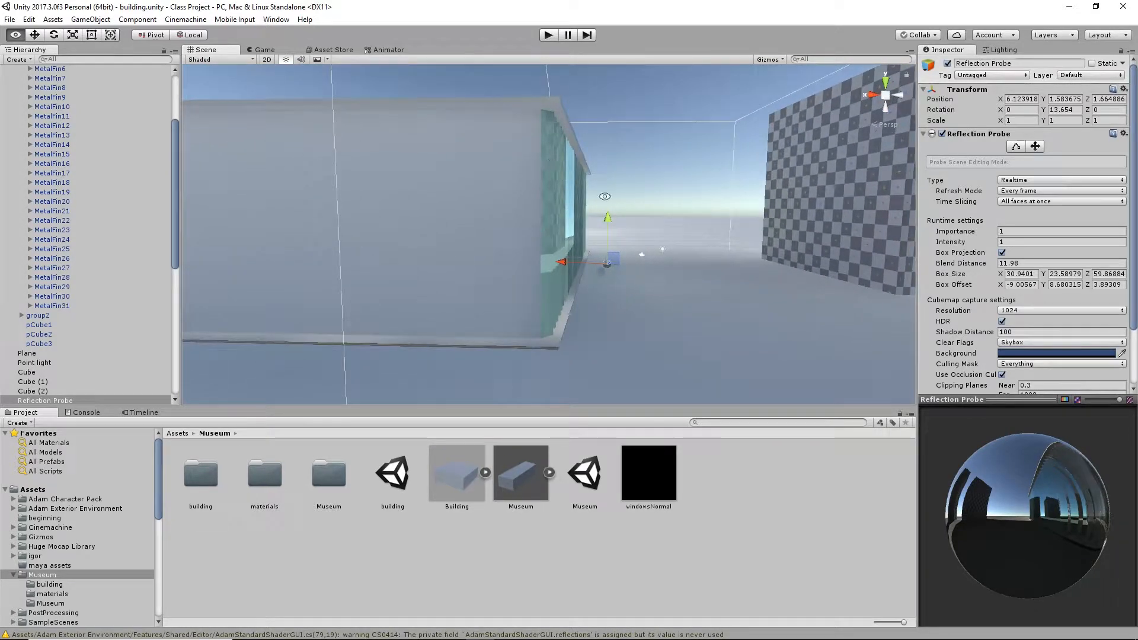
pyautogui.keyDown('alt'); pyautogui.moveTo(621, 268); pyautogui.dragTo(359, 217); pyautogui.keyUp('alt')
pyautogui.keyDown('alt'); pyautogui.moveTo(359, 217); pyautogui.dragTo(641, 287, button='right'); pyautogui.keyUp('alt')
pyautogui.keyDown('alt'); pyautogui.moveTo(696, 250); pyautogui.dragTo(584, 263, button='middle'); pyautogui.keyUp('alt')
pyautogui.keyDown('alt'); pyautogui.moveTo(563, 260); pyautogui.dragTo(806, 255); pyautogui.keyUp('alt')
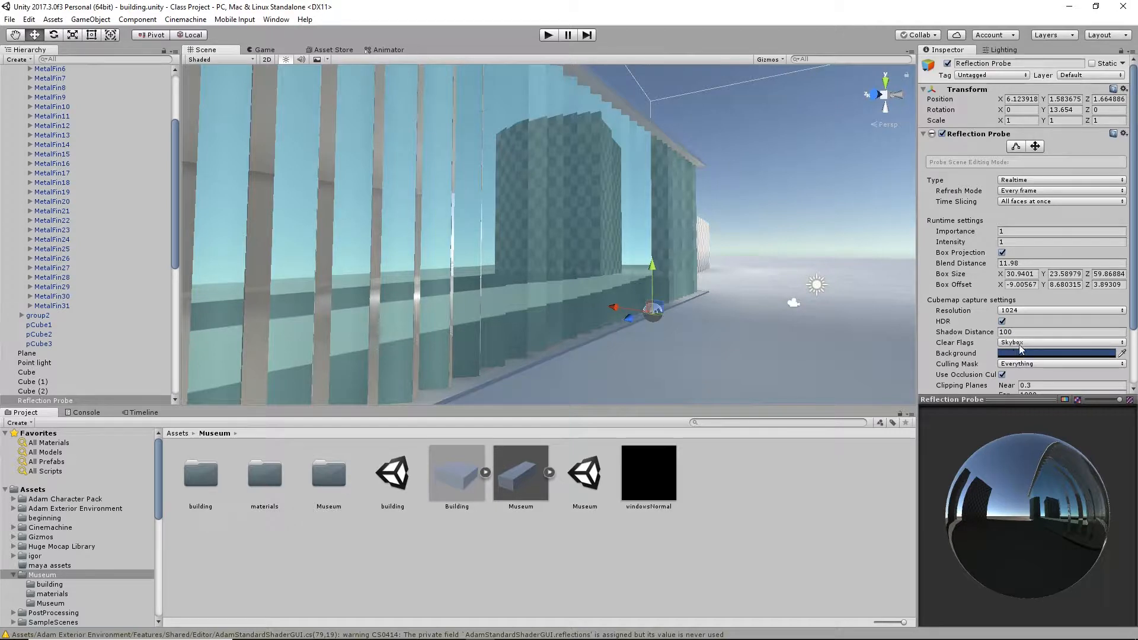
# Turn off the reflection probe's Box Projection to compare the glass reflections, and turn it back on.
pyautogui.scroll(-3, 1022, 290)
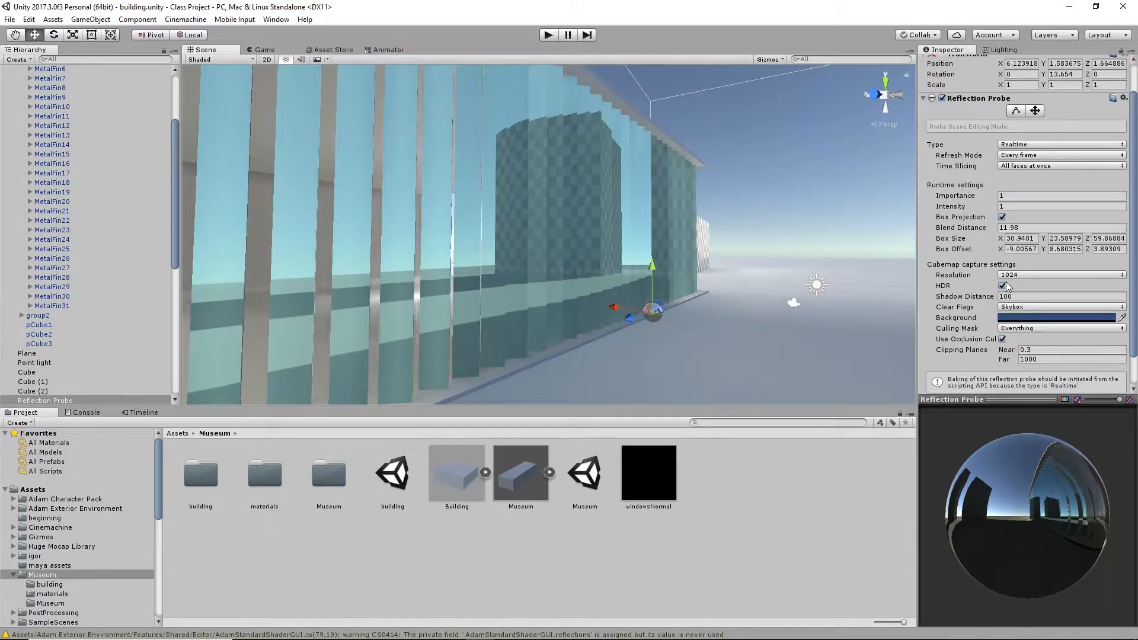
pyautogui.click(1002, 217)
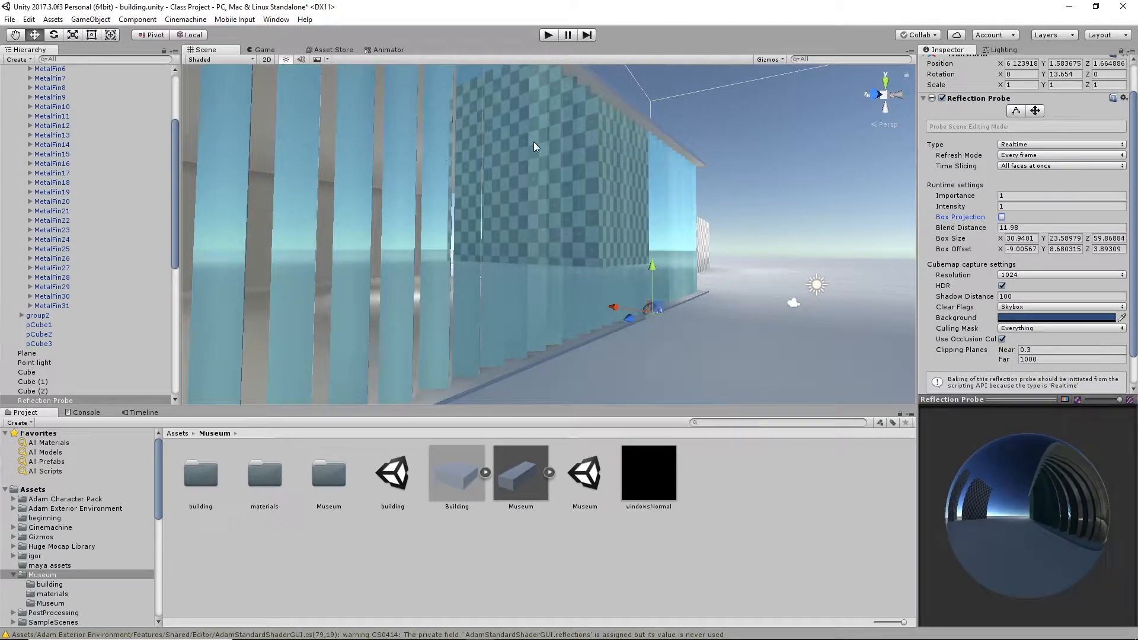
pyautogui.moveTo(534, 144); pyautogui.dragTo(399, 175, button='right')
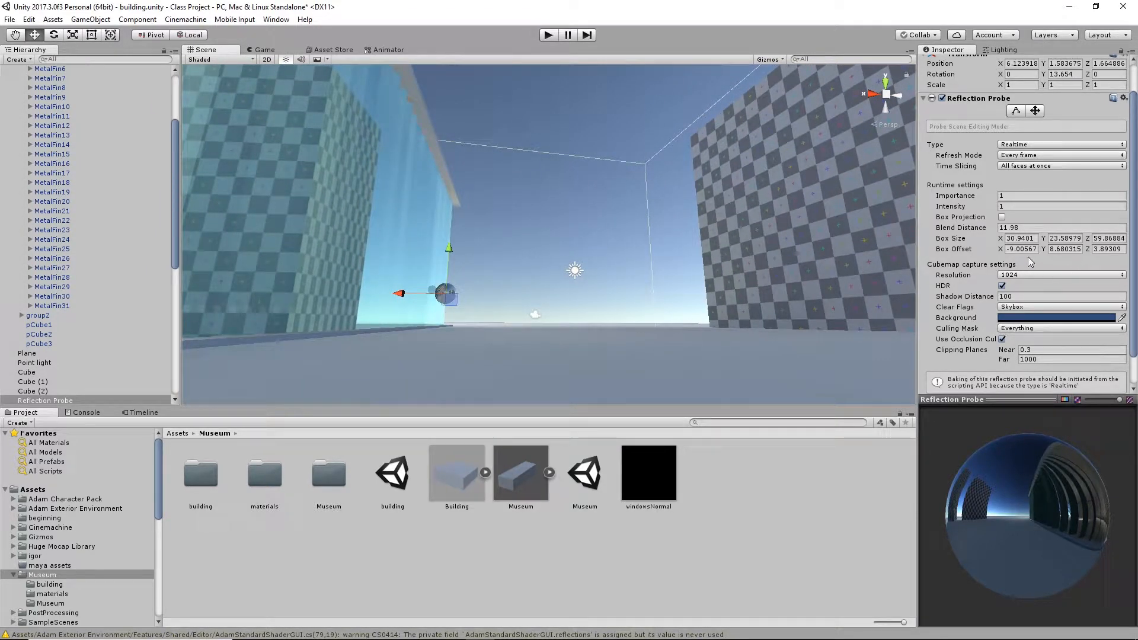
pyautogui.click(1001, 217)
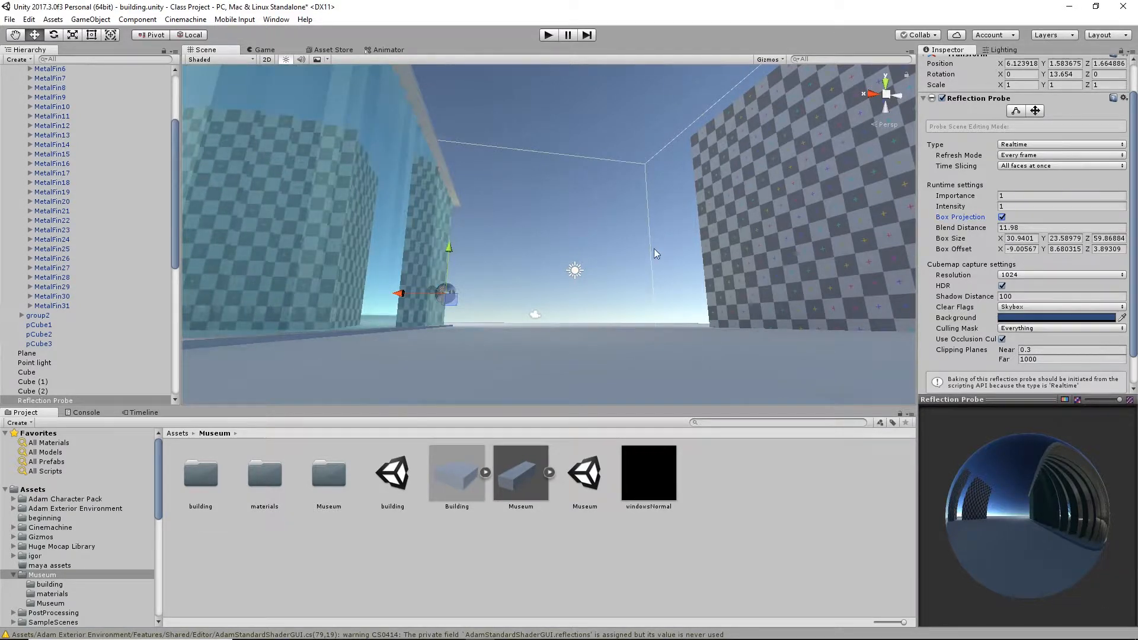
# Examine the box-projected reflections on the glass fins from several angles around the building.
pyautogui.moveTo(653, 248); pyautogui.dragTo(414, 173, button='right')
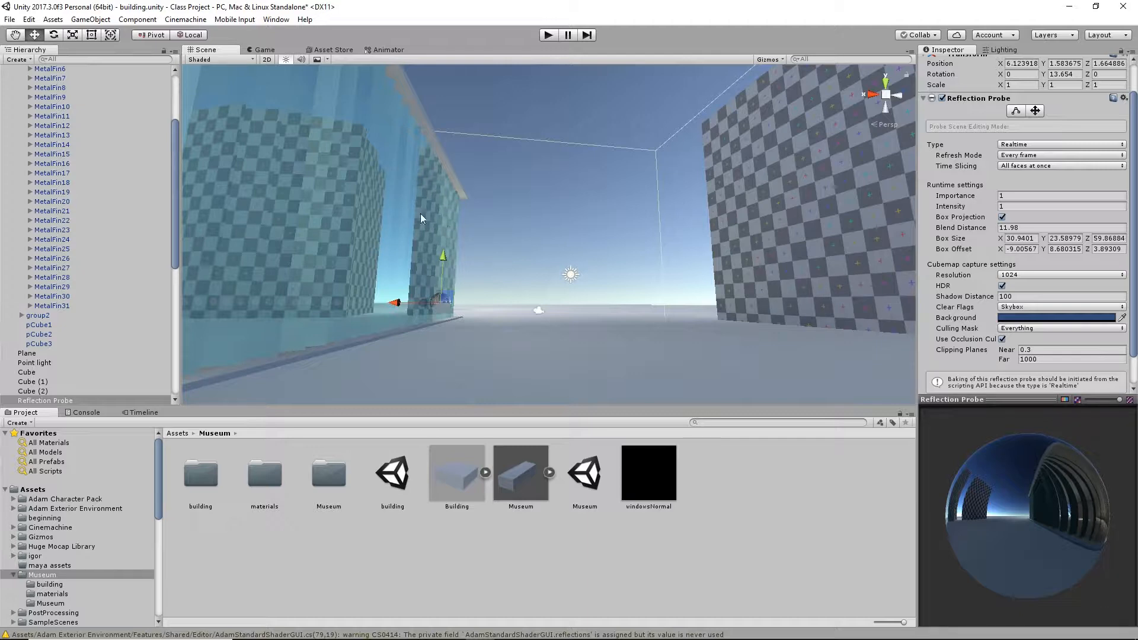
pyautogui.moveTo(761, 246); pyautogui.dragTo(419, 228, button='right')
pyautogui.keyDown('alt'); pyautogui.moveTo(420, 229); pyautogui.dragTo(771, 213); pyautogui.keyUp('alt')
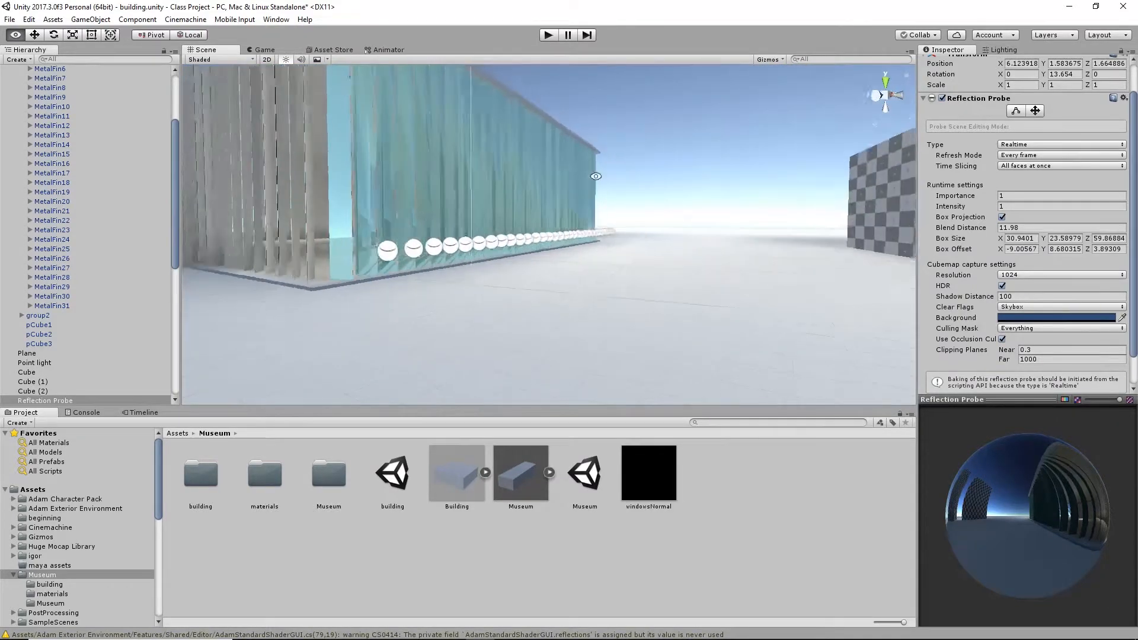
pyautogui.keyDown('alt'); pyautogui.moveTo(474, 187); pyautogui.dragTo(847, 225); pyautogui.keyUp('alt')
pyautogui.keyDown('alt'); pyautogui.moveTo(847, 225); pyautogui.dragTo(720, 220, button='right'); pyautogui.keyUp('alt')
pyautogui.moveTo(721, 221)
pyautogui.keyDown('alt'); pyautogui.mouseDown()
pyautogui.moveTo(748, 223)
pyautogui.moveTo(617, 214)
pyautogui.moveTo(780, 237)
pyautogui.moveTo(689, 224)
pyautogui.moveTo(741, 216)
pyautogui.mouseUp(); pyautogui.keyUp('alt')
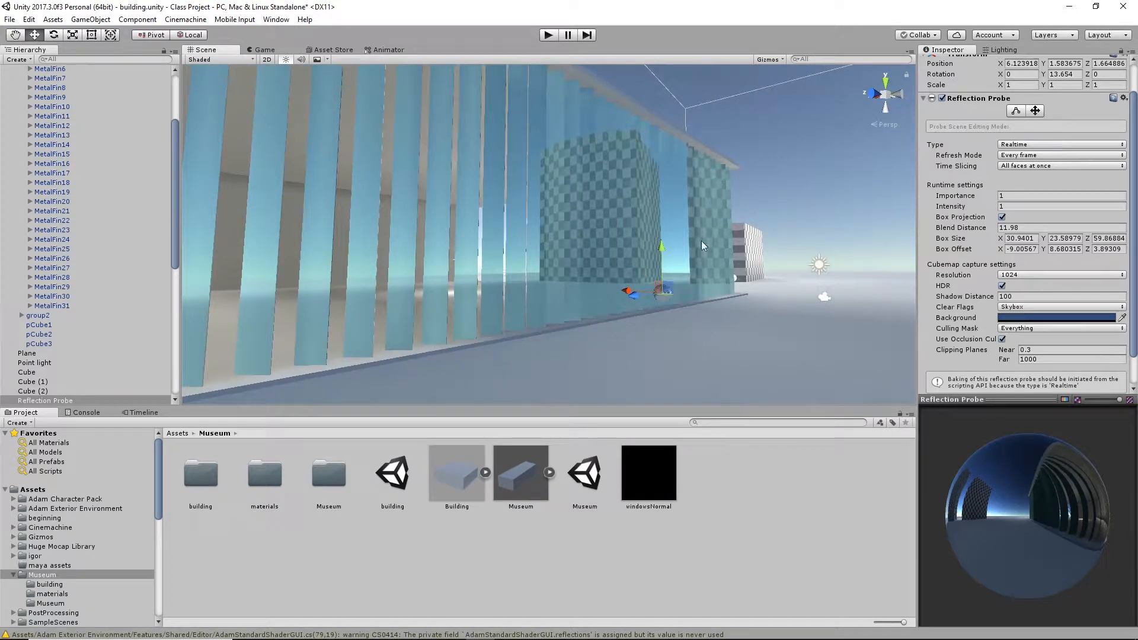
pyautogui.keyDown('alt'); pyautogui.moveTo(599, 220); pyautogui.dragTo(553, 115); pyautogui.keyUp('alt')
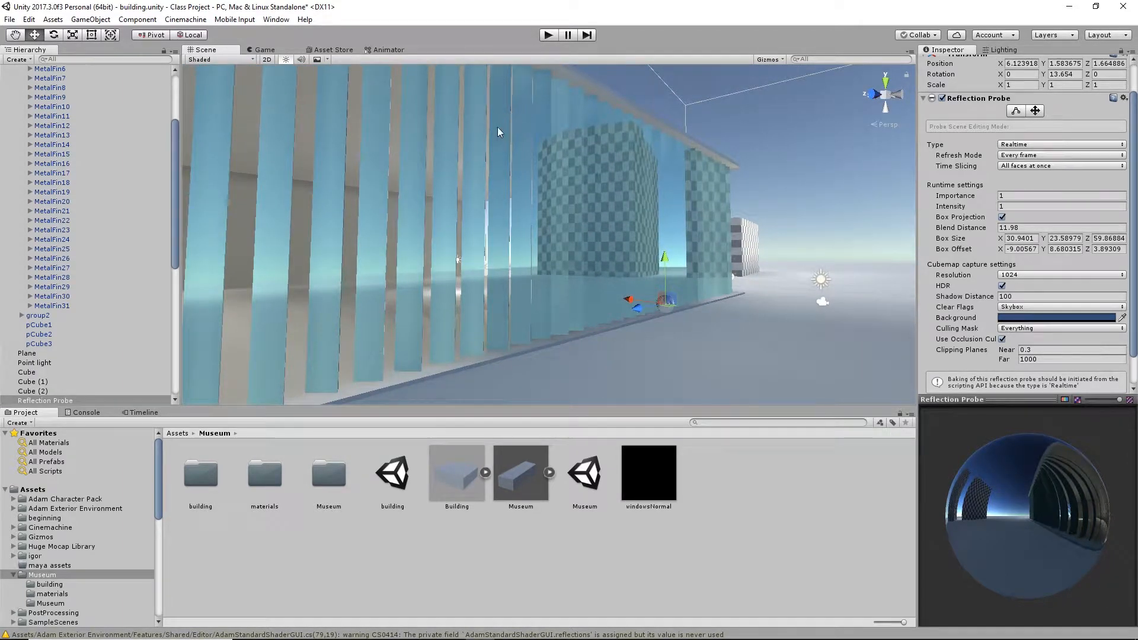
pyautogui.keyDown('alt'); pyautogui.moveTo(422, 159); pyautogui.dragTo(296, 274); pyautogui.keyUp('alt')
pyautogui.keyDown('alt'); pyautogui.moveTo(297, 274); pyautogui.dragTo(433, 213, button='middle'); pyautogui.keyUp('alt')
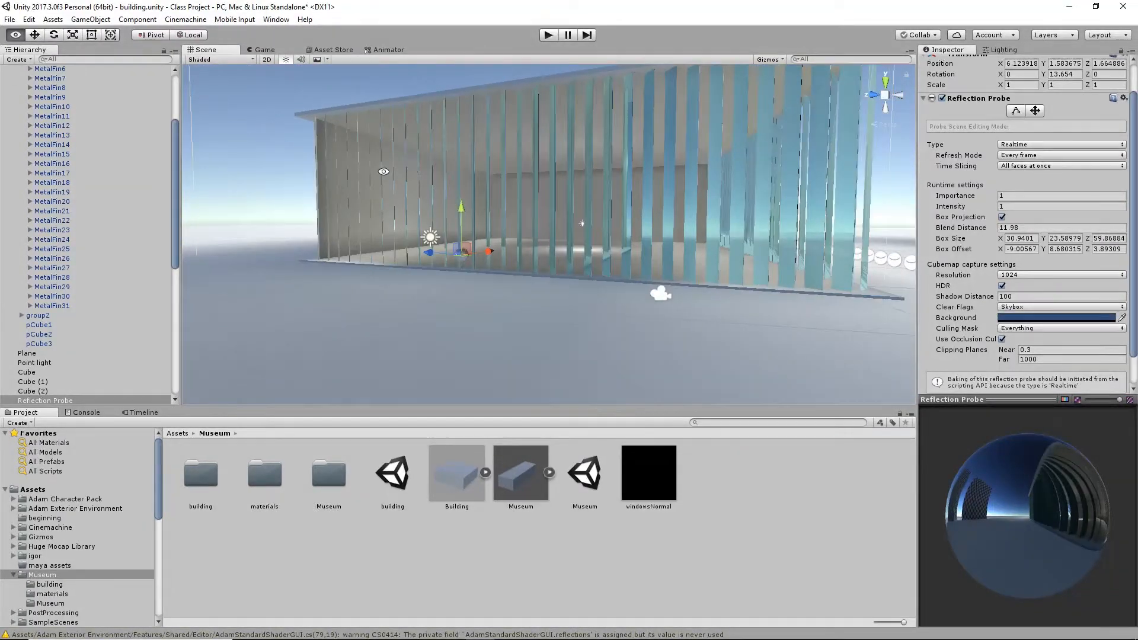
pyautogui.keyDown('alt'); pyautogui.moveTo(433, 213); pyautogui.dragTo(697, 255, button='right'); pyautogui.keyUp('alt')
pyautogui.keyDown('alt'); pyautogui.moveTo(697, 255); pyautogui.dragTo(672, 217); pyautogui.keyUp('alt')
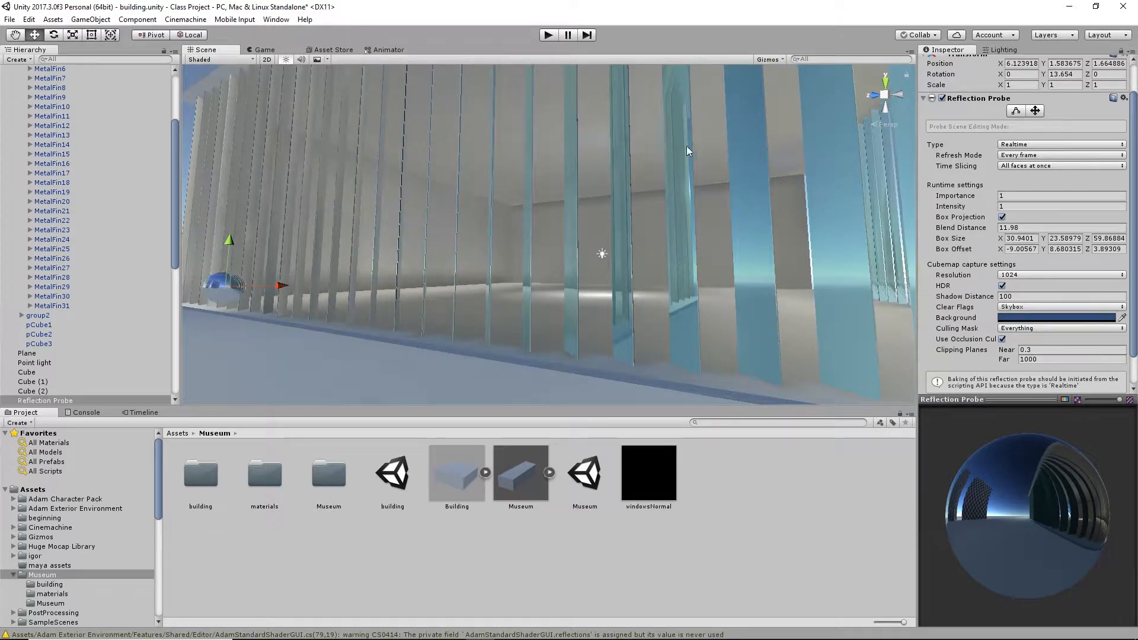
pyautogui.keyDown('alt'); pyautogui.moveTo(686, 148); pyautogui.dragTo(392, 296); pyautogui.keyUp('alt')
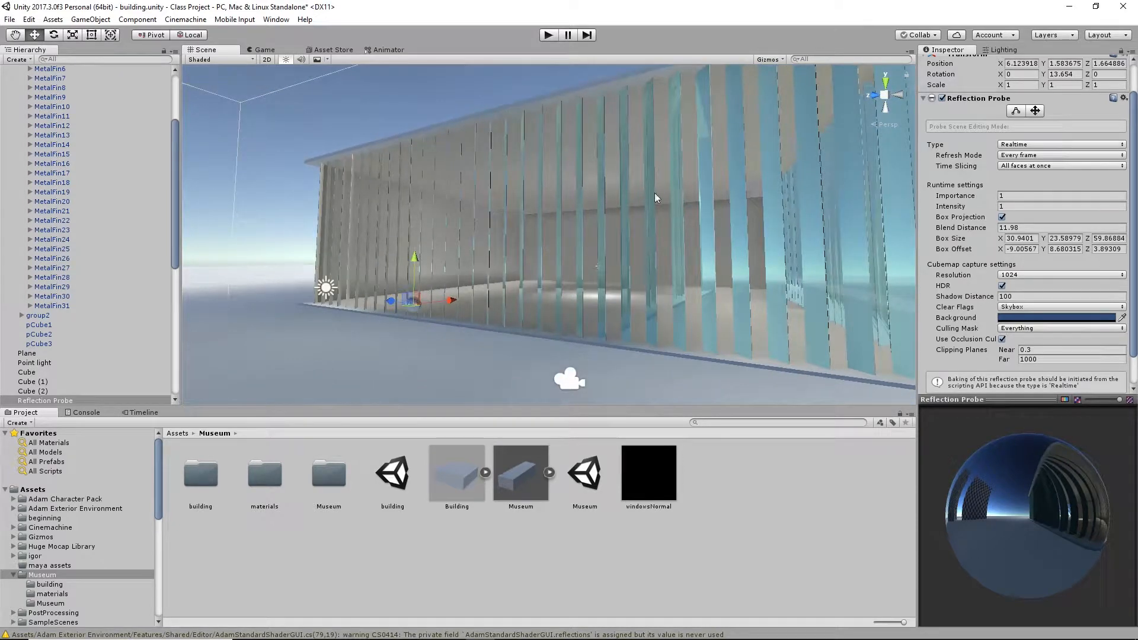
# Examine the reflections on the glass fins near the large reflection probe, both close up and along the façade.
pyautogui.keyDown('alt'); pyautogui.moveTo(655, 198); pyautogui.dragTo(415, 313); pyautogui.keyUp('alt')
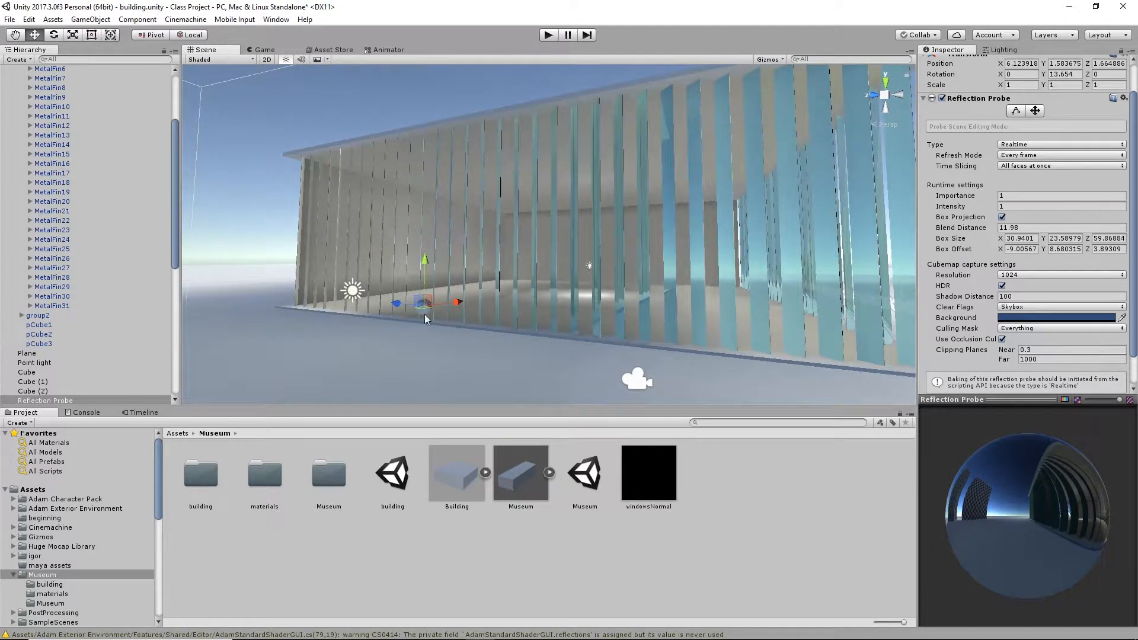
pyautogui.keyDown('alt'); pyautogui.moveTo(419, 313); pyautogui.dragTo(710, 227, button='right'); pyautogui.keyUp('alt')
pyautogui.keyDown('alt'); pyautogui.moveTo(710, 227); pyautogui.dragTo(642, 288); pyautogui.keyUp('alt')
pyautogui.scroll(5, 357, 186)
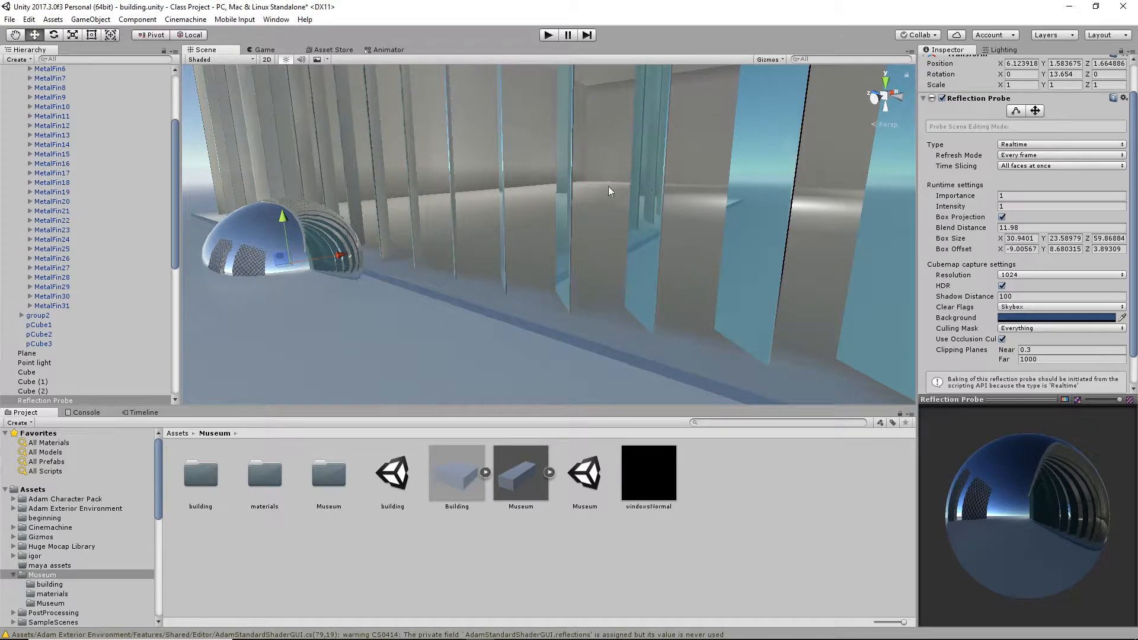
pyautogui.keyDown('alt'); pyautogui.moveTo(638, 160); pyautogui.dragTo(612, 178); pyautogui.keyUp('alt')
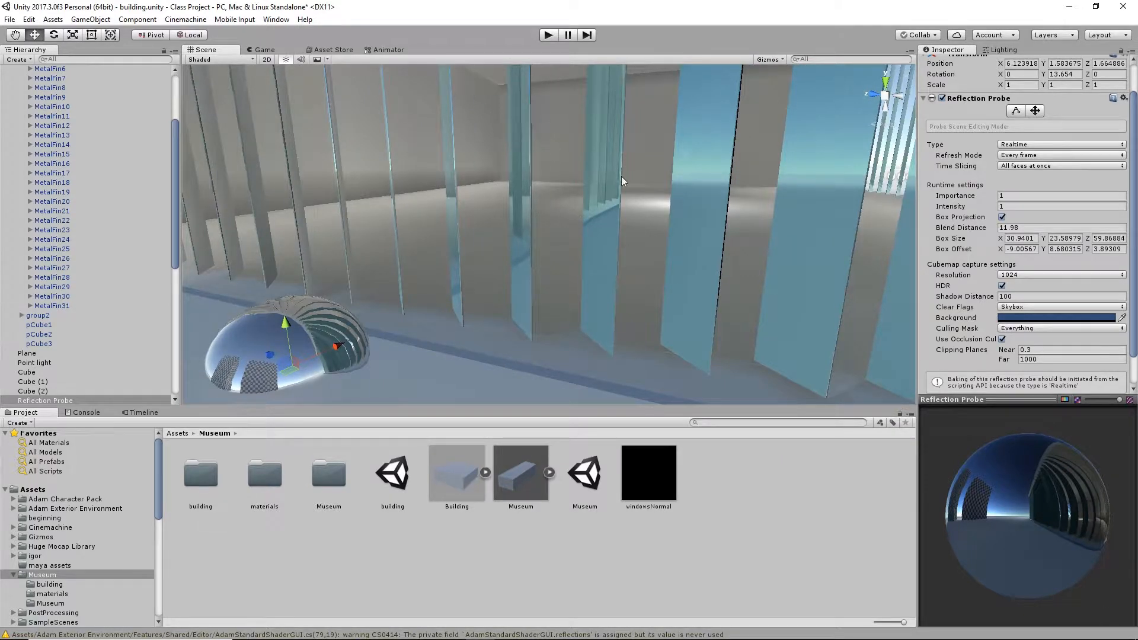
pyautogui.keyDown('alt'); pyautogui.scroll(-14, 621, 176); pyautogui.keyUp('alt')
pyautogui.keyDown('alt'); pyautogui.moveTo(621, 176); pyautogui.dragTo(463, 185); pyautogui.keyUp('alt')
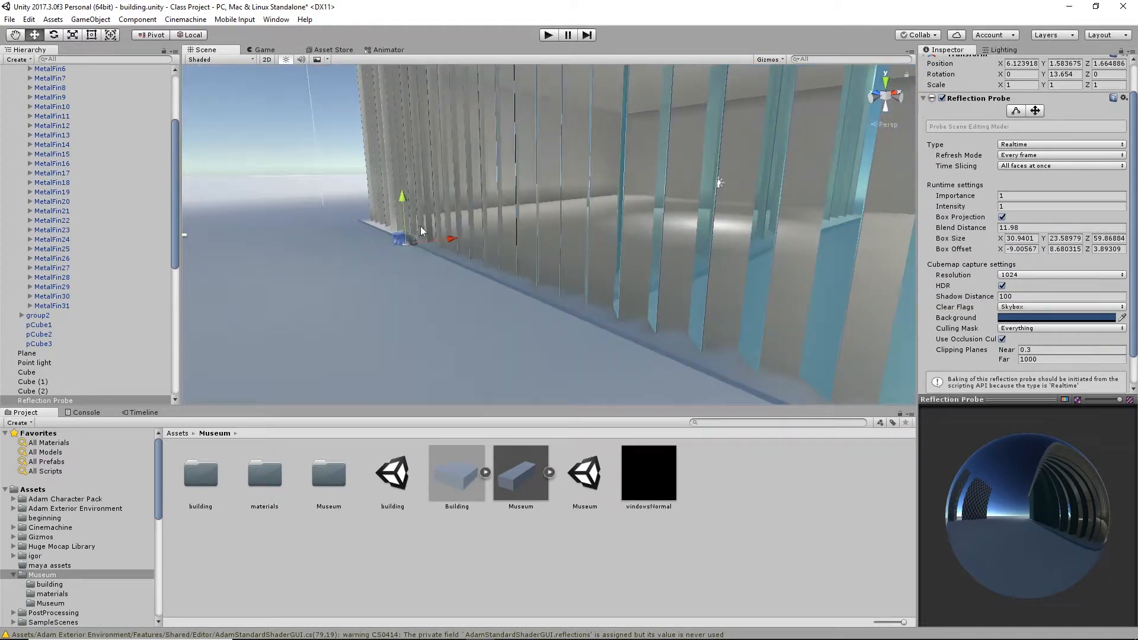
pyautogui.keyDown('alt'); pyautogui.moveTo(421, 231); pyautogui.dragTo(446, 353); pyautogui.keyUp('alt')
# Select the small reflection probes along the side façade one by one, from Reflection Probe (15) to (22), and inspect their box bounds.
pyautogui.click(626, 325)
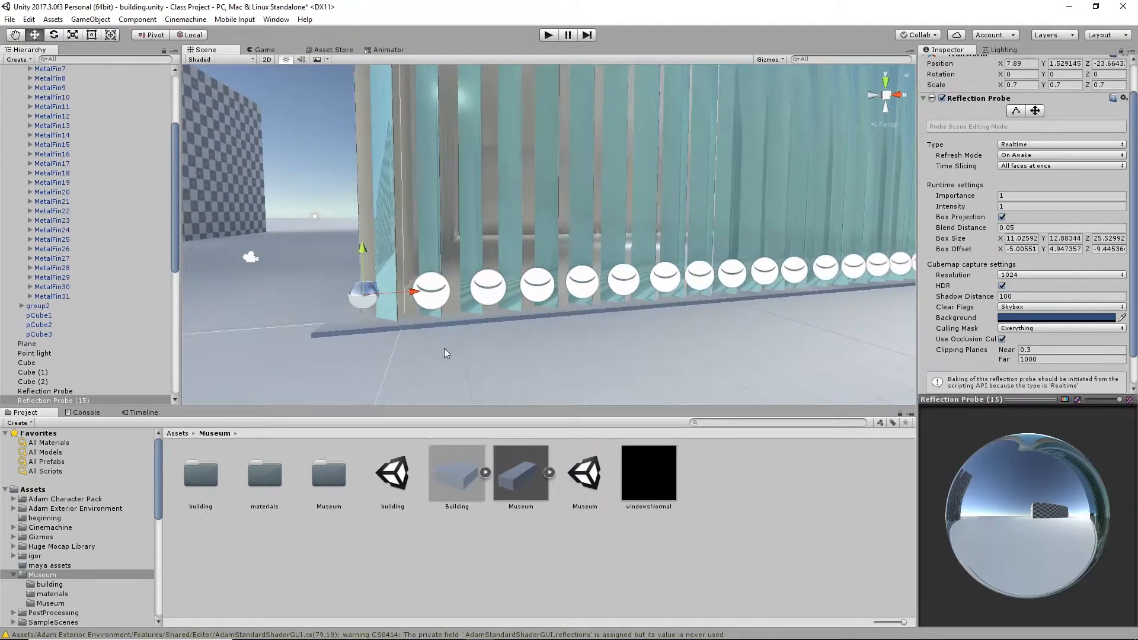
pyautogui.click(440, 290)
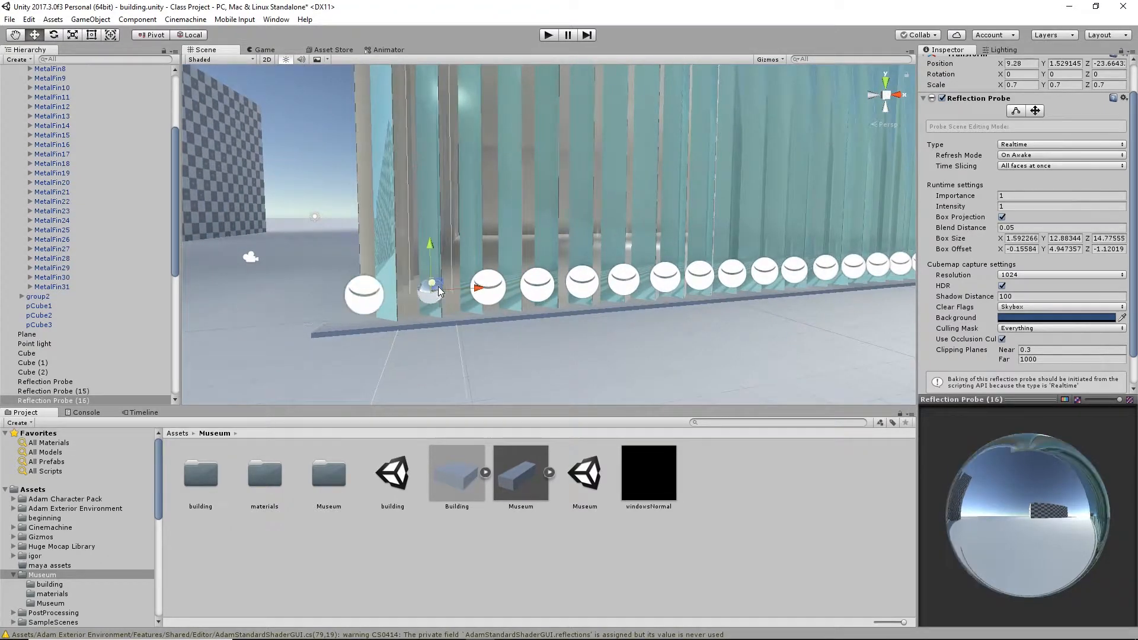
pyautogui.click(504, 285)
pyautogui.click(491, 297)
pyautogui.keyDown('alt'); pyautogui.moveTo(563, 308); pyautogui.dragTo(535, 296); pyautogui.keyUp('alt')
pyautogui.click(500, 290)
pyautogui.keyDown('alt'); pyautogui.scroll(-3, 498, 284); pyautogui.keyUp('alt')
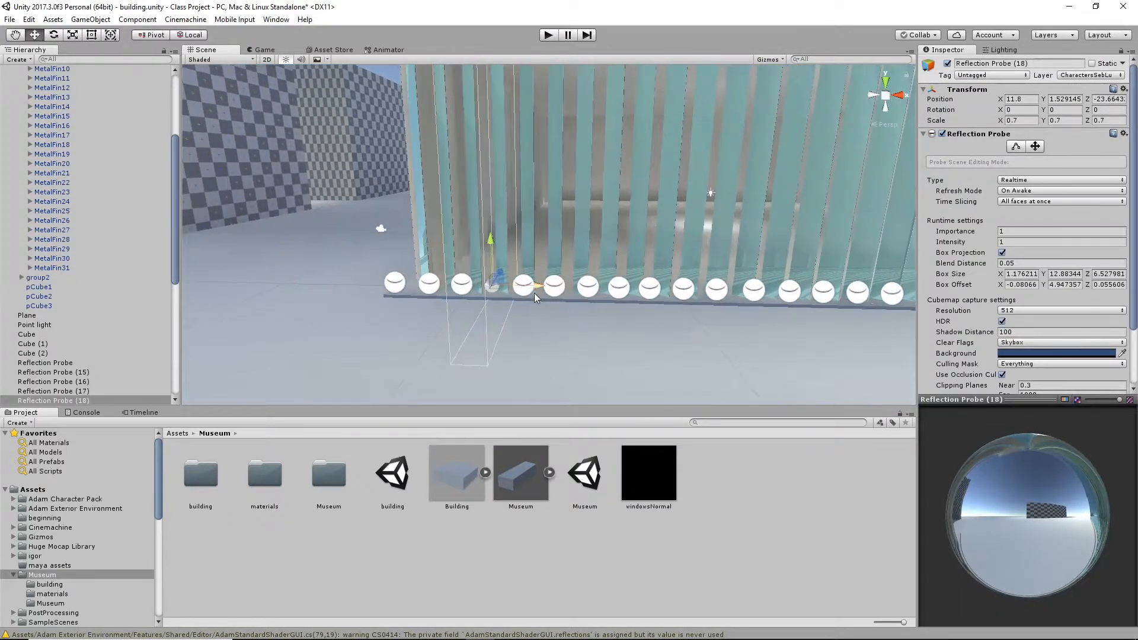
pyautogui.click(521, 278)
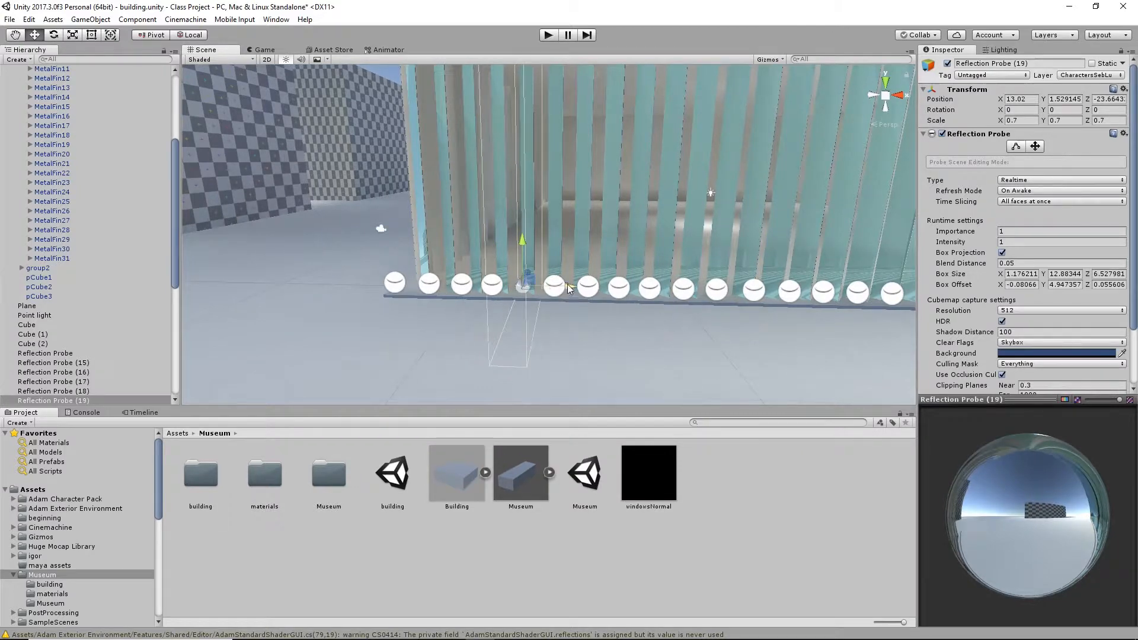
pyautogui.hotkey('ctrl', 'd')
pyautogui.moveTo(555, 294); pyautogui.dragTo(507, 342)
pyautogui.hotkey('ctrl', 'd')
pyautogui.hotkey('ctrl', 'd')
# Examine the fin reflections beside the row of small probes, from the building corner, close to the glass and along the façade.
pyautogui.scroll(8, 655, 321)
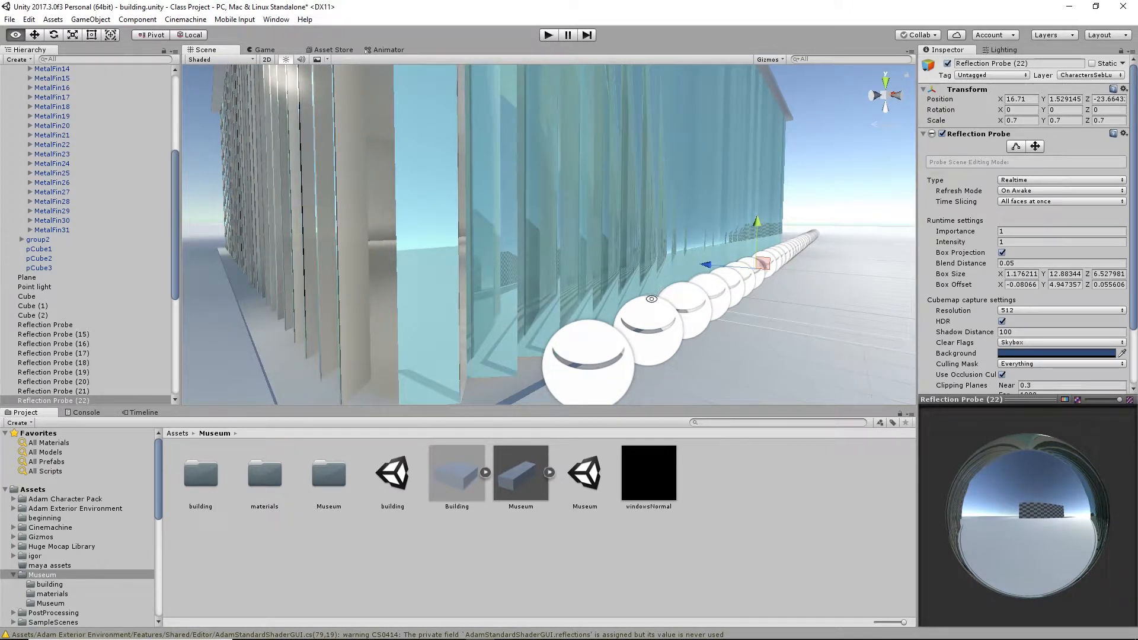
pyautogui.keyDown('alt'); pyautogui.moveTo(524, 271); pyautogui.dragTo(631, 312); pyautogui.keyUp('alt')
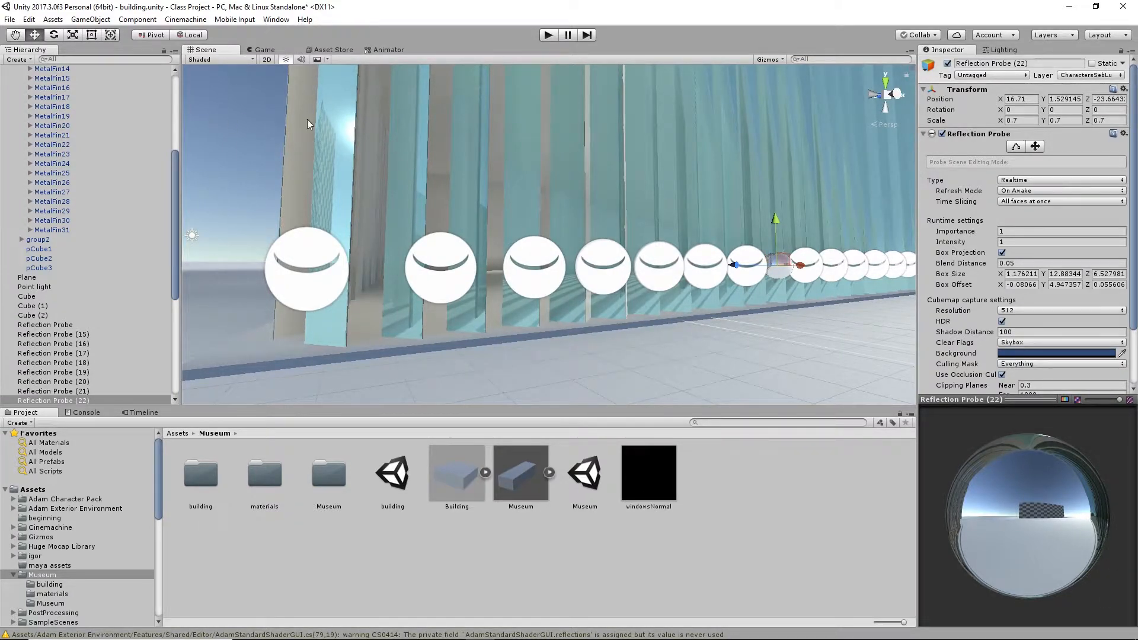
pyautogui.keyDown('alt'); pyautogui.moveTo(307, 124); pyautogui.dragTo(672, 202); pyautogui.keyUp('alt')
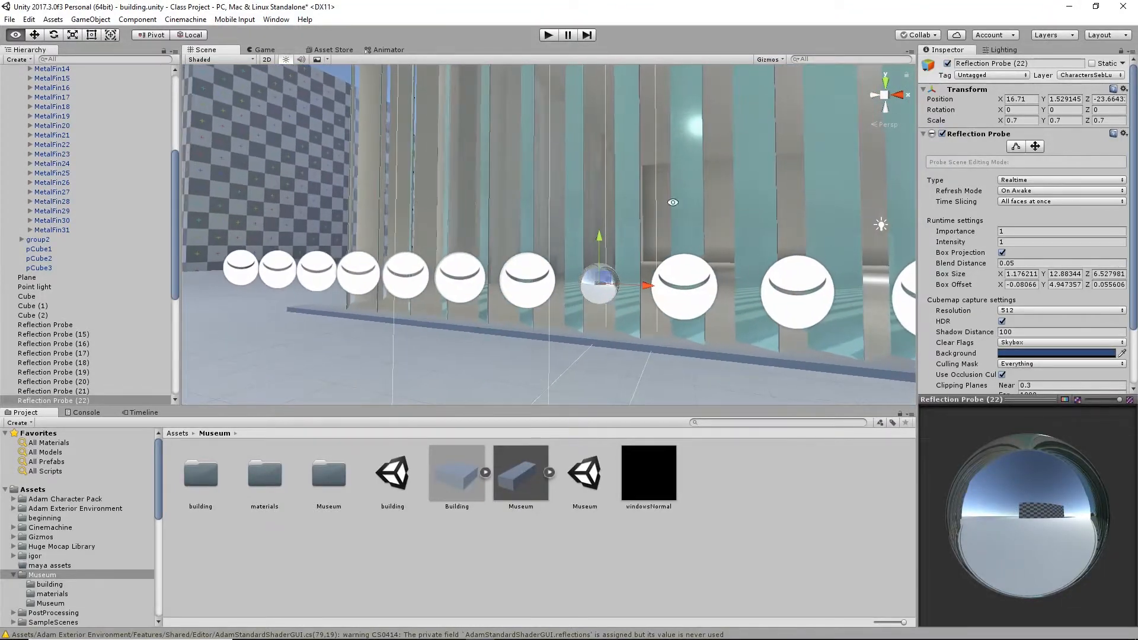
pyautogui.moveTo(672, 203); pyautogui.dragTo(414, 187, button='middle')
pyautogui.scroll(-3, 757, 186)
pyautogui.moveTo(739, 188)
pyautogui.mouseDown(button='middle')
pyautogui.moveTo(586, 179)
pyautogui.moveTo(788, 184)
pyautogui.moveTo(760, 193)
pyautogui.mouseUp(button='middle')
pyautogui.scroll(3, 770, 183)
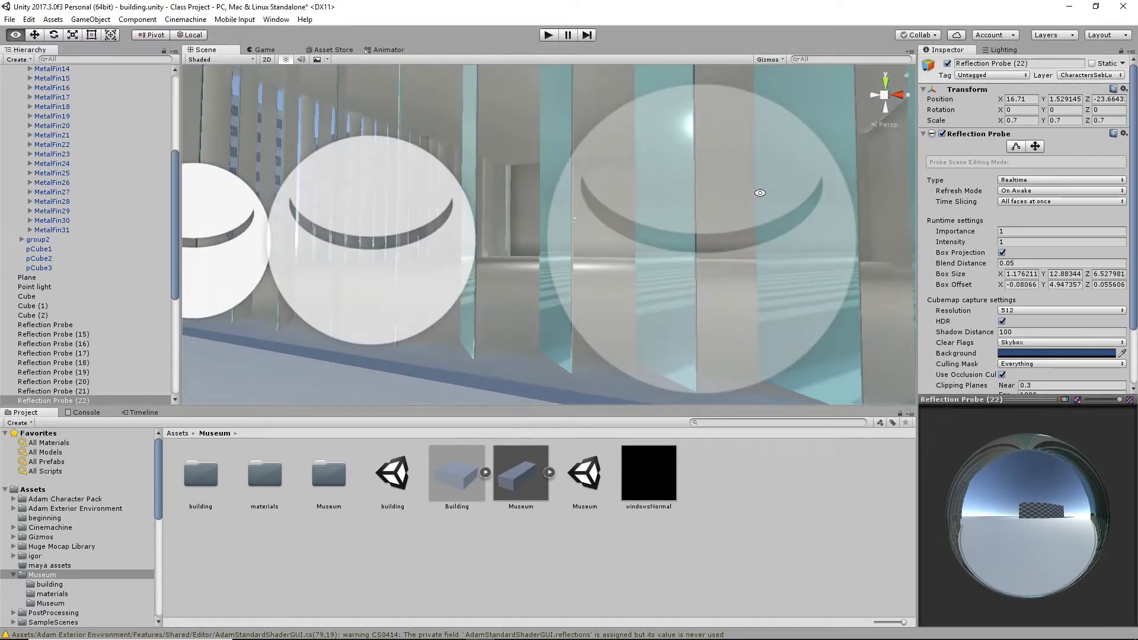
pyautogui.keyDown('alt'); pyautogui.moveTo(760, 193); pyautogui.dragTo(721, 196); pyautogui.keyUp('alt')
pyautogui.moveTo(722, 195)
pyautogui.keyDown('alt'); pyautogui.mouseDown(button='right')
pyautogui.moveTo(744, 197)
pyautogui.moveTo(714, 193)
pyautogui.mouseUp(button='right'); pyautogui.keyUp('alt')
pyautogui.moveTo(780, 189); pyautogui.dragTo(682, 185, button='middle')
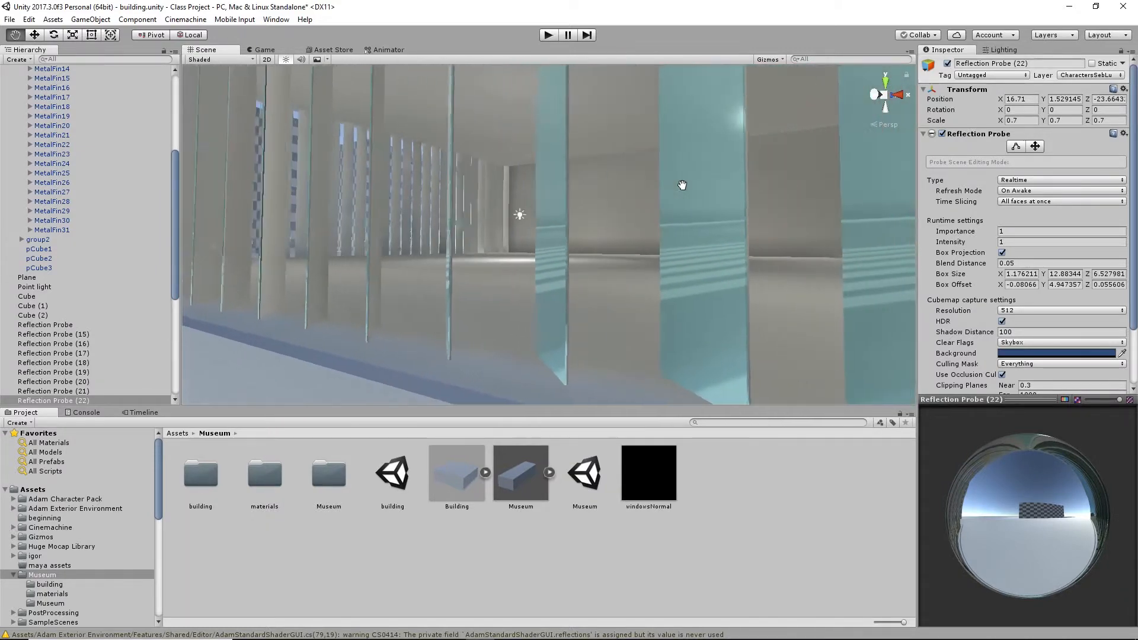
pyautogui.keyDown('alt'); pyautogui.moveTo(771, 183); pyautogui.dragTo(523, 203, button='right'); pyautogui.keyUp('alt')
pyautogui.keyDown('alt'); pyautogui.moveTo(524, 203); pyautogui.dragTo(719, 277); pyautogui.keyUp('alt')
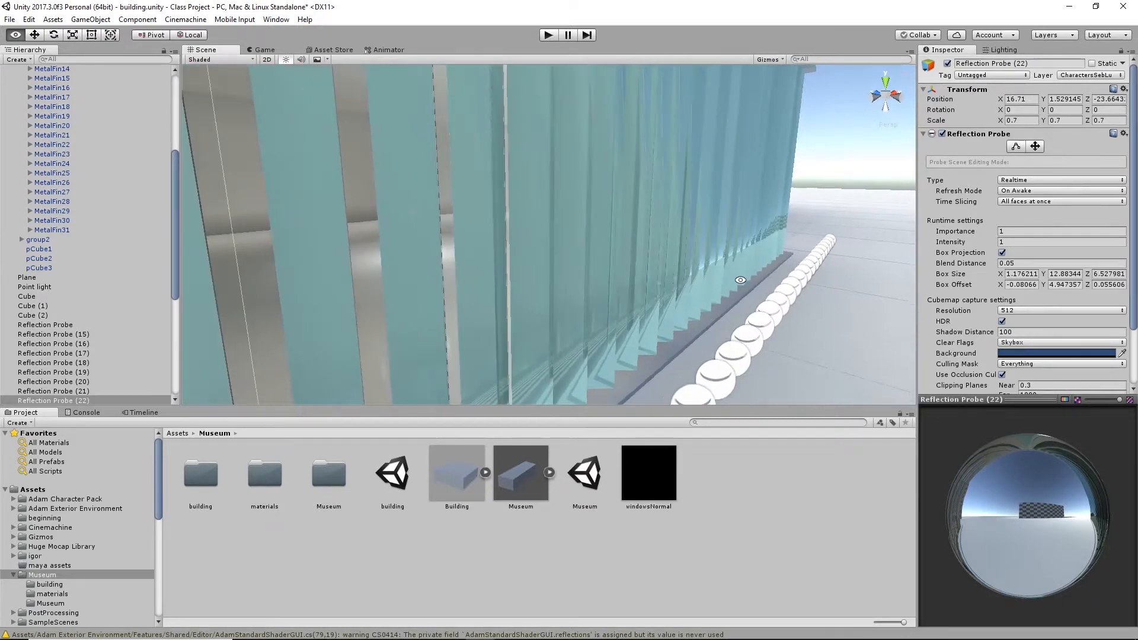
pyautogui.keyDown('alt'); pyautogui.moveTo(719, 276); pyautogui.dragTo(610, 279, button='right'); pyautogui.keyUp('alt')
pyautogui.keyDown('alt'); pyautogui.moveTo(610, 279); pyautogui.dragTo(668, 264); pyautogui.keyUp('alt')
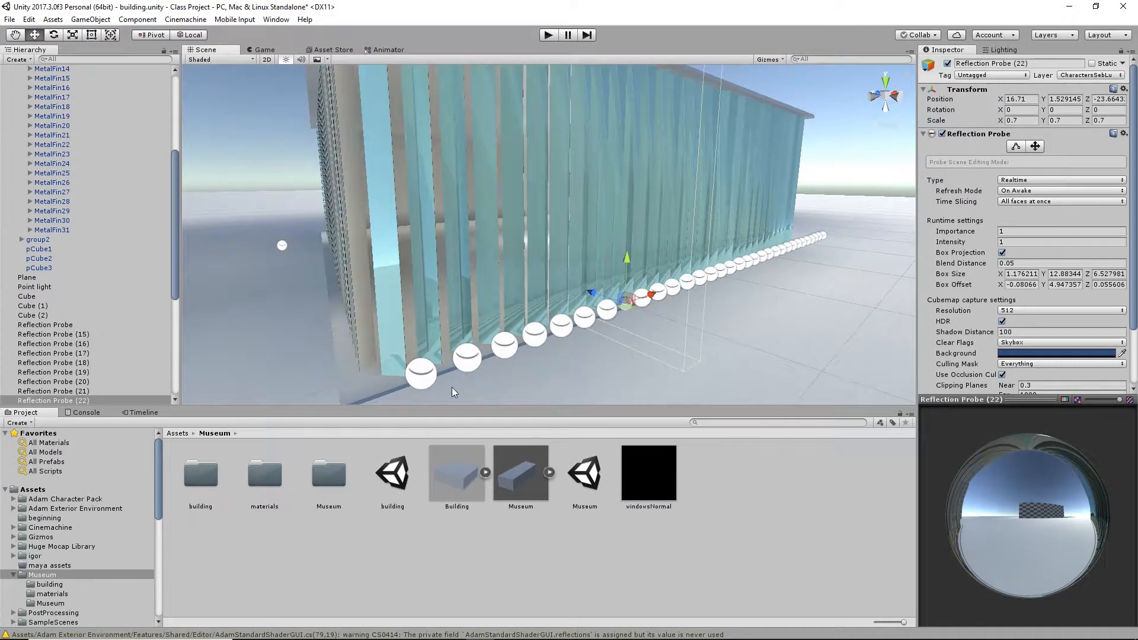
# Select the large reflection probe and the first two probes in the row, review their Refresh Mode options, and clear the selection.
pyautogui.click(282, 246)
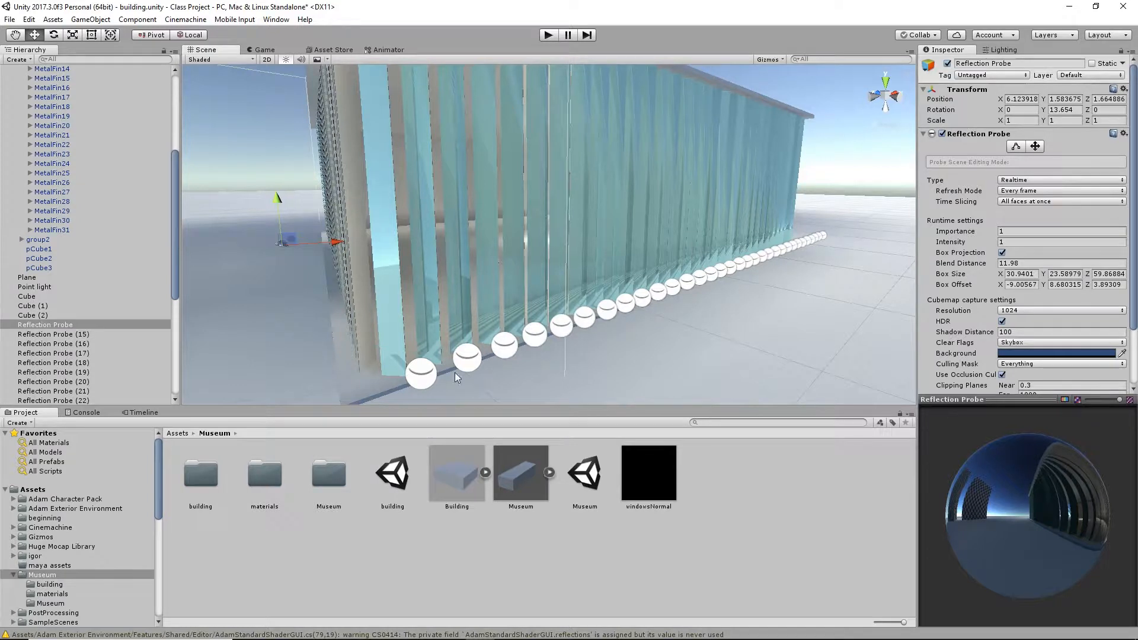
pyautogui.click(419, 375)
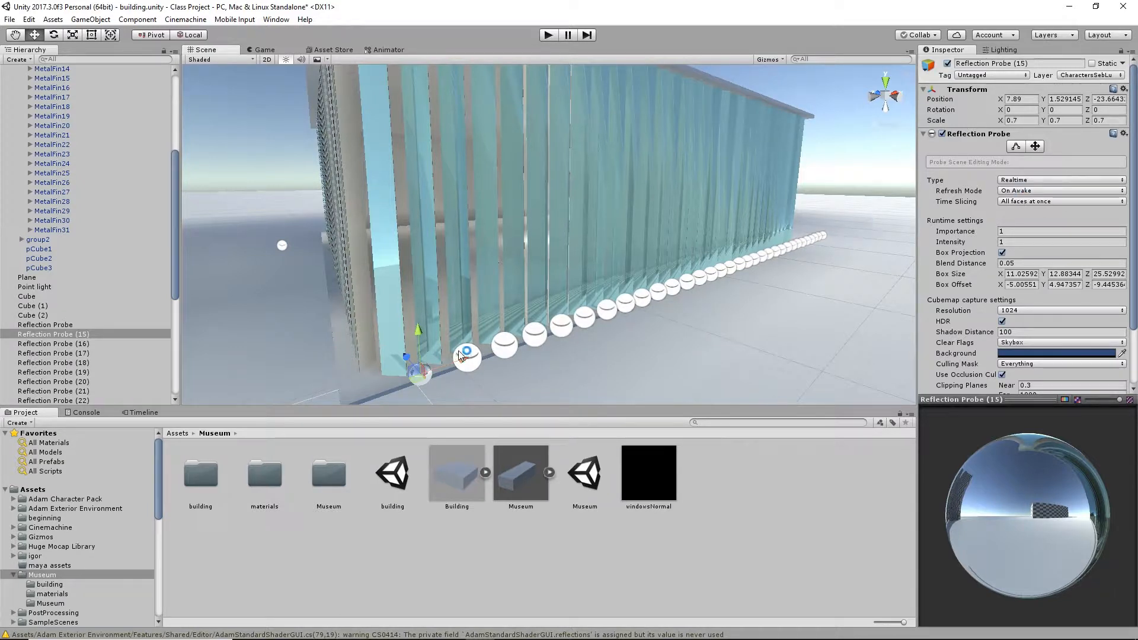
pyautogui.click(1030, 192)
pyautogui.click(1035, 192)
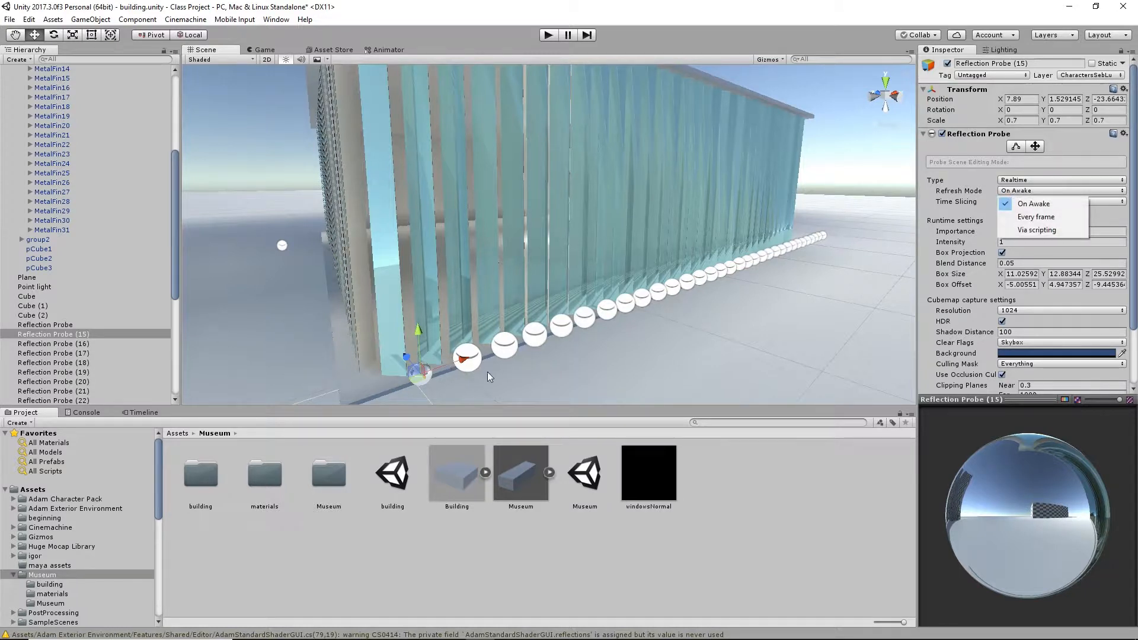
pyautogui.click(478, 359)
pyautogui.click(477, 359)
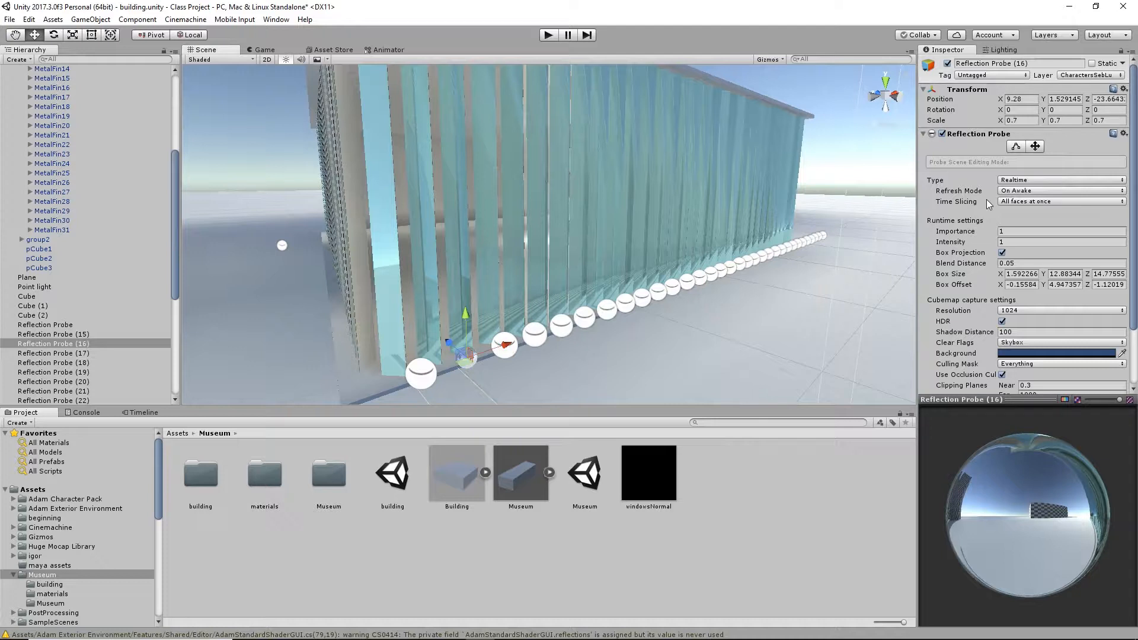
pyautogui.click(1017, 191)
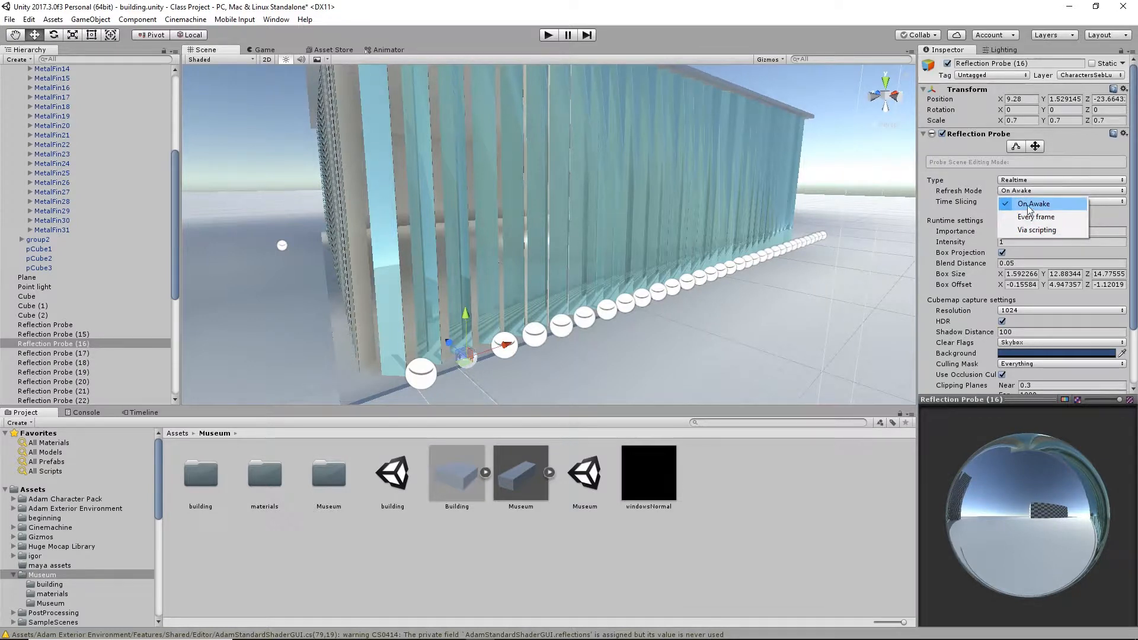
pyautogui.click(846, 171)
pyautogui.click(846, 171)
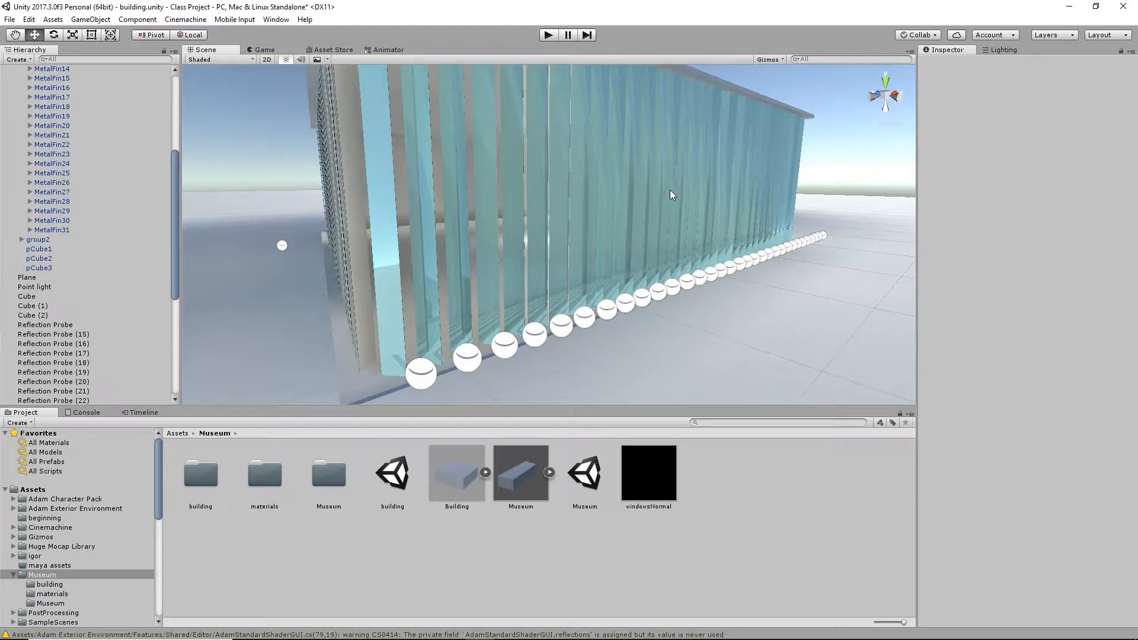
# Examine how the glass fins reflect their surroundings around the building corner and along the row of probes.
pyautogui.keyDown('alt'); pyautogui.moveTo(610, 291); pyautogui.dragTo(516, 274); pyautogui.keyUp('alt')
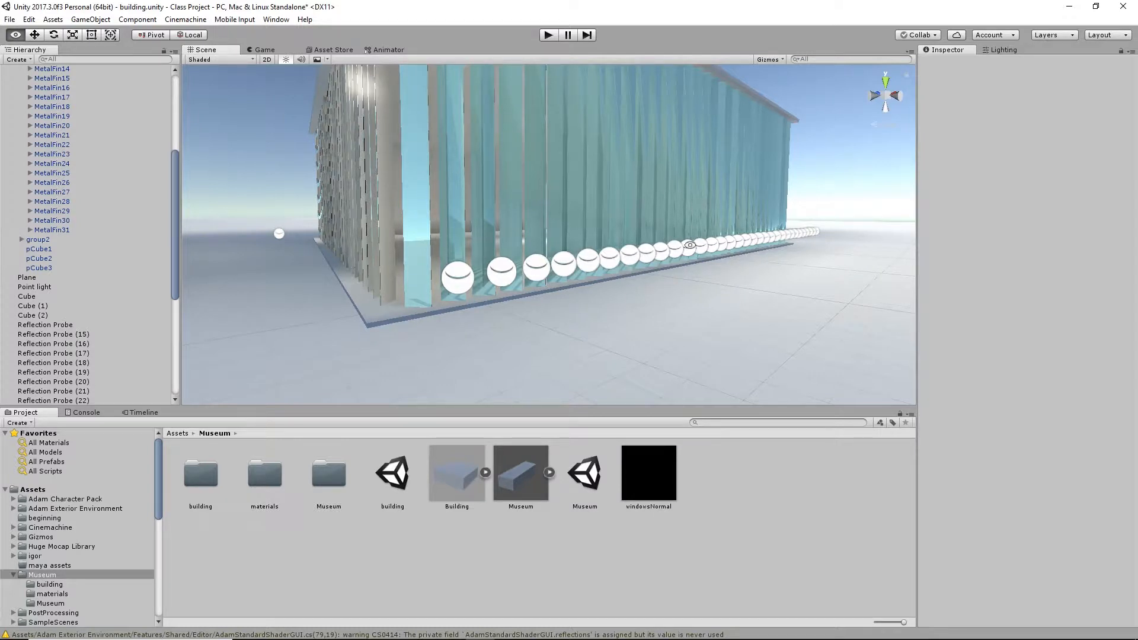
pyautogui.keyDown('alt'); pyautogui.moveTo(691, 254); pyautogui.dragTo(827, 218); pyautogui.keyUp('alt')
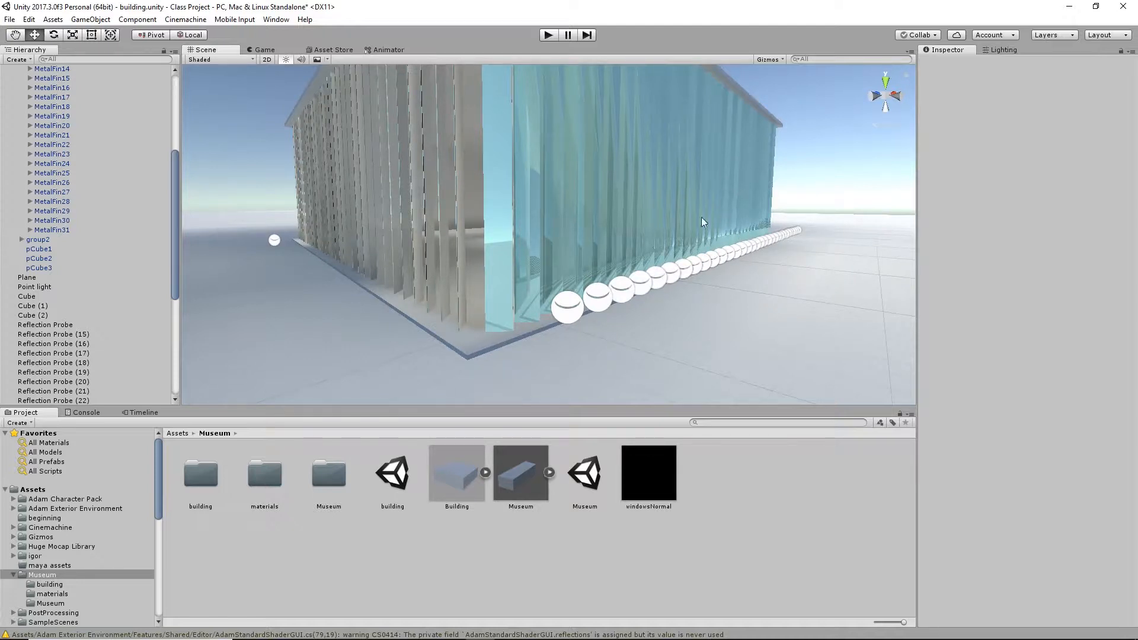
pyautogui.keyDown('alt'); pyautogui.moveTo(746, 189); pyautogui.dragTo(438, 360); pyautogui.keyUp('alt')
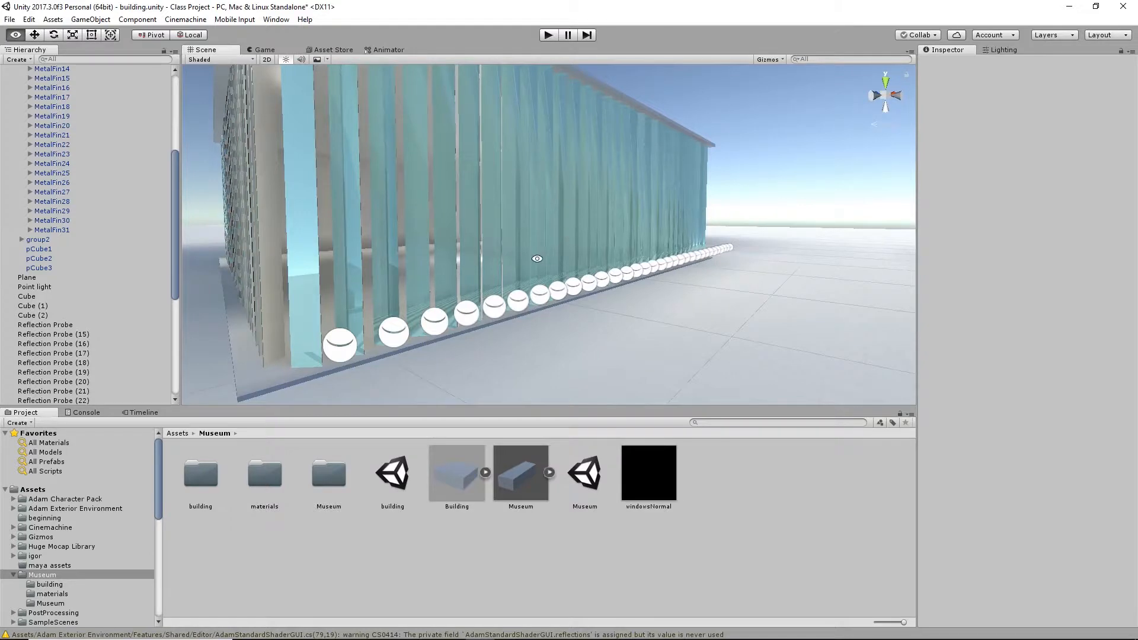
pyautogui.keyDown('alt'); pyautogui.moveTo(537, 259); pyautogui.dragTo(589, 285); pyautogui.keyUp('alt')
# Select the first three reflection probes in the row in turn and compare their box and cubemap resolution settings.
pyautogui.click(590, 282)
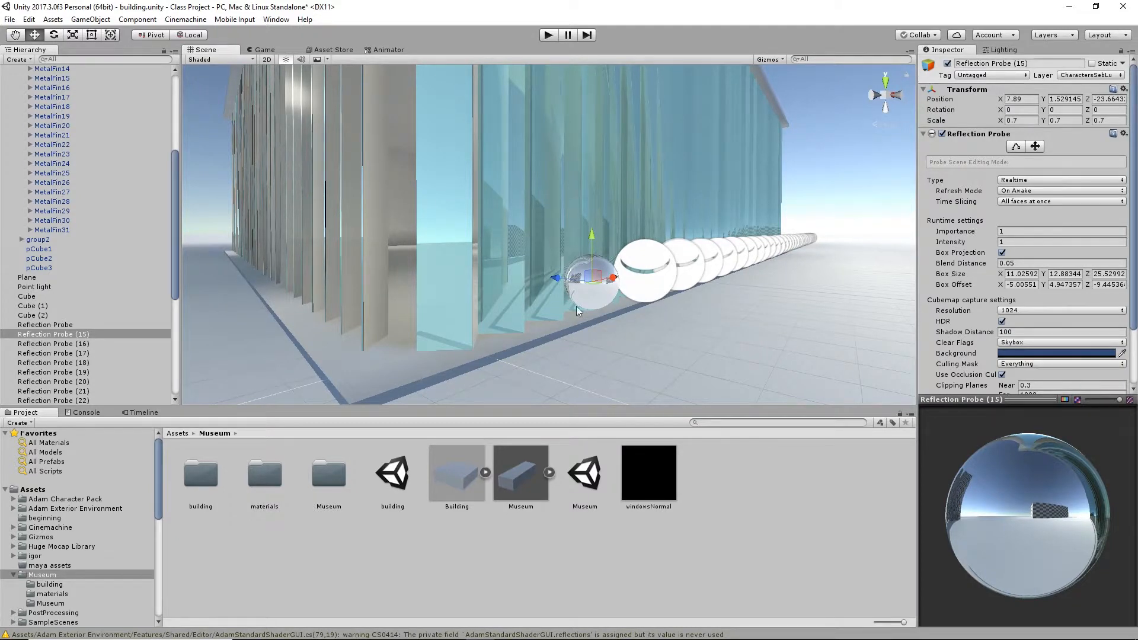
pyautogui.keyDown('alt'); pyautogui.moveTo(576, 306); pyautogui.dragTo(399, 277); pyautogui.keyUp('alt')
pyautogui.keyDown('alt'); pyautogui.moveTo(449, 297); pyautogui.dragTo(633, 327); pyautogui.keyUp('alt')
pyautogui.scroll(5, 464, 324)
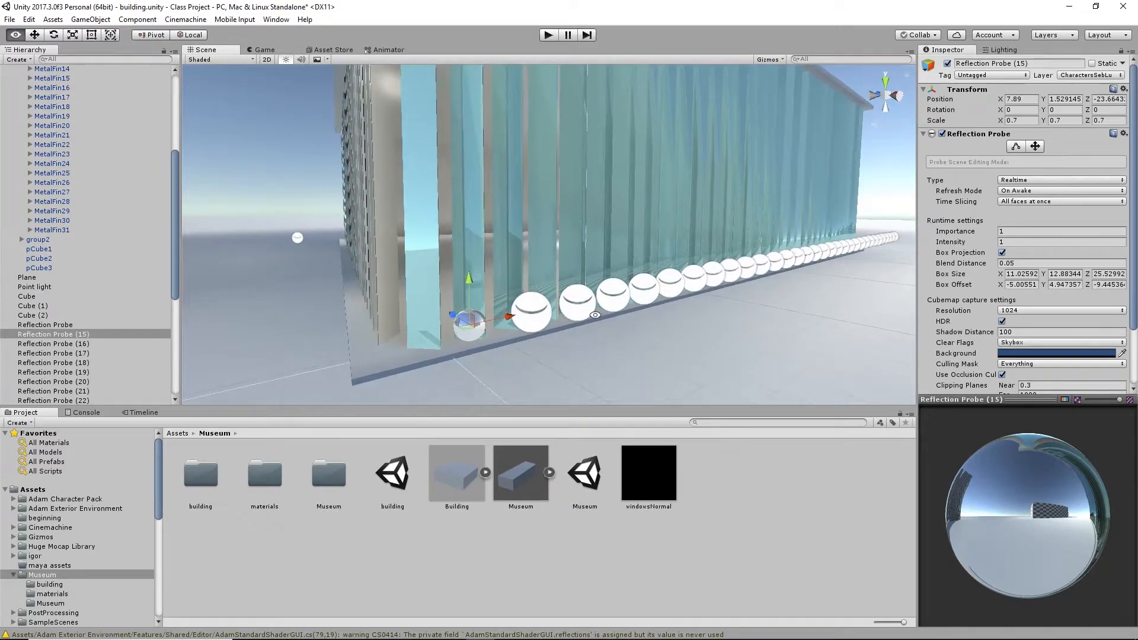
pyautogui.click(540, 307)
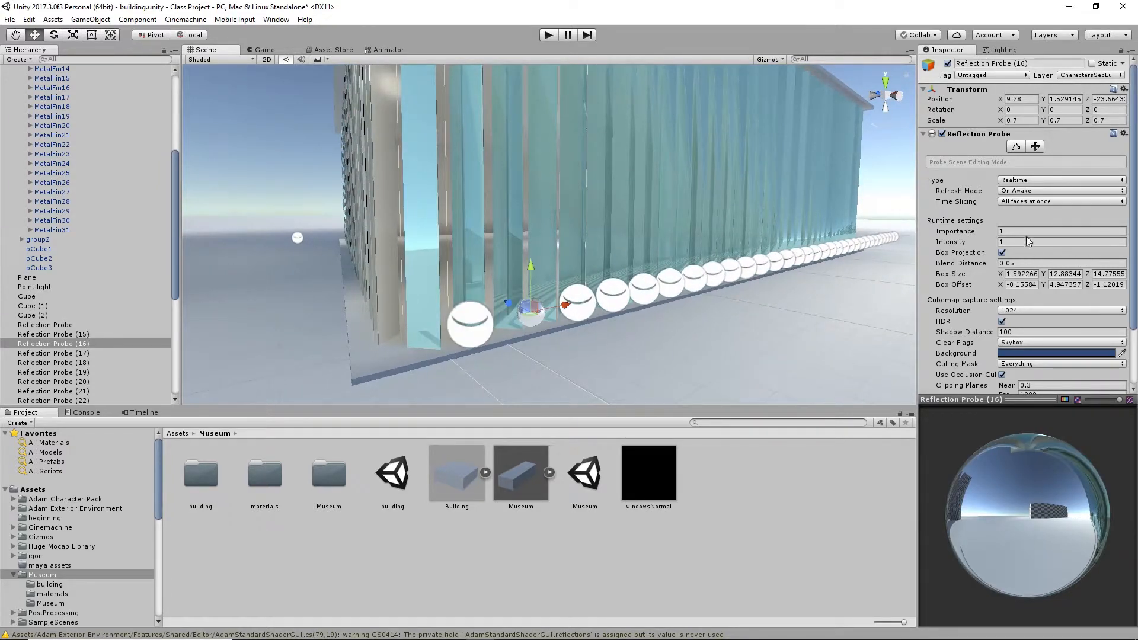
pyautogui.click(584, 316)
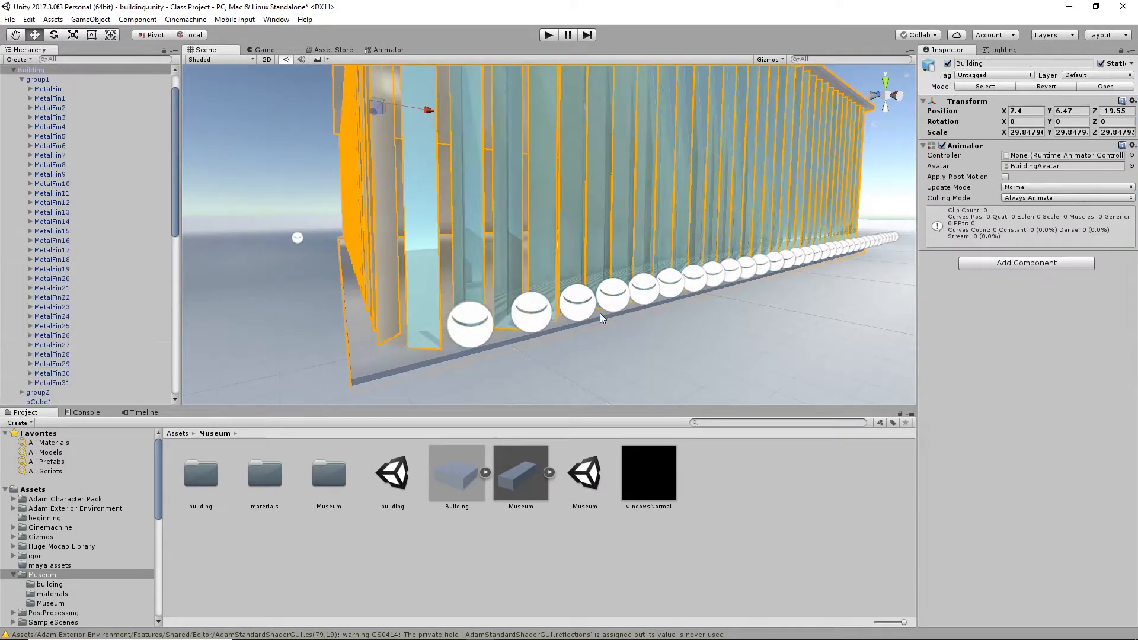
pyautogui.click(580, 303)
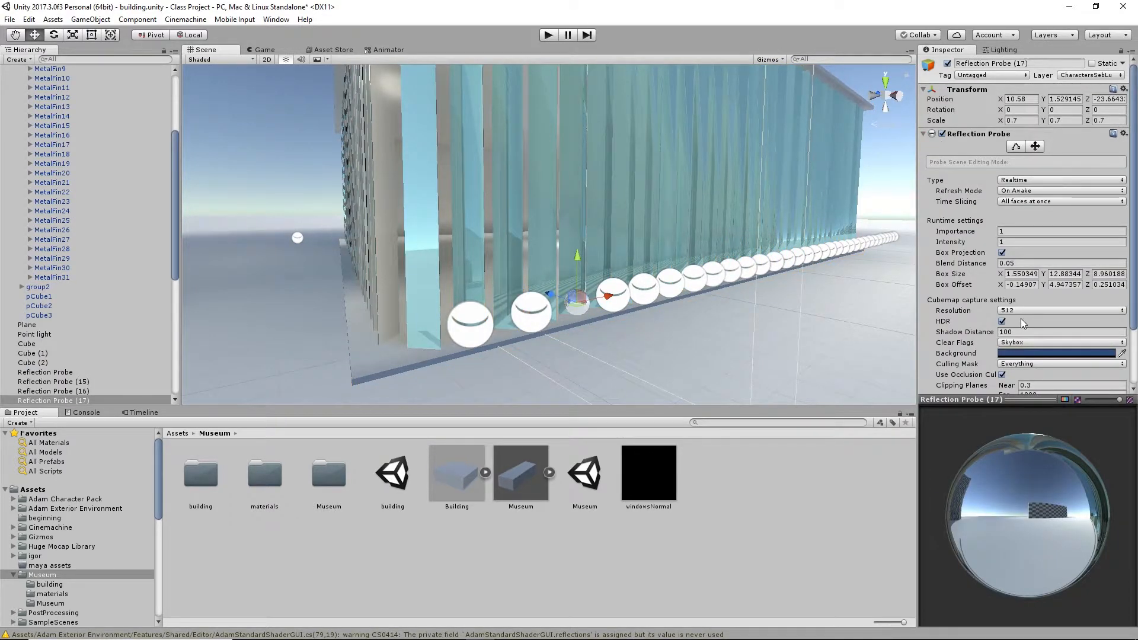
# Clear the selection and examine the checkered block reflections on the glass façade beside the large reflection probe.
pyautogui.keyDown('alt'); pyautogui.moveTo(639, 307); pyautogui.dragTo(639, 267, button='right'); pyautogui.keyUp('alt')
pyautogui.click(789, 196)
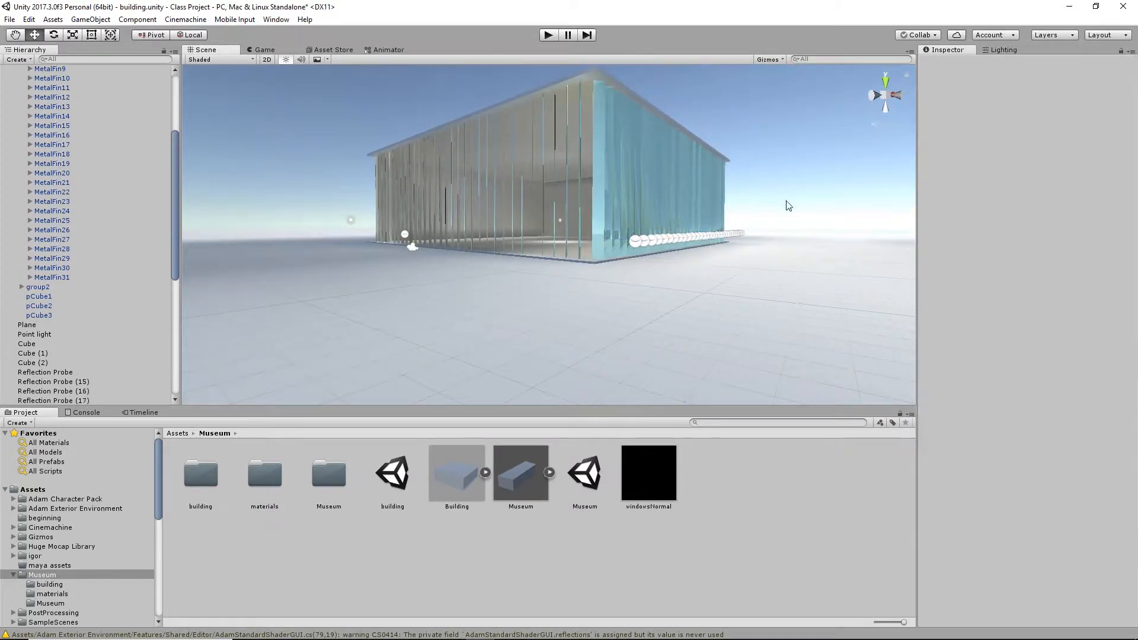
pyautogui.keyDown('alt'); pyautogui.moveTo(661, 212); pyautogui.dragTo(892, 232); pyautogui.keyUp('alt')
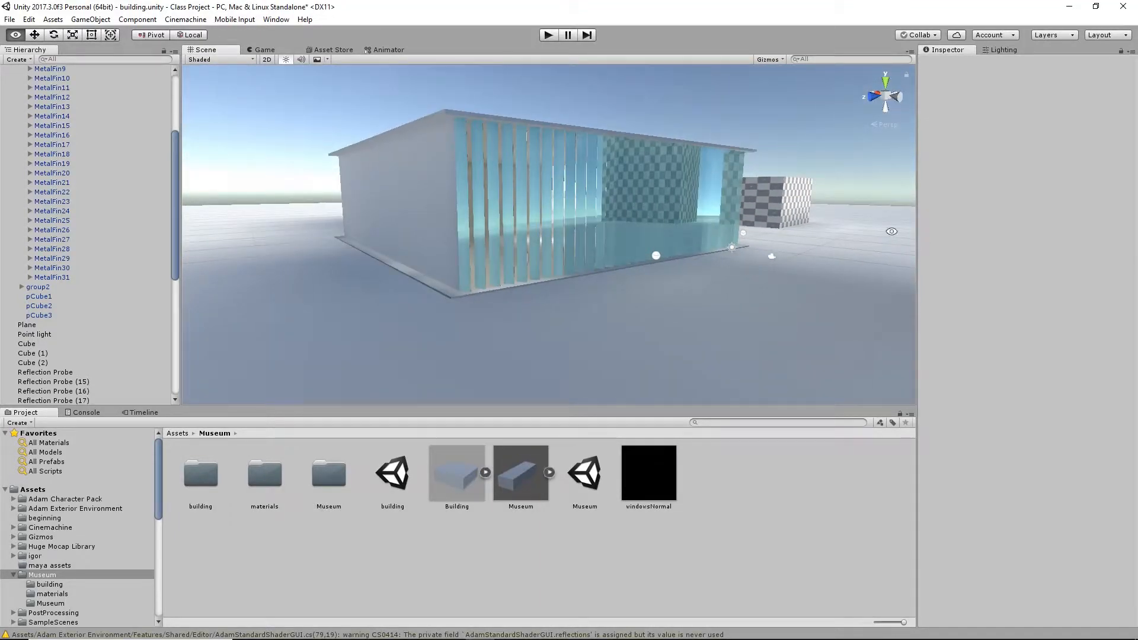
pyautogui.keyDown('alt'); pyautogui.moveTo(534, 218); pyautogui.dragTo(688, 261, button='right'); pyautogui.keyUp('alt')
pyautogui.keyDown('alt'); pyautogui.moveTo(688, 262); pyautogui.dragTo(633, 275, button='middle'); pyautogui.keyUp('alt')
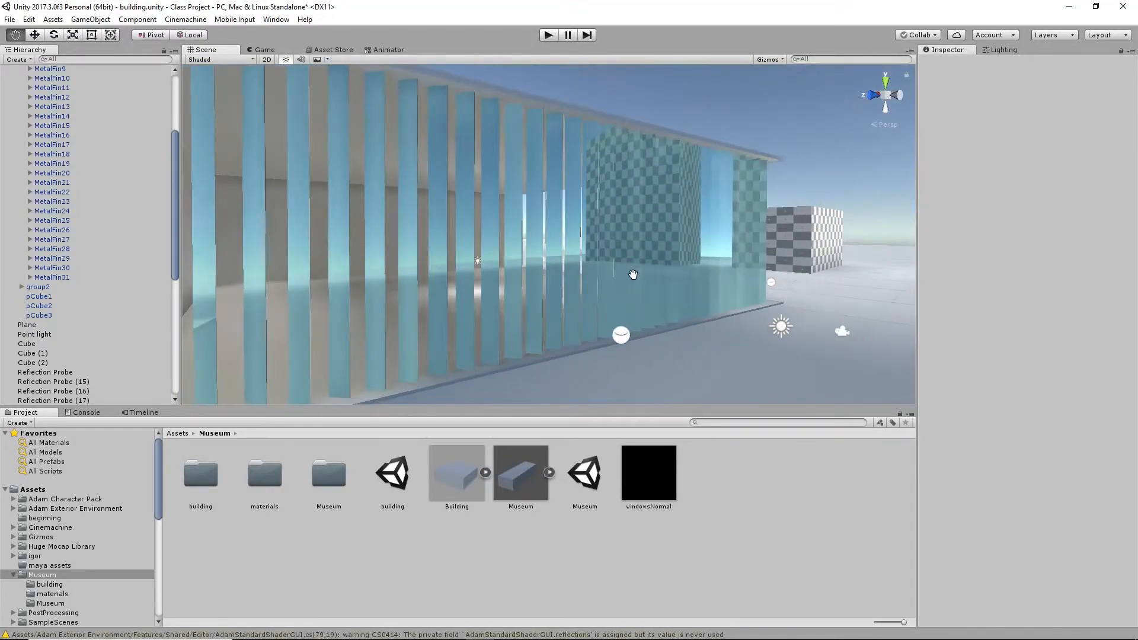
pyautogui.keyDown('alt'); pyautogui.moveTo(633, 275); pyautogui.dragTo(702, 230); pyautogui.keyUp('alt')
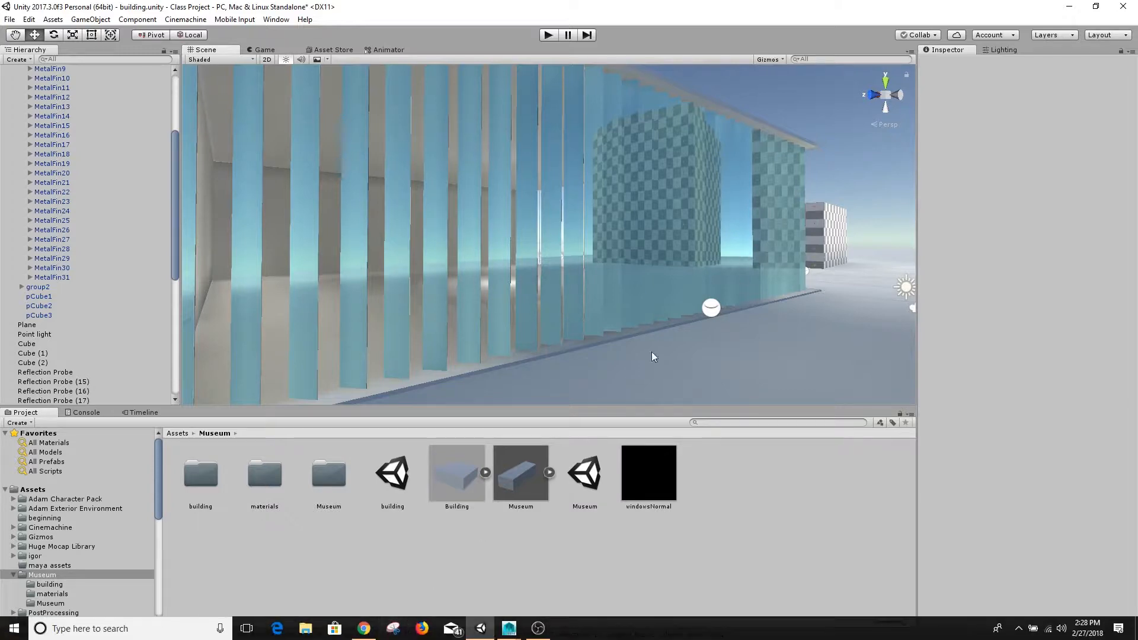
# Switch to Chrome and look over the image results for "window pain normal map".
pyautogui.moveTo(478, 633)
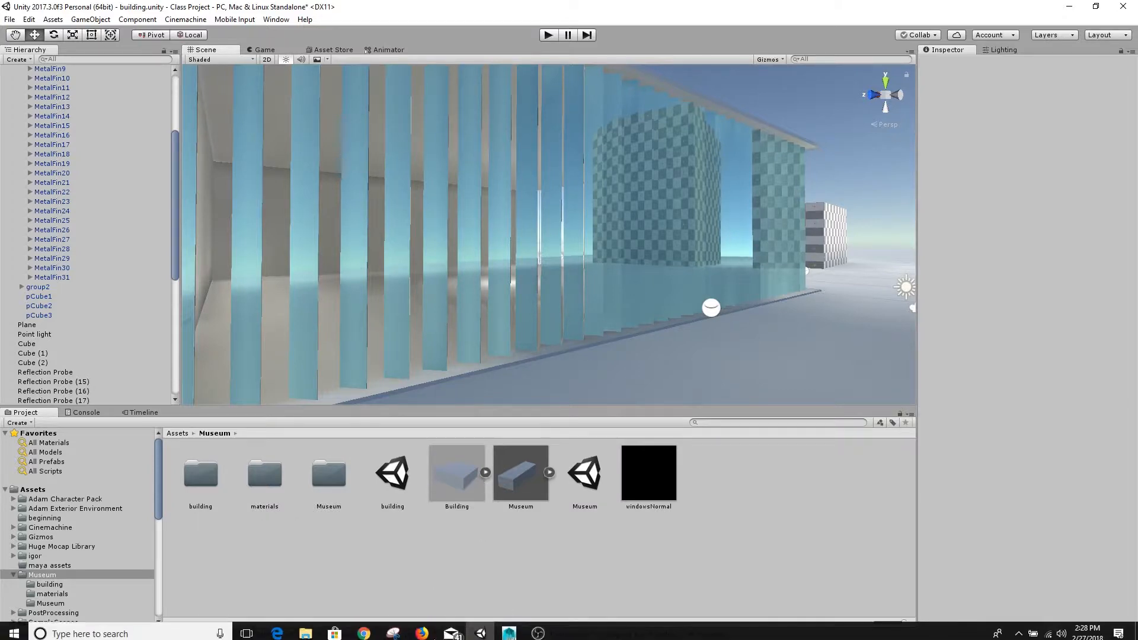
pyautogui.click(363, 629)
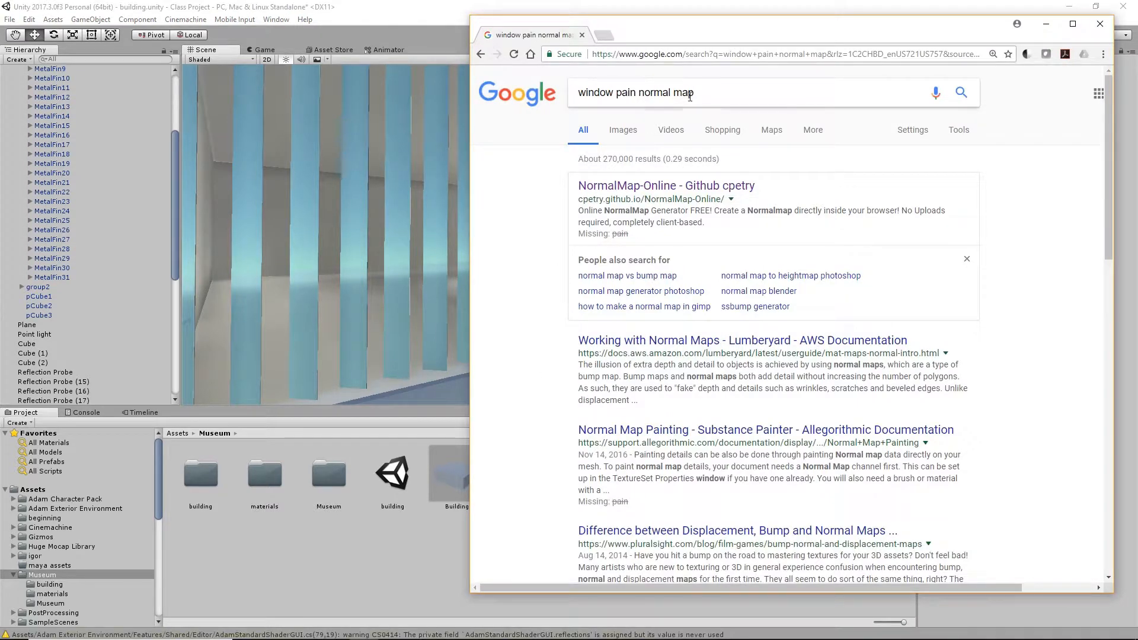
pyautogui.click(639, 129)
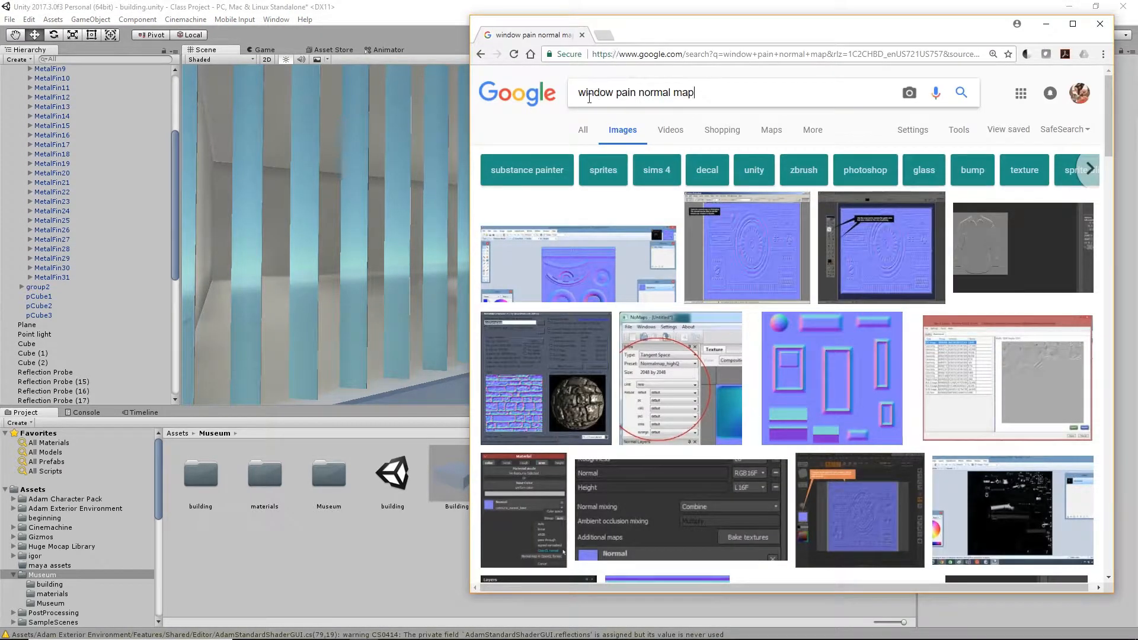
pyautogui.click(586, 131)
# Search for "skyscraper window glass" in a new browser tab and show the image results.
pyautogui.click(603, 35)
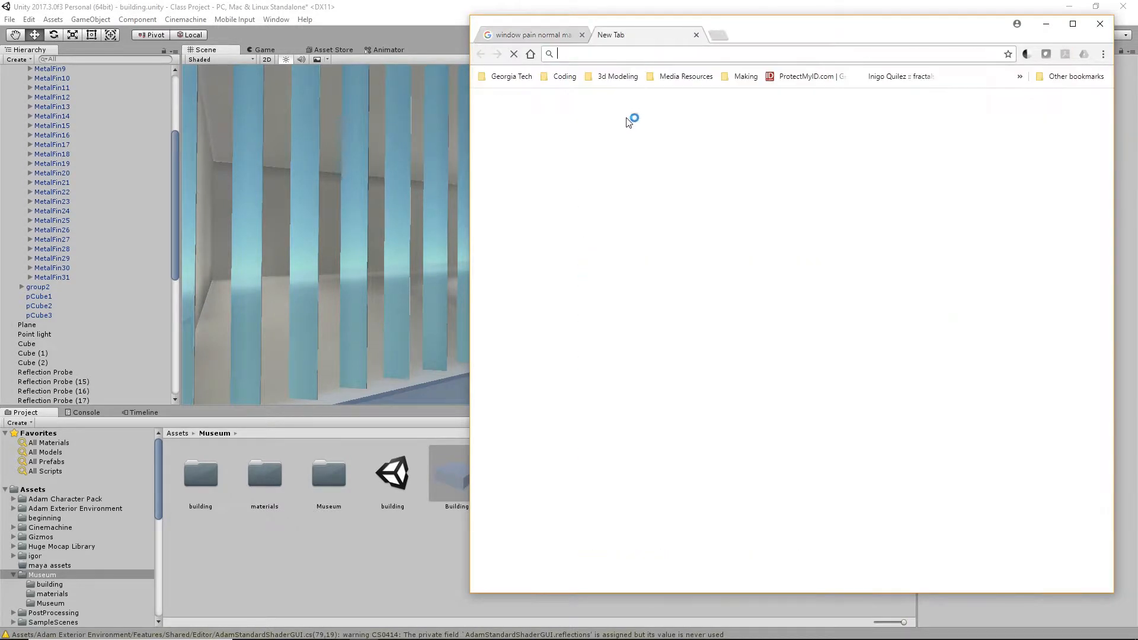
pyautogui.write('s')
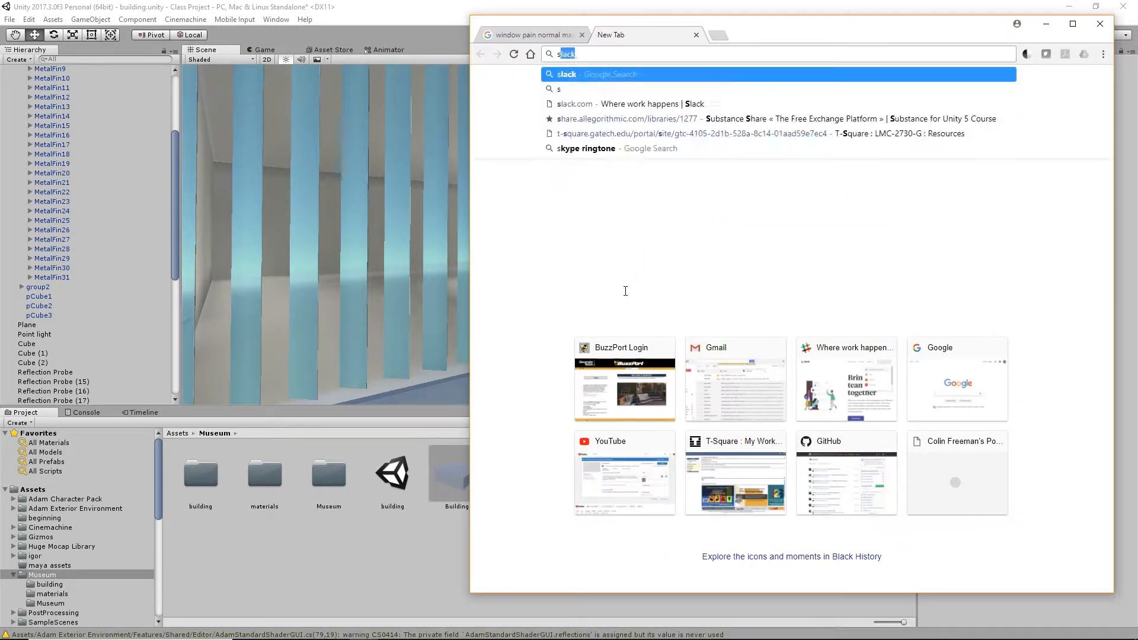
pyautogui.write('kyscraper')
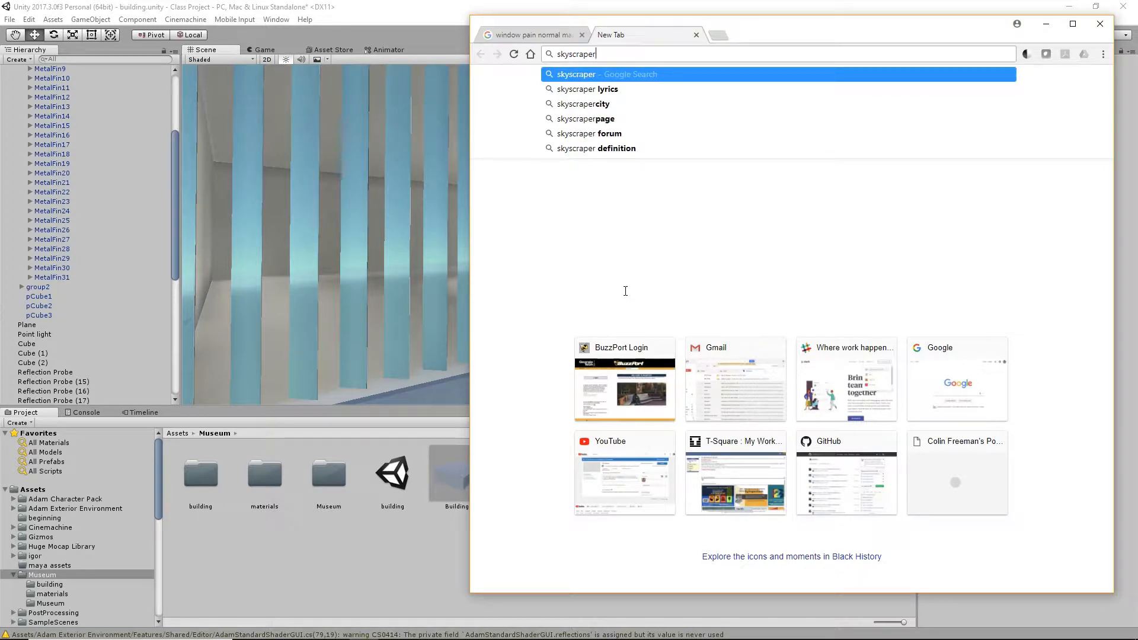
pyautogui.press('BackSpace')
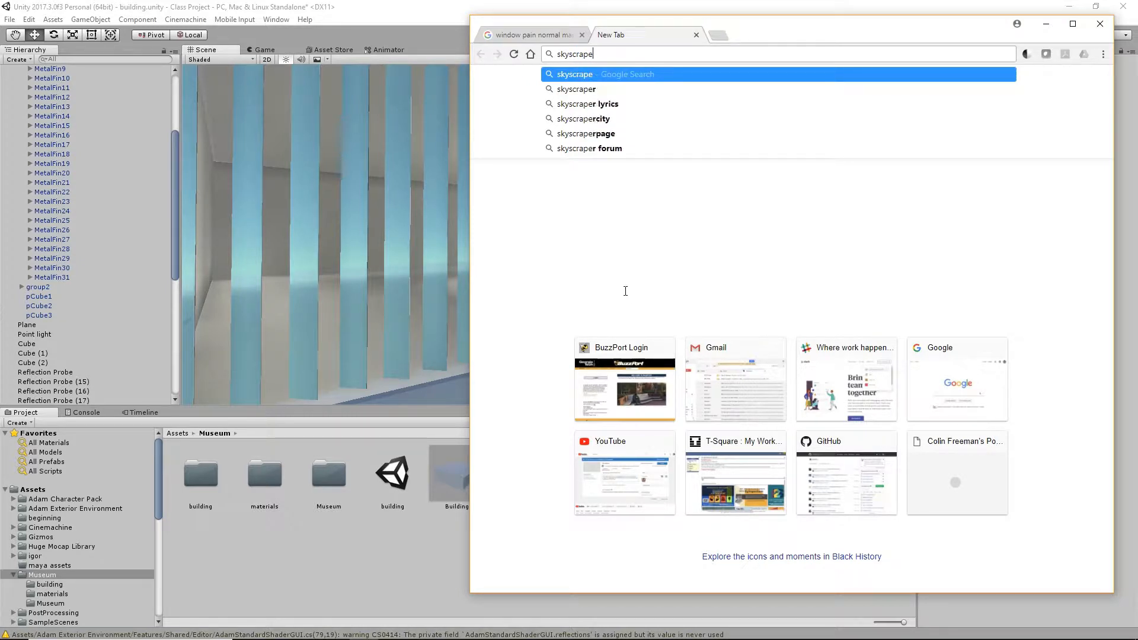
pyautogui.write('r window c')
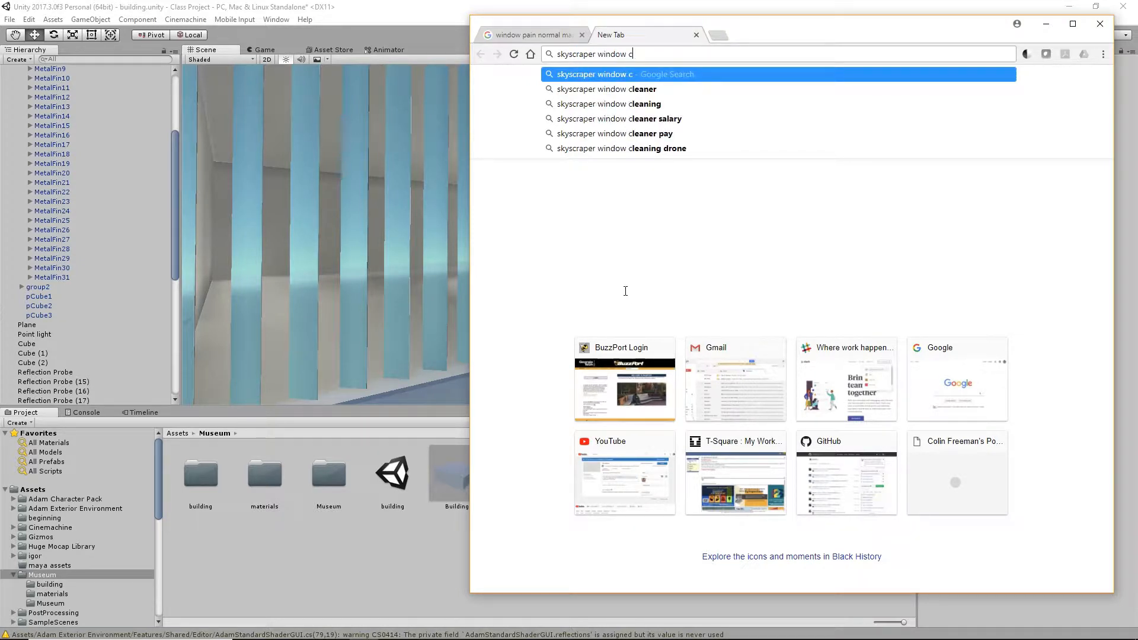
pyautogui.press('BackSpace')
pyautogui.write('glass')
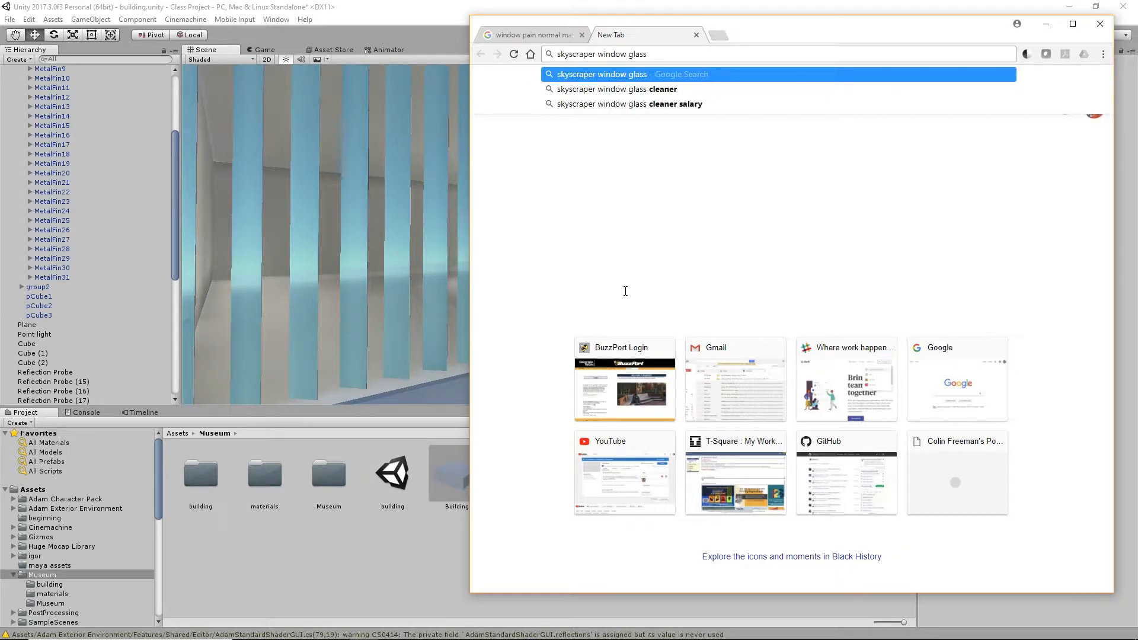
pyautogui.press('Return')
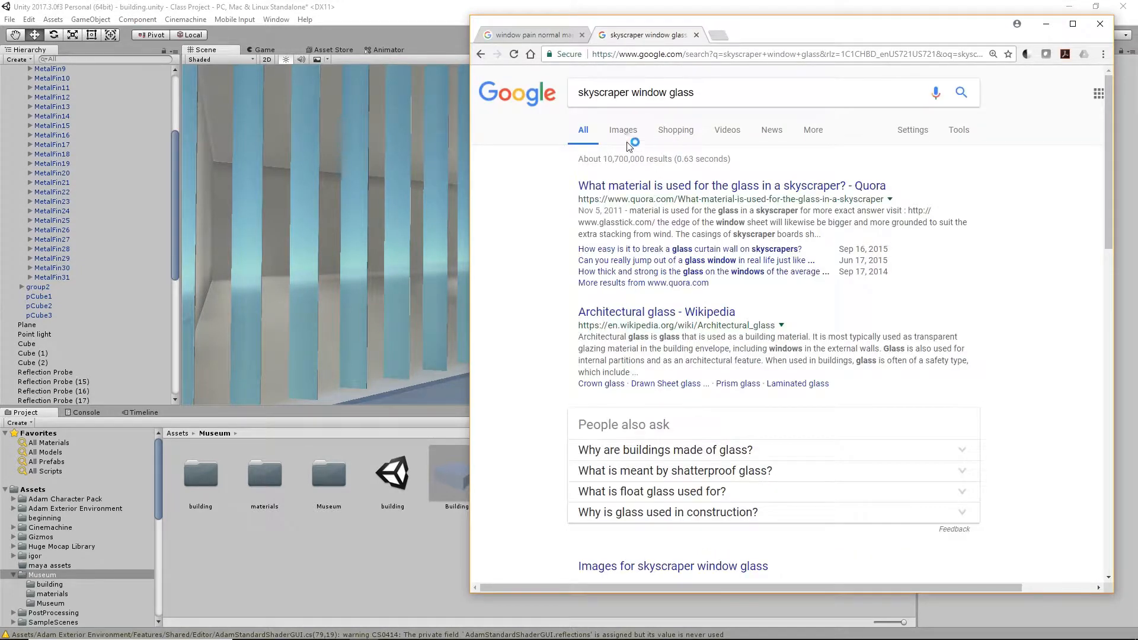
pyautogui.click(622, 130)
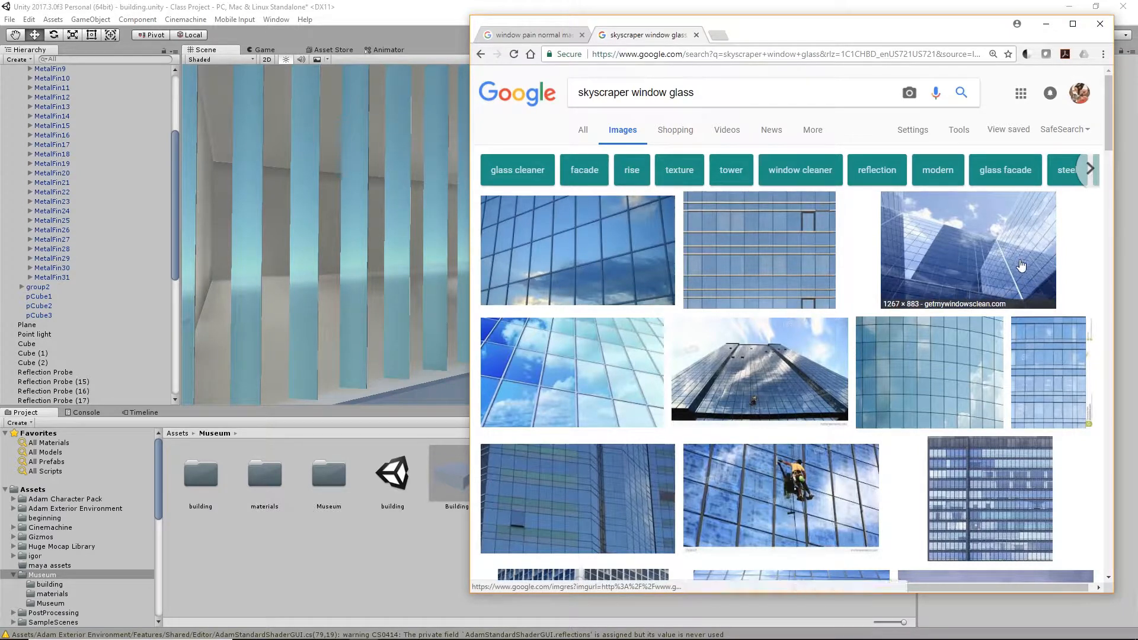
# Preview the curved blue skyscraper windows and the glass tower seen from below, and study reflections in other façade photos.
pyautogui.click(956, 369)
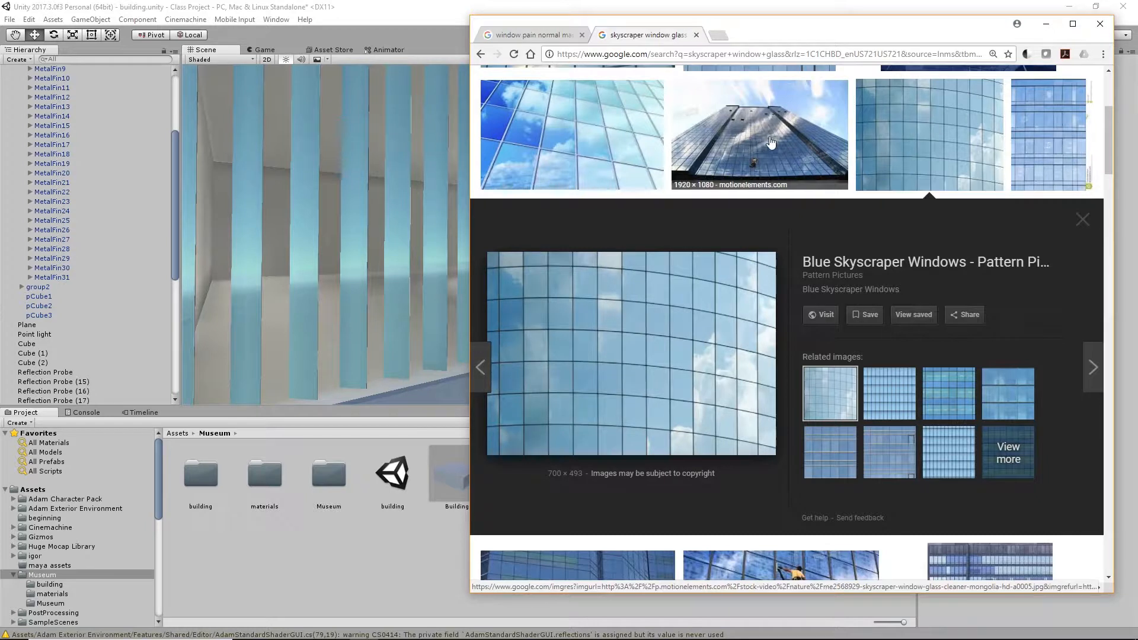
pyautogui.click(770, 142)
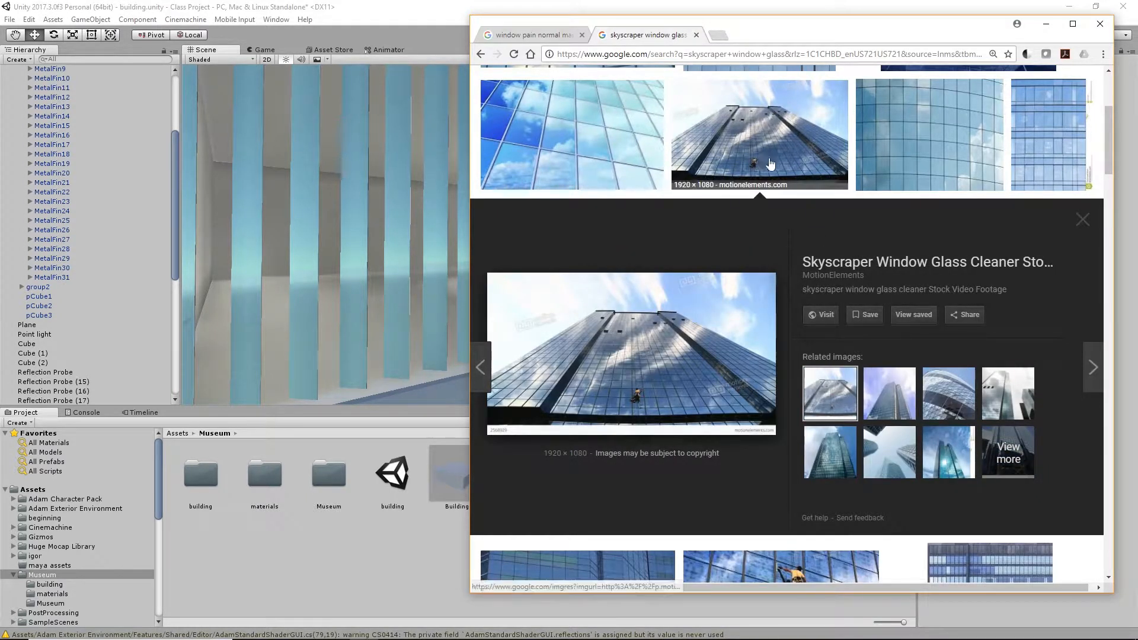
pyautogui.scroll(-3, 848, 327)
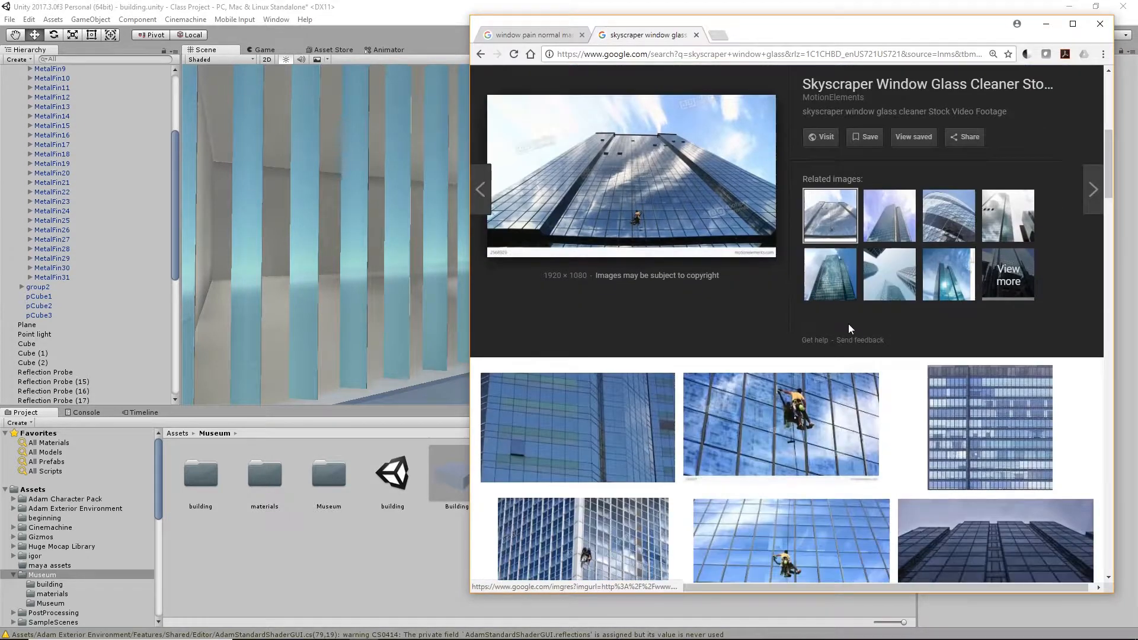
pyautogui.scroll(-2, 849, 325)
pyautogui.scroll(-2, 850, 328)
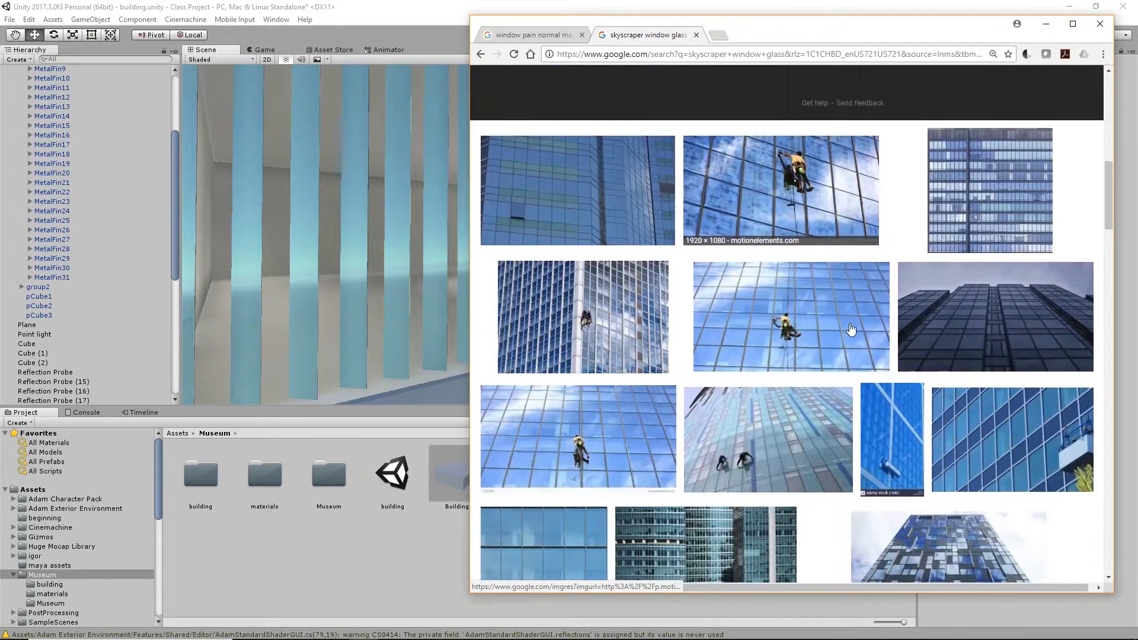
pyautogui.scroll(-1, 851, 330)
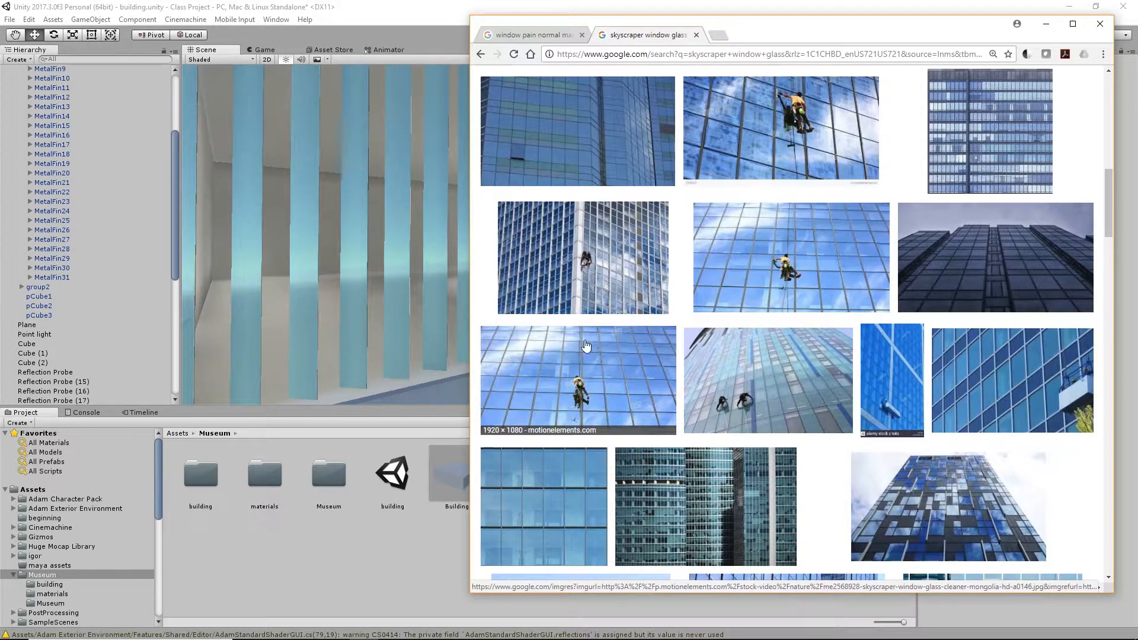
pyautogui.click(735, 252)
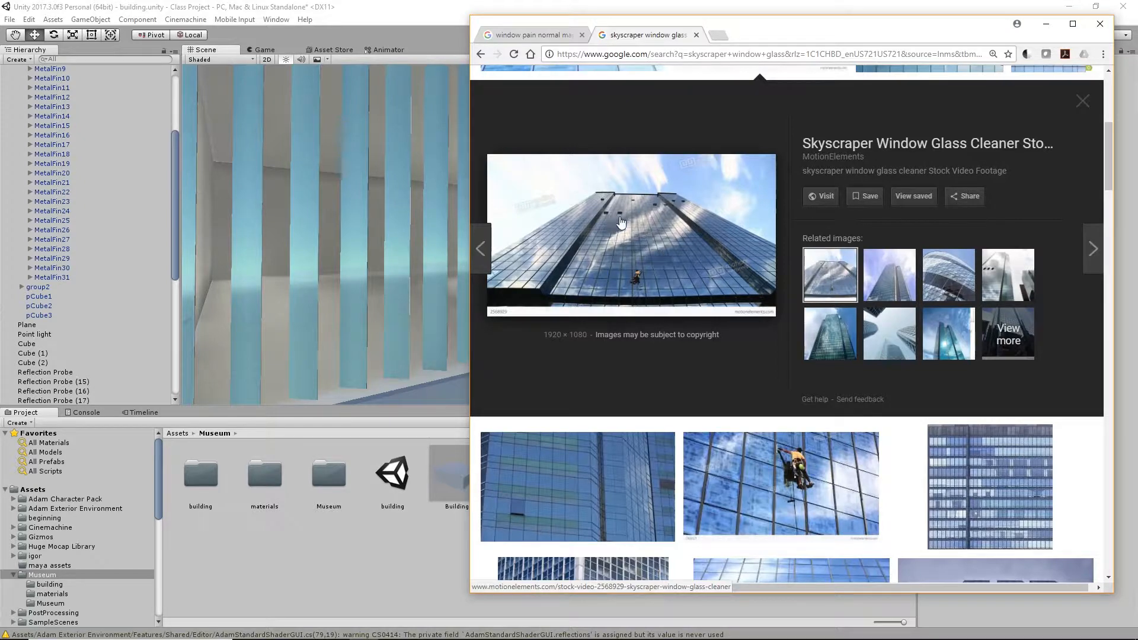
# Browse further façade photos and open the PxHere source page of the grey-green building with uneven glass panes.
pyautogui.scroll(-15, 920, 422)
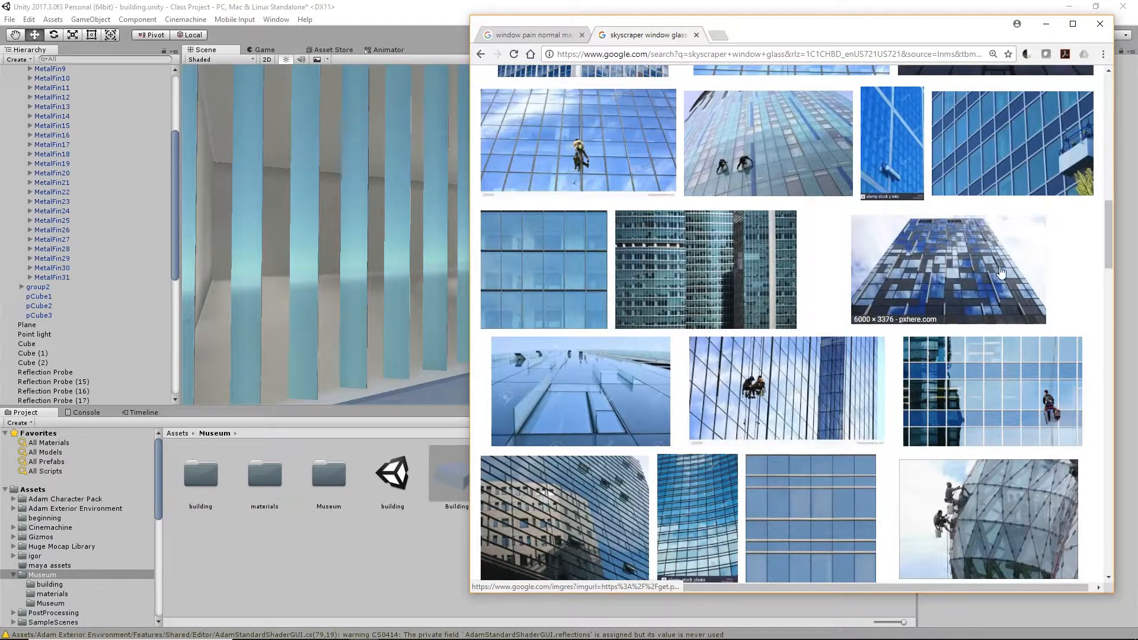
pyautogui.scroll(-4, 1002, 266)
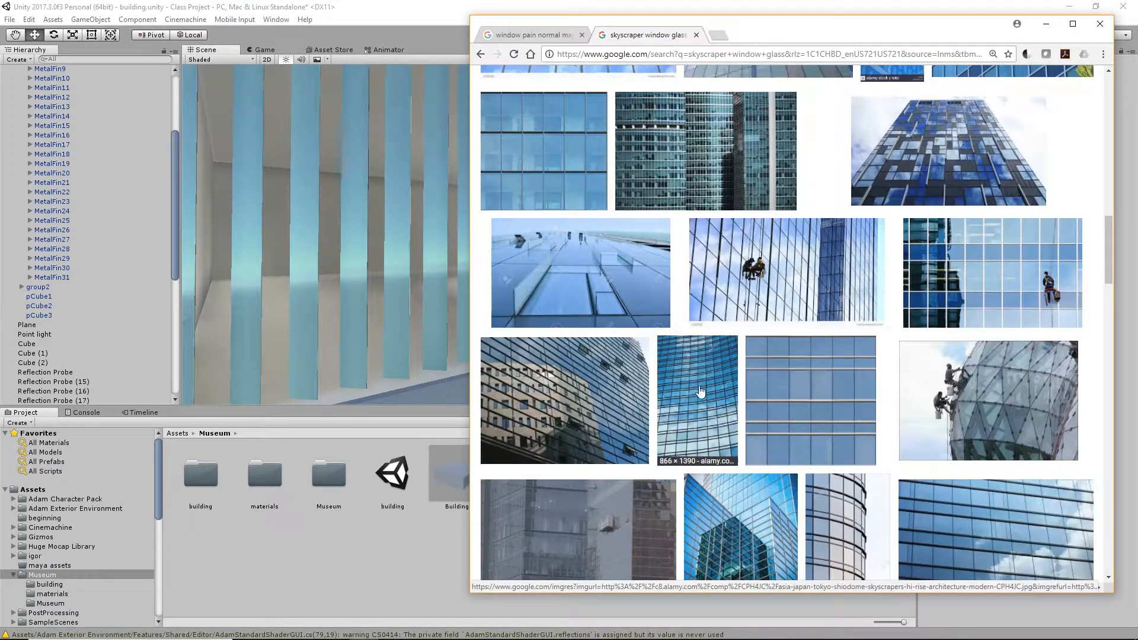
pyautogui.scroll(-1, 728, 386)
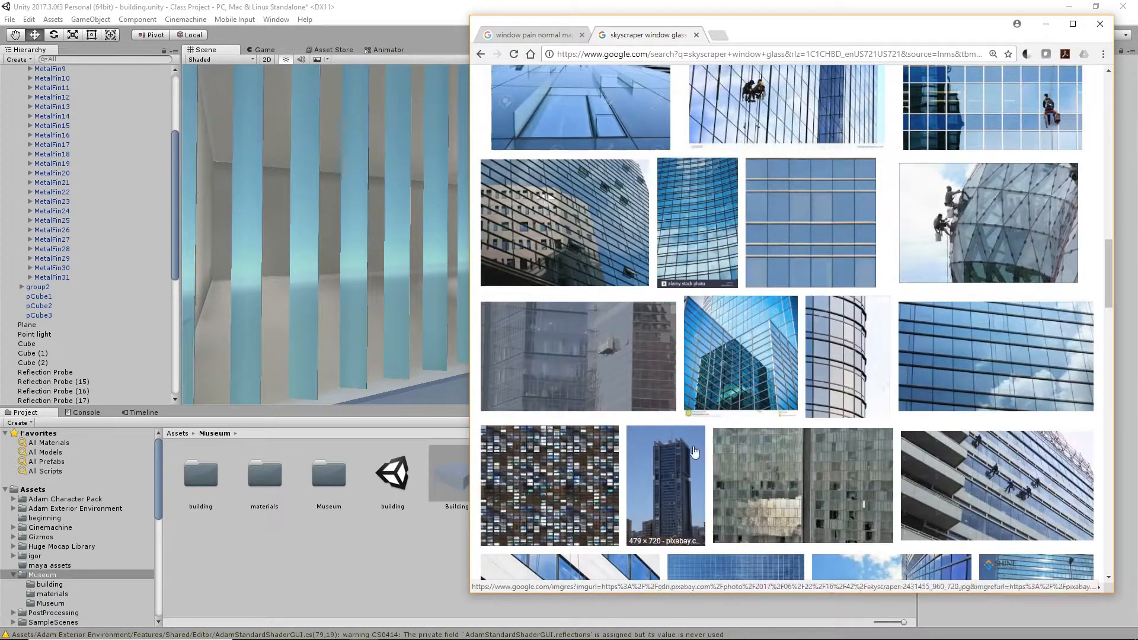
pyautogui.click(770, 474)
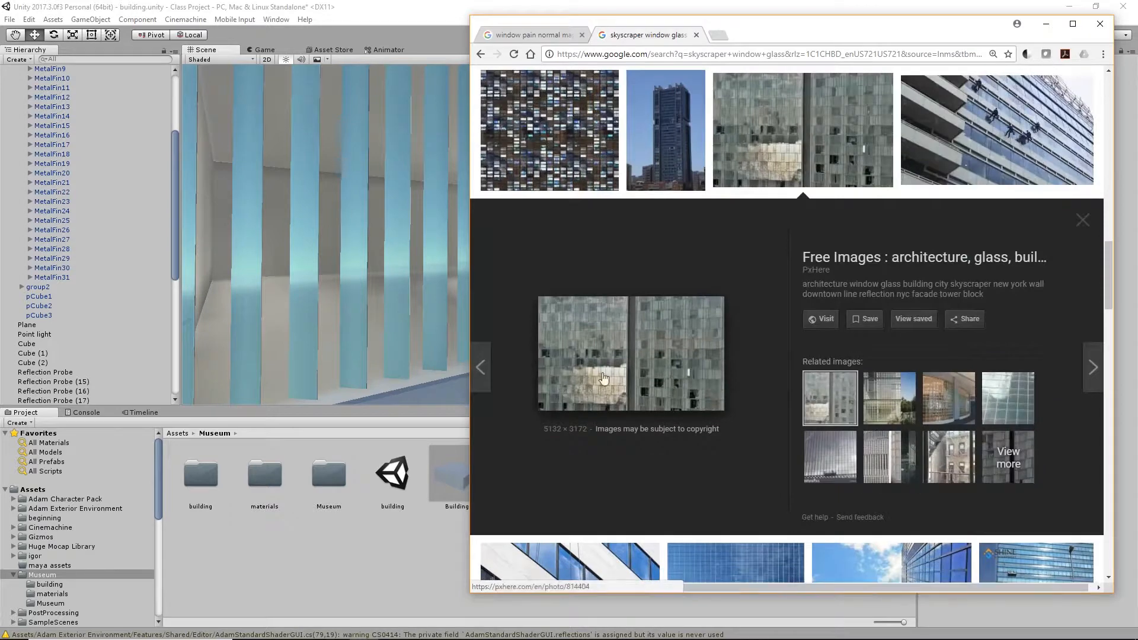
pyautogui.click(645, 366)
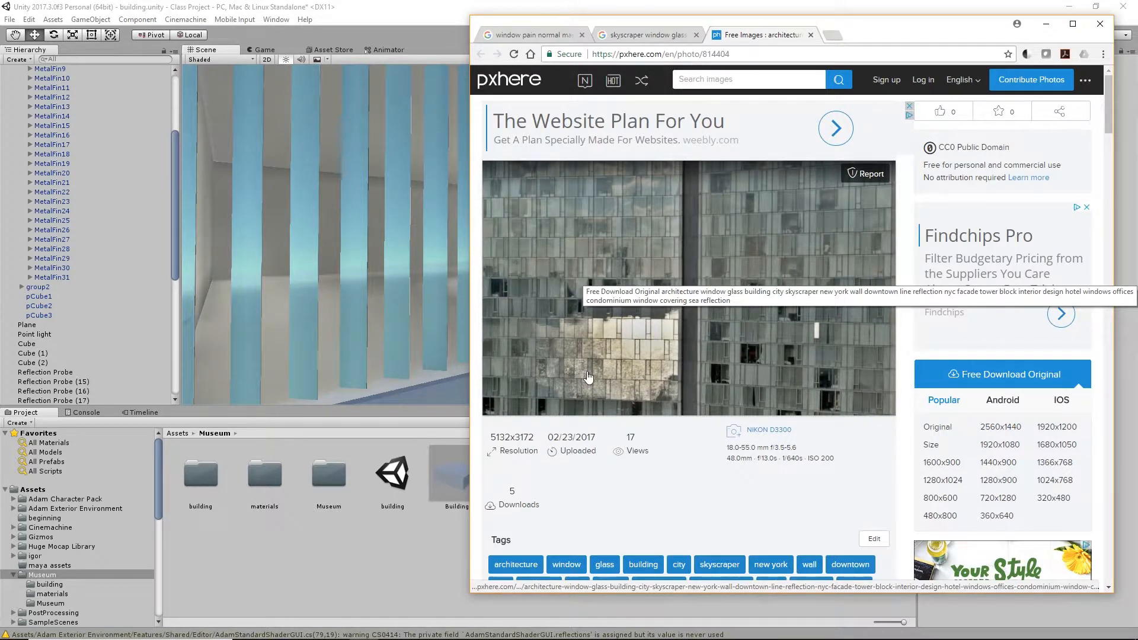
# Close the PxHere photo and the skyscraper image search, and switch back to Unity.
pyautogui.click(811, 35)
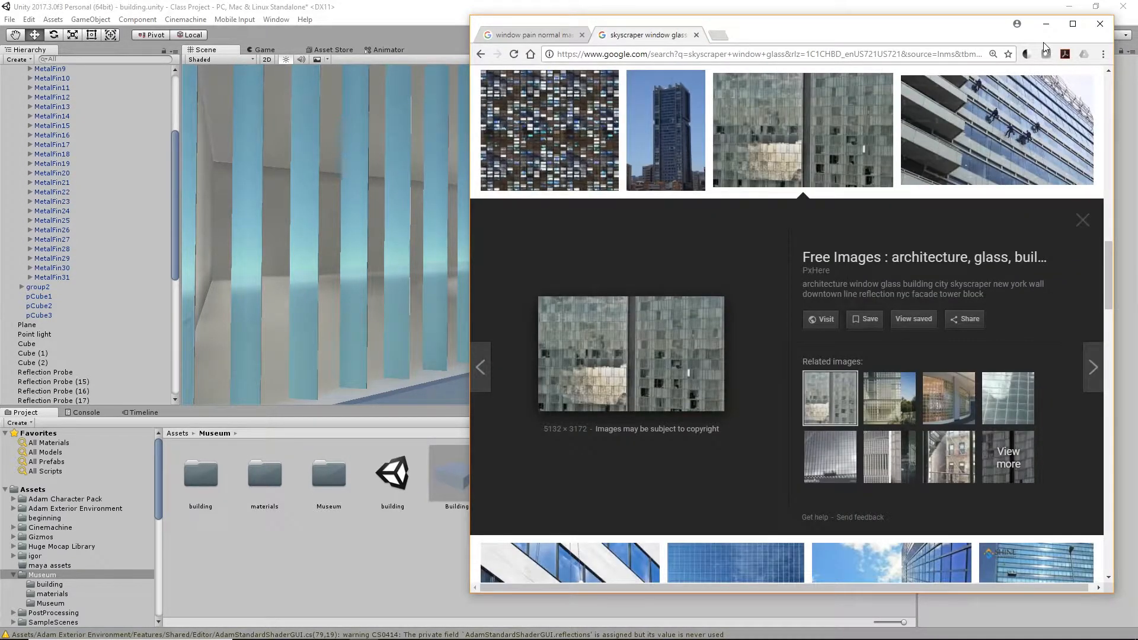
pyautogui.click(697, 35)
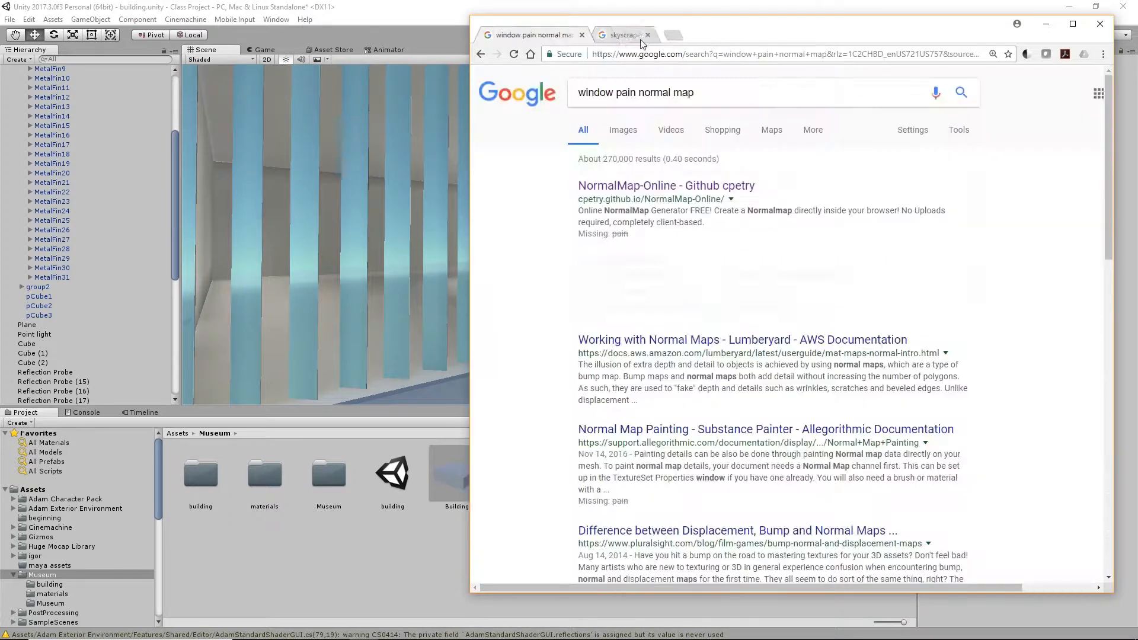
pyautogui.click(383, 16)
# Select the windowsNormal texture in the Museum folder and enlarge its preview to examine the normal map's pane pattern.
pyautogui.moveTo(628, 237); pyautogui.dragTo(554, 256, button='right')
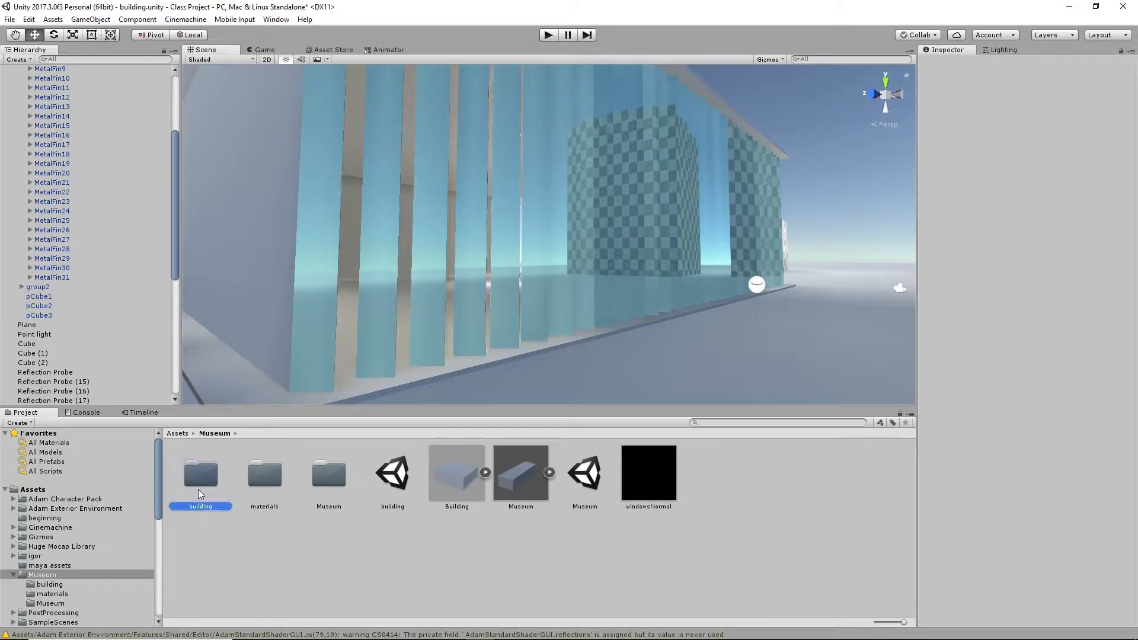
pyautogui.click(657, 485)
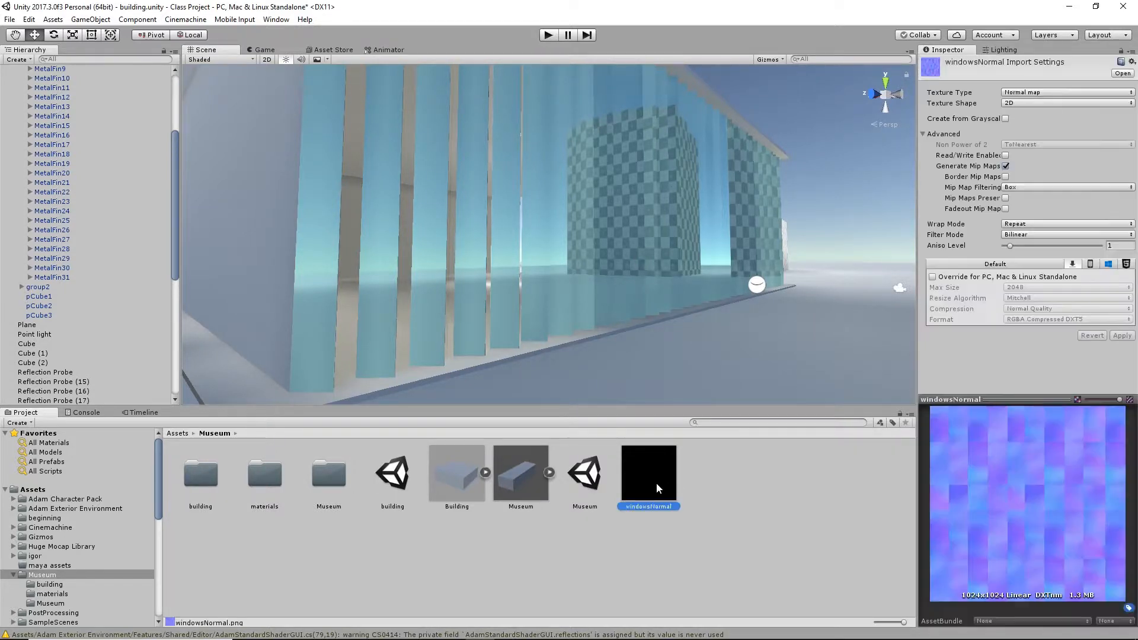
pyautogui.moveTo(1028, 400); pyautogui.dragTo(1035, 332)
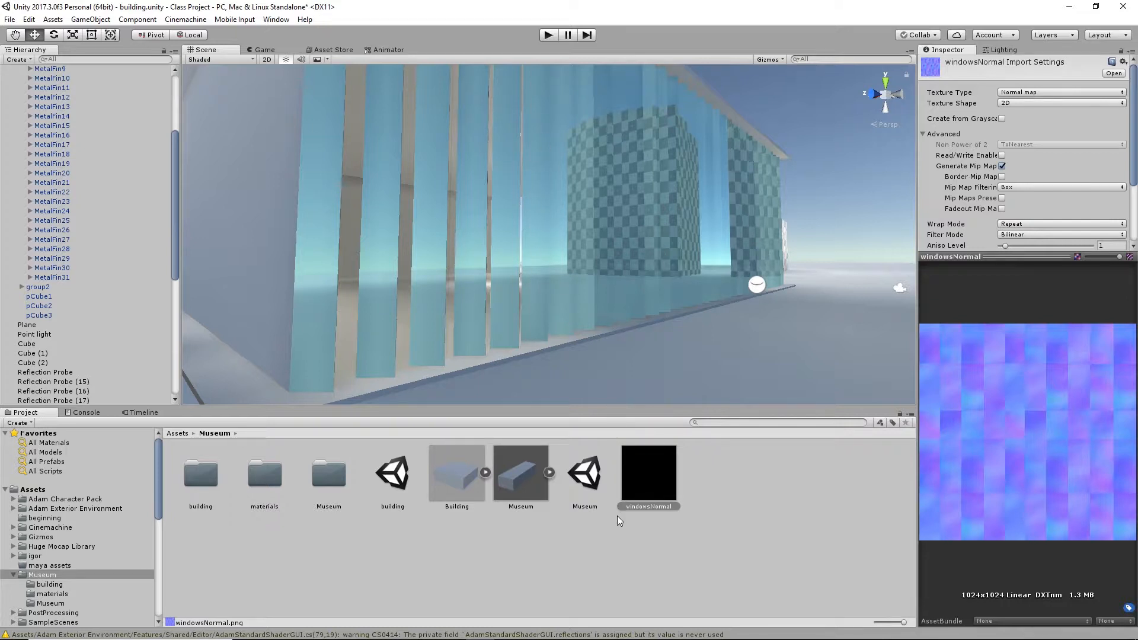
# Select the building and its fins MetalFin1 and MetalFin to check which material they use.
pyautogui.click(265, 485)
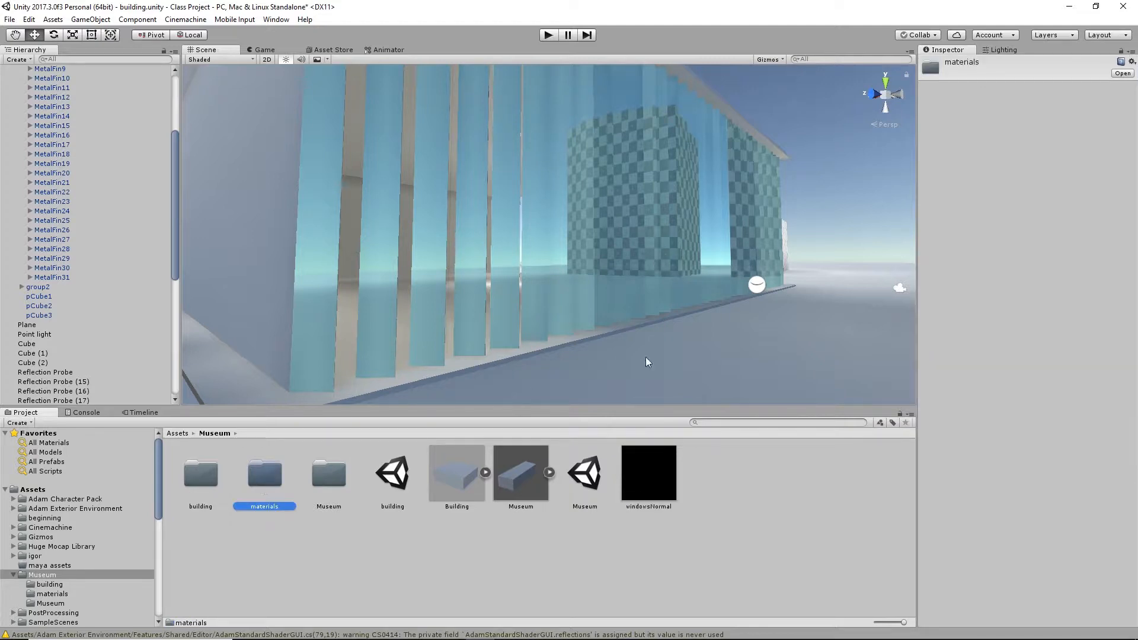
pyautogui.click(563, 252)
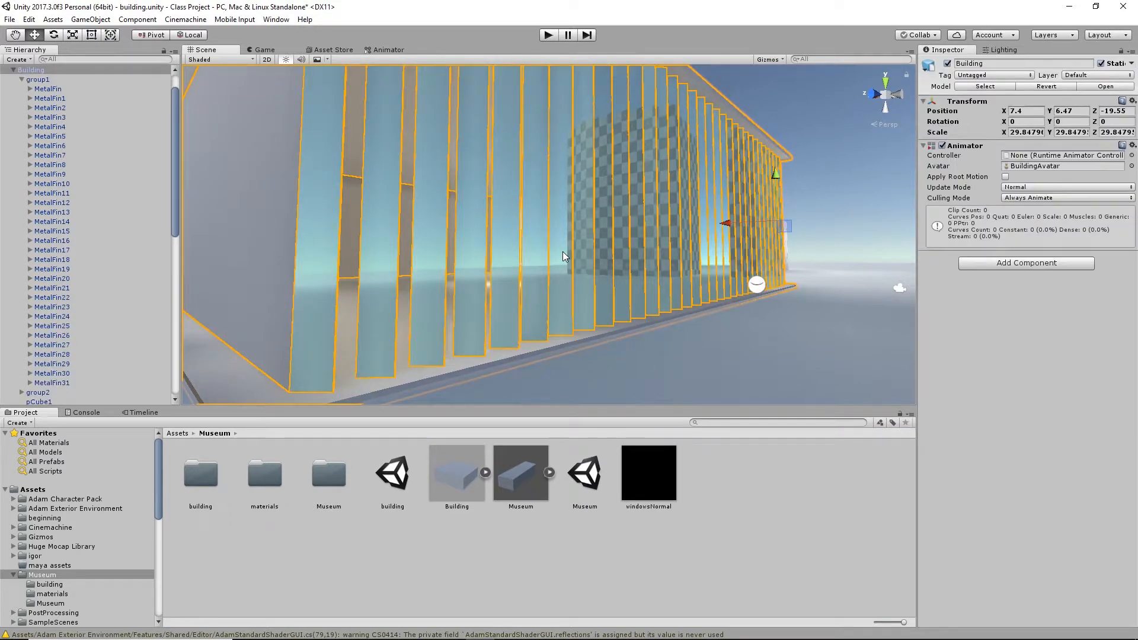
pyautogui.click(56, 99)
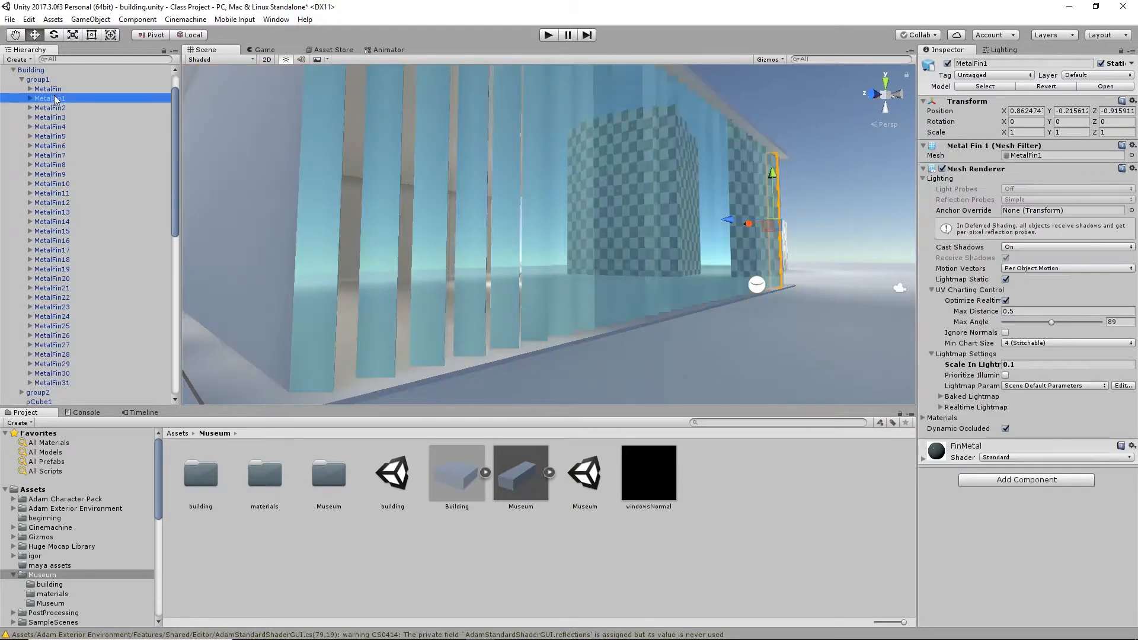
pyautogui.click(53, 90)
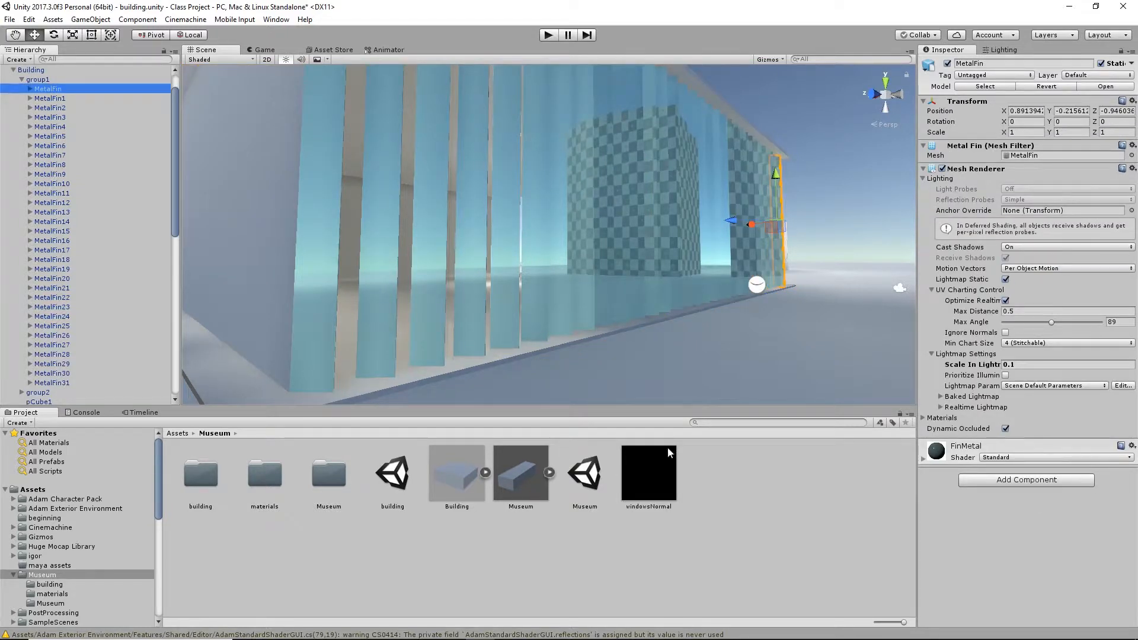
# Open the materials folder, select the FinMetal material, and view the textures available for its normal map without choosing one.
pyautogui.doubleClick(262, 485)
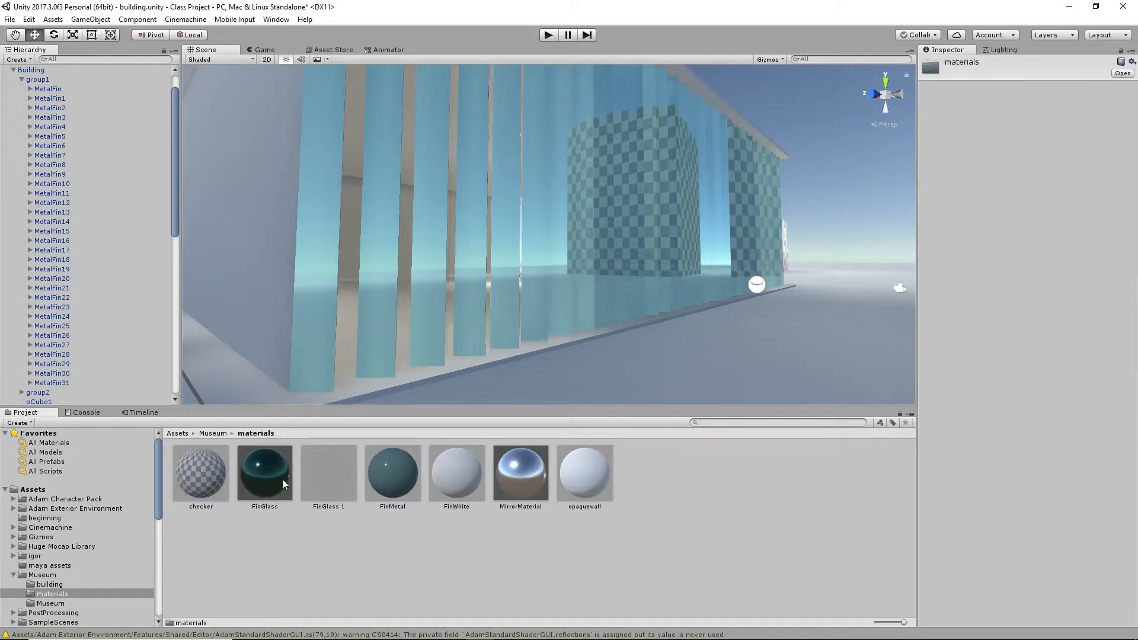
pyautogui.click(391, 480)
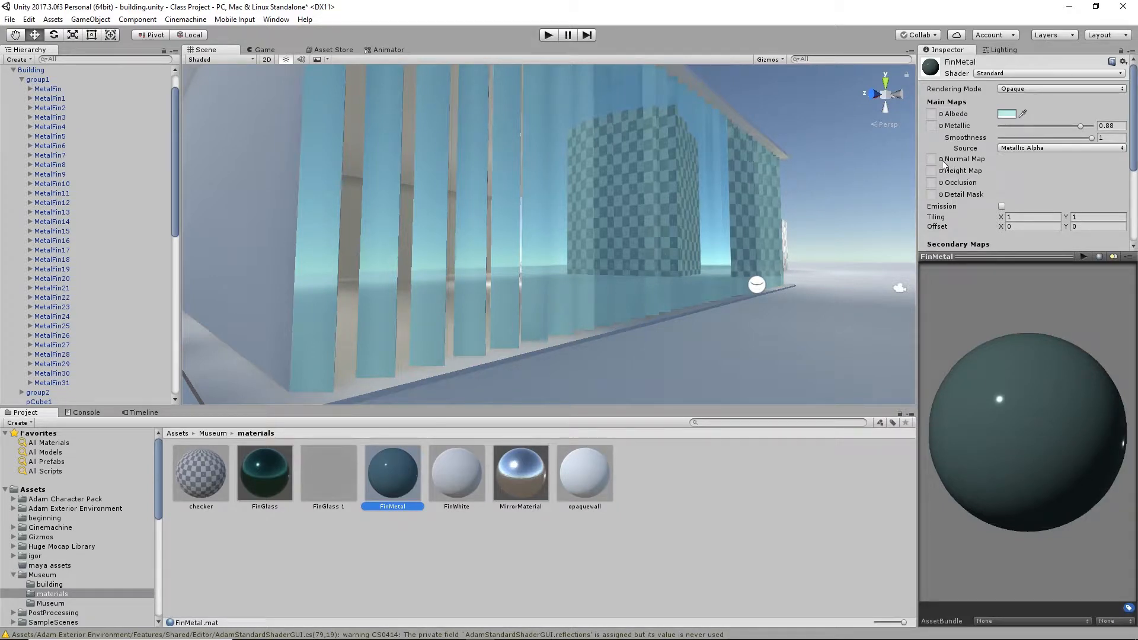
pyautogui.click(941, 160)
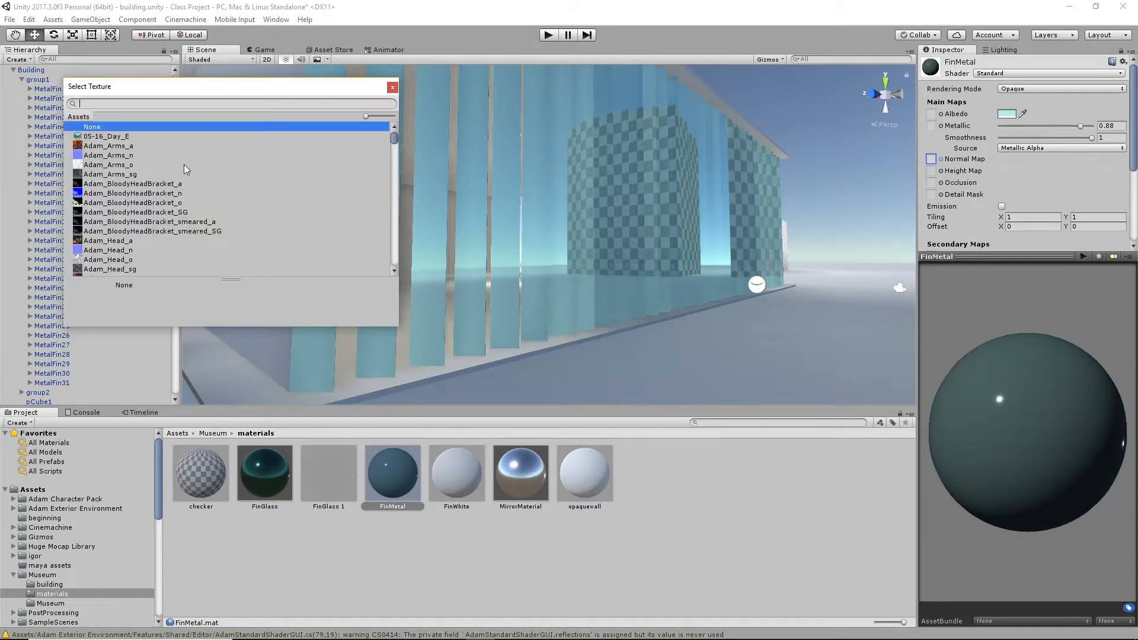
pyautogui.click(392, 88)
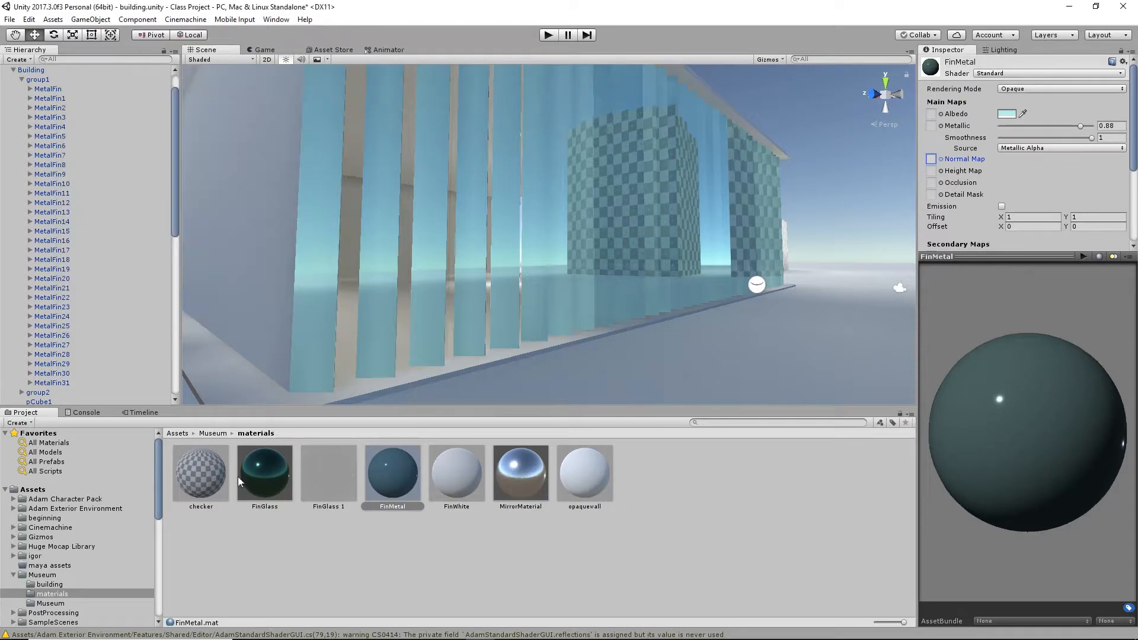
# Assign the windowsNormal texture as the FinMetal material's normal map and inspect the fins' reflections from another angle.
pyautogui.click(210, 433)
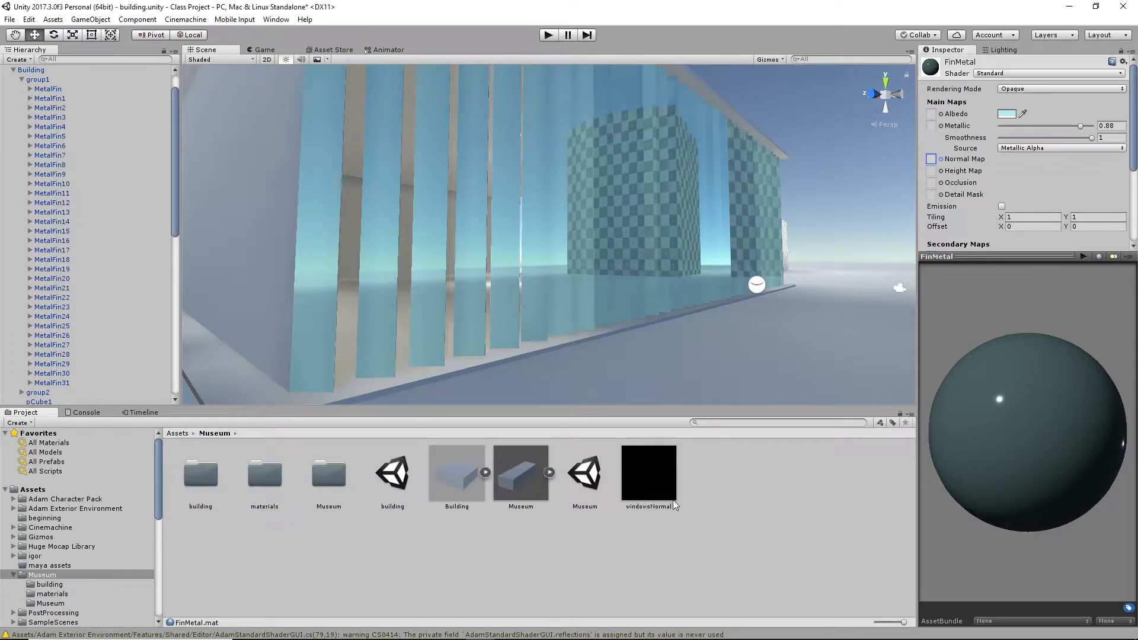
pyautogui.click(941, 159)
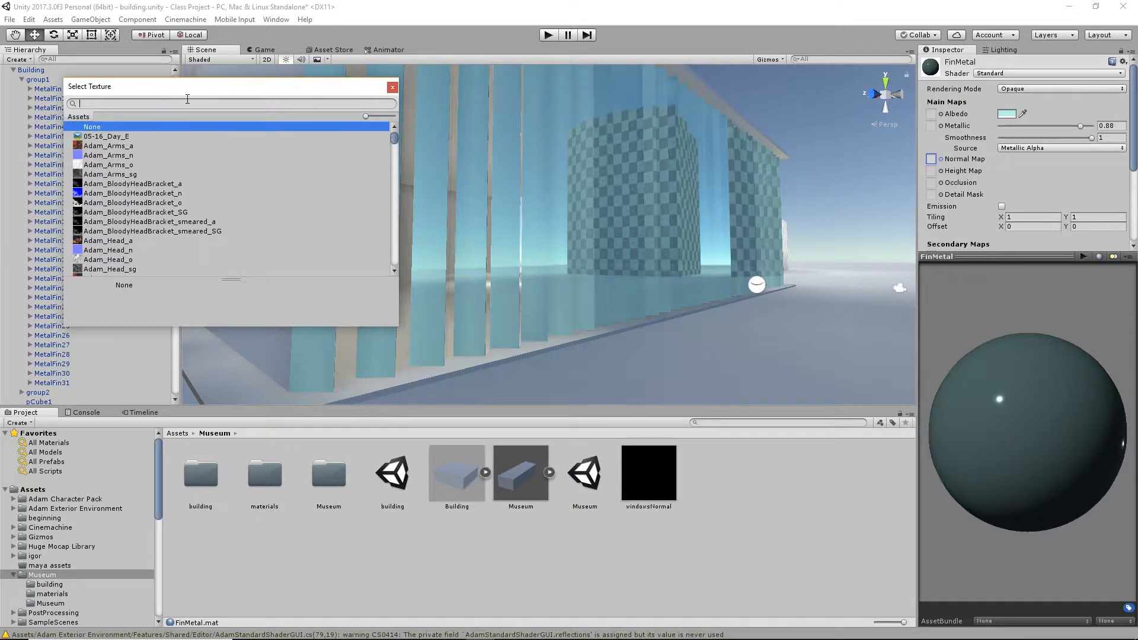
pyautogui.write('win')
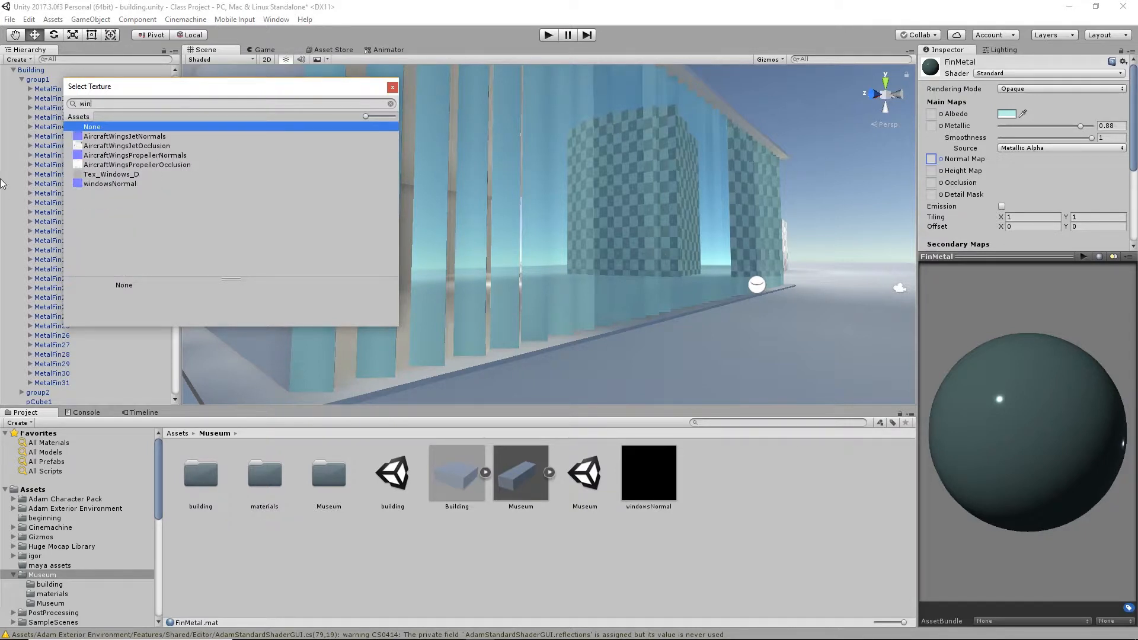
pyautogui.click(113, 184)
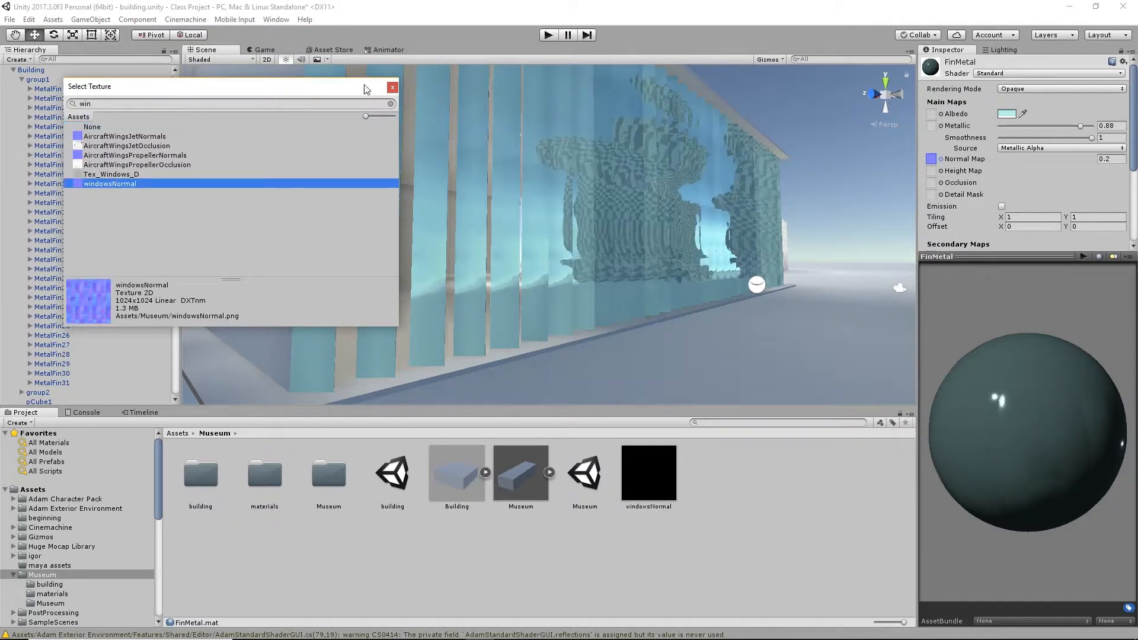
pyautogui.click(392, 89)
pyautogui.keyDown('alt'); pyautogui.moveTo(723, 250); pyautogui.dragTo(670, 169); pyautogui.keyUp('alt')
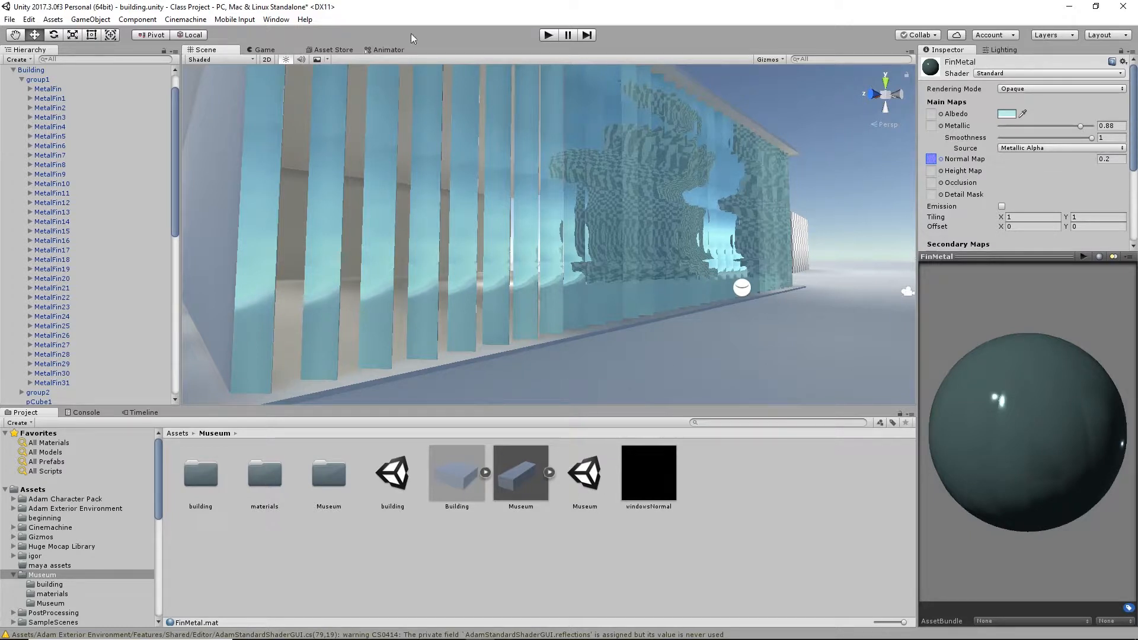
# Switch to Maya, open the UV Editor for MetalFin2, and select all of the fin's faces in its UV layout.
pyautogui.moveTo(363, 635)
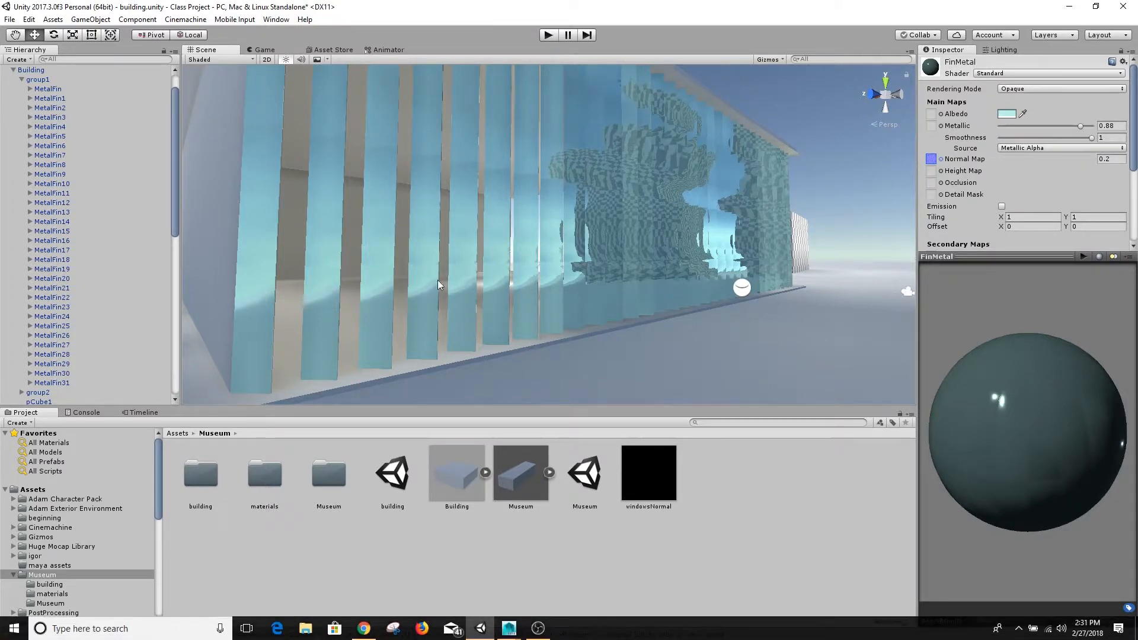
pyautogui.moveTo(508, 634)
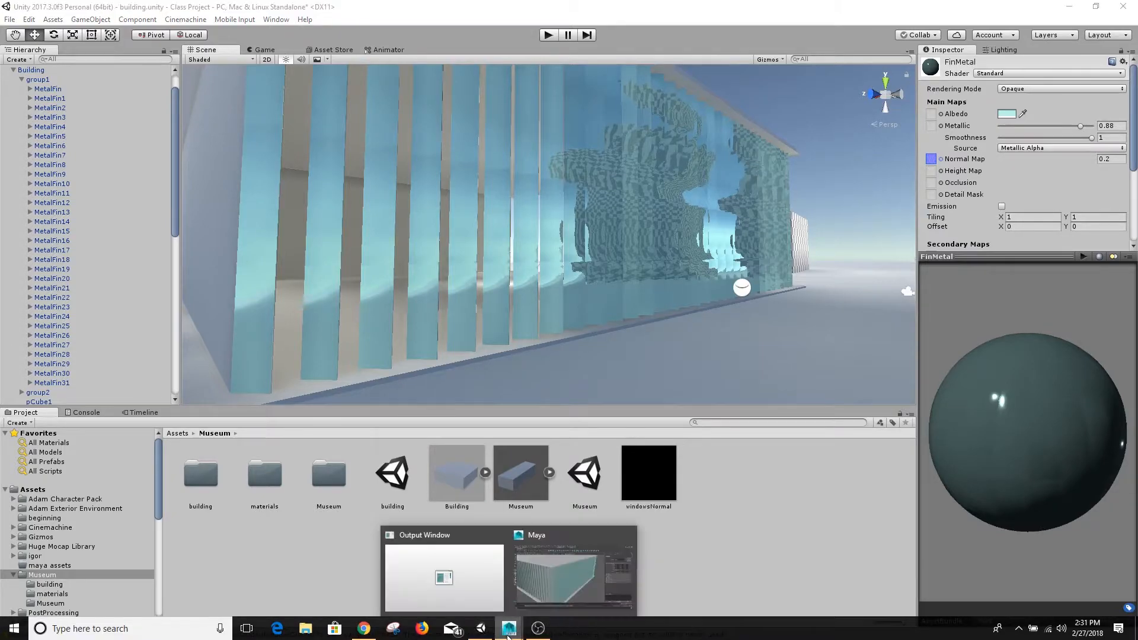
pyautogui.click(549, 567)
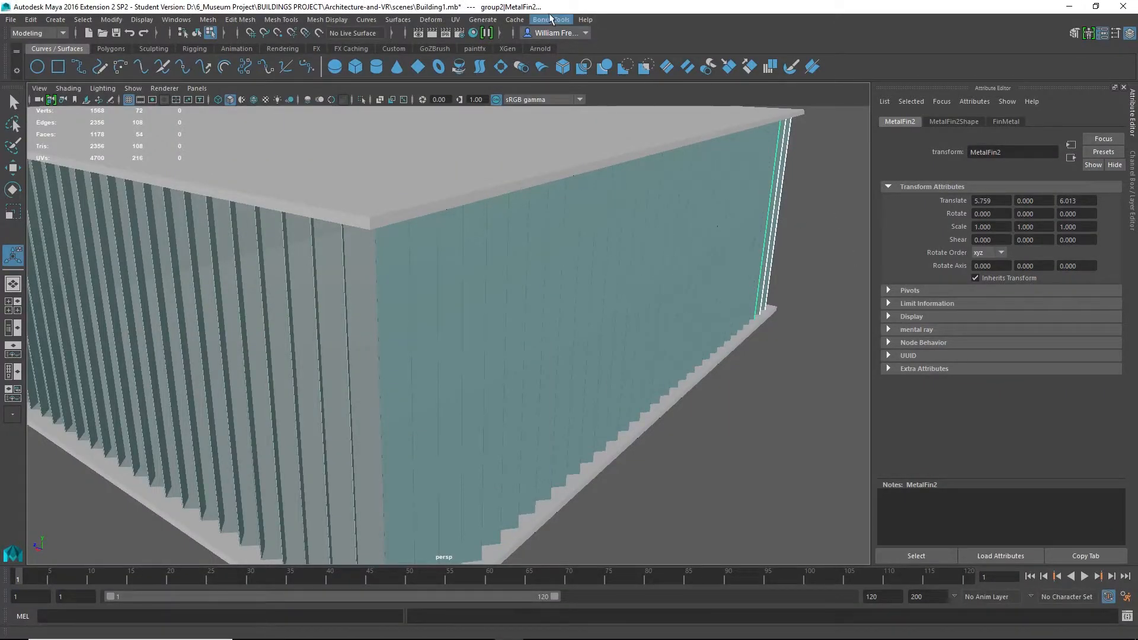
pyautogui.click(456, 24)
pyautogui.click(474, 48)
pyautogui.moveTo(487, 253); pyautogui.dragTo(488, 286, button='right')
pyautogui.moveTo(400, 149); pyautogui.dragTo(561, 553)
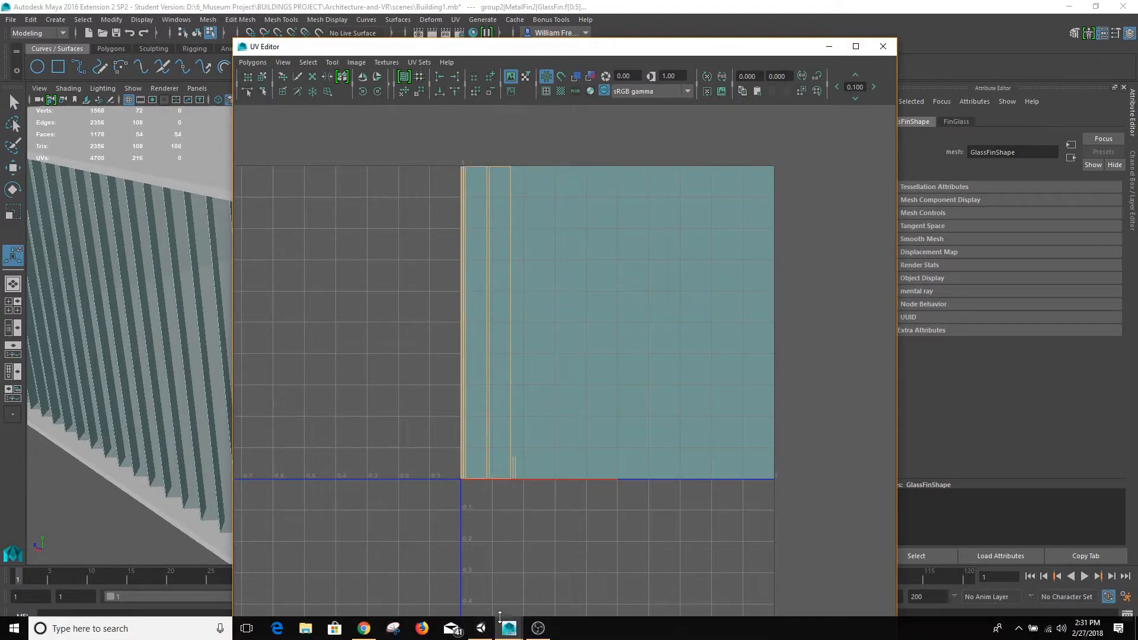
# Return to Unity, select the windowsNormal texture, and compare its pane pattern with the reflections across the building's fins.
pyautogui.click(480, 631)
pyautogui.click(653, 471)
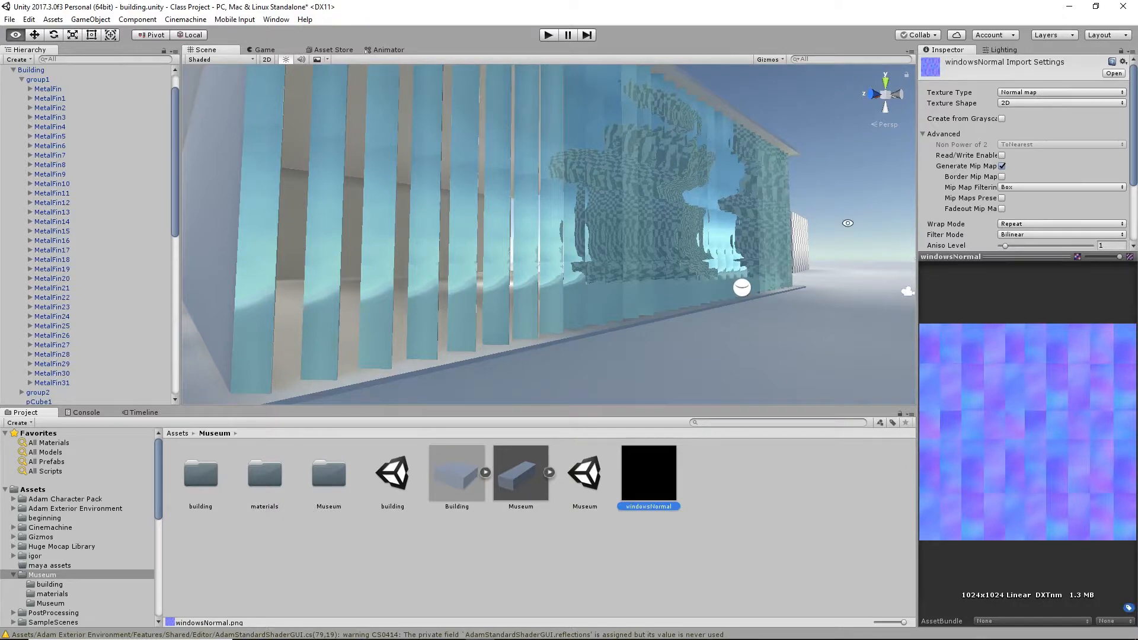
pyautogui.keyDown('alt'); pyautogui.moveTo(849, 223); pyautogui.dragTo(577, 228); pyautogui.keyUp('alt')
pyautogui.keyDown('alt'); pyautogui.moveTo(577, 228); pyautogui.dragTo(706, 218, button='right'); pyautogui.keyUp('alt')
pyautogui.moveTo(706, 217)
pyautogui.keyDown('alt'); pyautogui.mouseDown()
pyautogui.moveTo(637, 211)
pyautogui.moveTo(640, 189)
pyautogui.moveTo(645, 211)
pyautogui.moveTo(666, 216)
pyautogui.moveTo(692, 219)
pyautogui.moveTo(686, 203)
pyautogui.moveTo(852, 229)
pyautogui.moveTo(767, 198)
pyautogui.moveTo(784, 234)
pyautogui.moveTo(772, 200)
pyautogui.moveTo(801, 214)
pyautogui.moveTo(717, 210)
pyautogui.mouseUp(); pyautogui.keyUp('alt')
pyautogui.keyDown('alt'); pyautogui.moveTo(622, 252); pyautogui.dragTo(484, 196); pyautogui.keyUp('alt')
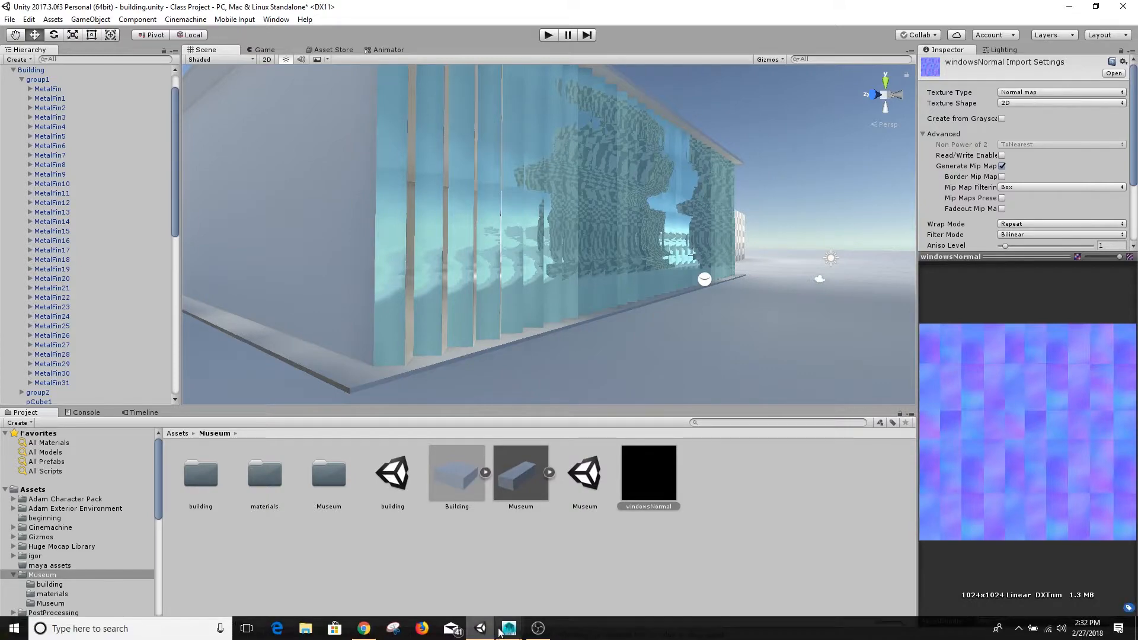
# Switch back to Maya, narrow the UV Editor, and place it clear of the building view.
pyautogui.moveTo(509, 629)
pyautogui.moveTo(550, 582)
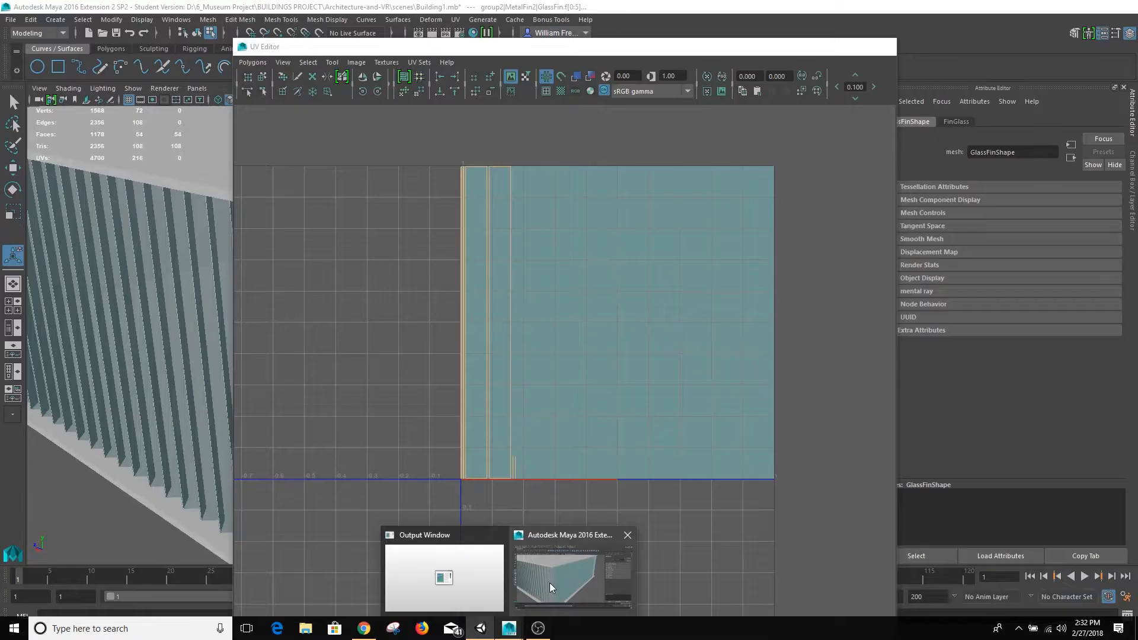
pyautogui.click(549, 582)
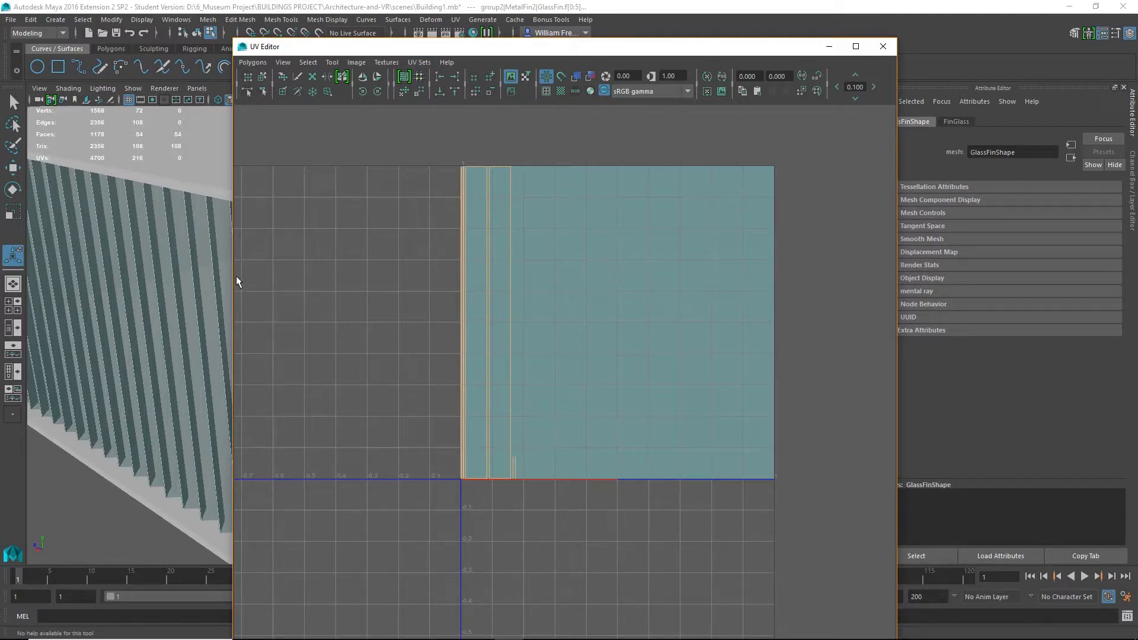
pyautogui.moveTo(235, 276); pyautogui.dragTo(489, 285)
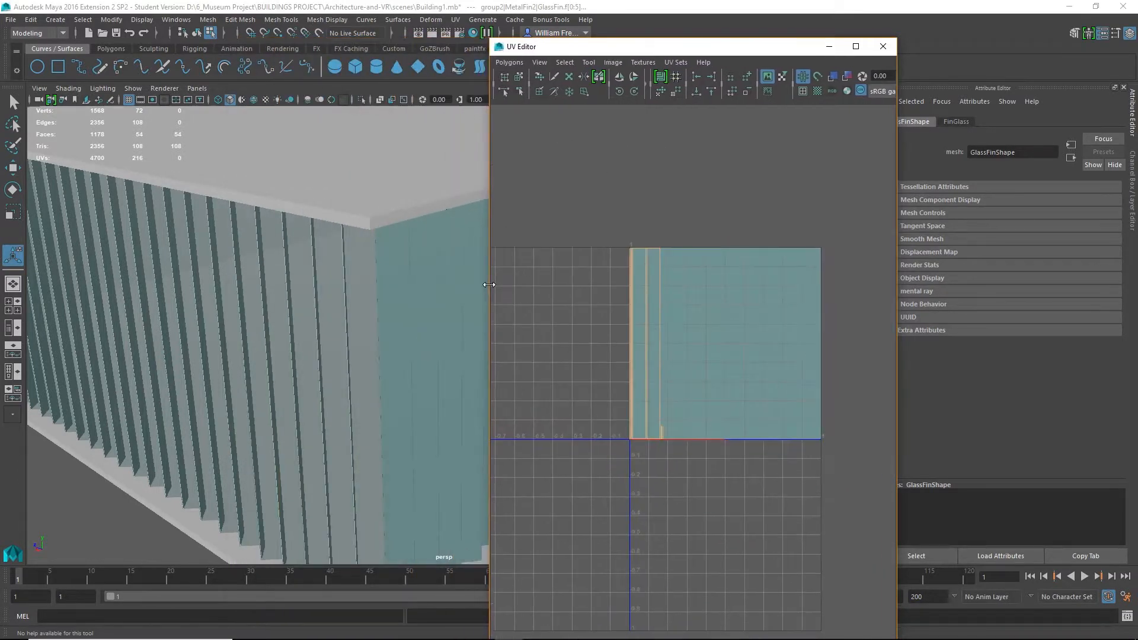
pyautogui.keyDown('alt'); pyautogui.moveTo(592, 404); pyautogui.dragTo(540, 375, button='middle'); pyautogui.keyUp('alt')
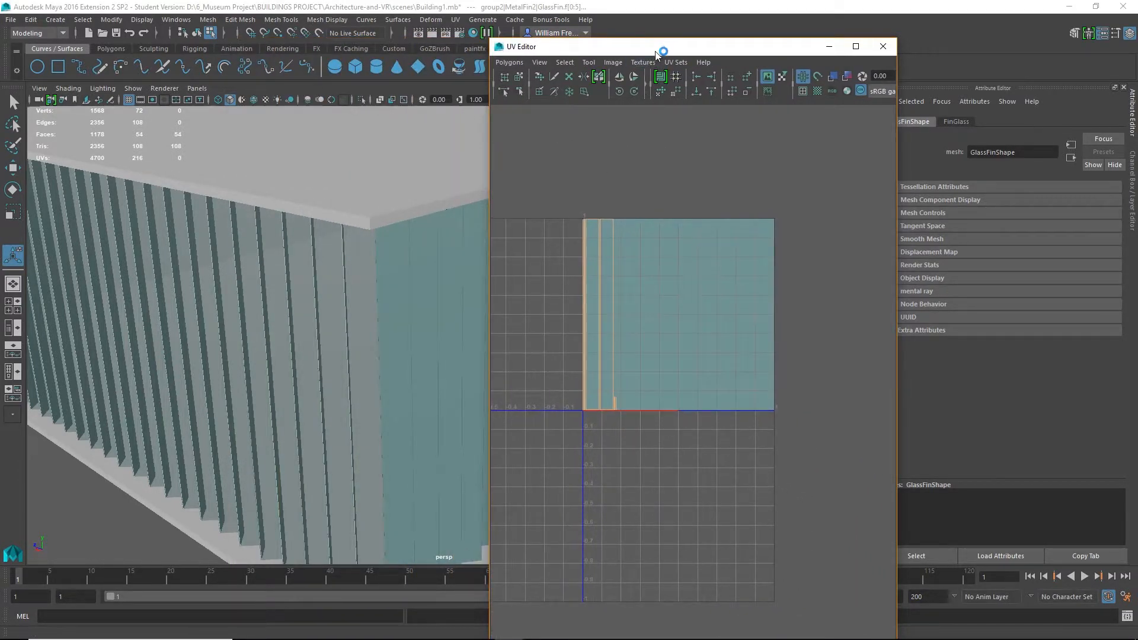
pyautogui.moveTo(657, 51); pyautogui.dragTo(880, 13)
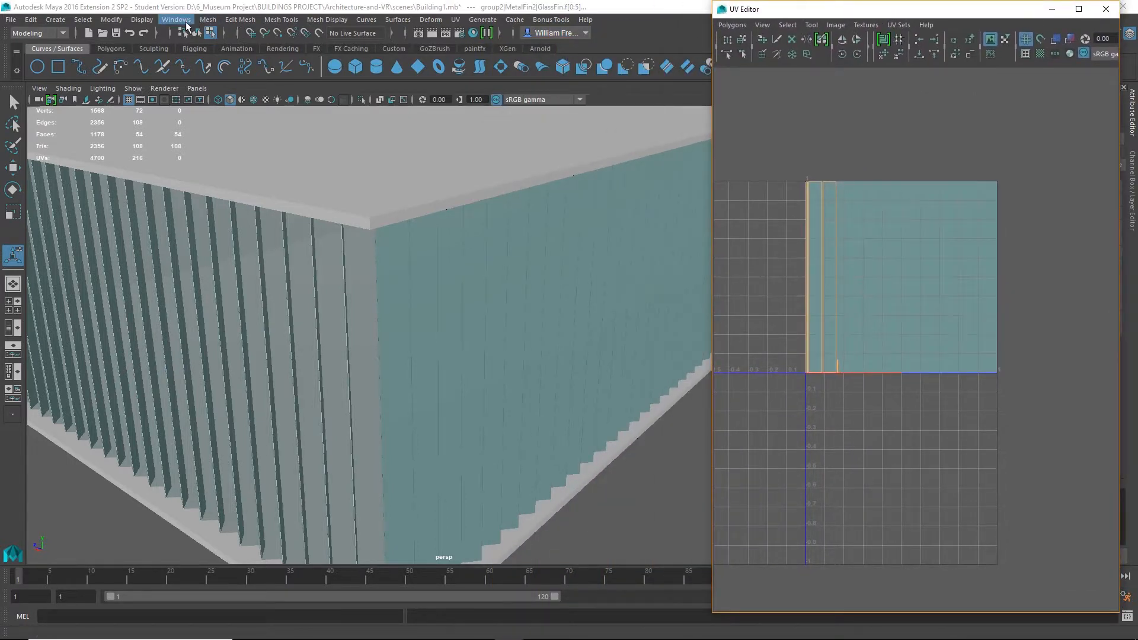
# Open the Hypergraph Hierarchy and place it beside the UV Editor without overlap.
pyautogui.click(177, 20)
pyautogui.click(206, 172)
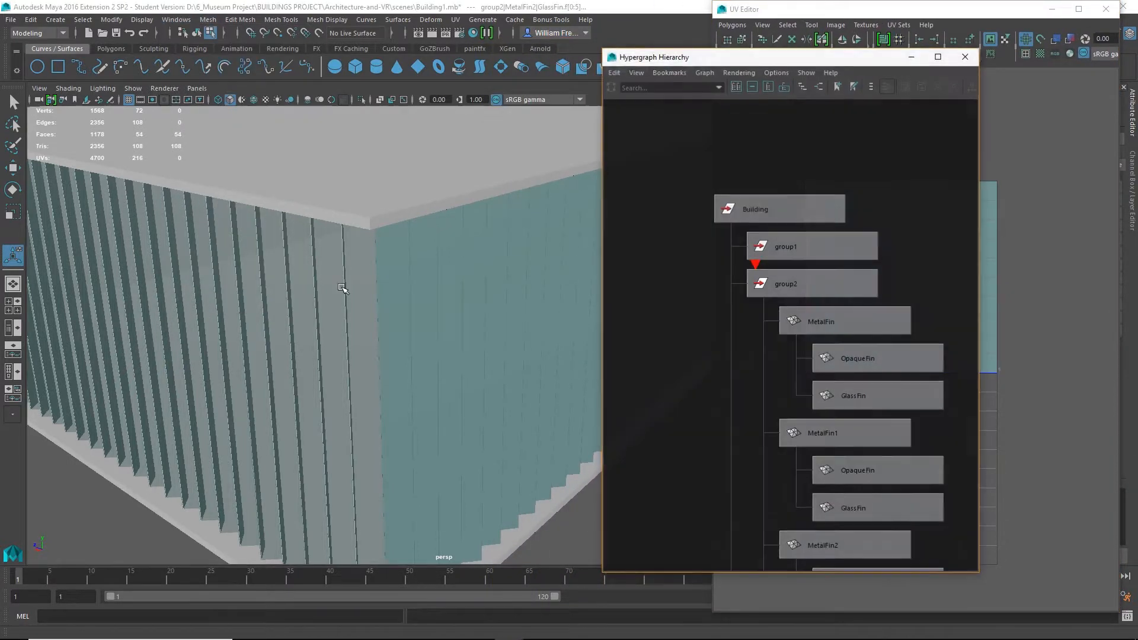
pyautogui.moveTo(824, 58); pyautogui.dragTo(281, 61)
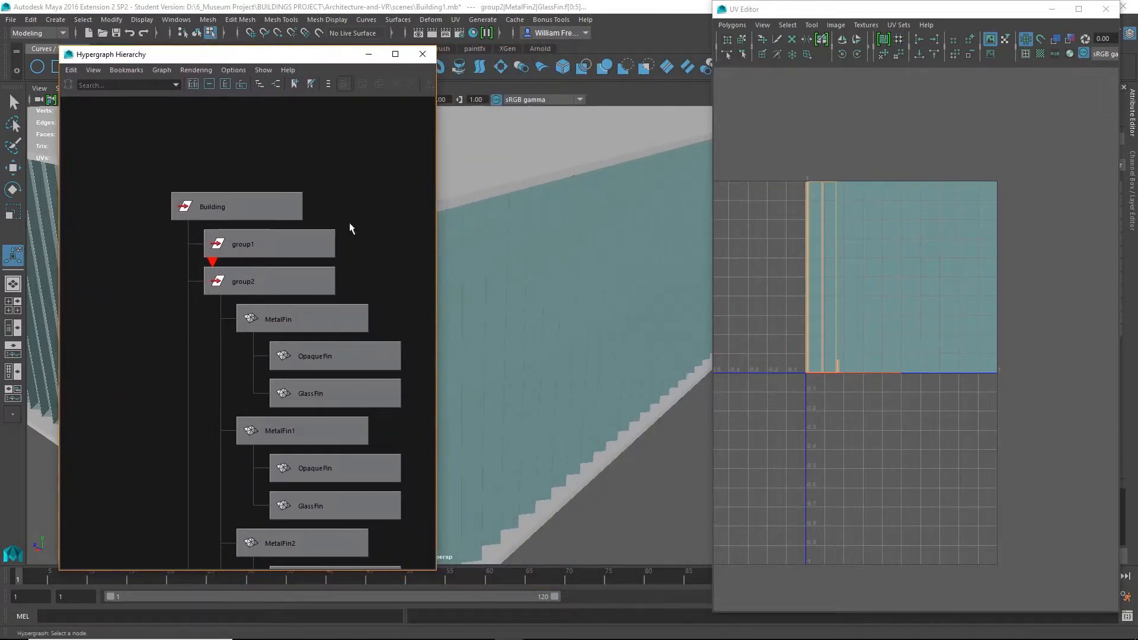
# Try to select MetalFin, MetalFin2, MetalFin4, MetalFin6 and MetalFin7 under group2 and switch the UV Editor to face selection.
pyautogui.click(289, 317)
pyautogui.scroll(-3, 271, 307)
pyautogui.keyDown('alt'); pyautogui.moveTo(271, 306); pyautogui.dragTo(260, 306, button='right'); pyautogui.keyUp('alt')
pyautogui.keyDown('alt'); pyautogui.moveTo(357, 305); pyautogui.dragTo(356, 200, button='middle'); pyautogui.keyUp('alt')
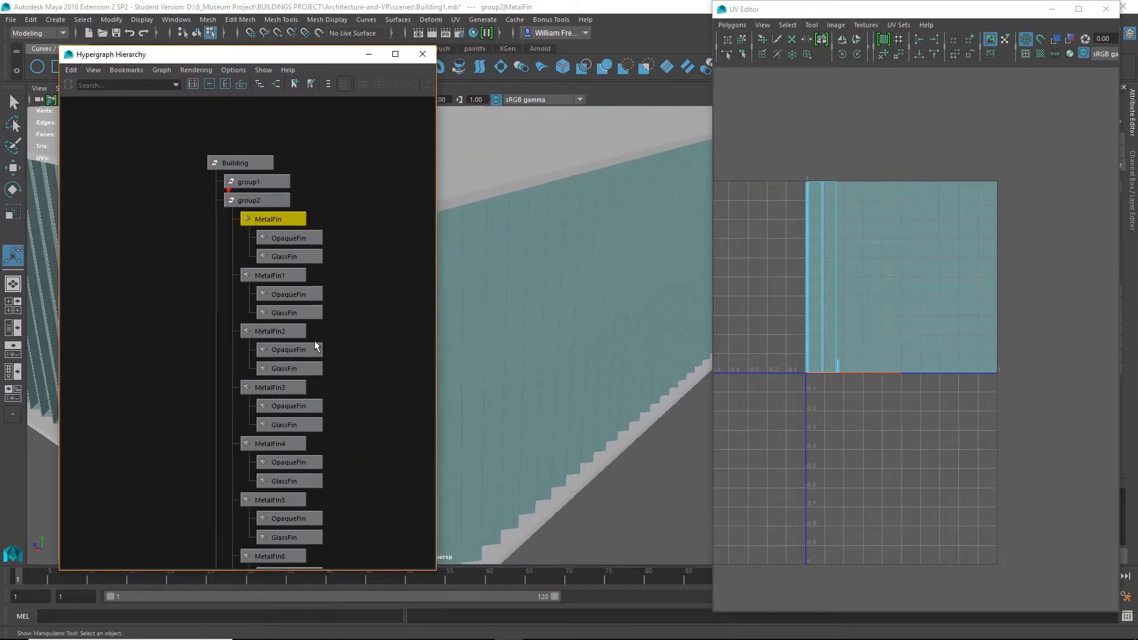
pyautogui.keyDown('shift'); pyautogui.click(282, 334); pyautogui.keyUp('shift')
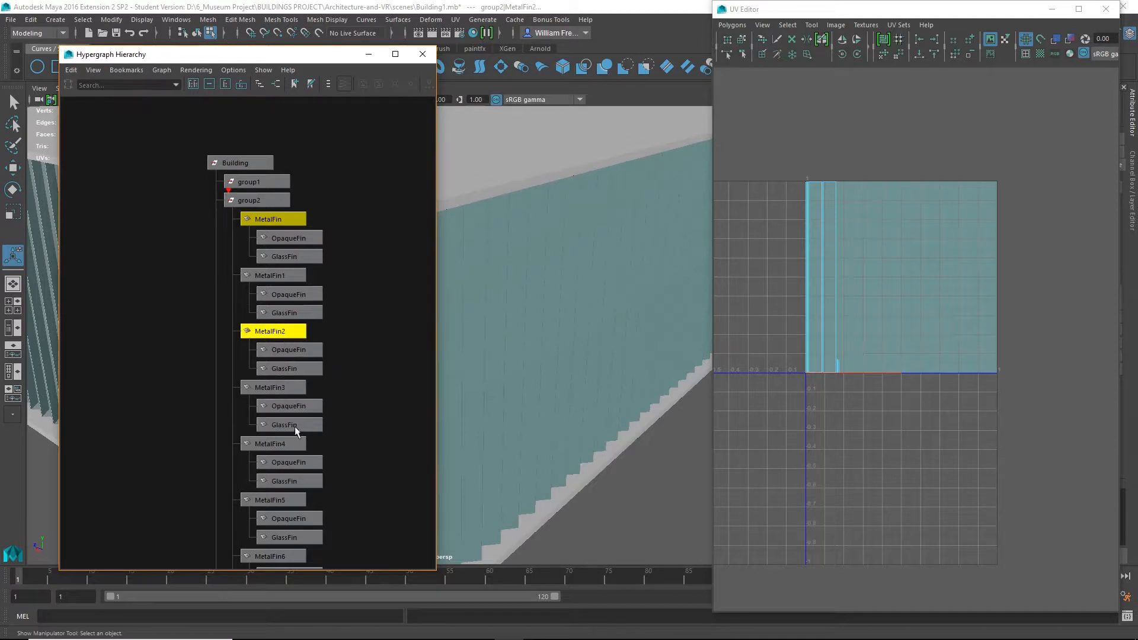
pyautogui.keyDown('shift'); pyautogui.click(283, 444); pyautogui.keyUp('shift')
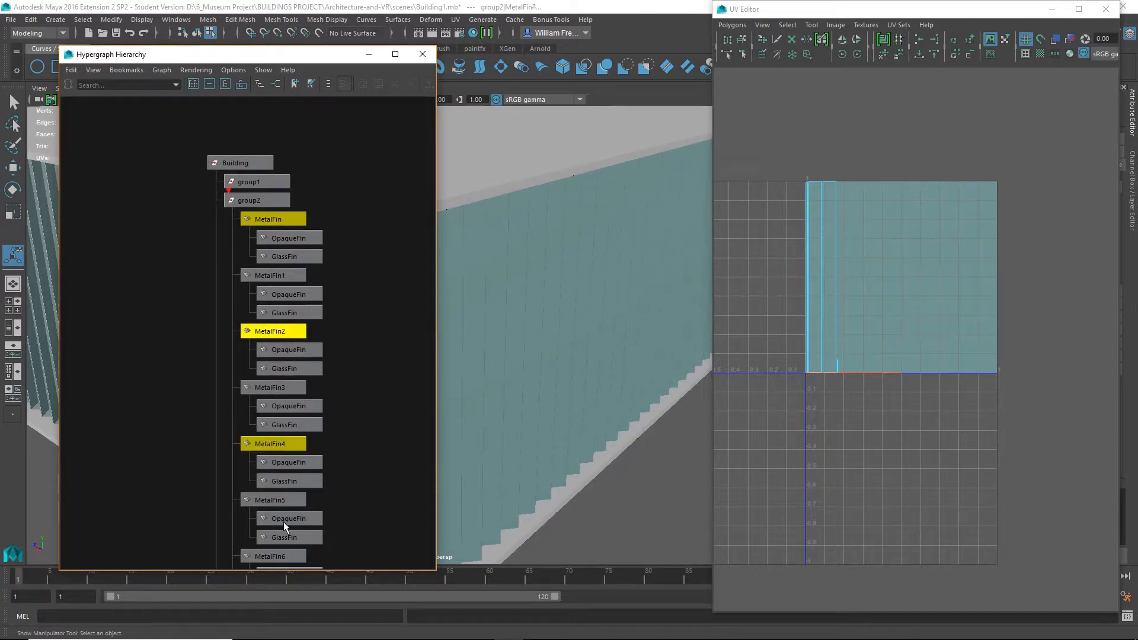
pyautogui.keyDown('shift'); pyautogui.click(285, 555); pyautogui.keyUp('shift')
pyautogui.keyDown('alt'); pyautogui.moveTo(398, 444); pyautogui.dragTo(393, 237, button='middle'); pyautogui.keyUp('alt')
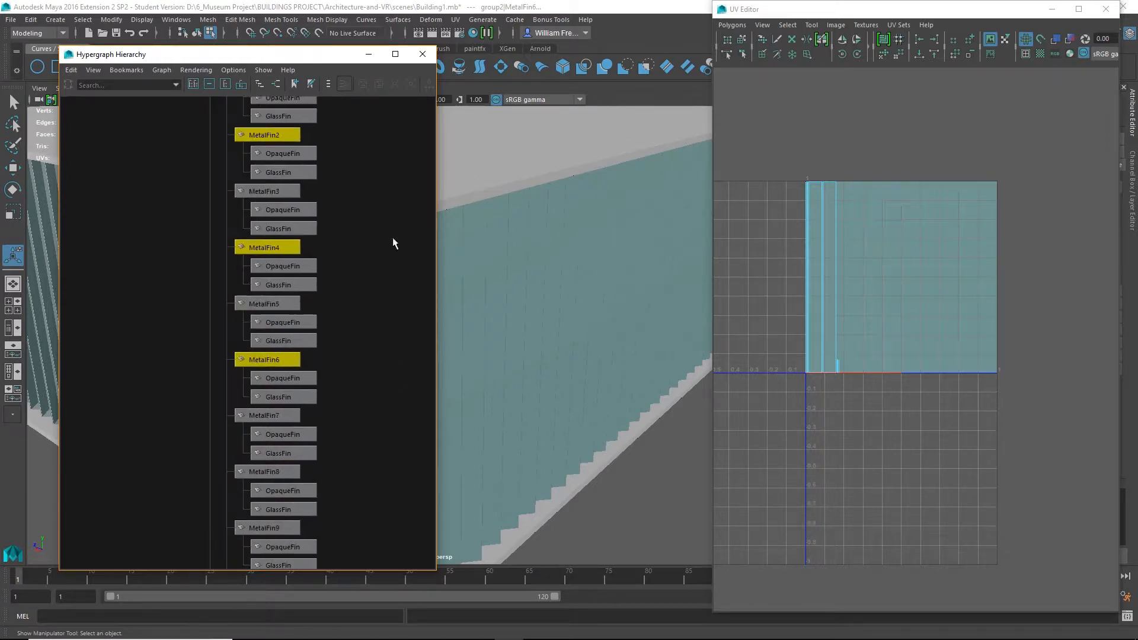
pyautogui.keyDown('shift'); pyautogui.click(279, 416); pyautogui.keyUp('shift')
pyautogui.moveTo(823, 319); pyautogui.dragTo(821, 349, button='right')
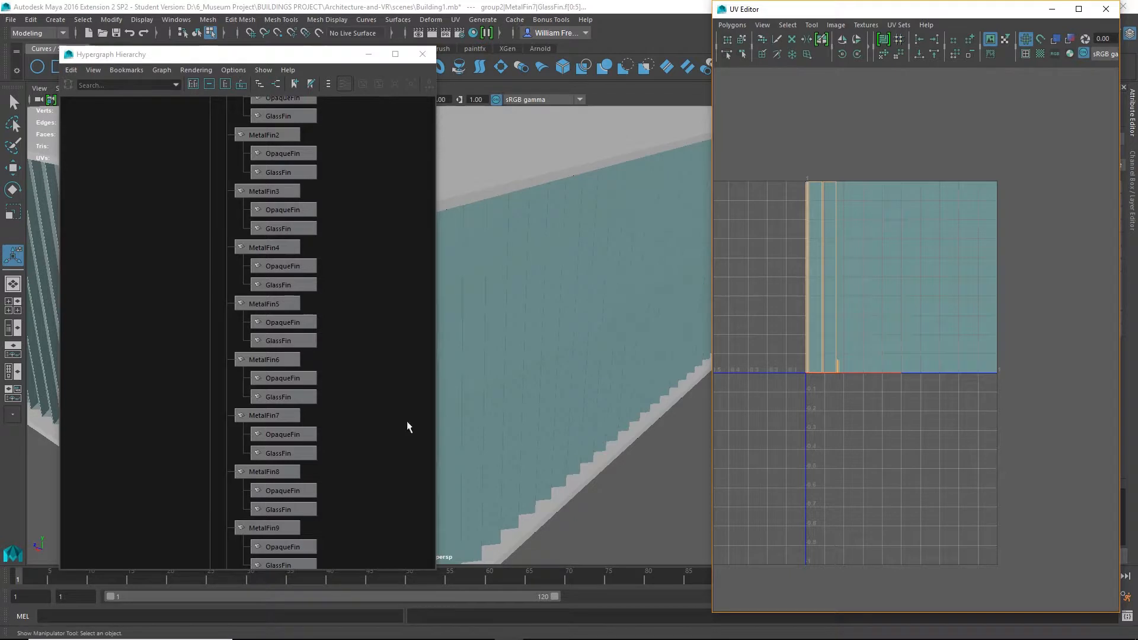
# Select every second fin under group2, from MetalFin and MetalFin2 through MetalFin12.
pyautogui.scroll(-4, 305, 325)
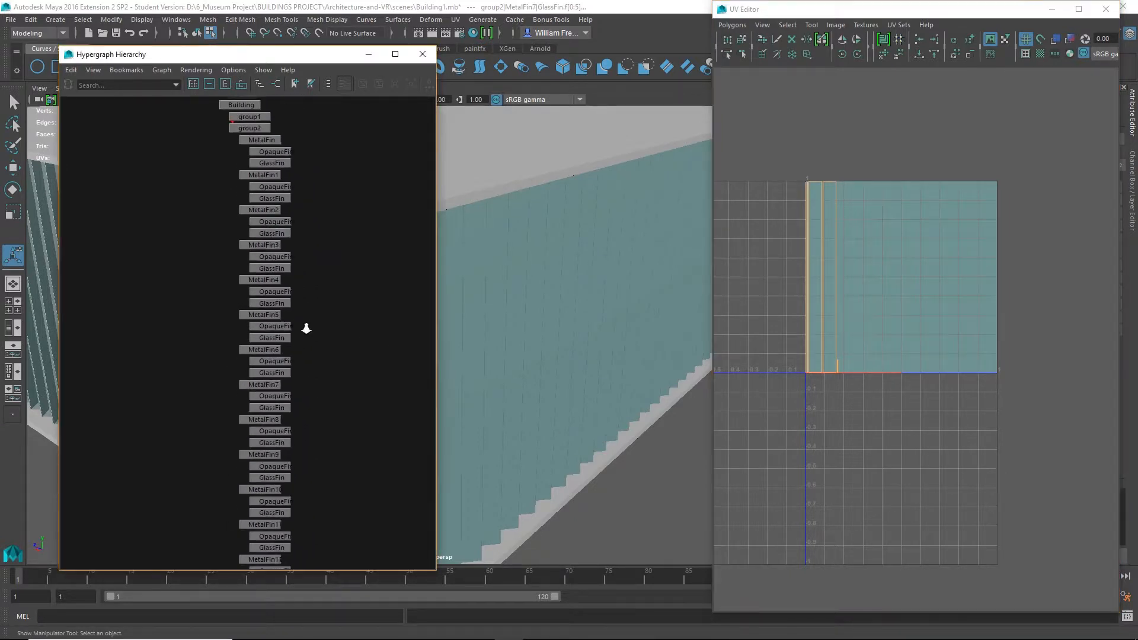
pyautogui.click(261, 138)
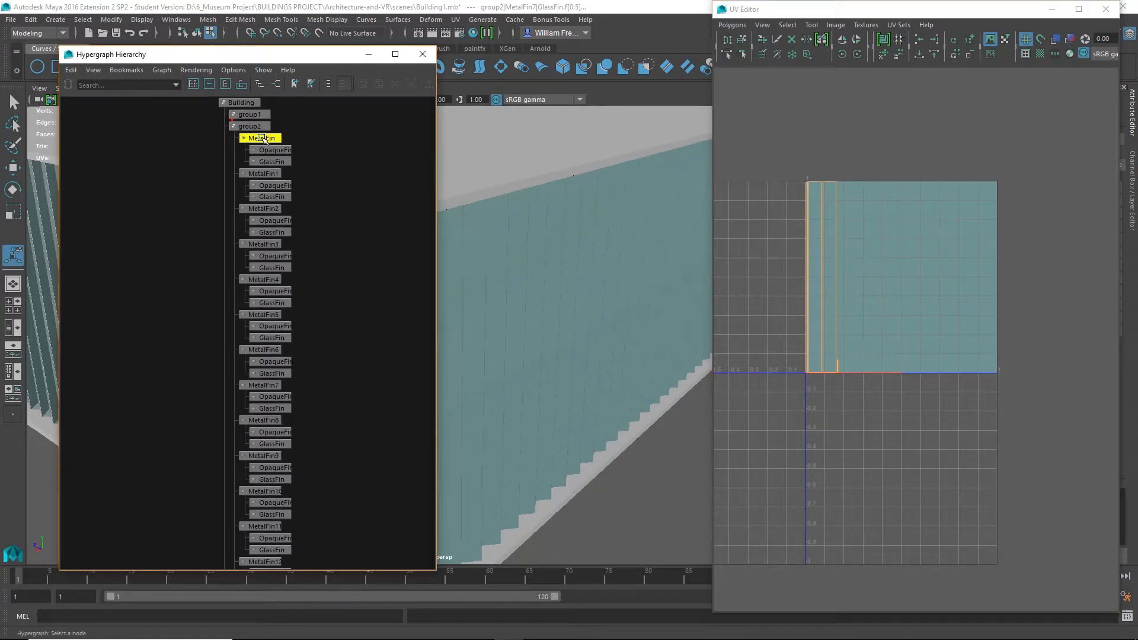
pyautogui.keyDown('shift'); pyautogui.click(264, 210); pyautogui.keyUp('shift')
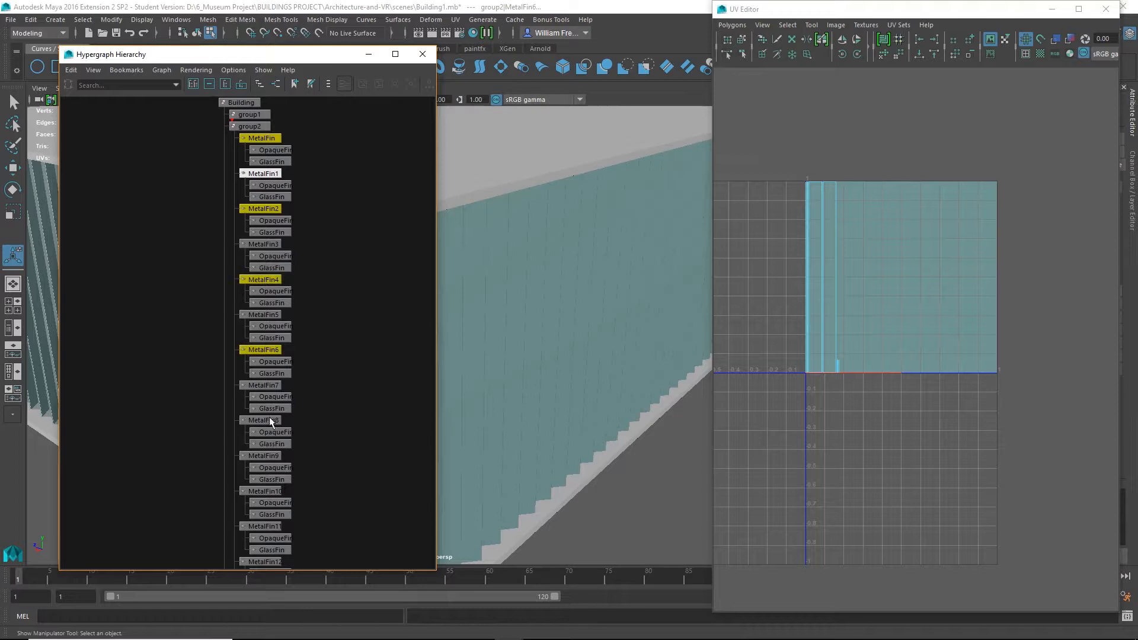
pyautogui.keyDown('shift'); pyautogui.click(265, 491); pyautogui.keyUp('shift')
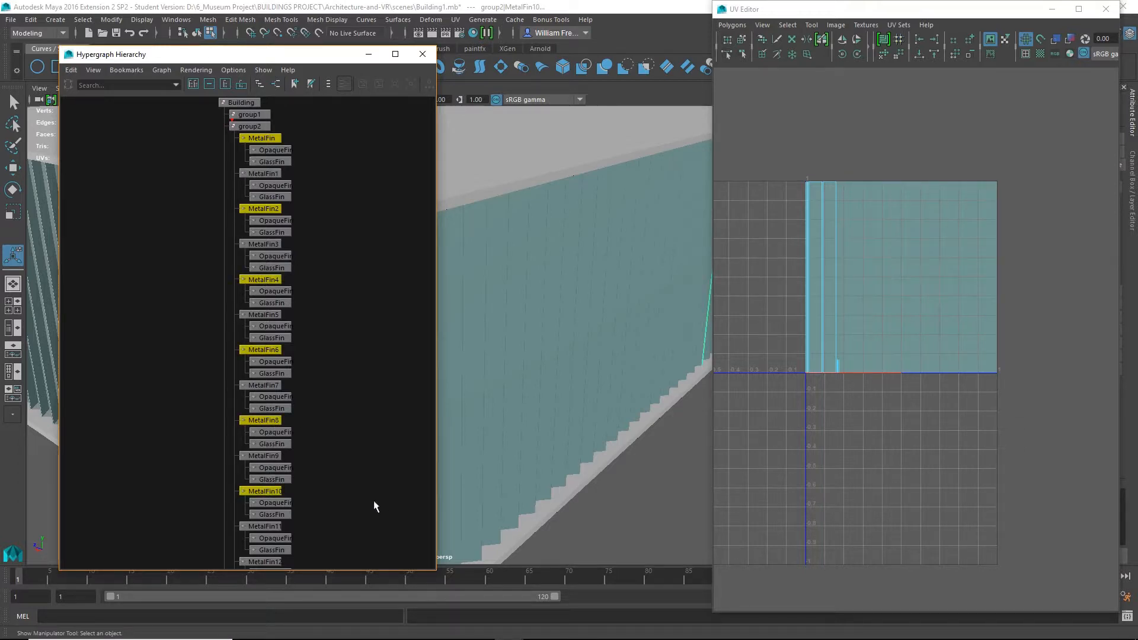
pyautogui.keyDown('alt'); pyautogui.moveTo(375, 500); pyautogui.dragTo(390, 373, button='middle'); pyautogui.keyUp('alt')
pyautogui.keyDown('shift'); pyautogui.click(286, 431); pyautogui.keyUp('shift')
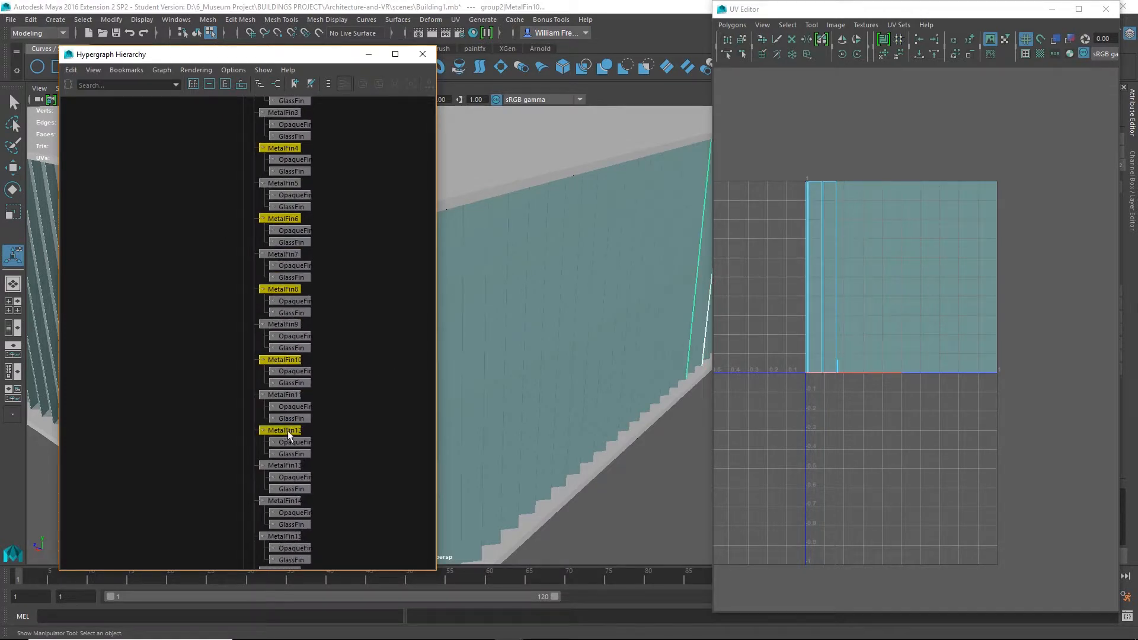
# Add MetalFin13, MetalFin14, MetalFin15, MetalFin17, MetalFin19, MetalFin21, MetalFin22 and MetalFin24 under group2 to the selection.
pyautogui.keyDown('shift'); pyautogui.click(284, 466); pyautogui.keyUp('shift')
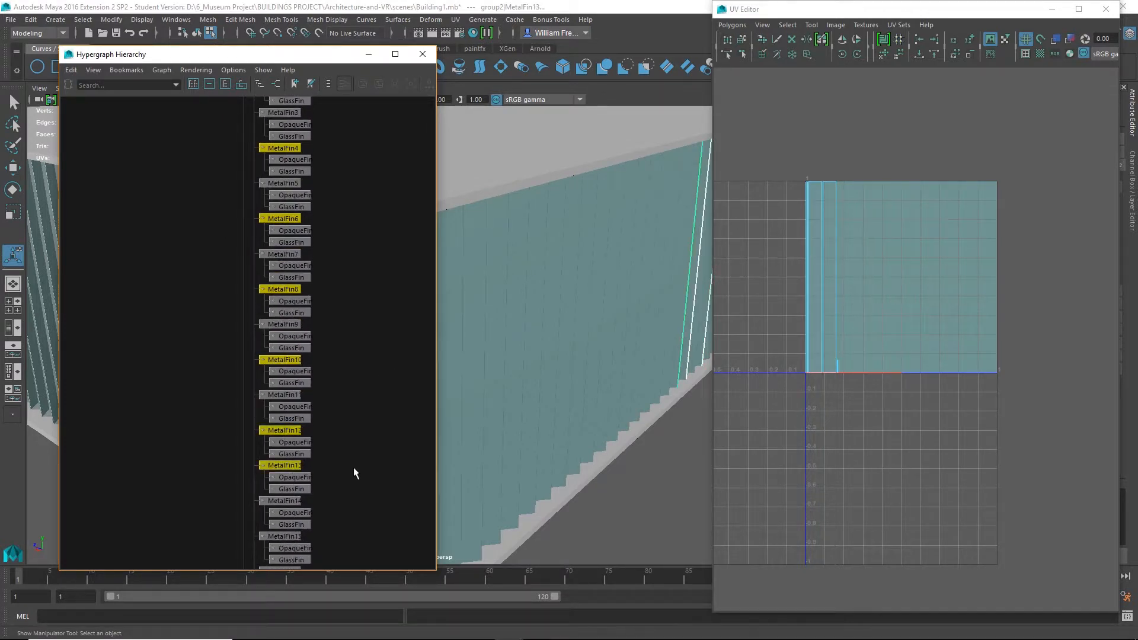
pyautogui.keyDown('shift'); pyautogui.click(285, 501); pyautogui.keyUp('shift')
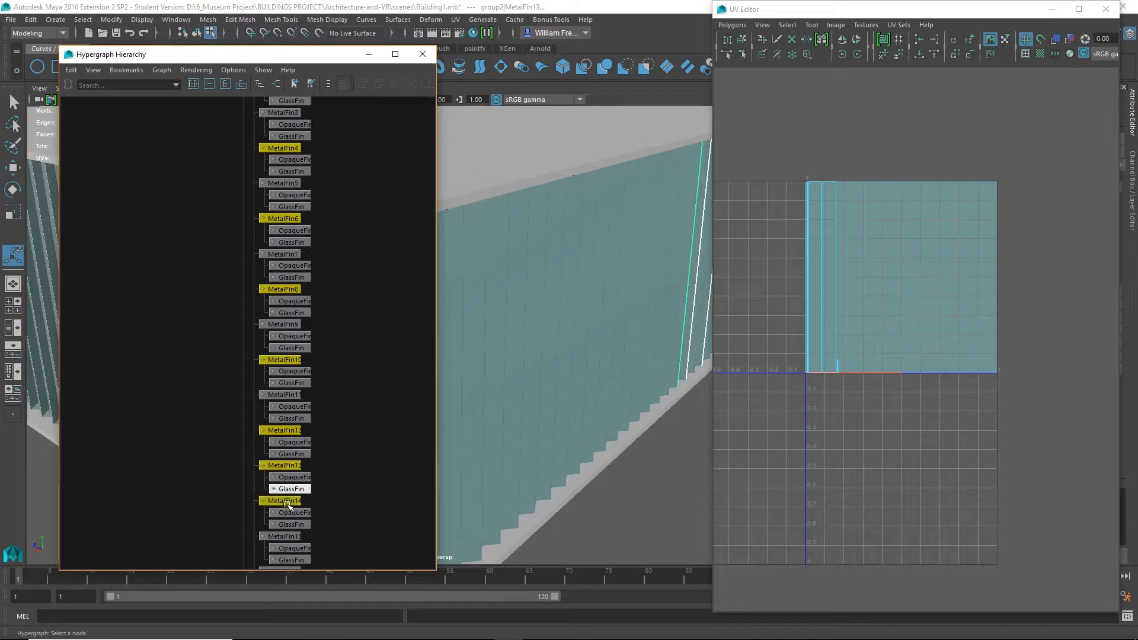
pyautogui.scroll(-5, 350, 499)
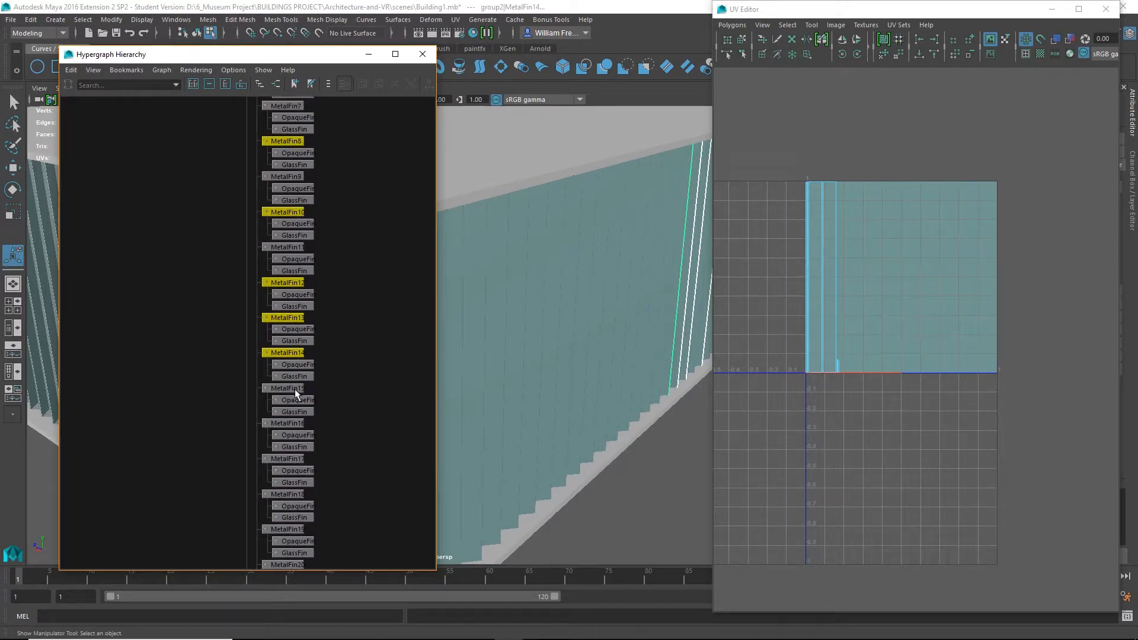
pyautogui.keyDown('shift'); pyautogui.click(294, 389); pyautogui.keyUp('shift')
pyautogui.keyDown('shift'); pyautogui.click(292, 460); pyautogui.keyUp('shift')
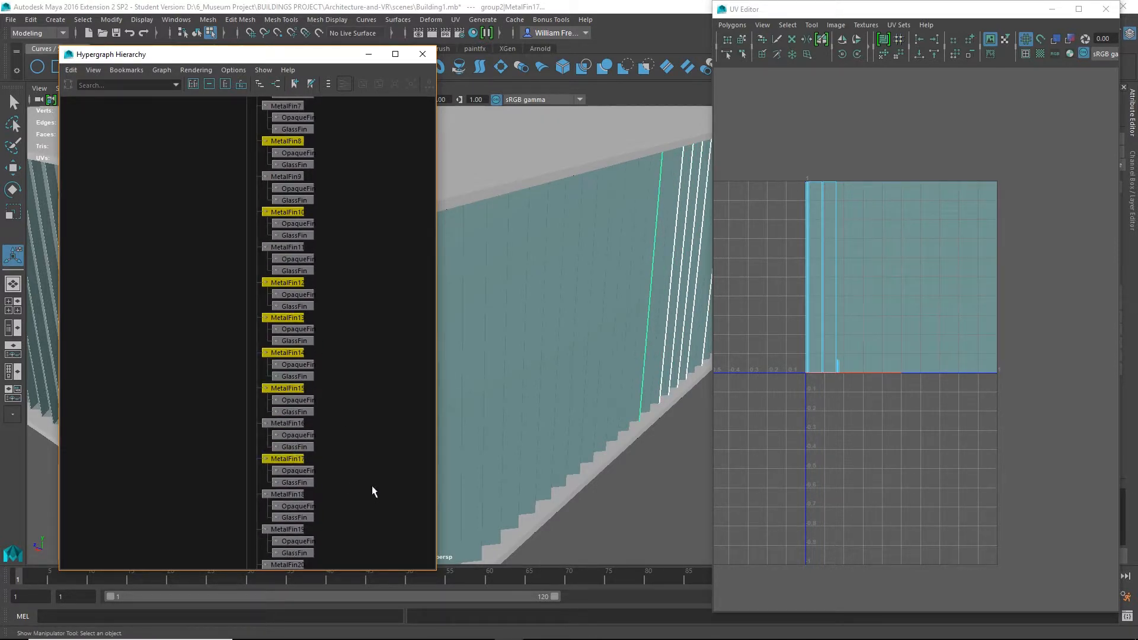
pyautogui.scroll(-4, 372, 485)
pyautogui.keyDown('shift'); pyautogui.click(292, 405); pyautogui.keyUp('shift')
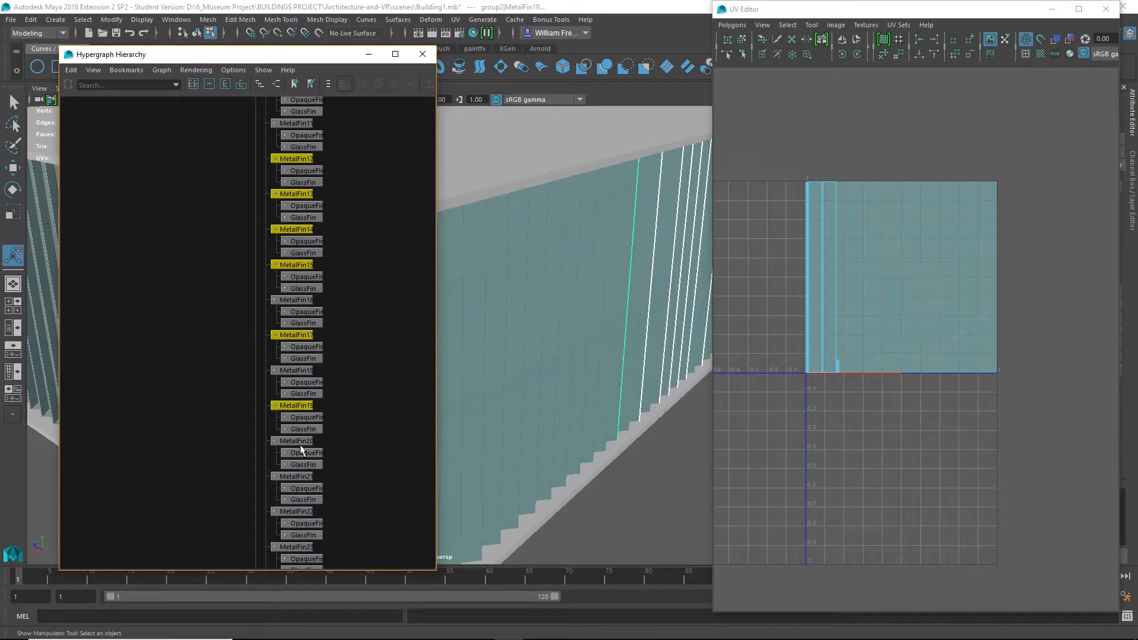
pyautogui.keyDown('shift'); pyautogui.click(297, 477); pyautogui.keyUp('shift')
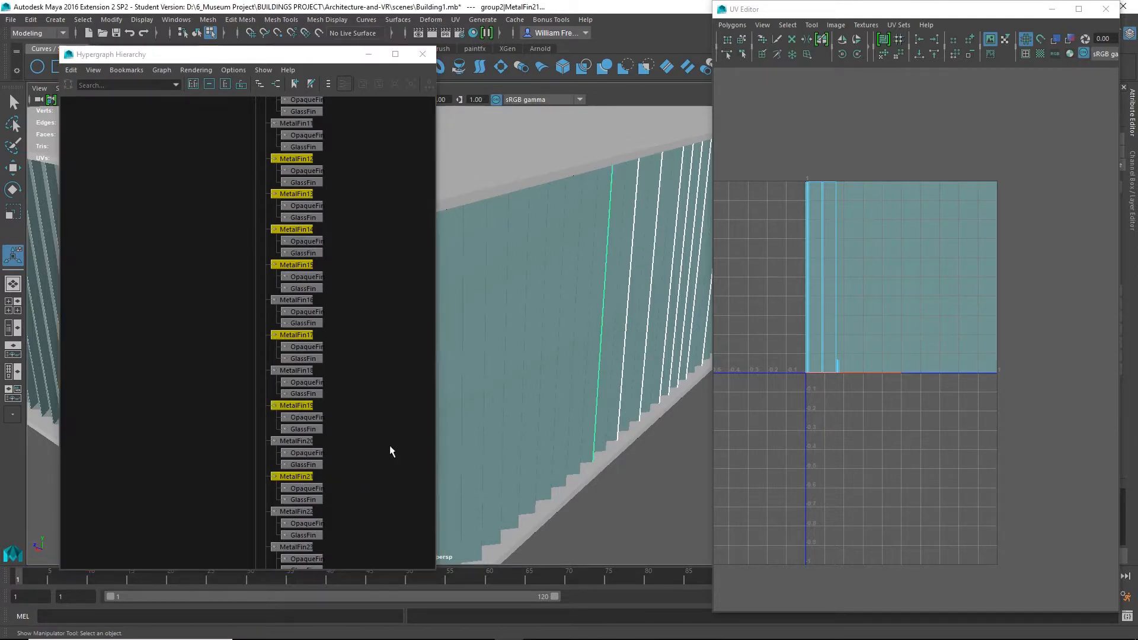
pyautogui.scroll(-2, 333, 428)
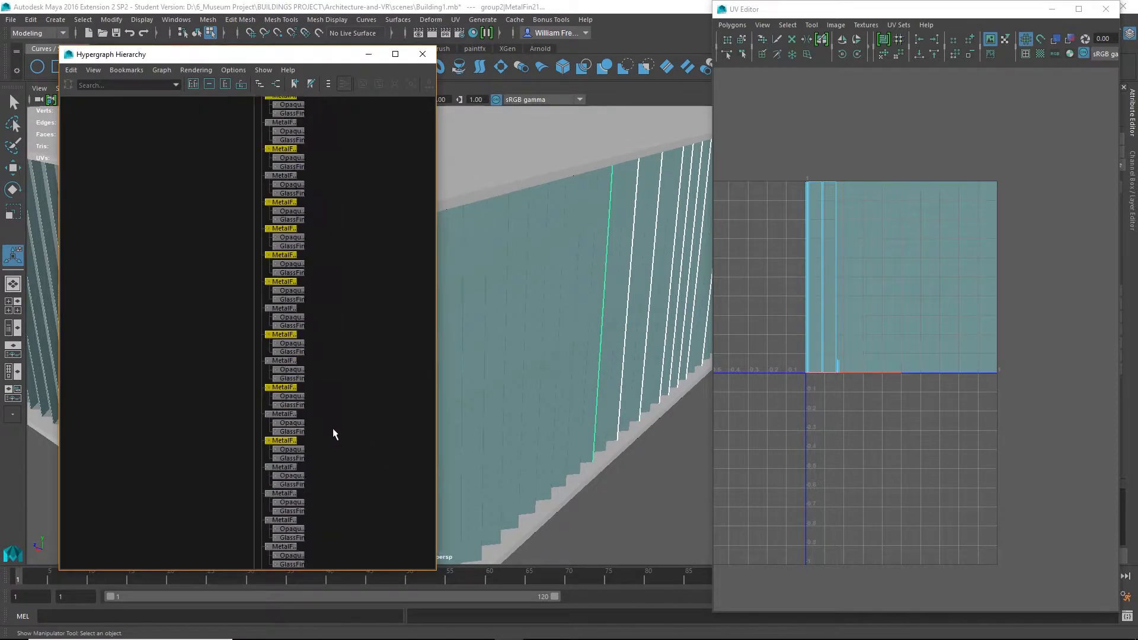
pyautogui.keyDown('shift'); pyautogui.click(290, 360); pyautogui.keyUp('shift')
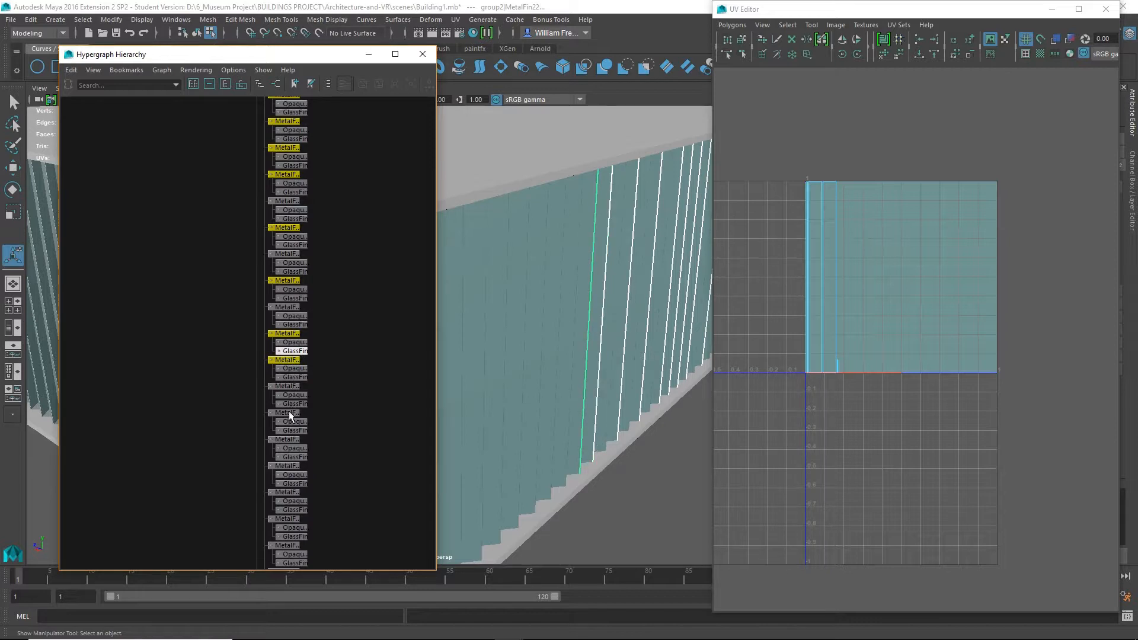
pyautogui.keyDown('shift'); pyautogui.click(290, 412); pyautogui.keyUp('shift')
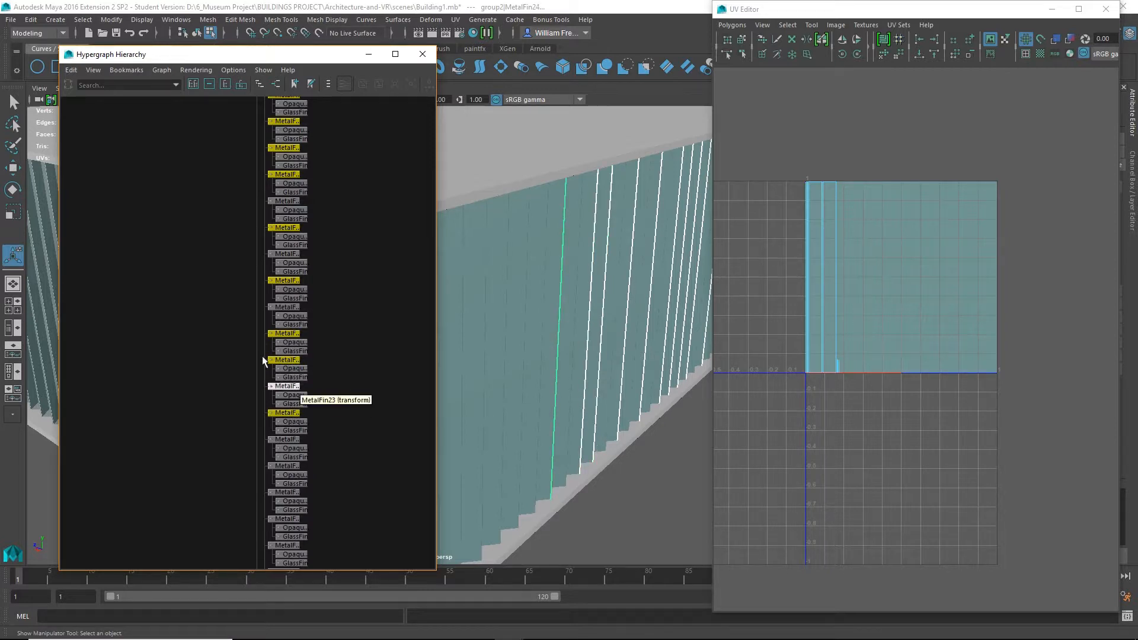
# Switch to component selection and select all UV faces of the chosen group2 fins in the UV Editor.
pyautogui.click(211, 33)
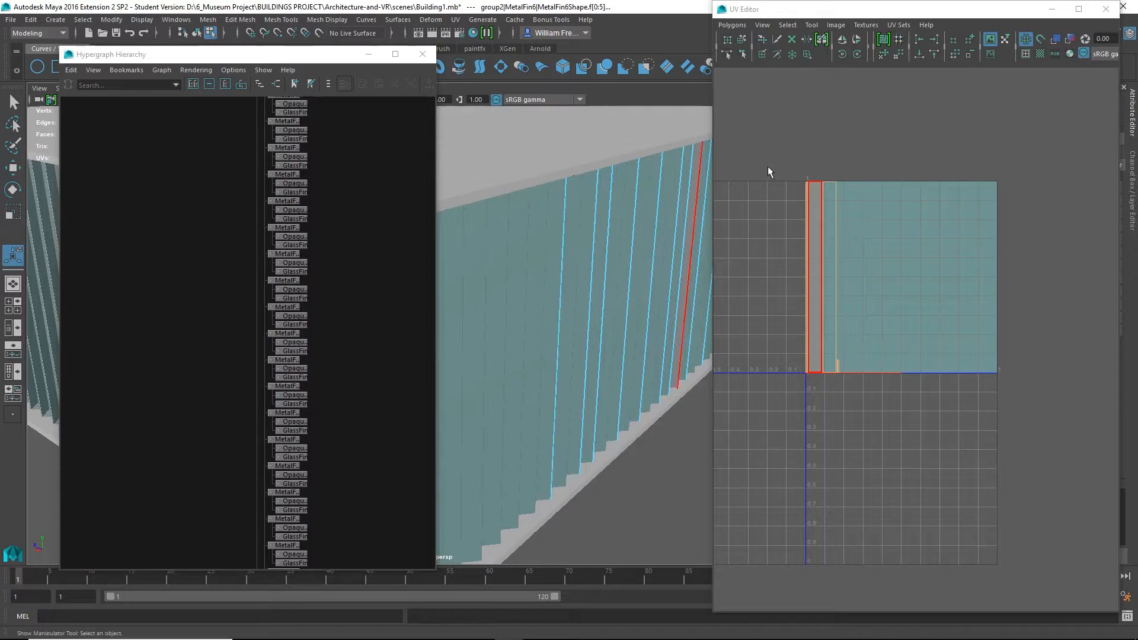
pyautogui.moveTo(817, 209); pyautogui.dragTo(825, 235, button='right')
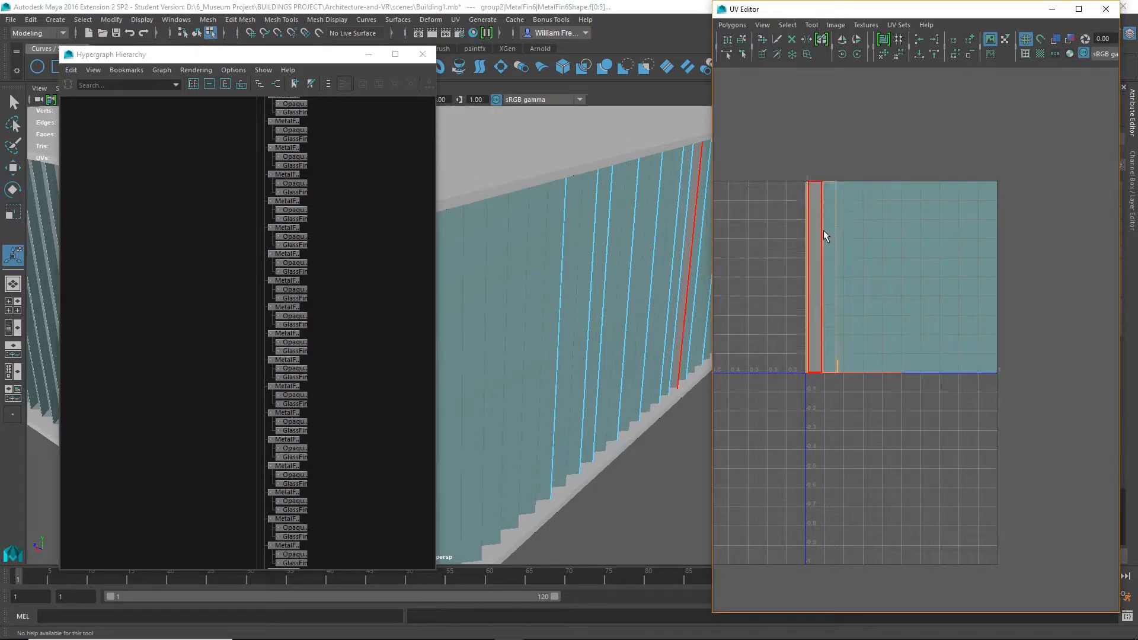
pyautogui.moveTo(797, 151); pyautogui.dragTo(887, 425)
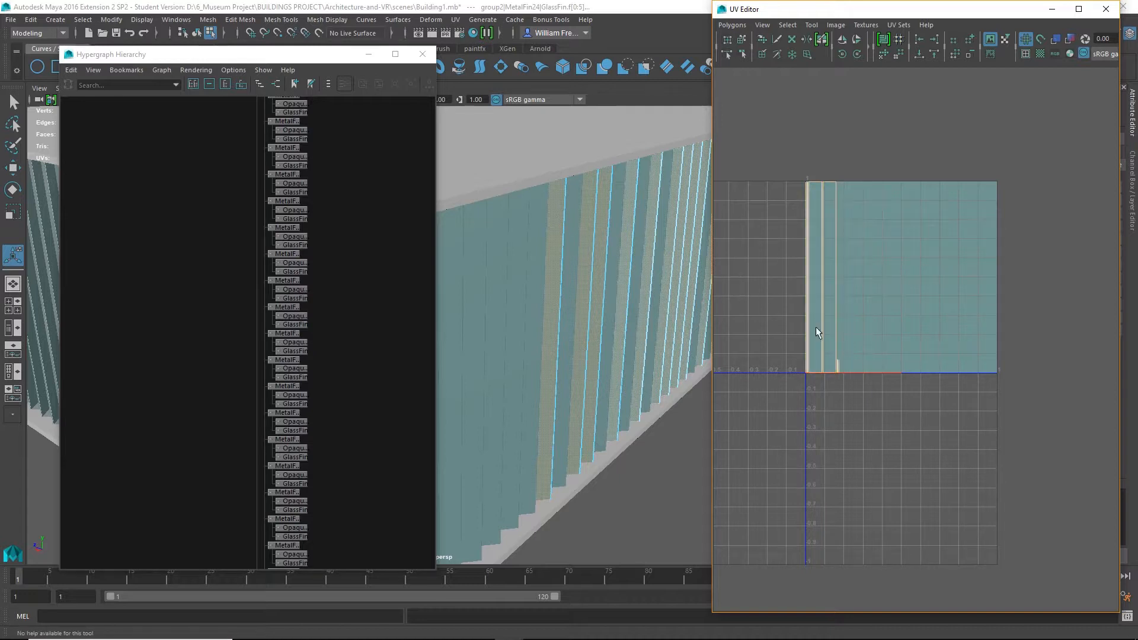
# Move the selected group2 fin UVs about 0.2 along positive U, then shift only the outer strip about 0.17 further.
pyautogui.press('w')
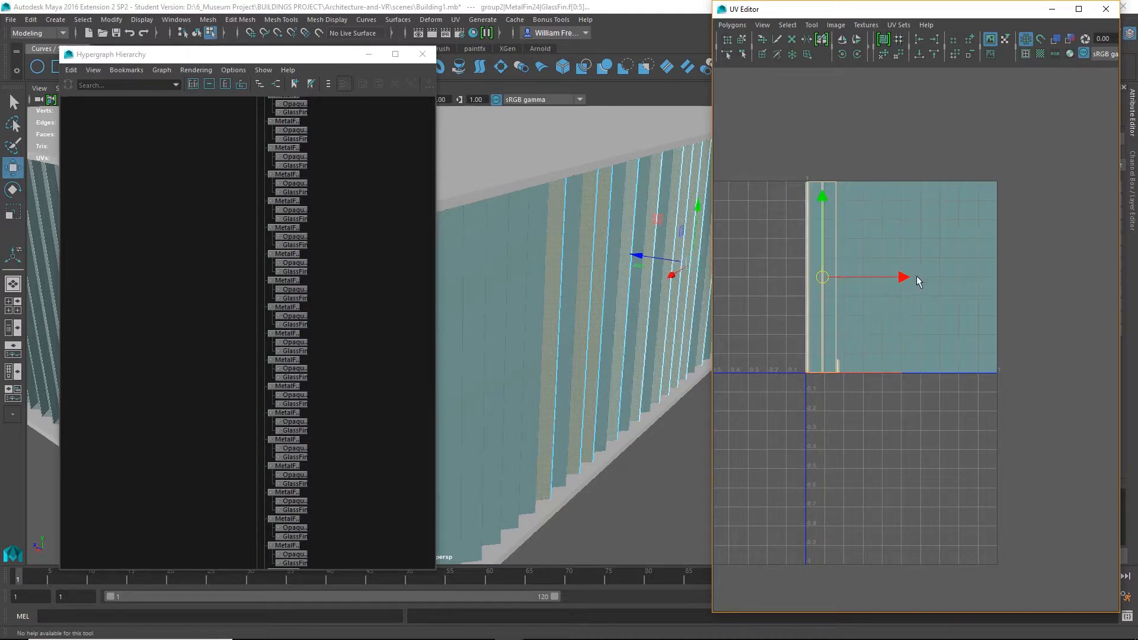
pyautogui.moveTo(903, 276); pyautogui.dragTo(946, 278)
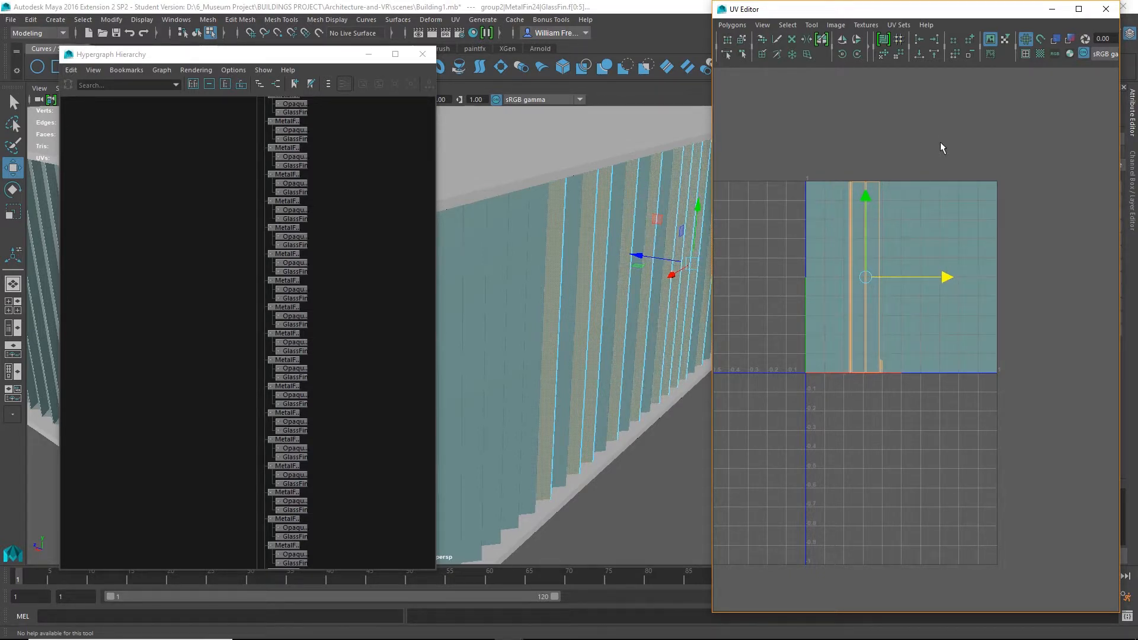
pyautogui.moveTo(934, 161); pyautogui.dragTo(871, 414)
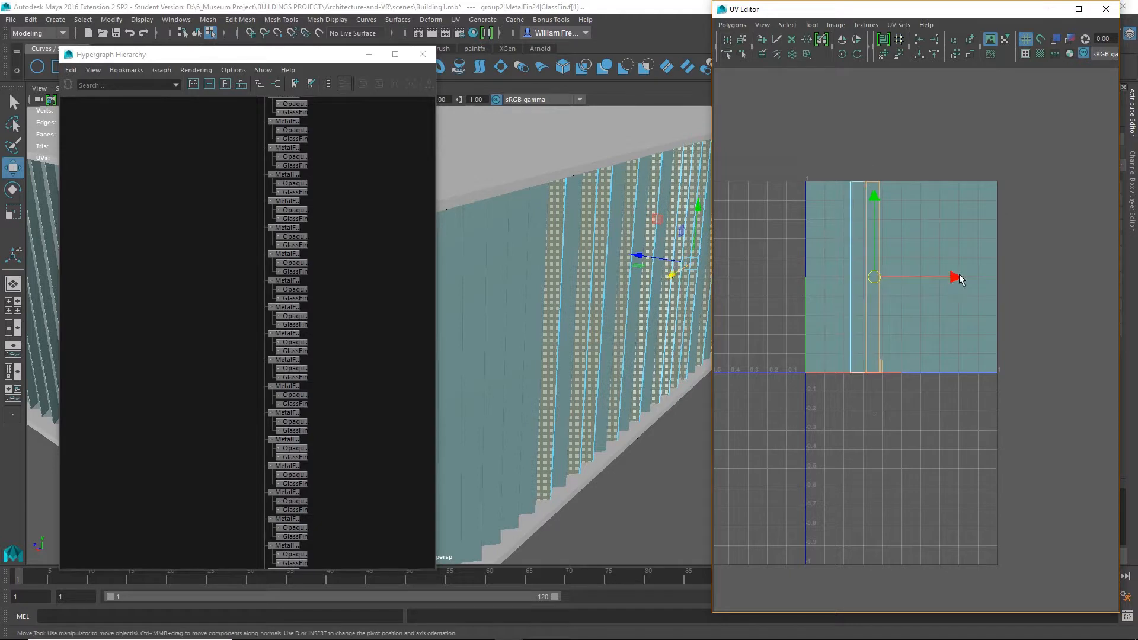
pyautogui.moveTo(957, 279); pyautogui.dragTo(989, 279)
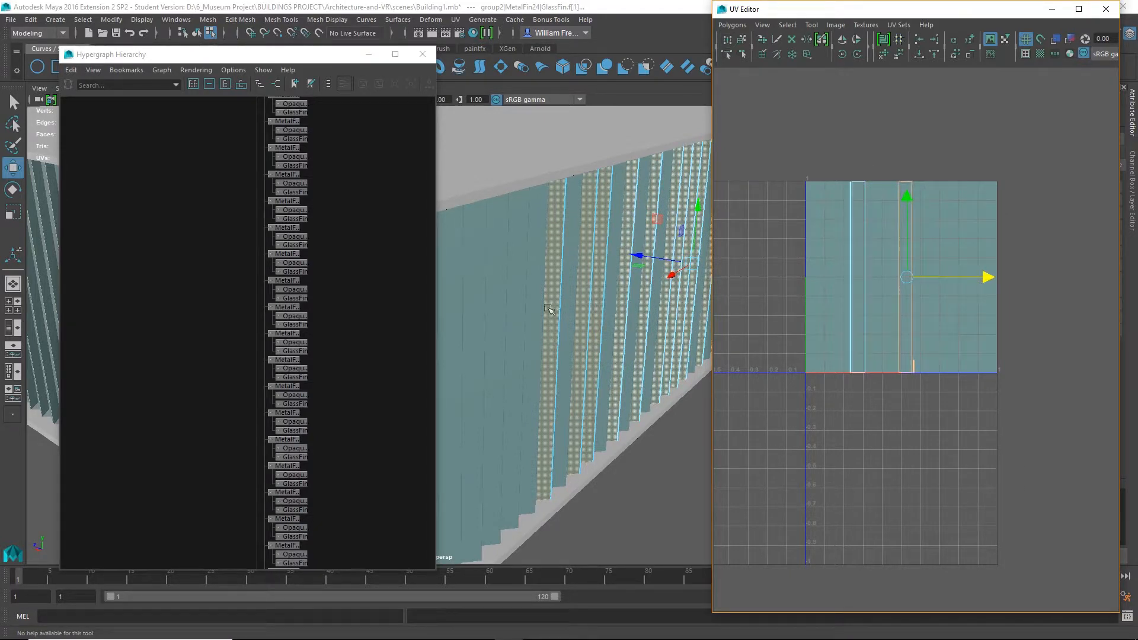
# Orbit to the building's other fin side, then collapse group2 and expand group1 in the Hypergraph.
pyautogui.keyDown('alt'); pyautogui.moveTo(414, 324); pyautogui.dragTo(280, 309, button='right'); pyautogui.keyUp('alt')
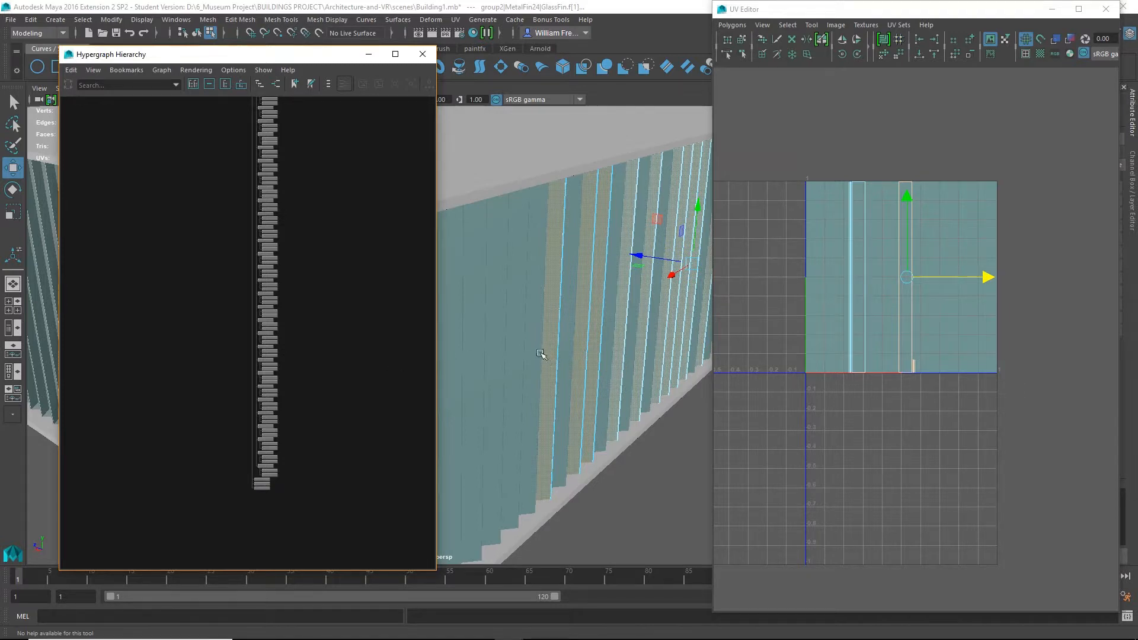
pyautogui.keyDown('alt'); pyautogui.moveTo(536, 353); pyautogui.dragTo(626, 369); pyautogui.keyUp('alt')
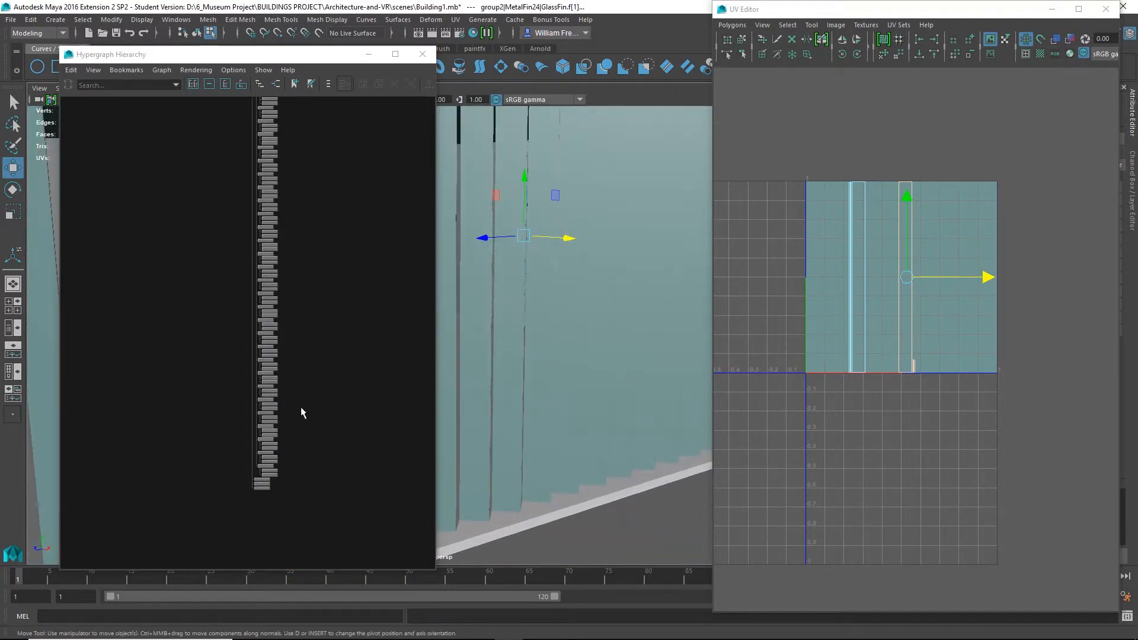
pyautogui.keyDown('alt'); pyautogui.moveTo(405, 214); pyautogui.dragTo(415, 445, button='middle'); pyautogui.keyUp('alt')
pyautogui.keyDown('alt'); pyautogui.moveTo(249, 233); pyautogui.dragTo(387, 202, button='right'); pyautogui.keyUp('alt')
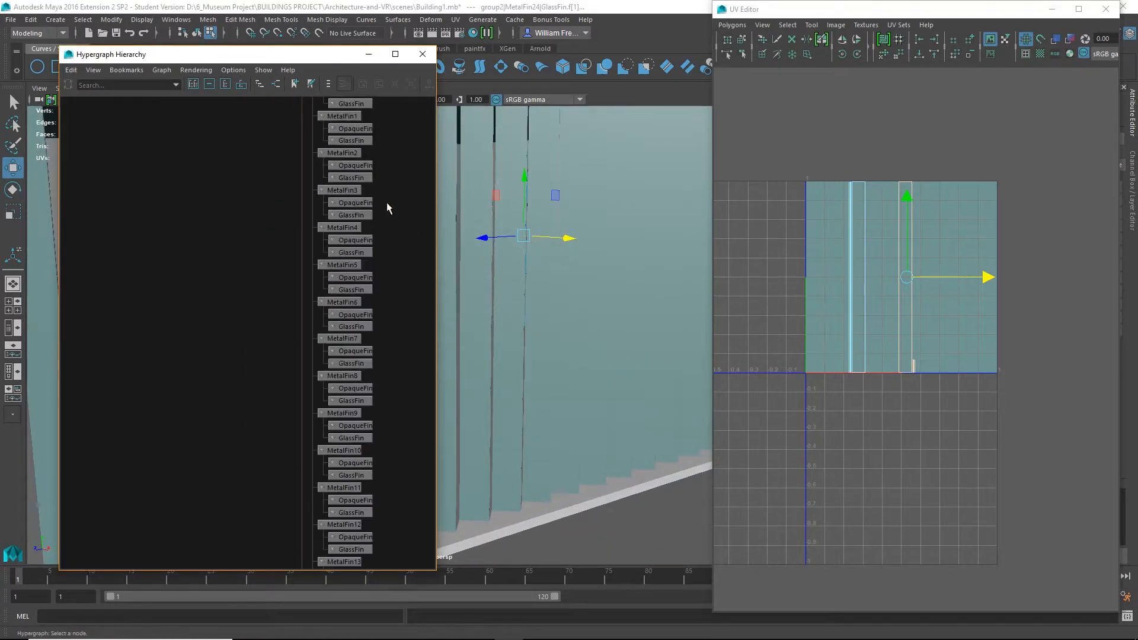
pyautogui.keyDown('alt'); pyautogui.moveTo(421, 205); pyautogui.dragTo(415, 332, button='middle'); pyautogui.keyUp('alt')
pyautogui.click(324, 192)
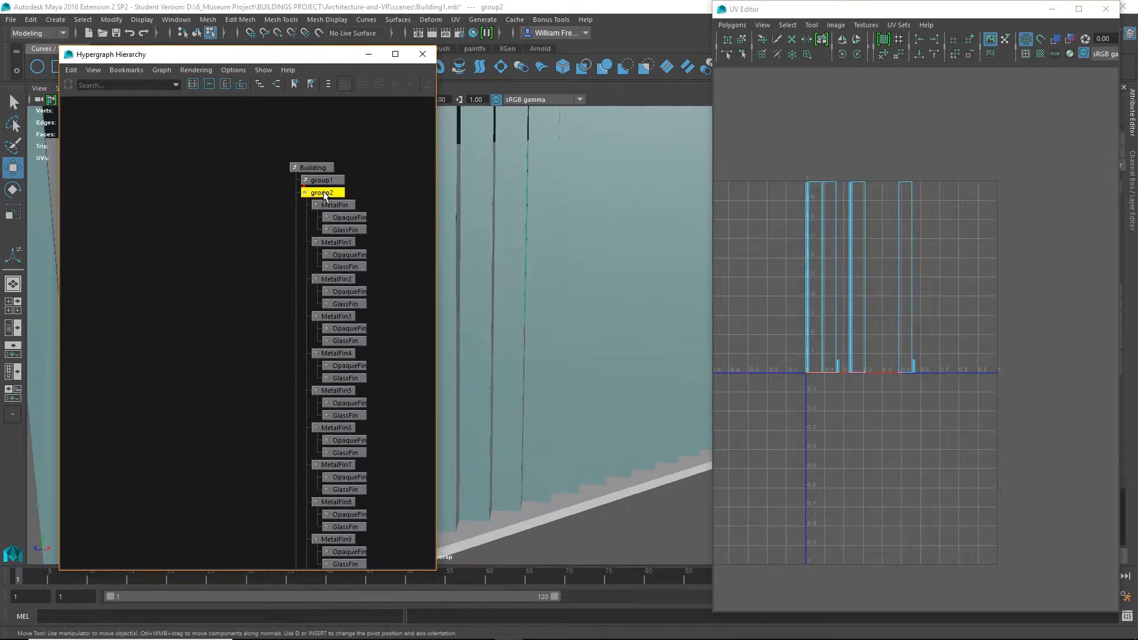
pyautogui.doubleClick(324, 193)
pyautogui.doubleClick(324, 186)
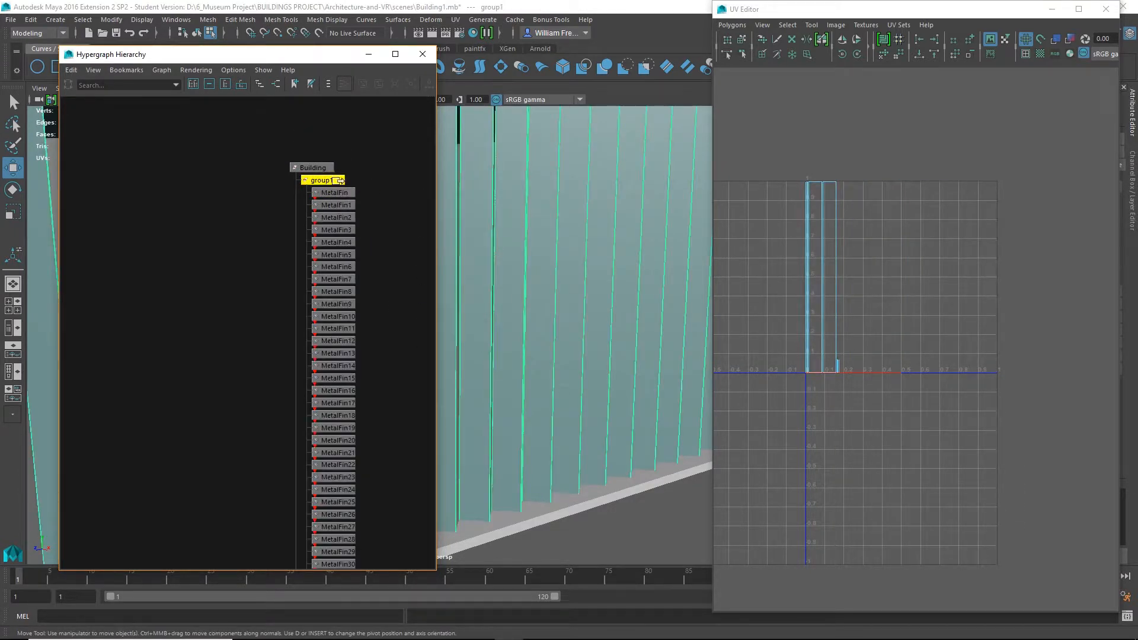
# Select every second fin under group1, from MetalFin and MetalFin2 through MetalFin18.
pyautogui.click(346, 192)
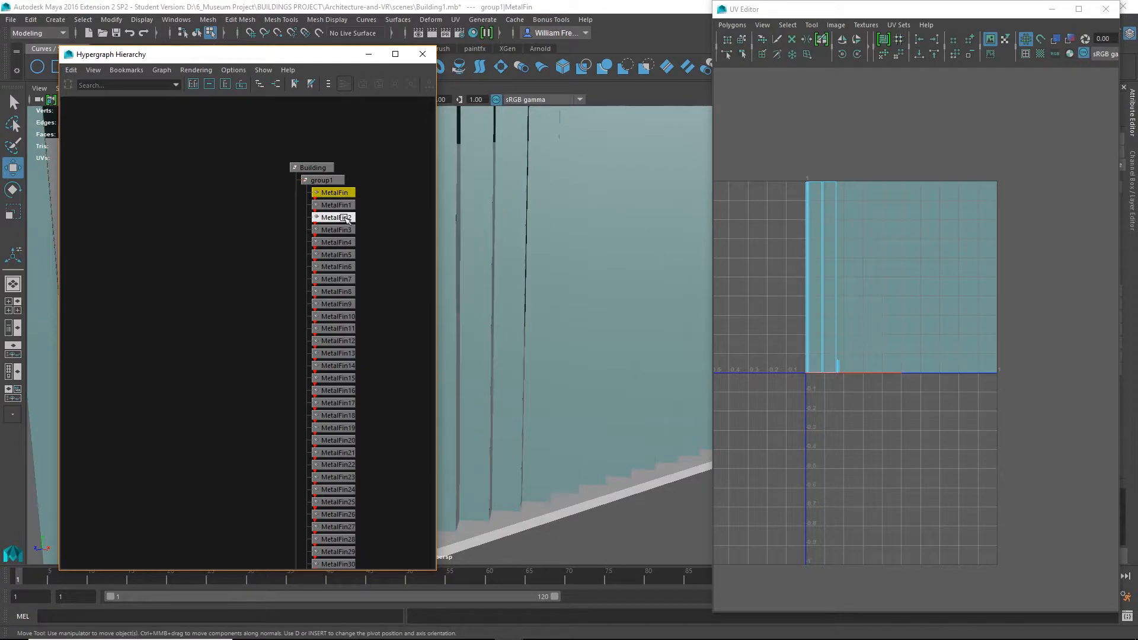
pyautogui.keyDown('shift'); pyautogui.click(346, 218); pyautogui.keyUp('shift')
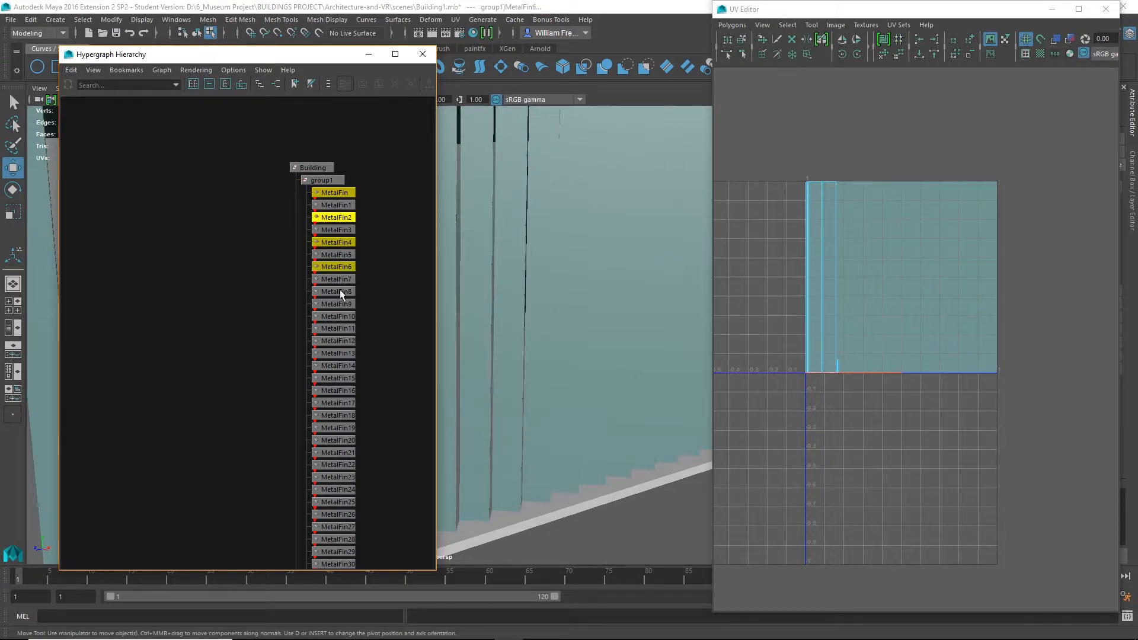
pyautogui.keyDown('shift'); pyautogui.click(346, 314); pyautogui.keyUp('shift')
pyautogui.keyDown('shift'); pyautogui.click(347, 341); pyautogui.keyUp('shift')
pyautogui.keyDown('shift'); pyautogui.click(348, 368); pyautogui.keyUp('shift')
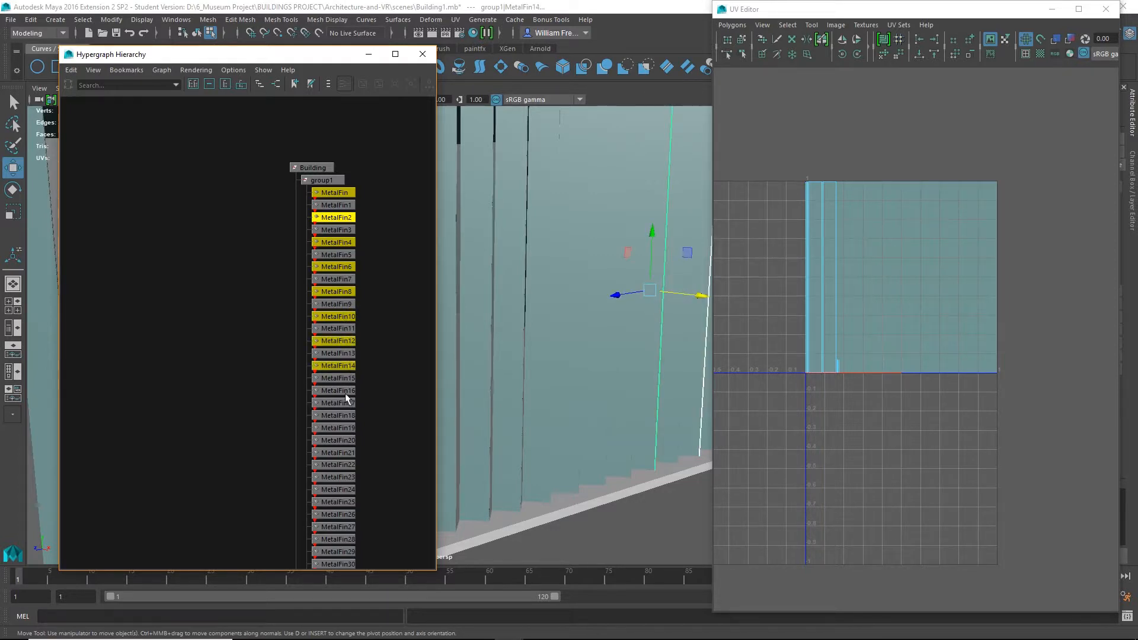
pyautogui.keyDown('shift'); pyautogui.click(348, 392); pyautogui.keyUp('shift')
pyautogui.keyDown('shift'); pyautogui.click(346, 416); pyautogui.keyUp('shift')
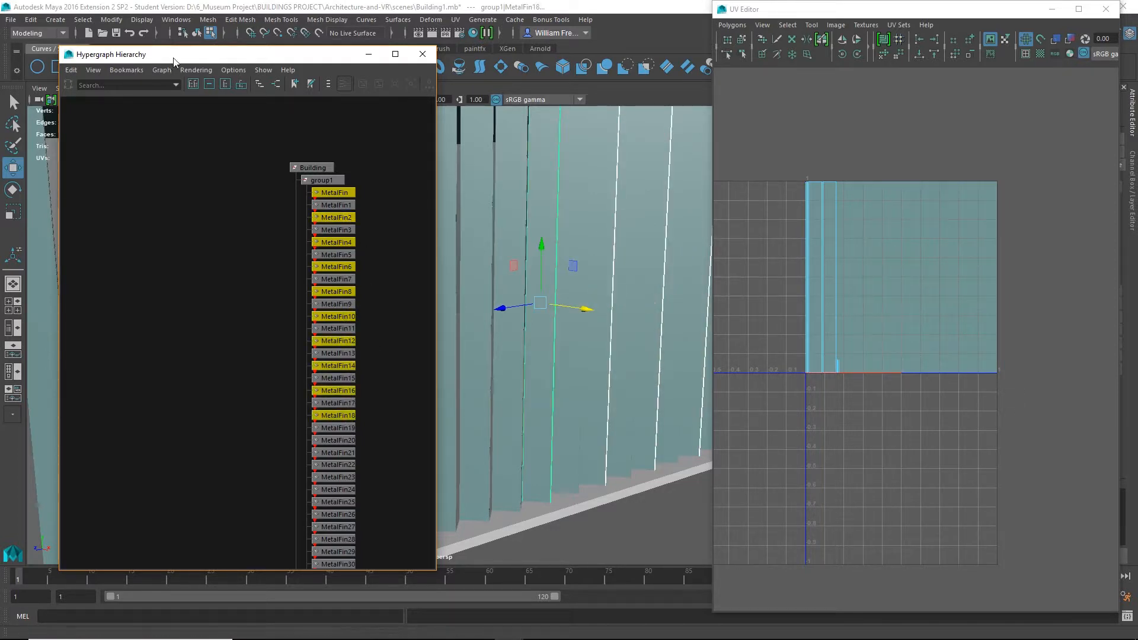
# Switch to component selection and select all UV faces of the chosen group1 fins.
pyautogui.click(212, 35)
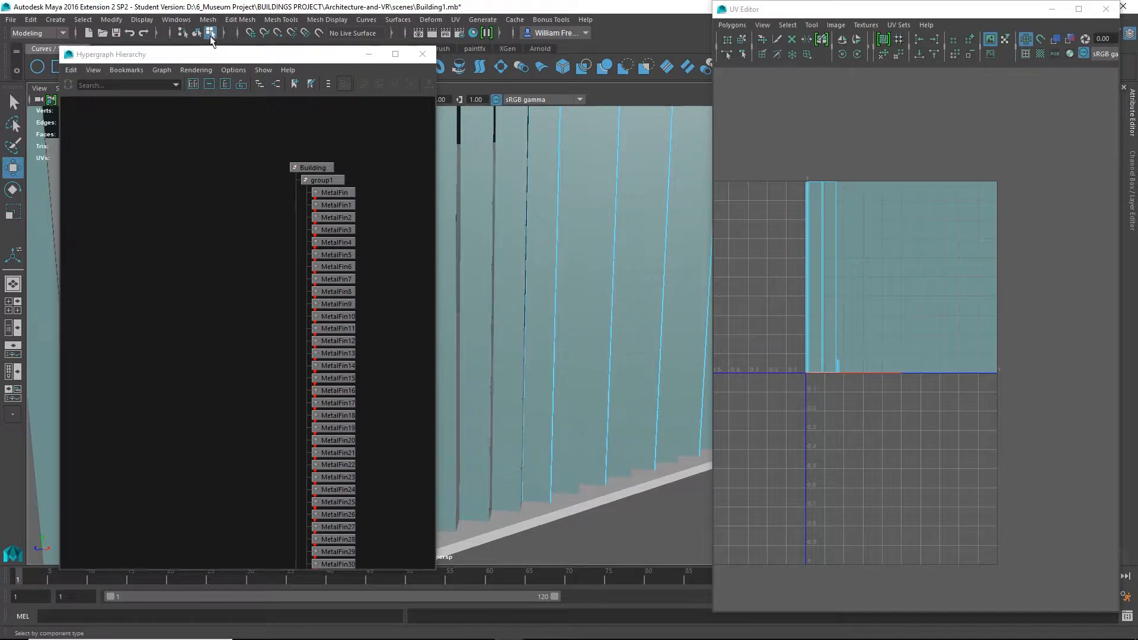
pyautogui.moveTo(894, 152); pyautogui.dragTo(807, 336)
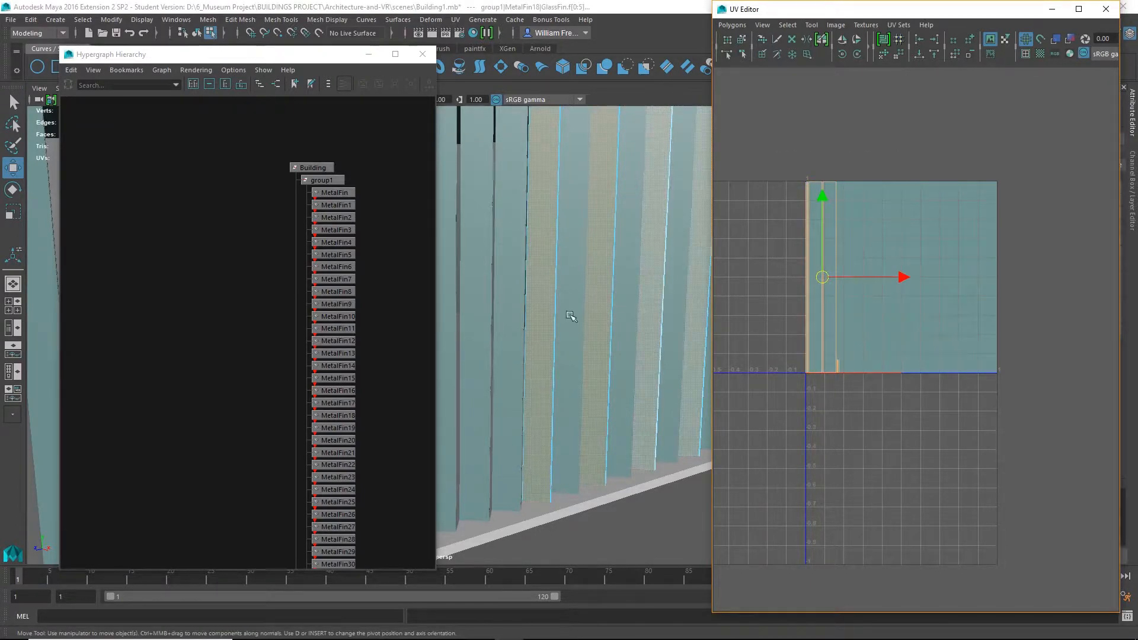
pyautogui.scroll(5, 533, 287)
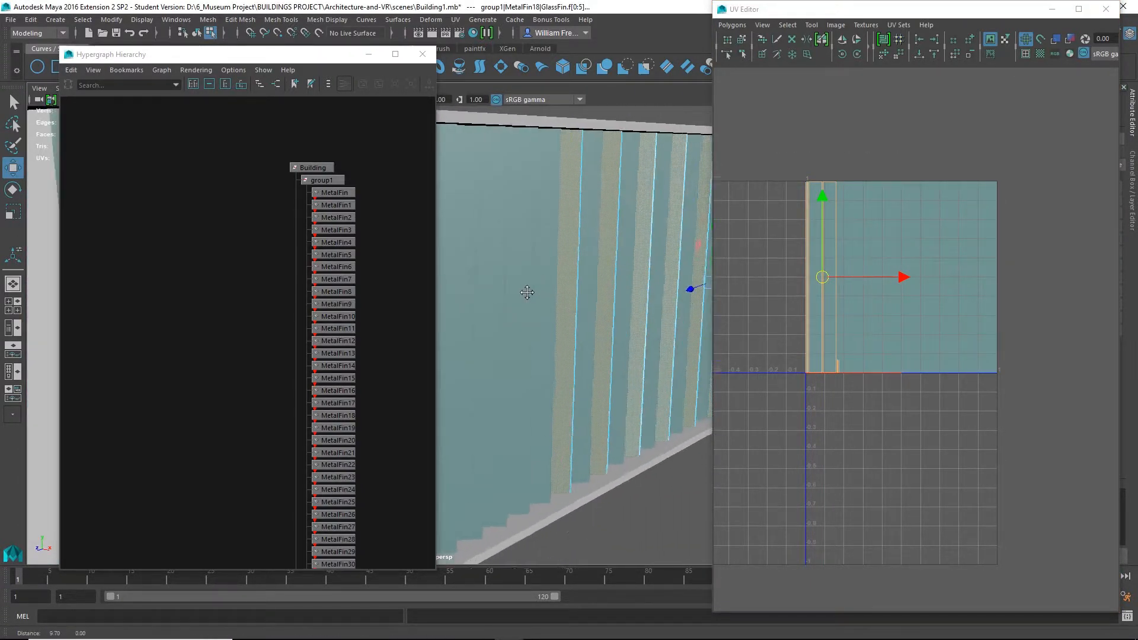
pyautogui.scroll(-3, 527, 292)
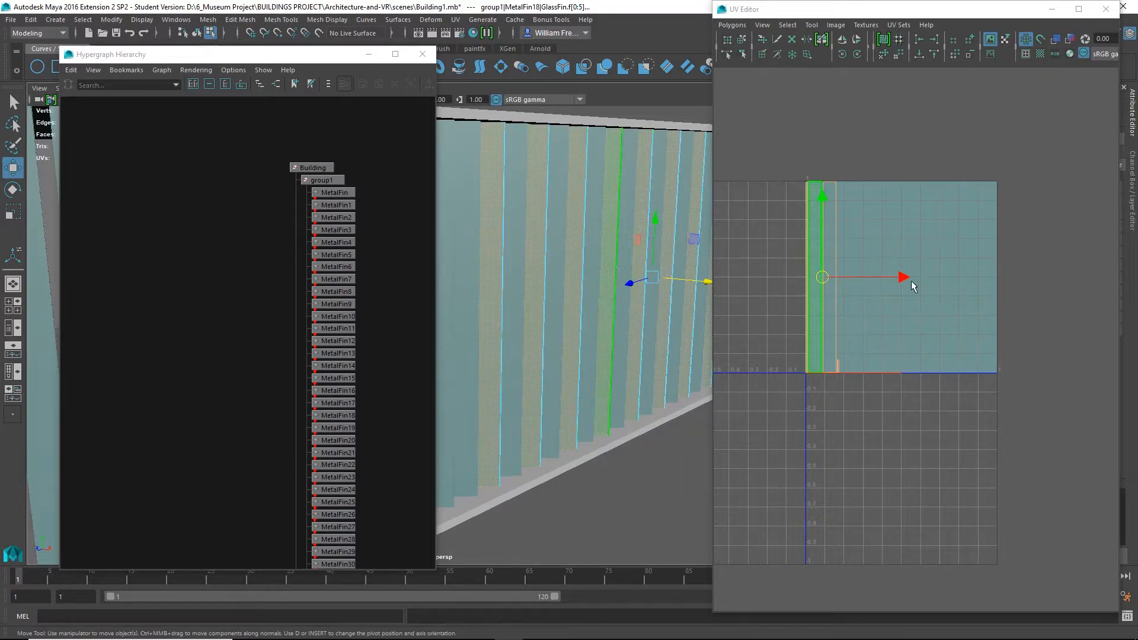
# Move the selected group1 fin UVs about 0.2 along positive U, then shift only the outer strip about 0.18 further.
pyautogui.moveTo(908, 277); pyautogui.dragTo(945, 276)
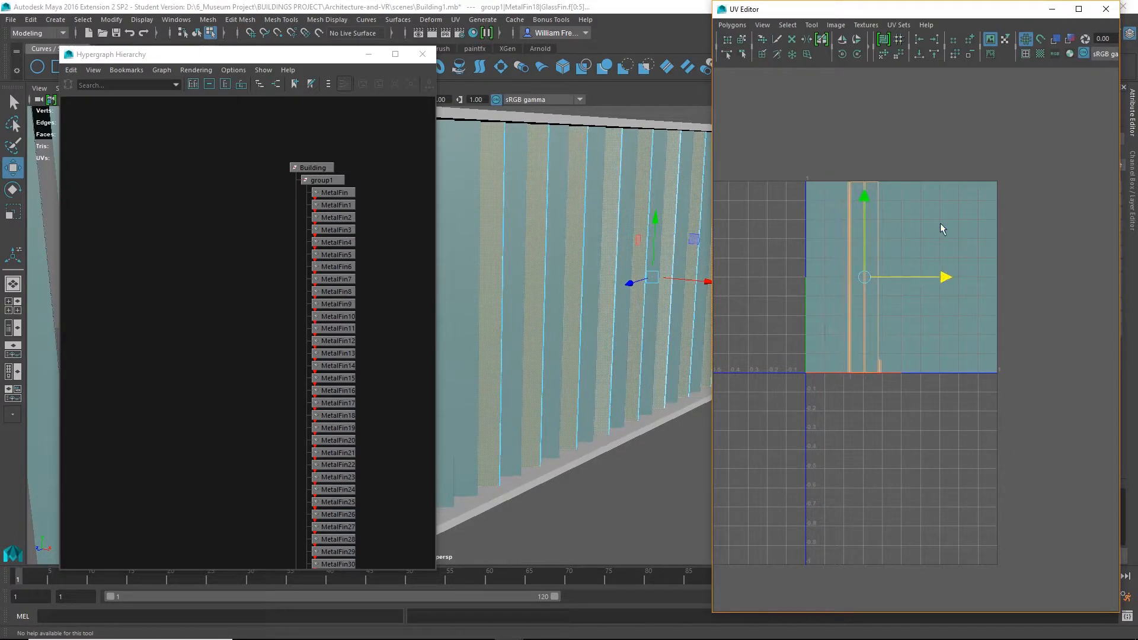
pyautogui.moveTo(935, 143); pyautogui.dragTo(869, 375)
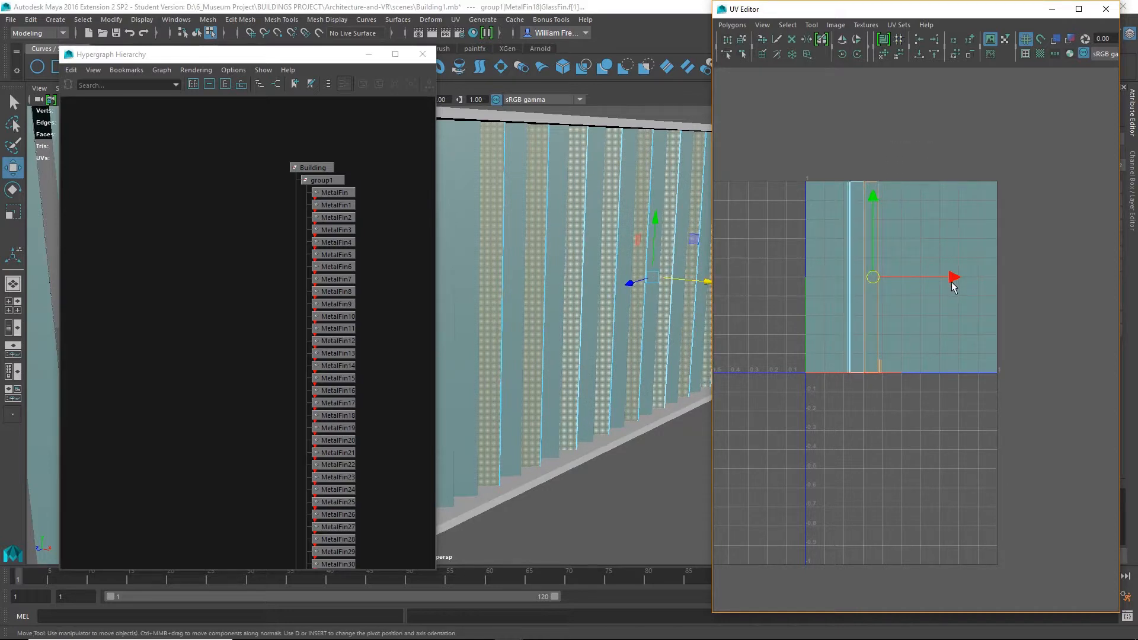
pyautogui.moveTo(953, 287); pyautogui.dragTo(988, 278)
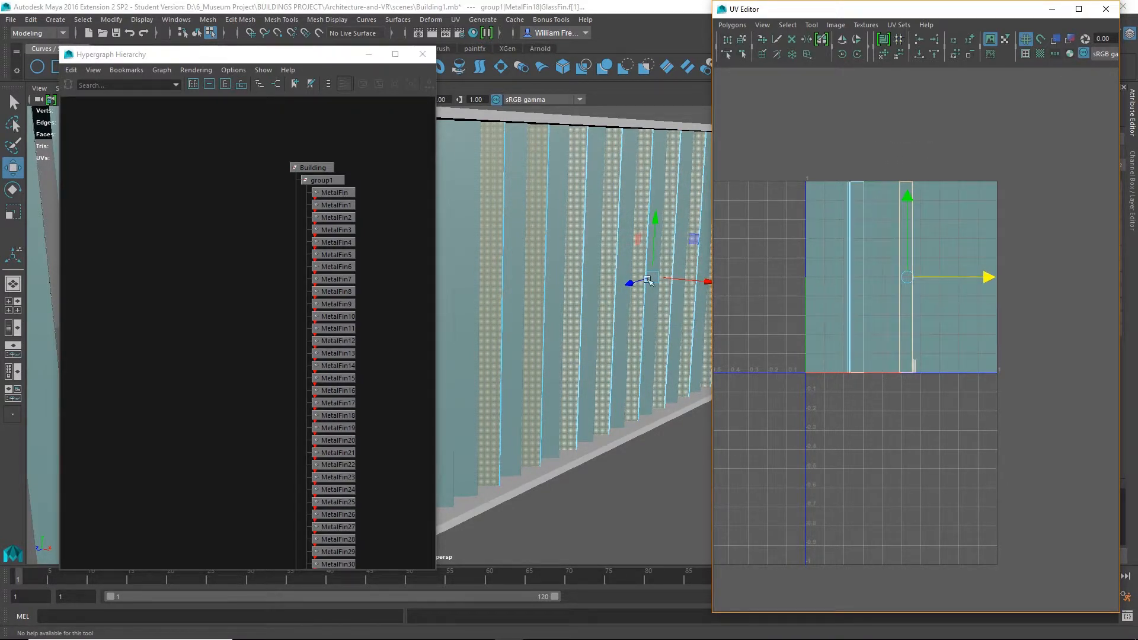
# Select MetalFin22 under group1 and select all of its UV faces in the UV Editor.
pyautogui.click(339, 465)
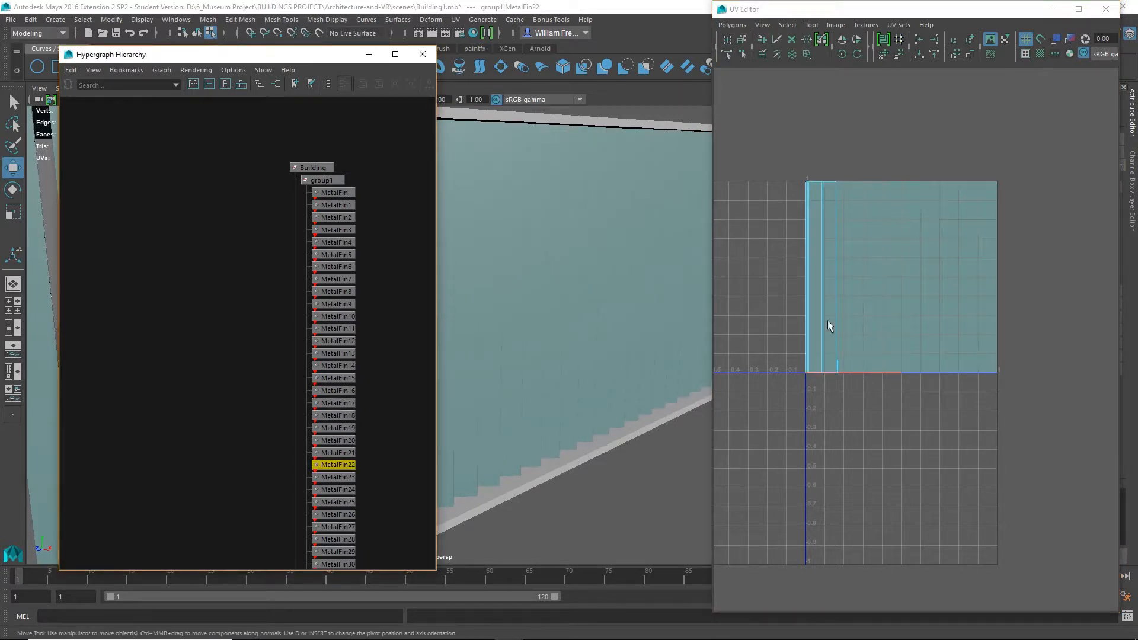
pyautogui.moveTo(885, 153); pyautogui.dragTo(804, 415)
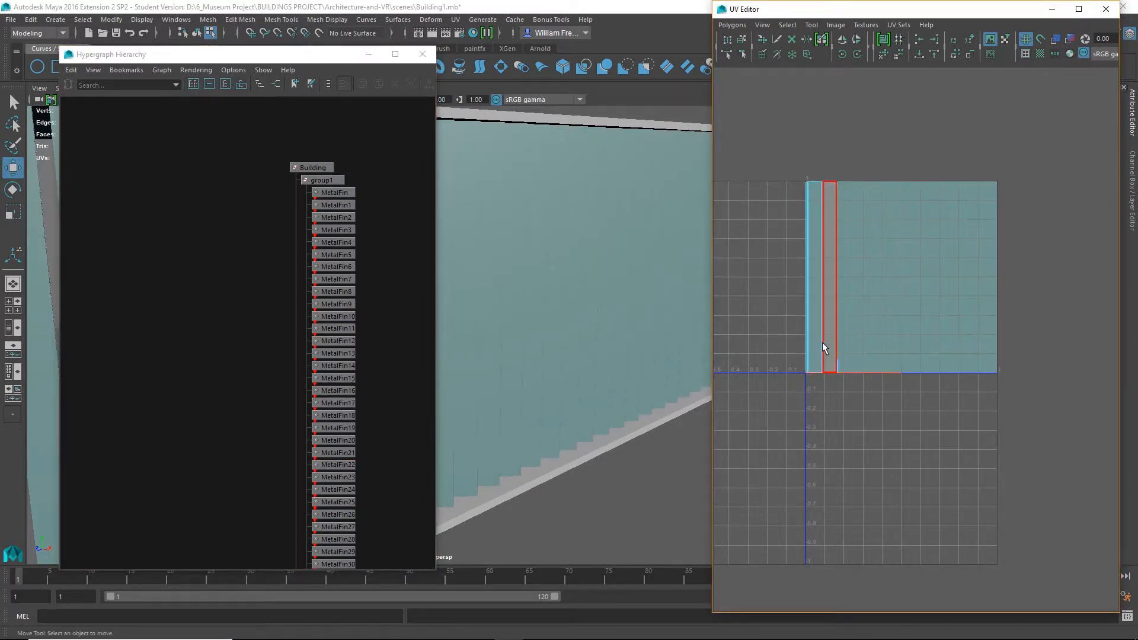
pyautogui.moveTo(806, 258); pyautogui.dragTo(809, 292, button='right')
pyautogui.moveTo(757, 144); pyautogui.dragTo(836, 423)
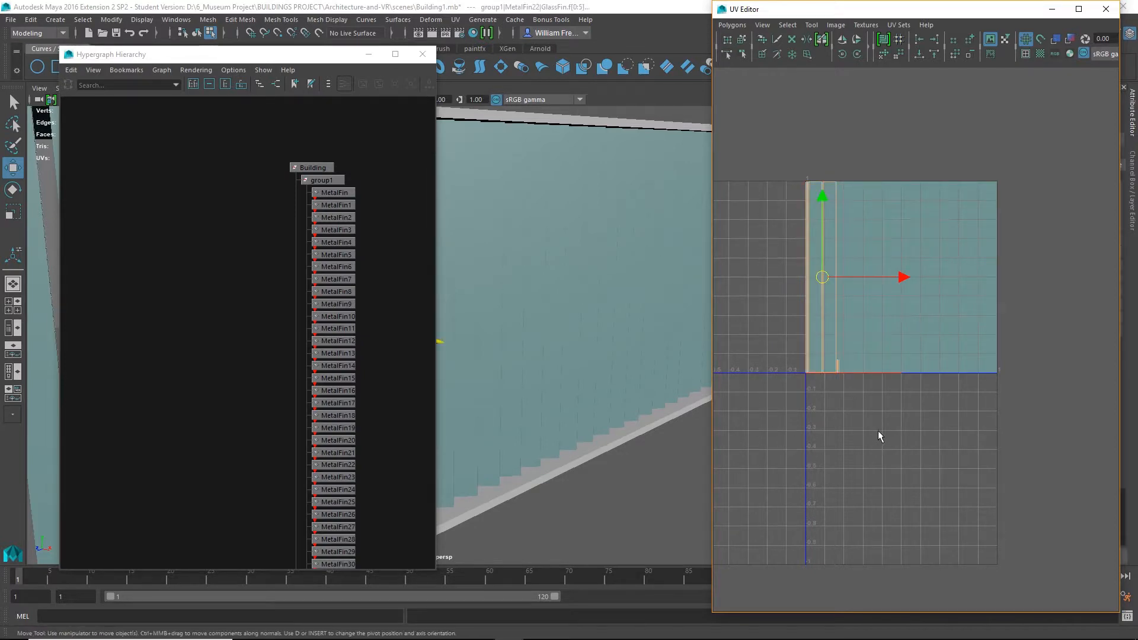
# Move the selected MetalFin22 UVs about 0.26 along positive U, and close the UV Editor and Hypergraph.
pyautogui.moveTo(904, 278); pyautogui.dragTo(955, 277)
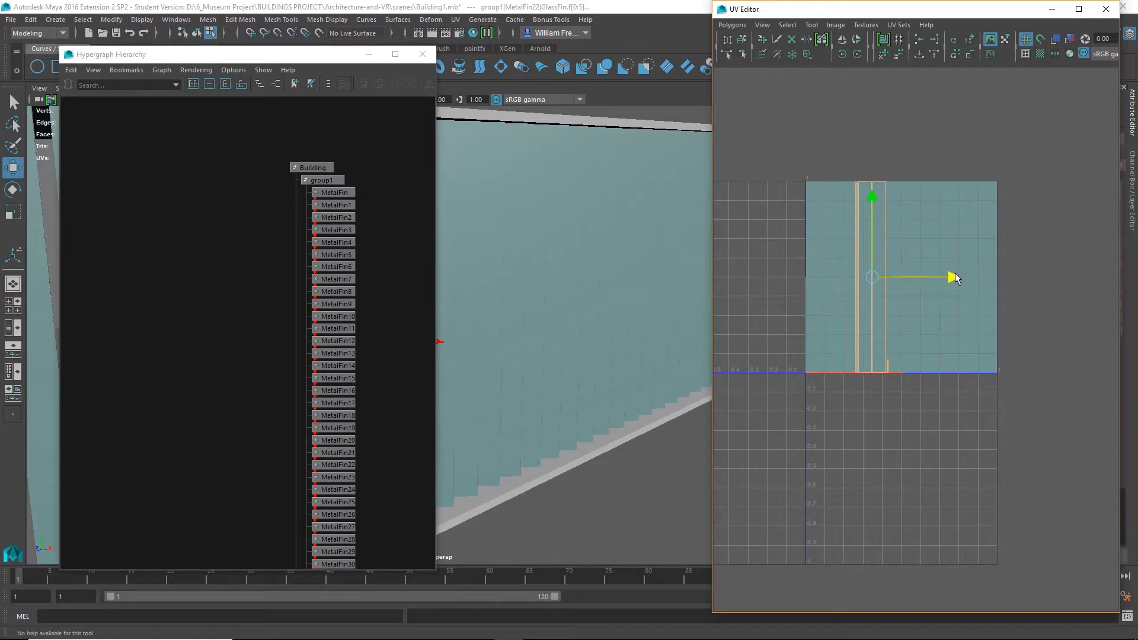
pyautogui.click(1106, 8)
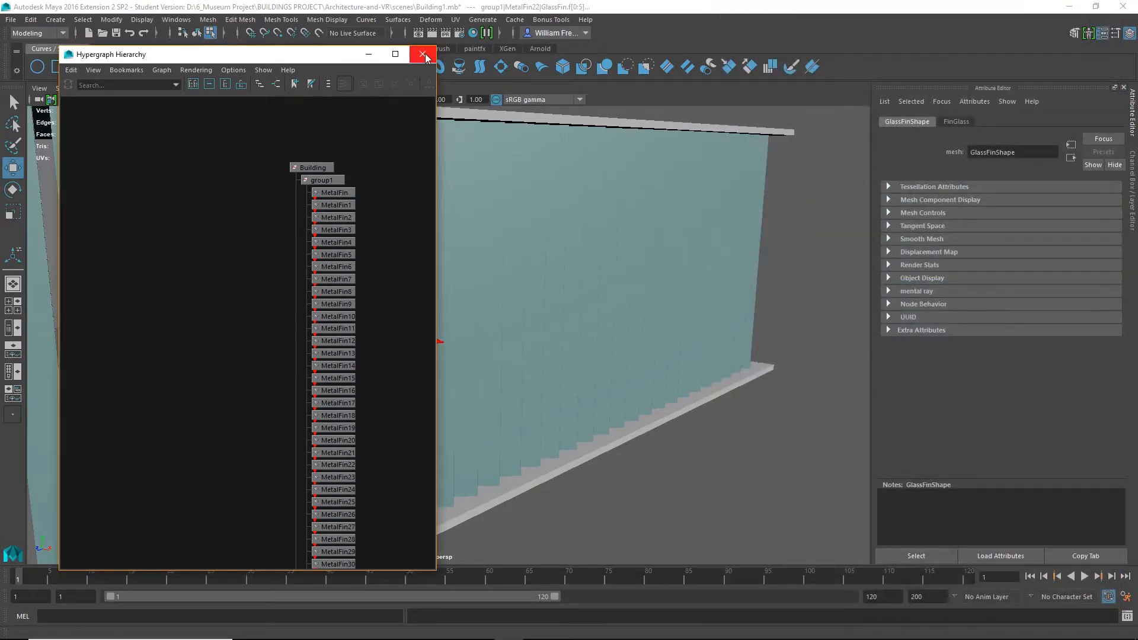
pyautogui.click(423, 54)
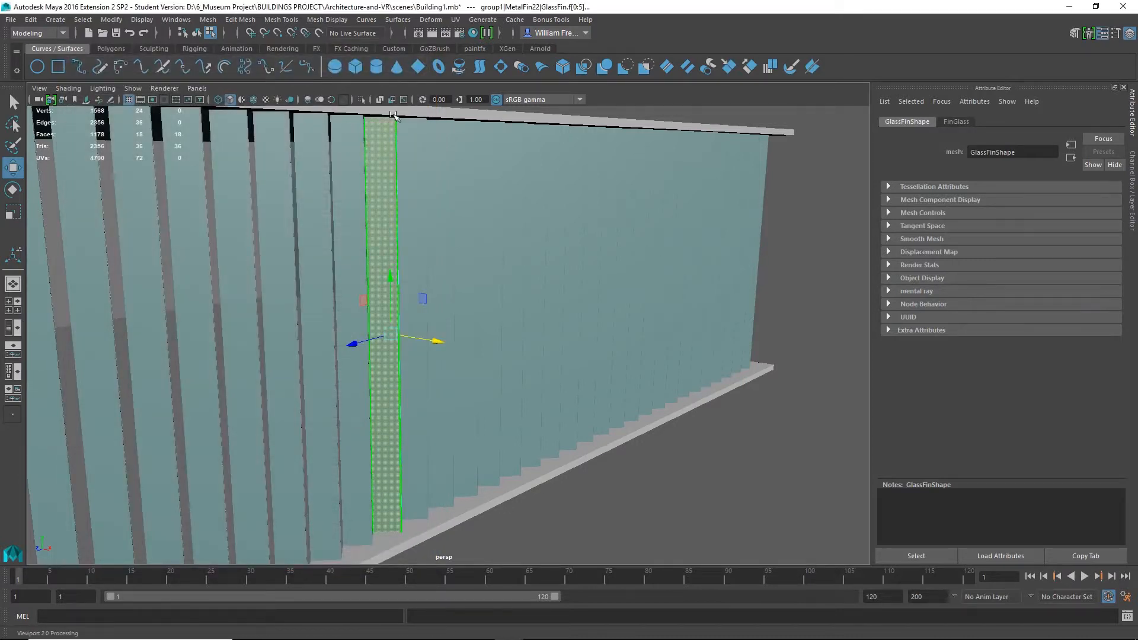
# Frame the scene, select the whole building in object mode, and send the selection to Unity.
pyautogui.press('a')
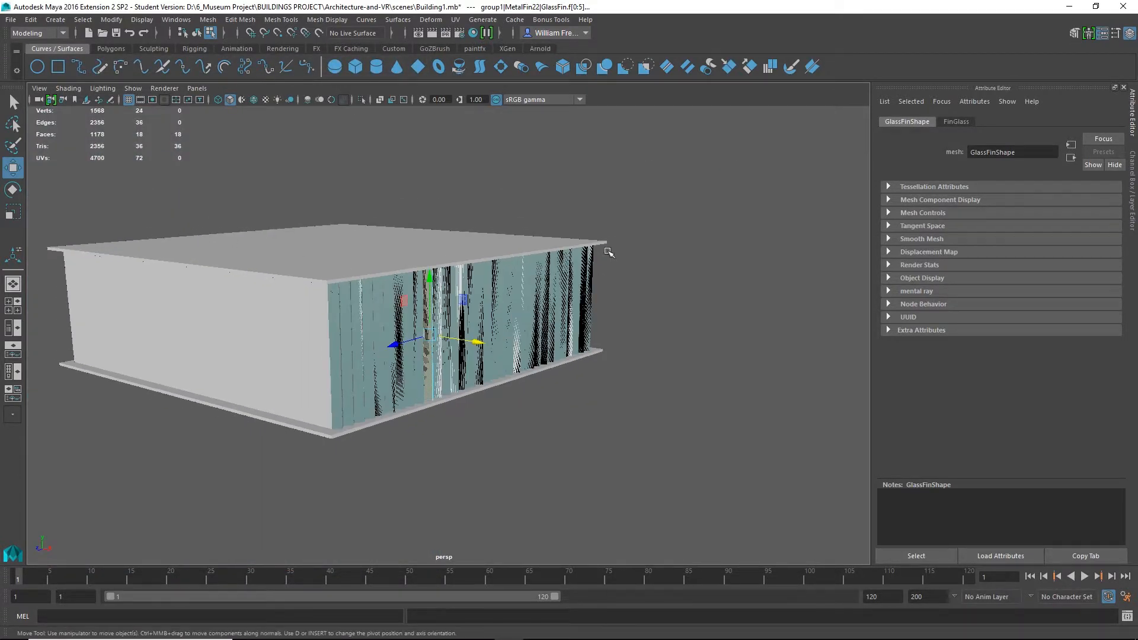
pyautogui.moveTo(643, 172); pyautogui.dragTo(33, 529)
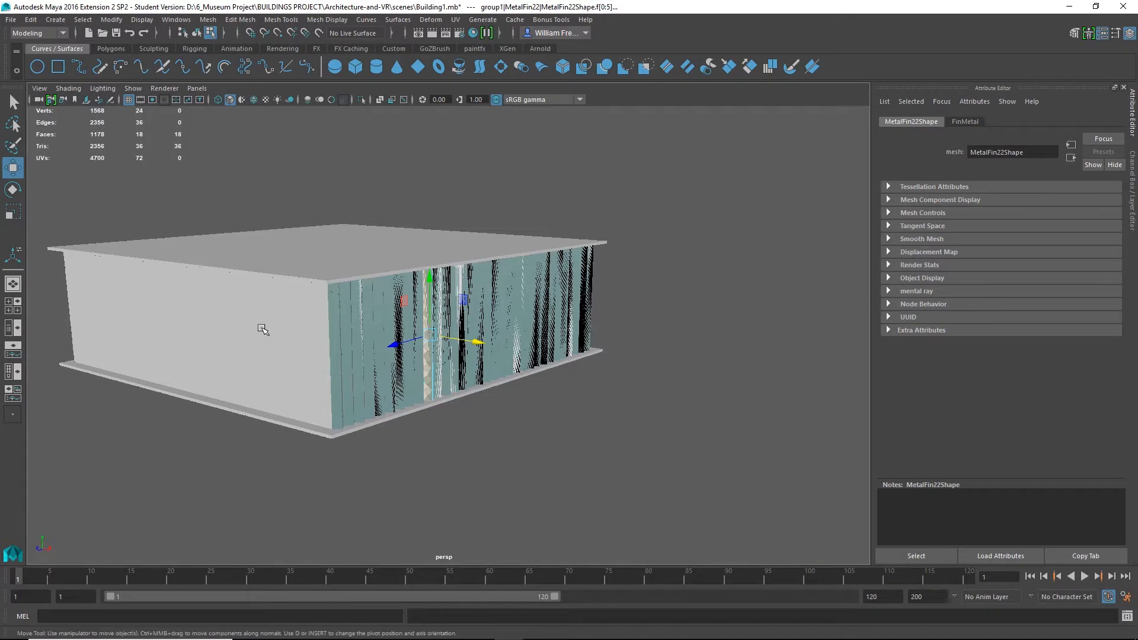
pyautogui.moveTo(277, 266); pyautogui.dragTo(317, 252, button='right')
pyautogui.moveTo(644, 172); pyautogui.dragTo(81, 490)
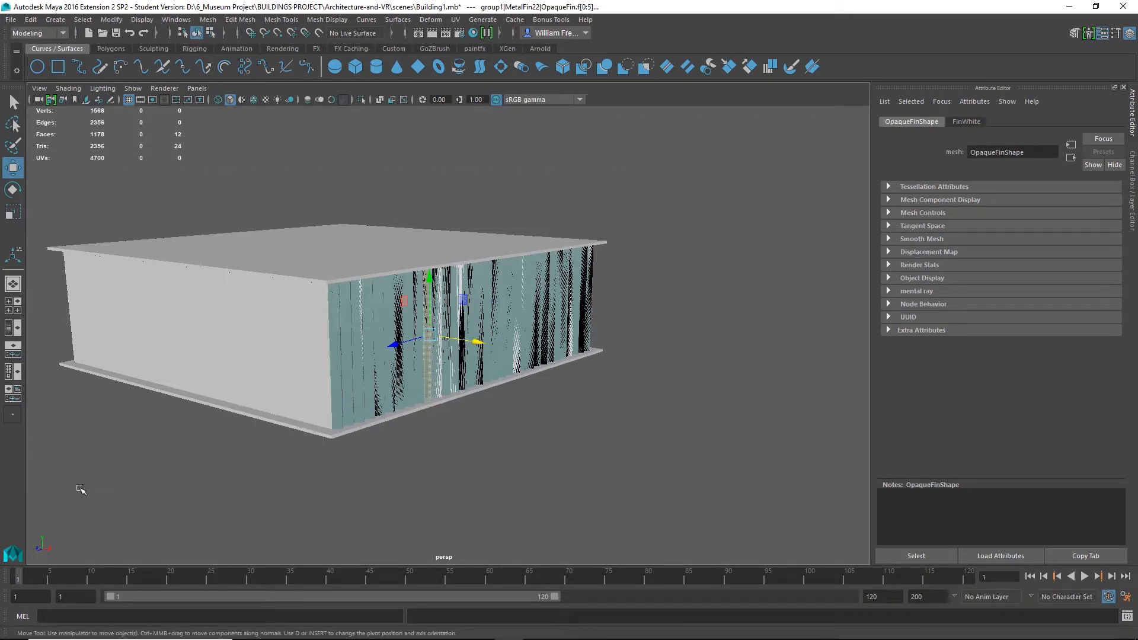
pyautogui.click(11, 19)
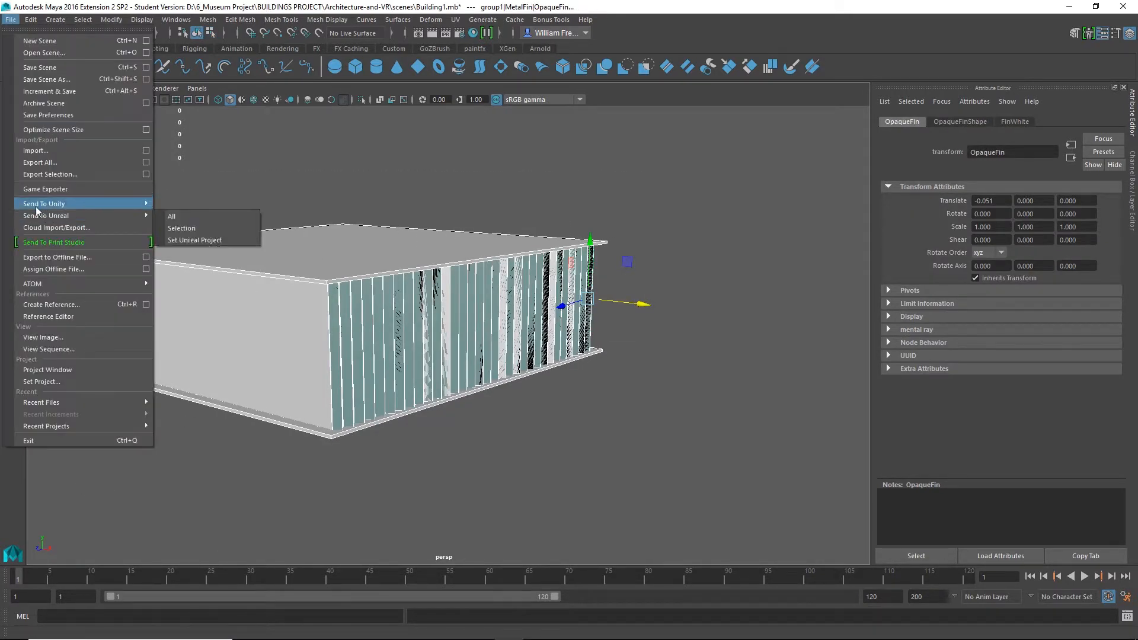
pyautogui.moveTo(67, 201)
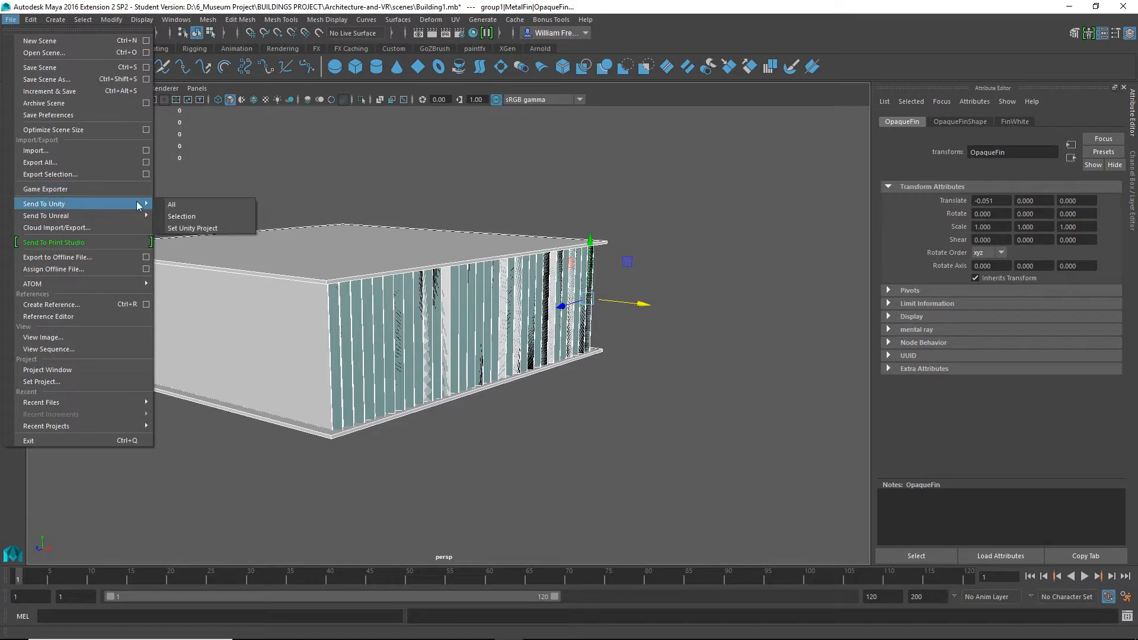
pyautogui.click(184, 216)
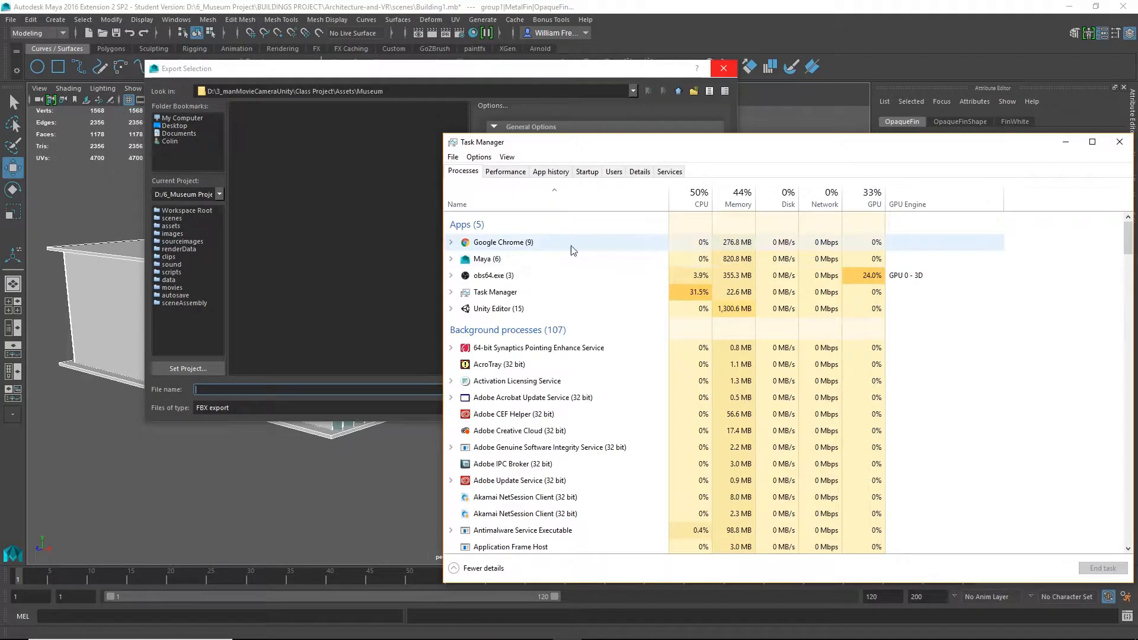
# End the Maya process in Task Manager and return to Unity.
pyautogui.click(572, 248)
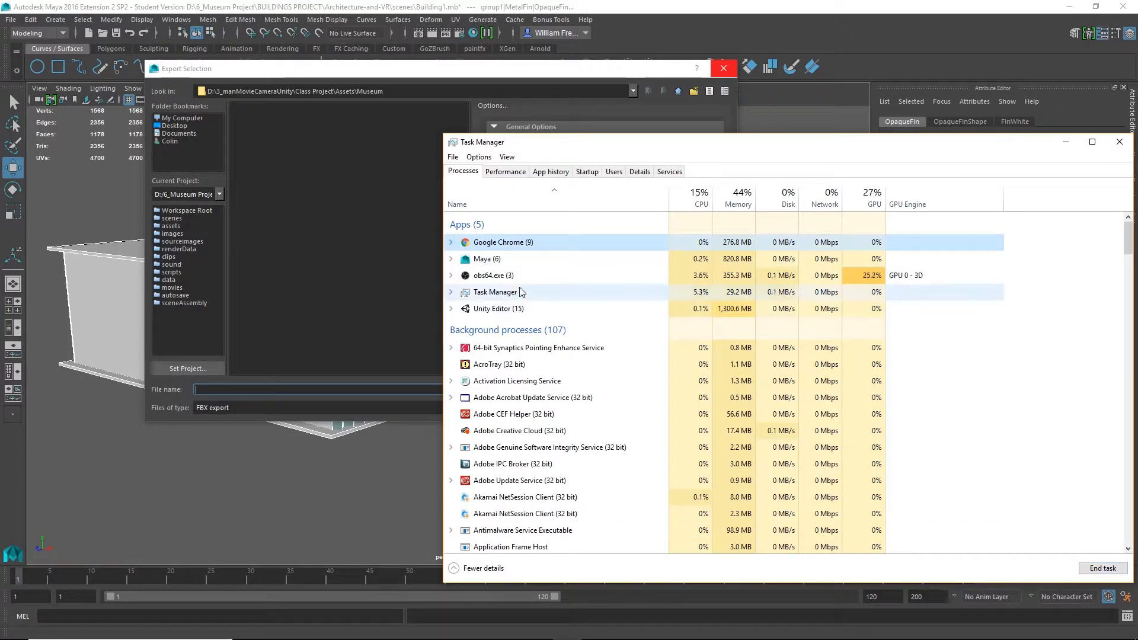
pyautogui.click(533, 259)
pyautogui.click(1103, 568)
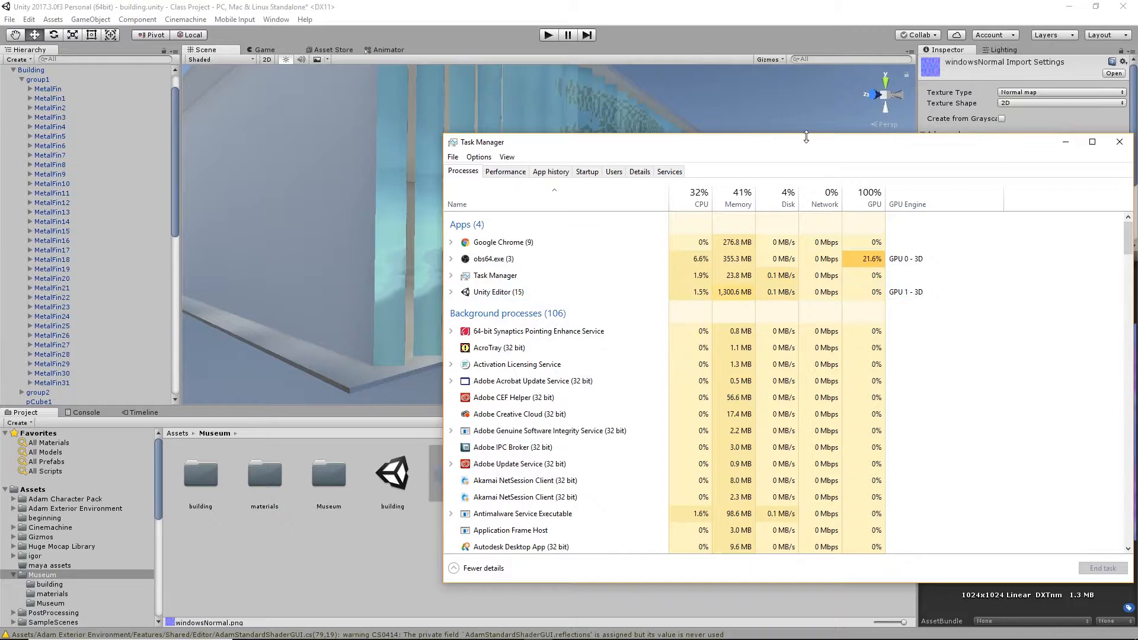
pyautogui.moveTo(821, 154); pyautogui.dragTo(483, 172)
pyautogui.click(795, 160)
# Relaunch Autodesk Maya 2016 Extension 2 and dismiss the What's New Highlight Settings dialog.
pyautogui.moveTo(45, 637)
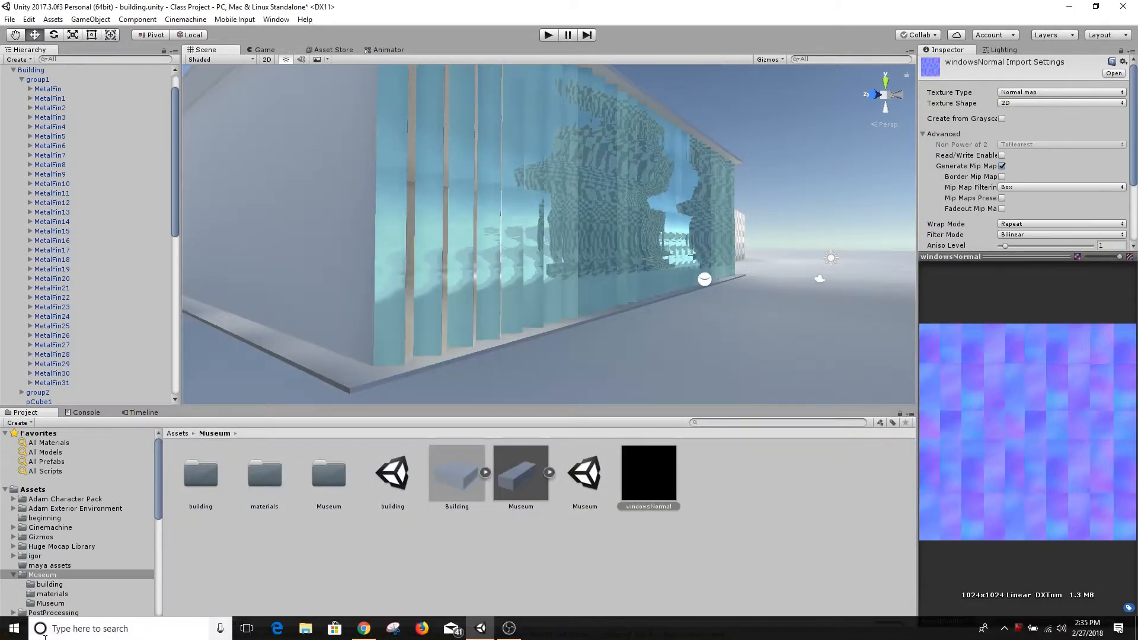
pyautogui.click(14, 628)
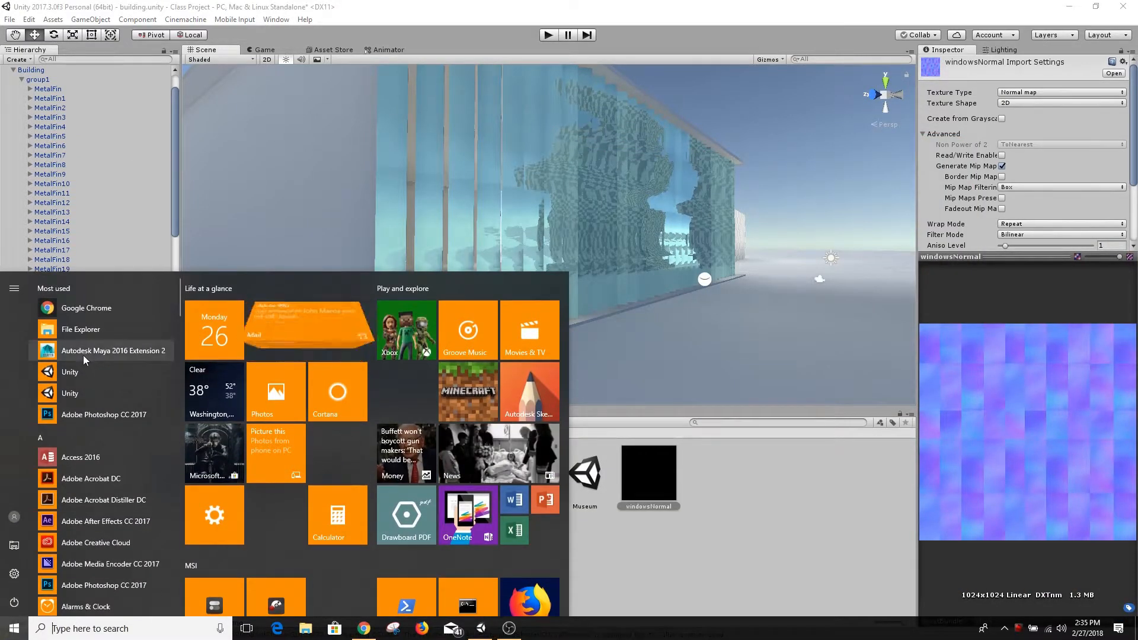
pyautogui.click(86, 353)
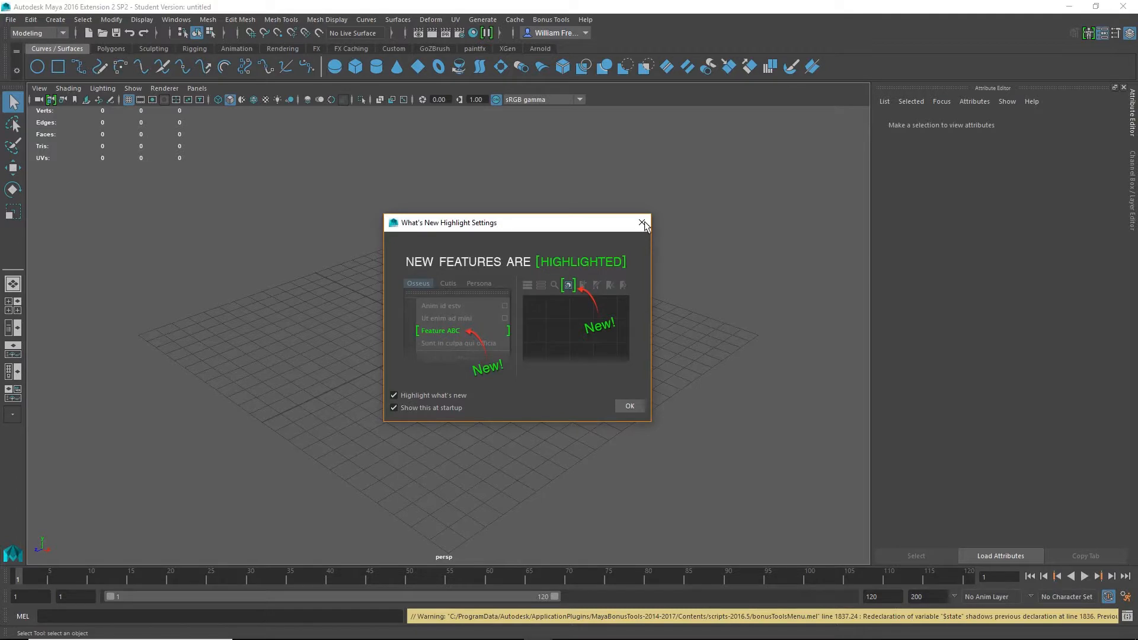
pyautogui.click(643, 223)
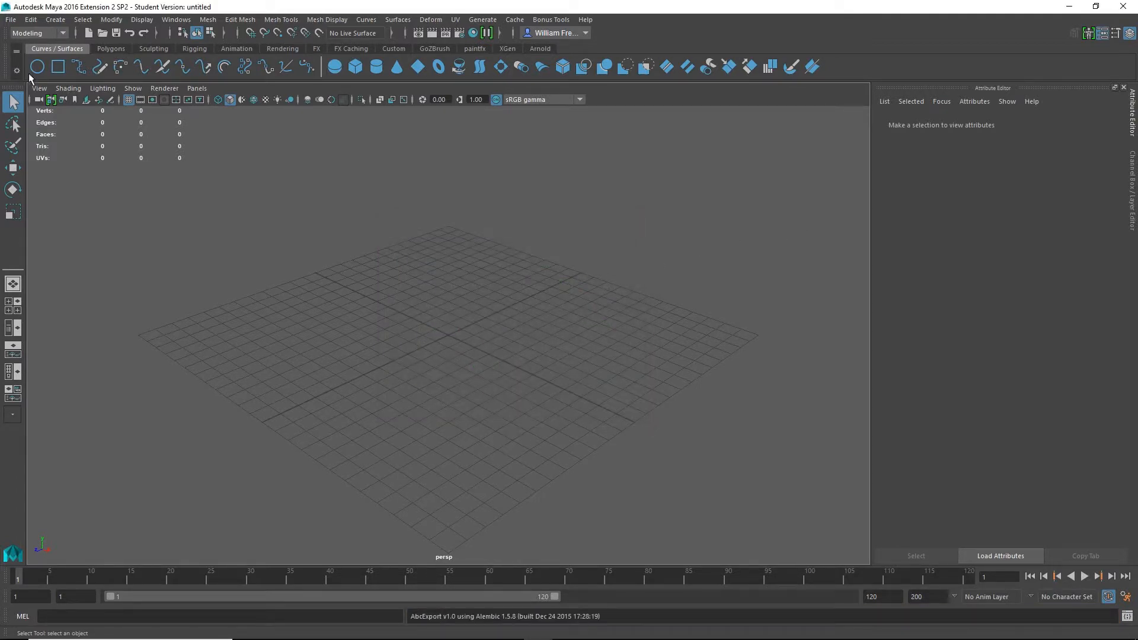
# Reopen the recent scene Building1.mb without saving the untitled scene, and accept the student version notice.
pyautogui.click(13, 21)
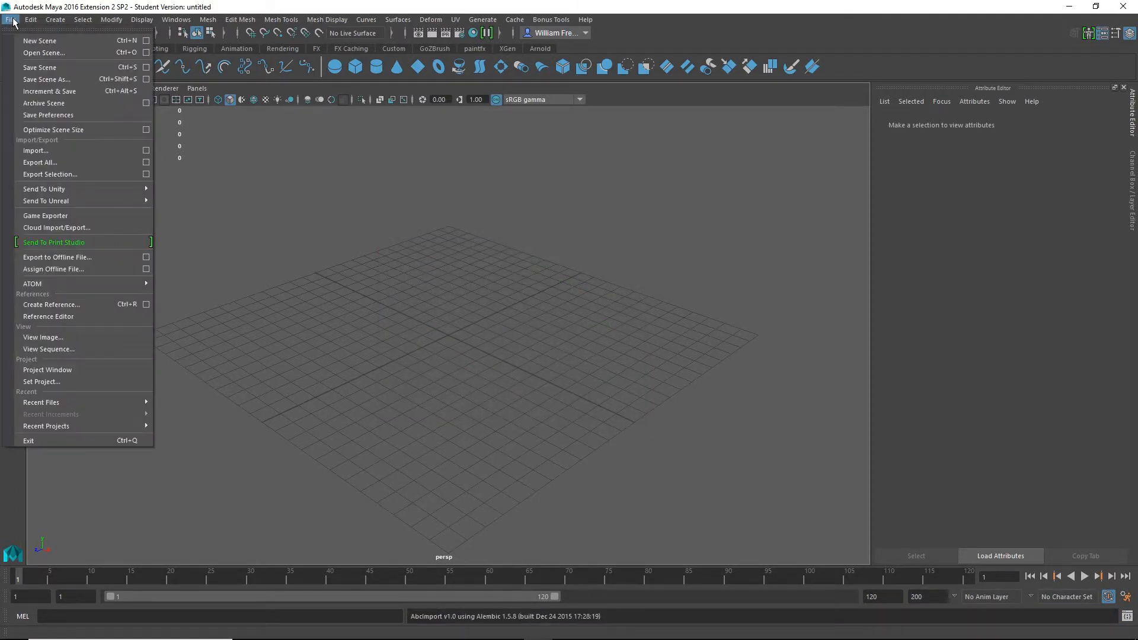
pyautogui.moveTo(62, 402)
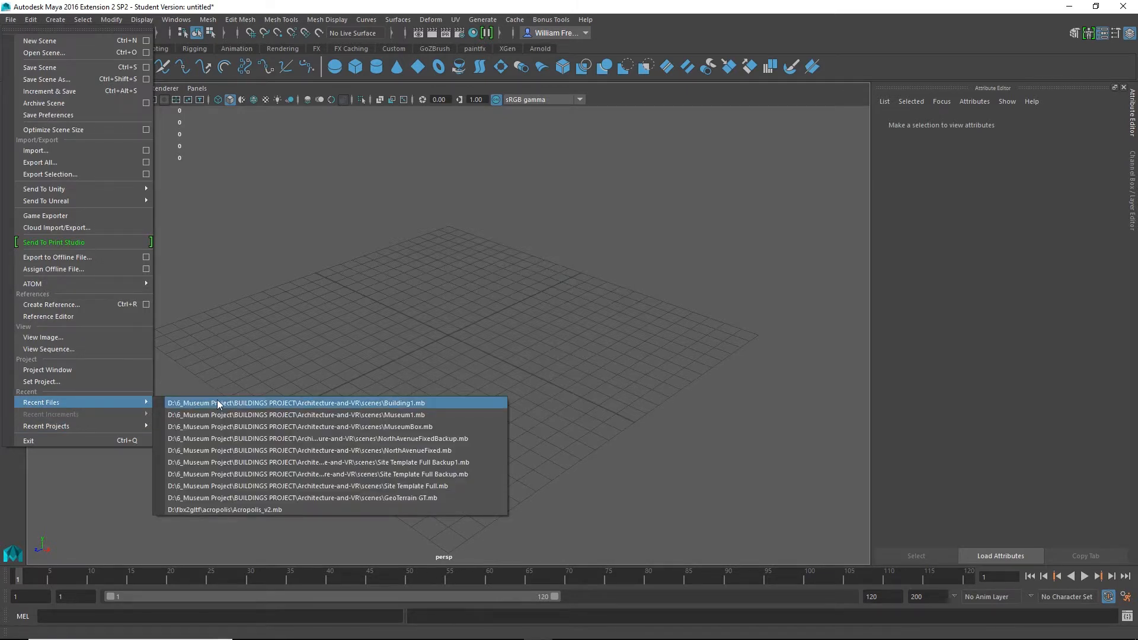
pyautogui.click(217, 403)
pyautogui.click(567, 329)
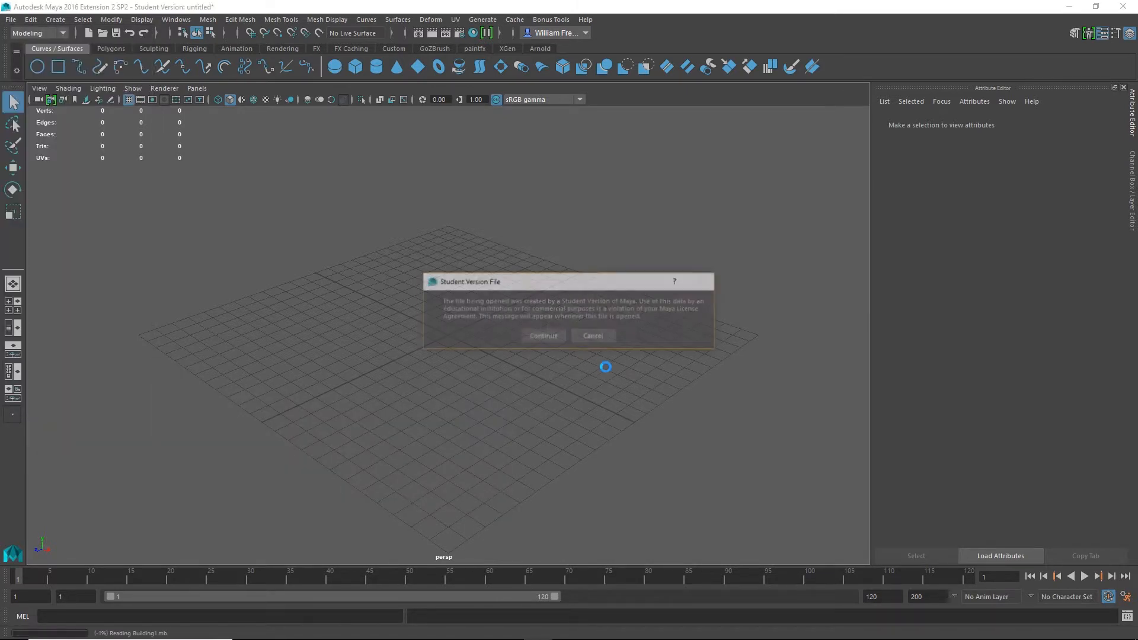
pyautogui.click(543, 333)
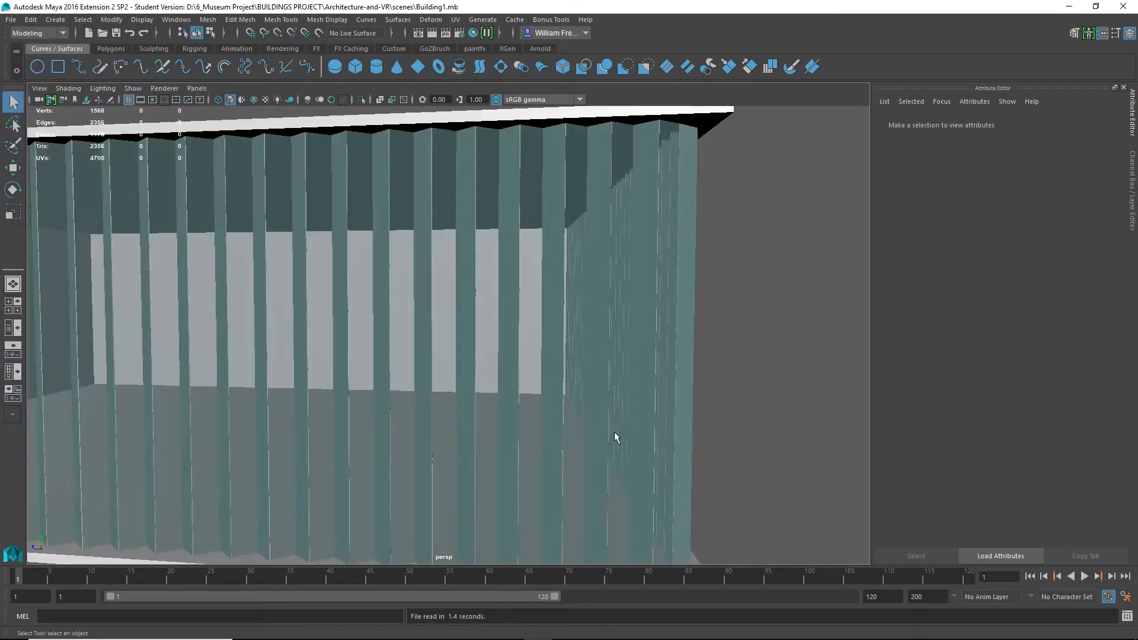
# Open the Hypergraph Hierarchy and expand group1 under Building to reach its last metal fins.
pyautogui.keyDown('alt'); pyautogui.moveTo(615, 438); pyautogui.dragTo(462, 356); pyautogui.keyUp('alt')
pyautogui.keyDown('alt'); pyautogui.moveTo(462, 355); pyautogui.dragTo(475, 381, button='right'); pyautogui.keyUp('alt')
pyautogui.keyDown('alt'); pyautogui.moveTo(475, 381); pyautogui.dragTo(475, 384); pyautogui.keyUp('alt')
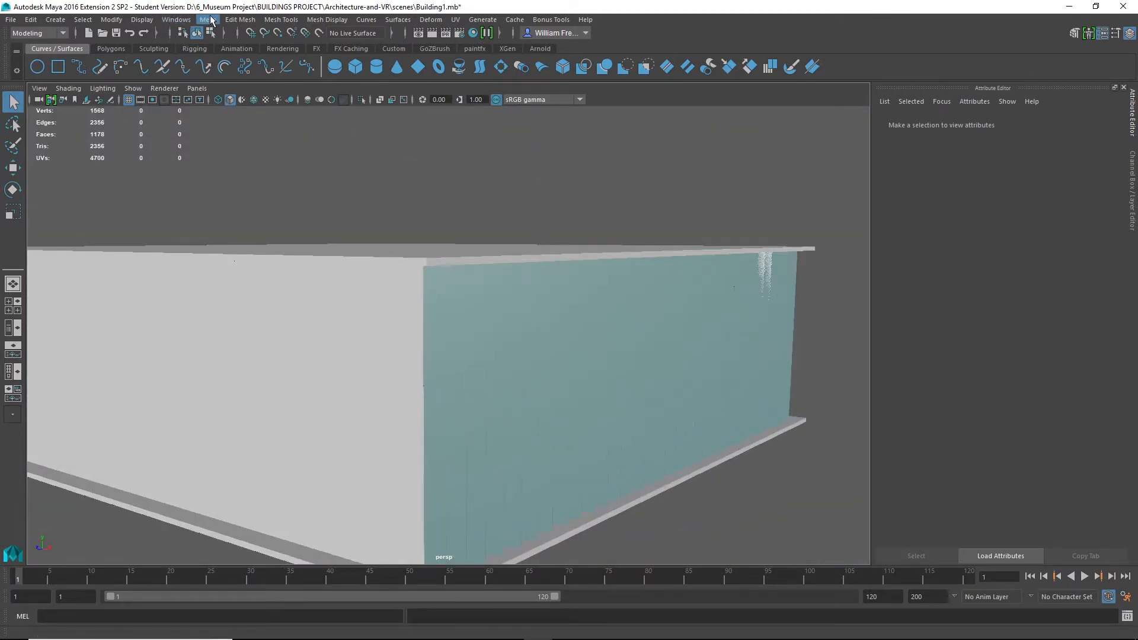
pyautogui.click(176, 20)
pyautogui.moveTo(218, 86)
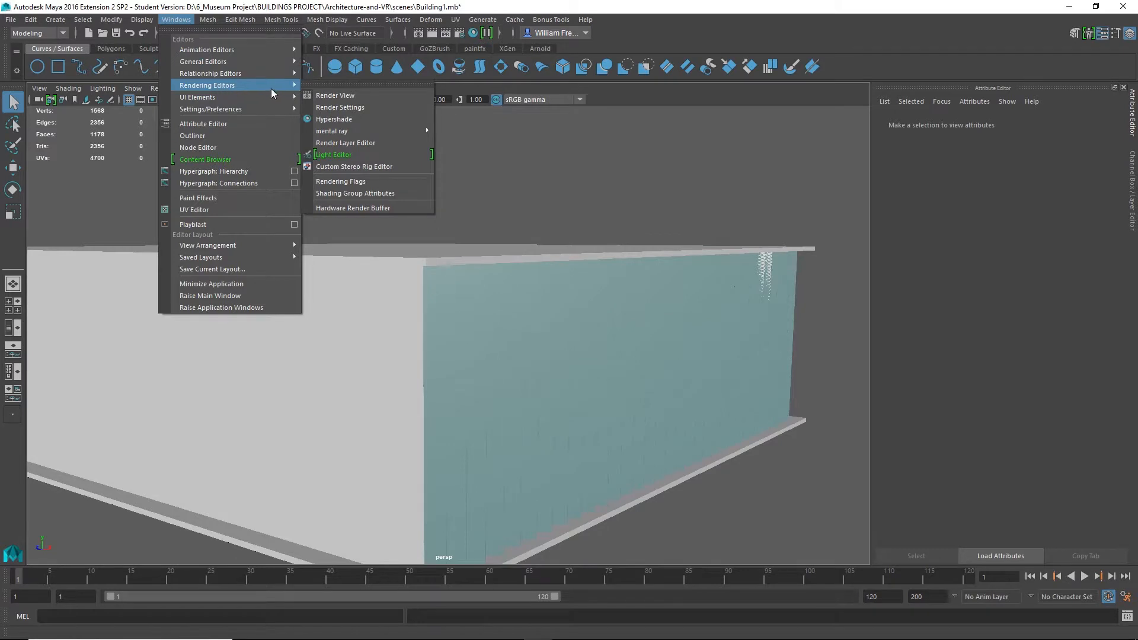
pyautogui.click(247, 171)
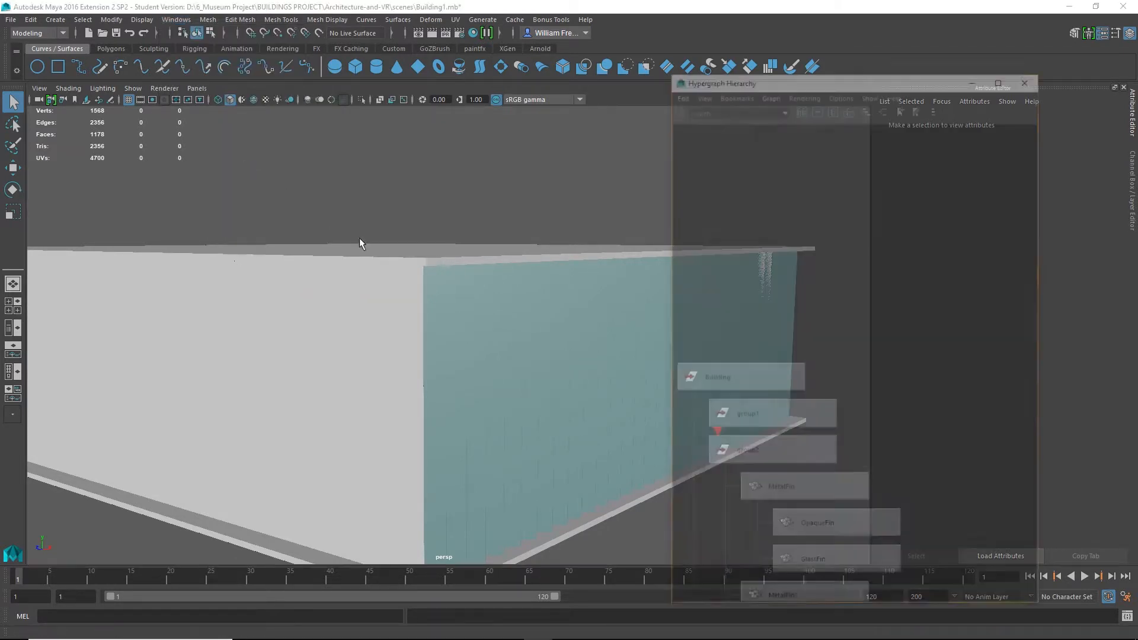
pyautogui.doubleClick(769, 455)
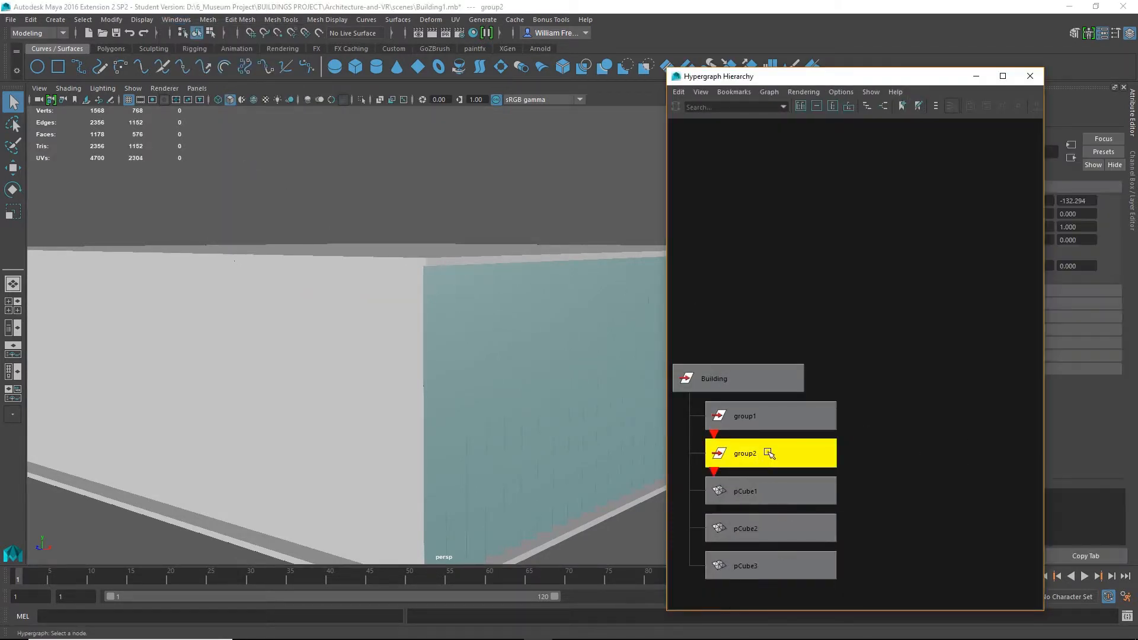
pyautogui.doubleClick(776, 428)
pyautogui.keyDown('alt'); pyautogui.moveTo(935, 362); pyautogui.dragTo(921, 369, button='right'); pyautogui.keyUp('alt')
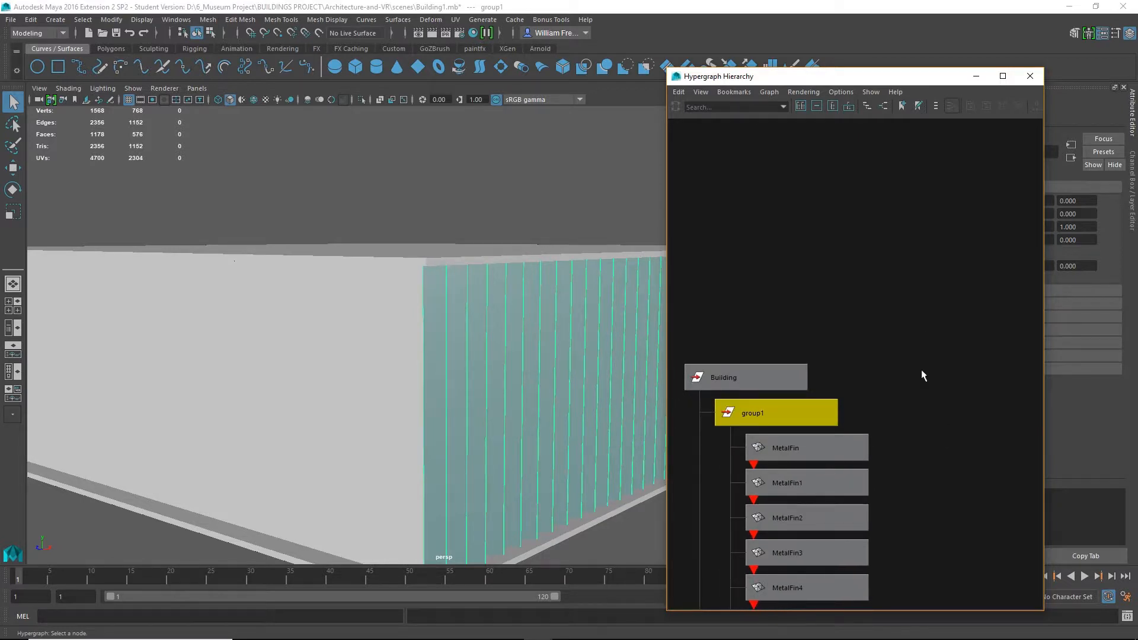
pyautogui.keyDown('alt'); pyautogui.moveTo(921, 369); pyautogui.dragTo(928, 121, button='middle'); pyautogui.keyUp('alt')
pyautogui.keyDown('alt'); pyautogui.moveTo(944, 275); pyautogui.dragTo(883, 485, button='right'); pyautogui.keyUp('alt')
pyautogui.keyDown('alt'); pyautogui.moveTo(884, 484); pyautogui.dragTo(745, 334, button='middle'); pyautogui.keyUp('alt')
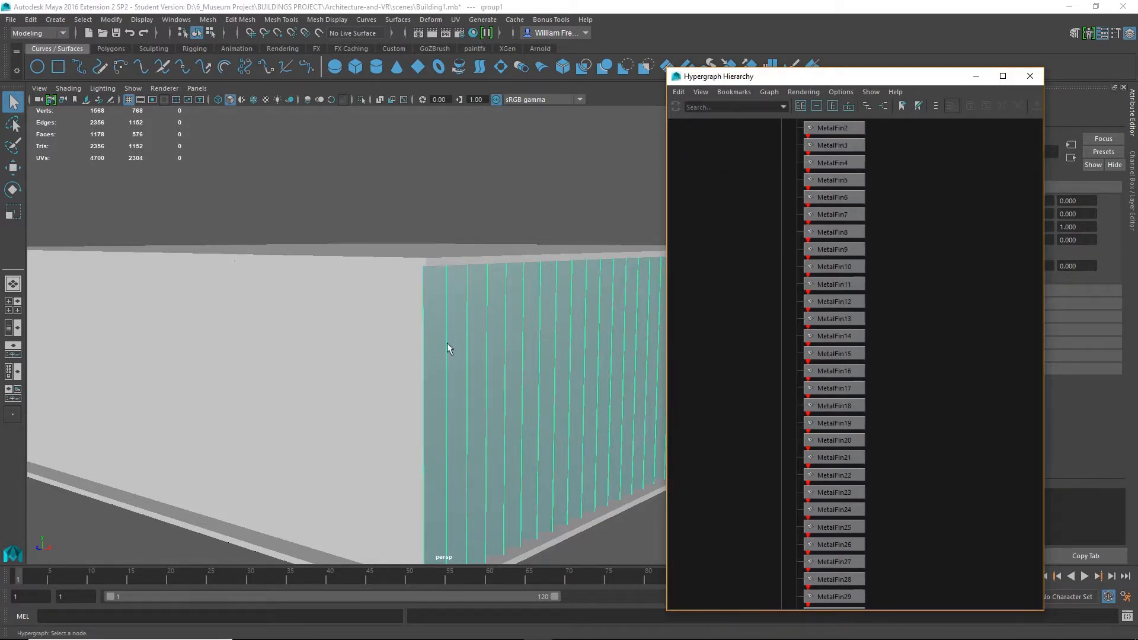
pyautogui.keyDown('alt'); pyautogui.moveTo(993, 452); pyautogui.dragTo(942, 232, button='middle'); pyautogui.keyUp('alt')
pyautogui.click(799, 410)
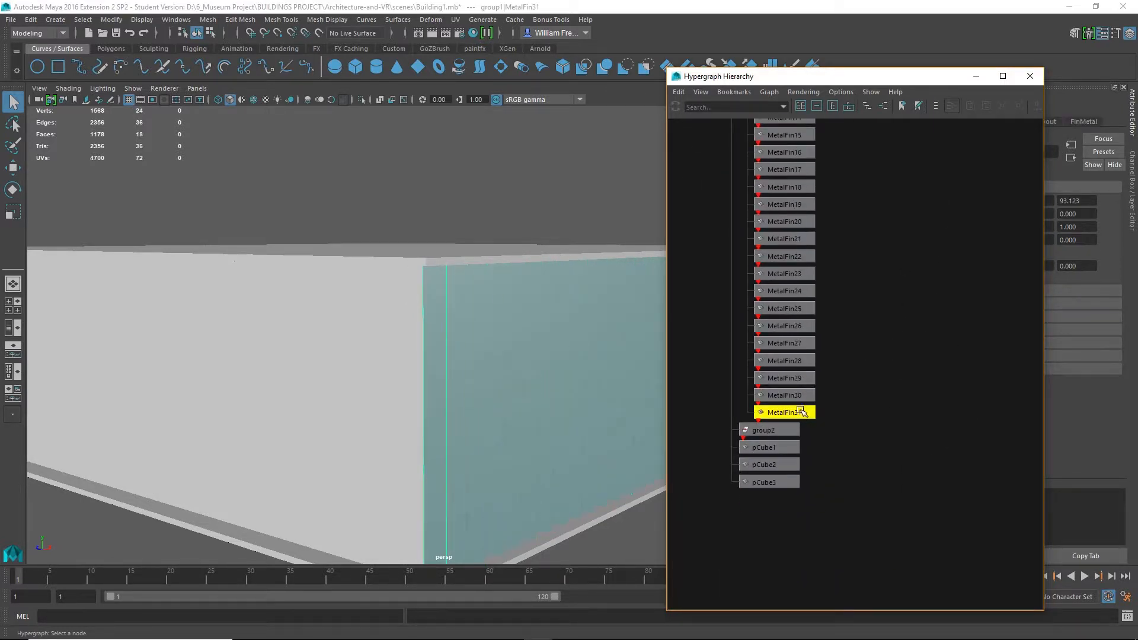
pyautogui.keyDown('shift'); pyautogui.click(797, 378); pyautogui.keyUp('shift')
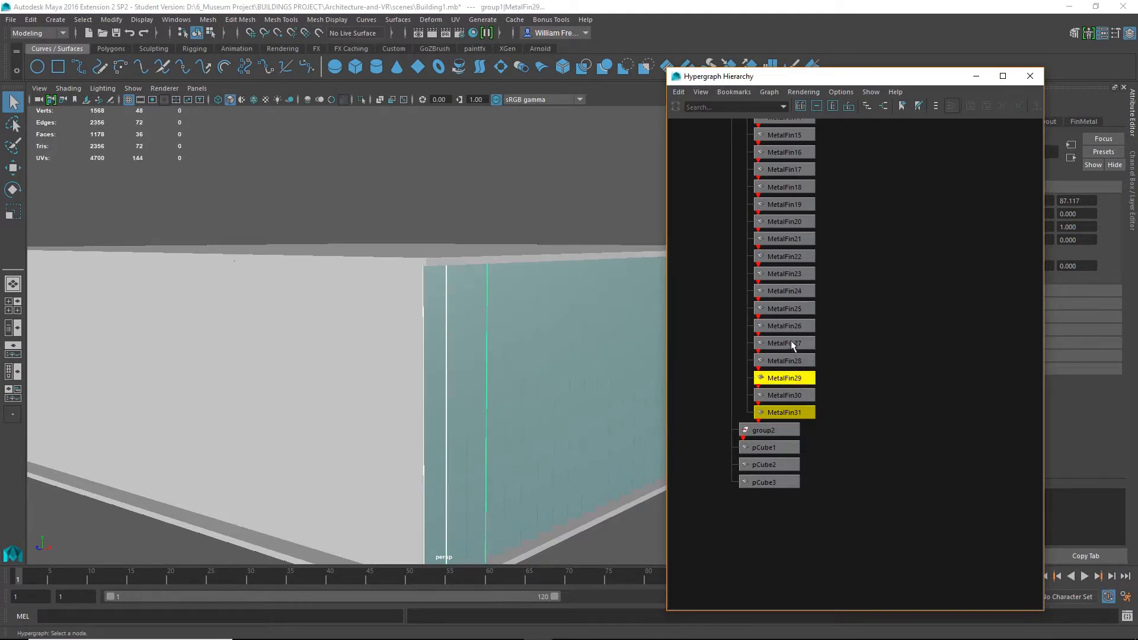
pyautogui.keyDown('shift'); pyautogui.click(788, 309); pyautogui.keyUp('shift')
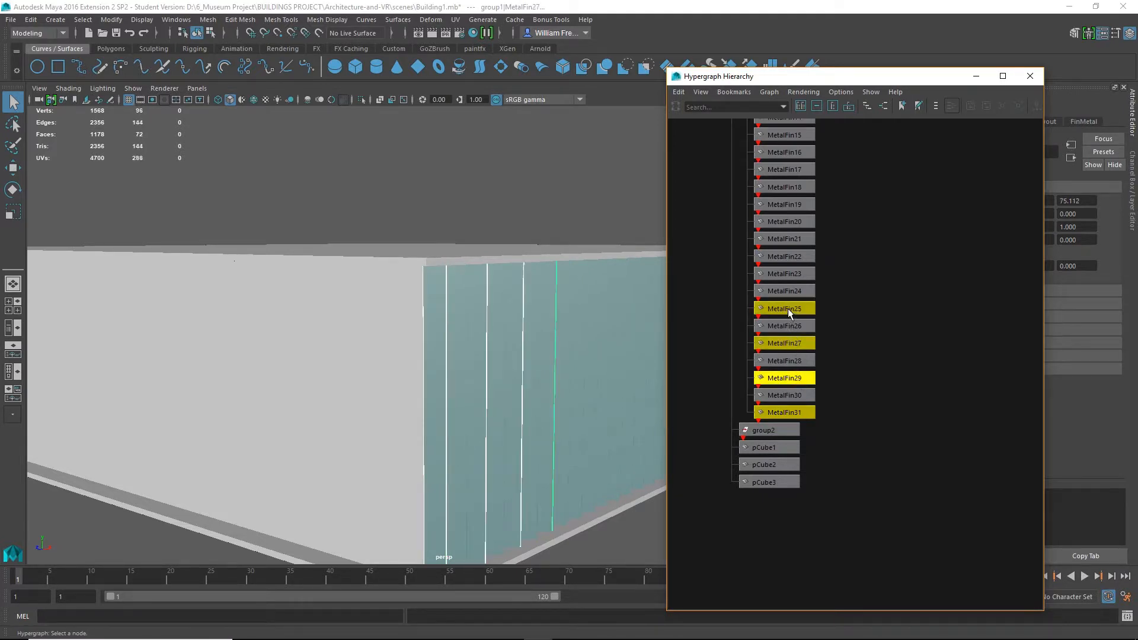
pyautogui.keyDown('shift'); pyautogui.click(786, 273); pyautogui.keyUp('shift')
pyautogui.keyDown('shift'); pyautogui.click(787, 240); pyautogui.keyUp('shift')
pyautogui.keyDown('shift'); pyautogui.click(792, 205); pyautogui.keyUp('shift')
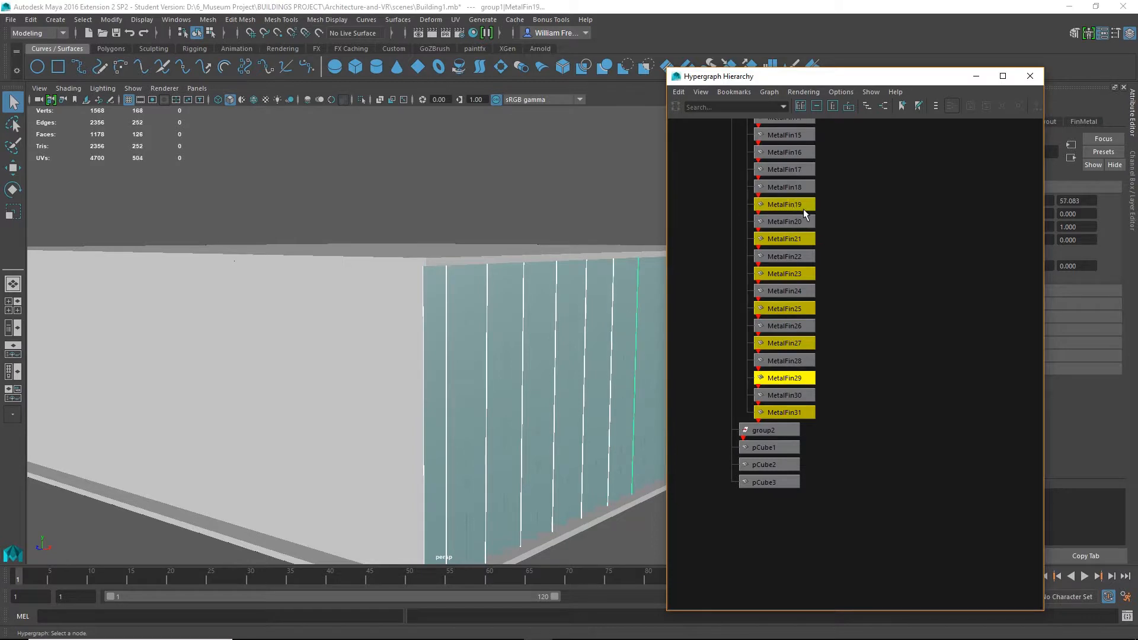
pyautogui.keyDown('shift'); pyautogui.click(799, 169); pyautogui.keyUp('shift')
pyautogui.keyDown('shift'); pyautogui.click(787, 134); pyautogui.keyUp('shift')
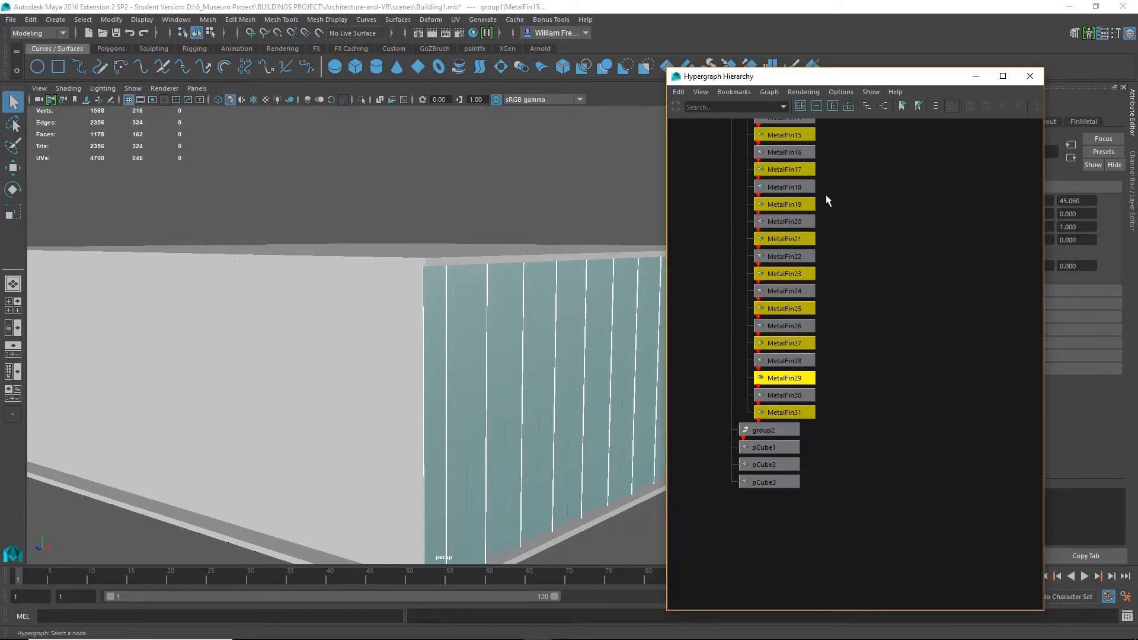
# Replace the current selection with every third metal fin from MetalFin31 through MetalFin16.
pyautogui.click(801, 413)
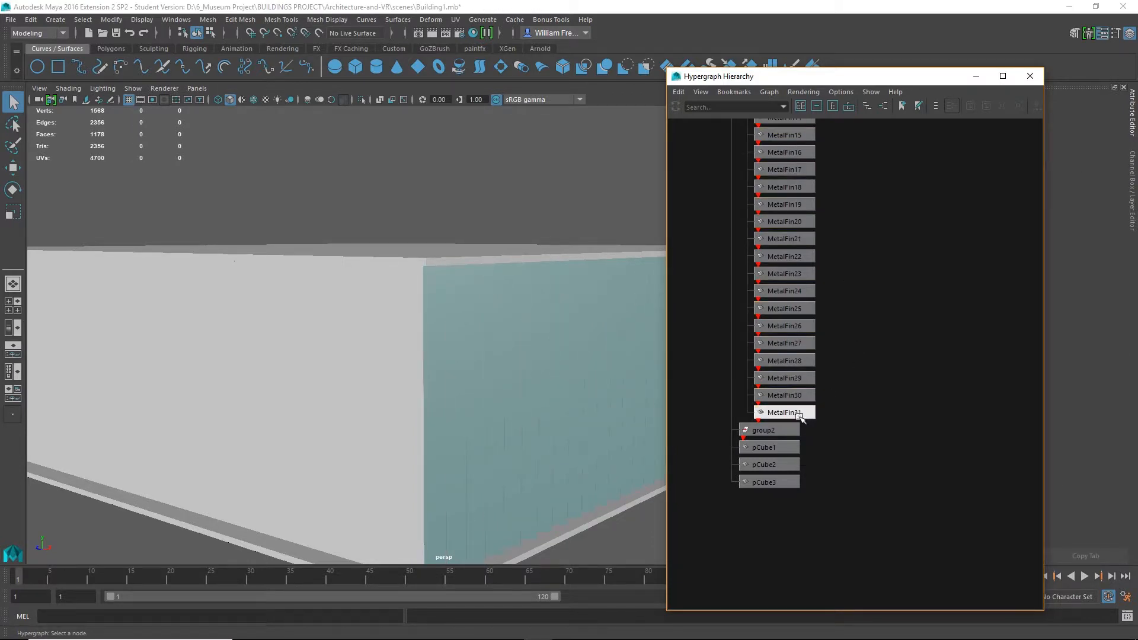
pyautogui.keyDown('shift'); pyautogui.click(809, 359); pyautogui.keyUp('shift')
pyautogui.keyDown('shift'); pyautogui.click(797, 308); pyautogui.keyUp('shift')
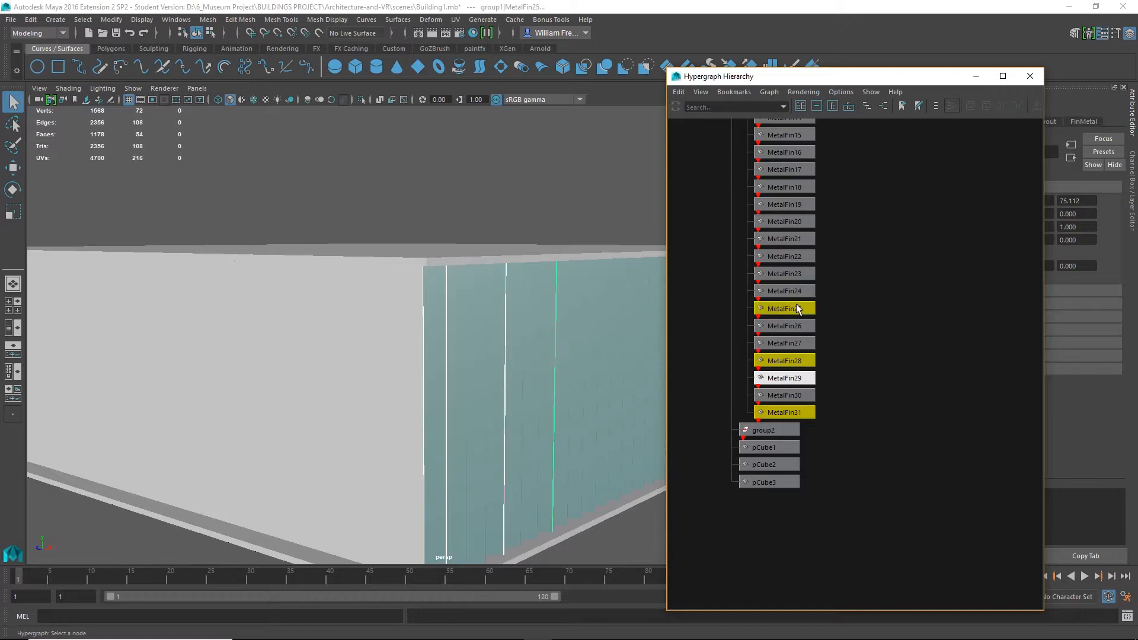
pyautogui.keyDown('shift'); pyautogui.click(793, 258); pyautogui.keyUp('shift')
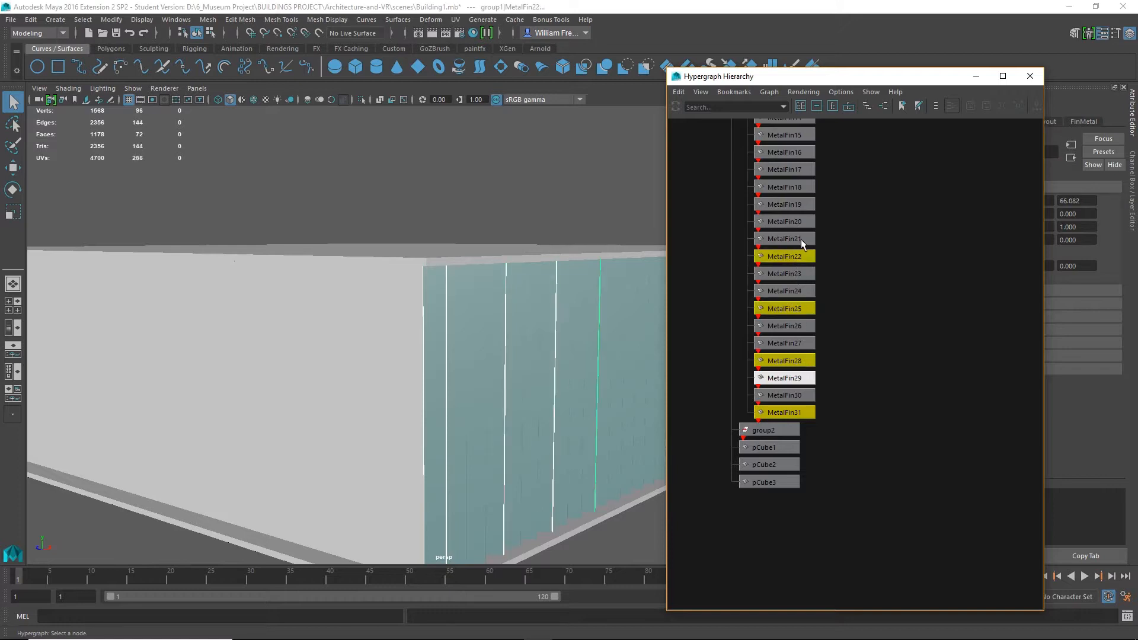
pyautogui.keyDown('shift'); pyautogui.click(795, 205); pyautogui.keyUp('shift')
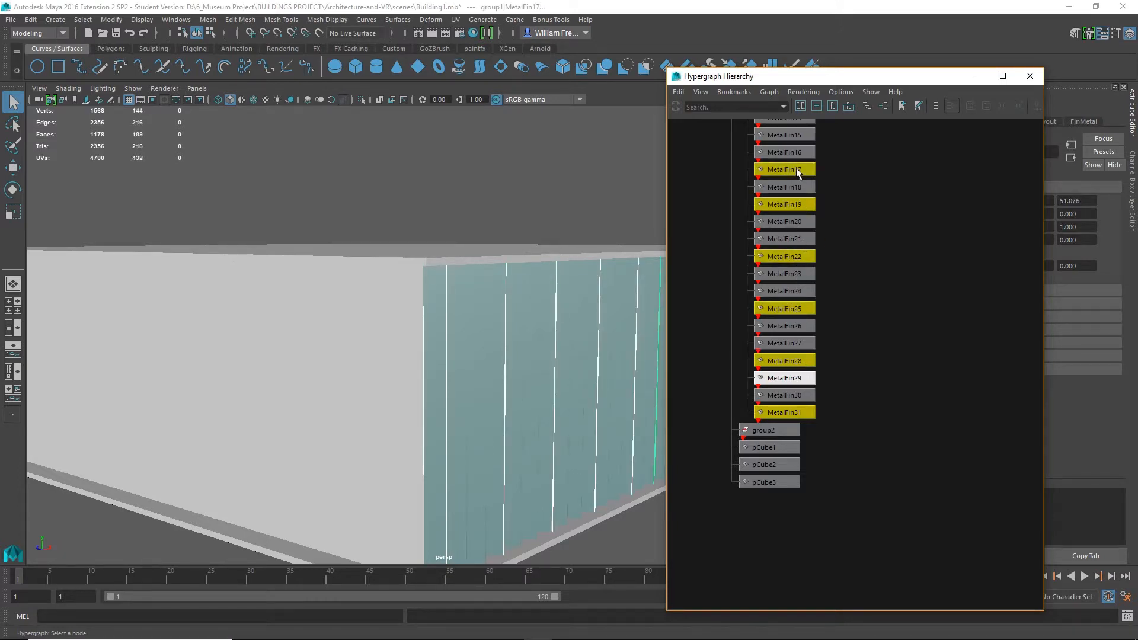
pyautogui.keyDown('shift'); pyautogui.click(796, 152); pyautogui.keyUp('shift')
pyautogui.keyDown('alt'); pyautogui.moveTo(872, 163); pyautogui.dragTo(936, 256, button='middle'); pyautogui.keyUp('alt')
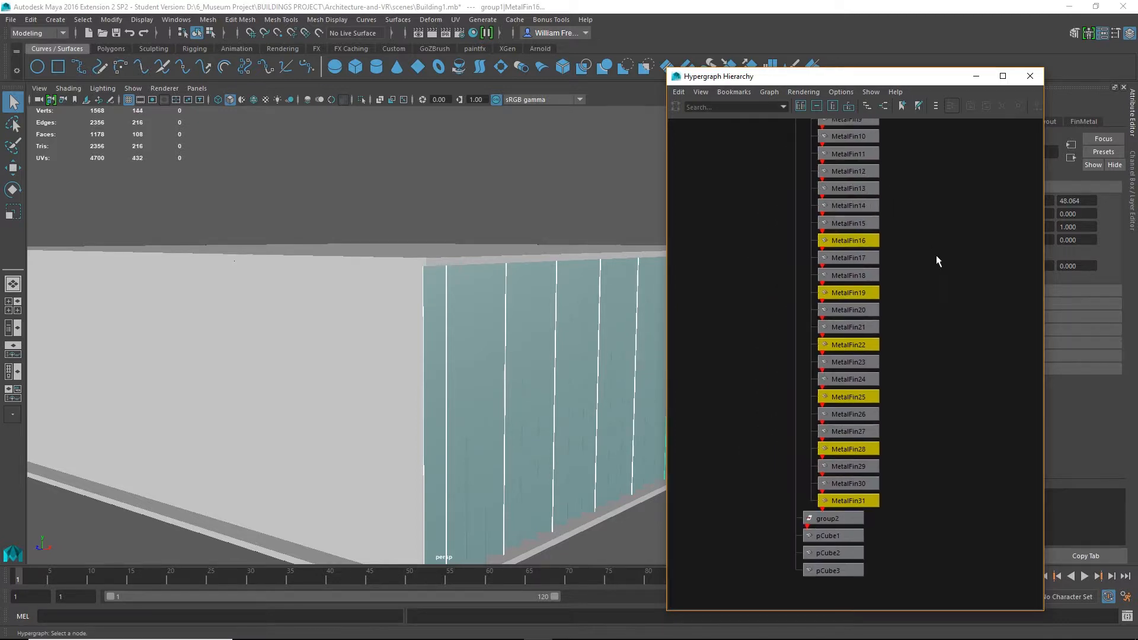
# Add every third remaining fin, MetalFin13, MetalFin10, MetalFin7, MetalFin4 and MetalFin1, to the selection.
pyautogui.keyDown('shift'); pyautogui.click(864, 187); pyautogui.keyUp('shift')
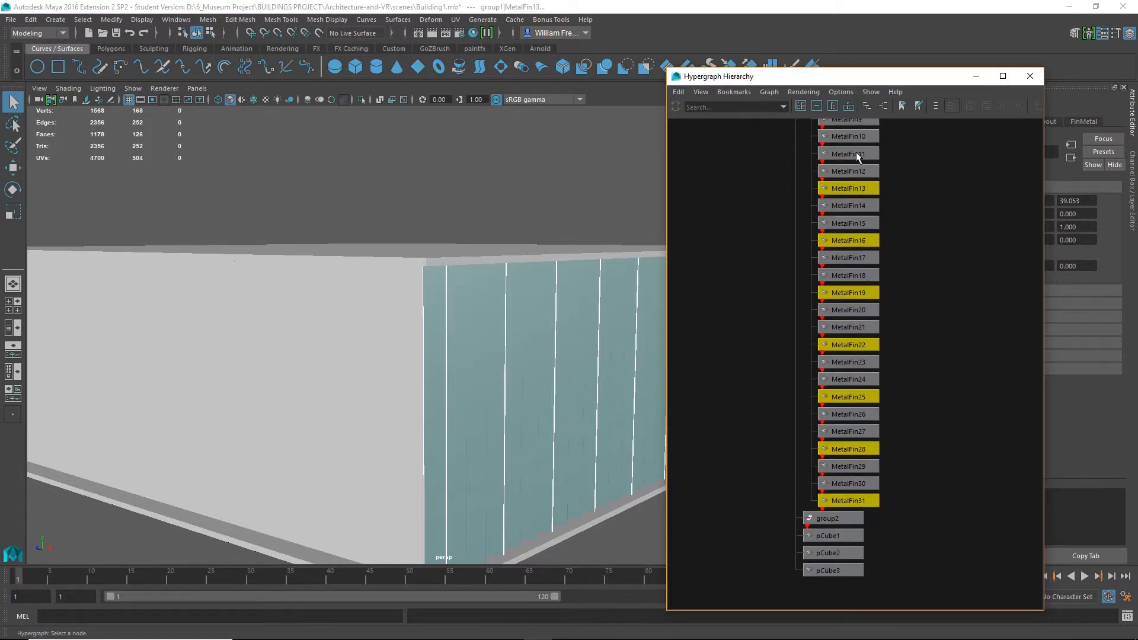
pyautogui.keyDown('shift'); pyautogui.click(863, 138); pyautogui.keyUp('shift')
pyautogui.keyDown('alt'); pyautogui.moveTo(909, 179); pyautogui.dragTo(919, 233, button='middle'); pyautogui.keyUp('alt')
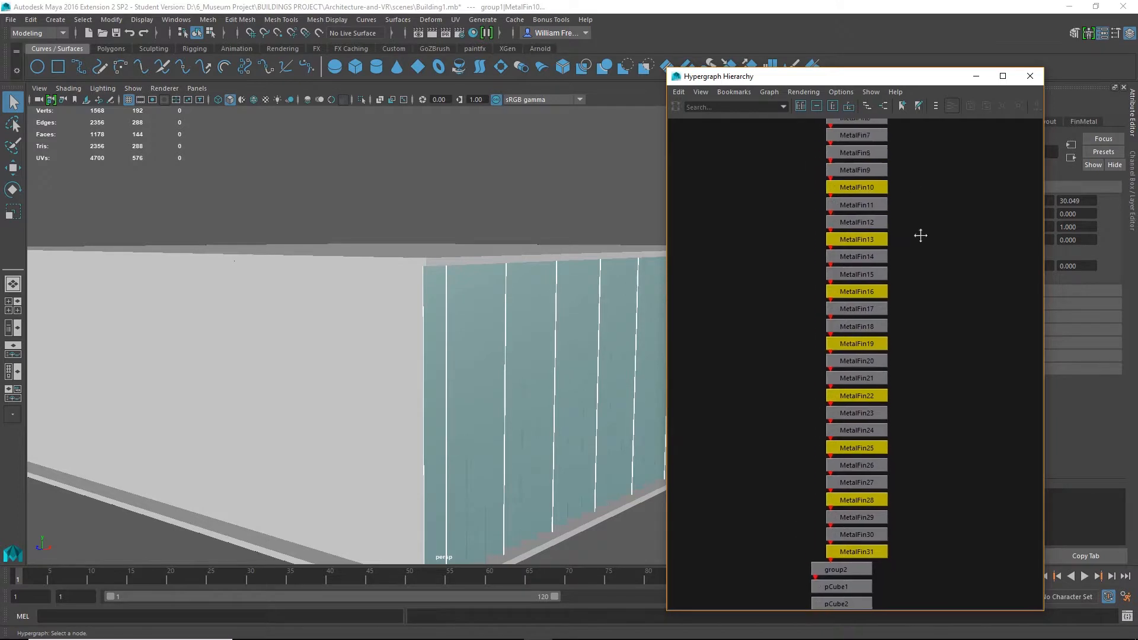
pyautogui.keyDown('shift'); pyautogui.click(866, 140); pyautogui.keyUp('shift')
pyautogui.keyDown('alt'); pyautogui.moveTo(933, 182); pyautogui.dragTo(947, 282, button='middle'); pyautogui.keyUp('alt')
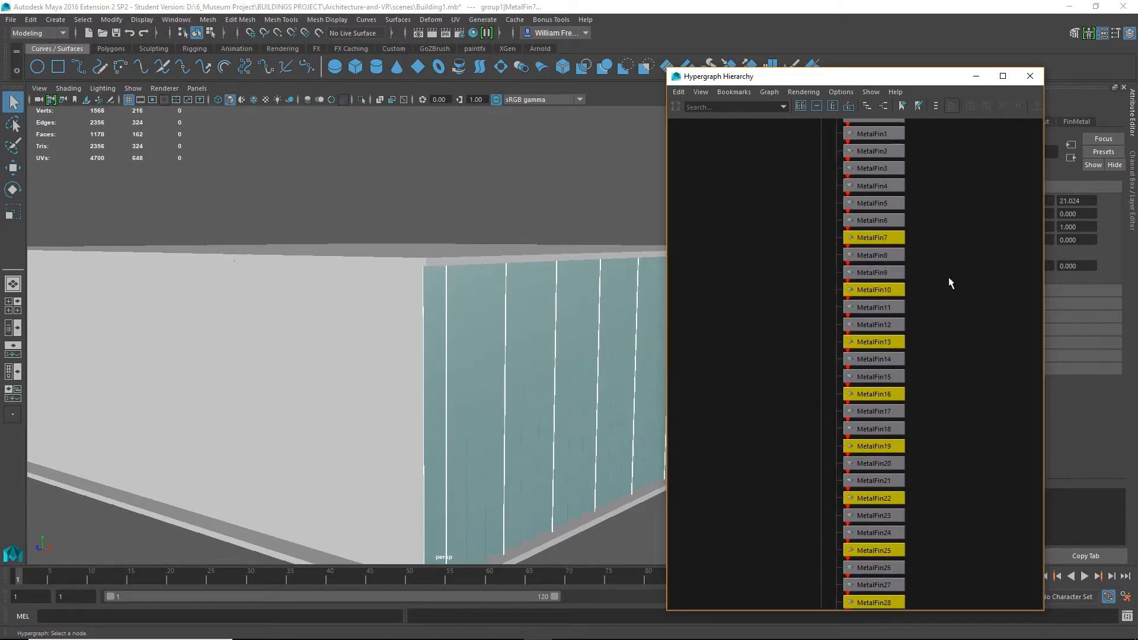
pyautogui.keyDown('shift'); pyautogui.click(888, 188); pyautogui.keyUp('shift')
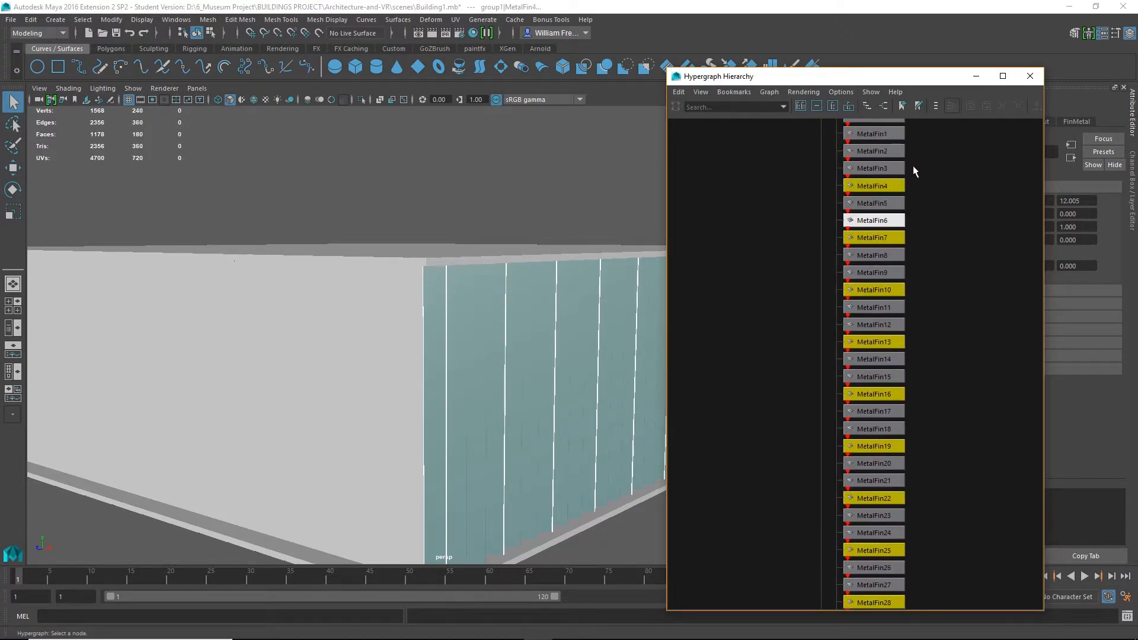
pyautogui.keyDown('shift'); pyautogui.click(887, 136); pyautogui.keyUp('shift')
pyautogui.keyDown('alt'); pyautogui.moveTo(986, 314); pyautogui.dragTo(930, 283, button='right'); pyautogui.keyUp('alt')
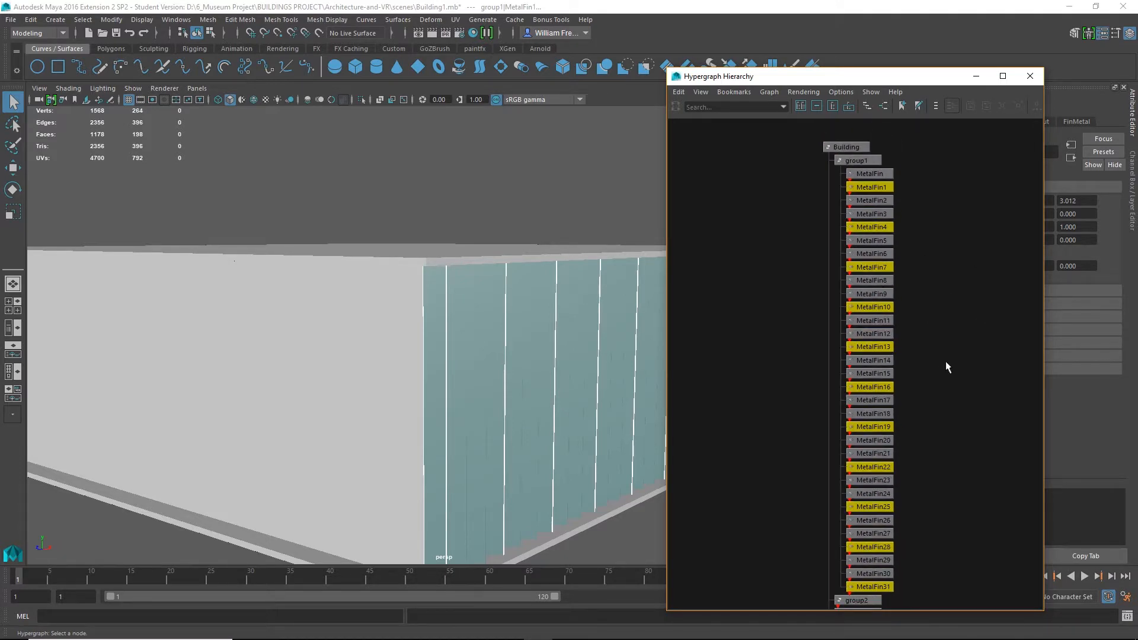
pyautogui.keyDown('alt'); pyautogui.moveTo(947, 364); pyautogui.dragTo(952, 282, button='middle'); pyautogui.keyUp('alt')
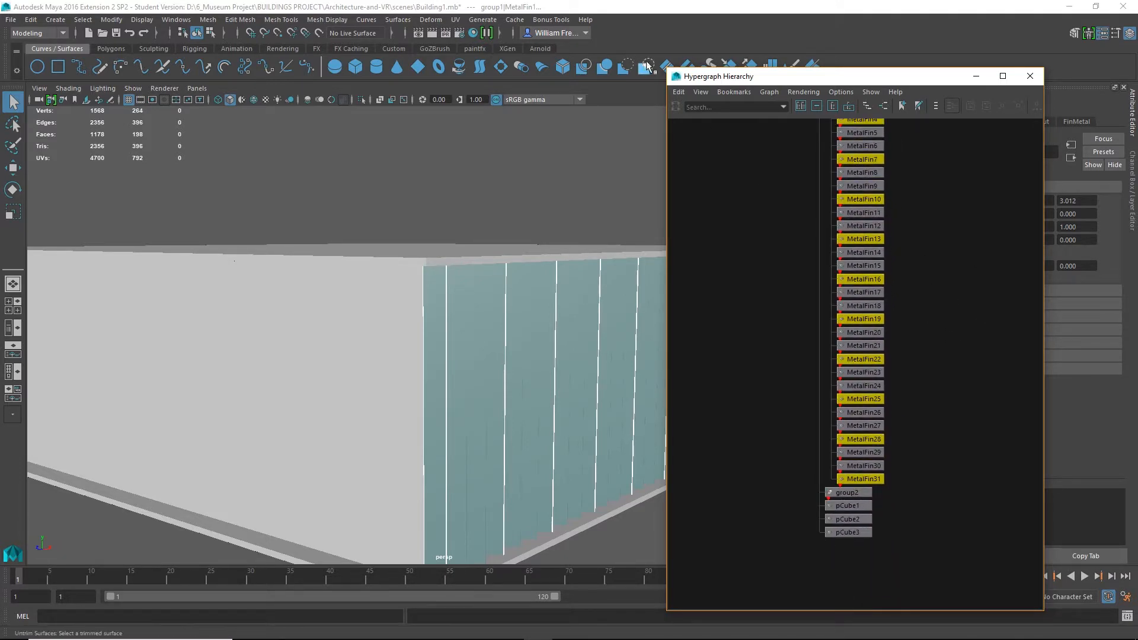
# Display the selected fins in the UV Editor and select all their faces for moving.
pyautogui.click(455, 19)
pyautogui.click(483, 47)
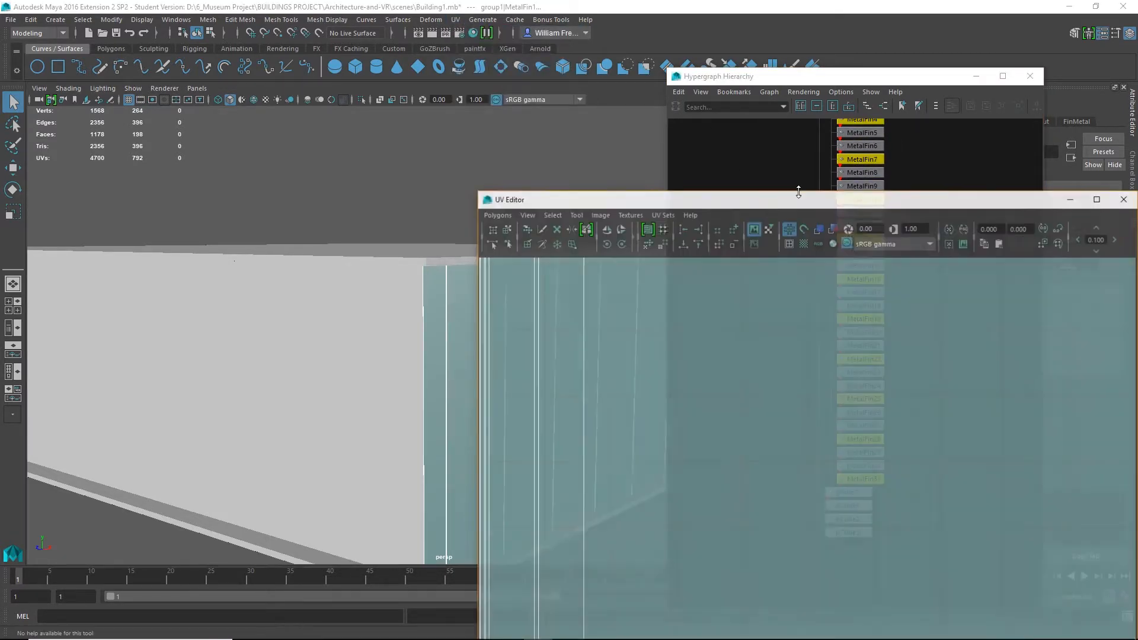
pyautogui.moveTo(625, 471); pyautogui.dragTo(644, 497, button='right')
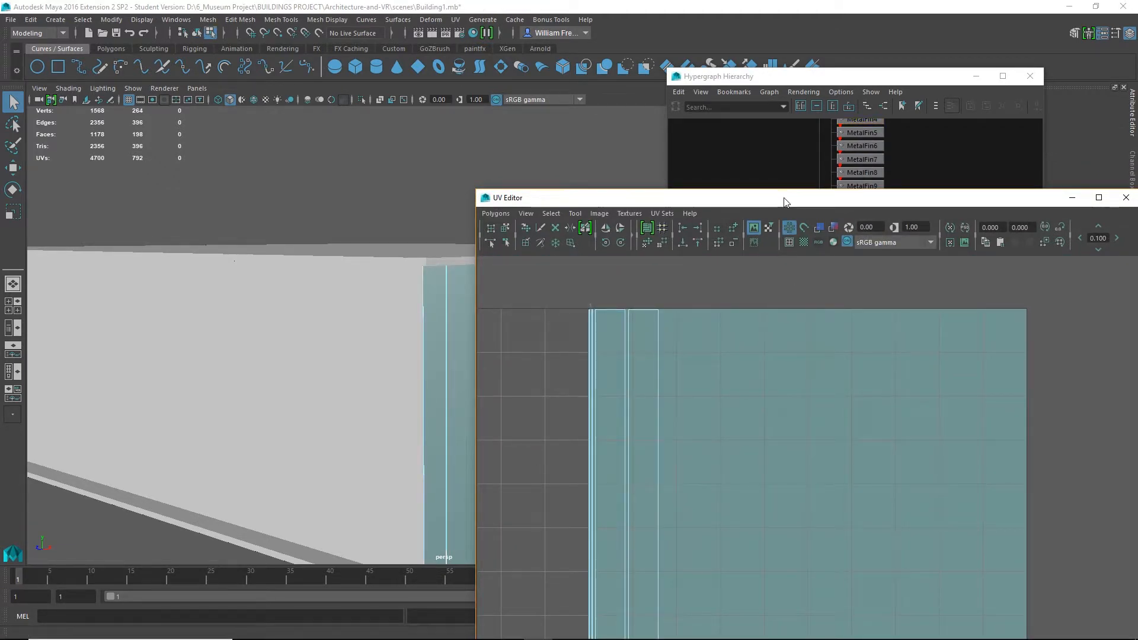
pyautogui.moveTo(784, 202); pyautogui.dragTo(994, 104)
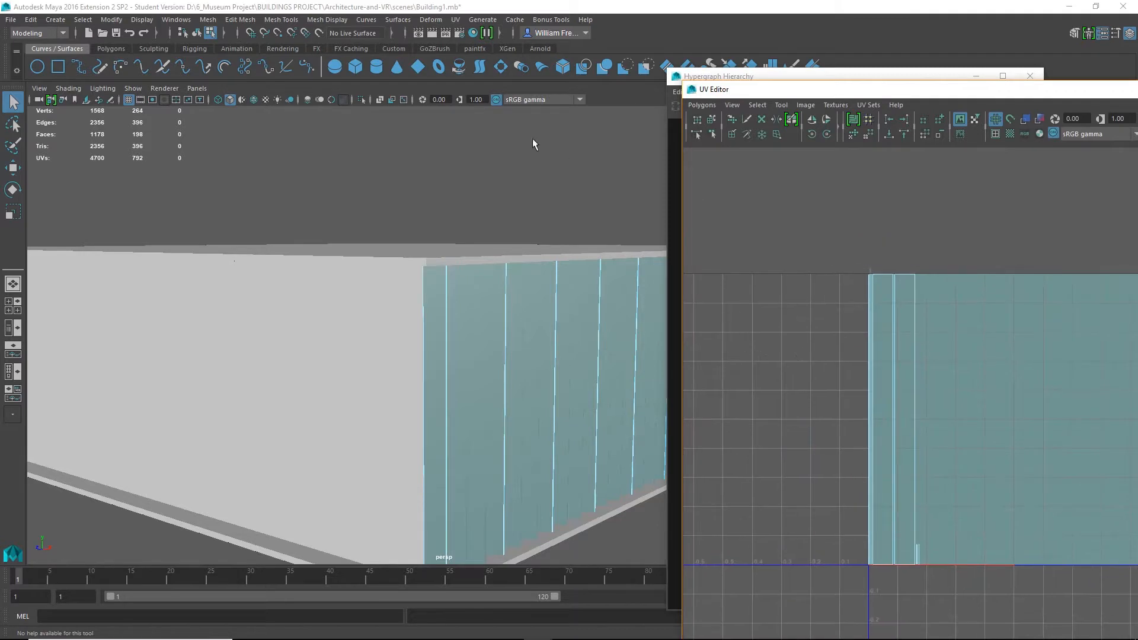
pyautogui.click(211, 32)
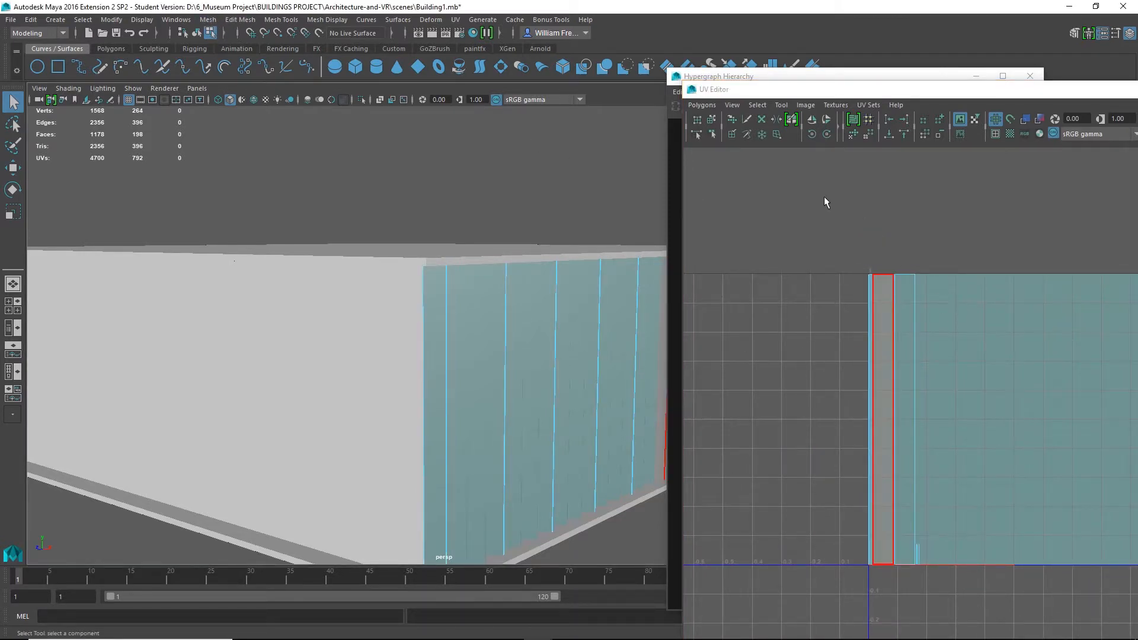
pyautogui.moveTo(823, 201); pyautogui.dragTo(1001, 604)
pyautogui.press('w')
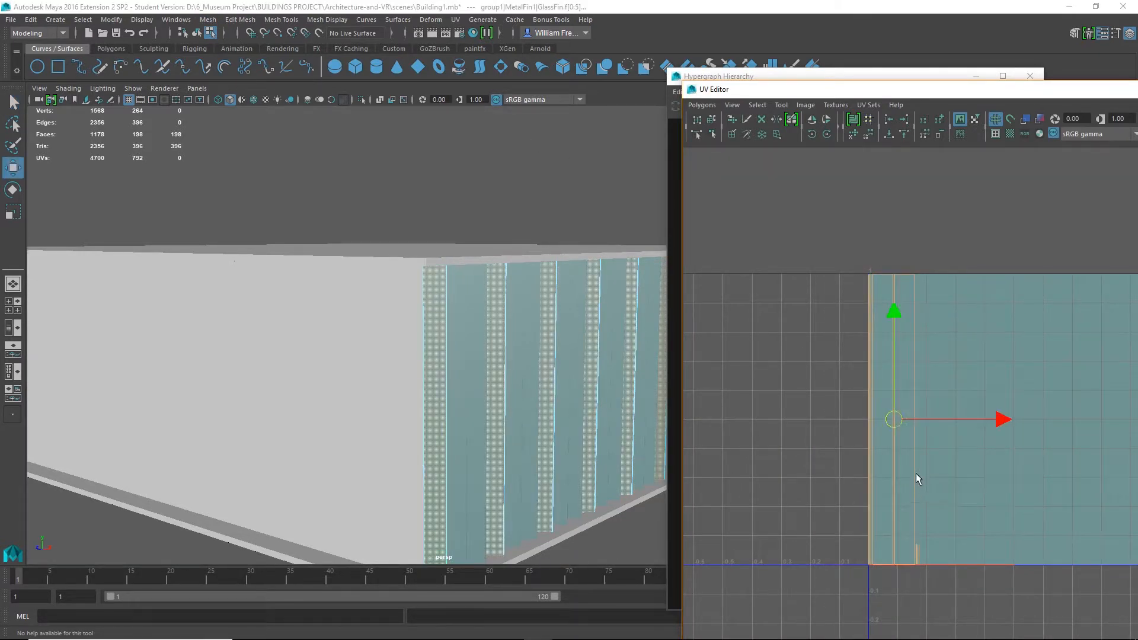
# Shift all the fins' UVs about 0.3 units along U, move the right-hand strip about 0.27 units further, and reselect every face.
pyautogui.moveTo(999, 420); pyautogui.dragTo(1084, 419)
pyautogui.keyDown('alt'); pyautogui.moveTo(1076, 383); pyautogui.dragTo(923, 353, button='middle'); pyautogui.keyUp('alt')
pyautogui.moveTo(887, 222); pyautogui.dragTo(837, 588)
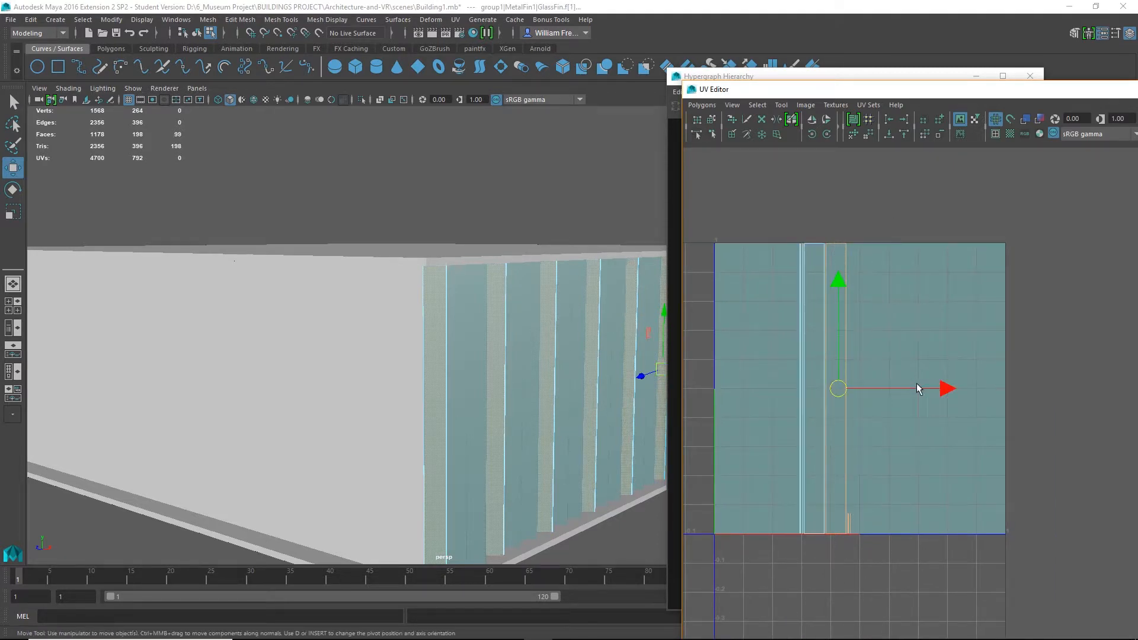
pyautogui.moveTo(946, 394); pyautogui.dragTo(1023, 391)
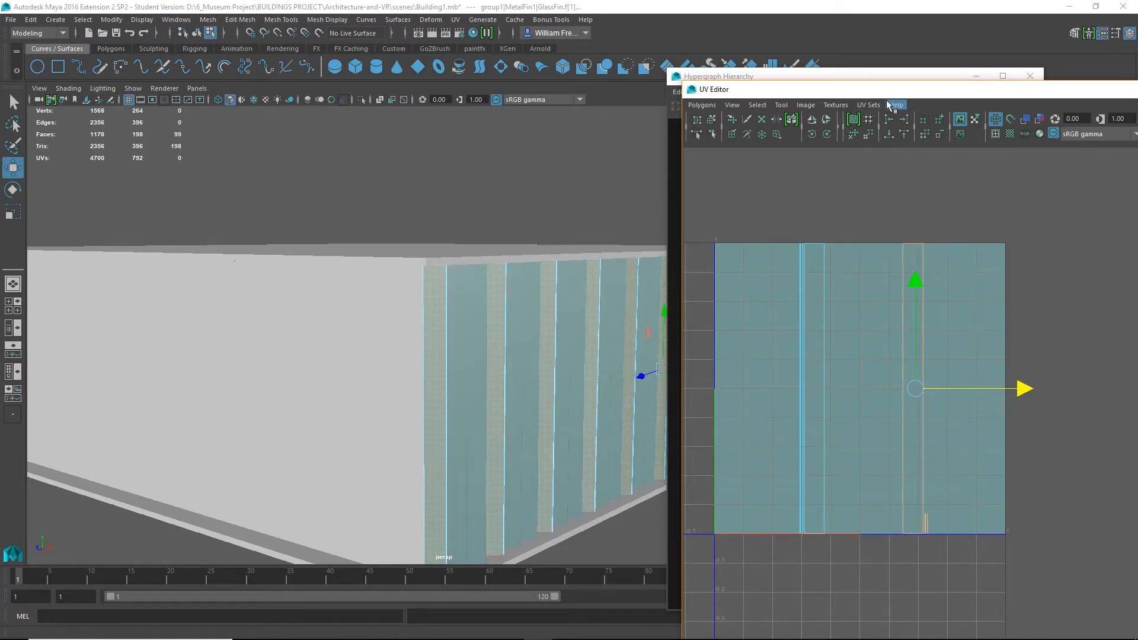
pyautogui.moveTo(886, 94); pyautogui.dragTo(915, 66)
pyautogui.moveTo(765, 185); pyautogui.dragTo(1061, 575)
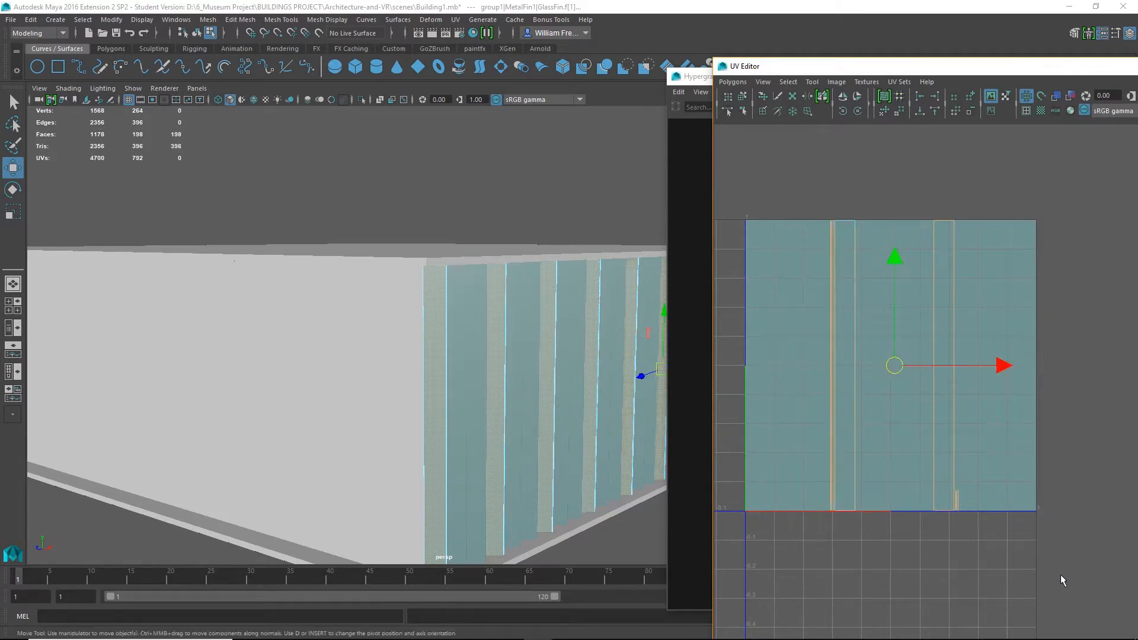
# Try the automatic Layout operation on the selected fins' UVs and undo it.
pyautogui.click(733, 82)
pyautogui.moveTo(761, 82)
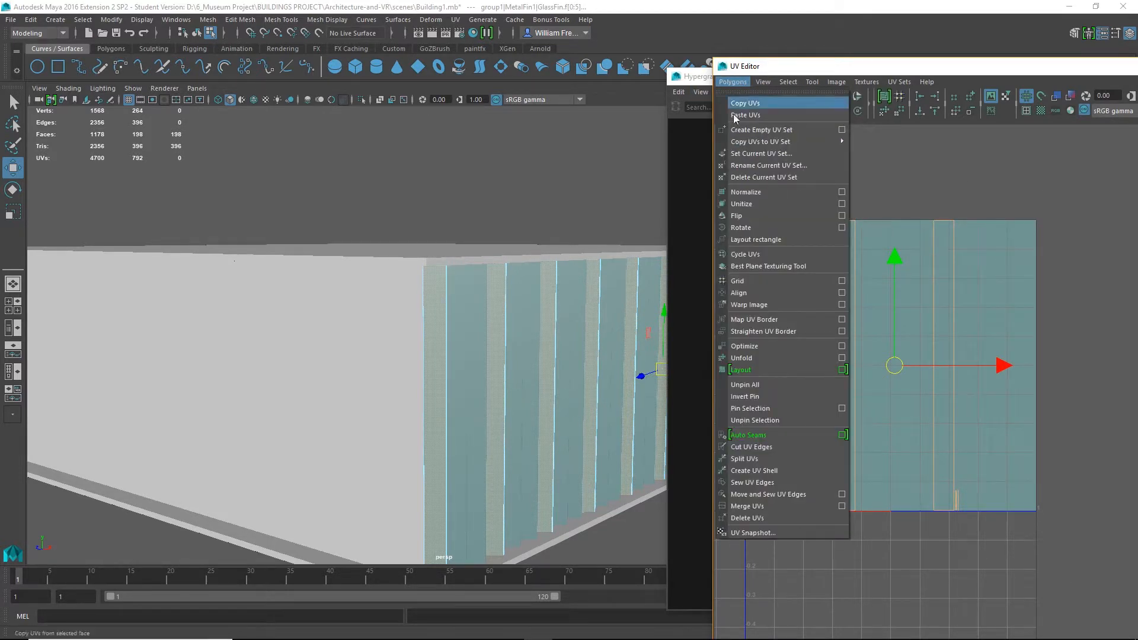
pyautogui.click(757, 368)
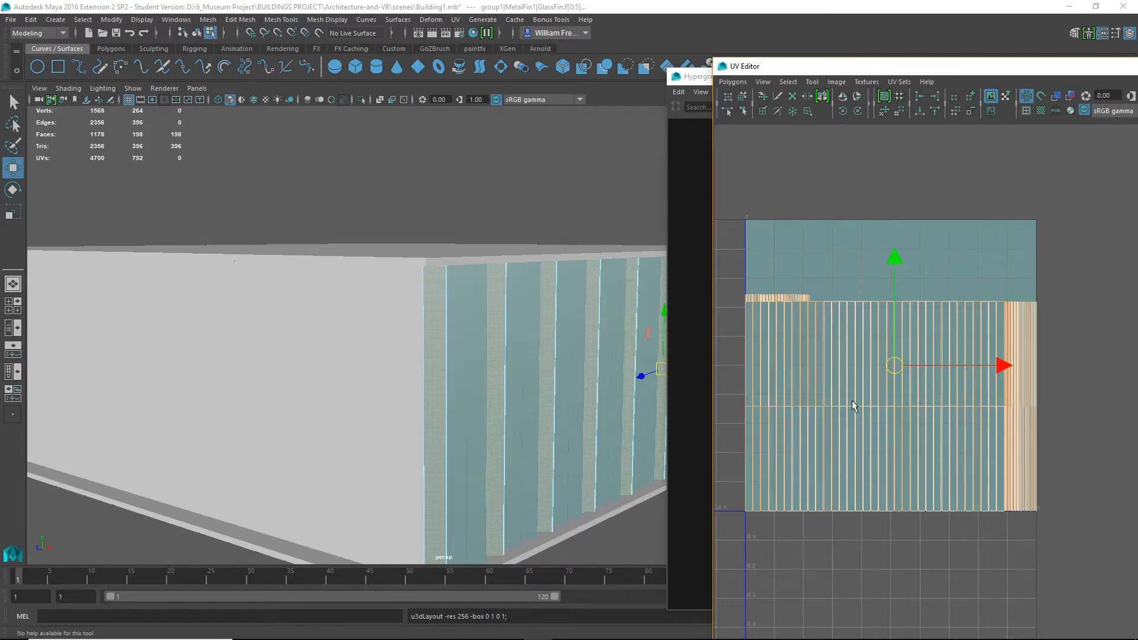
pyautogui.hotkey('ctrl', 'z')
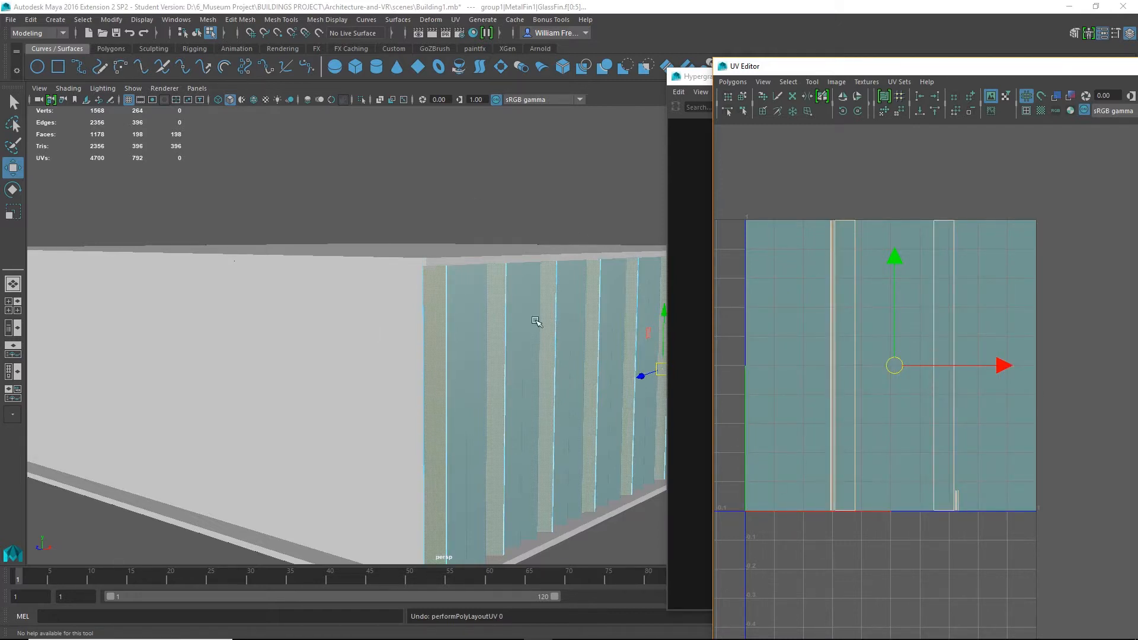
# Shift all the selected fins' UVs about 0.08 units further along positive U.
pyautogui.moveTo(1004, 364); pyautogui.dragTo(1027, 364)
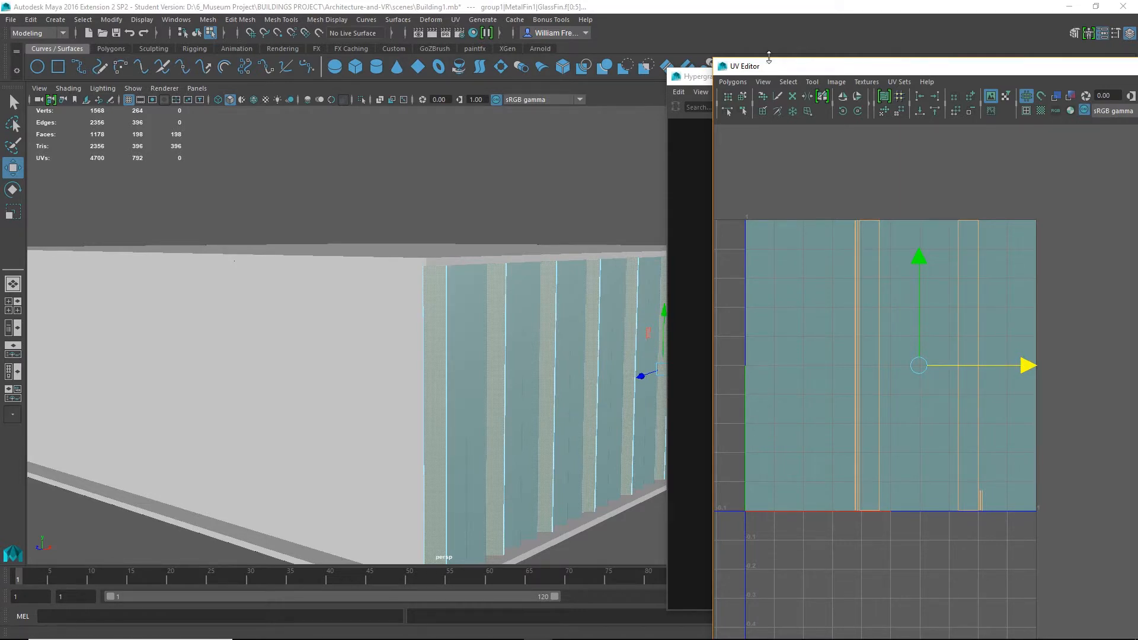
# Try to select the next set of fins, every third one from MetalFin30 to MetalFin9, plus MetalFin7 and MetalFin4.
pyautogui.click(695, 76)
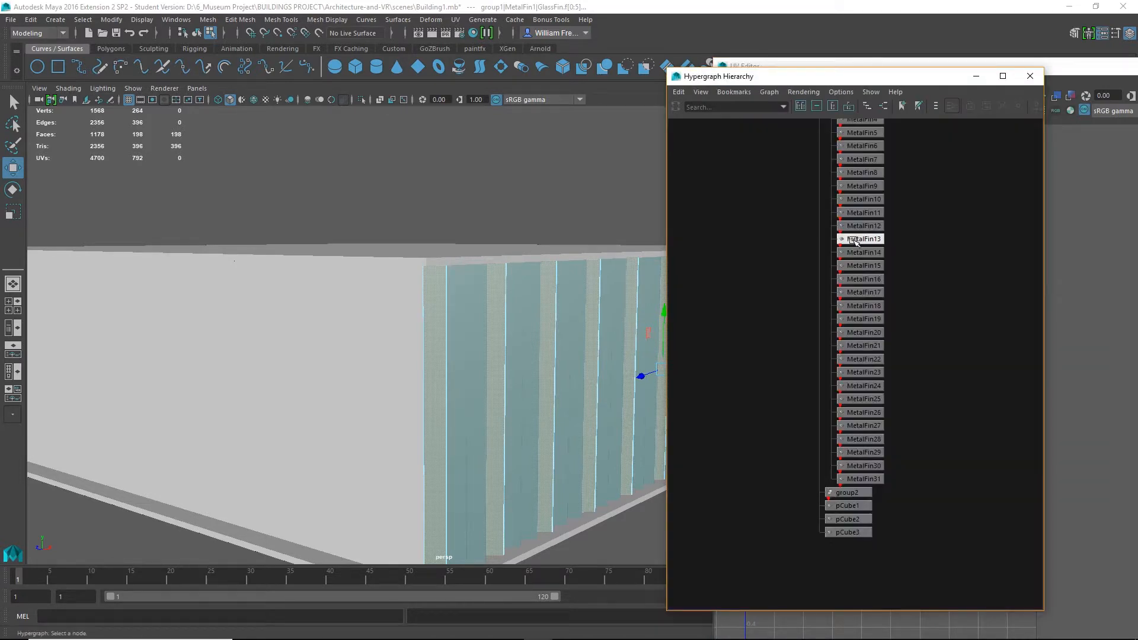
pyautogui.click(864, 466)
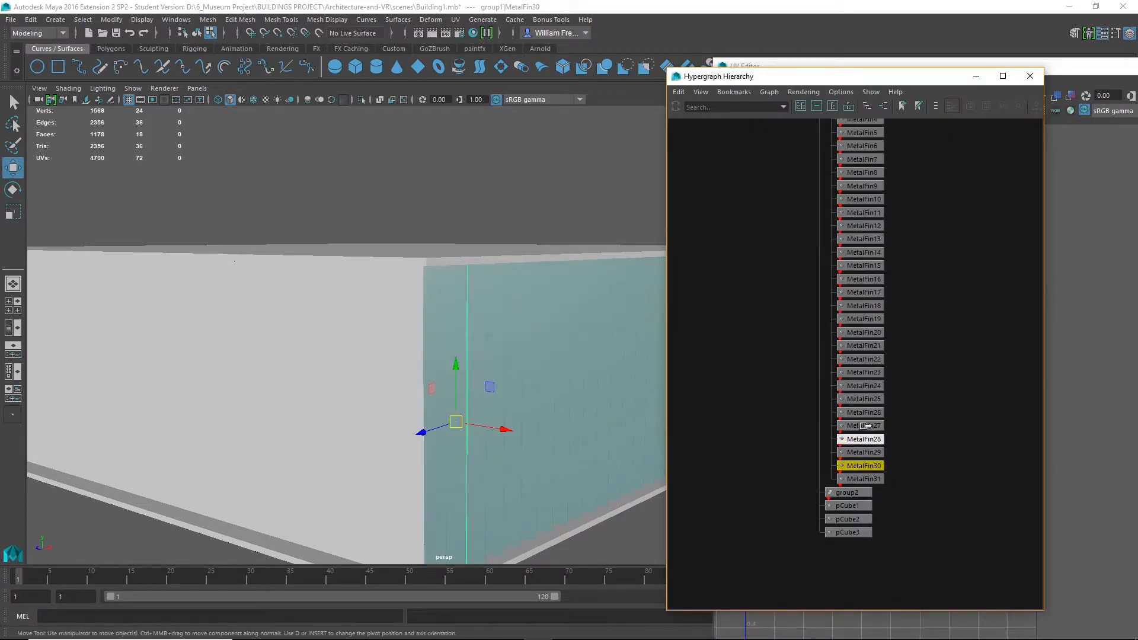
pyautogui.keyDown('shift'); pyautogui.click(865, 425); pyautogui.keyUp('shift')
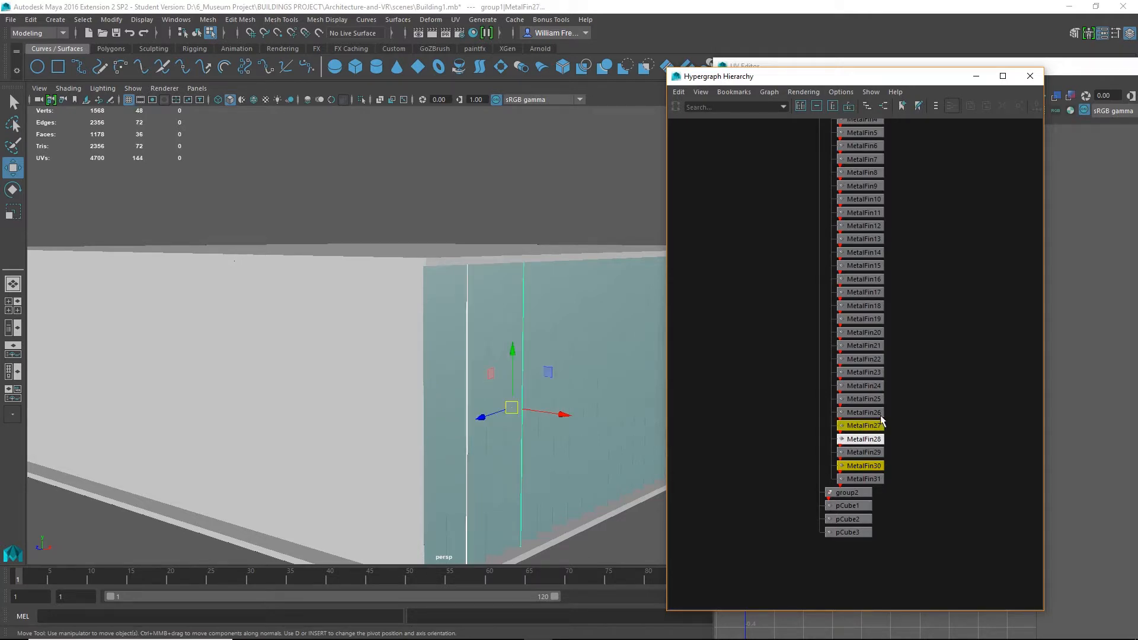
pyautogui.keyDown('shift'); pyautogui.click(865, 386); pyautogui.keyUp('shift')
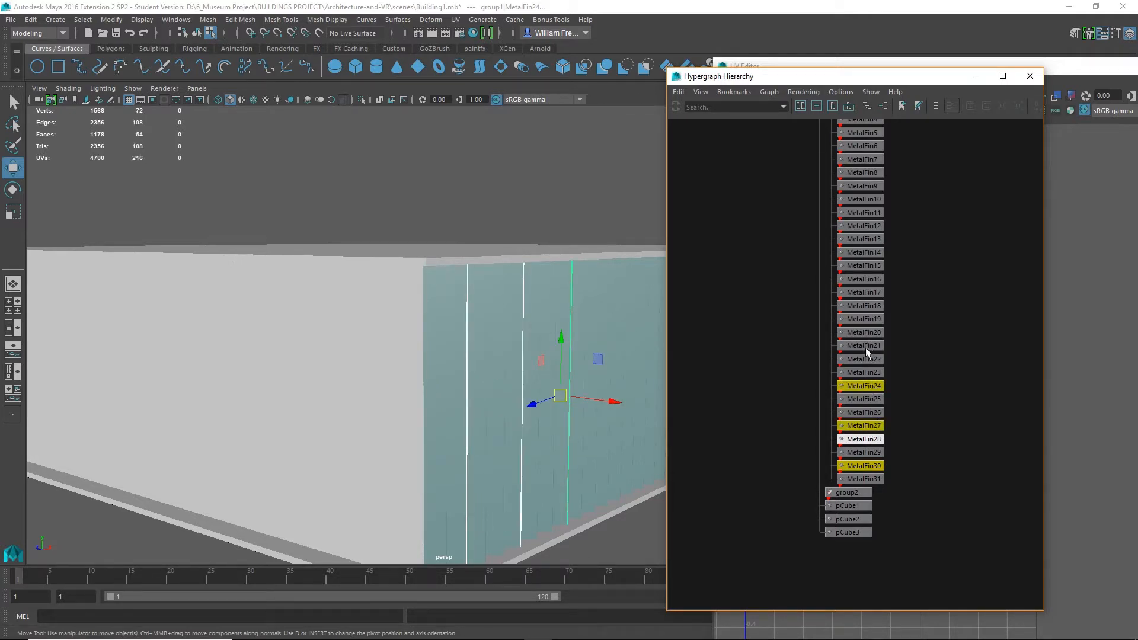
pyautogui.keyDown('shift'); pyautogui.click(866, 346); pyautogui.keyUp('shift')
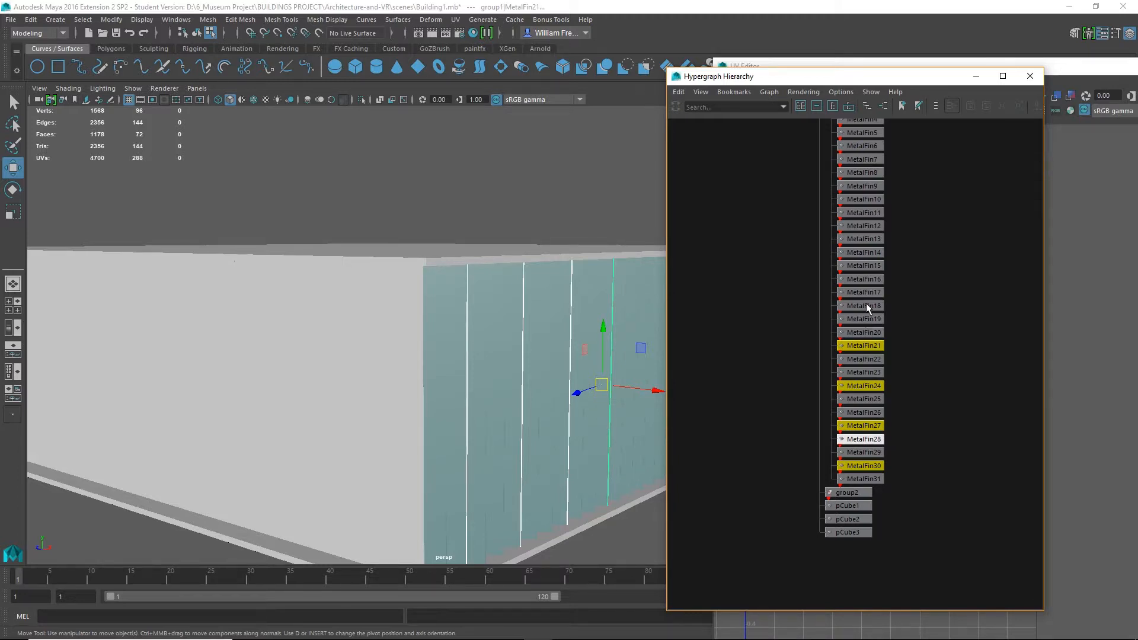
pyautogui.keyDown('shift'); pyautogui.click(865, 306); pyautogui.keyUp('shift')
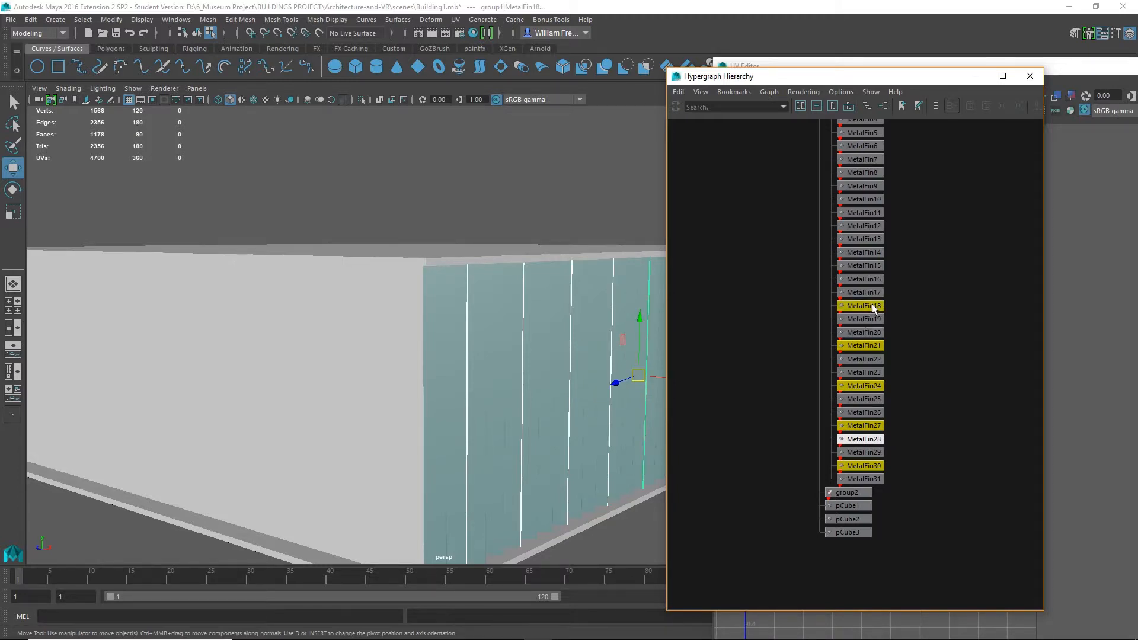
pyautogui.keyDown('shift'); pyautogui.click(864, 226); pyautogui.keyUp('shift')
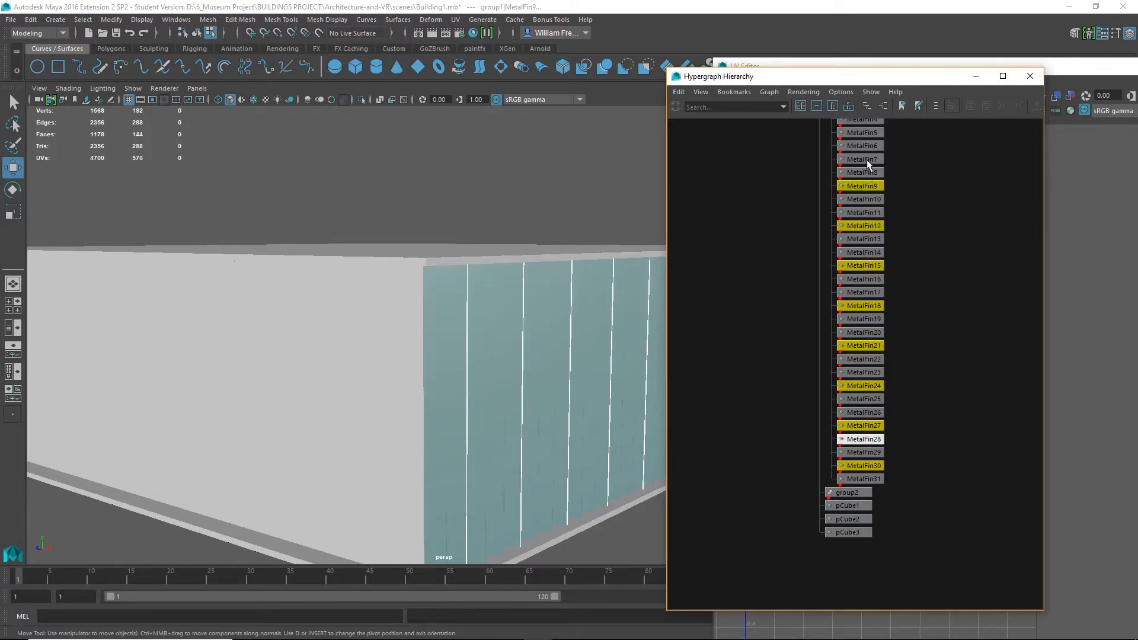
pyautogui.keyDown('shift'); pyautogui.click(866, 160); pyautogui.keyUp('shift')
pyautogui.keyDown('alt'); pyautogui.moveTo(934, 167); pyautogui.dragTo(929, 266, button='middle'); pyautogui.keyUp('alt')
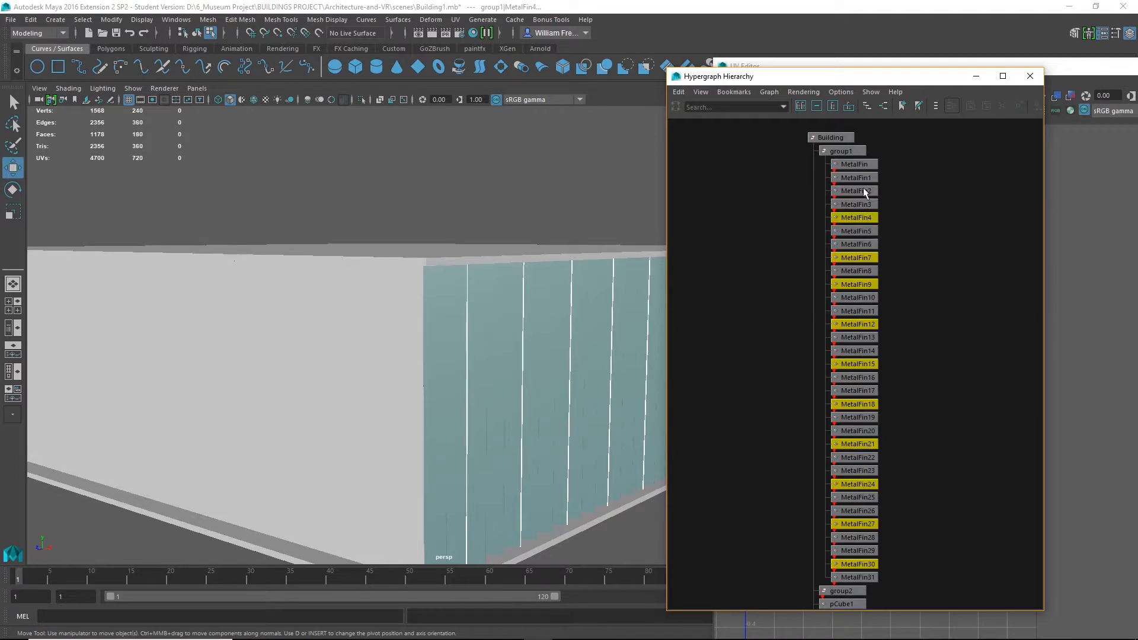
# Bring up the UV Editor, move it aside, and clear the fin selection in the Hypergraph Hierarchy.
pyautogui.click(789, 68)
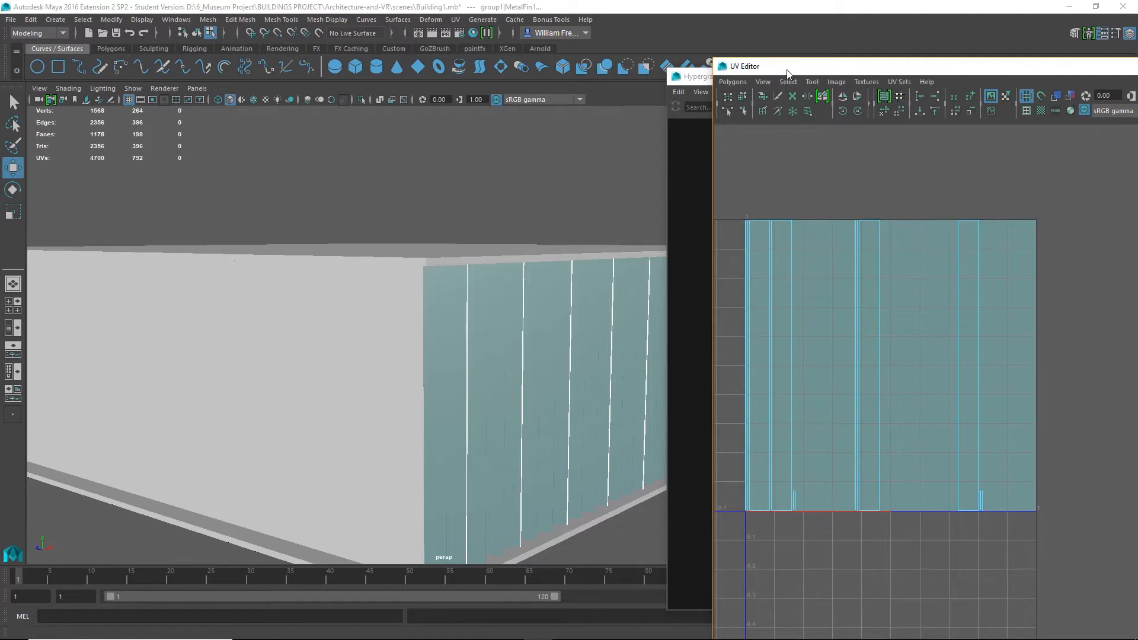
pyautogui.moveTo(790, 73); pyautogui.dragTo(921, 102)
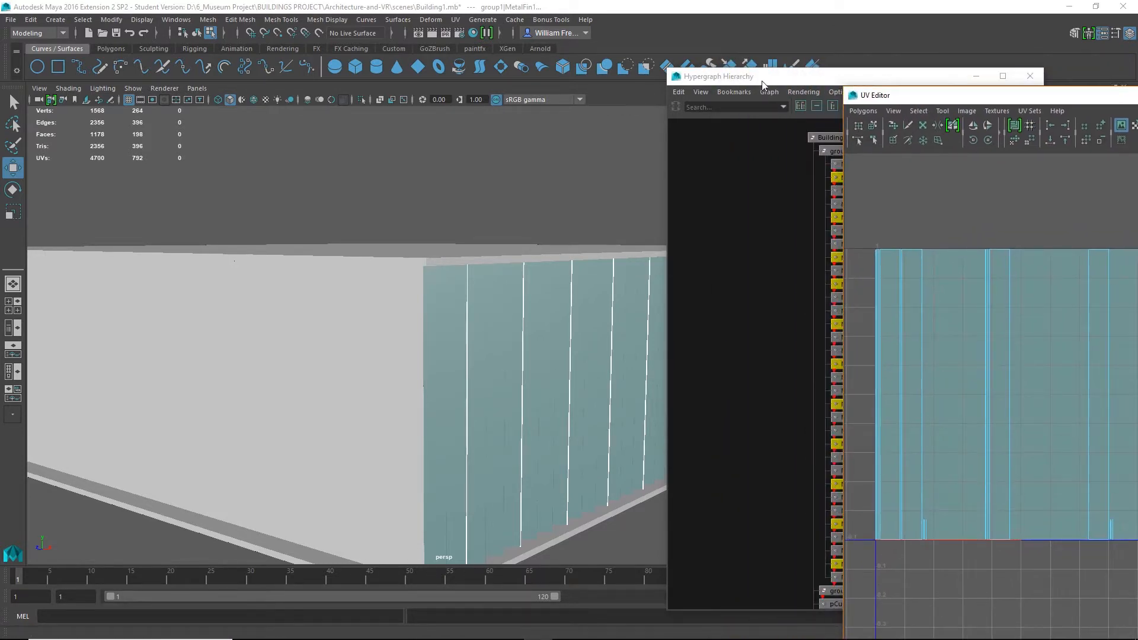
pyautogui.click(763, 81)
pyautogui.keyDown('alt'); pyautogui.moveTo(957, 444); pyautogui.dragTo(943, 320, button='middle'); pyautogui.keyUp('alt')
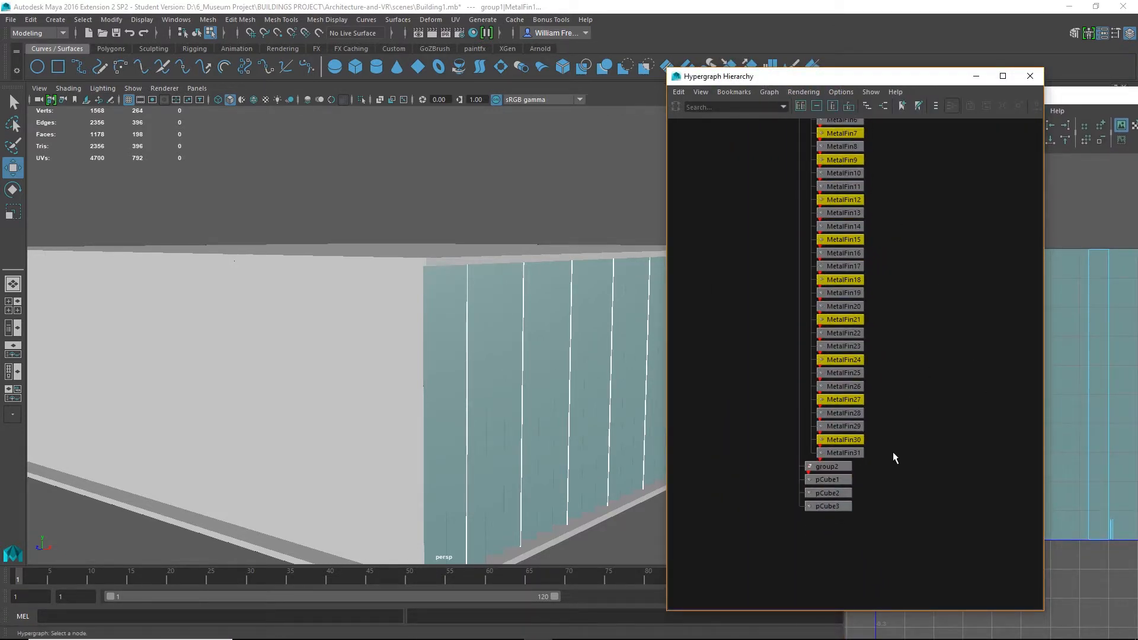
pyautogui.click(893, 456)
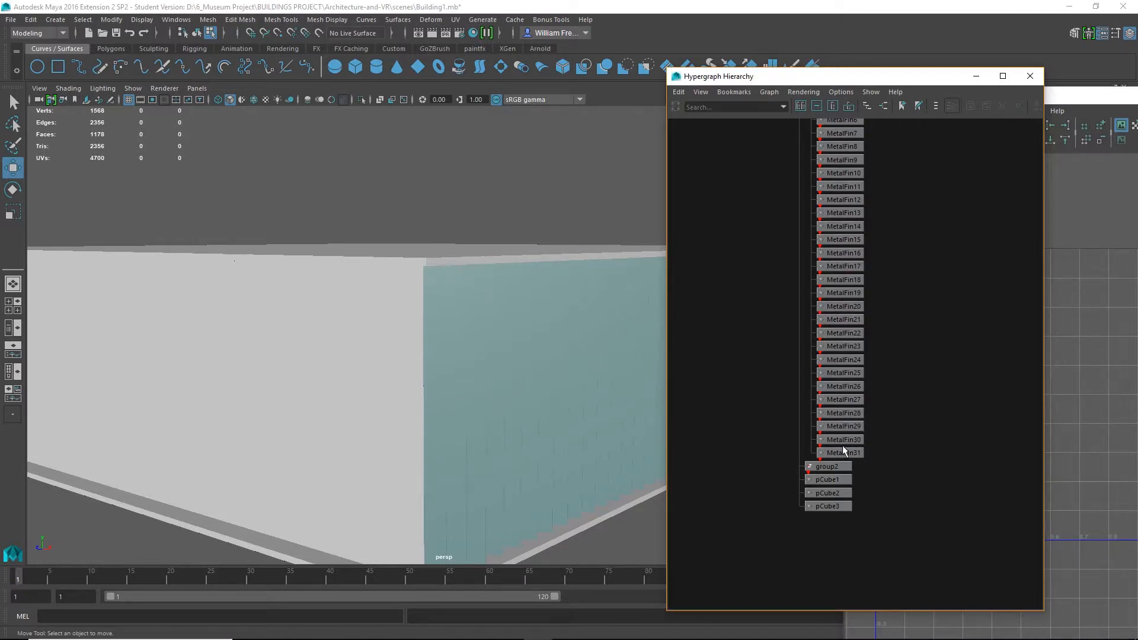
pyautogui.click(843, 439)
pyautogui.moveTo(919, 72); pyautogui.dragTo(739, 69)
pyautogui.keyDown('shift'); pyautogui.click(663, 409); pyautogui.keyUp('shift')
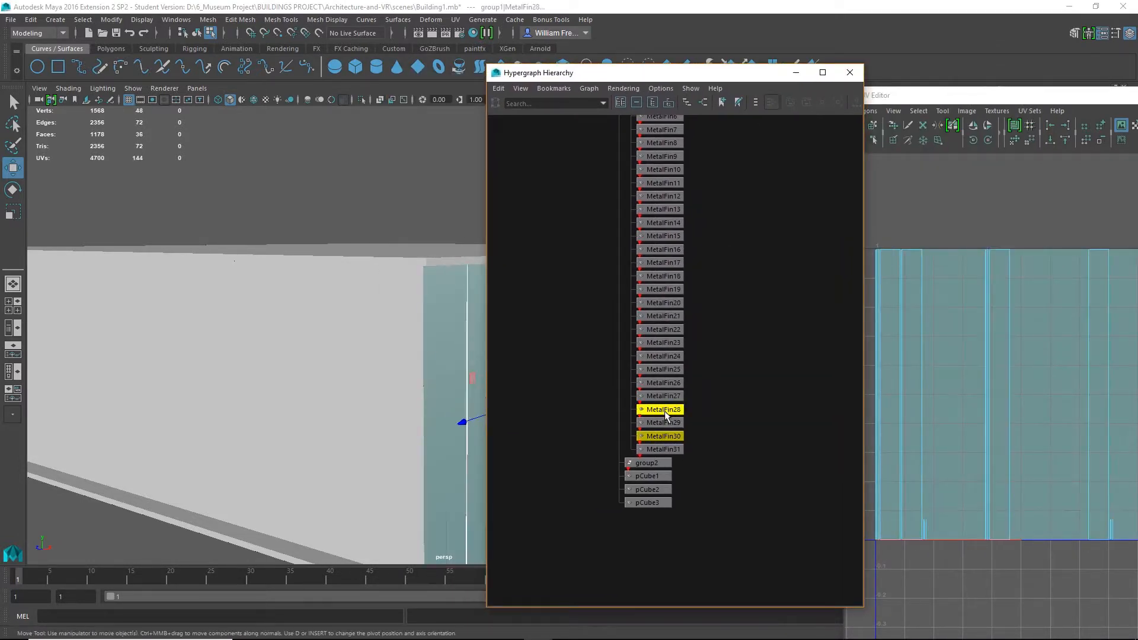
pyautogui.click(711, 439)
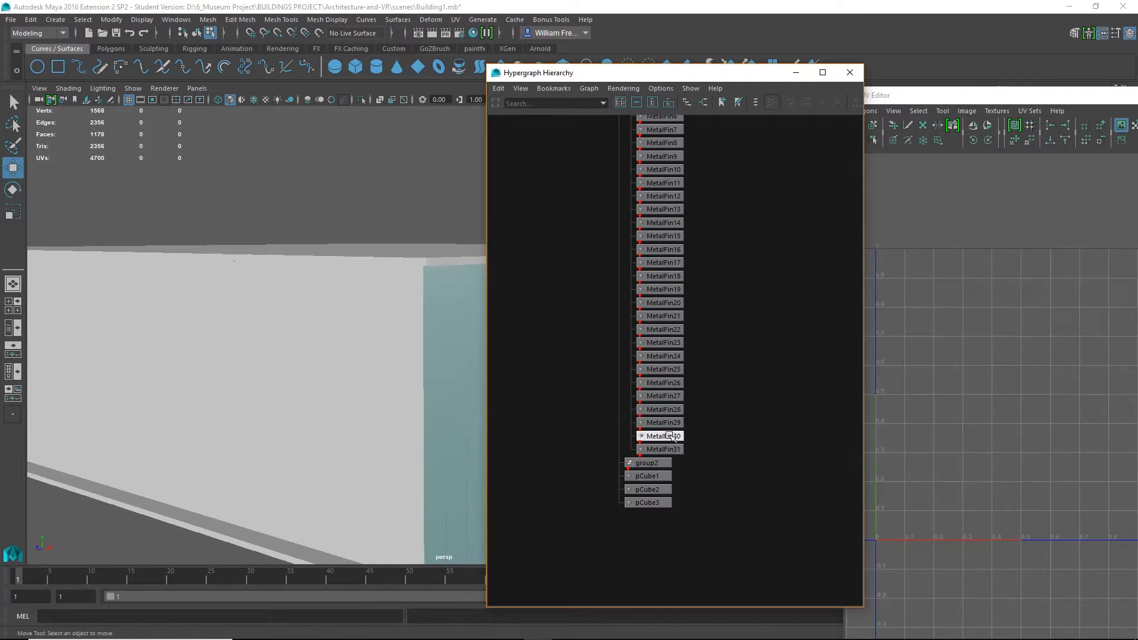
# Select every third fin in the Hypergraph Hierarchy, from MetalFin30 up through MetalFin3 to MetalFin.
pyautogui.click(669, 436)
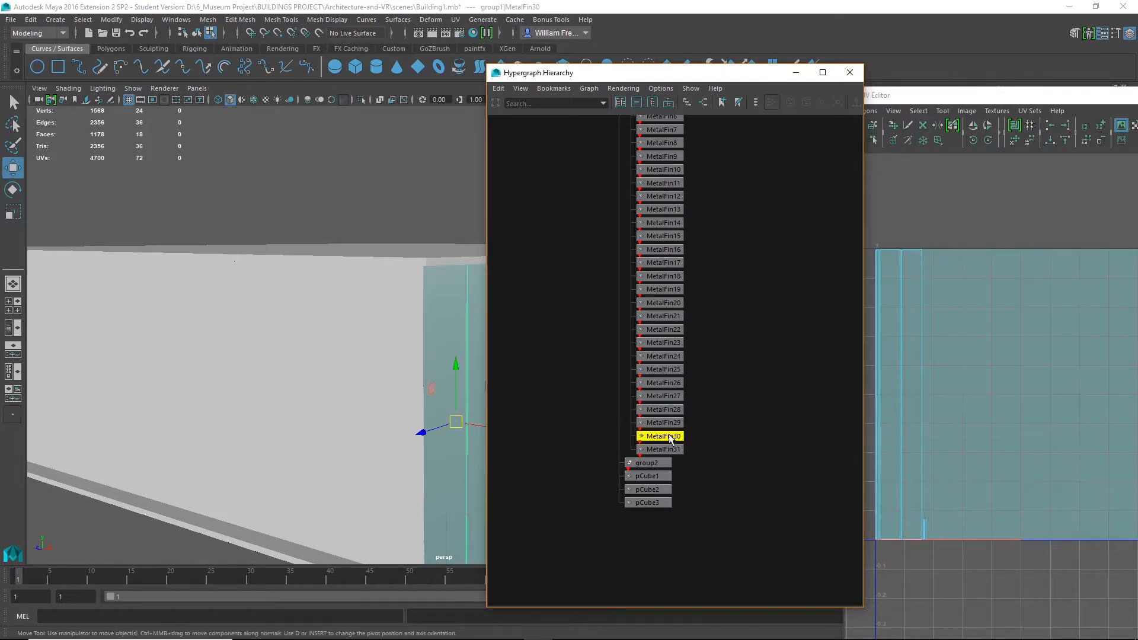
pyautogui.keyDown('shift'); pyautogui.click(664, 397); pyautogui.keyUp('shift')
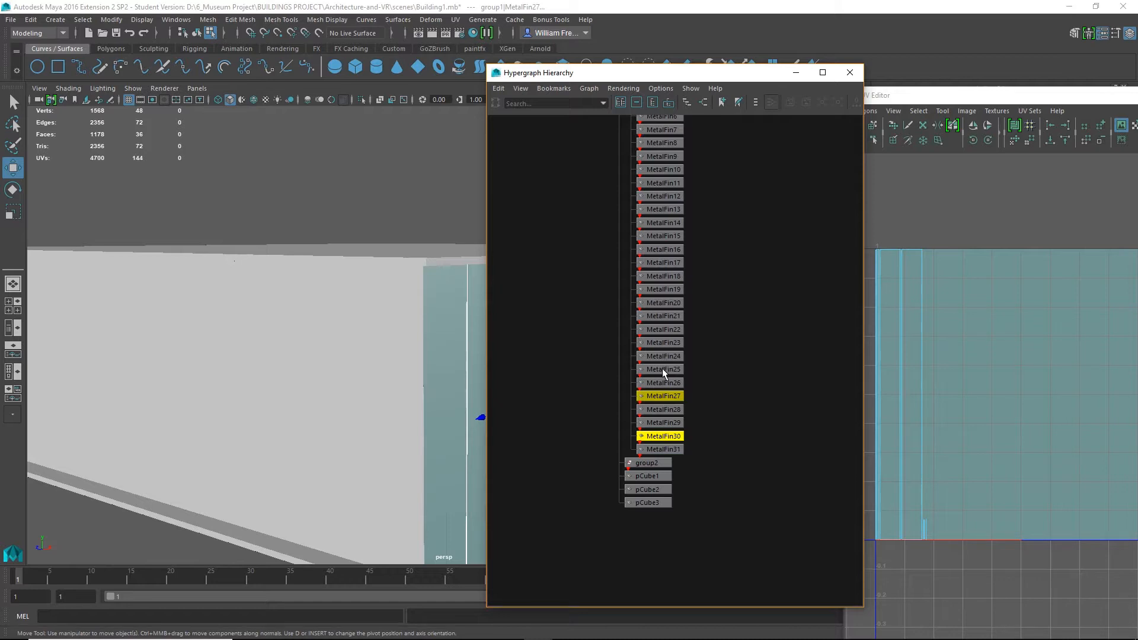
pyautogui.keyDown('shift'); pyautogui.click(663, 371); pyautogui.keyUp('shift')
pyautogui.keyDown('shift'); pyautogui.click(662, 357); pyautogui.keyUp('shift')
pyautogui.keyDown('shift'); pyautogui.click(657, 329); pyautogui.keyUp('shift')
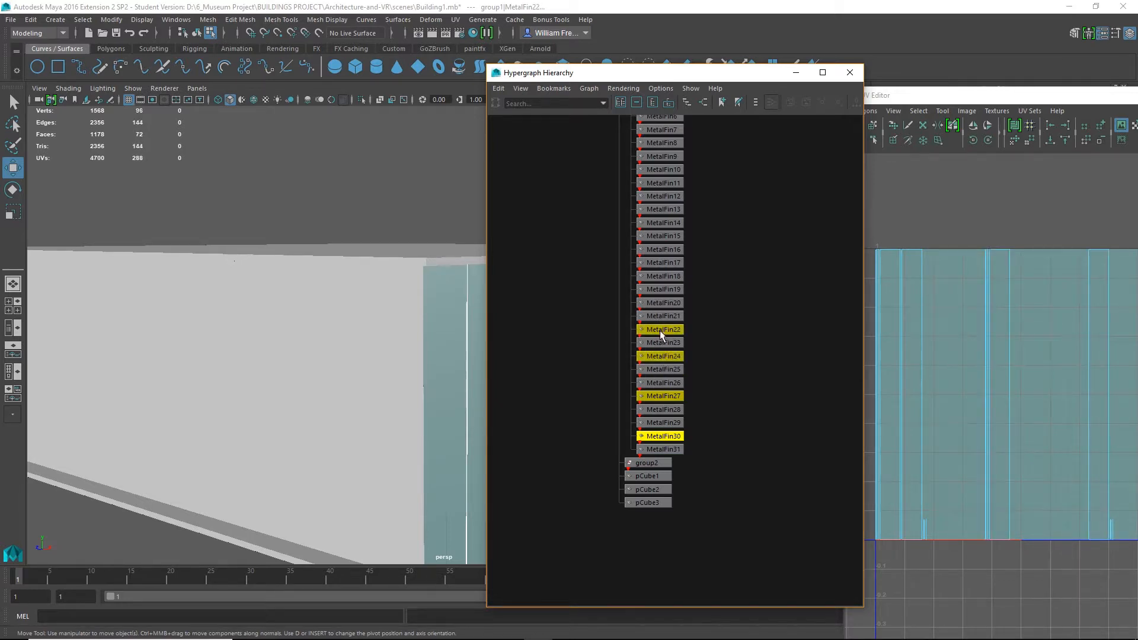
pyautogui.keyDown('shift'); pyautogui.click(659, 329); pyautogui.keyUp('shift')
pyautogui.keyDown('shift'); pyautogui.click(660, 290); pyautogui.keyUp('shift')
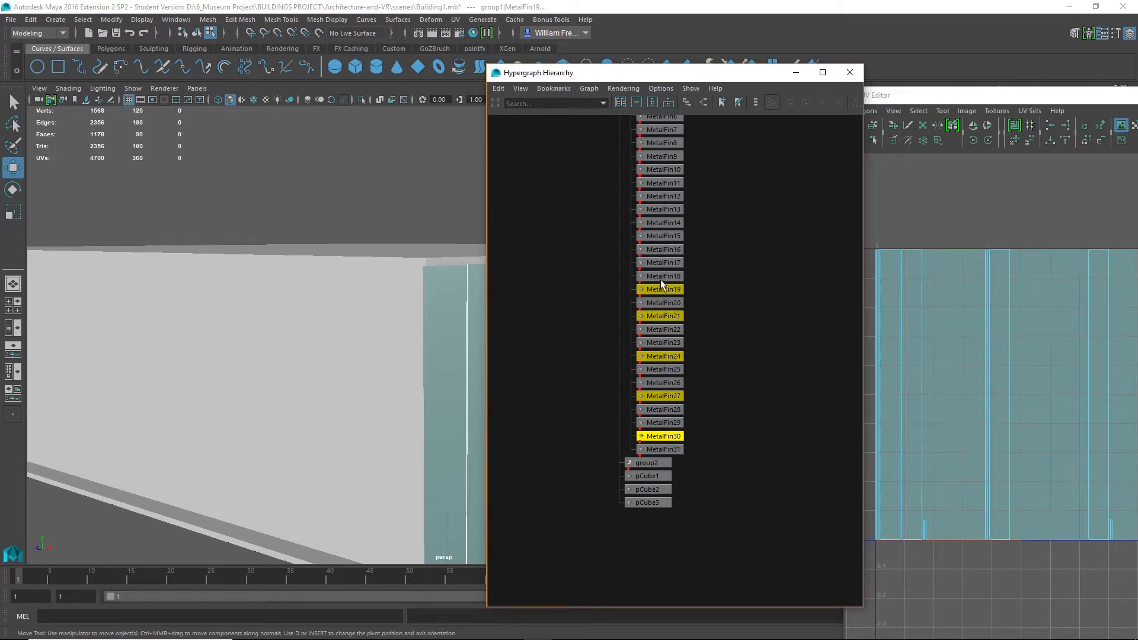
pyautogui.keyDown('shift'); pyautogui.click(661, 289); pyautogui.keyUp('shift')
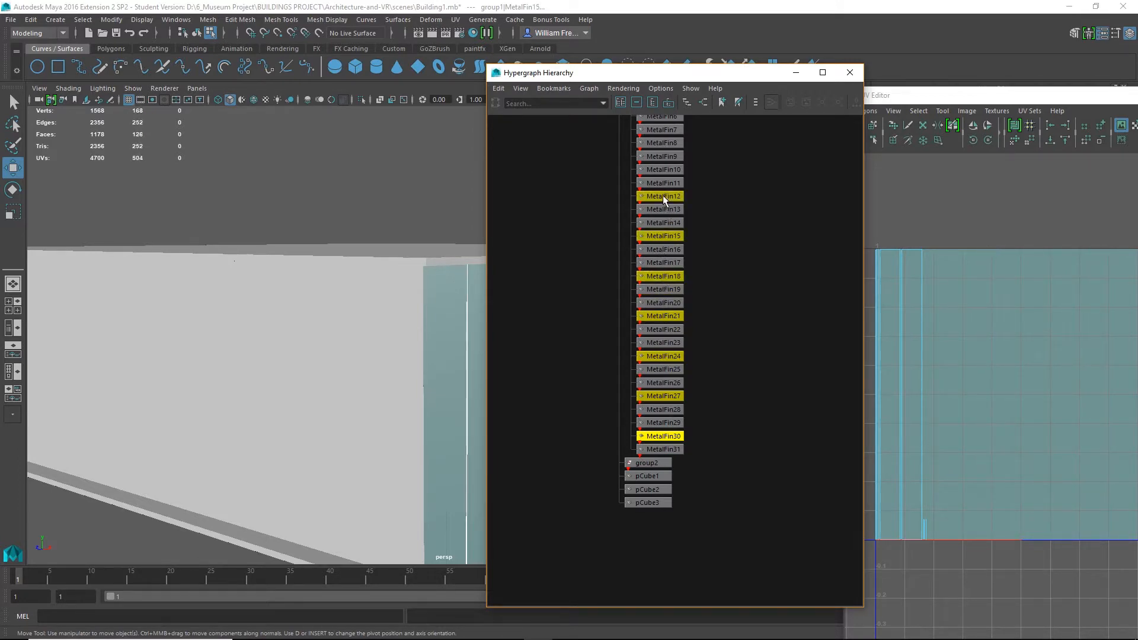
pyautogui.keyDown('shift'); pyautogui.click(659, 156); pyautogui.keyUp('shift')
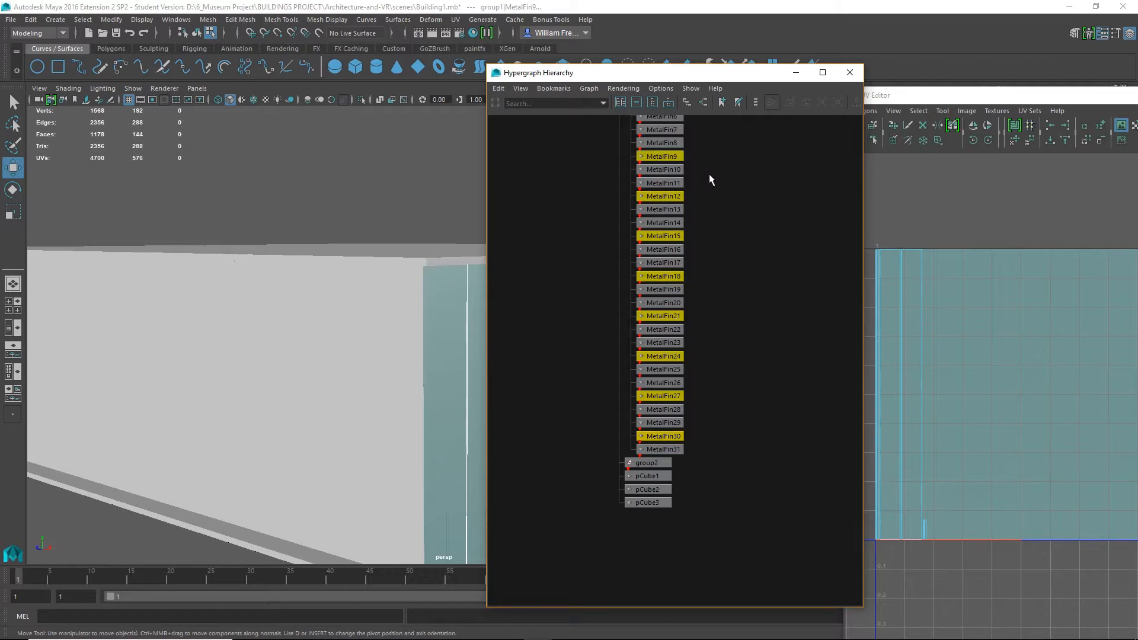
pyautogui.keyDown('alt'); pyautogui.moveTo(709, 173); pyautogui.dragTo(759, 262, button='middle'); pyautogui.keyUp('alt')
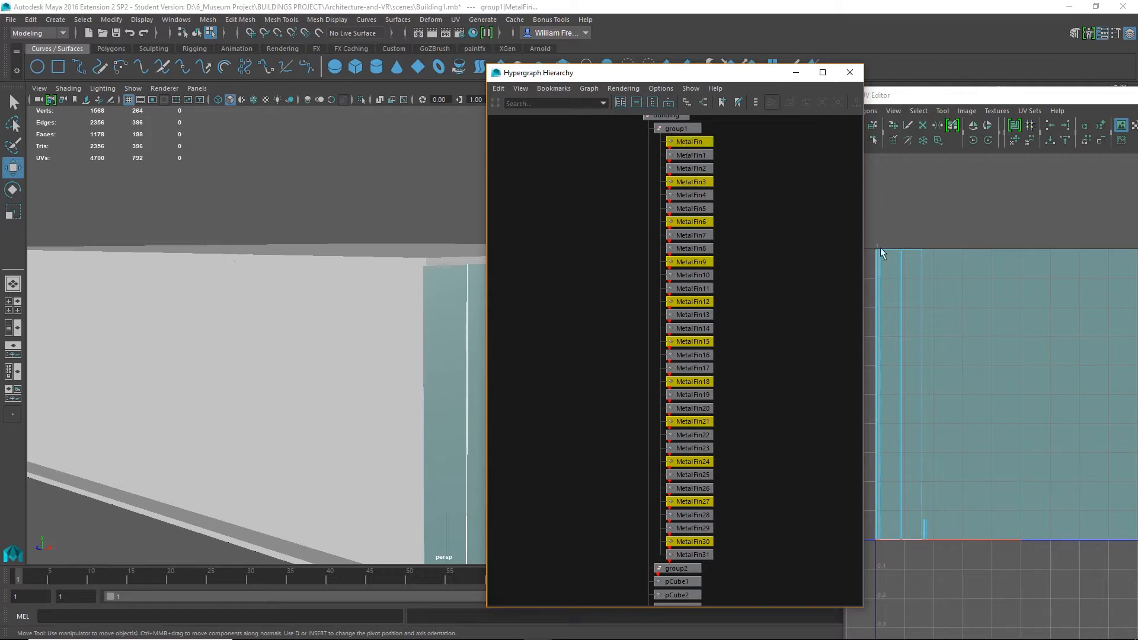
# Shift all the selected fins' UVs about 0.3 units along positive U, and close the UV Editor and Hypergraph Hierarchy.
pyautogui.moveTo(905, 318); pyautogui.dragTo(917, 356, button='right')
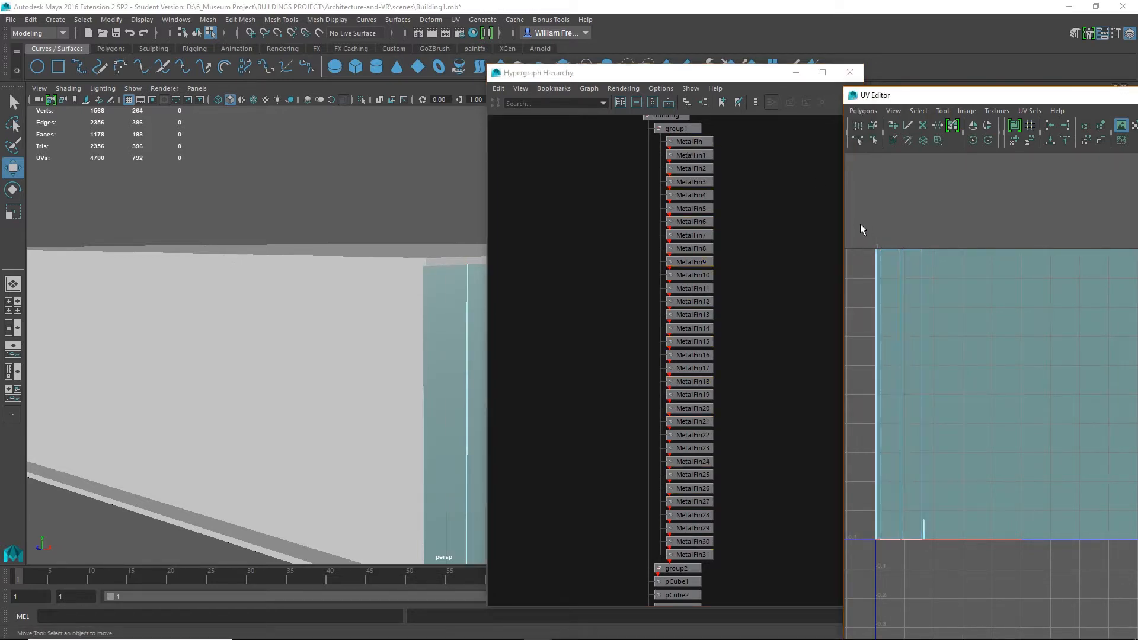
pyautogui.moveTo(861, 224); pyautogui.dragTo(985, 567)
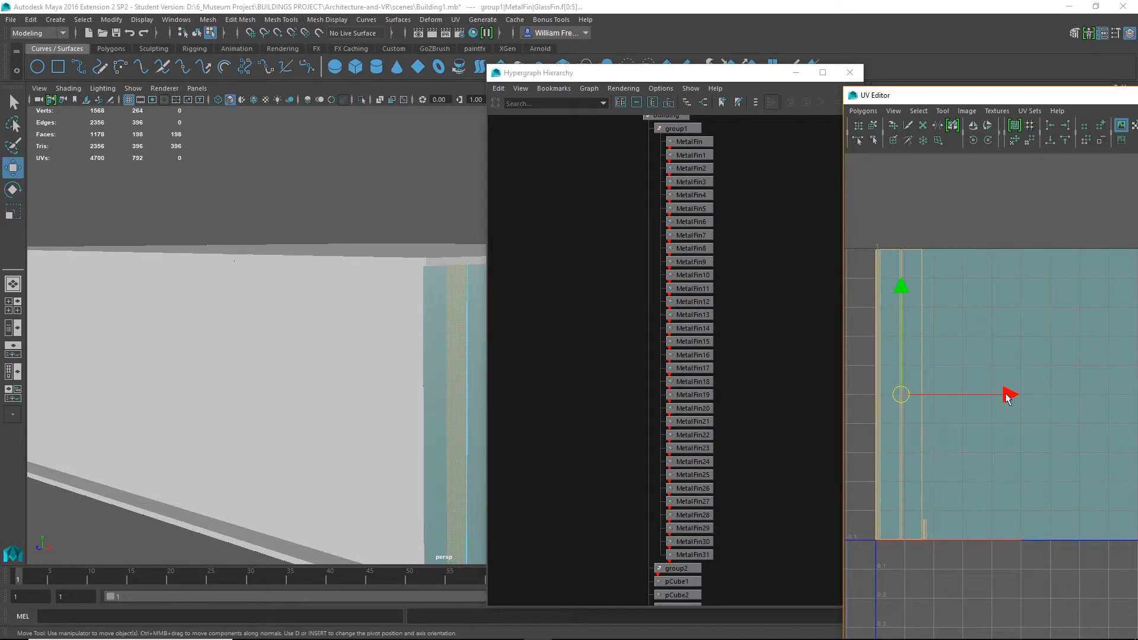
pyautogui.moveTo(1008, 397); pyautogui.dragTo(1092, 394)
pyautogui.moveTo(942, 99); pyautogui.dragTo(562, 124)
pyautogui.click(1123, 120)
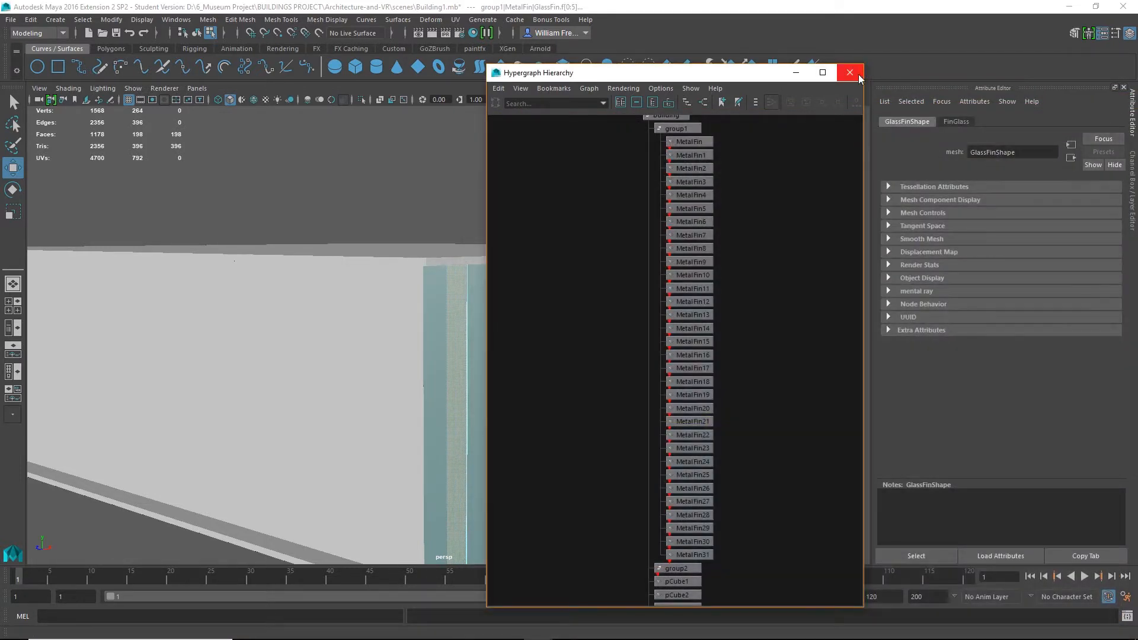
pyautogui.click(858, 76)
# Return to object mode, select the whole building in the viewport and delete its construction history.
pyautogui.scroll(-2, 739, 338)
pyautogui.keyDown('alt'); pyautogui.moveTo(569, 355); pyautogui.dragTo(451, 304); pyautogui.keyUp('alt')
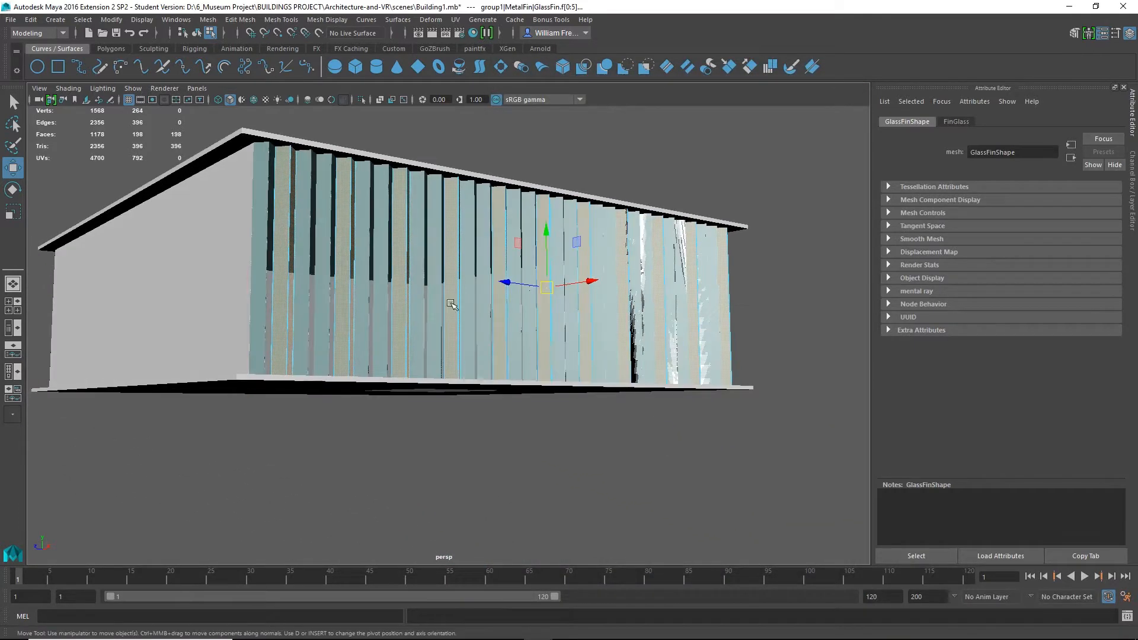
pyautogui.moveTo(390, 289); pyautogui.dragTo(440, 269, button='right')
pyautogui.keyDown('alt'); pyautogui.moveTo(460, 298); pyautogui.dragTo(492, 332); pyautogui.keyUp('alt')
pyautogui.moveTo(492, 332); pyautogui.dragTo(555, 268, button='right')
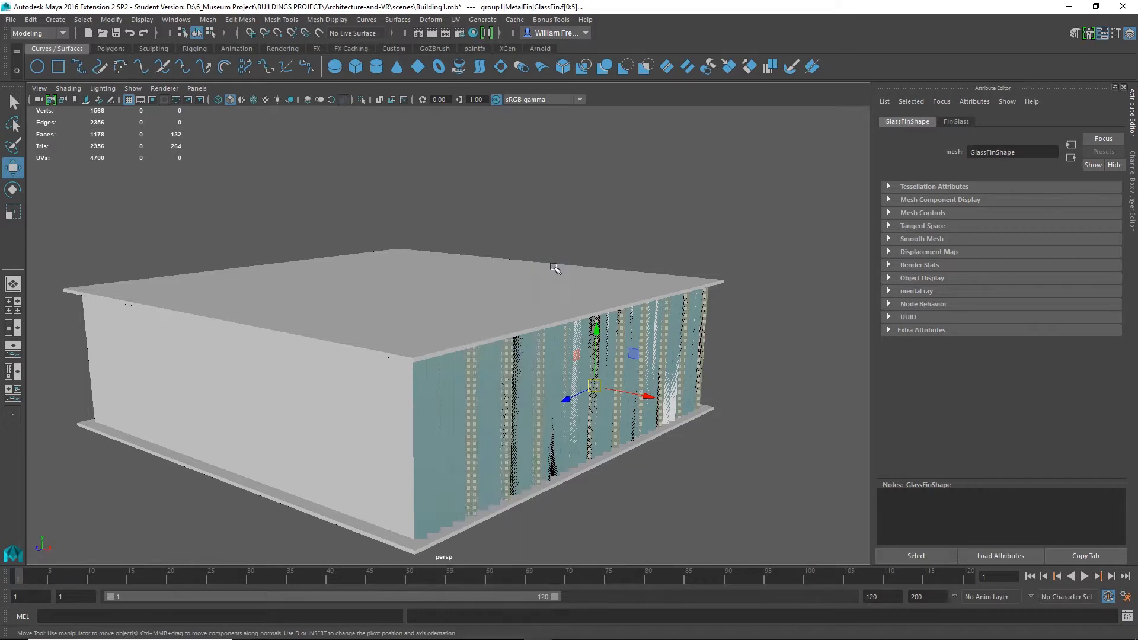
pyautogui.moveTo(792, 226); pyautogui.dragTo(60, 557)
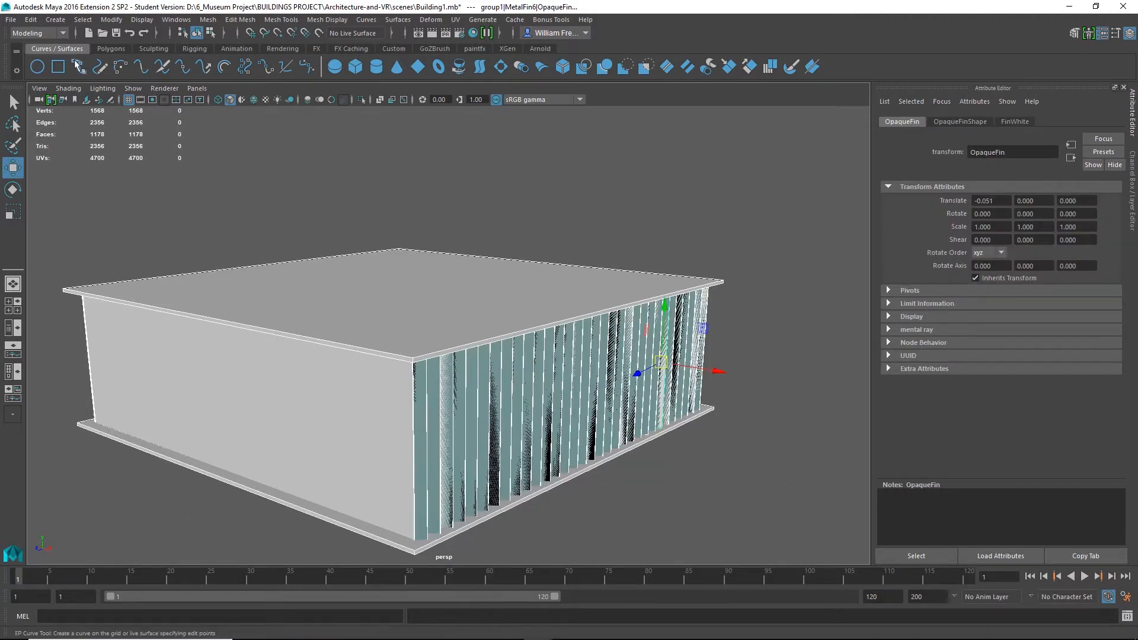
pyautogui.click(30, 19)
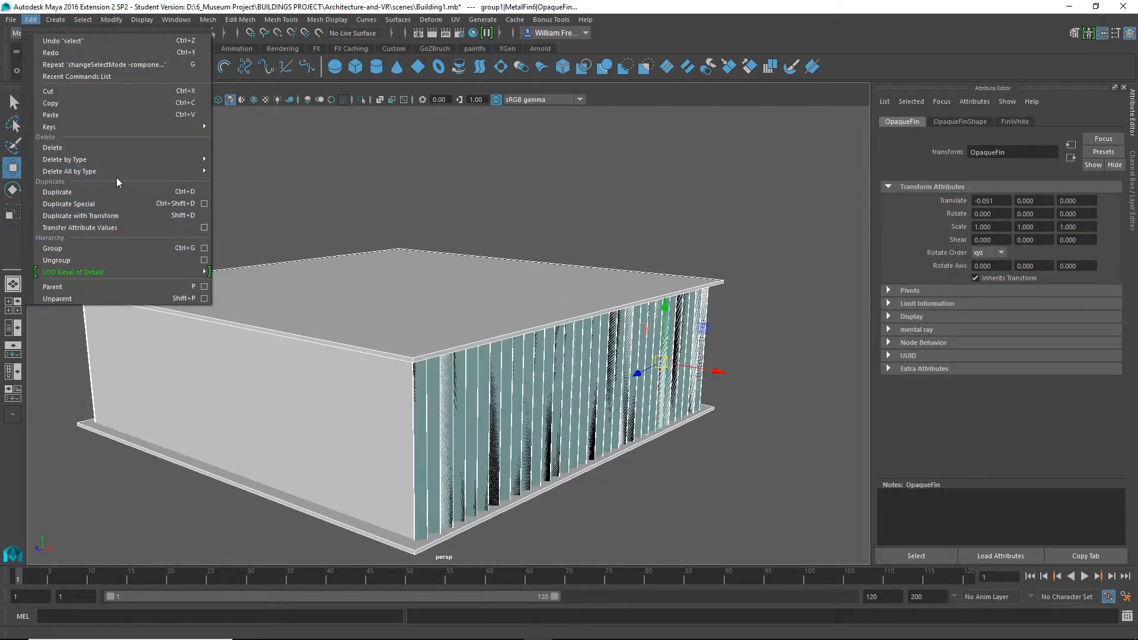
pyautogui.moveTo(117, 172)
pyautogui.click(237, 182)
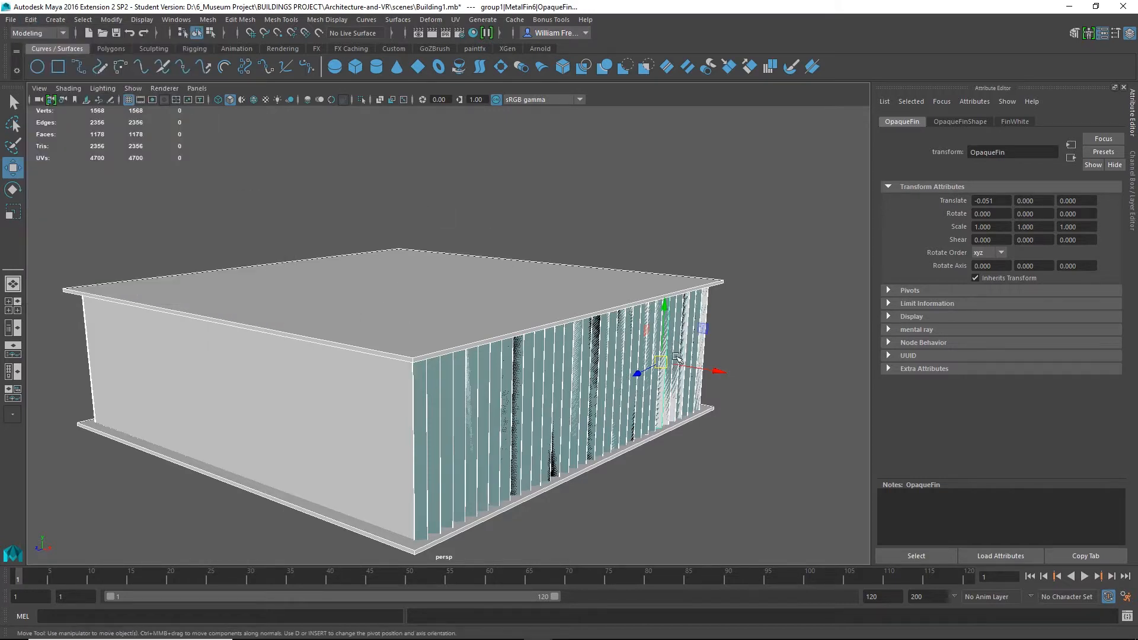
# Save the Building1 scene, continuing past the student version notice.
pyautogui.keyDown('alt'); pyautogui.moveTo(597, 208); pyautogui.dragTo(631, 223); pyautogui.keyUp('alt')
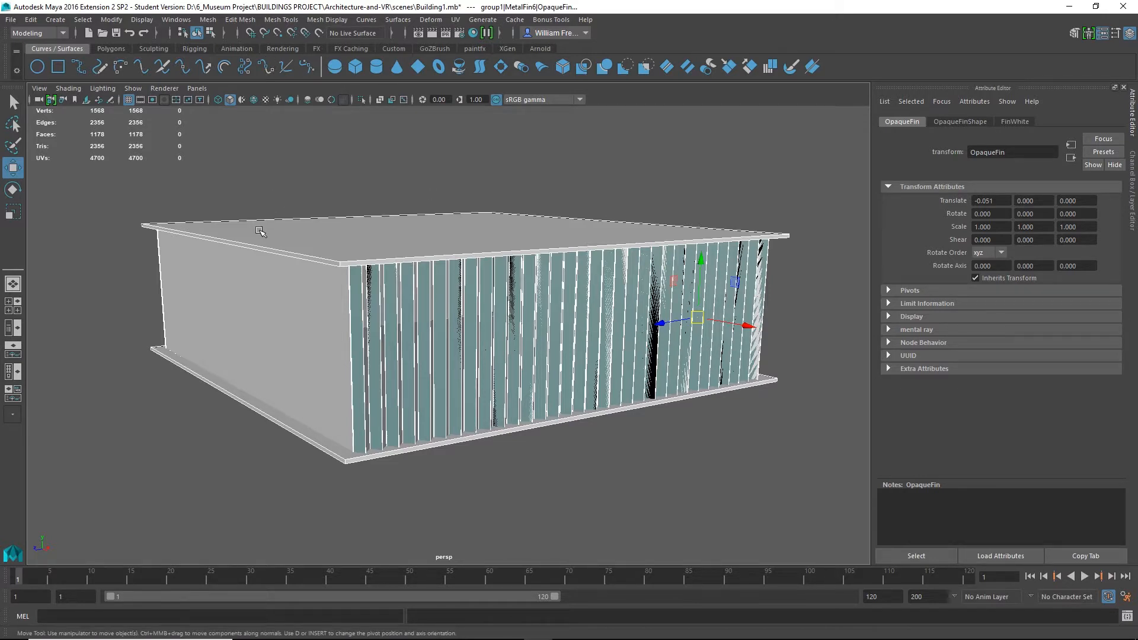
pyautogui.keyDown('alt'); pyautogui.moveTo(327, 294); pyautogui.dragTo(338, 287); pyautogui.keyUp('alt')
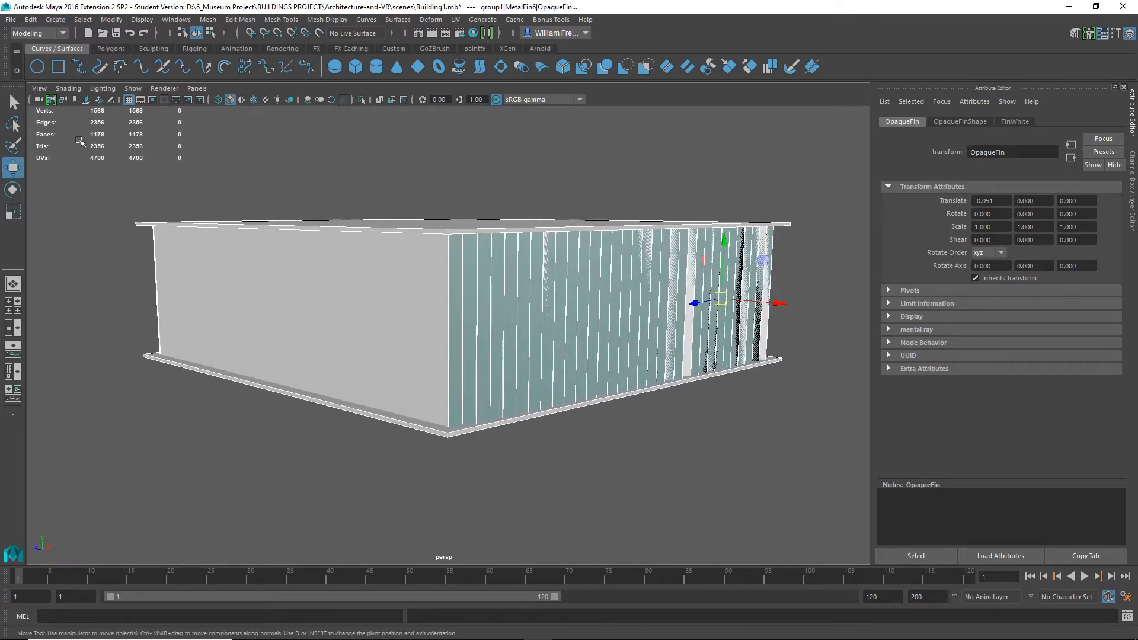
pyautogui.click(11, 20)
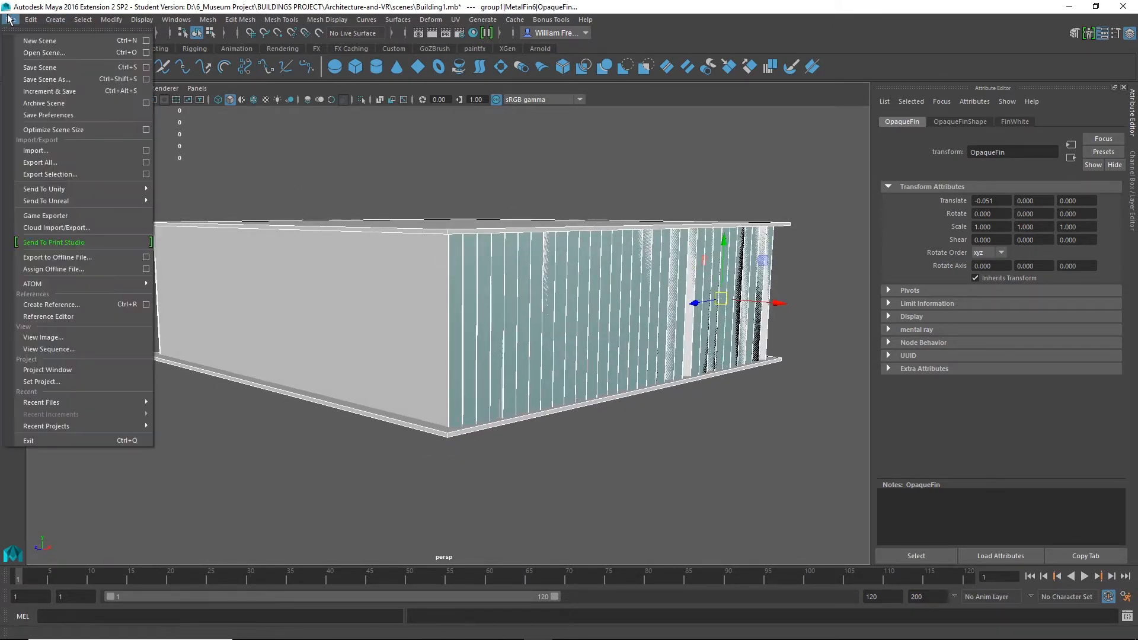
pyautogui.click(37, 67)
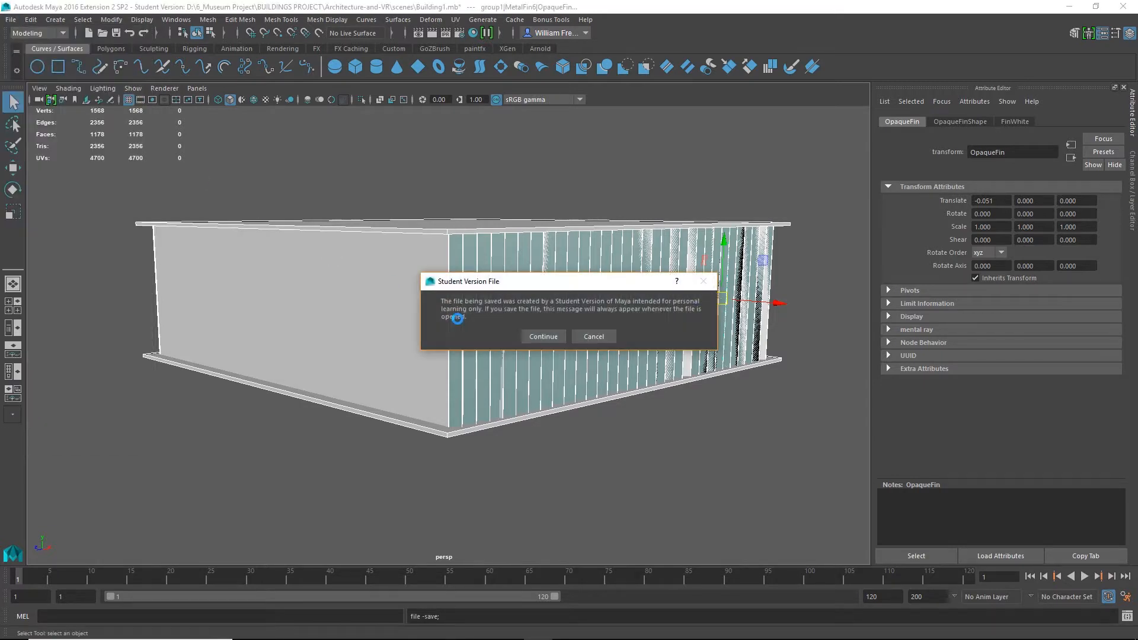
pyautogui.click(542, 336)
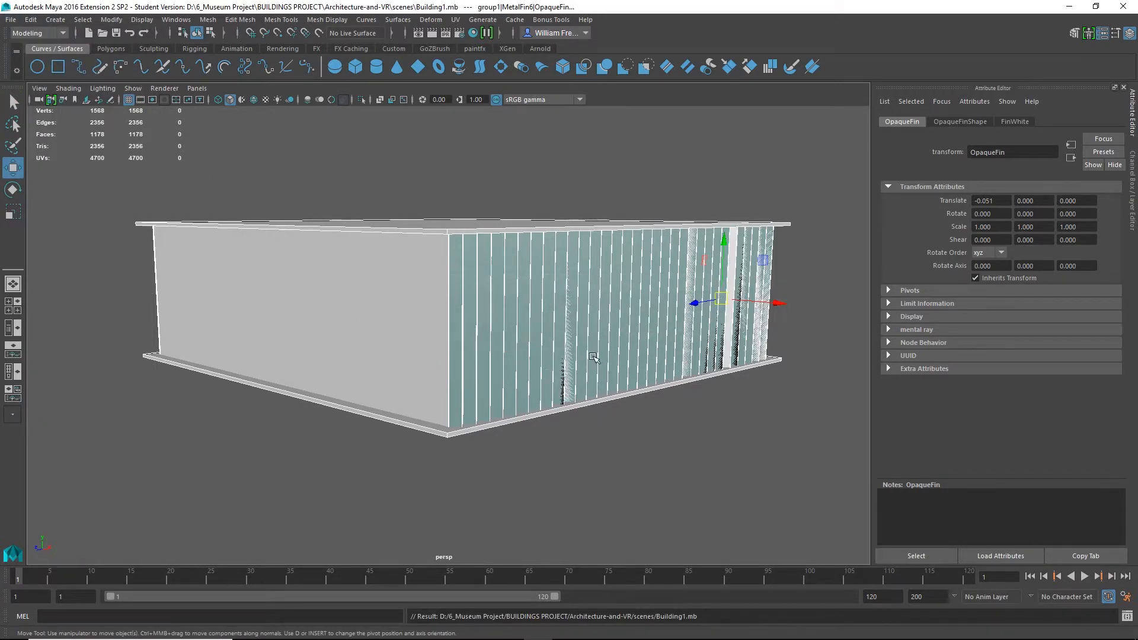
# Select the top-level Building node in the Hypergraph Hierarchy and close the window.
pyautogui.click(208, 19)
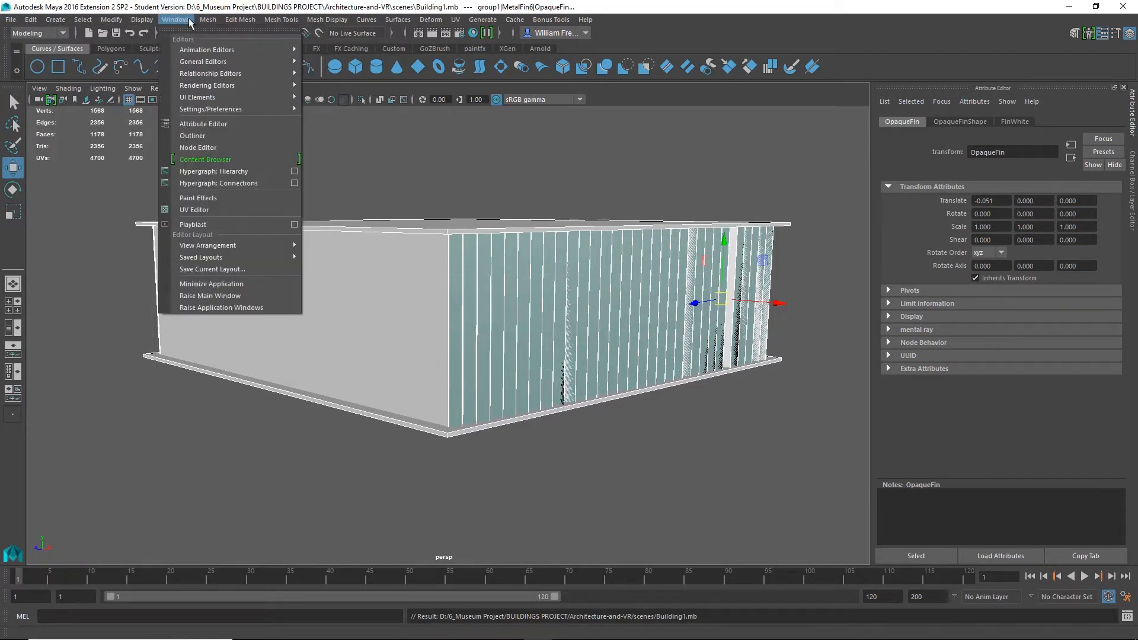
pyautogui.moveTo(204, 101)
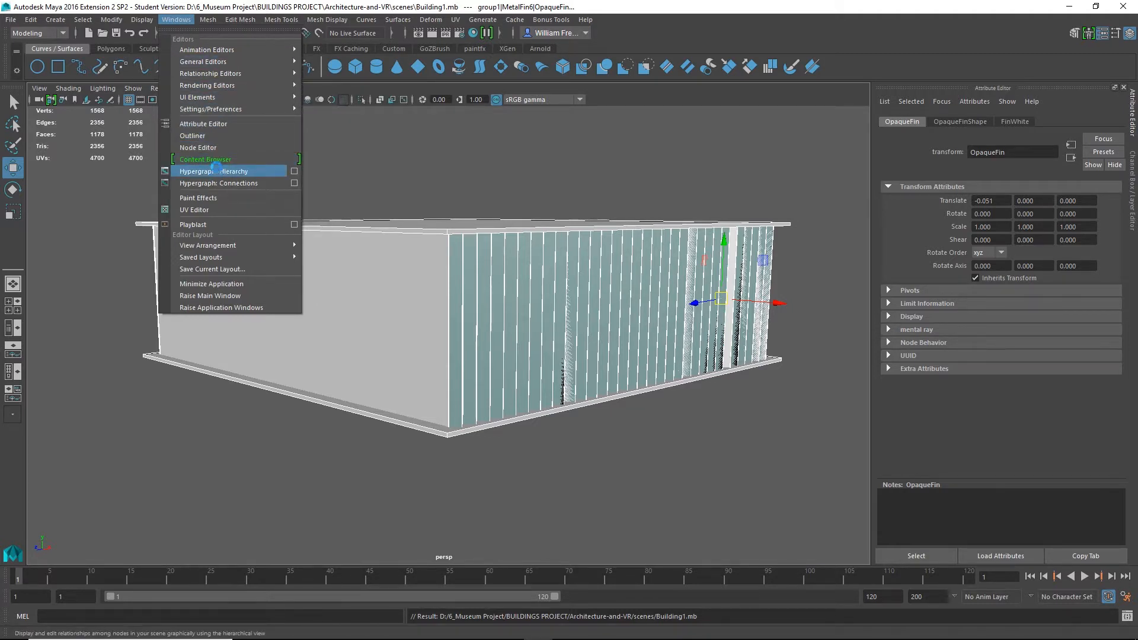
pyautogui.click(215, 171)
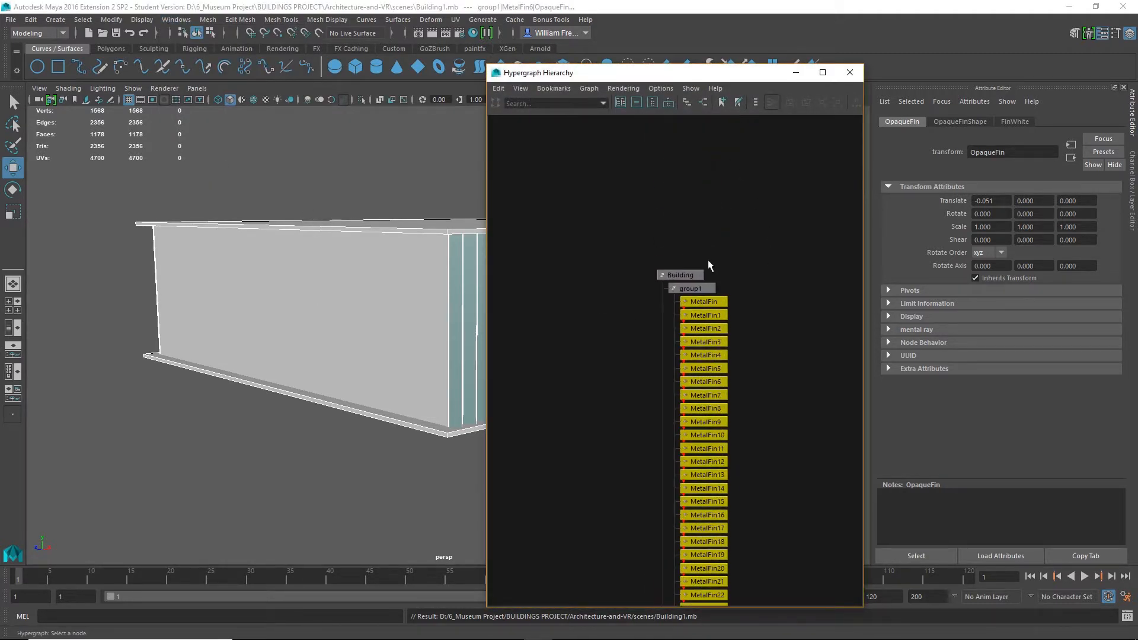
pyautogui.click(681, 274)
pyautogui.moveTo(741, 72); pyautogui.dragTo(843, 109)
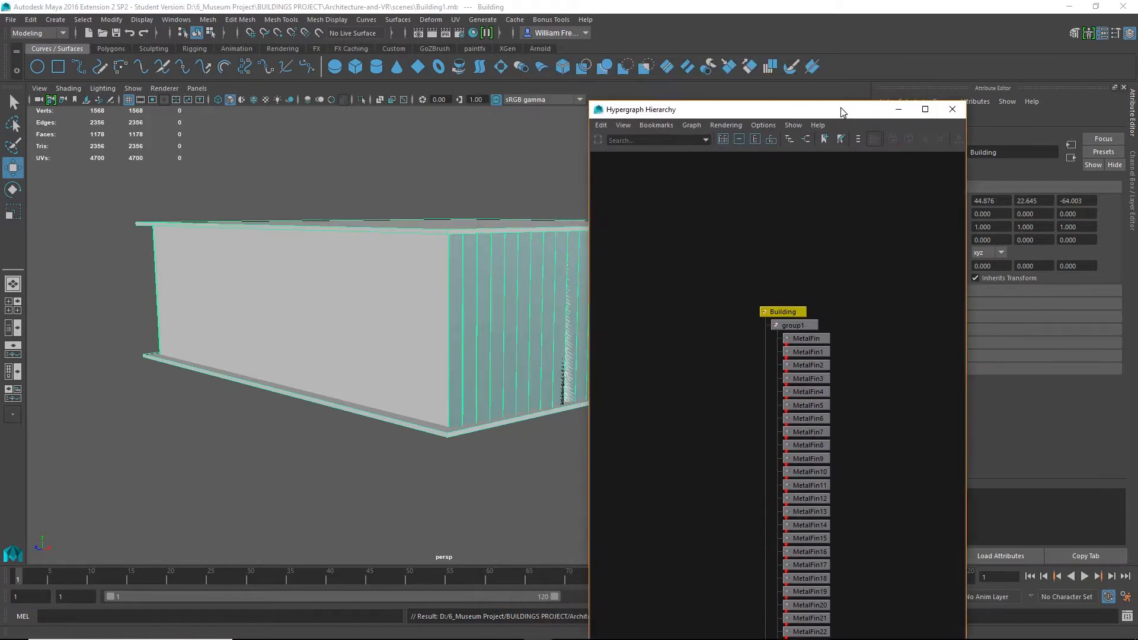
pyautogui.click(952, 110)
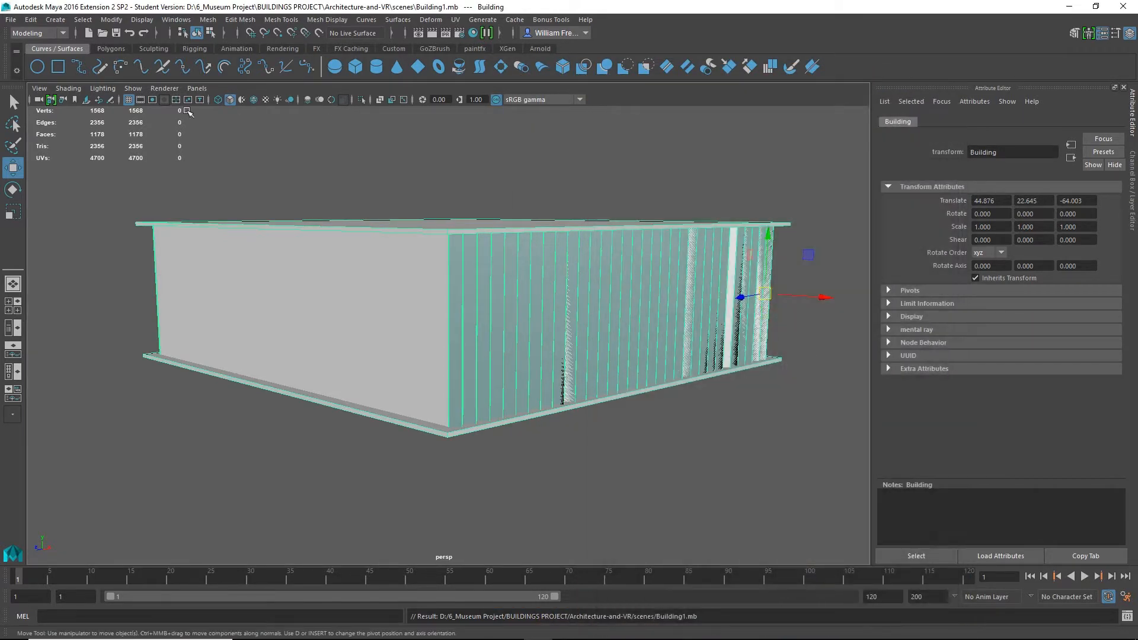
# Send the selected building to Unity, replacing the existing Building.fbx in the project's Museum assets folder.
pyautogui.click(11, 19)
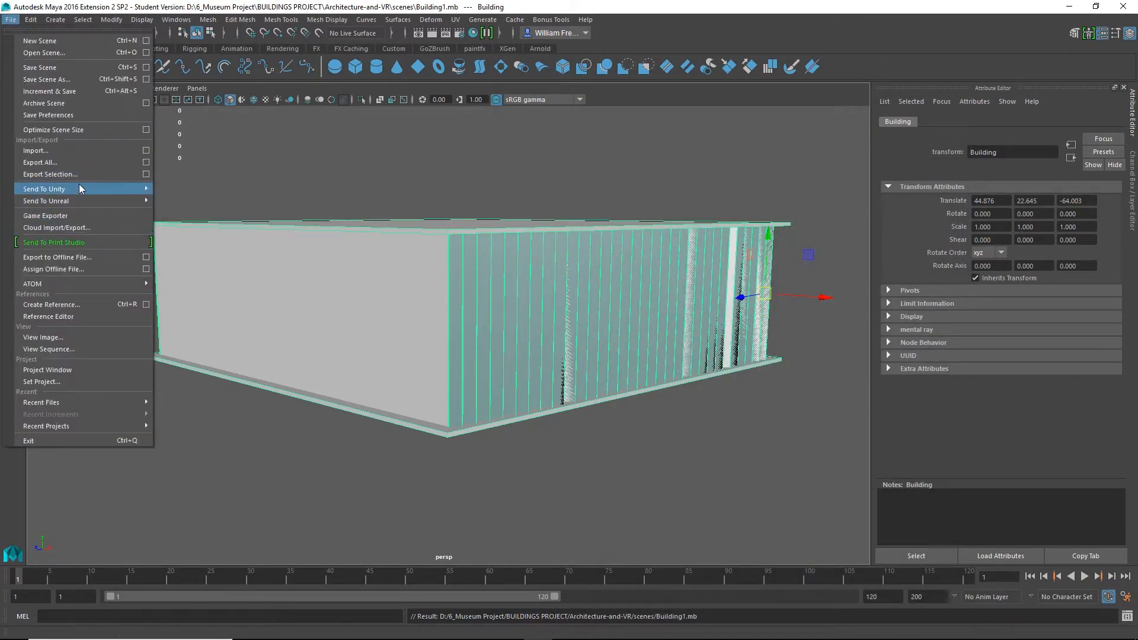
pyautogui.moveTo(81, 190)
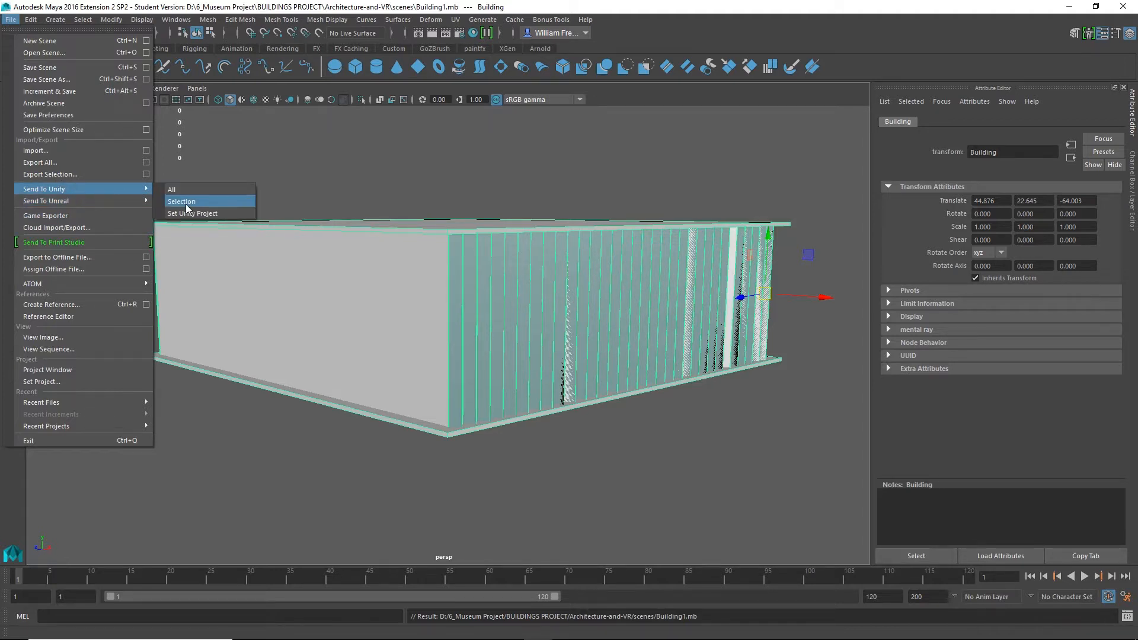
pyautogui.click(186, 202)
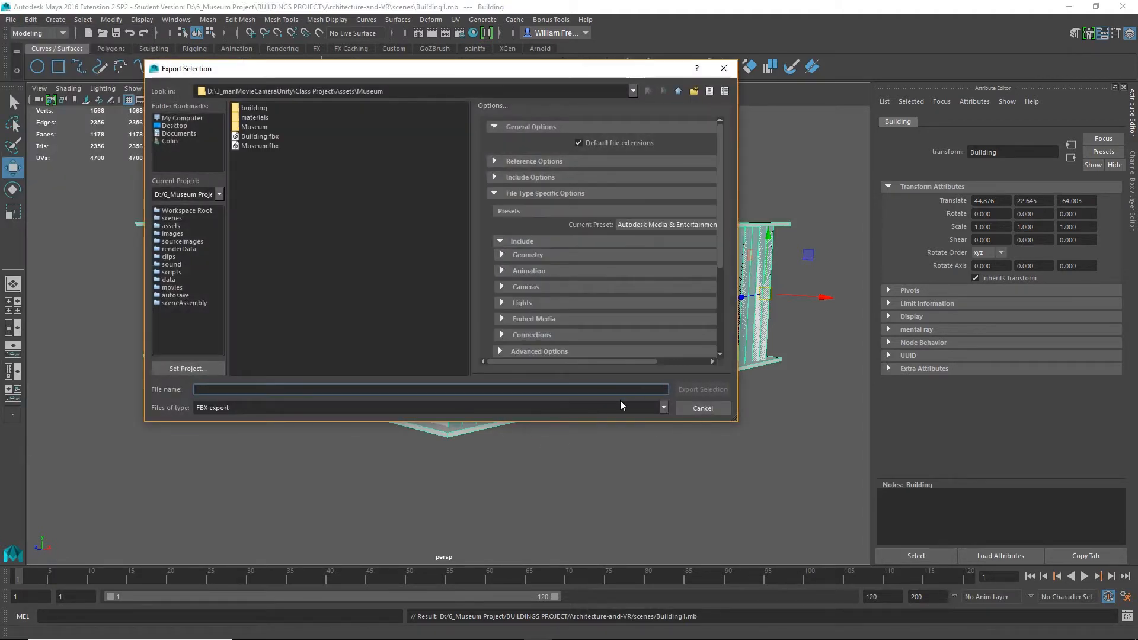
pyautogui.click(256, 137)
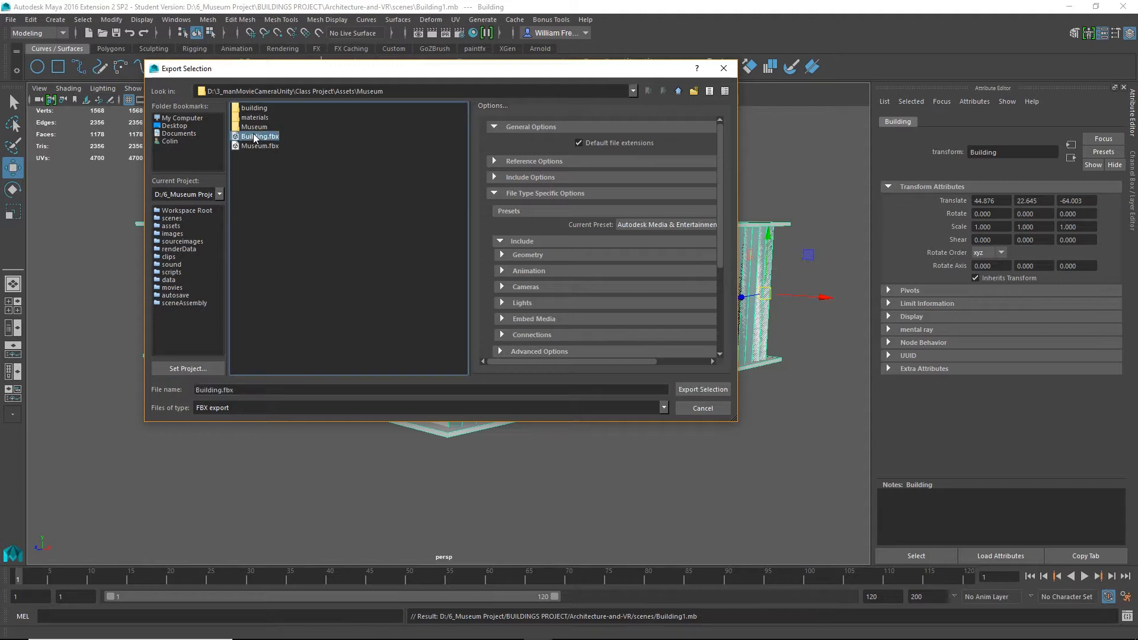
pyautogui.click(705, 389)
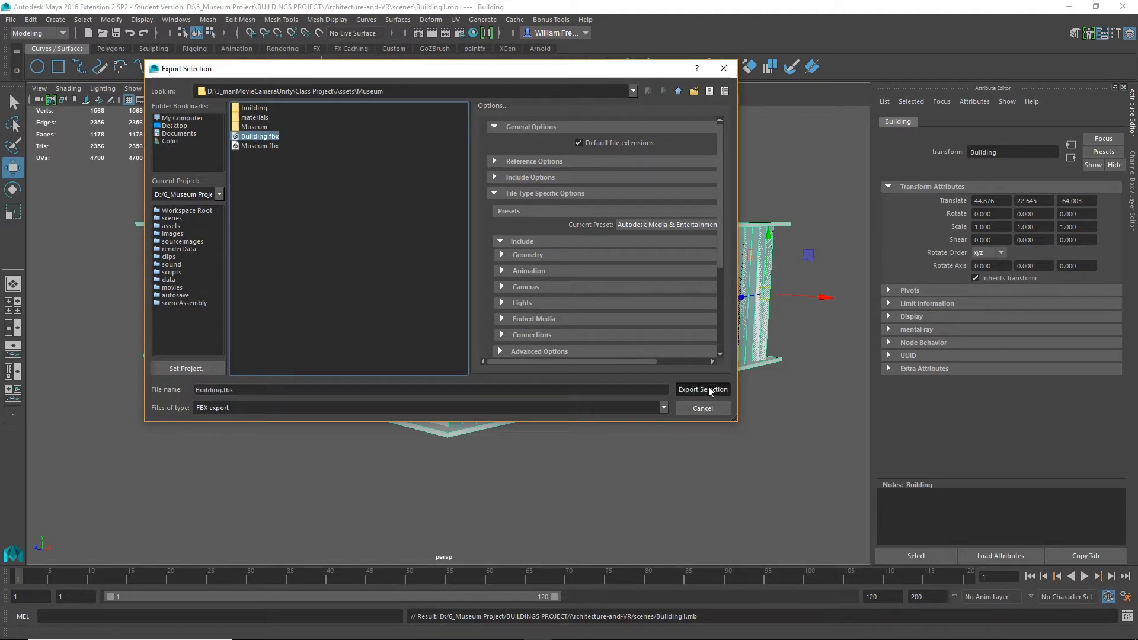
pyautogui.click(422, 262)
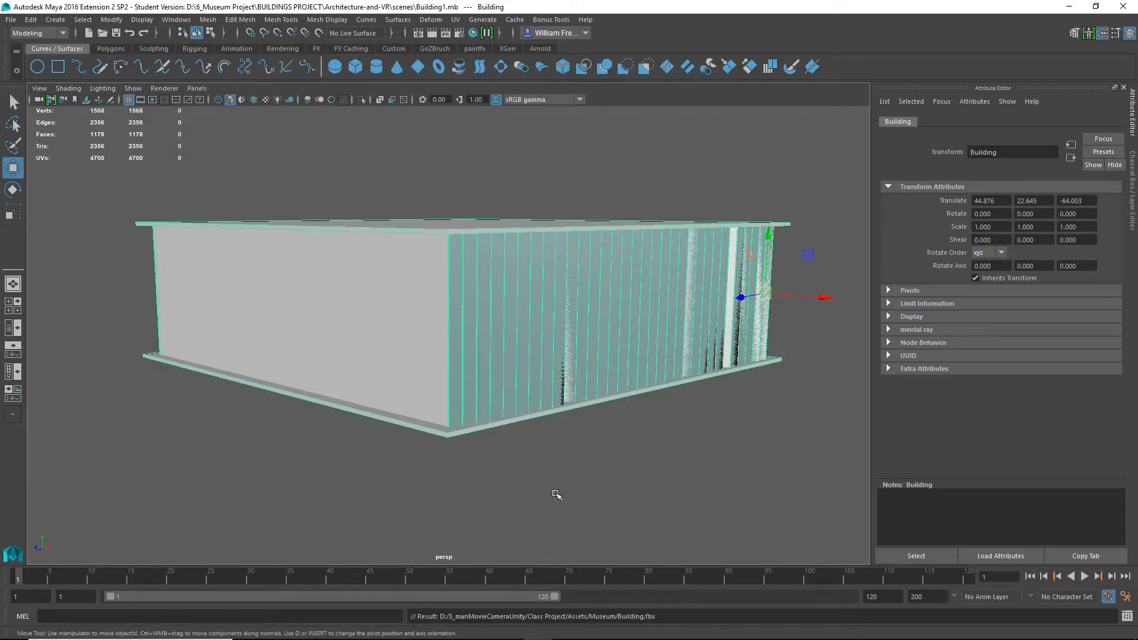
# Clear the selection and switch to the Unity editor.
pyautogui.click(592, 467)
pyautogui.moveTo(477, 625)
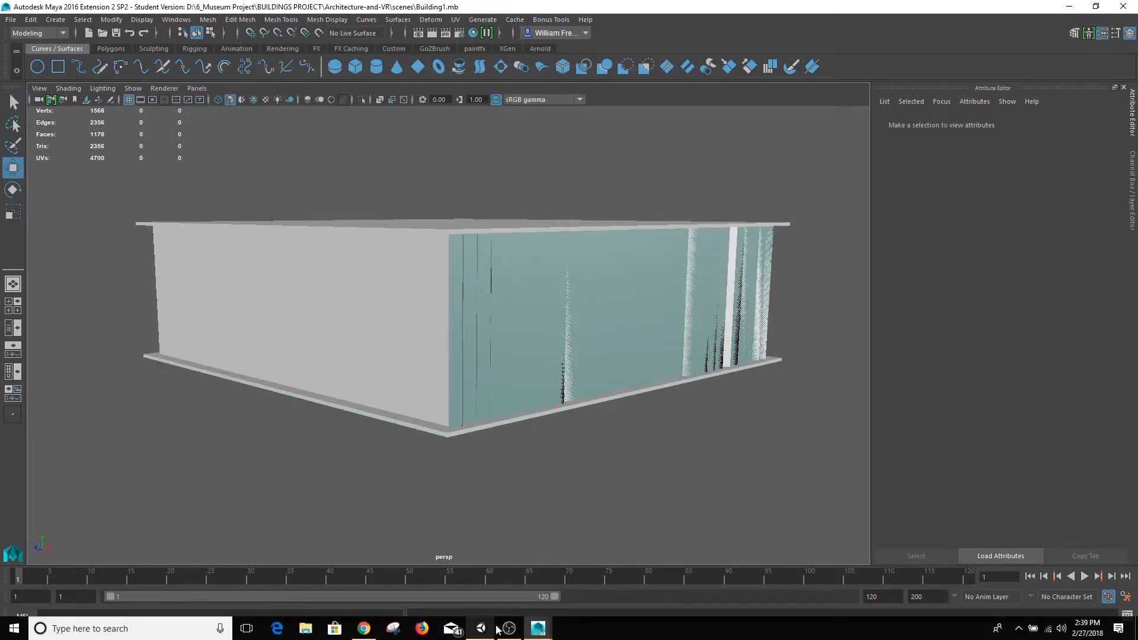
pyautogui.click(484, 629)
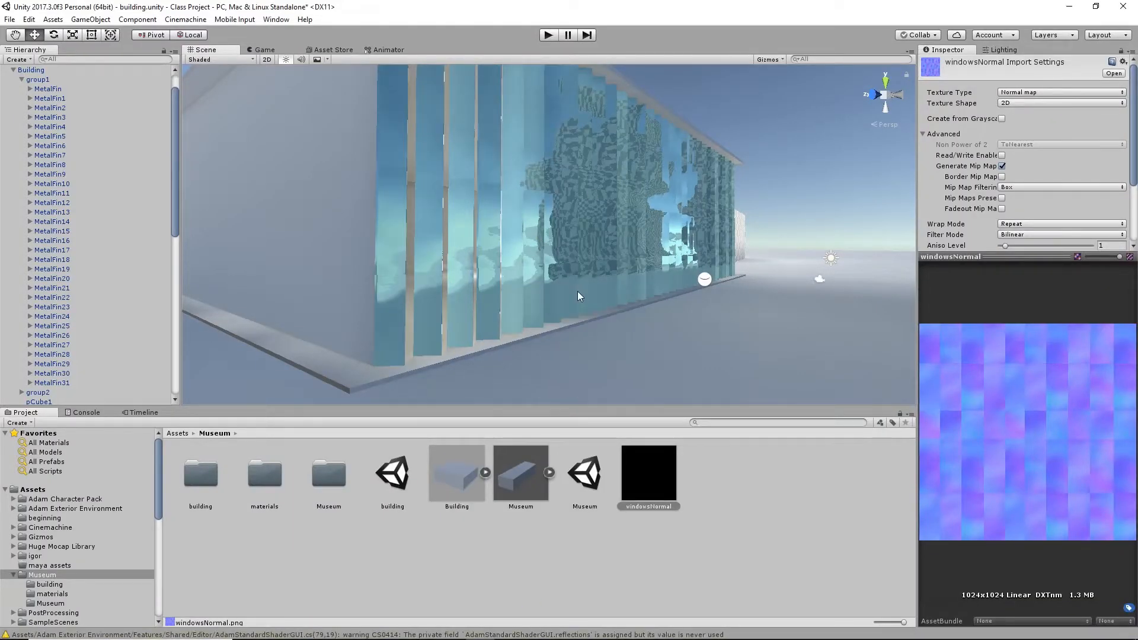
# Examine the reflections on the updated building's glass fins from close up and farther away.
pyautogui.moveTo(511, 320); pyautogui.dragTo(515, 267, button='right')
pyautogui.moveTo(515, 266); pyautogui.dragTo(569, 254)
pyautogui.scroll(3, 487, 258)
pyautogui.moveTo(570, 254); pyautogui.dragTo(610, 254, button='middle')
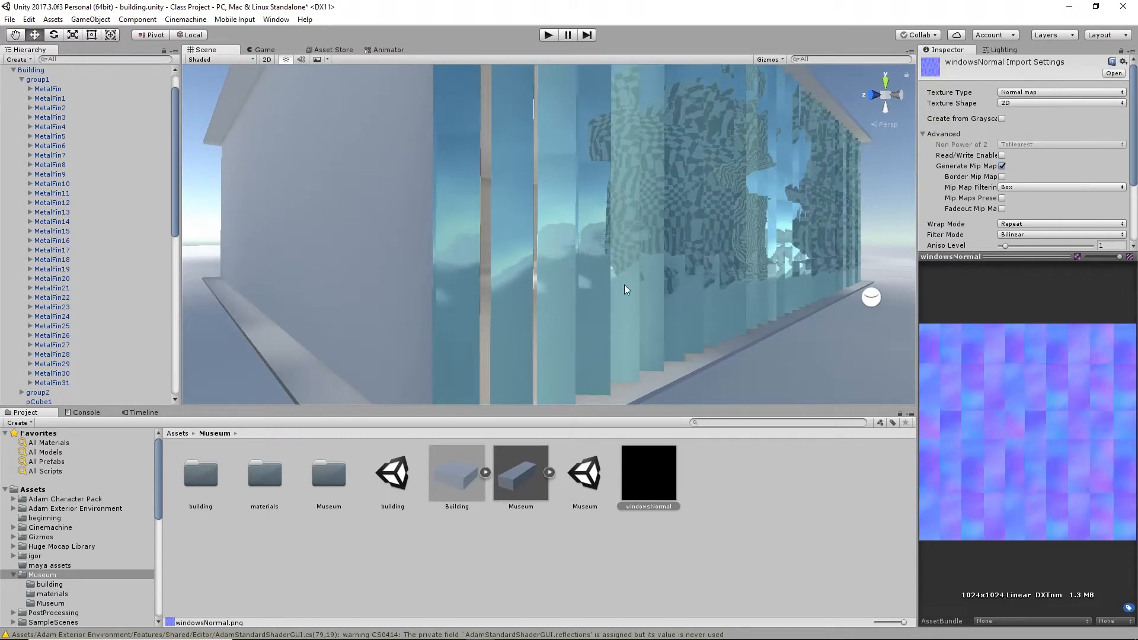
pyautogui.scroll(-3, 637, 290)
pyautogui.moveTo(650, 295); pyautogui.dragTo(614, 297, button='middle')
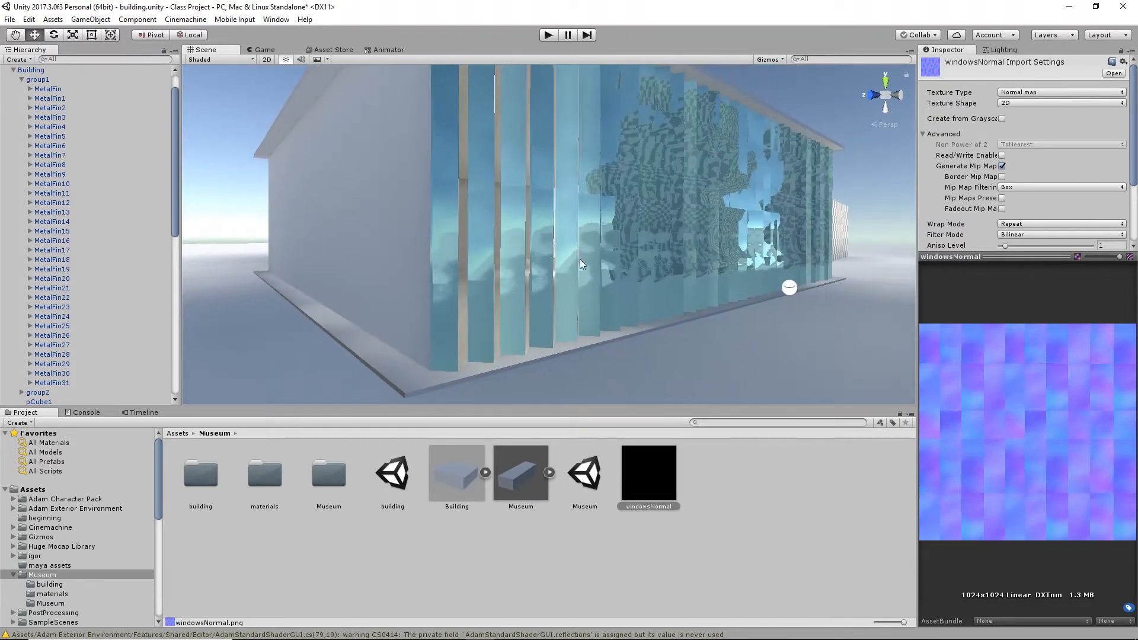
pyautogui.moveTo(526, 293)
pyautogui.keyDown('alt'); pyautogui.mouseDown()
pyautogui.moveTo(579, 287)
pyautogui.moveTo(534, 279)
pyautogui.moveTo(452, 315)
pyautogui.moveTo(528, 293)
pyautogui.mouseUp(); pyautogui.keyUp('alt')
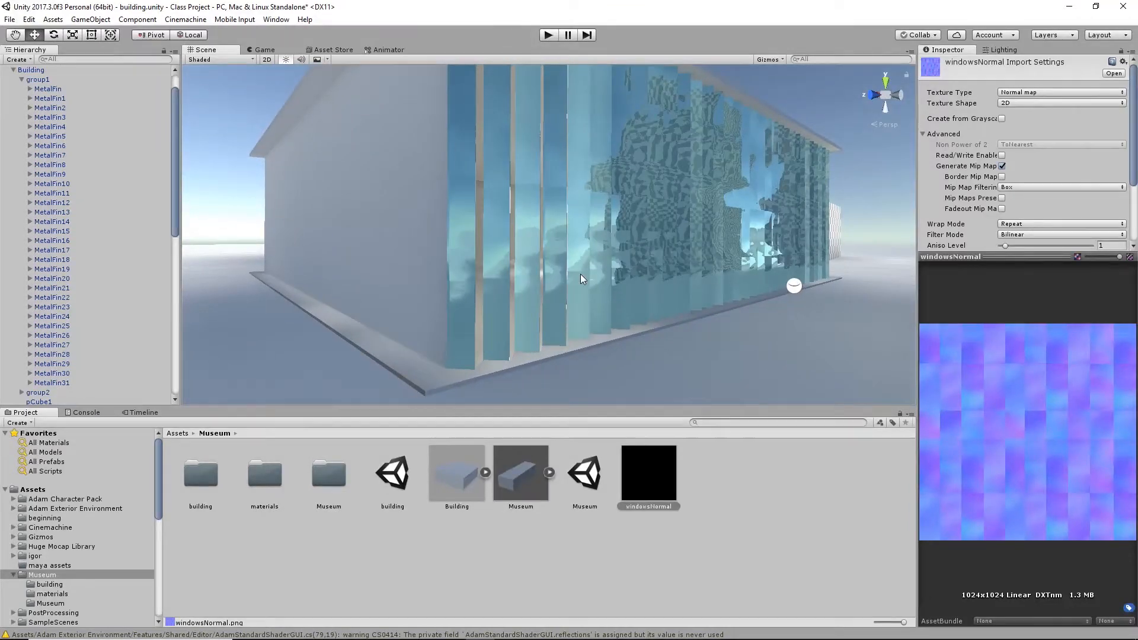
# Set the main map tiling of the first fin's FinMetal material to 3 in both X and Y.
pyautogui.click(51, 89)
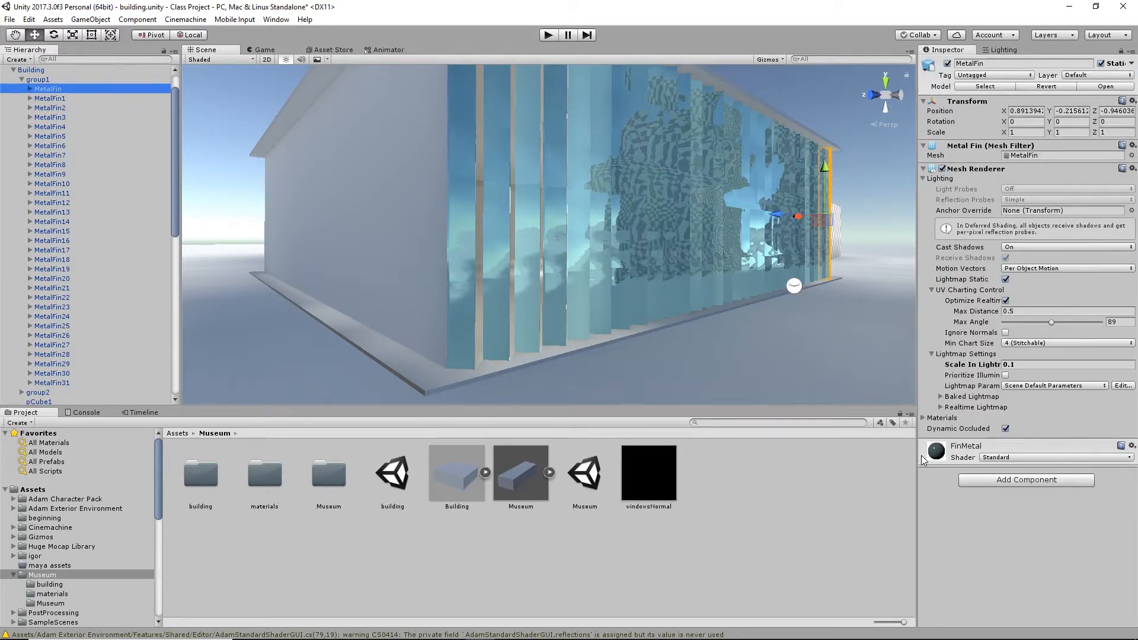
pyautogui.click(923, 461)
pyautogui.scroll(-3, 1038, 538)
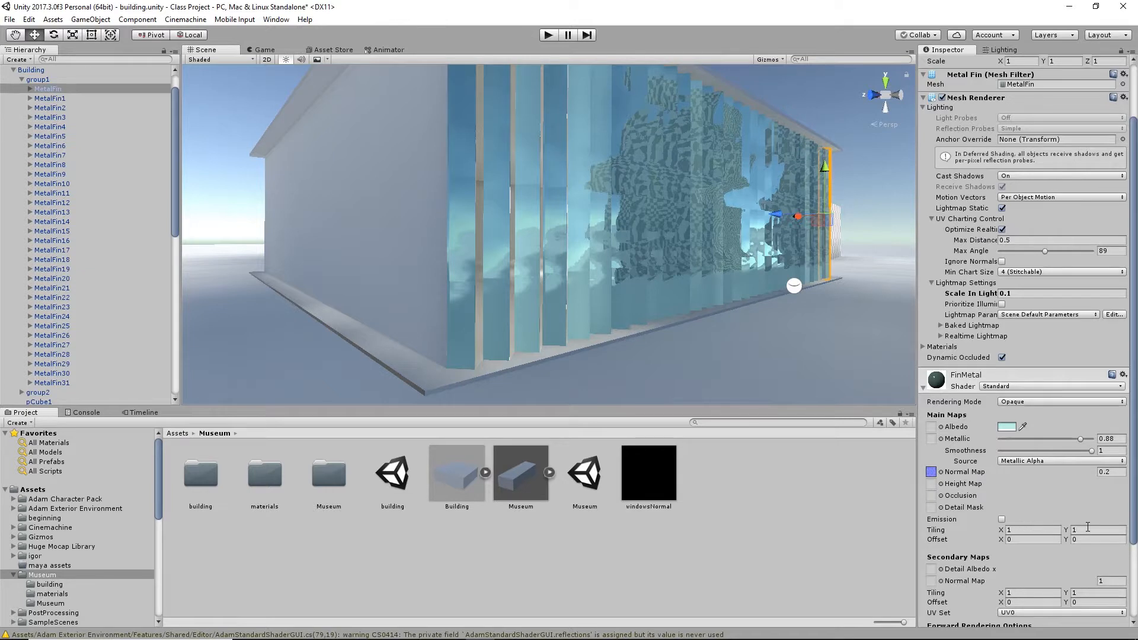
pyautogui.click(1009, 531)
pyautogui.write('3')
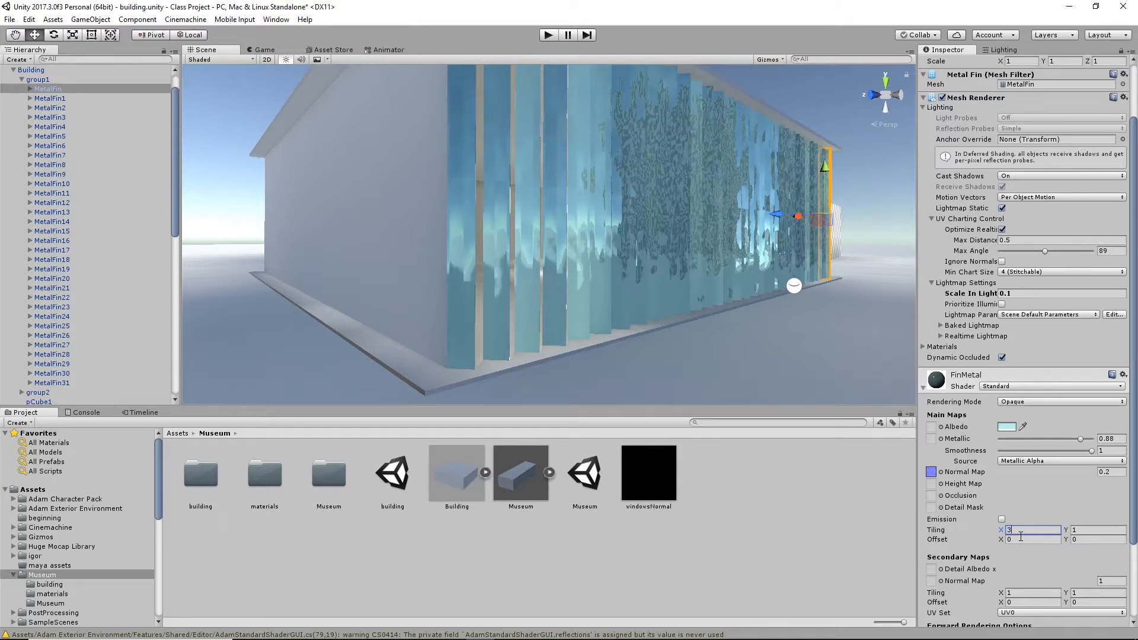
pyautogui.click(1093, 530)
pyautogui.write('3')
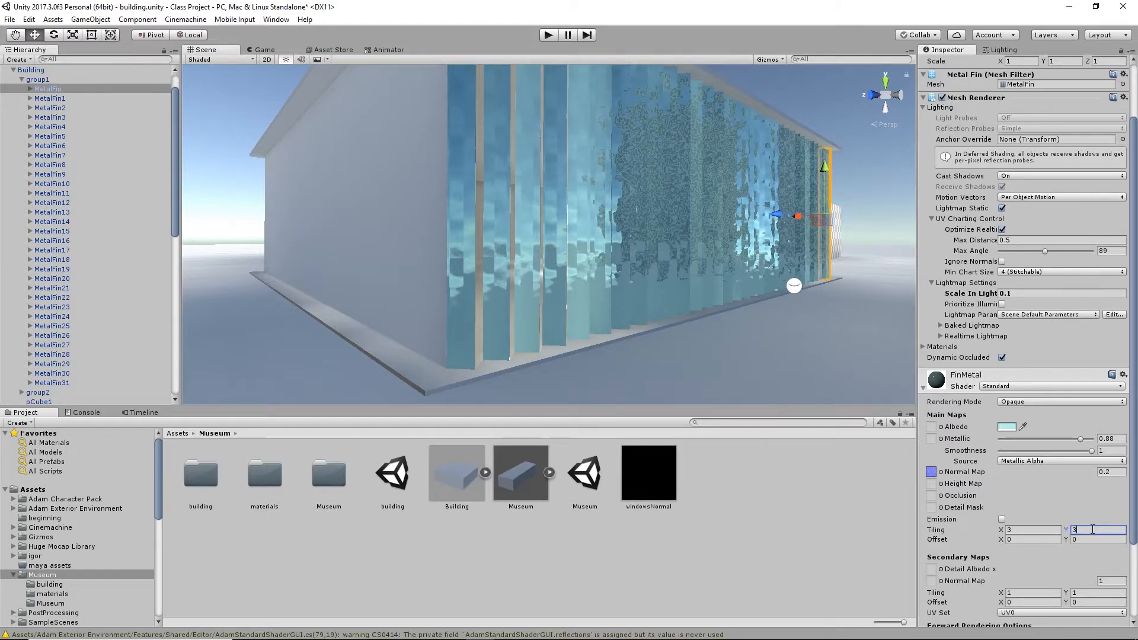
# Try a normal map strength of 1 on the FinMetal material and check the distortion on the fins.
pyautogui.keyDown('alt'); pyautogui.moveTo(700, 231); pyautogui.dragTo(632, 236); pyautogui.keyUp('alt')
pyautogui.press('w')
pyautogui.moveTo(638, 232); pyautogui.dragTo(650, 256, button='right')
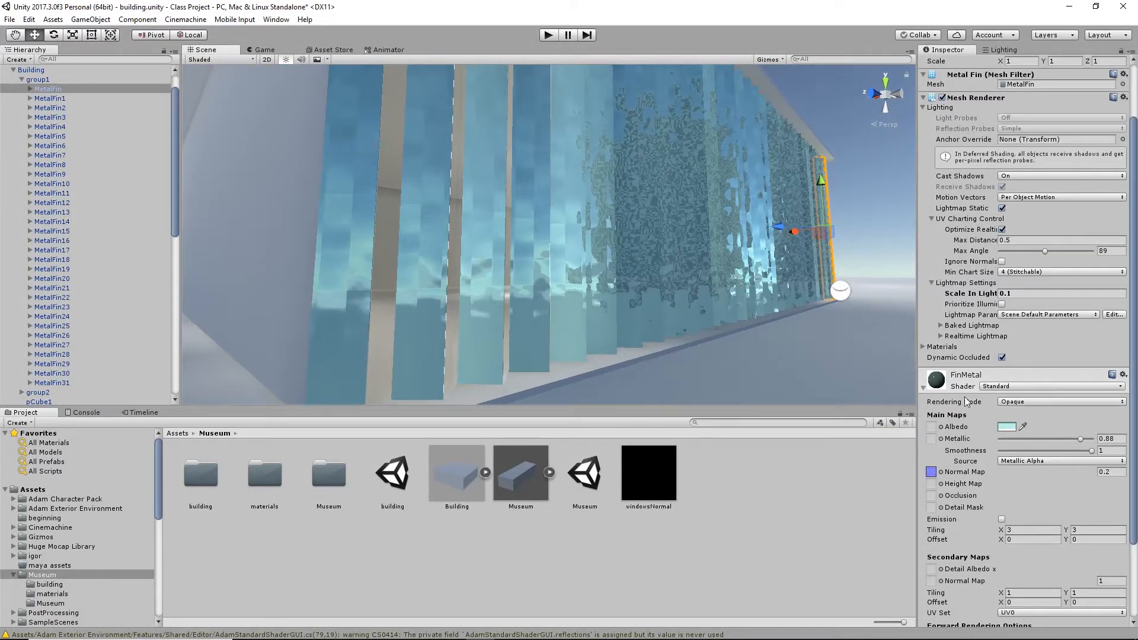
pyautogui.click(1106, 471)
pyautogui.write('1')
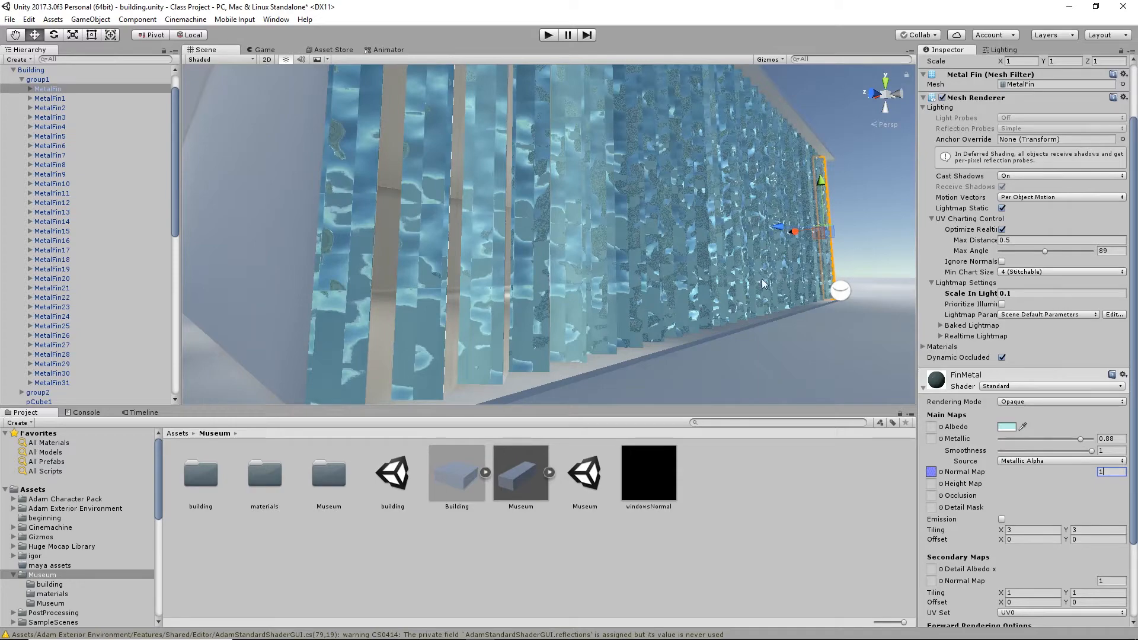
pyautogui.moveTo(760, 294)
pyautogui.mouseDown(button='right')
pyautogui.moveTo(728, 299)
pyautogui.moveTo(767, 297)
pyautogui.mouseUp(button='right')
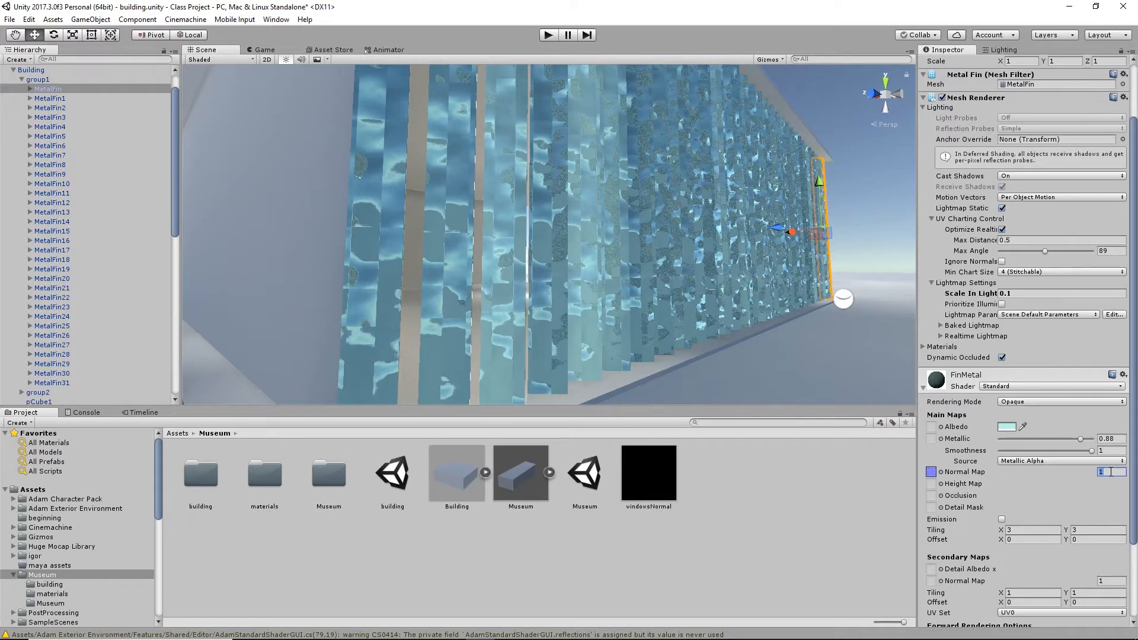
# Test FinMetal normal map strengths of 0.1 and 0.27, and settle on 0.2.
pyautogui.press('BackSpace')
pyautogui.write('.')
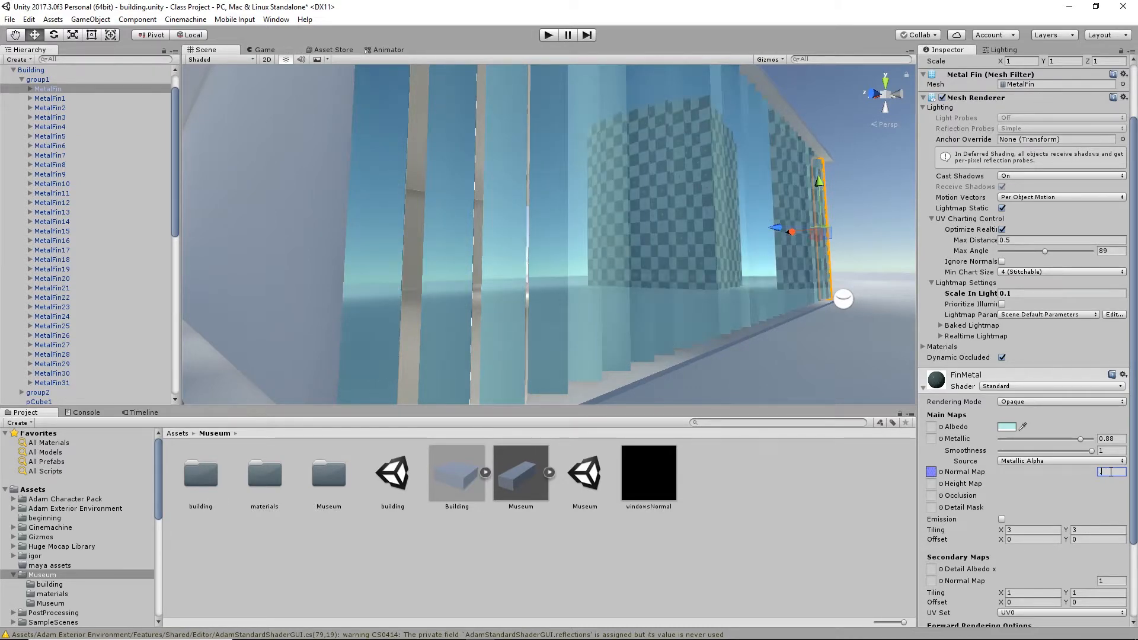
pyautogui.write('1')
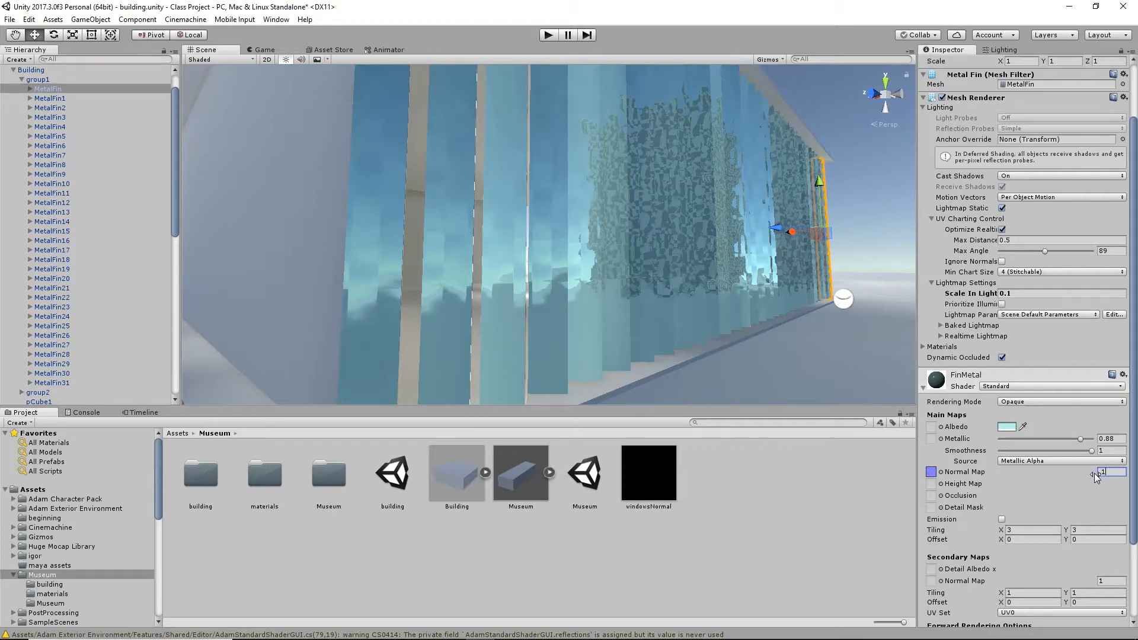
pyautogui.moveTo(1091, 474); pyautogui.dragTo(1093, 472)
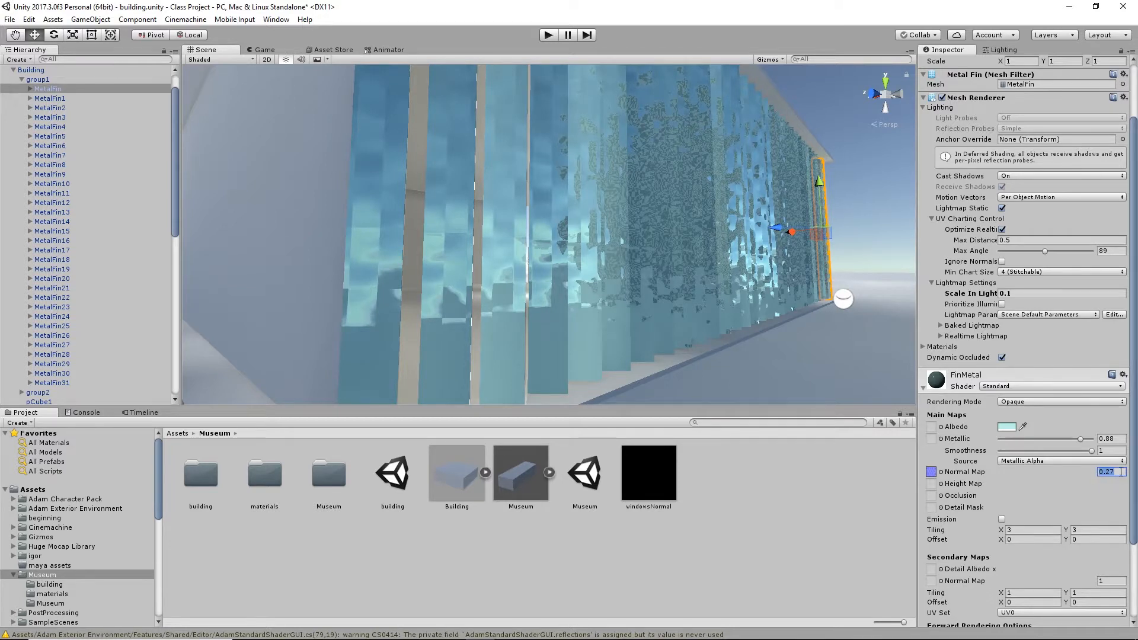
pyautogui.click(1113, 471)
pyautogui.press('BackSpace')
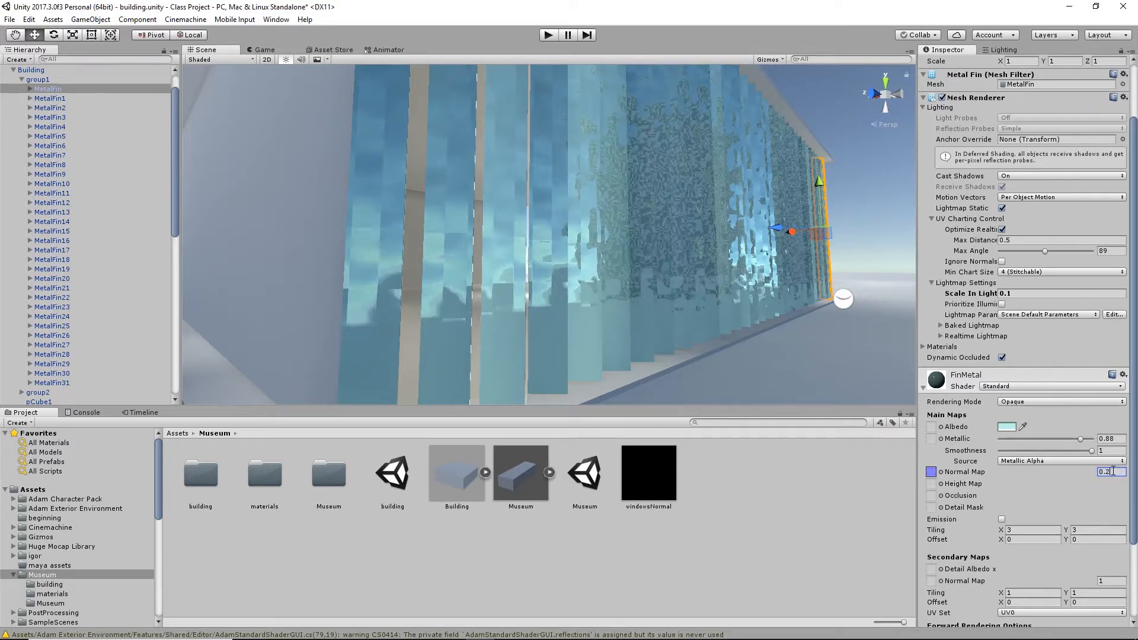
# Try FinMetal main map X tiling values of 1 and 2.
pyautogui.click(1016, 530)
pyautogui.write('1')
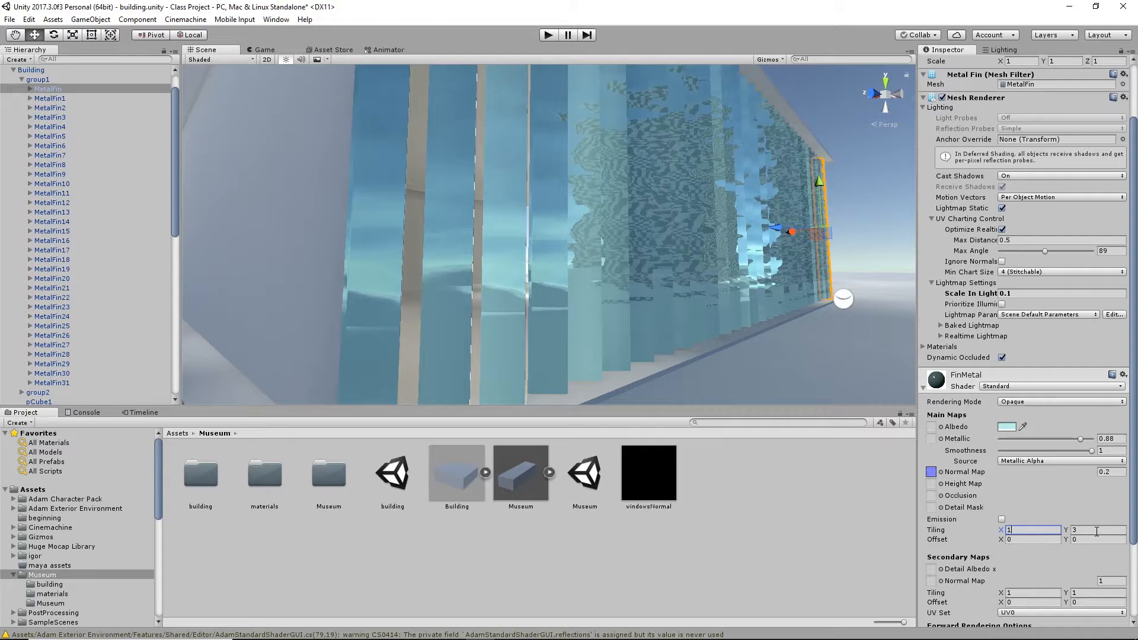
pyautogui.doubleClick(1020, 533)
pyautogui.write('2')
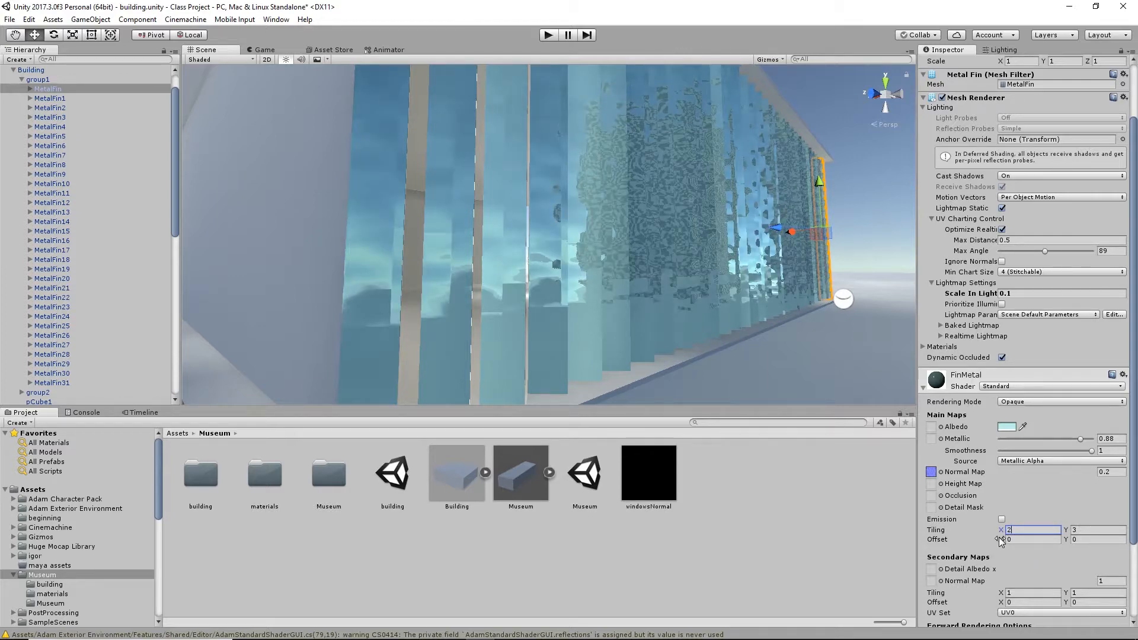
# Set FinMetal's main map X offset to 0.16 and its X tiling to 3.05.
pyautogui.moveTo(1000, 541); pyautogui.dragTo(1008, 543)
pyautogui.click(1014, 541)
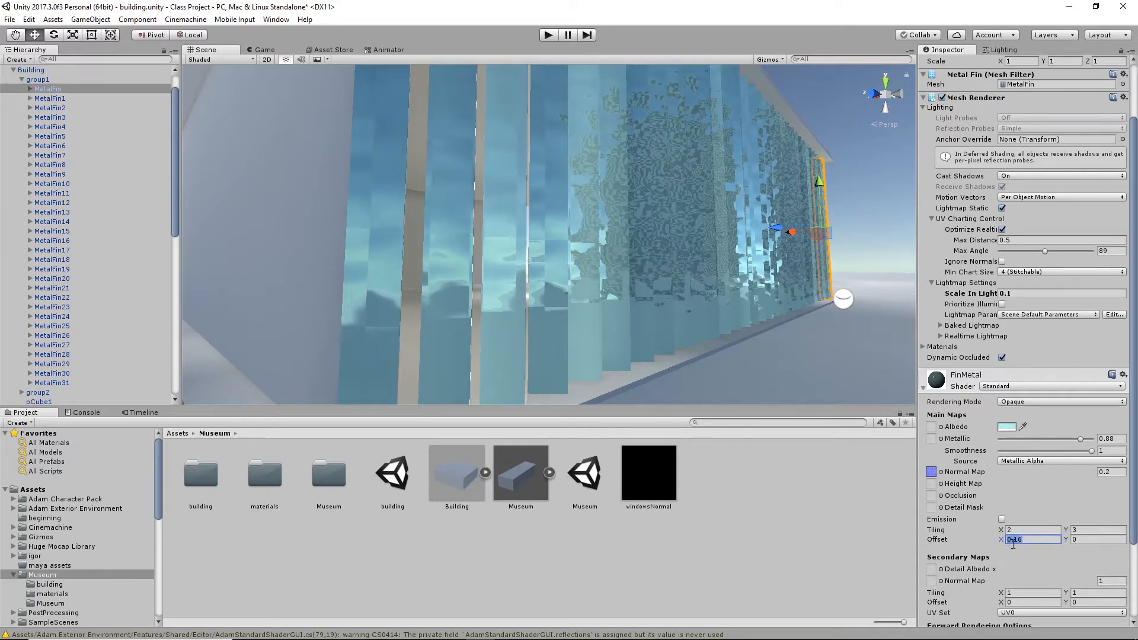
pyautogui.click(1031, 532)
pyautogui.write('3')
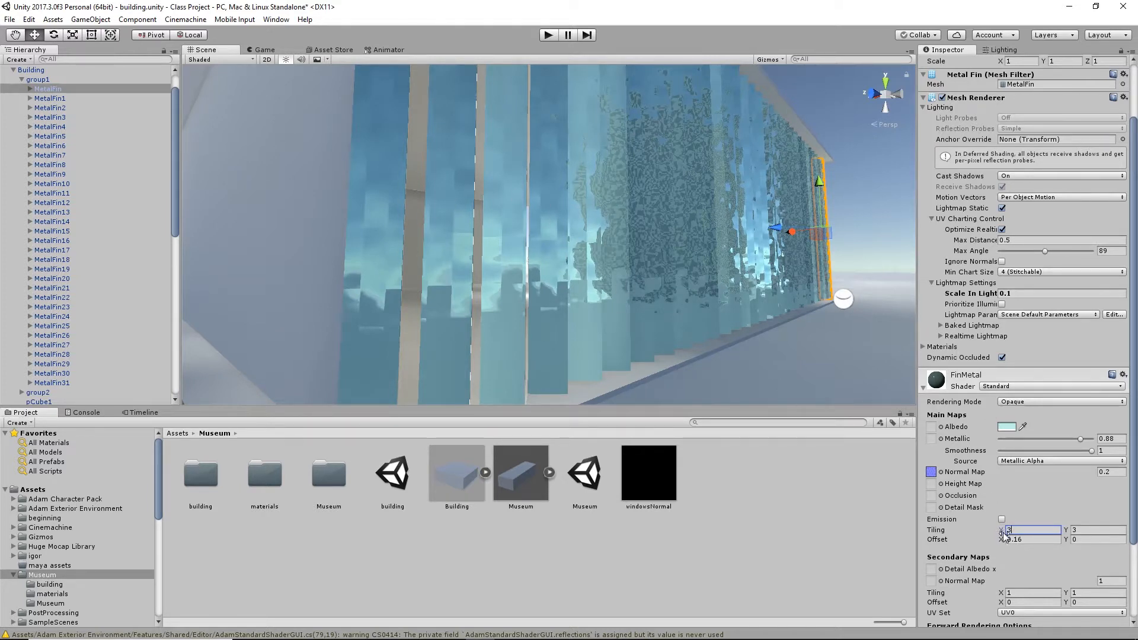
pyautogui.moveTo(1000, 529); pyautogui.dragTo(1000, 531)
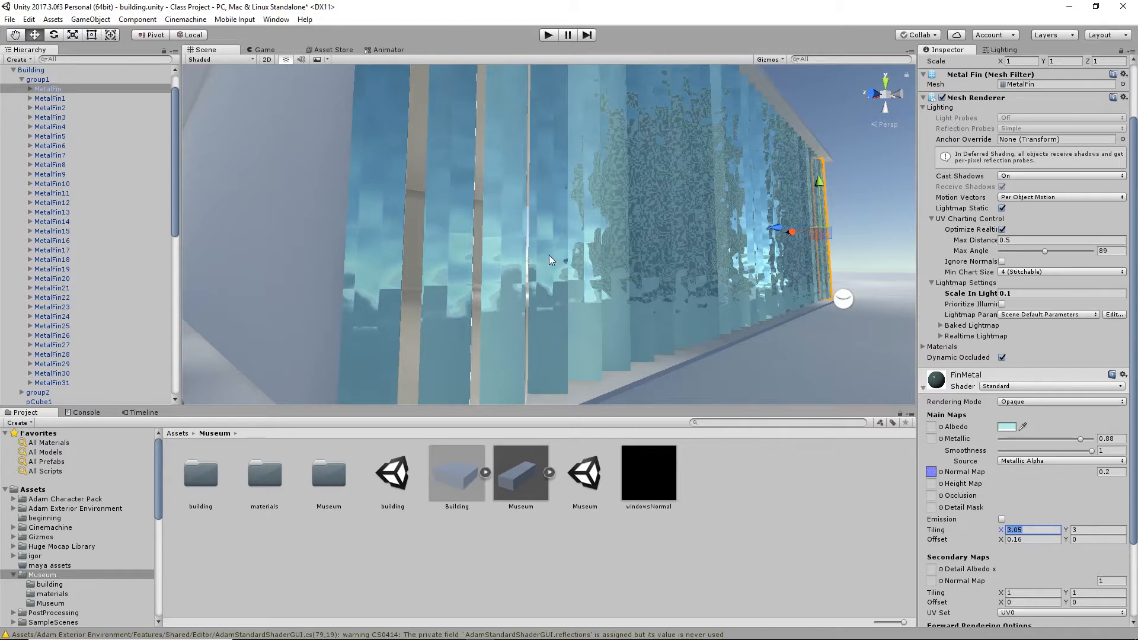
# Clear the selection and examine the glass fins' reflections along the whole facade from different angles.
pyautogui.click(869, 181)
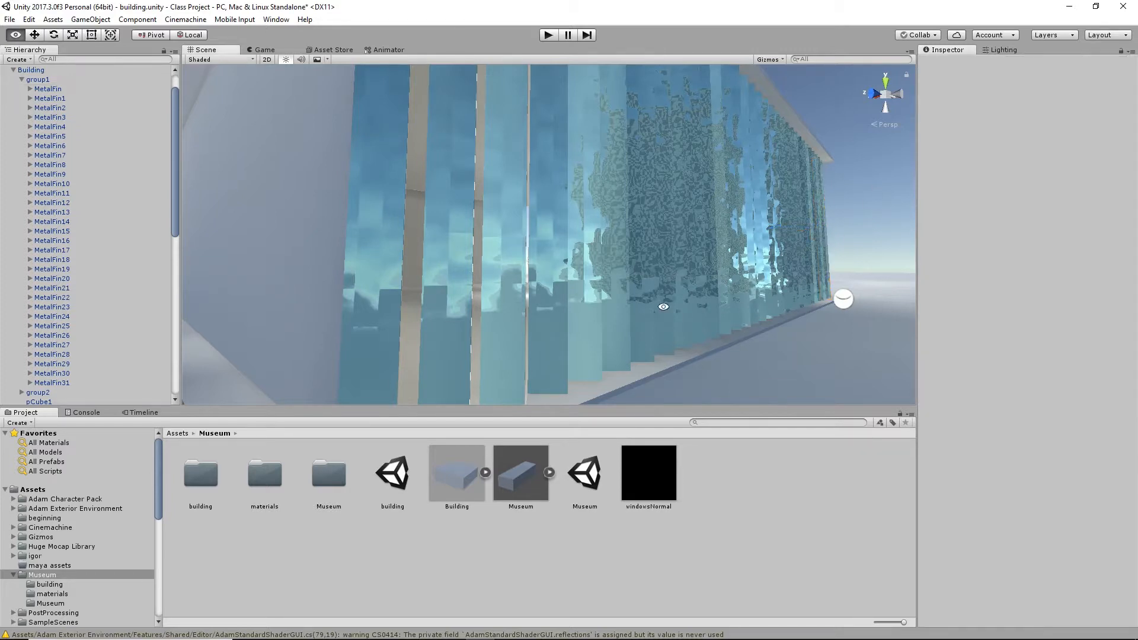
pyautogui.keyDown('alt'); pyautogui.moveTo(868, 180); pyautogui.dragTo(125, 279); pyautogui.keyUp('alt')
pyautogui.click(125, 279)
pyautogui.keyDown('alt'); pyautogui.moveTo(395, 263); pyautogui.dragTo(313, 87, button='right'); pyautogui.keyUp('alt')
pyautogui.click(311, 94)
pyautogui.keyDown('alt'); pyautogui.moveTo(457, 219); pyautogui.dragTo(885, 268); pyautogui.keyUp('alt')
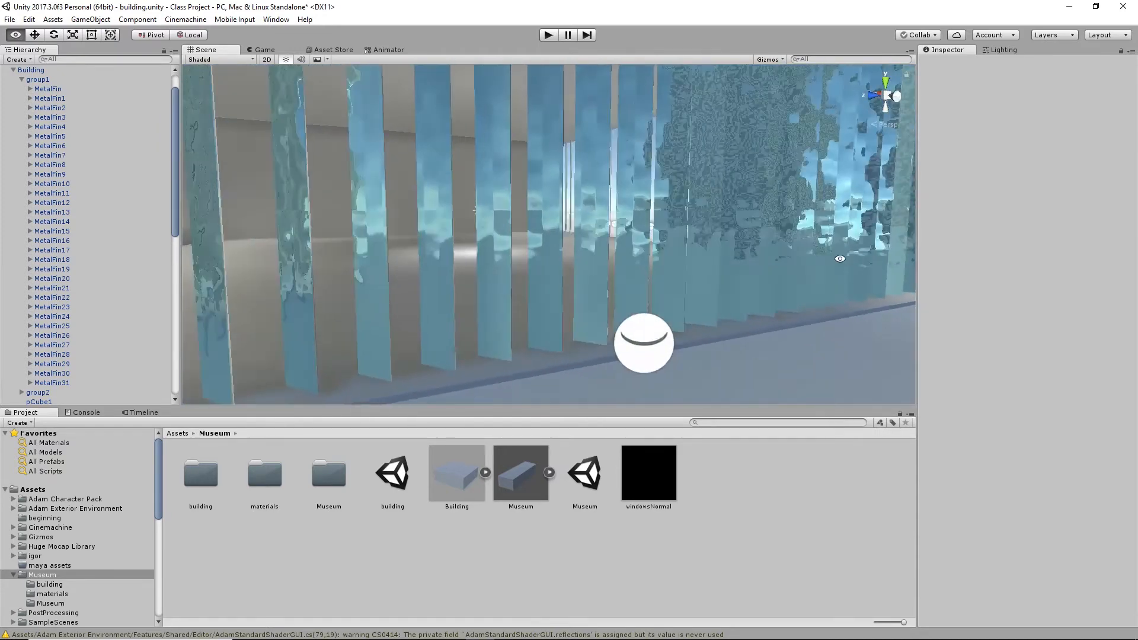
pyautogui.scroll(-5, 675, 261)
pyautogui.keyDown('alt'); pyautogui.moveTo(610, 264); pyautogui.dragTo(726, 197); pyautogui.keyUp('alt')
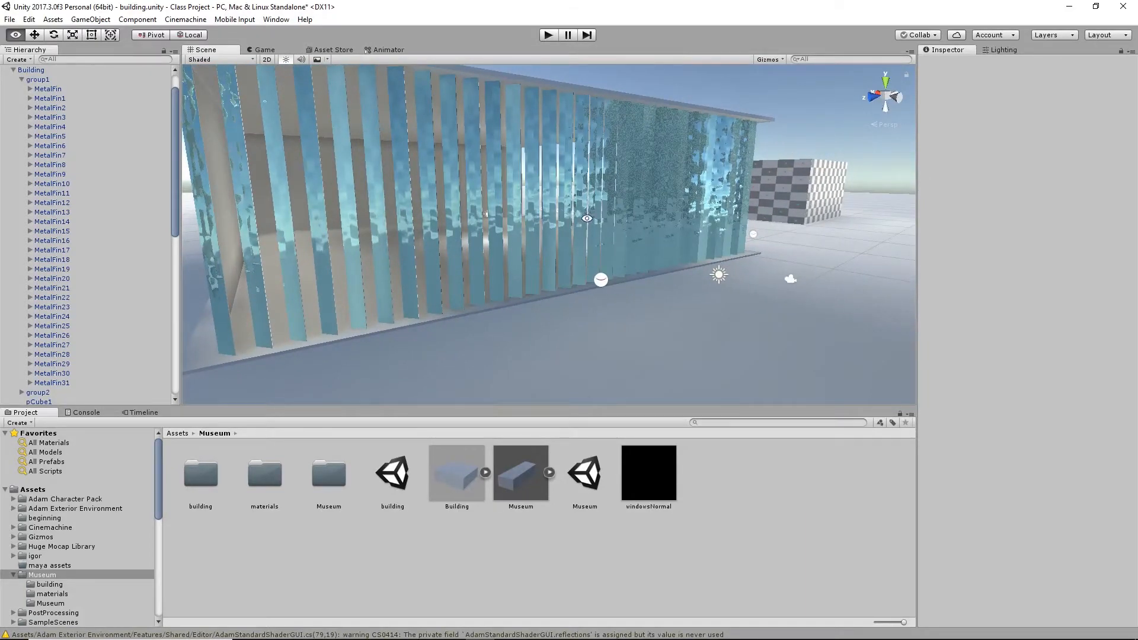
pyautogui.keyDown('alt'); pyautogui.moveTo(794, 135); pyautogui.dragTo(671, 209); pyautogui.keyUp('alt')
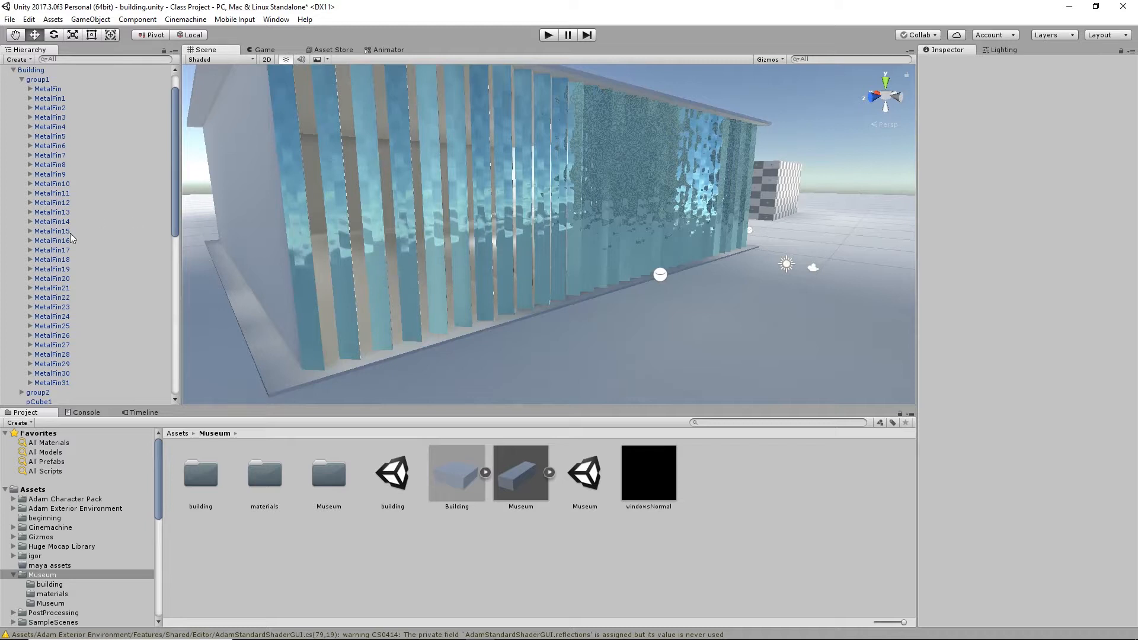
# Create a cube and move it in front of the glass facade, to about X 3.42, Y 0.67, Z 4.43.
pyautogui.click(92, 20)
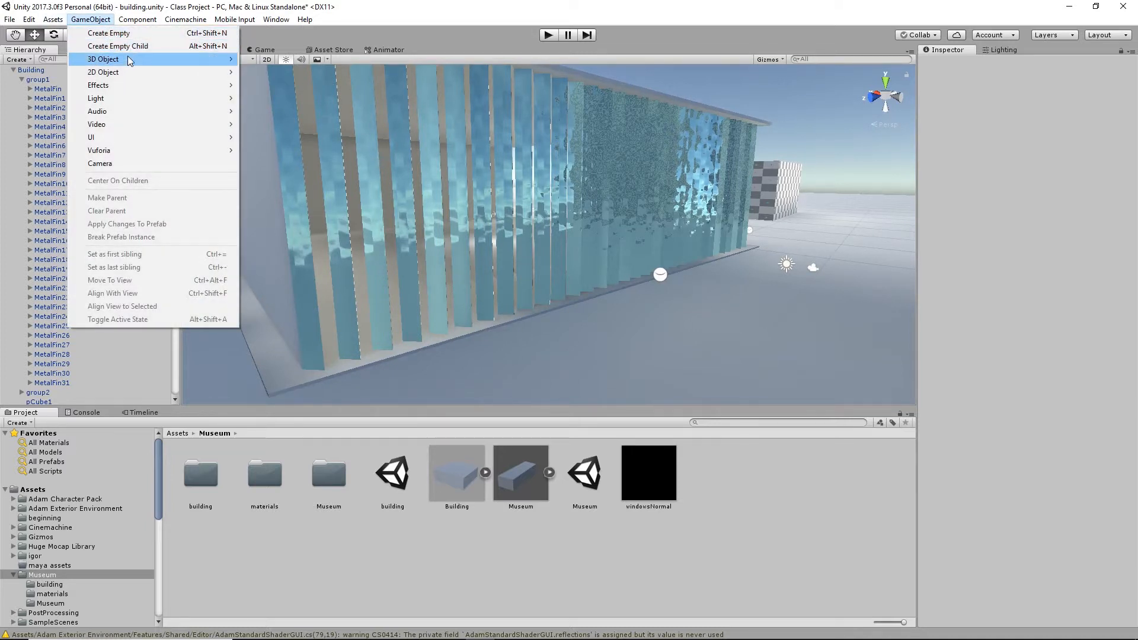
pyautogui.moveTo(130, 60)
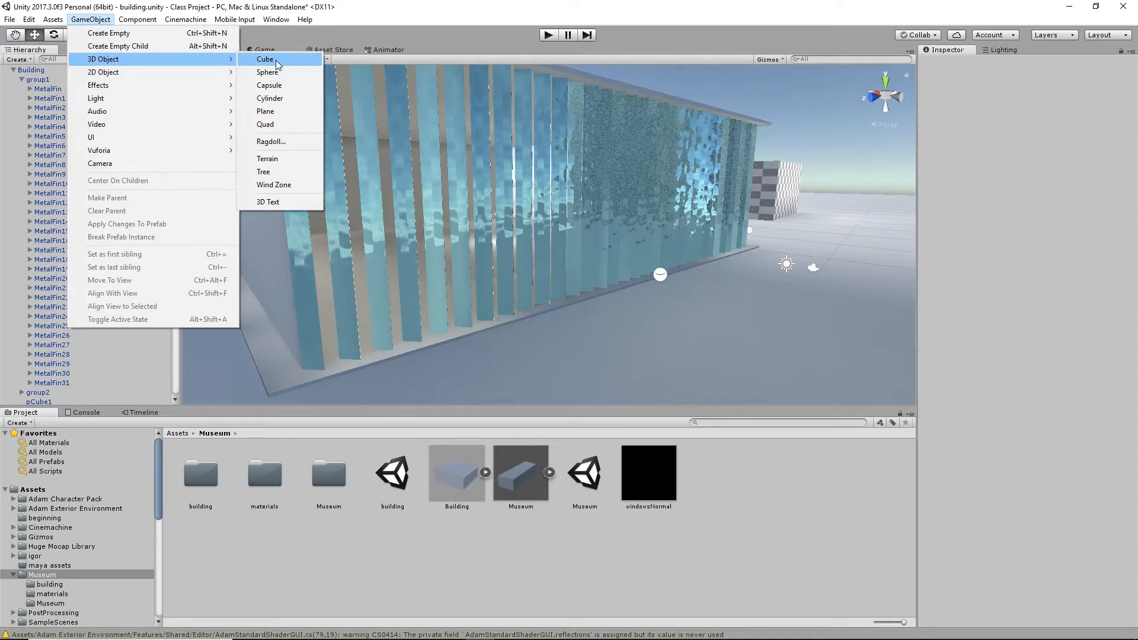
pyautogui.click(276, 60)
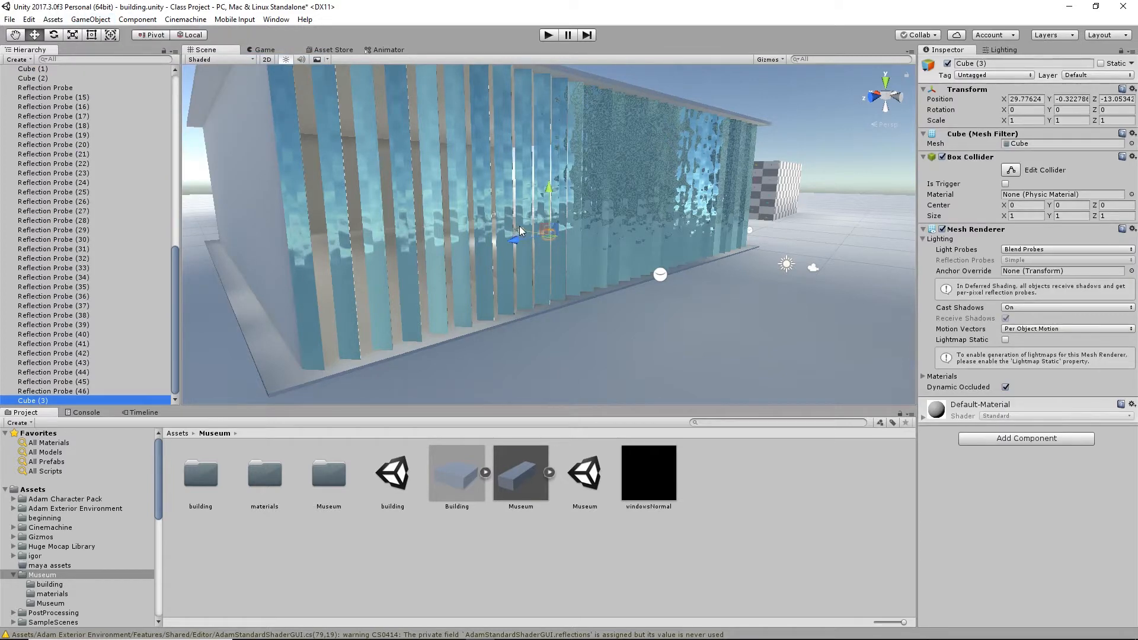
pyautogui.moveTo(519, 226); pyautogui.dragTo(787, 208)
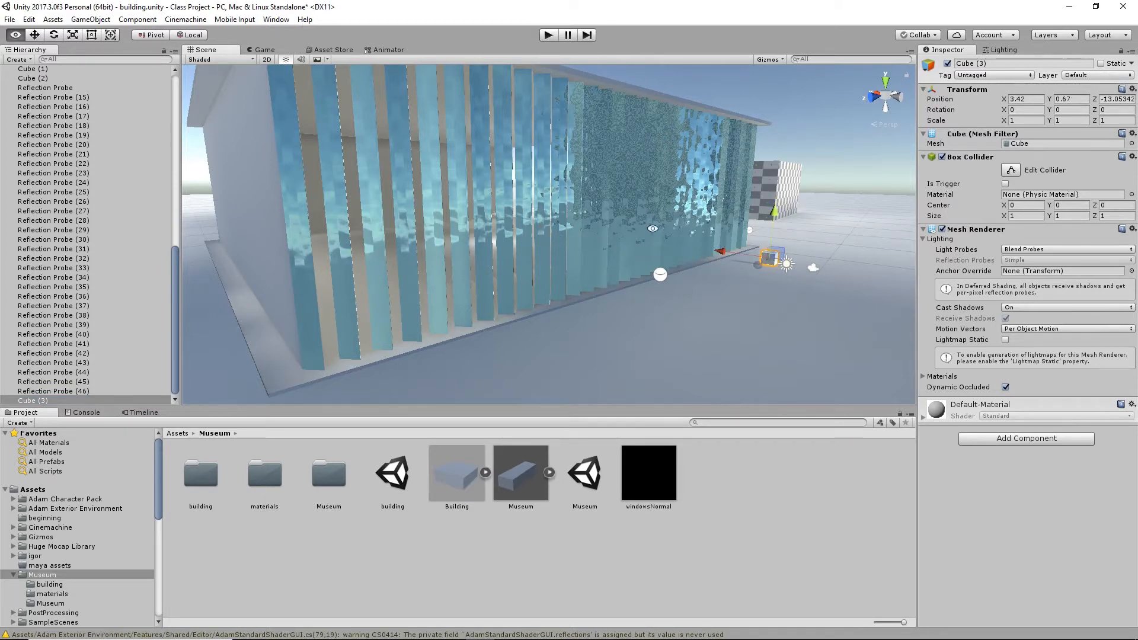
pyautogui.keyDown('alt'); pyautogui.moveTo(653, 228); pyautogui.dragTo(709, 347); pyautogui.keyUp('alt')
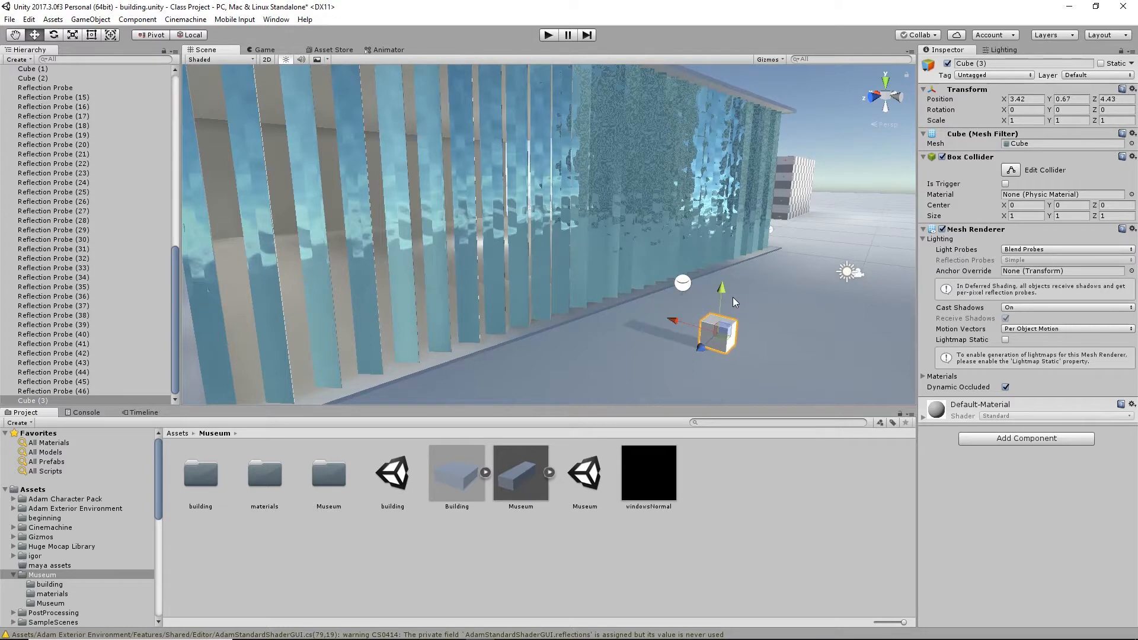
# Inspect the lighting on the new cube and add a Light Probe Group to the scene.
pyautogui.keyDown('alt'); pyautogui.moveTo(732, 297); pyautogui.dragTo(812, 299); pyautogui.keyUp('alt')
pyautogui.moveTo(812, 300); pyautogui.dragTo(599, 269, button='middle')
pyautogui.keyDown('alt'); pyautogui.moveTo(600, 269); pyautogui.dragTo(663, 297, button='right'); pyautogui.keyUp('alt')
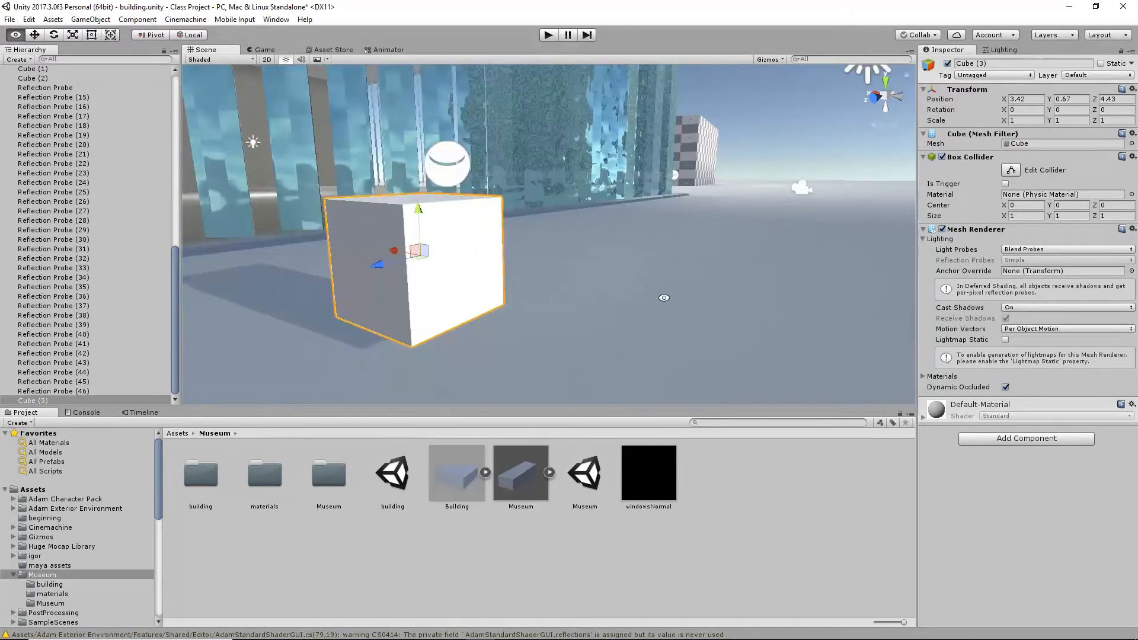
pyautogui.keyDown('alt'); pyautogui.moveTo(663, 297); pyautogui.dragTo(750, 280); pyautogui.keyUp('alt')
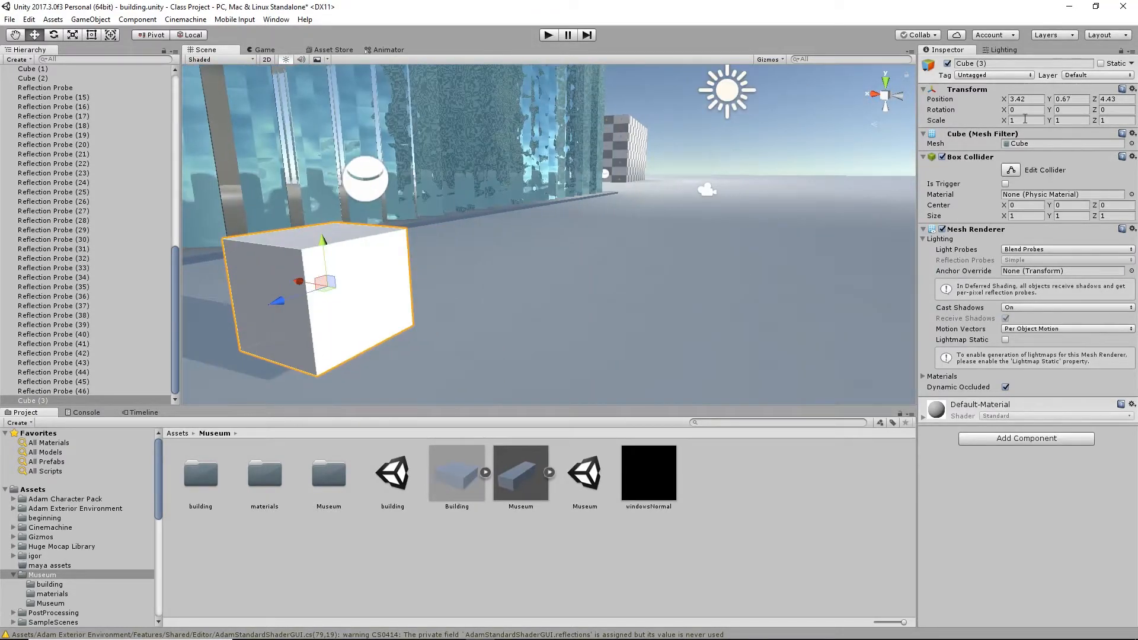
pyautogui.keyDown('alt'); pyautogui.moveTo(549, 261); pyautogui.dragTo(691, 237); pyautogui.keyUp('alt')
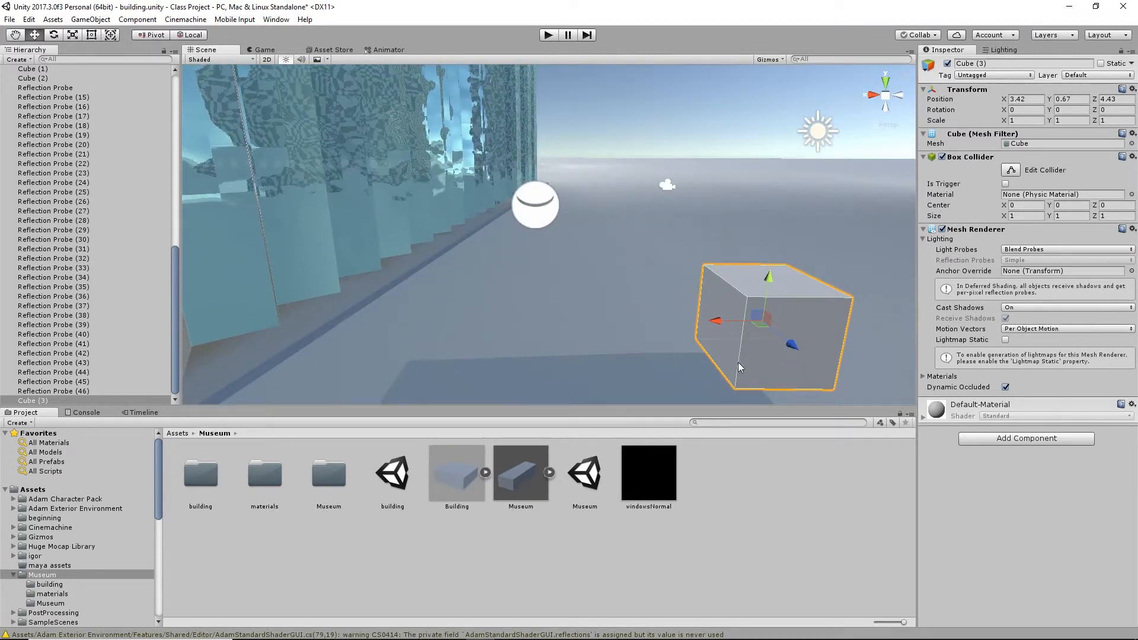
pyautogui.keyDown('alt'); pyautogui.scroll(-5, 759, 334); pyautogui.keyUp('alt')
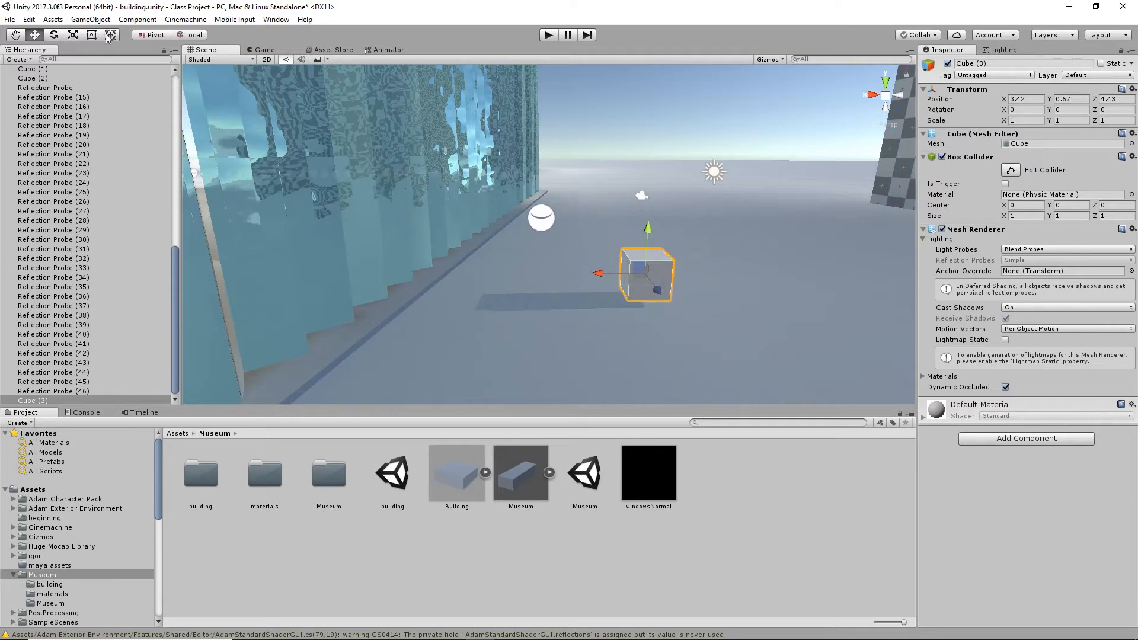
pyautogui.click(90, 20)
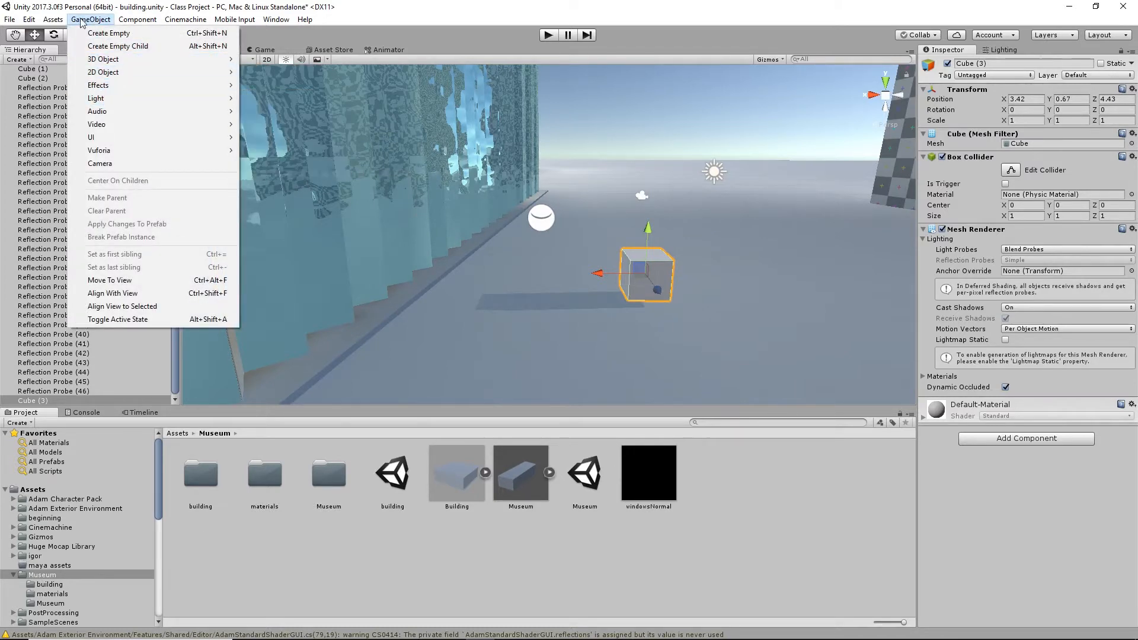
pyautogui.moveTo(111, 99)
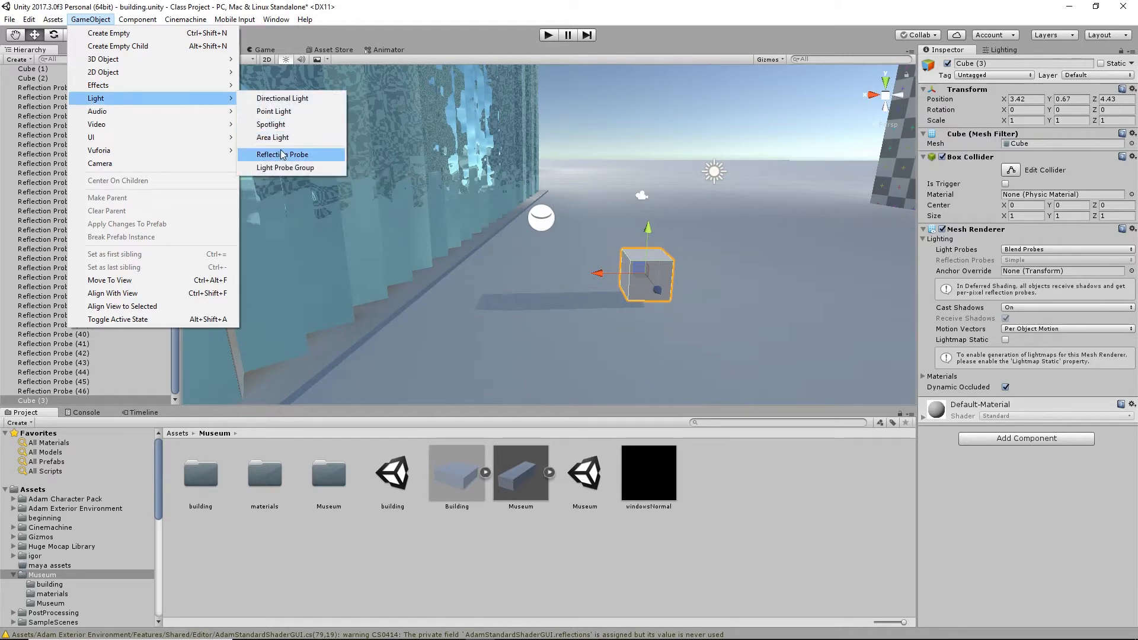
pyautogui.click(286, 168)
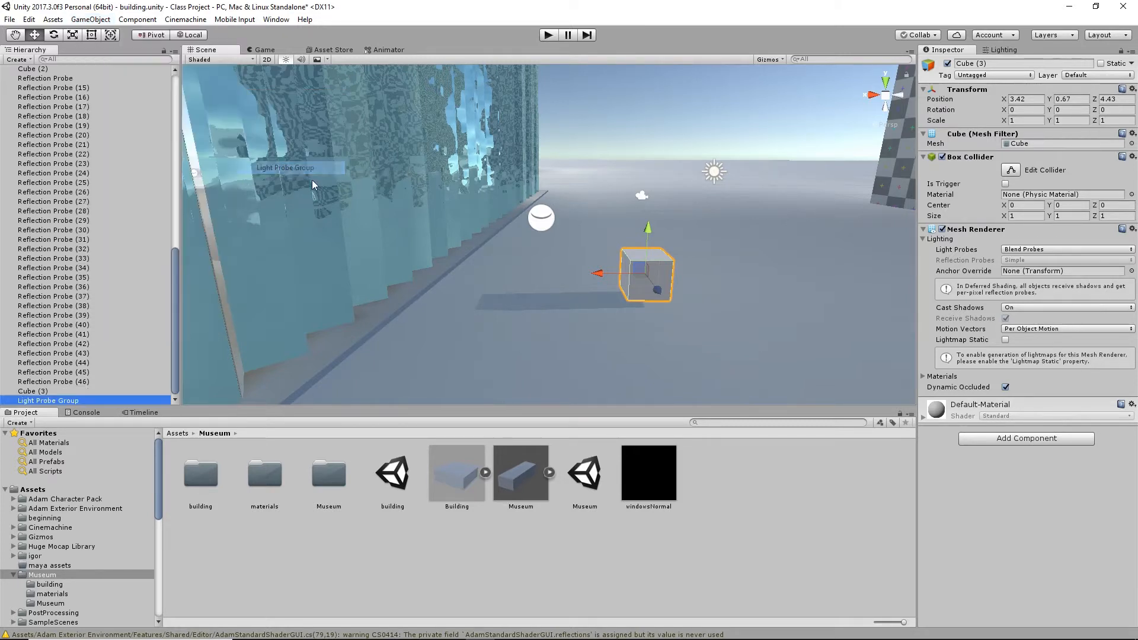
# Place the light probe group in front of the glass facade at about X 2.28, Y 1.19, Z 0.42.
pyautogui.moveTo(550, 193); pyautogui.dragTo(561, 140)
pyautogui.moveTo(504, 178); pyautogui.dragTo(500, 232)
pyautogui.moveTo(577, 190); pyautogui.dragTo(545, 211)
pyautogui.keyDown('alt'); pyautogui.moveTo(414, 243); pyautogui.dragTo(403, 300, button='right'); pyautogui.keyUp('alt')
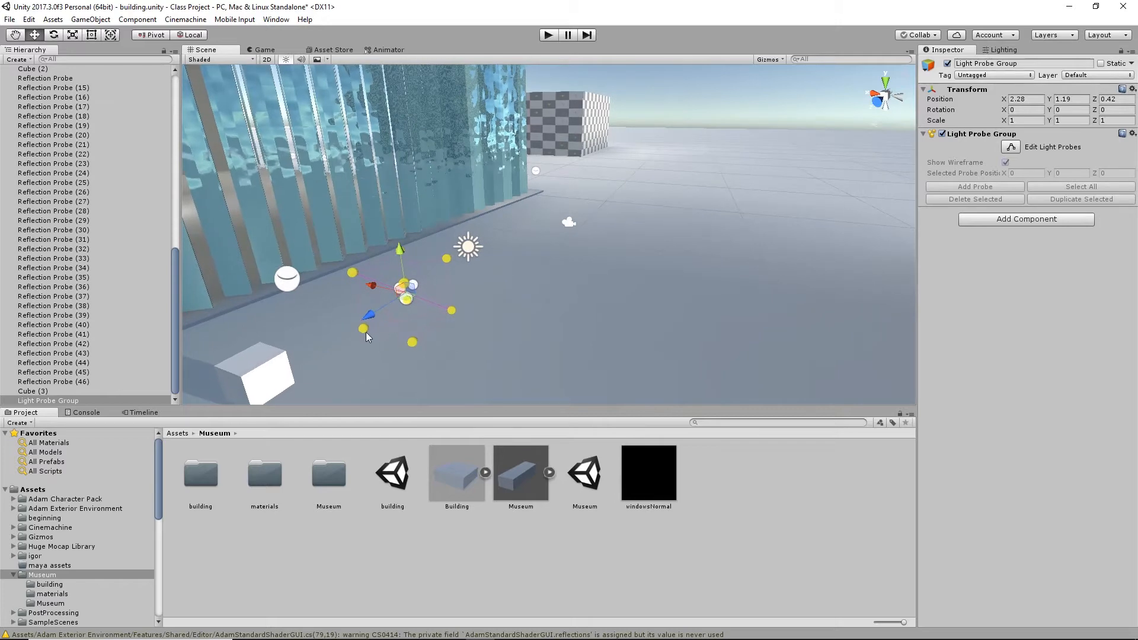
# Enable probe editing on the light probe group and select single upper probes on the building side.
pyautogui.moveTo(362, 330); pyautogui.dragTo(431, 292)
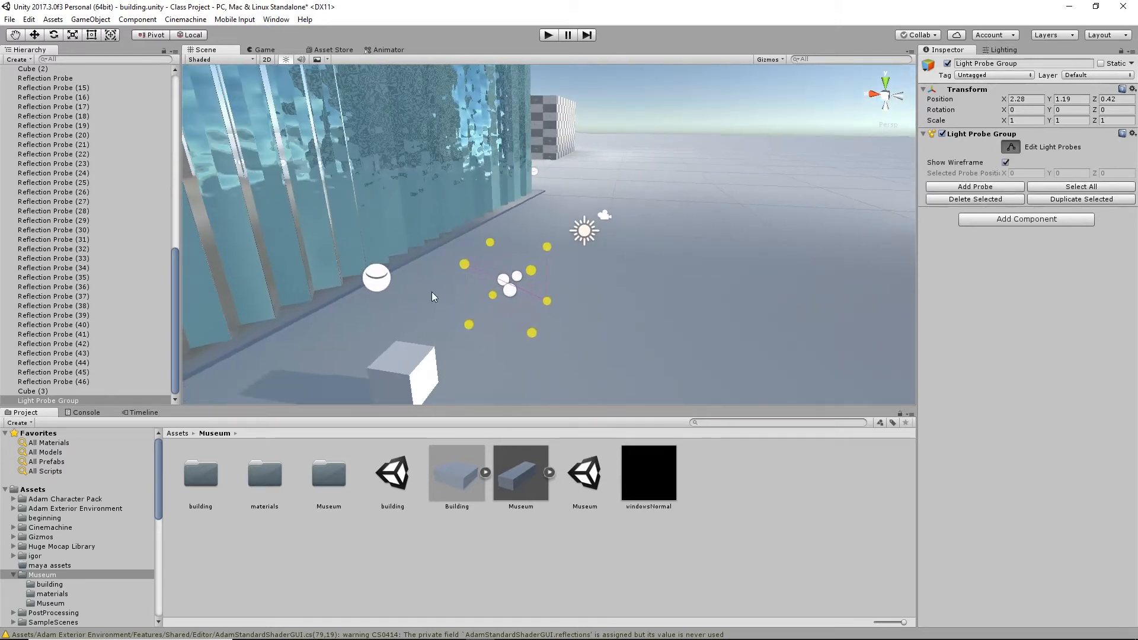
pyautogui.click(466, 265)
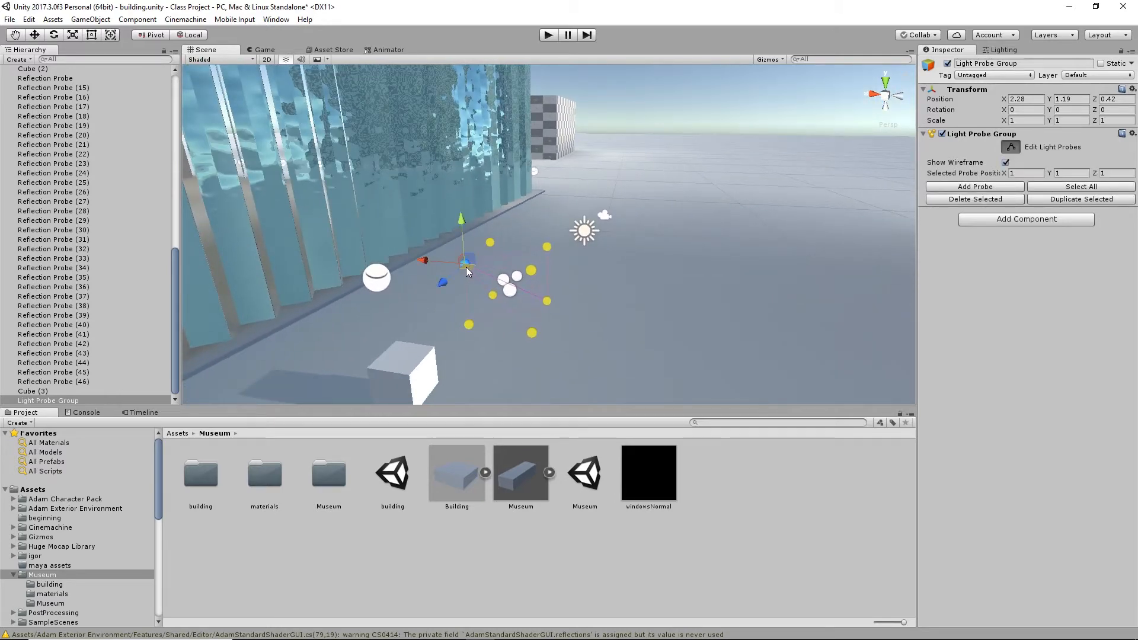
pyautogui.click(490, 243)
pyautogui.keyDown('alt'); pyautogui.moveTo(563, 301); pyautogui.dragTo(516, 297, button='right'); pyautogui.keyUp('alt')
pyautogui.keyDown('alt'); pyautogui.moveTo(517, 296); pyautogui.dragTo(558, 298); pyautogui.keyUp('alt')
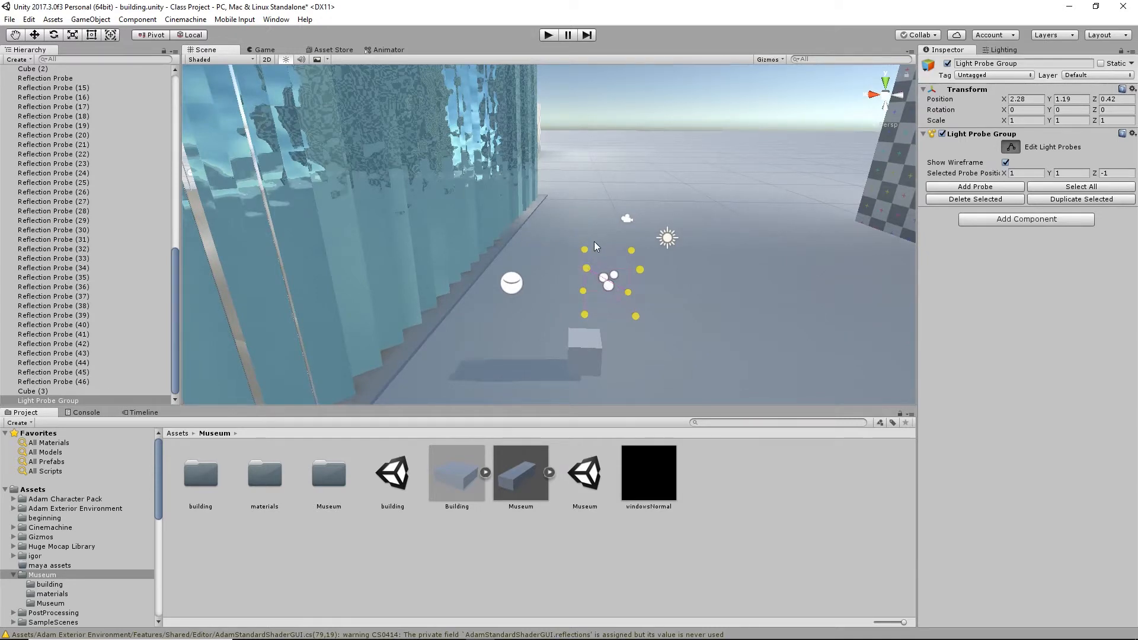
# Move the four building-side probes toward the facade to about X 2.41, and duplicate them closer to the glass at X 6.12.
pyautogui.moveTo(594, 240); pyautogui.dragTo(570, 321)
pyautogui.moveTo(538, 268); pyautogui.dragTo(426, 274)
pyautogui.keyDown('alt'); pyautogui.moveTo(631, 247); pyautogui.dragTo(602, 346); pyautogui.keyUp('alt')
pyautogui.moveTo(546, 264); pyautogui.dragTo(508, 340)
pyautogui.moveTo(481, 269); pyautogui.dragTo(558, 268)
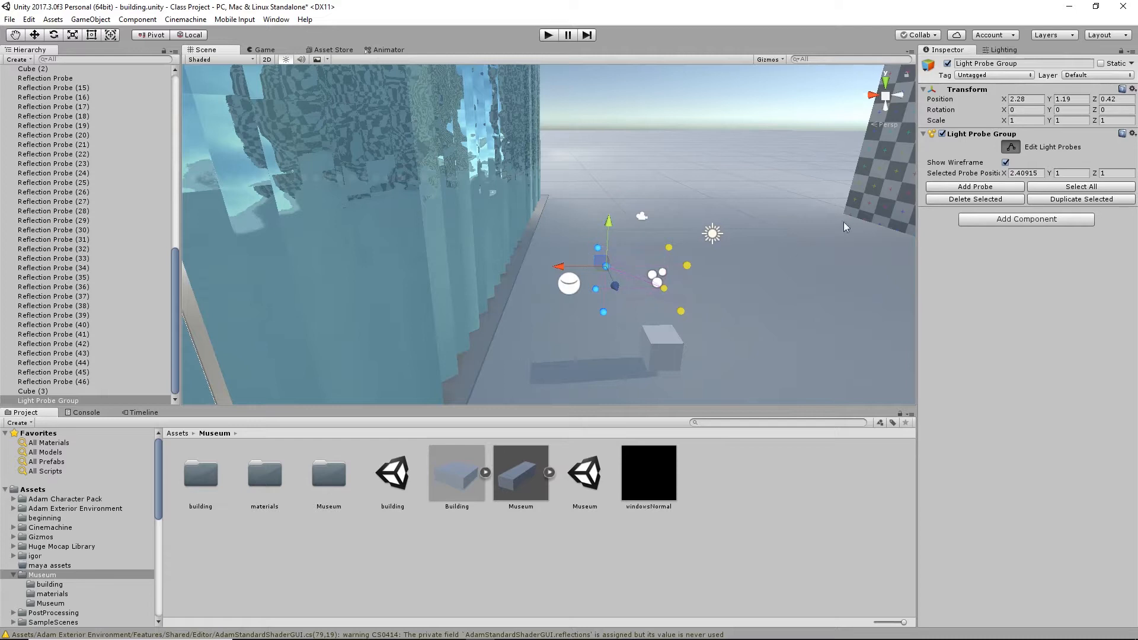
pyautogui.click(1081, 200)
pyautogui.moveTo(560, 264); pyautogui.dragTo(469, 277)
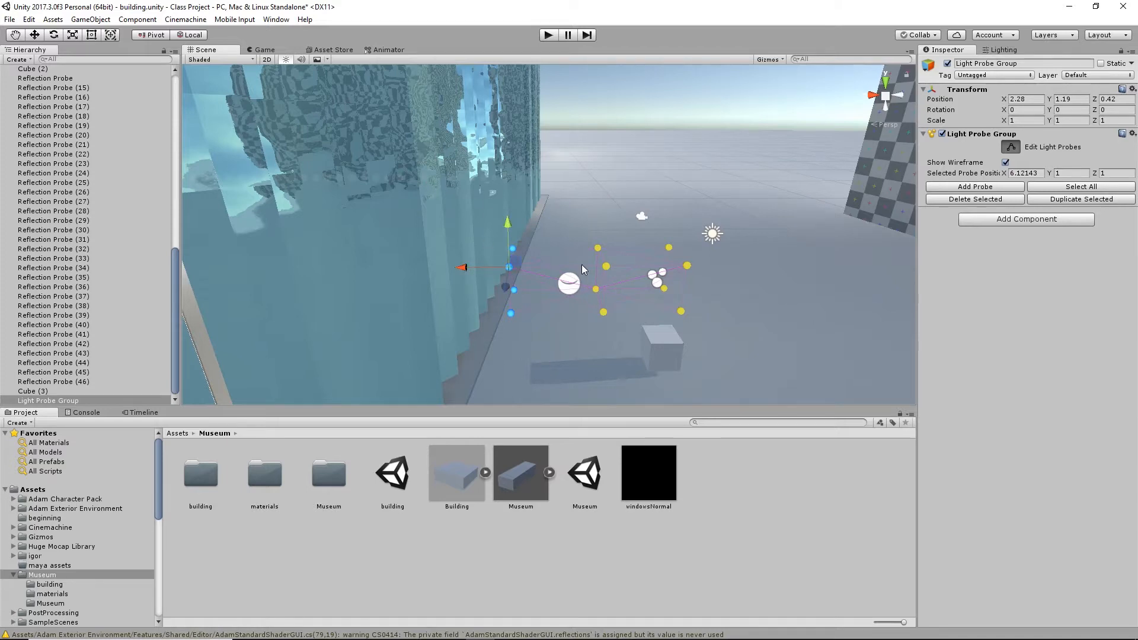
# Lower the upper layer of probes to about Y -0.09 and duplicate it as a higher layer at about Y 1.92.
pyautogui.keyDown('alt'); pyautogui.moveTo(582, 264); pyautogui.dragTo(608, 180); pyautogui.keyUp('alt')
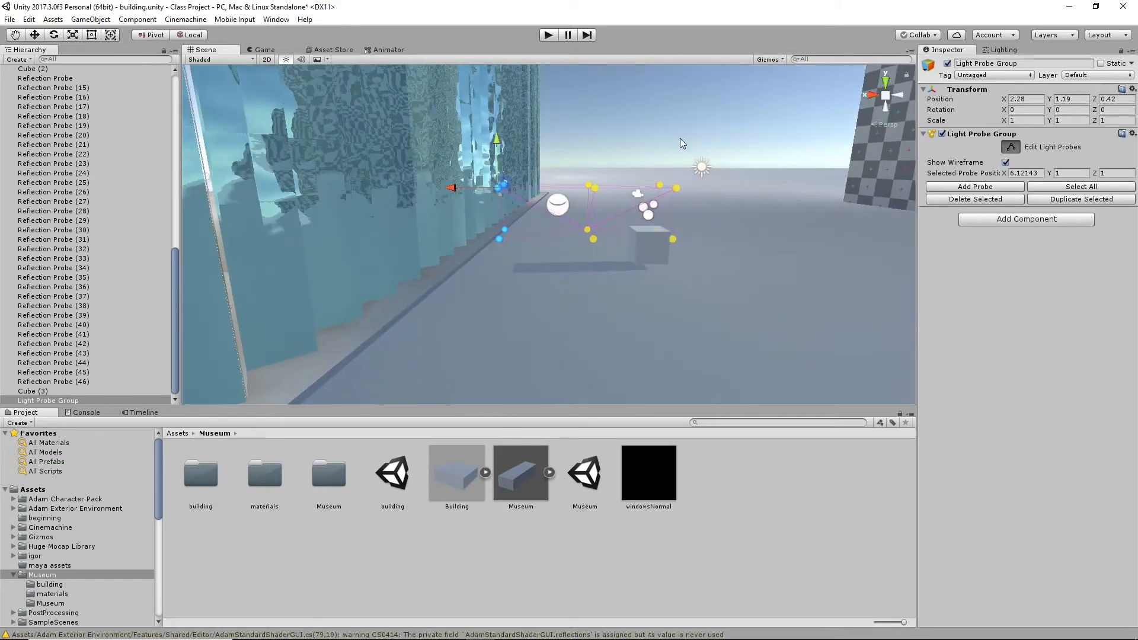
pyautogui.moveTo(688, 155); pyautogui.dragTo(491, 198)
pyautogui.moveTo(500, 156); pyautogui.dragTo(484, 173)
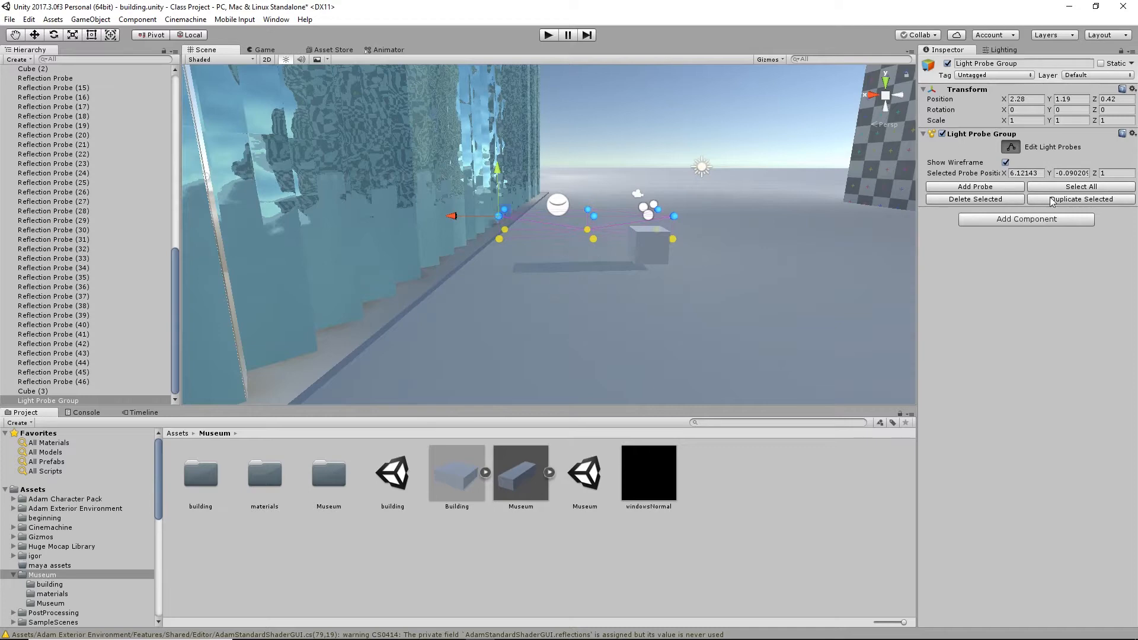
pyautogui.moveTo(488, 165); pyautogui.dragTo(505, 118)
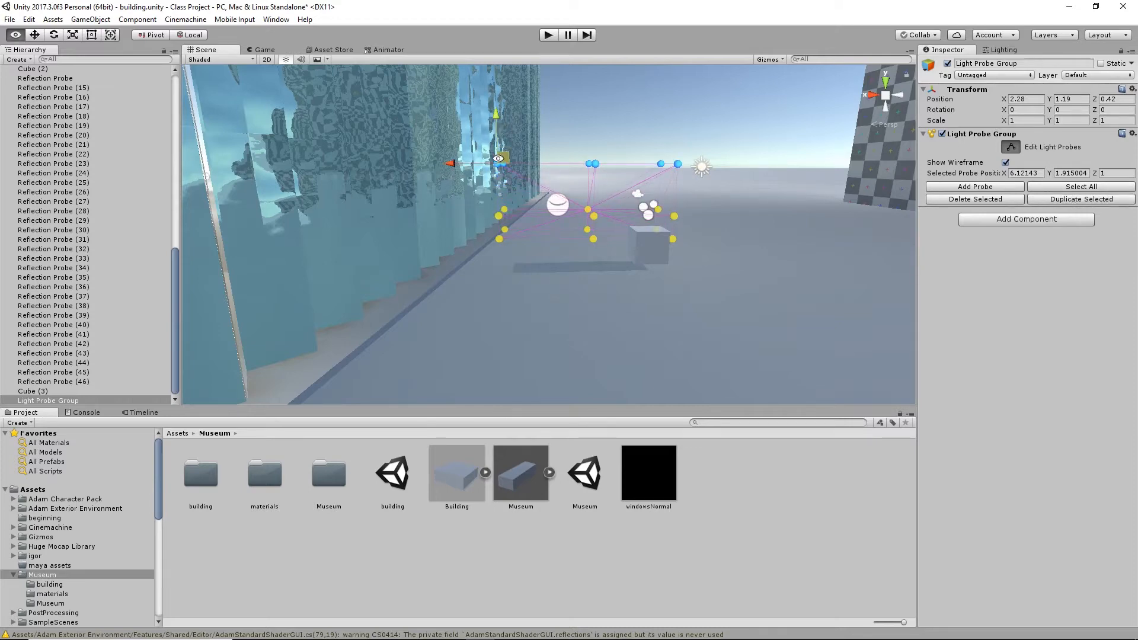
# Duplicate the end slice of probes farthest from the cube and move the copy along the facade to about Z -3.48.
pyautogui.keyDown('alt'); pyautogui.moveTo(698, 209); pyautogui.dragTo(490, 213); pyautogui.keyUp('alt')
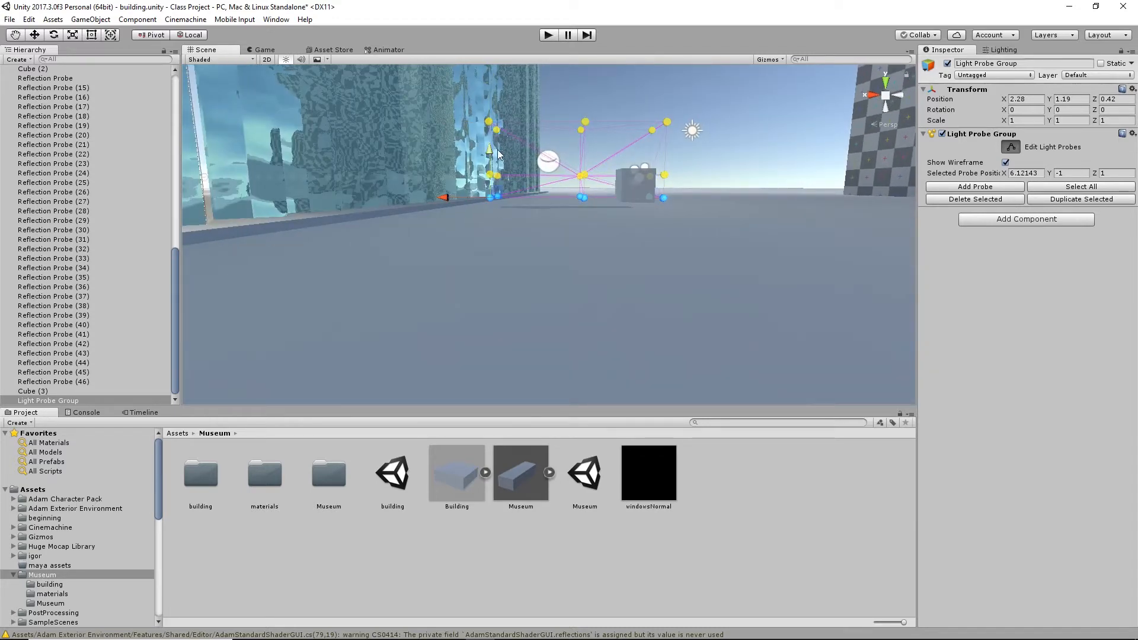
pyautogui.moveTo(489, 150); pyautogui.dragTo(450, 196)
pyautogui.keyDown('alt'); pyautogui.moveTo(451, 195); pyautogui.dragTo(502, 223, button='right'); pyautogui.keyUp('alt')
pyautogui.moveTo(503, 144); pyautogui.dragTo(461, 267)
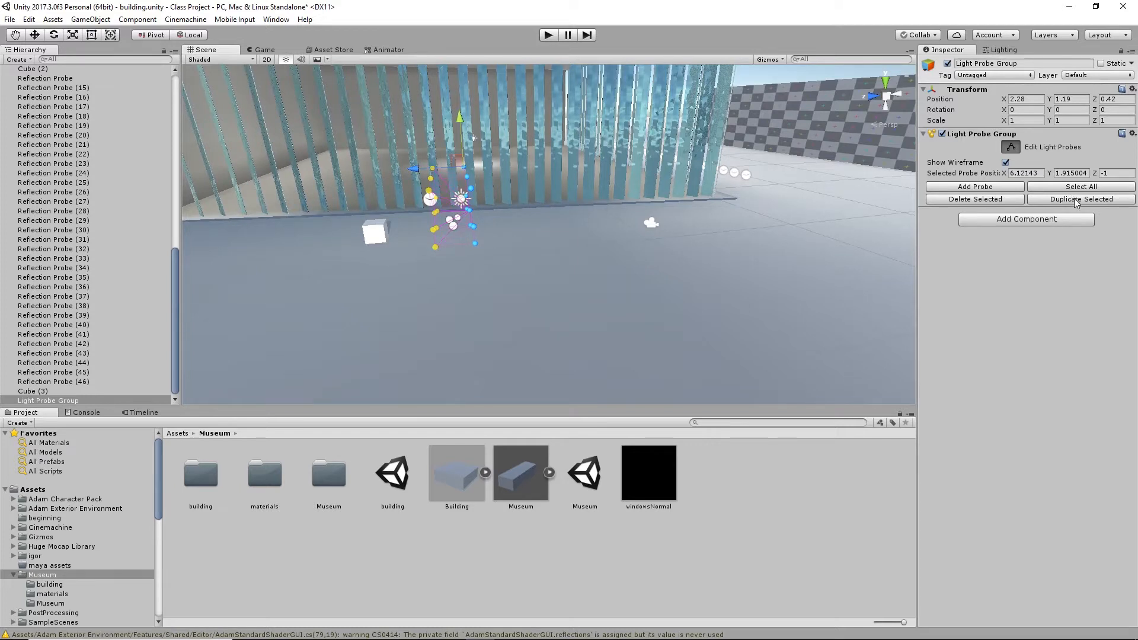
pyautogui.moveTo(404, 170); pyautogui.dragTo(448, 173)
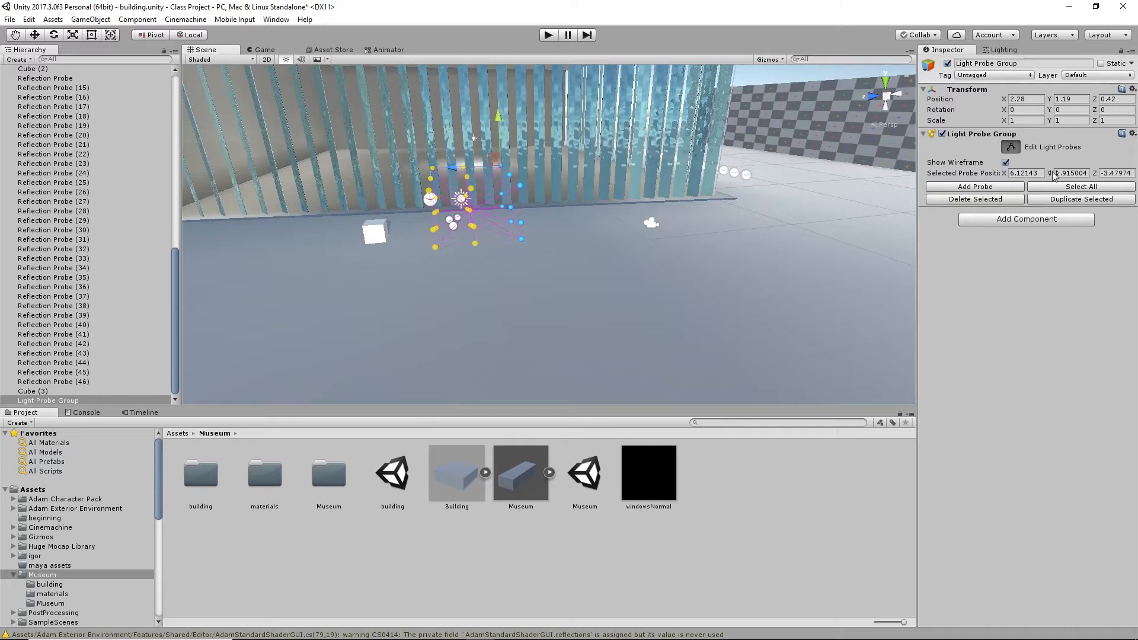
# Continue duplicating the end slice of probes along the facade, placing copies at about Z -10.09 and Z -13.27.
pyautogui.click(1100, 201)
pyautogui.moveTo(451, 169); pyautogui.dragTo(546, 166)
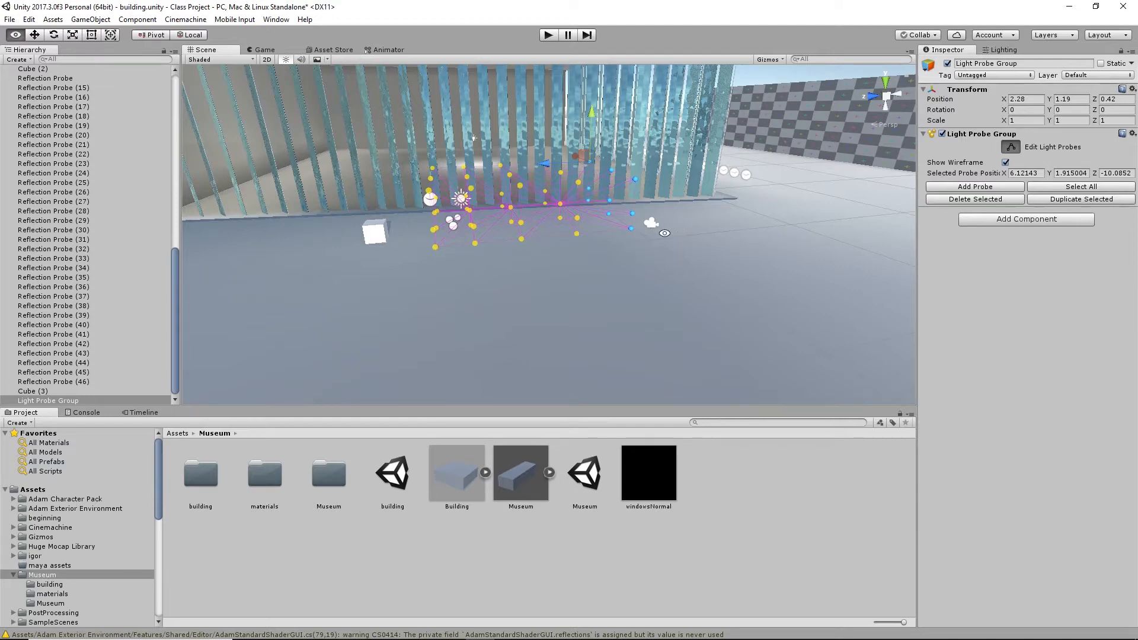
pyautogui.keyDown('alt'); pyautogui.moveTo(664, 233); pyautogui.dragTo(637, 240); pyautogui.keyUp('alt')
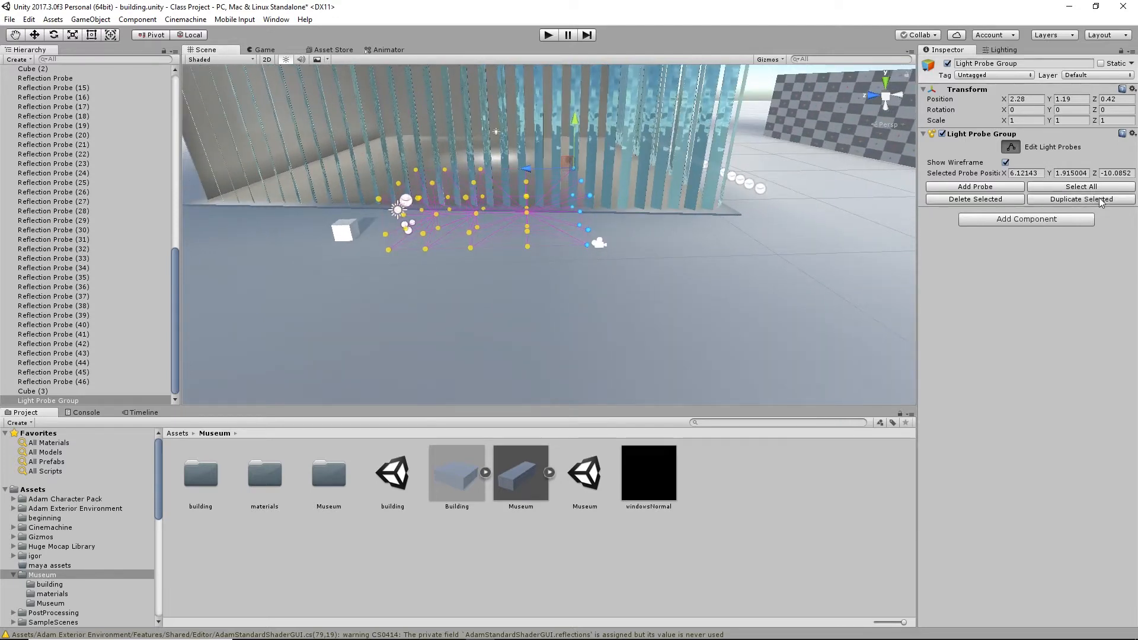
pyautogui.moveTo(523, 171); pyautogui.dragTo(568, 175)
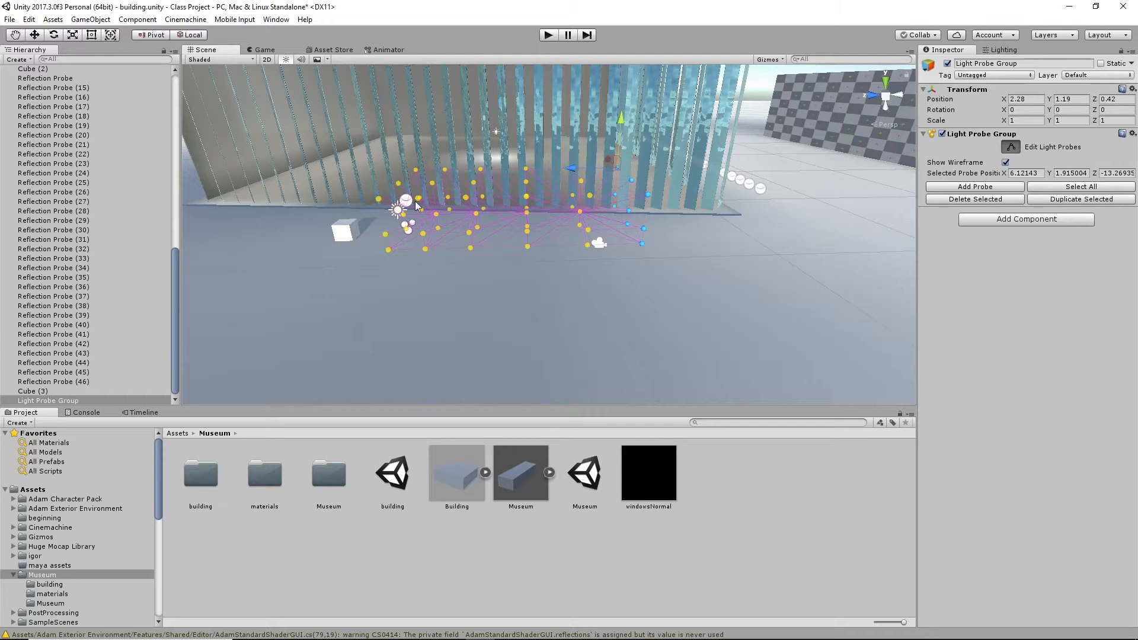
# Extend the probe grid past the building's far corner with duplicated slices at about Z -16.28, -20.98 and -25.72.
pyautogui.click(1086, 201)
pyautogui.moveTo(556, 166); pyautogui.dragTo(605, 174)
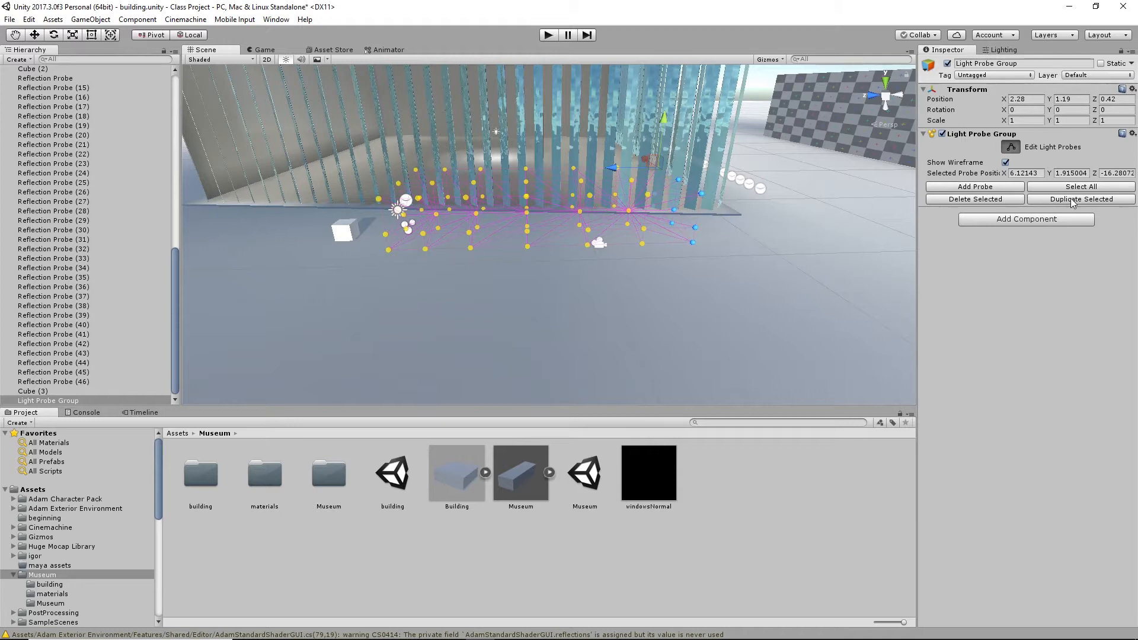
pyautogui.moveTo(609, 164); pyautogui.dragTo(679, 168)
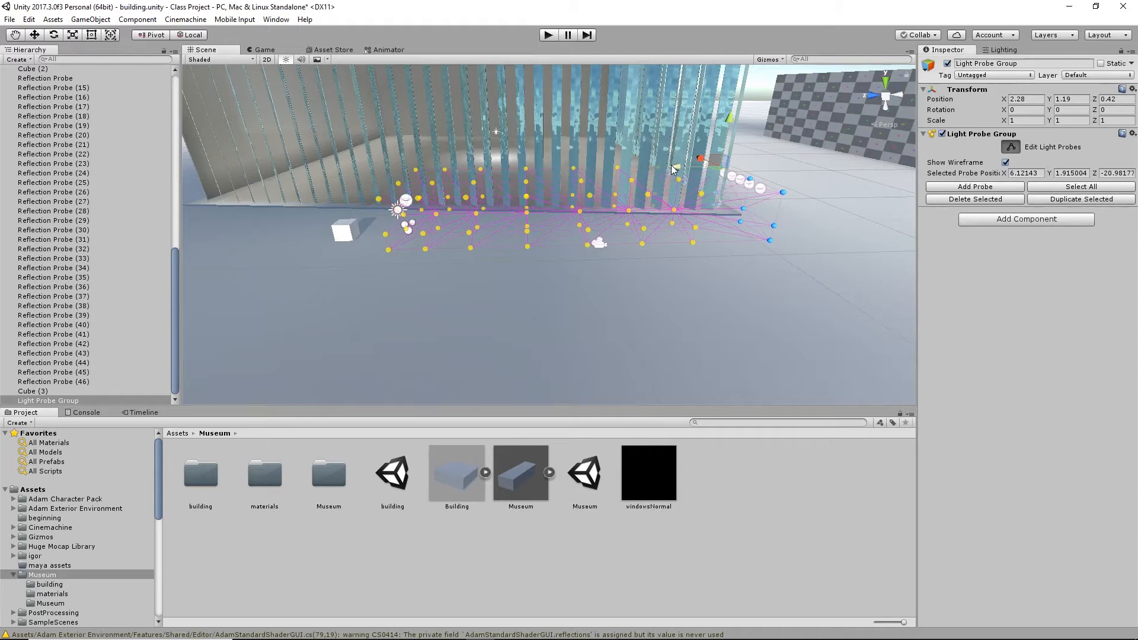
pyautogui.moveTo(677, 169); pyautogui.dragTo(749, 173)
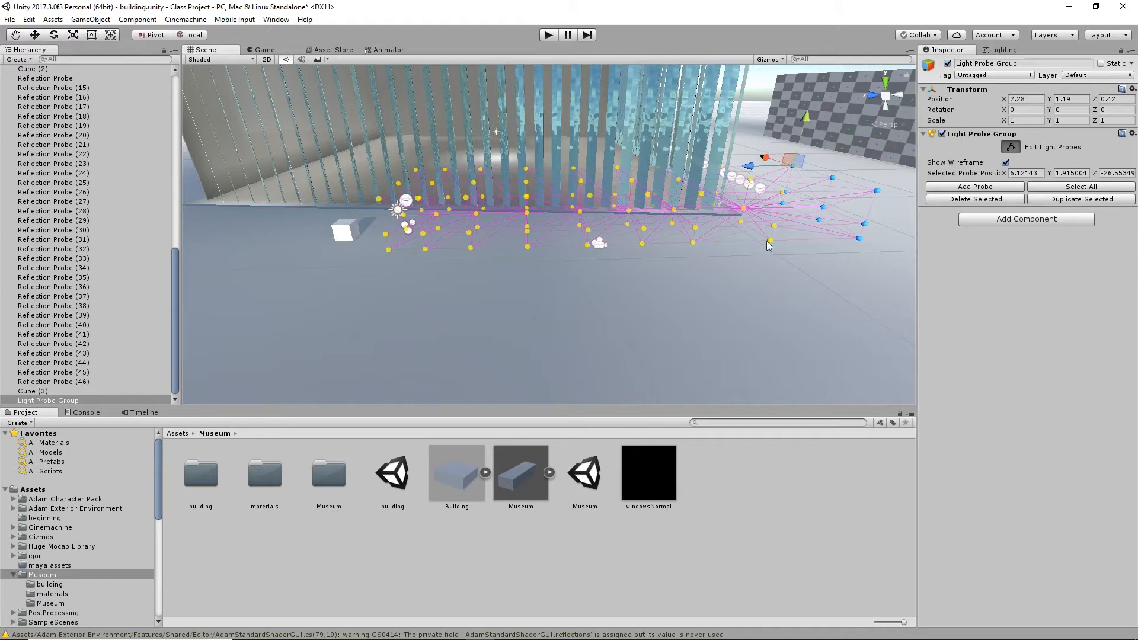
pyautogui.keyDown('alt'); pyautogui.moveTo(765, 254); pyautogui.dragTo(733, 203); pyautogui.keyUp('alt')
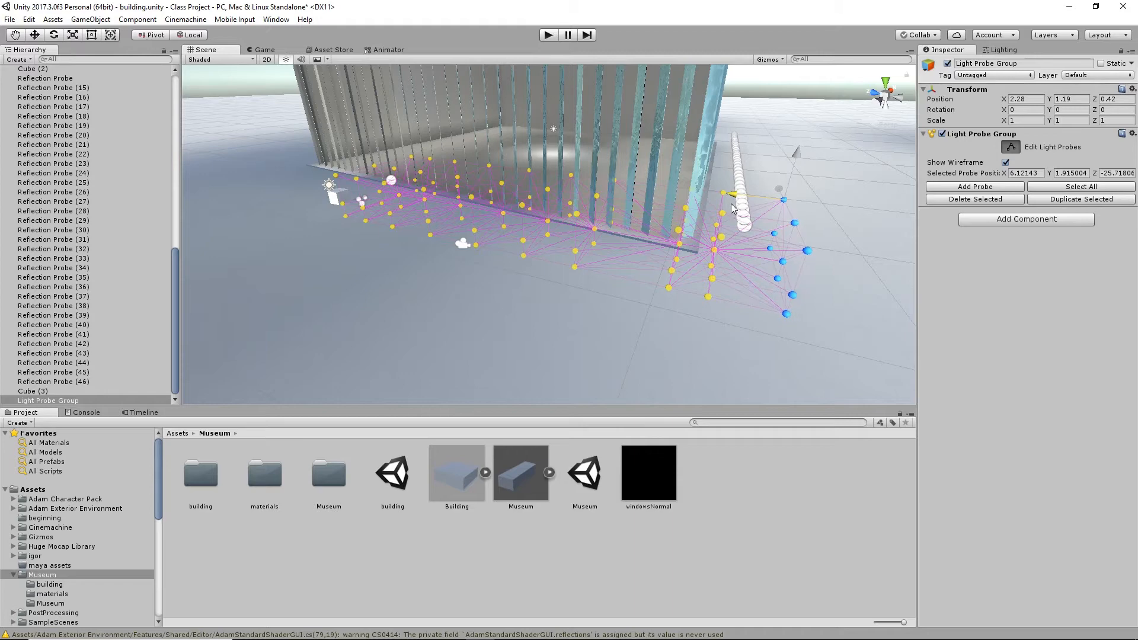
pyautogui.click(1063, 198)
pyautogui.moveTo(734, 199); pyautogui.dragTo(596, 232)
# Duplicate the probe slice at the cube's end past the cube to about Z 7.56, add another copy farther out, and deselect the probes.
pyautogui.moveTo(357, 174); pyautogui.dragTo(435, 330)
pyautogui.click(1081, 198)
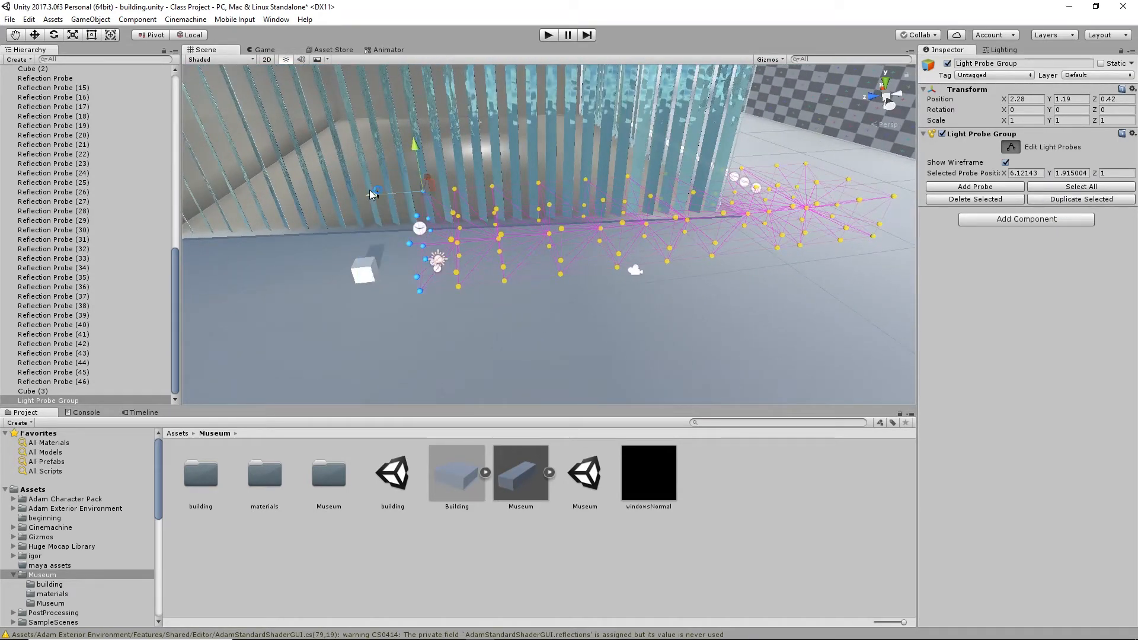
pyautogui.moveTo(372, 194); pyautogui.dragTo(267, 204)
pyautogui.click(1060, 200)
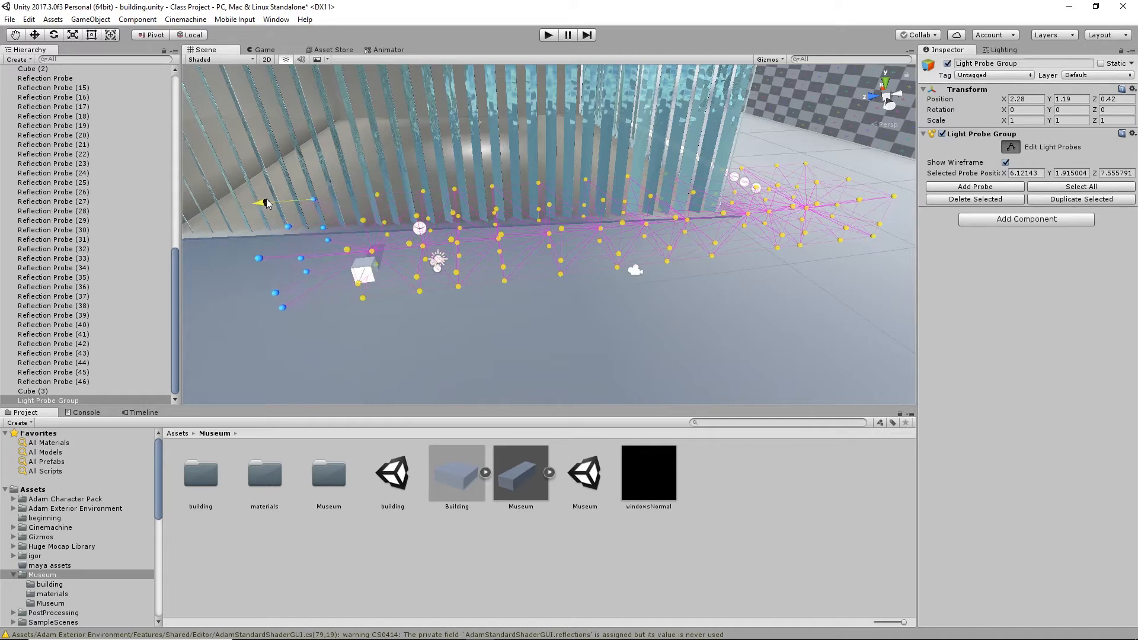
pyautogui.moveTo(385, 150); pyautogui.dragTo(554, 123, button='middle')
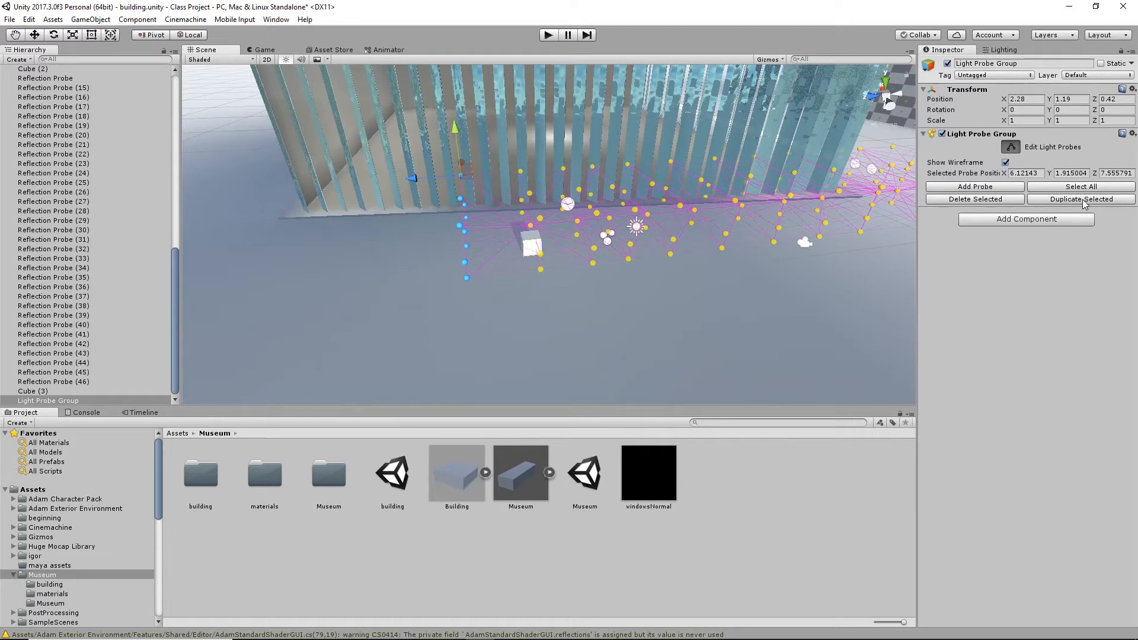
pyautogui.moveTo(414, 176); pyautogui.dragTo(262, 190)
pyautogui.keyDown('alt'); pyautogui.moveTo(728, 240); pyautogui.dragTo(710, 136); pyautogui.keyUp('alt')
pyautogui.click(756, 93)
# Examine the probe grid around the cube and review the Light Probes options in the cube's Mesh Renderer.
pyautogui.keyDown('alt'); pyautogui.moveTo(494, 185); pyautogui.dragTo(655, 246, button='right'); pyautogui.keyUp('alt')
pyautogui.keyDown('alt'); pyautogui.moveTo(655, 246); pyautogui.dragTo(758, 228); pyautogui.keyUp('alt')
pyautogui.keyDown('alt'); pyautogui.moveTo(571, 139); pyautogui.dragTo(667, 172, button='right'); pyautogui.keyUp('alt')
pyautogui.keyDown('alt'); pyautogui.moveTo(667, 172); pyautogui.dragTo(687, 202); pyautogui.keyUp('alt')
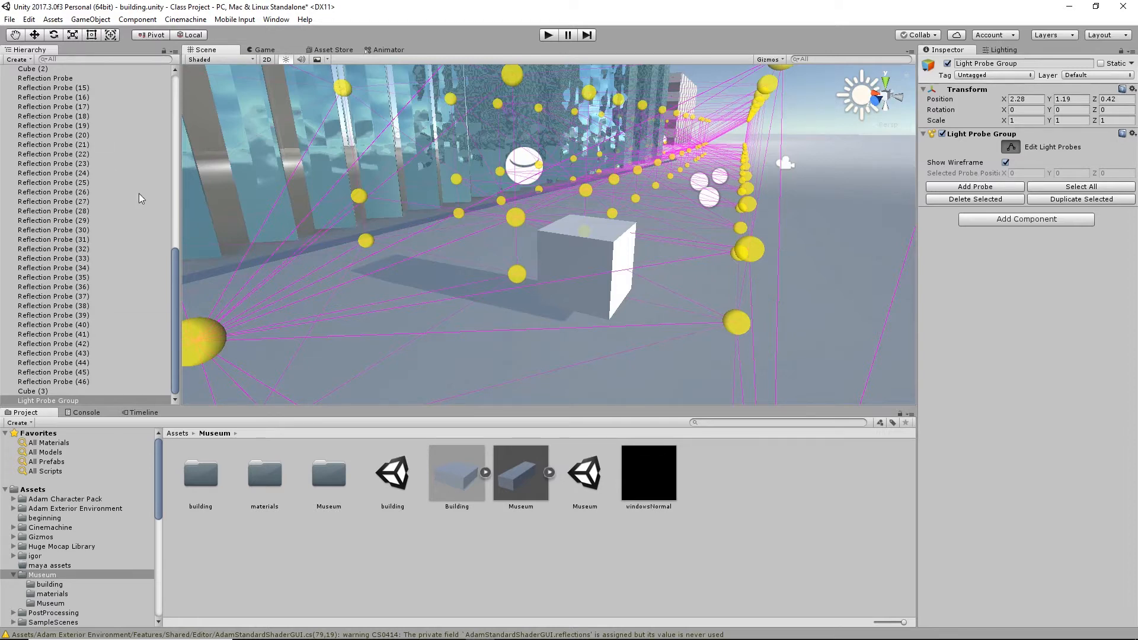
pyautogui.scroll(1, 68, 321)
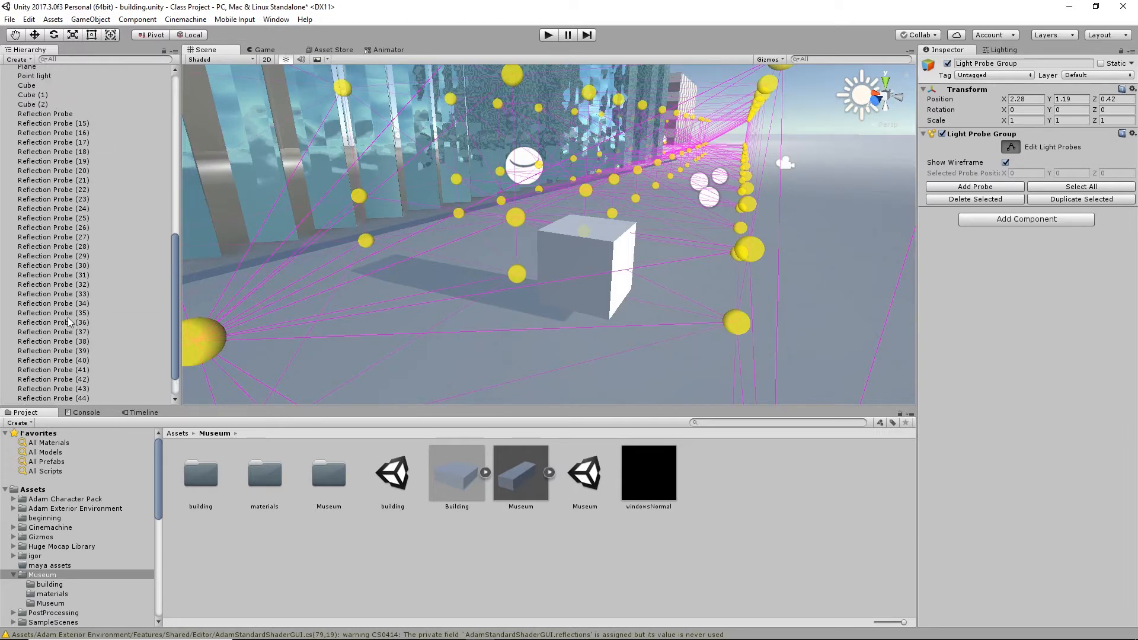
pyautogui.scroll(-1, 69, 321)
pyautogui.click(34, 391)
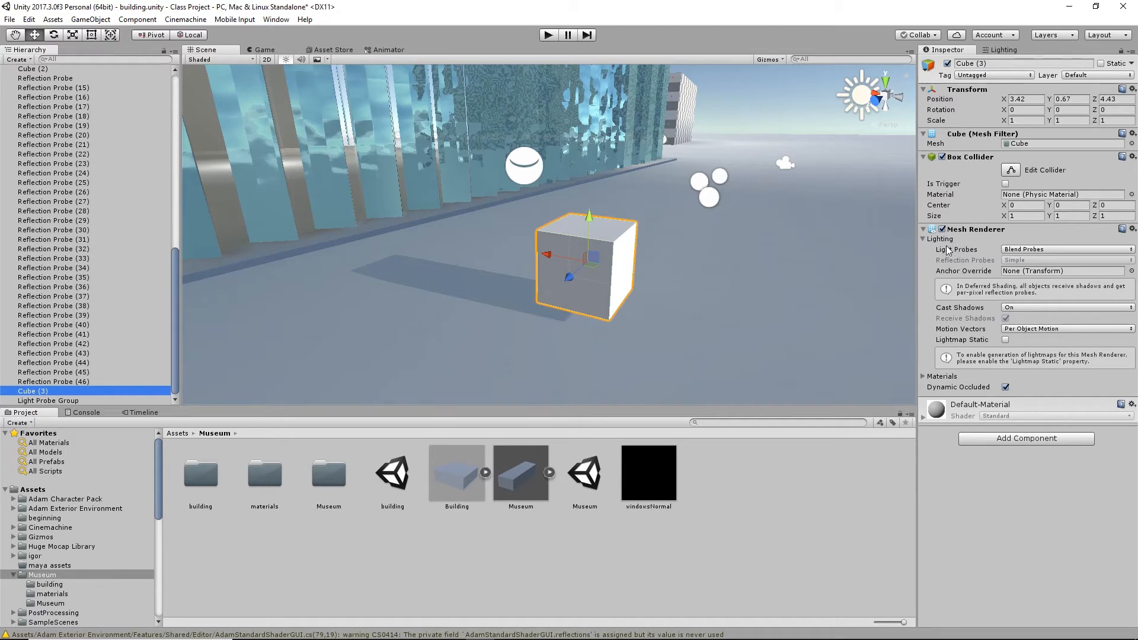
pyautogui.click(1038, 250)
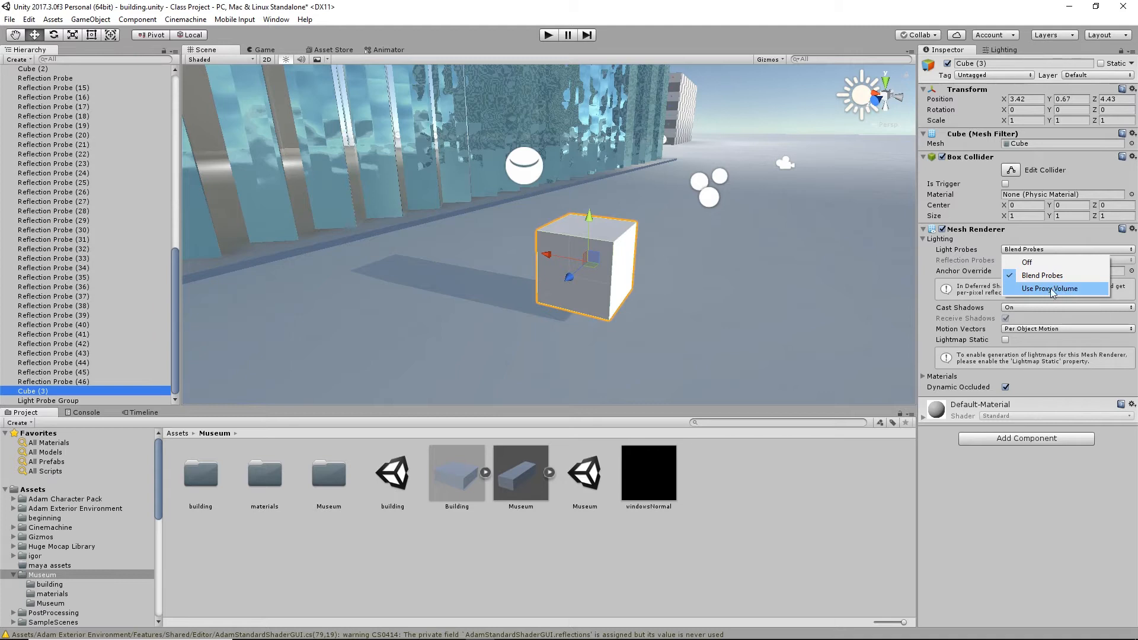
pyautogui.click(957, 251)
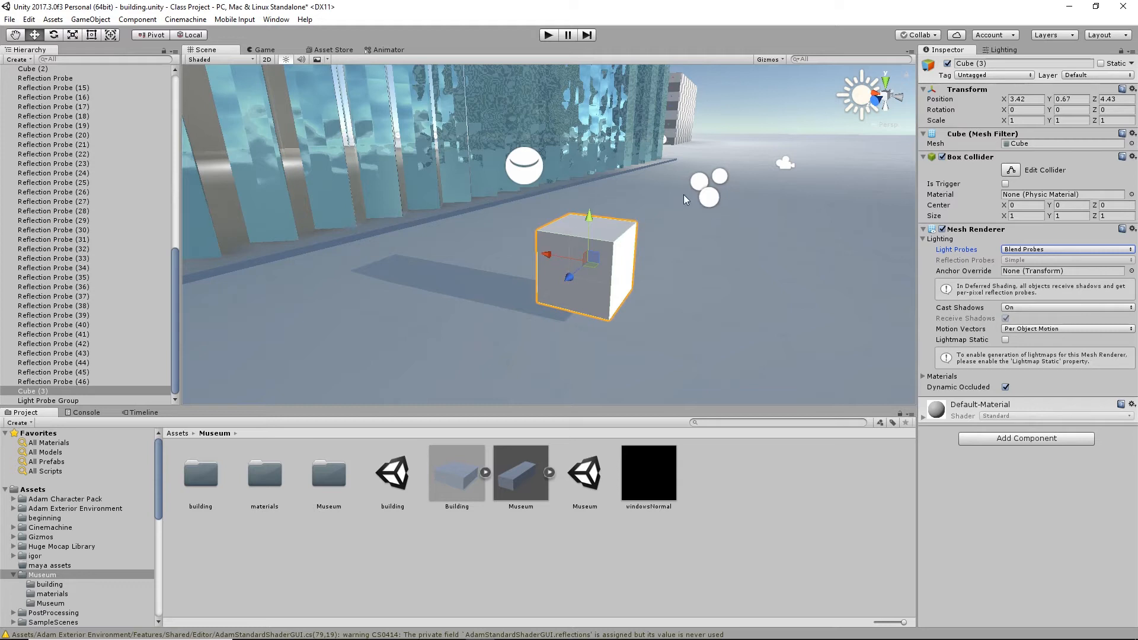
# Raise the cube slightly above the ground to about Y 0.74.
pyautogui.click(623, 234)
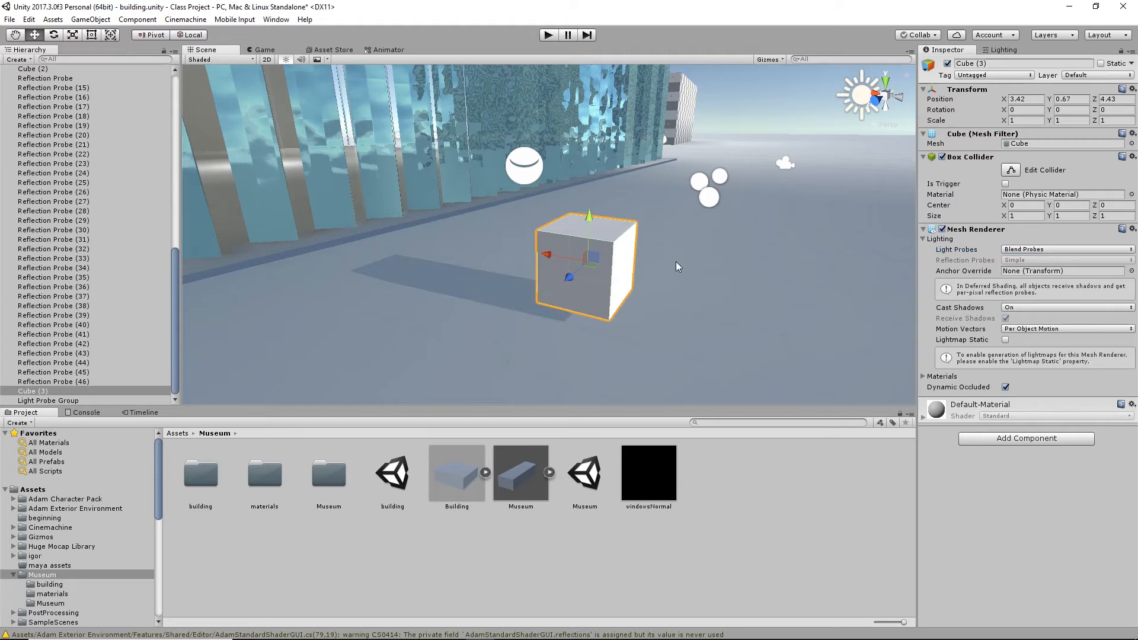
pyautogui.moveTo(592, 274)
pyautogui.keyDown('alt'); pyautogui.mouseDown()
pyautogui.moveTo(589, 259)
pyautogui.moveTo(602, 259)
pyautogui.mouseUp(); pyautogui.keyUp('alt')
pyautogui.moveTo(589, 150); pyautogui.dragTo(591, 148)
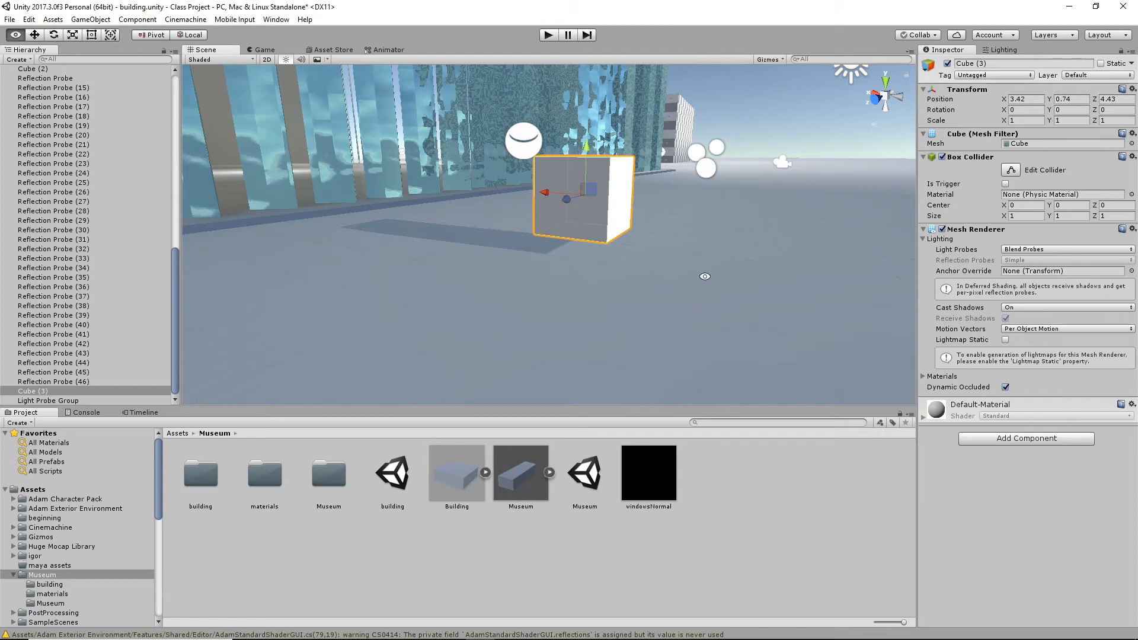
pyautogui.keyDown('alt'); pyautogui.moveTo(705, 276); pyautogui.dragTo(759, 269); pyautogui.keyUp('alt')
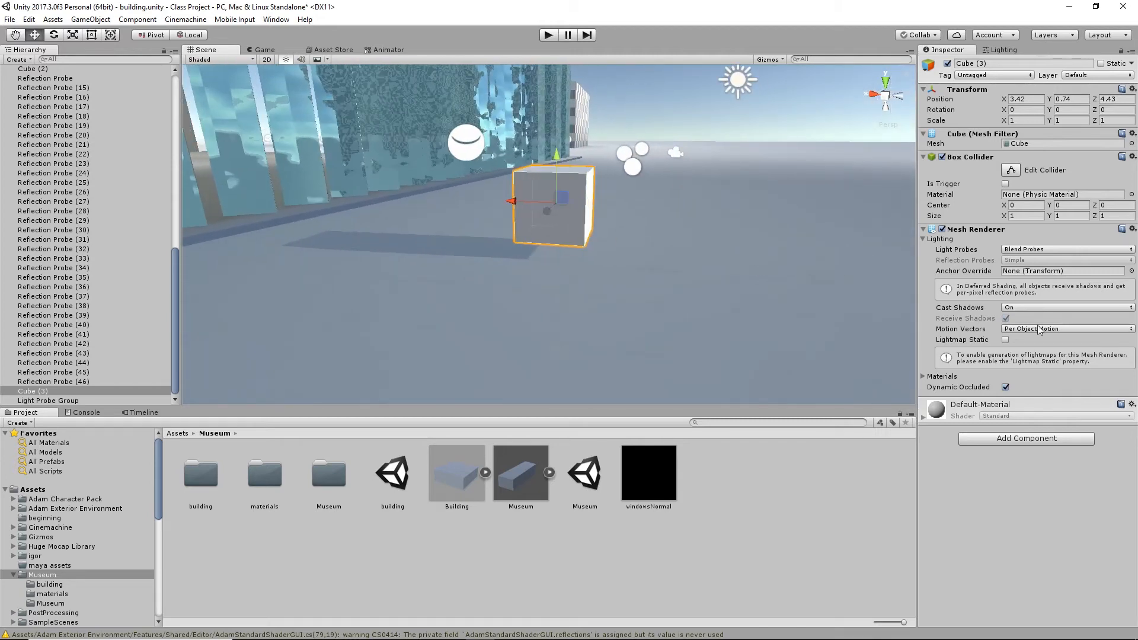
# Generate the scene's lighting with the current lightmapping settings to bake the light probes.
pyautogui.click(1006, 50)
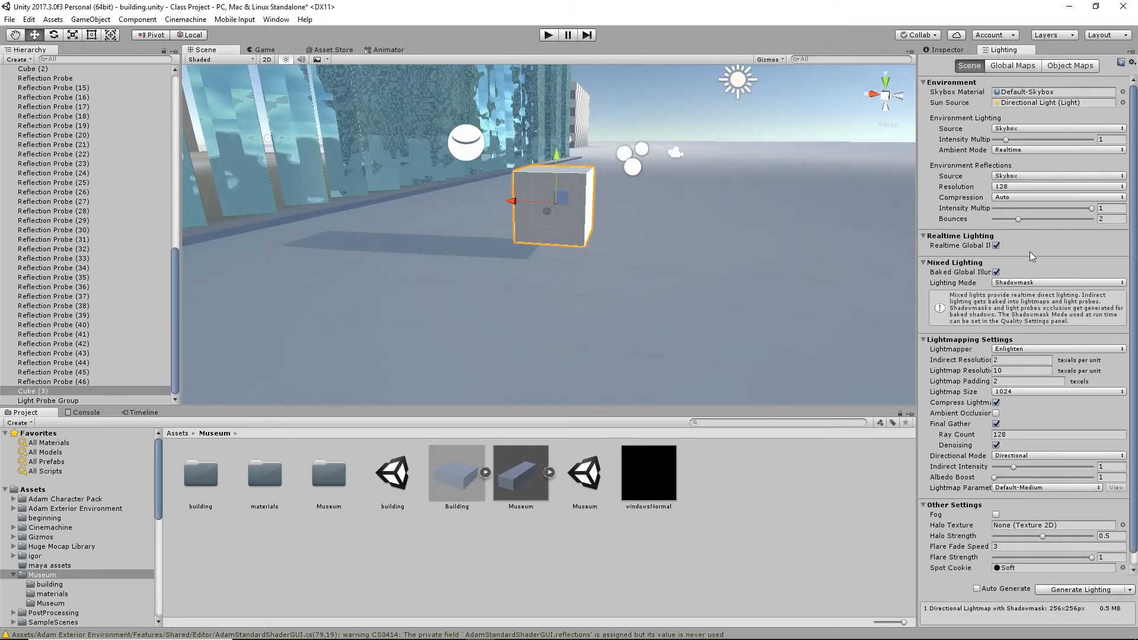
pyautogui.click(1078, 590)
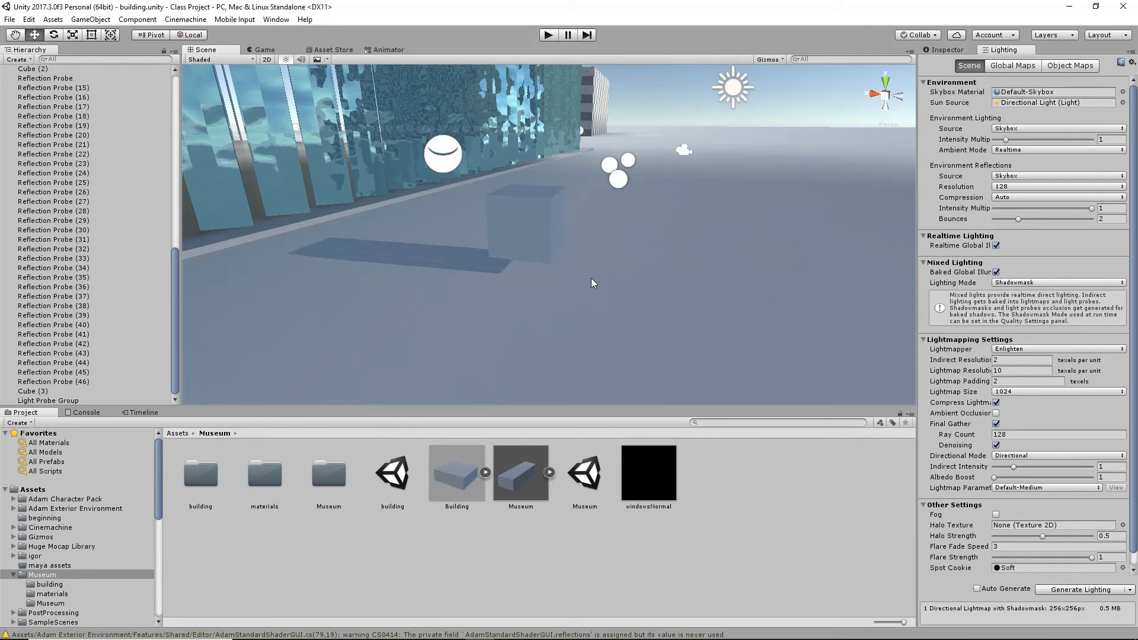
# Select the cube and move it along the facade toward the camera to test the light probes' effect on it.
pyautogui.keyDown('alt'); pyautogui.moveTo(592, 283); pyautogui.dragTo(566, 288); pyautogui.keyUp('alt')
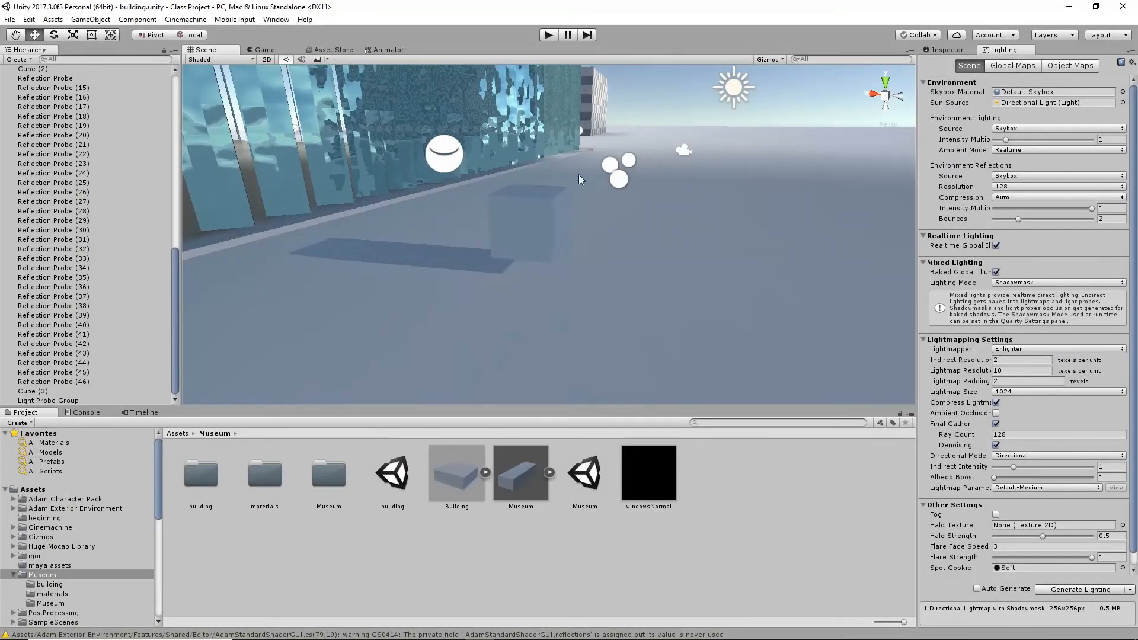
pyautogui.click(555, 217)
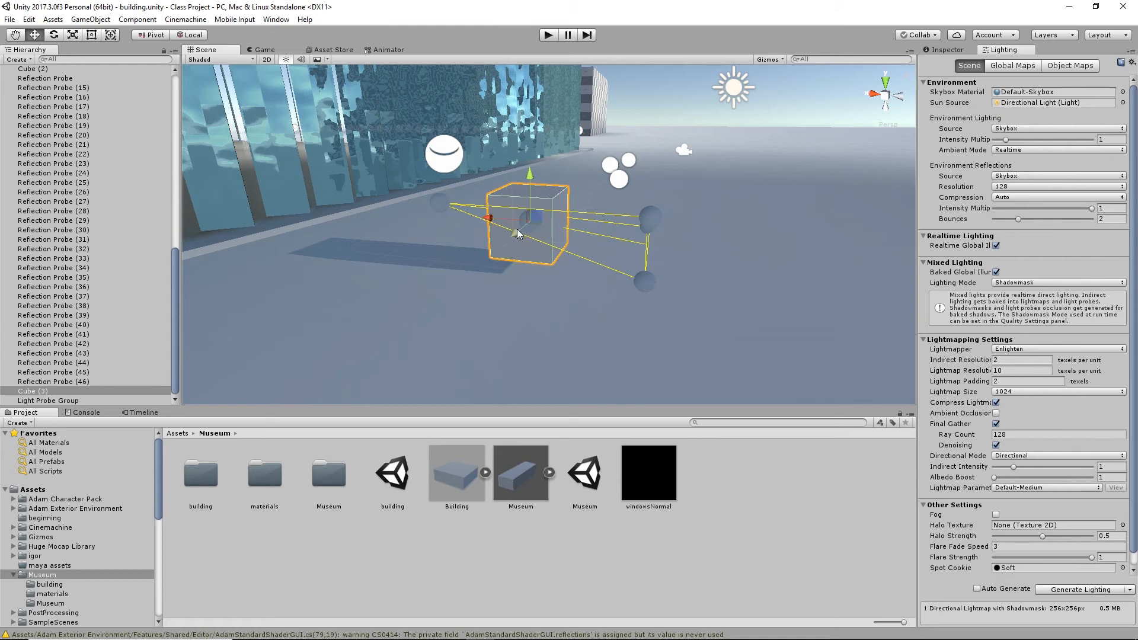
pyautogui.moveTo(516, 233); pyautogui.dragTo(426, 278)
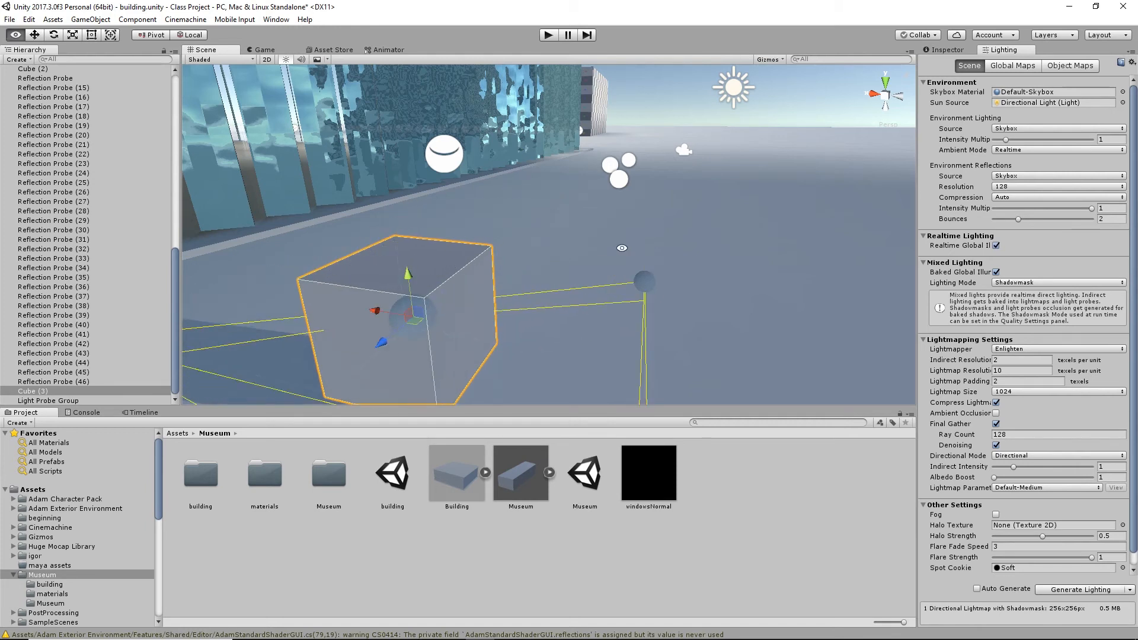
# Slide the cube along the facade through the light probe grid toward the building's end to test its lighting.
pyautogui.keyDown('alt'); pyautogui.moveTo(513, 308); pyautogui.dragTo(546, 246, button='right'); pyautogui.keyUp('alt')
pyautogui.keyDown('alt'); pyautogui.moveTo(546, 247); pyautogui.dragTo(403, 258); pyautogui.keyUp('alt')
pyautogui.moveTo(403, 258); pyautogui.dragTo(497, 237, button='middle')
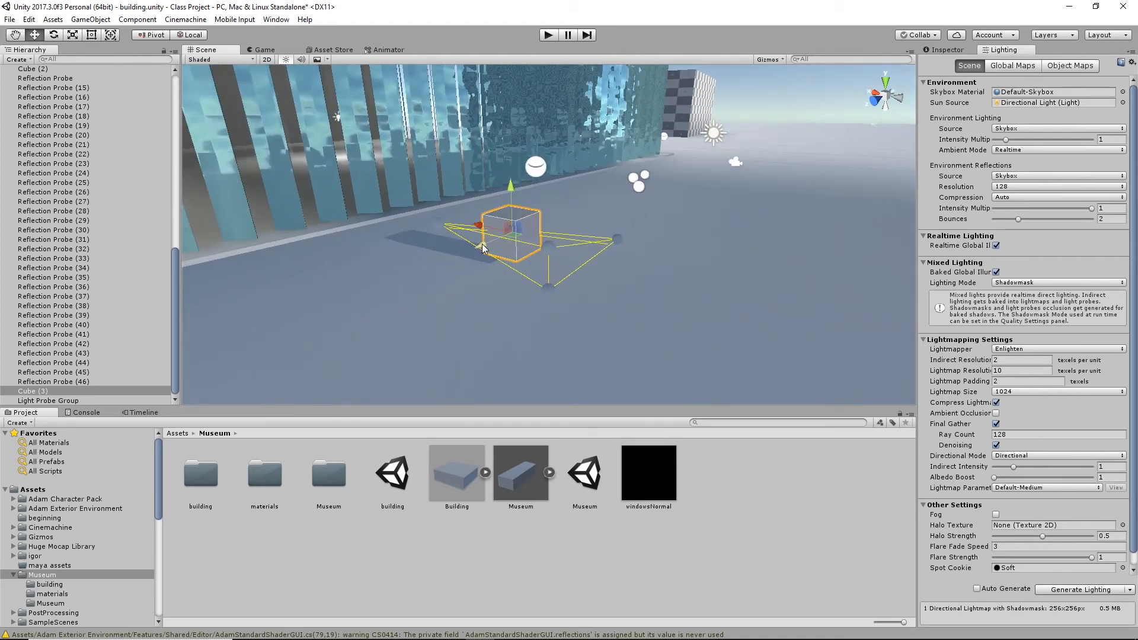
pyautogui.moveTo(483, 247); pyautogui.dragTo(424, 249)
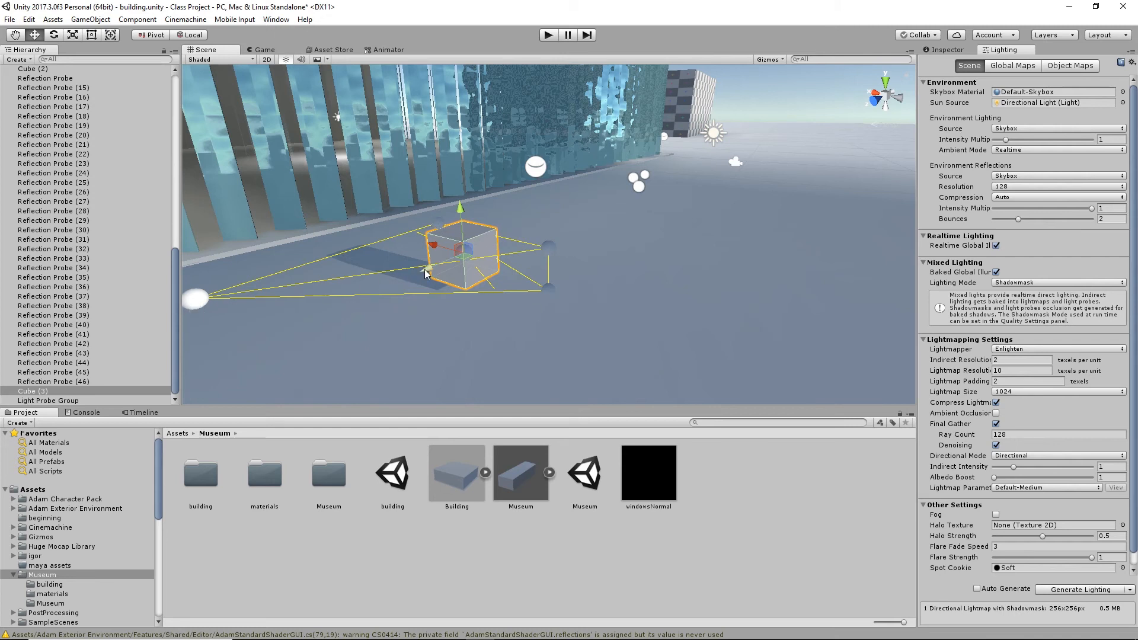
pyautogui.moveTo(426, 270); pyautogui.dragTo(329, 286)
pyautogui.moveTo(329, 285)
pyautogui.keyDown('alt'); pyautogui.mouseDown(button='right')
pyautogui.moveTo(364, 283)
pyautogui.moveTo(332, 287)
pyautogui.mouseUp(button='right'); pyautogui.keyUp('alt')
pyautogui.keyDown('alt'); pyautogui.moveTo(451, 296); pyautogui.dragTo(491, 279); pyautogui.keyUp('alt')
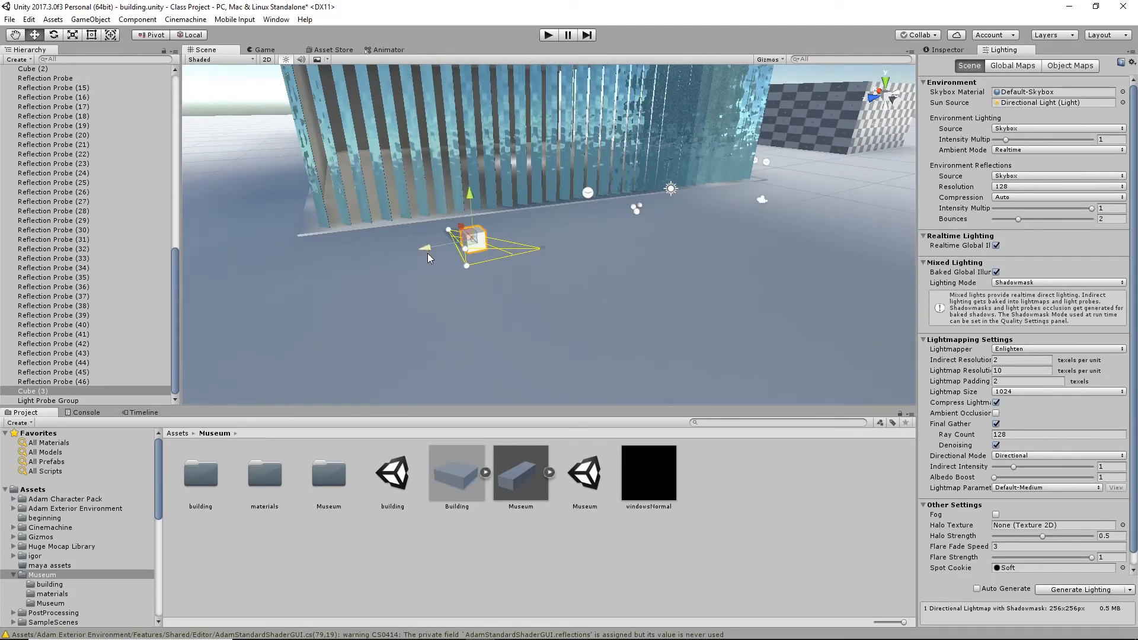
# Move the cube back and forth along the facade near the building's corner to compare the influence of different probes.
pyautogui.moveTo(425, 247); pyautogui.dragTo(296, 273)
pyautogui.moveTo(411, 265); pyautogui.dragTo(513, 258, button='middle')
pyautogui.moveTo(413, 265); pyautogui.dragTo(390, 249)
pyautogui.moveTo(257, 291); pyautogui.dragTo(847, 171)
pyautogui.keyDown('alt'); pyautogui.moveTo(726, 229); pyautogui.dragTo(501, 291); pyautogui.keyUp('alt')
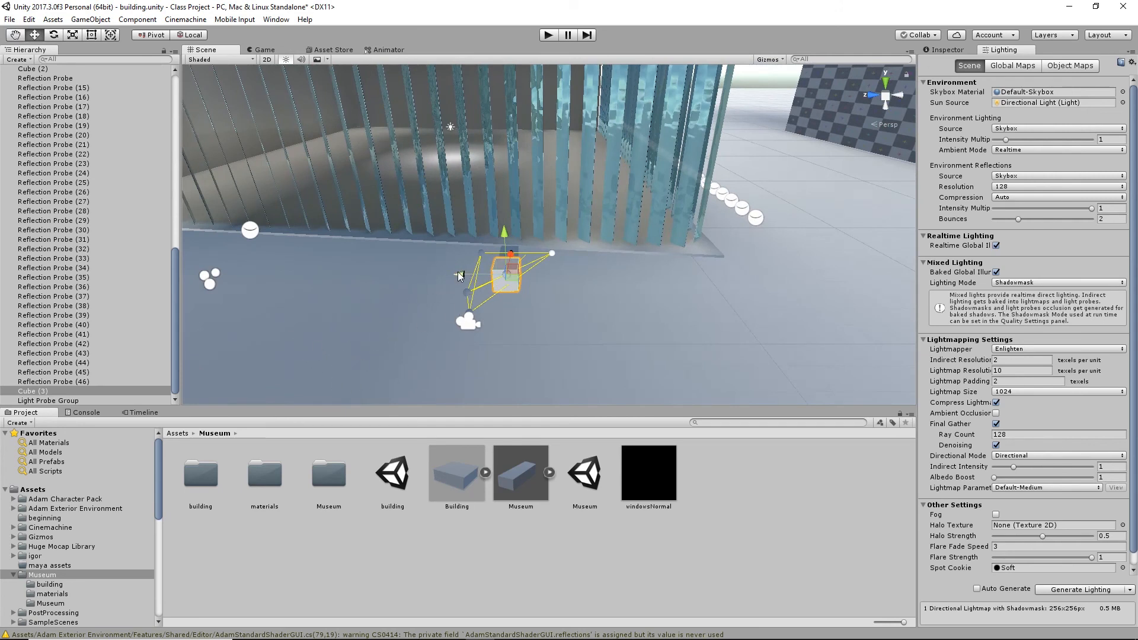
pyautogui.moveTo(460, 276)
pyautogui.mouseDown()
pyautogui.moveTo(516, 271)
pyautogui.moveTo(380, 282)
pyautogui.moveTo(834, 275)
pyautogui.moveTo(744, 284)
pyautogui.moveTo(800, 275)
pyautogui.moveTo(701, 307)
pyautogui.moveTo(520, 268)
pyautogui.moveTo(474, 273)
pyautogui.mouseUp()
# Select the cube out beyond the building's corner, move it back beside the facade, and clear the selection.
pyautogui.keyDown('alt'); pyautogui.moveTo(354, 217); pyautogui.dragTo(326, 213); pyautogui.keyUp('alt')
pyautogui.moveTo(326, 214); pyautogui.dragTo(504, 184, button='middle')
pyautogui.keyDown('alt'); pyautogui.moveTo(413, 215); pyautogui.dragTo(356, 220); pyautogui.keyUp('alt')
pyautogui.scroll(3, 344, 222)
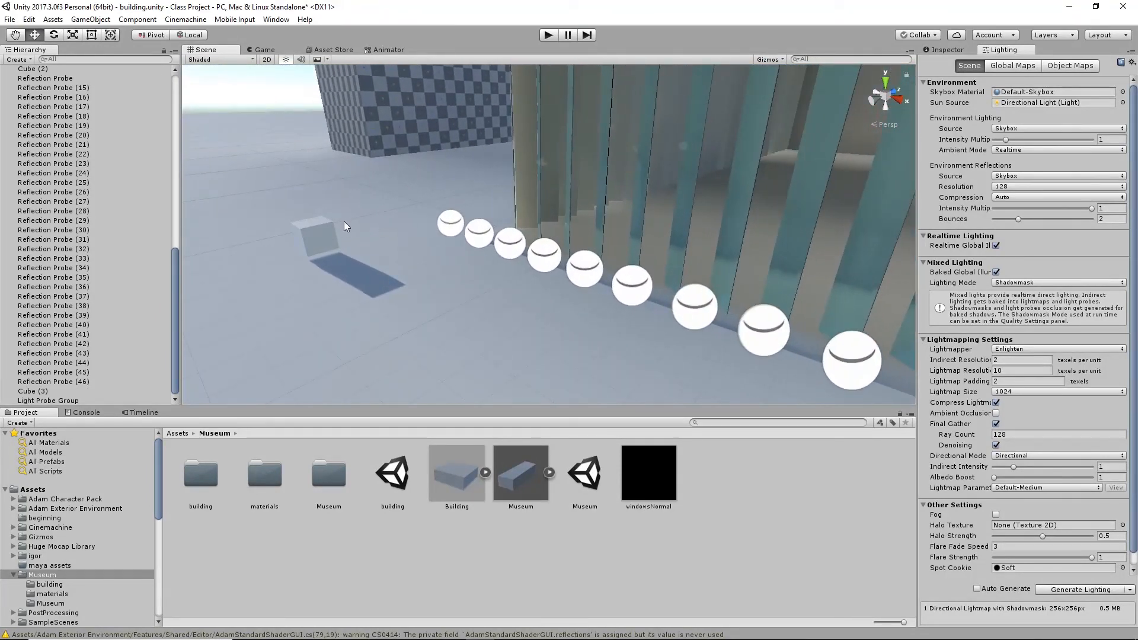
pyautogui.click(320, 231)
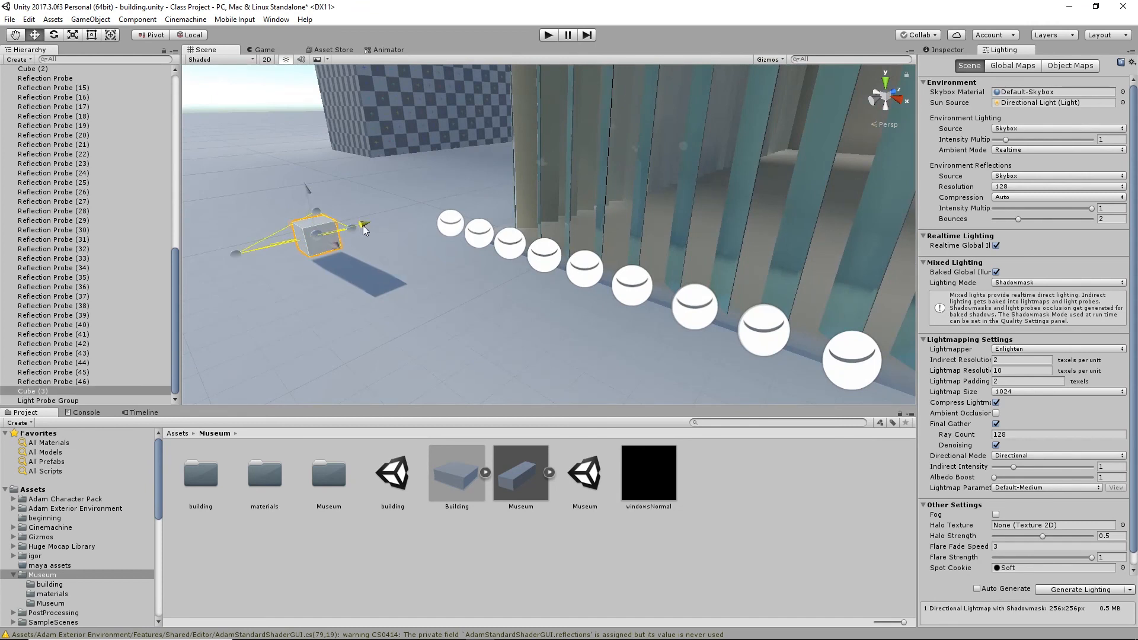
pyautogui.moveTo(363, 226); pyautogui.dragTo(627, 136)
pyautogui.click(283, 92)
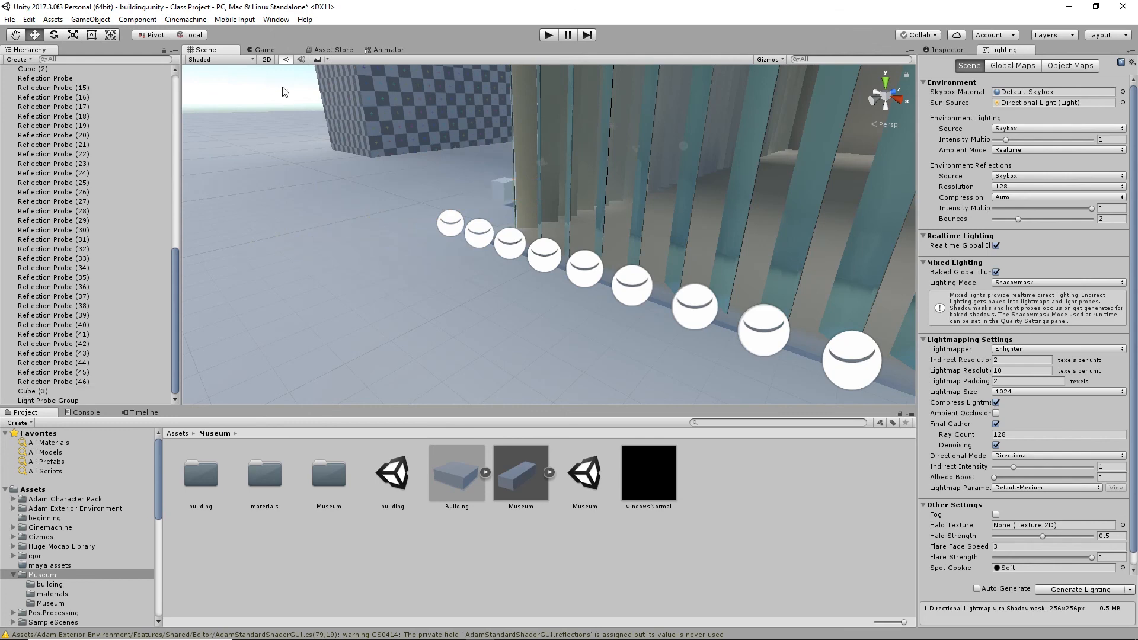
# Examine the cube's probe lighting and shadow beside the glass facade's corner from several angles.
pyautogui.keyDown('alt'); pyautogui.moveTo(283, 92); pyautogui.dragTo(510, 214, button='right'); pyautogui.keyUp('alt')
pyautogui.moveTo(510, 213); pyautogui.dragTo(649, 270, button='middle')
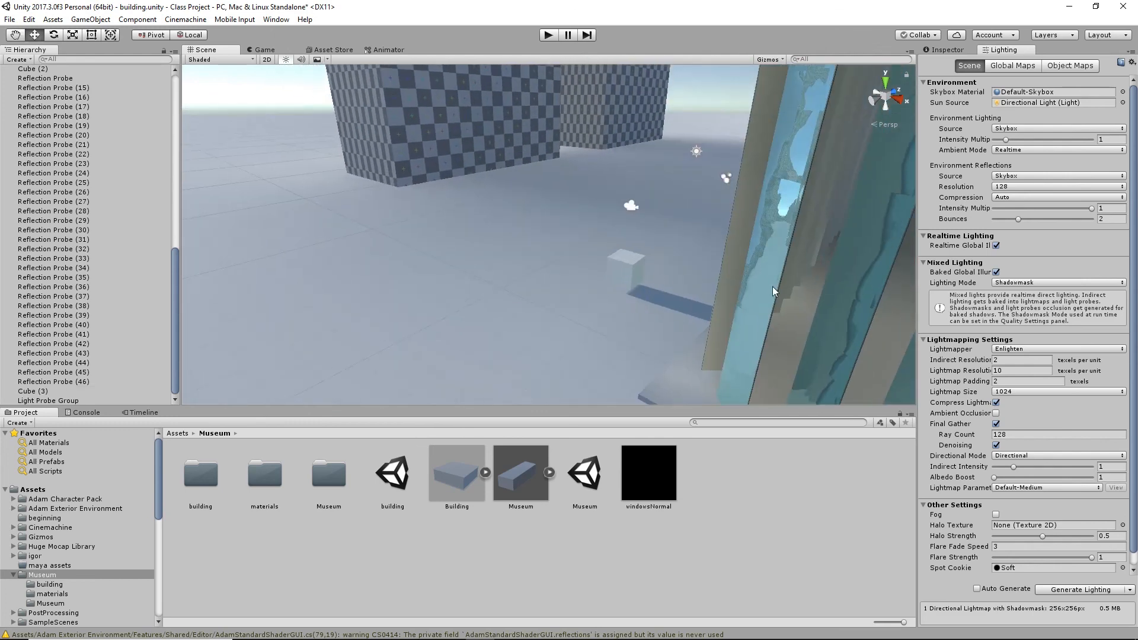
pyautogui.keyDown('alt'); pyautogui.moveTo(678, 308); pyautogui.dragTo(22, 270); pyautogui.keyUp('alt')
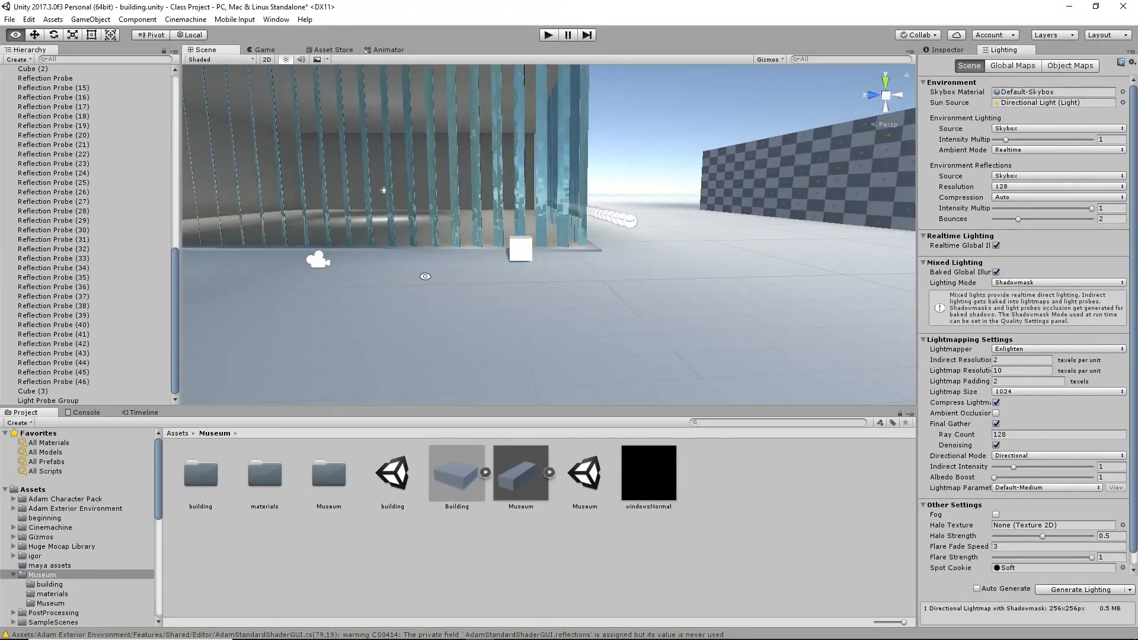
pyautogui.moveTo(525, 208); pyautogui.dragTo(496, 285, button='middle')
pyautogui.moveTo(587, 255); pyautogui.dragTo(672, 254, button='right')
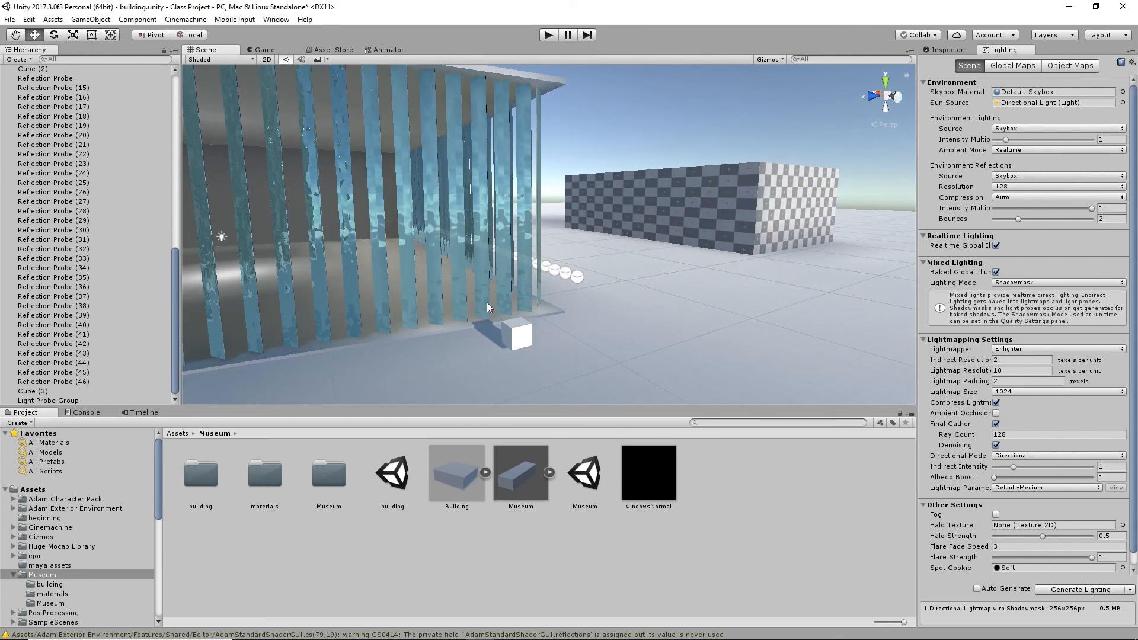
pyautogui.keyDown('alt'); pyautogui.moveTo(407, 258); pyautogui.dragTo(371, 259); pyautogui.keyUp('alt')
pyautogui.moveTo(465, 233); pyautogui.dragTo(551, 210, button='middle')
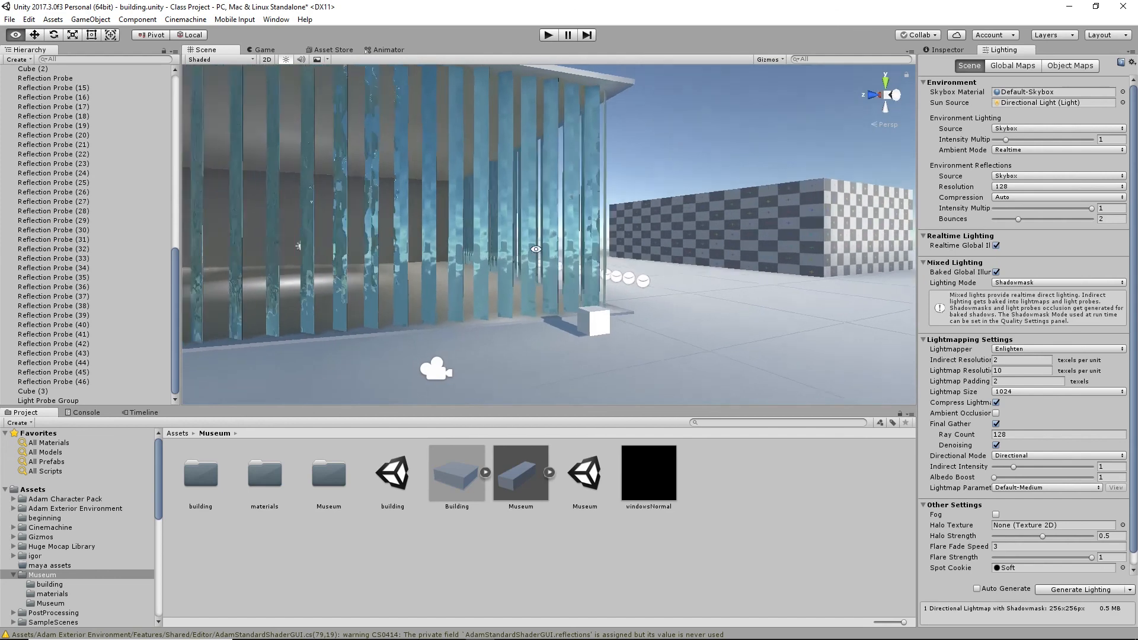
pyautogui.keyDown('alt'); pyautogui.moveTo(551, 210); pyautogui.dragTo(709, 236); pyautogui.keyUp('alt')
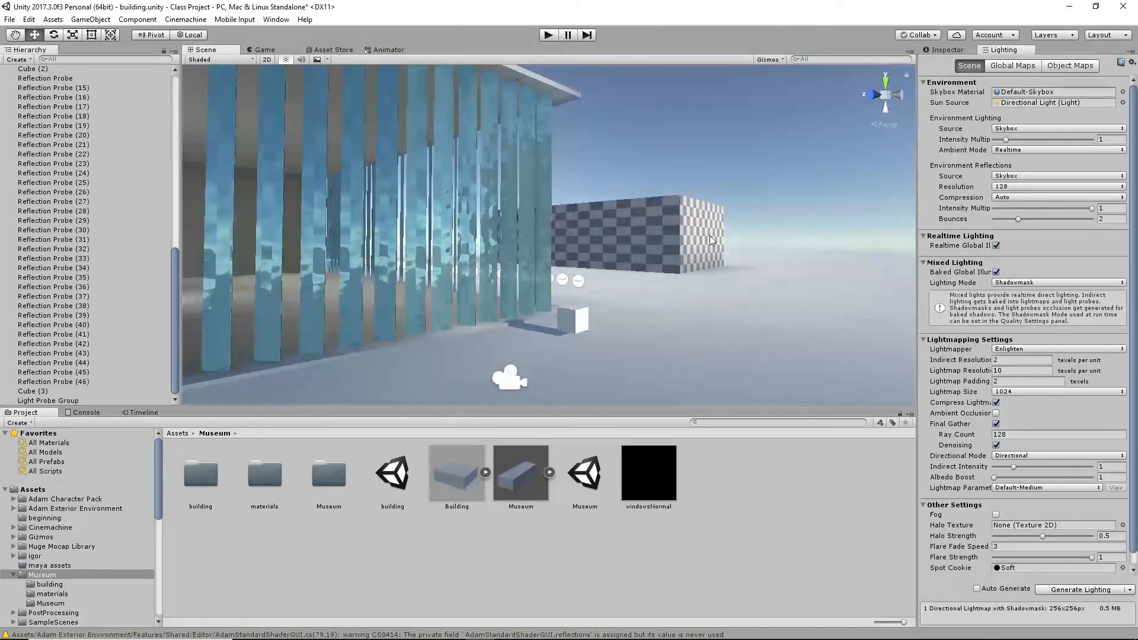